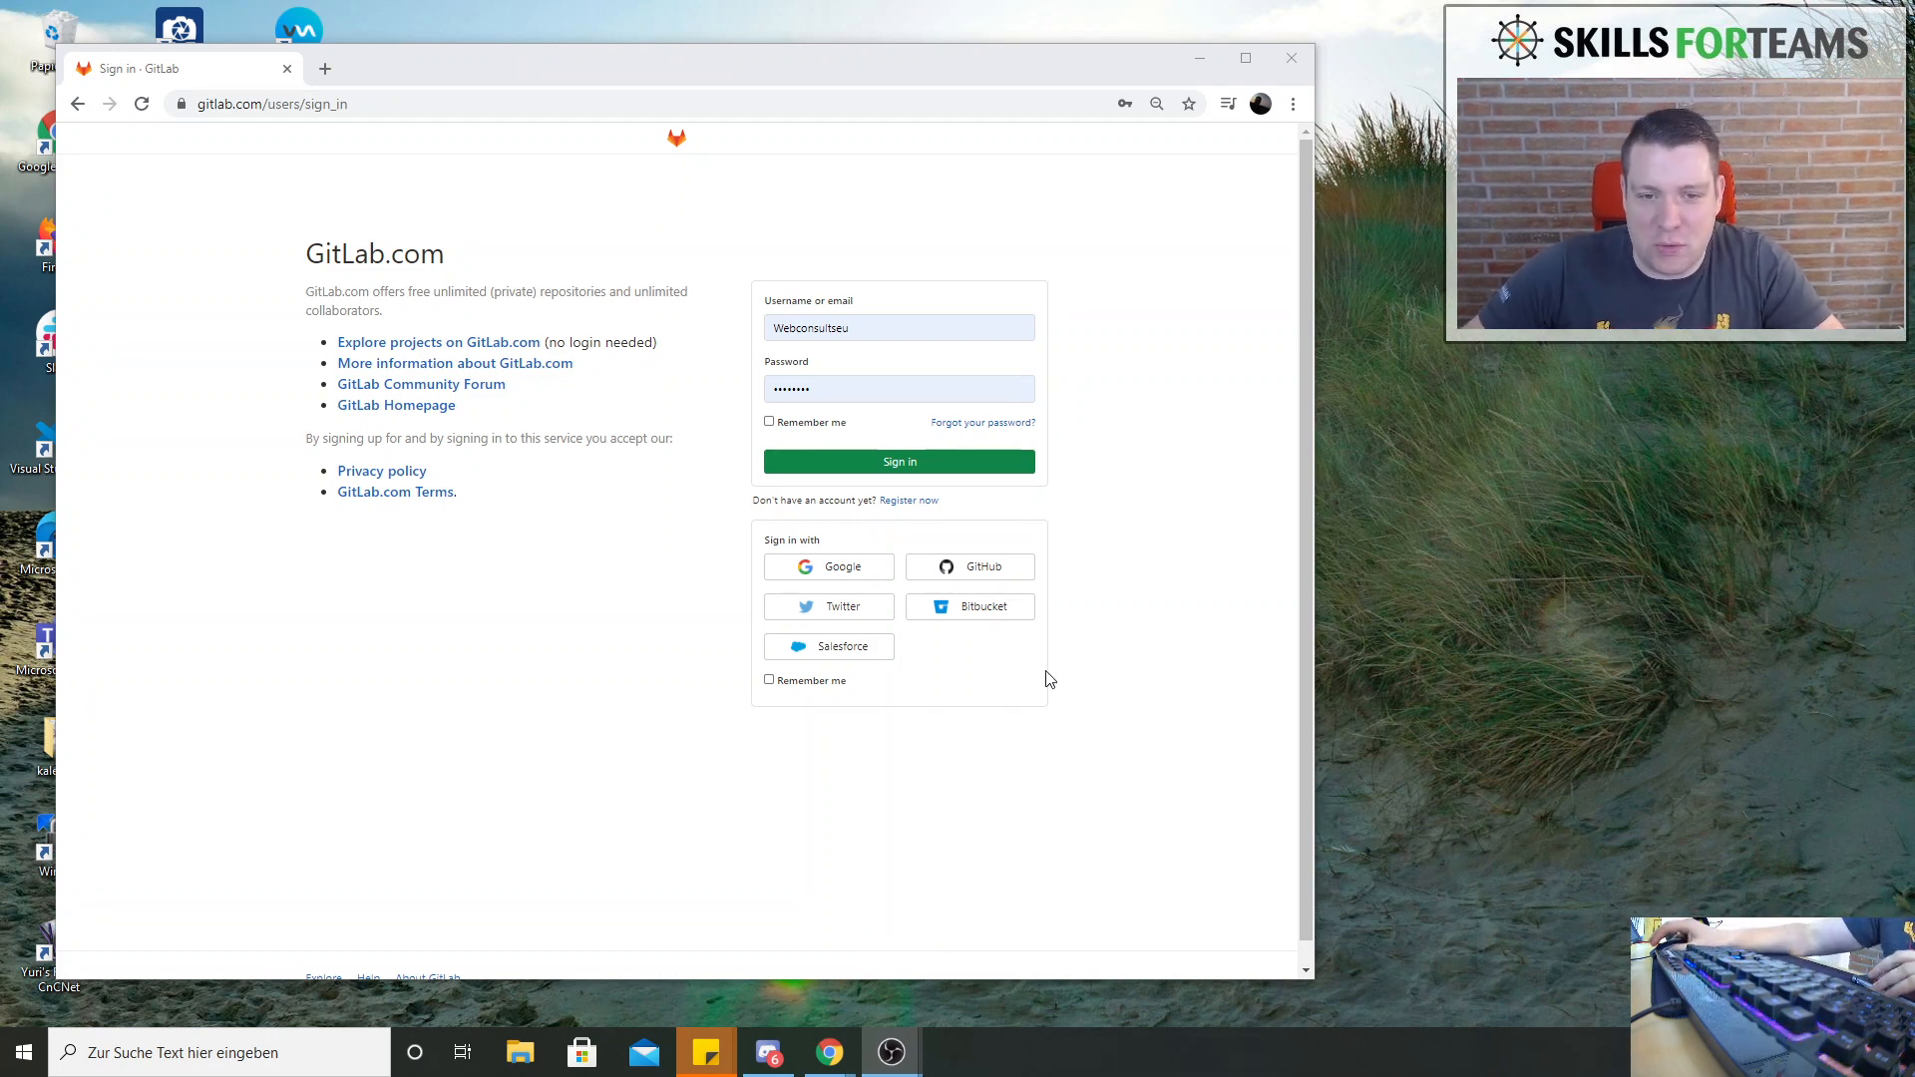
Sign in to GitLab with the prefilled credentials and open the SoftwareTestingCourse project
{"action": "left_click", "coordinate": [887, 465]}
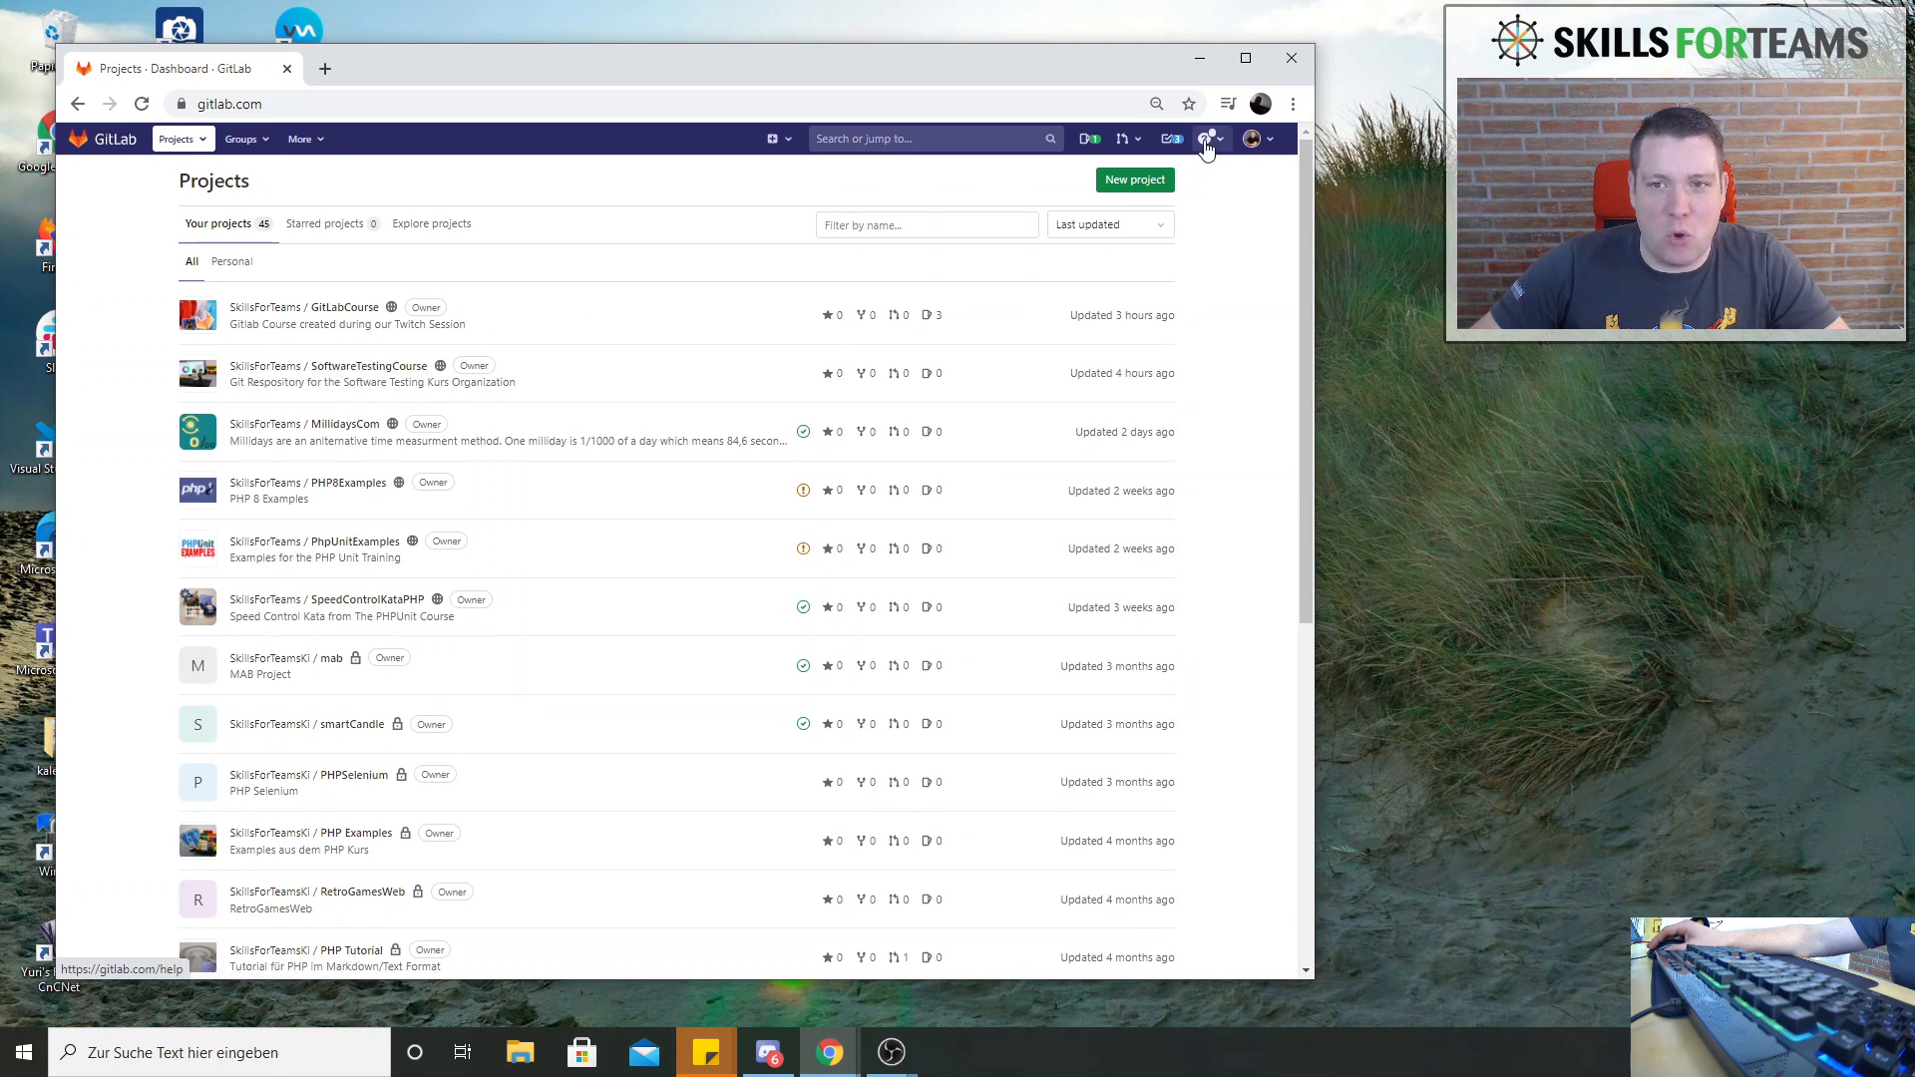
{"action": "left_click_drag", "start_coordinate": [1315, 197], "coordinate": [1244, 197]}
{"action": "left_click_drag", "start_coordinate": [721, 58], "coordinate": [864, 46]}
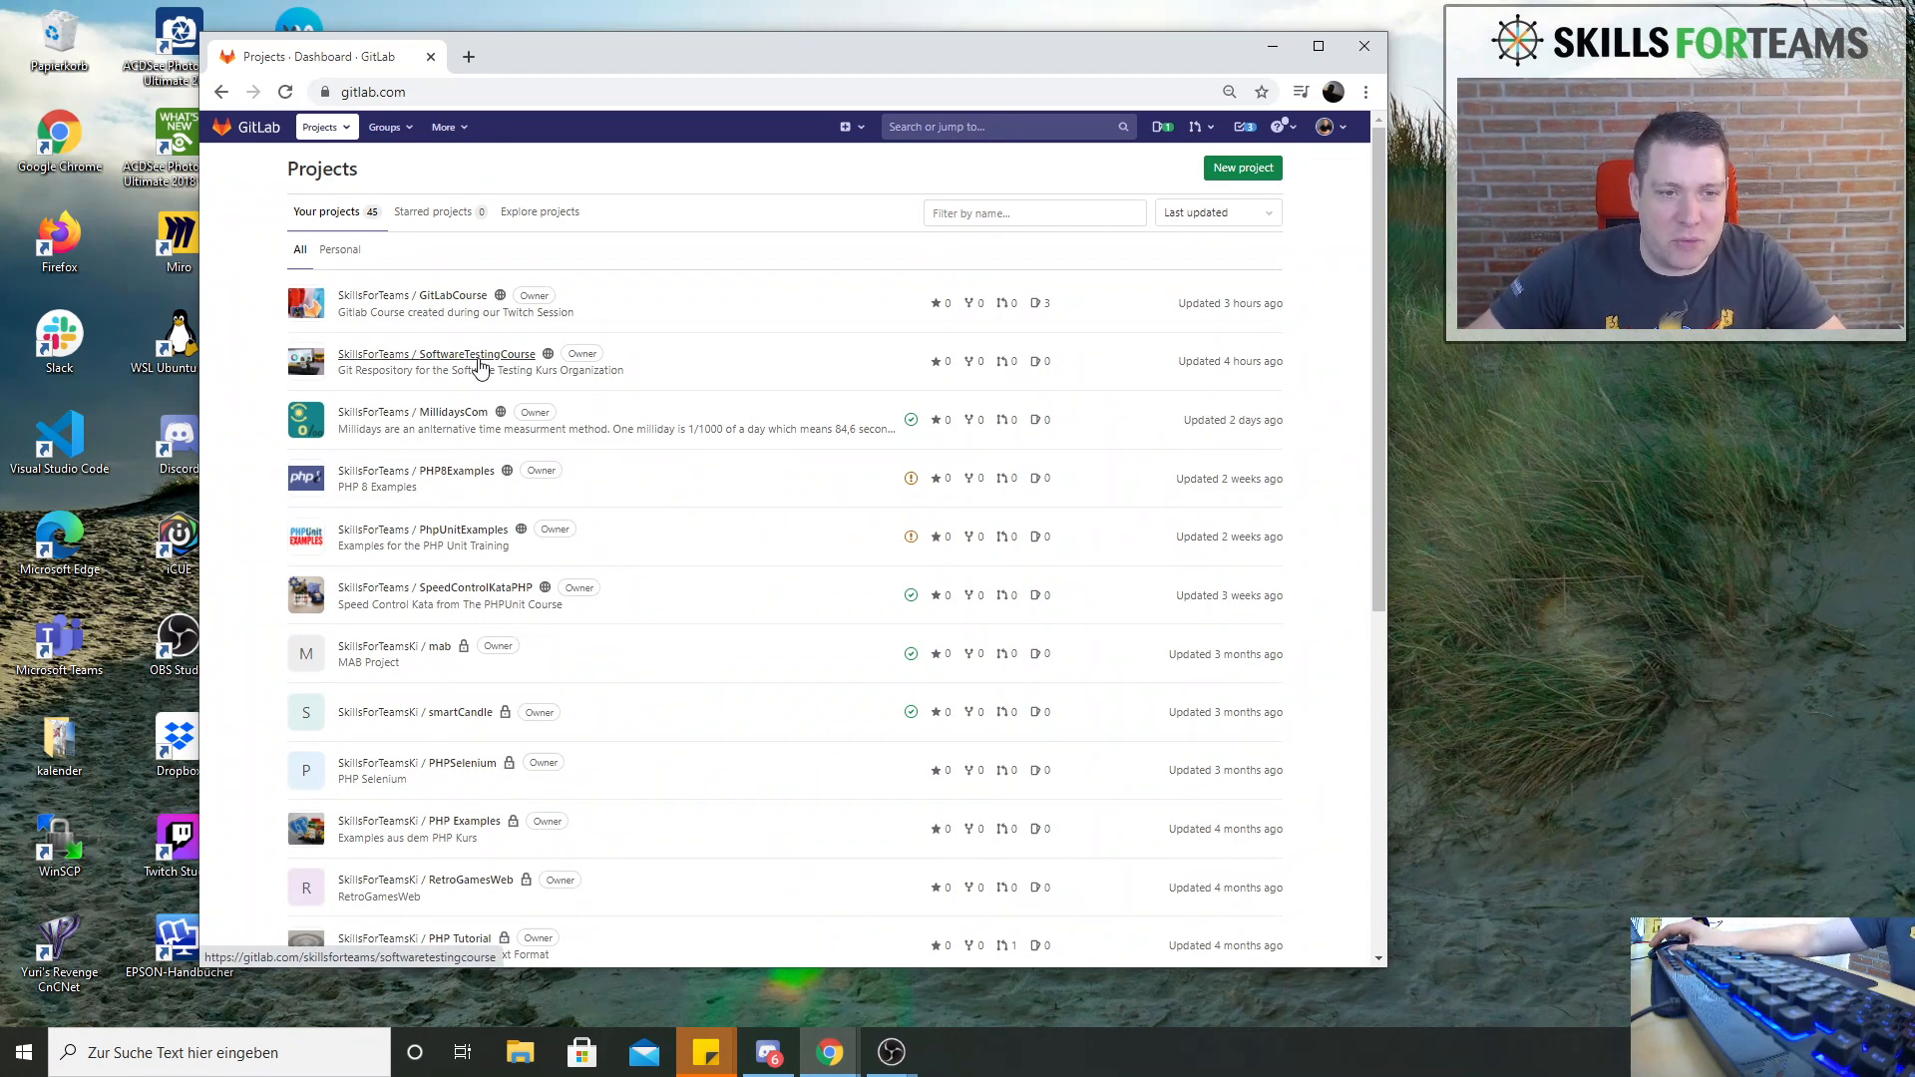
{"action": "left_click", "coordinate": [480, 368]}
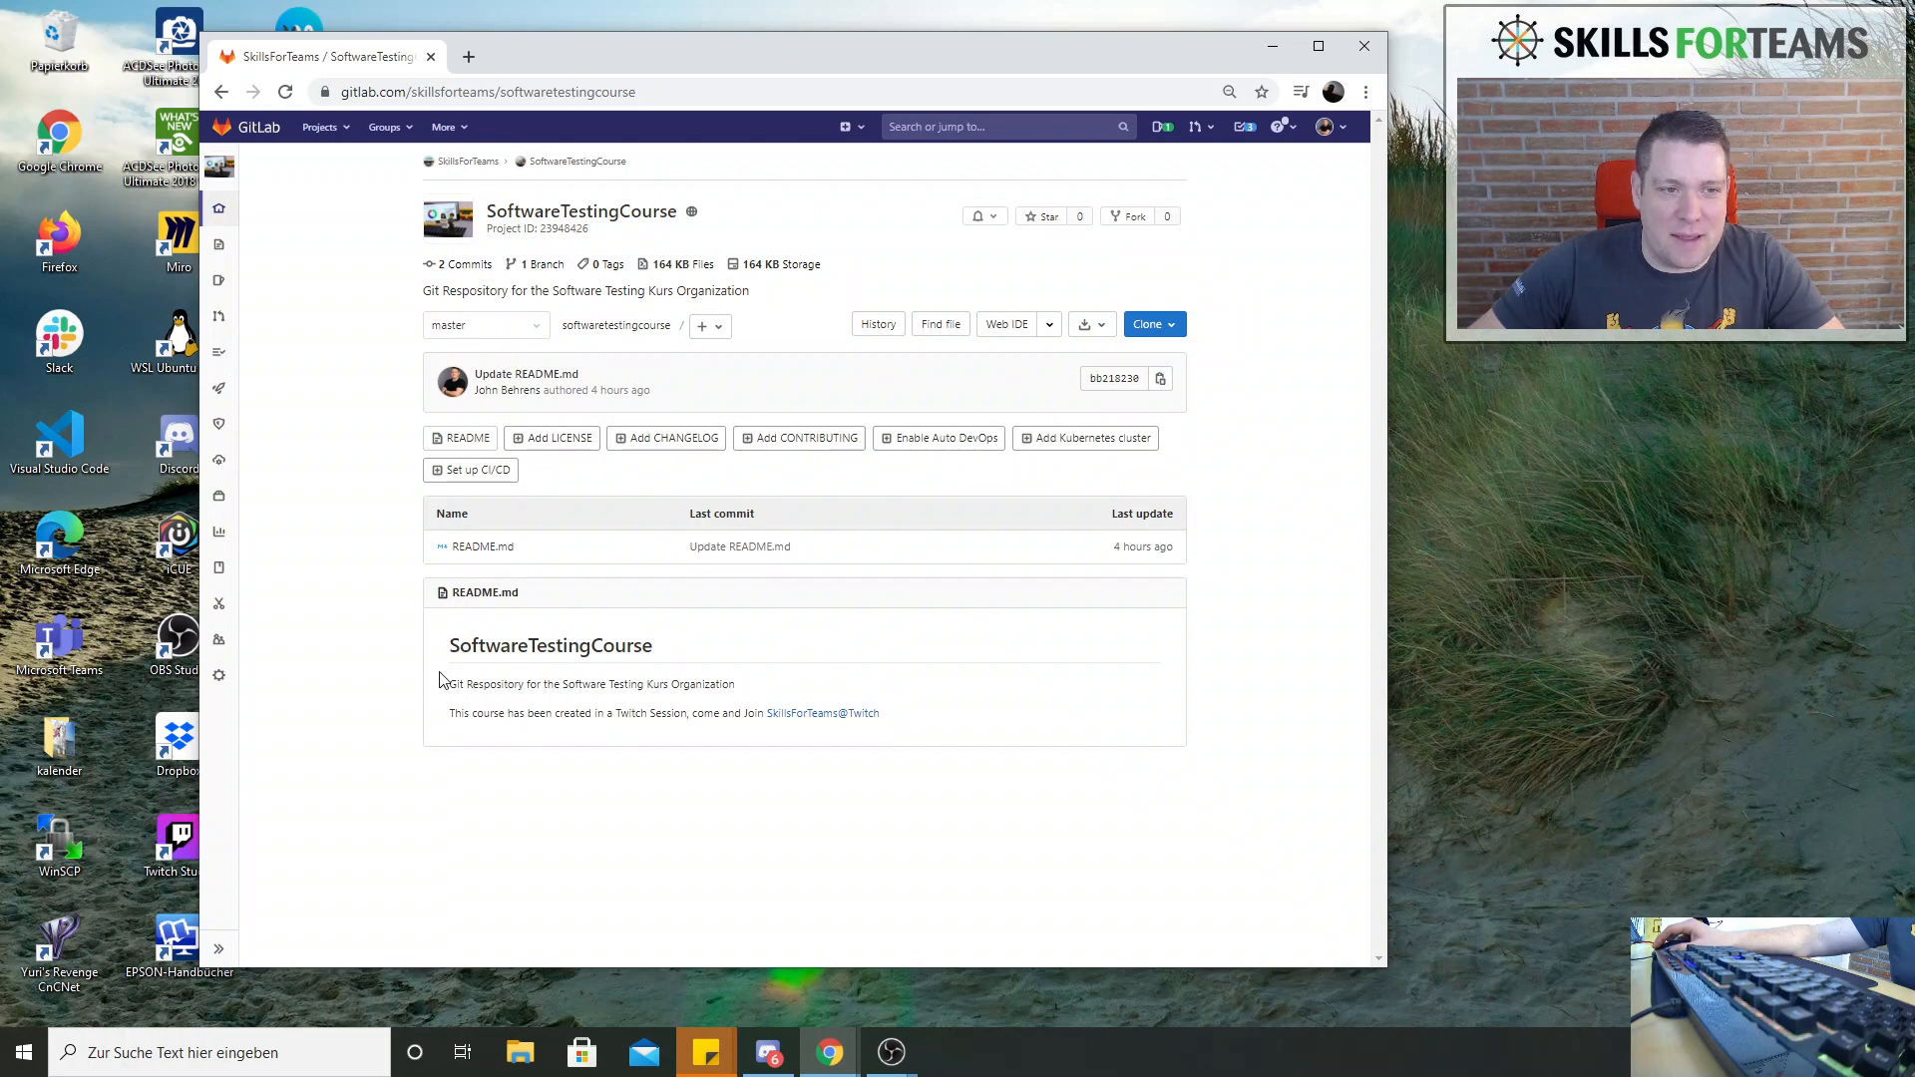
Start a new issue in the project's issue tracker with the title "Place all Topics on the Board"
{"action": "mouse_move", "coordinate": [221, 283]}
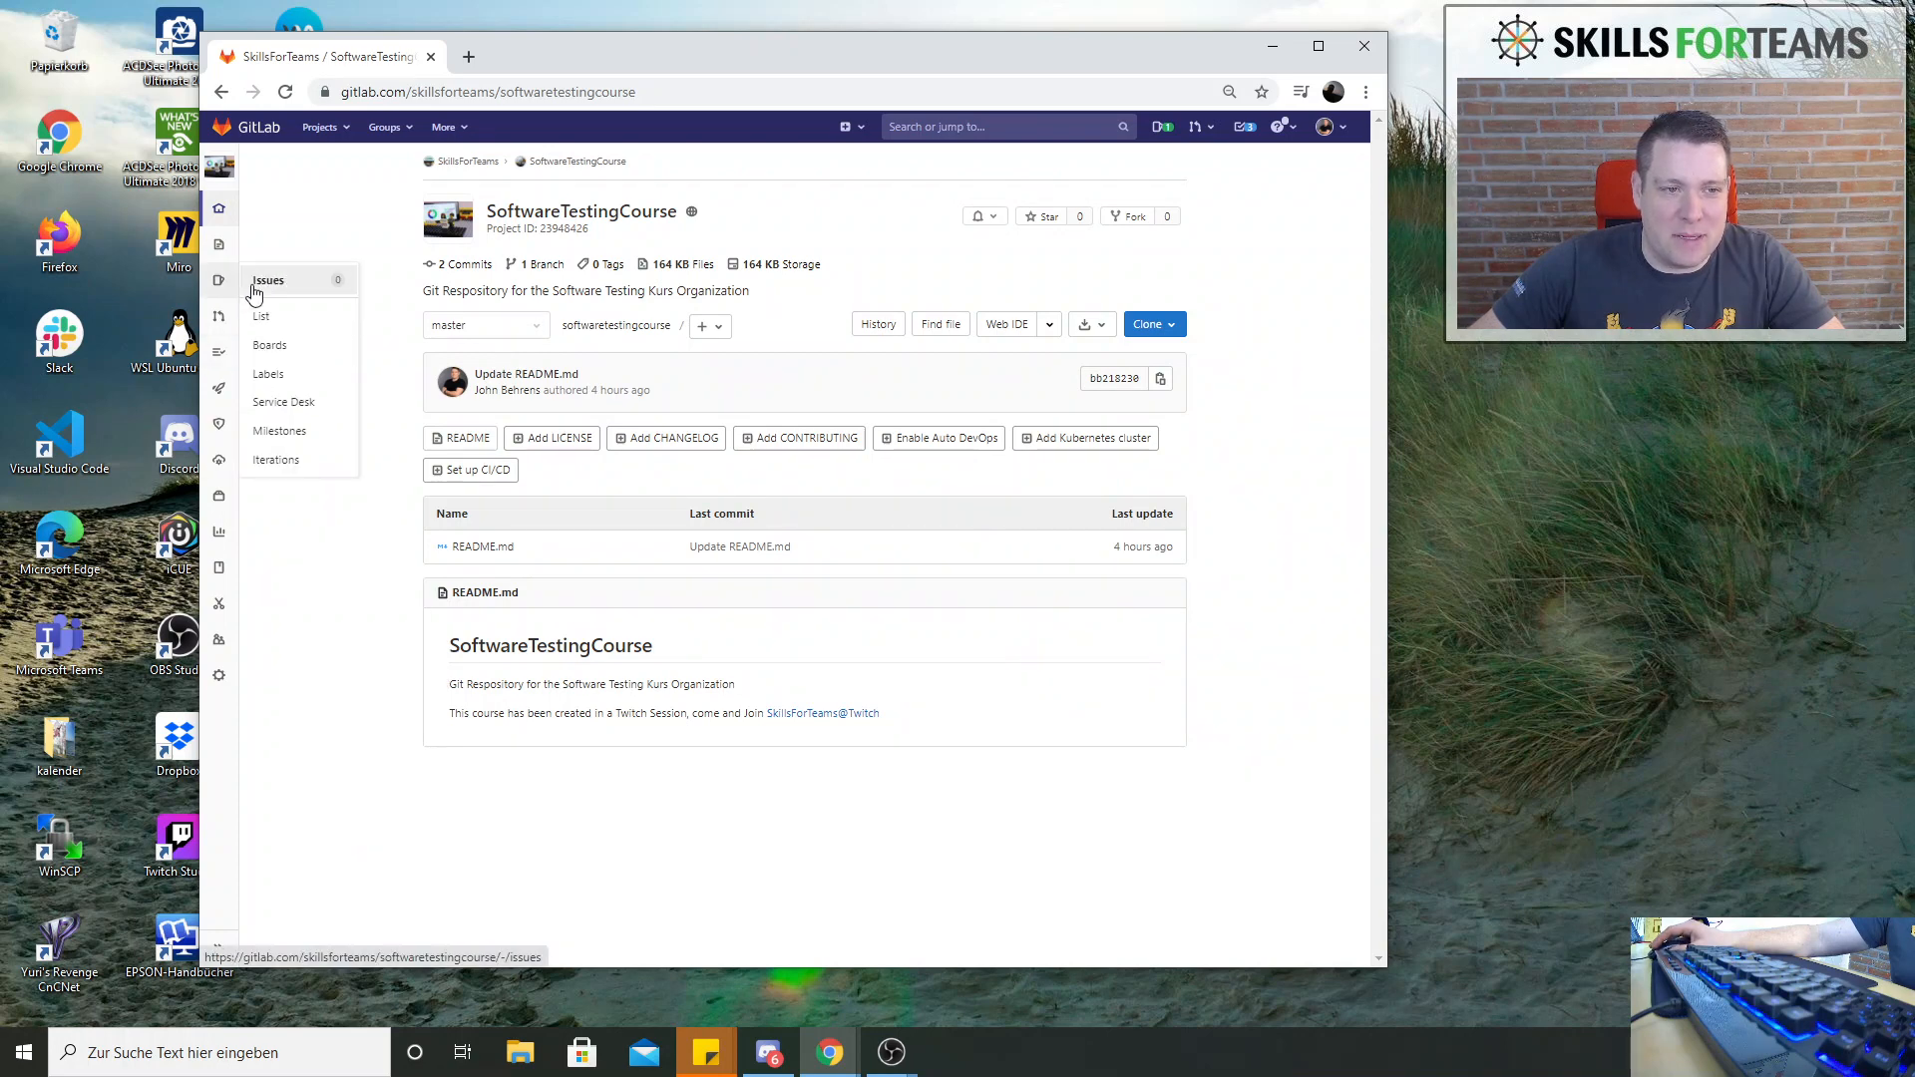
{"action": "left_click", "coordinate": [223, 285]}
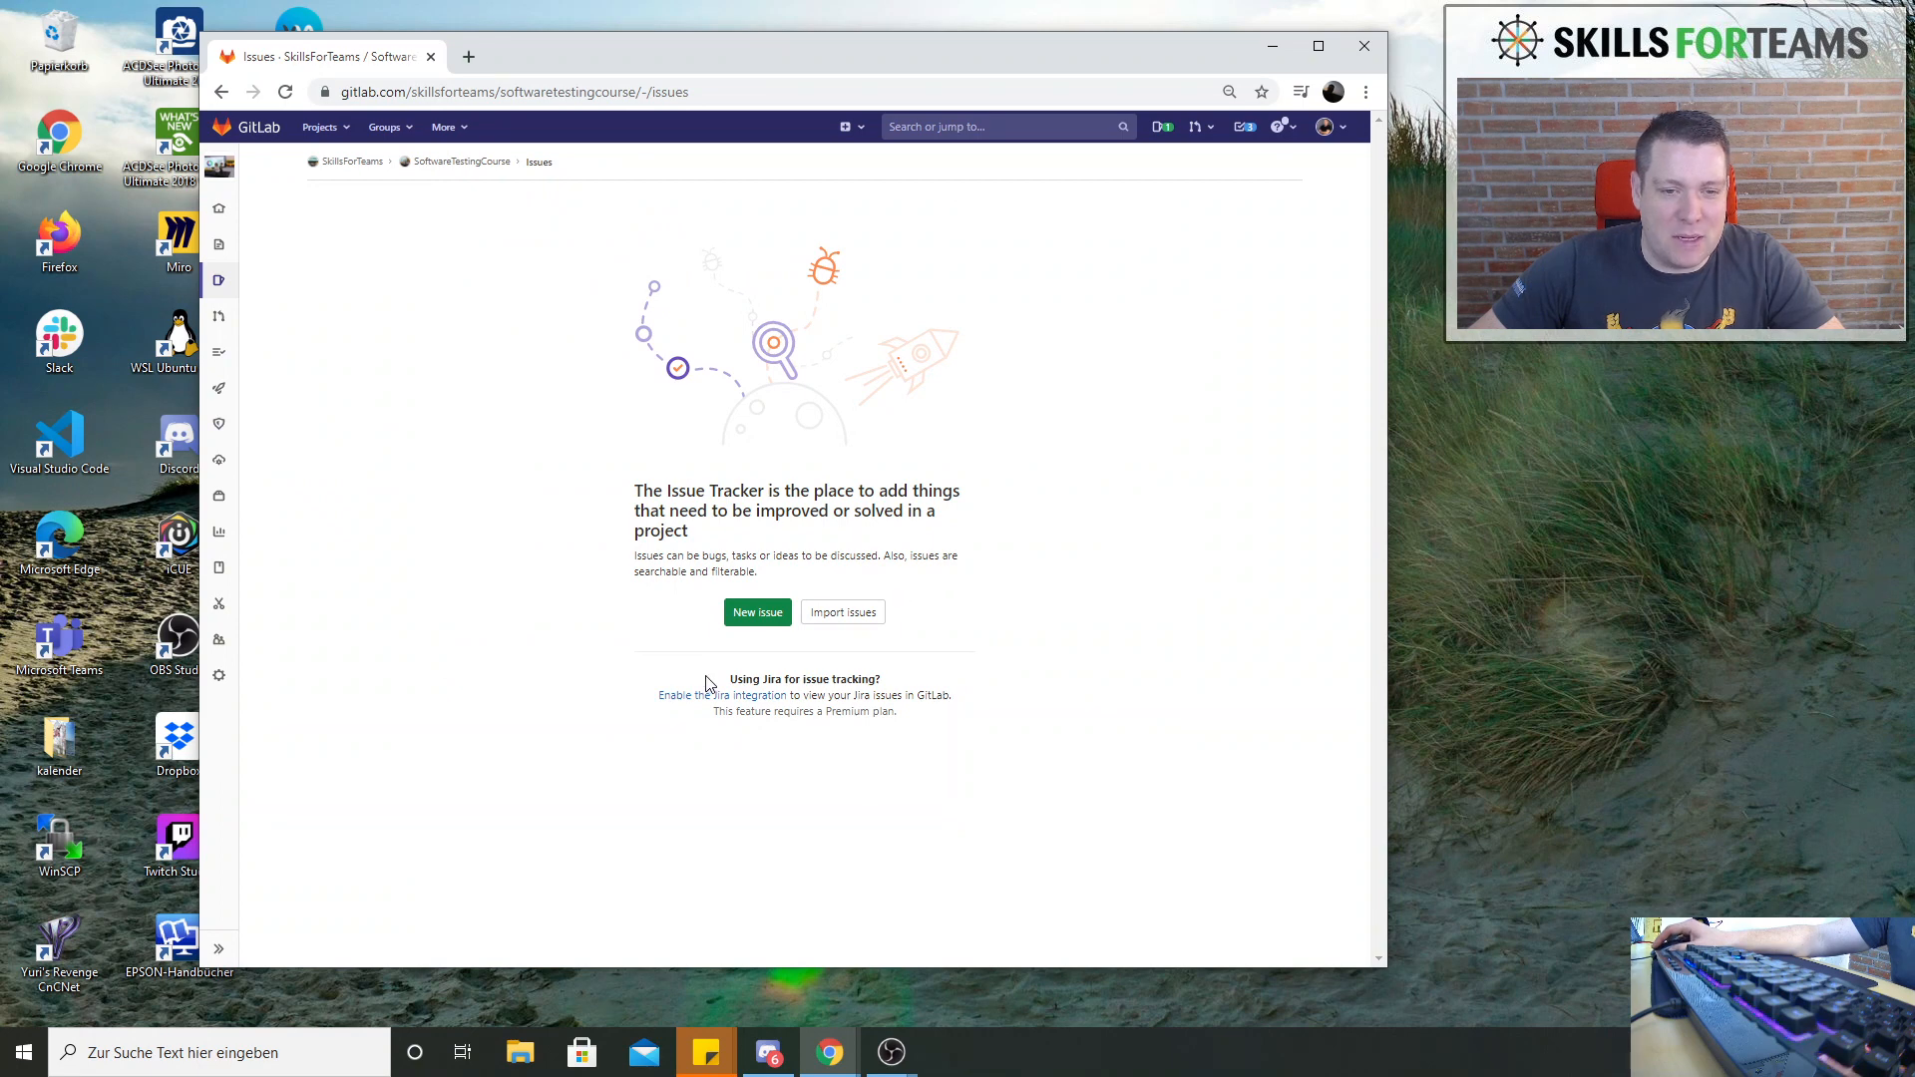
{"action": "left_click", "coordinate": [758, 621]}
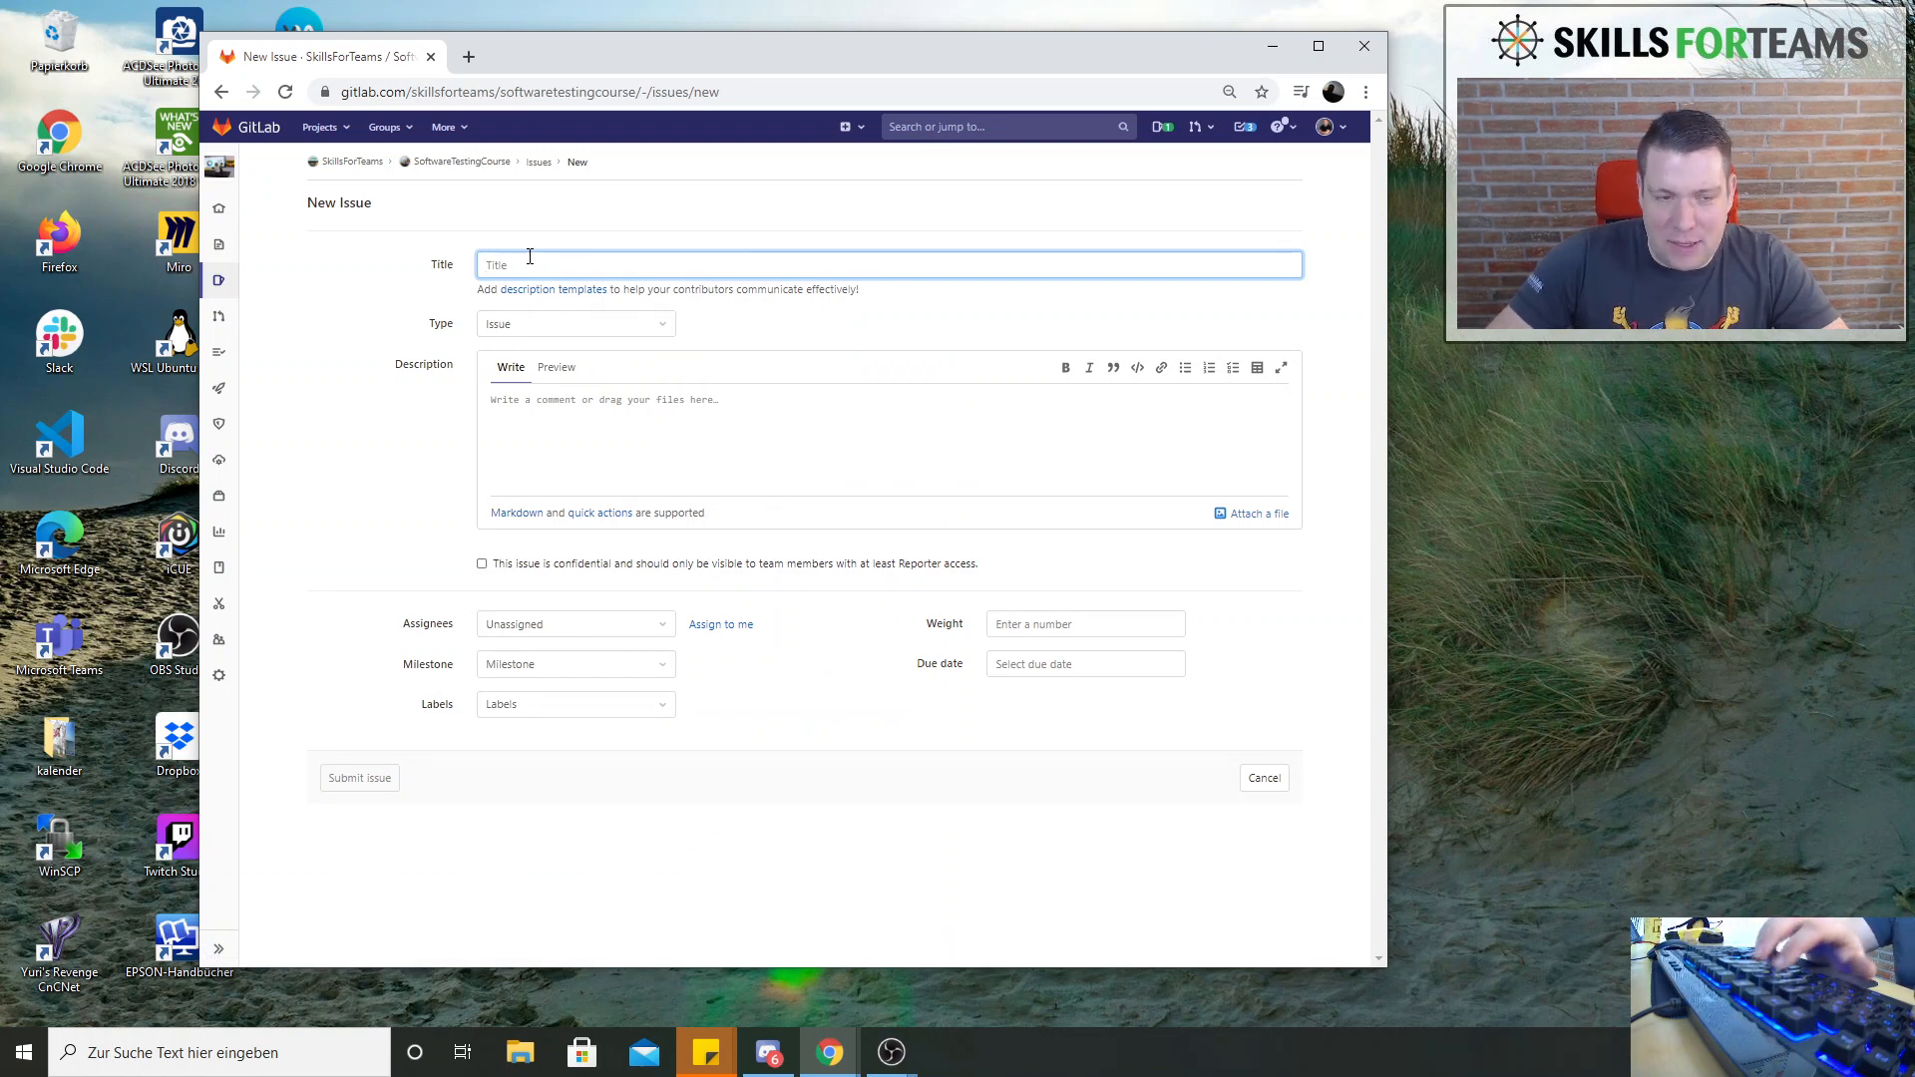
{"action": "type", "text": "Place all"}
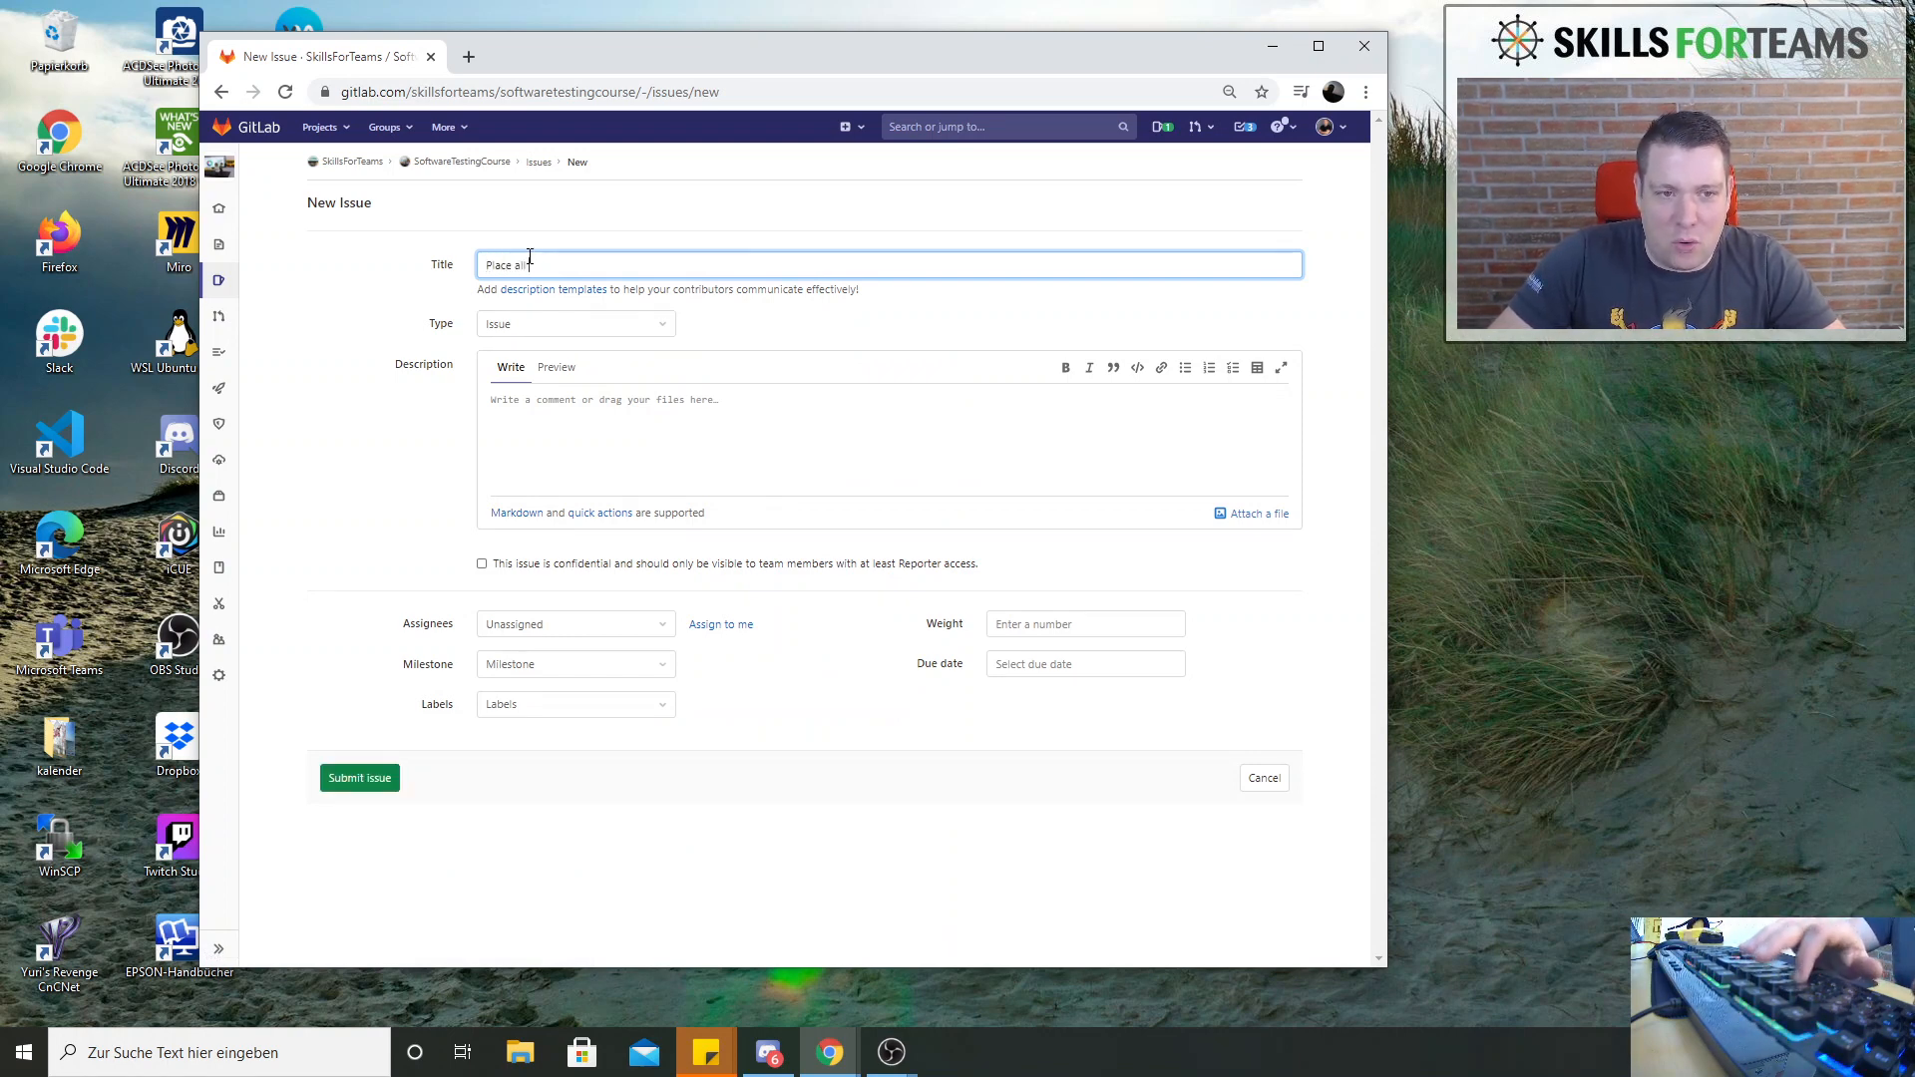
{"action": "type", "text": " topics o"}
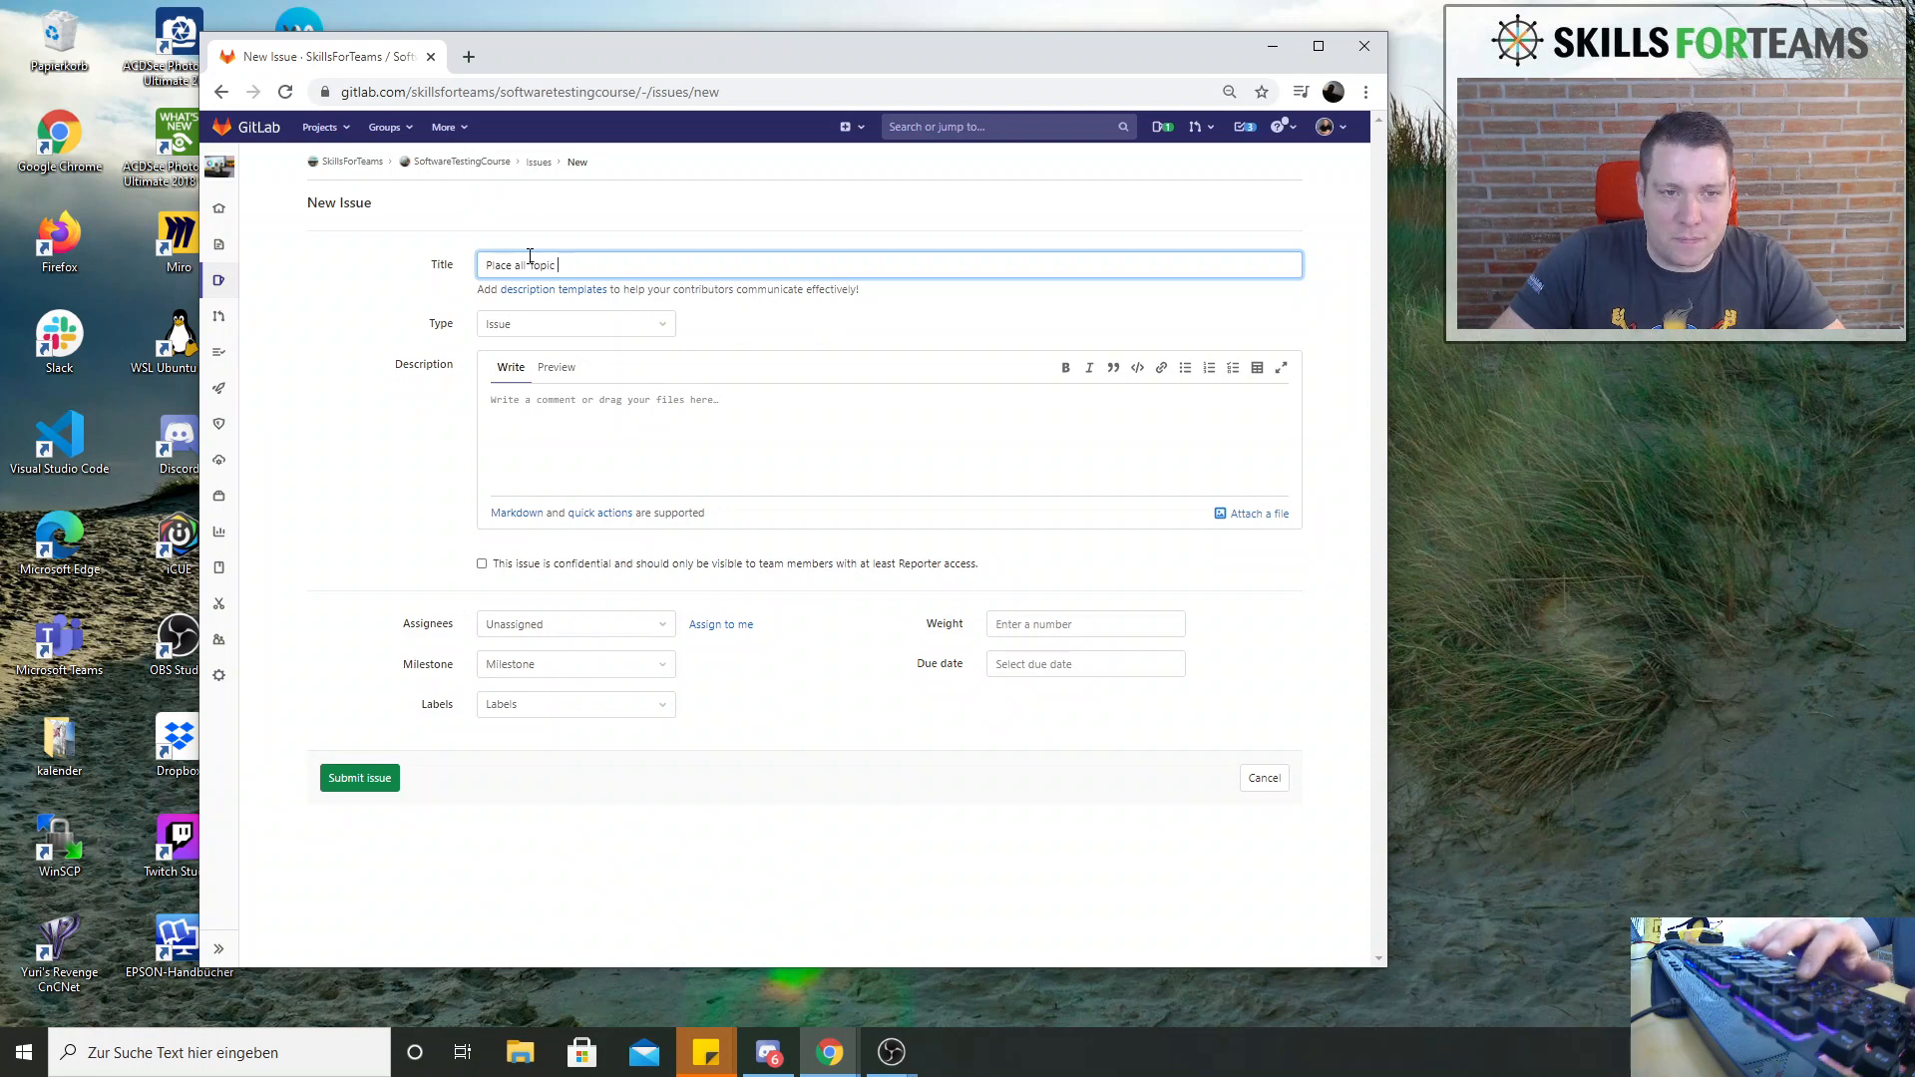
{"action": "type", "text": "n the "}
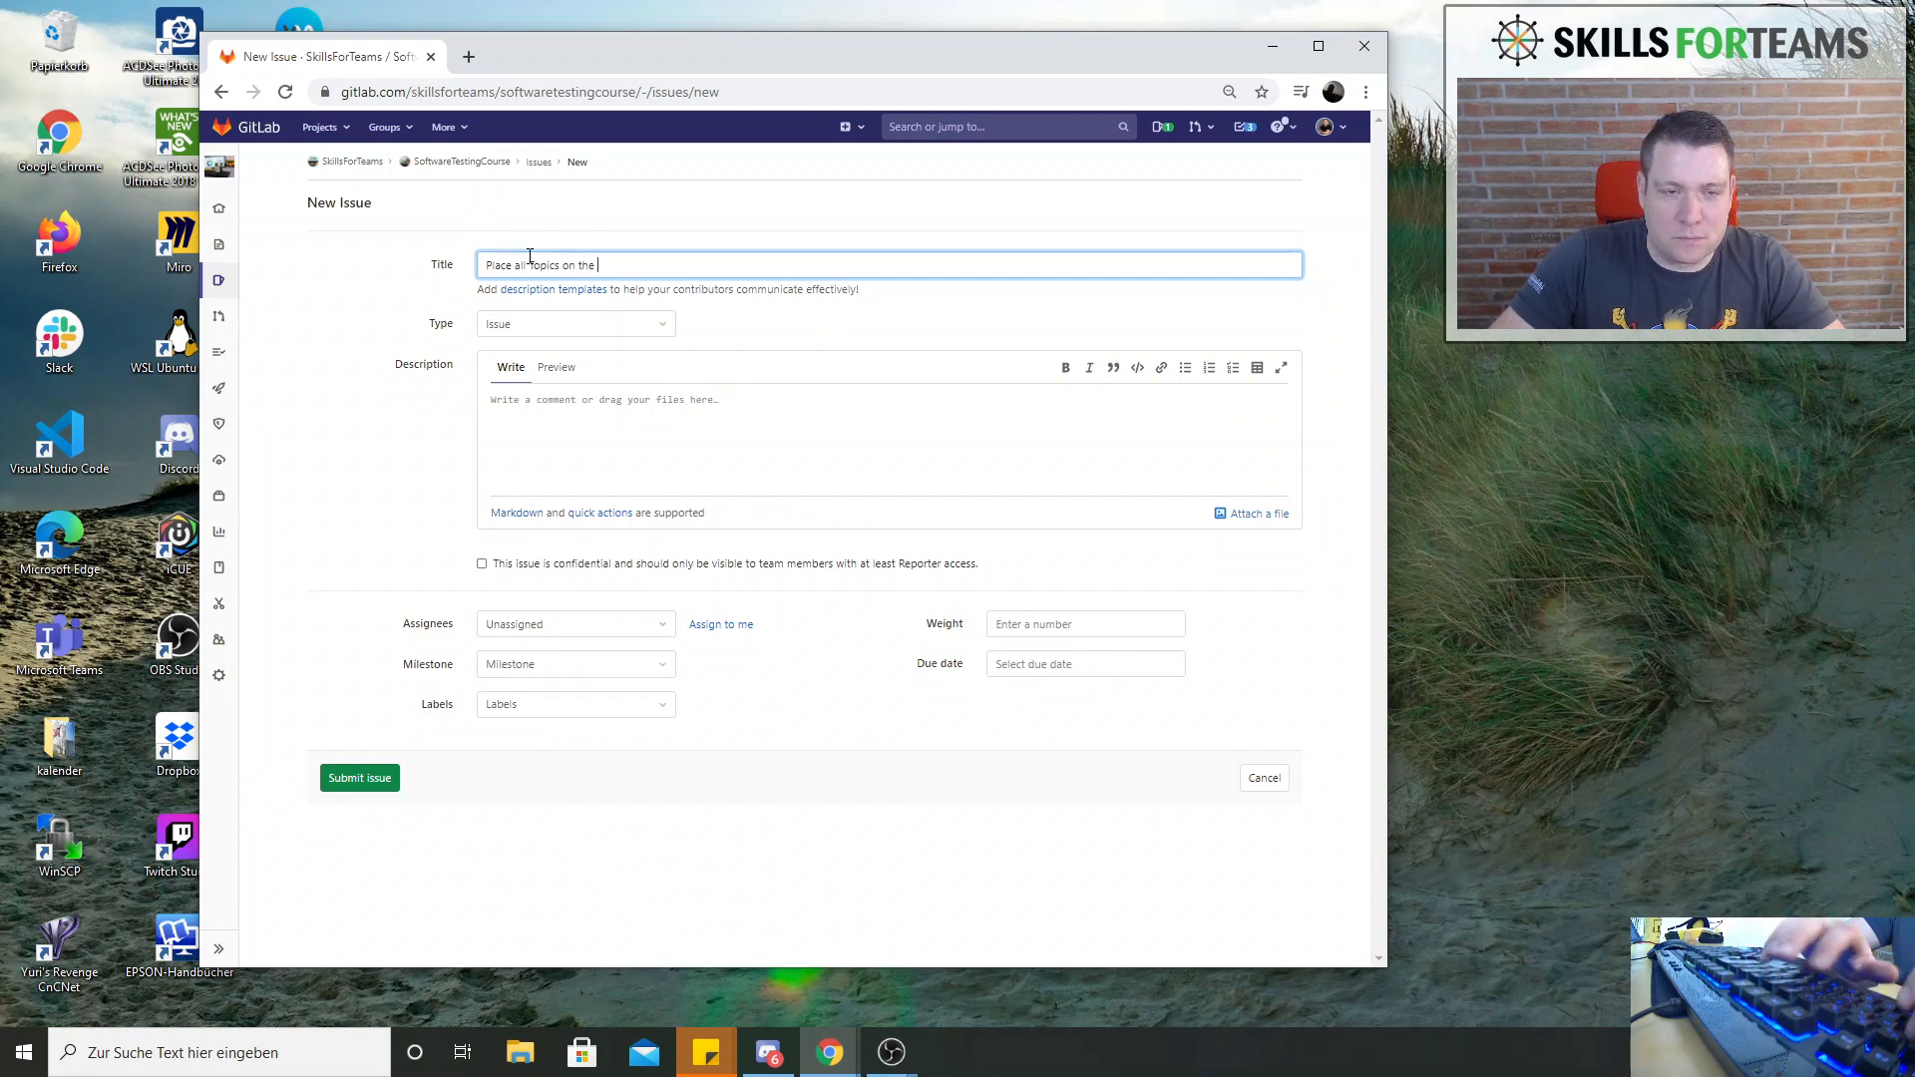
{"action": "type", "text": "Board"}
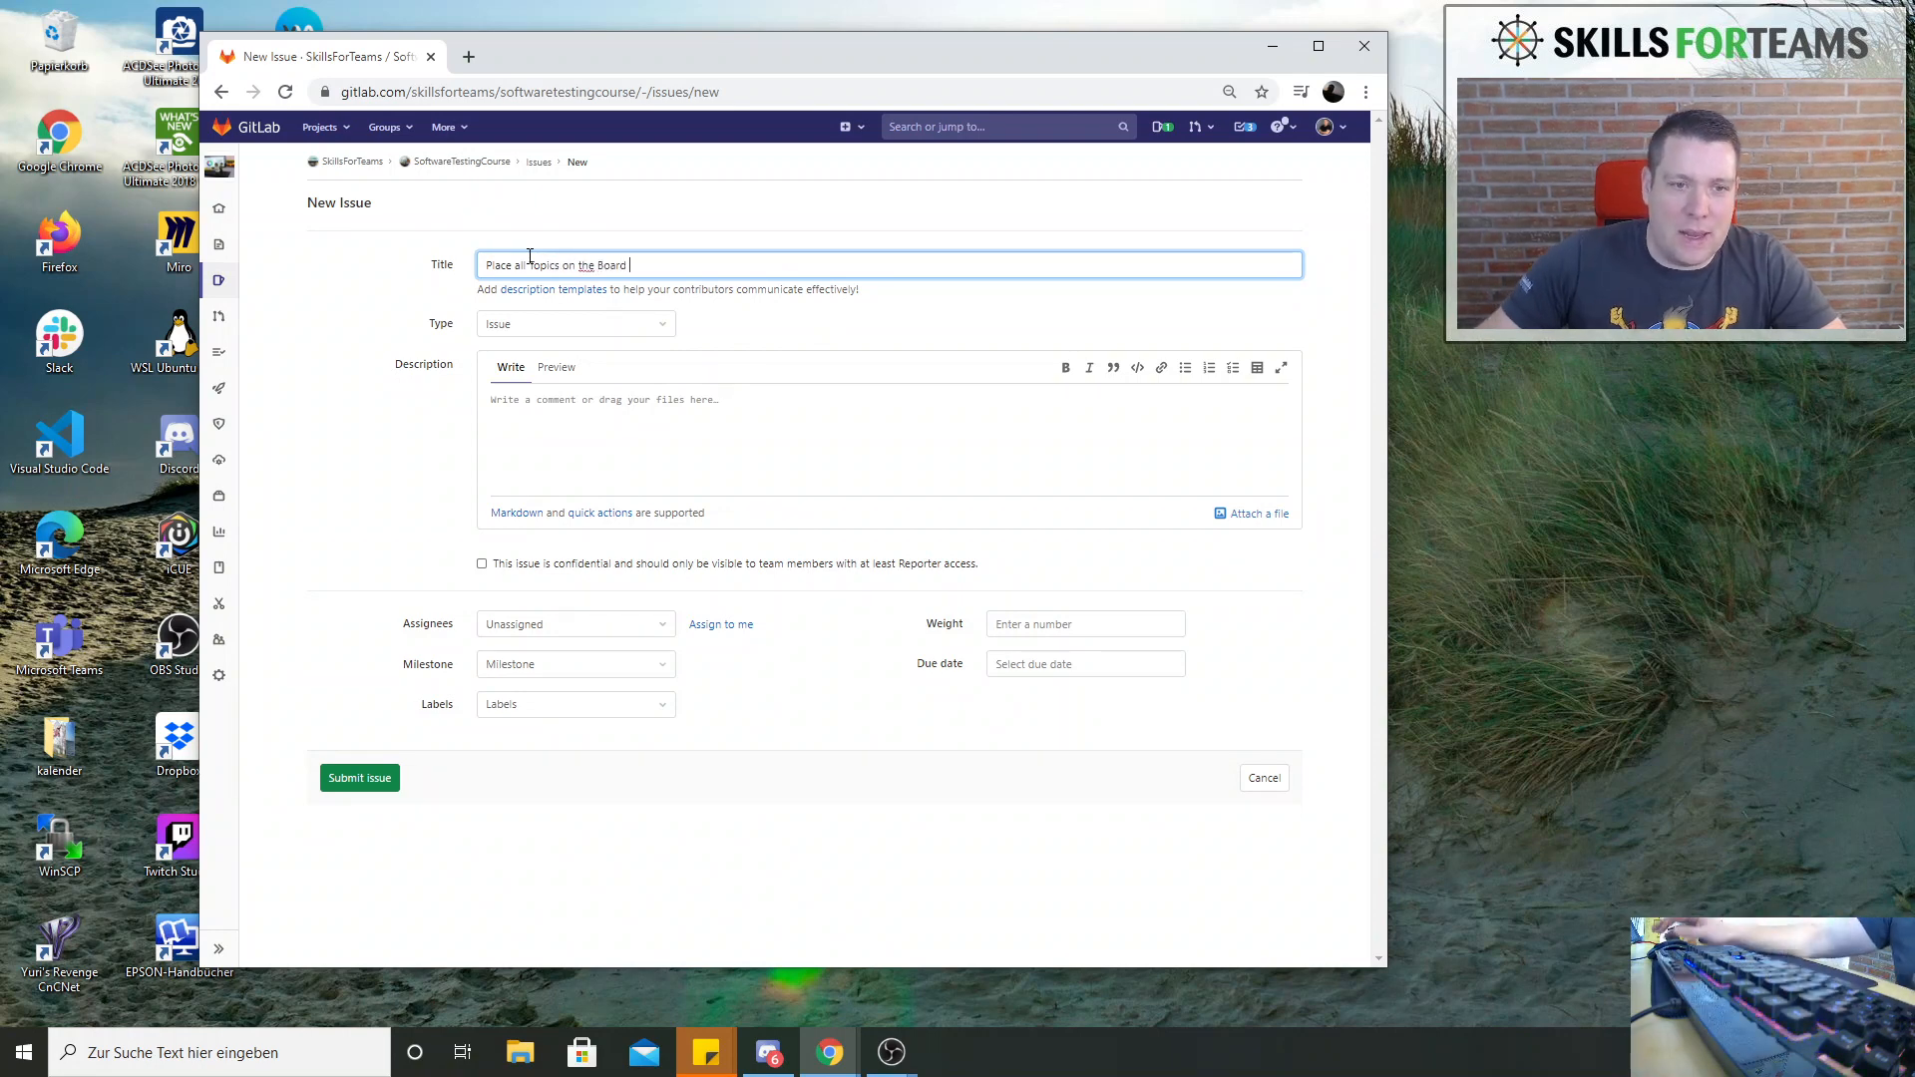
View the available type options for the new issue
{"action": "left_click", "coordinate": [623, 319]}
{"action": "left_click", "coordinate": [595, 330]}
{"action": "left_click", "coordinate": [594, 325]}
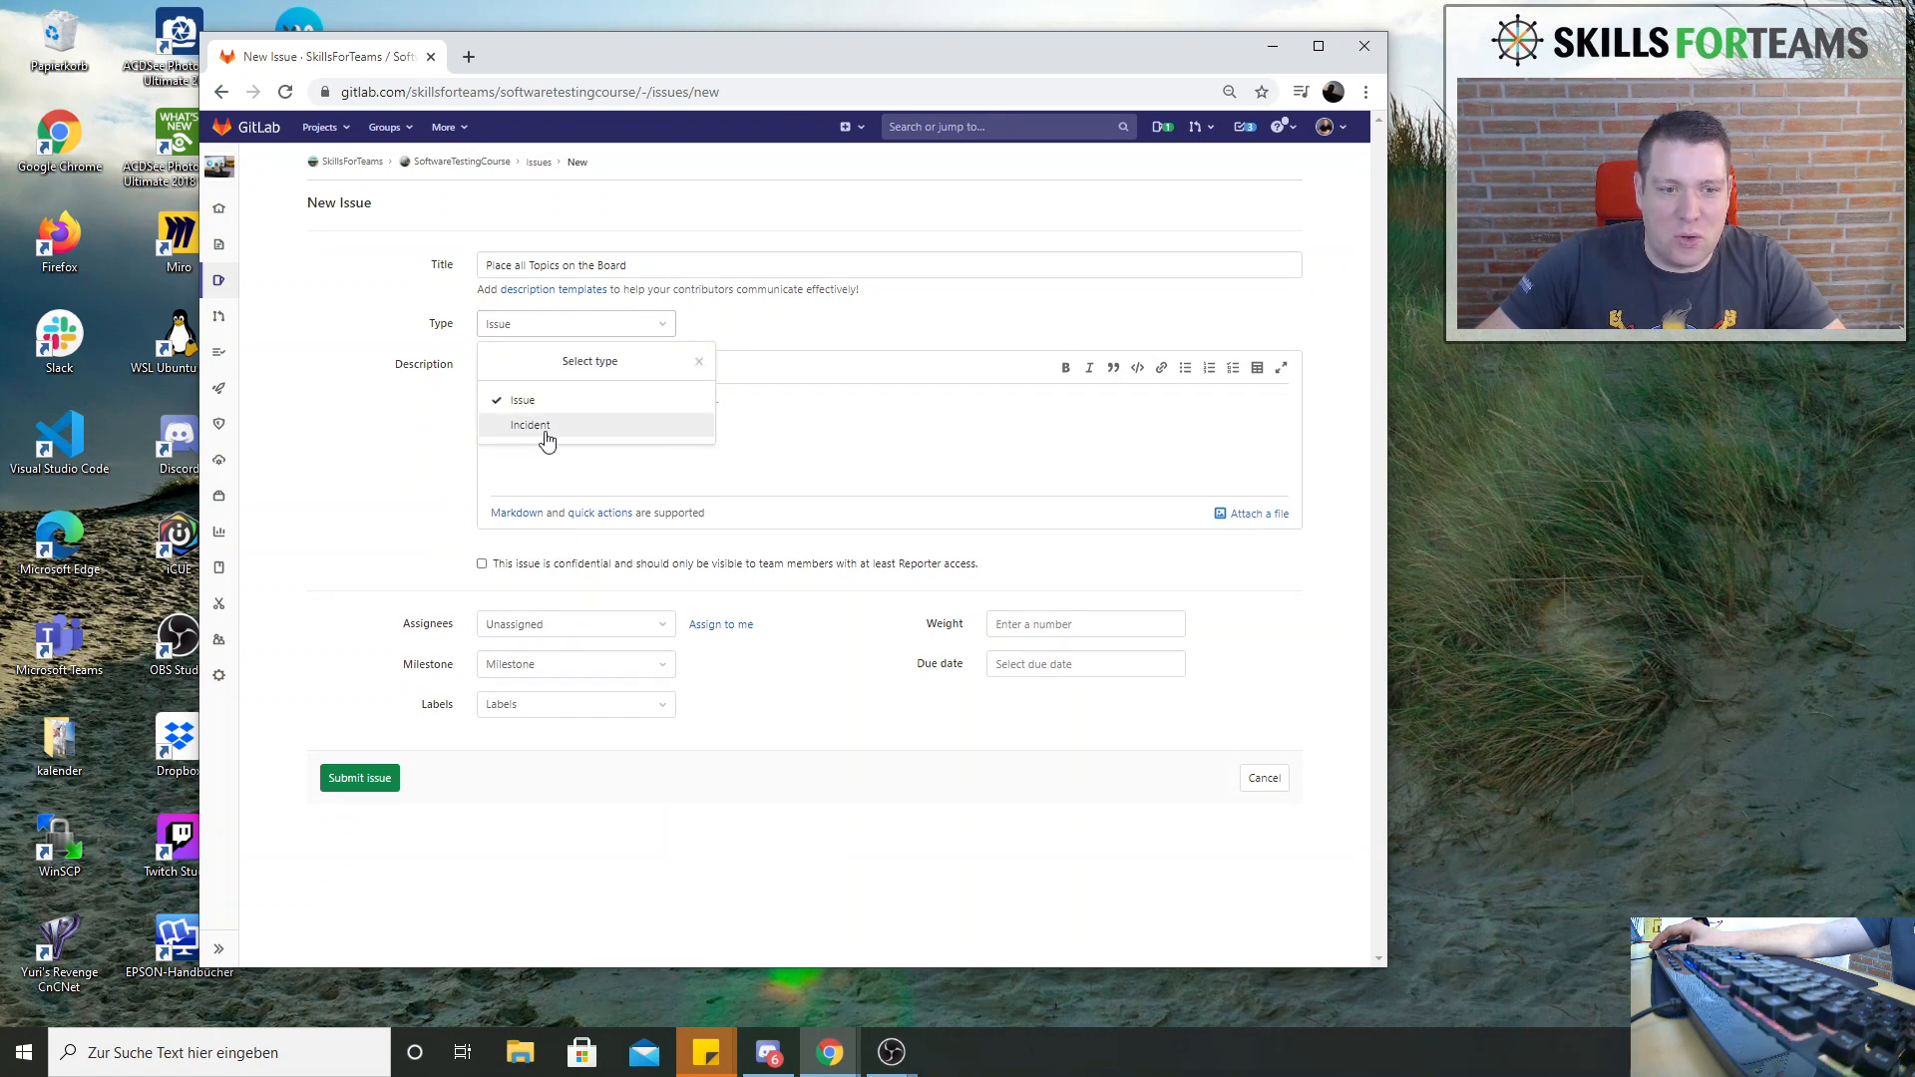
{"action": "left_click", "coordinate": [591, 327]}
Enter "All Topics should be place" as the issue description and submit the issue
{"action": "left_click", "coordinate": [595, 404]}
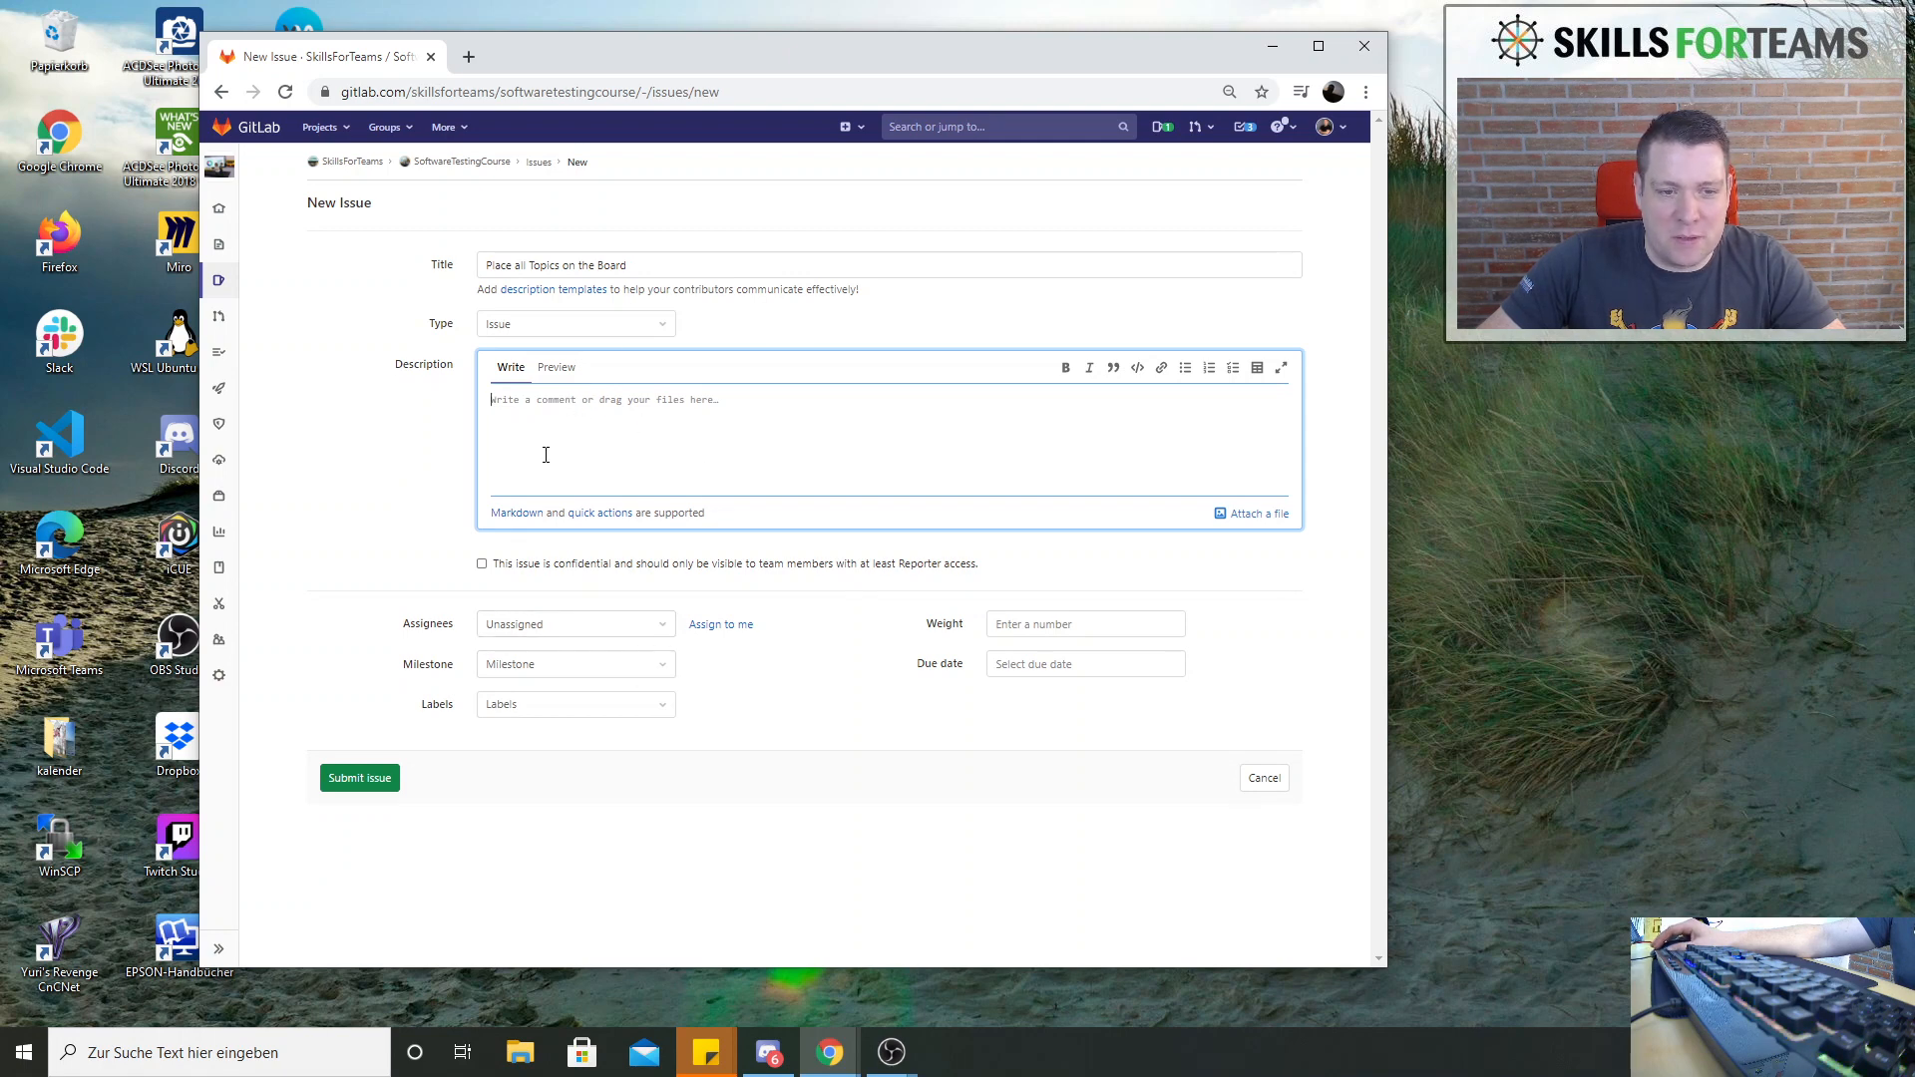
{"action": "type", "text": "A"}
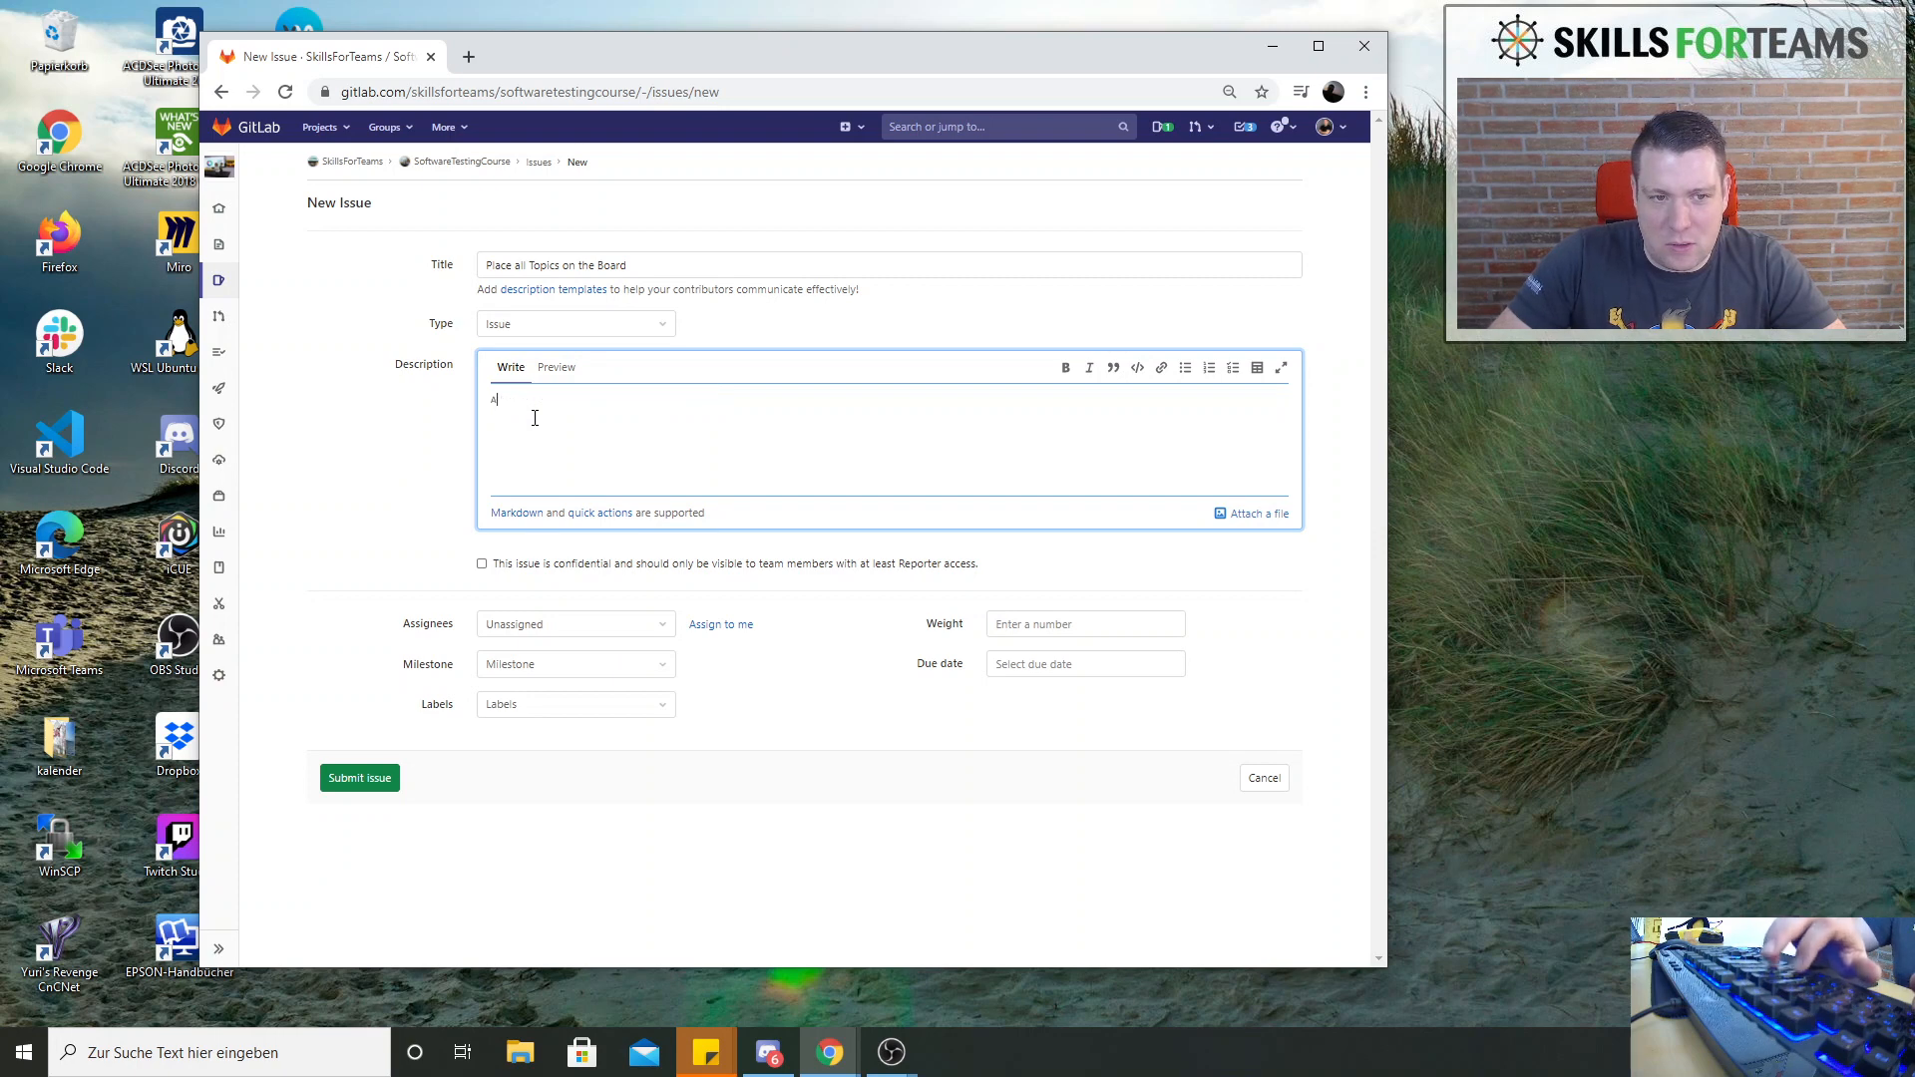
{"action": "type", "text": "ll "}
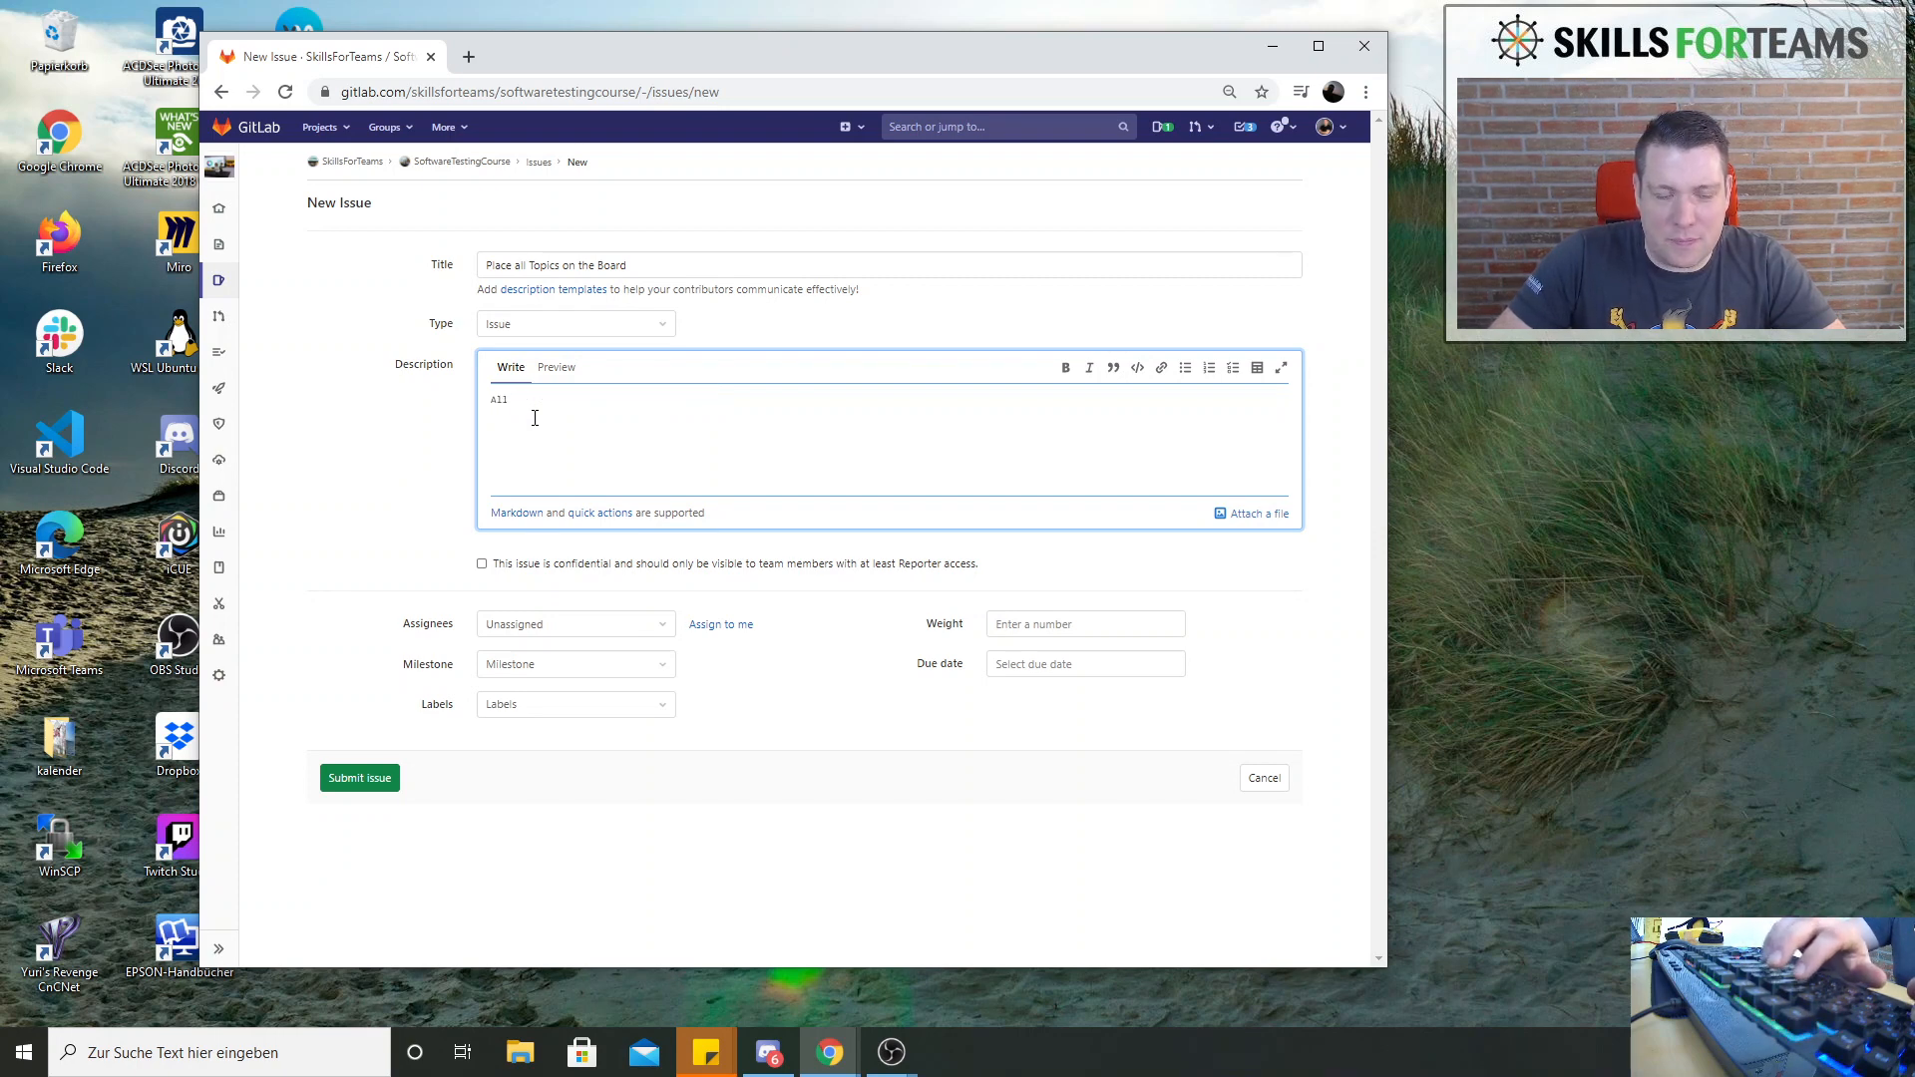
{"action": "type", "text": "Topic"}
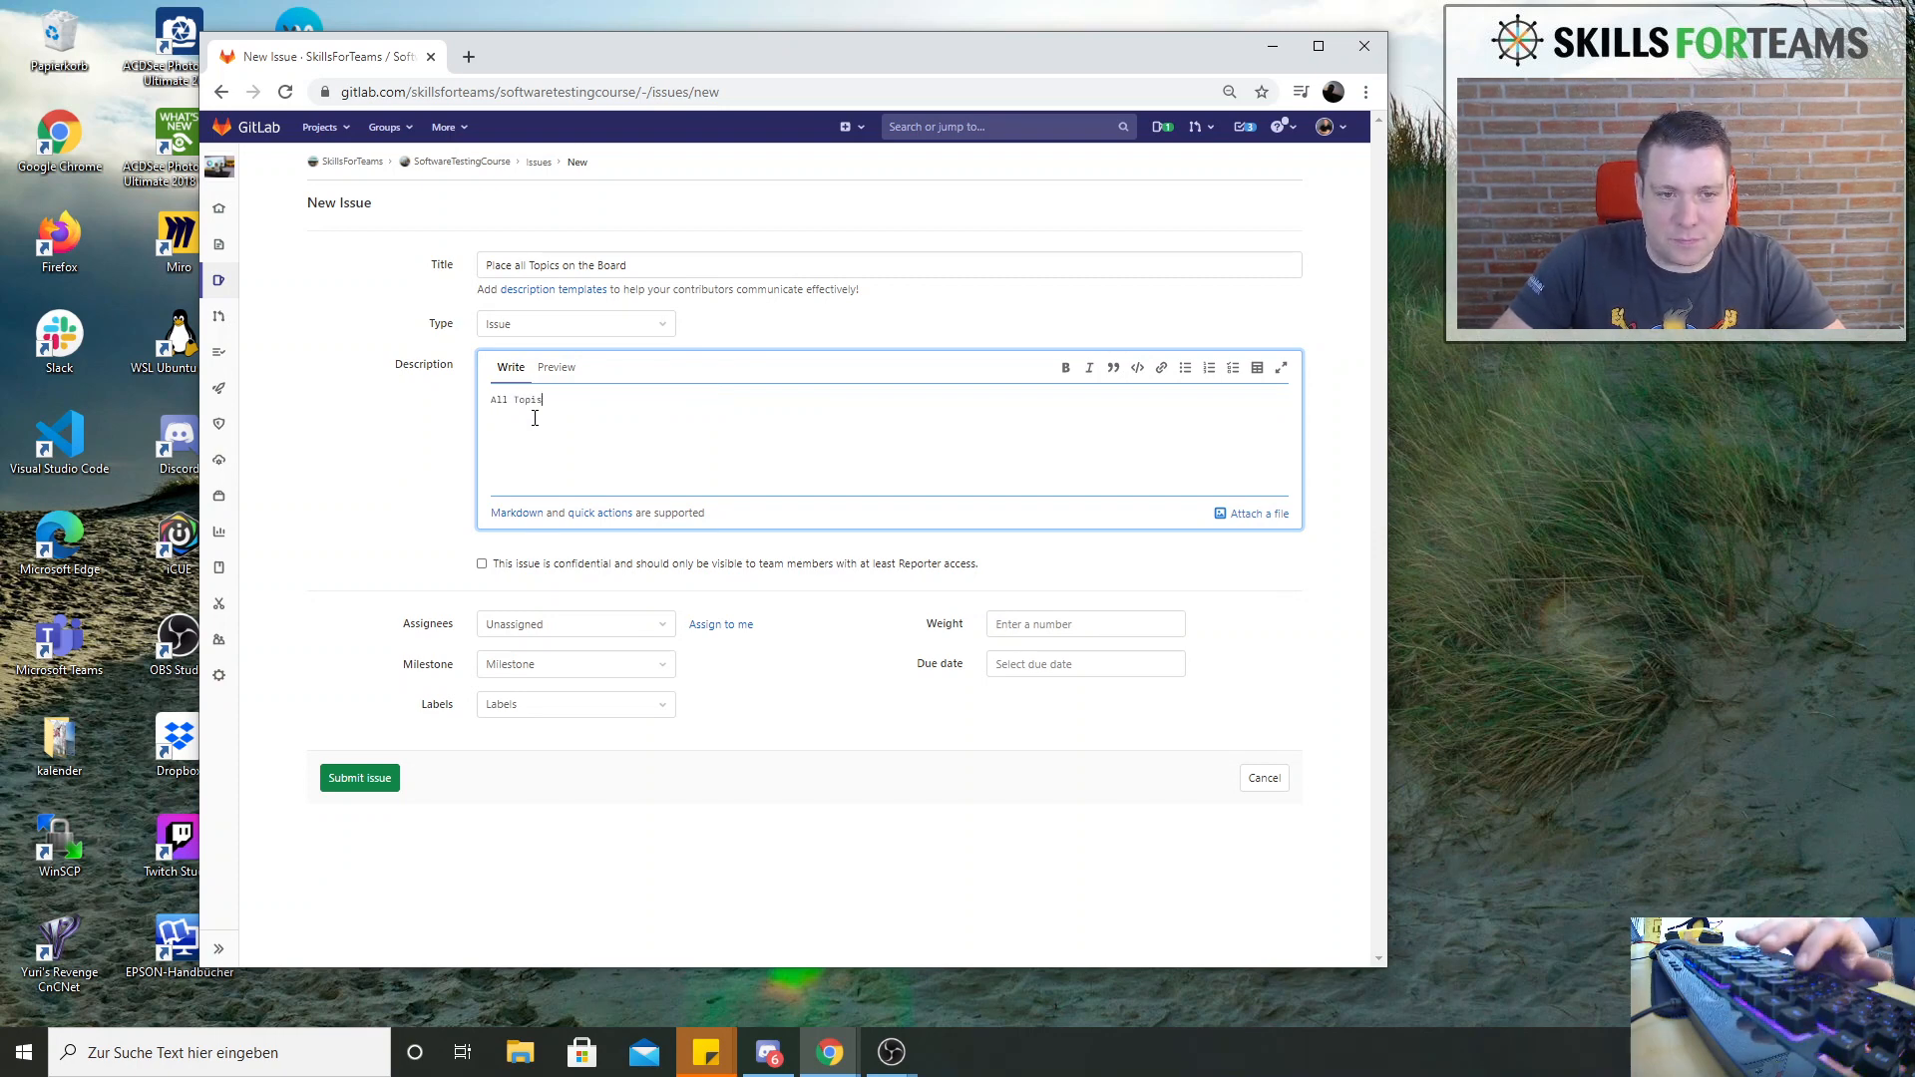
{"action": "type", "text": "s should "}
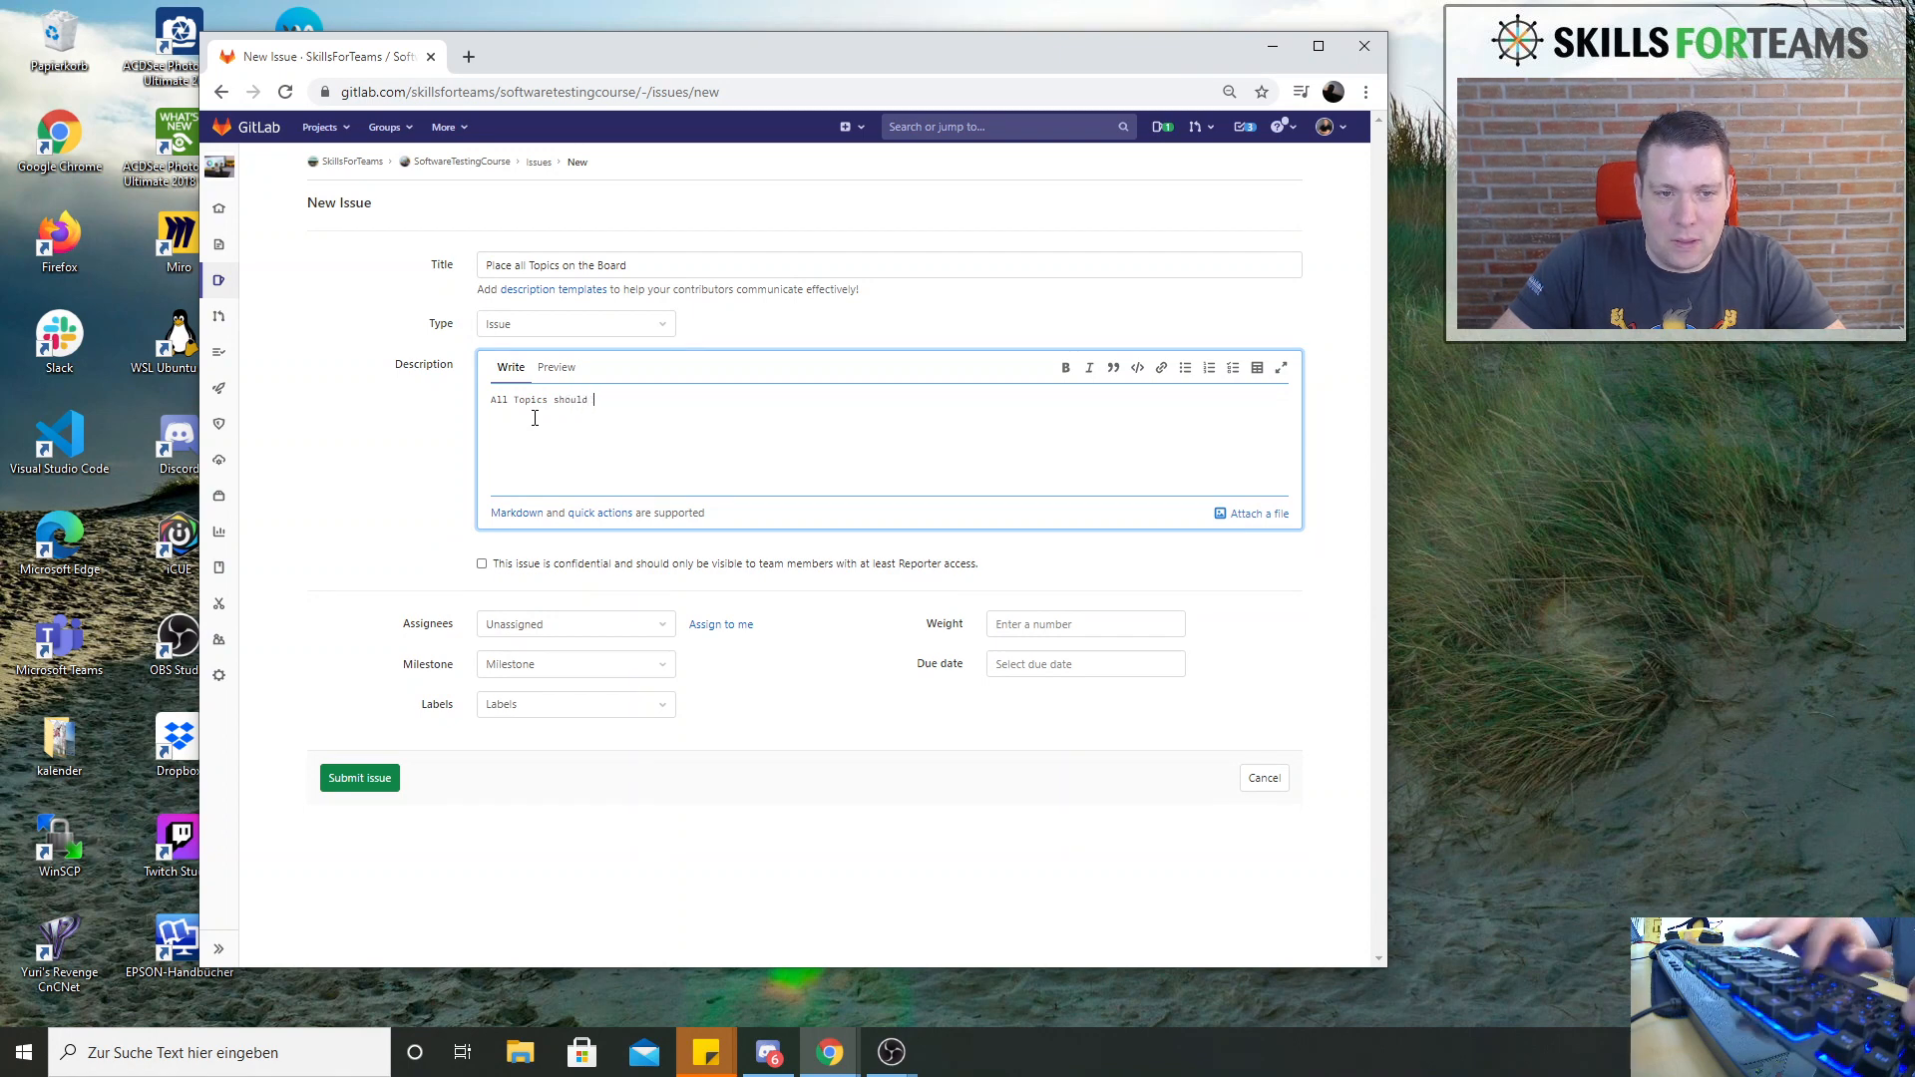
{"action": "type", "text": "be place"}
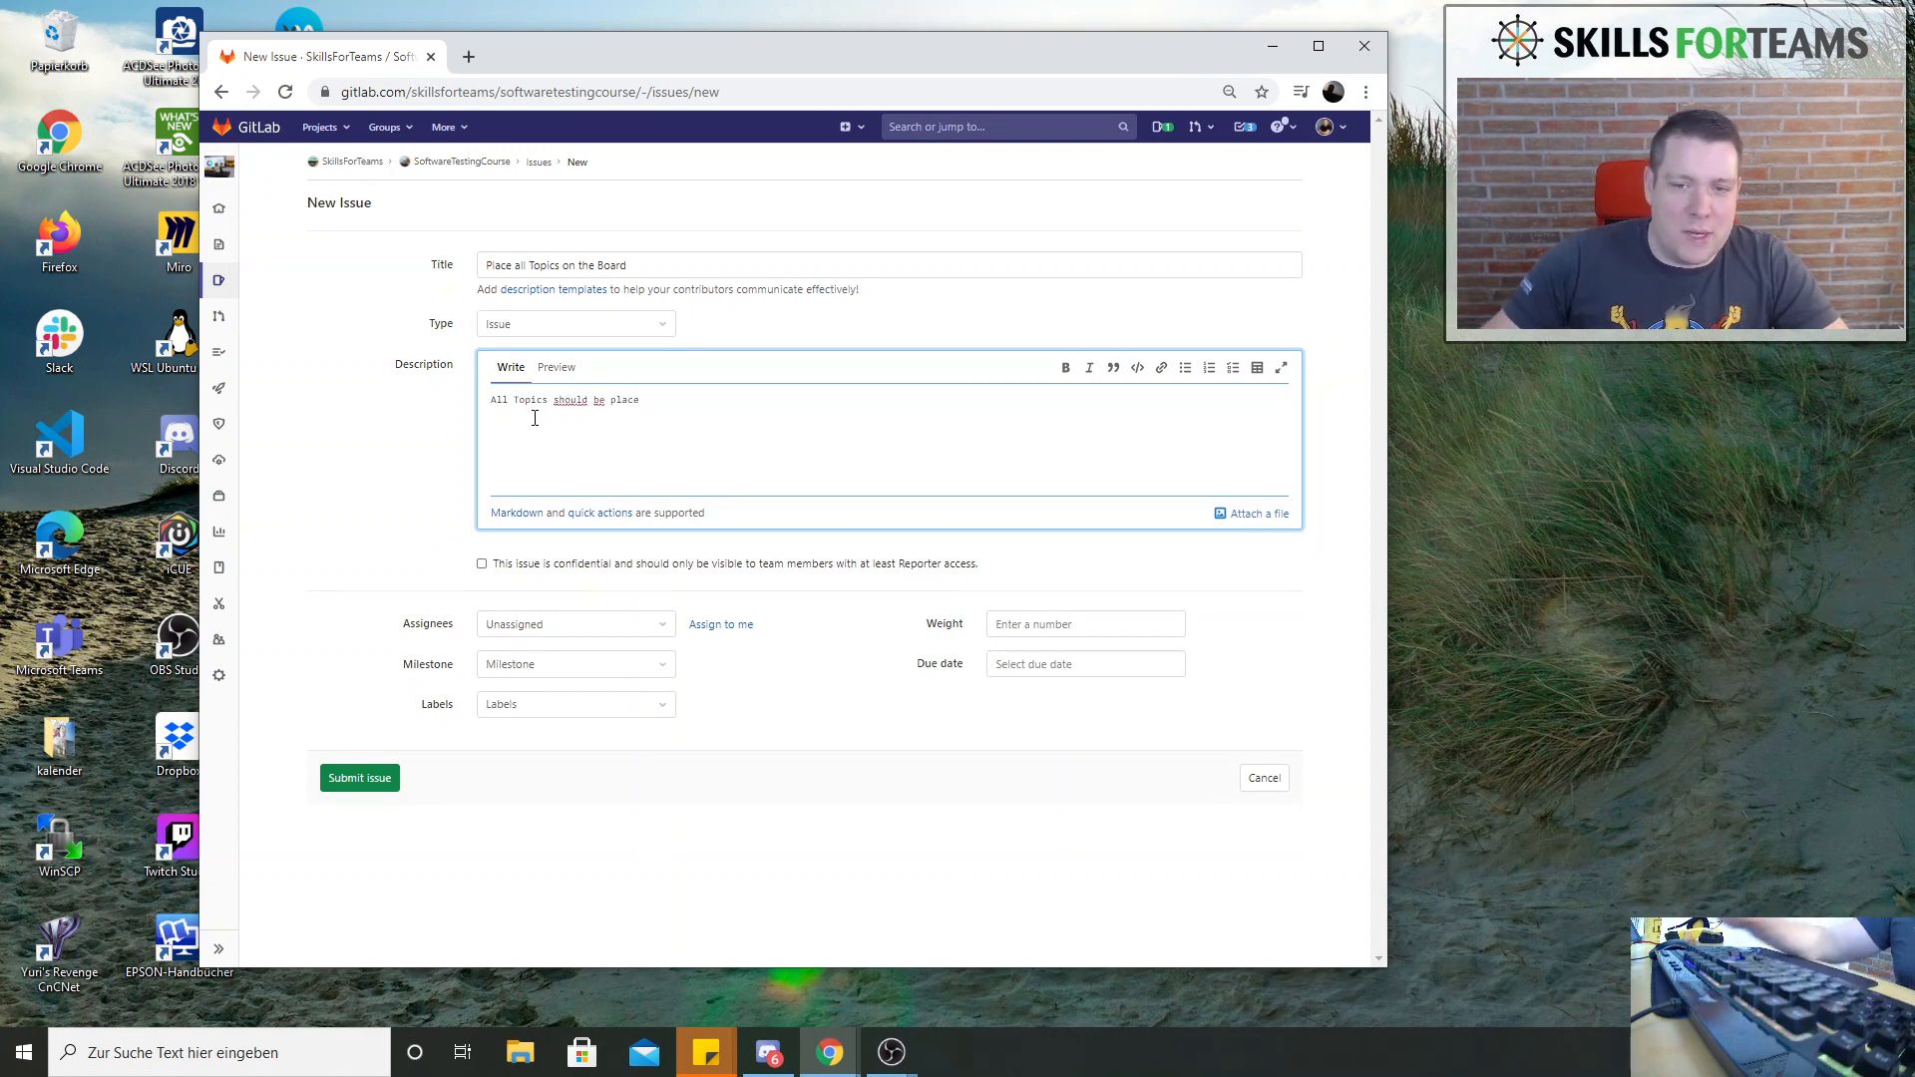
{"action": "left_click", "coordinate": [328, 784]}
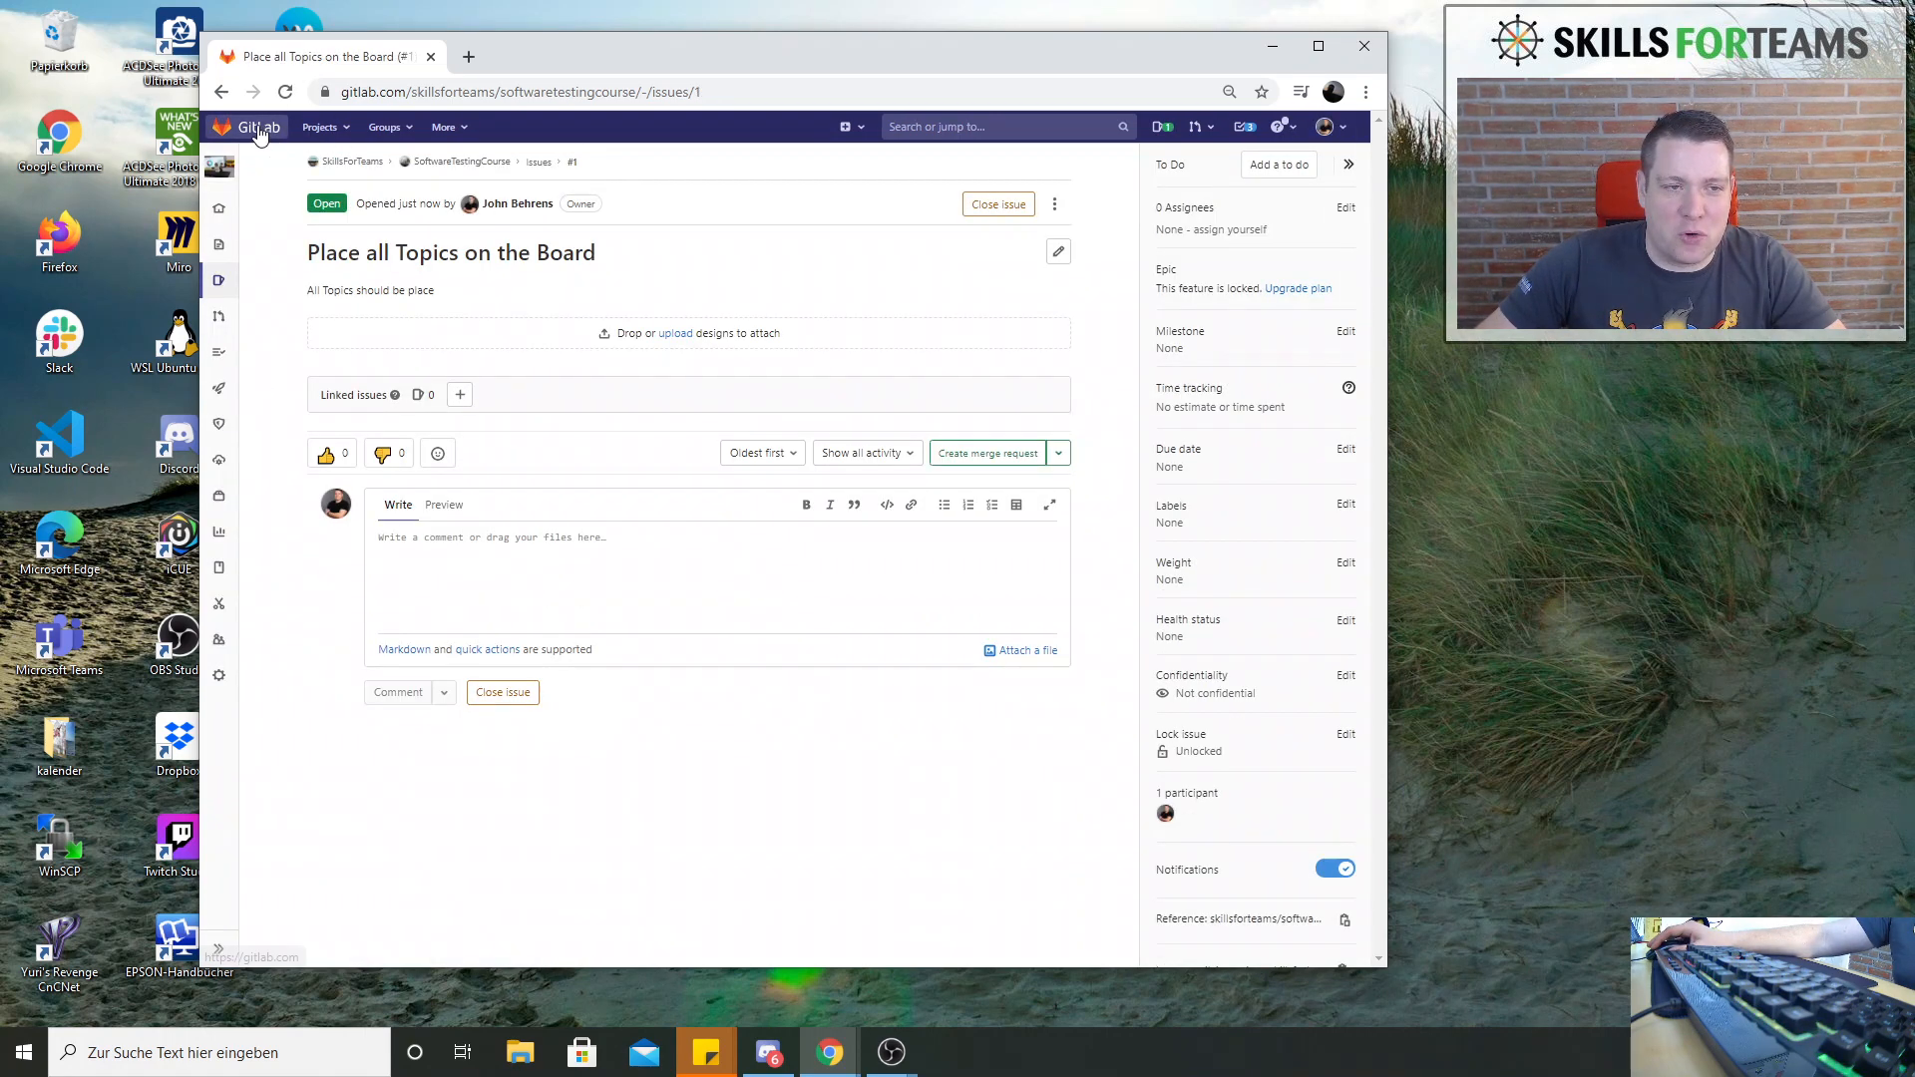
{"action": "left_click", "coordinate": [322, 126]}
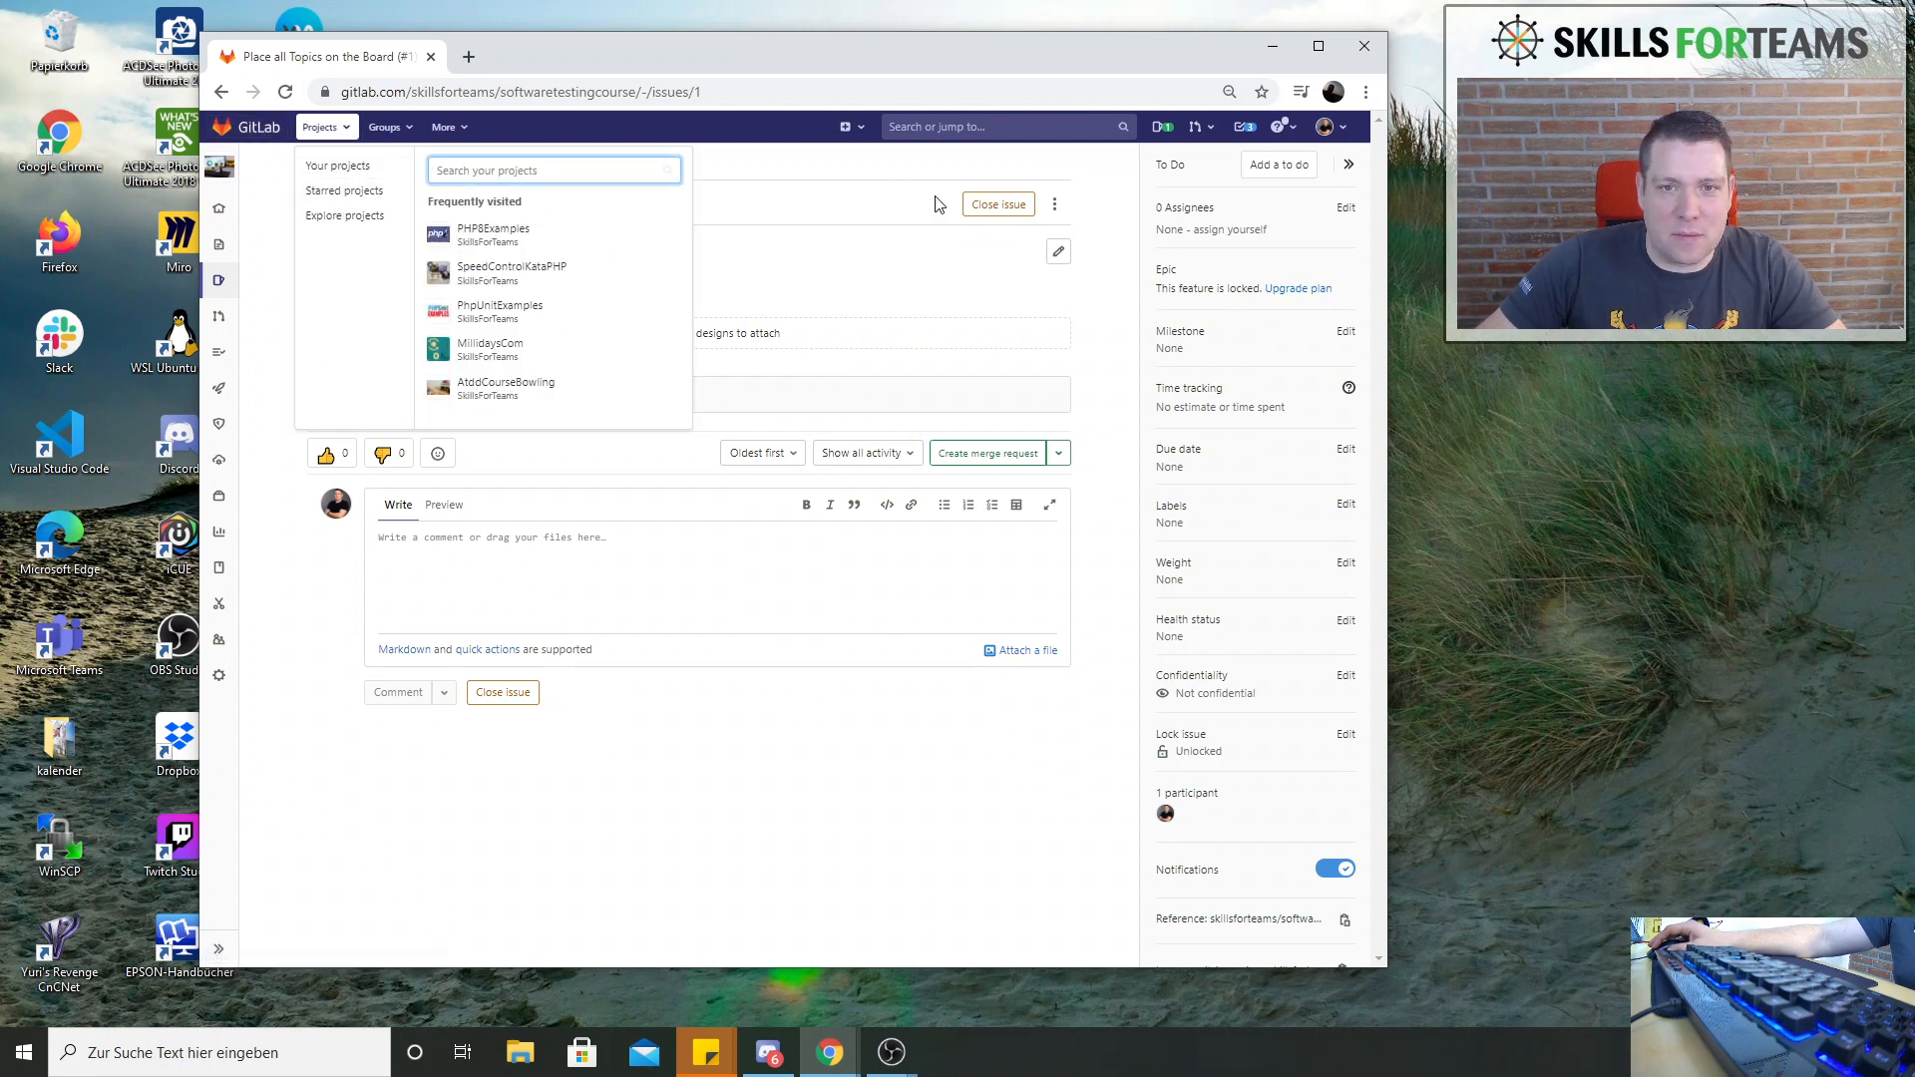
{"action": "left_click", "coordinate": [777, 170]}
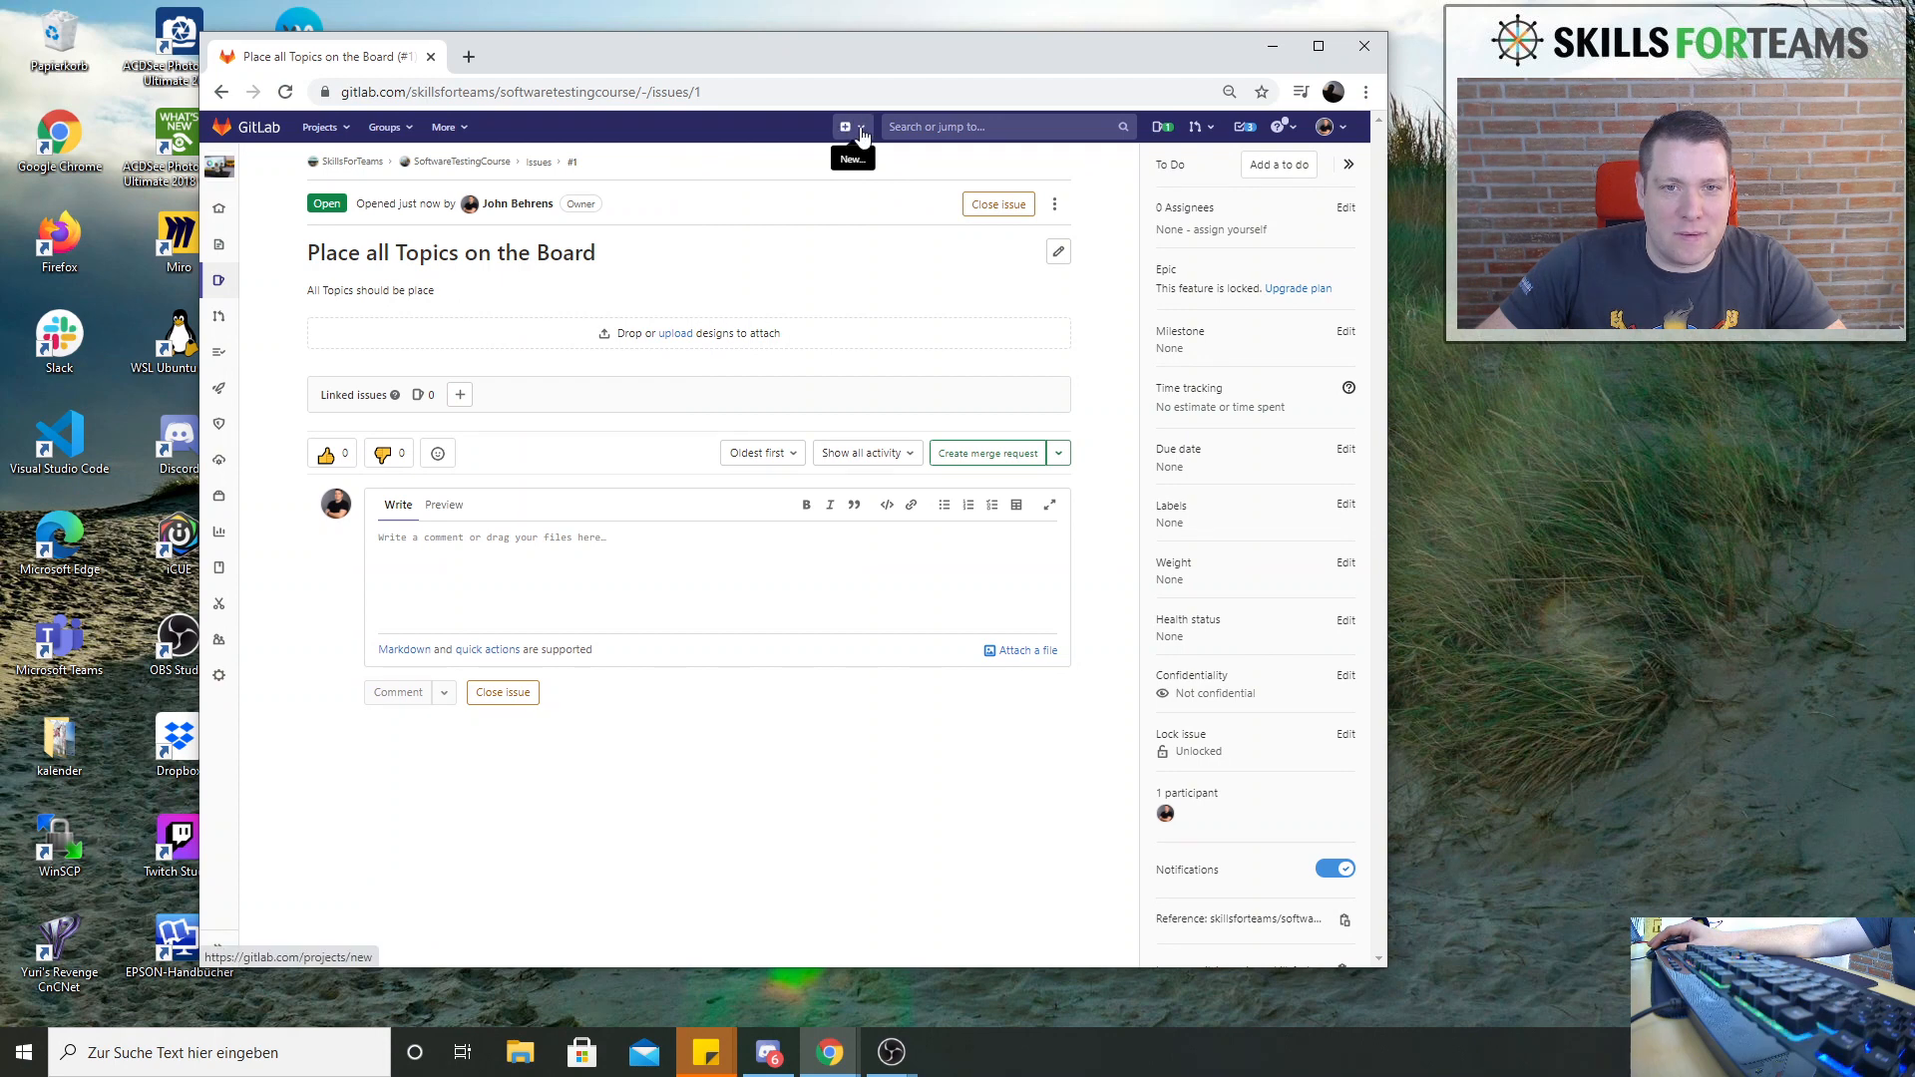
{"action": "left_click", "coordinate": [860, 129]}
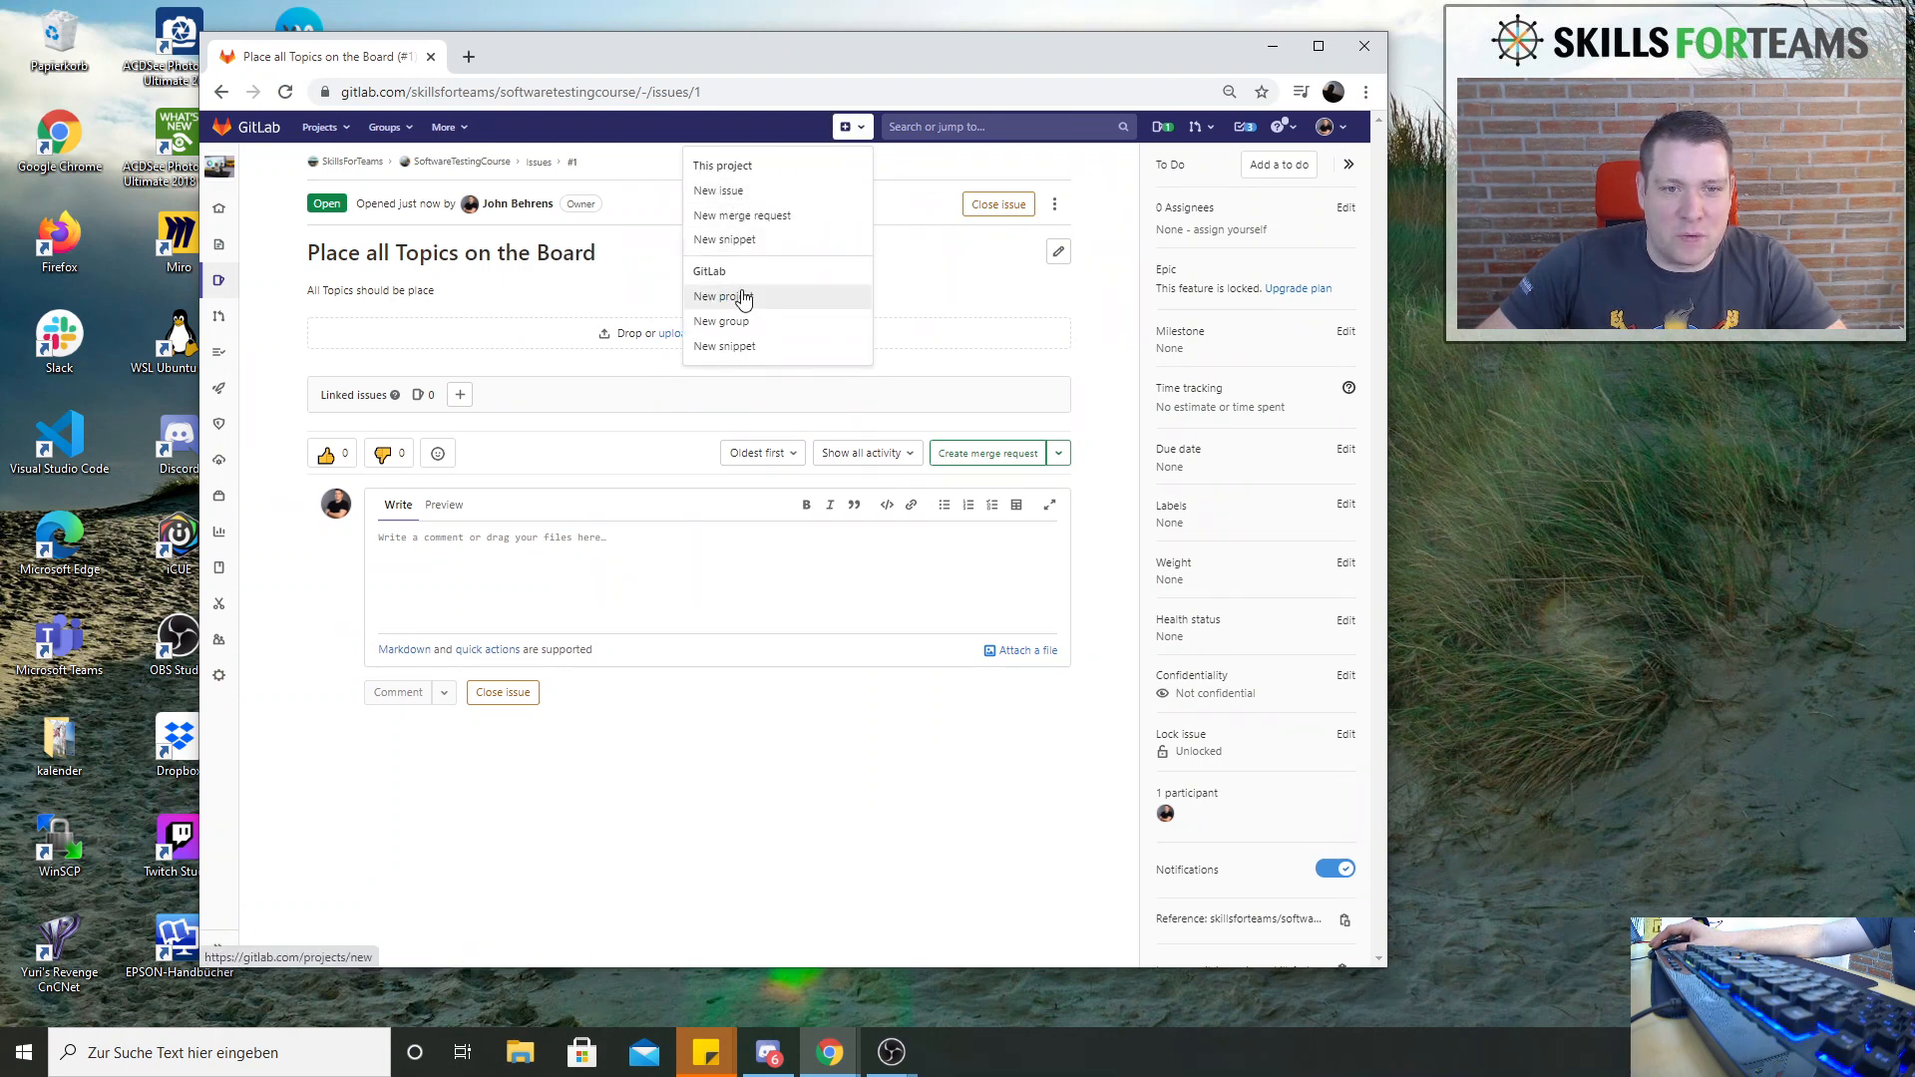
{"action": "left_click", "coordinate": [540, 293]}
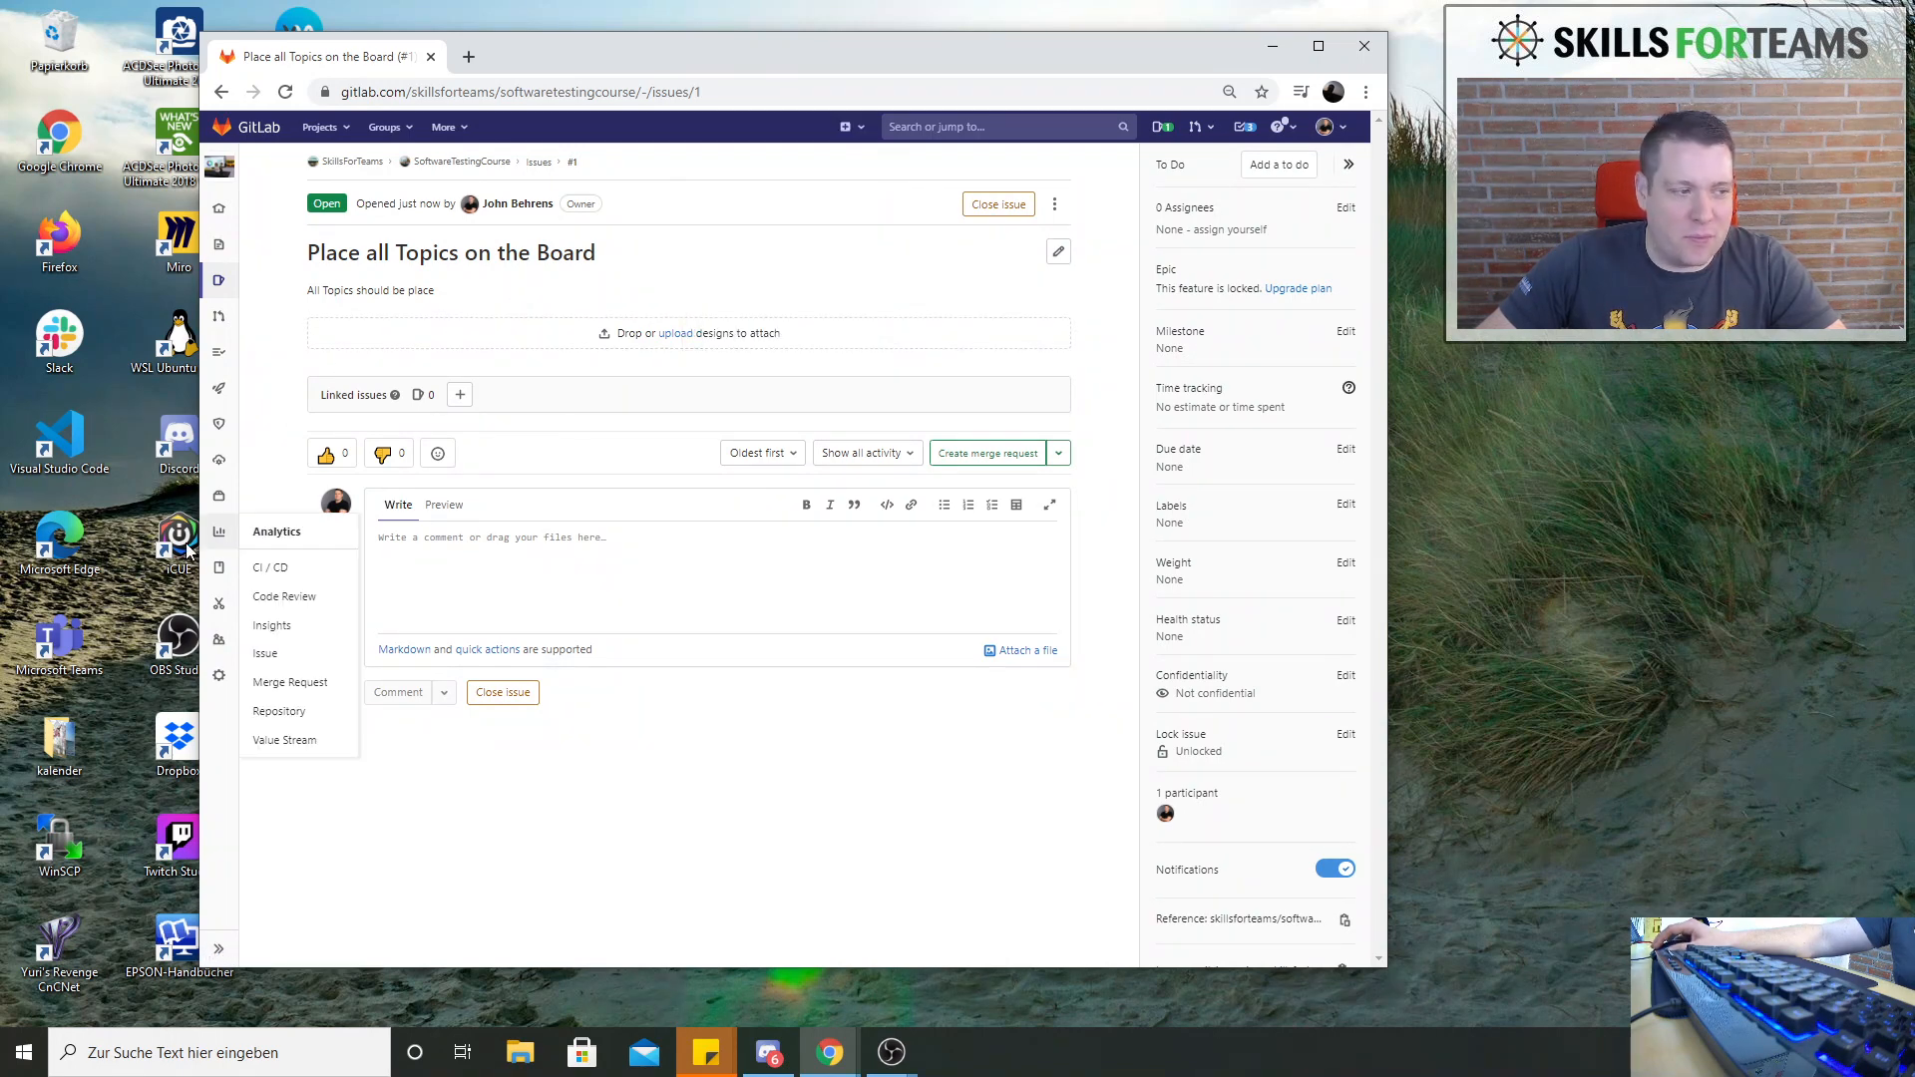
{"action": "mouse_move", "coordinate": [205, 548]}
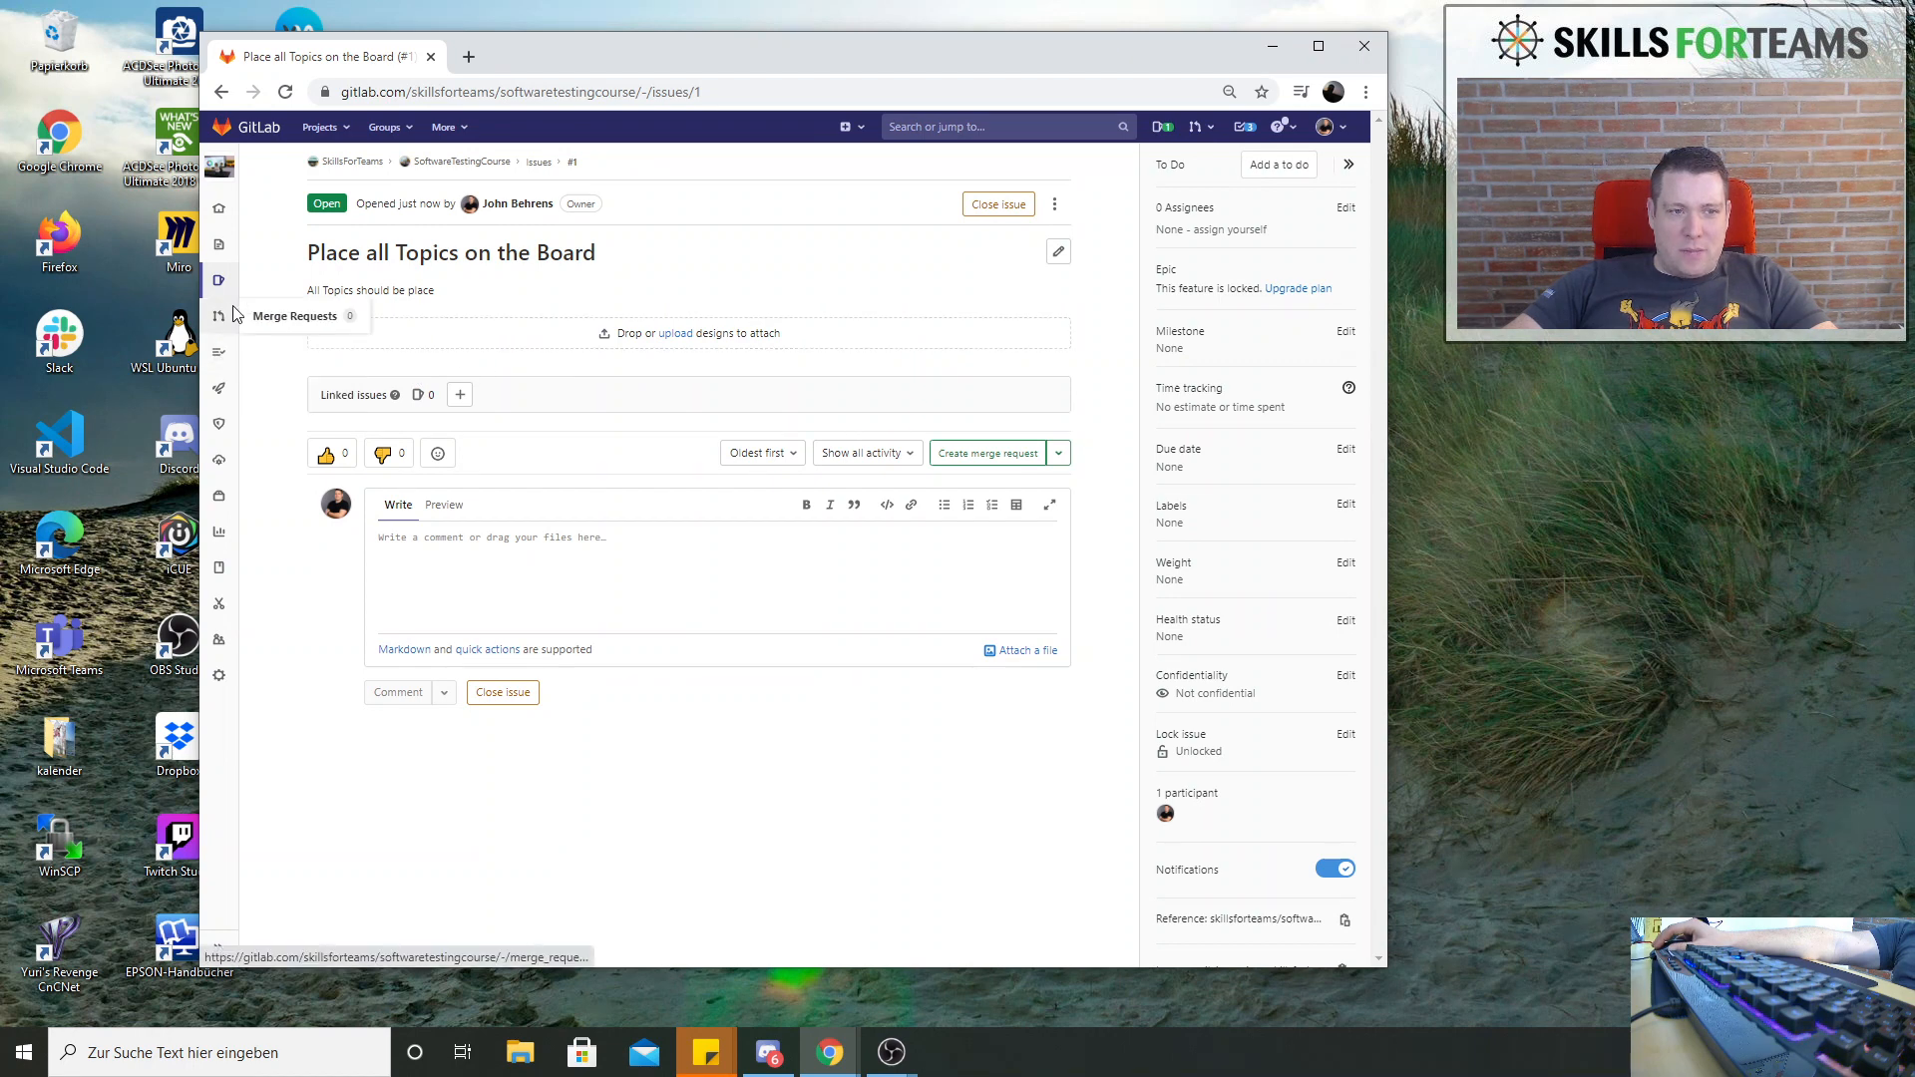
{"action": "mouse_move", "coordinate": [217, 259]}
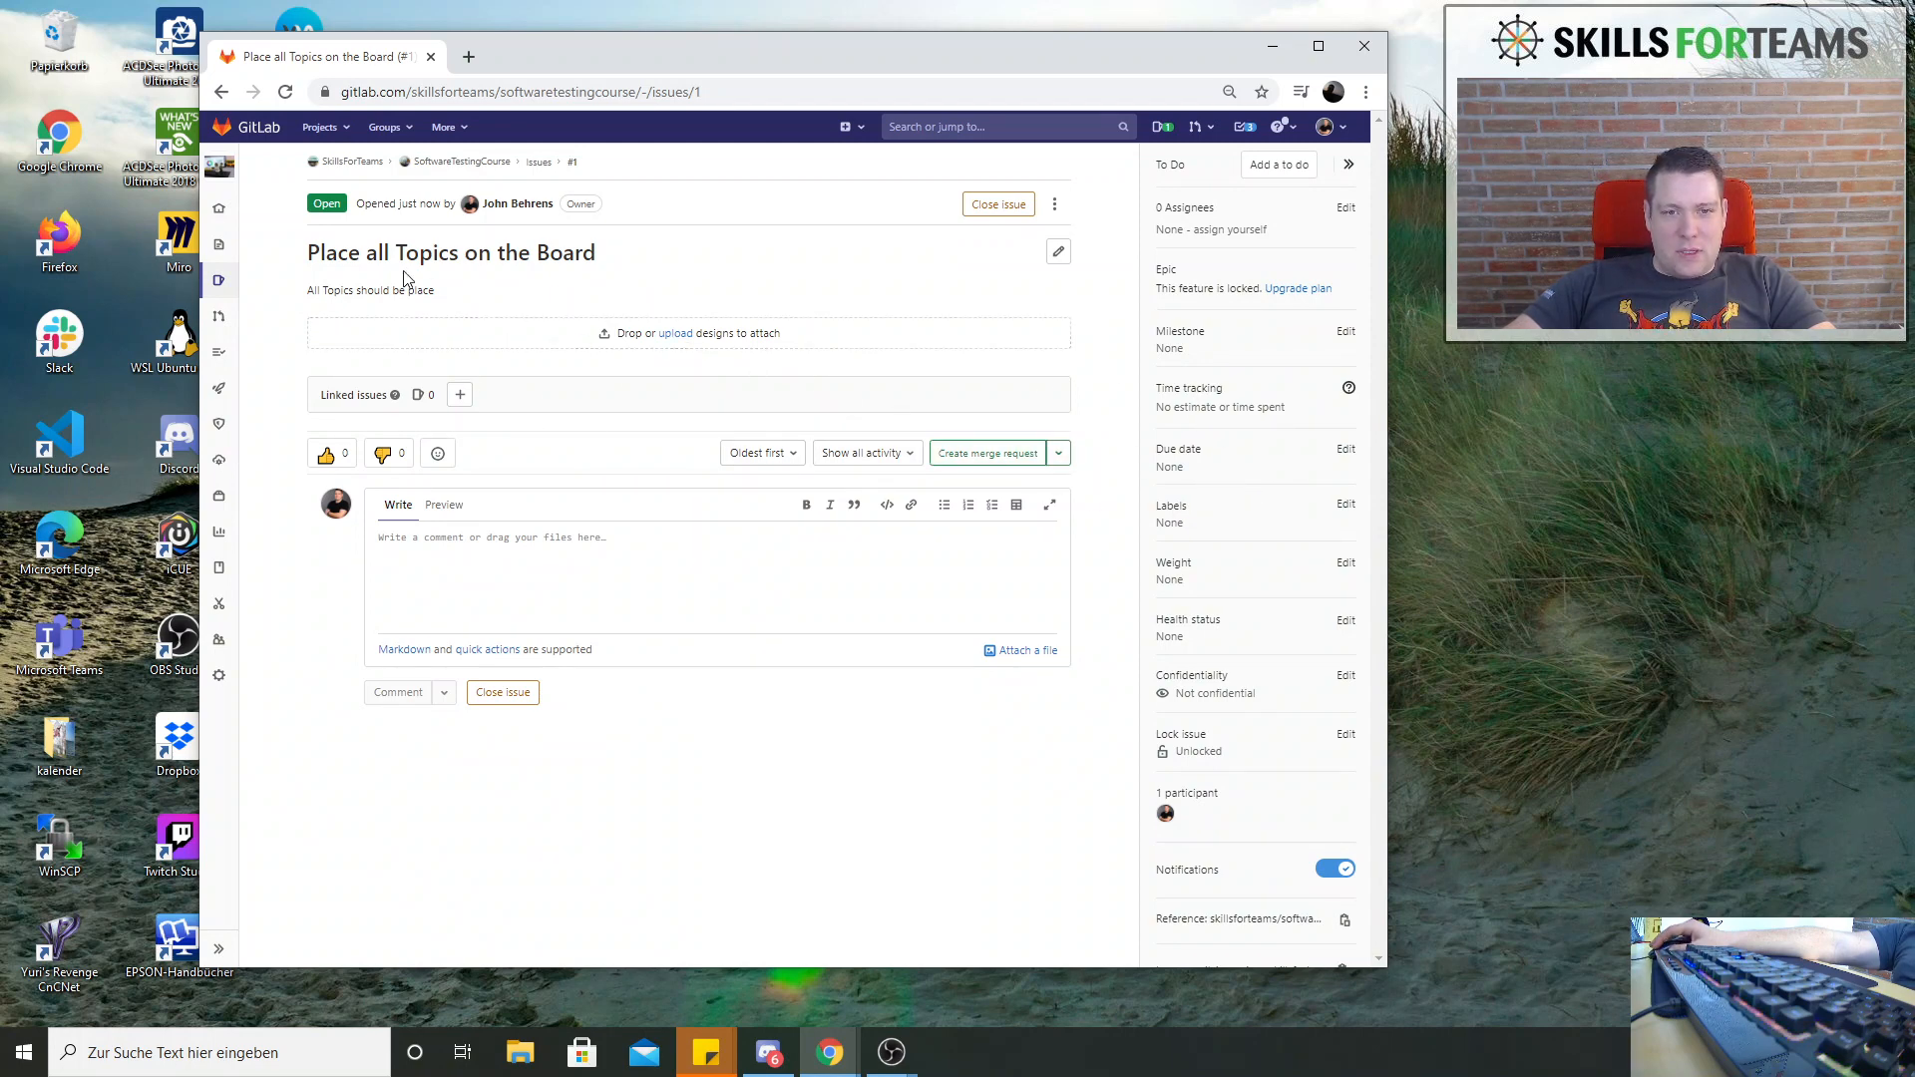
From the project's issue list, start a new issue by email in the Mail app, sending from the first Skills-for-teams account
{"action": "left_click", "coordinate": [543, 166]}
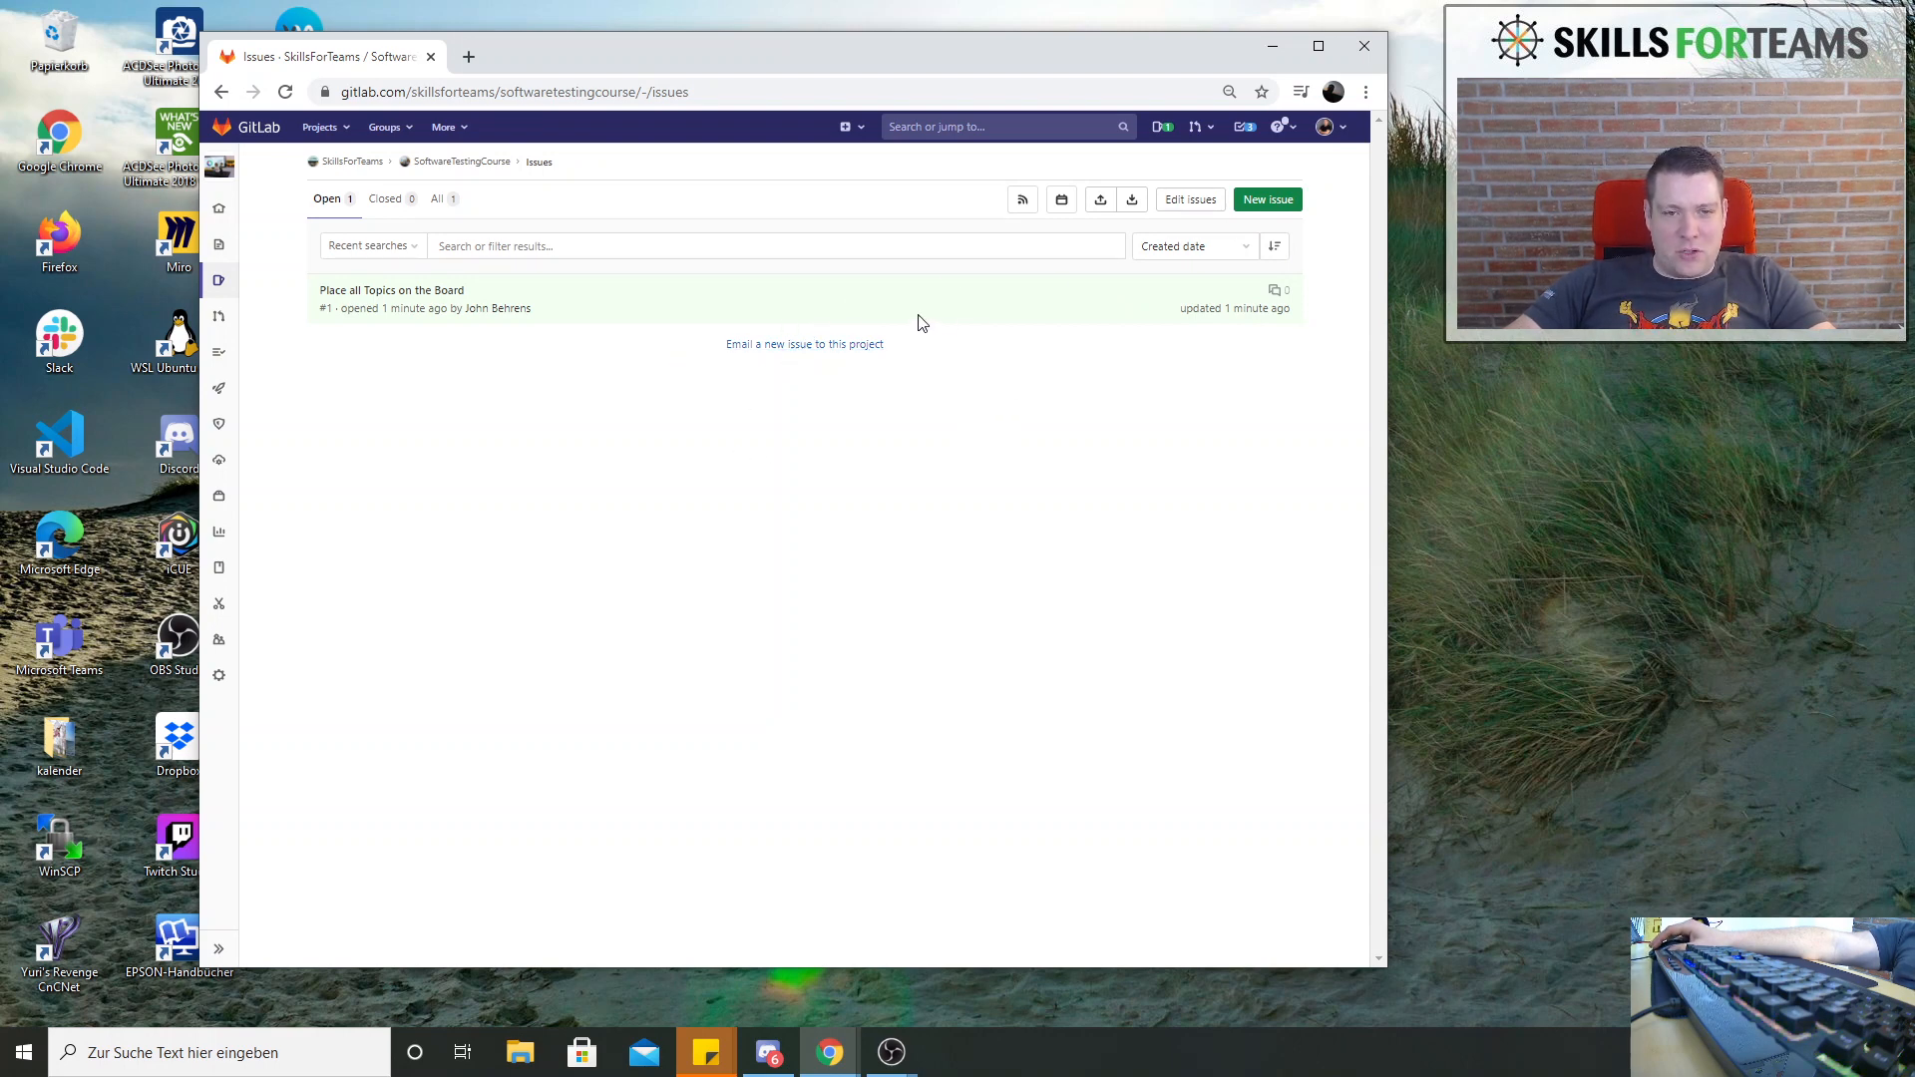
{"action": "left_click", "coordinate": [834, 347]}
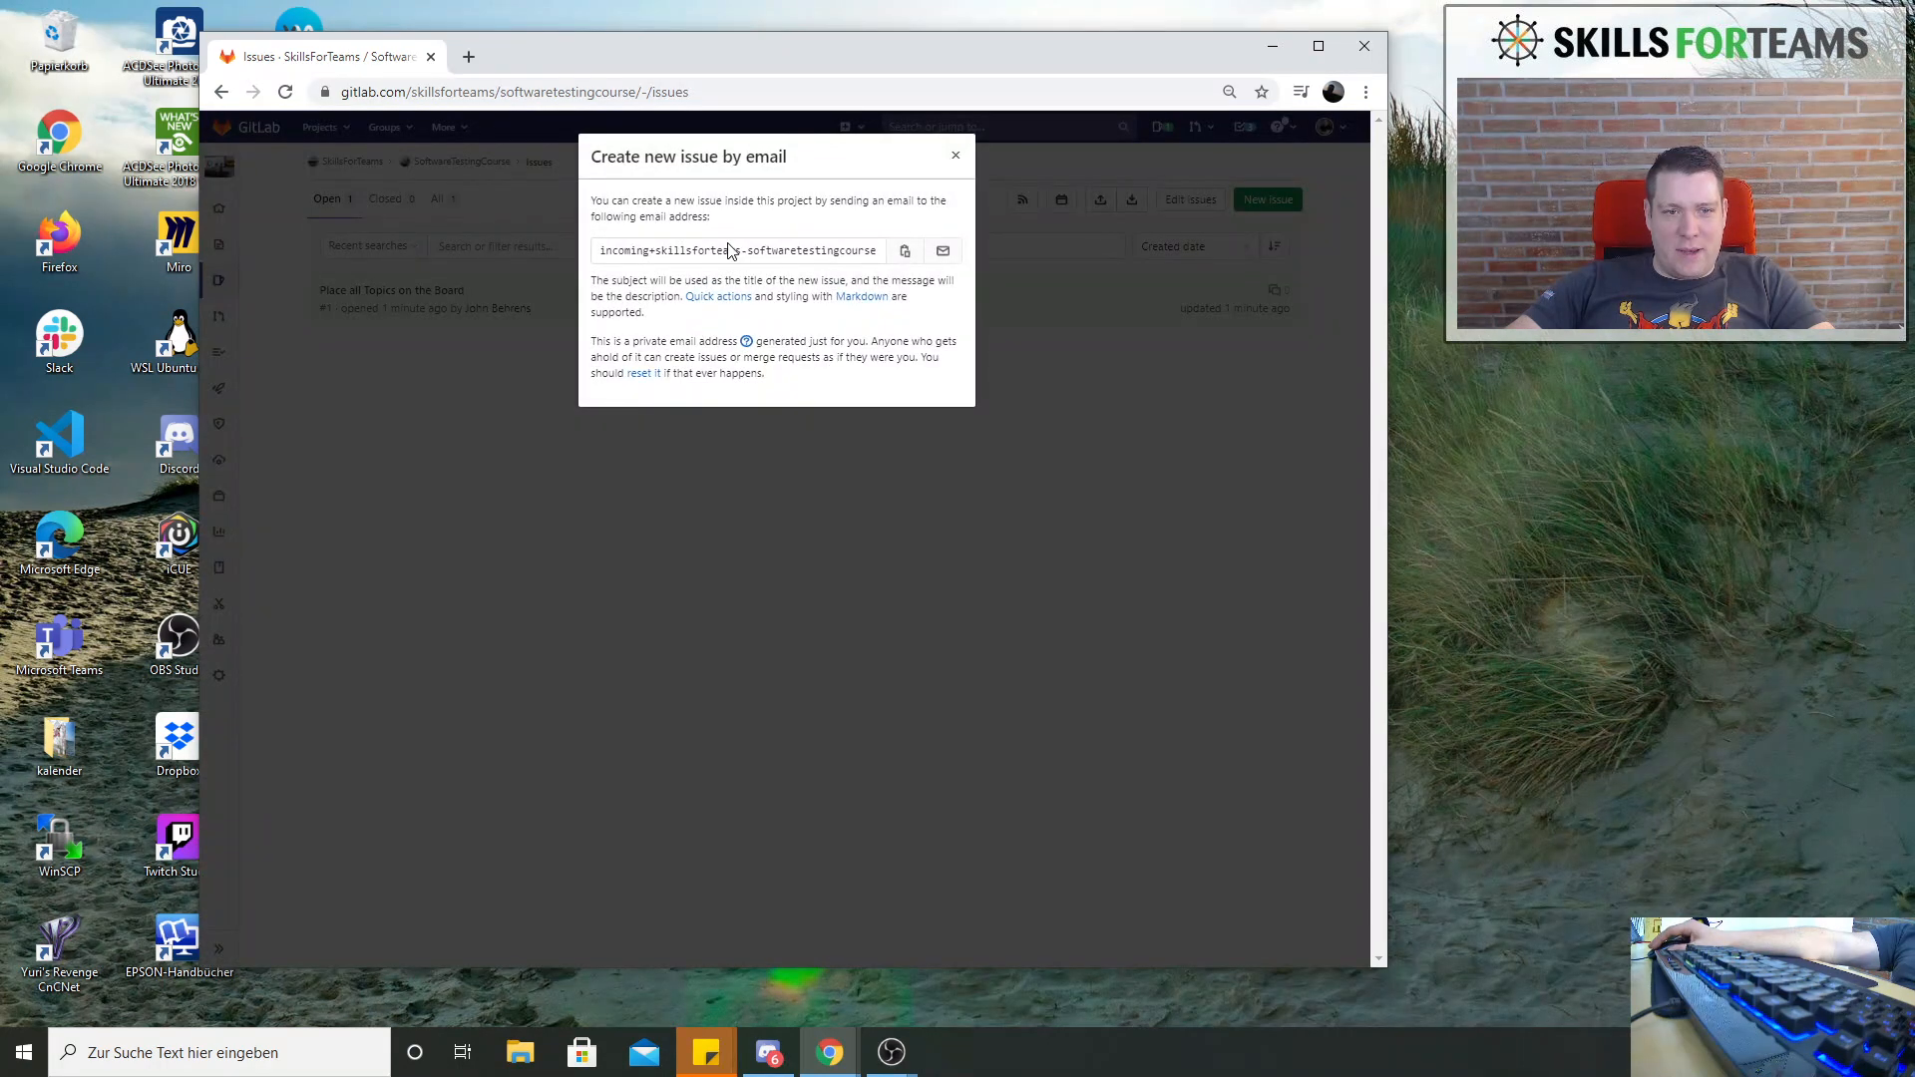
{"action": "left_click", "coordinate": [943, 253]}
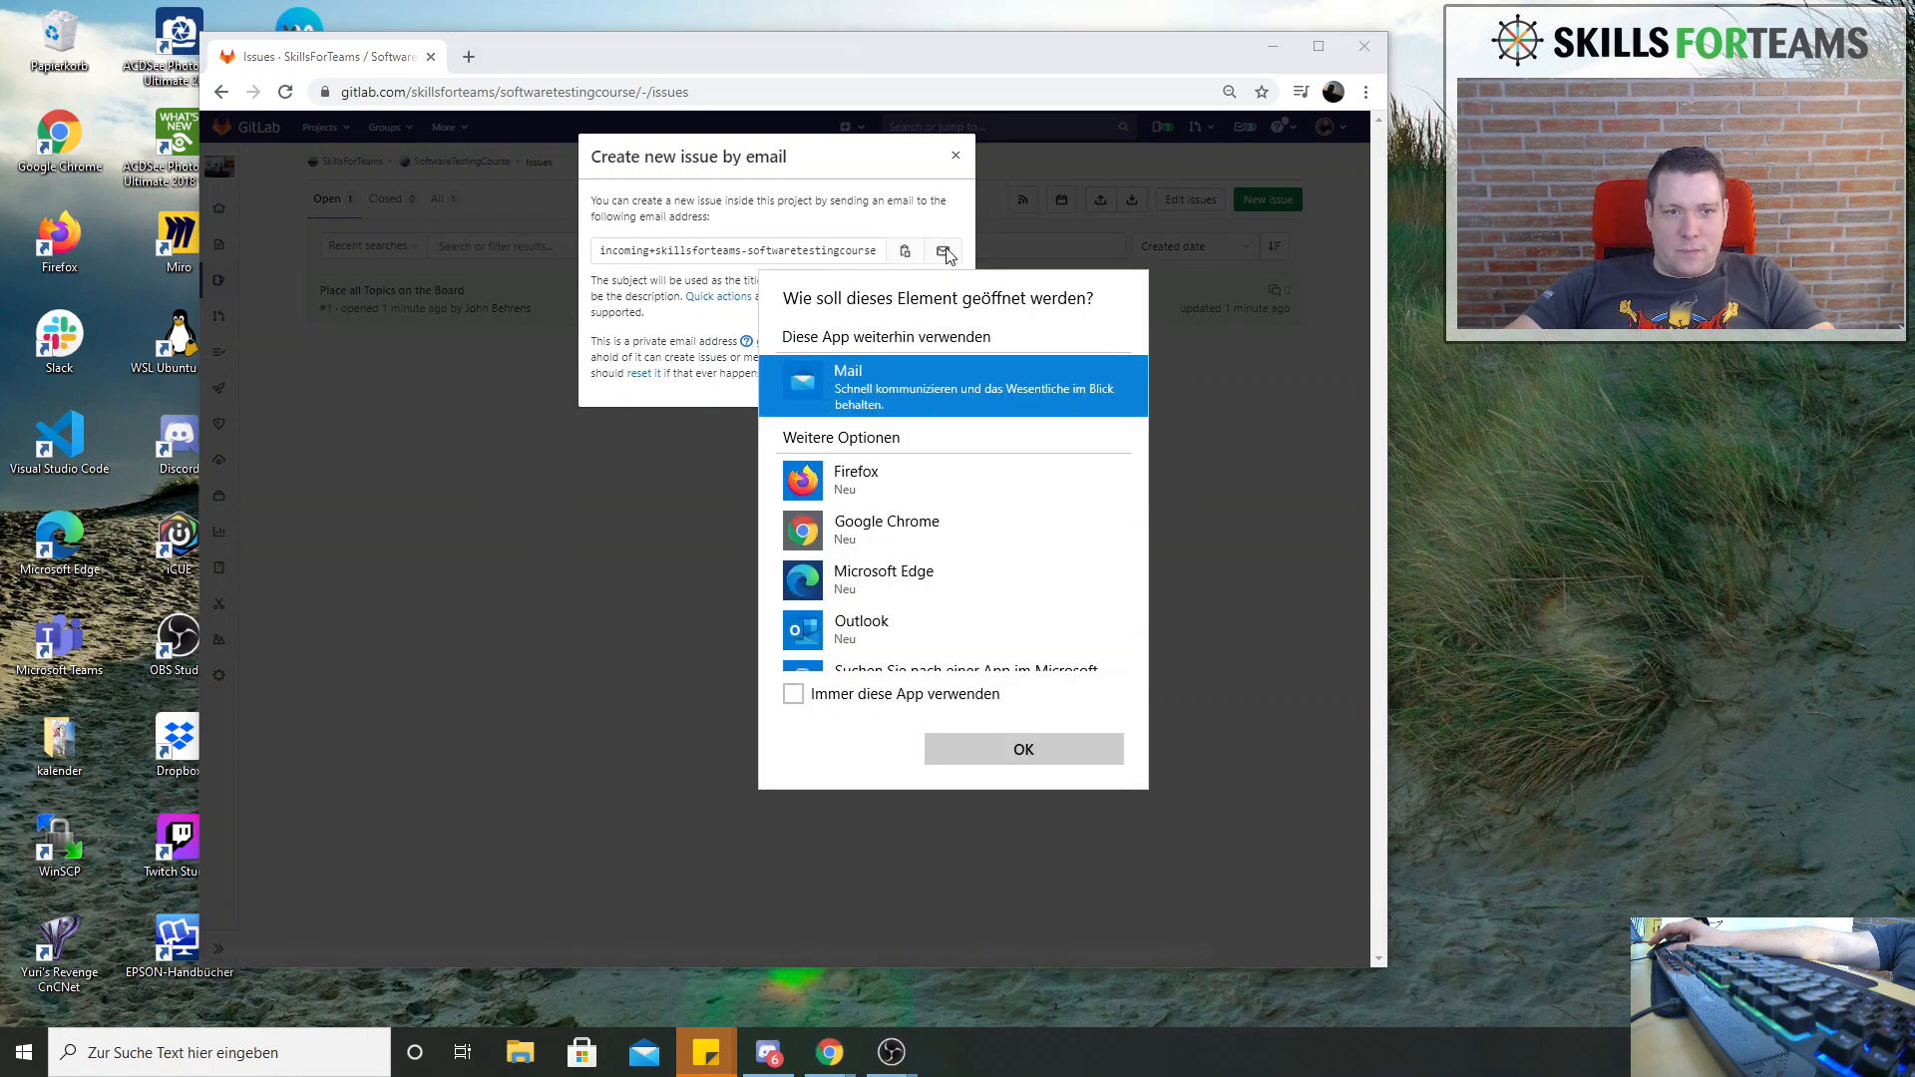
{"action": "left_click", "coordinate": [1021, 750]}
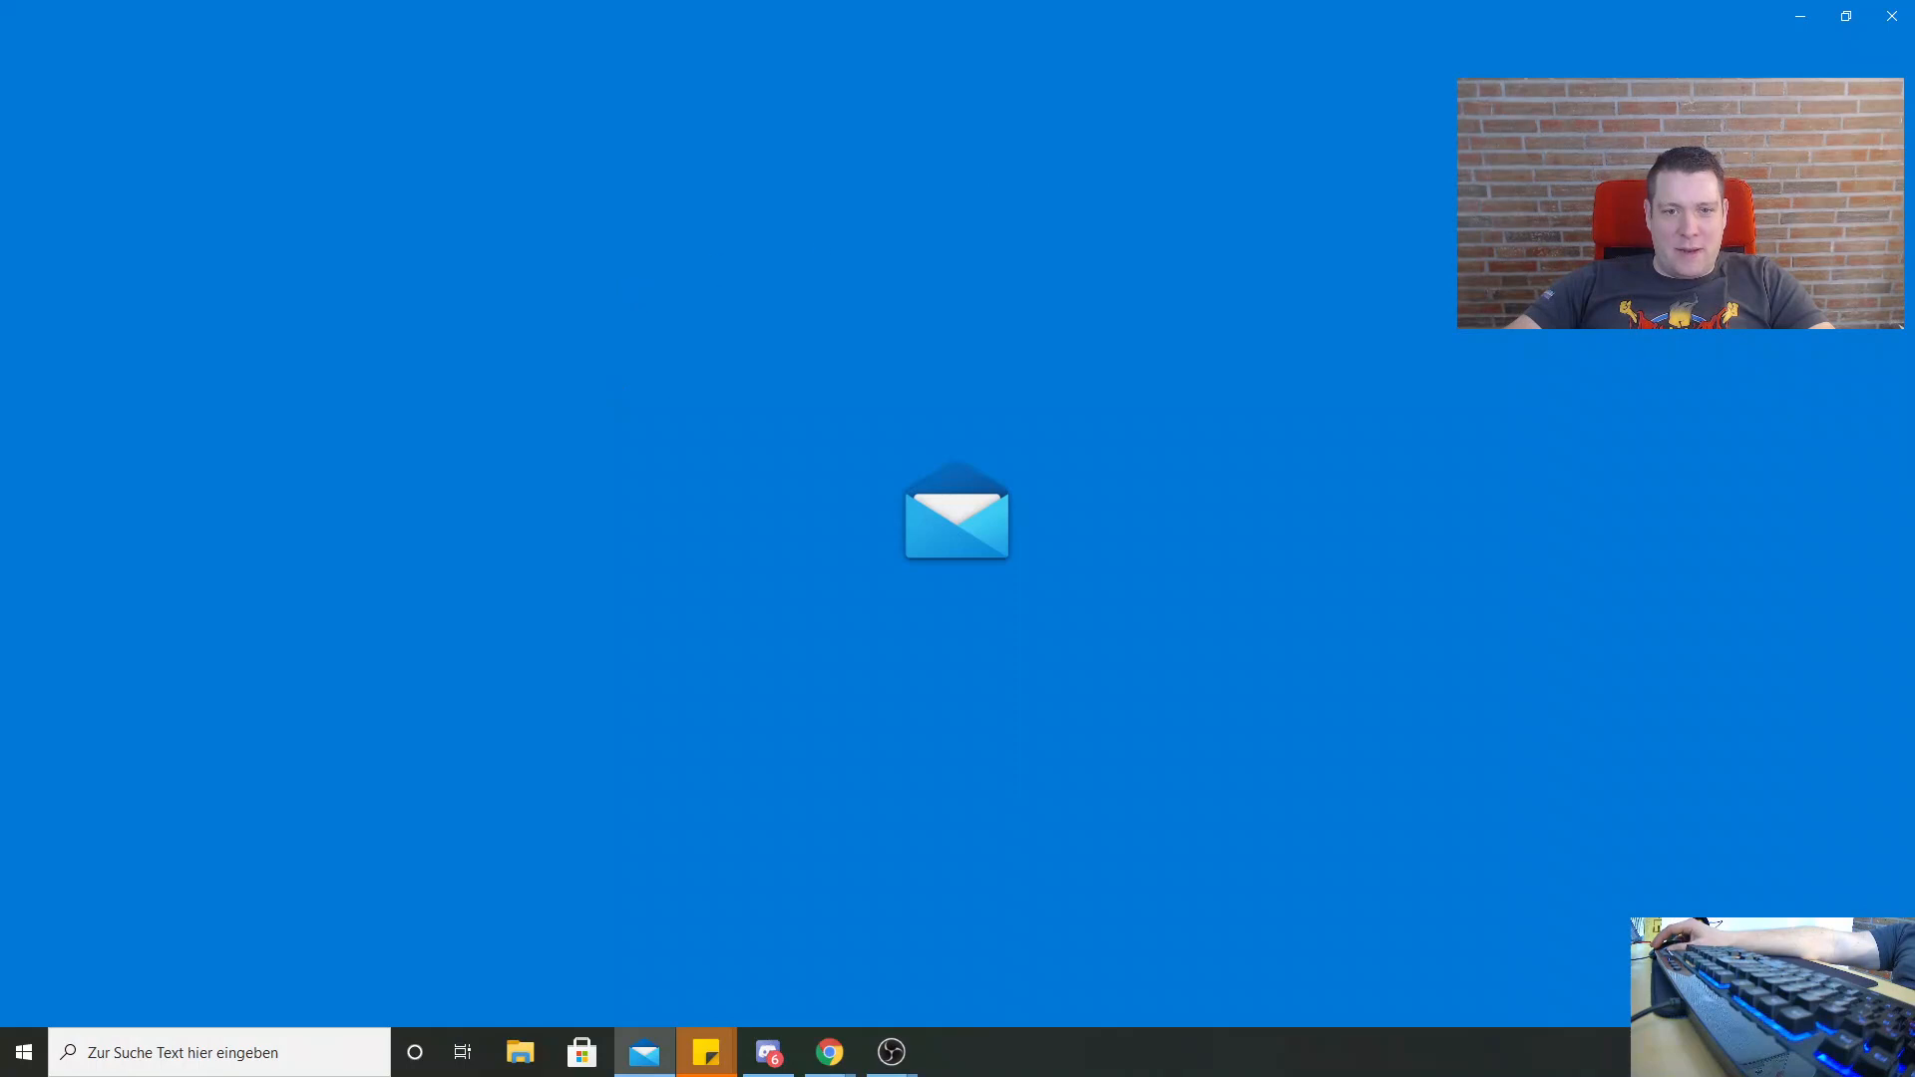
{"action": "left_click", "coordinate": [1846, 15]}
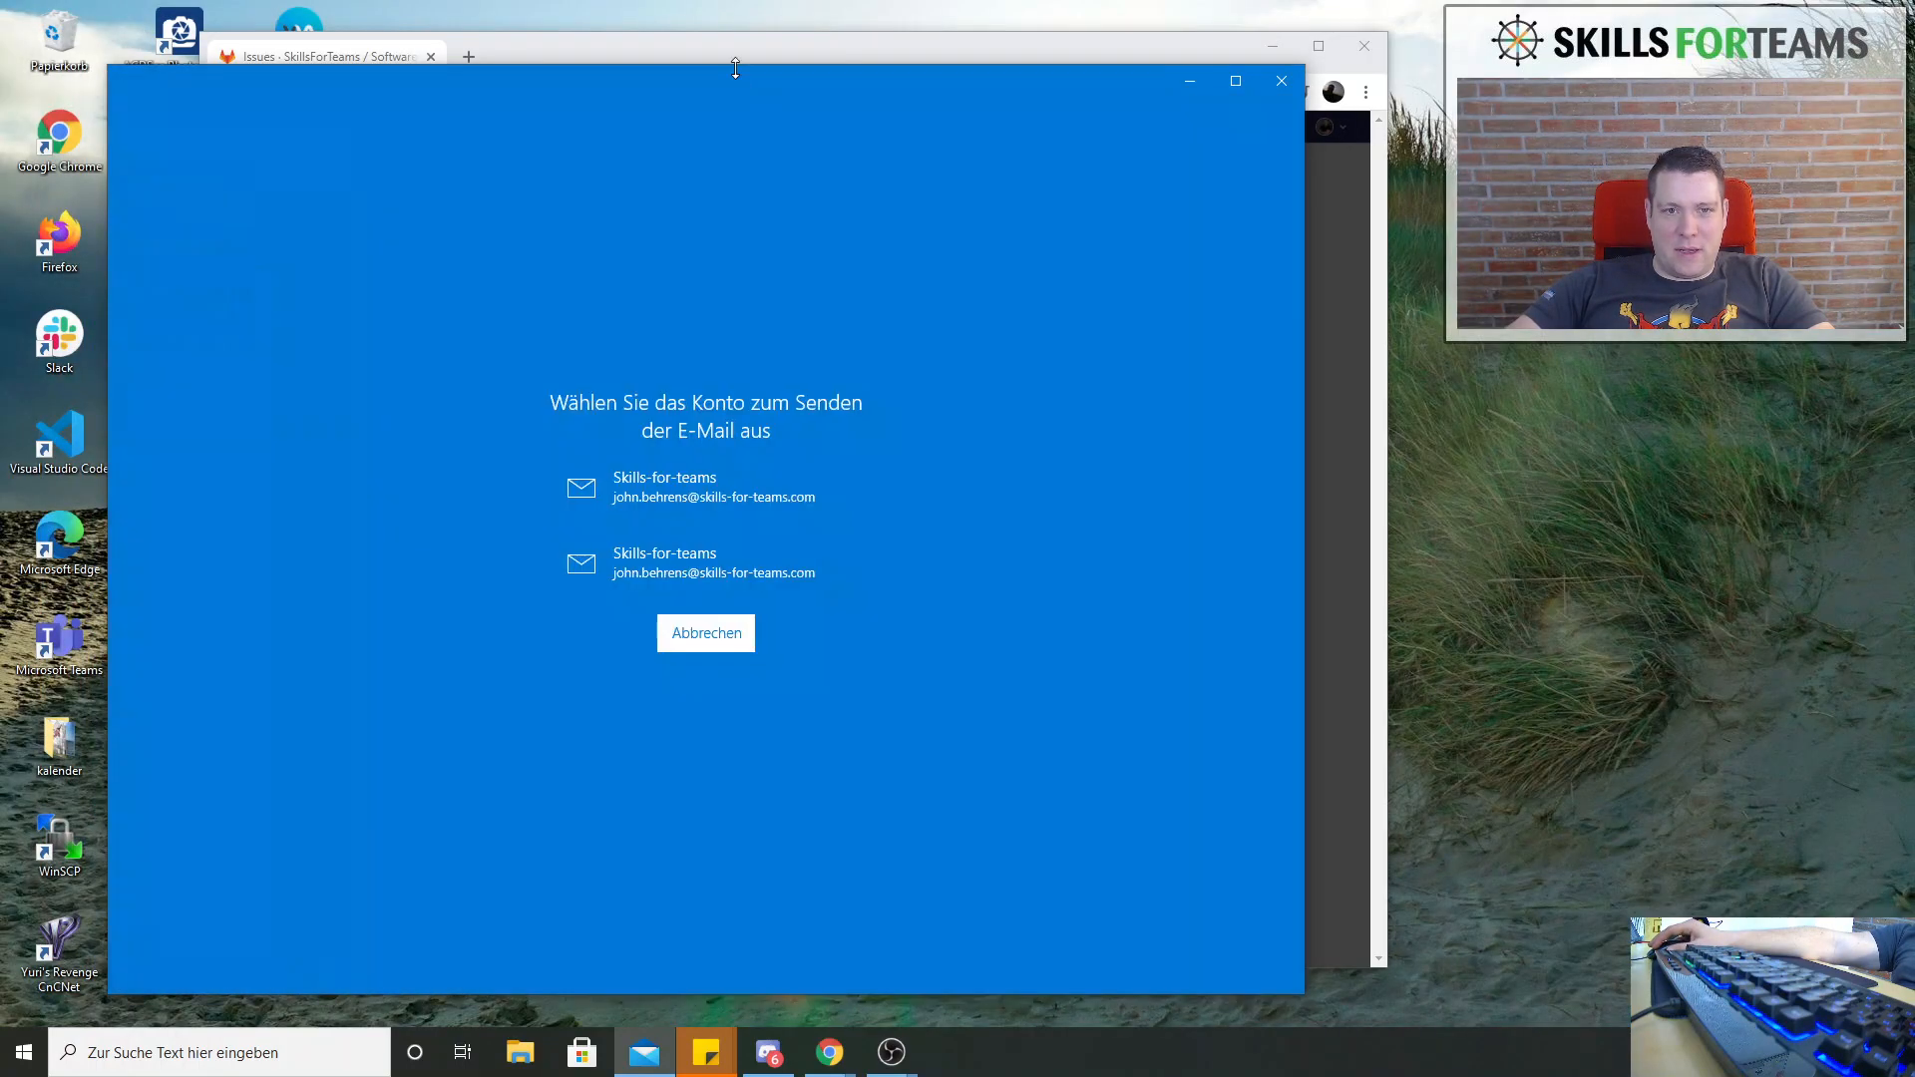
{"action": "left_click", "coordinate": [680, 480]}
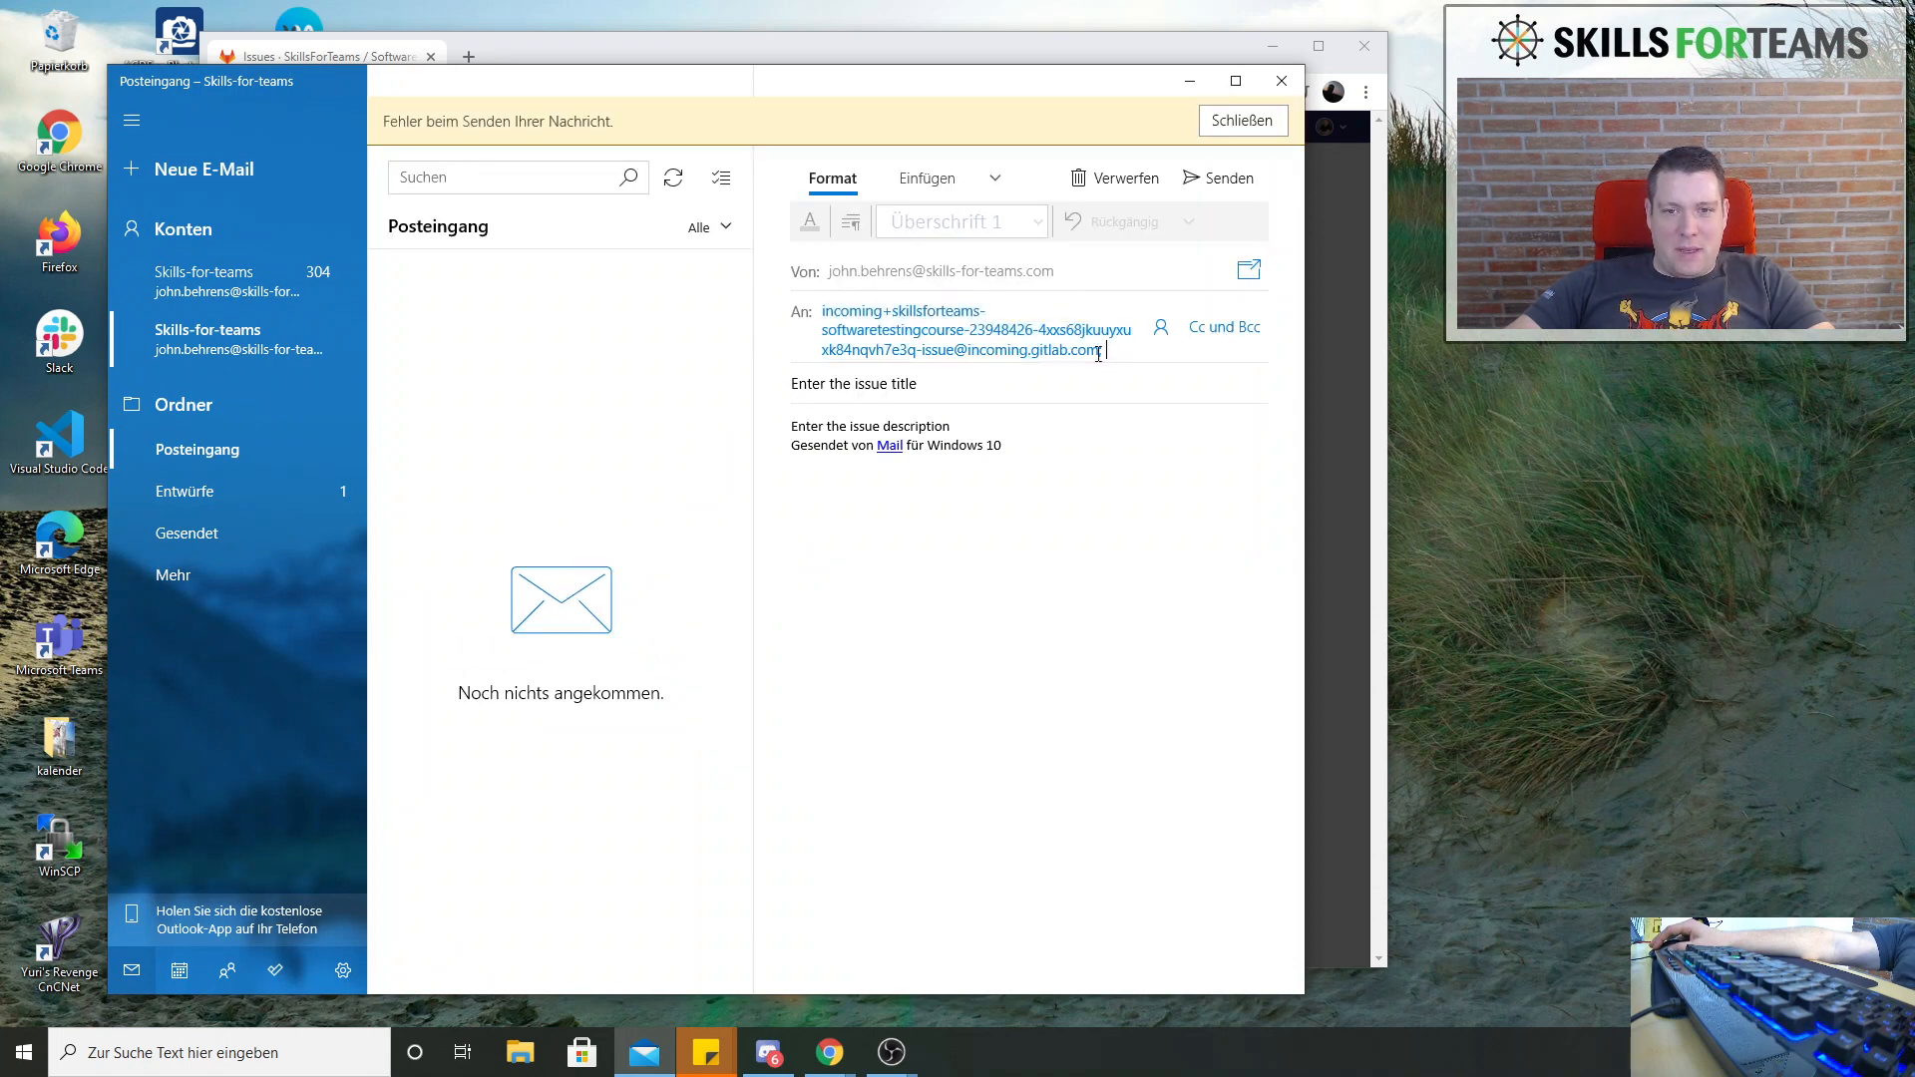
Clear the placeholder subject "Enter the issue title" from the issue email
{"action": "left_click_drag", "start_coordinate": [1098, 354], "coordinate": [834, 359]}
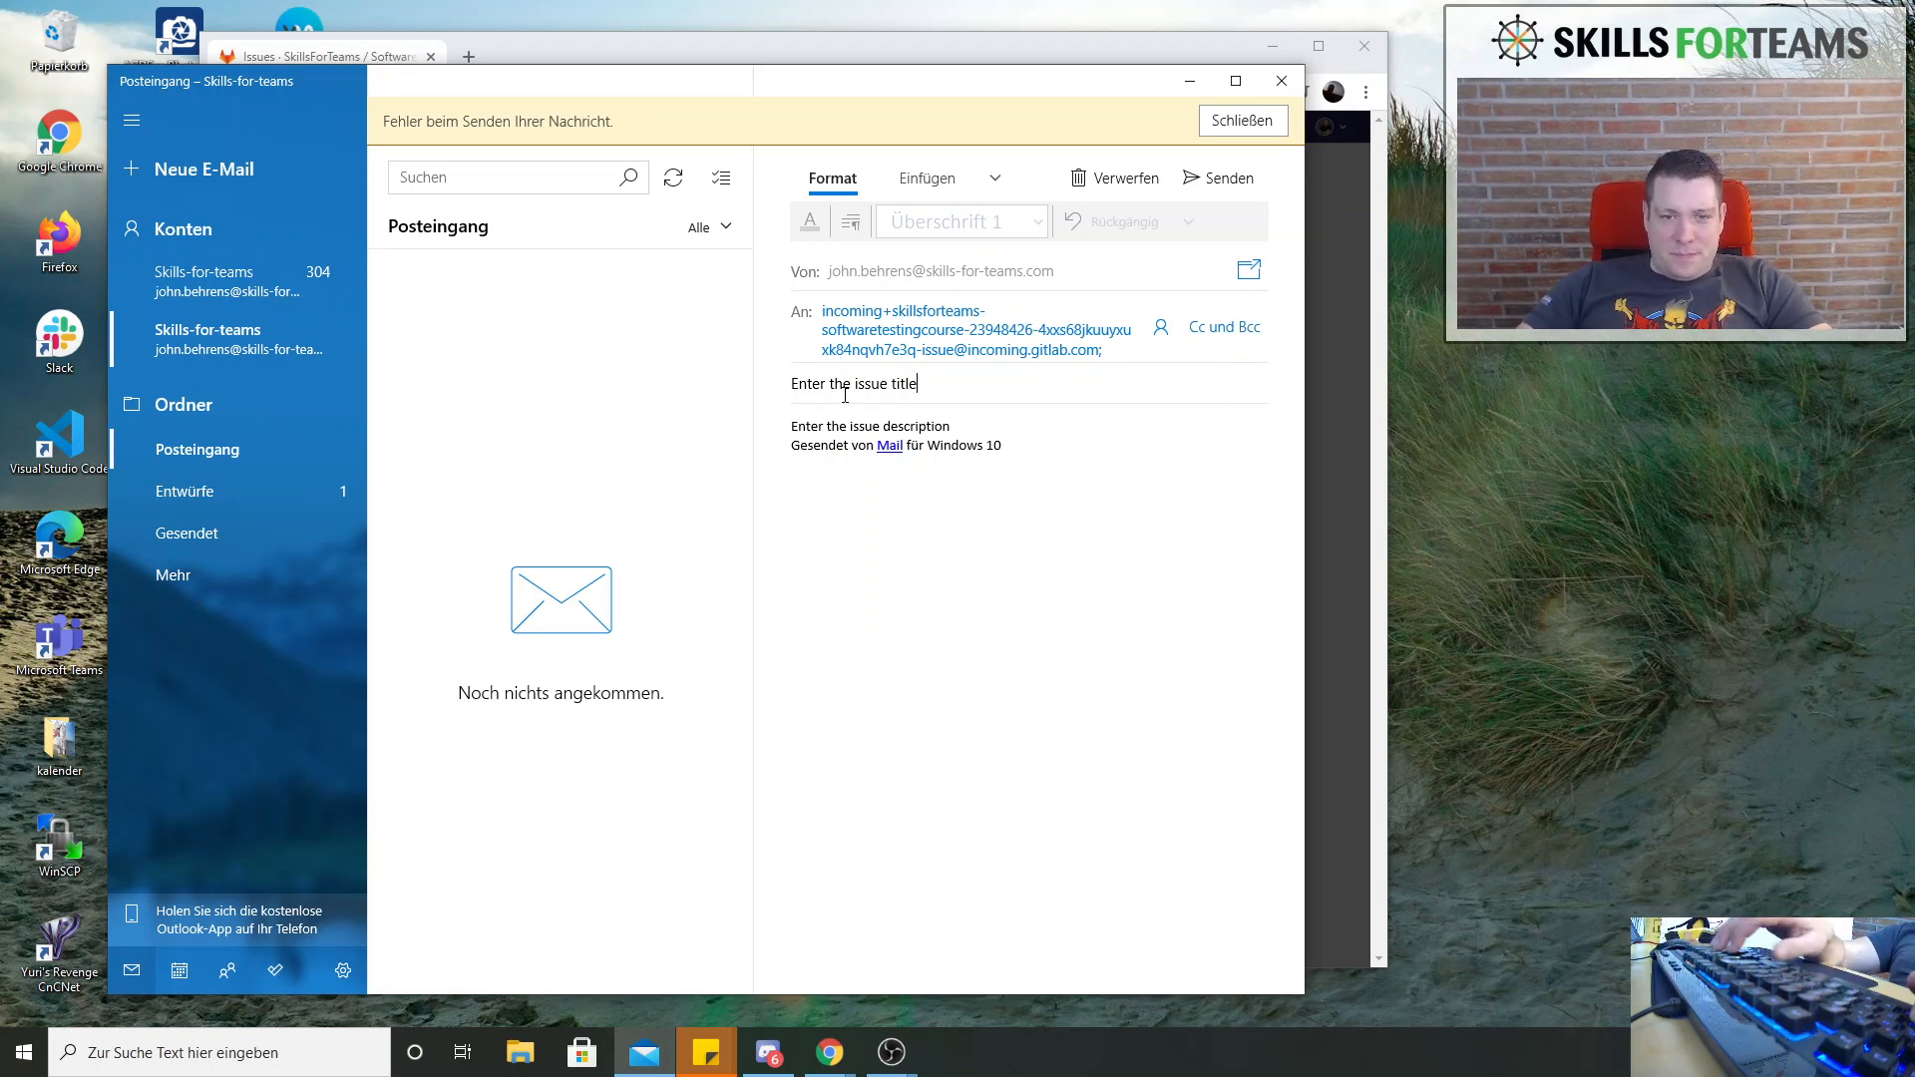
{"action": "key", "text": "BackSpace"}
{"action": "key", "text": "BackSpace"}
{"action": "key", "text": "BackSpace"}
{"action": "key", "text": "BackSpace"}
{"action": "key", "text": "BackSpace"}
{"action": "key", "text": "BackSpace"}
{"action": "key", "text": "BackSpace"}
{"action": "key", "text": "BackSpace"}
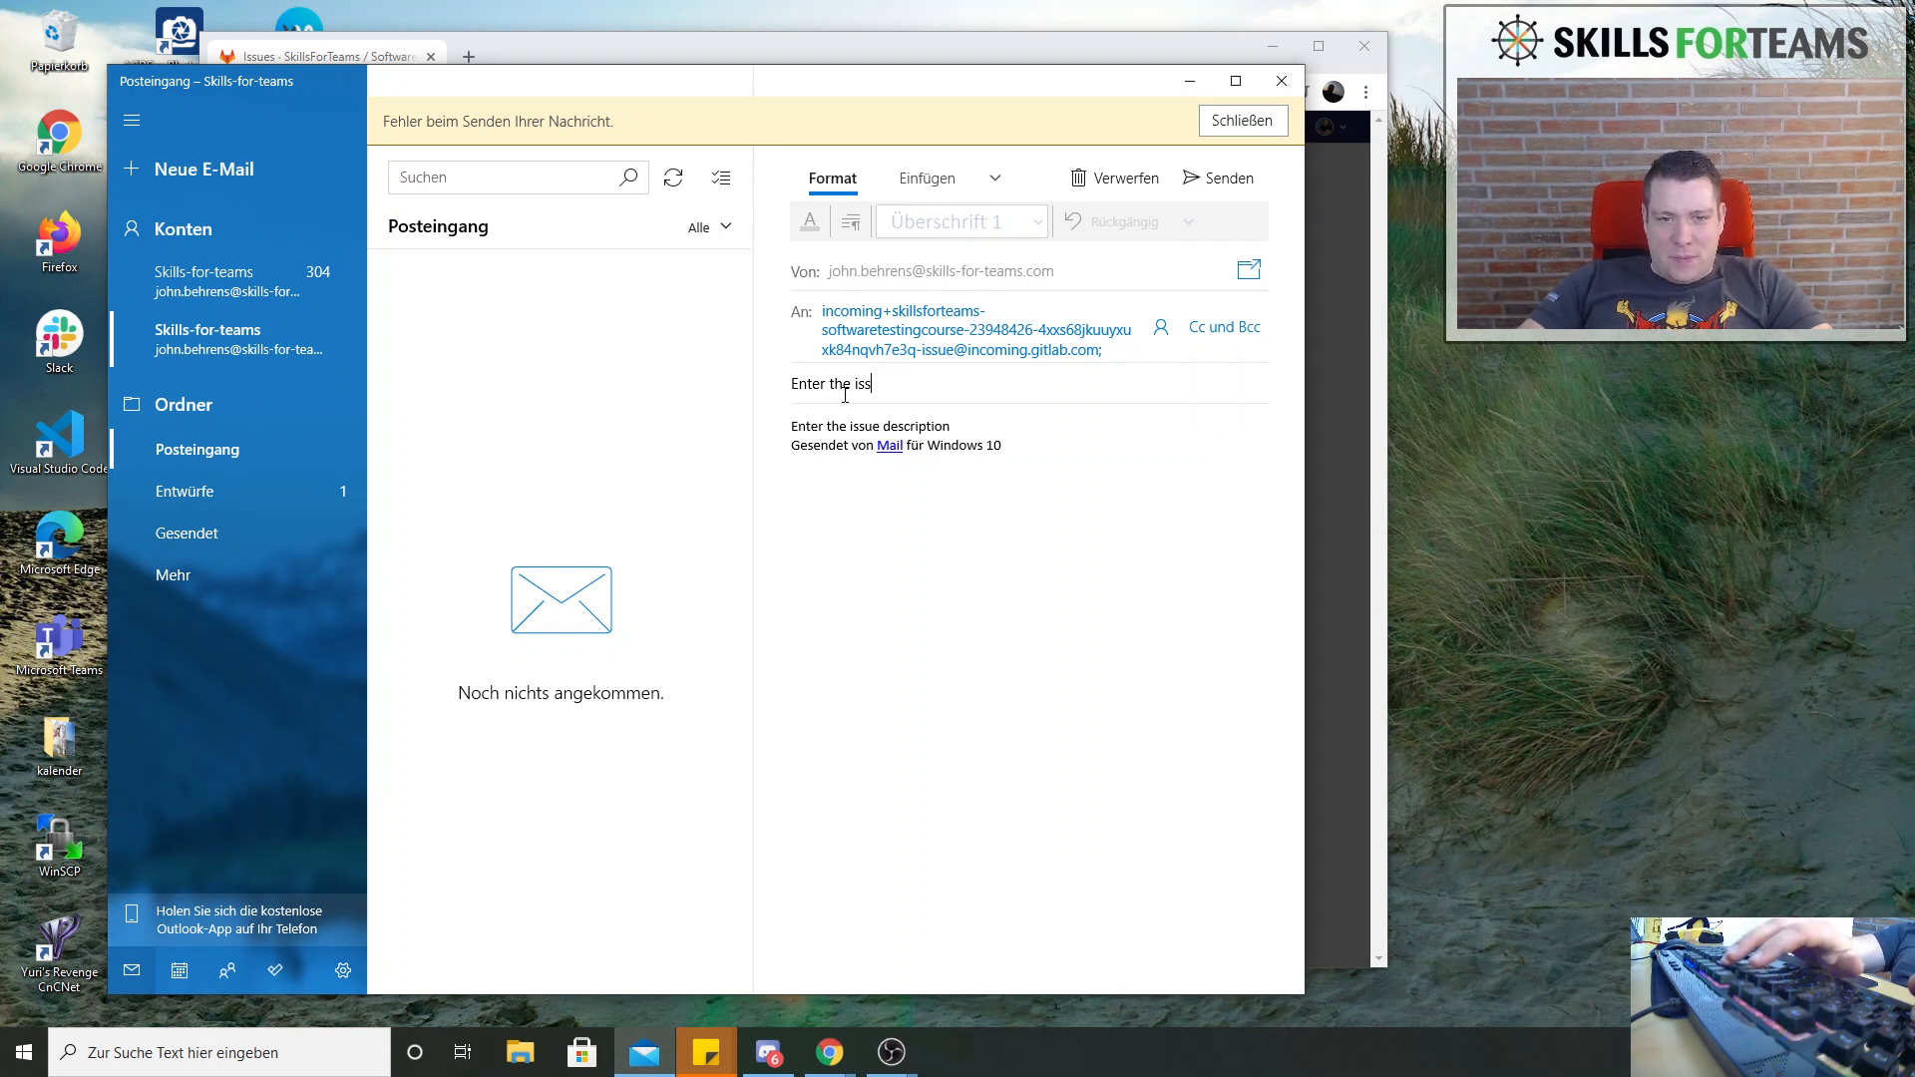
{"action": "key", "text": "BackSpace"}
{"action": "key", "text": "BackSpace"}
{"action": "key", "text": "BackSpace"}
{"action": "key", "text": "BackSpace"}
{"action": "key", "text": "BackSpace"}
{"action": "key", "text": "BackSpace"}
{"action": "key", "text": "BackSpace"}
{"action": "key", "text": "BackSpace"}
{"action": "key", "text": "BackSpace"}
{"action": "key", "text": "BackSpace"}
{"action": "key", "text": "BackSpace"}
{"action": "key", "text": "BackSpace"}
{"action": "key", "text": "BackSpace"}
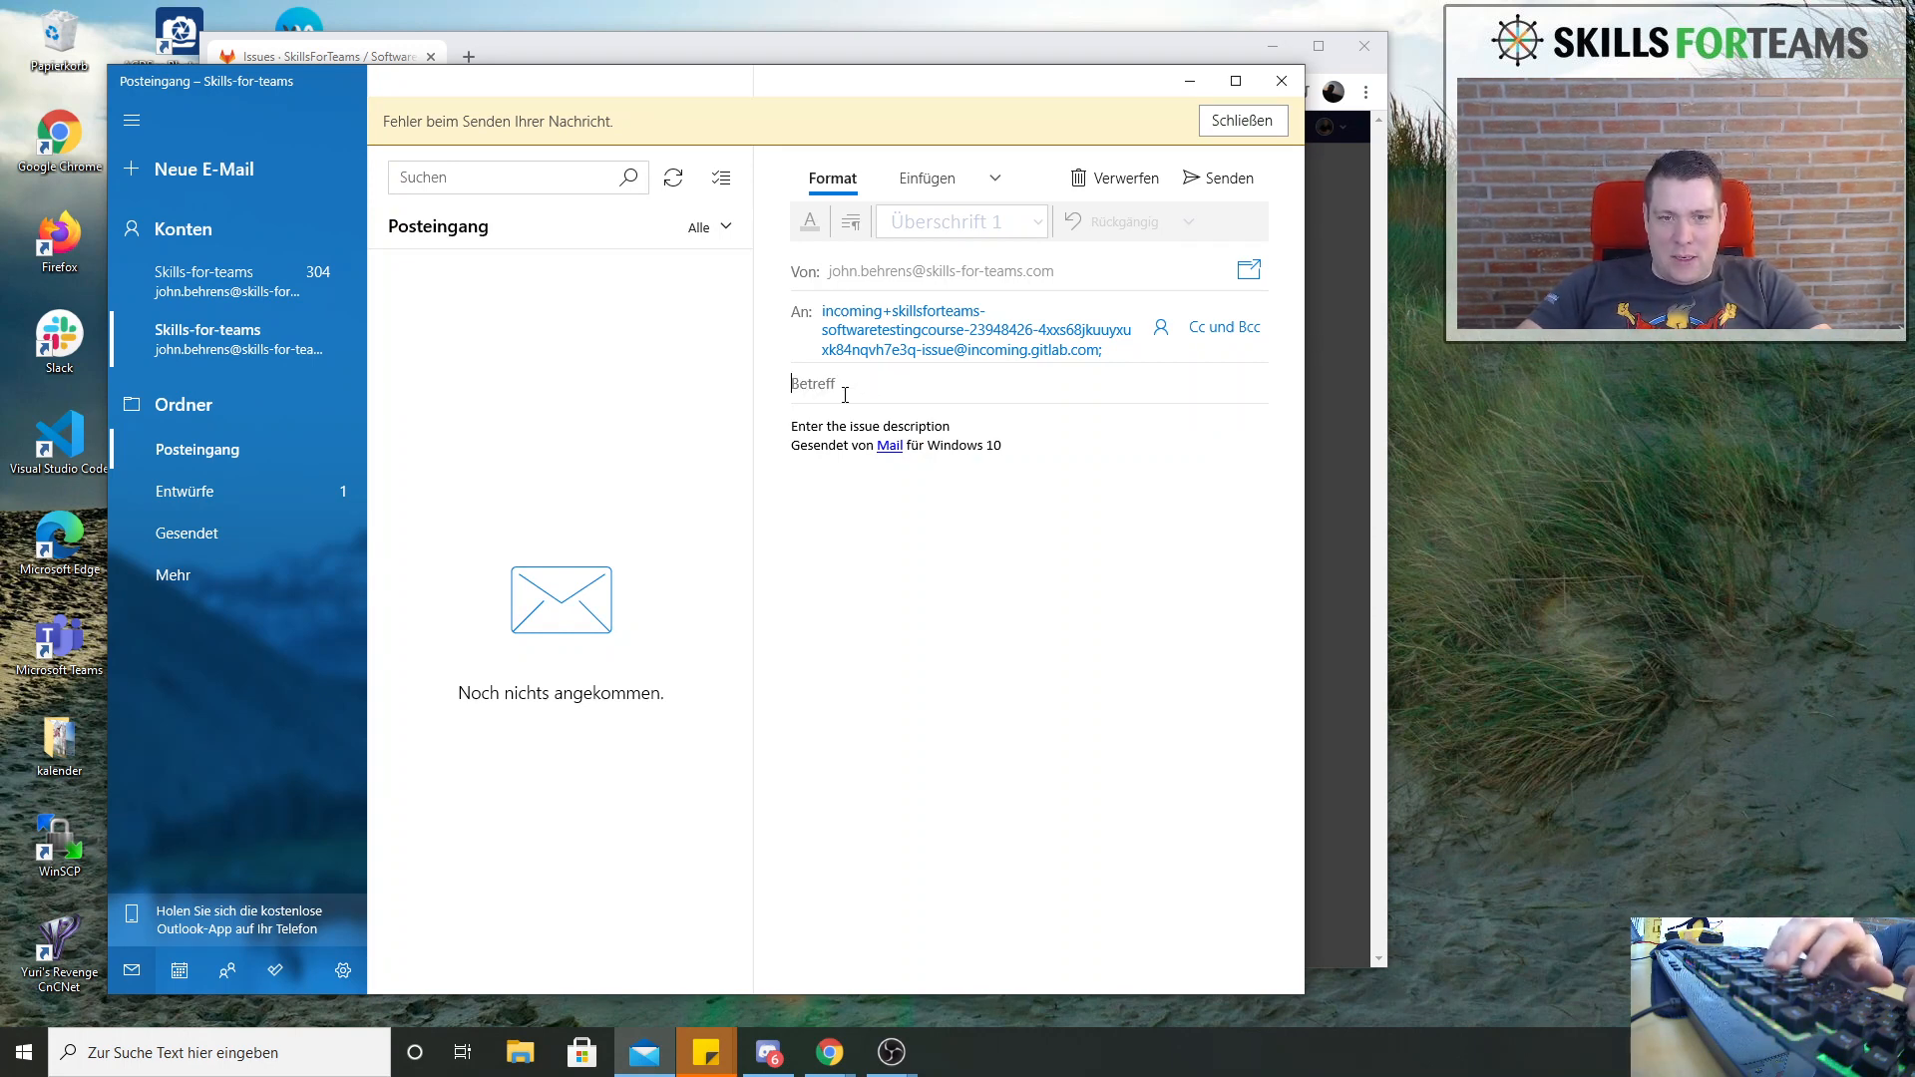
{"action": "type", "text": "E"}
{"action": "key", "text": "BackSpace"}
{"action": "type", "text": "I"}
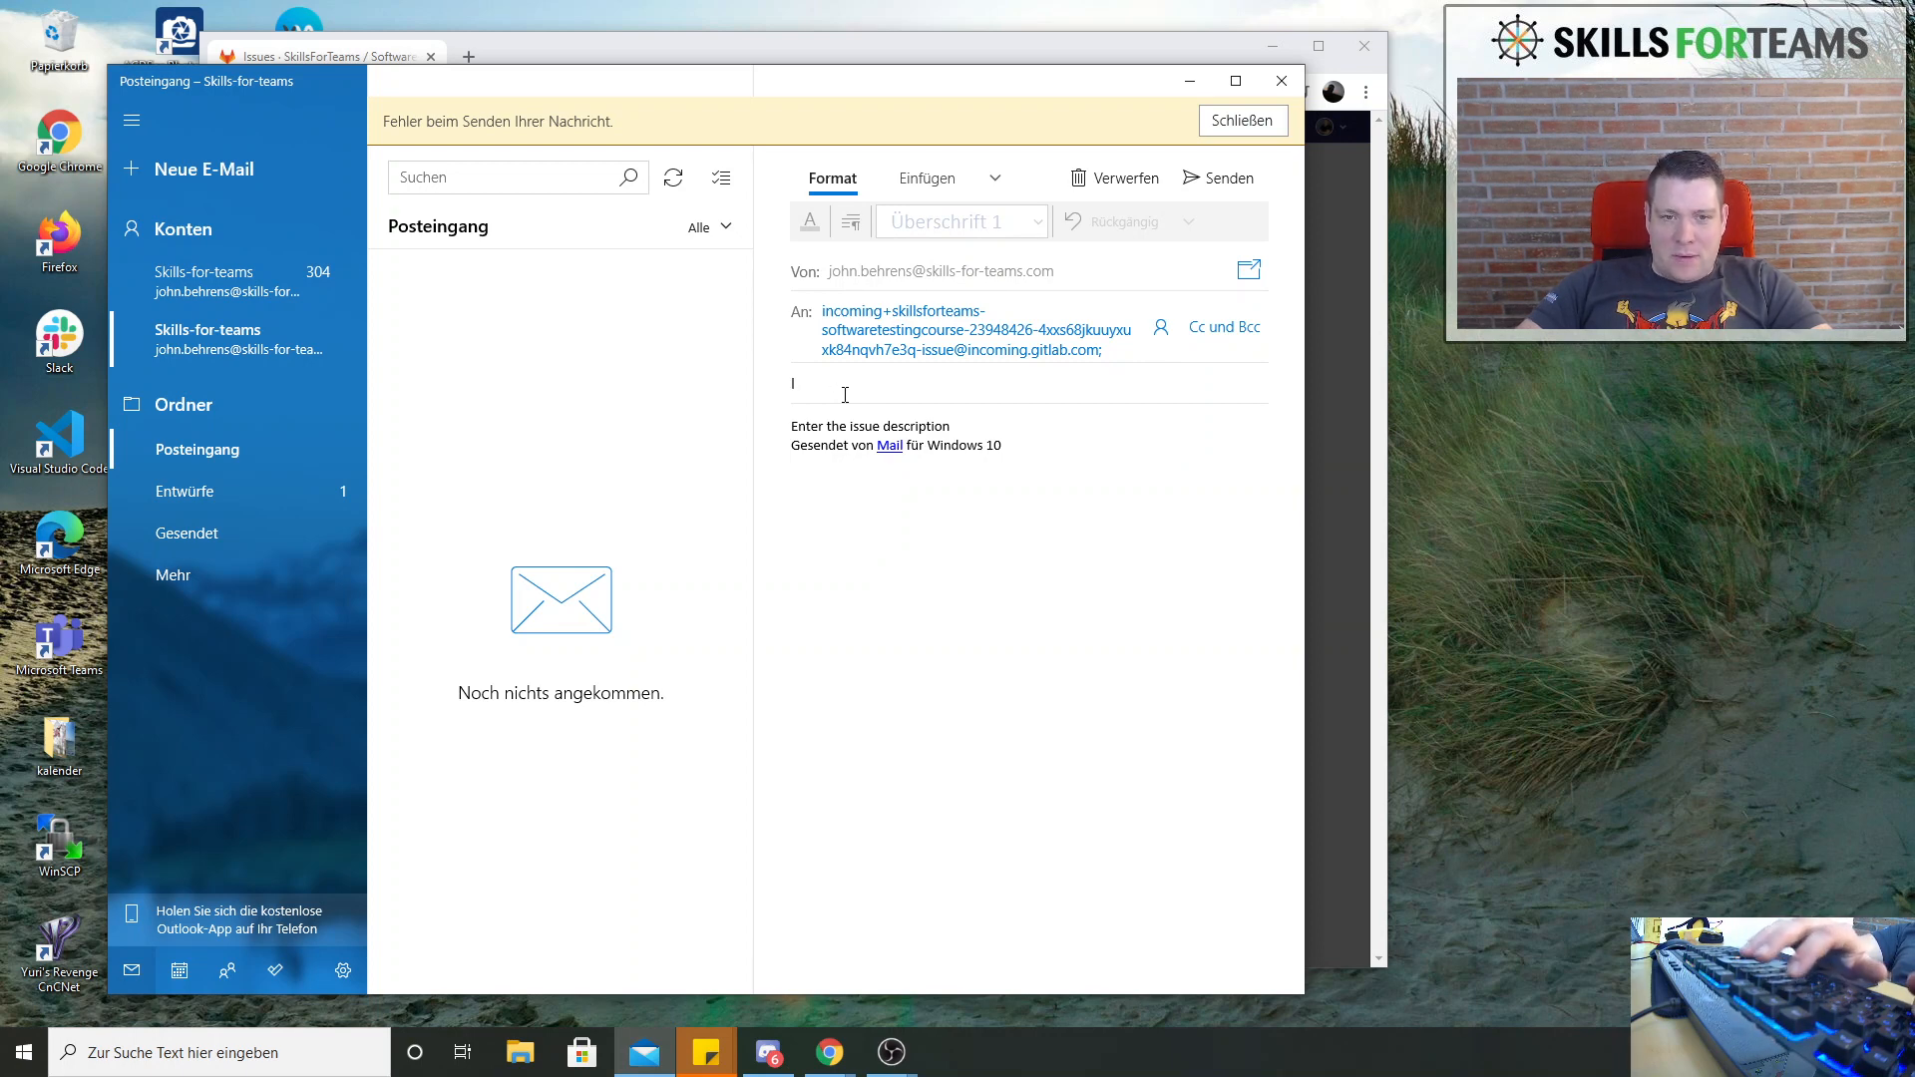
{"action": "key", "text": "BackSpace"}
{"action": "type", "text": "Top"}
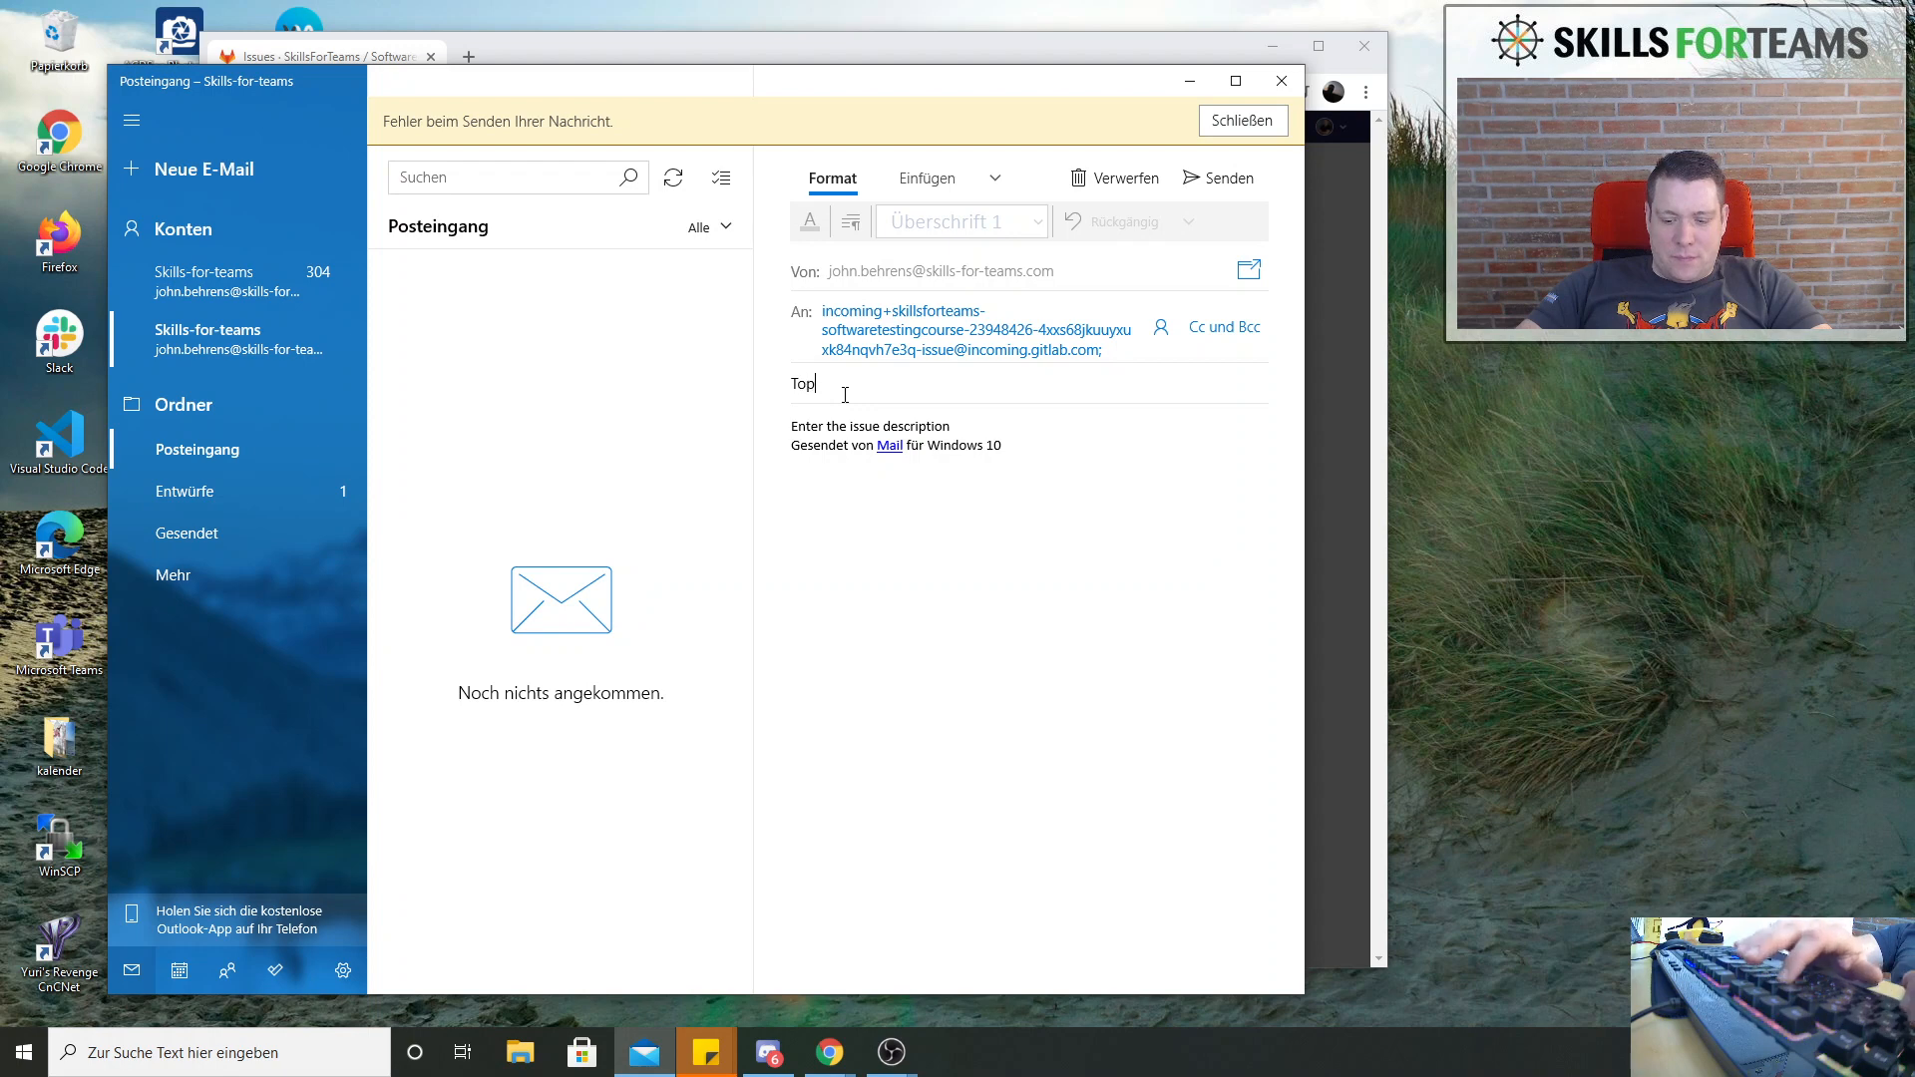
{"action": "type", "text": "ic Created"}
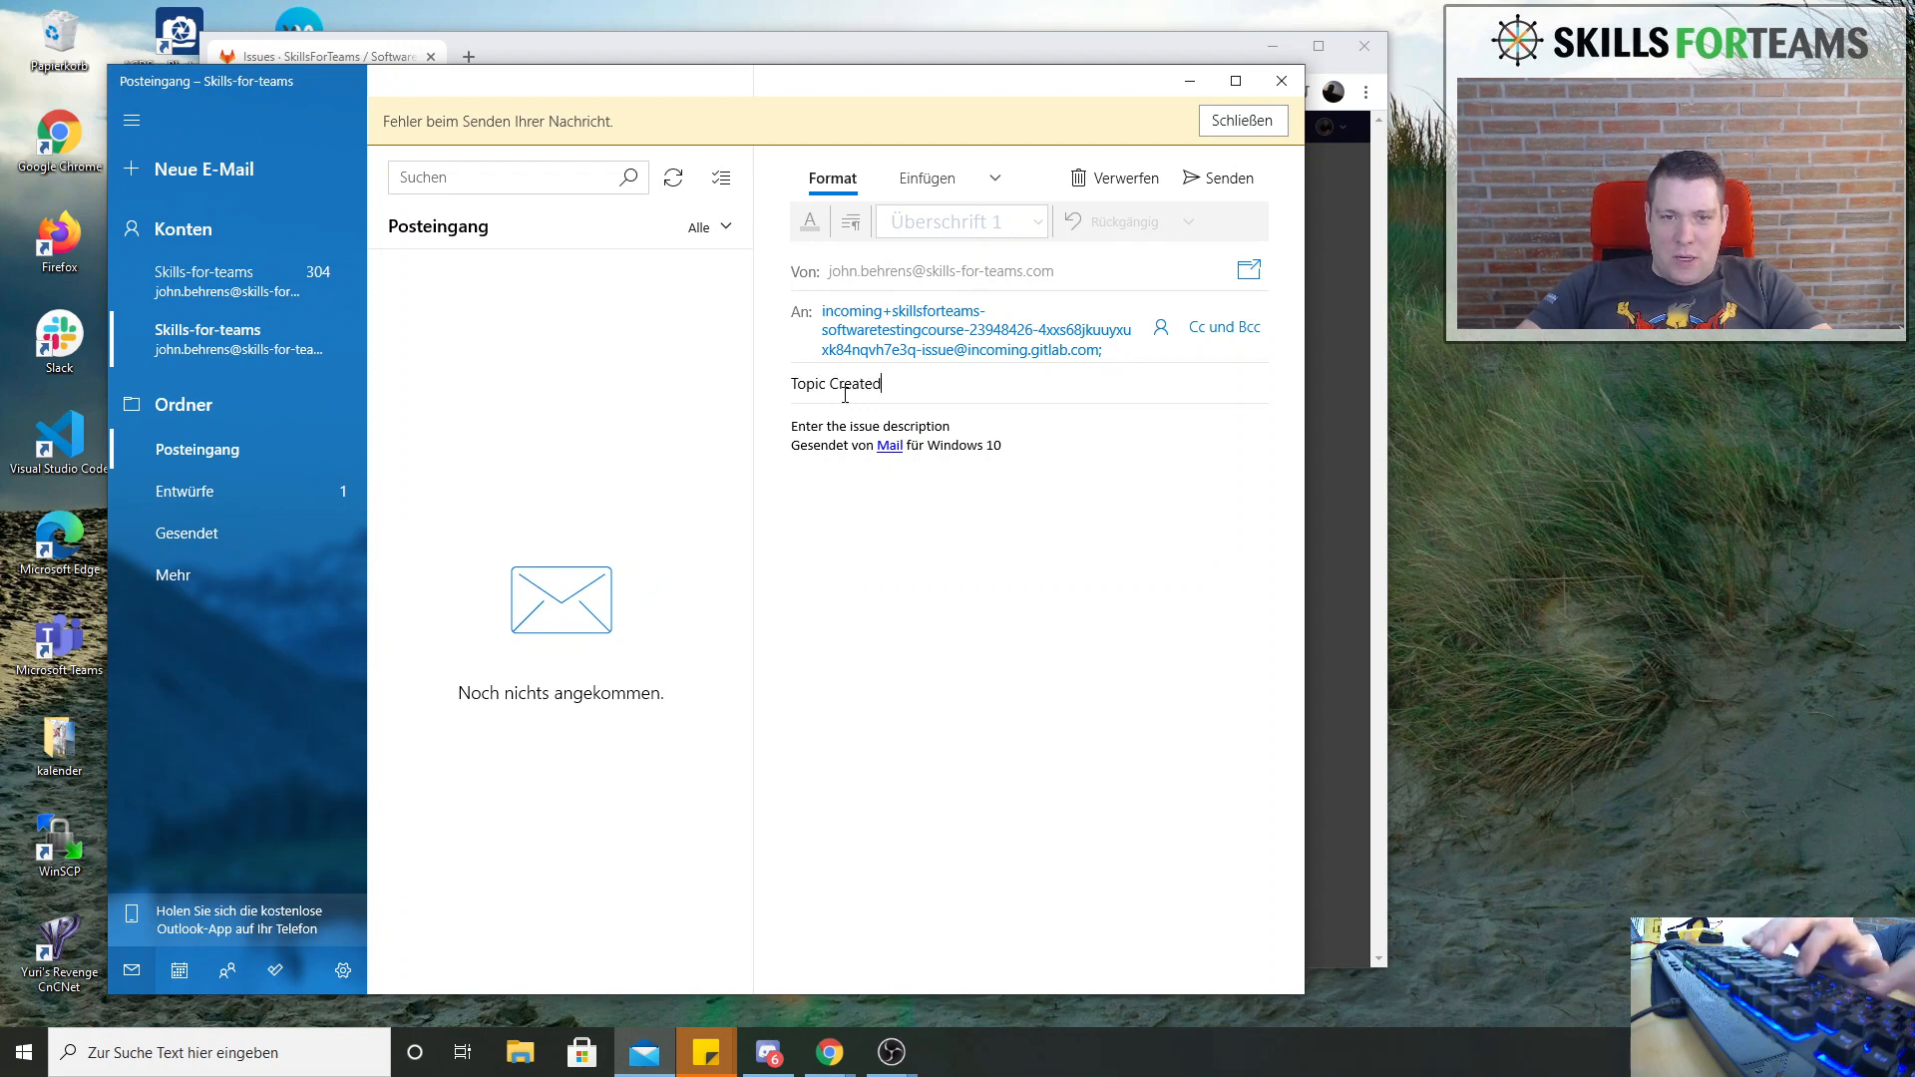
{"action": "key", "text": "ctrl+a"}
{"action": "key", "text": "BackSpace"}
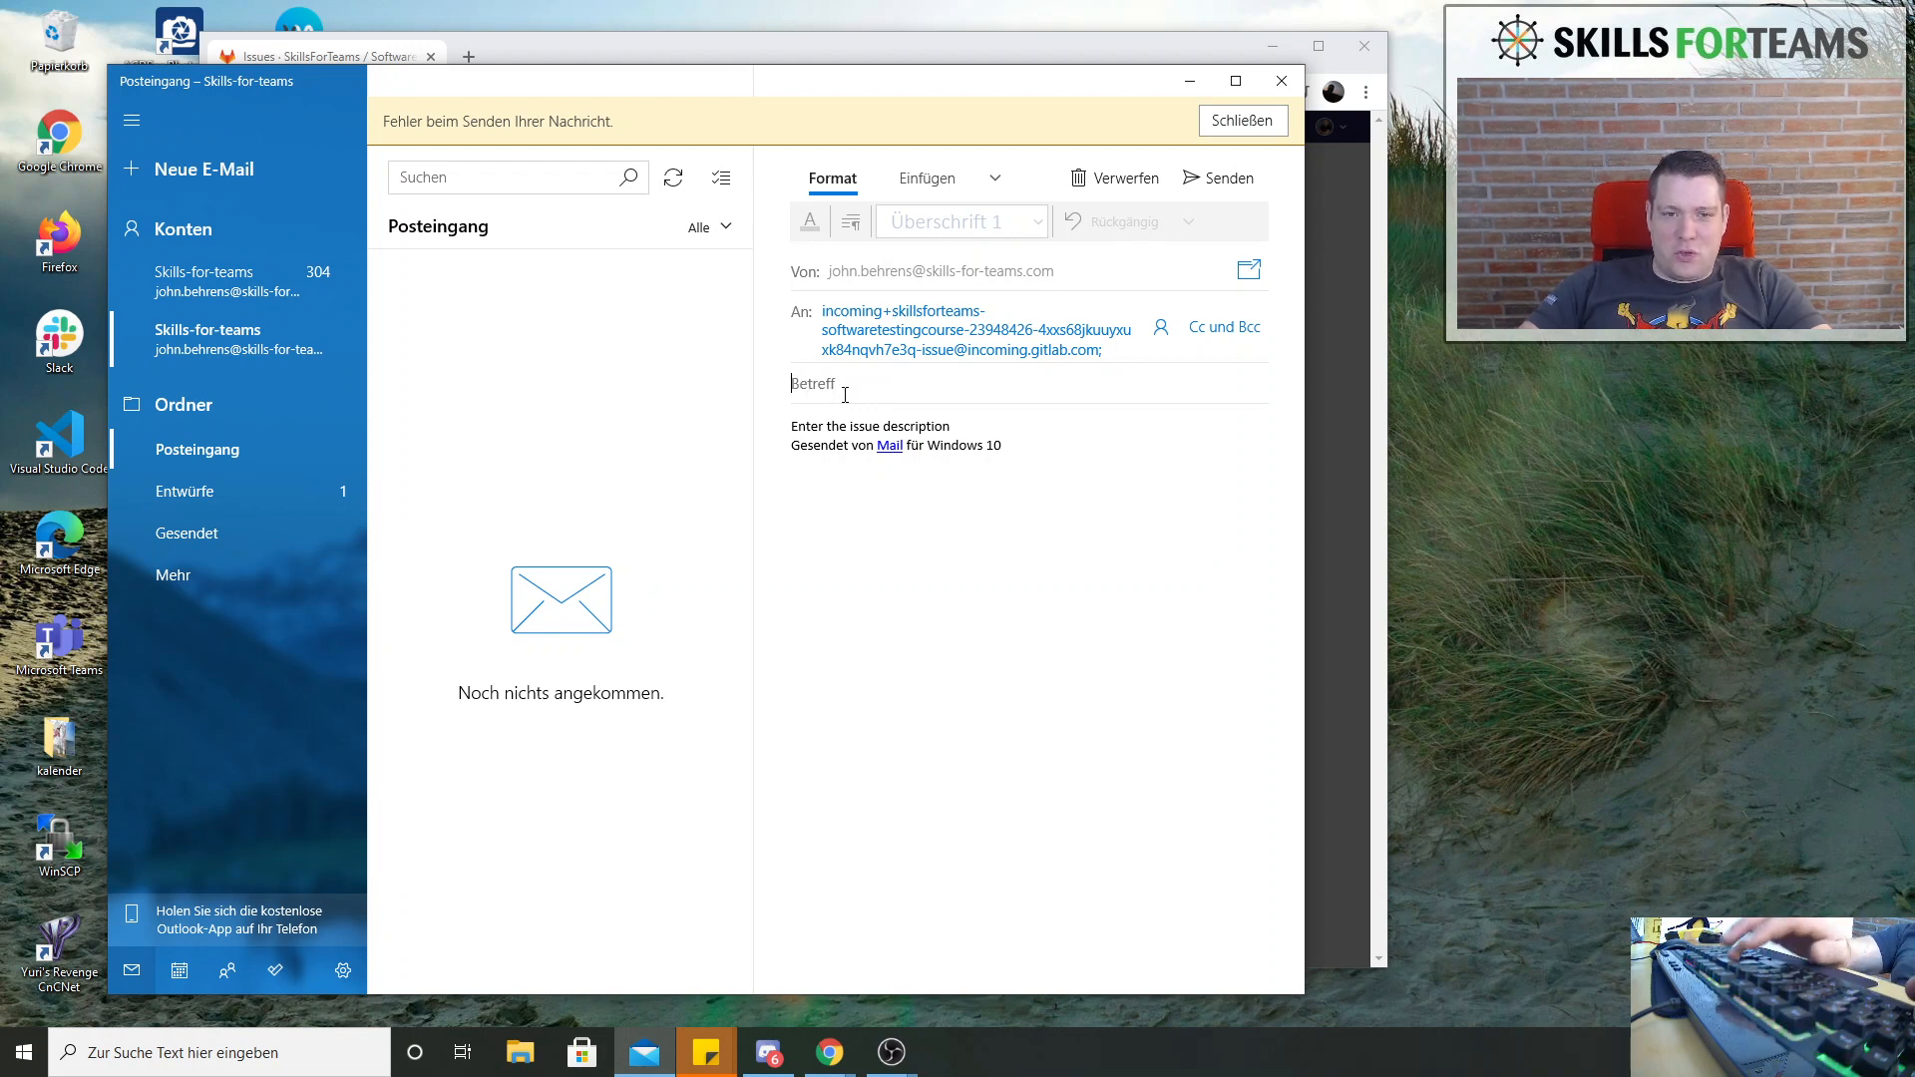
Set the email subject to "Introduction" and replace the whole body with "This Topic has been created by email"
{"action": "type", "text": "Introduction"}
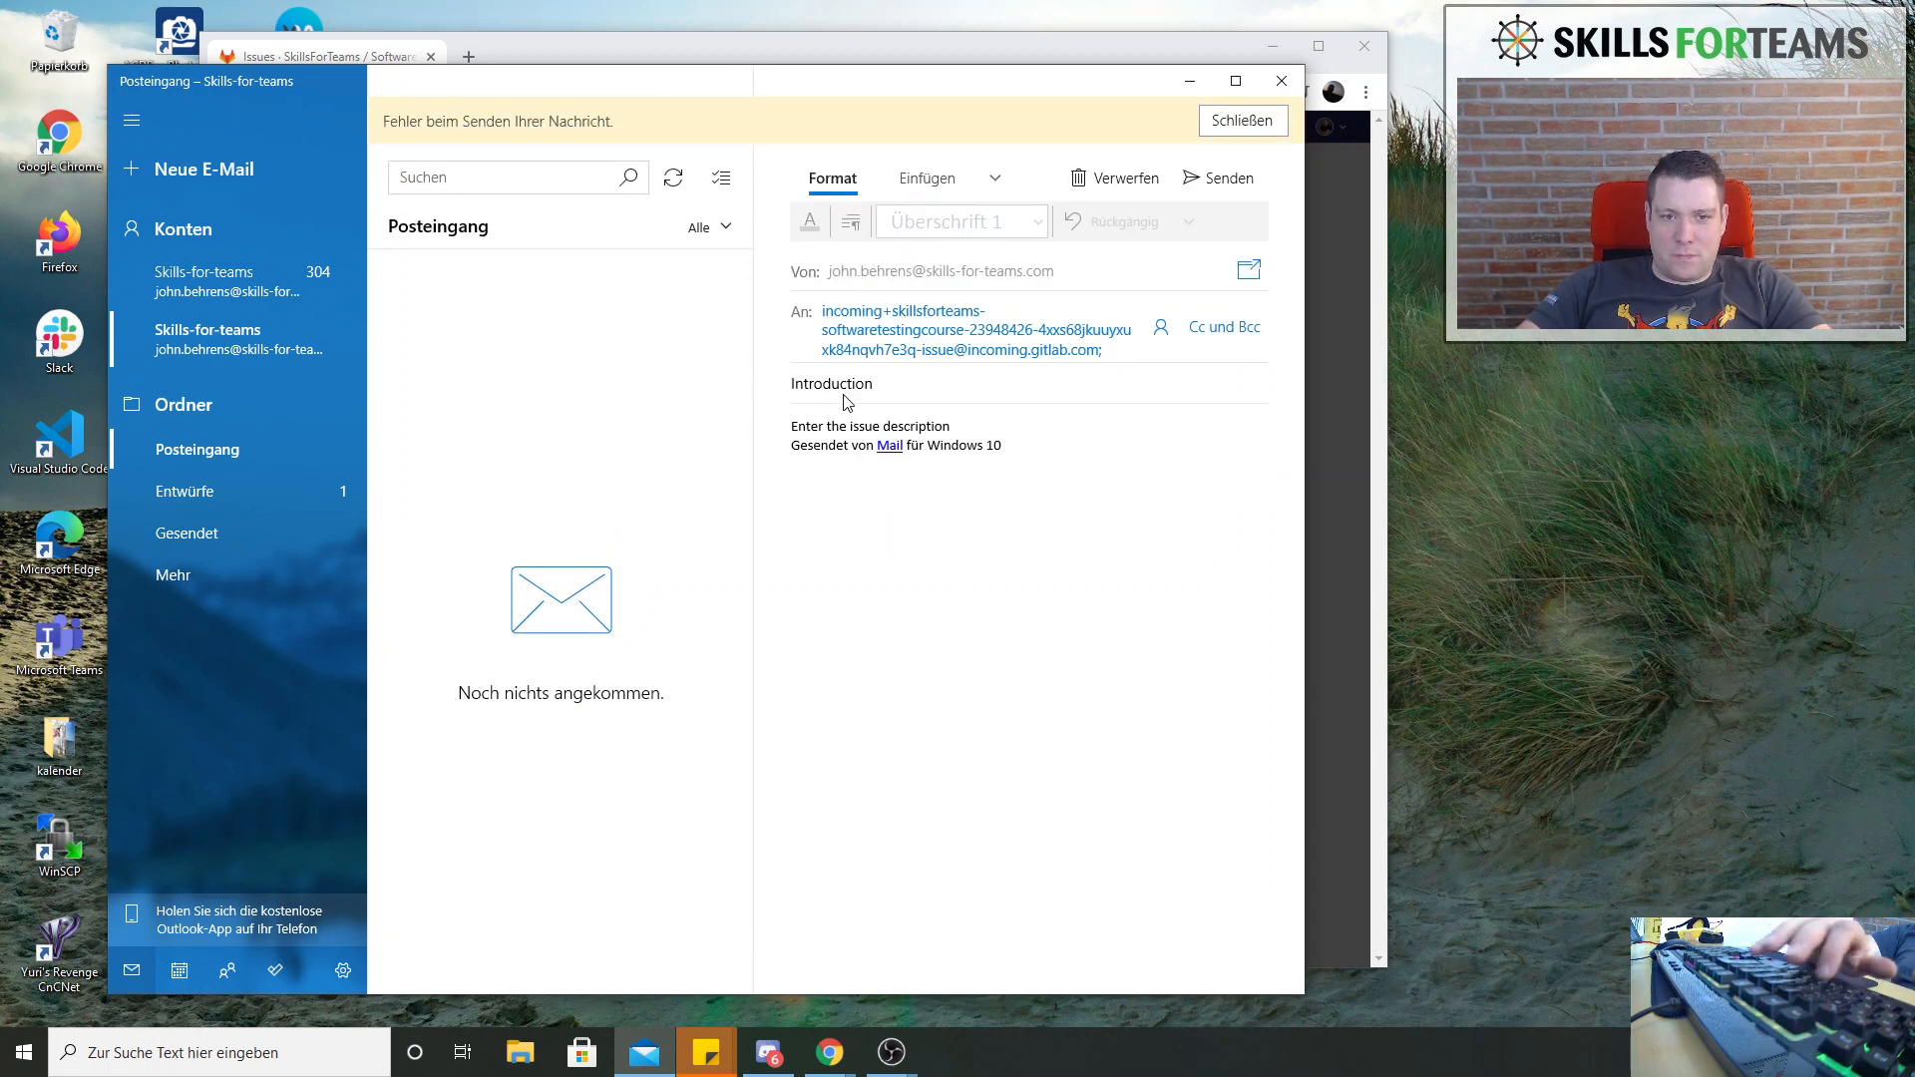
{"action": "key", "text": "Tab"}
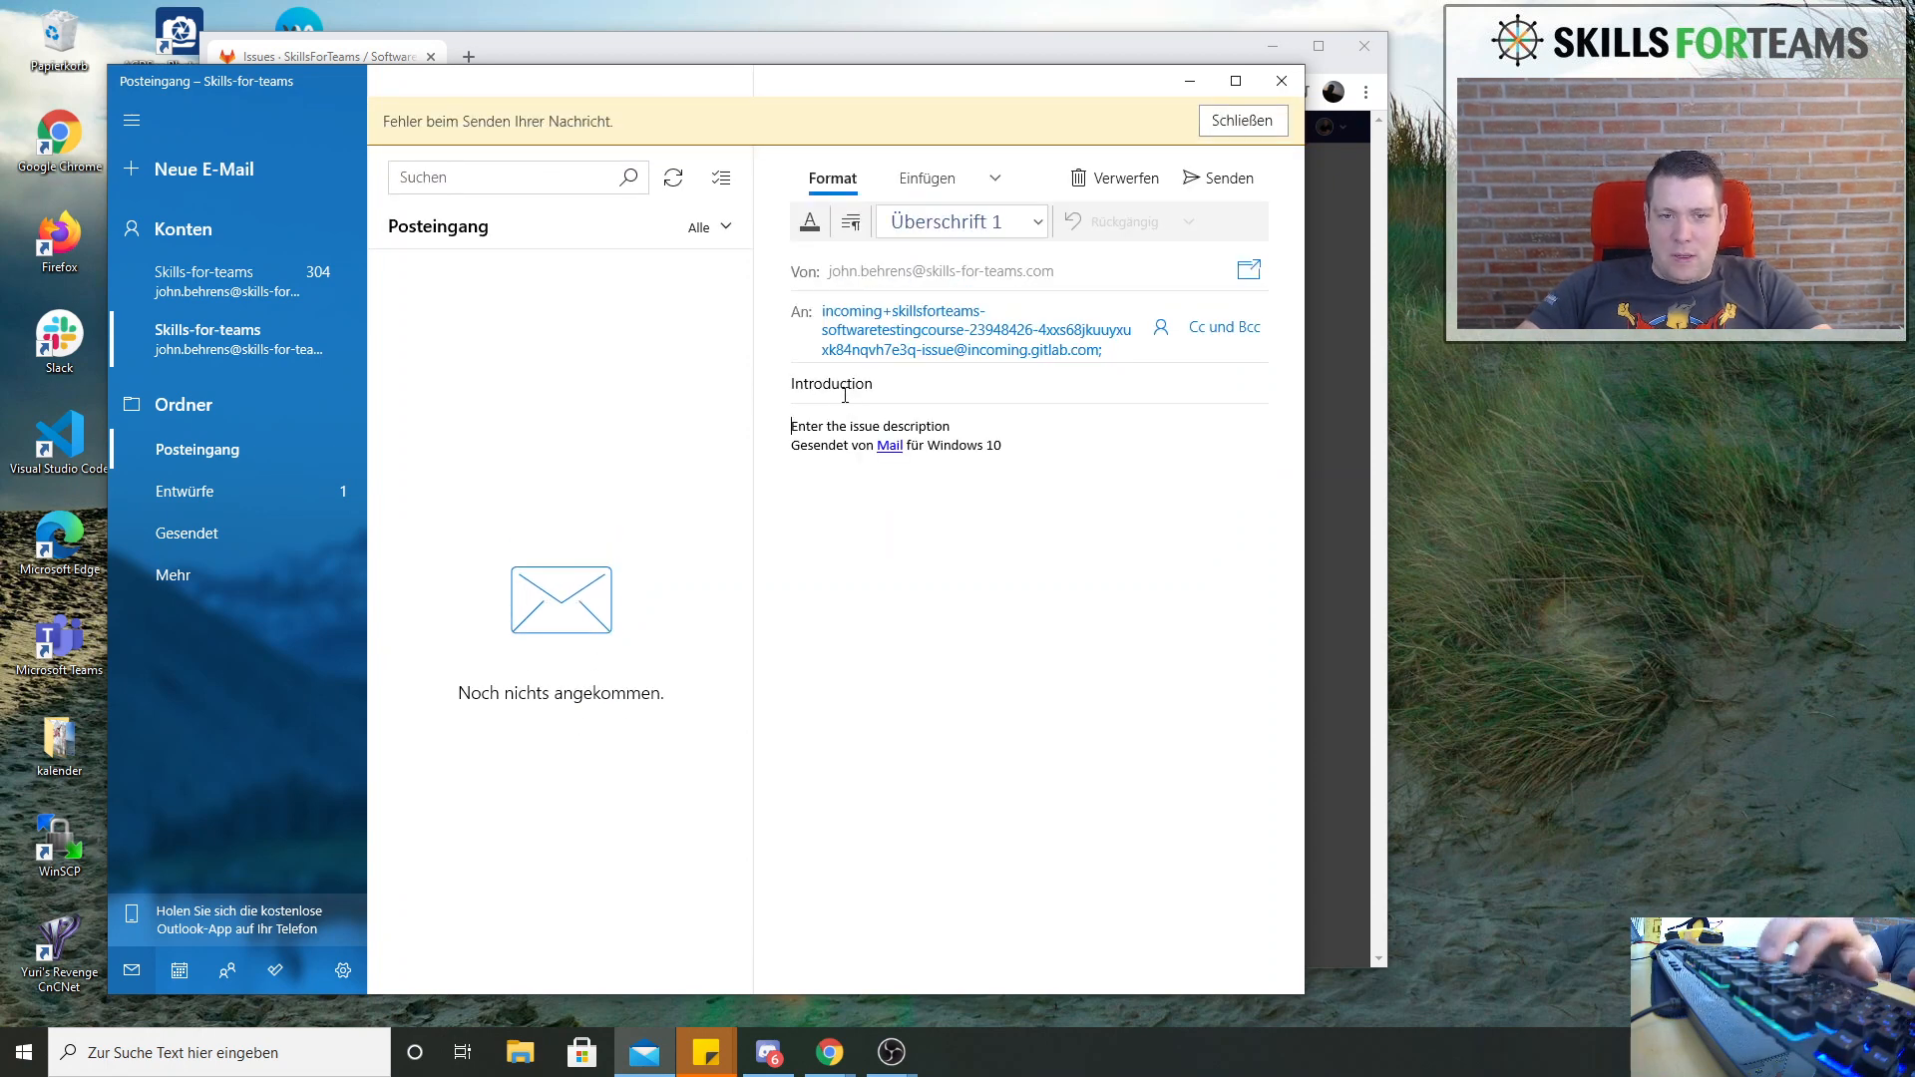
{"action": "key", "text": "ctrl+a"}
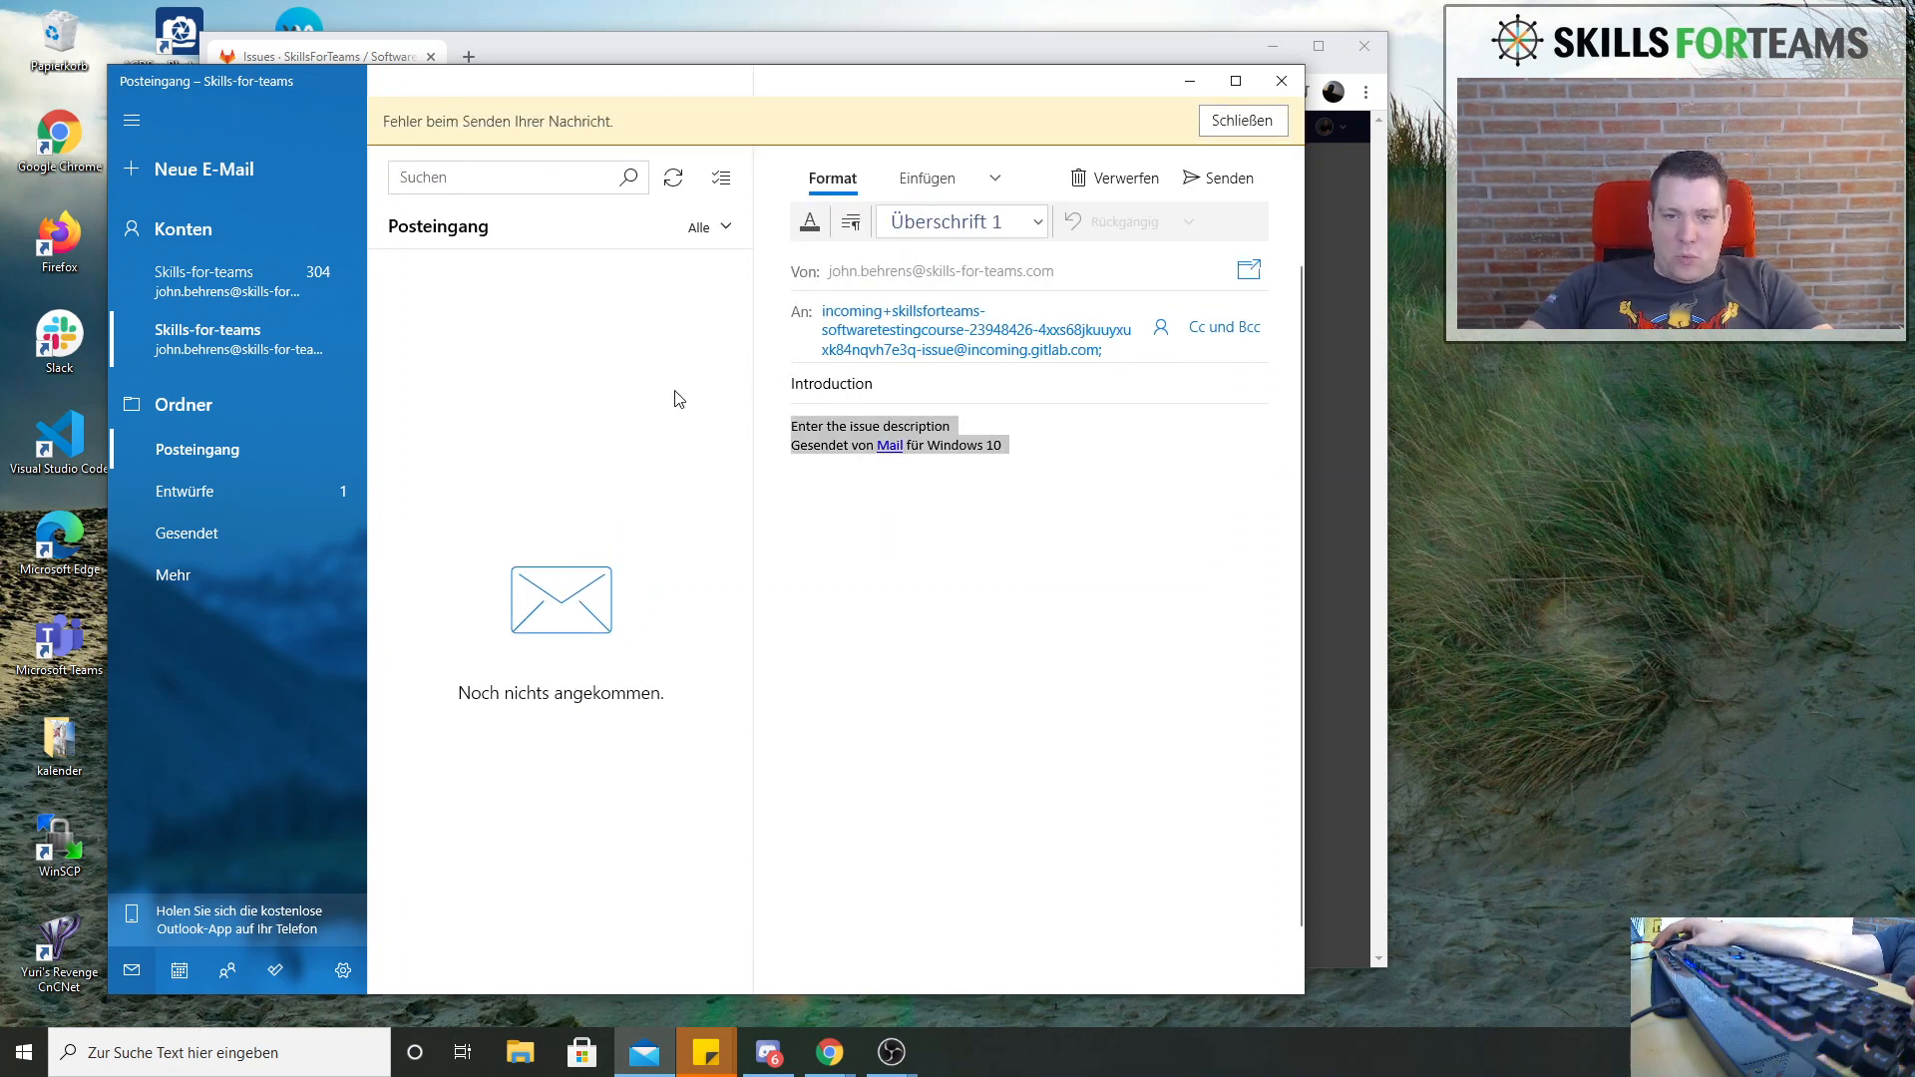
{"action": "type", "text": "This T"}
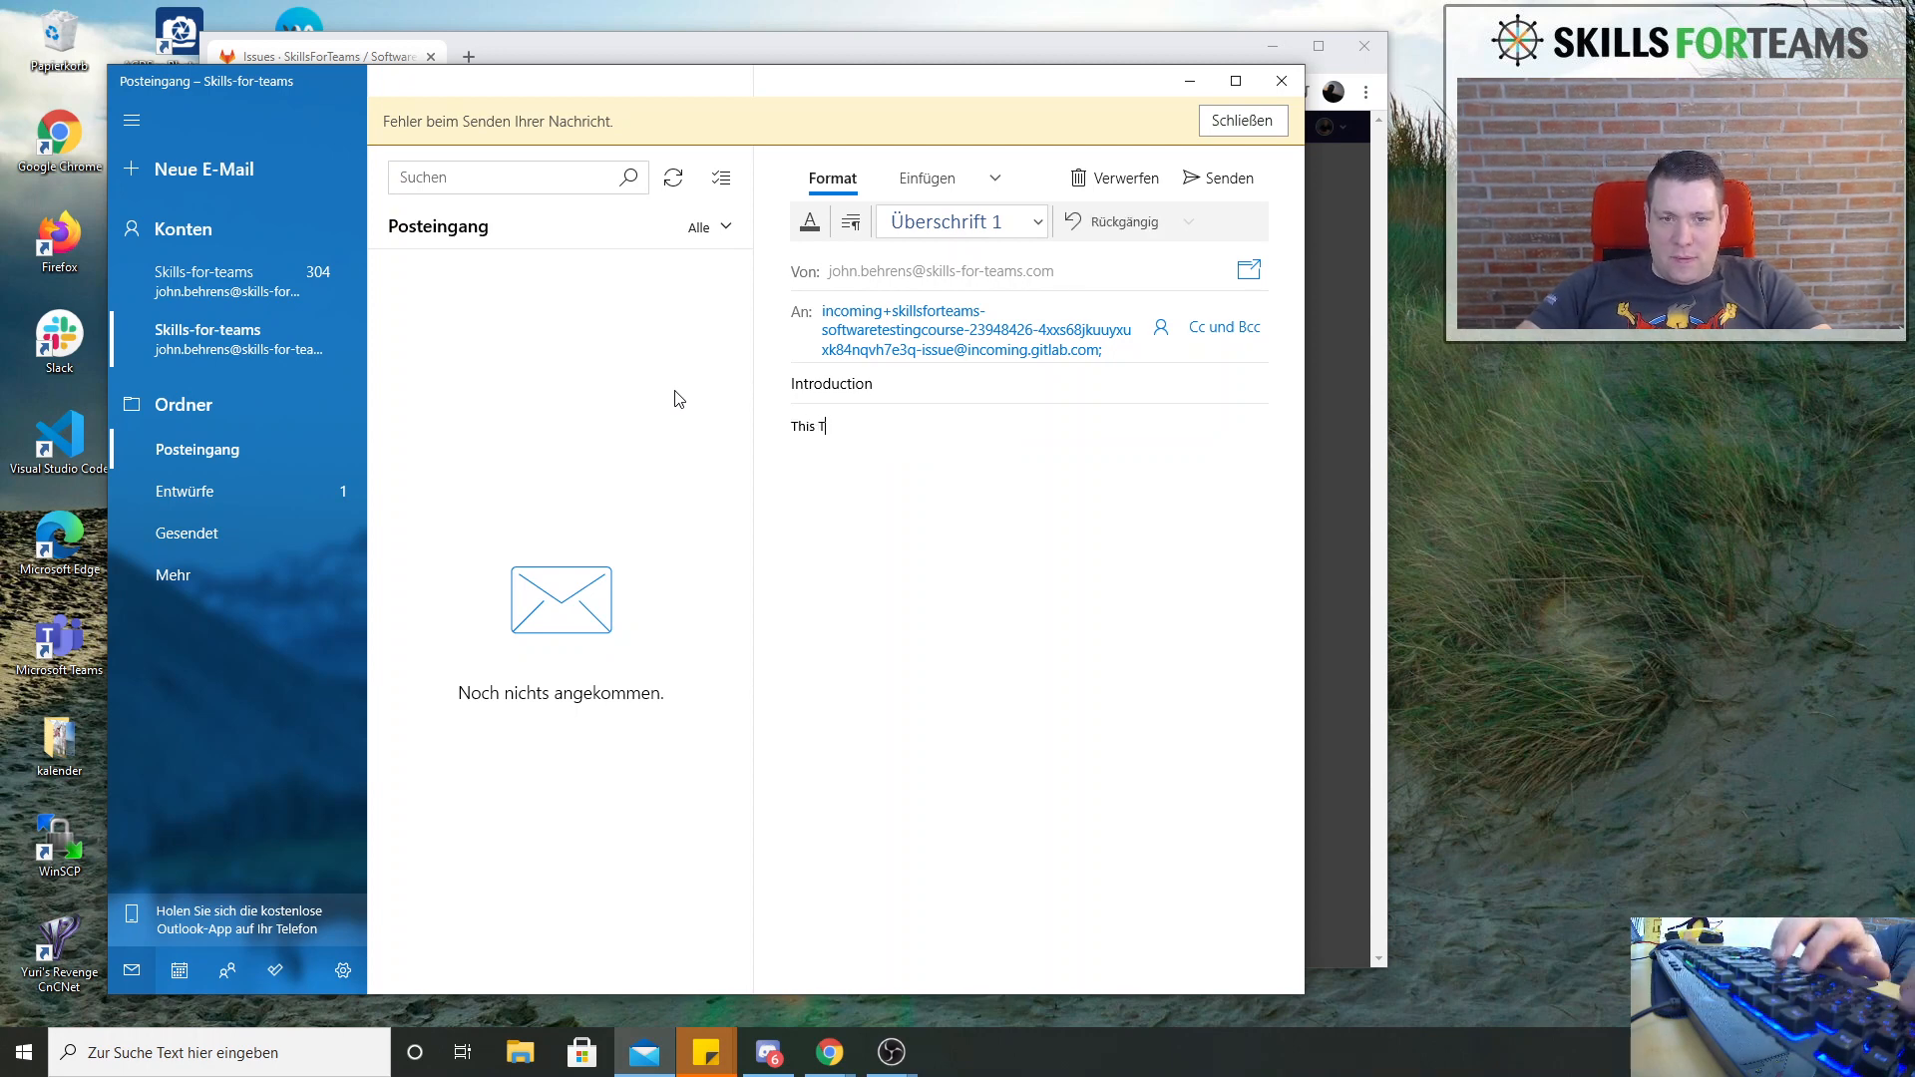
{"action": "type", "text": "po"}
{"action": "key", "text": "BackSpace"}
{"action": "key", "text": "BackSpace"}
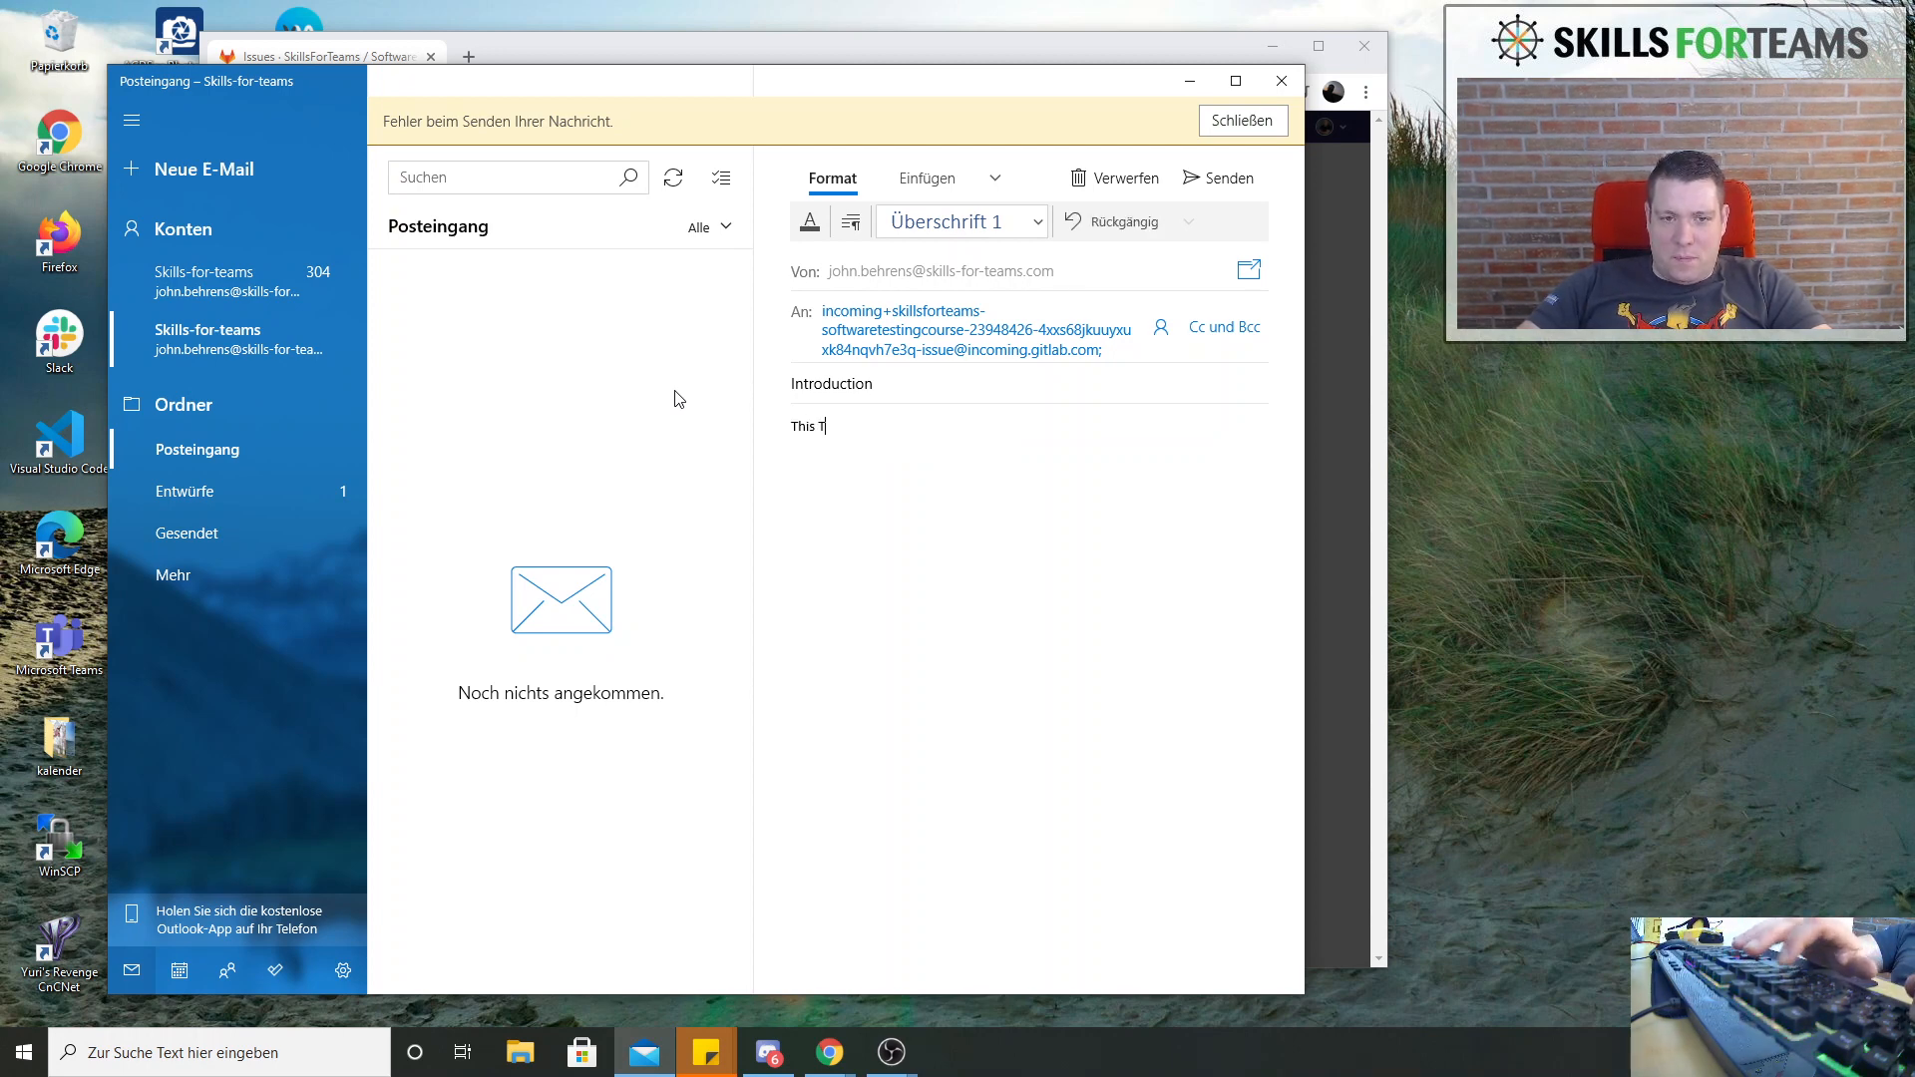
{"action": "type", "text": "opic "}
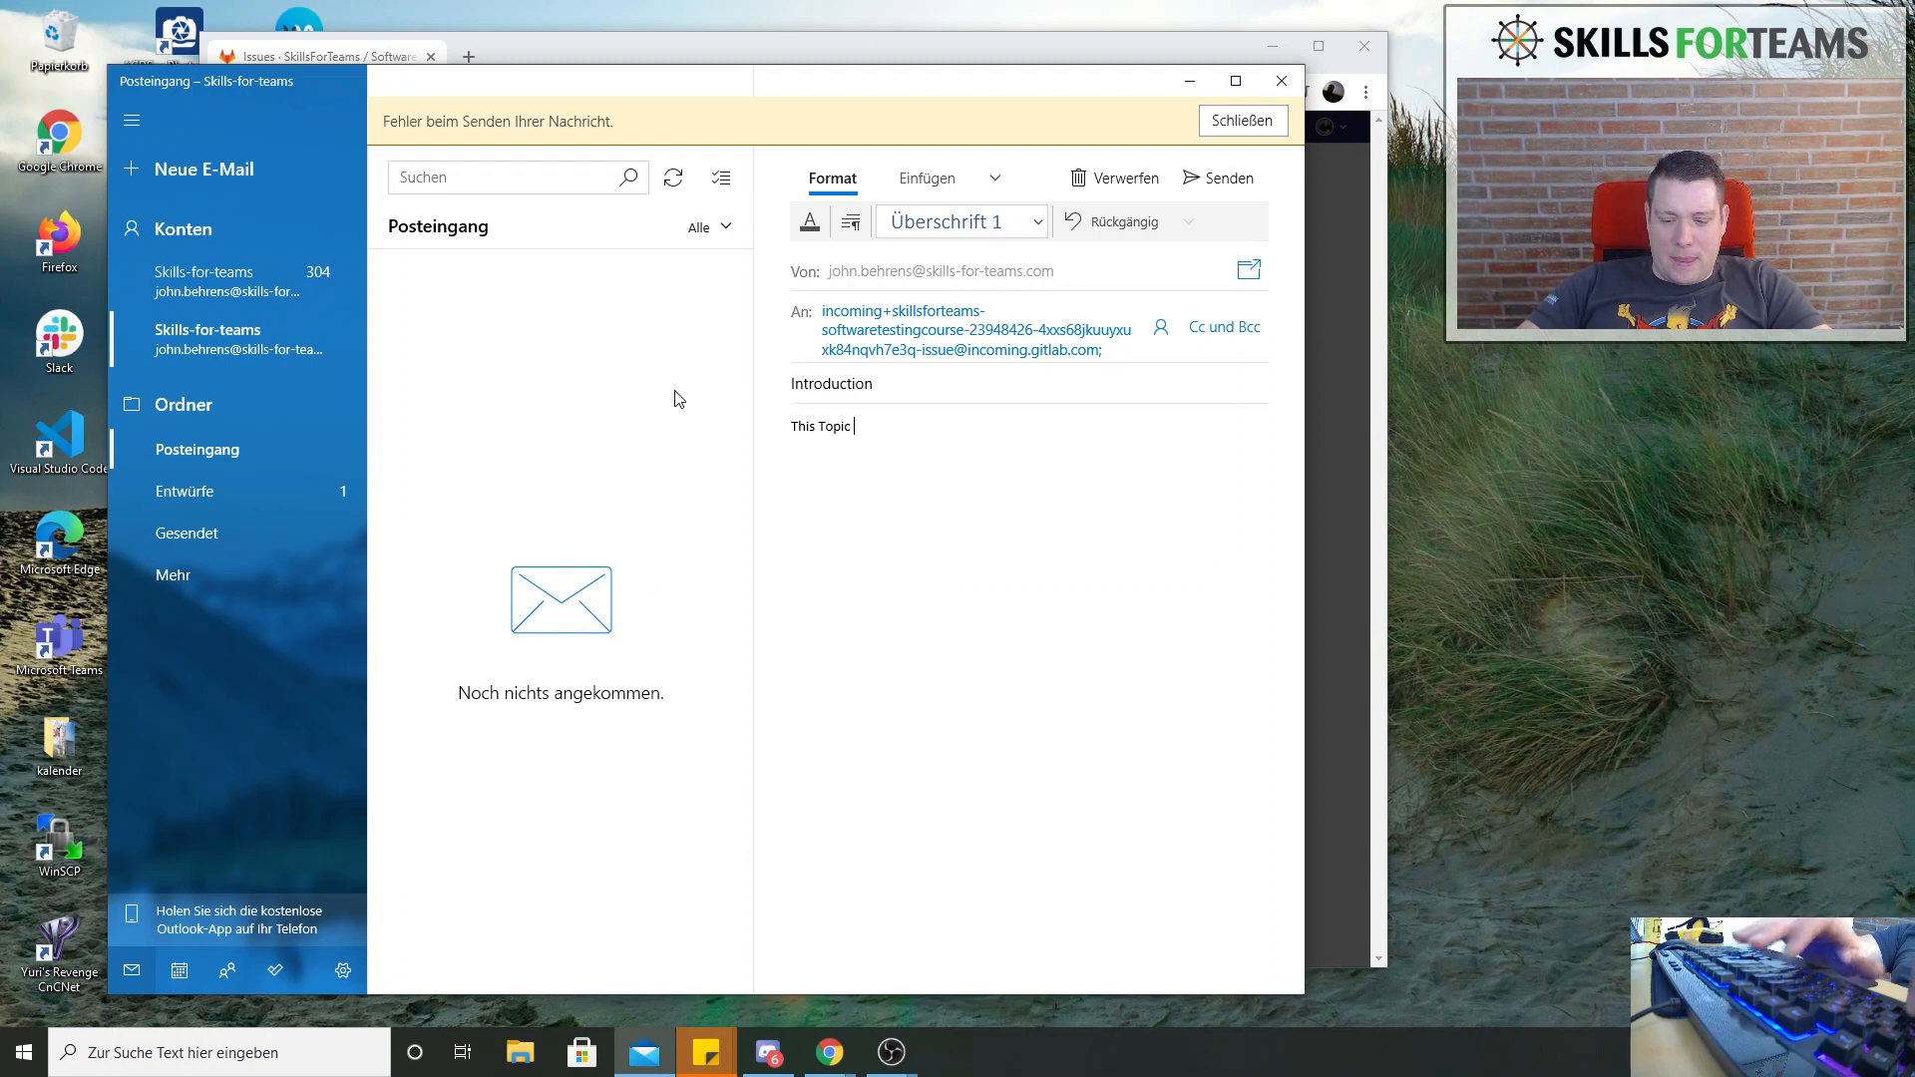
{"action": "type", "text": "has been cr"}
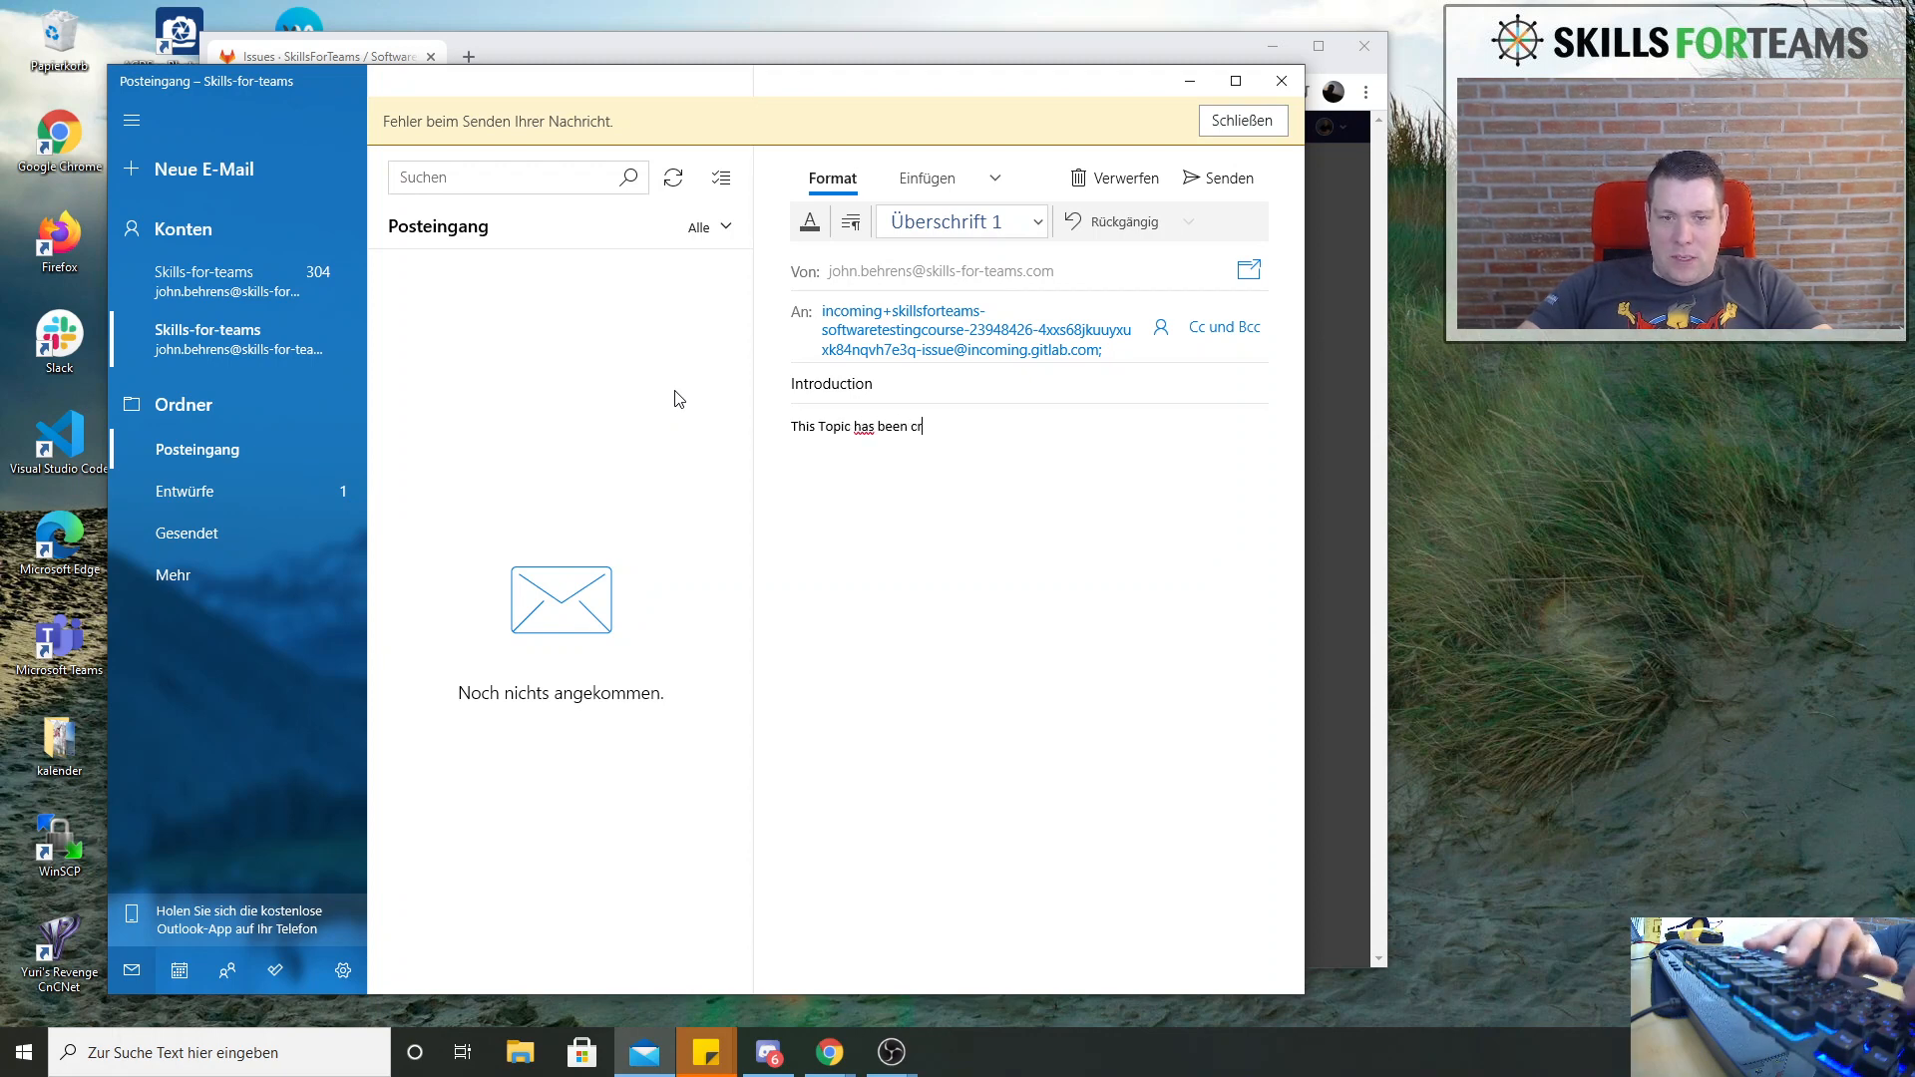
{"action": "type", "text": "eated by email"}
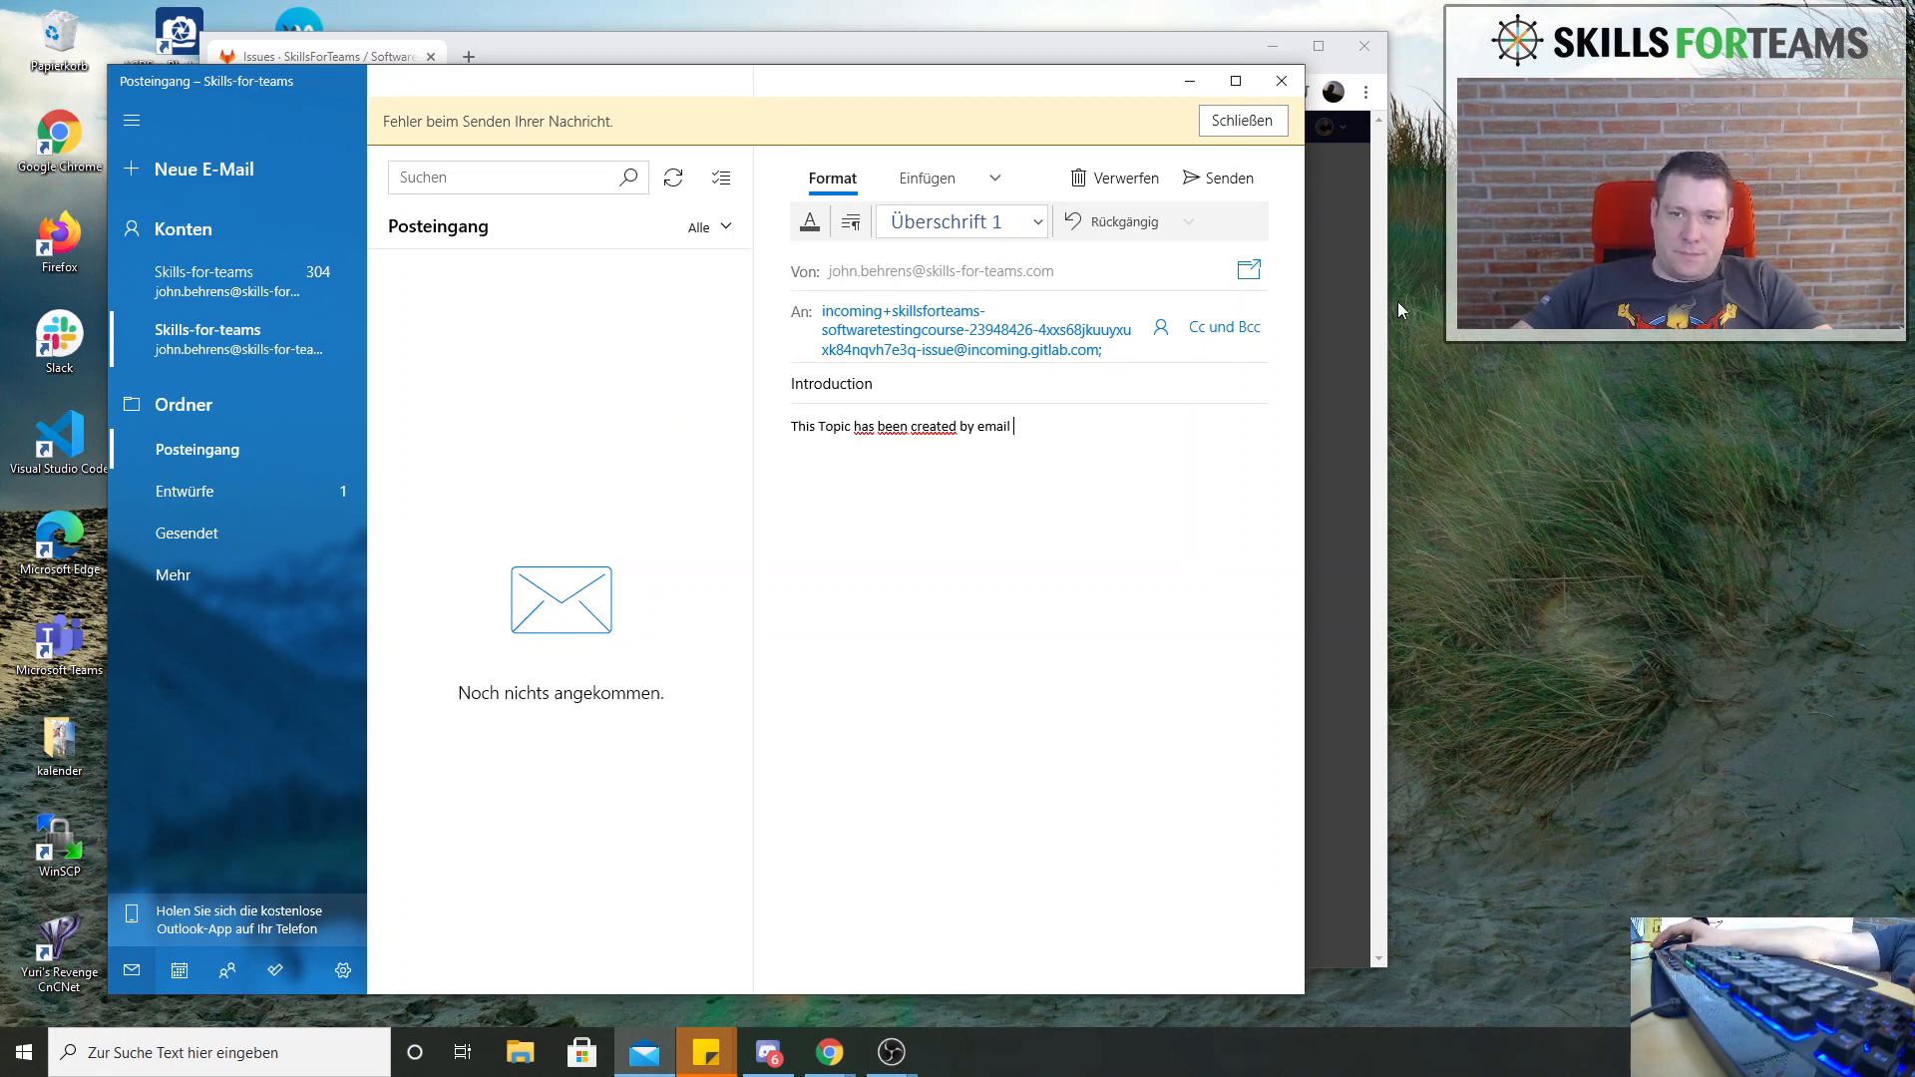
Send the issue email and close the Mail app, dismissing its notification
{"action": "left_click", "coordinate": [1220, 180]}
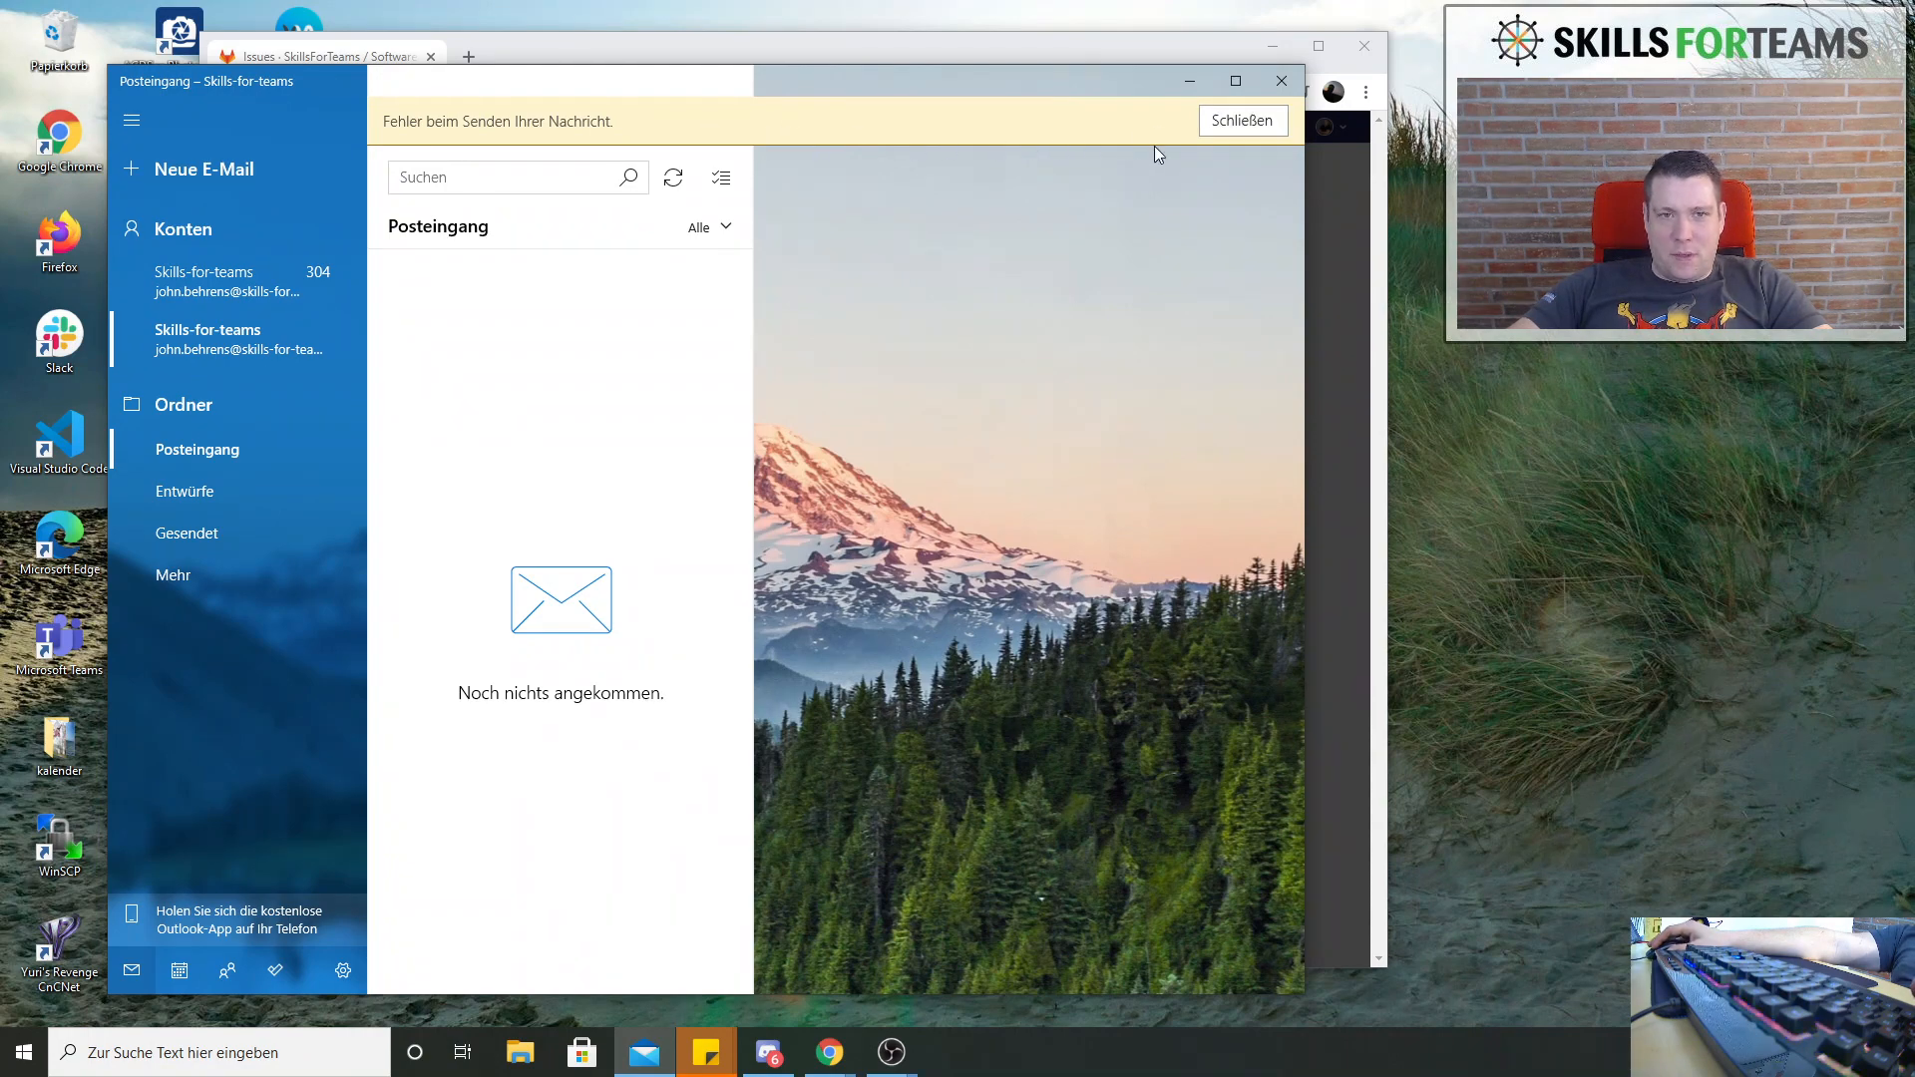
{"action": "left_click", "coordinate": [1229, 121]}
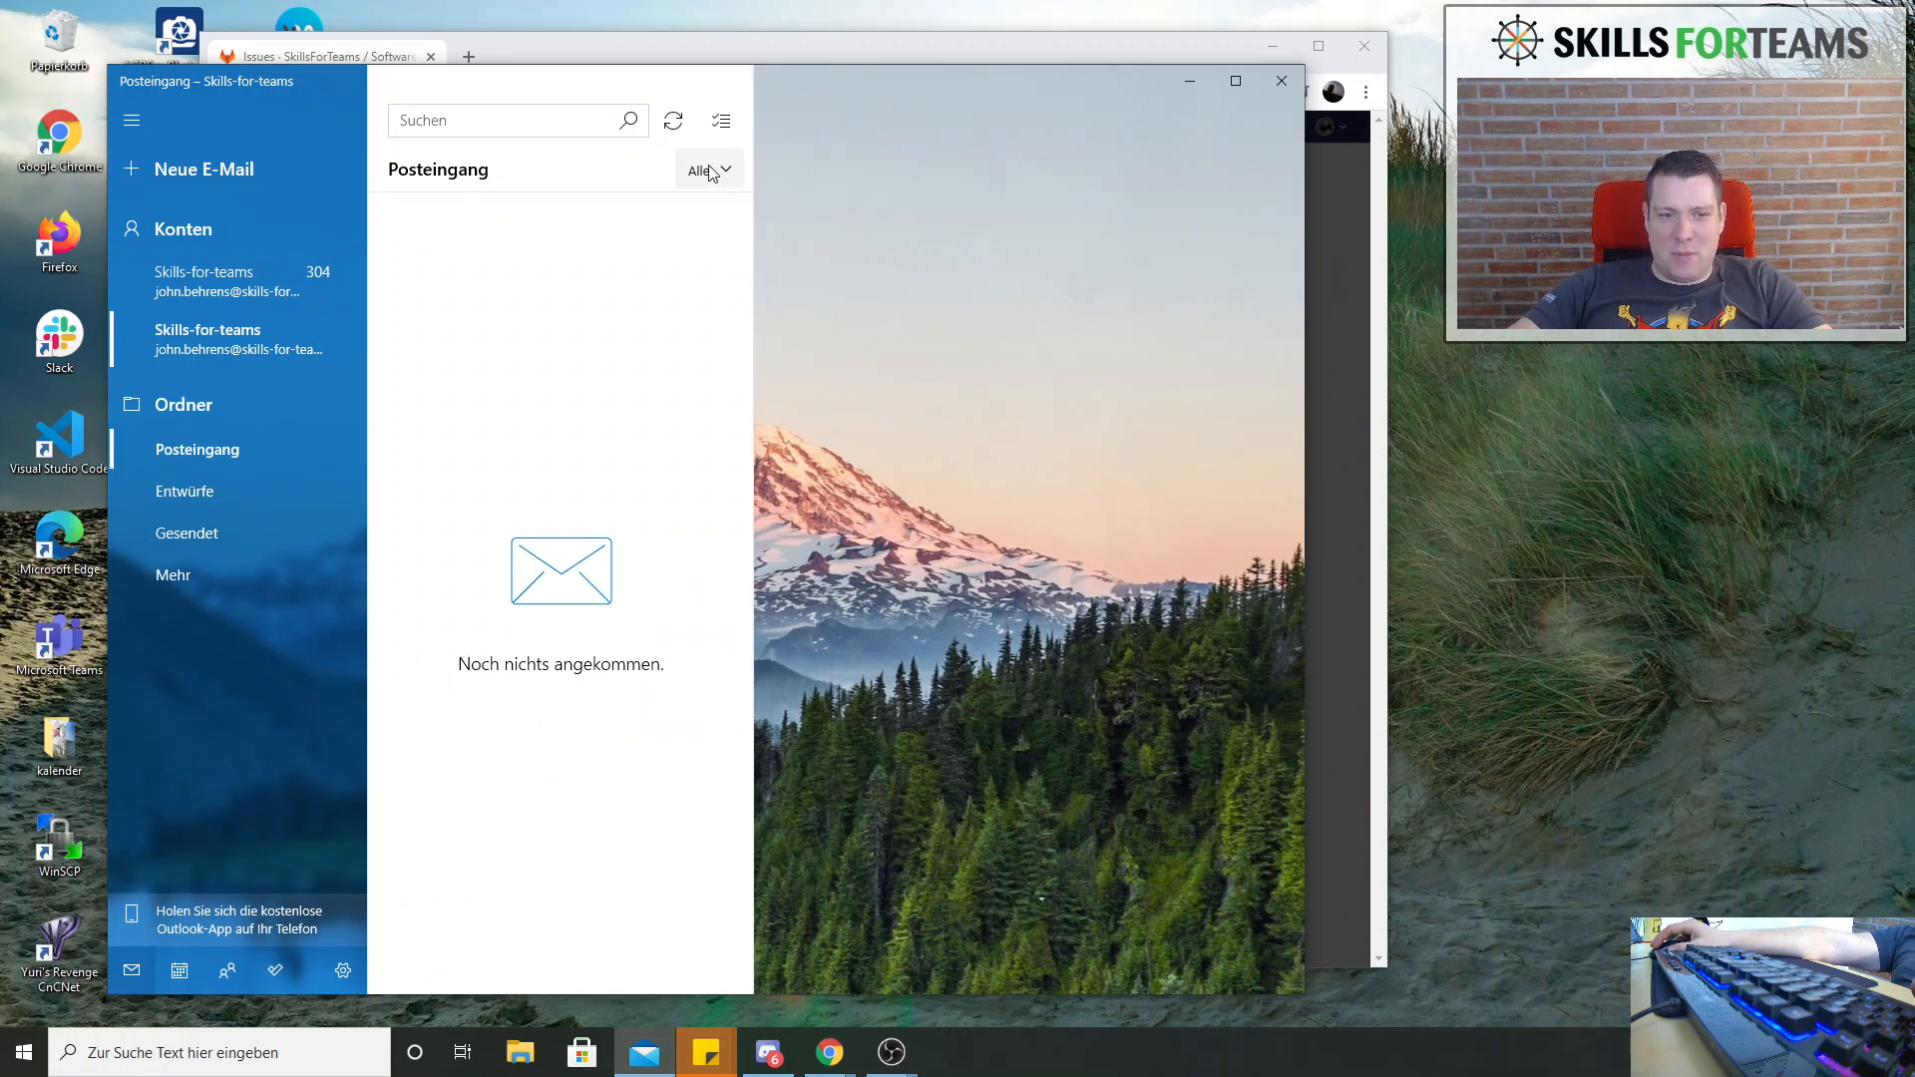
{"action": "left_click", "coordinate": [1280, 80]}
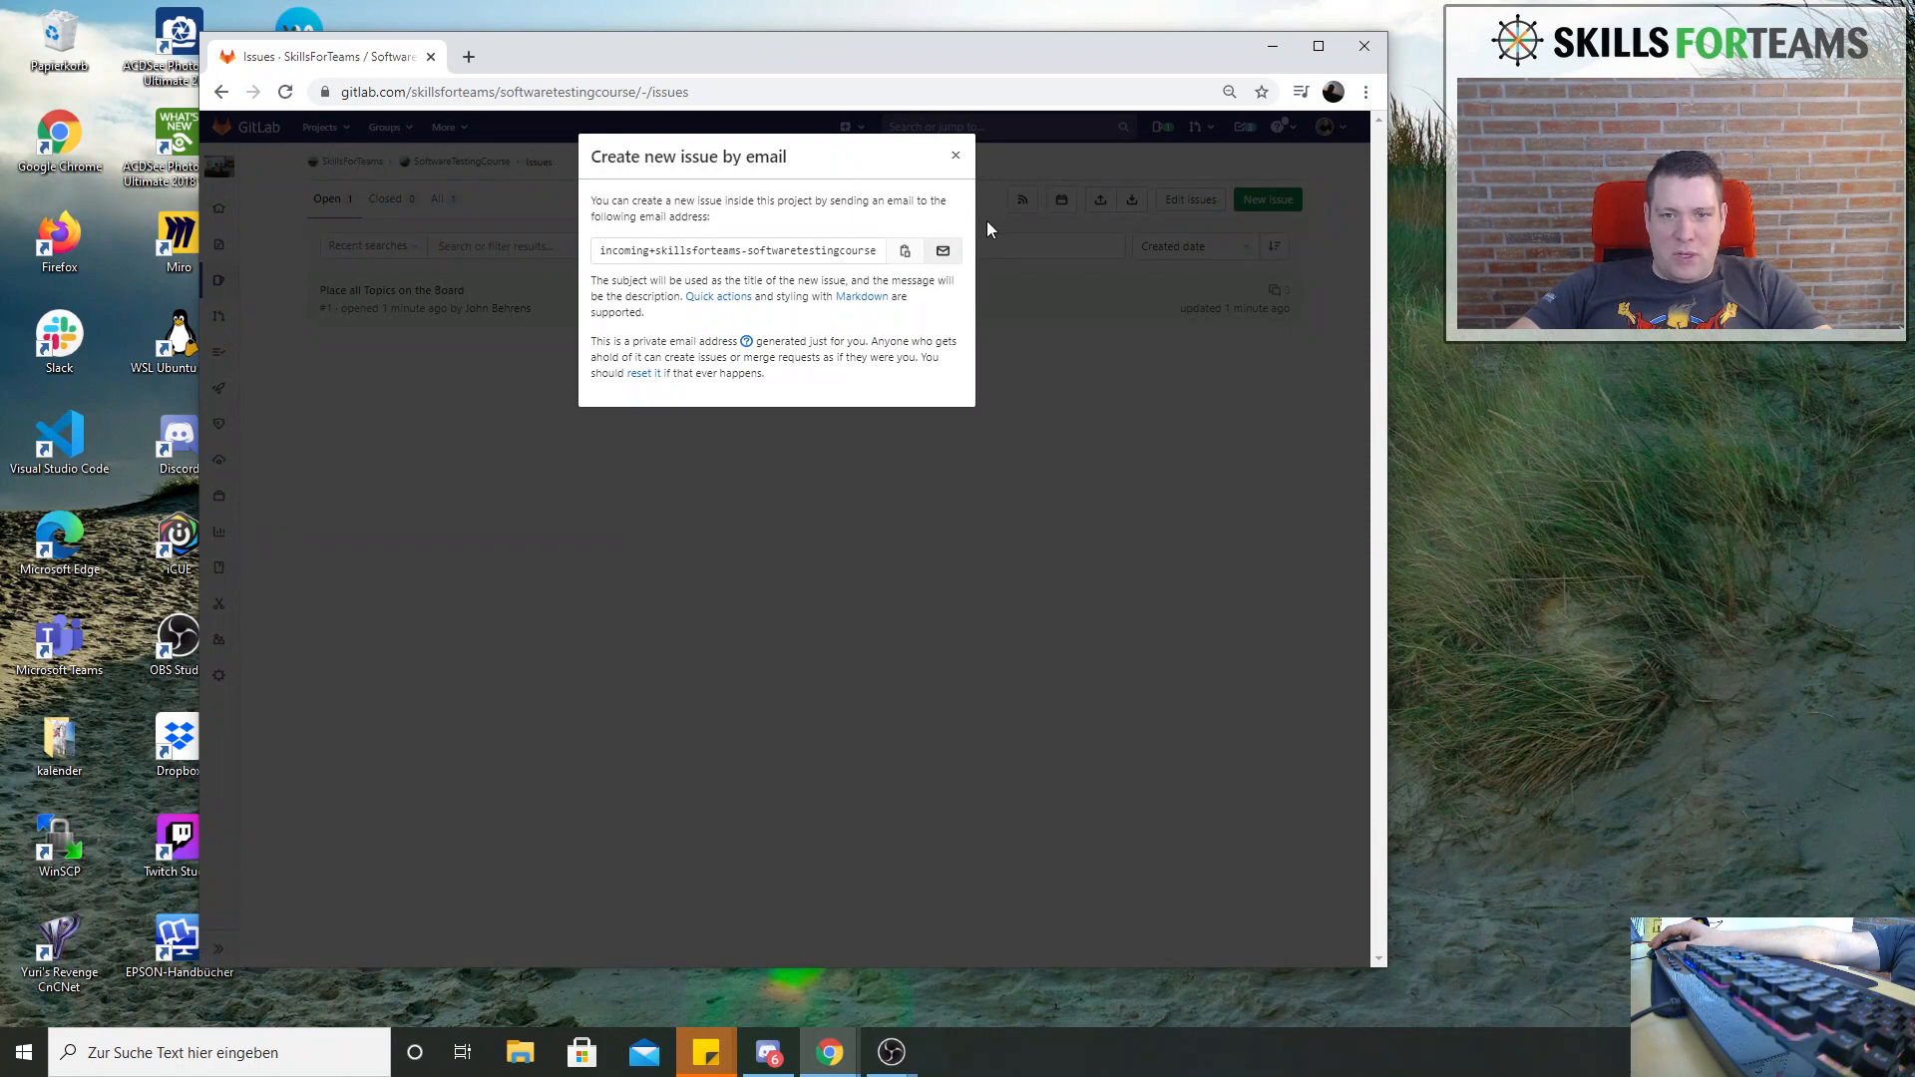
Copy the project's private issue-by-email address and switch to the SkillsForTeams Twitch window in Chrome
{"action": "left_click", "coordinate": [906, 253]}
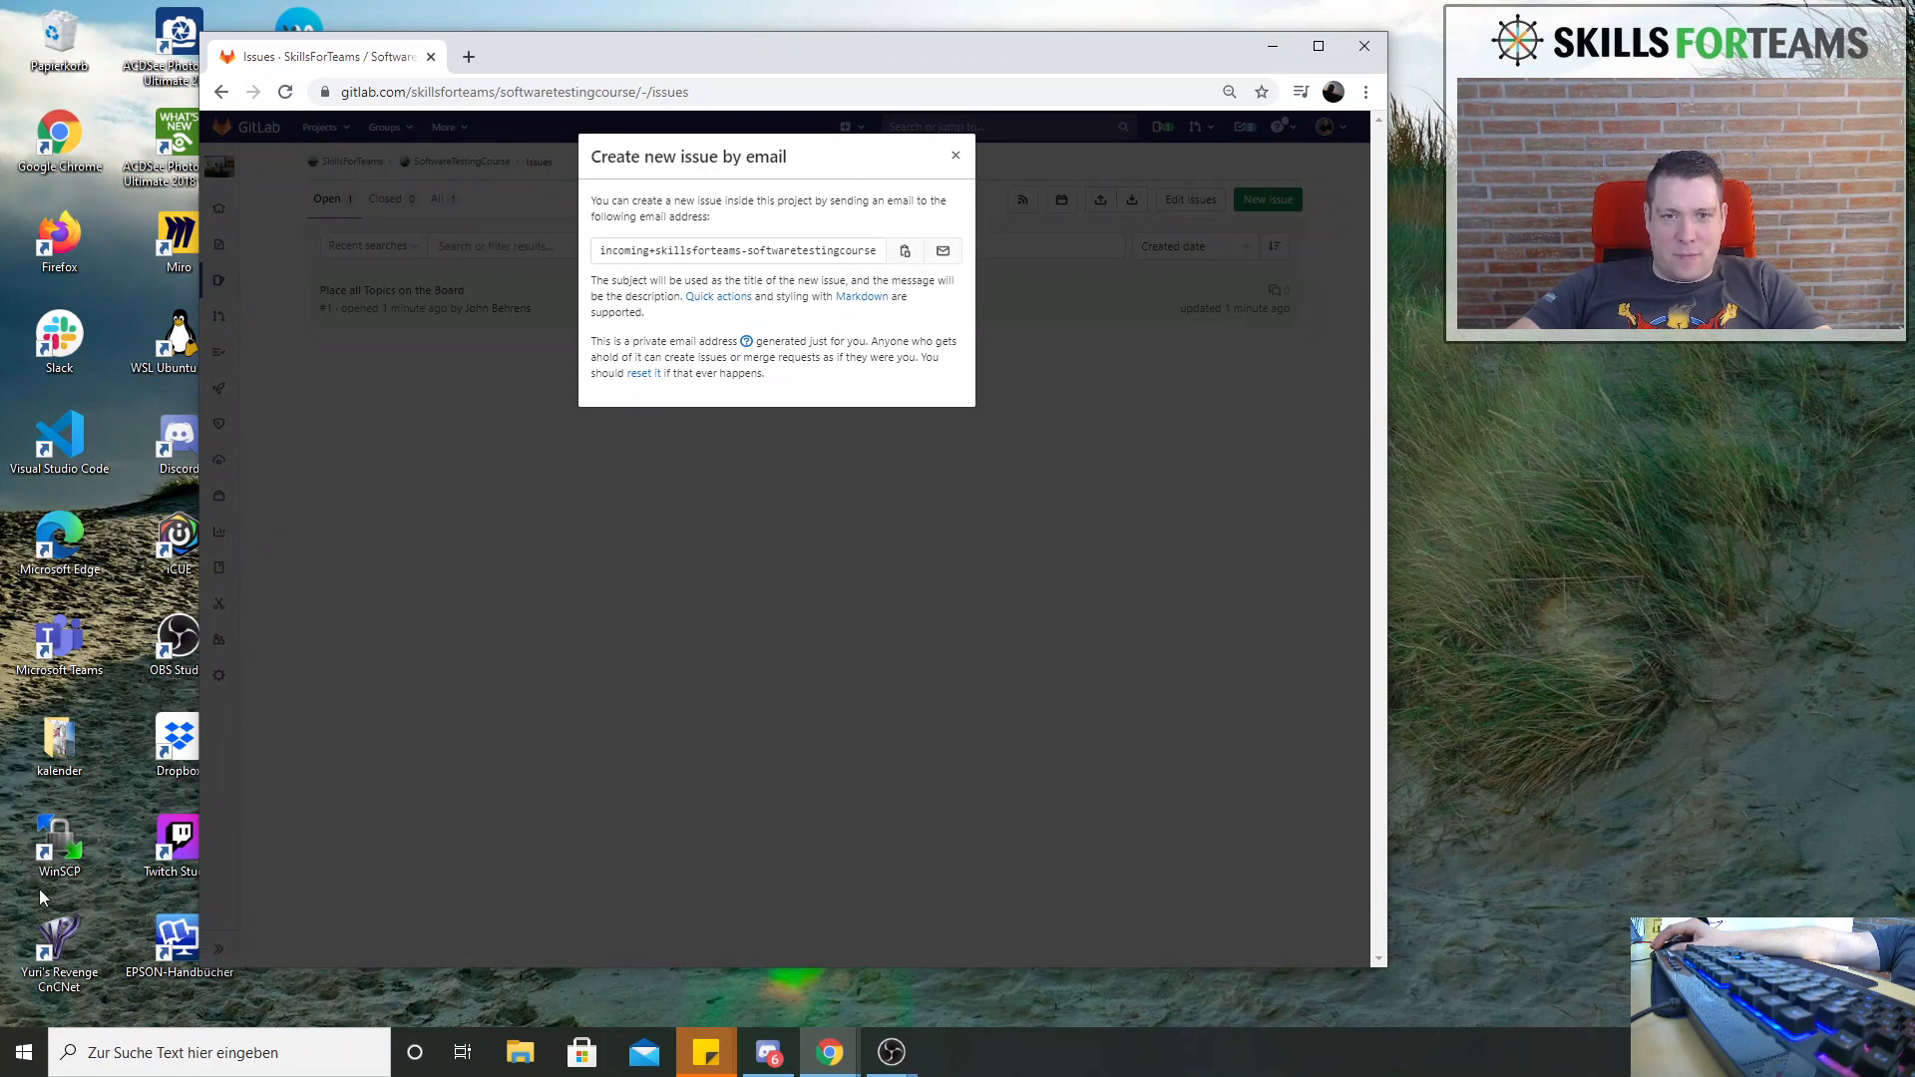
{"action": "left_click", "coordinate": [838, 1062]}
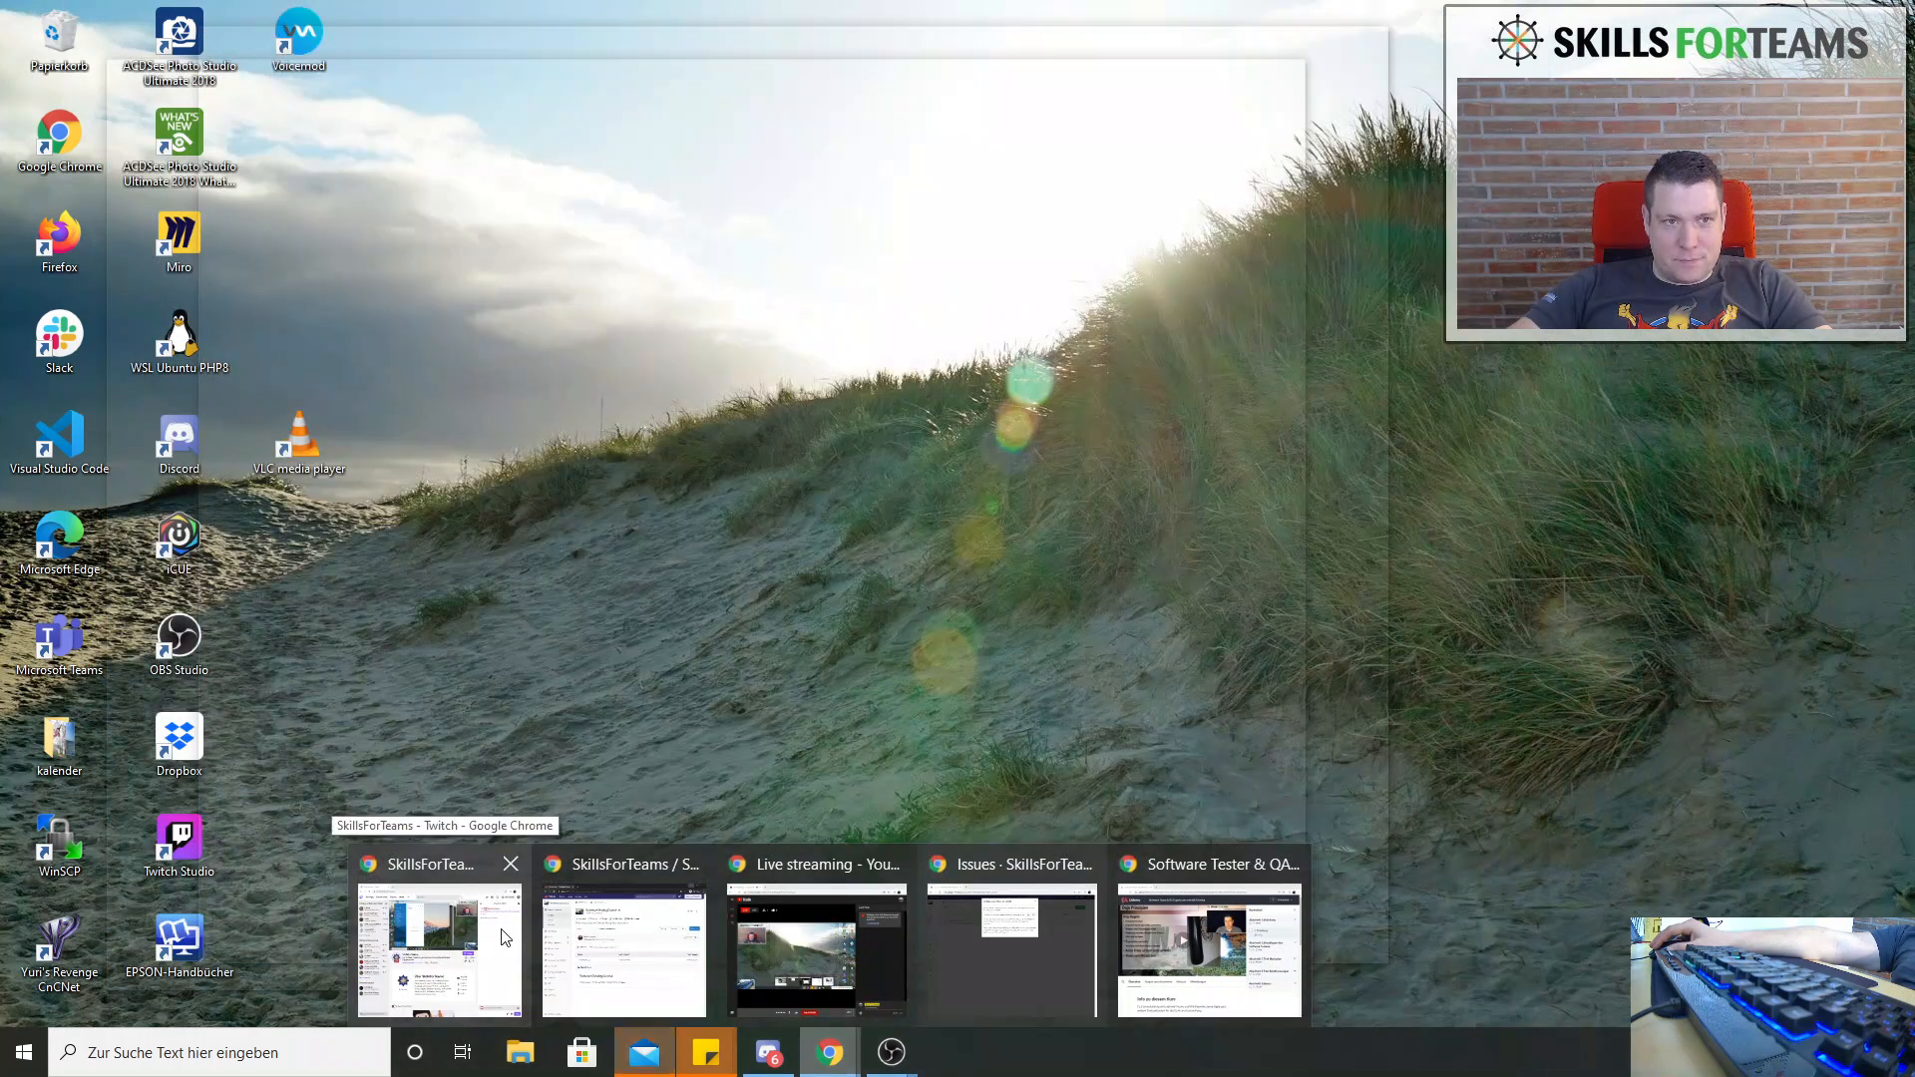
{"action": "left_click", "coordinate": [481, 925]}
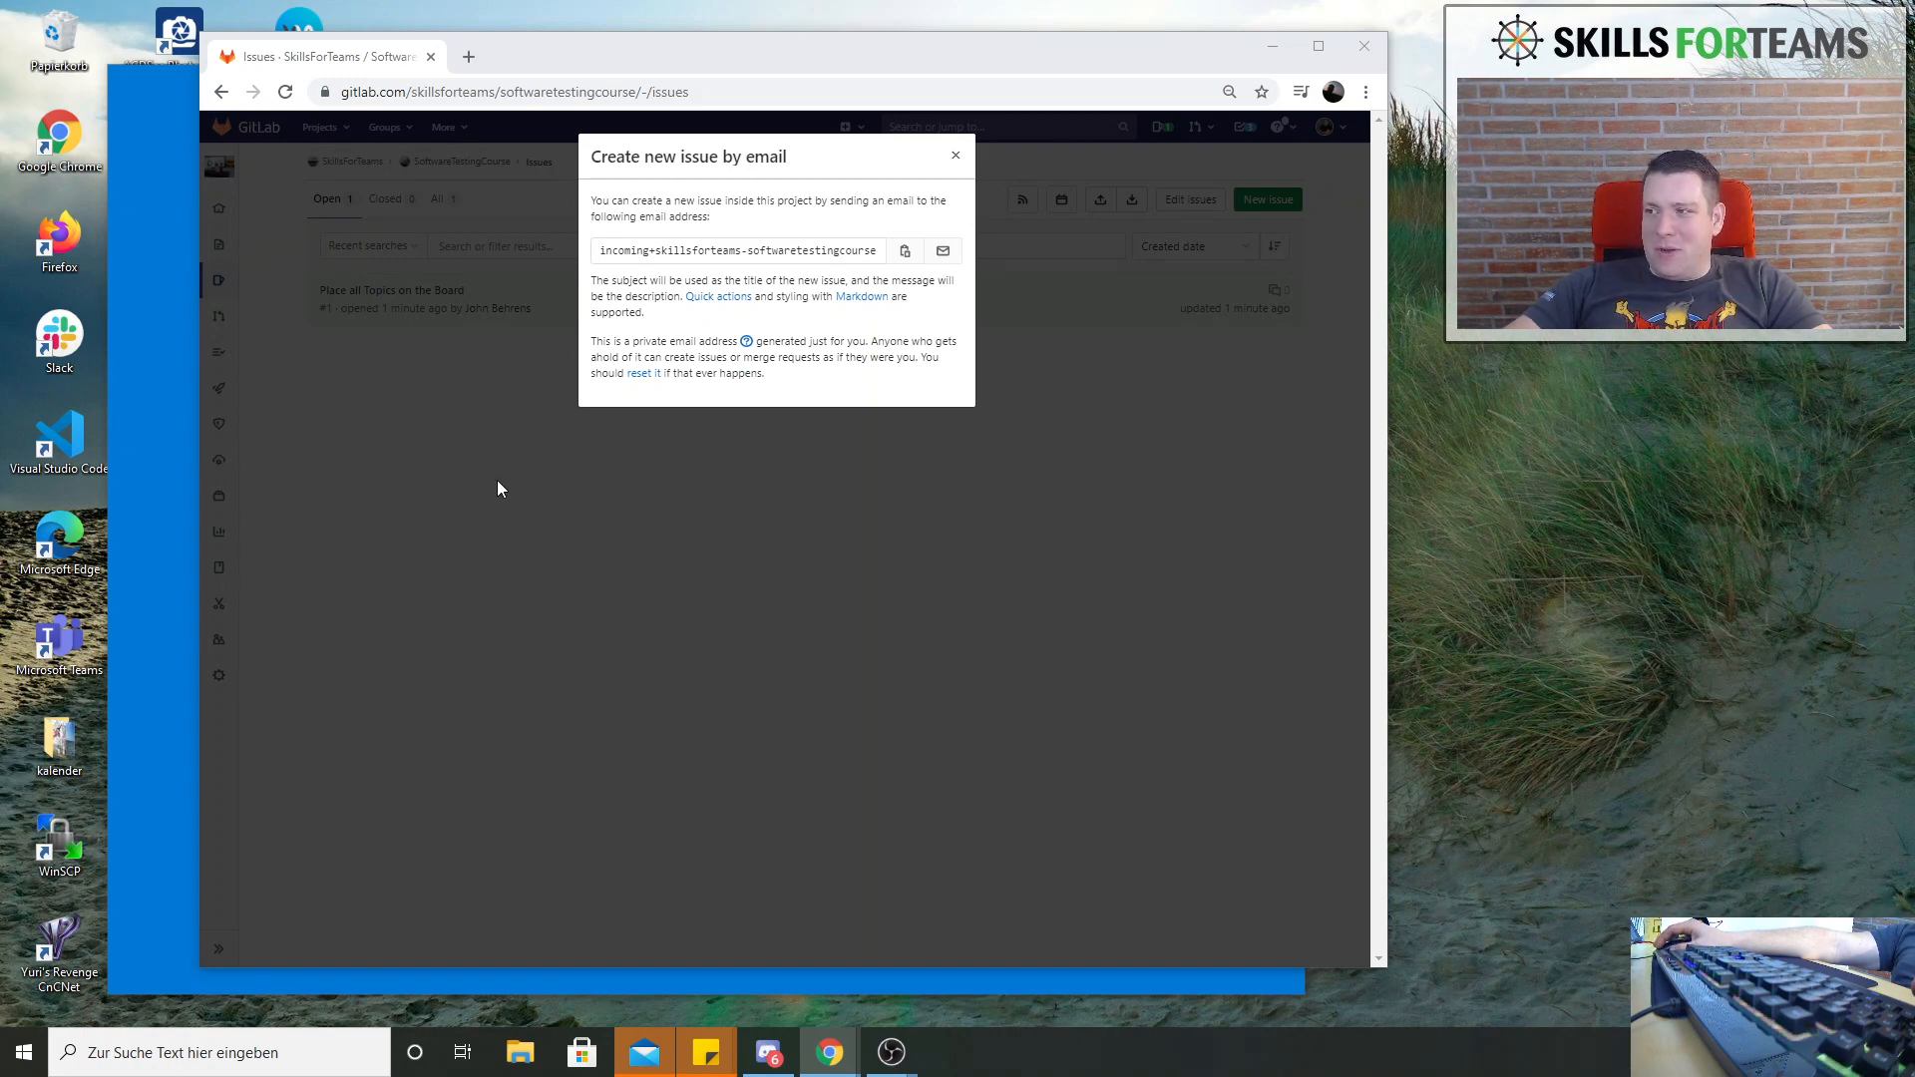
Close the issue-by-email dialog, reload the project's issue list and open the issue "Another Ticket by Mail"
{"action": "left_click", "coordinate": [955, 160]}
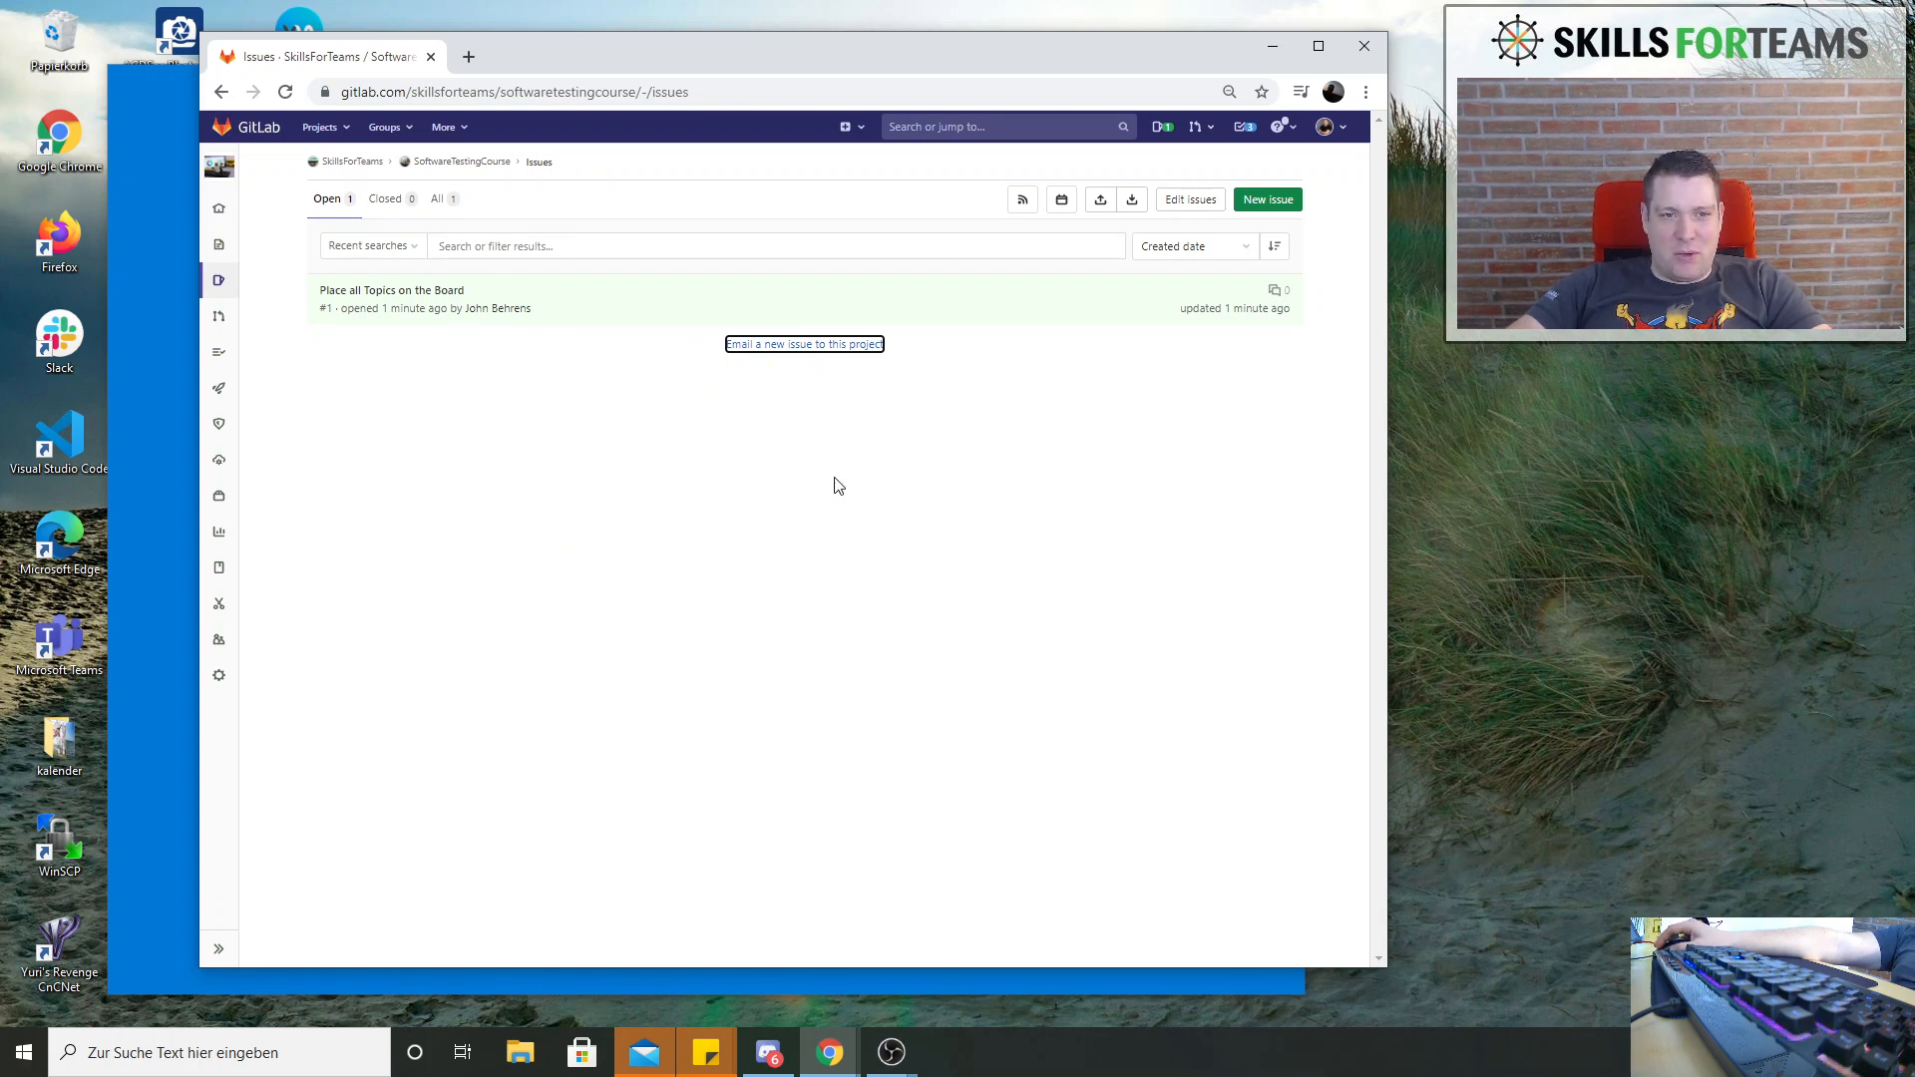
{"action": "mouse_move", "coordinate": [218, 280]}
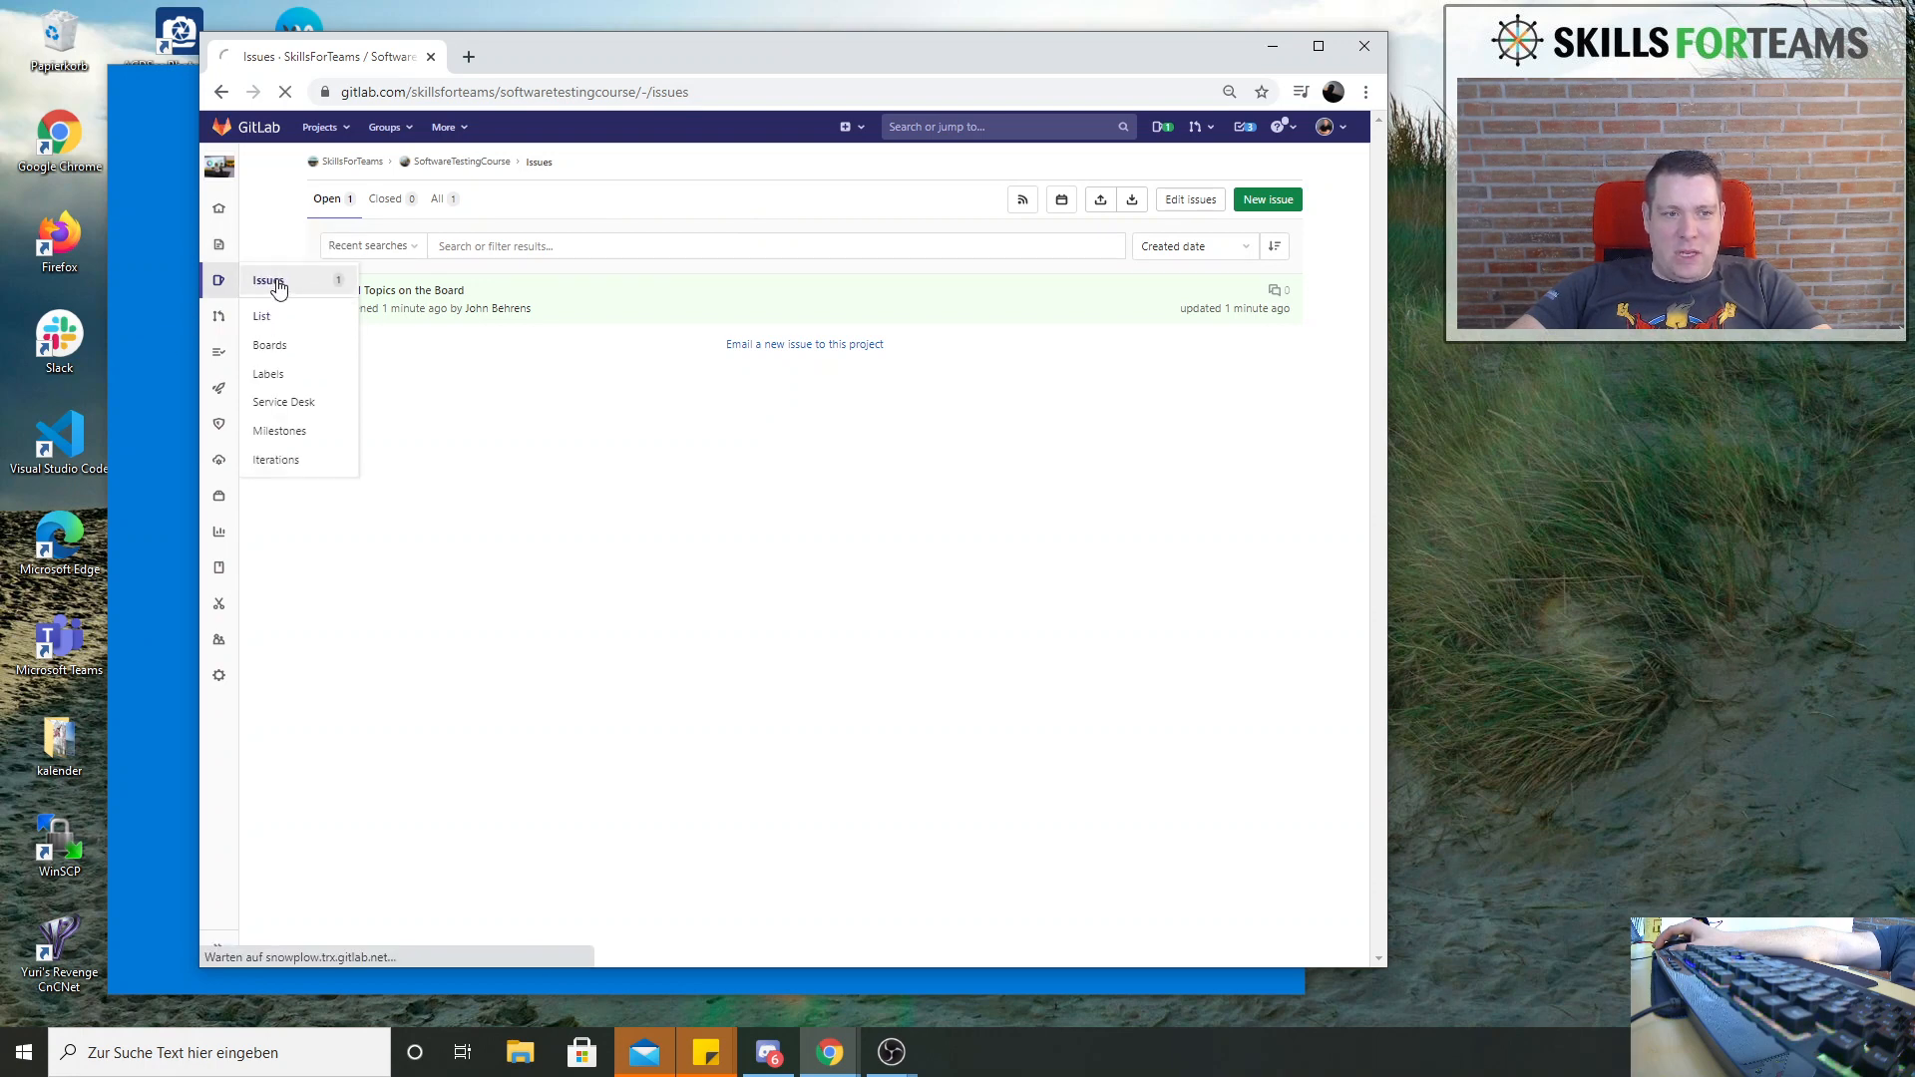
{"action": "left_click", "coordinate": [276, 285]}
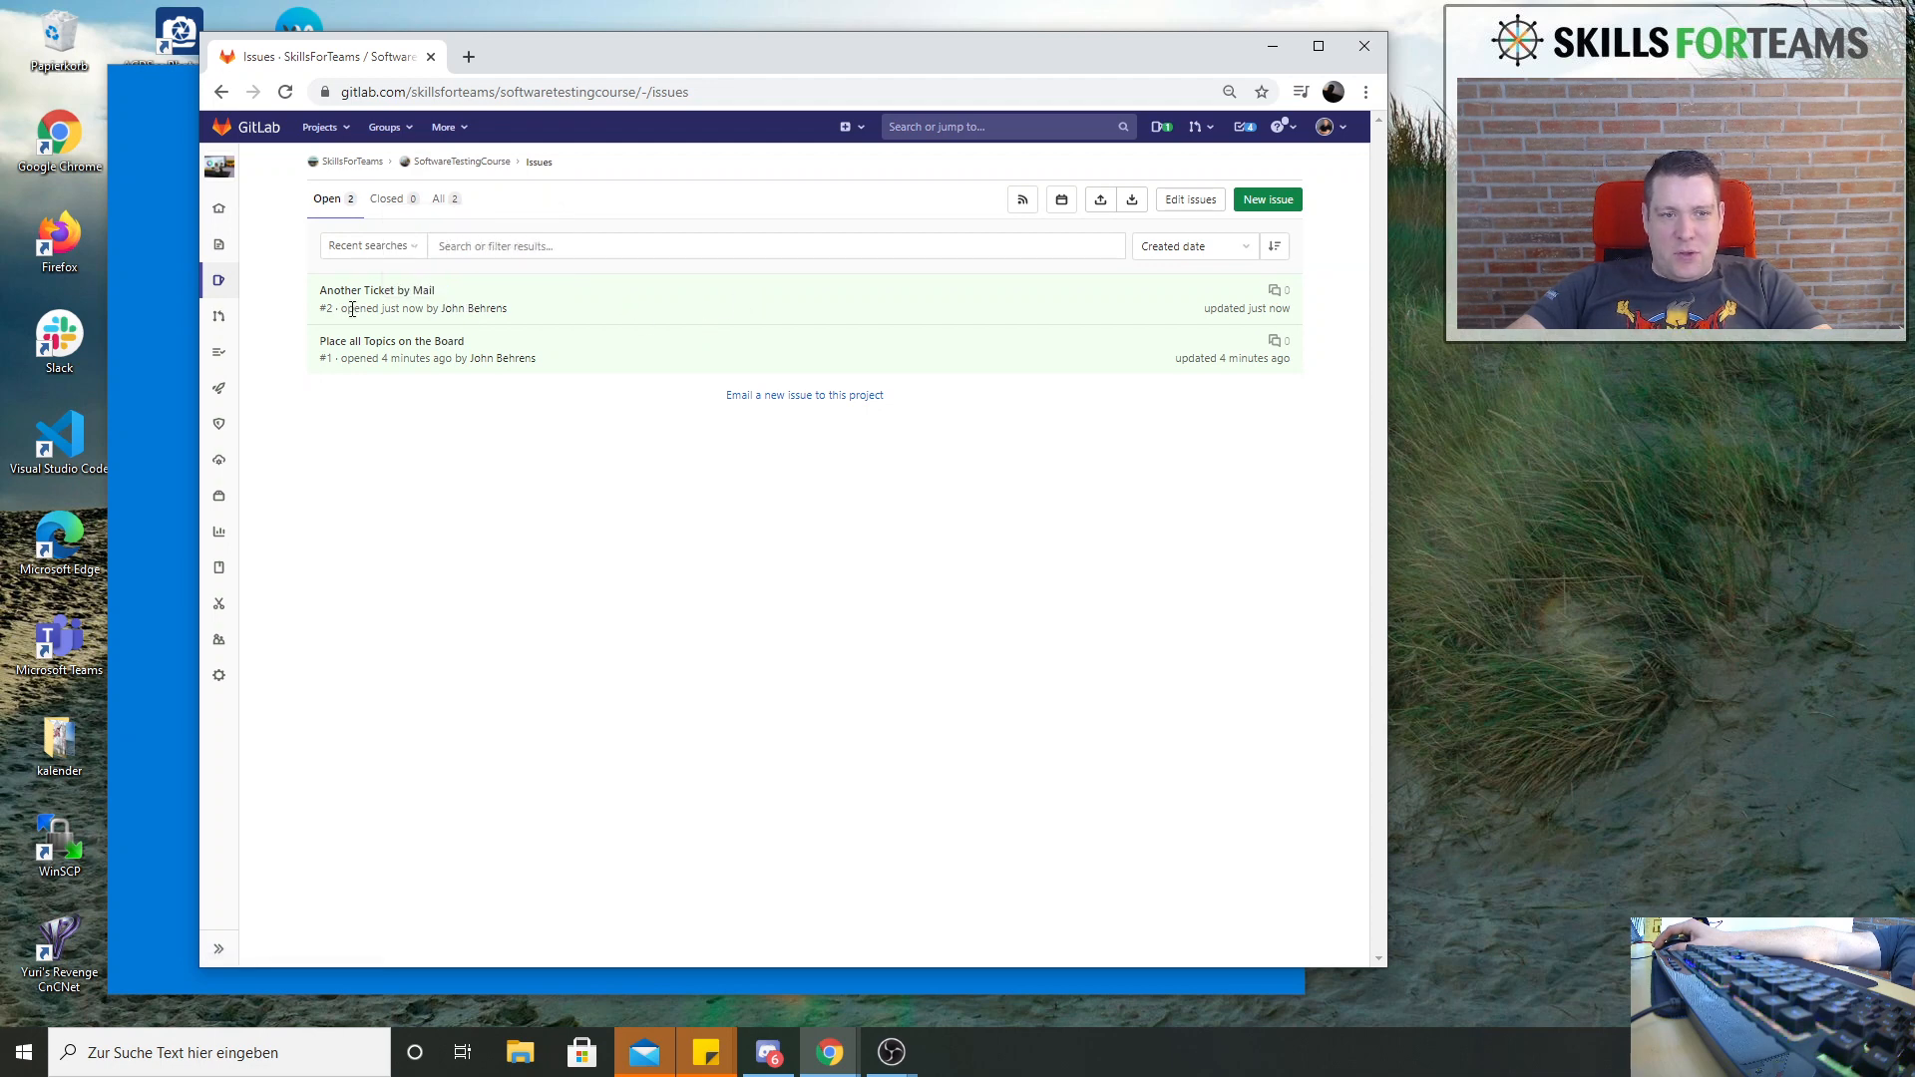
{"action": "left_click", "coordinate": [385, 293]}
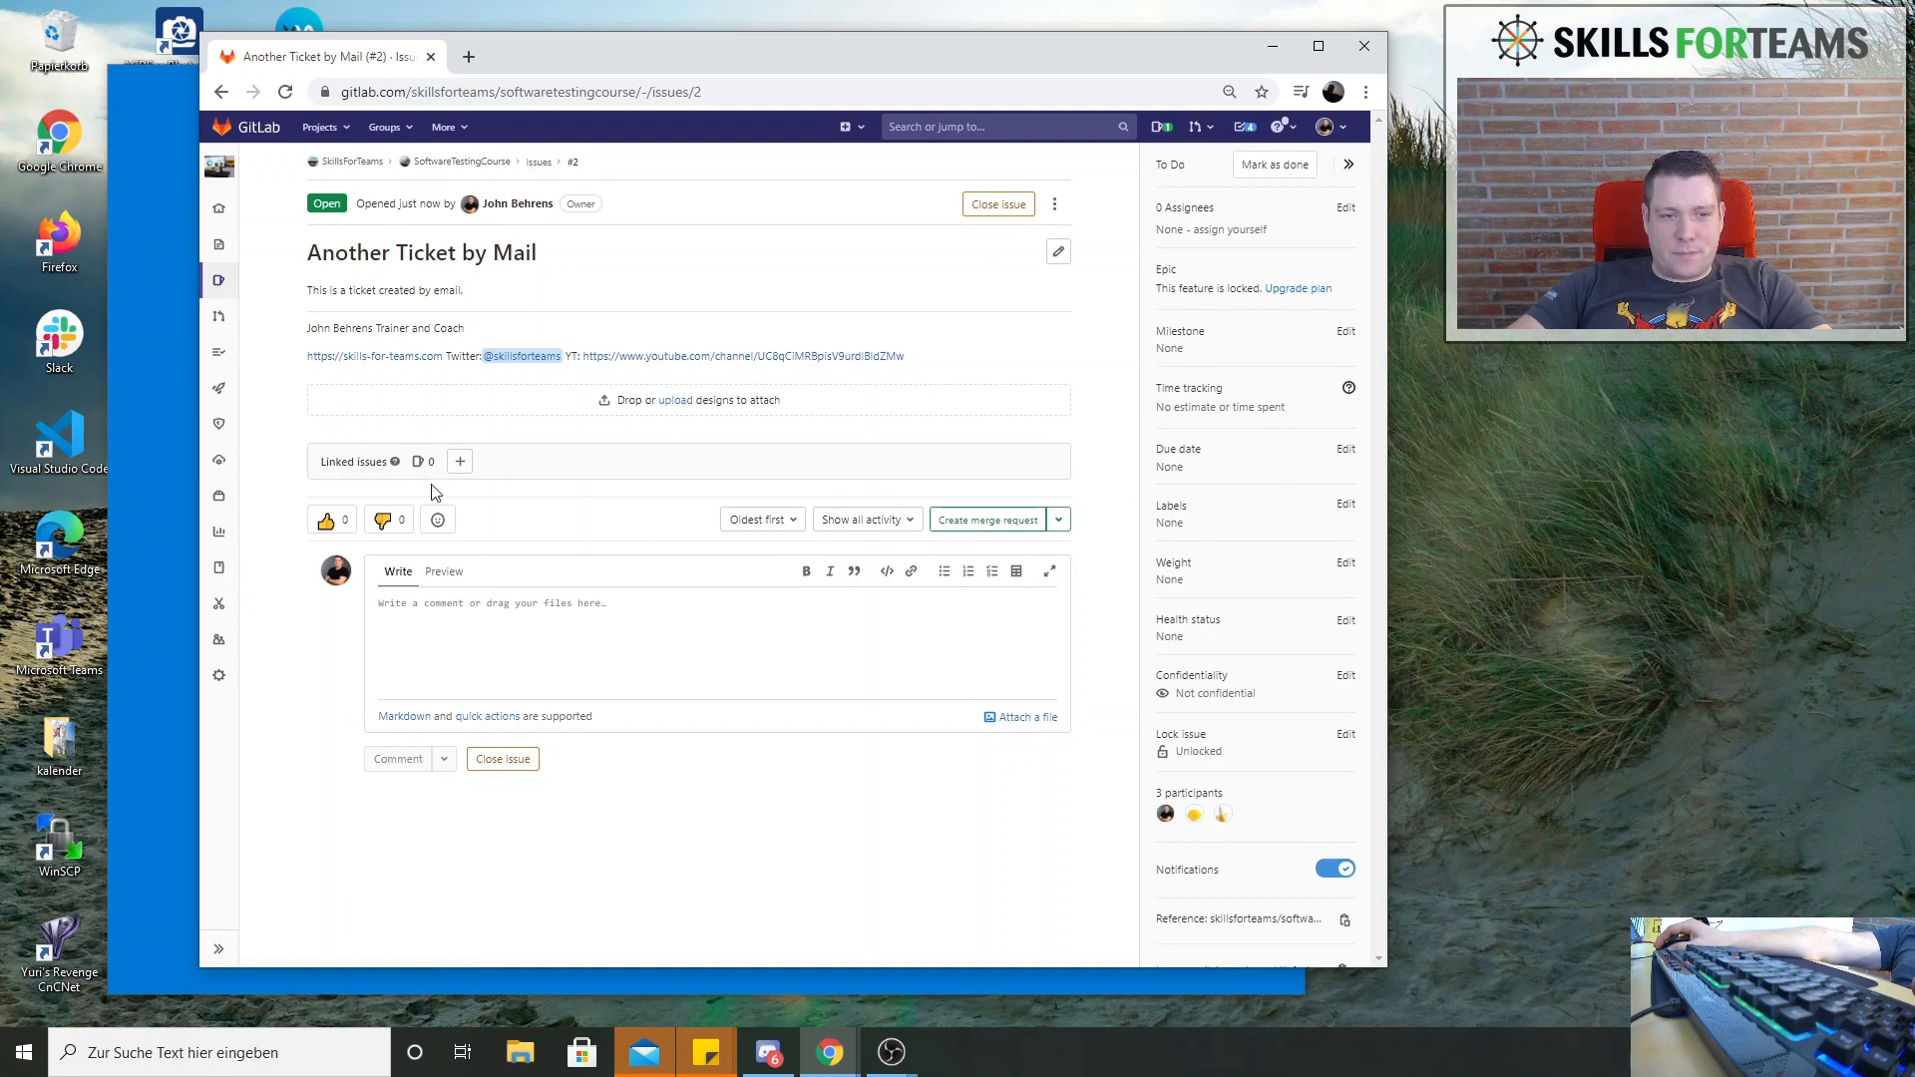
Open the form for linking issues and add a red question mark emoji reaction to the issue
{"action": "left_click", "coordinate": [458, 463]}
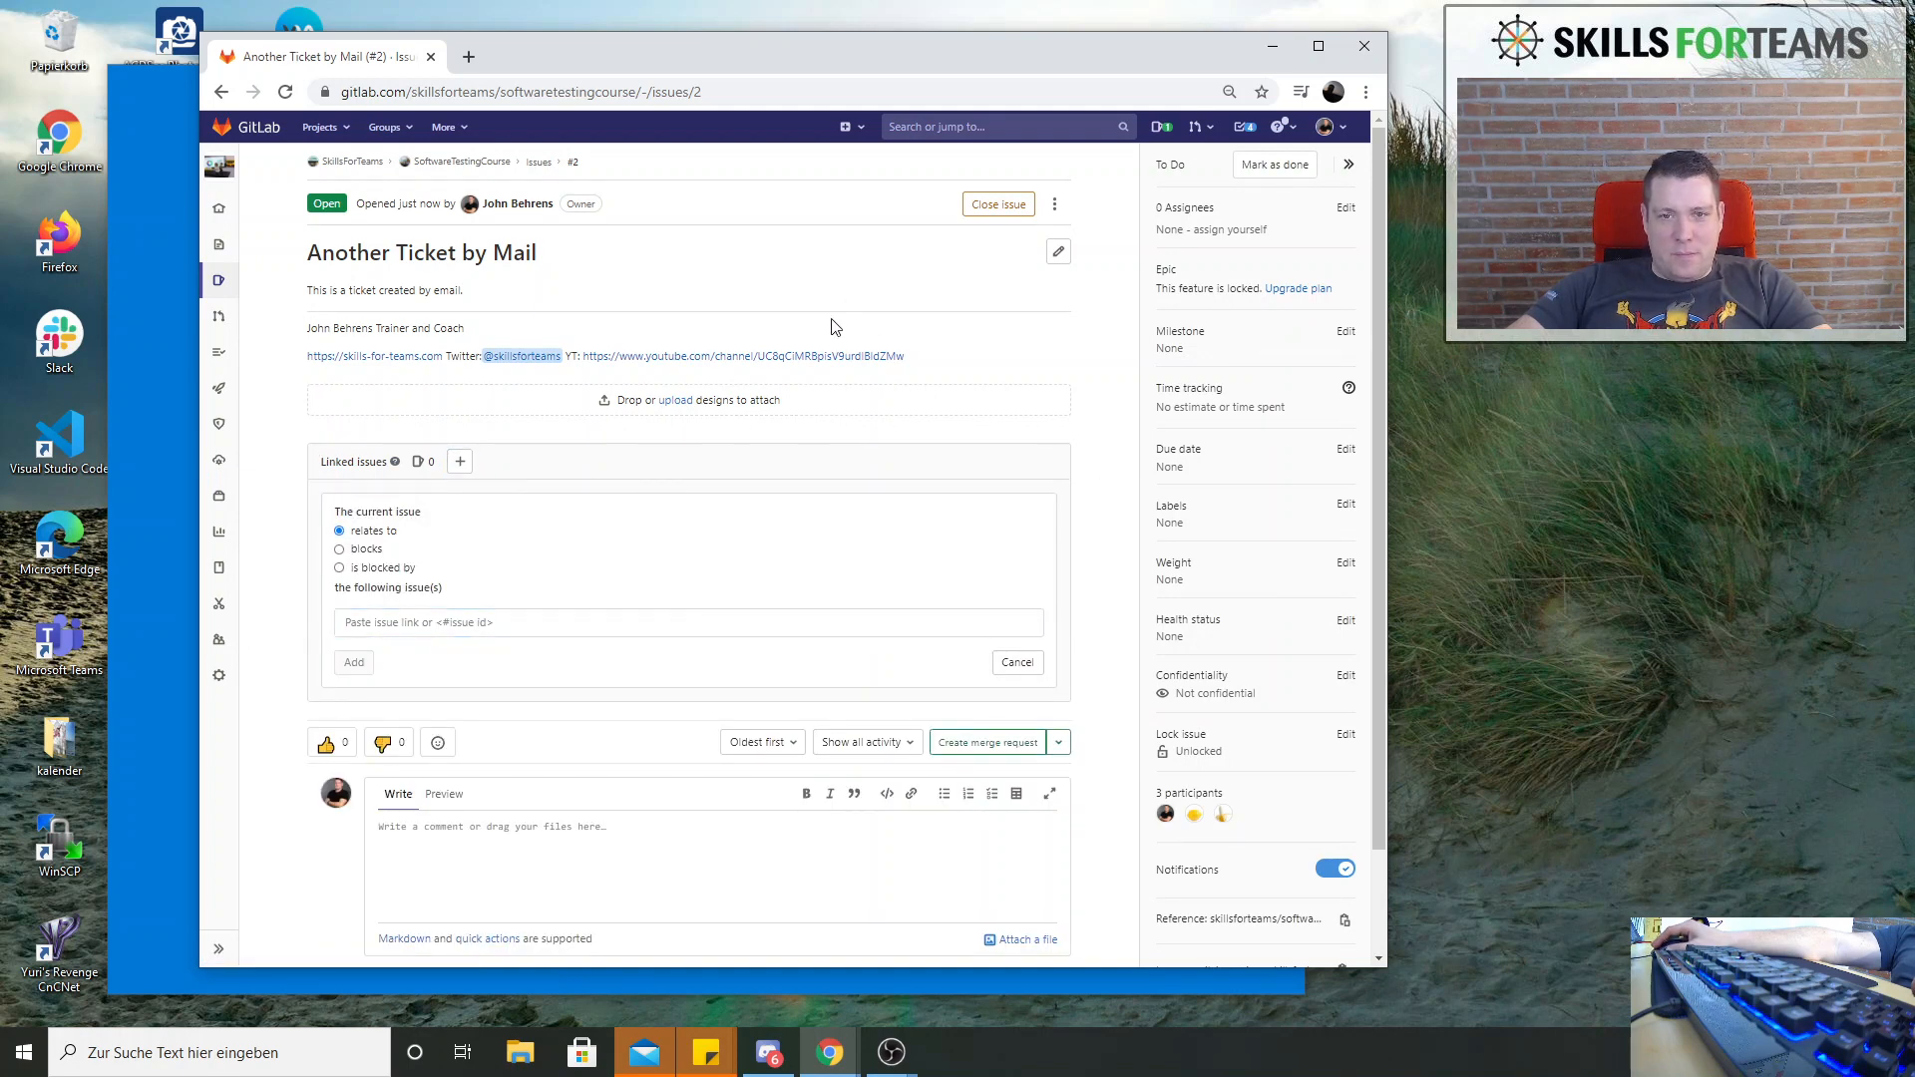
{"action": "left_click", "coordinate": [440, 743]}
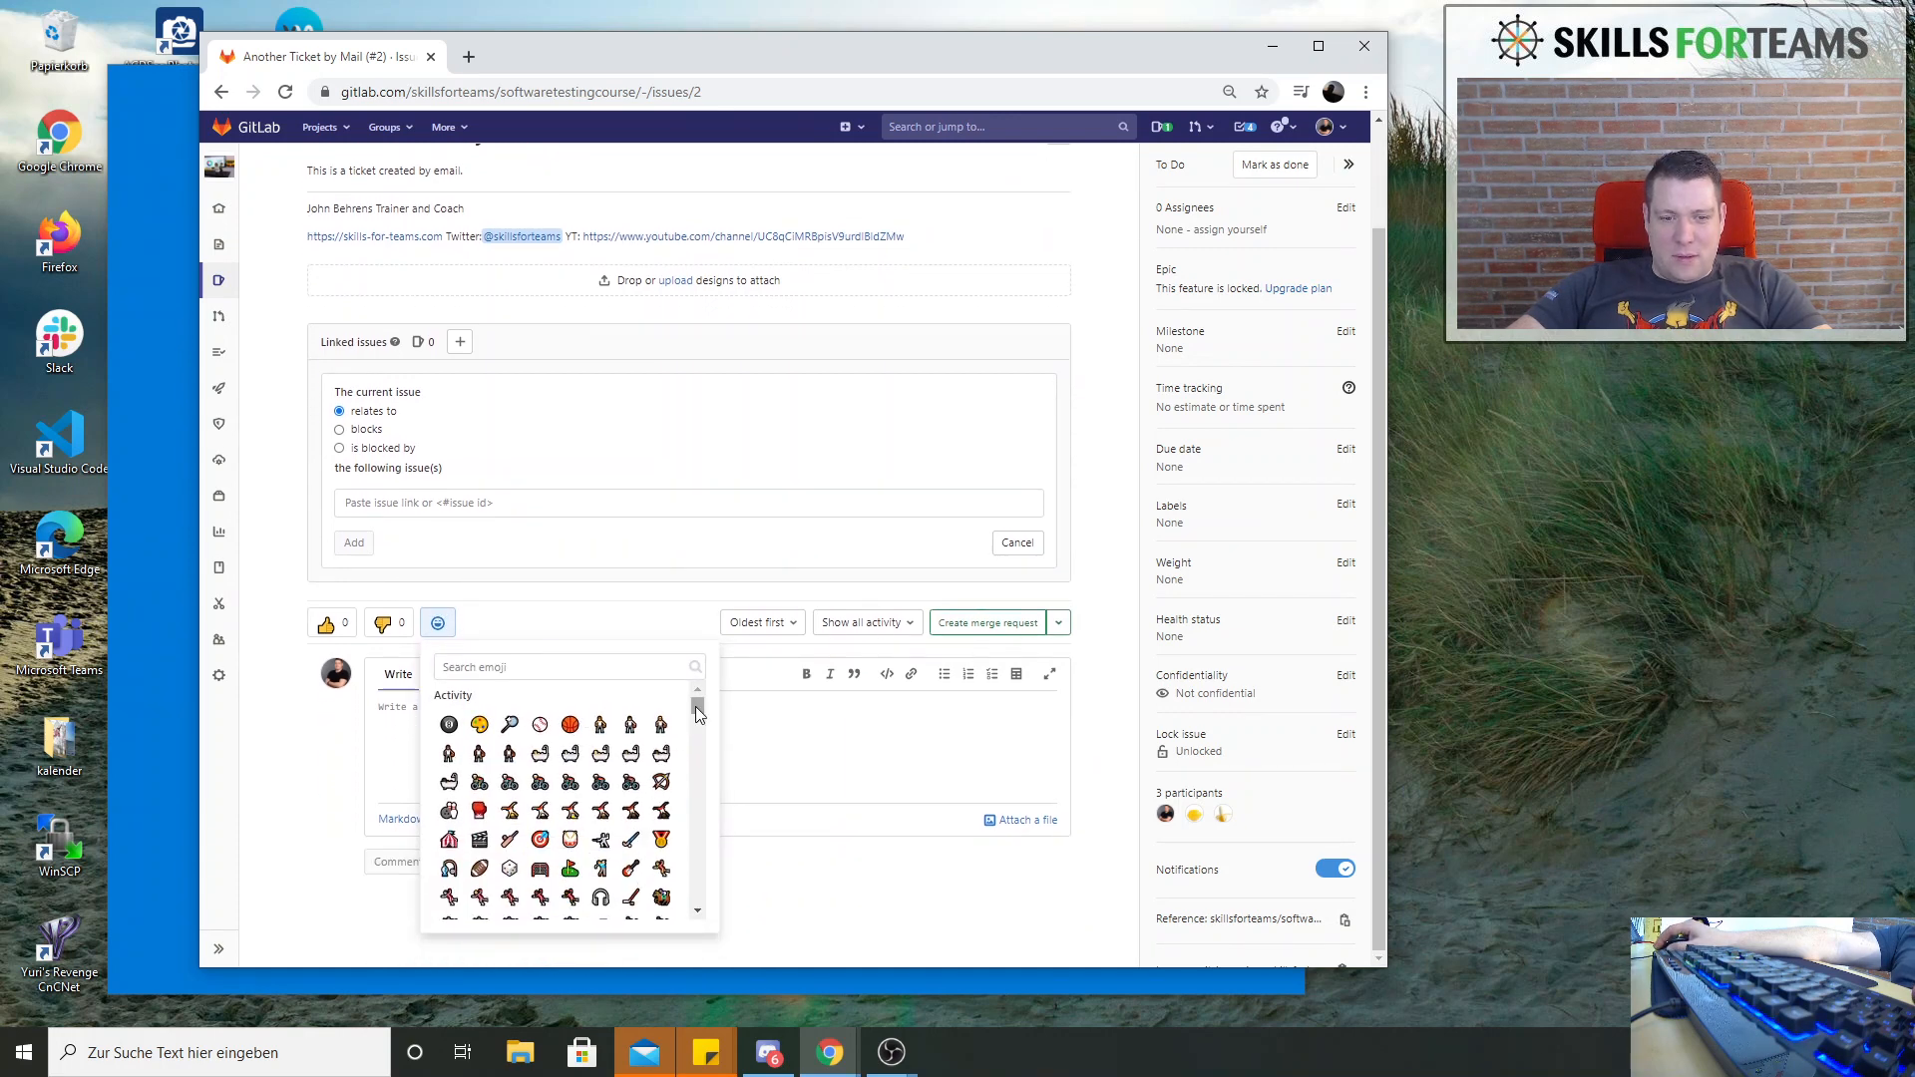
{"action": "left_click_drag", "start_coordinate": [697, 705], "coordinate": [697, 857]}
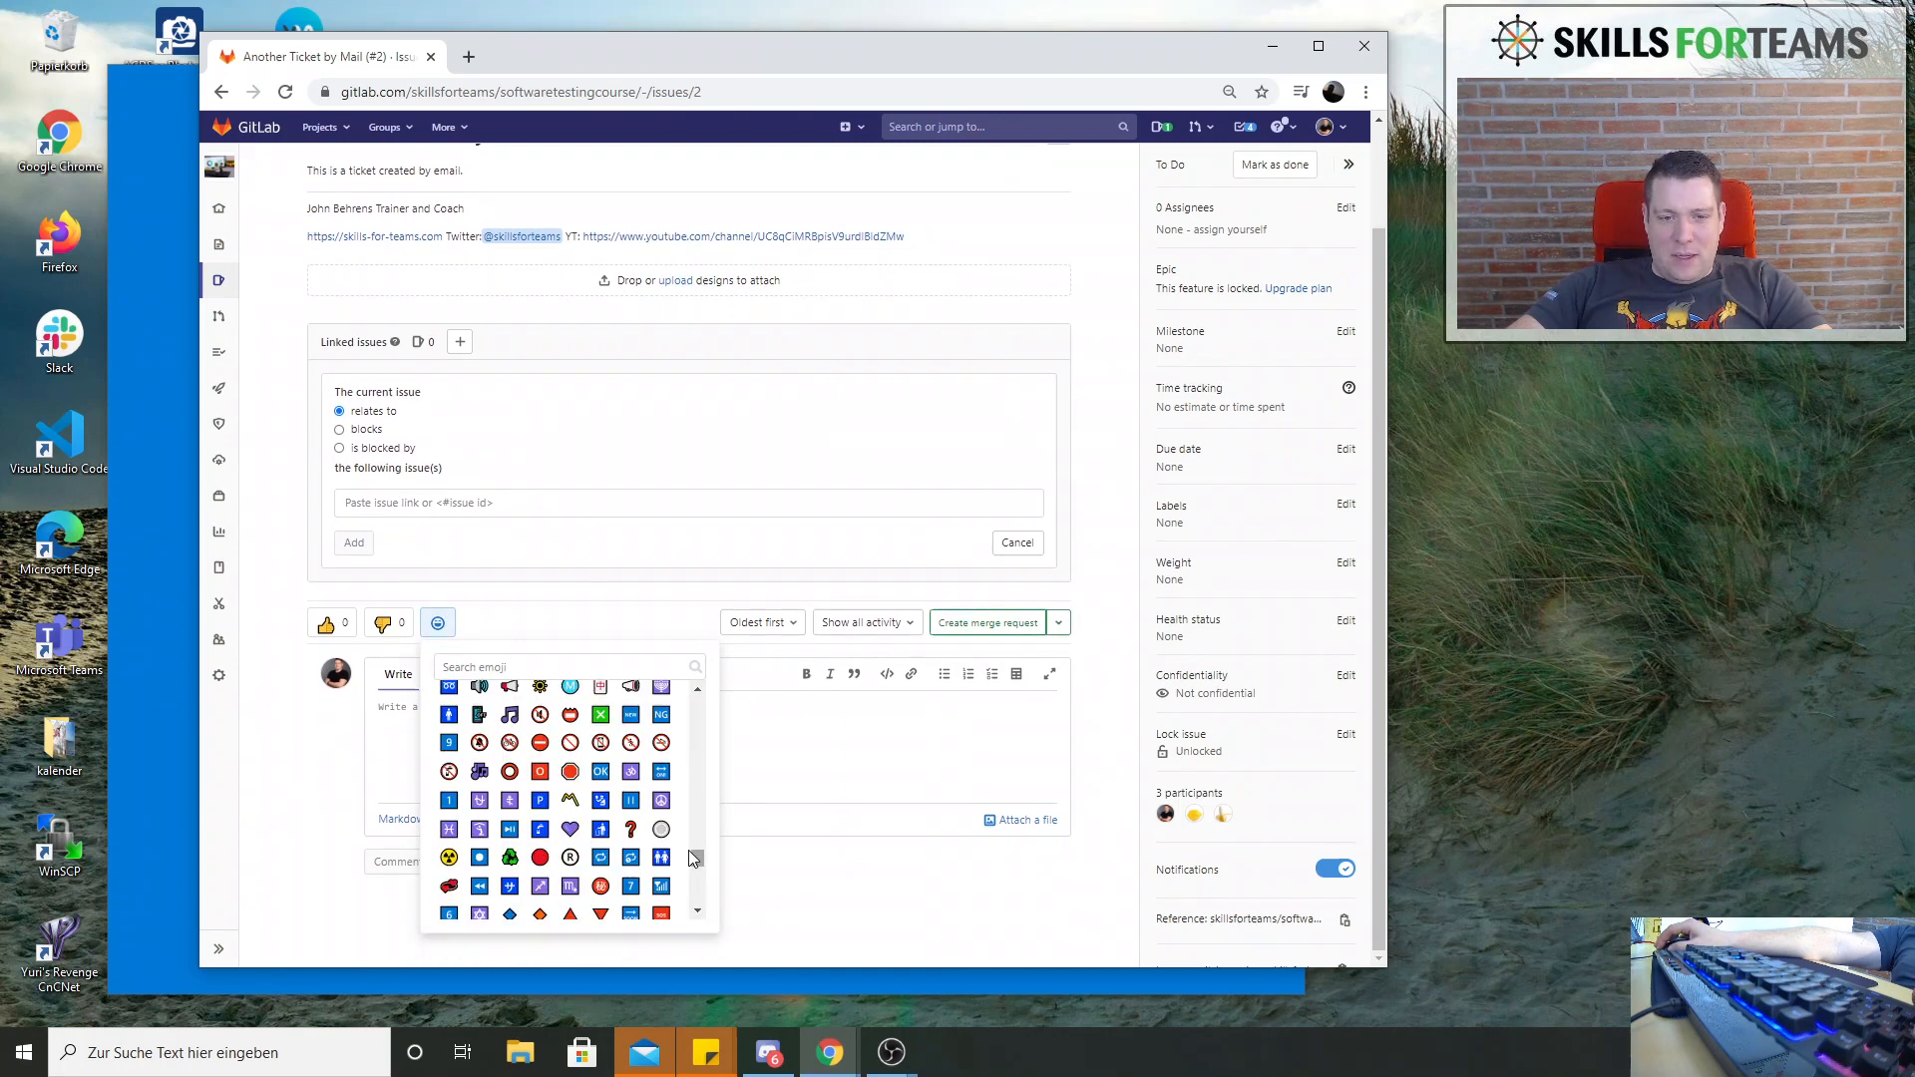
{"action": "left_click", "coordinate": [630, 829]}
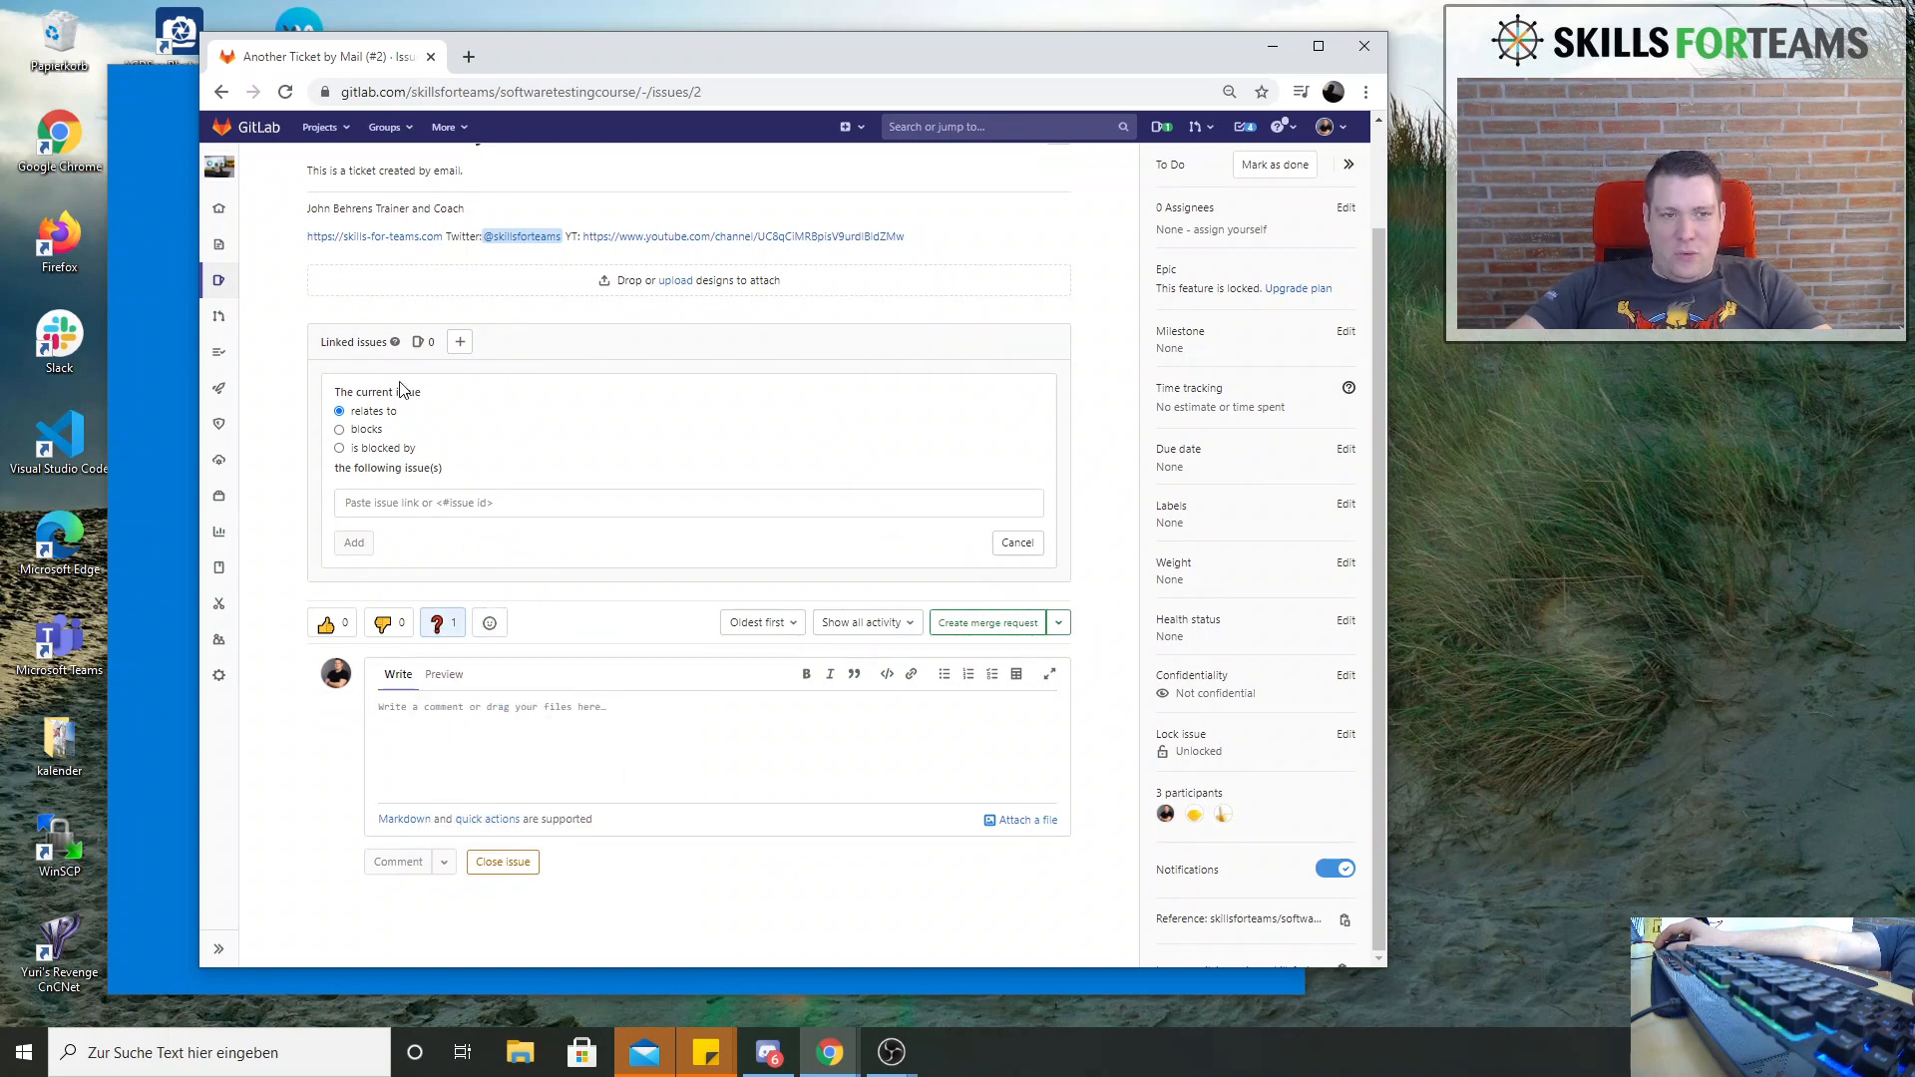
Start another new issue from the project's issue list with the title "Was ist Software Testing ?"
{"action": "mouse_move", "coordinate": [221, 284]}
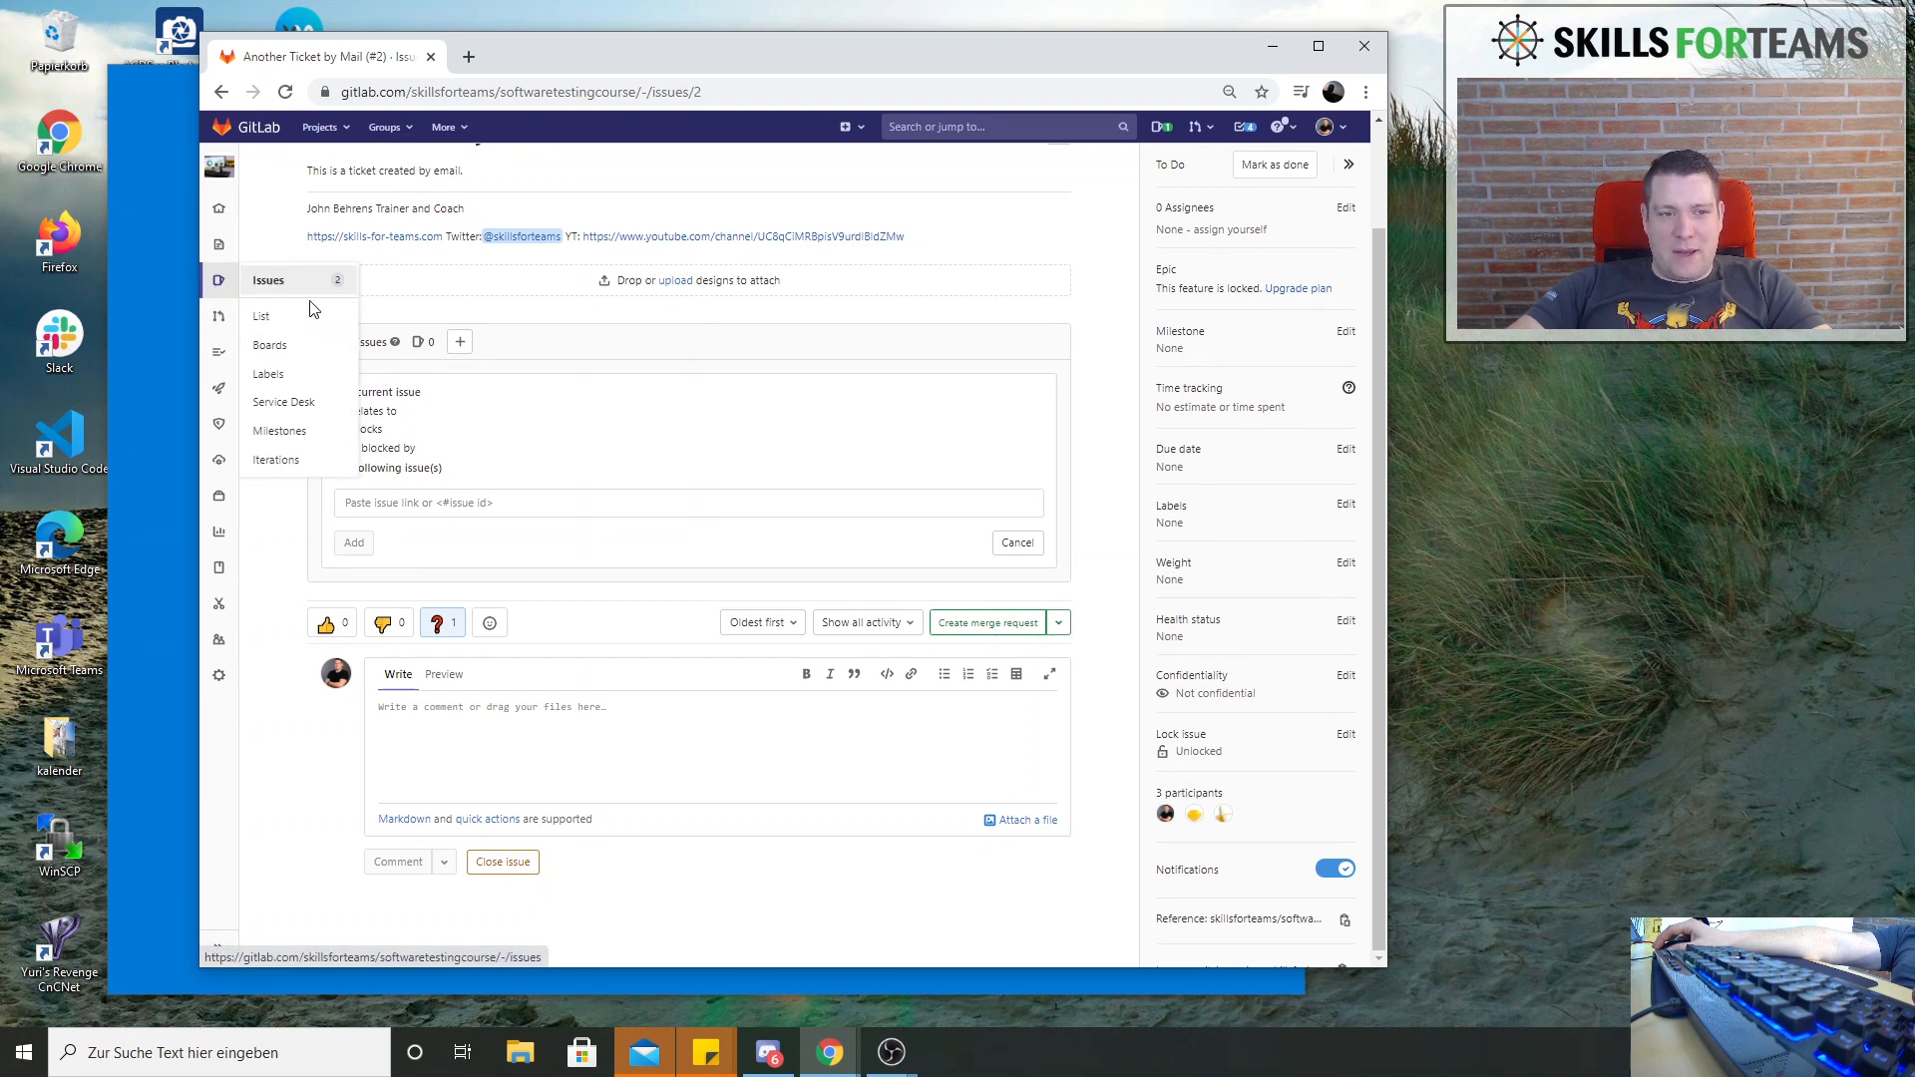
{"action": "left_click", "coordinate": [258, 286]}
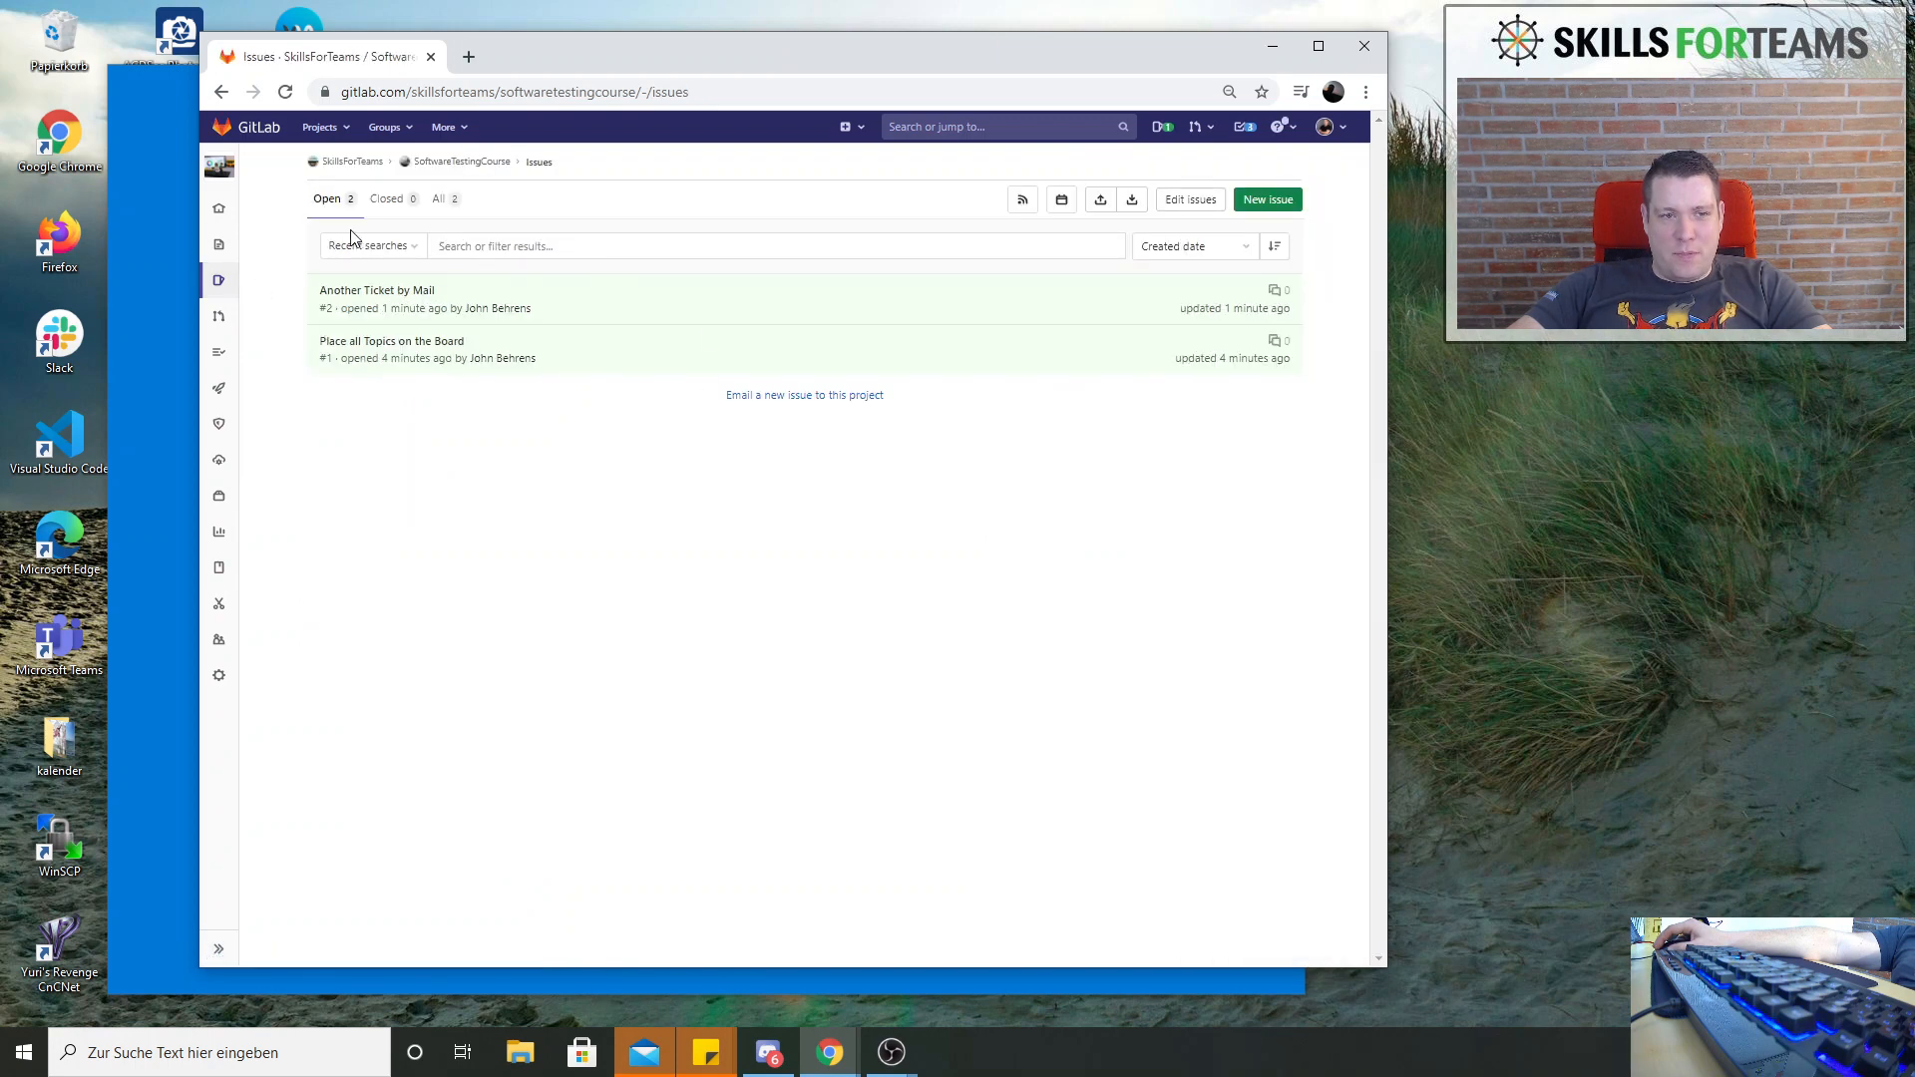
{"action": "left_click", "coordinate": [1251, 205]}
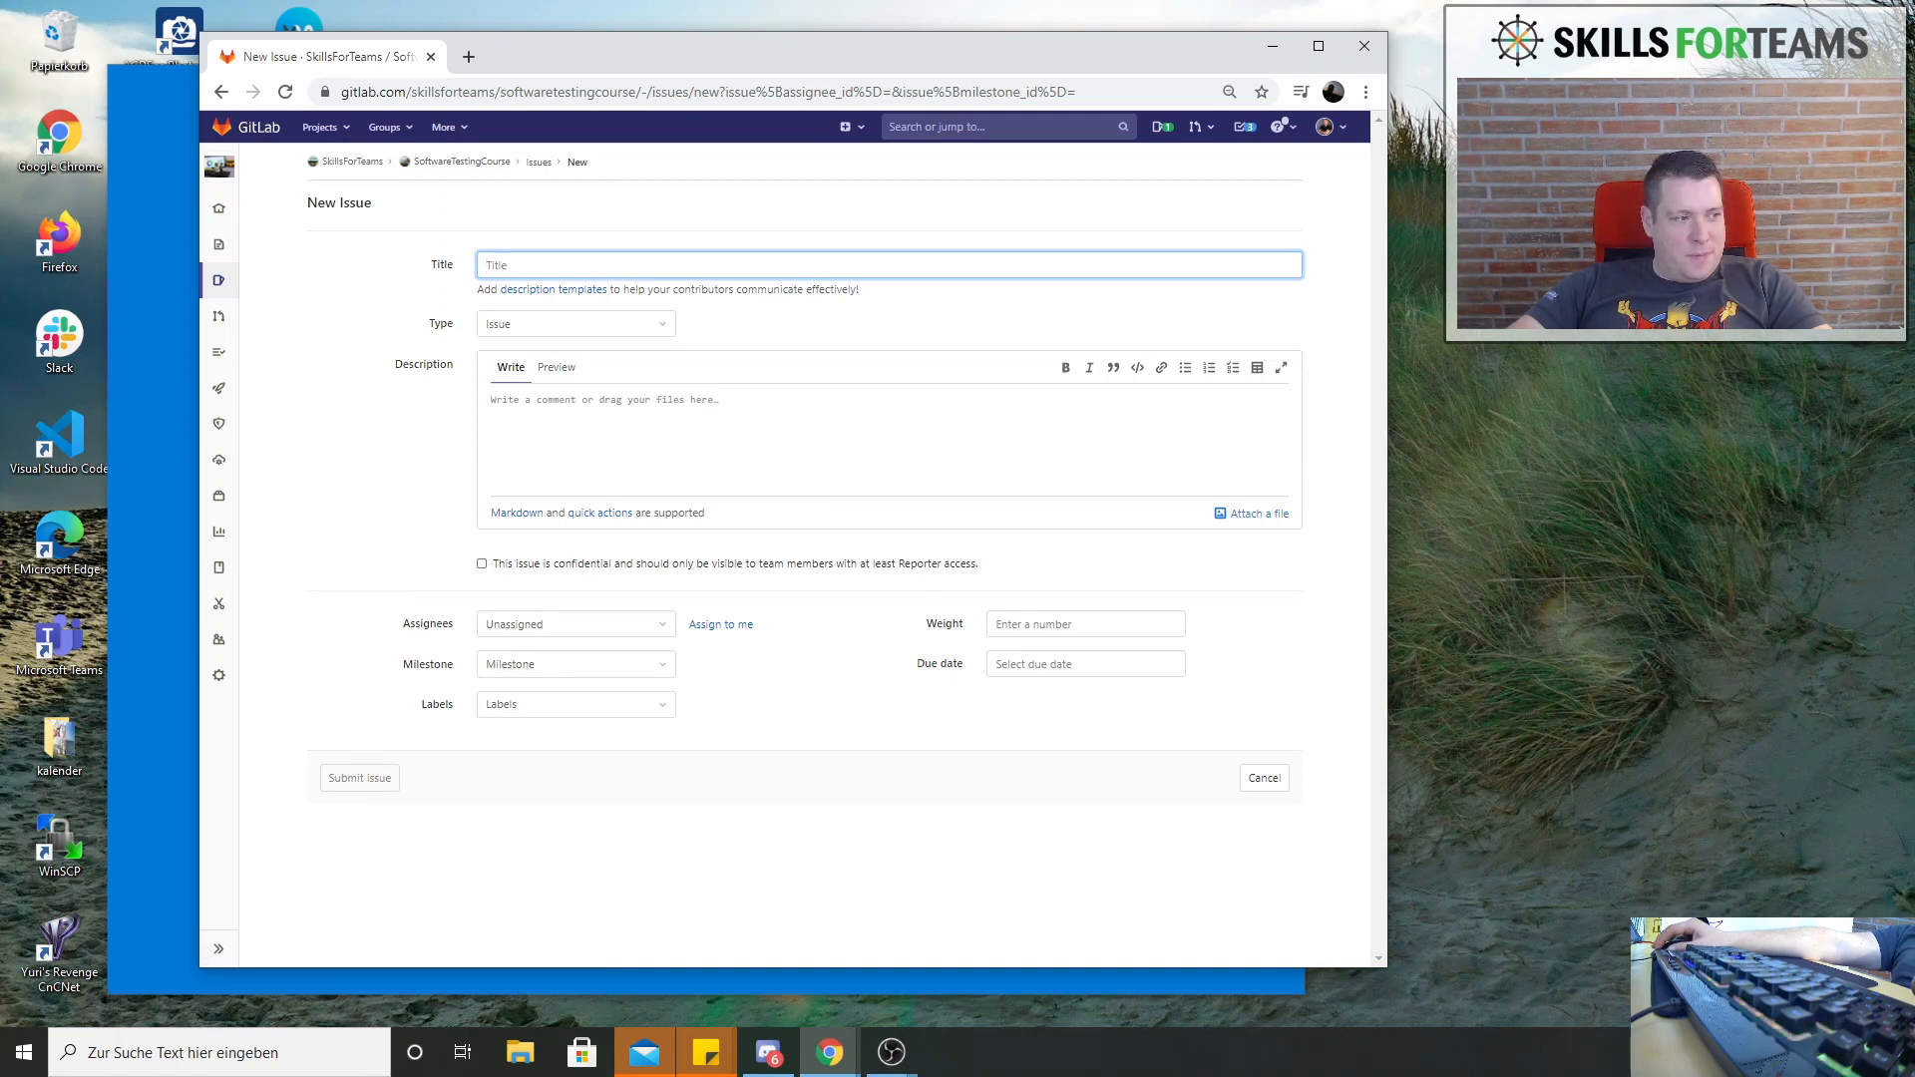
{"action": "left_click", "coordinate": [519, 255]}
{"action": "type", "text": "W"}
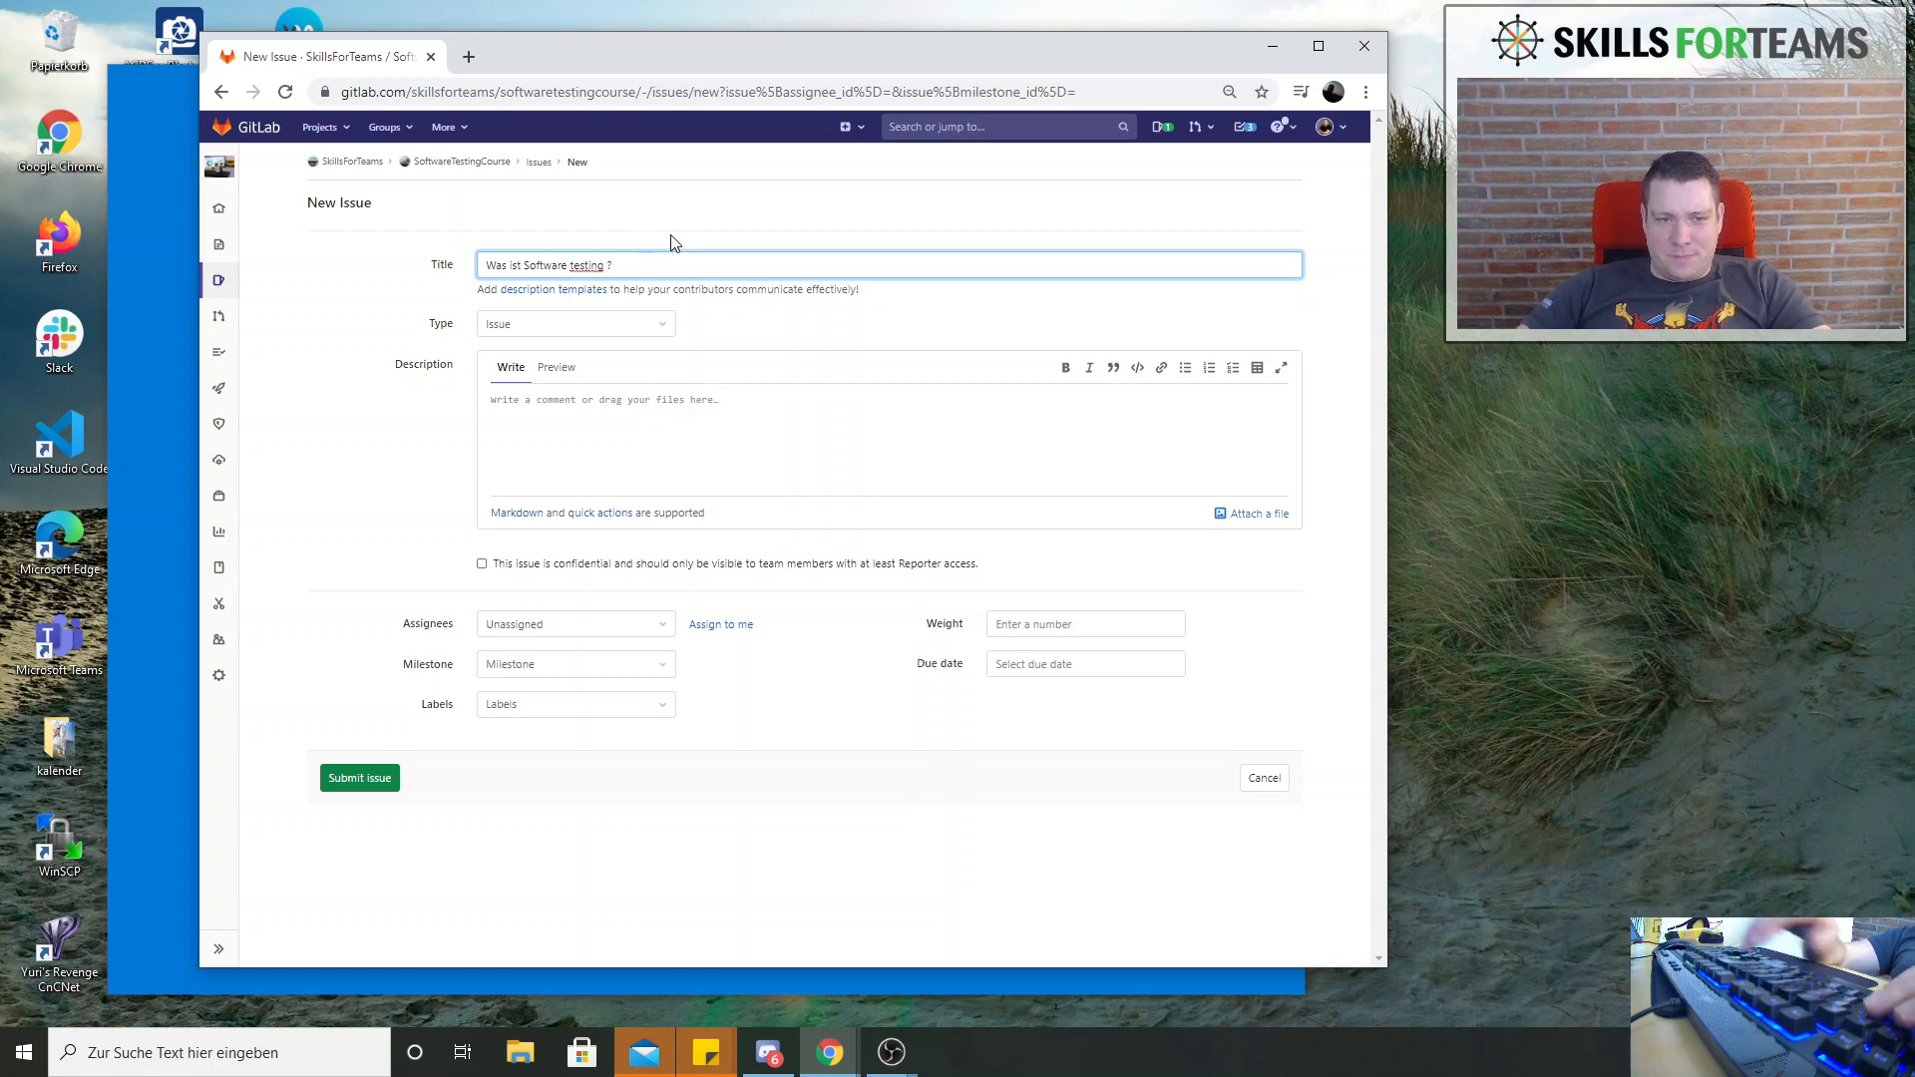
{"action": "key", "text": "BackSpace"}
{"action": "type", "text": "T"}
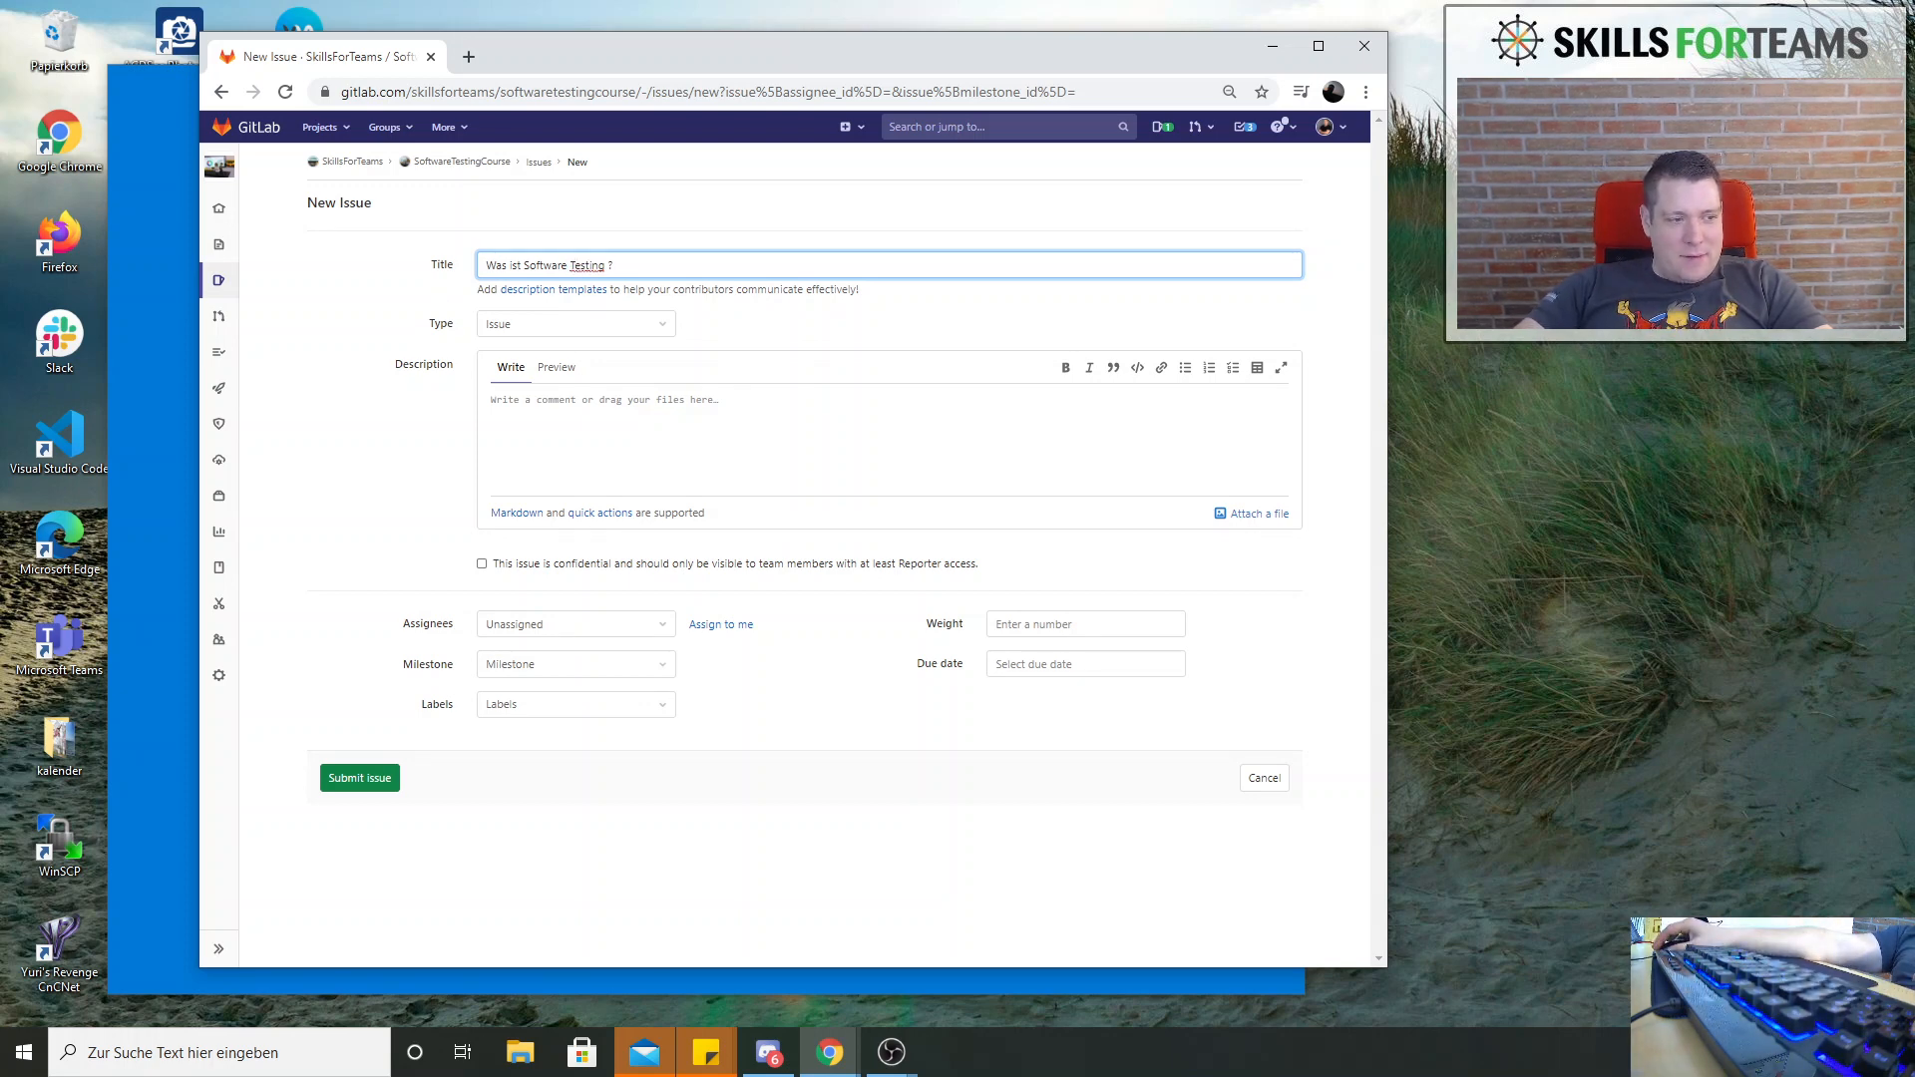
{"action": "key", "text": "alt+Tab"}
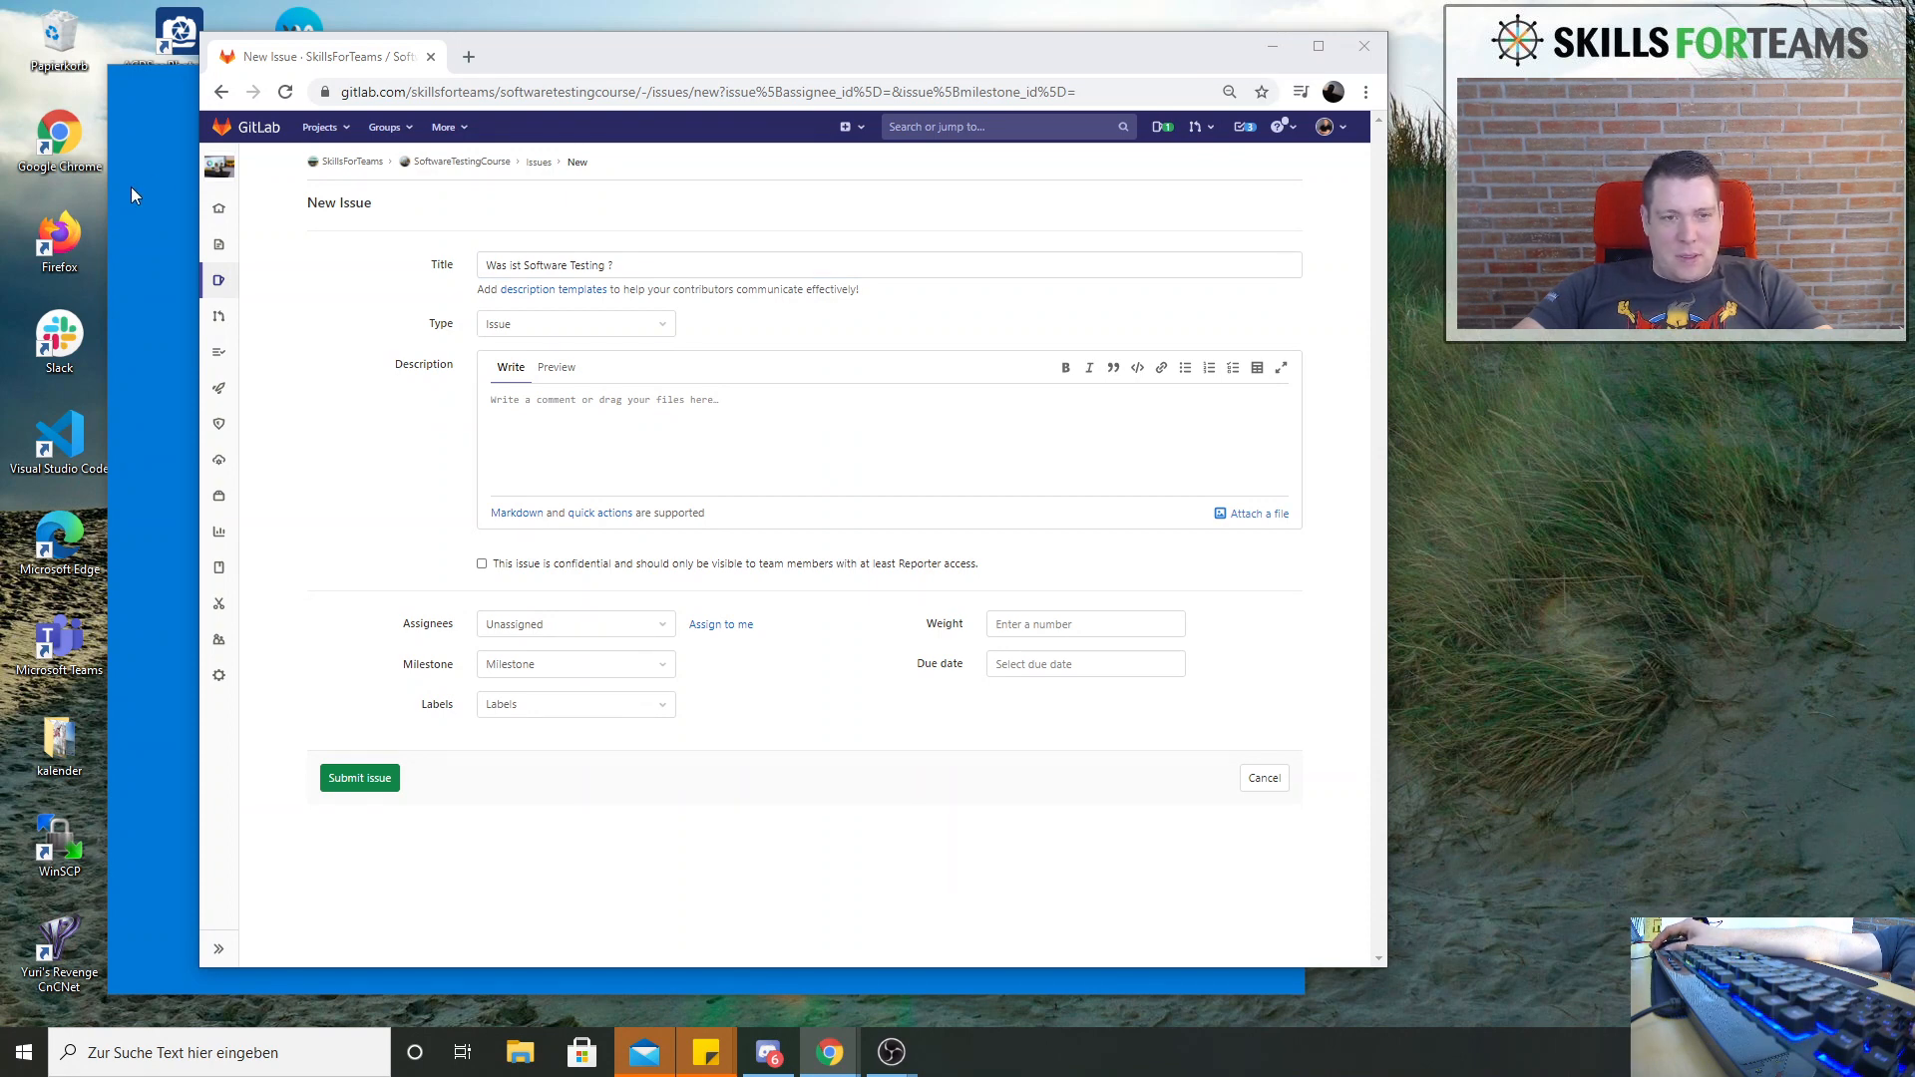
Change the new issue's title to "Was ist Software Testen ?" and submit it without a label
{"action": "double_click", "coordinate": [574, 264]}
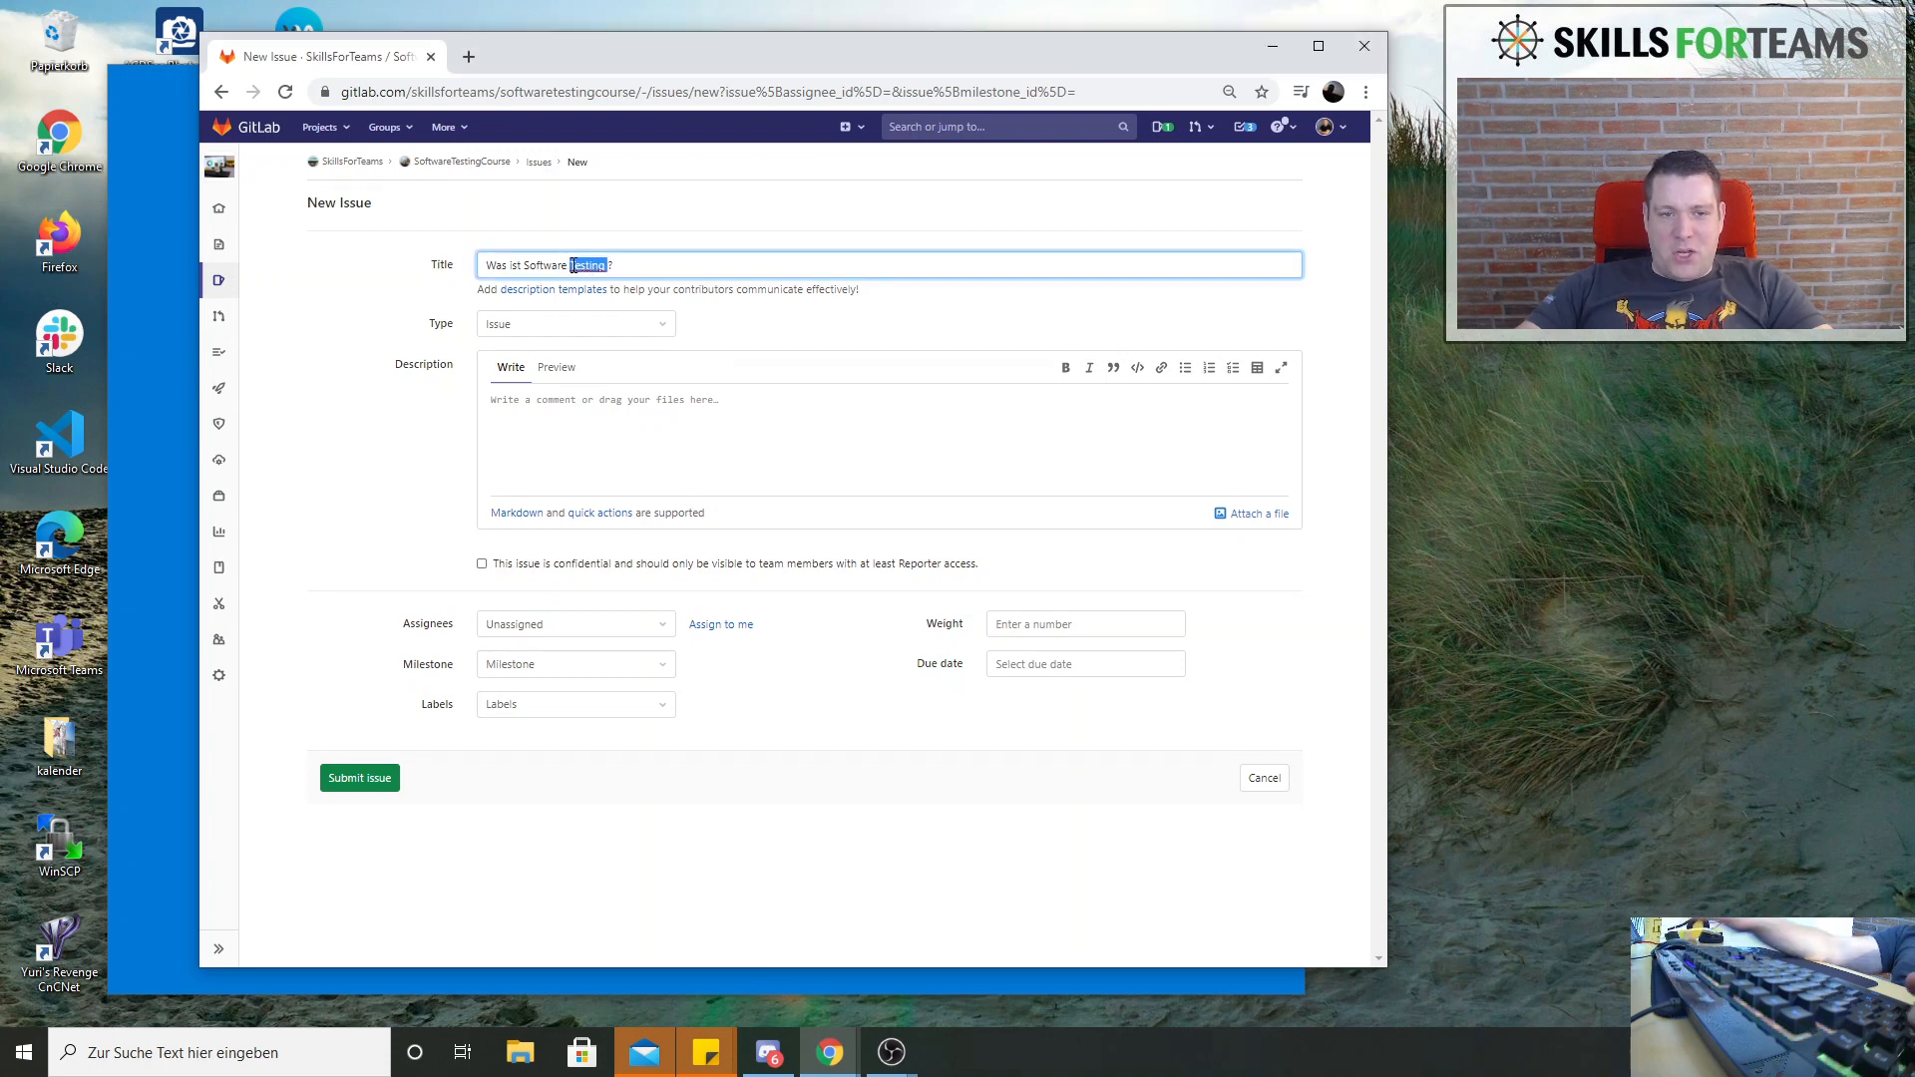
{"action": "type", "text": "Testen"}
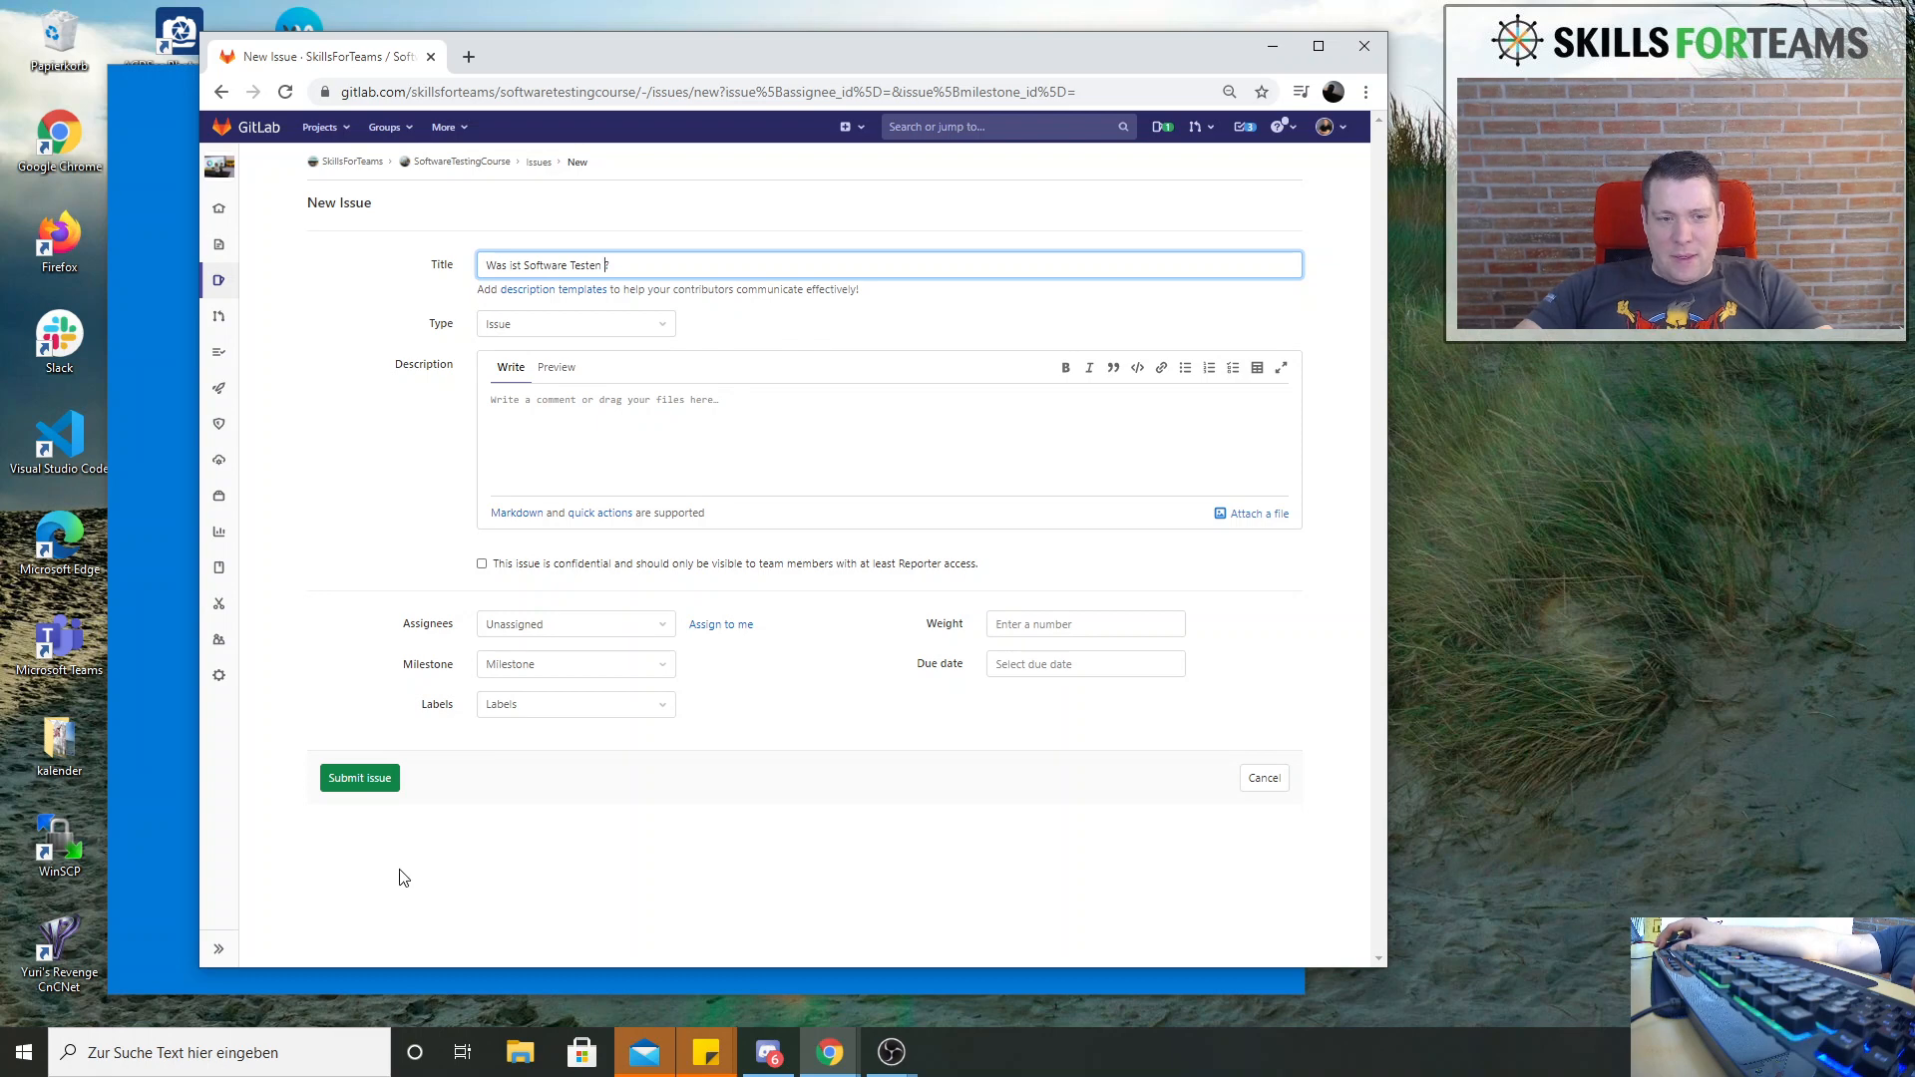
{"action": "left_click", "coordinate": [658, 709]}
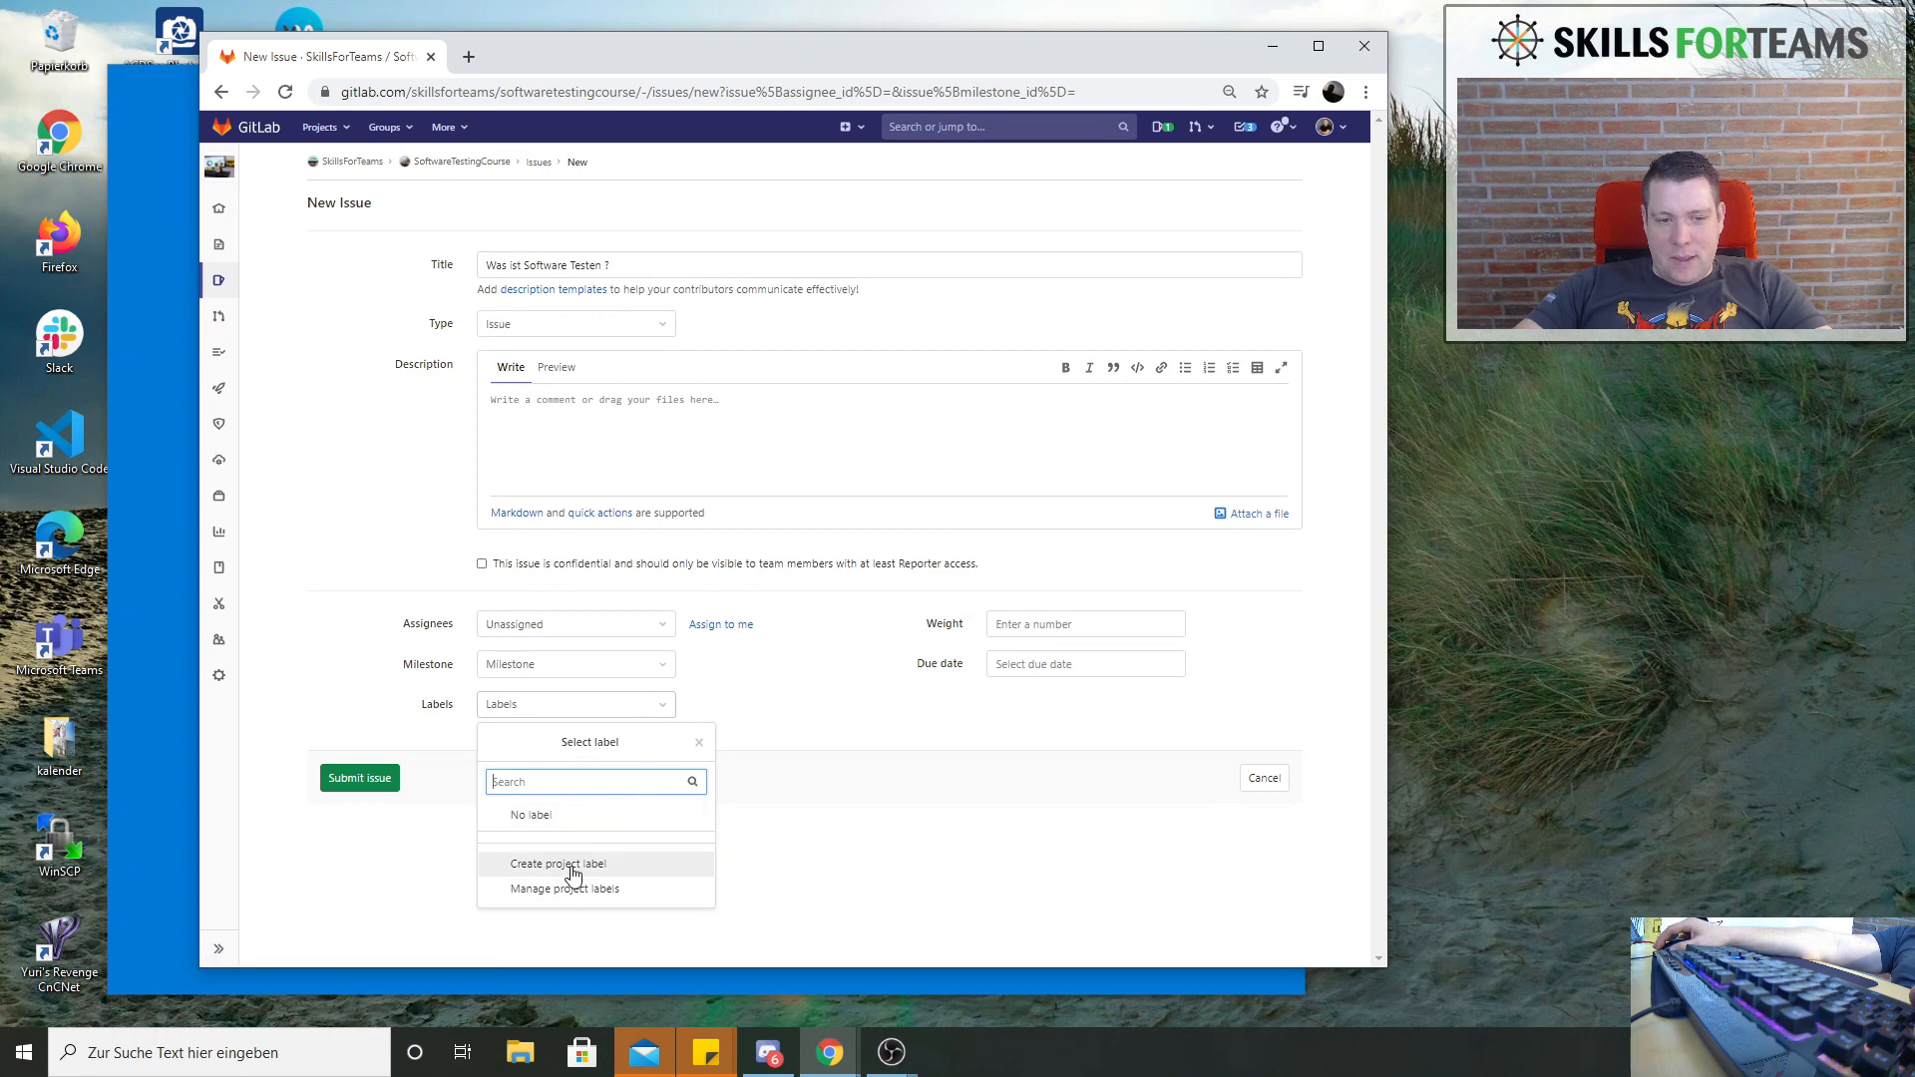
{"action": "left_click", "coordinate": [375, 784]}
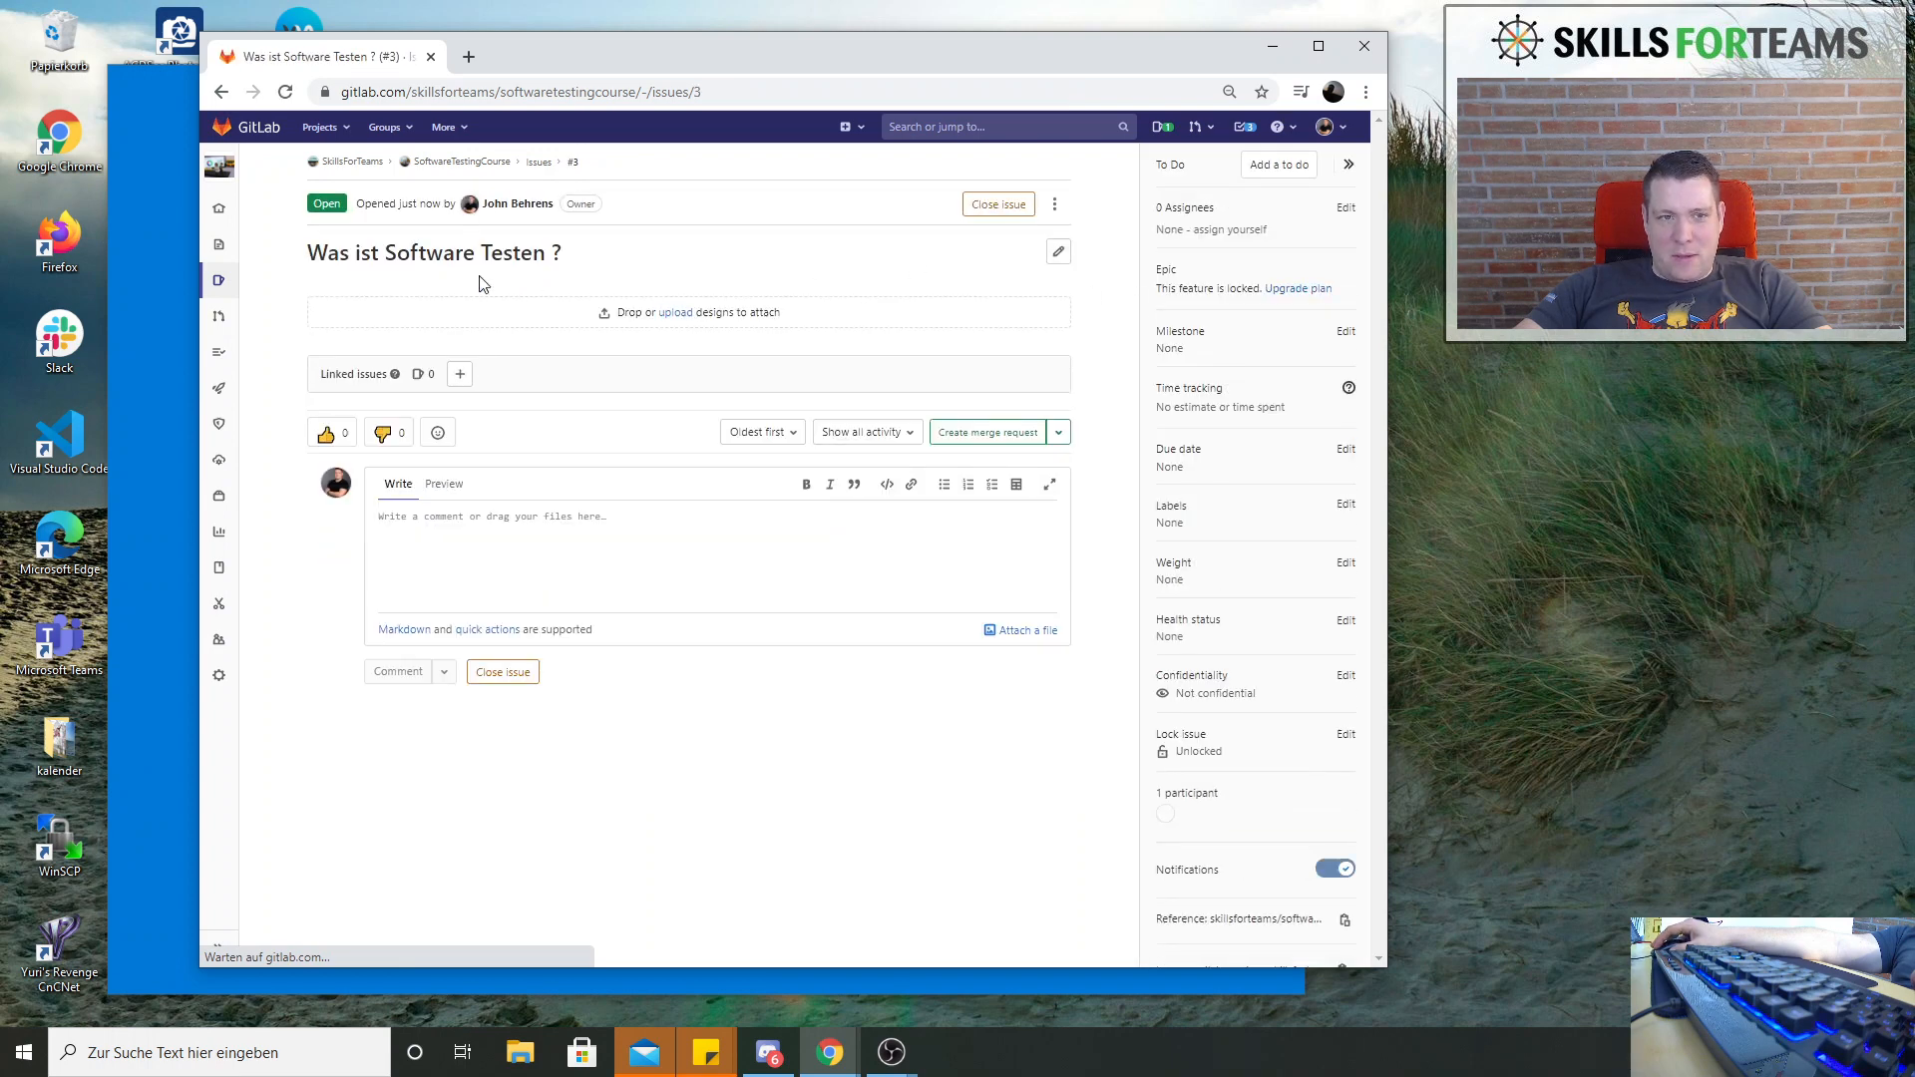
Create another project issue titled "7 Grundsätze des Software Testens" with an empty description
{"action": "left_click", "coordinate": [852, 133]}
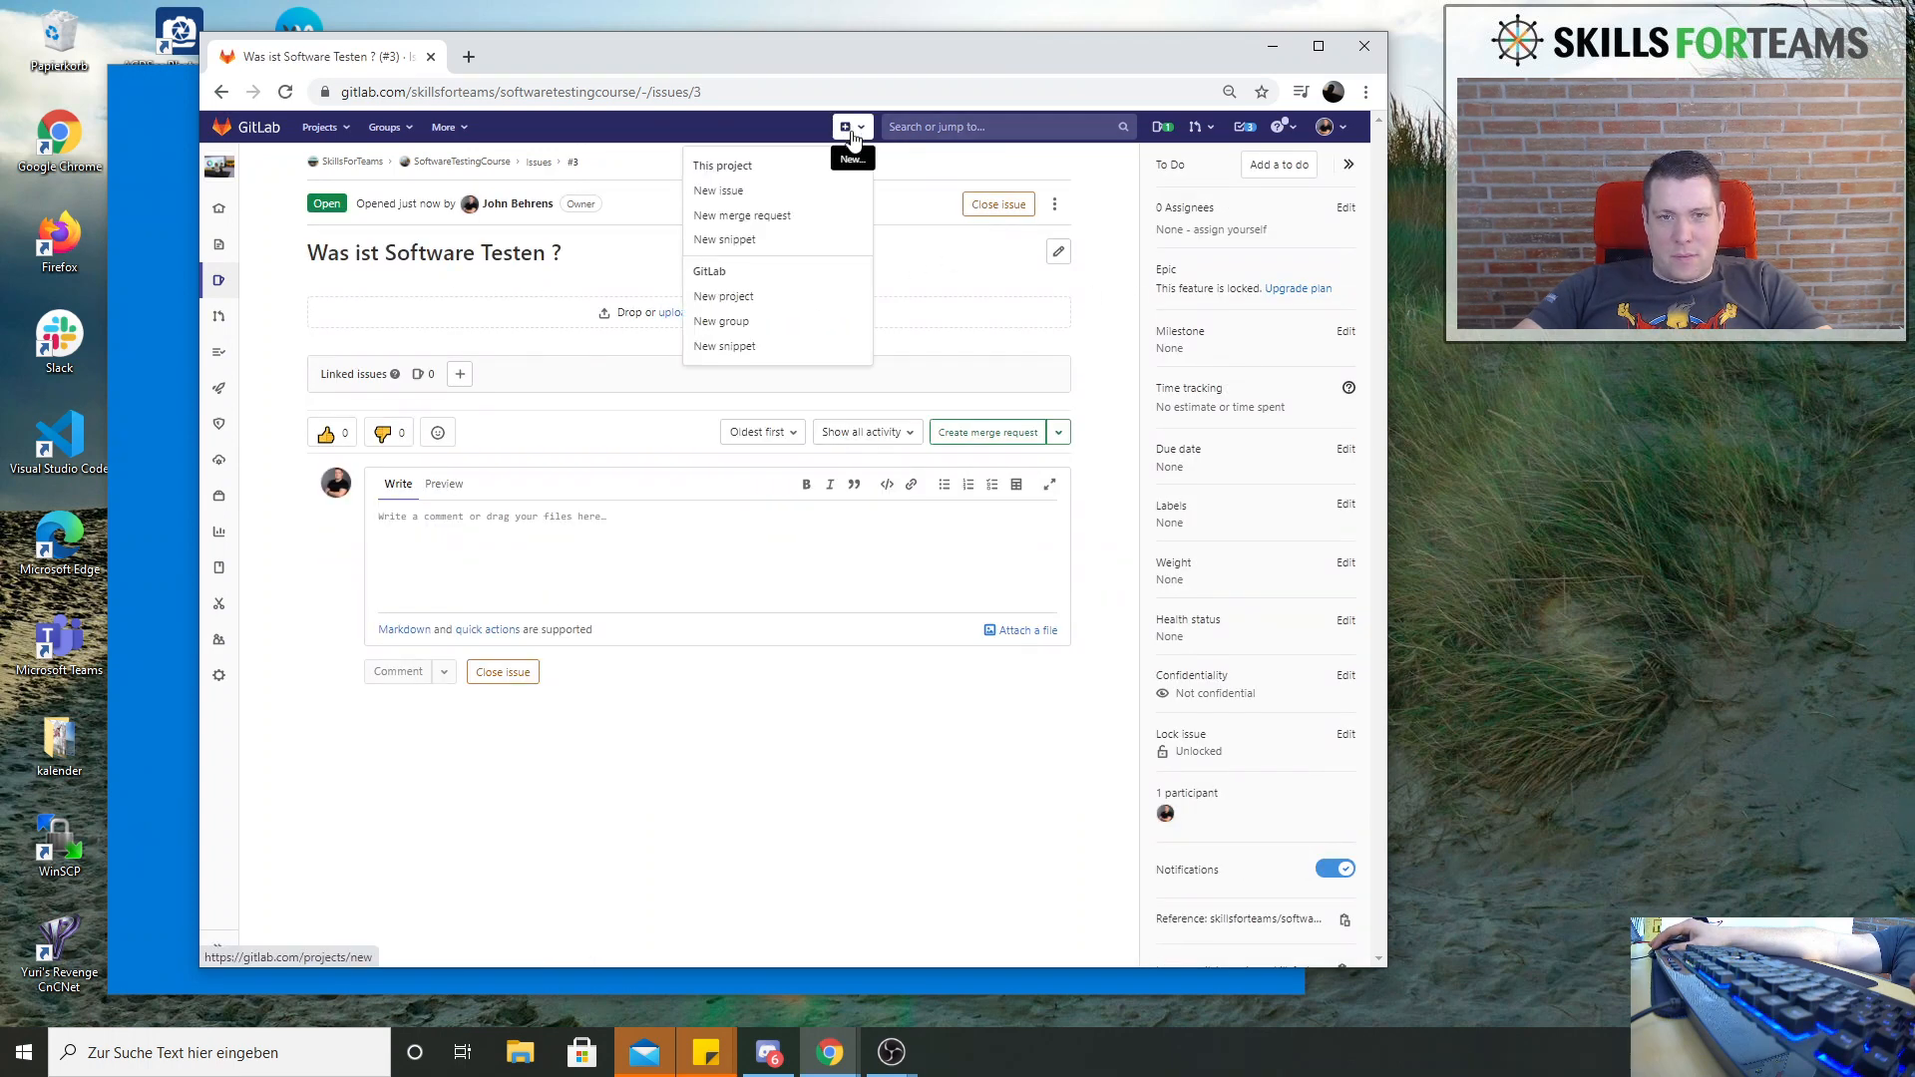
{"action": "left_click", "coordinate": [725, 193]}
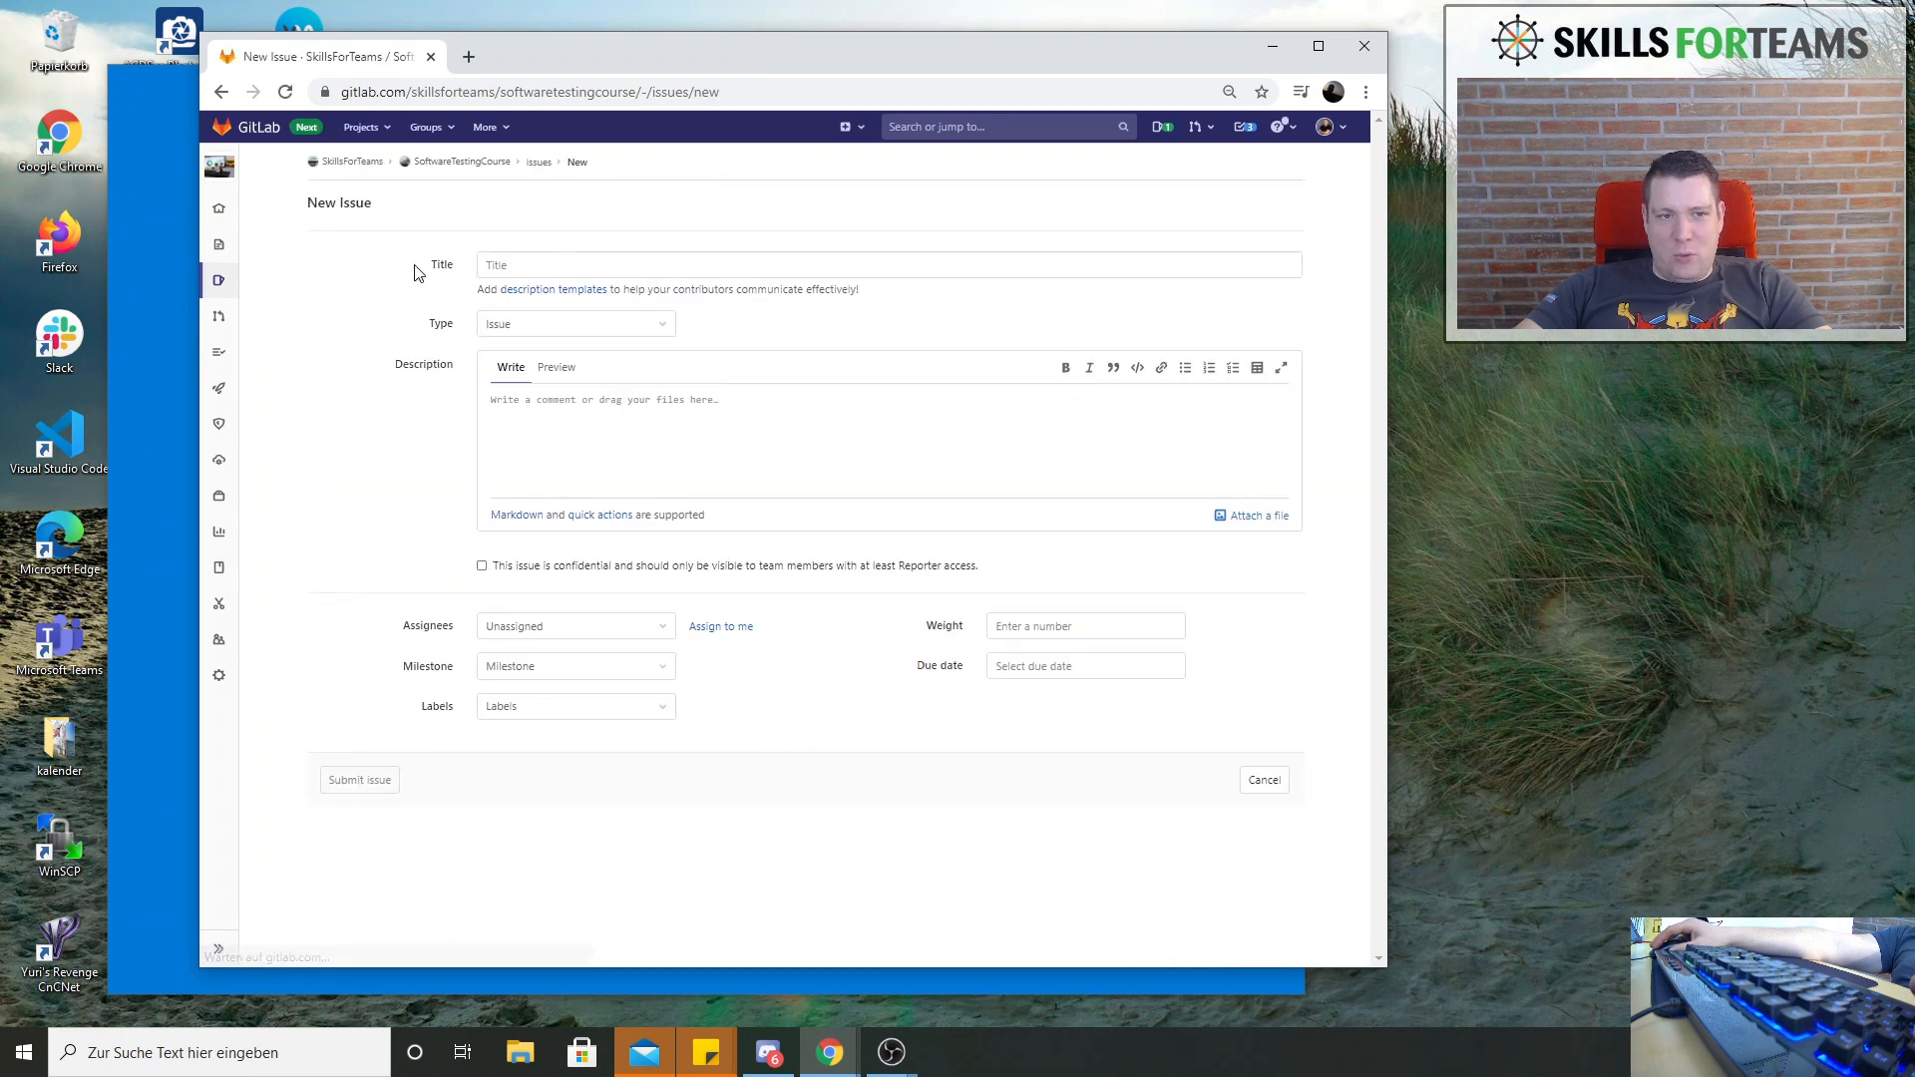
{"action": "left_click", "coordinate": [554, 257]}
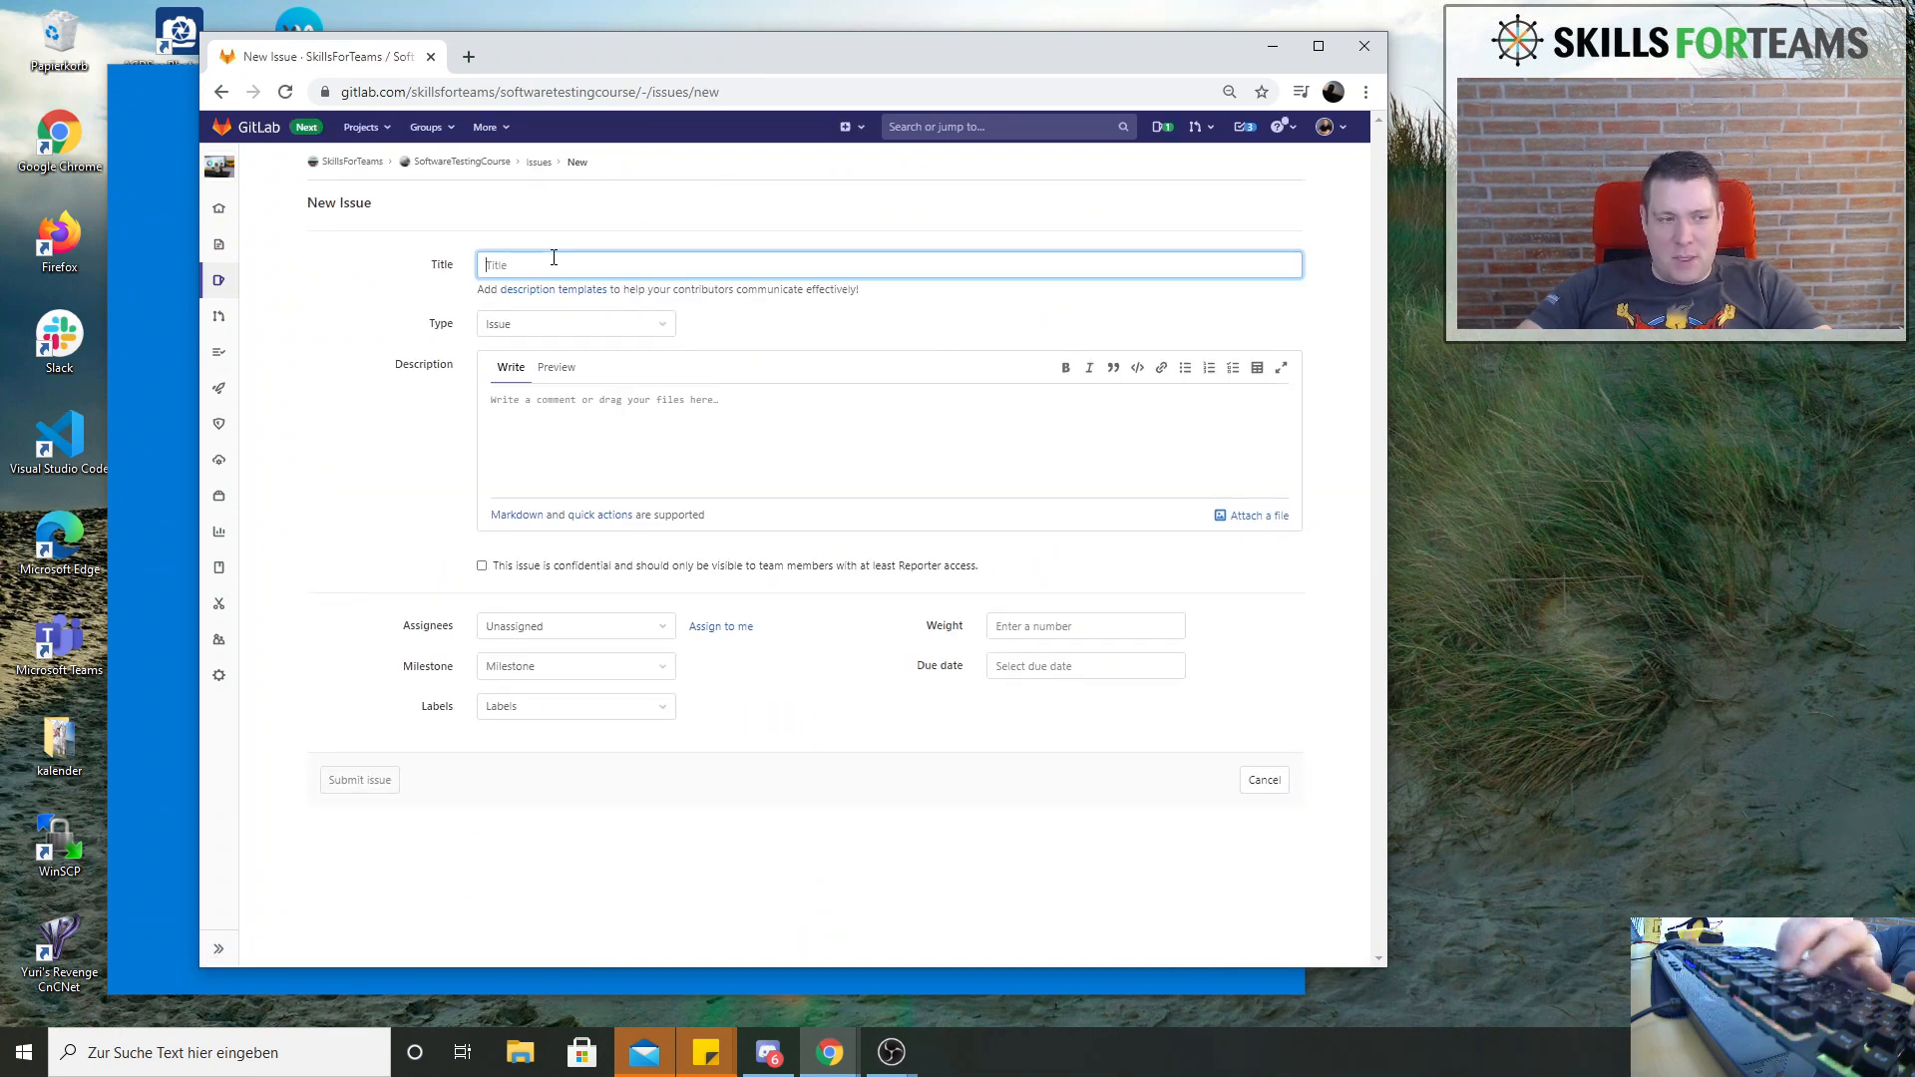
{"action": "type", "text": "Grundsätze des Software Testens"}
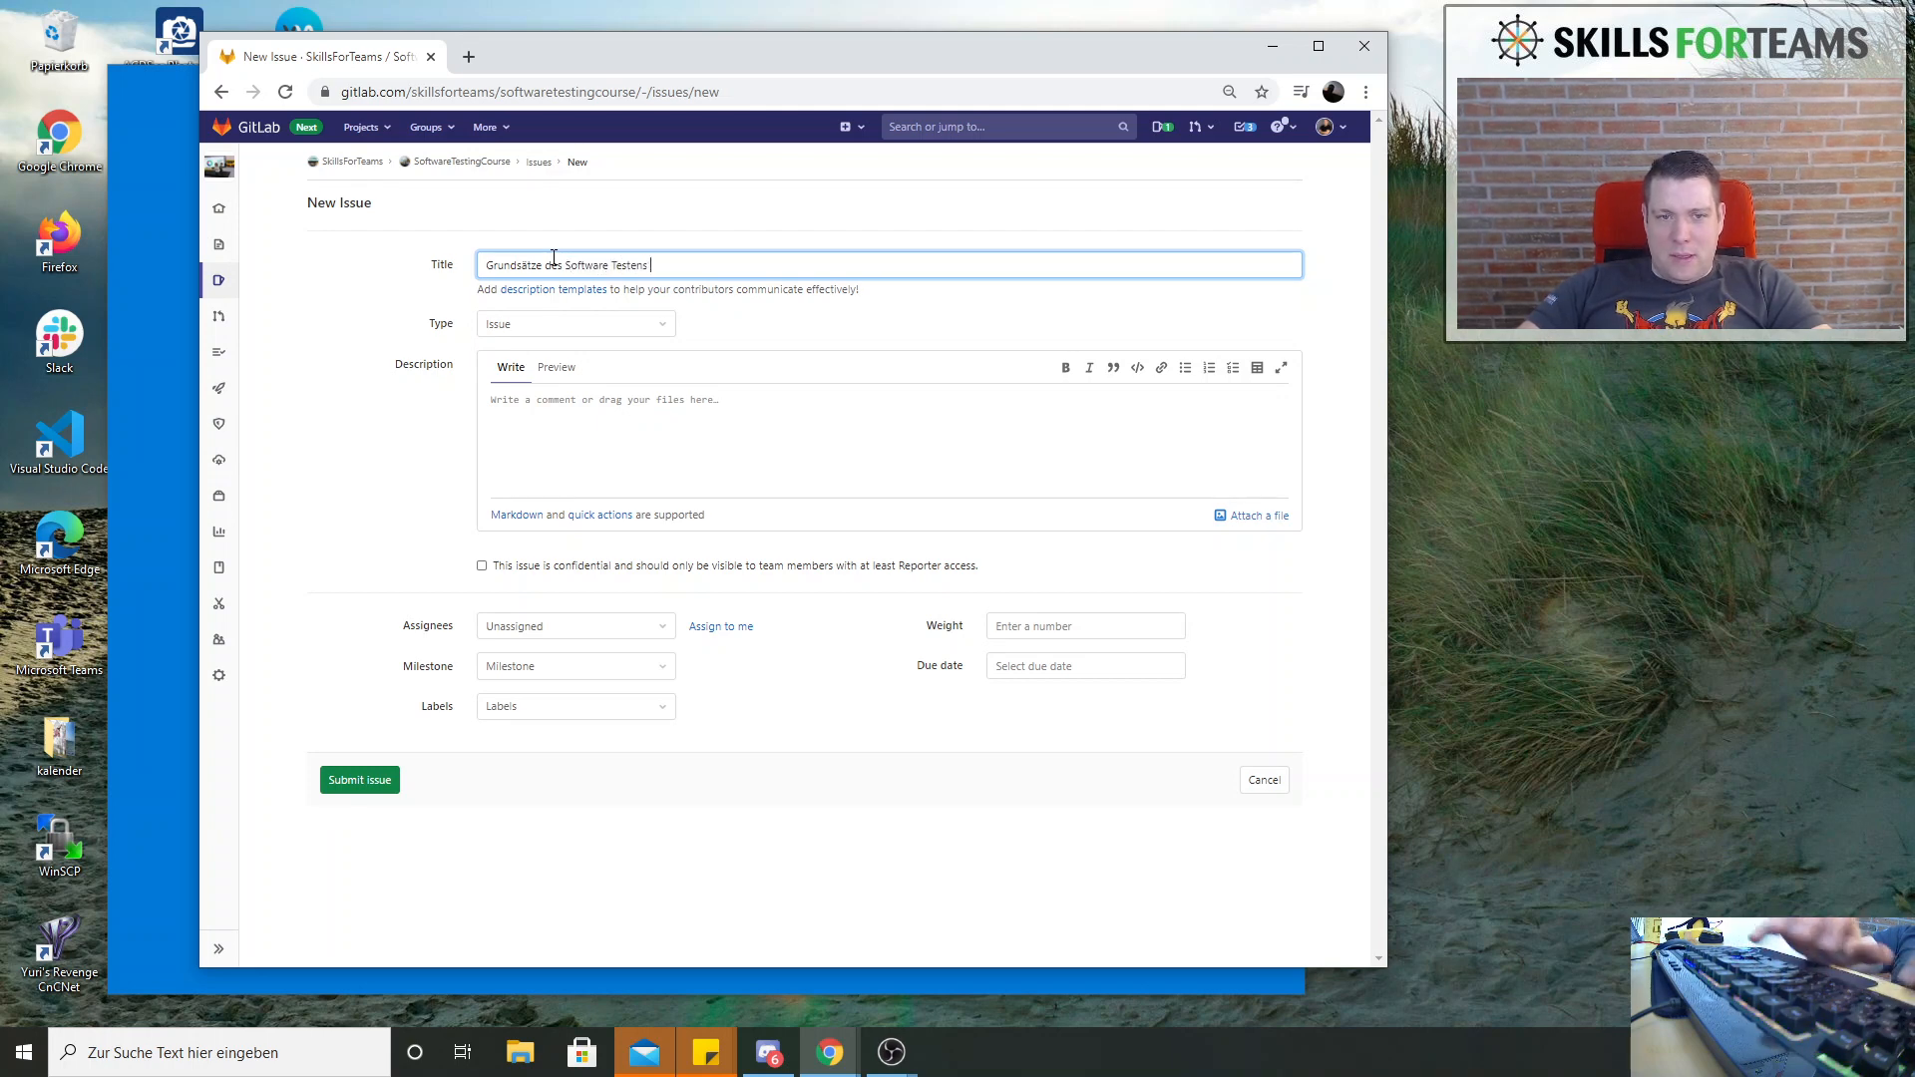
{"action": "type", "text": "7"}
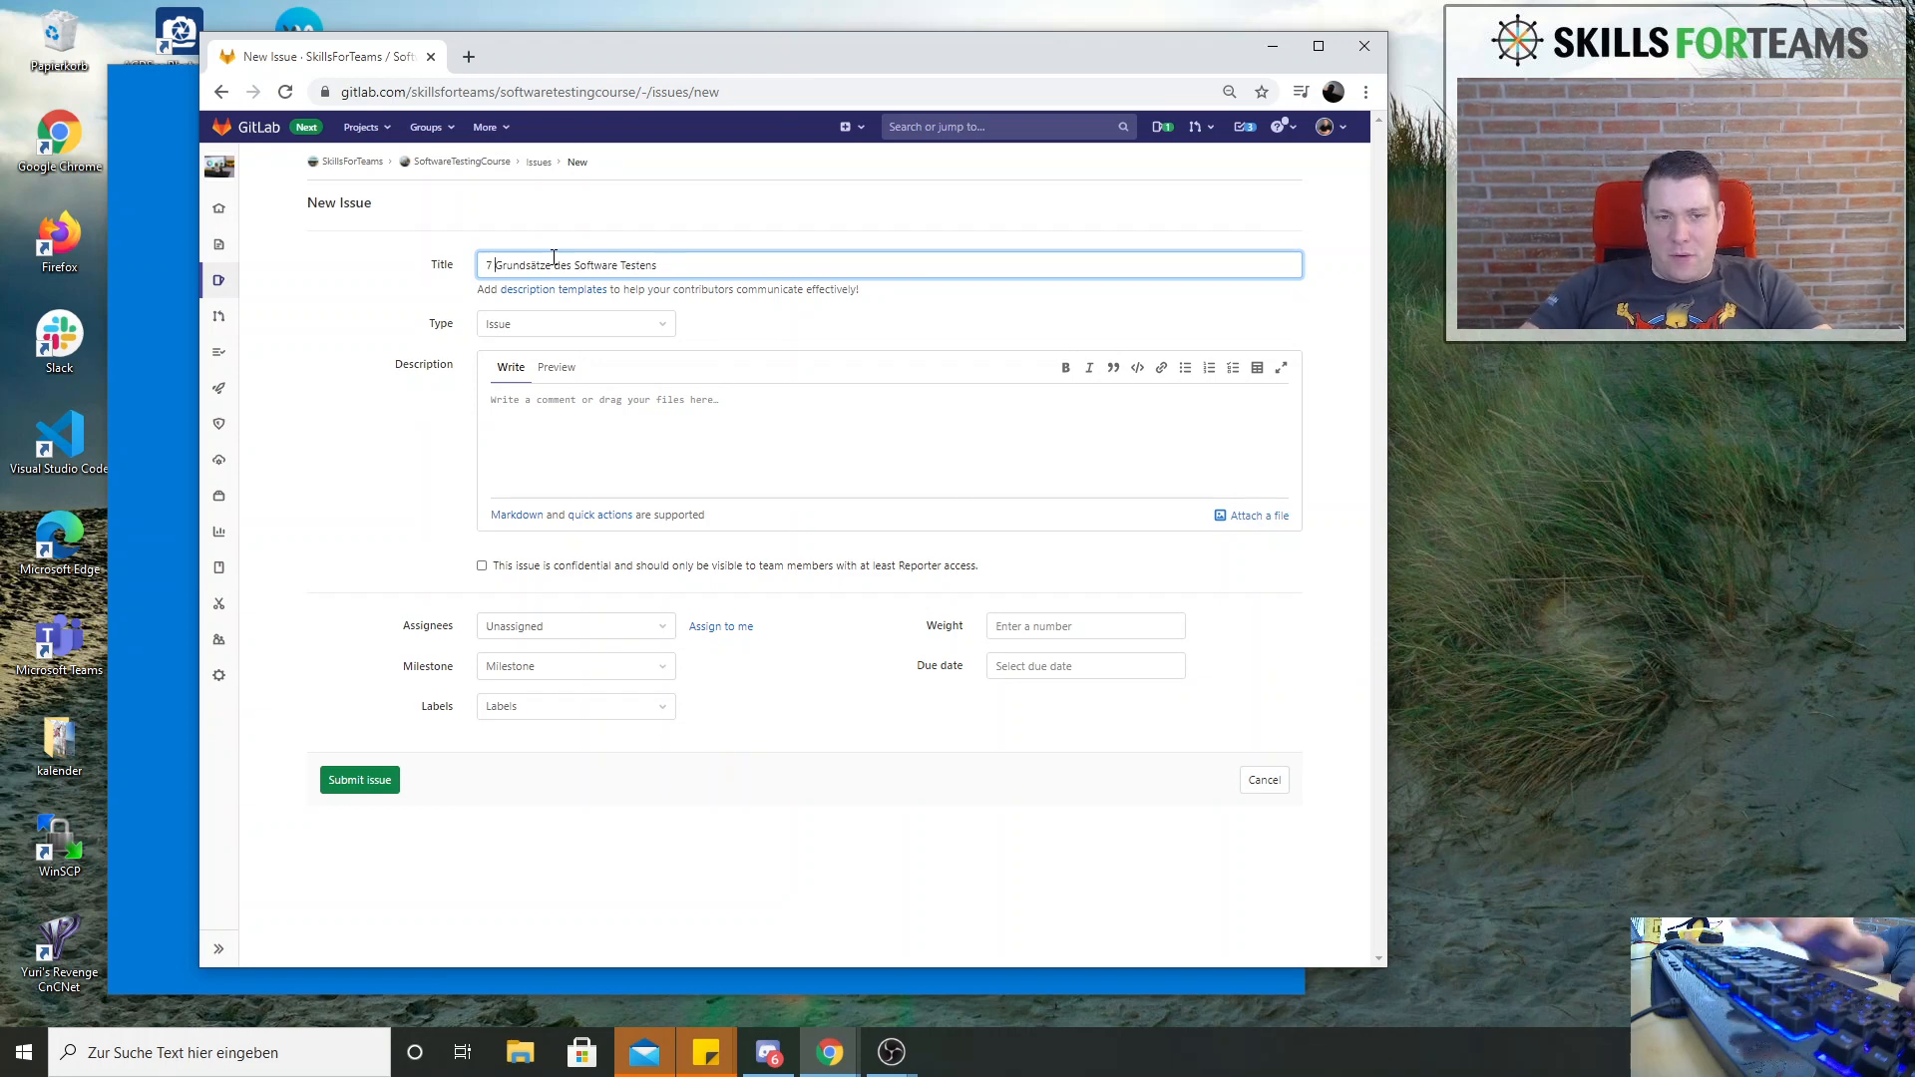
{"action": "left_click", "coordinate": [716, 275]}
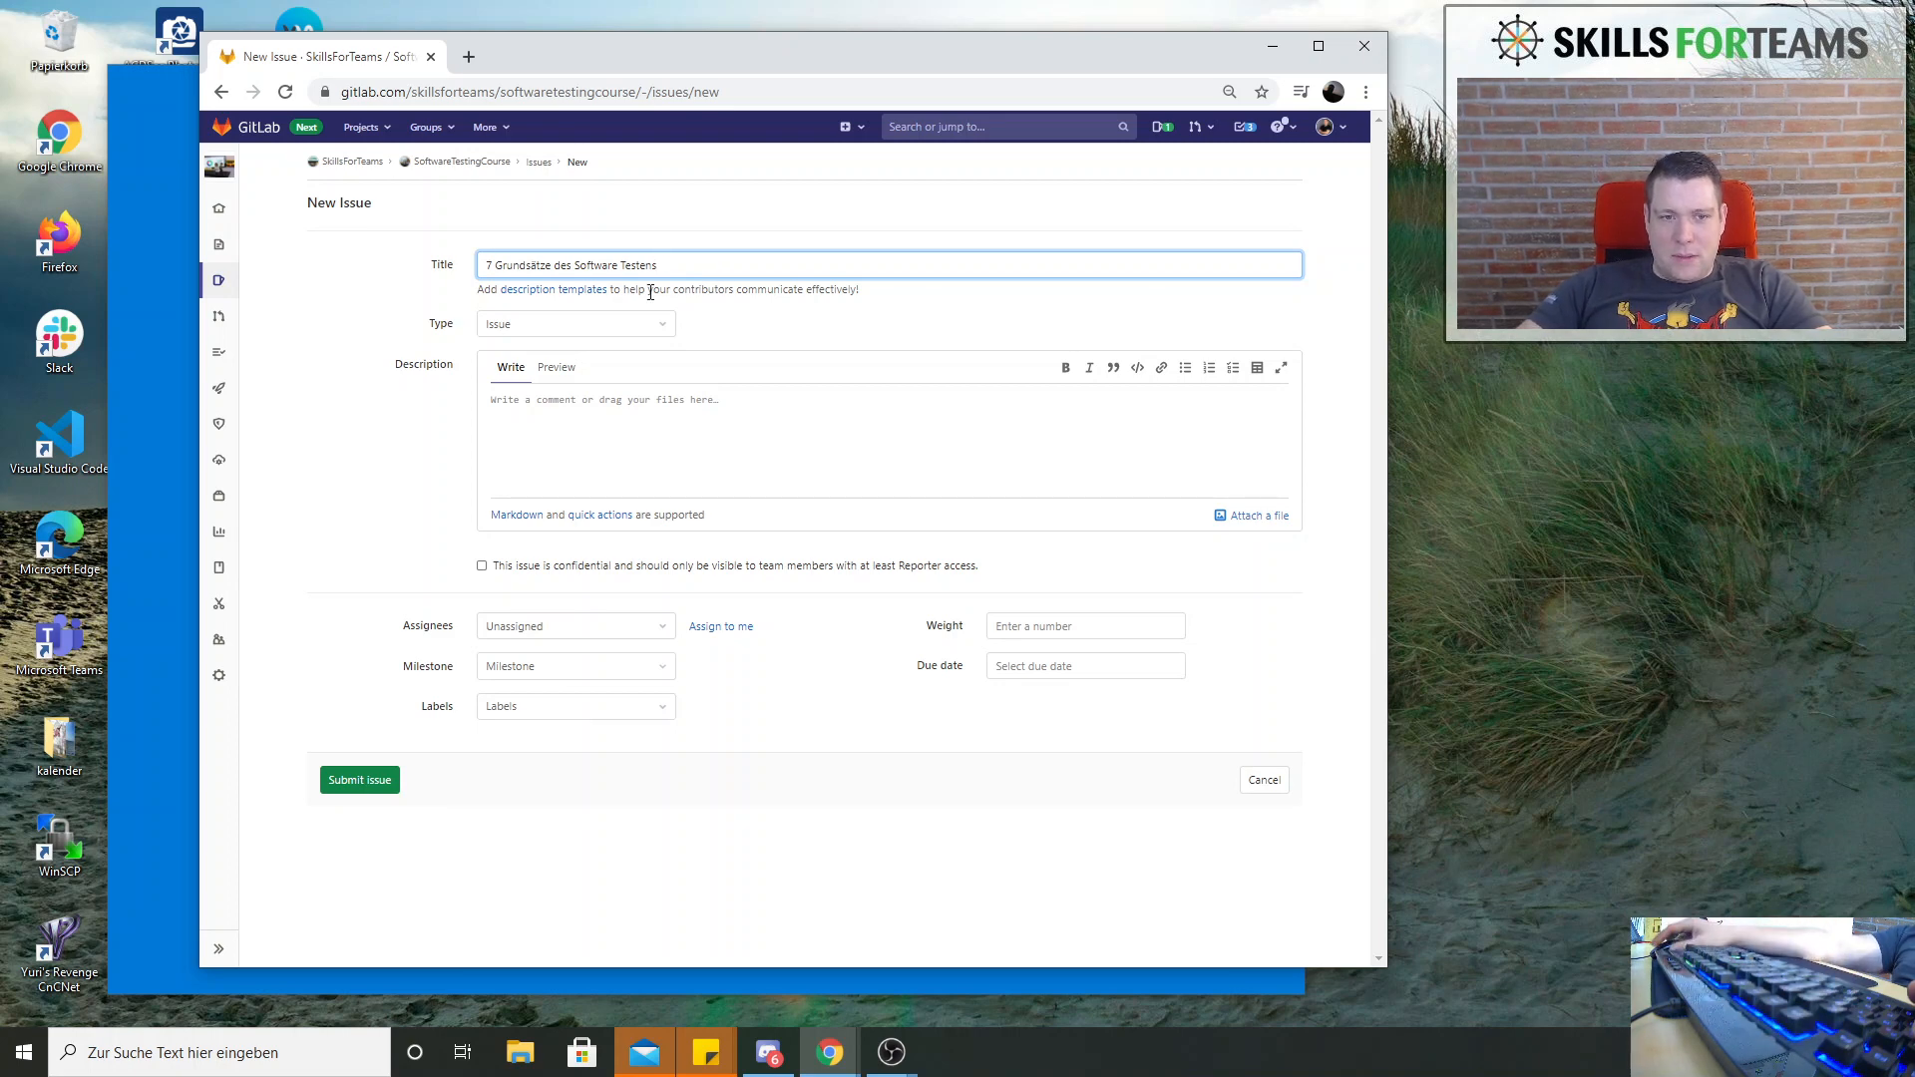
{"action": "left_click", "coordinate": [718, 451]}
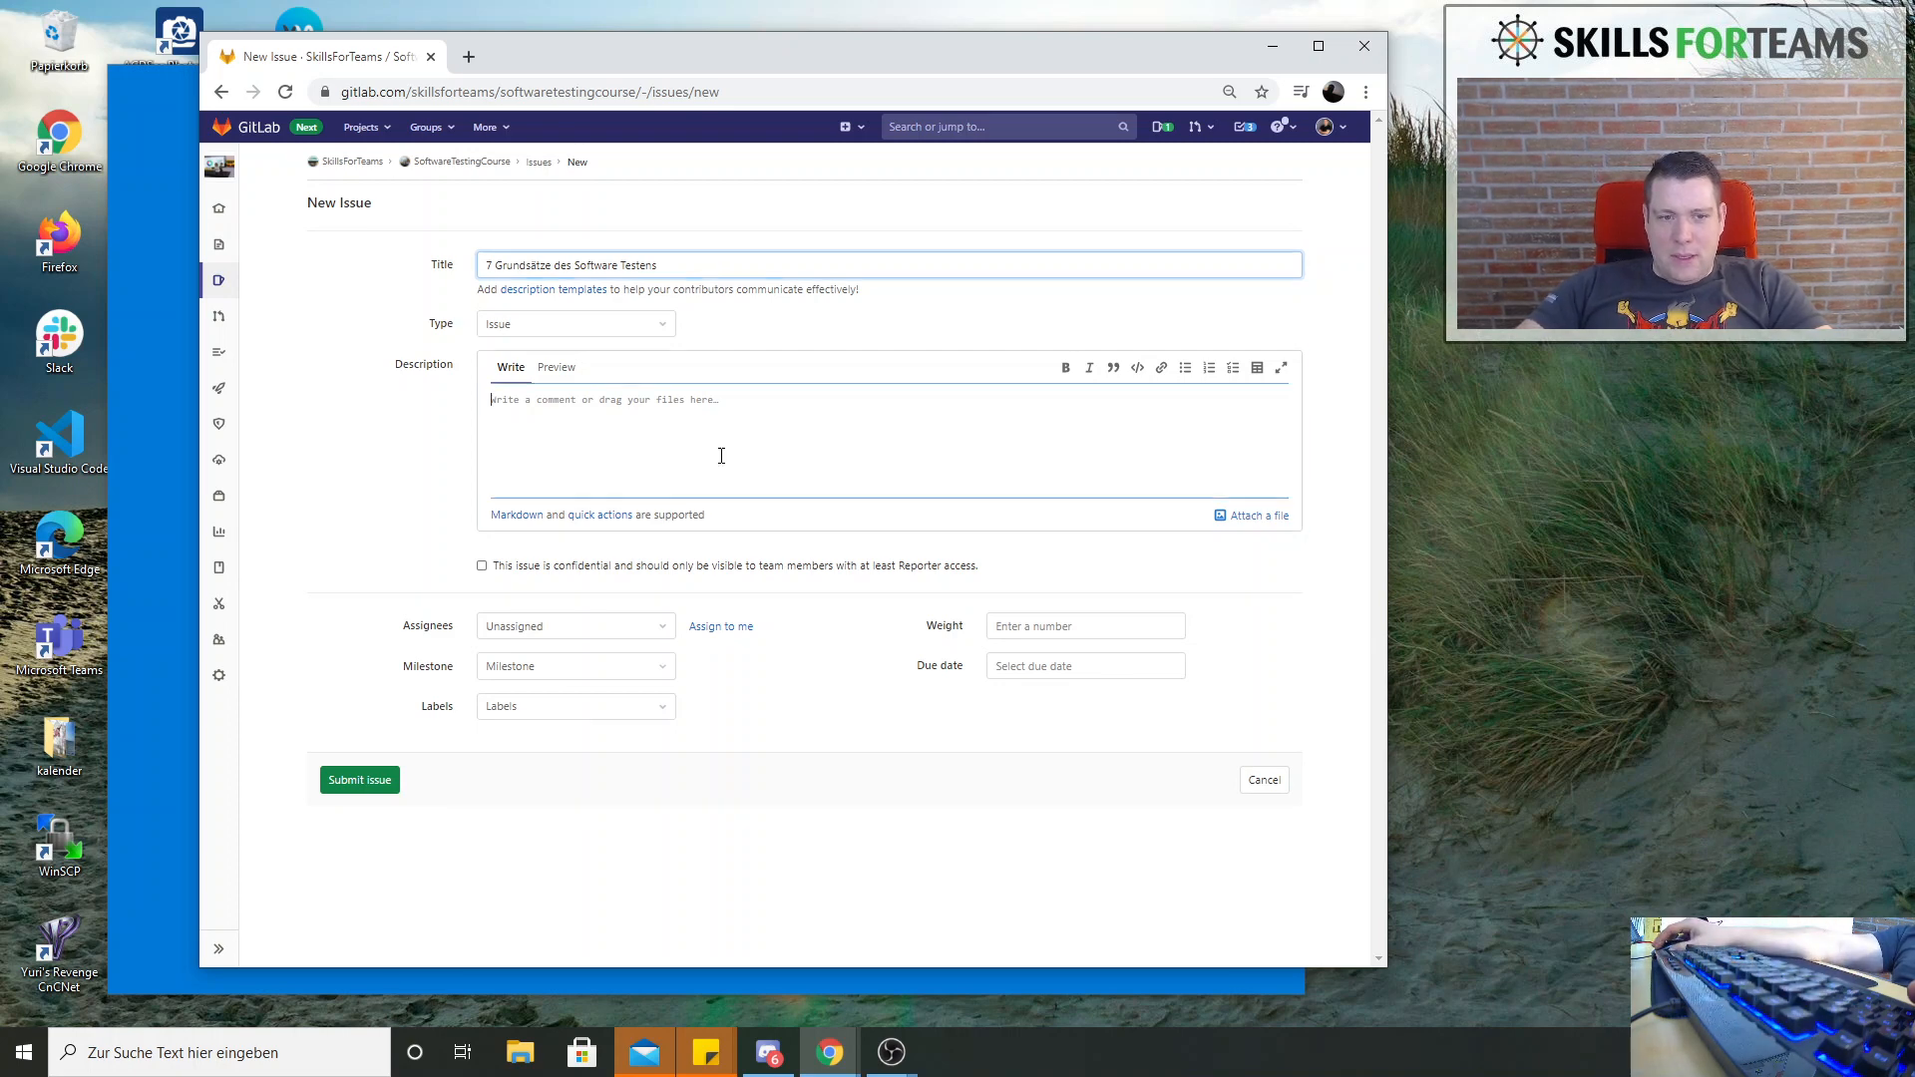
{"action": "left_click", "coordinate": [361, 780]}
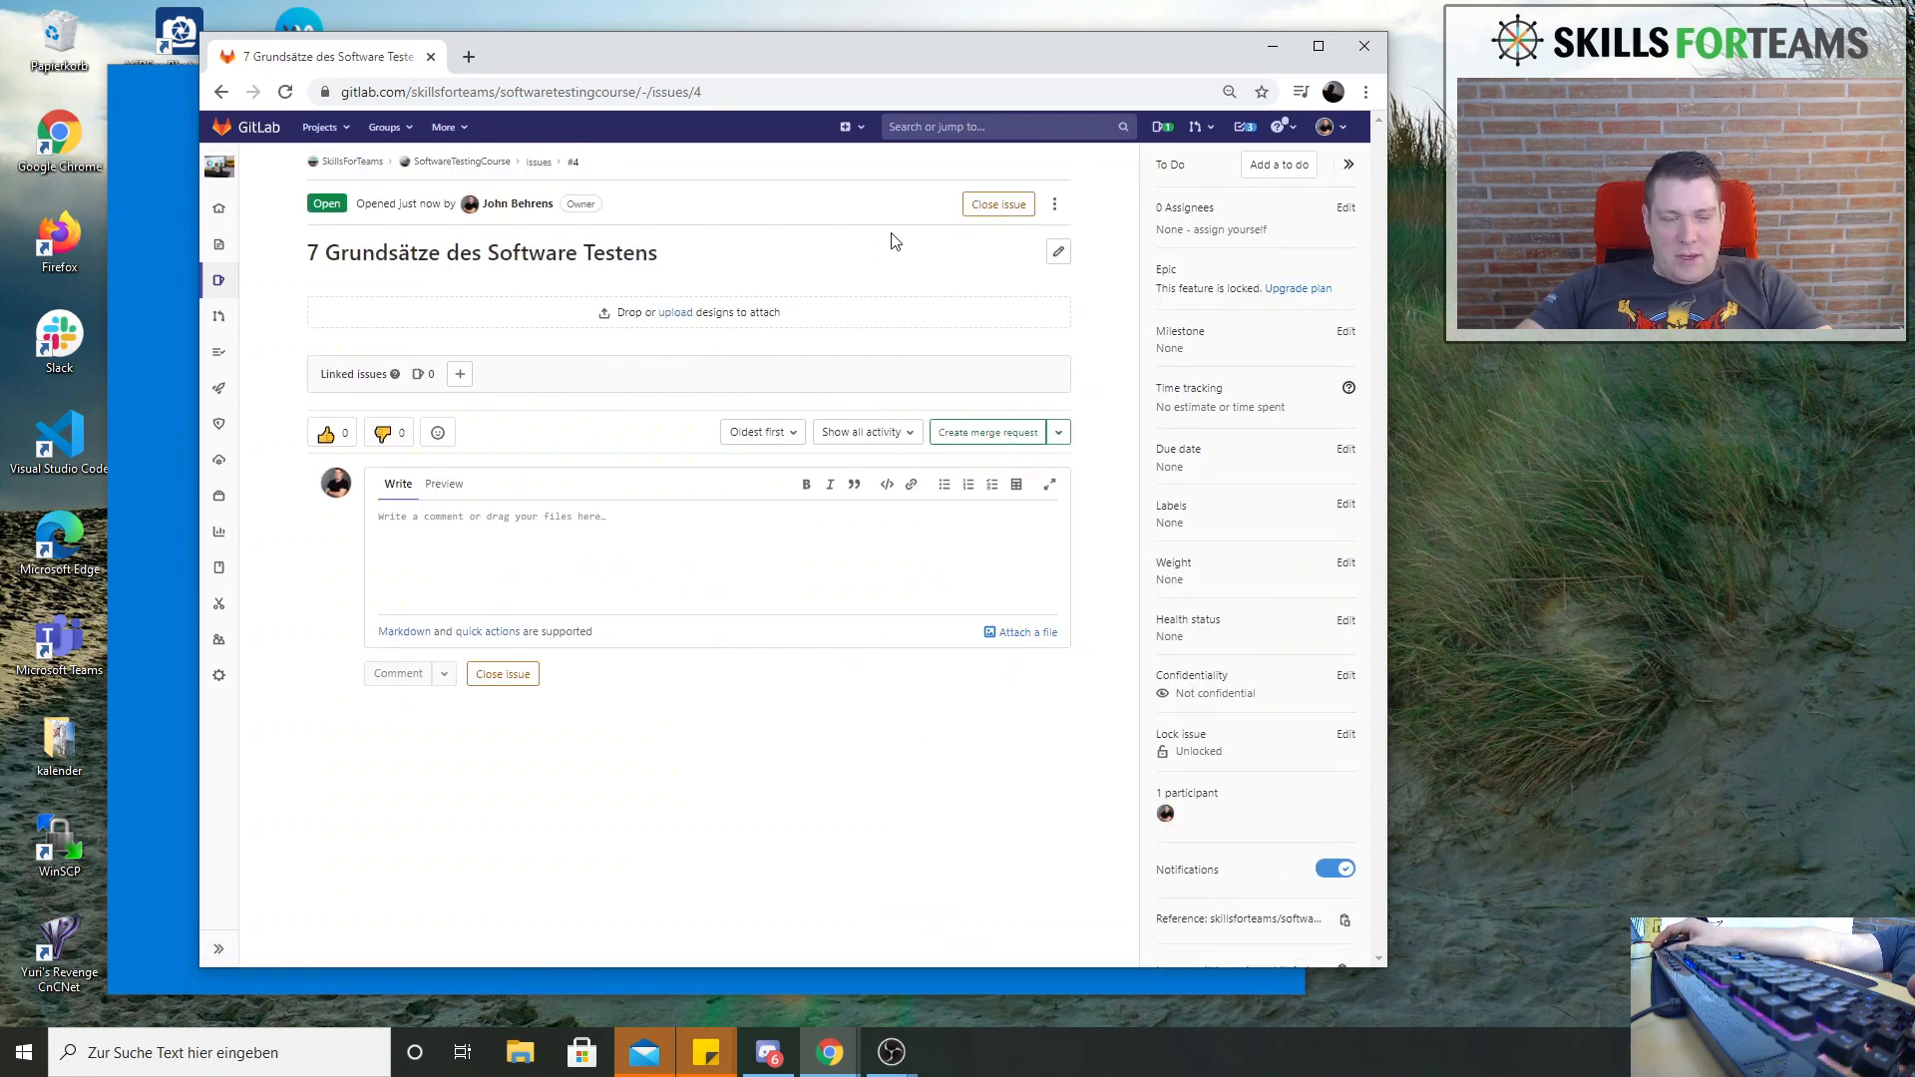
Create a project issue titled "Testverfahren" with the description "Test Types"
{"action": "left_click", "coordinate": [843, 128]}
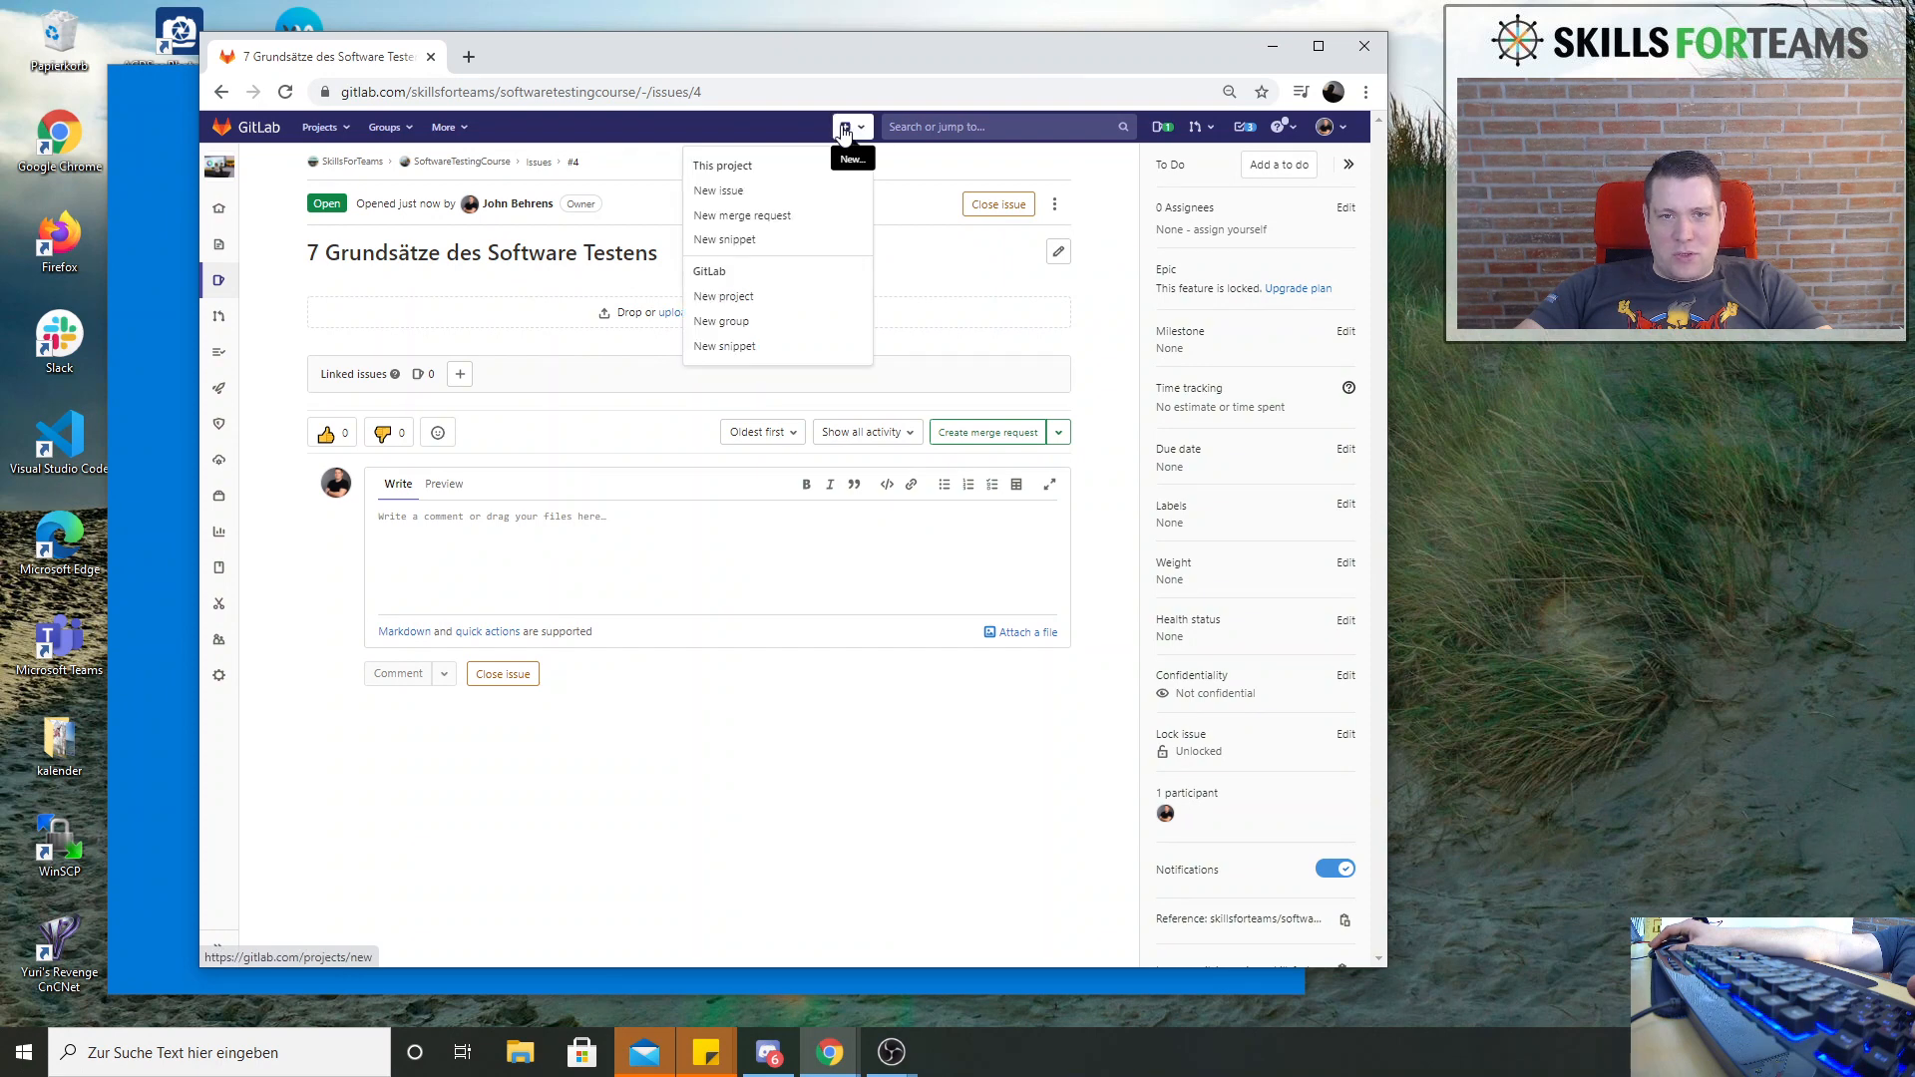
{"action": "left_click", "coordinate": [727, 191]}
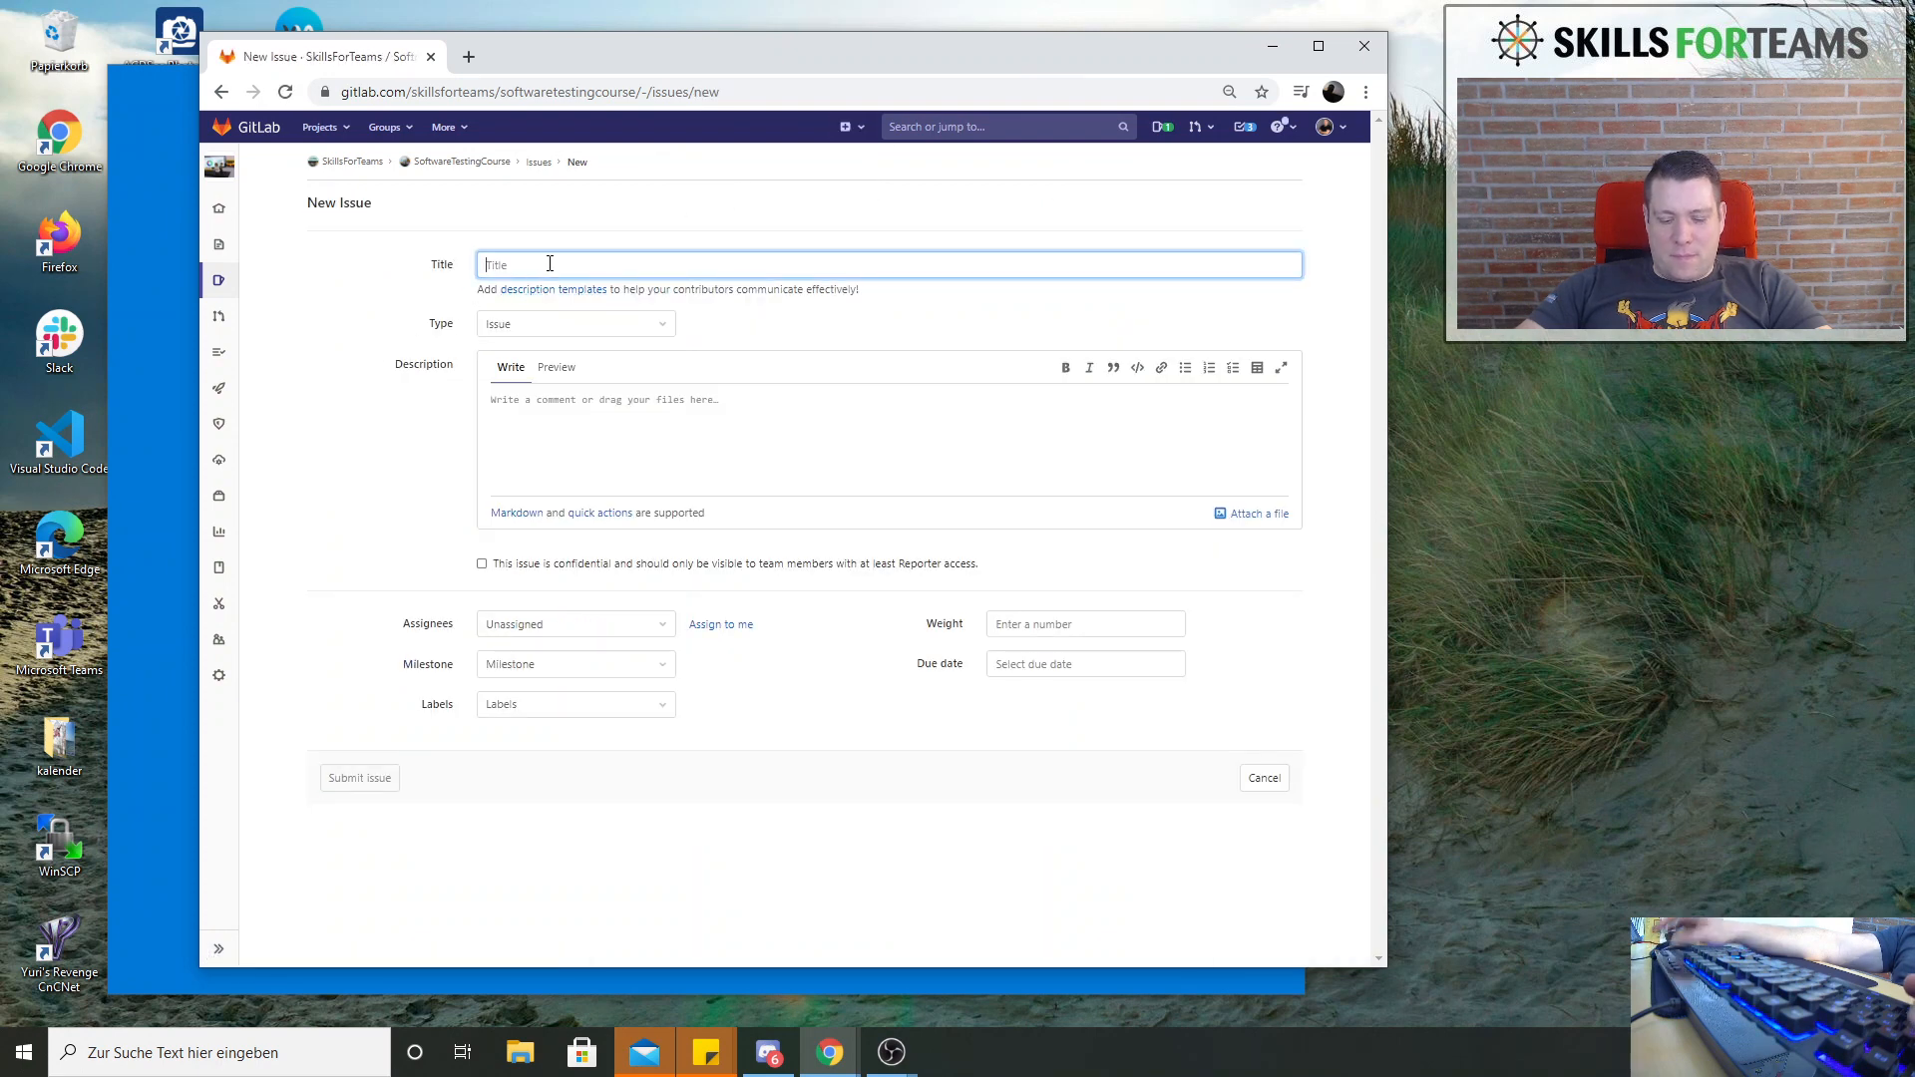
{"action": "type", "text": "Testverfahren"}
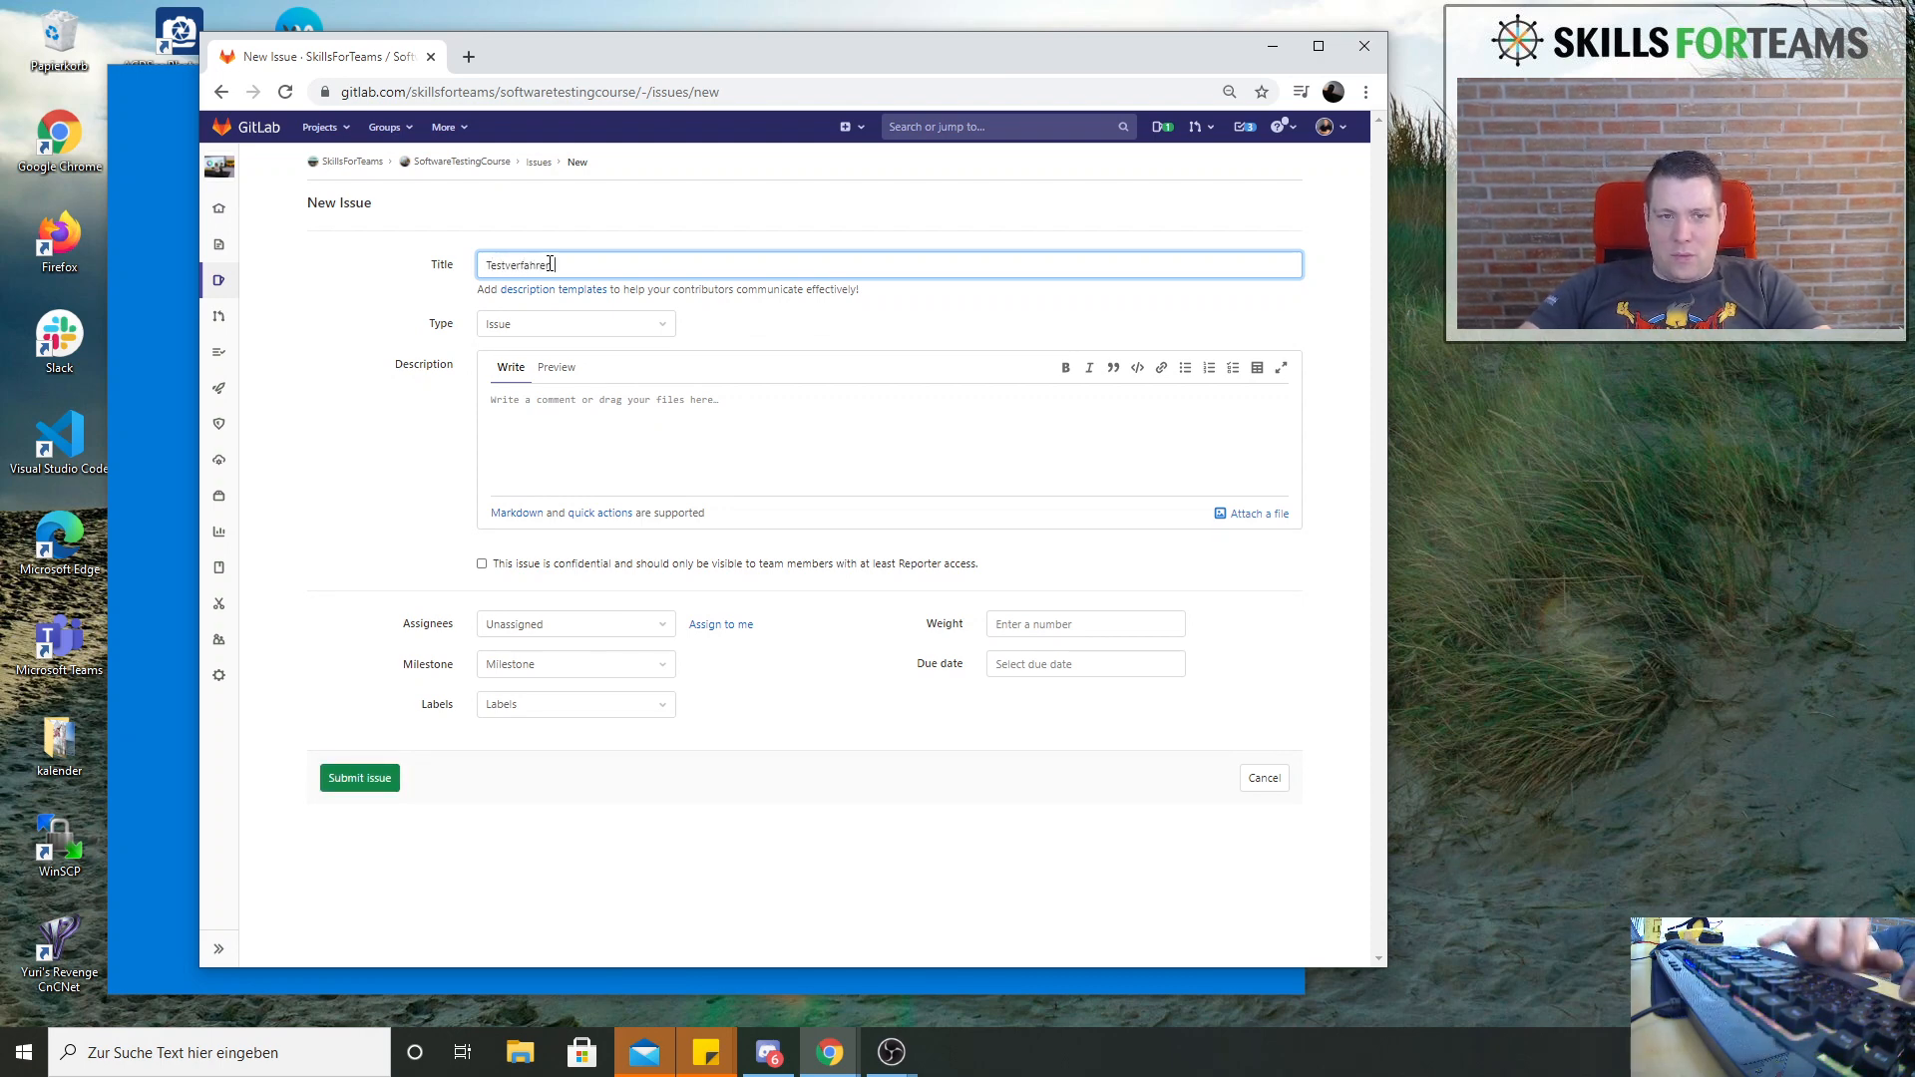
{"action": "left_click", "coordinate": [533, 433]}
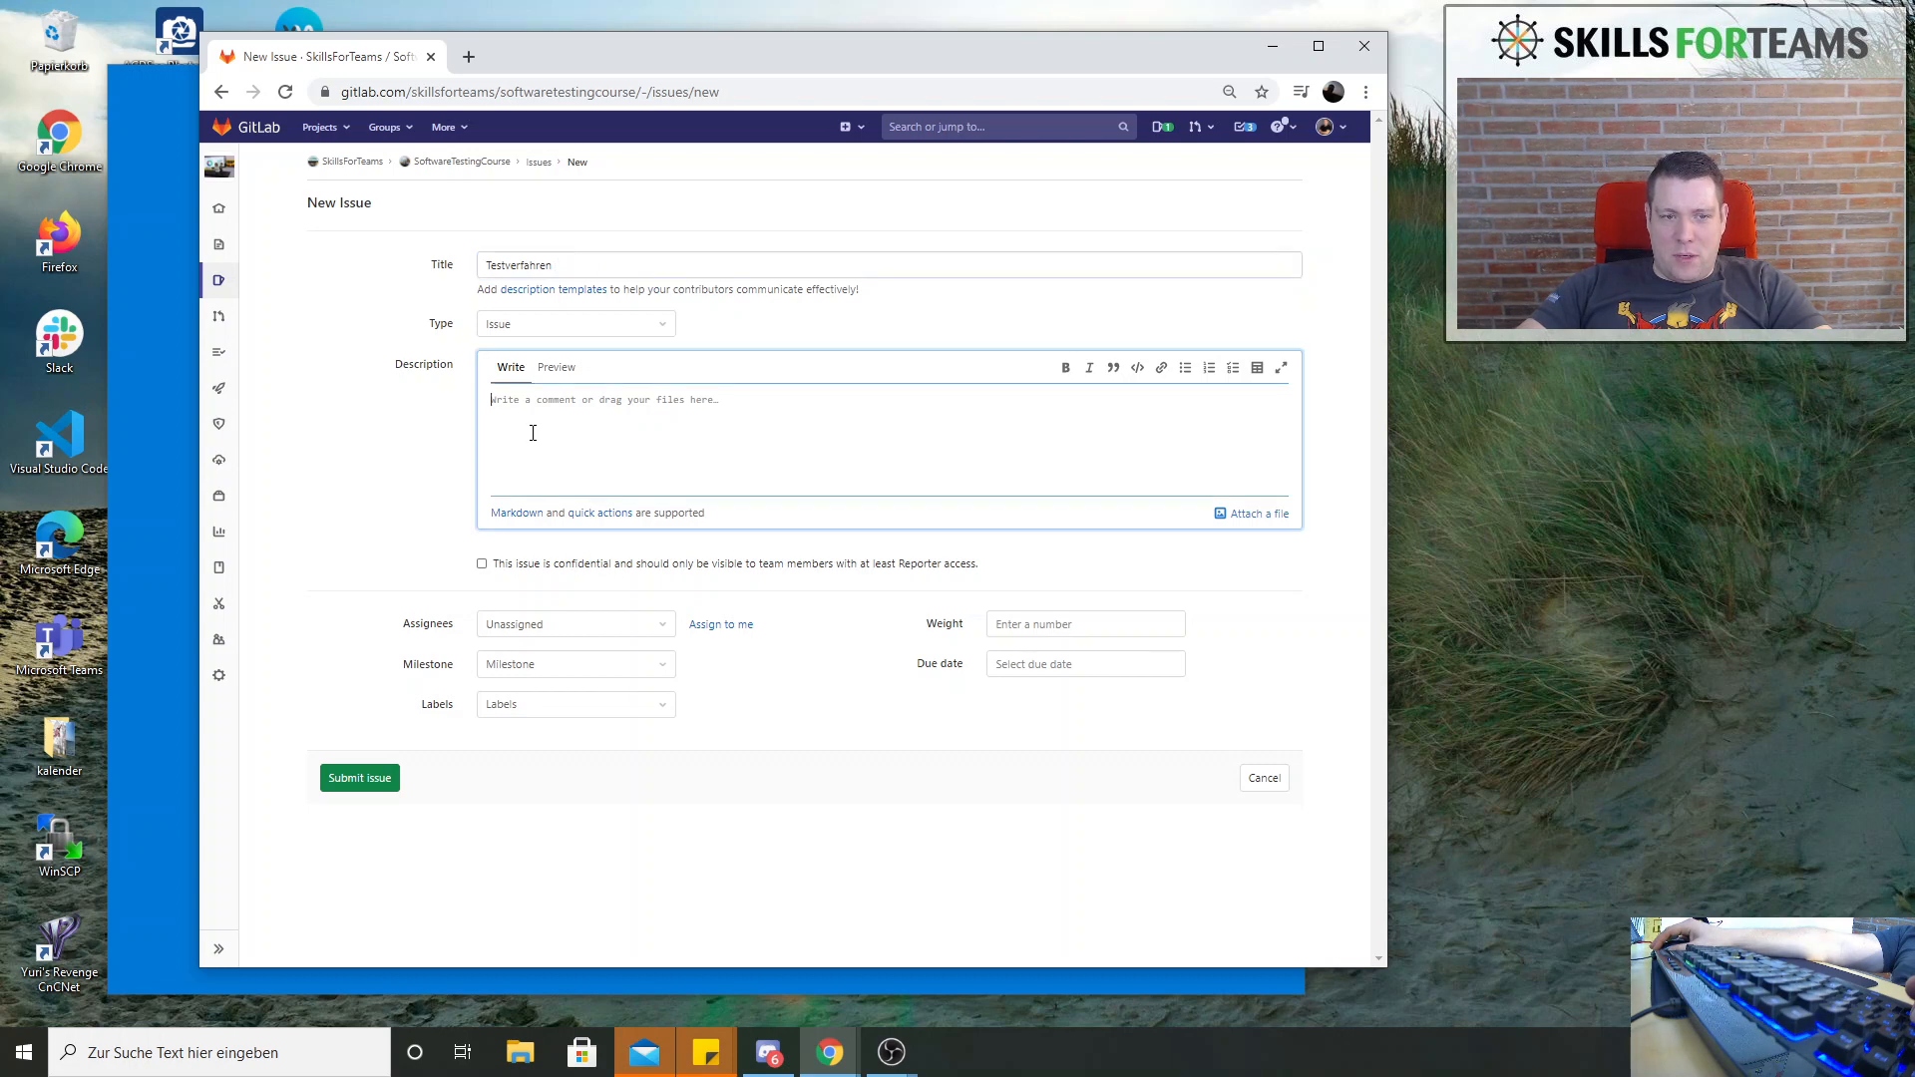
{"action": "type", "text": "Test"}
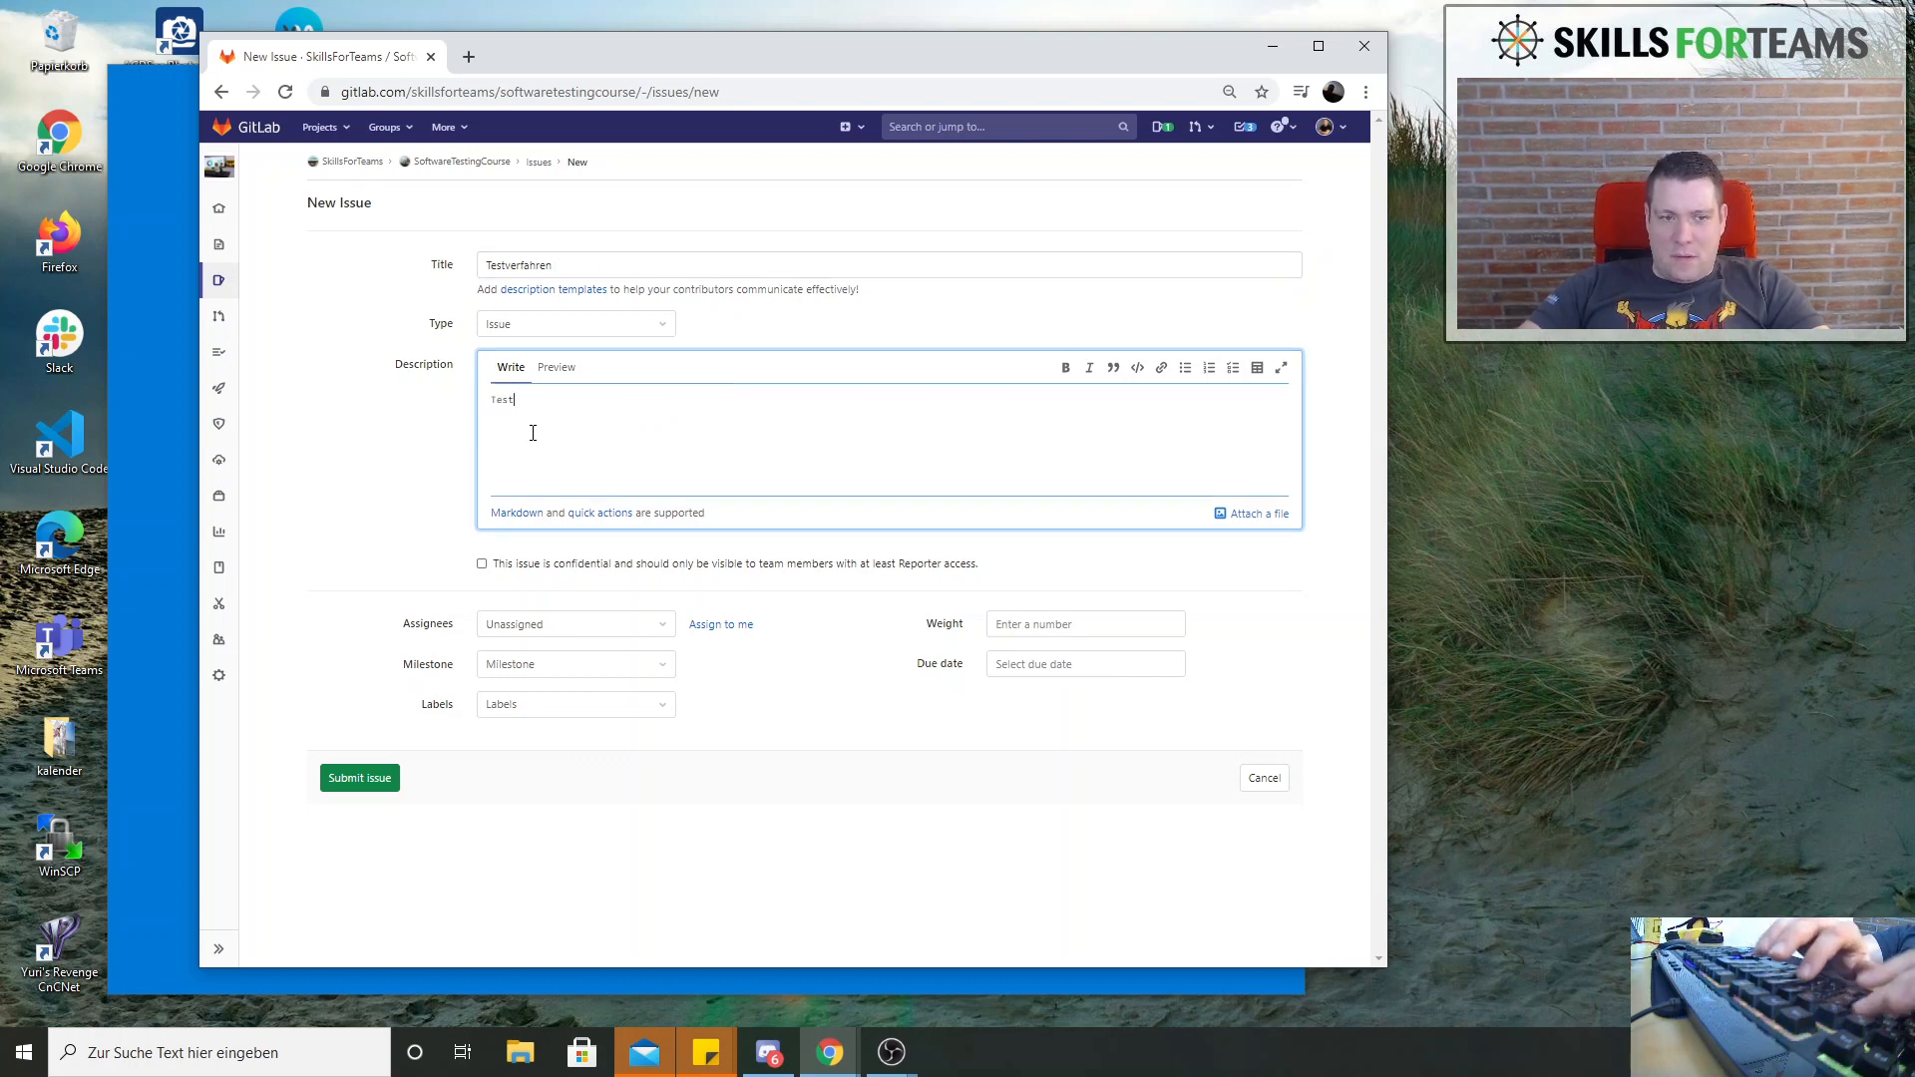
{"action": "type", "text": " Types"}
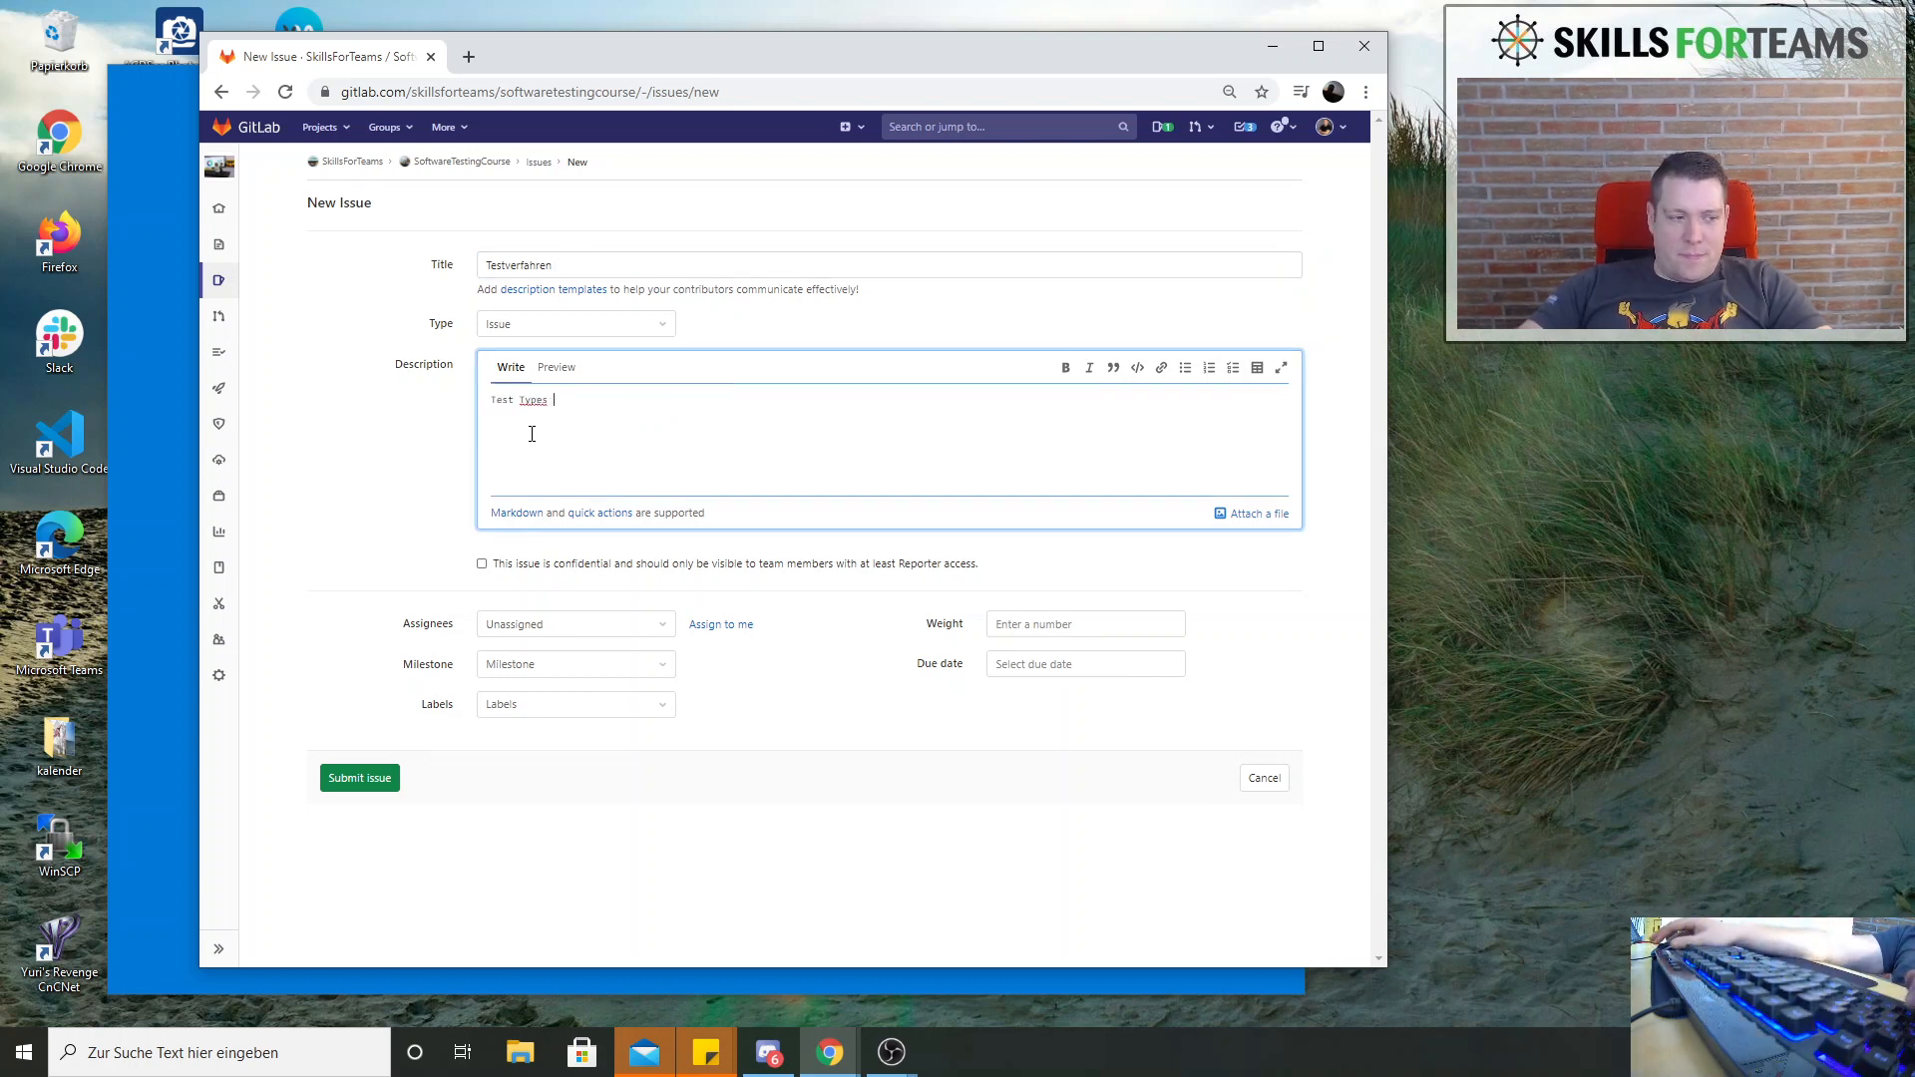
{"action": "left_click", "coordinate": [372, 781]}
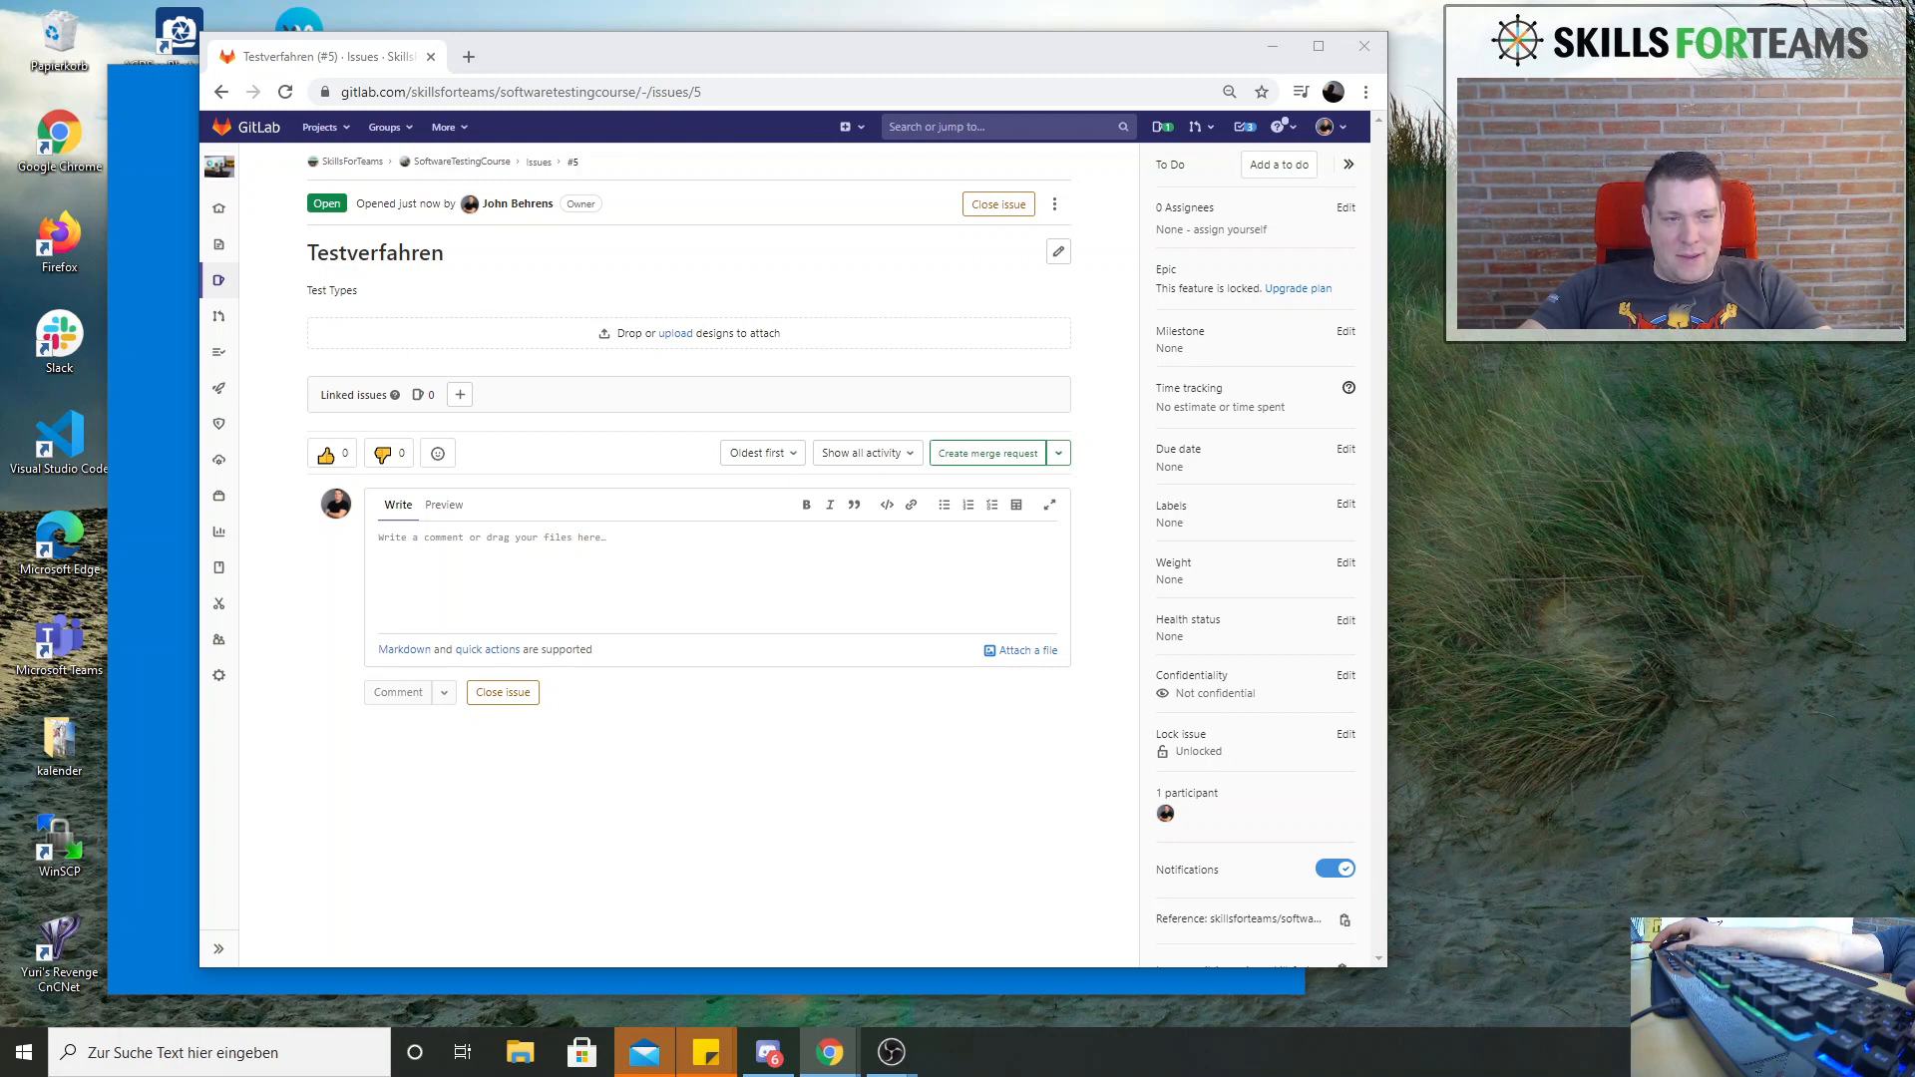
View the open and closed columns of the project's issue board and return to the issue list
{"action": "left_click_drag", "start_coordinate": [0, 70], "coordinate": [0, 110]}
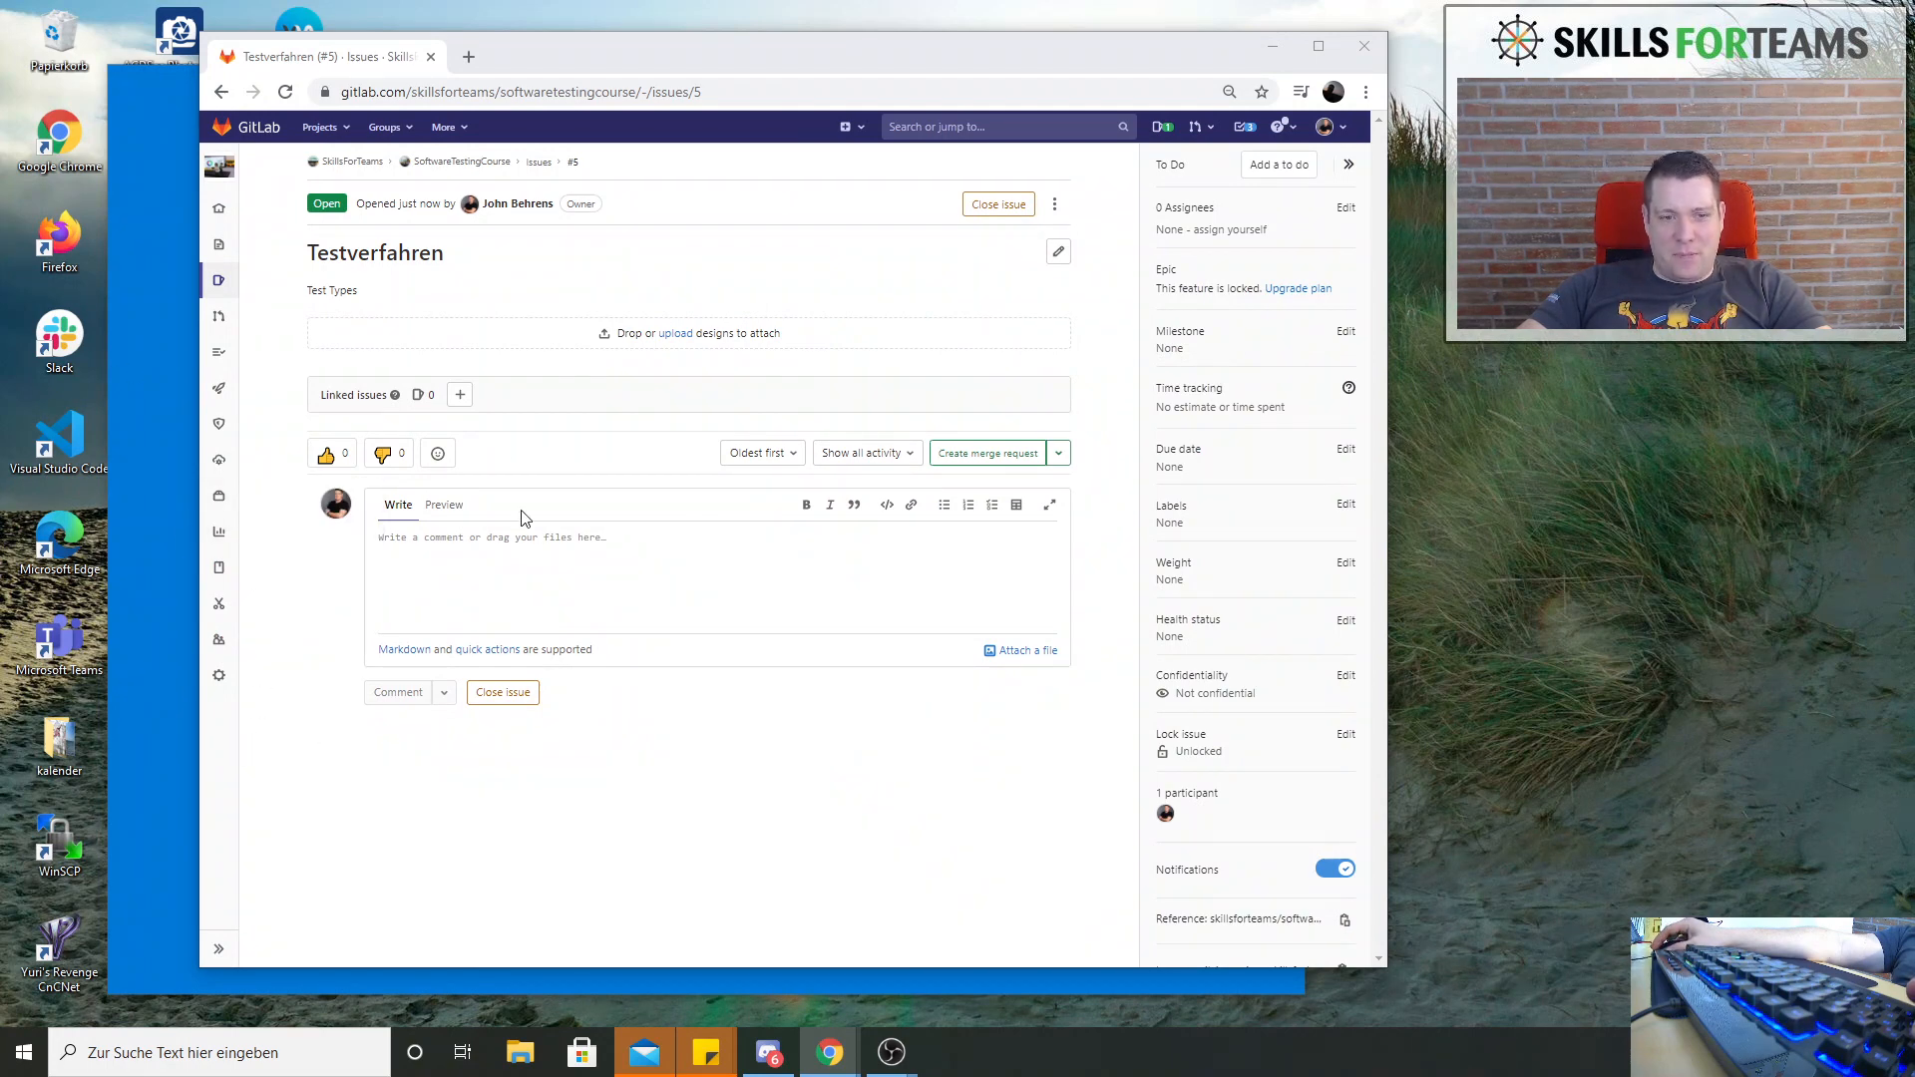
{"action": "mouse_move", "coordinate": [218, 415]}
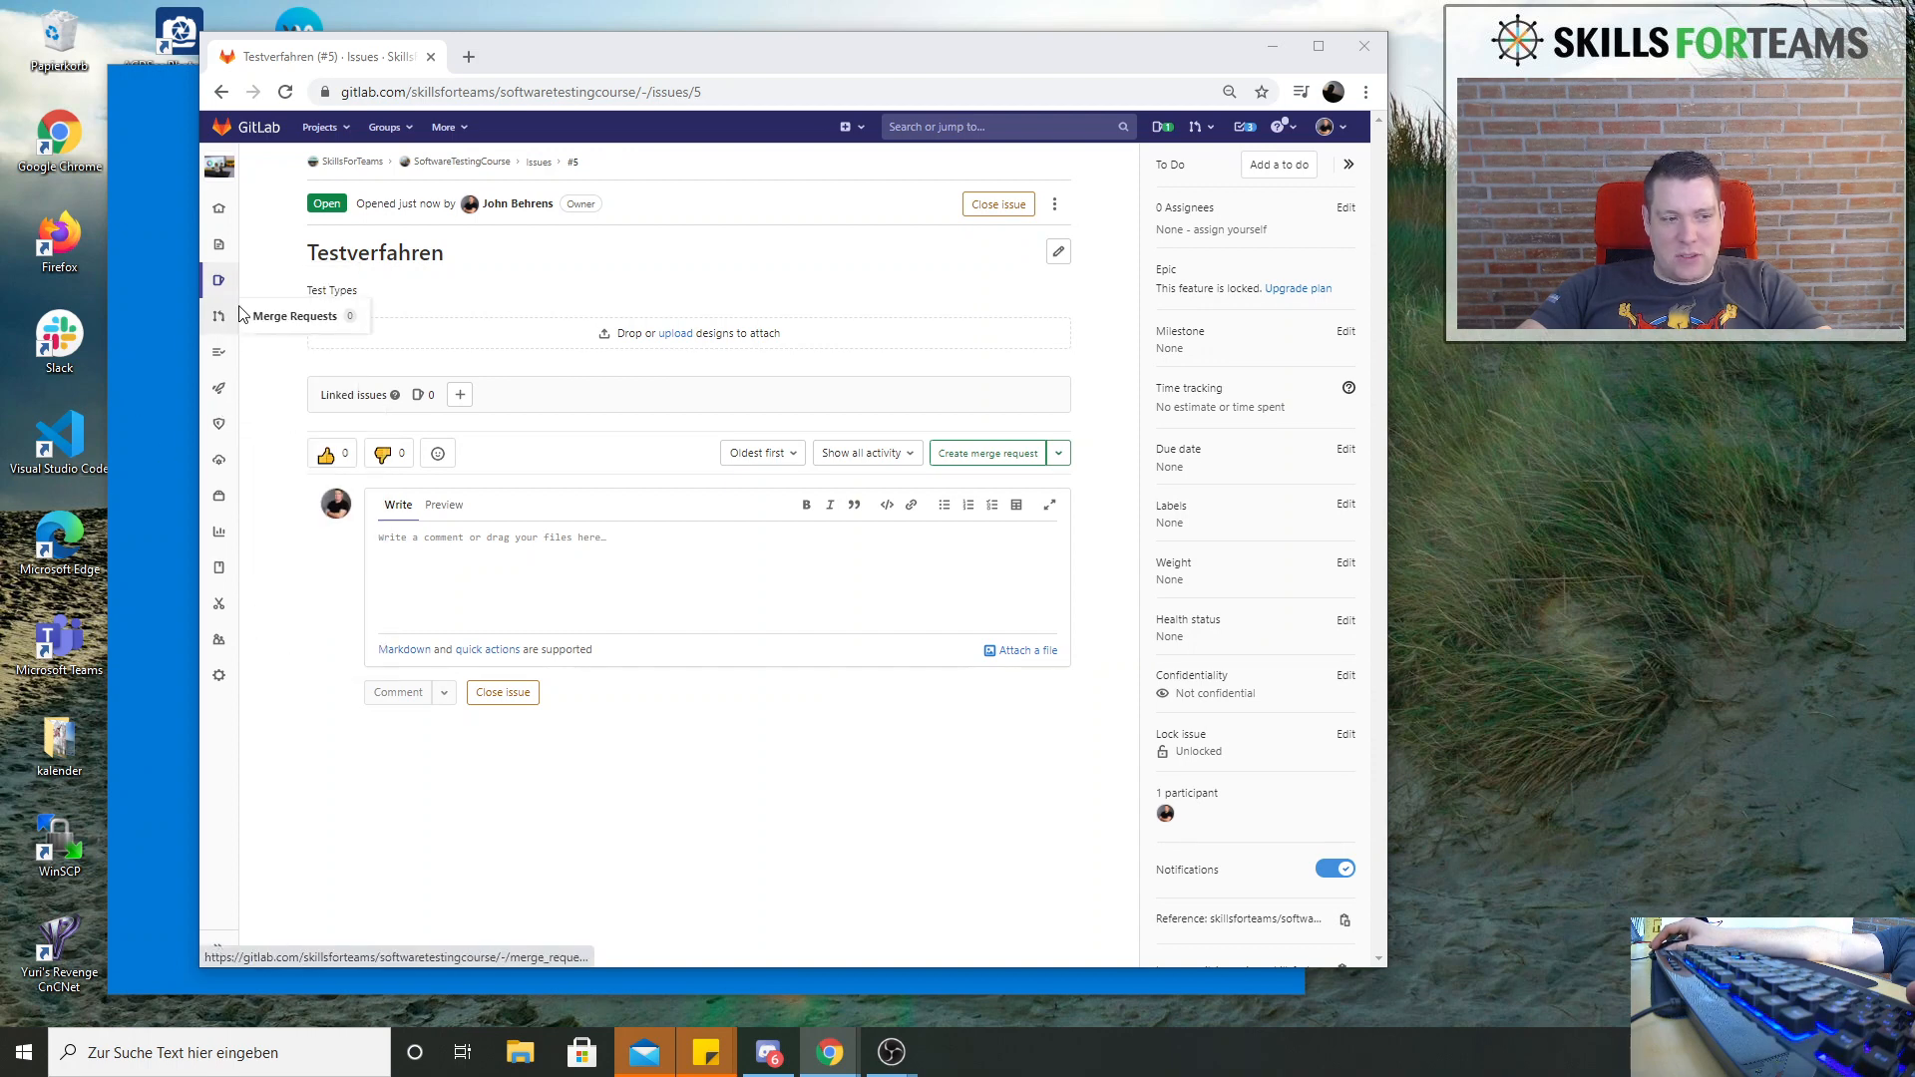
{"action": "mouse_move", "coordinate": [249, 283]}
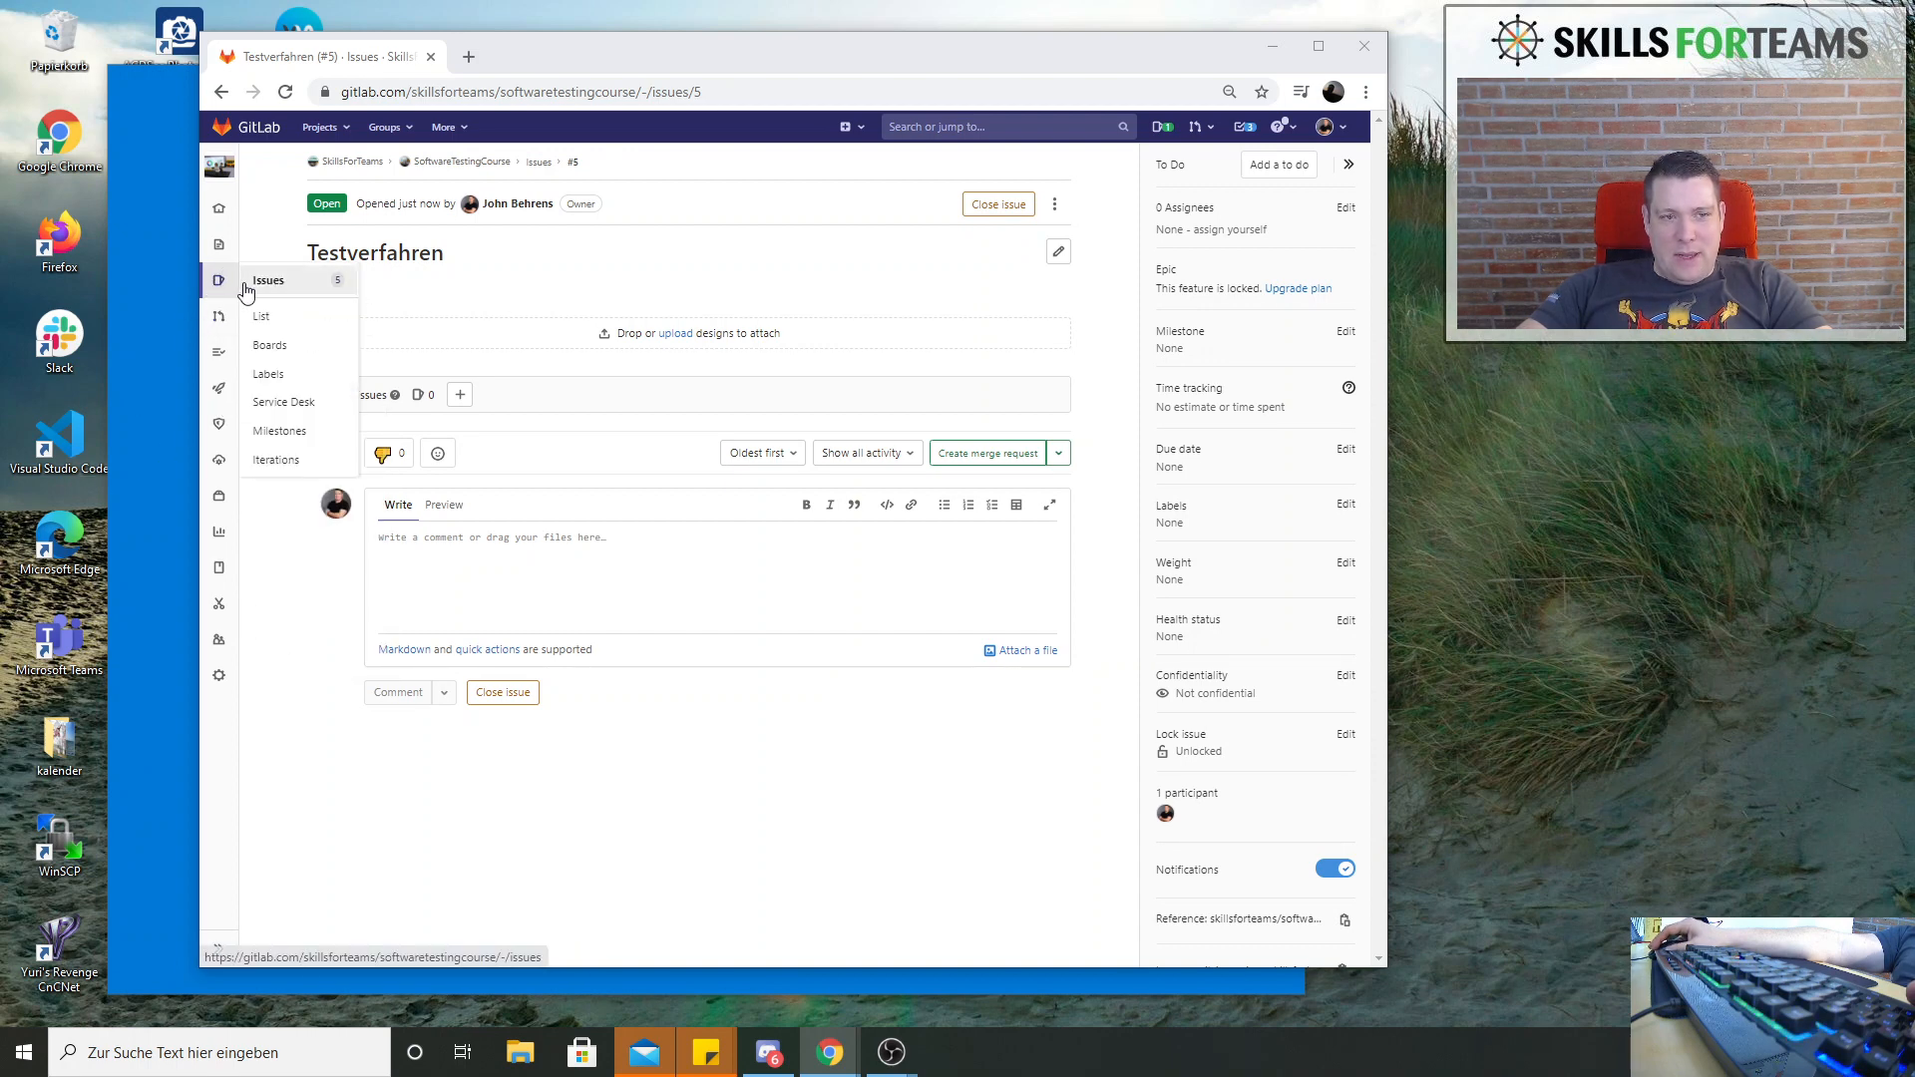
{"action": "left_click", "coordinate": [284, 346]}
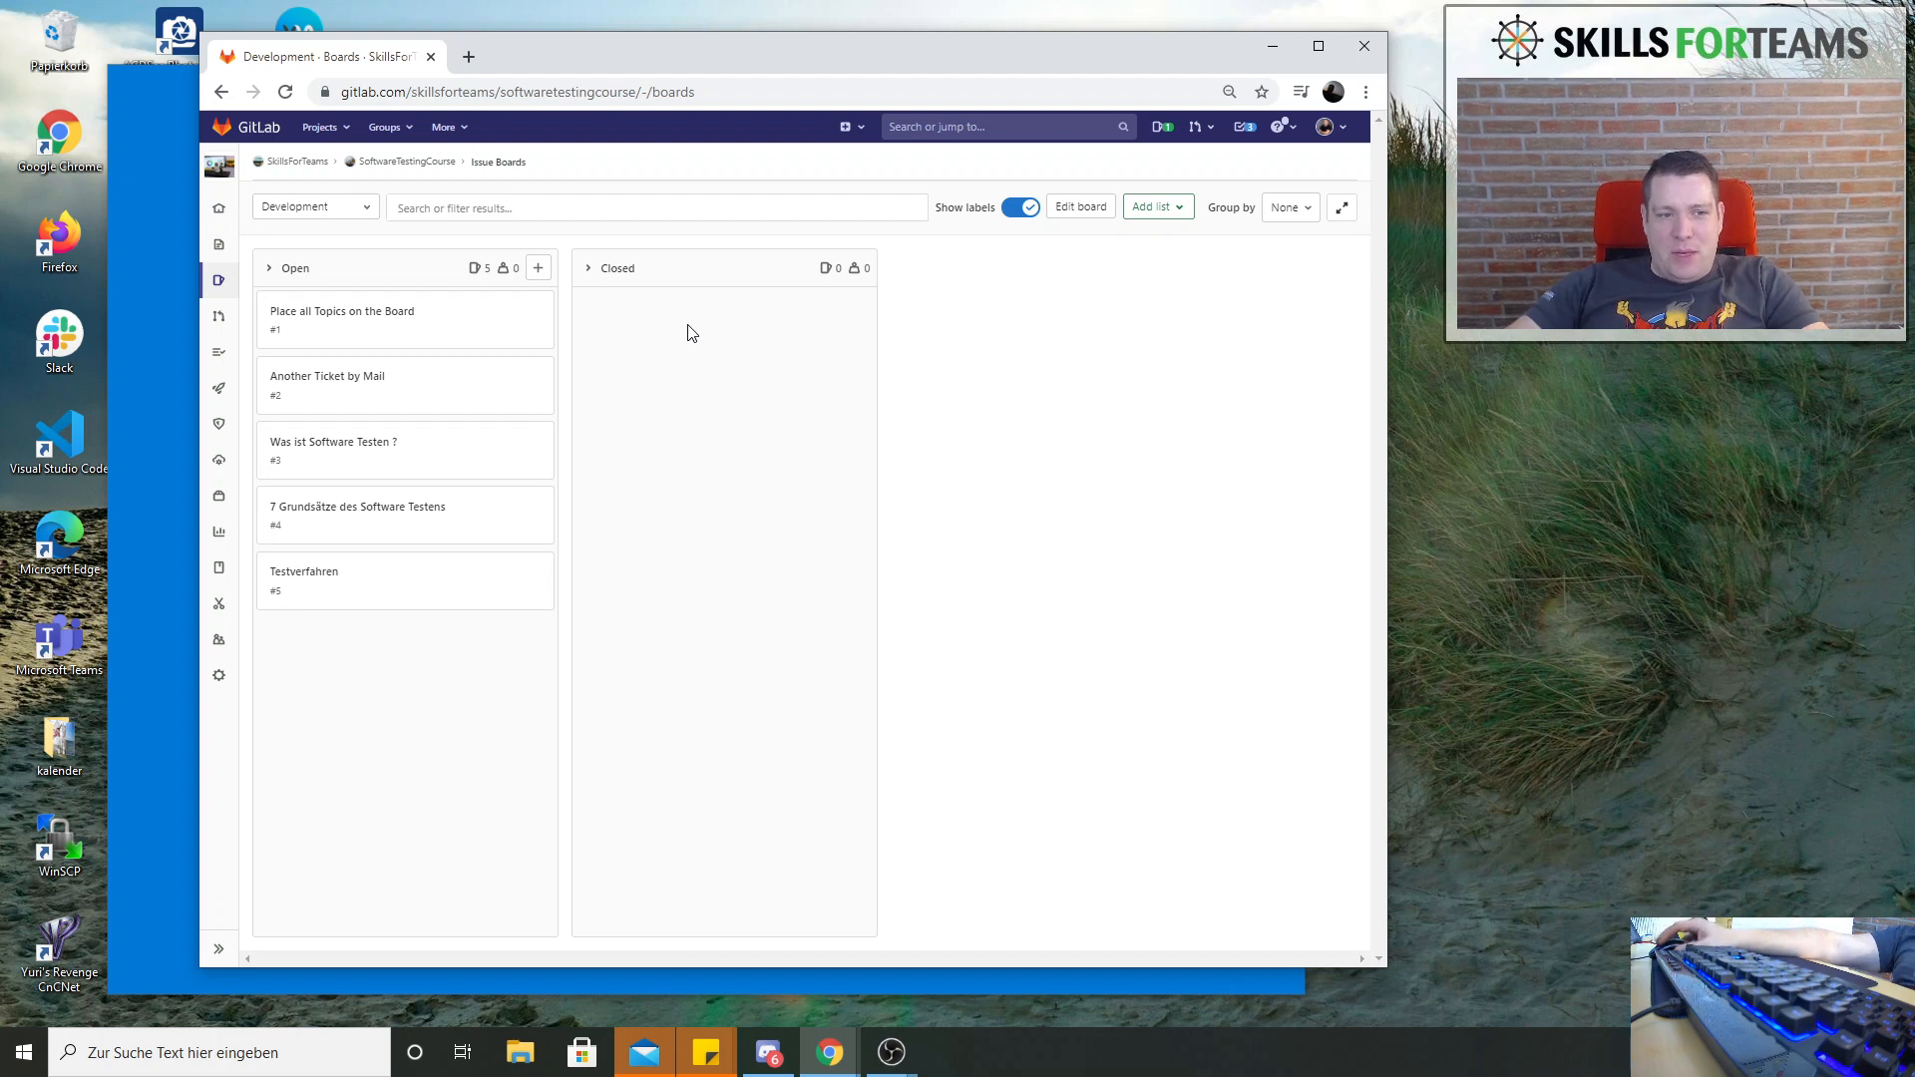
{"action": "mouse_move", "coordinate": [212, 281]}
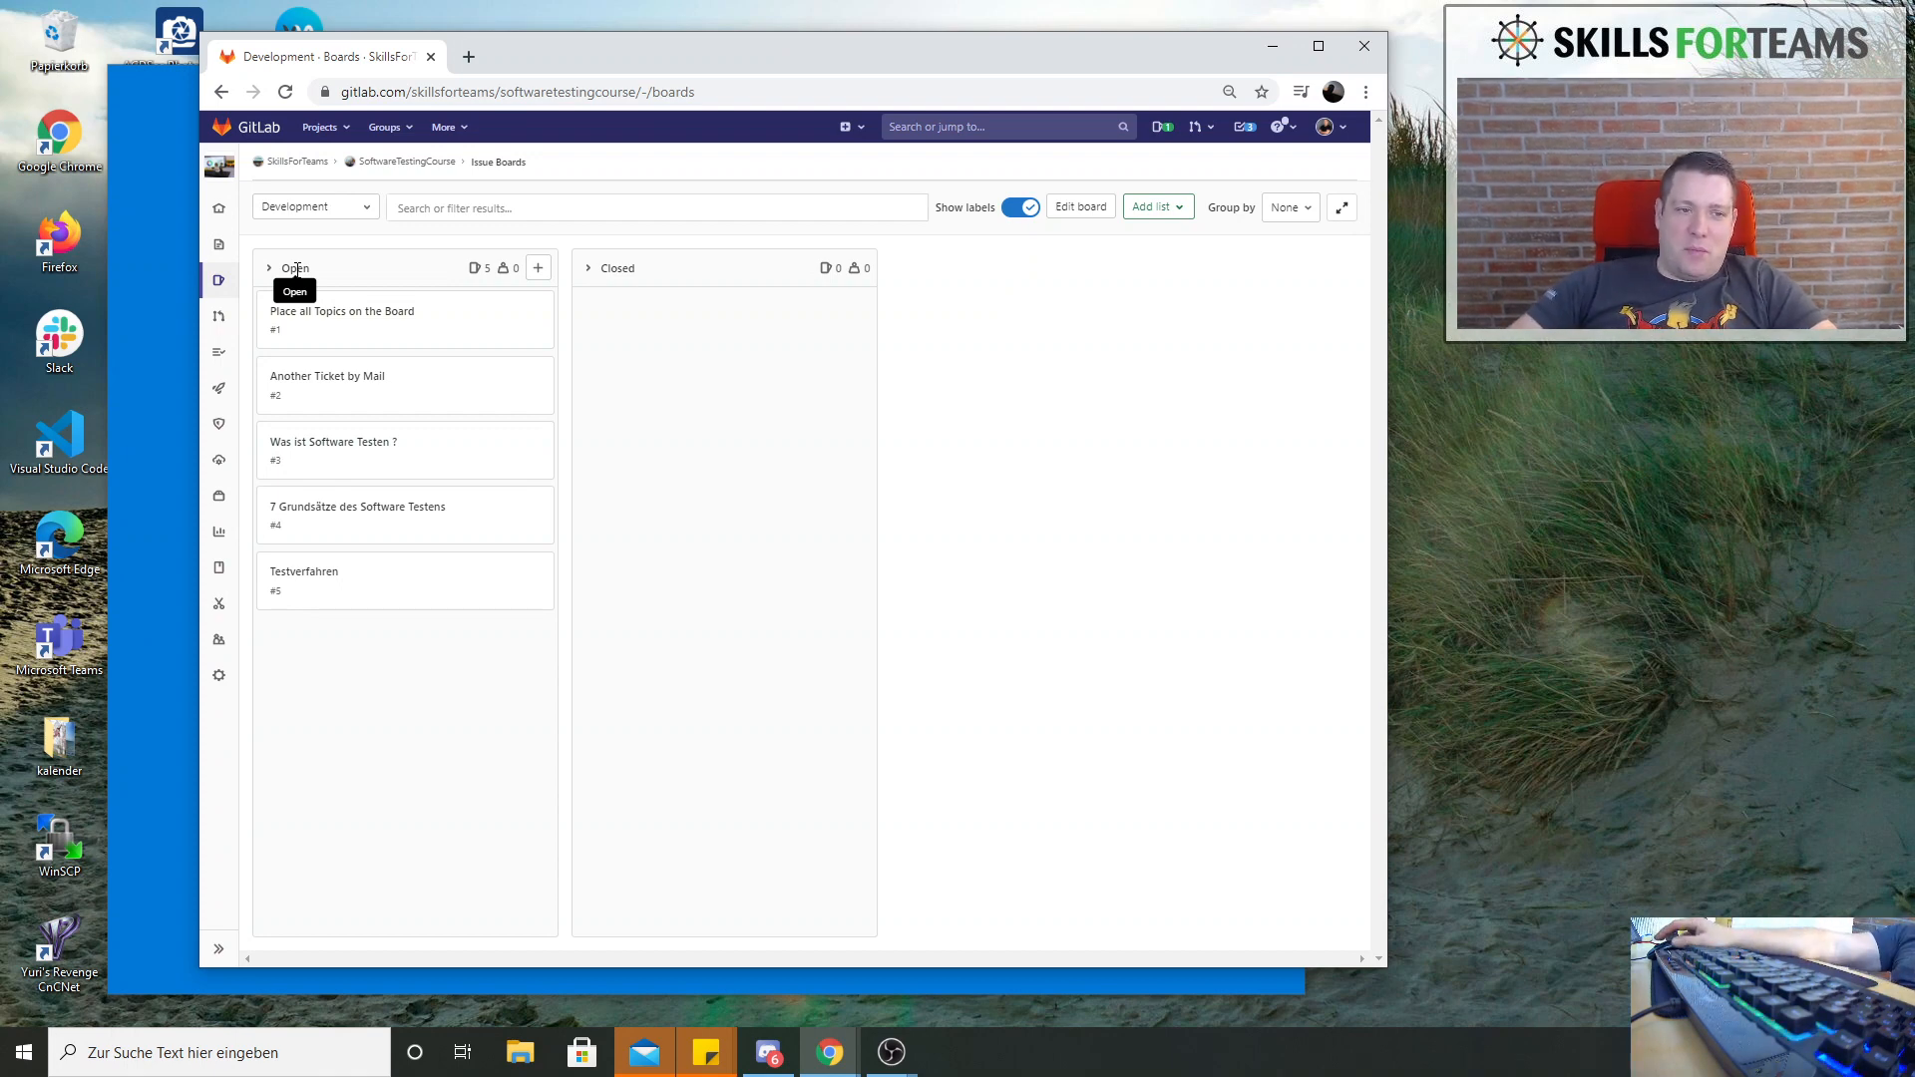
{"action": "left_click", "coordinate": [221, 281]}
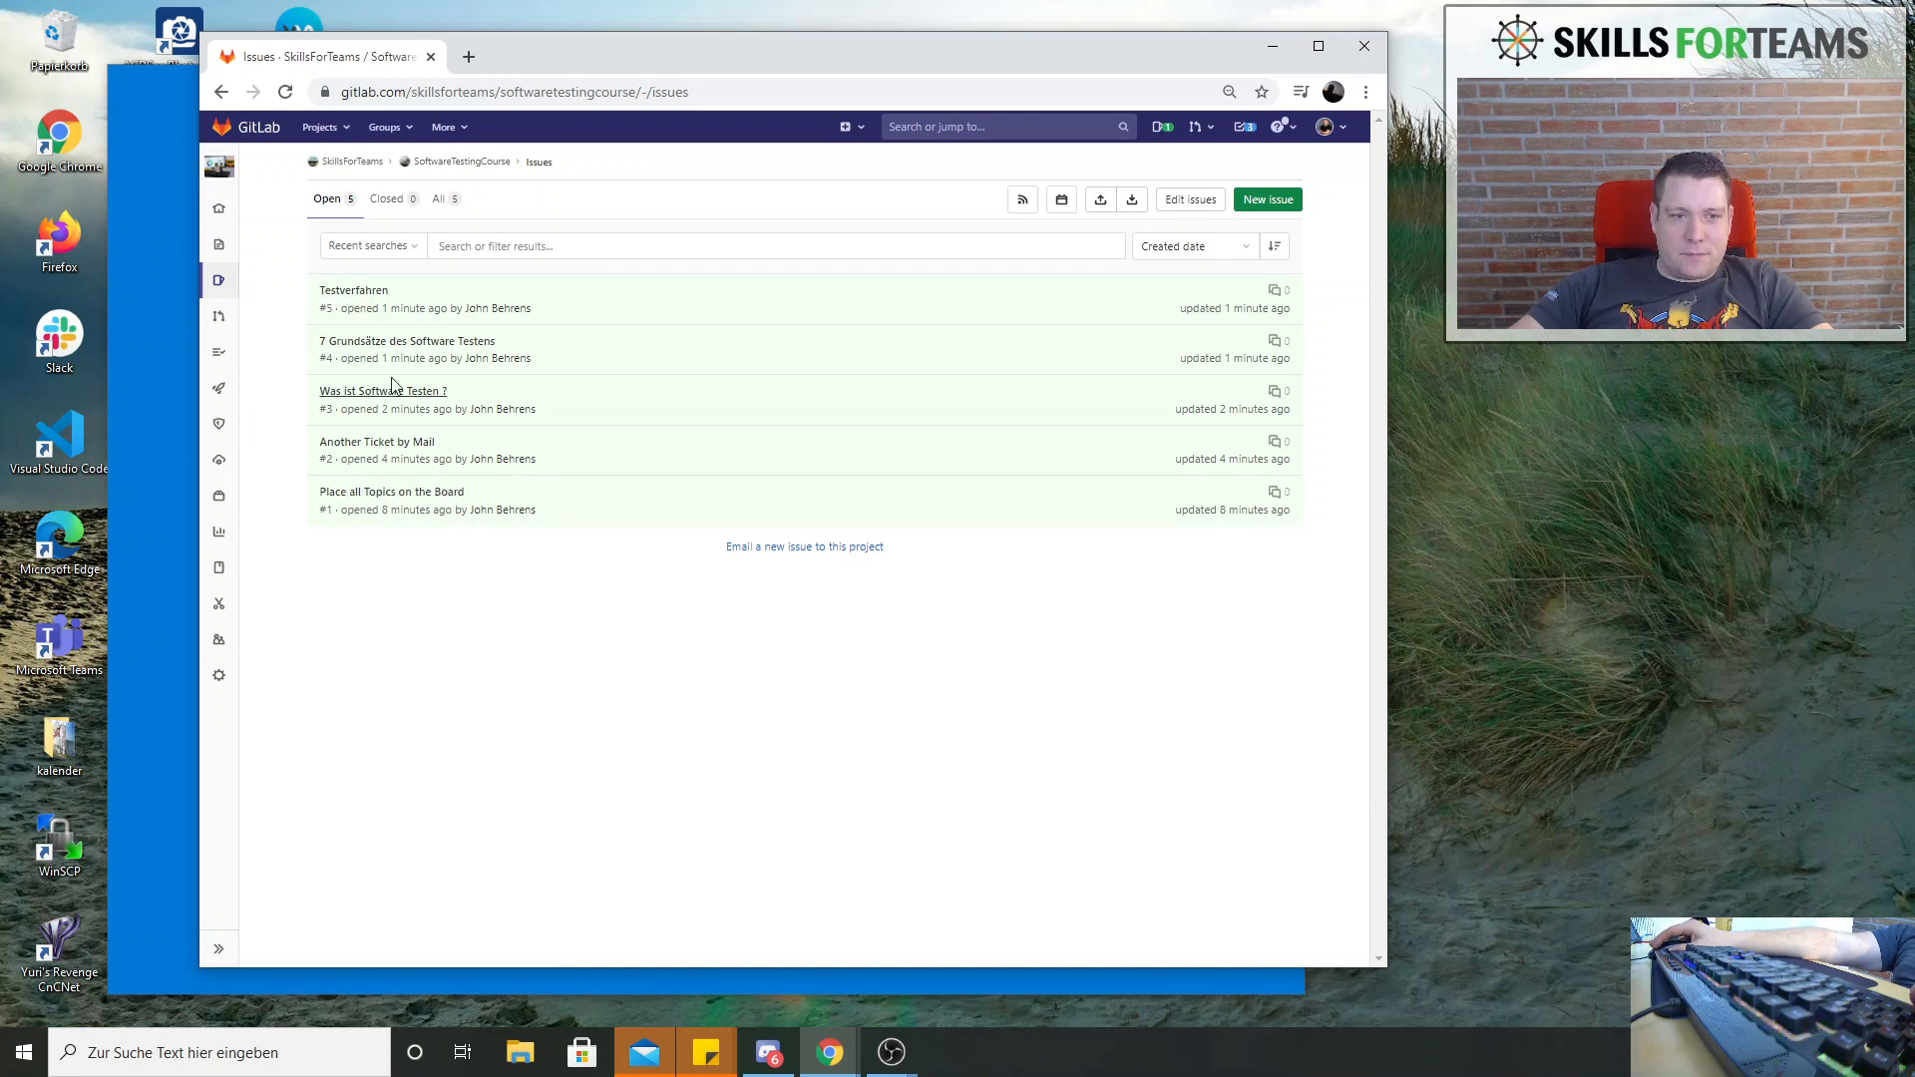
Open the project's labels page, generate the default set of labels and look through them
{"action": "mouse_move", "coordinate": [220, 284]}
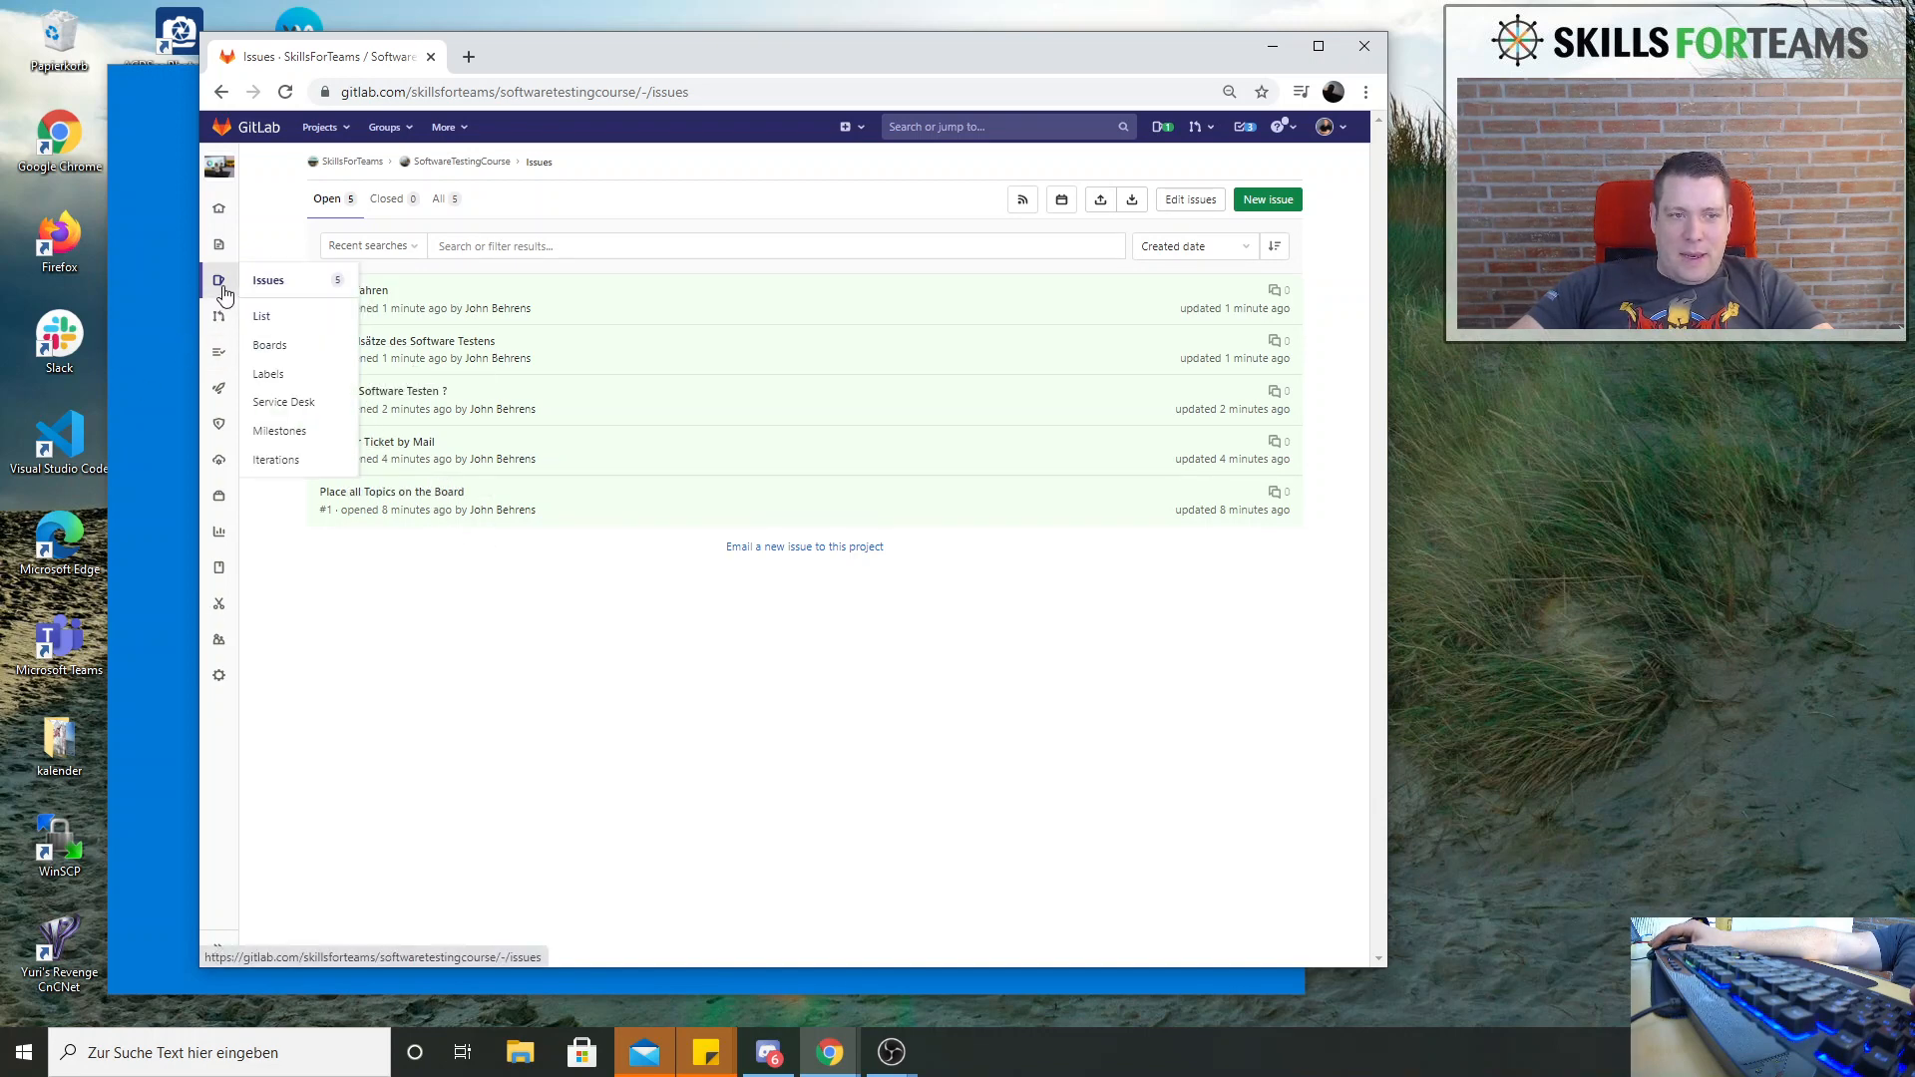
{"action": "left_click", "coordinate": [284, 377]}
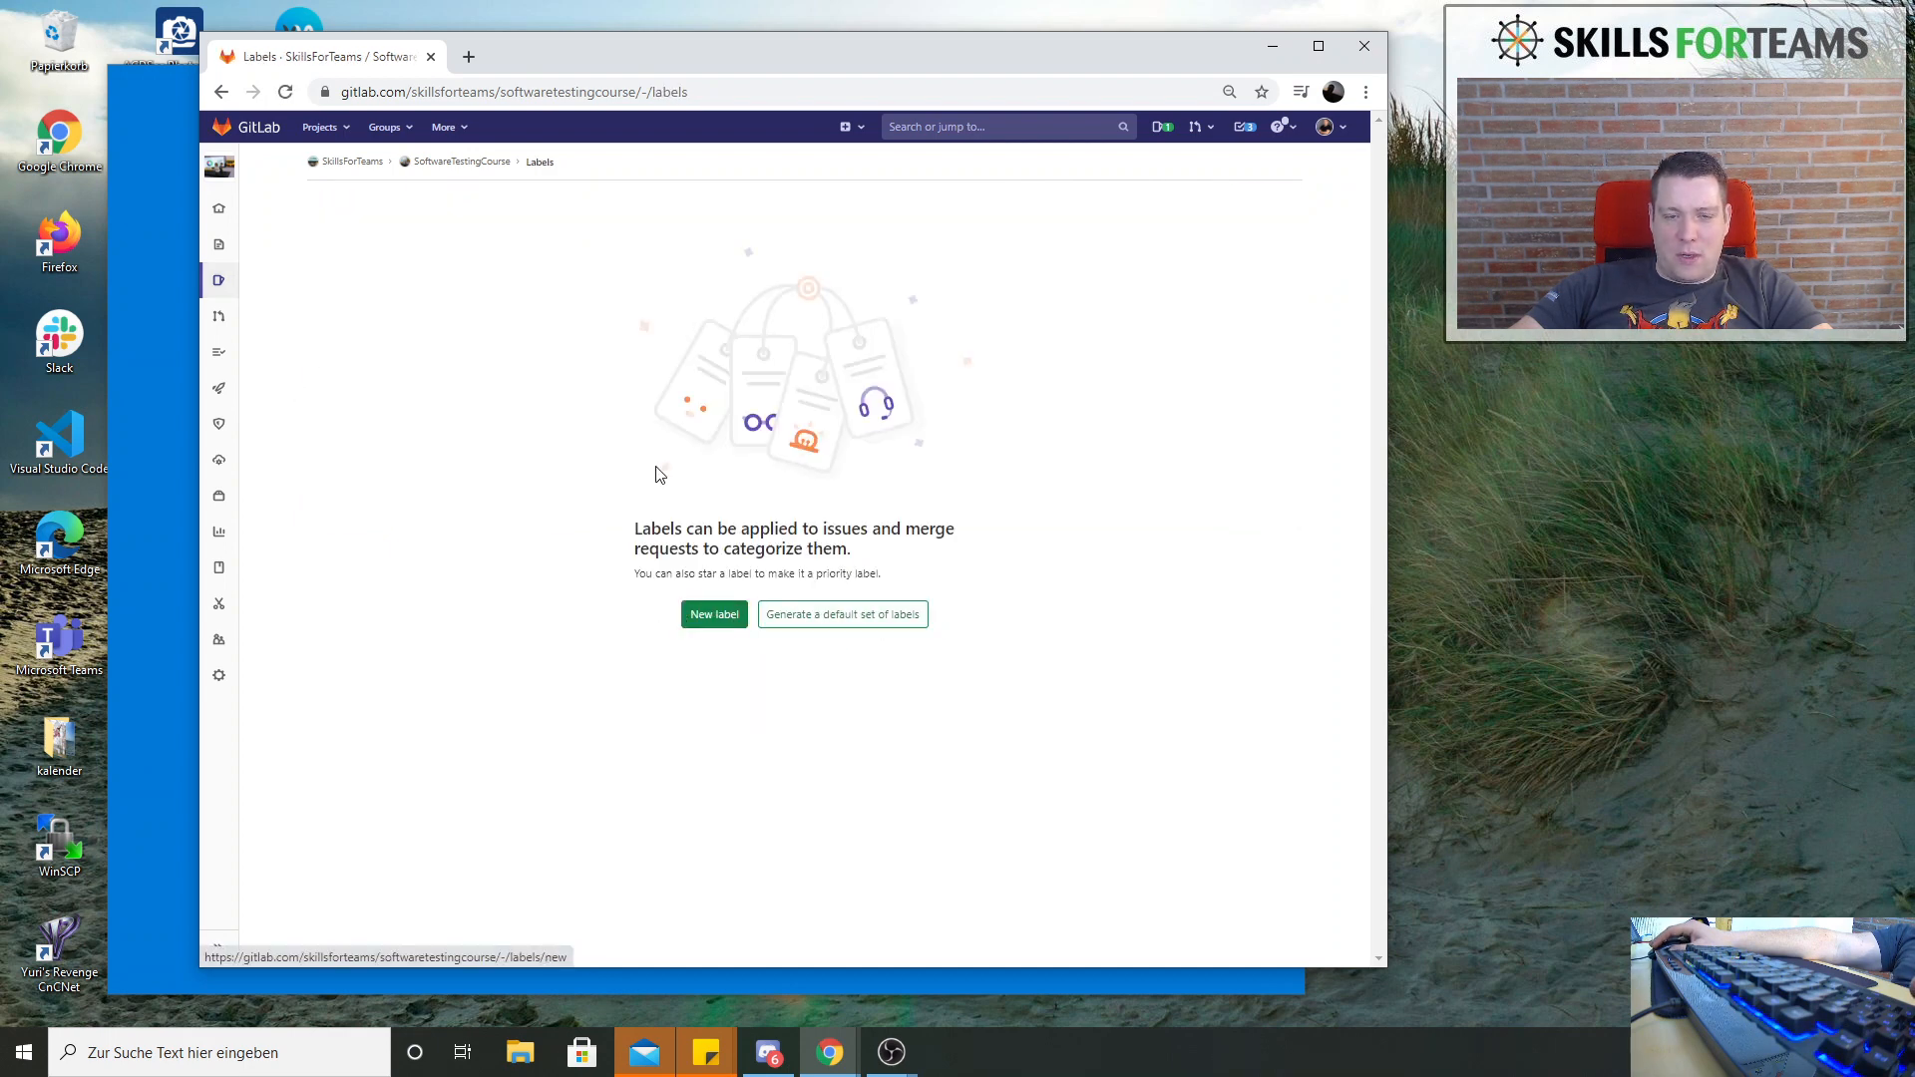
{"action": "left_click", "coordinate": [882, 620]}
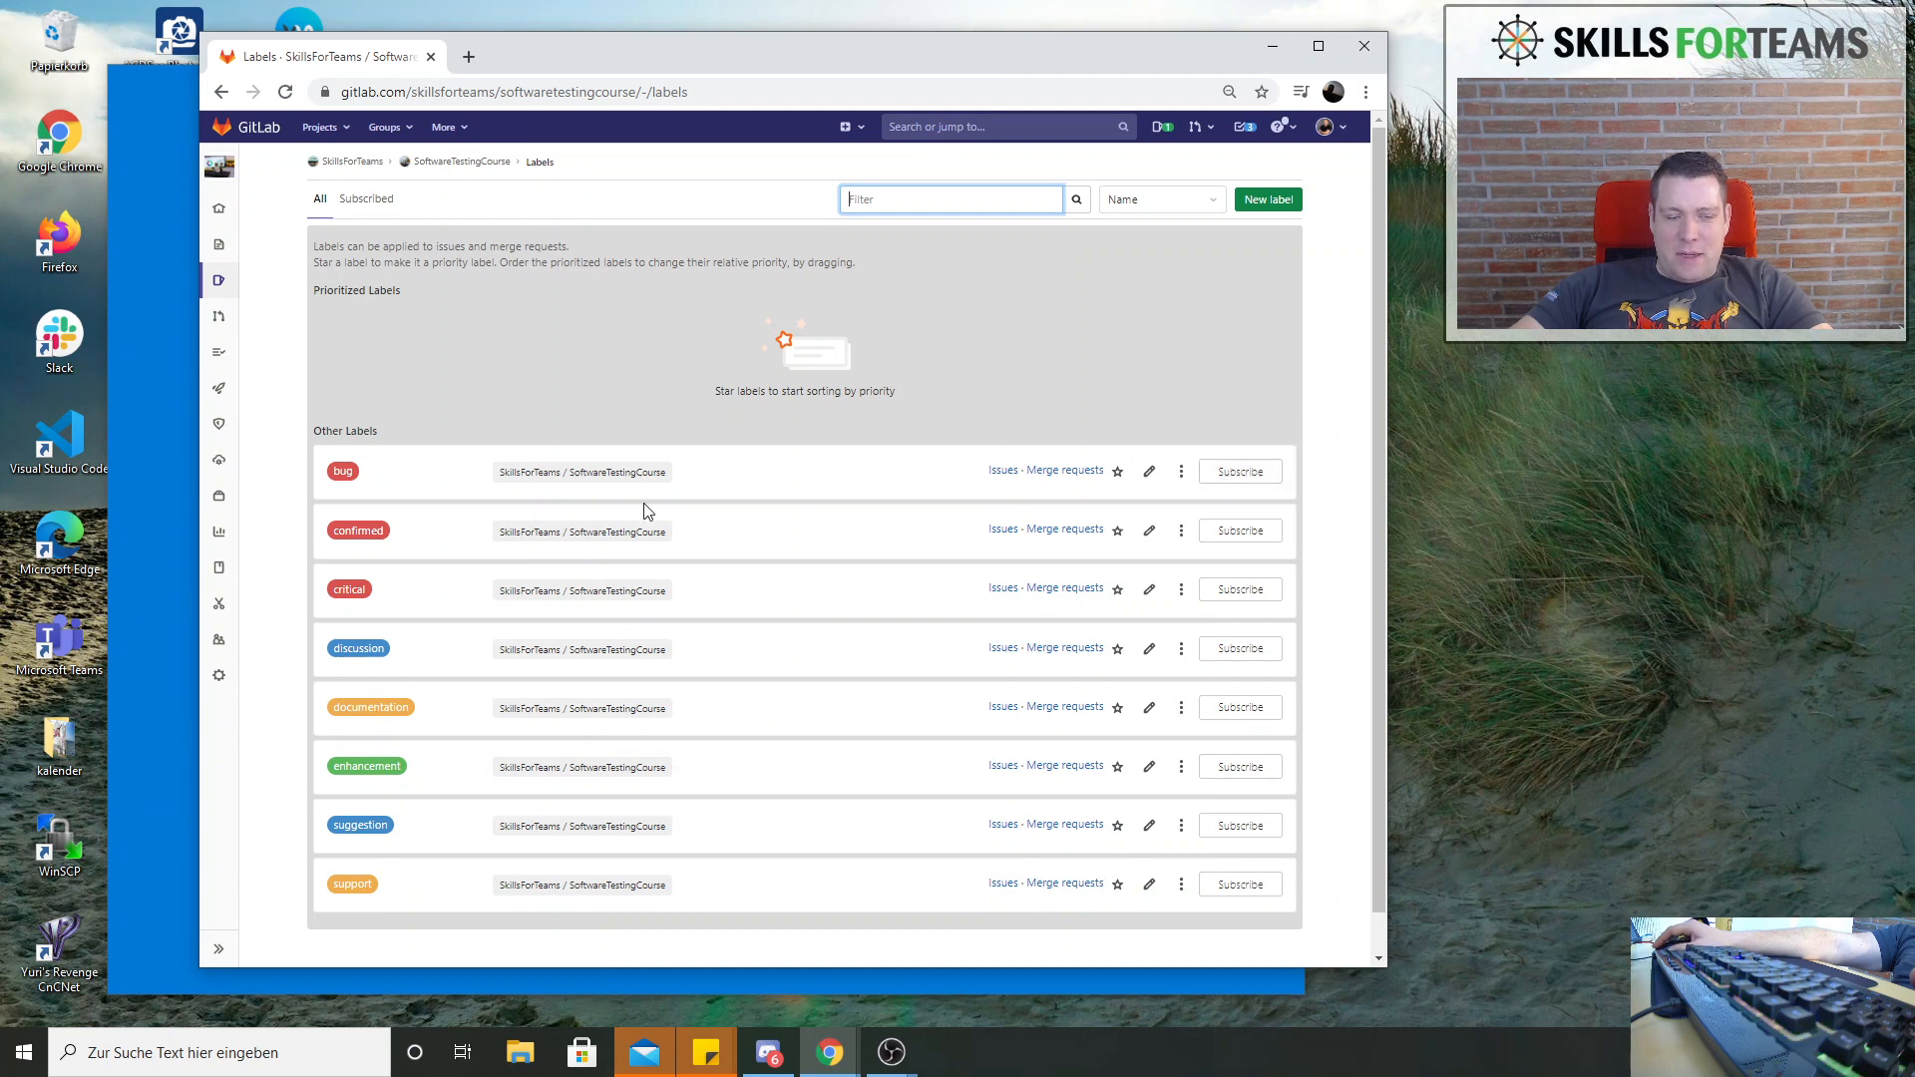
{"action": "scroll", "coordinate": [649, 511], "scroll_direction": "down", "scroll_amount": 1}
{"action": "scroll", "coordinate": [648, 511], "scroll_direction": "up", "scroll_amount": 1}
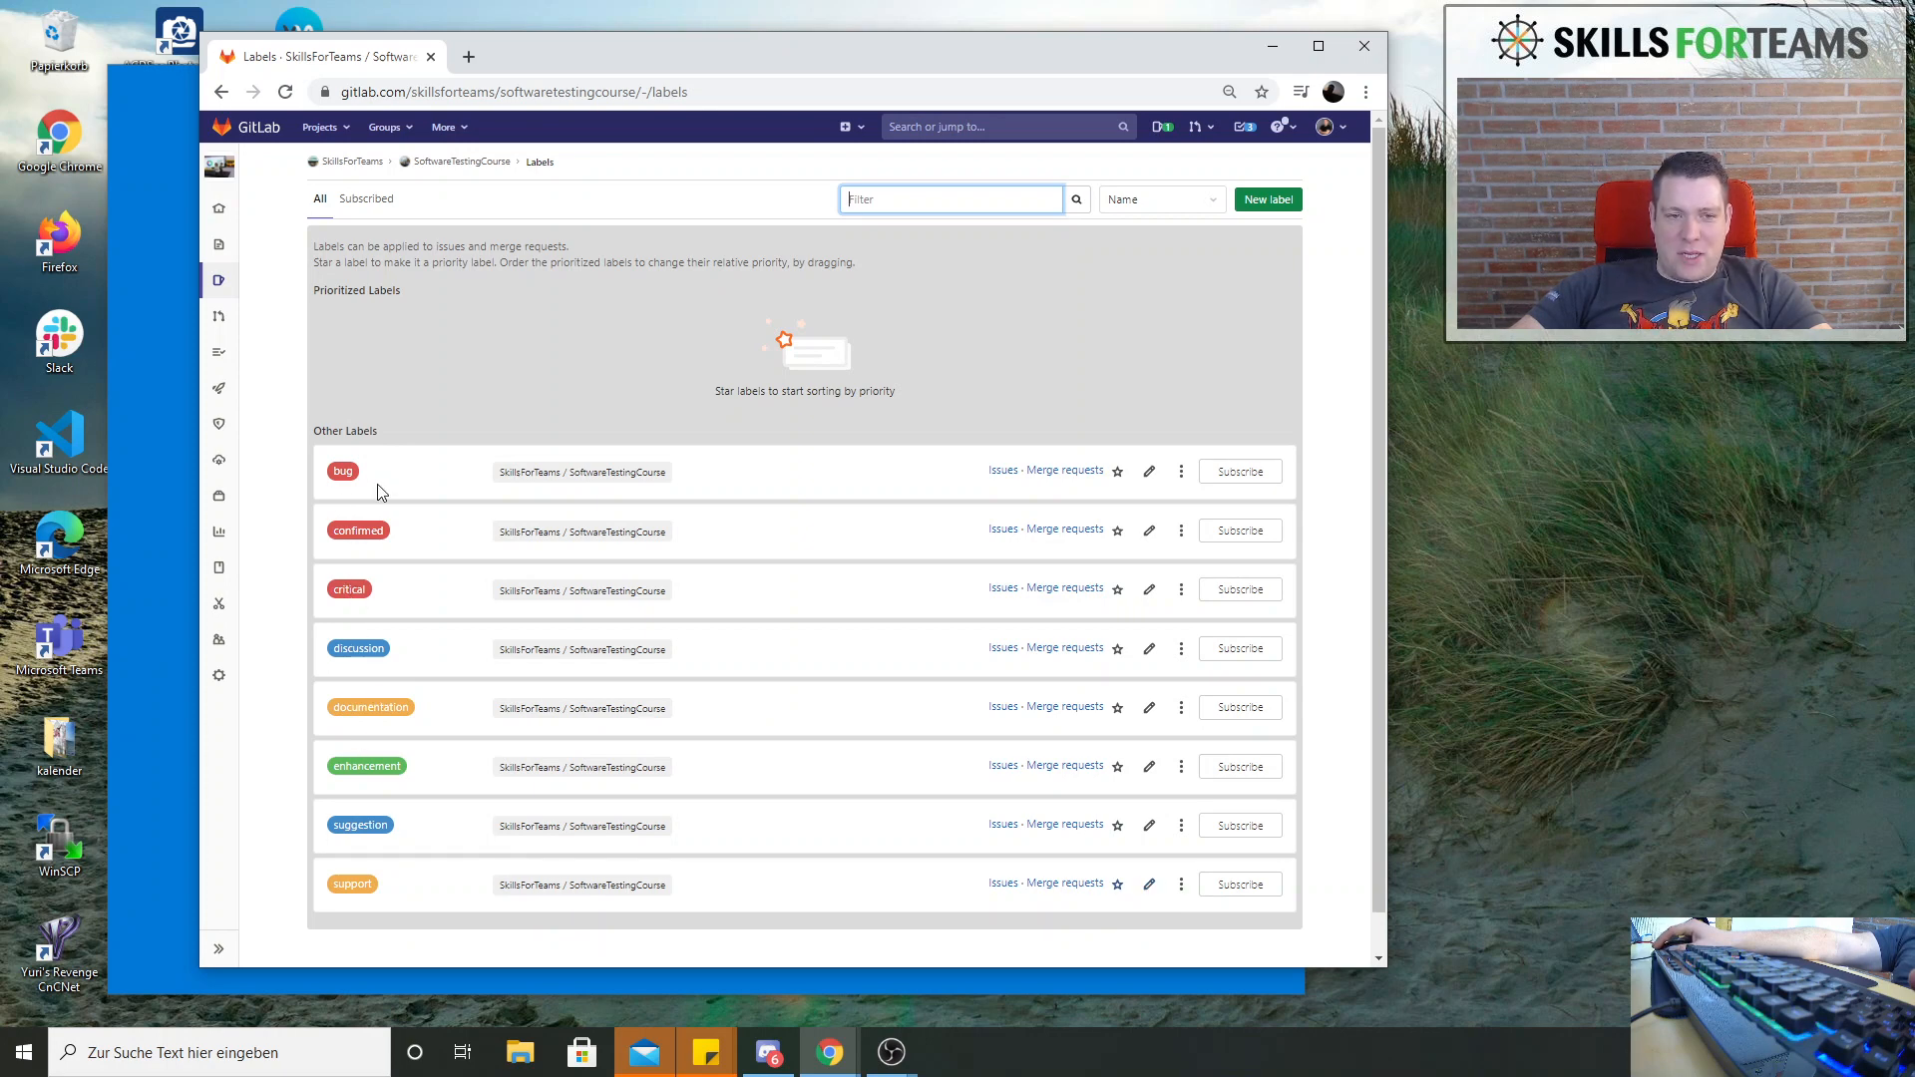
Delete the default labels "bug" and "confirmed" from the project
{"action": "left_click", "coordinate": [1183, 474]}
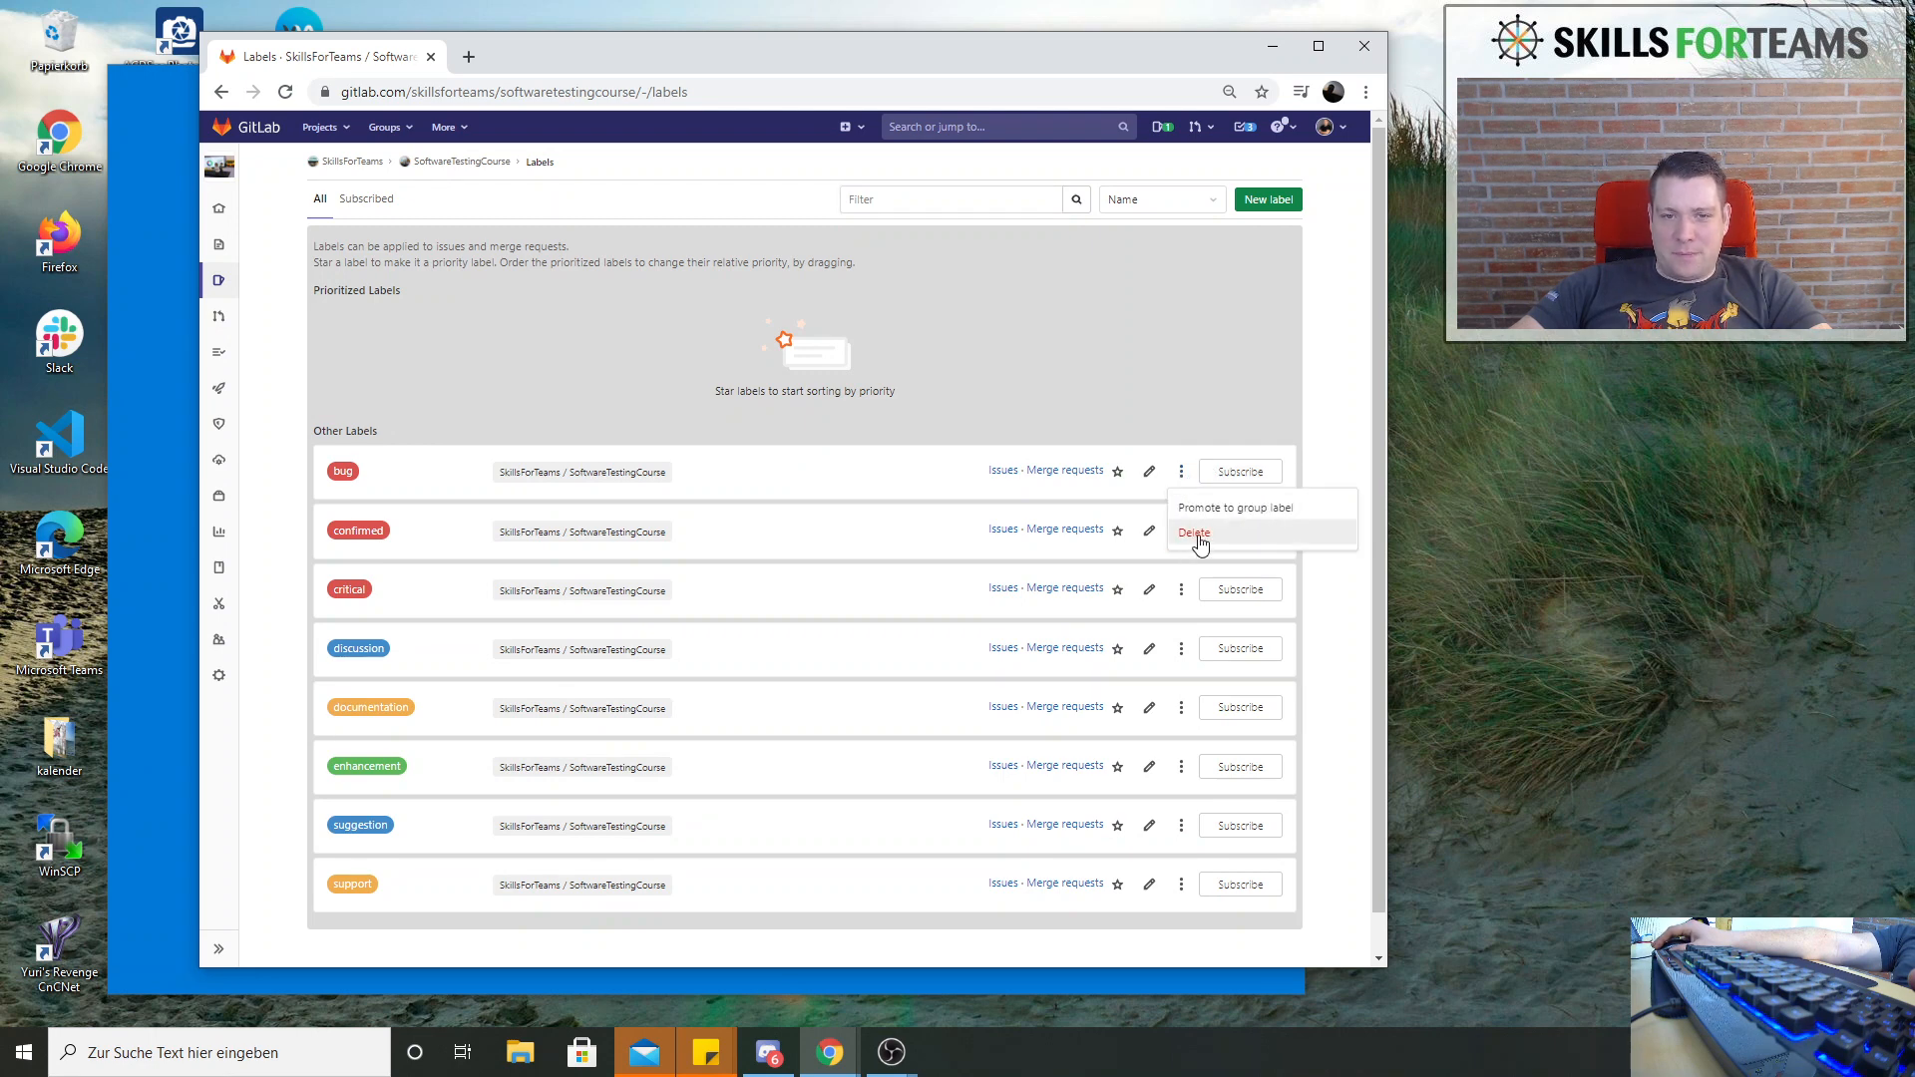
{"action": "left_click", "coordinate": [1195, 533]}
{"action": "key", "text": "Return"}
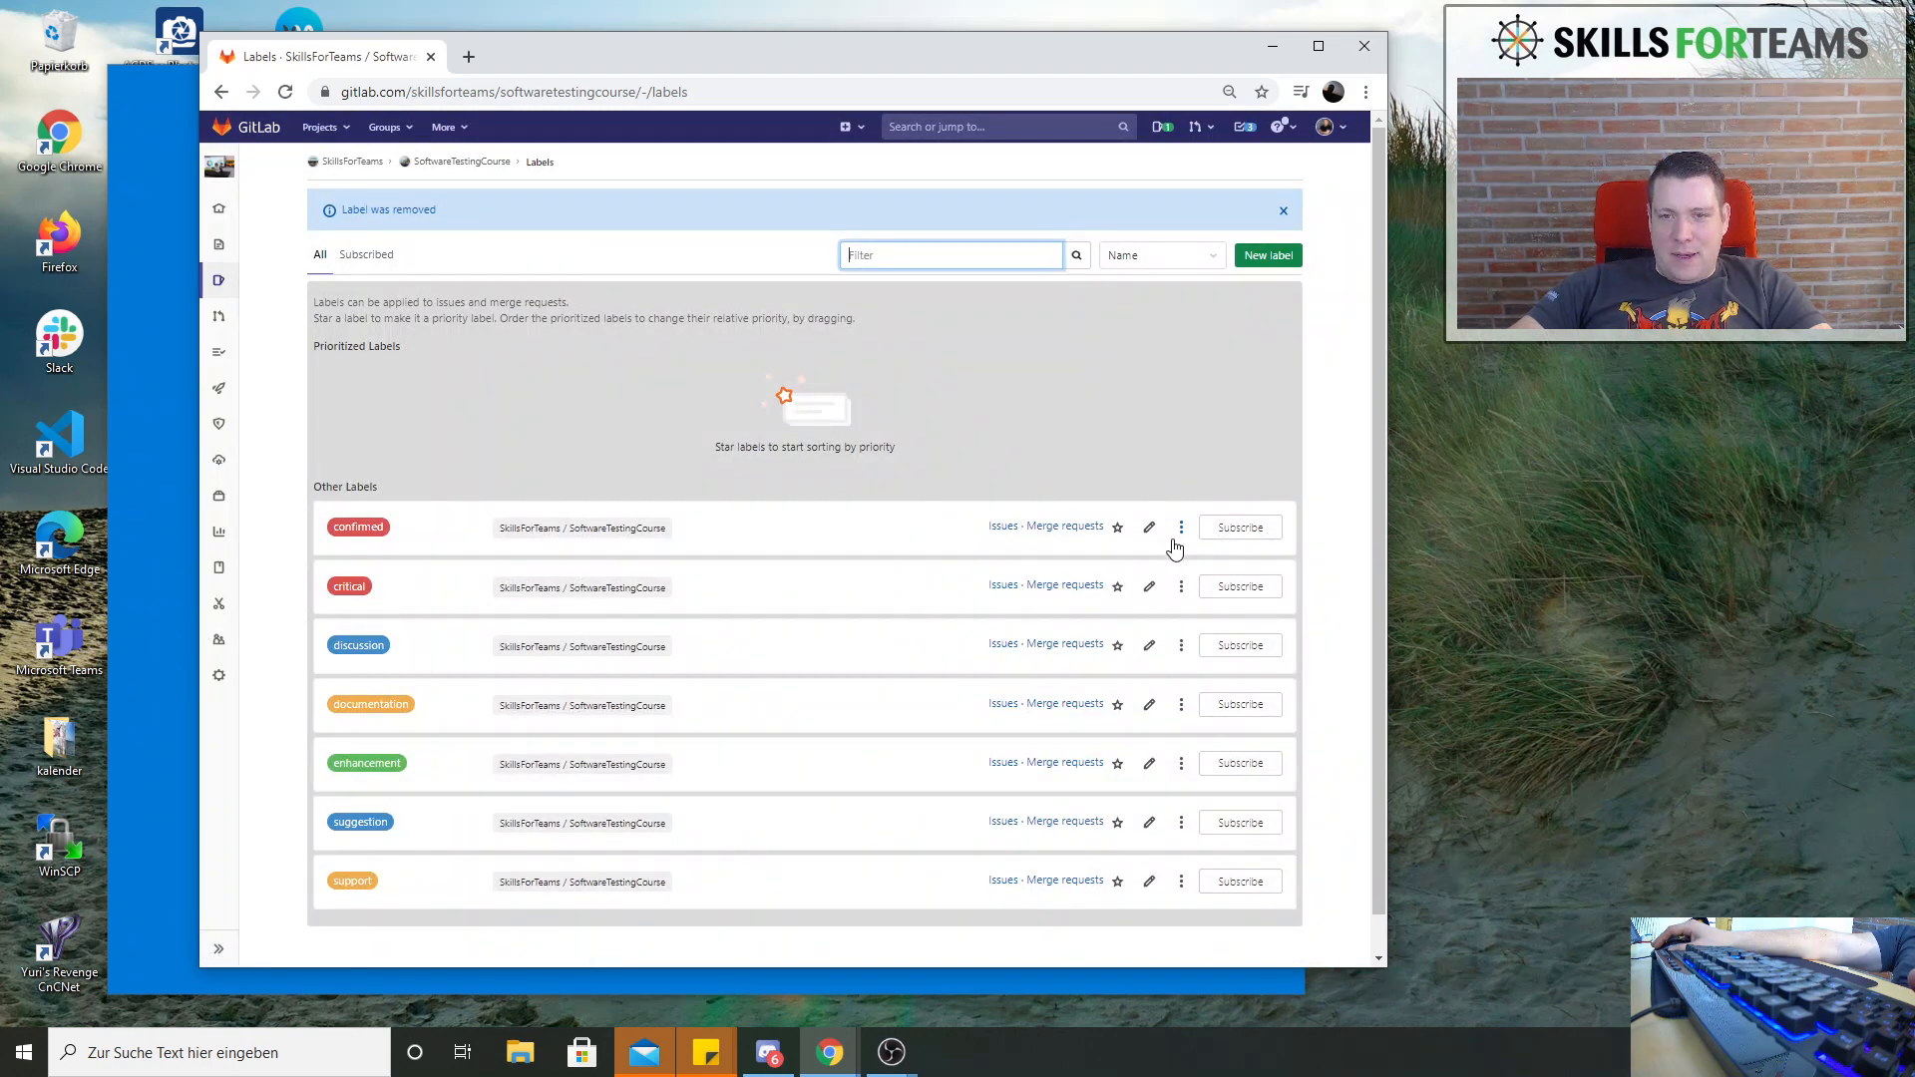
{"action": "left_click", "coordinate": [1181, 528]}
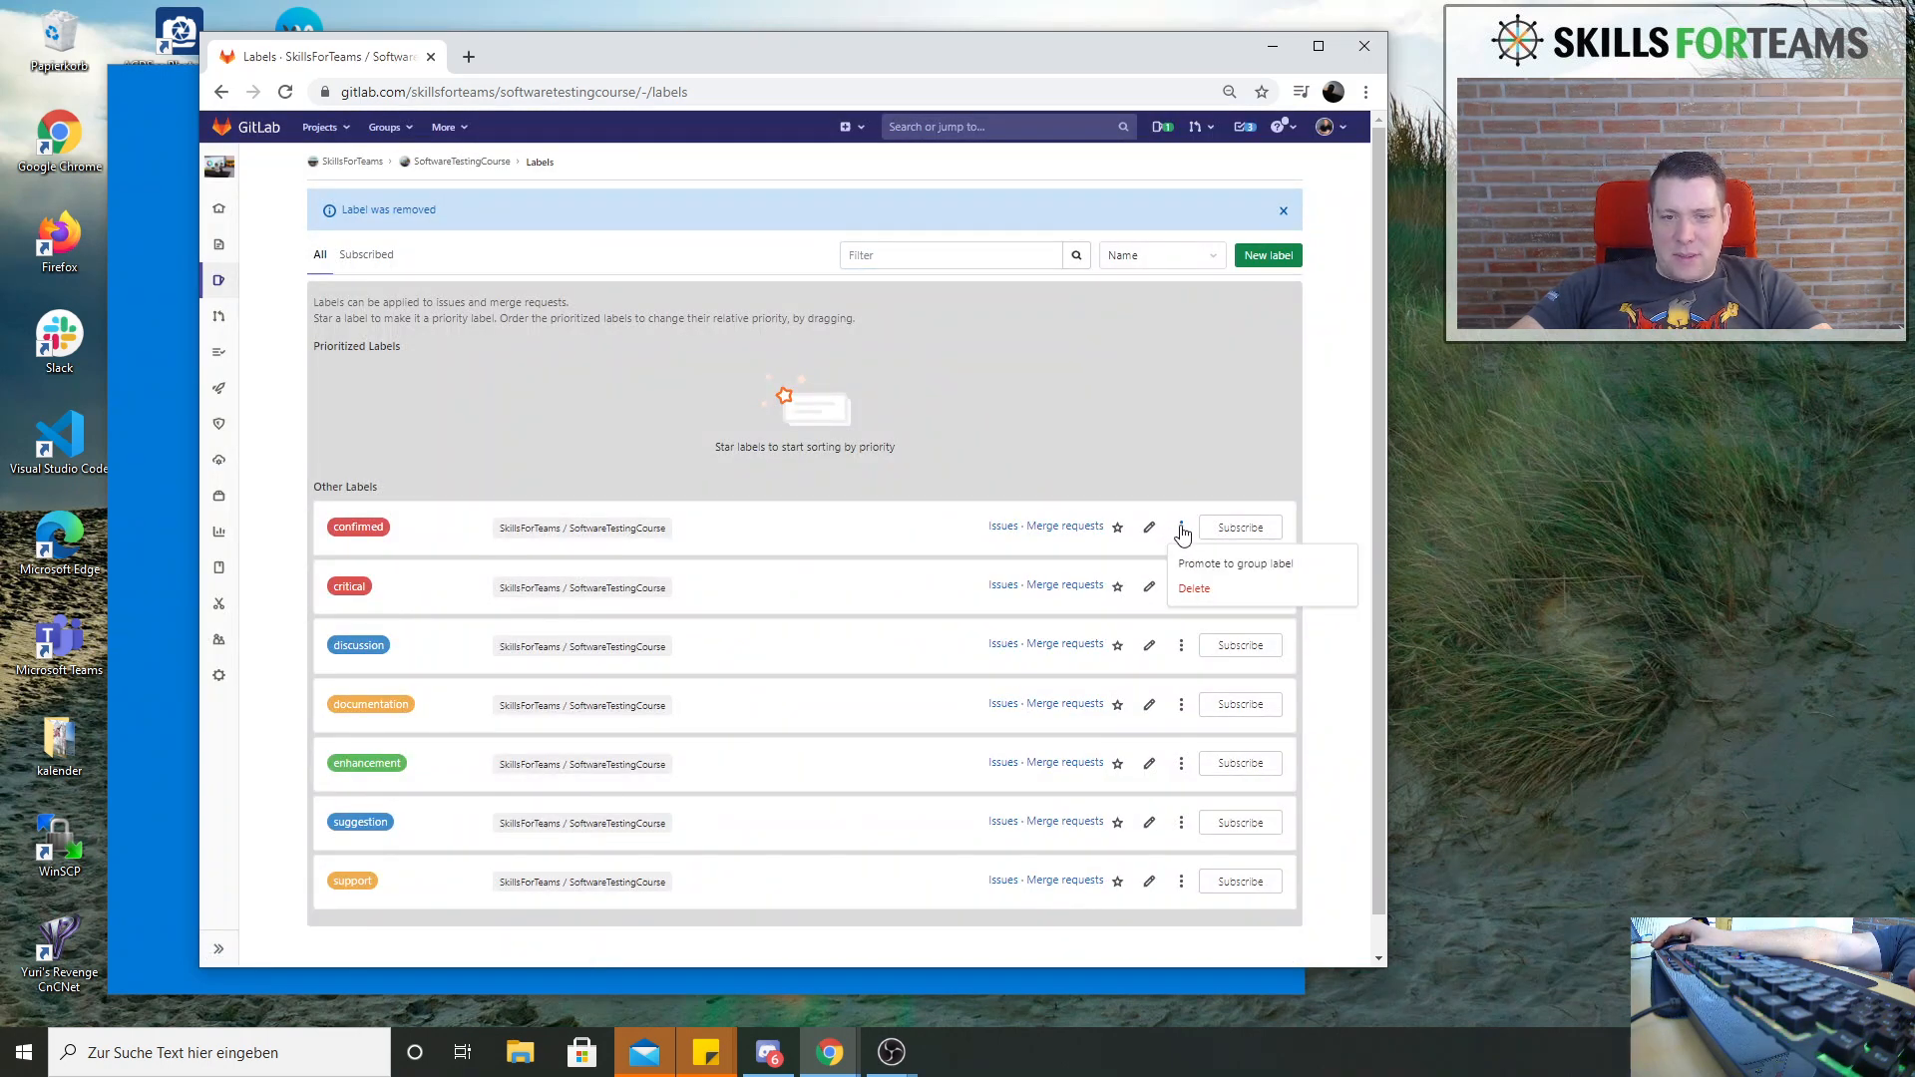
{"action": "left_click", "coordinate": [1242, 591]}
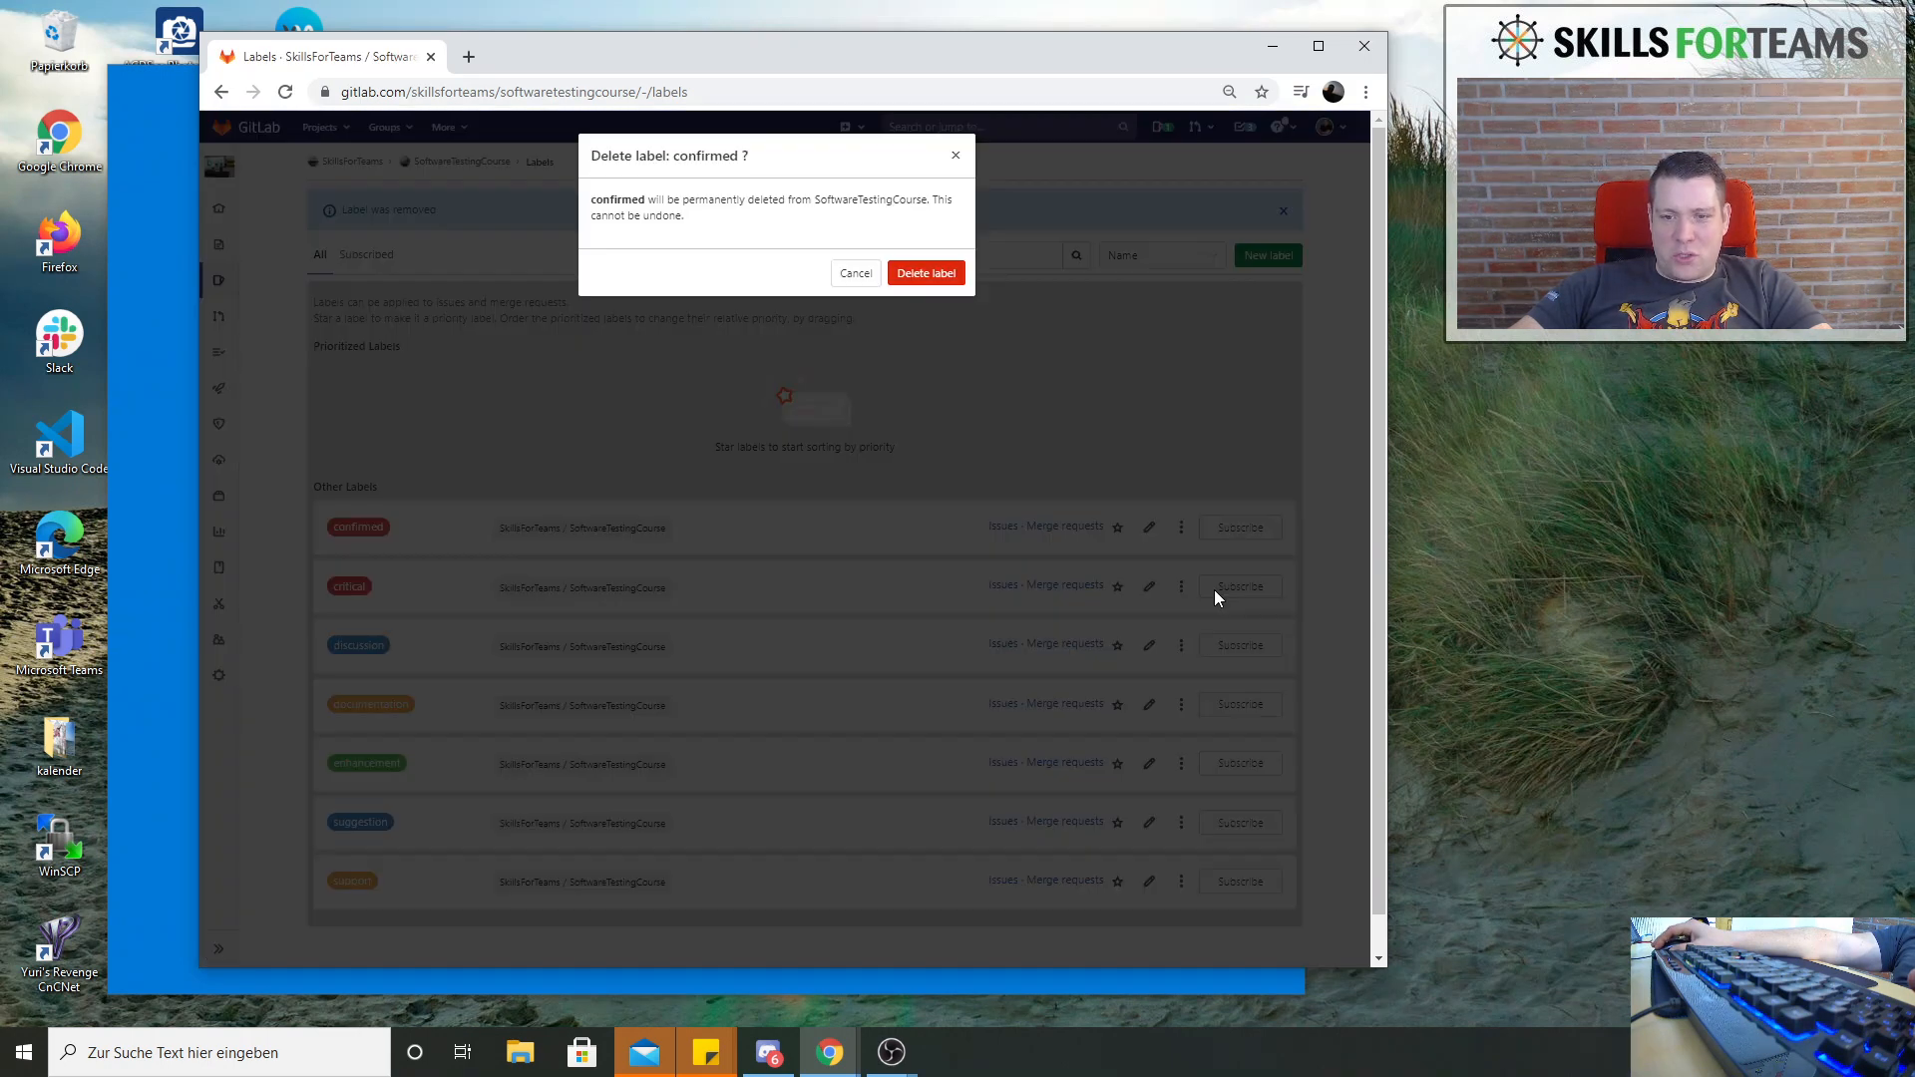
{"action": "left_click", "coordinate": [924, 267]}
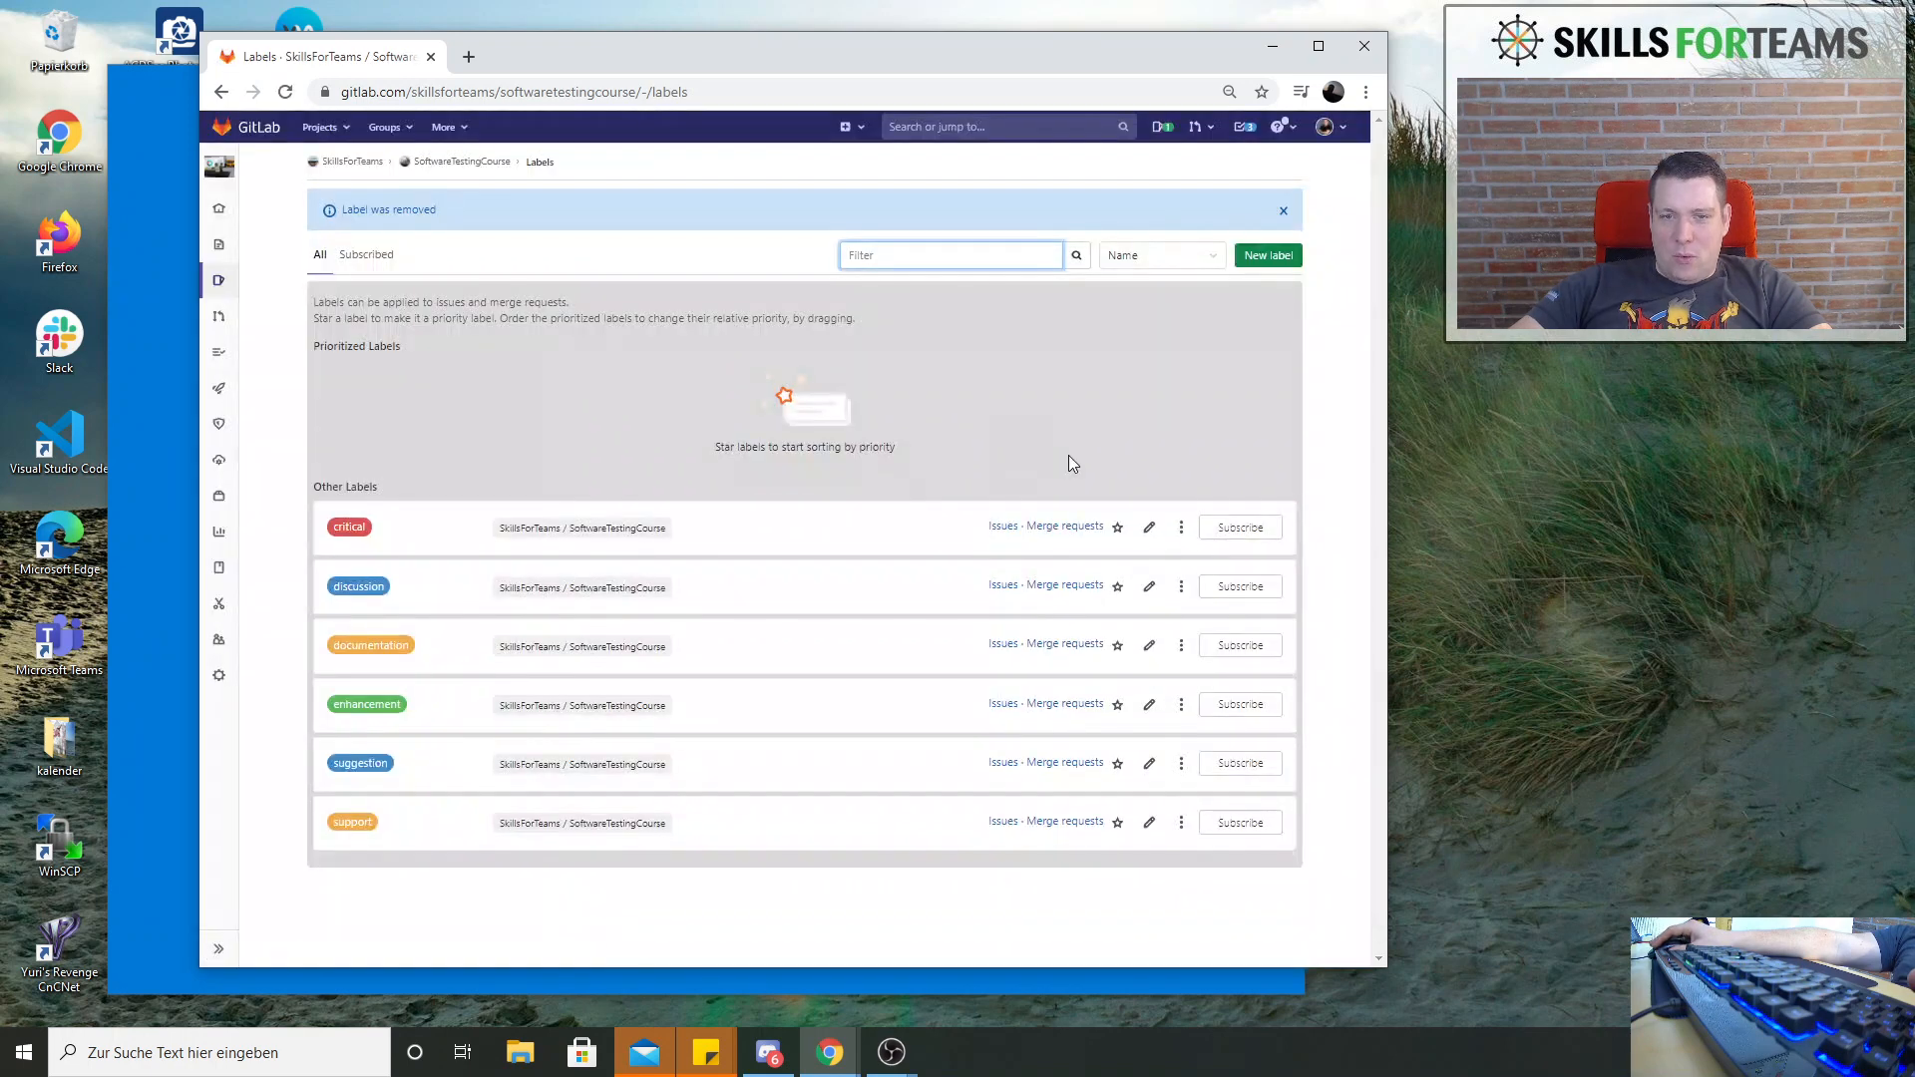
Delete the "critical" and "discussion" labels from the project
{"action": "left_click", "coordinate": [1181, 537]}
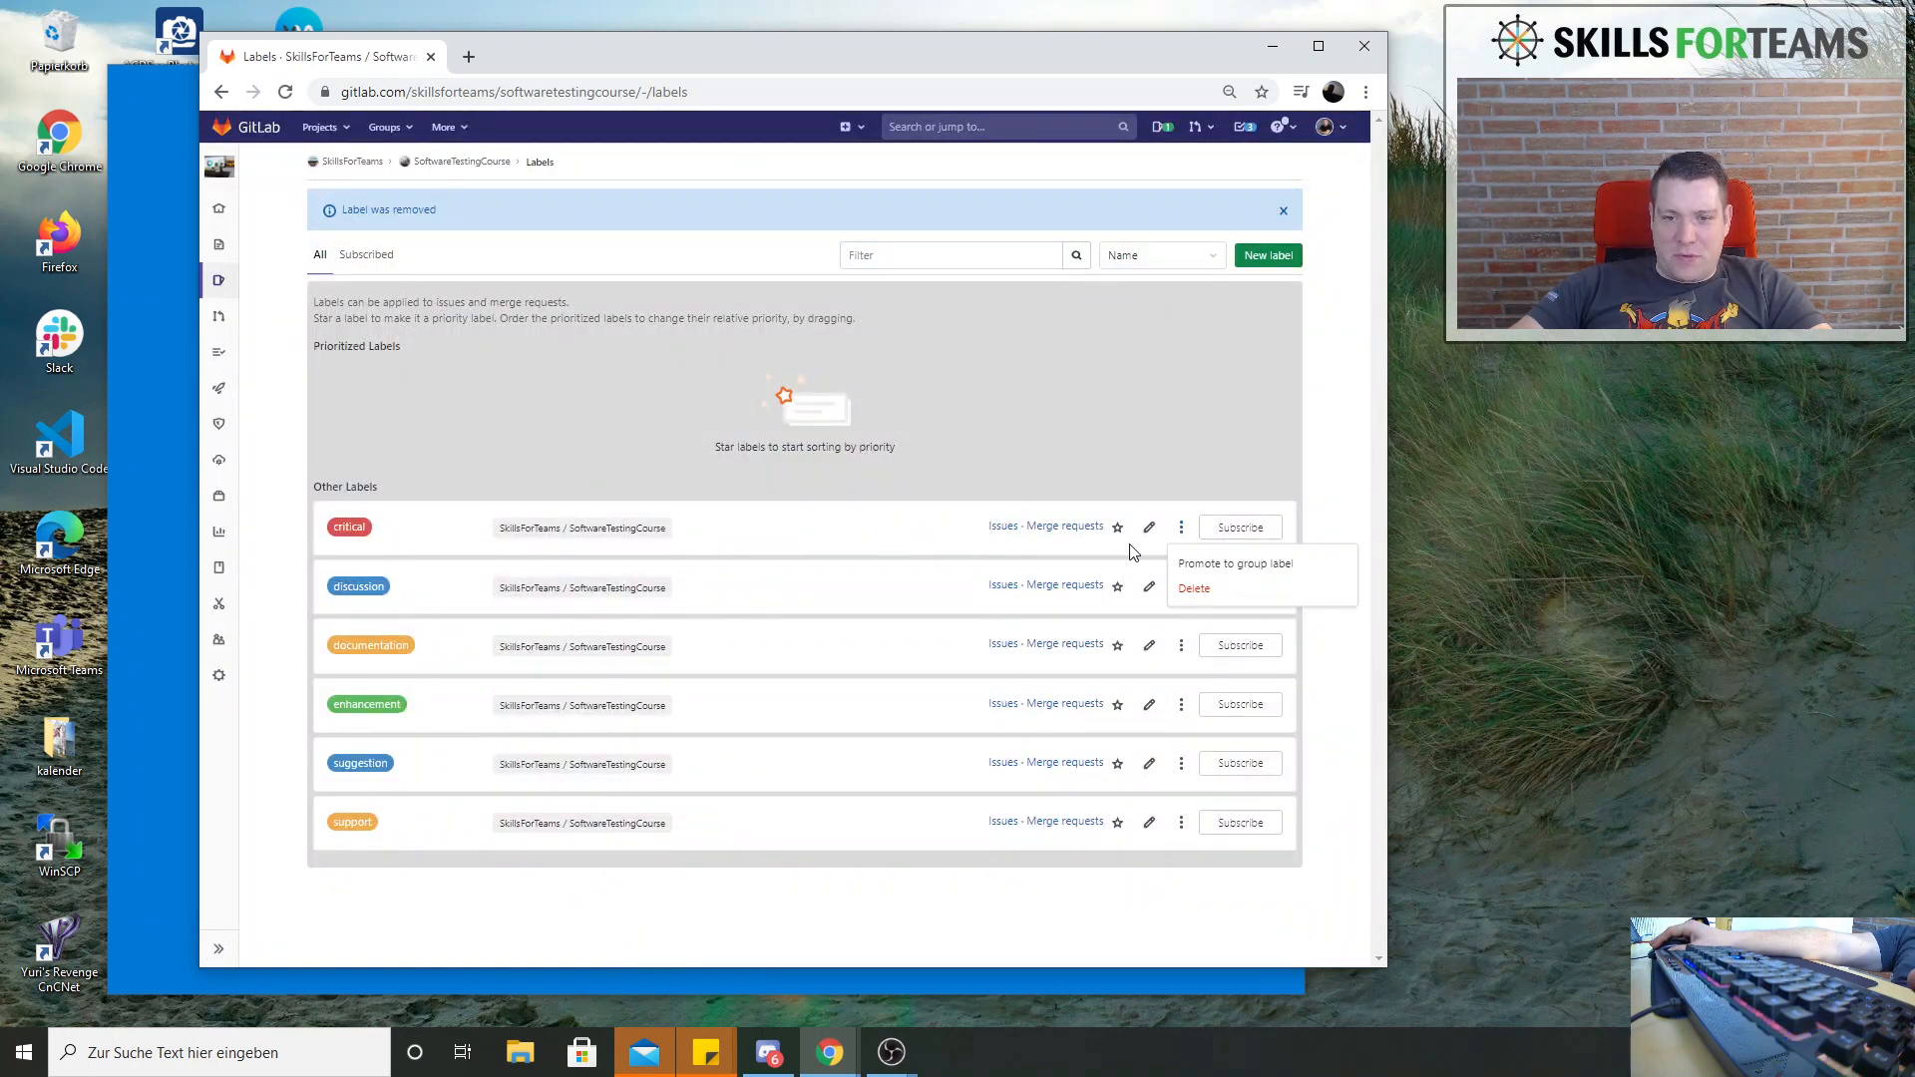
{"action": "left_click", "coordinate": [1194, 595]}
{"action": "left_click", "coordinate": [932, 276]}
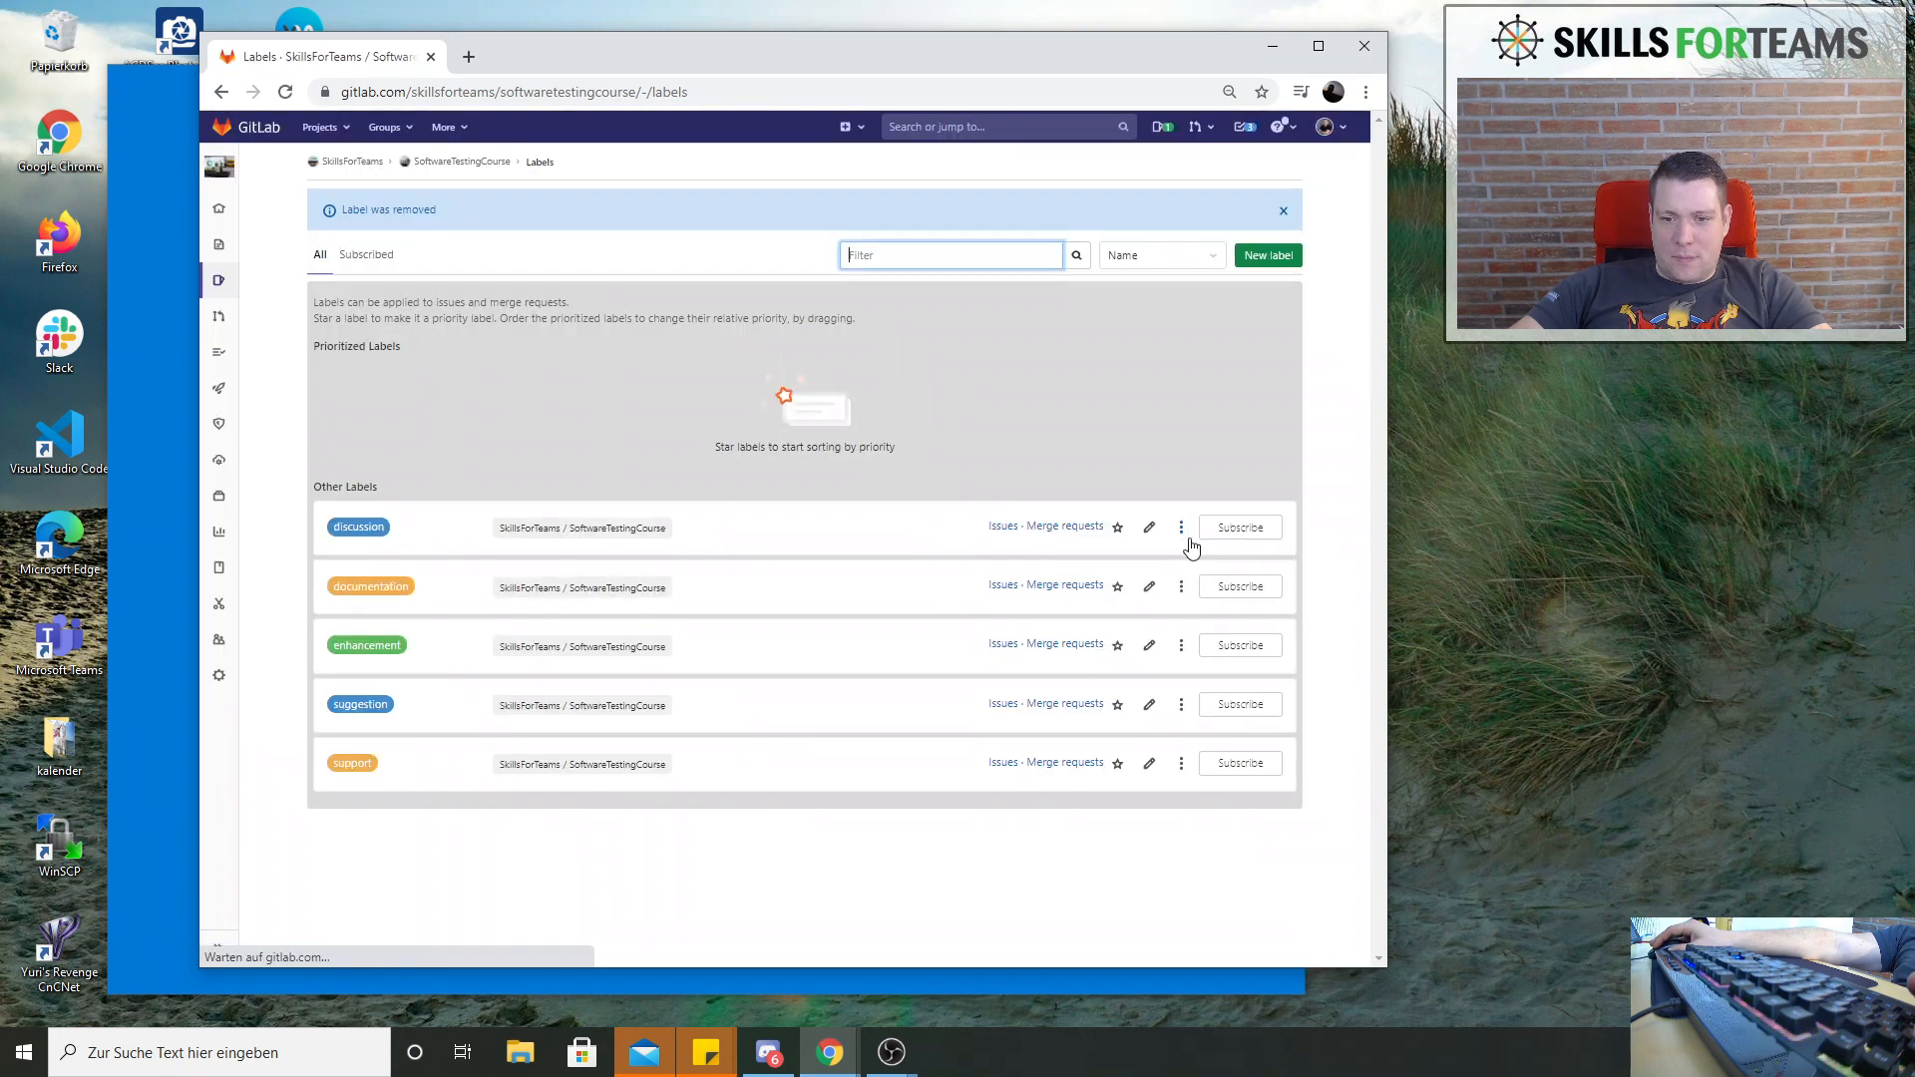
{"action": "left_click", "coordinate": [1181, 528]}
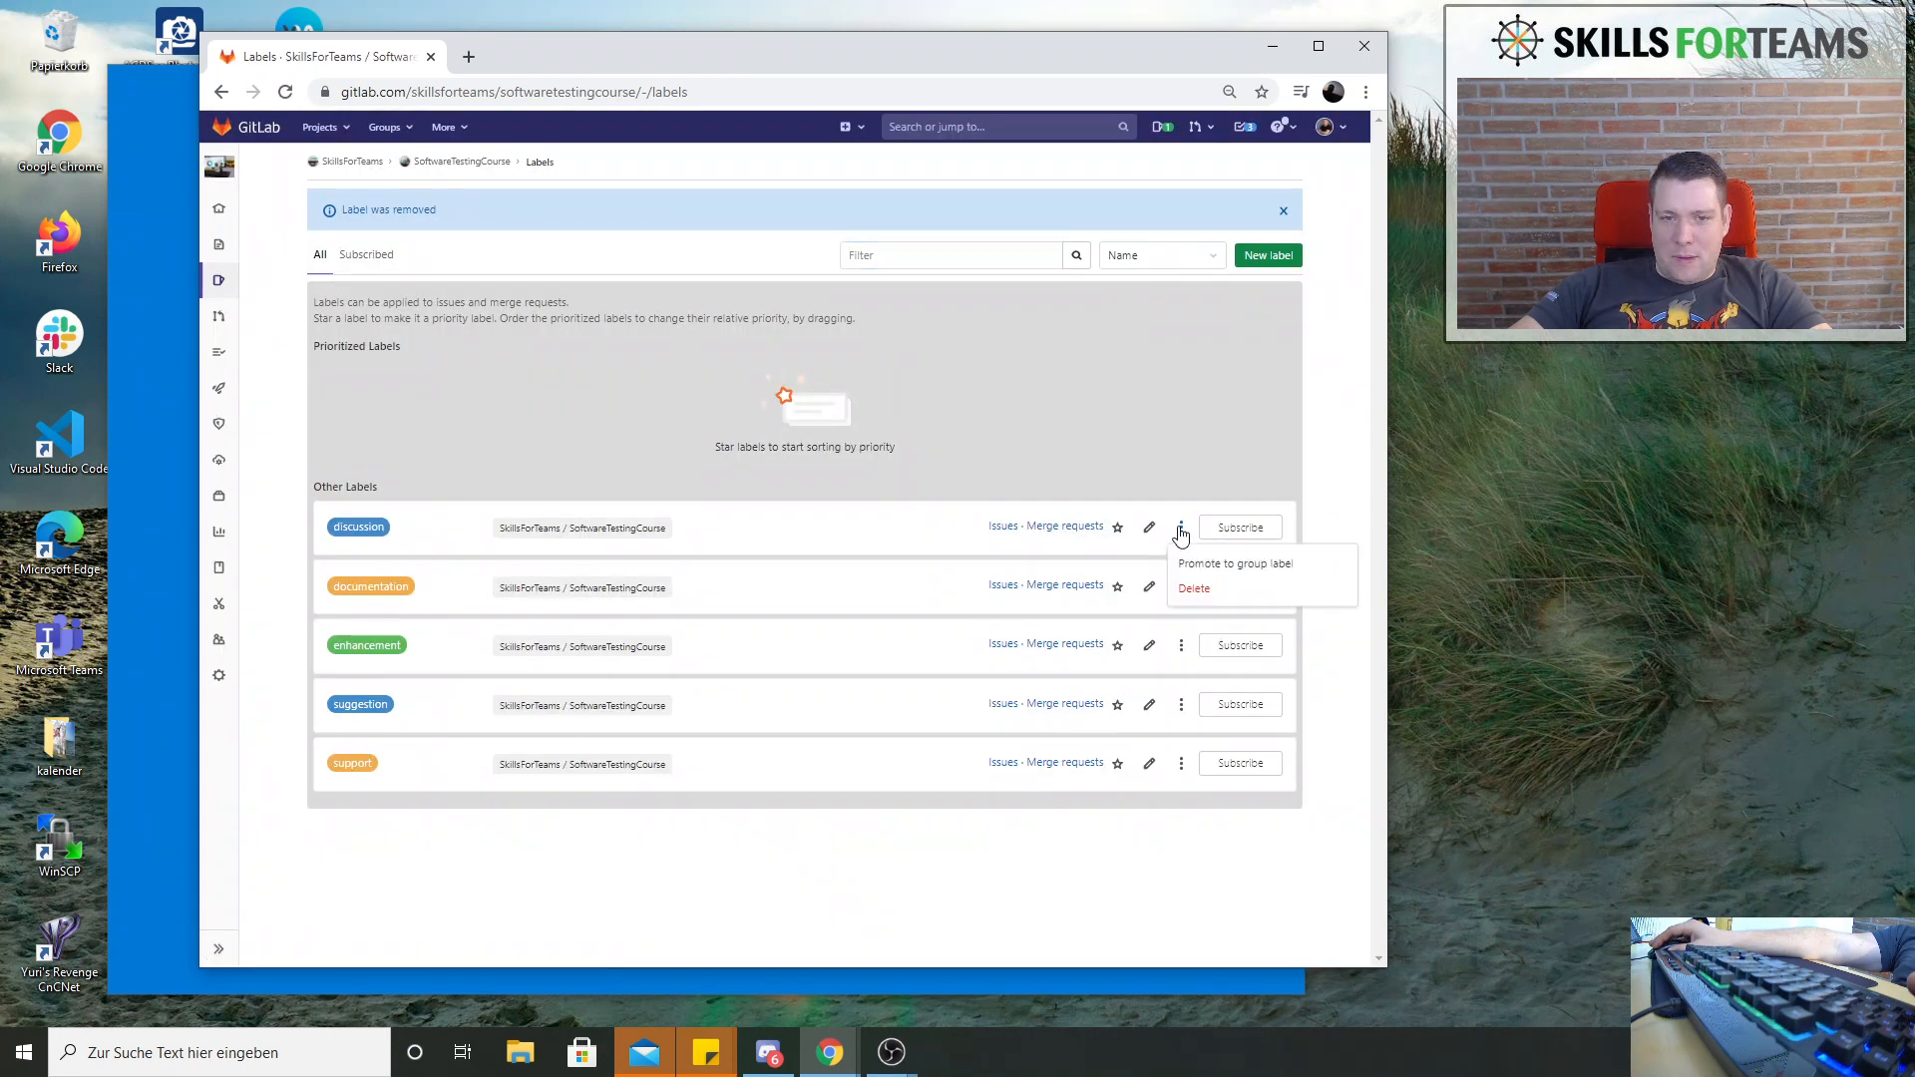
{"action": "left_click", "coordinate": [1193, 589]}
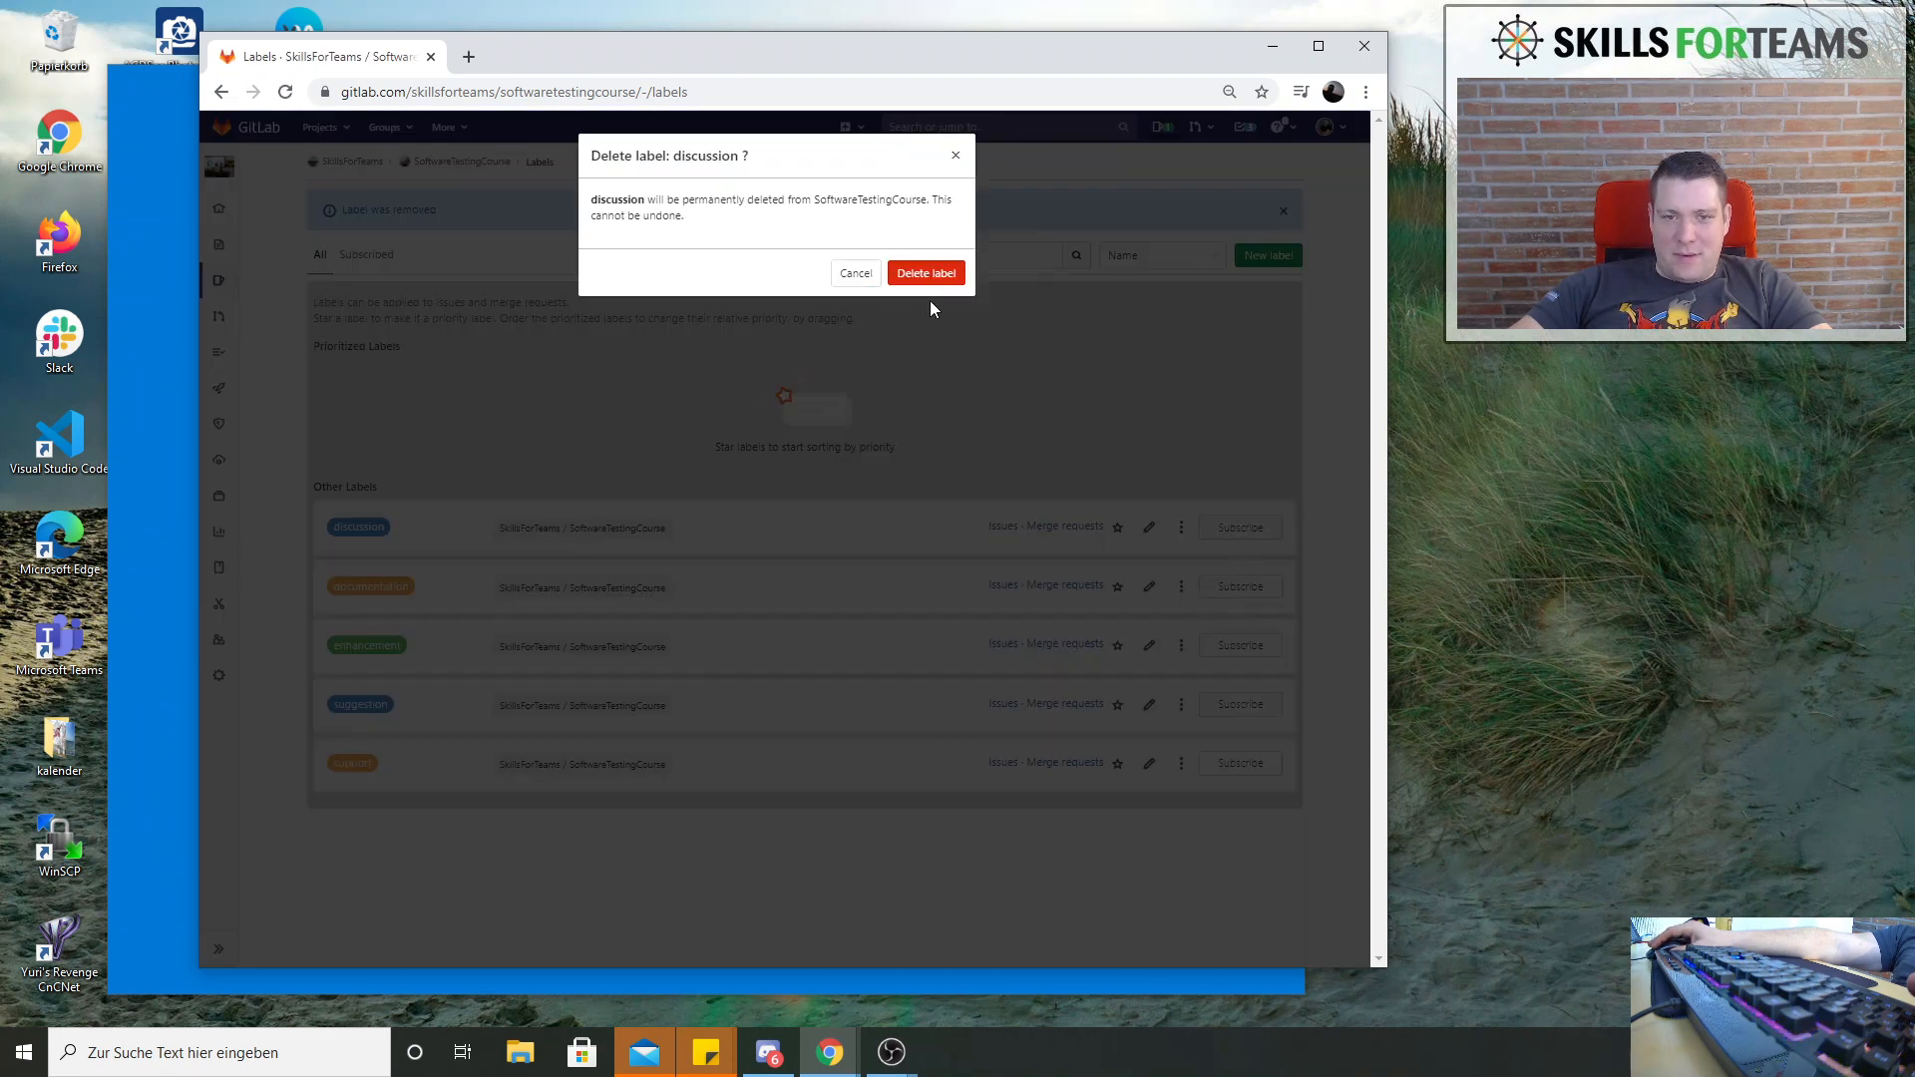
{"action": "left_click", "coordinate": [927, 273]}
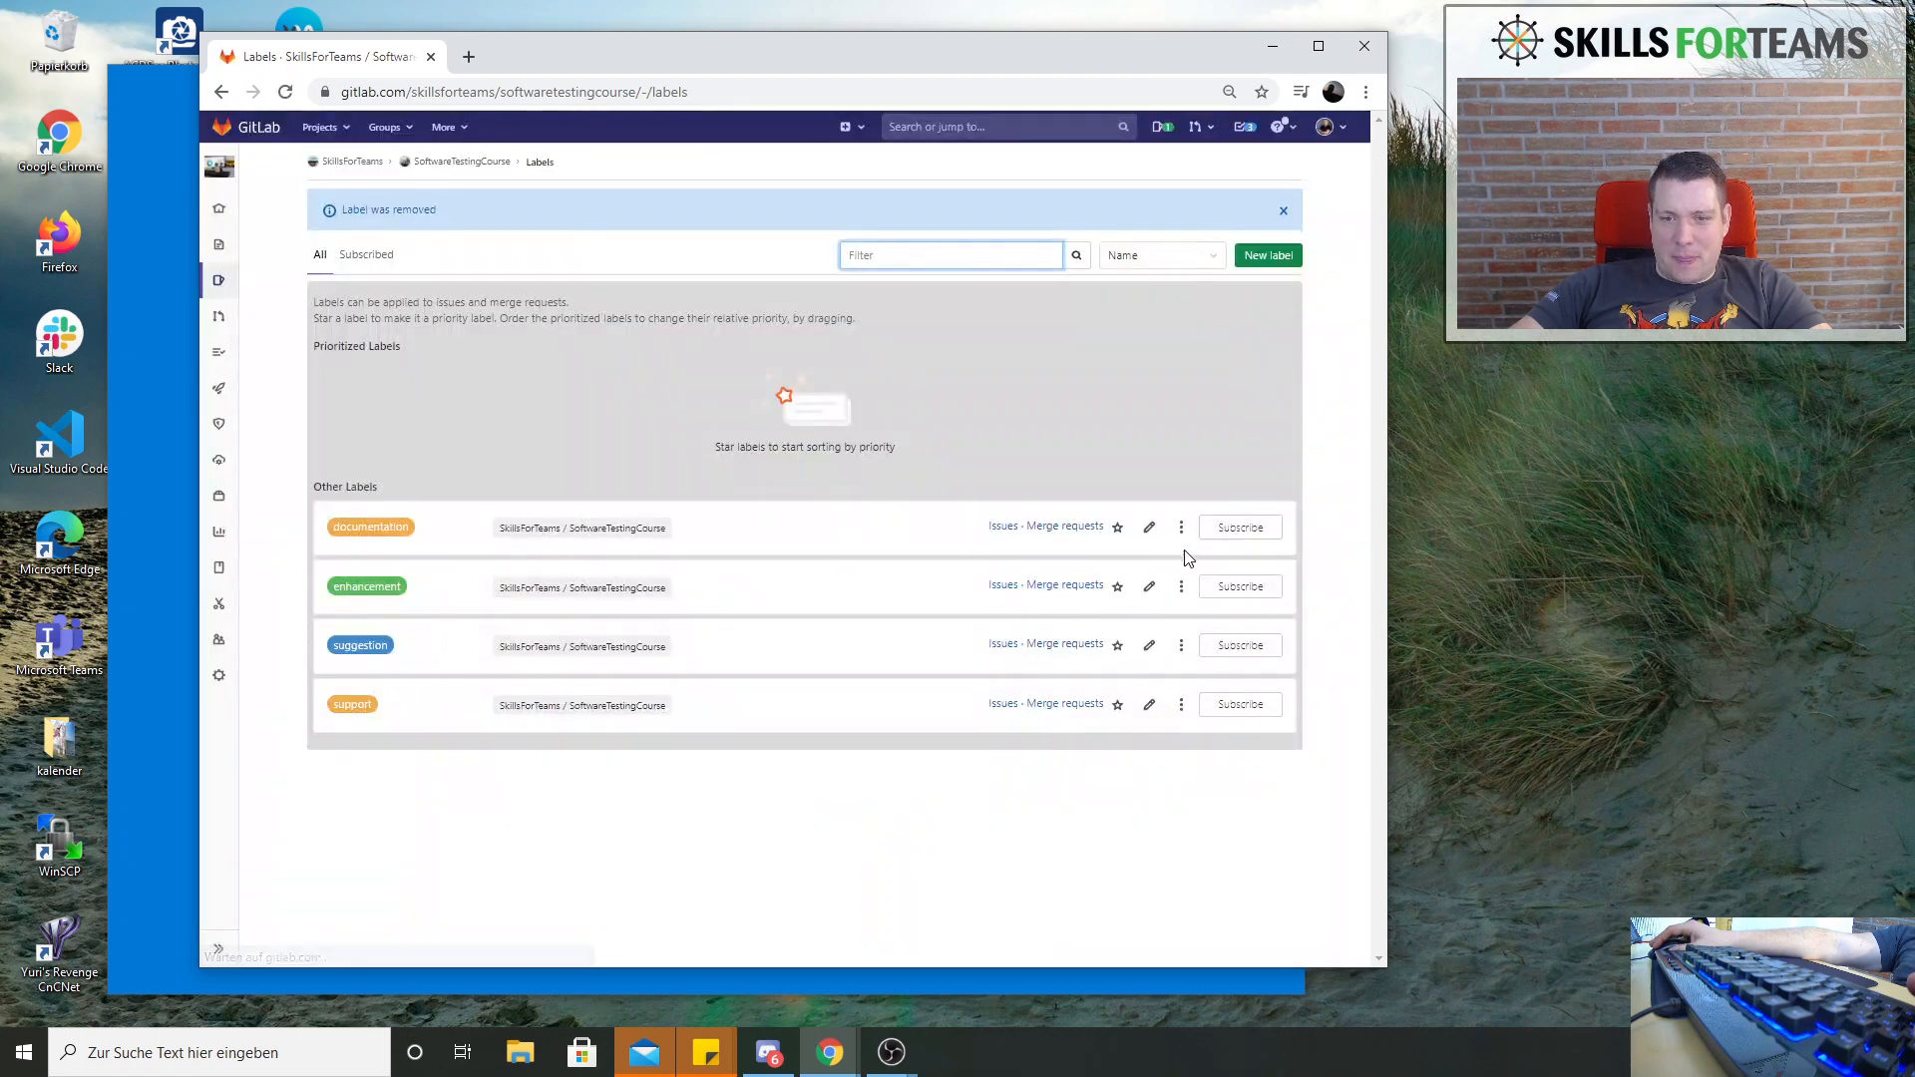
Delete the "documentation" and "enhancement" labels from the project
{"action": "left_click", "coordinate": [1181, 526]}
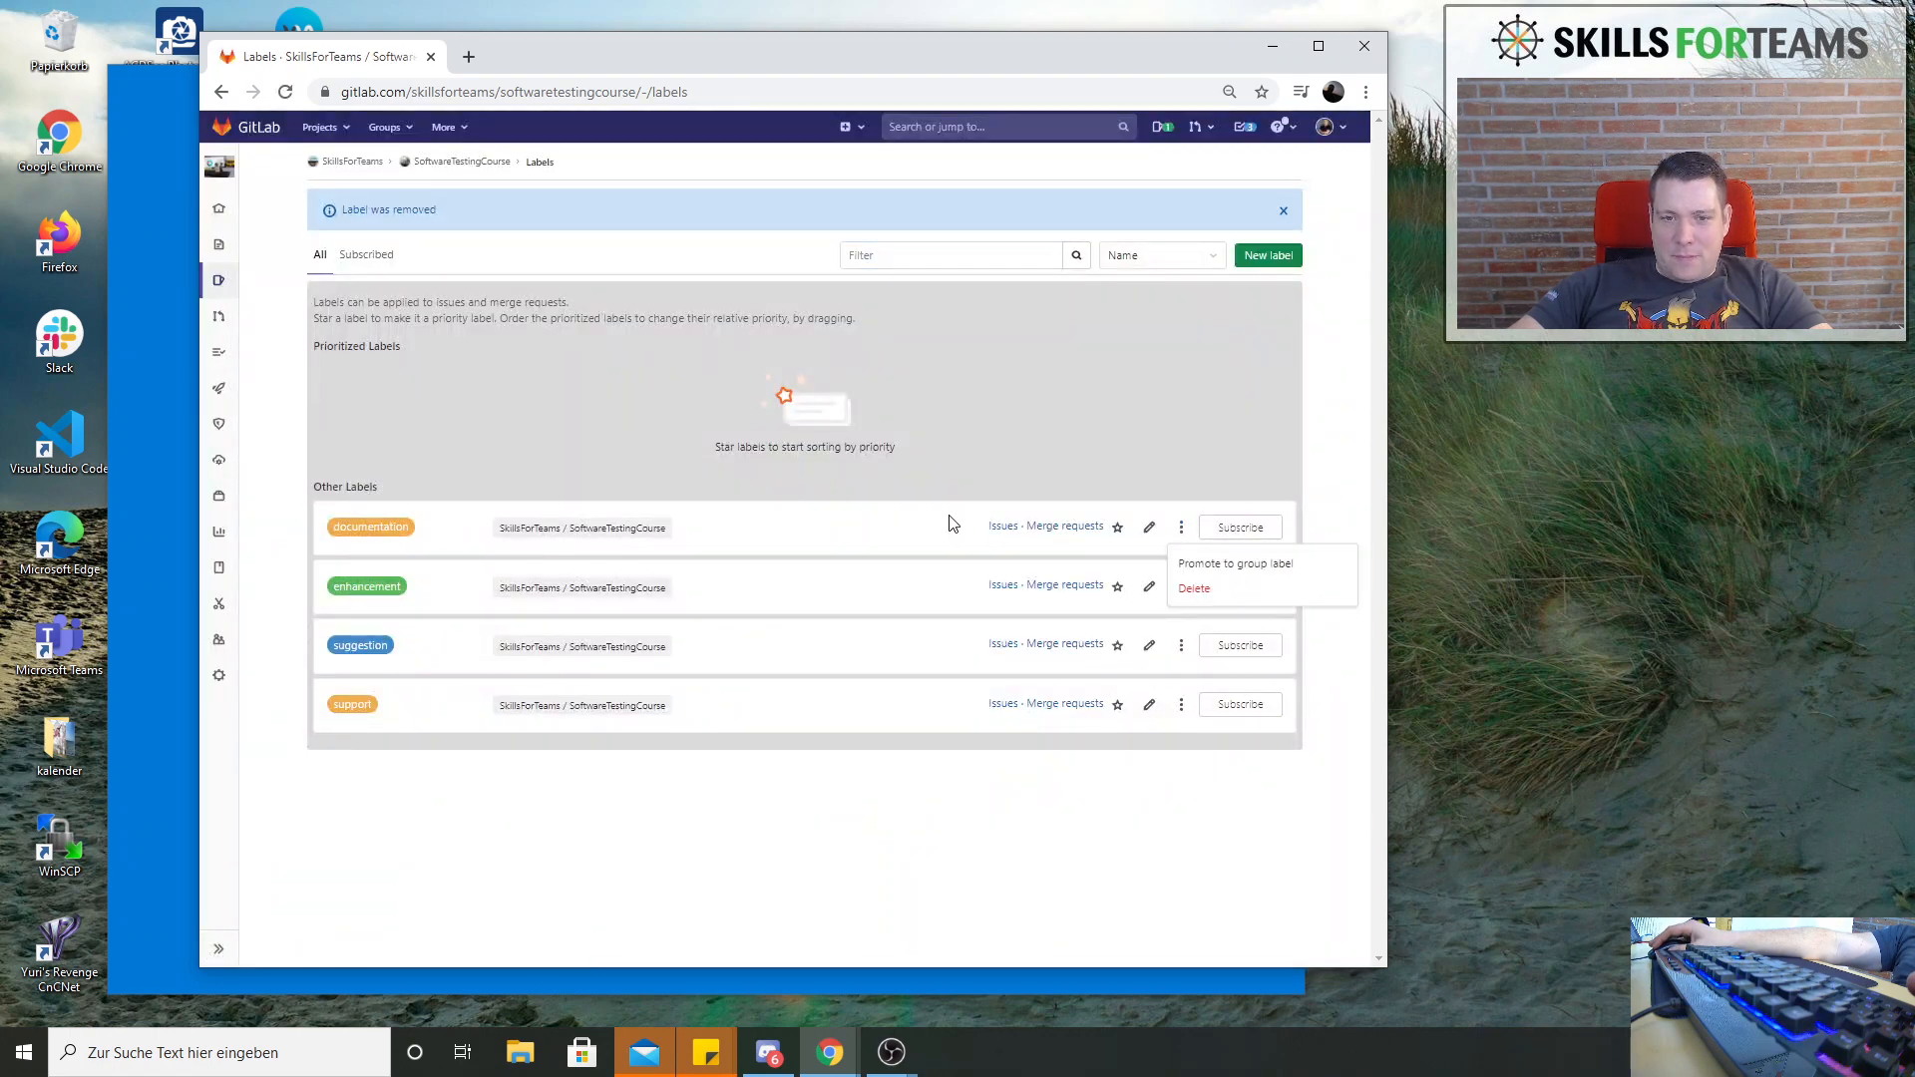
{"action": "left_click", "coordinate": [1196, 594]}
{"action": "left_click", "coordinate": [927, 273]}
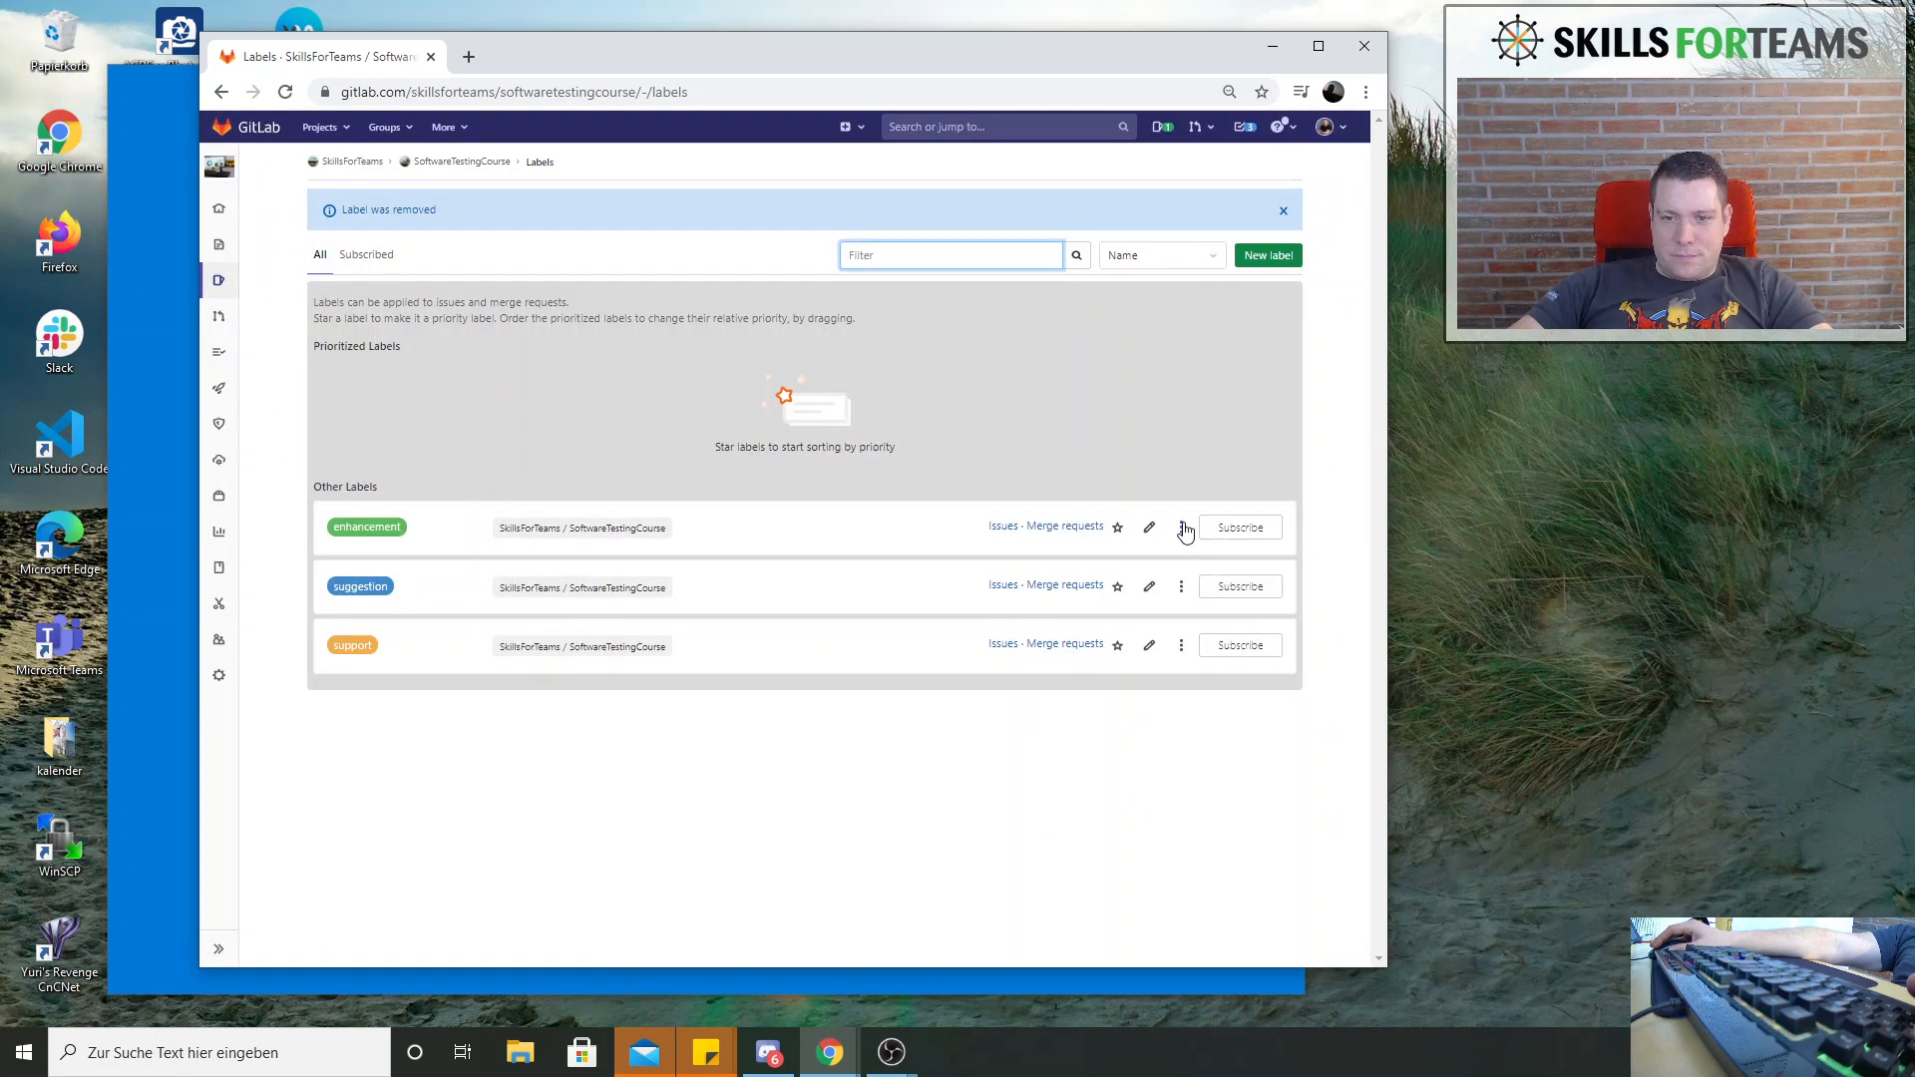
{"action": "left_click", "coordinate": [1181, 526]}
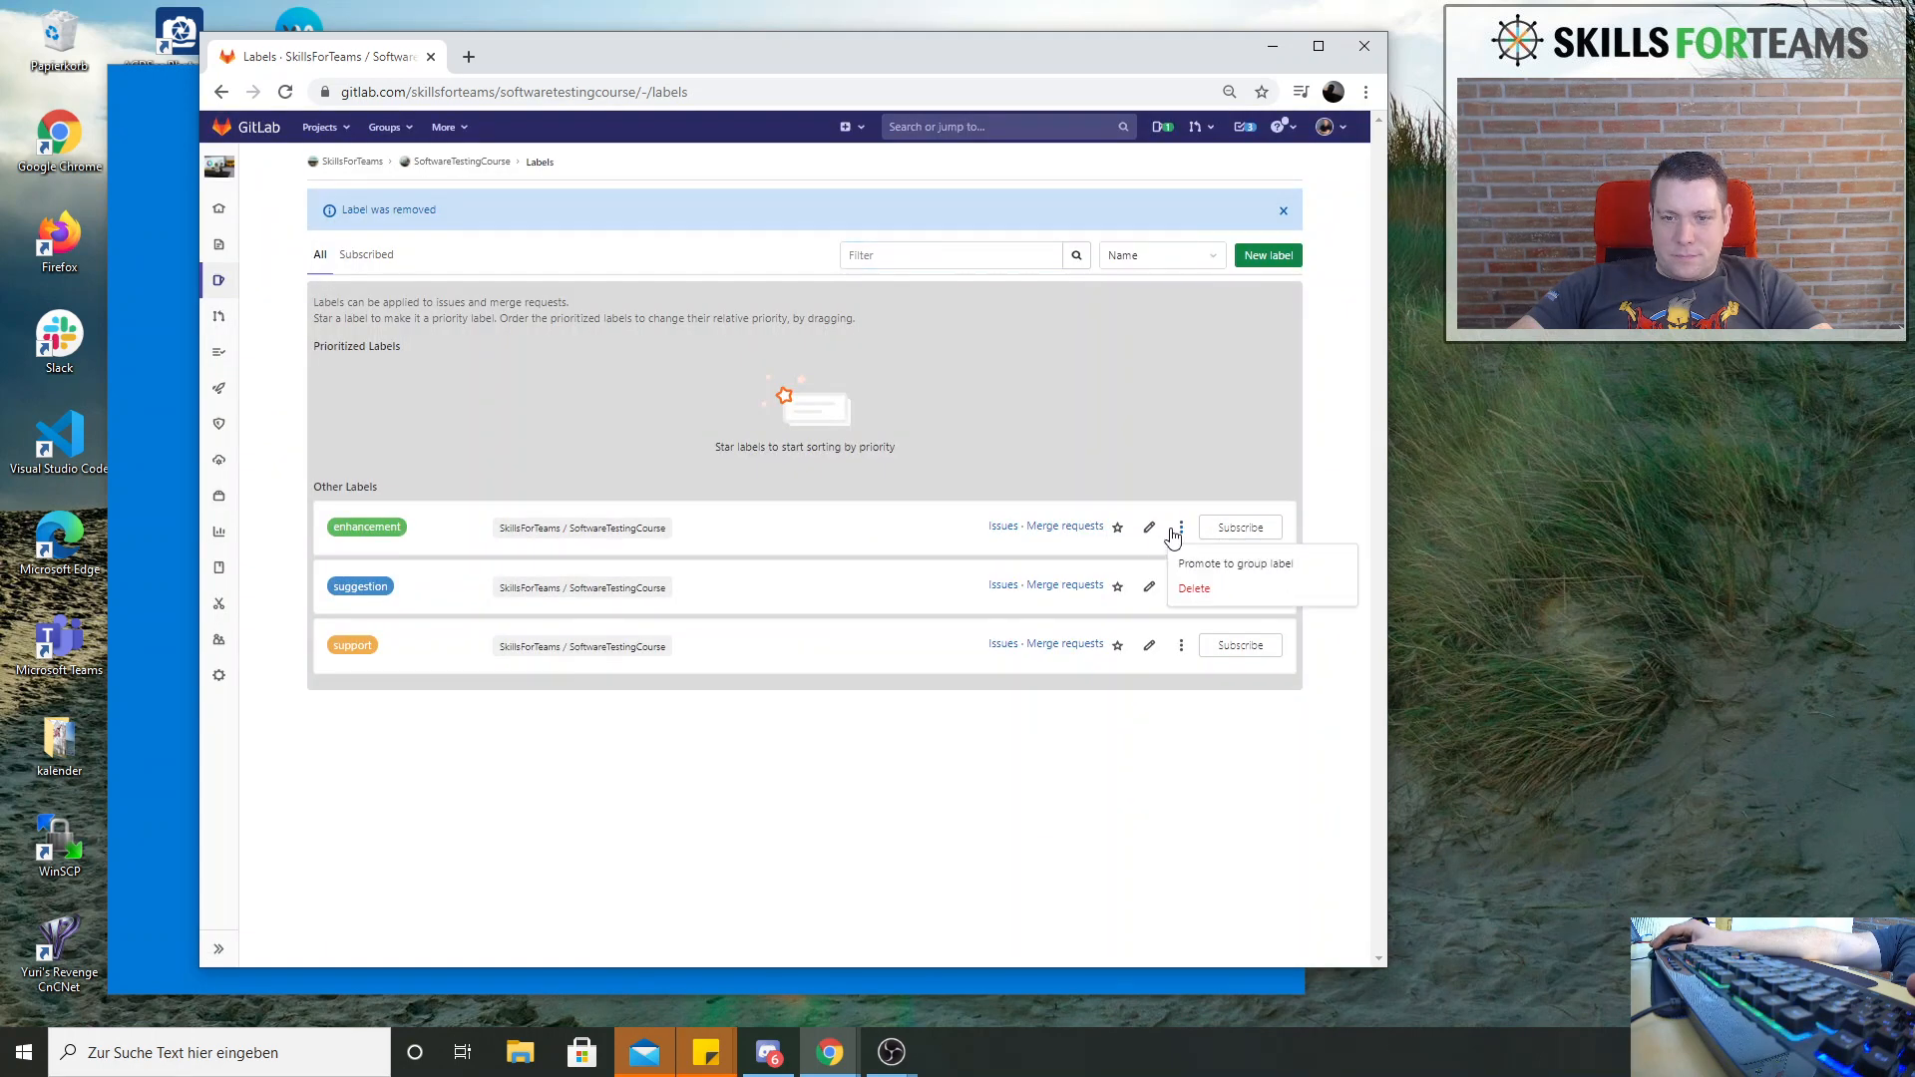
{"action": "left_click", "coordinate": [1200, 585]}
{"action": "left_click", "coordinate": [926, 274]}
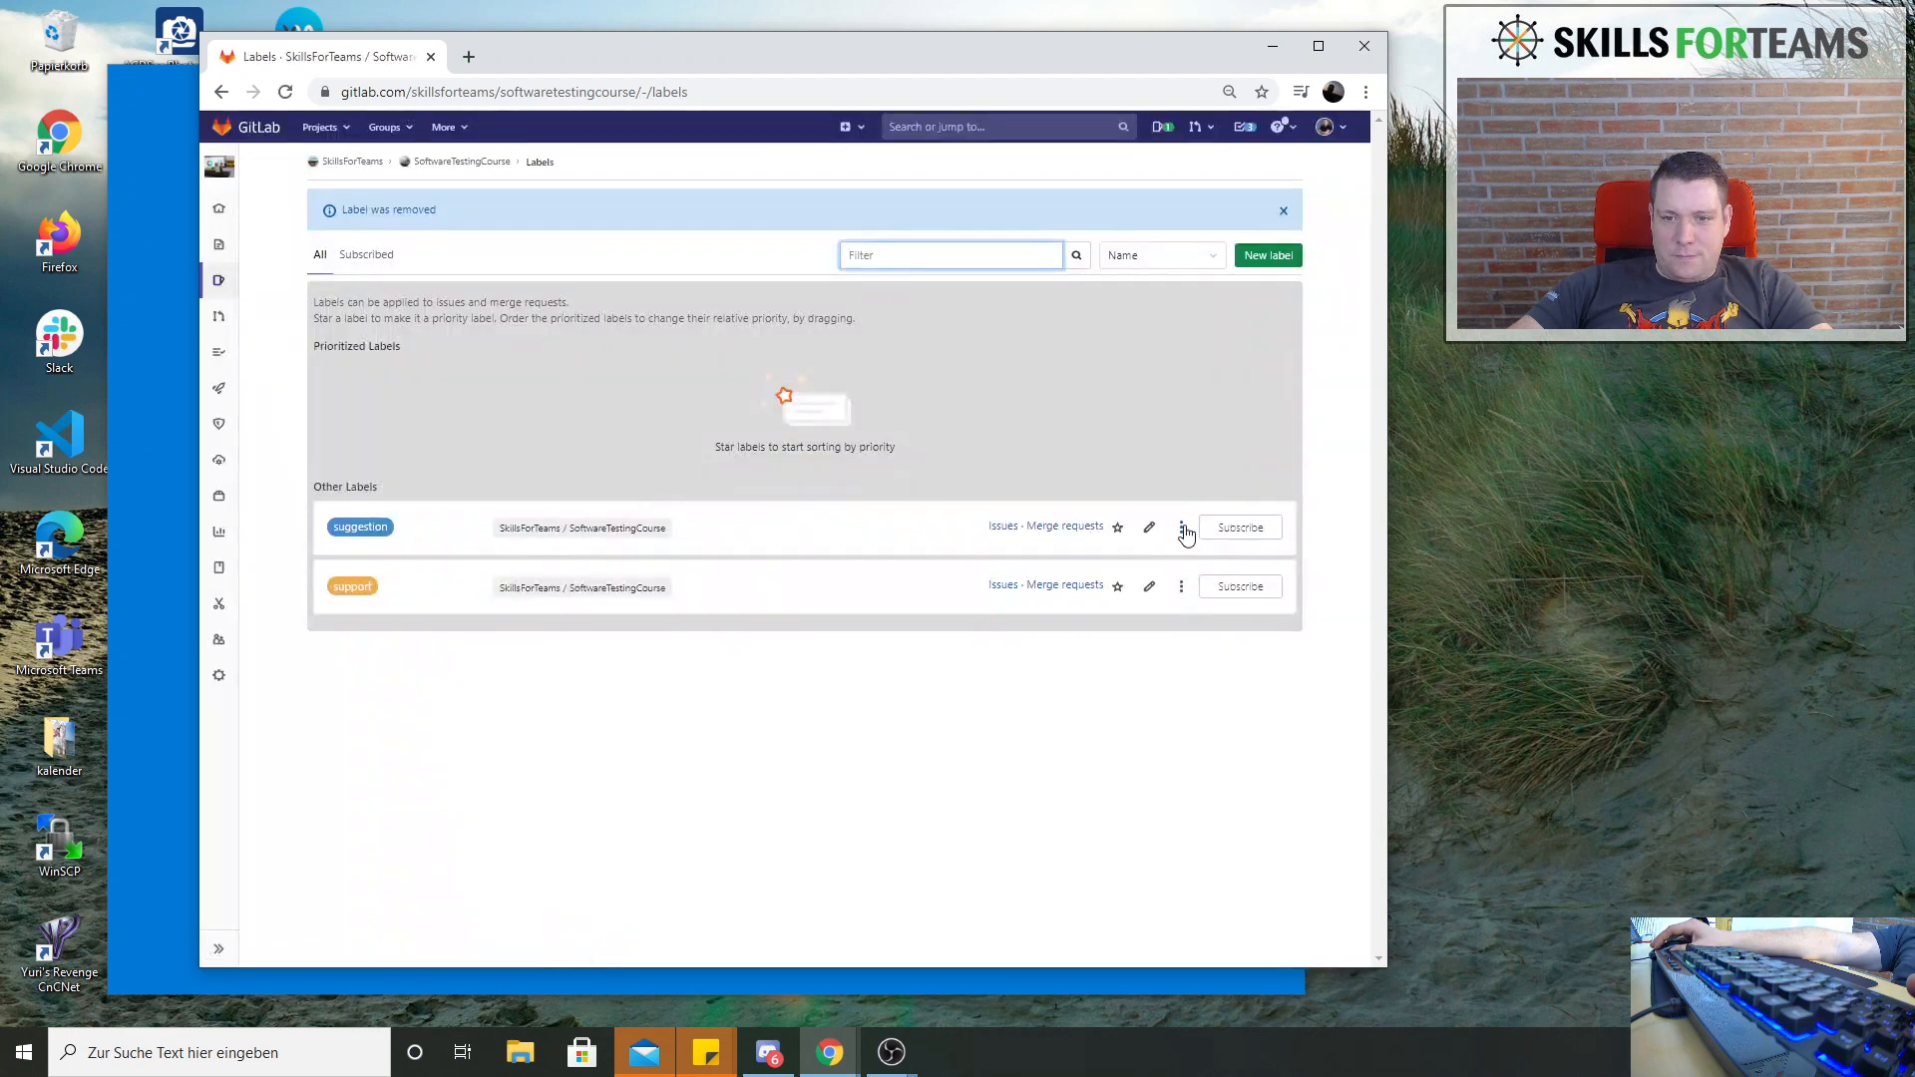
Delete the remaining default labels "suggestion" and "support" from the project
{"action": "left_click", "coordinate": [1181, 526]}
{"action": "left_click", "coordinate": [1201, 587]}
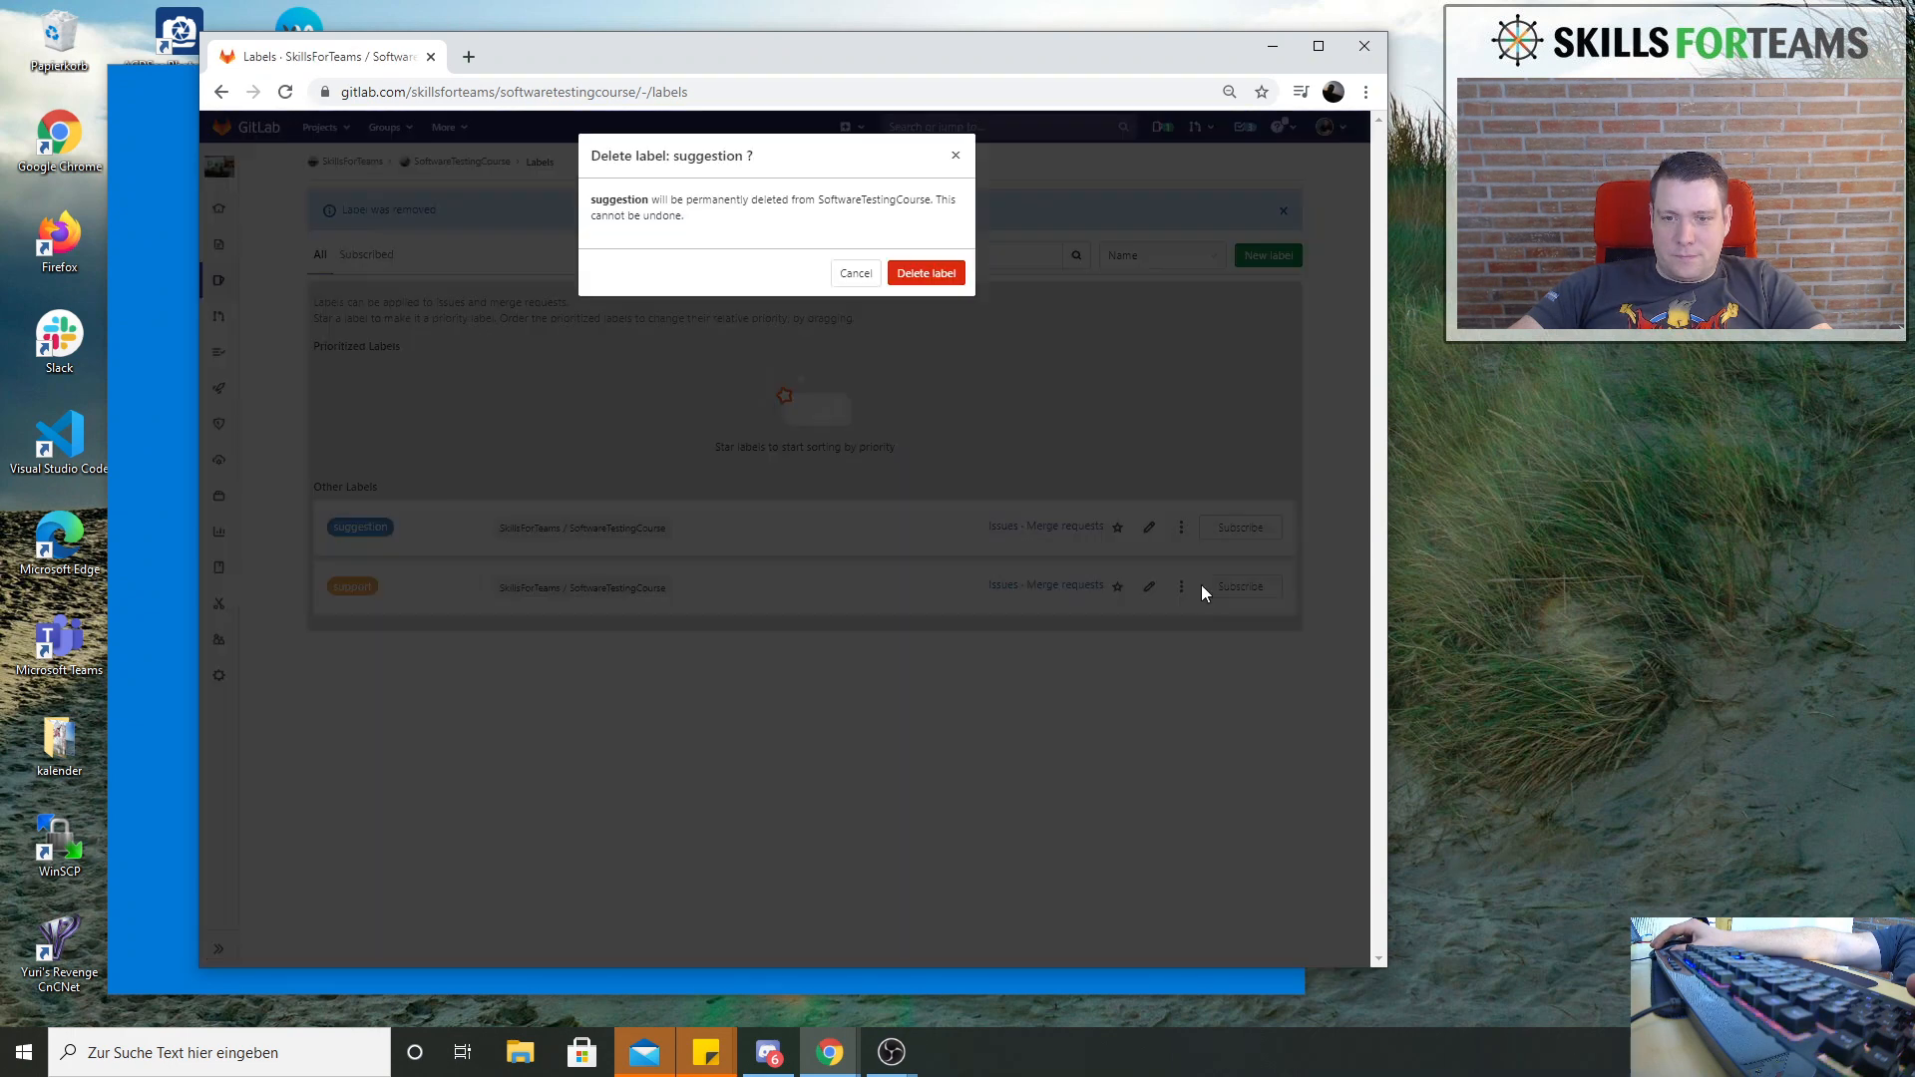
{"action": "left_click", "coordinate": [942, 279]}
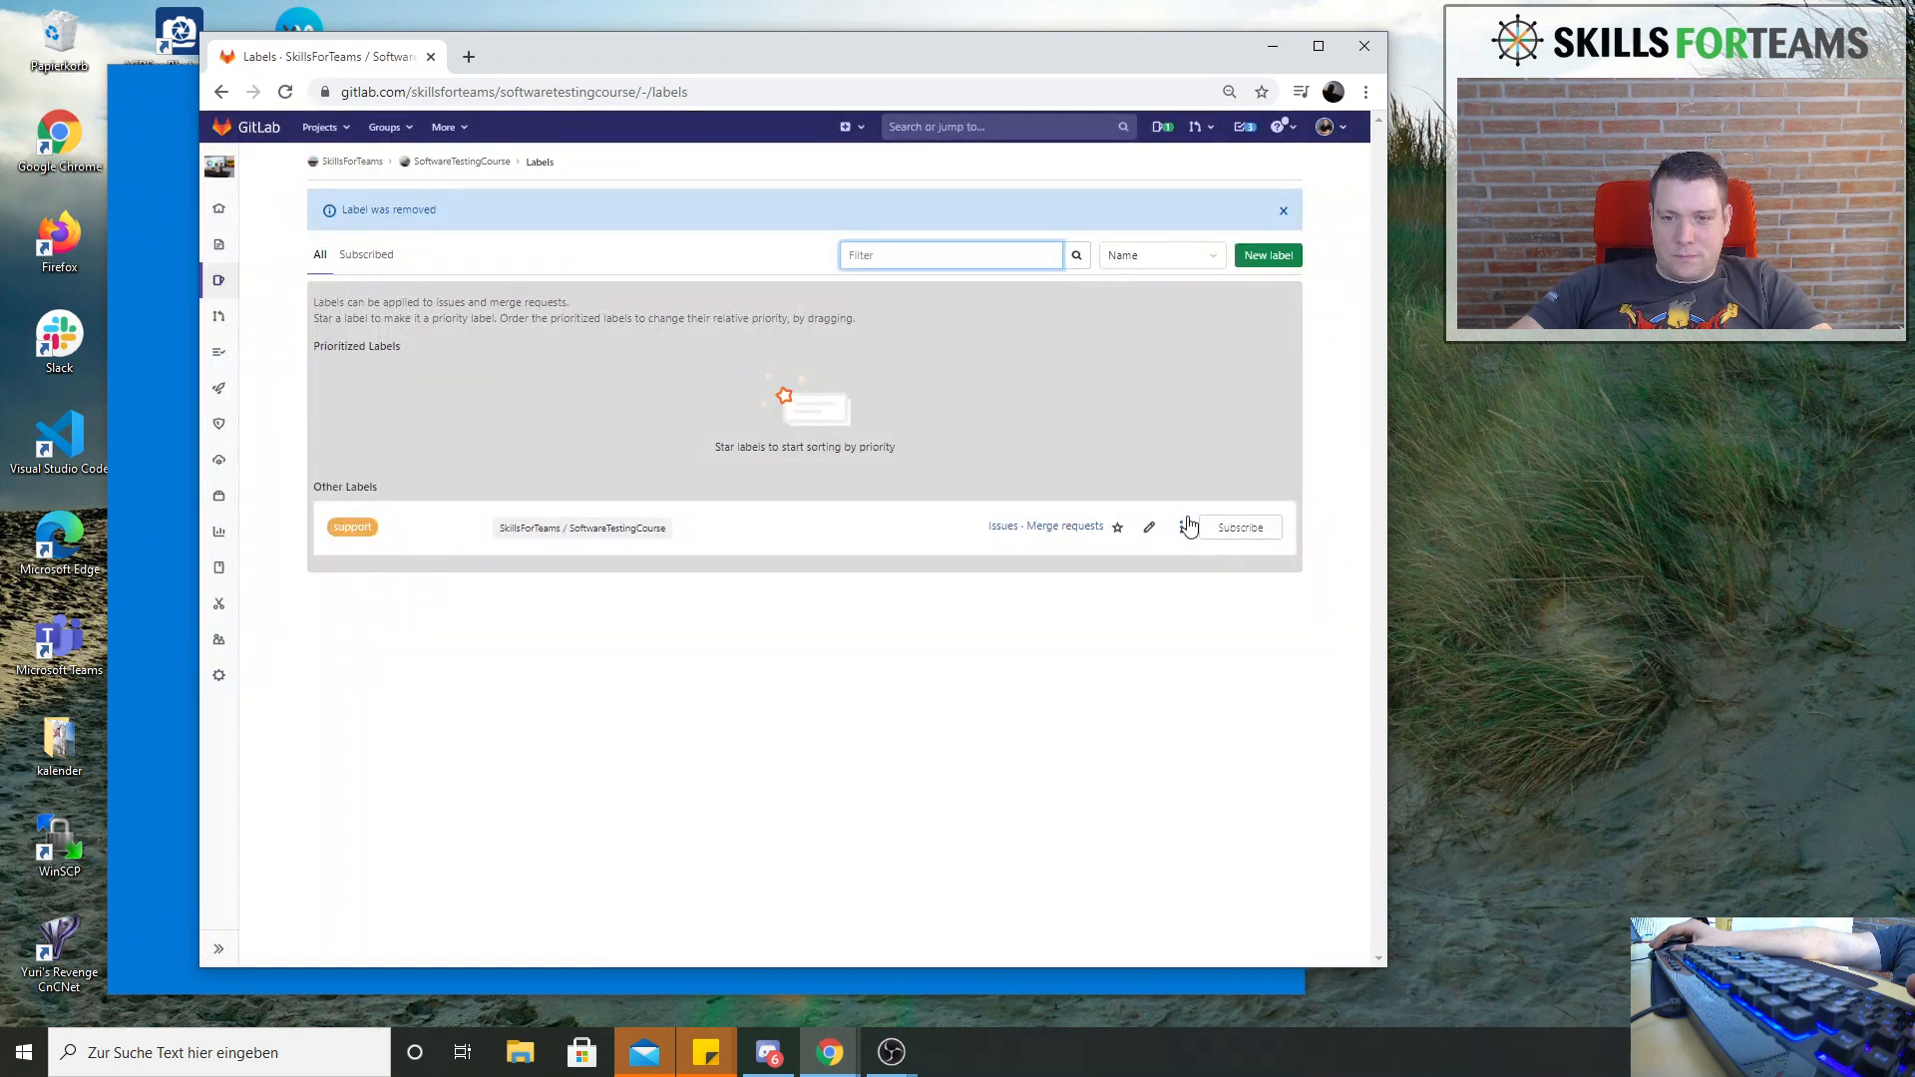
{"action": "left_click", "coordinate": [1186, 526]}
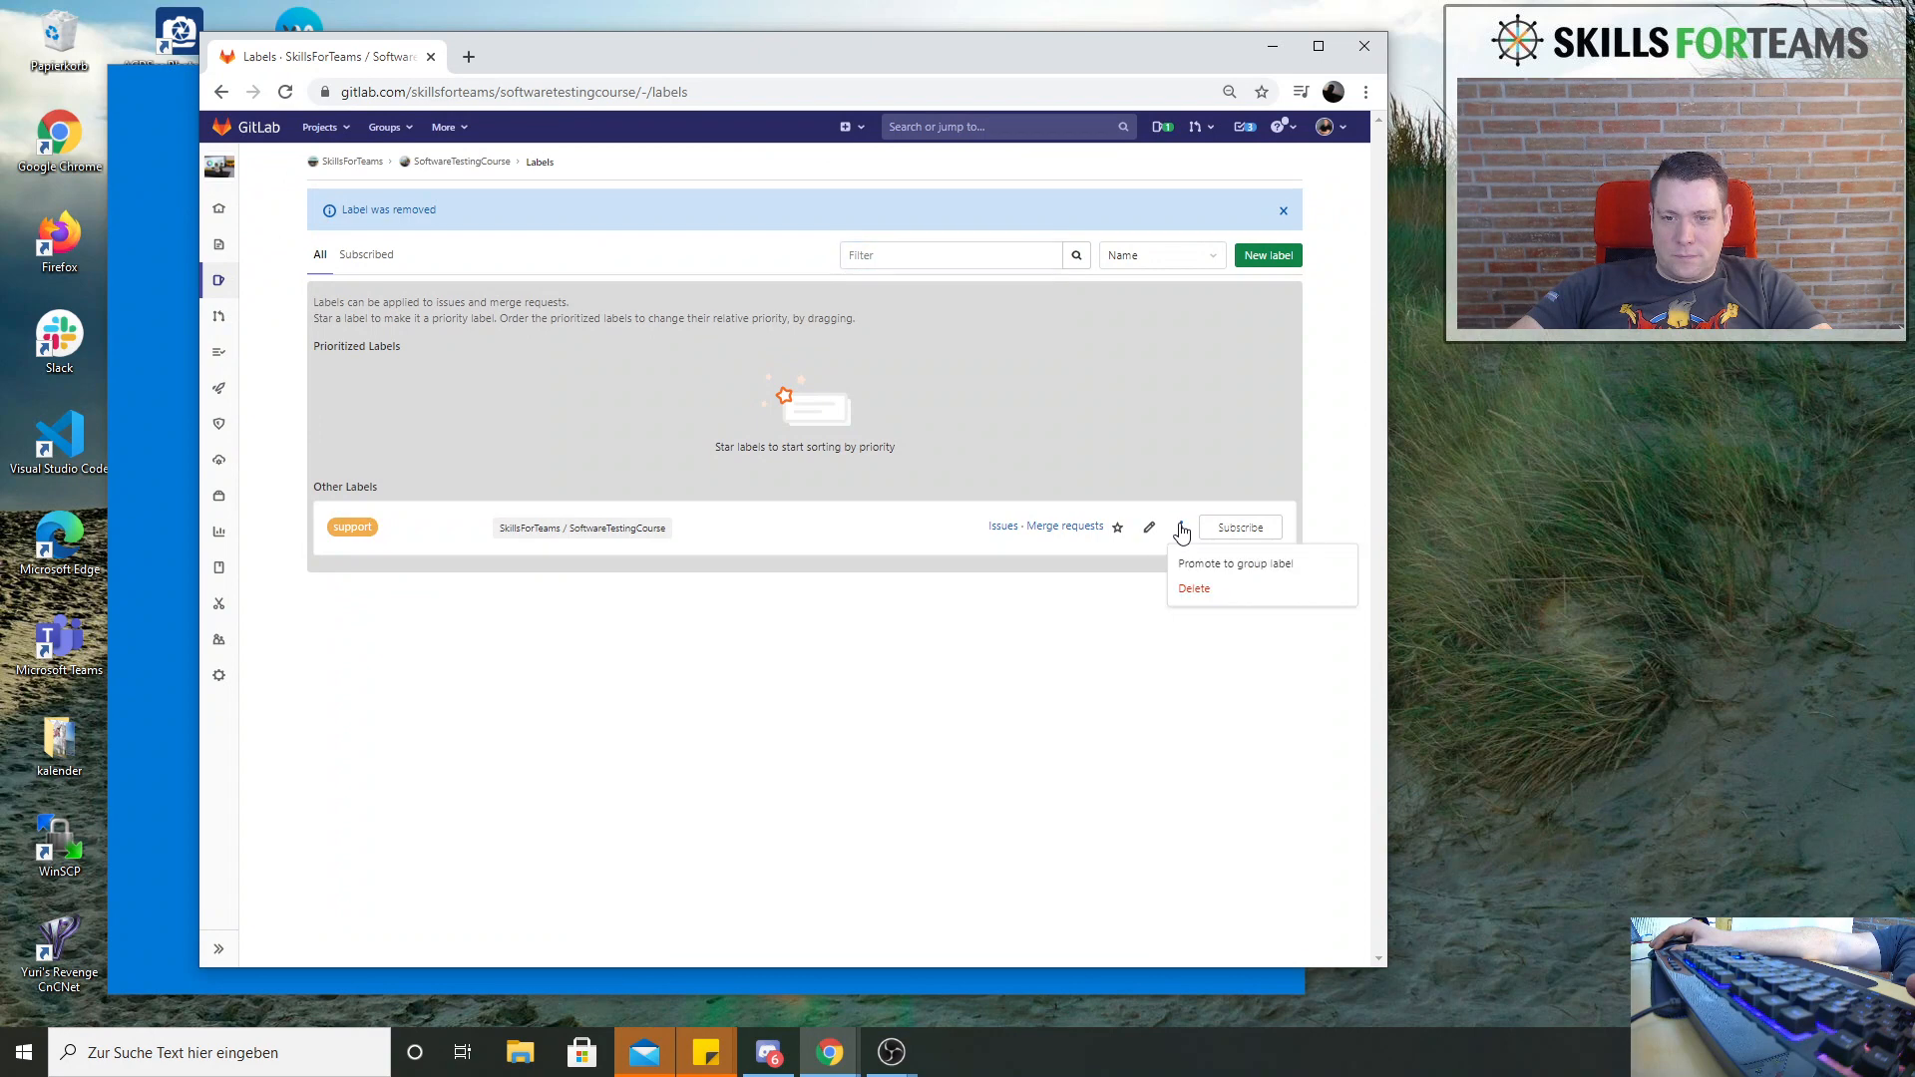
{"action": "left_click", "coordinate": [1216, 591]}
{"action": "left_click", "coordinate": [925, 274]}
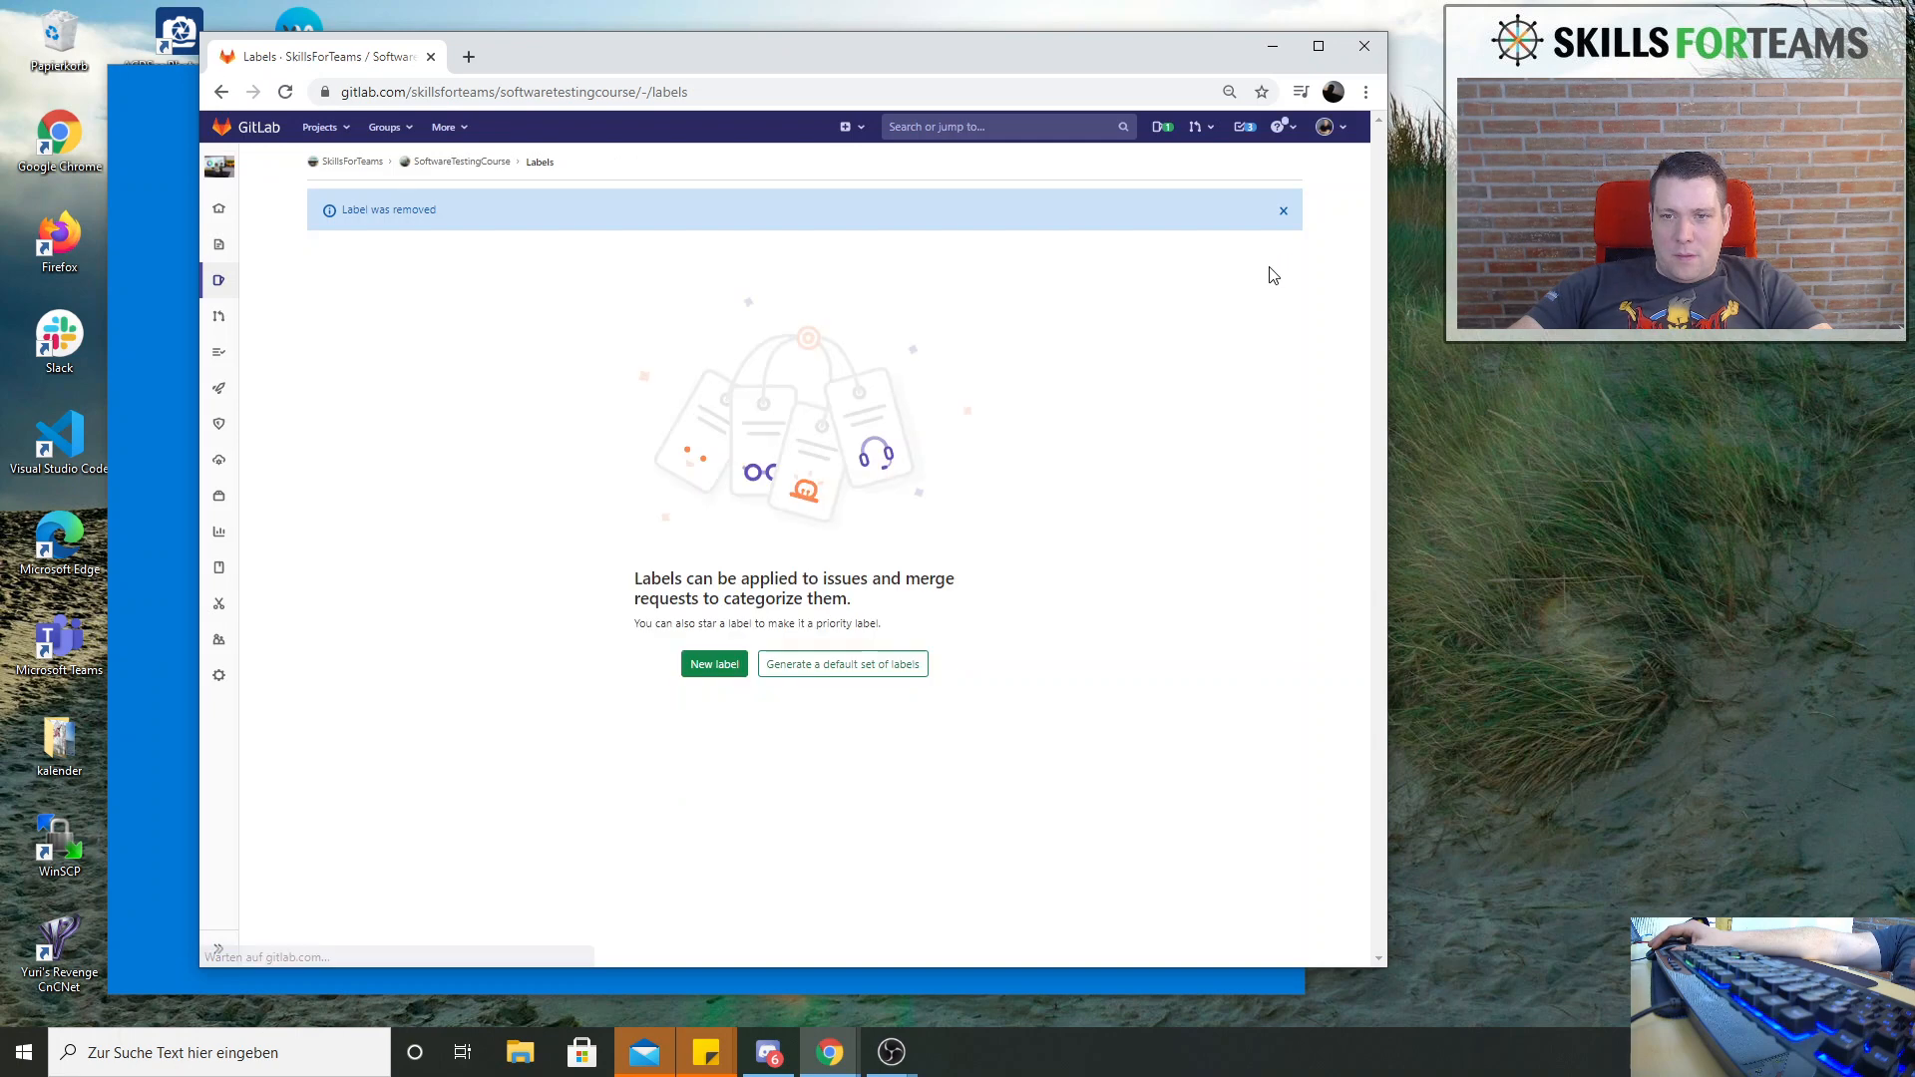
Create a project label titled "Backlog" with the description "all tickets in the scrum backlog", keeping the default blue background color
{"action": "left_click", "coordinate": [707, 675]}
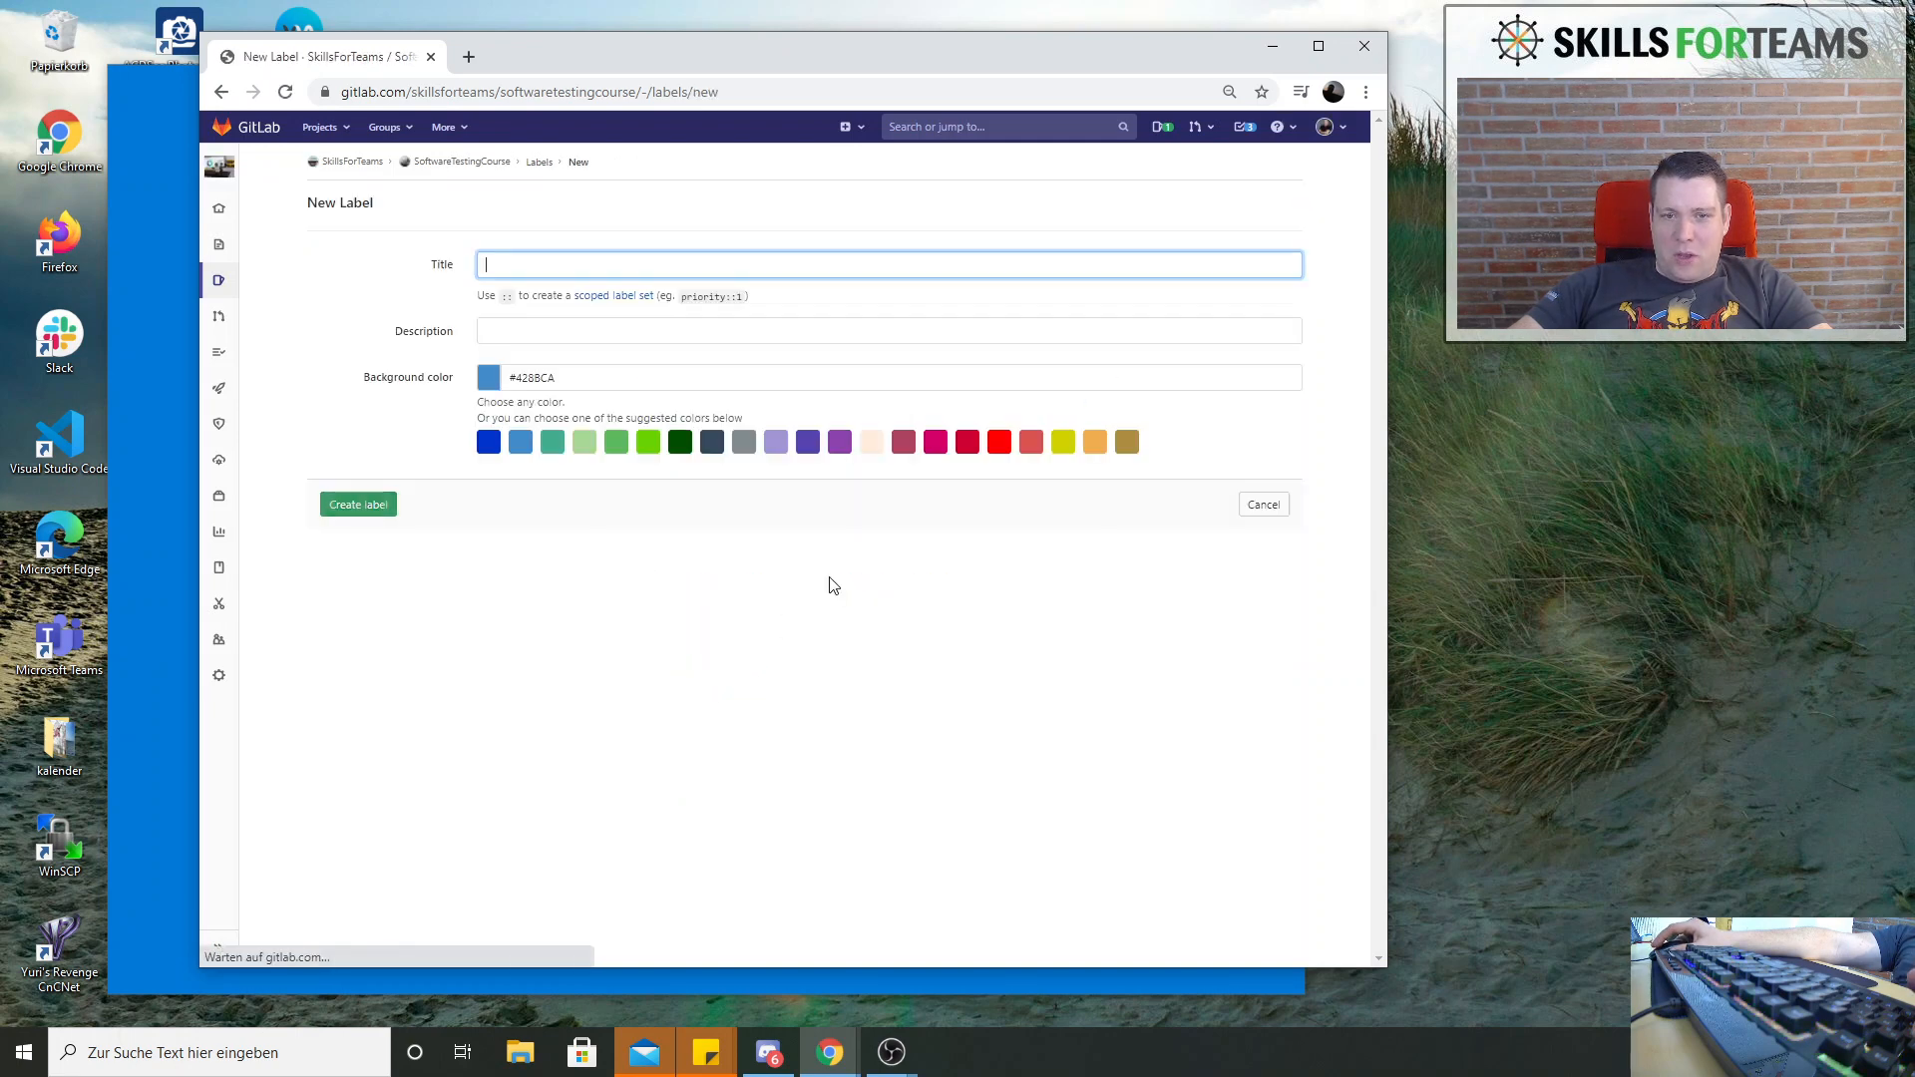
{"action": "left_click", "coordinate": [533, 265]}
{"action": "type", "text": "Backlog"}
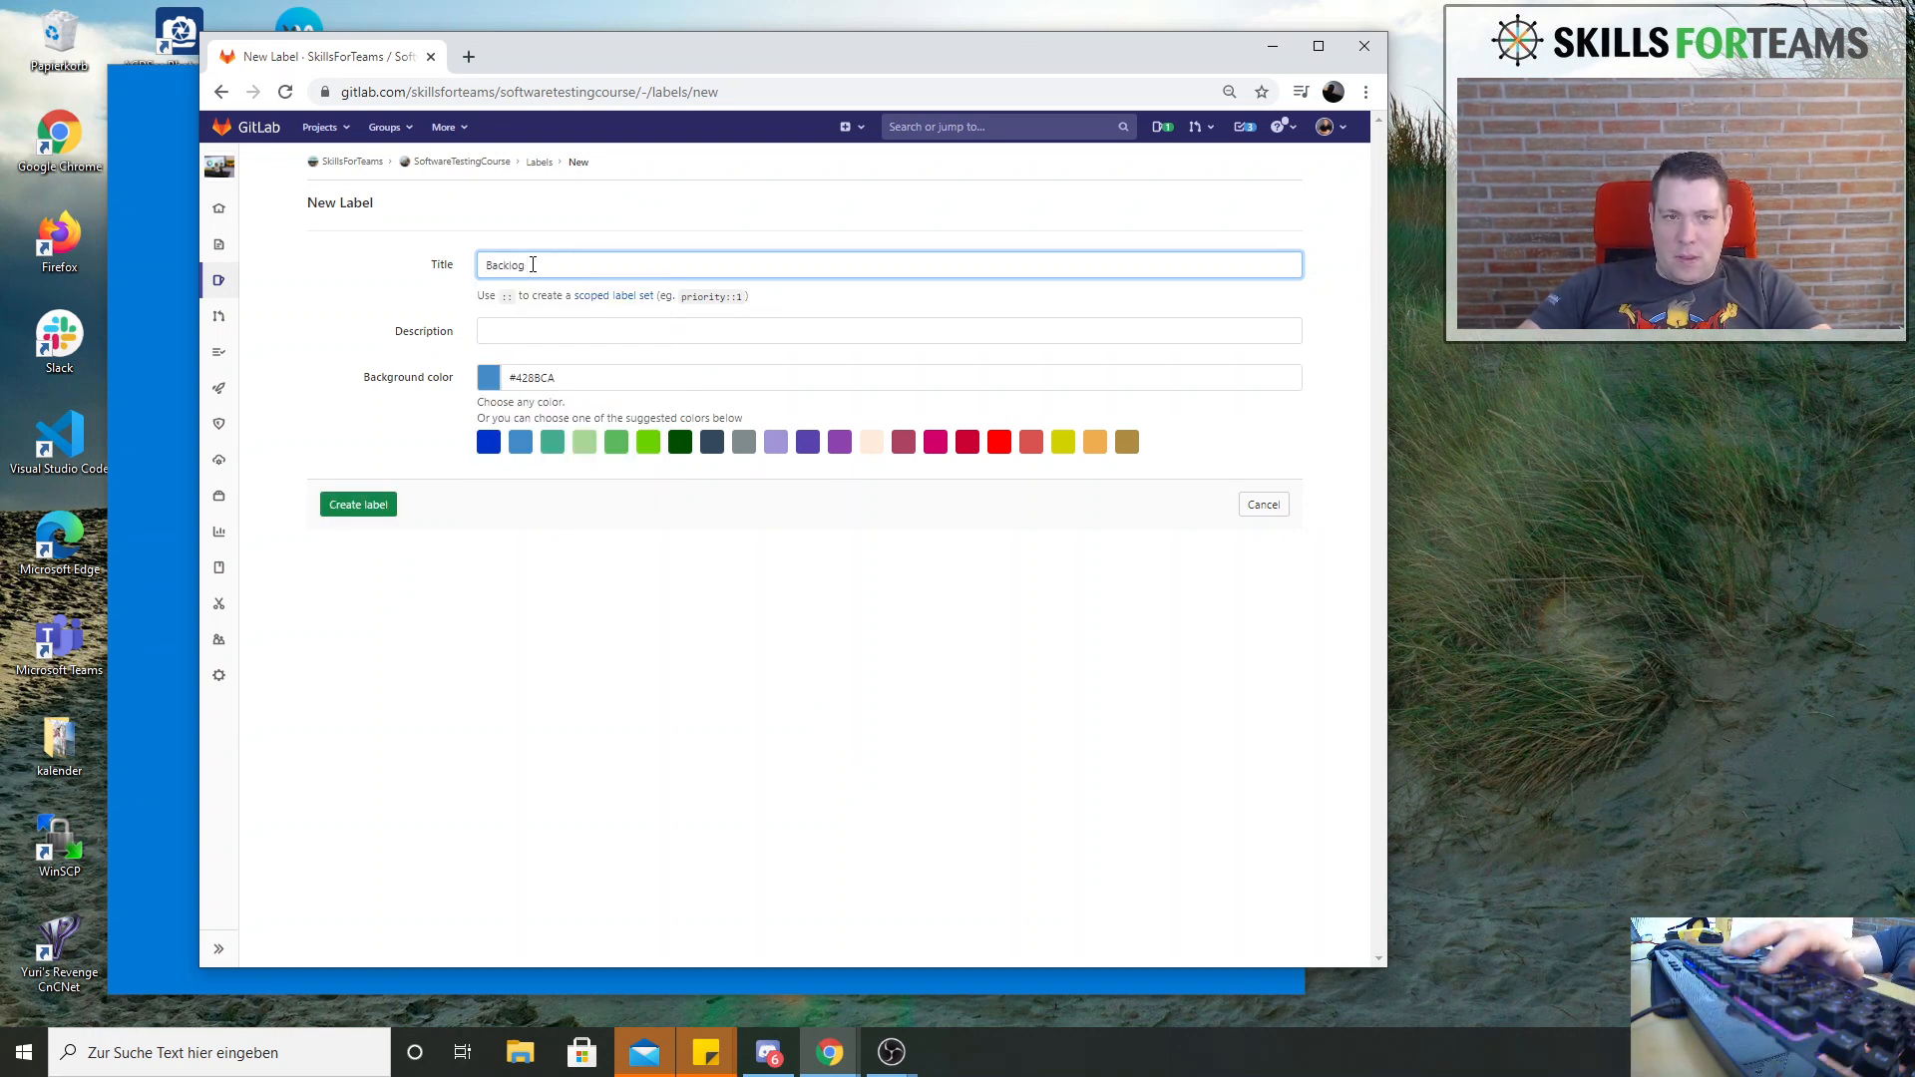
{"action": "key", "text": "Tab"}
{"action": "key", "text": "Tab"}
{"action": "type", "text": "a"}
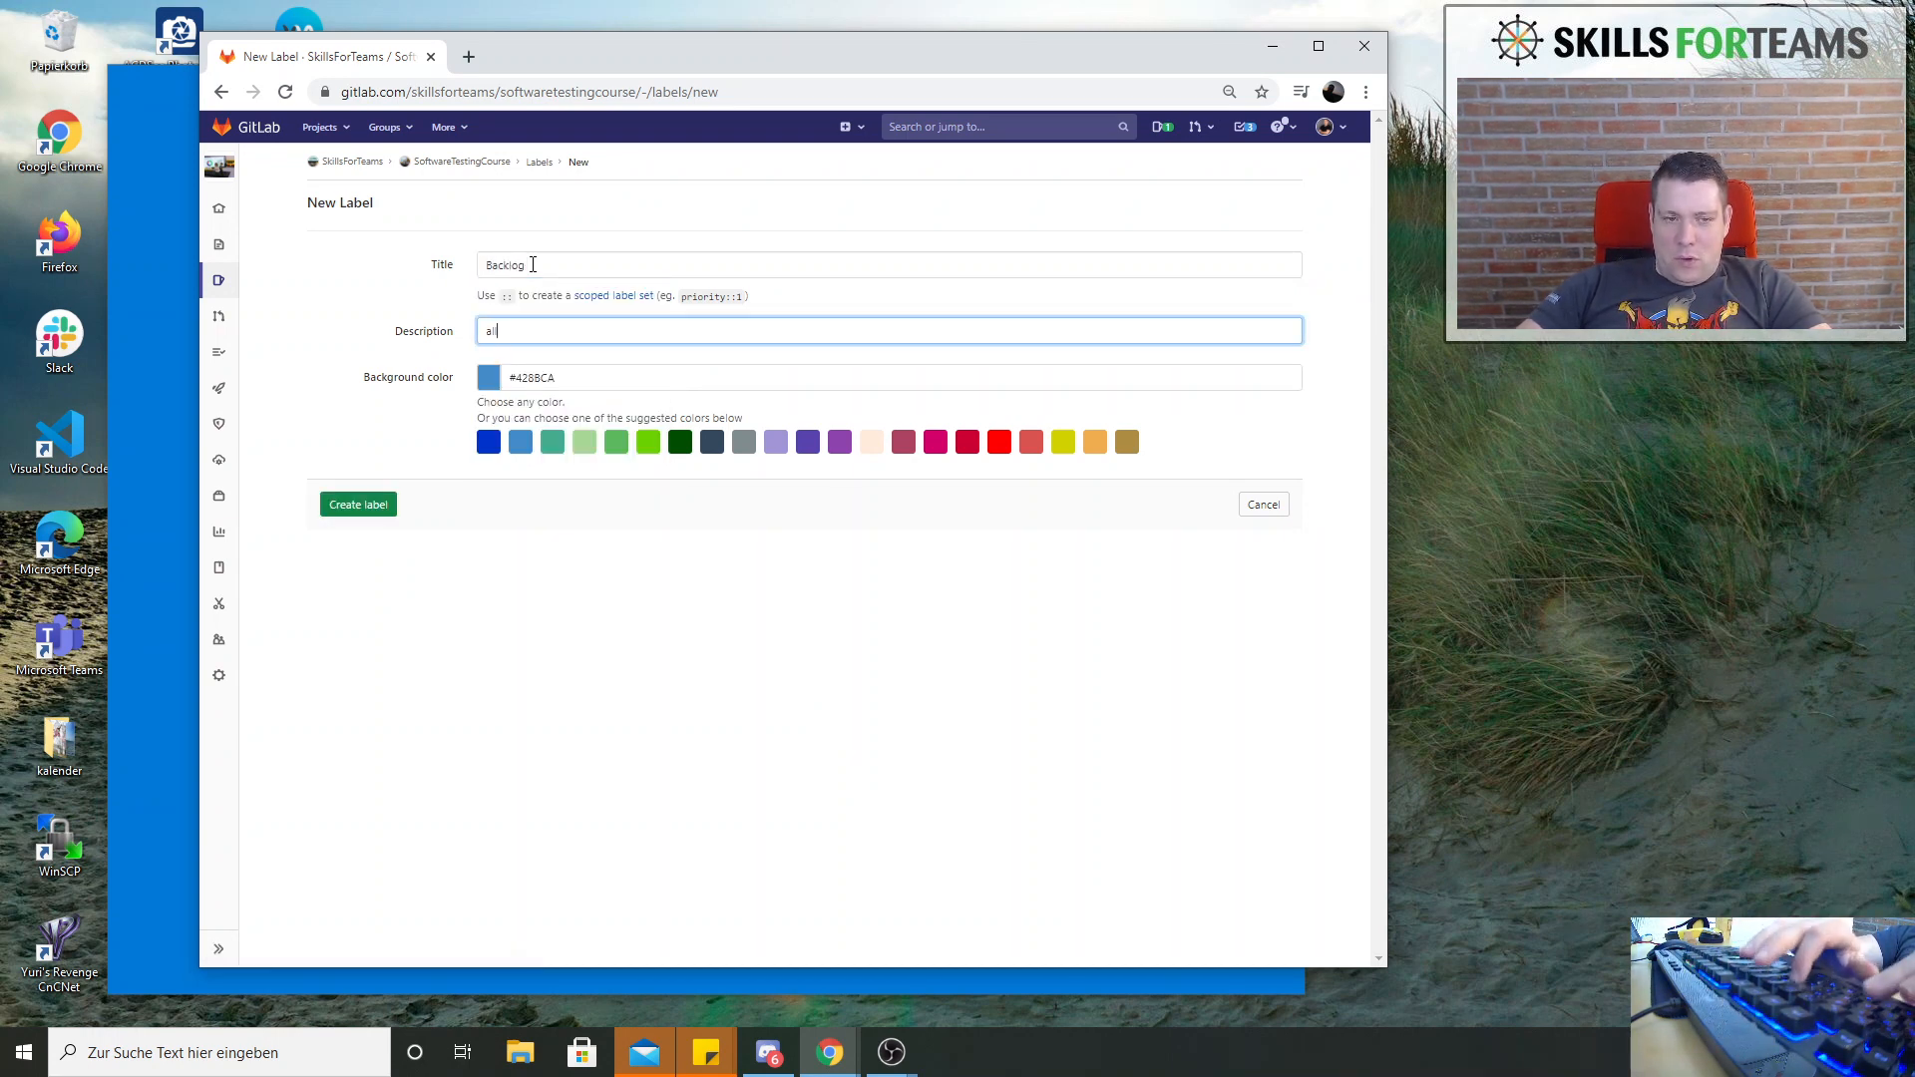
{"action": "type", "text": "ll tickets "}
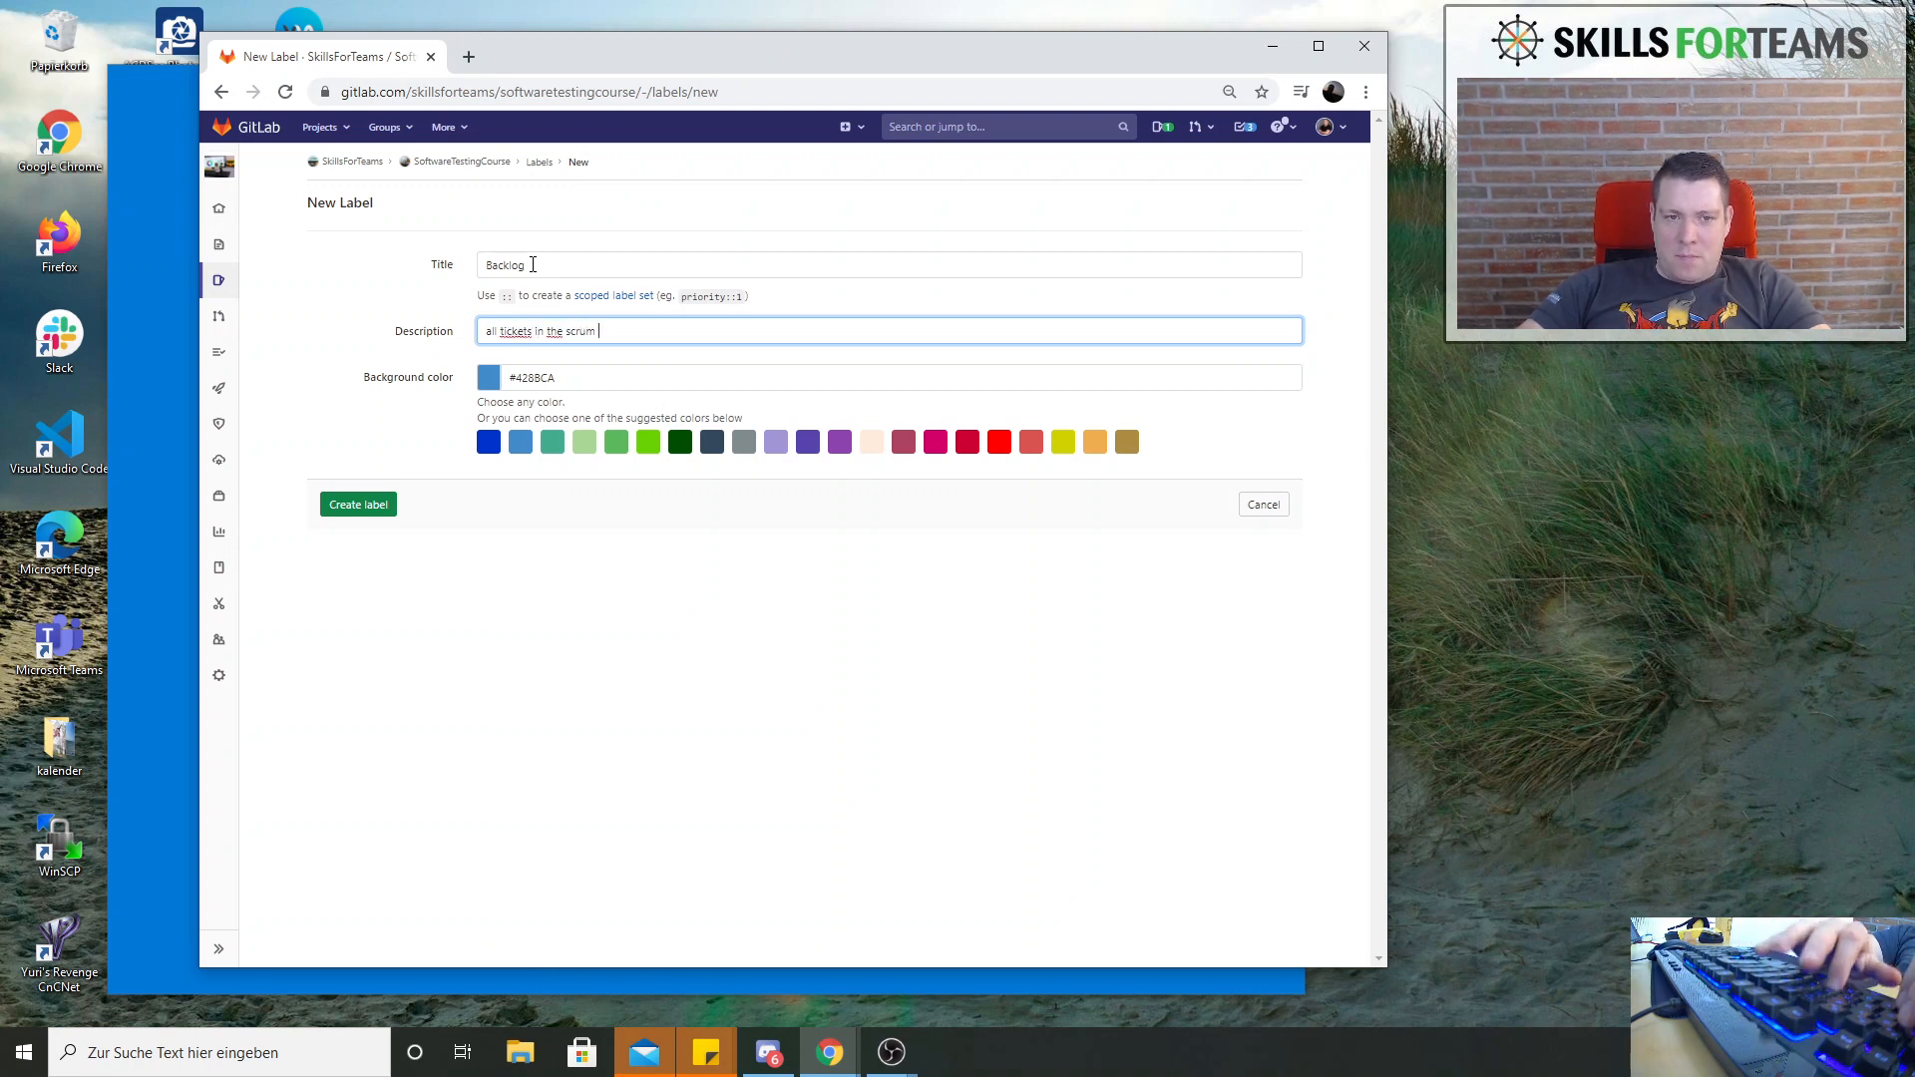
{"action": "type", "text": "in the scrum backlog"}
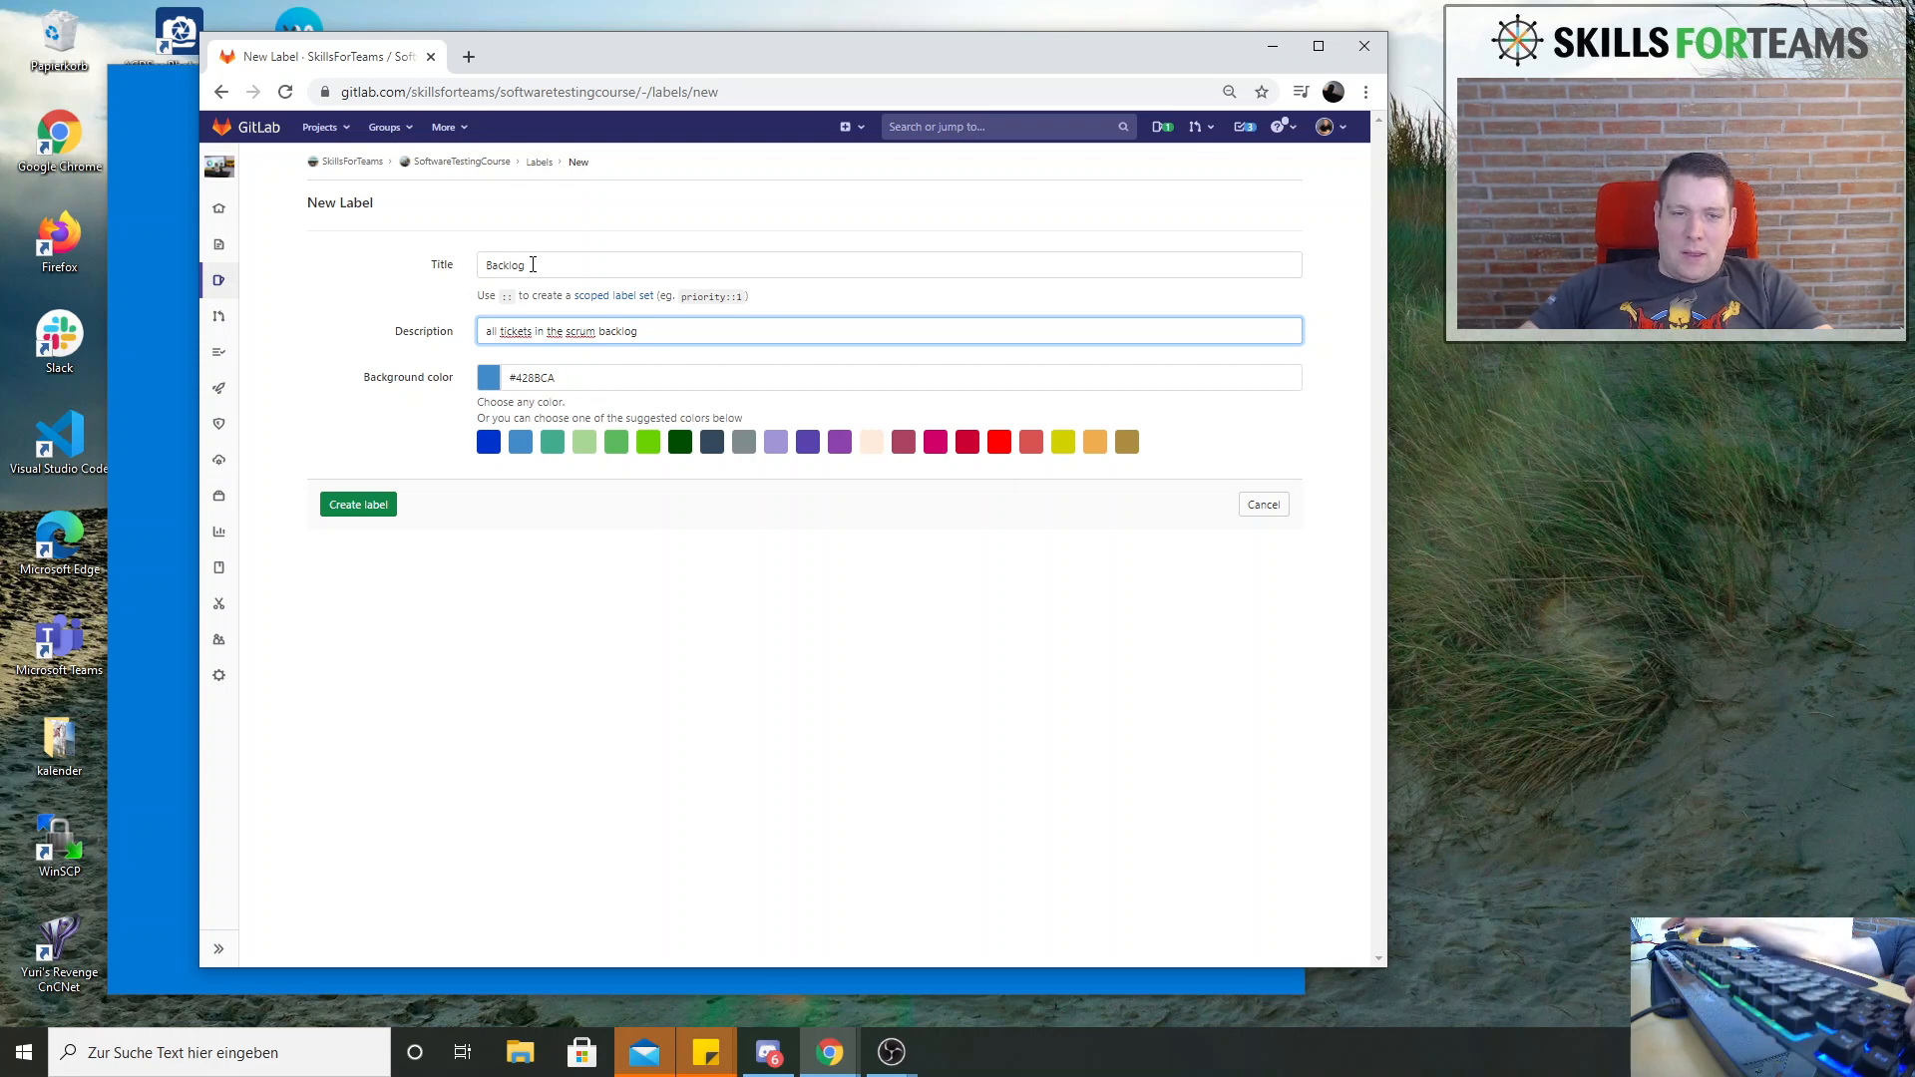
{"action": "left_click", "coordinate": [541, 256]}
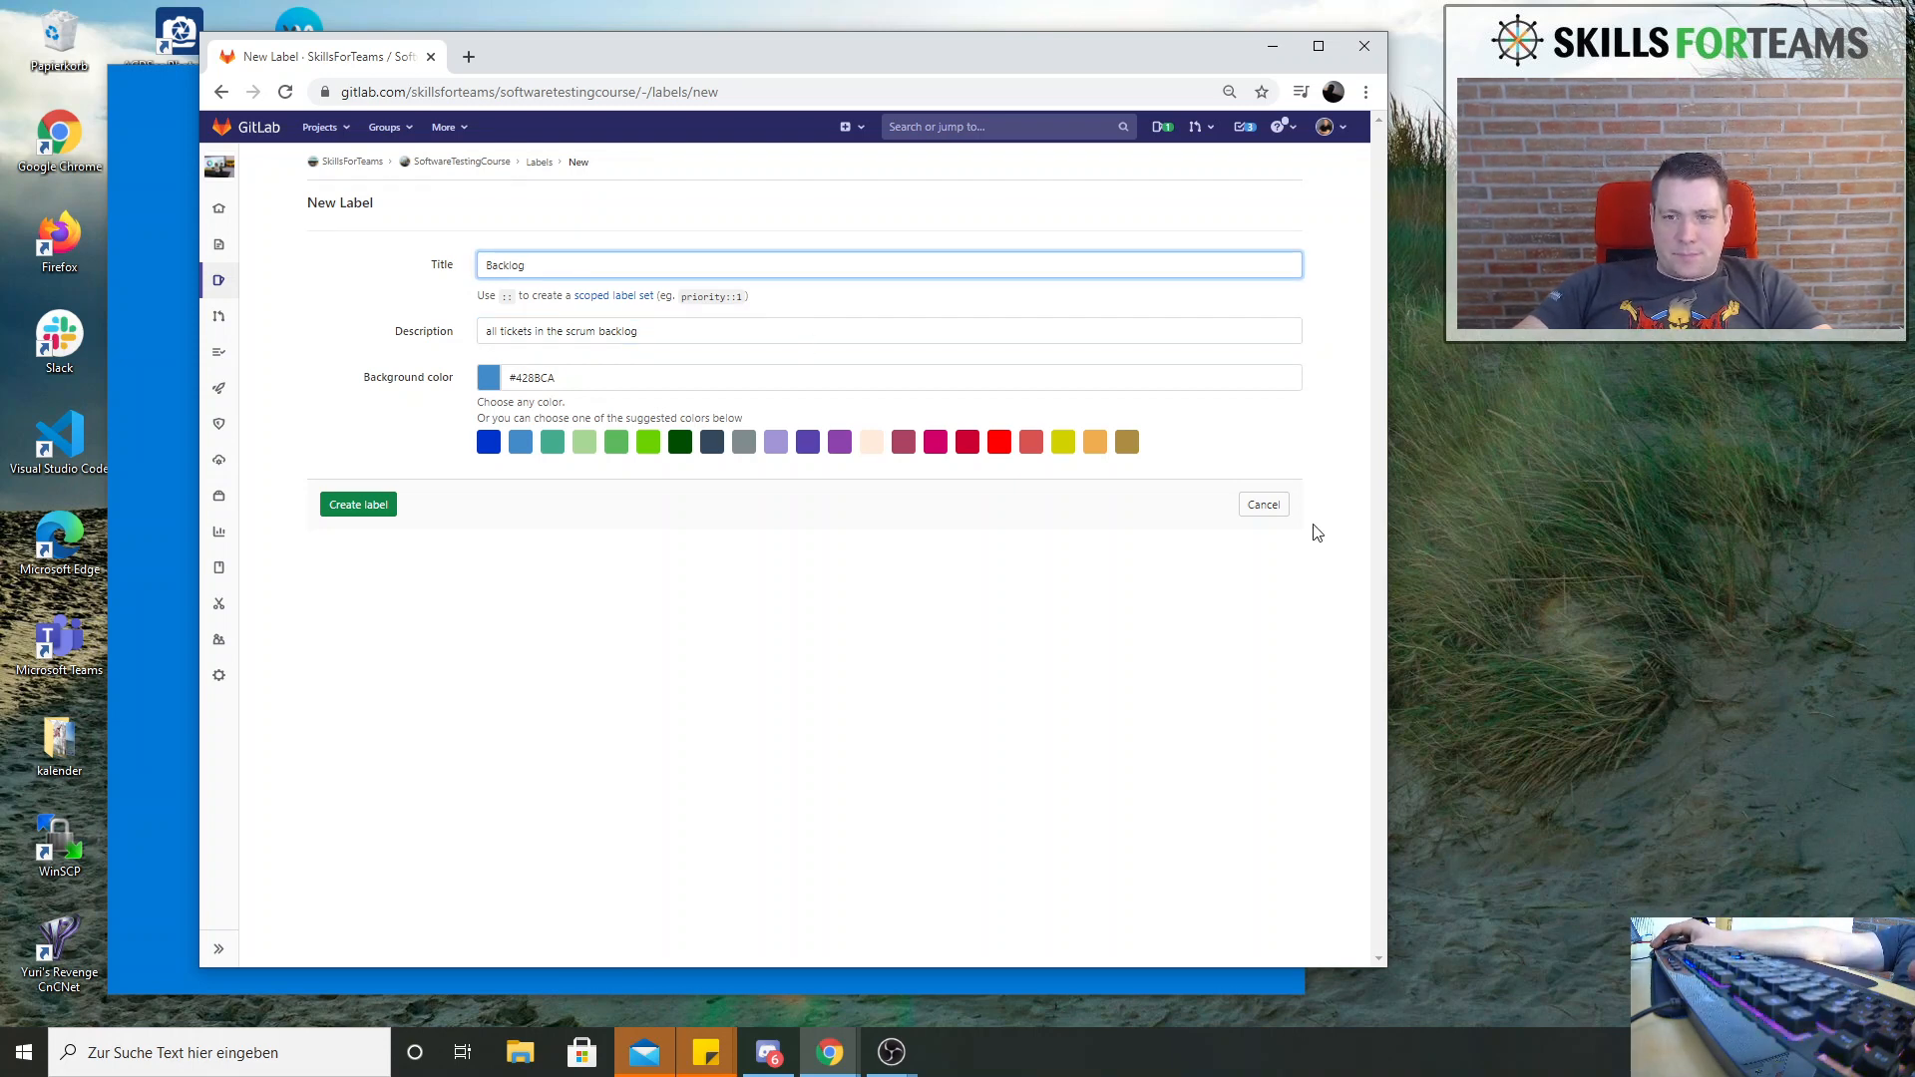
{"action": "left_click", "coordinate": [356, 509]}
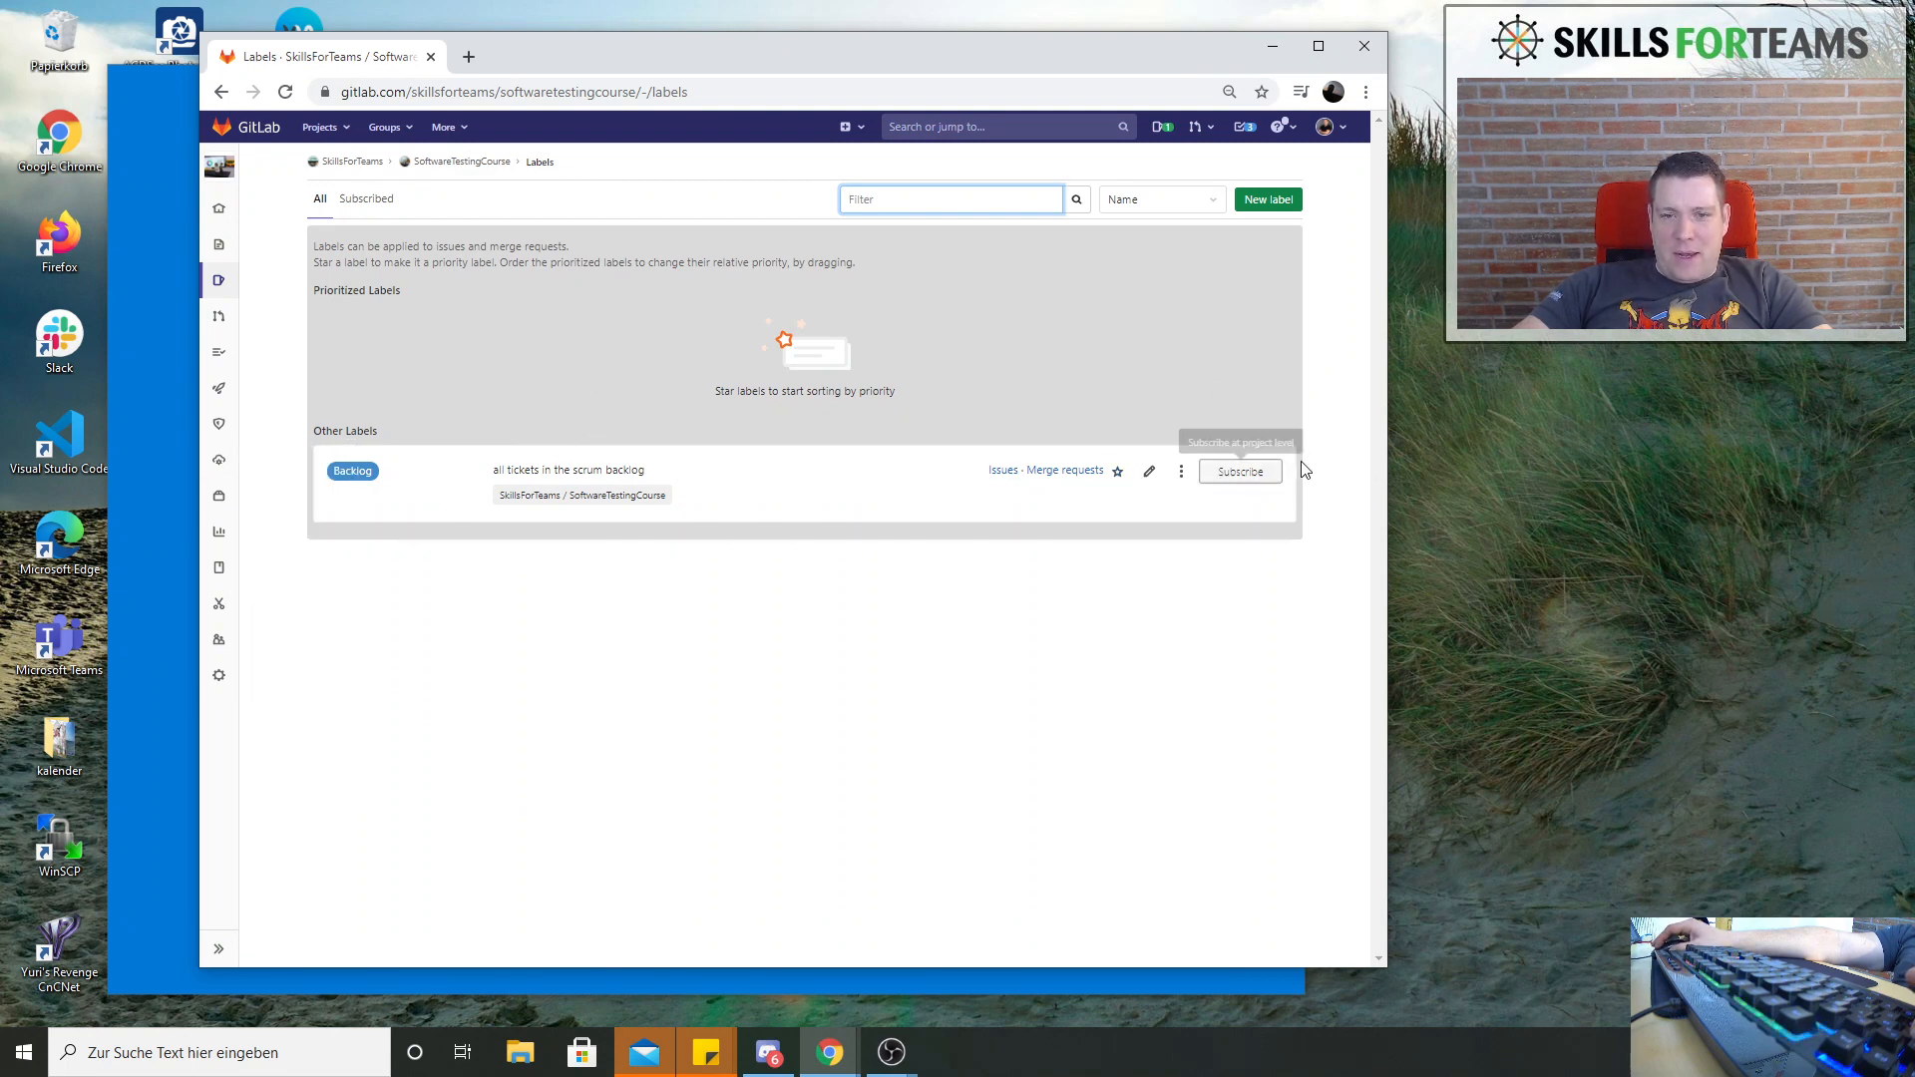
Change the Backlog label's title to "Product Backlog" and save it
{"action": "left_click", "coordinate": [1150, 473]}
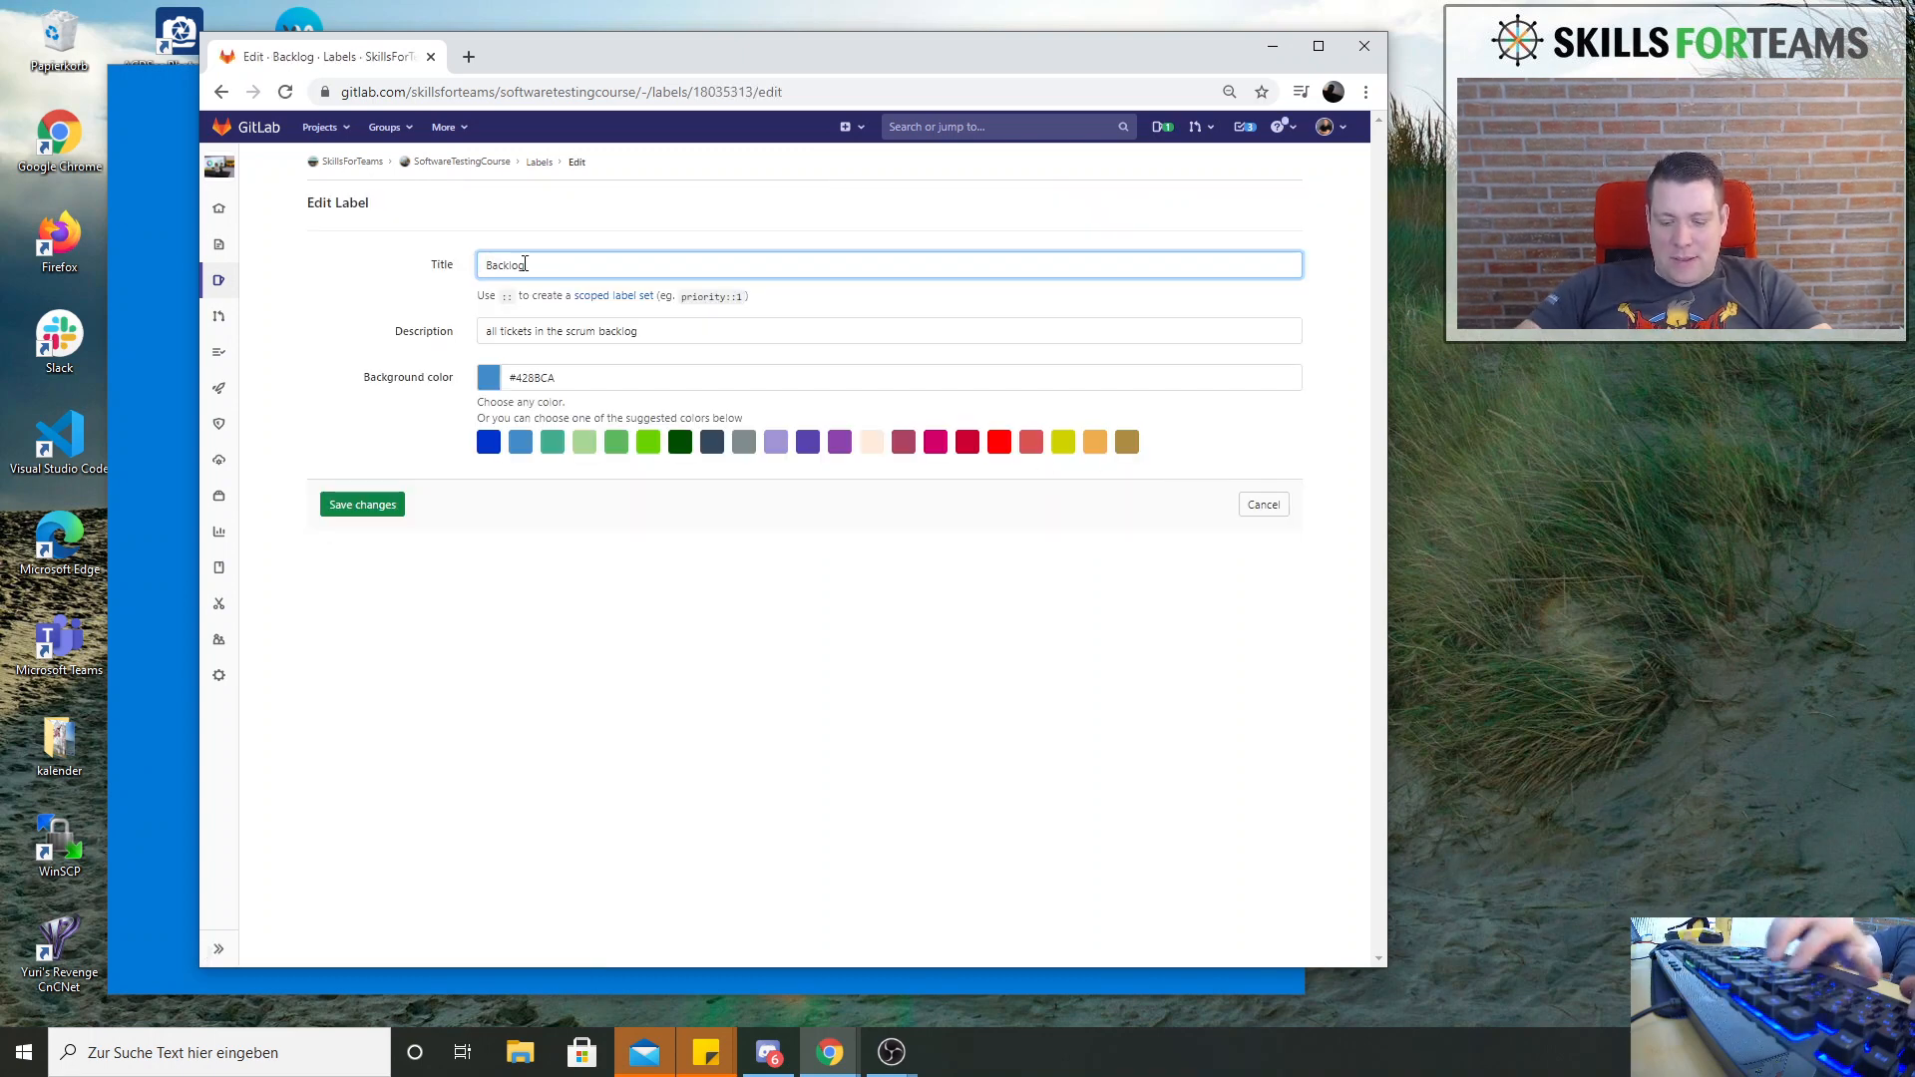
{"action": "key", "text": "Home"}
{"action": "type", "text": "Product"}
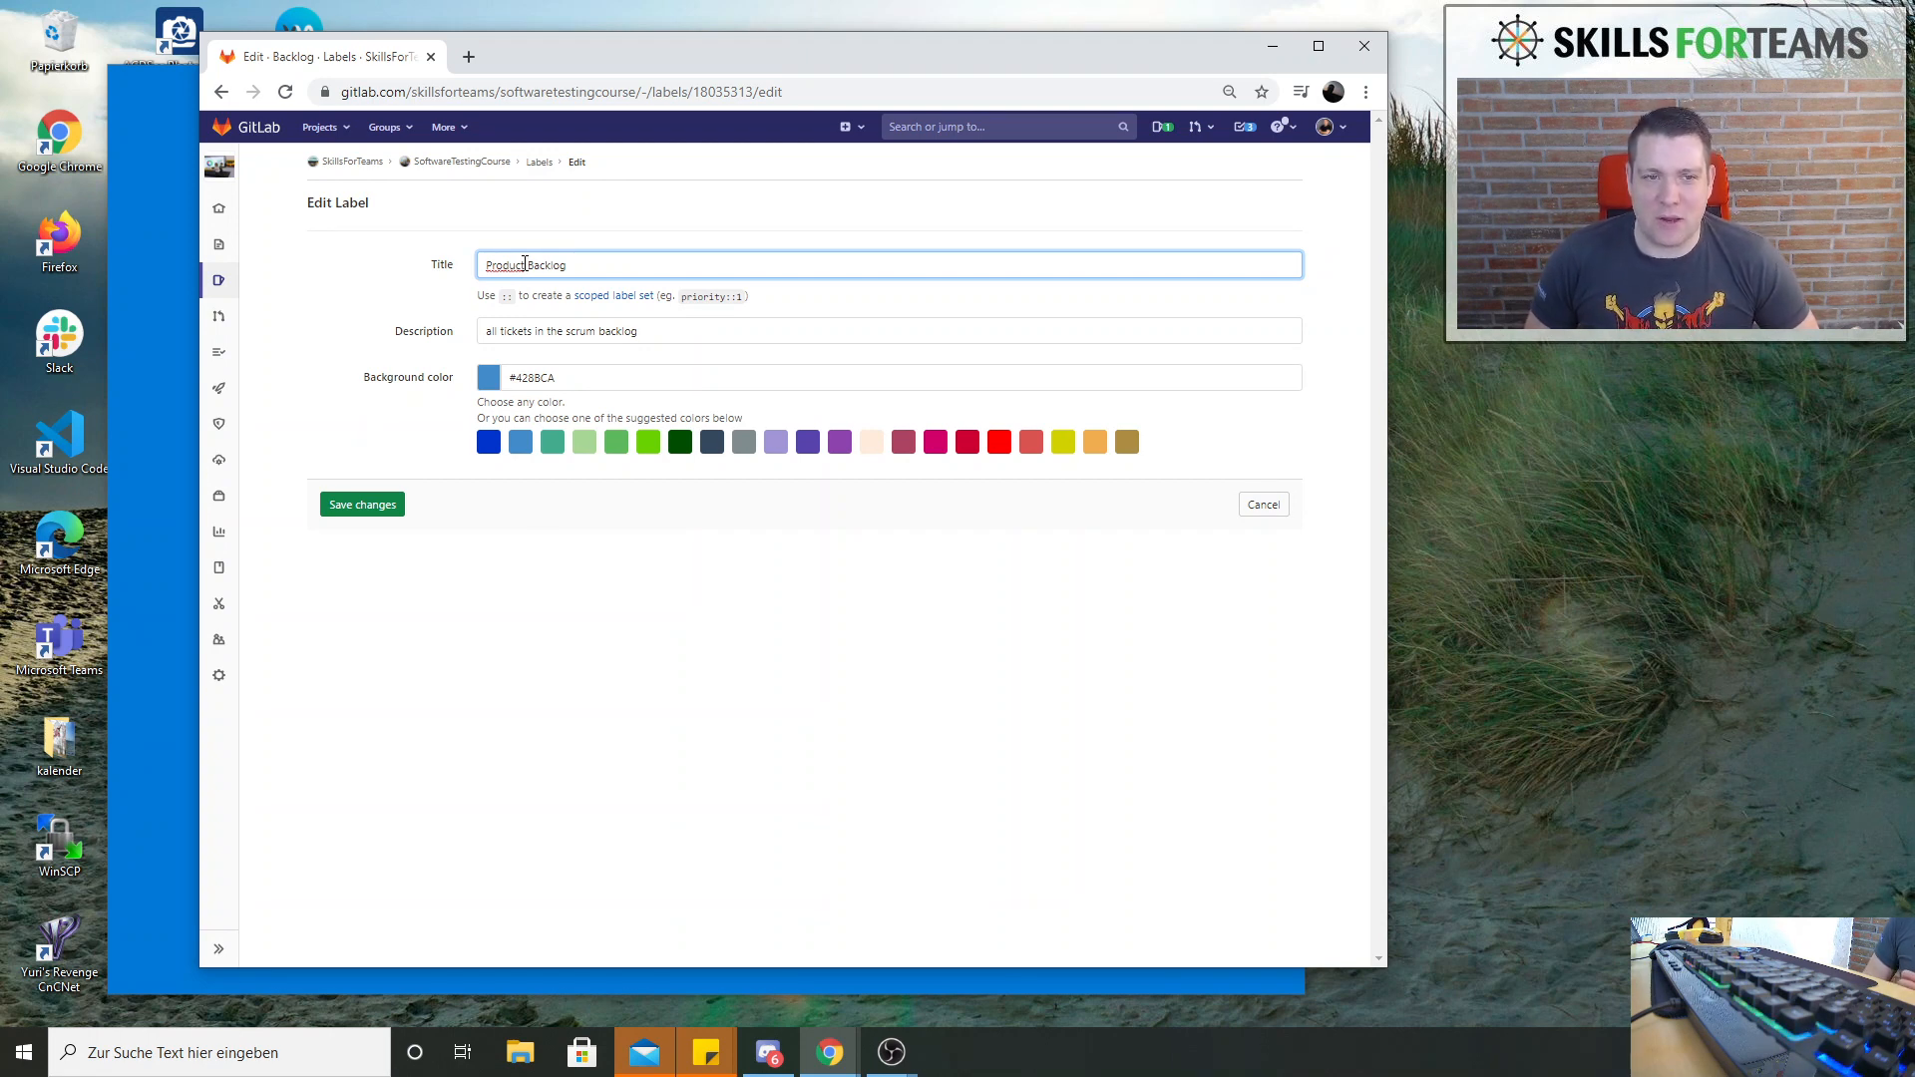
{"action": "left_click", "coordinate": [385, 505]}
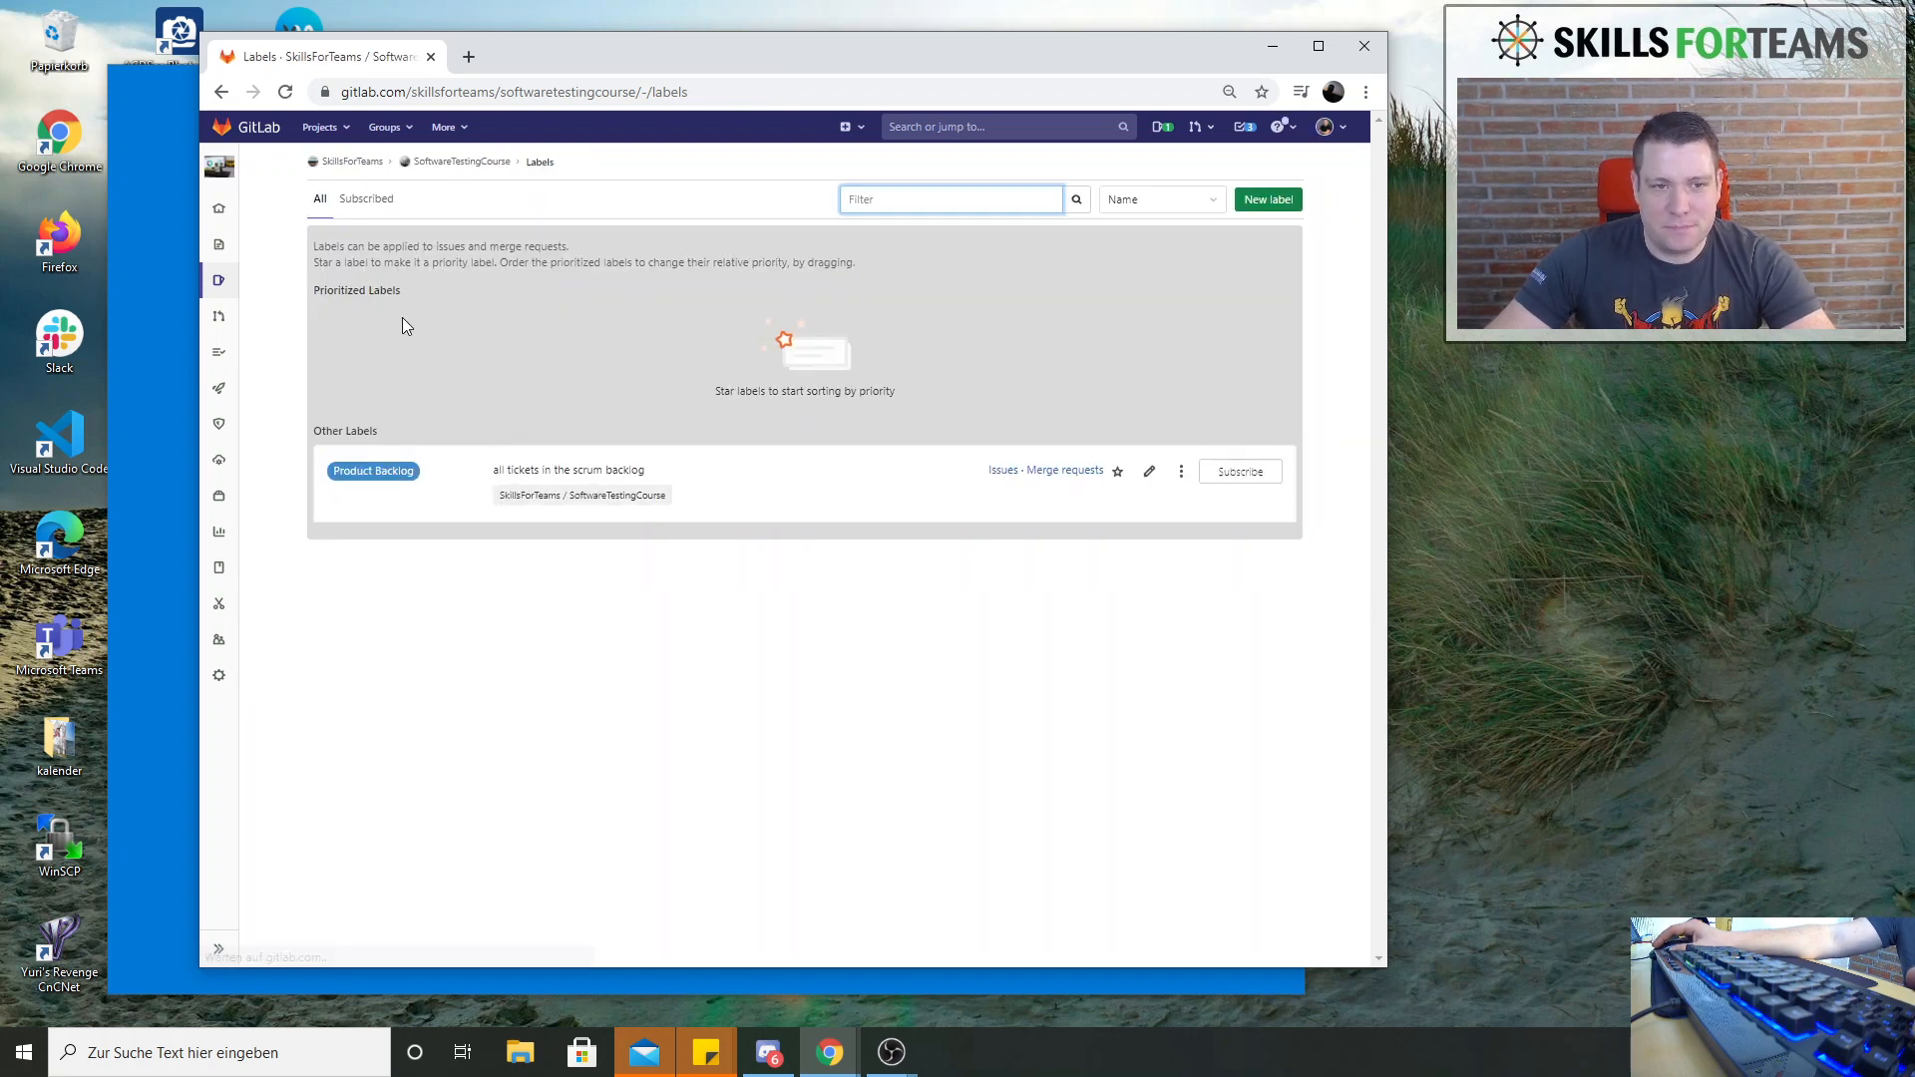
Retitle the project's backlog label as "Training Backlog" and save the change
{"action": "left_click", "coordinate": [1149, 473]}
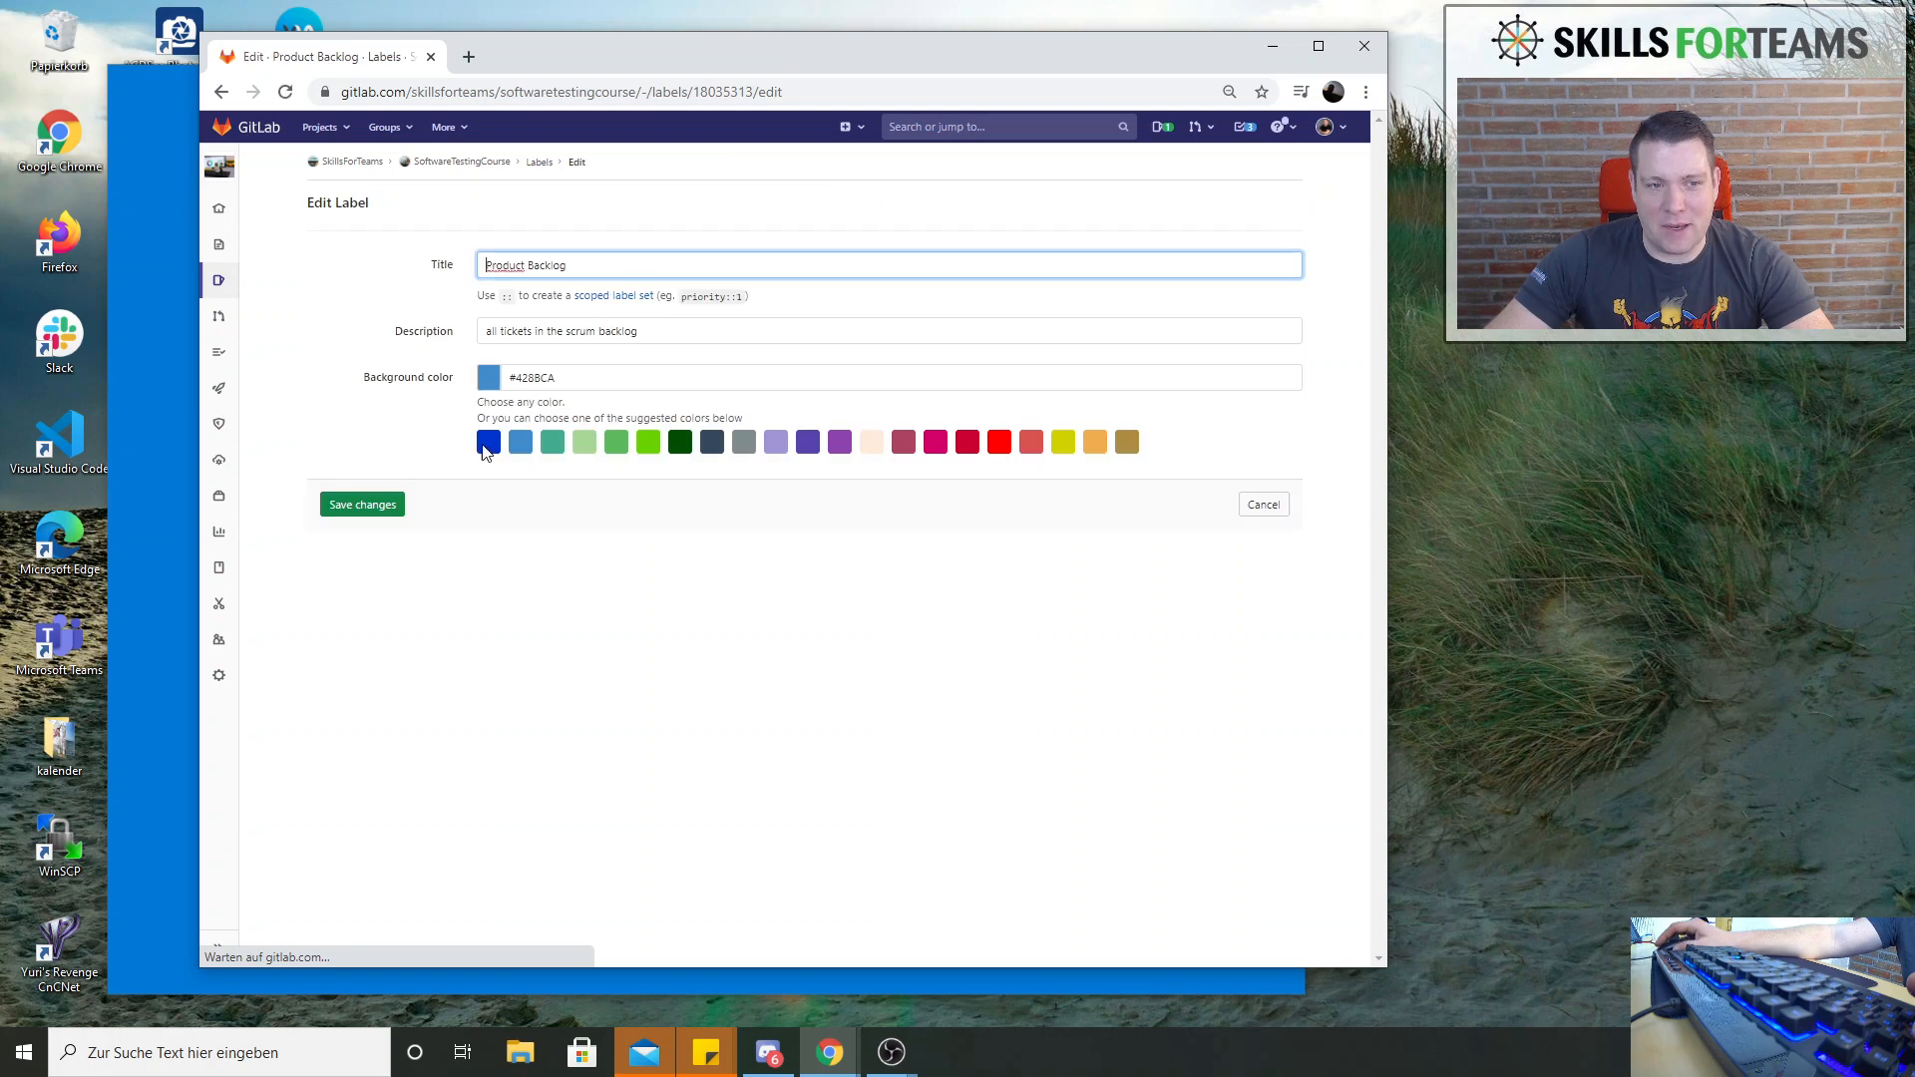
{"action": "double_click", "coordinate": [497, 263]}
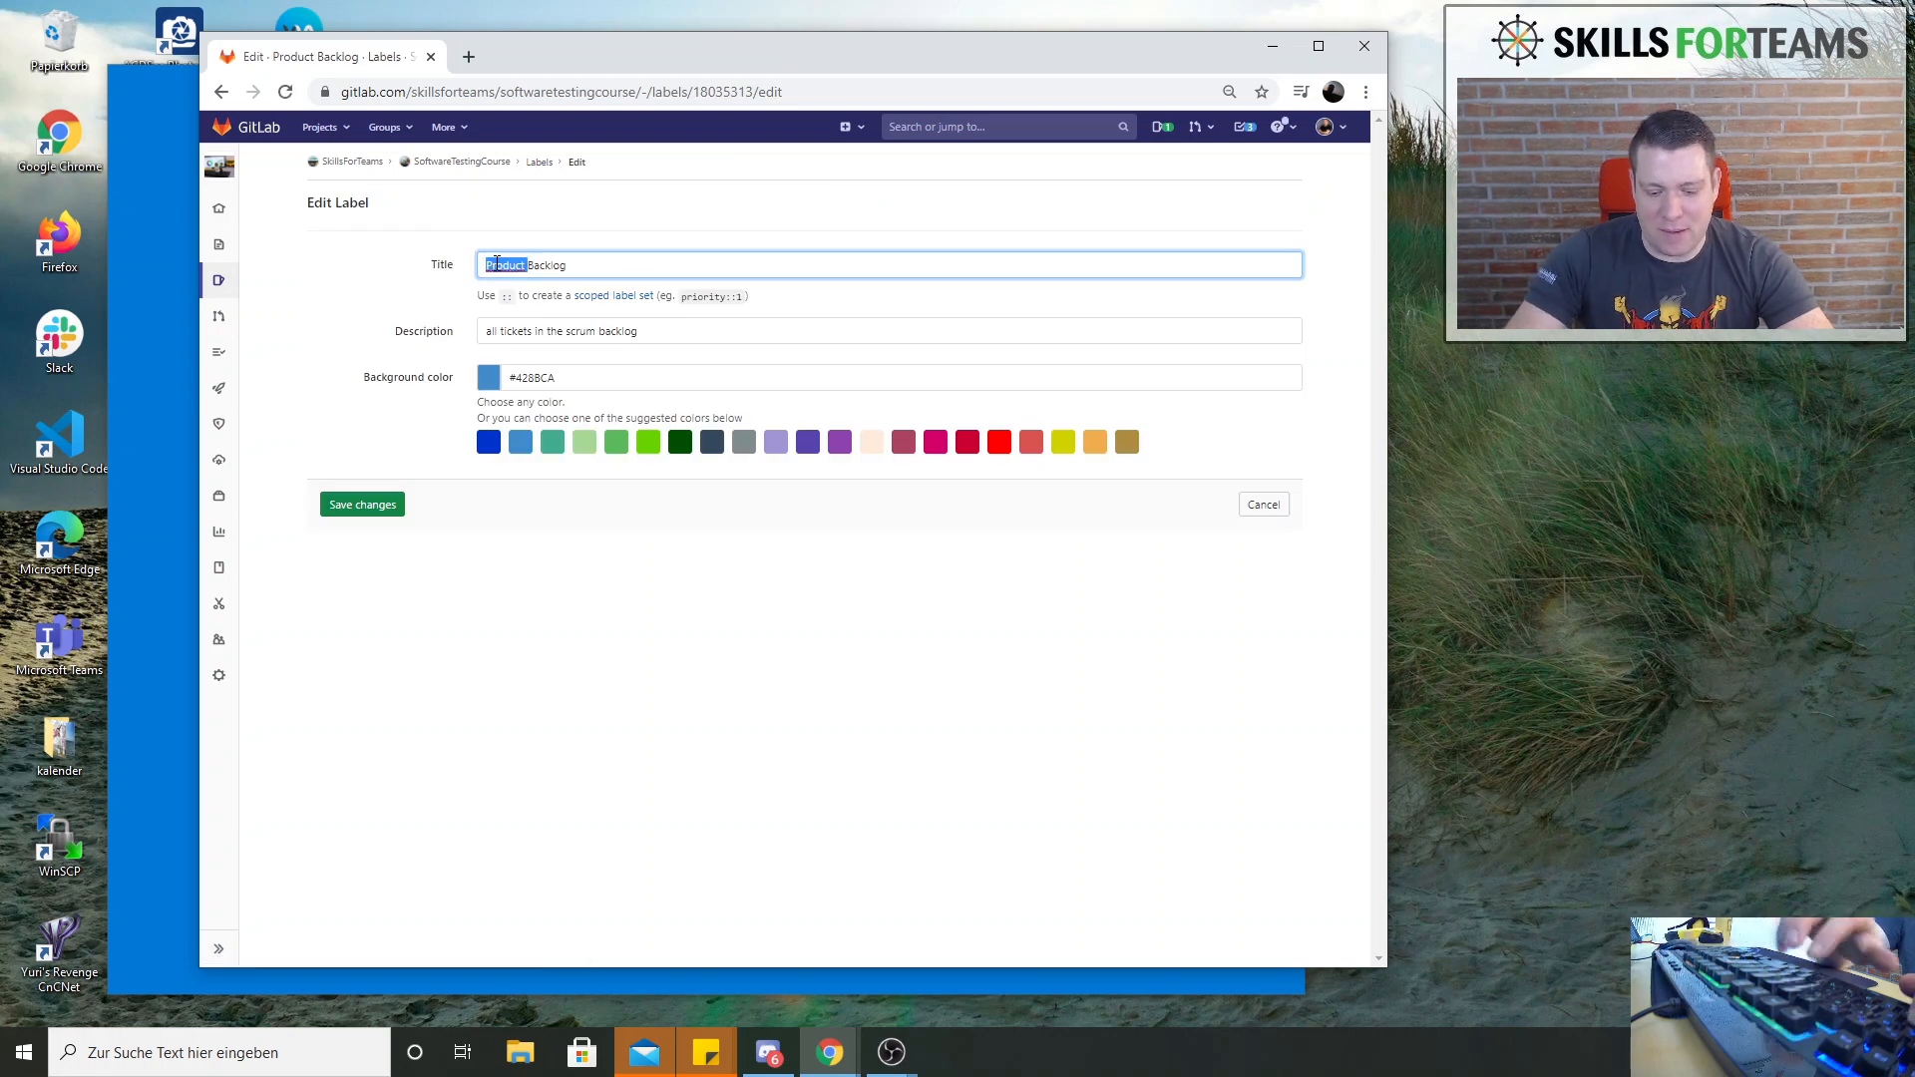
{"action": "type", "text": "Training"}
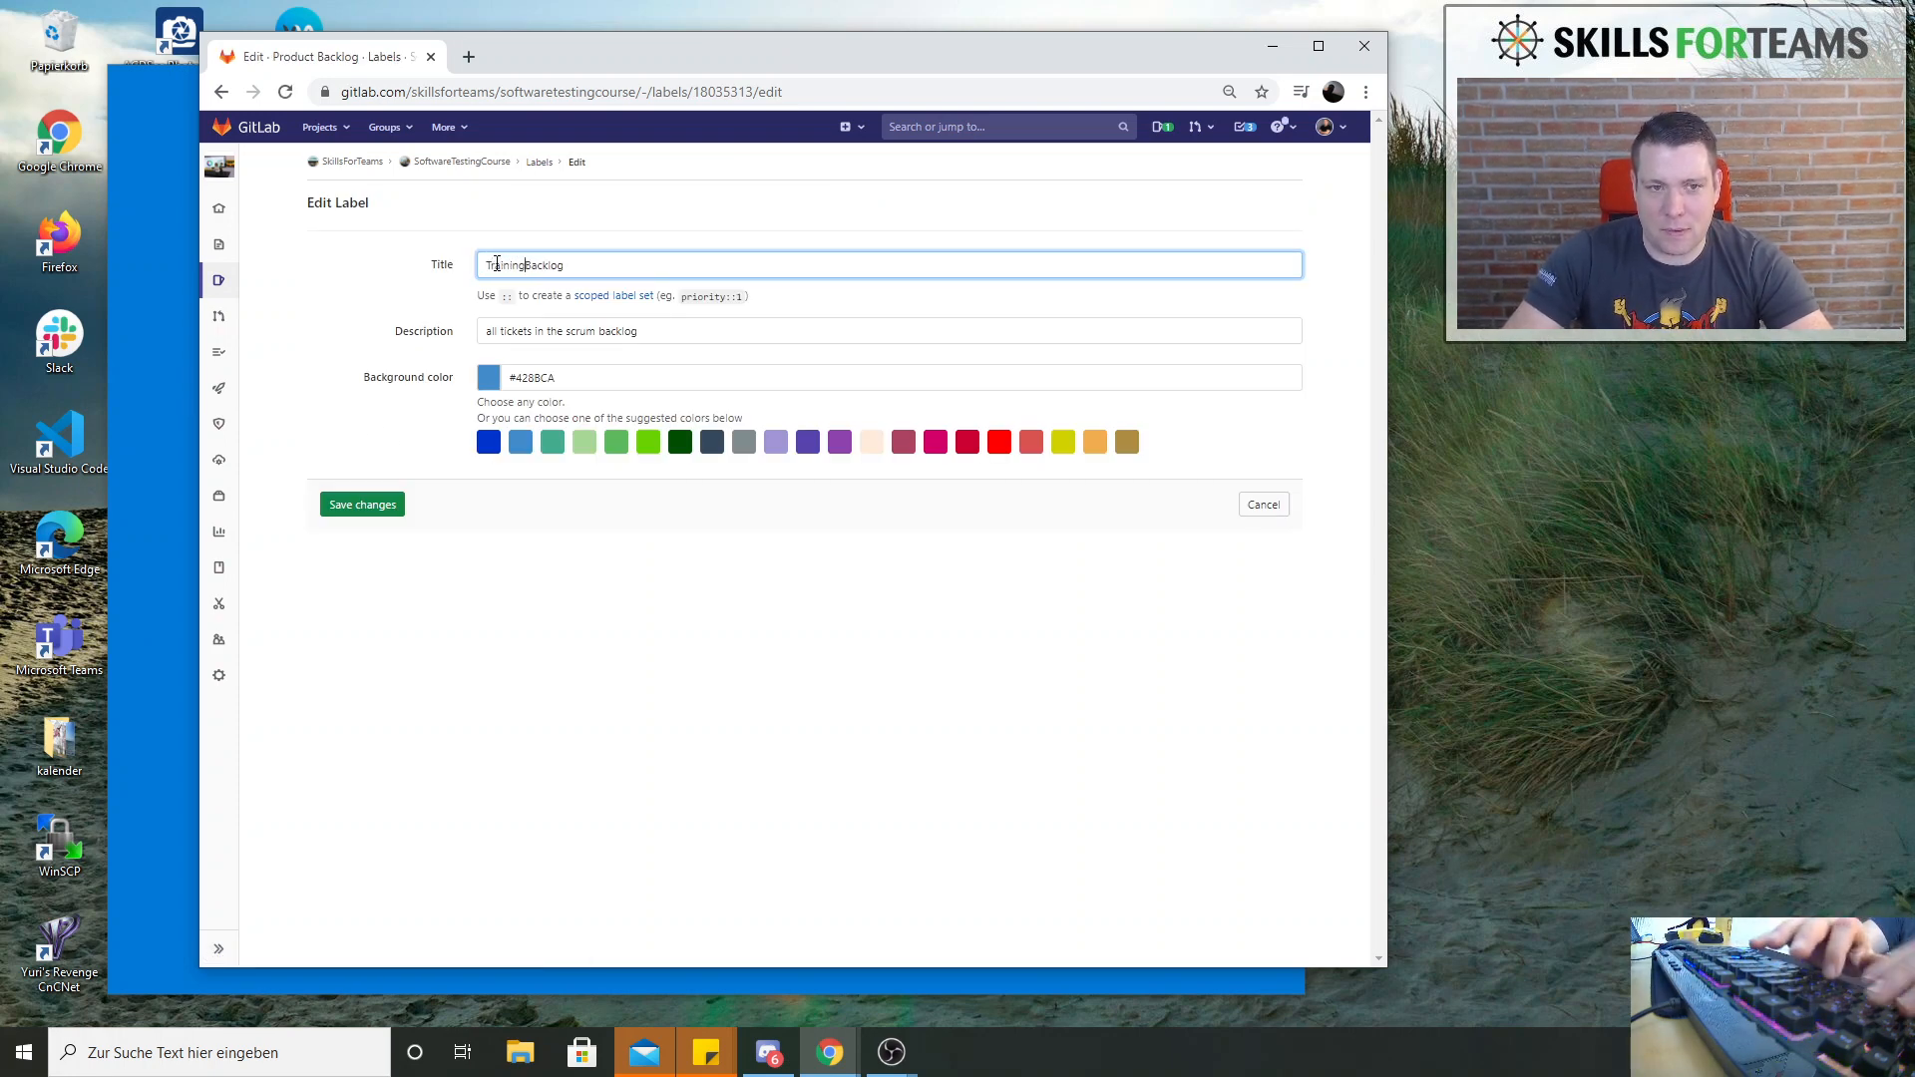
{"action": "left_click", "coordinate": [353, 508]}
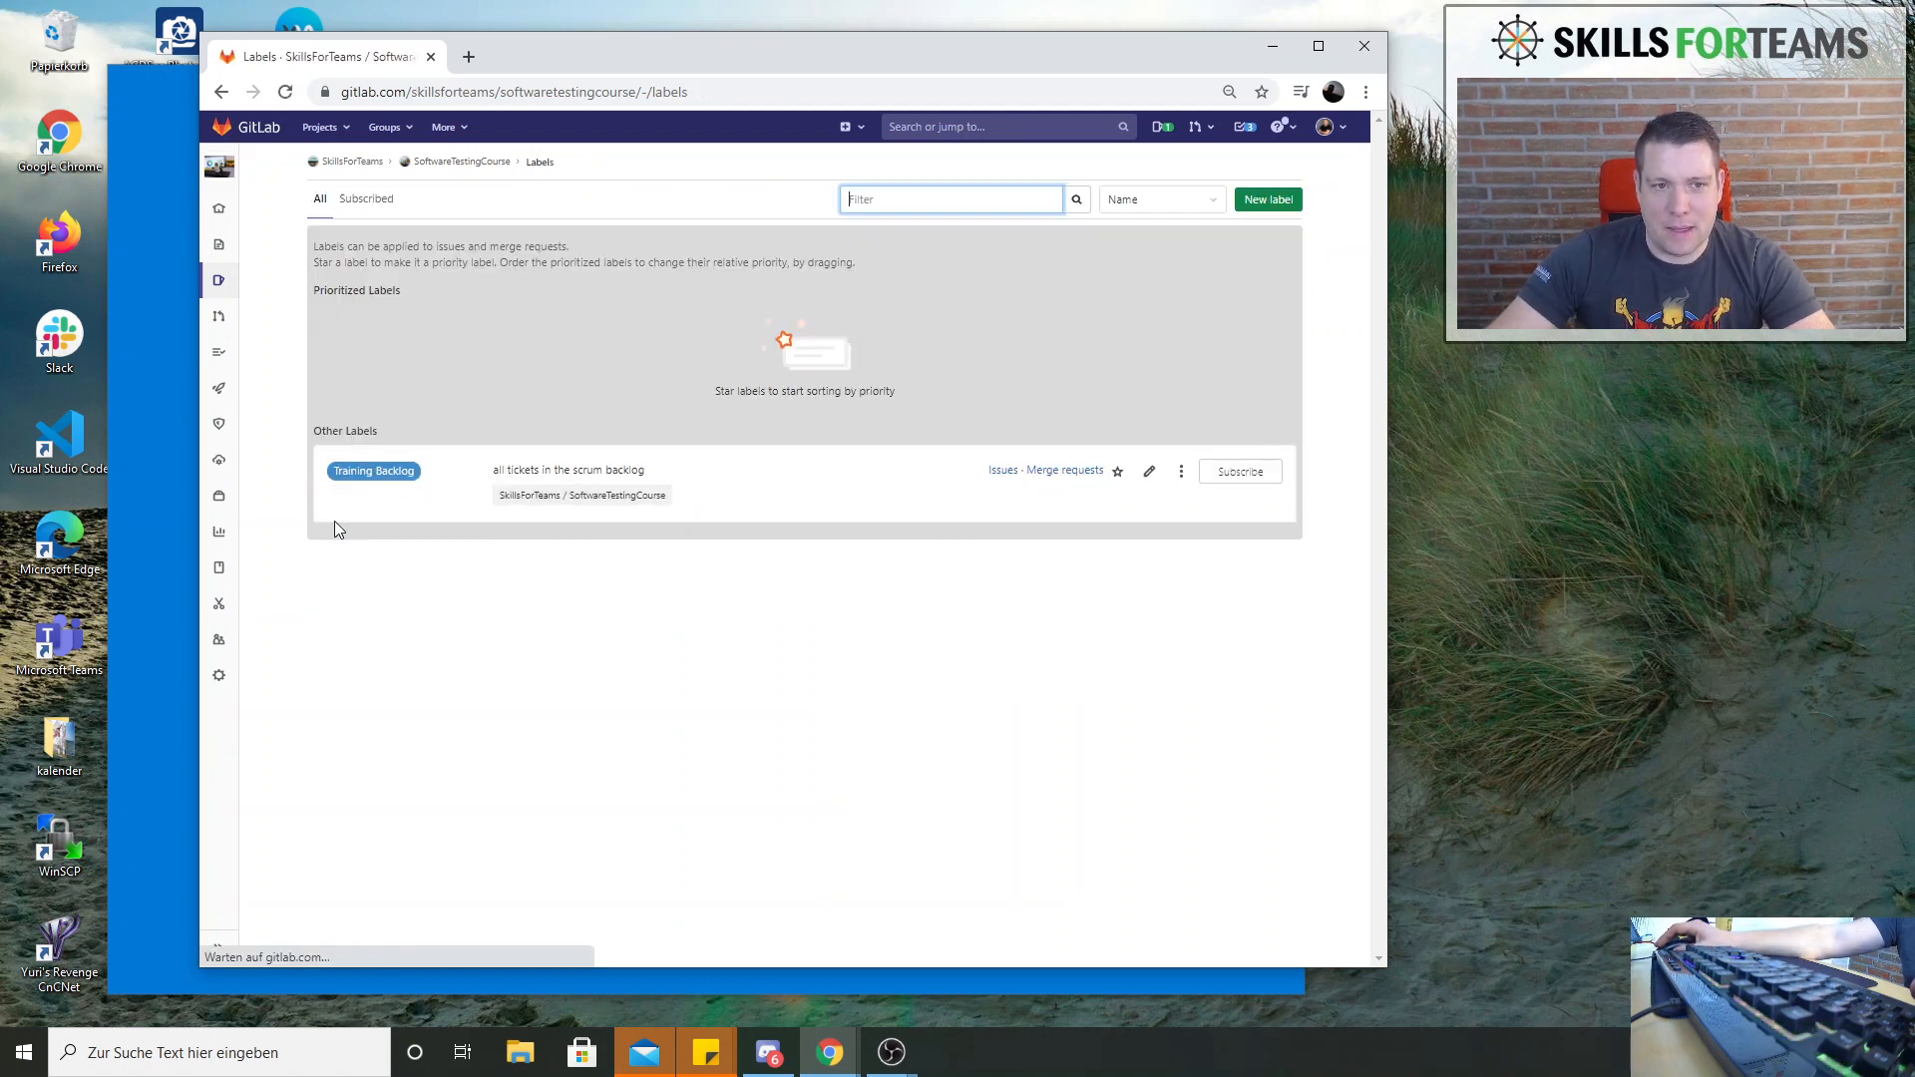
Start a new project label and enter "Selected for" as the beginning of its title
{"action": "left_click", "coordinate": [1276, 201]}
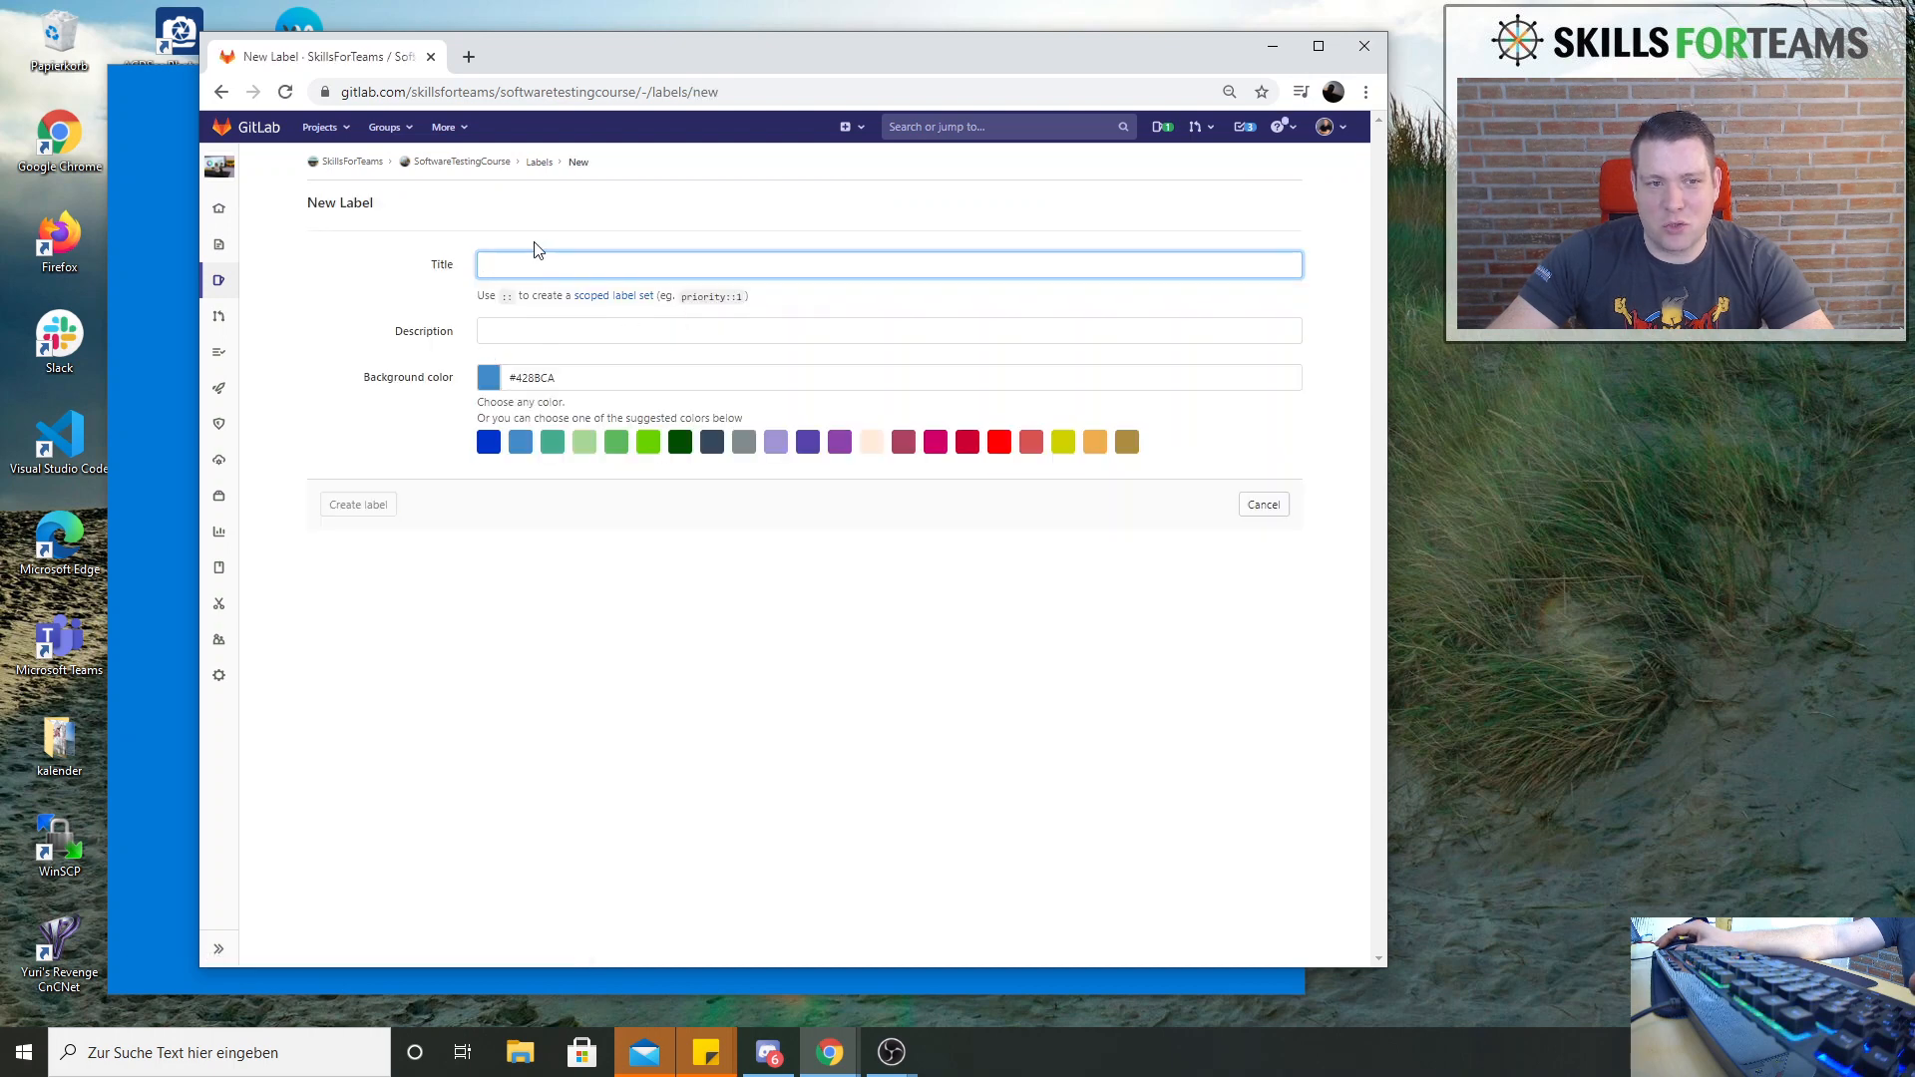
{"action": "left_click", "coordinate": [511, 267]}
{"action": "type", "text": "B"}
{"action": "key", "text": "BackSpace"}
{"action": "type", "text": "S"}
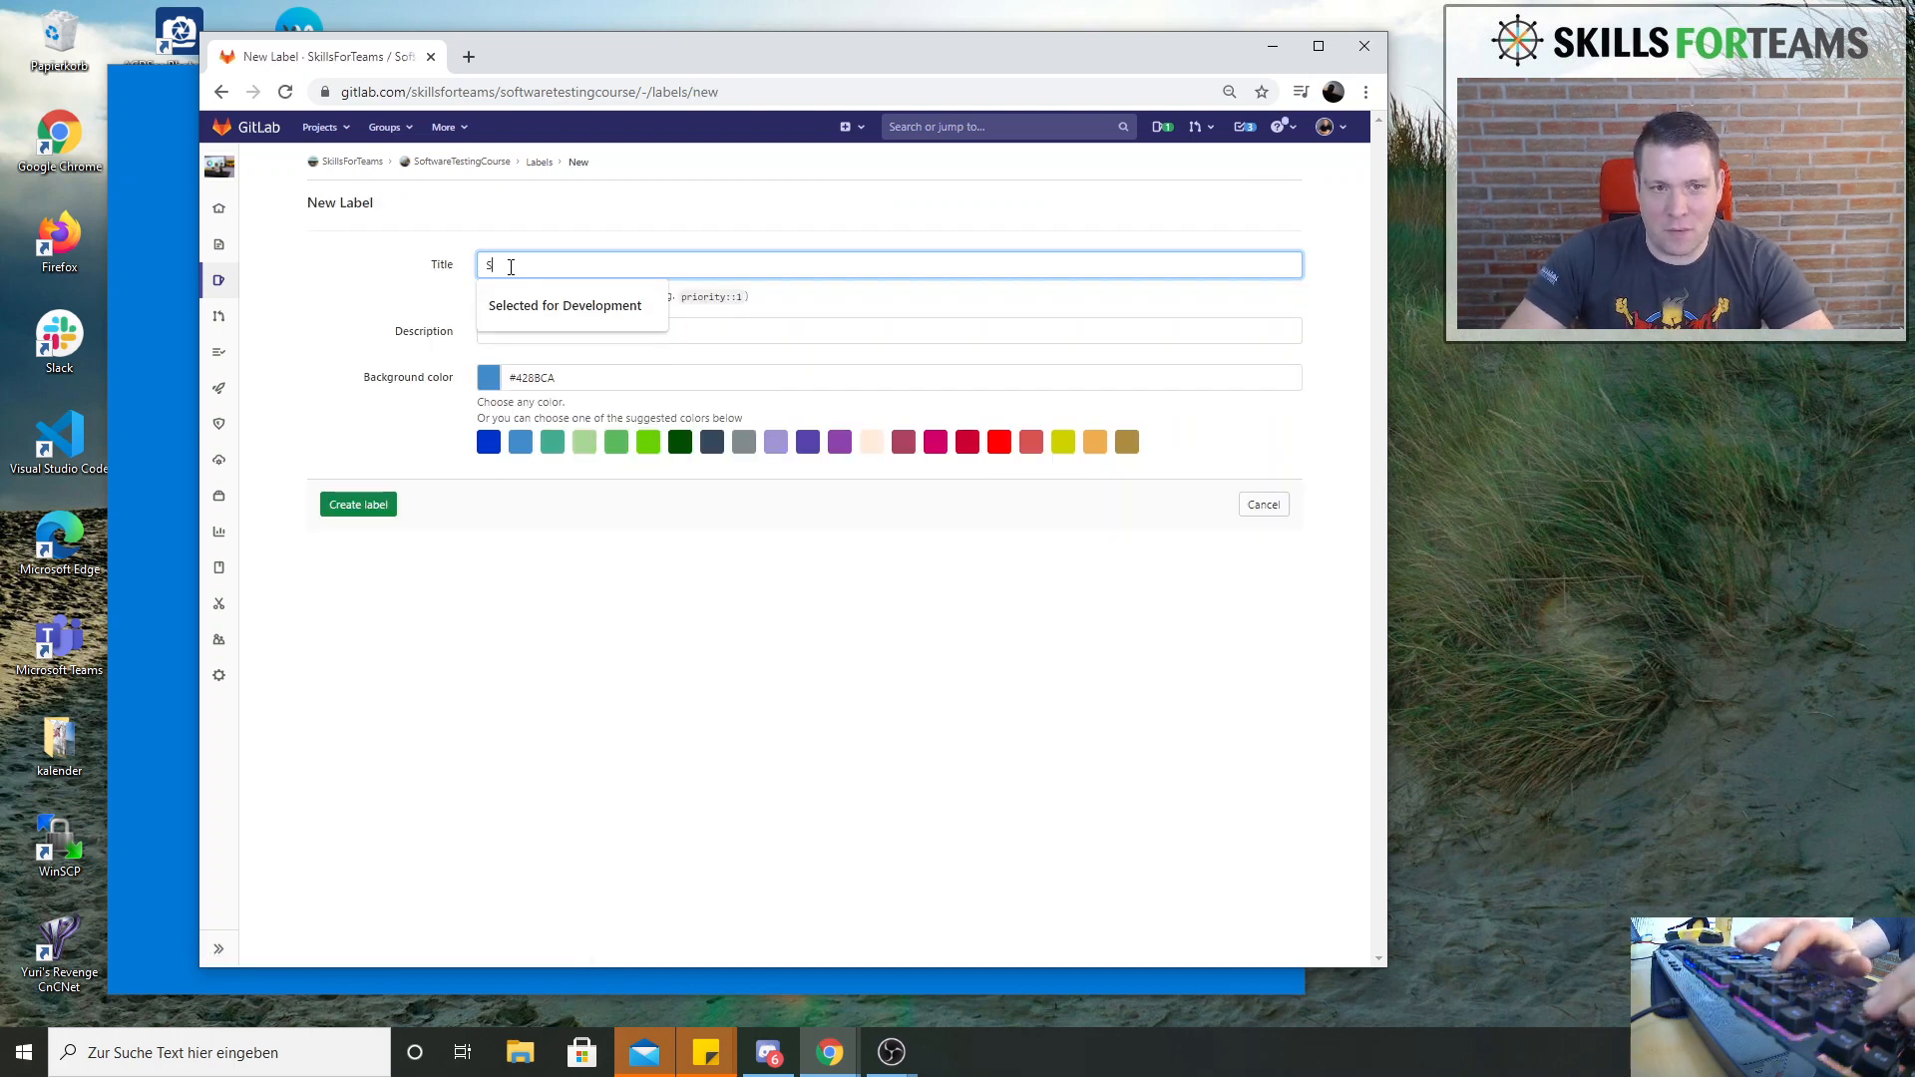
{"action": "key", "text": "BackSpace"}
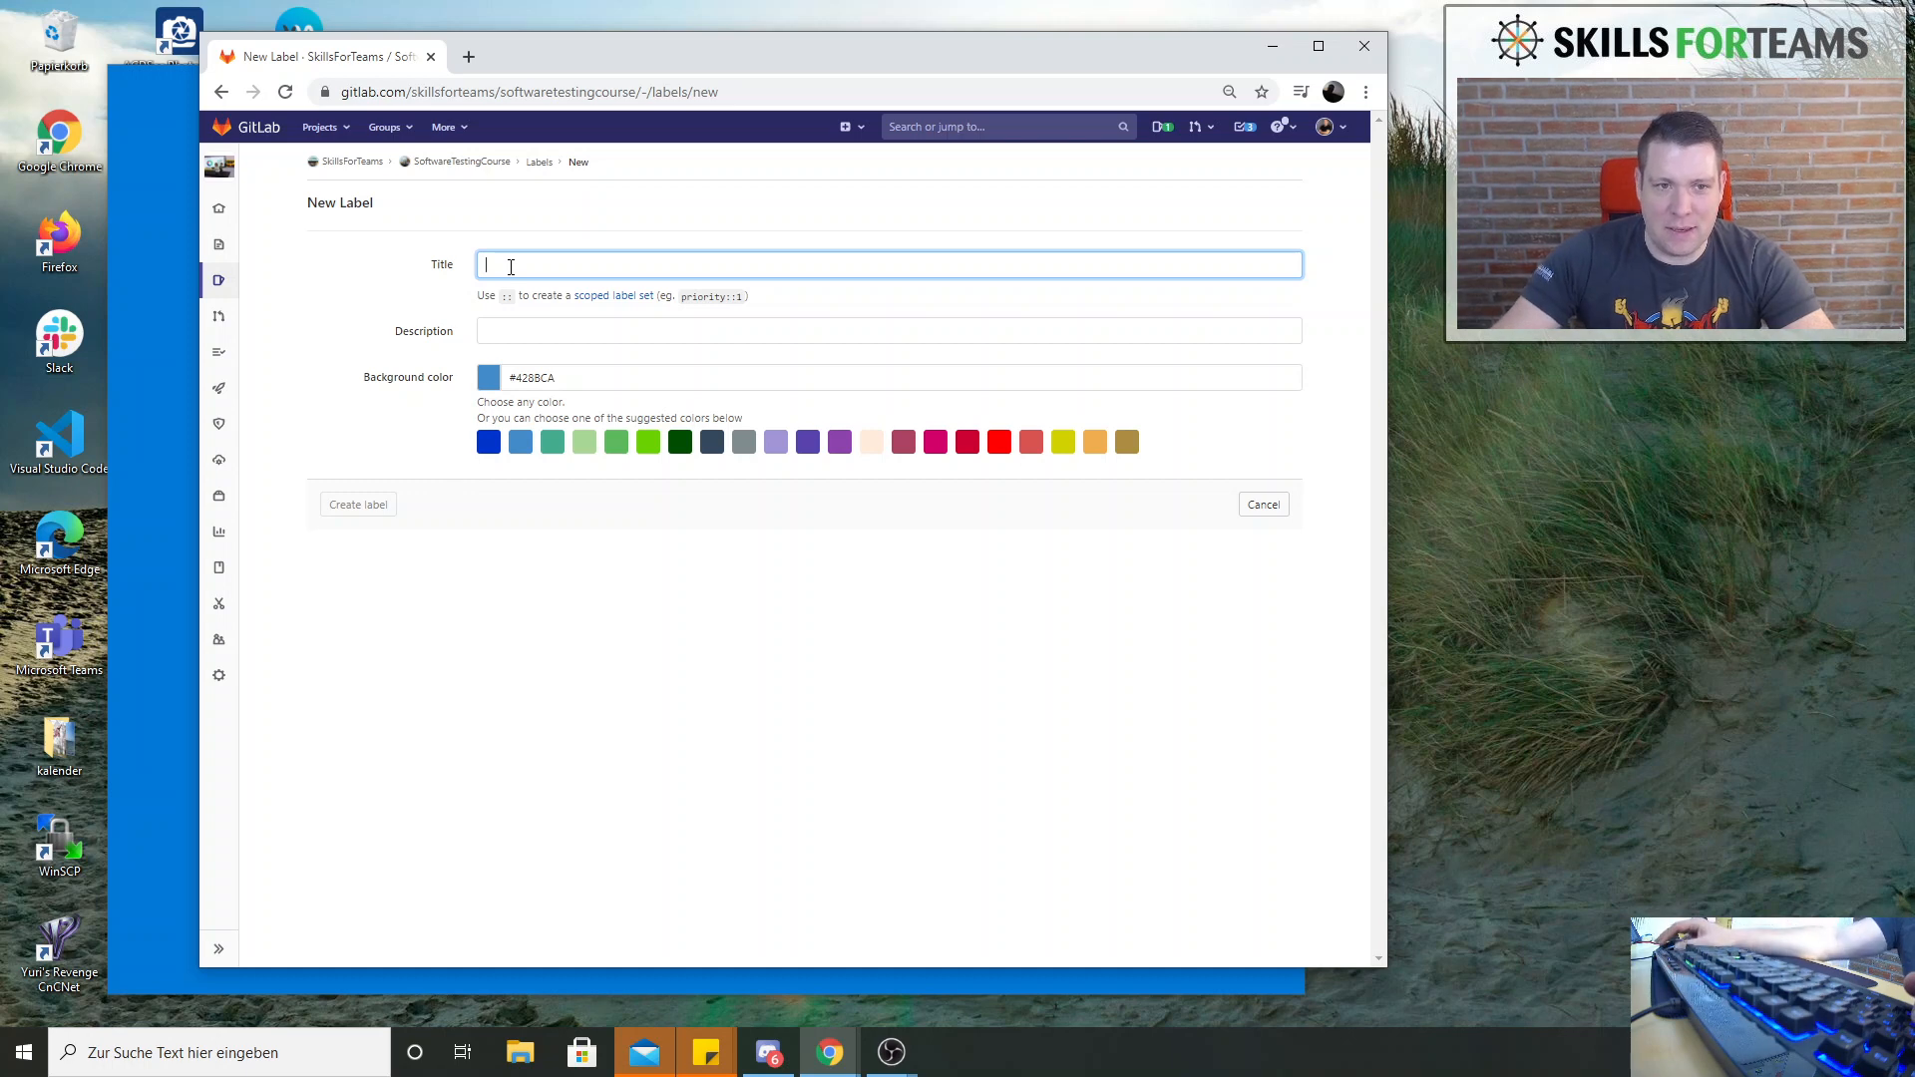
{"action": "left_click", "coordinate": [511, 266]}
{"action": "type", "text": "Selected for"}
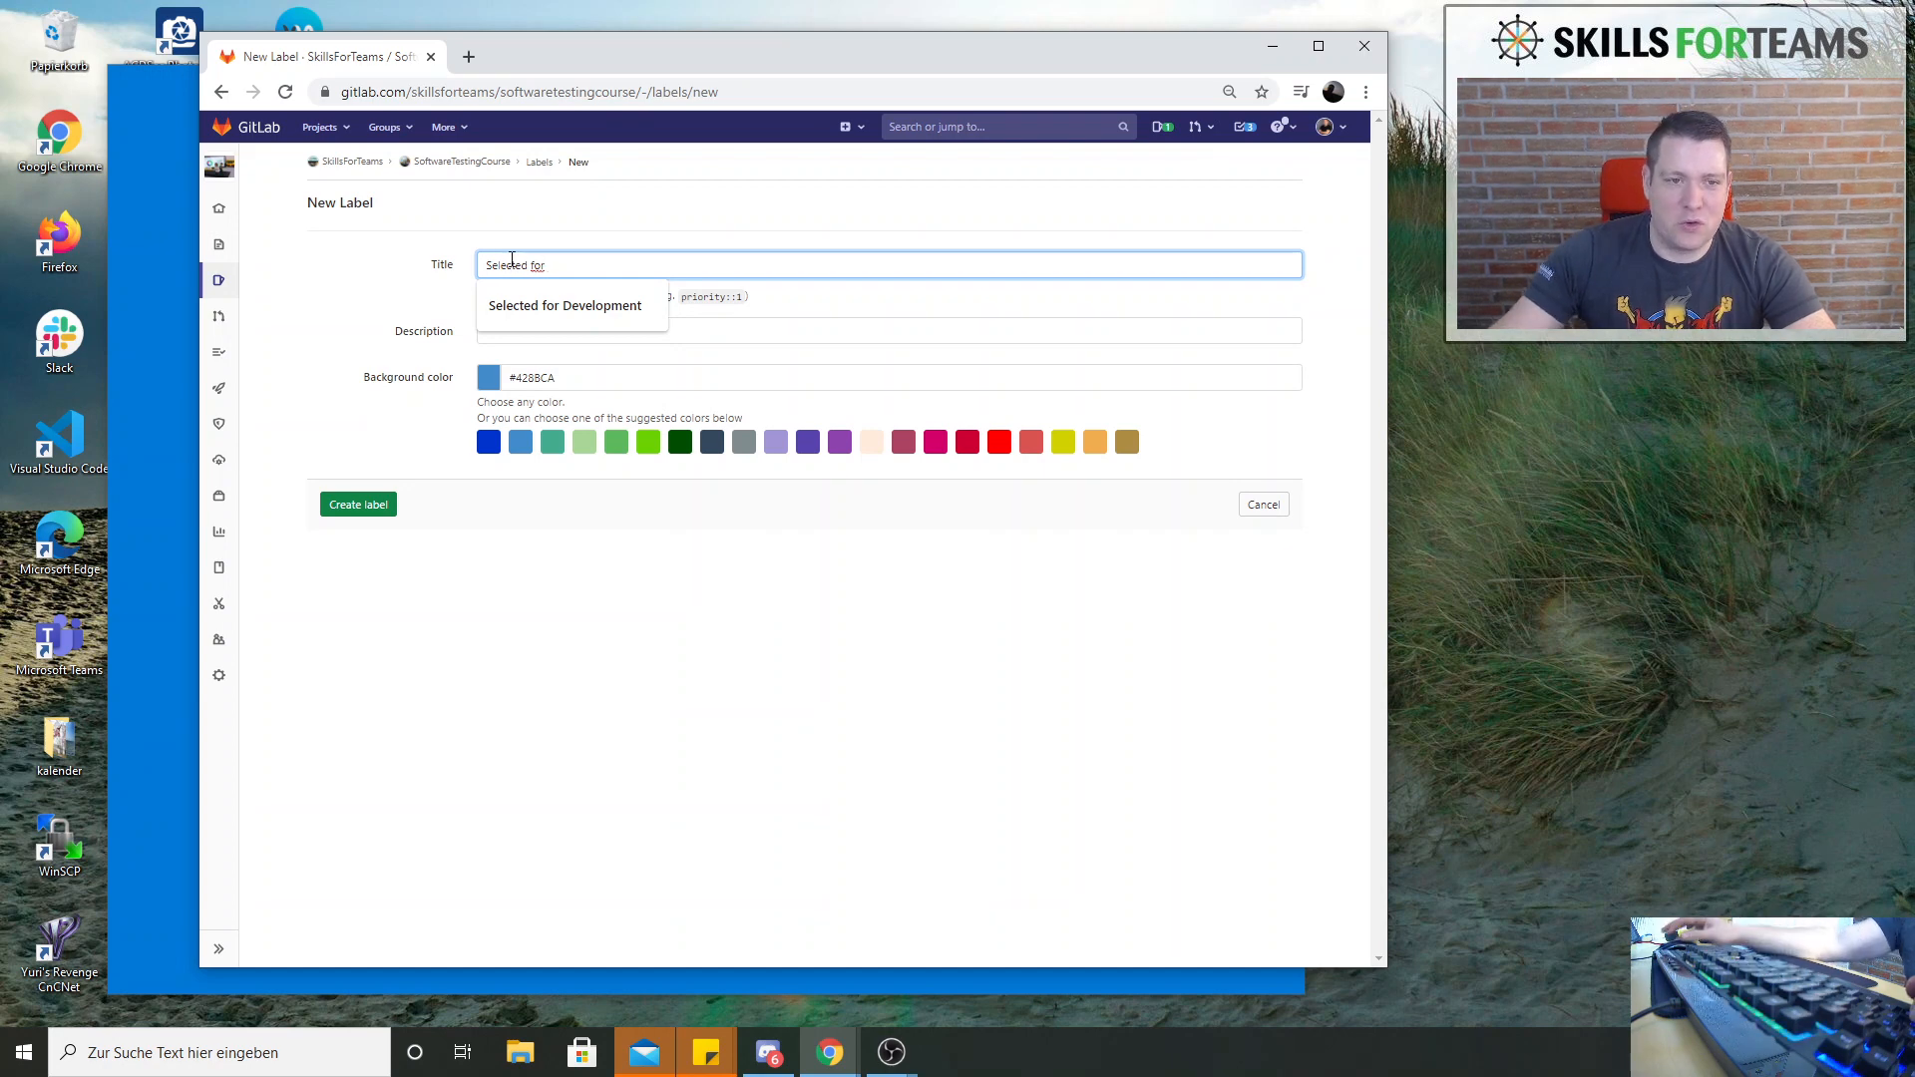
Describe the new label as "In Scrum this would be a Sprint Backlog ... or could be called selected for Development"
{"action": "left_click", "coordinate": [753, 359]}
{"action": "left_click", "coordinate": [715, 329]}
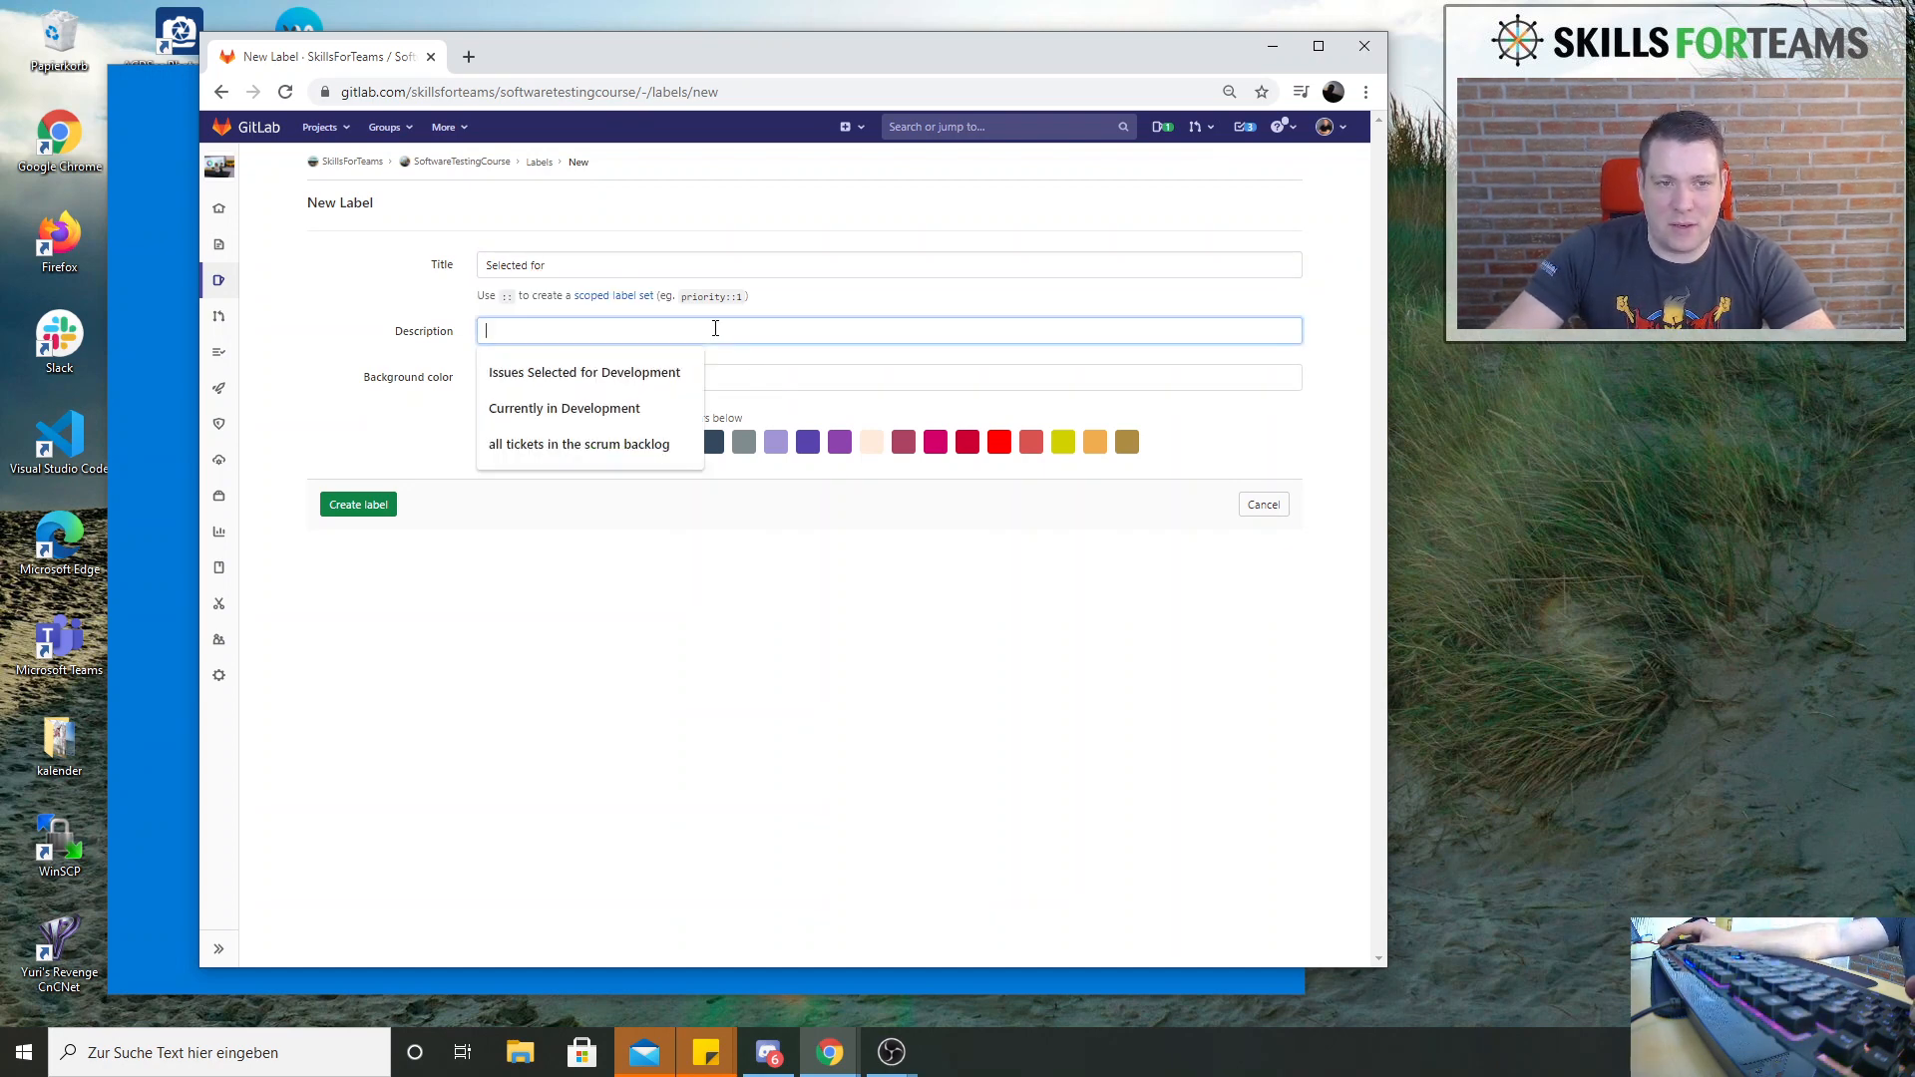
{"action": "type", "text": "In Sc"}
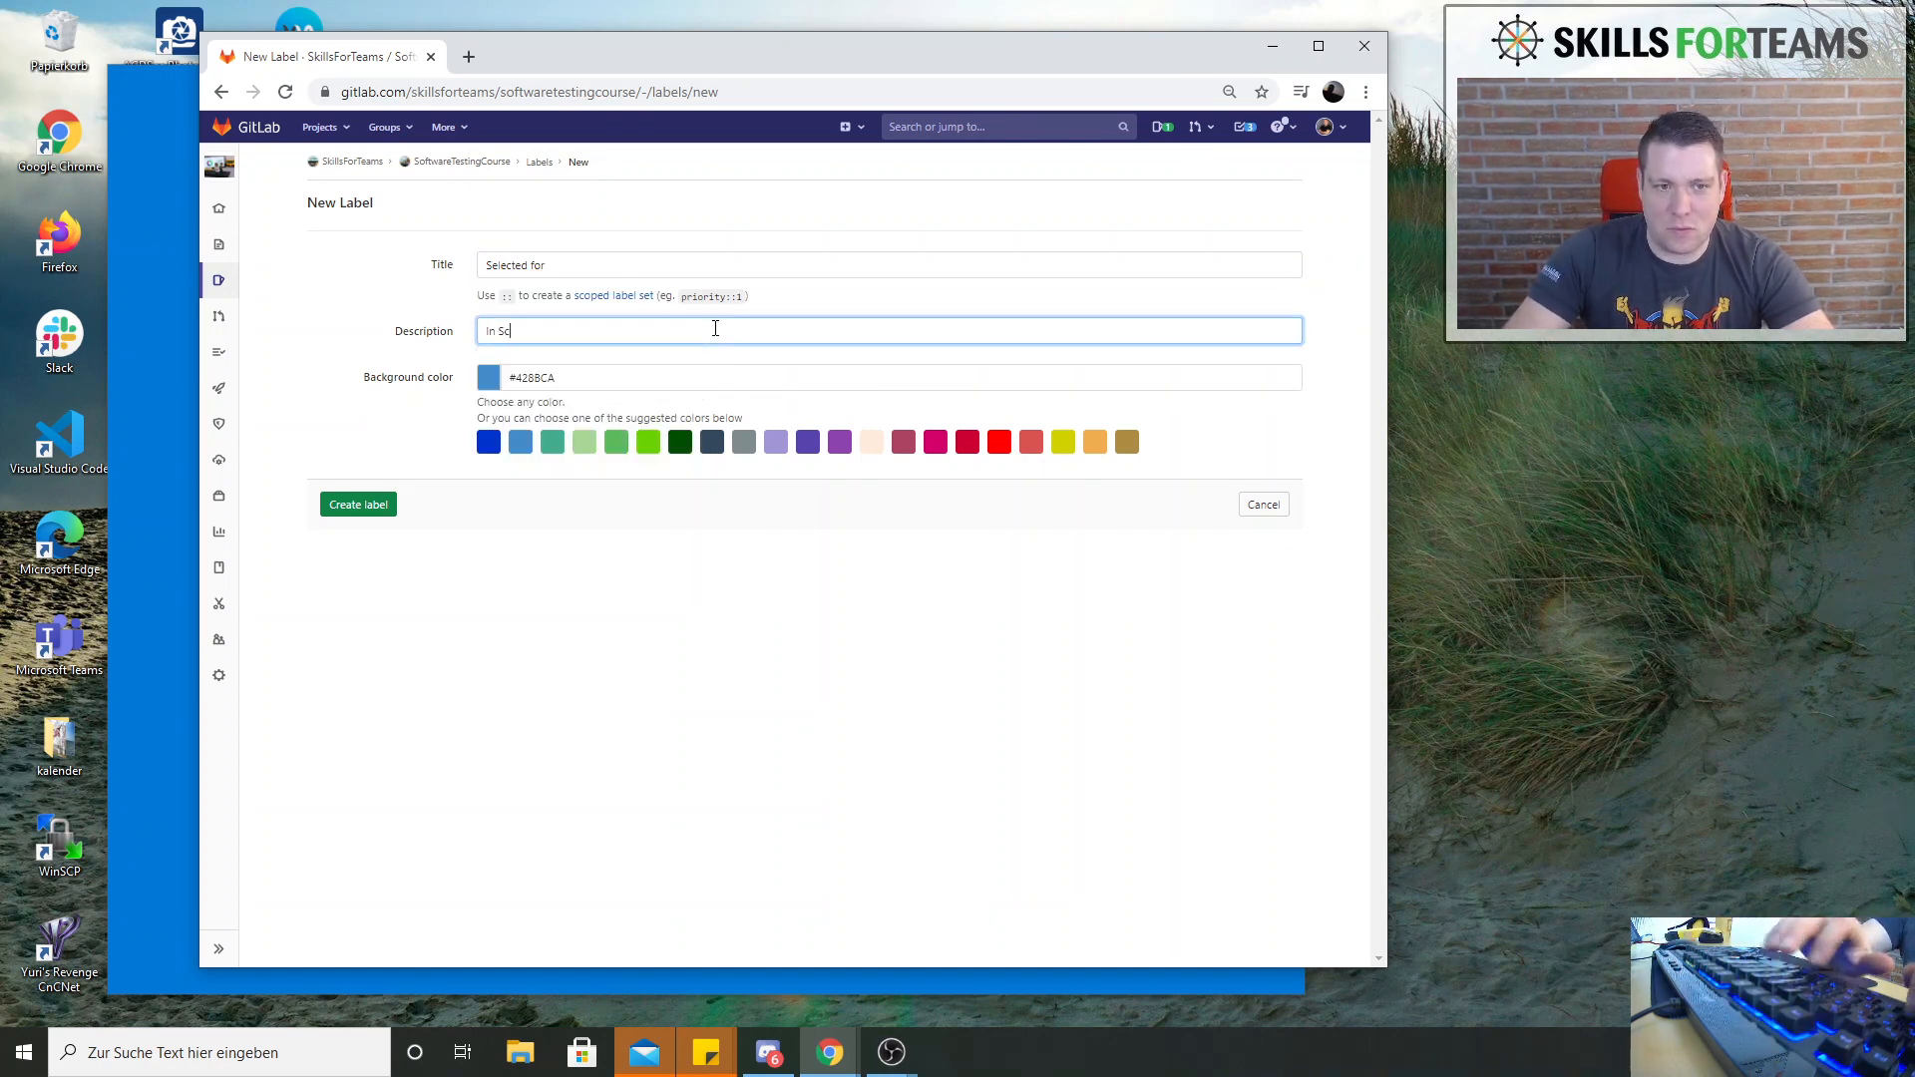
{"action": "type", "text": "rum this would be"}
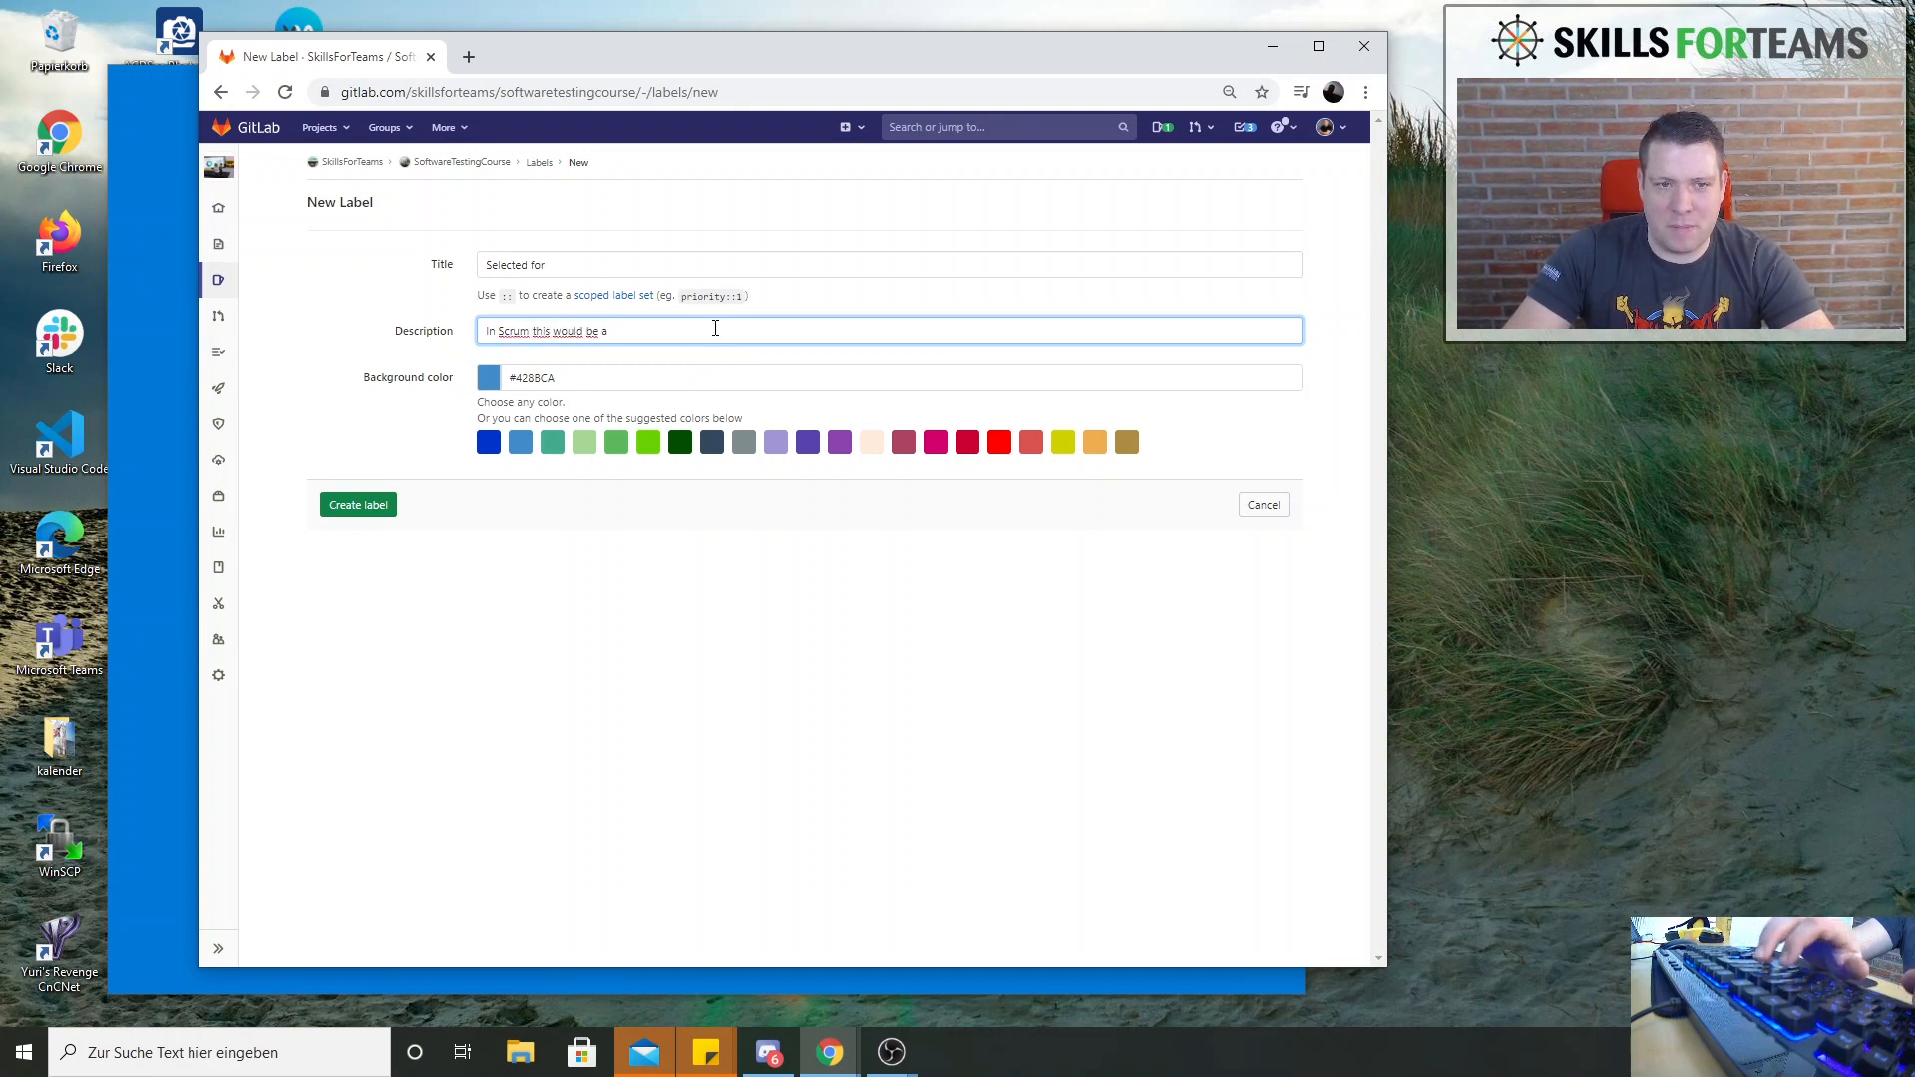
{"action": "type", "text": "acklog ... or c"}
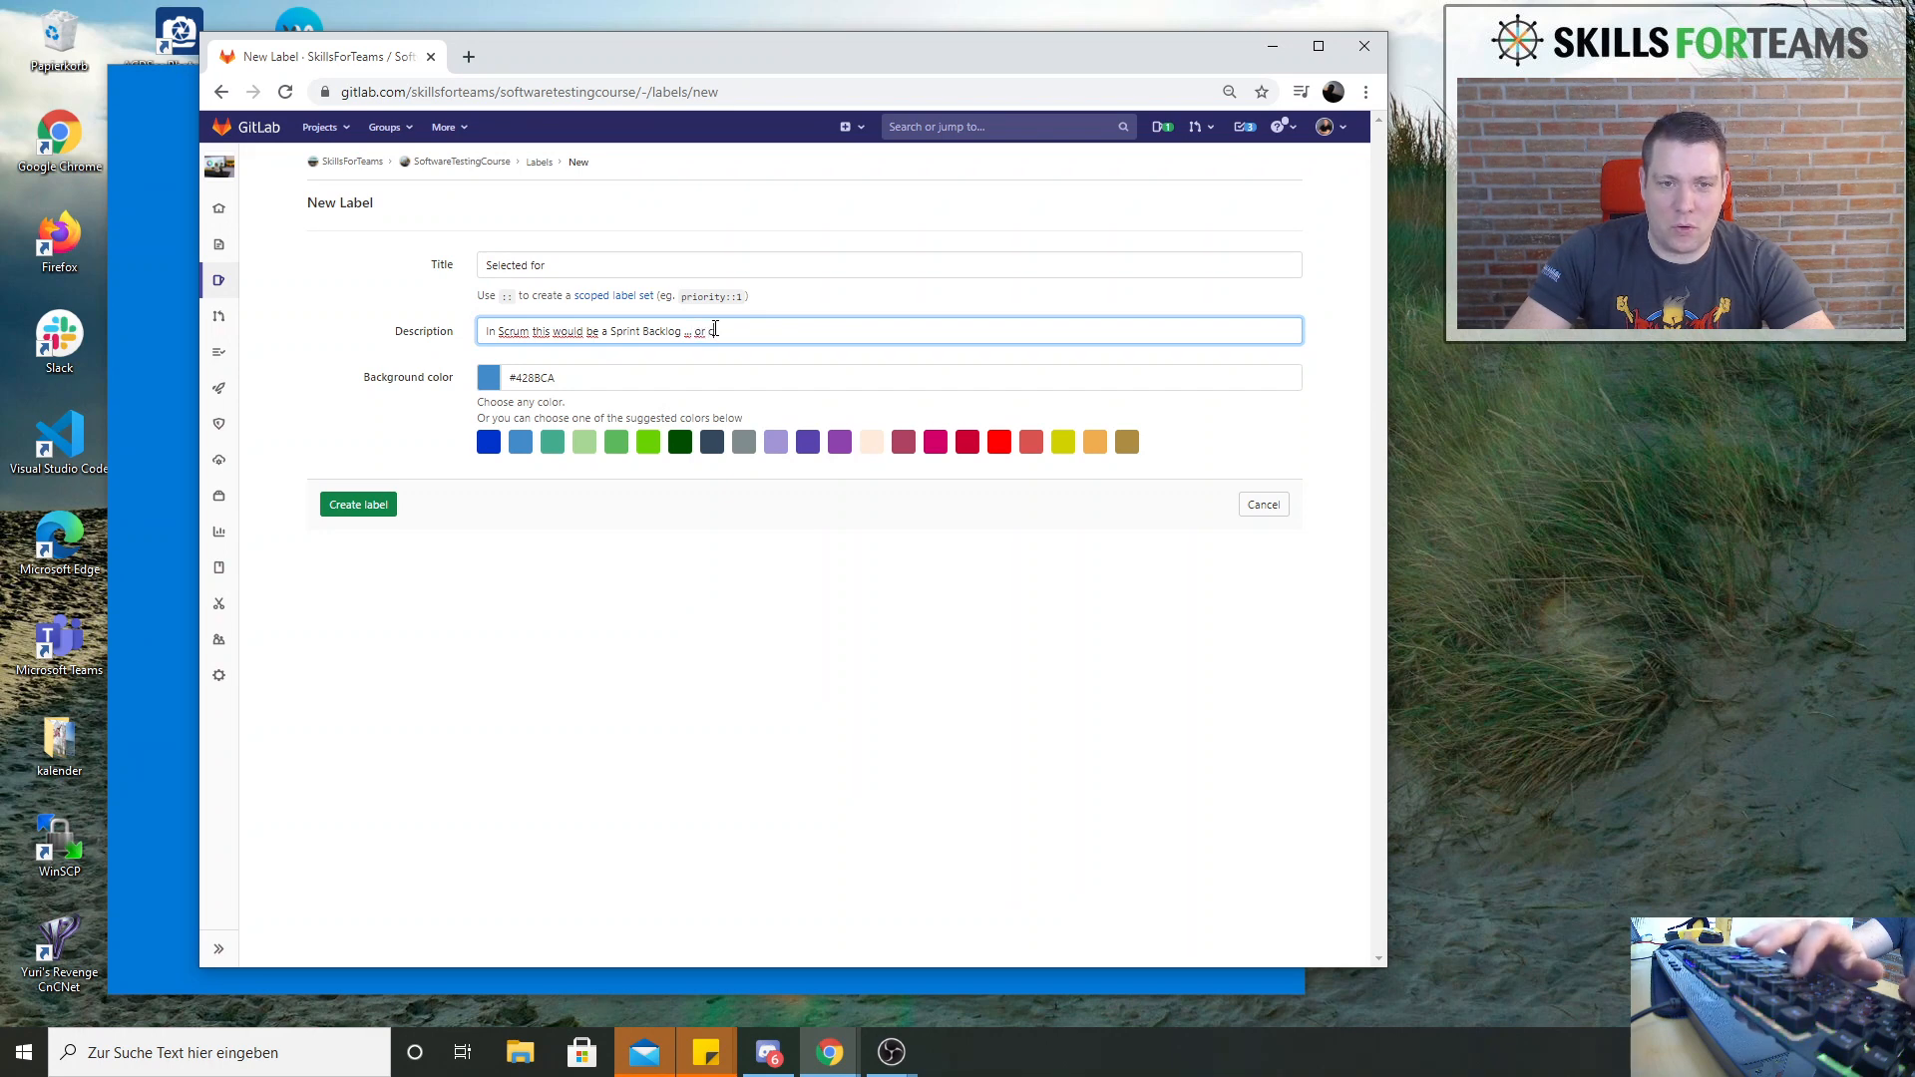
{"action": "type", "text": "ould be called selected for"}
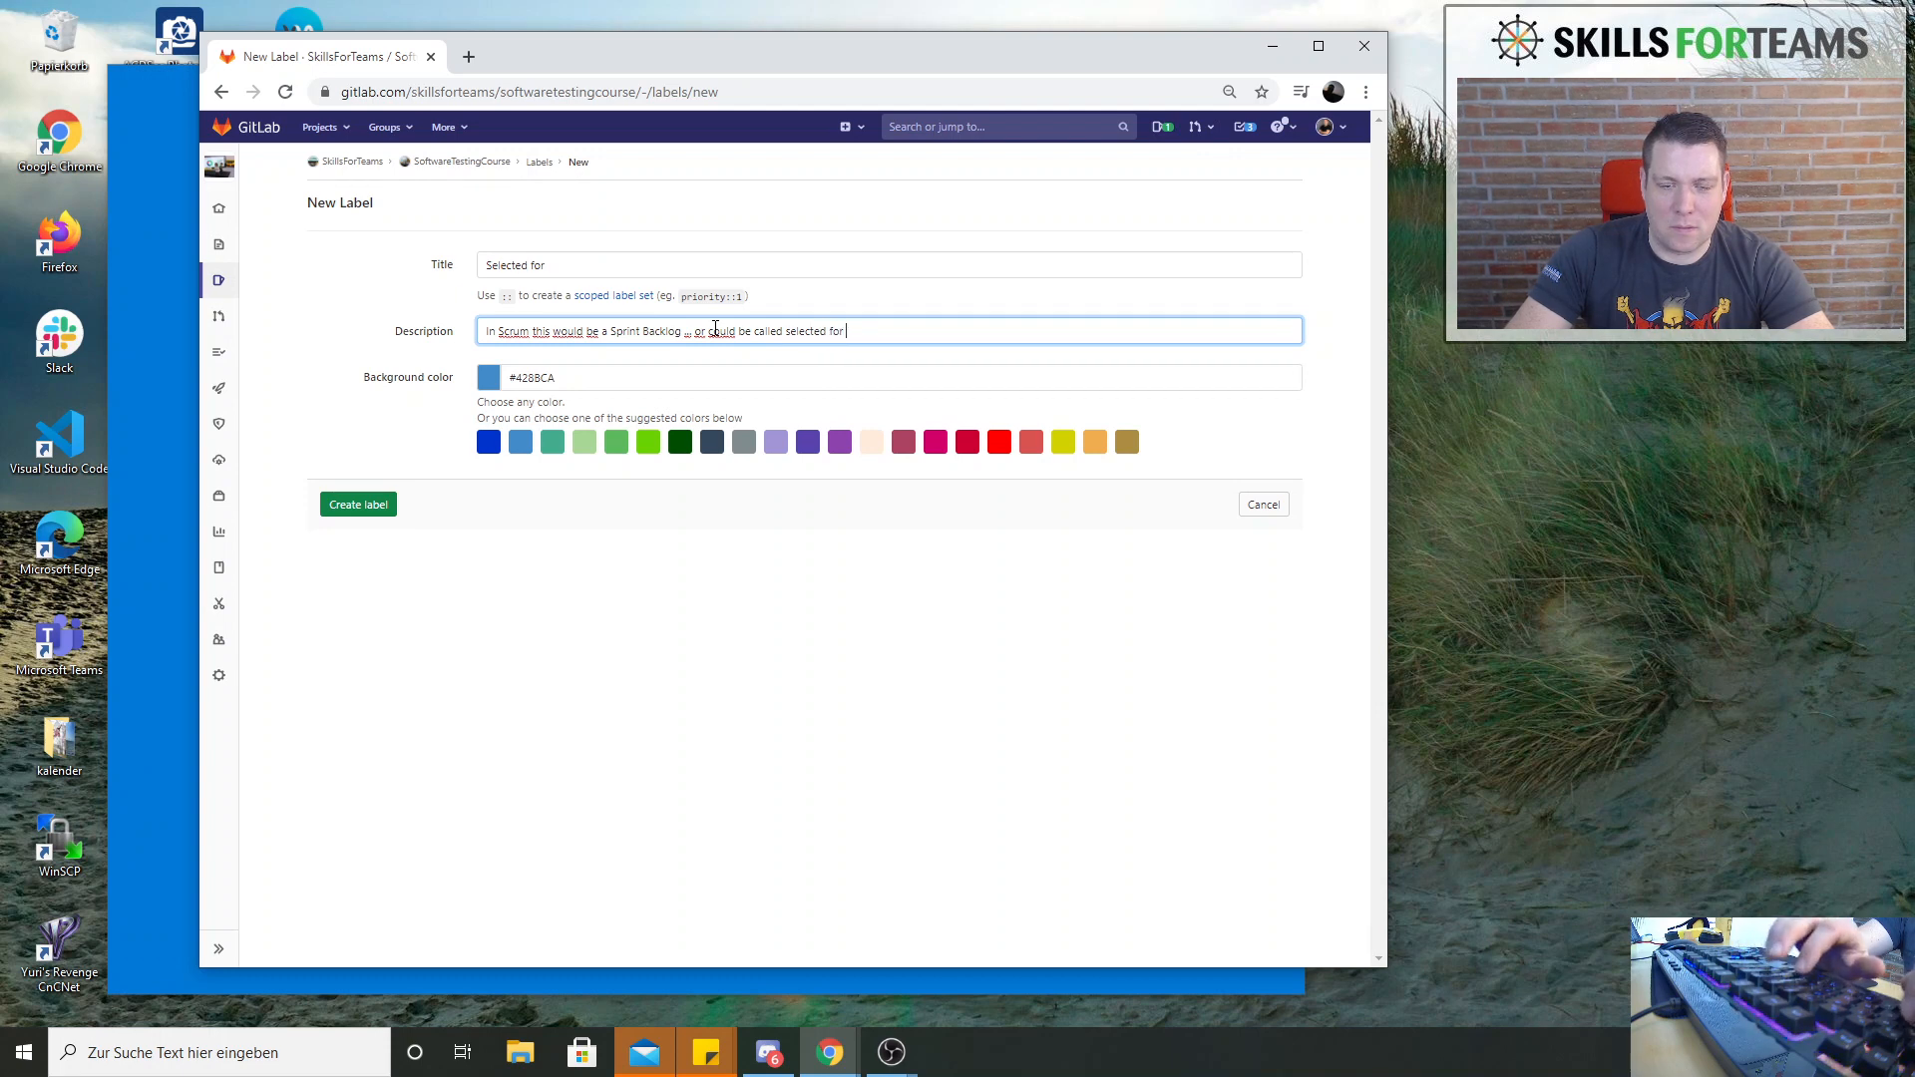
{"action": "type", "text": "Development"}
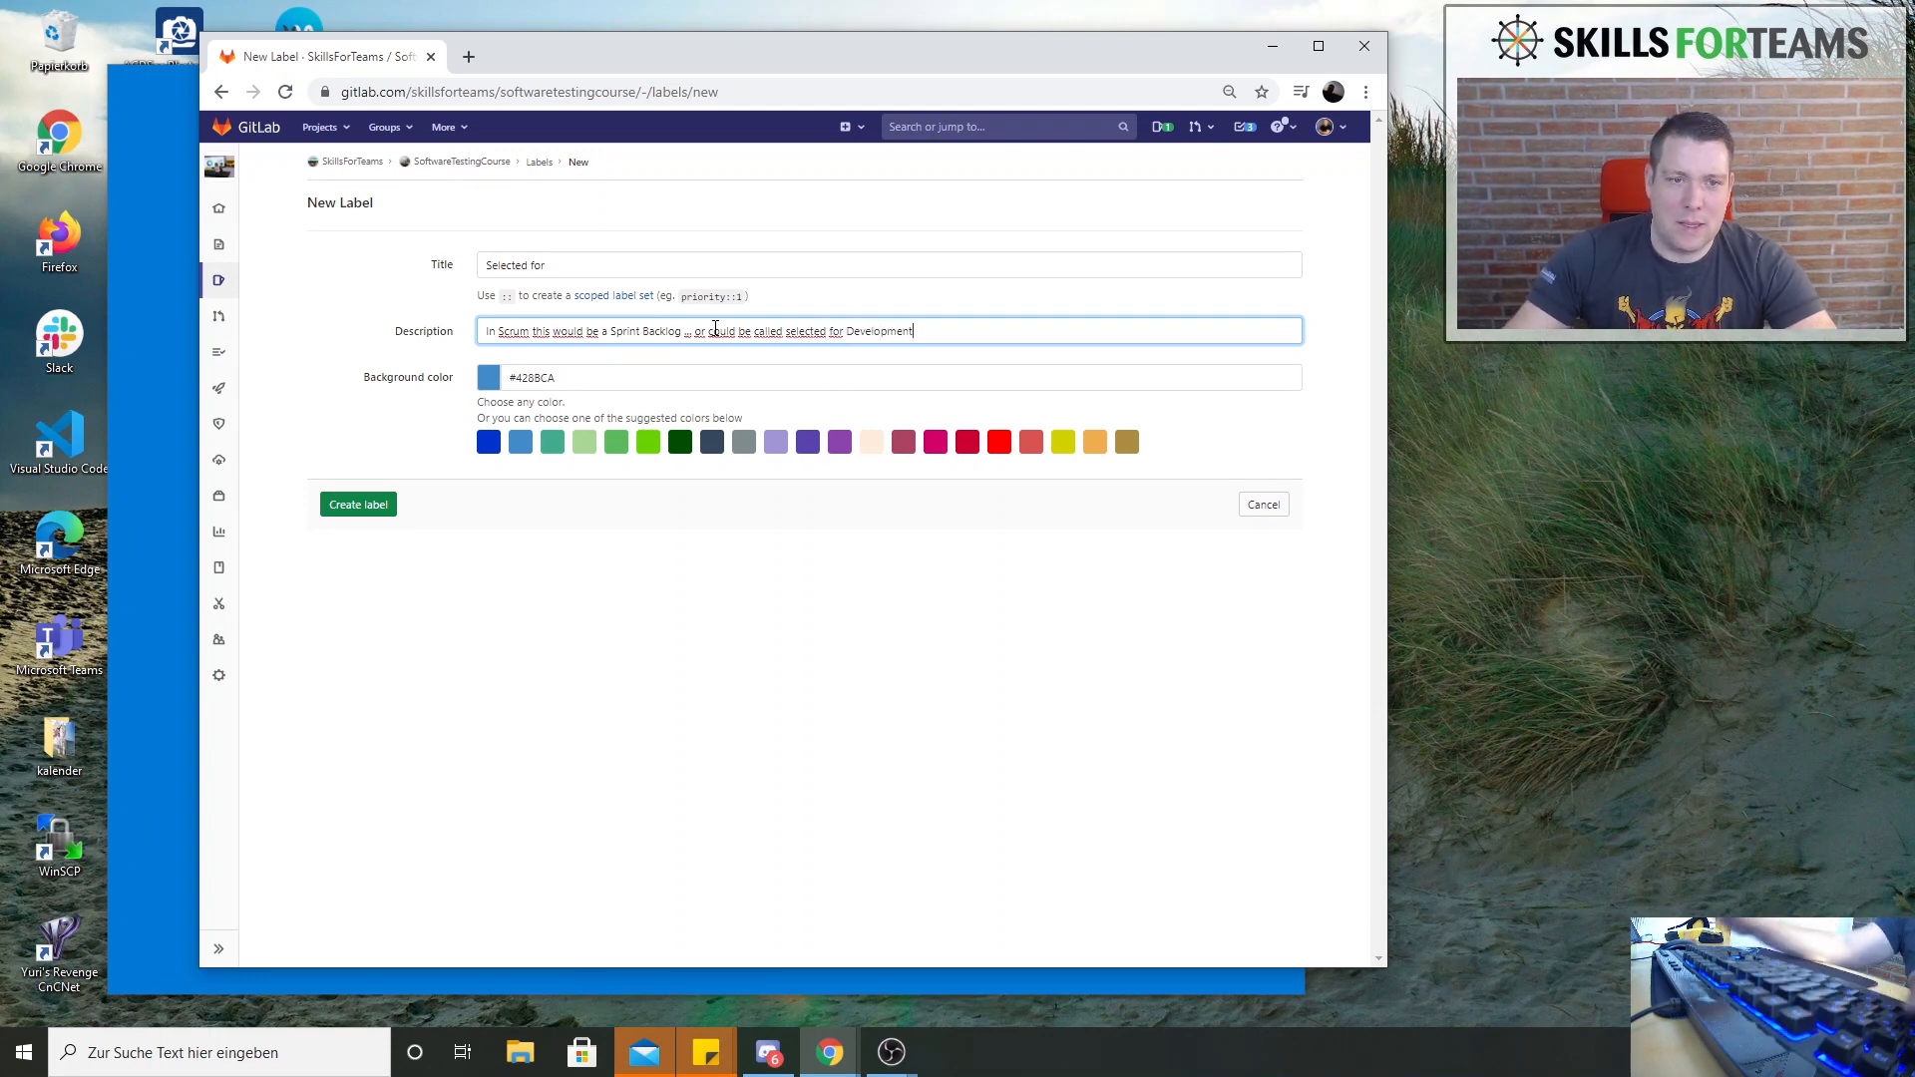
Complete the label's title as "Selected for learning" and create the label with the default blue background color
{"action": "left_click", "coordinate": [608, 264]}
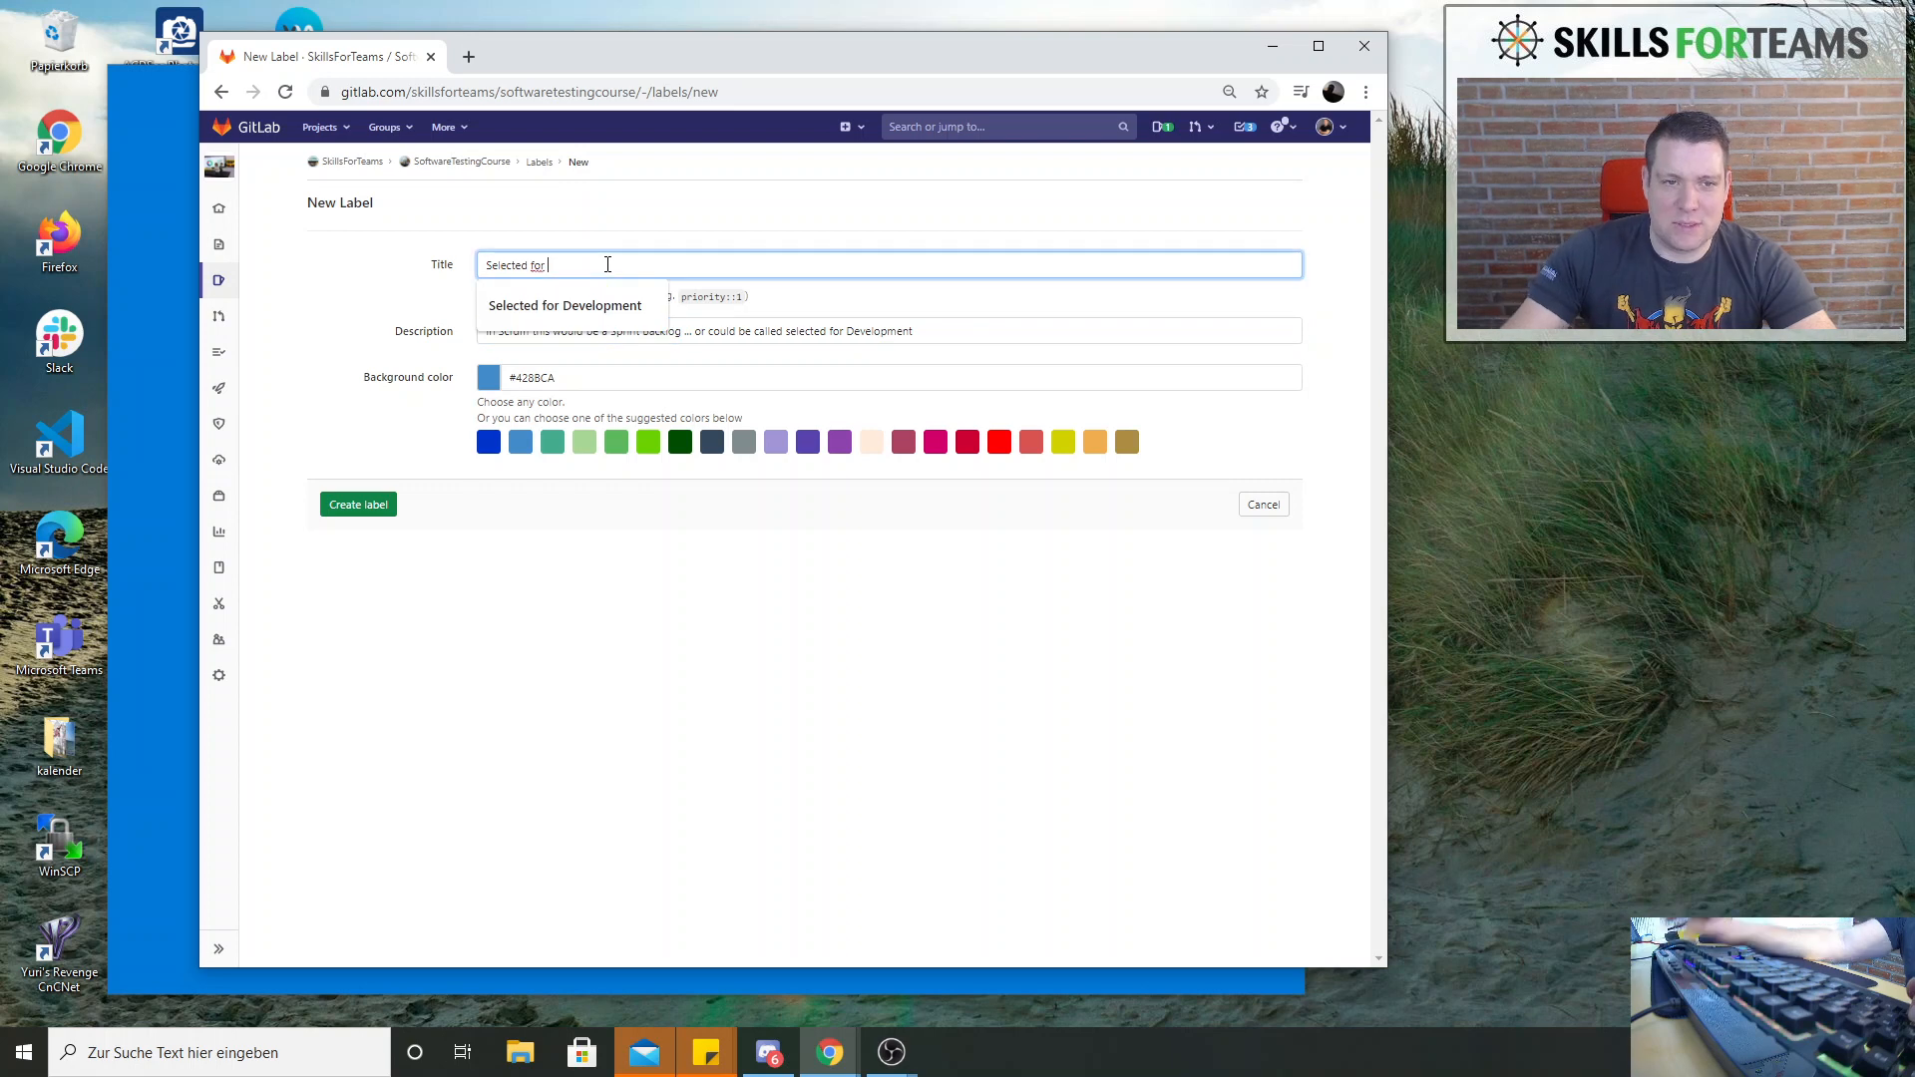
{"action": "type", "text": "Le"}
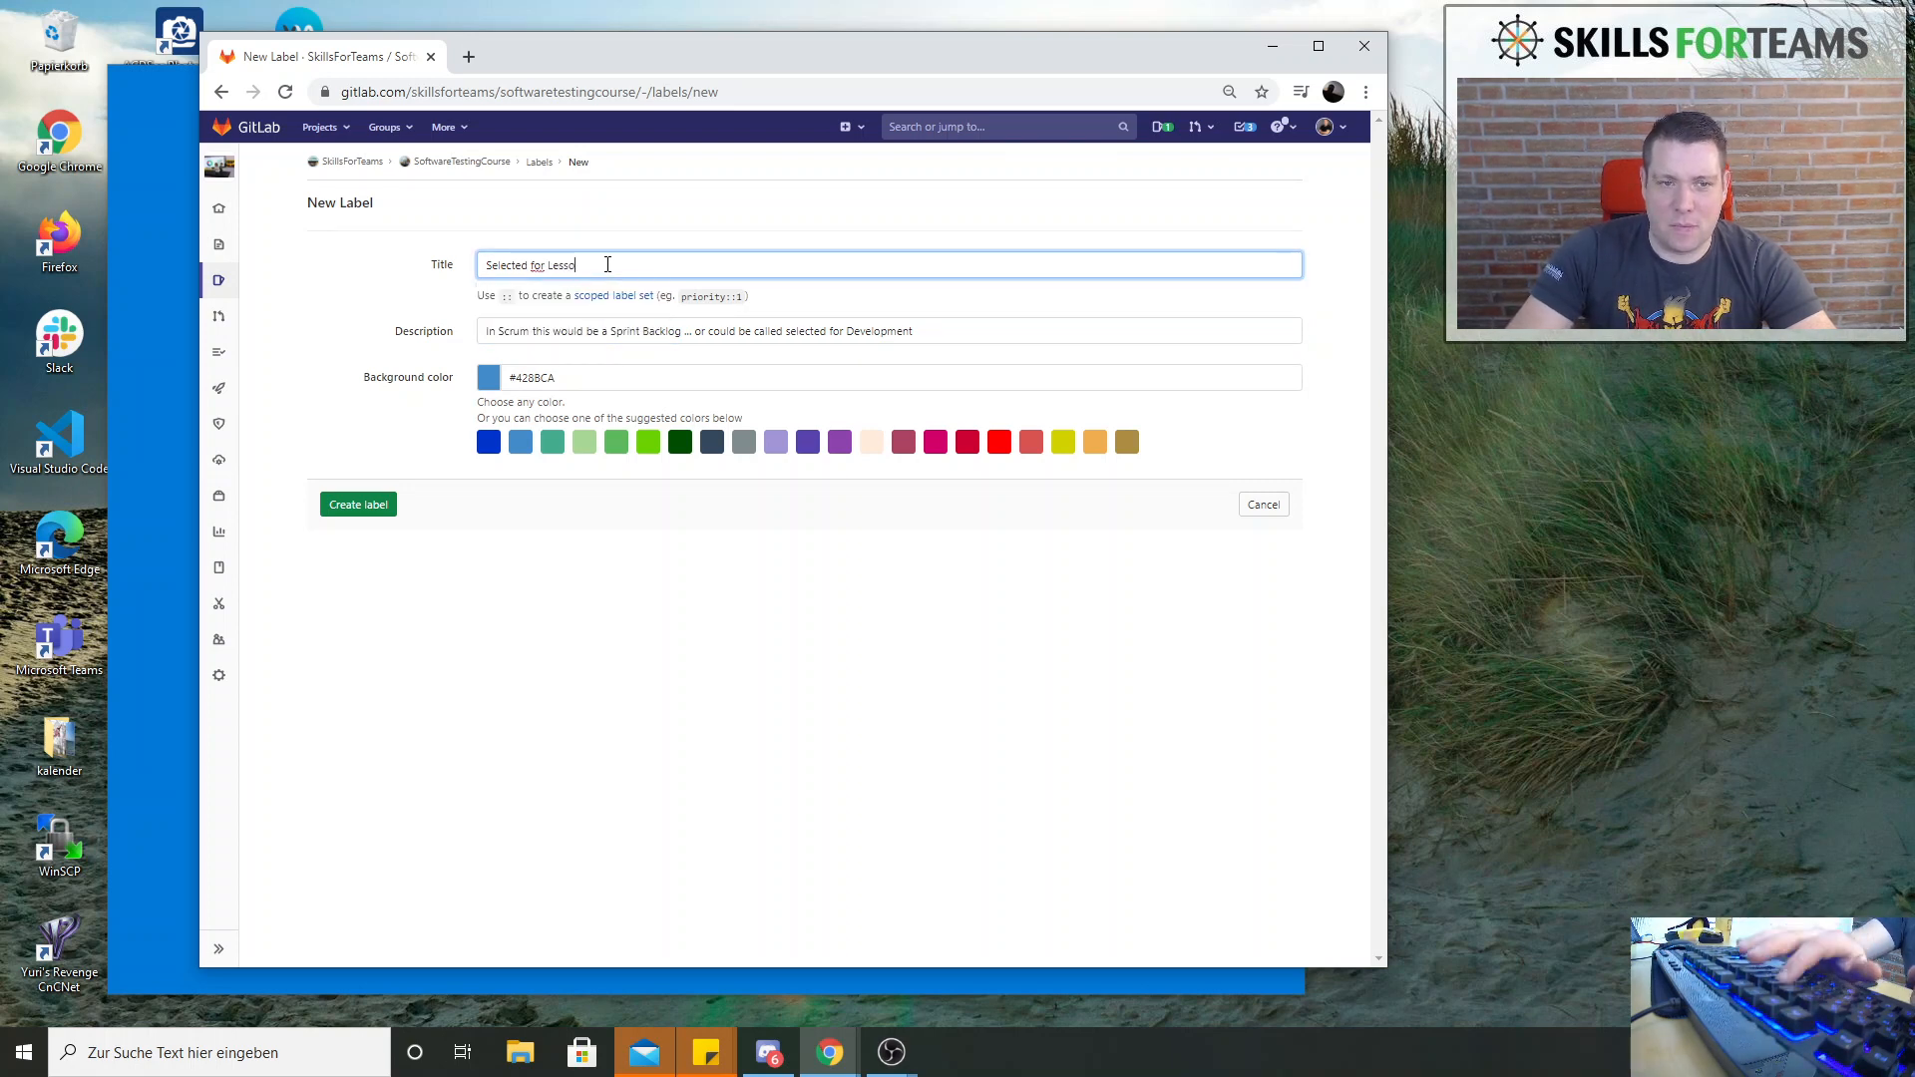
{"action": "type", "text": "sso"}
{"action": "key", "text": "BackSpace"}
{"action": "key", "text": "BackSpace"}
{"action": "key", "text": "BackSpace"}
{"action": "key", "text": "BackSpace"}
{"action": "key", "text": "BackSpace"}
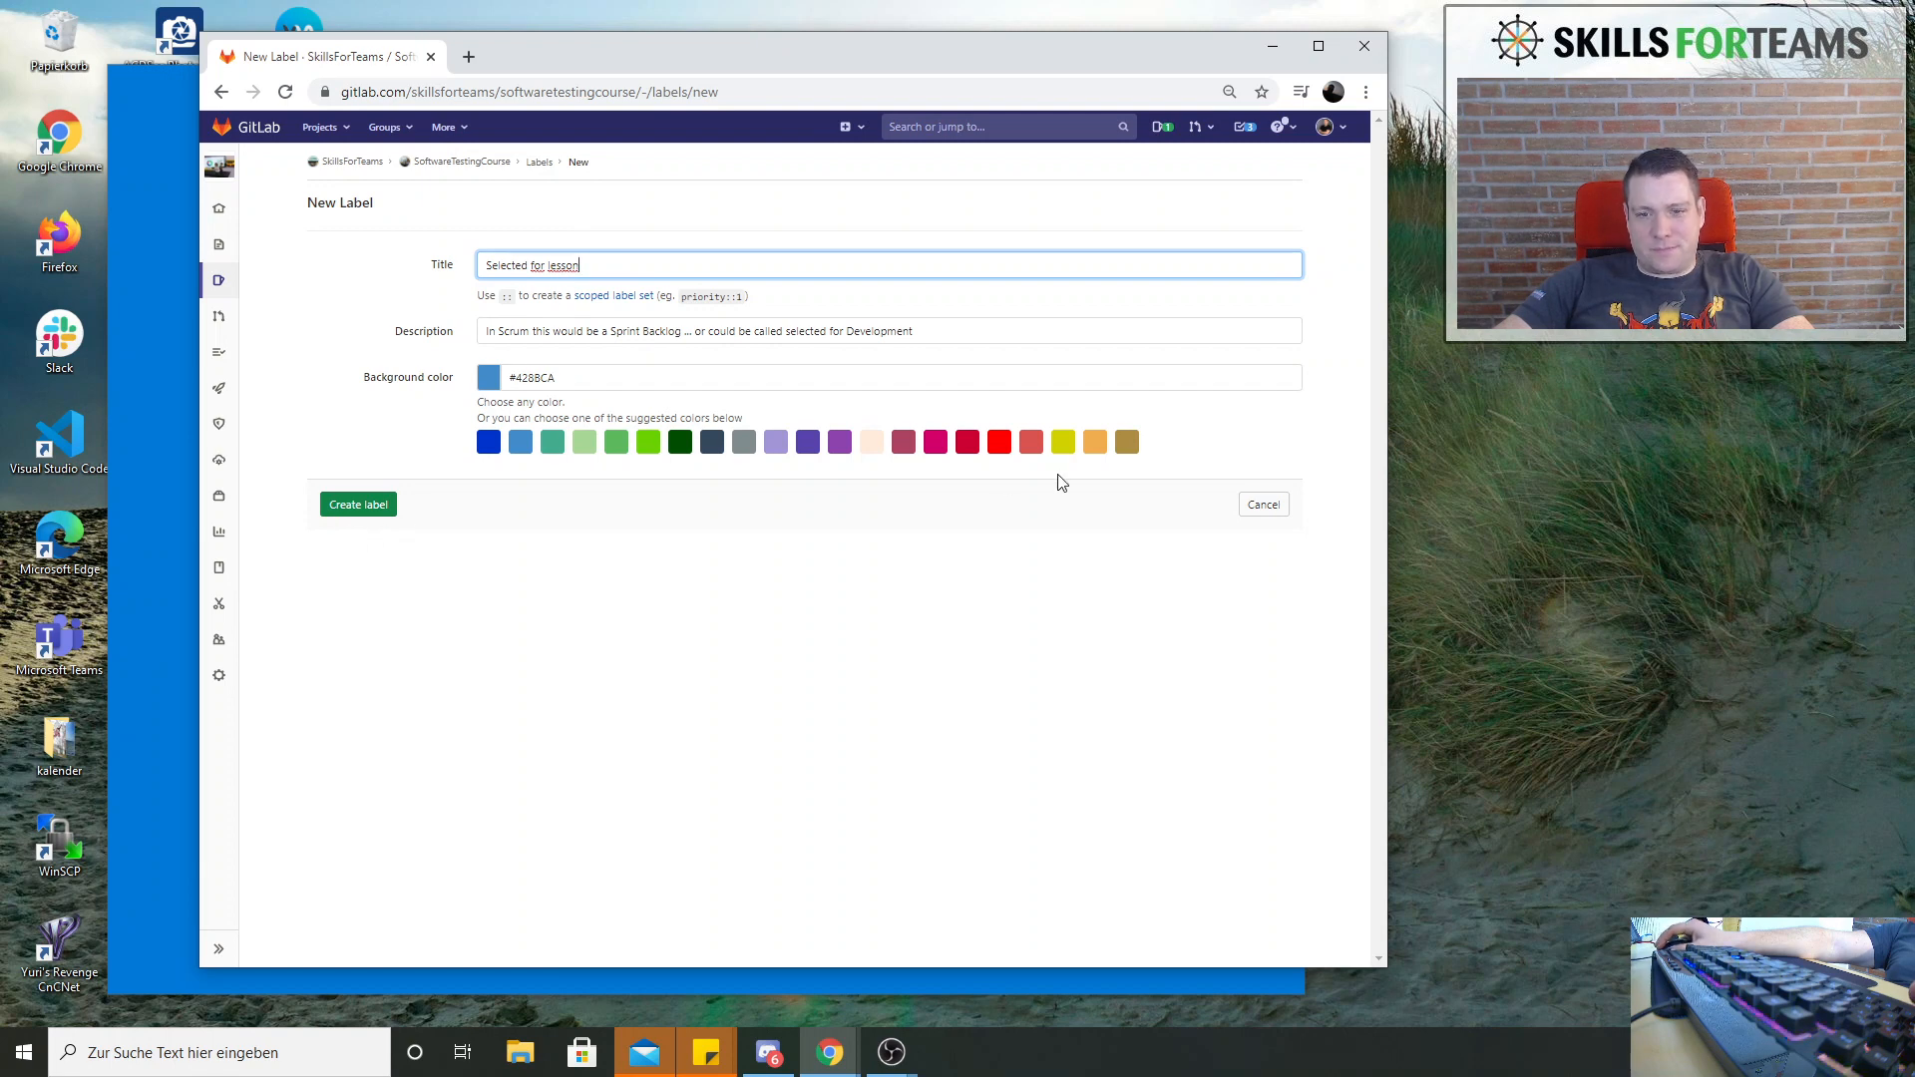
{"action": "double_click", "coordinate": [572, 265]}
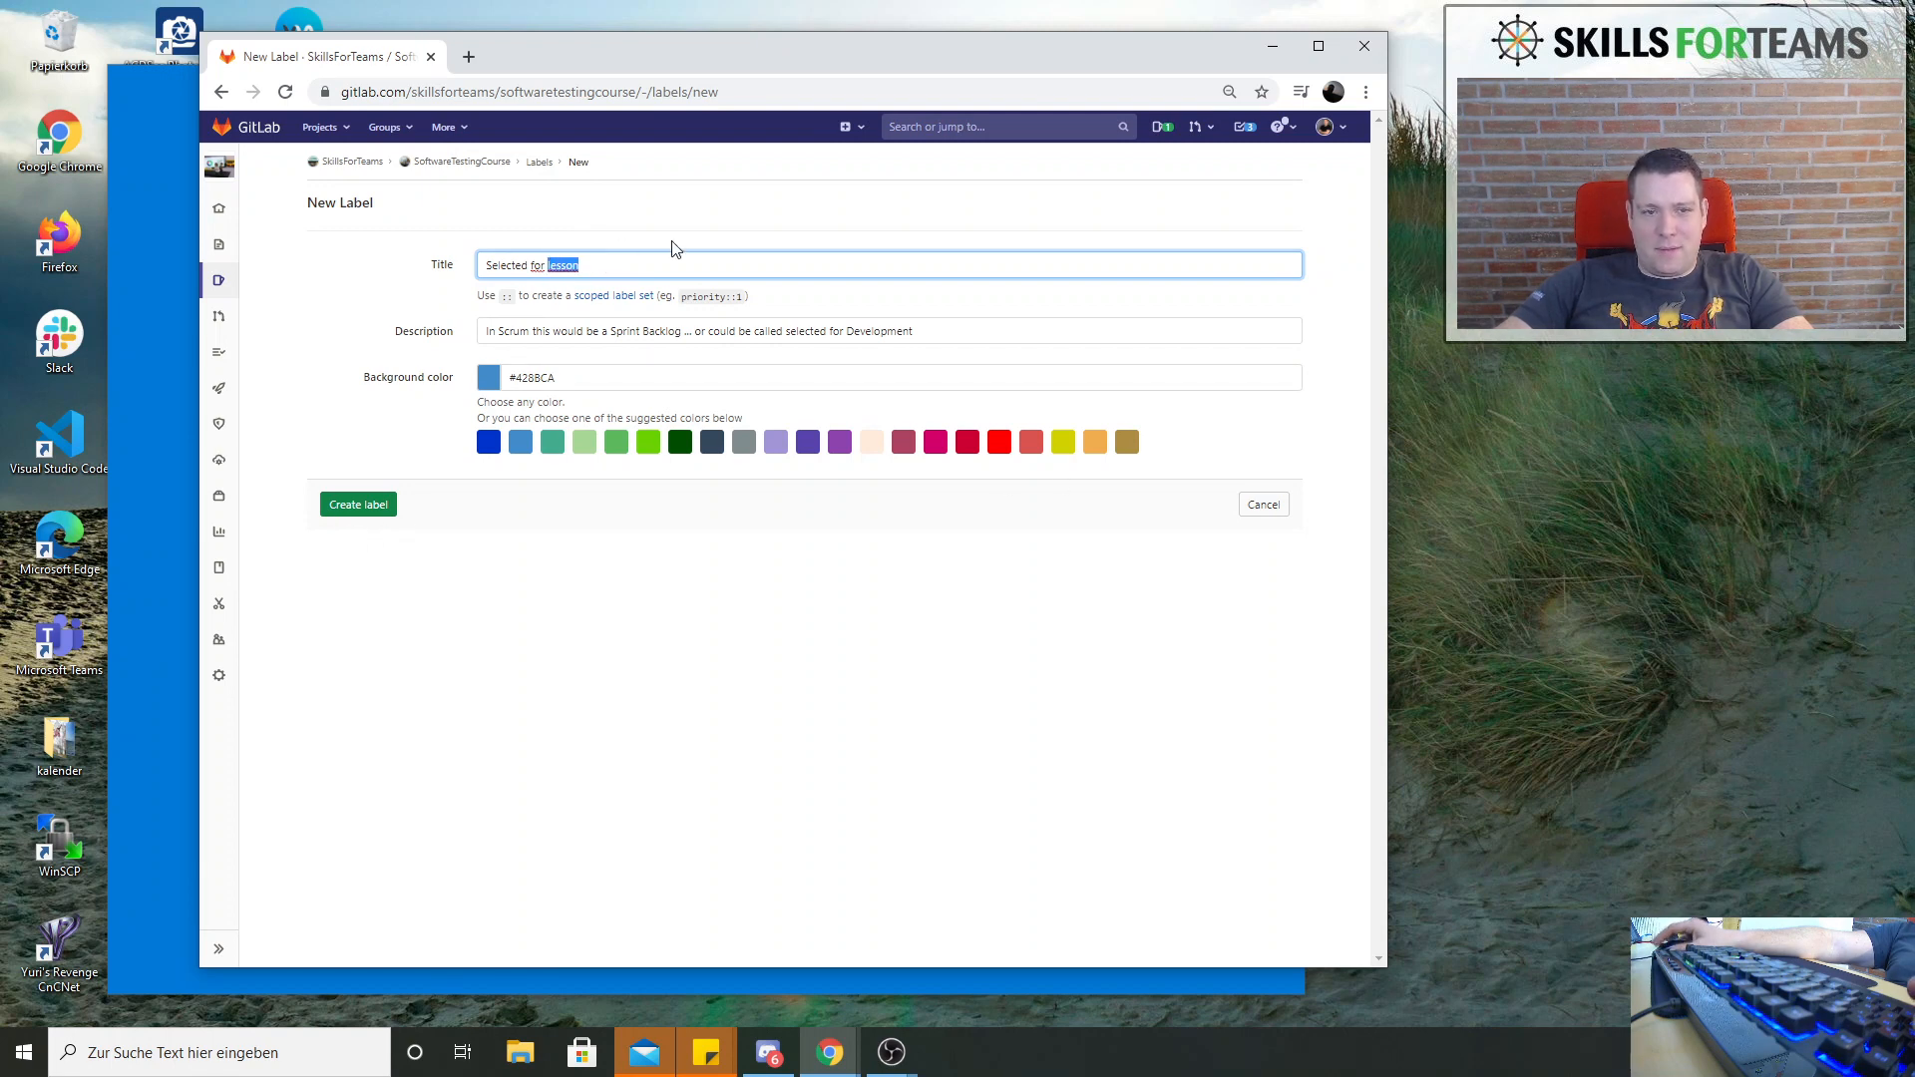
{"action": "type", "text": "Lea"}
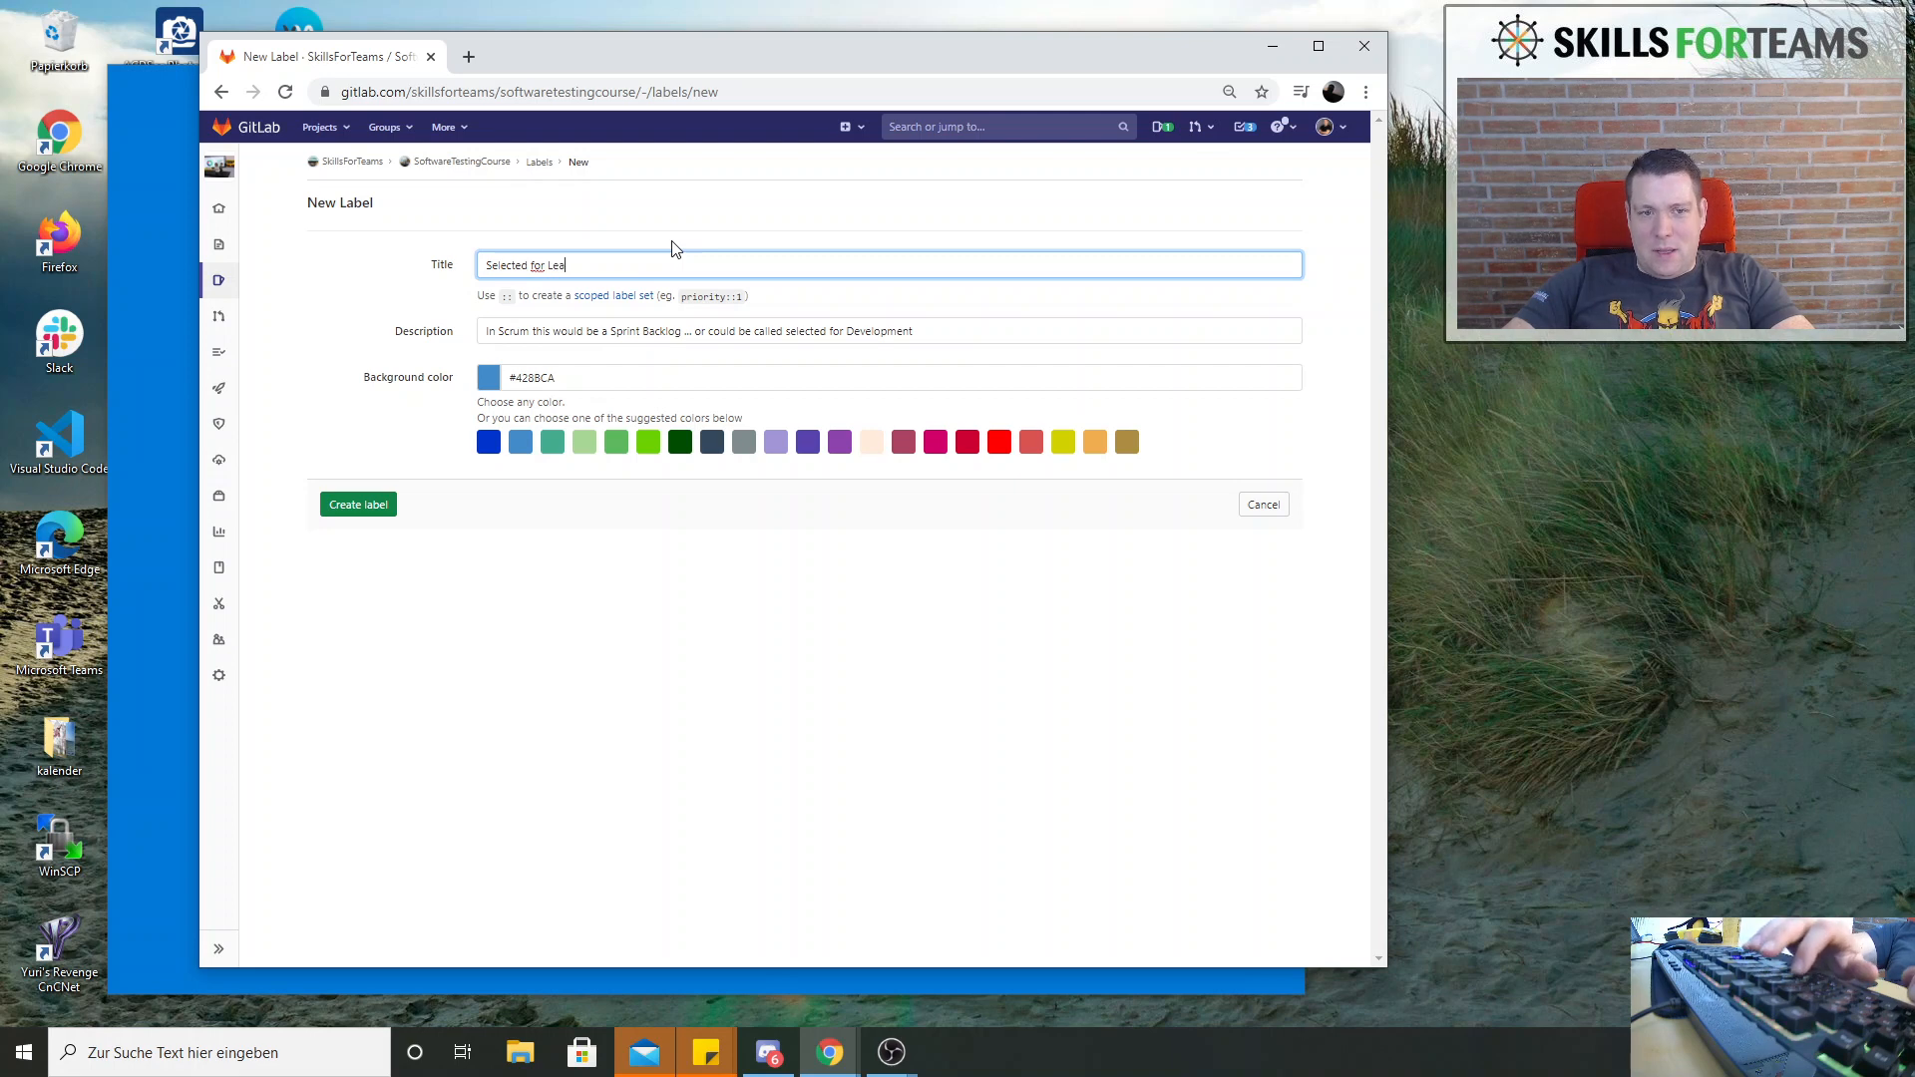
{"action": "type", "text": "rning"}
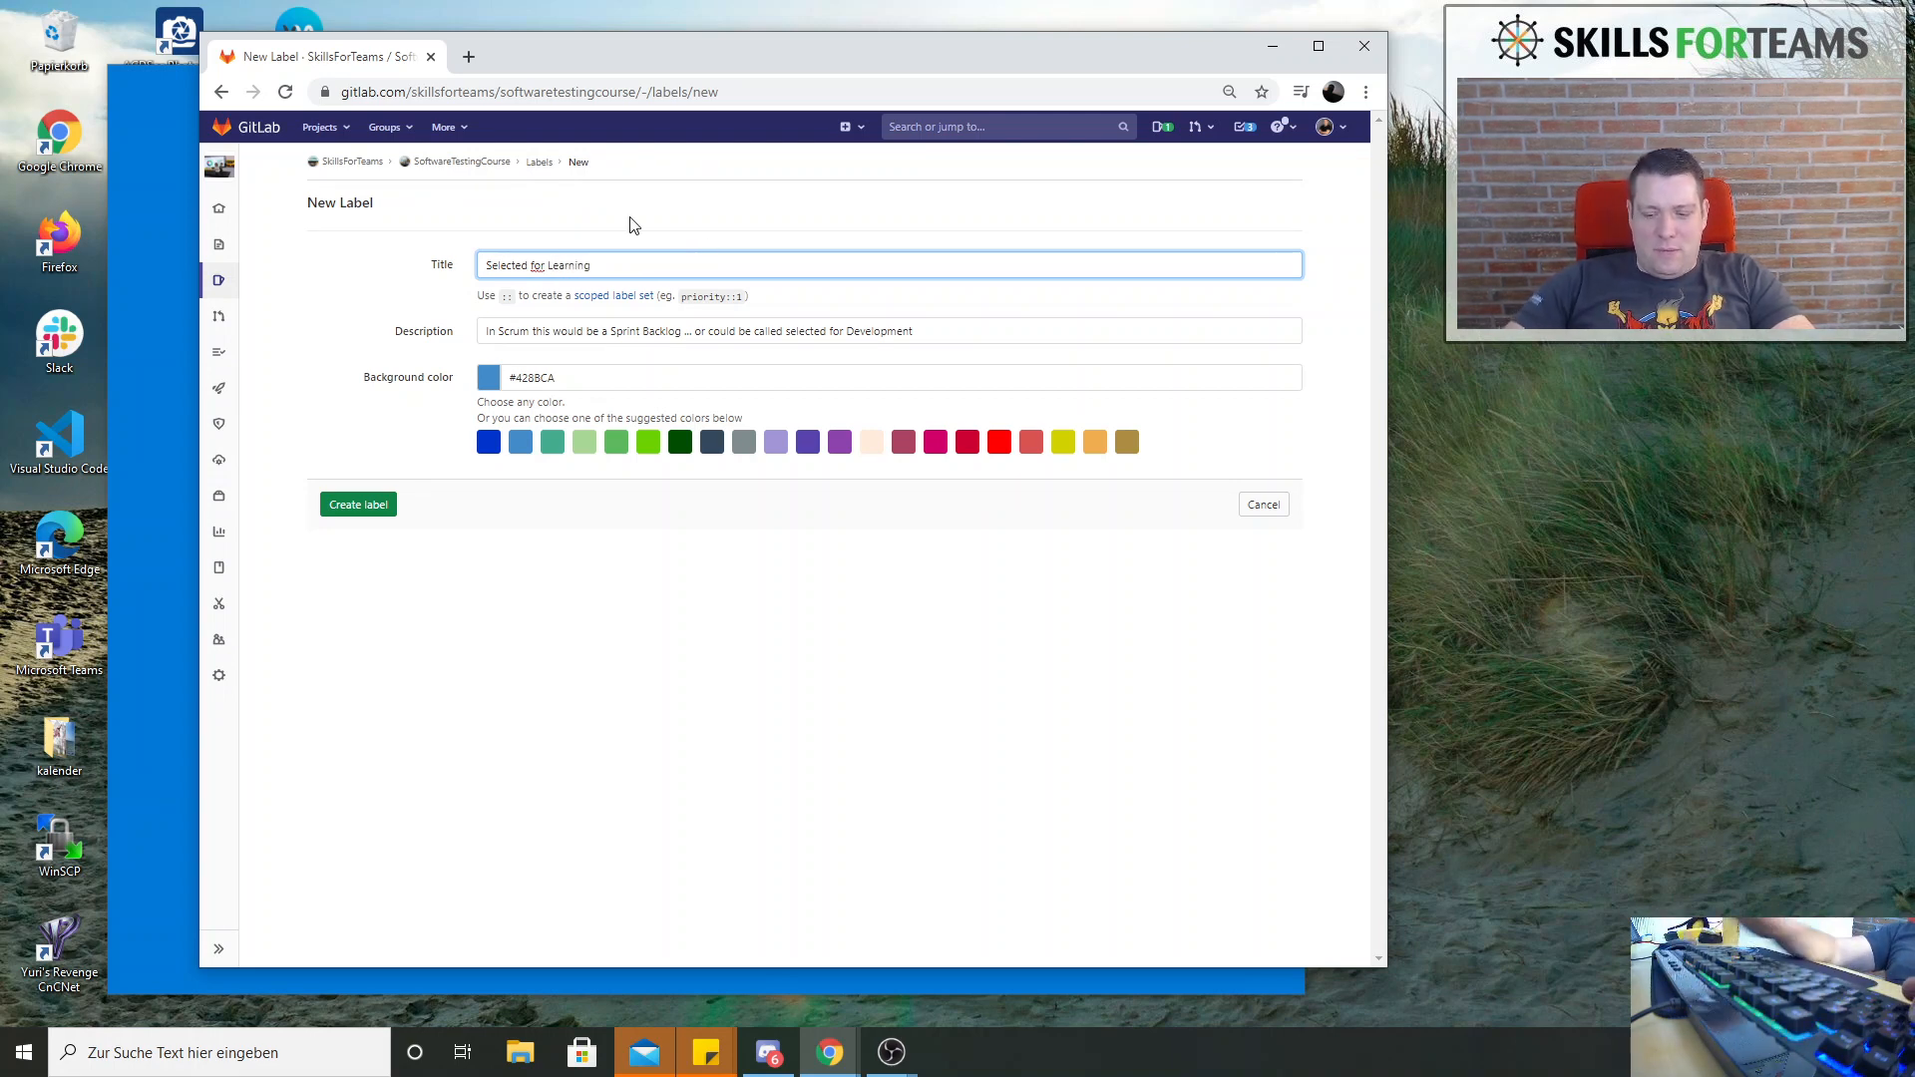
{"action": "key", "text": "ctrl+shift+Left"}
{"action": "type", "text": "learning"}
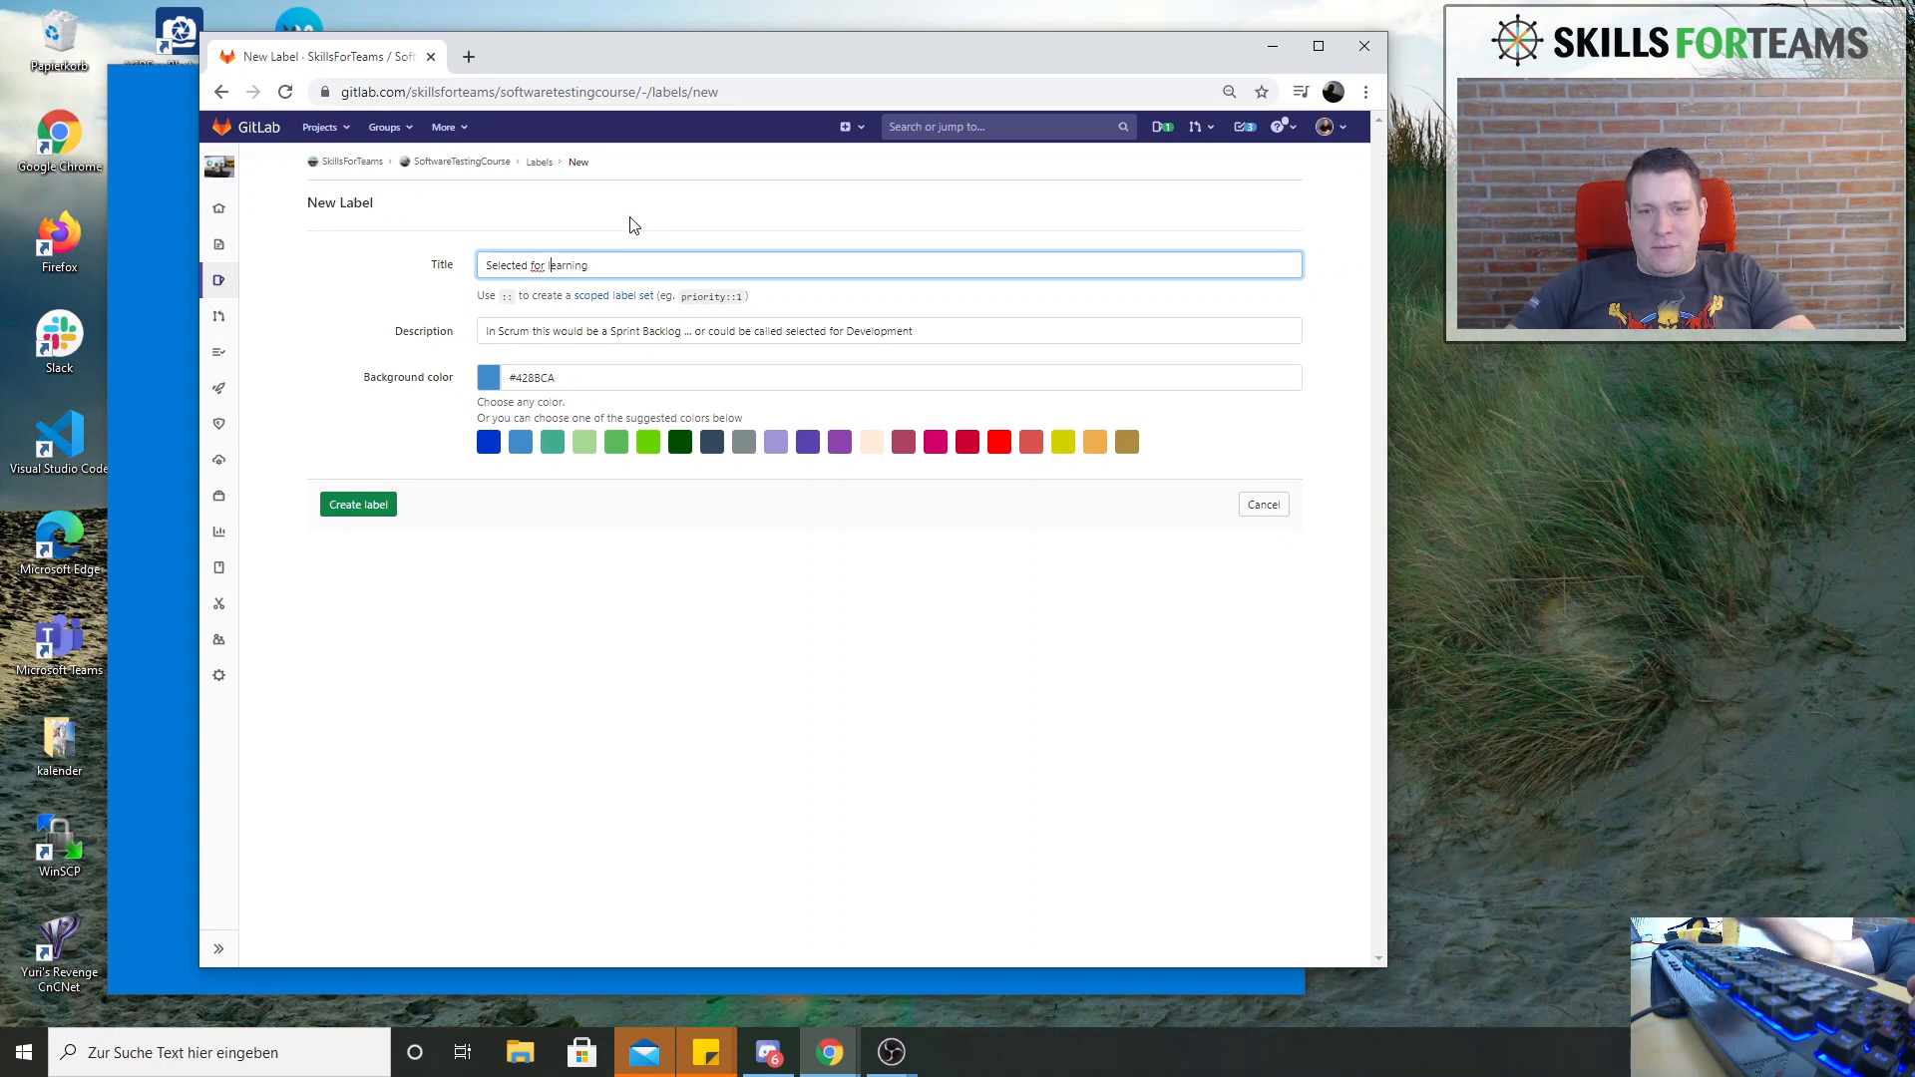
{"action": "left_click", "coordinate": [362, 505]}
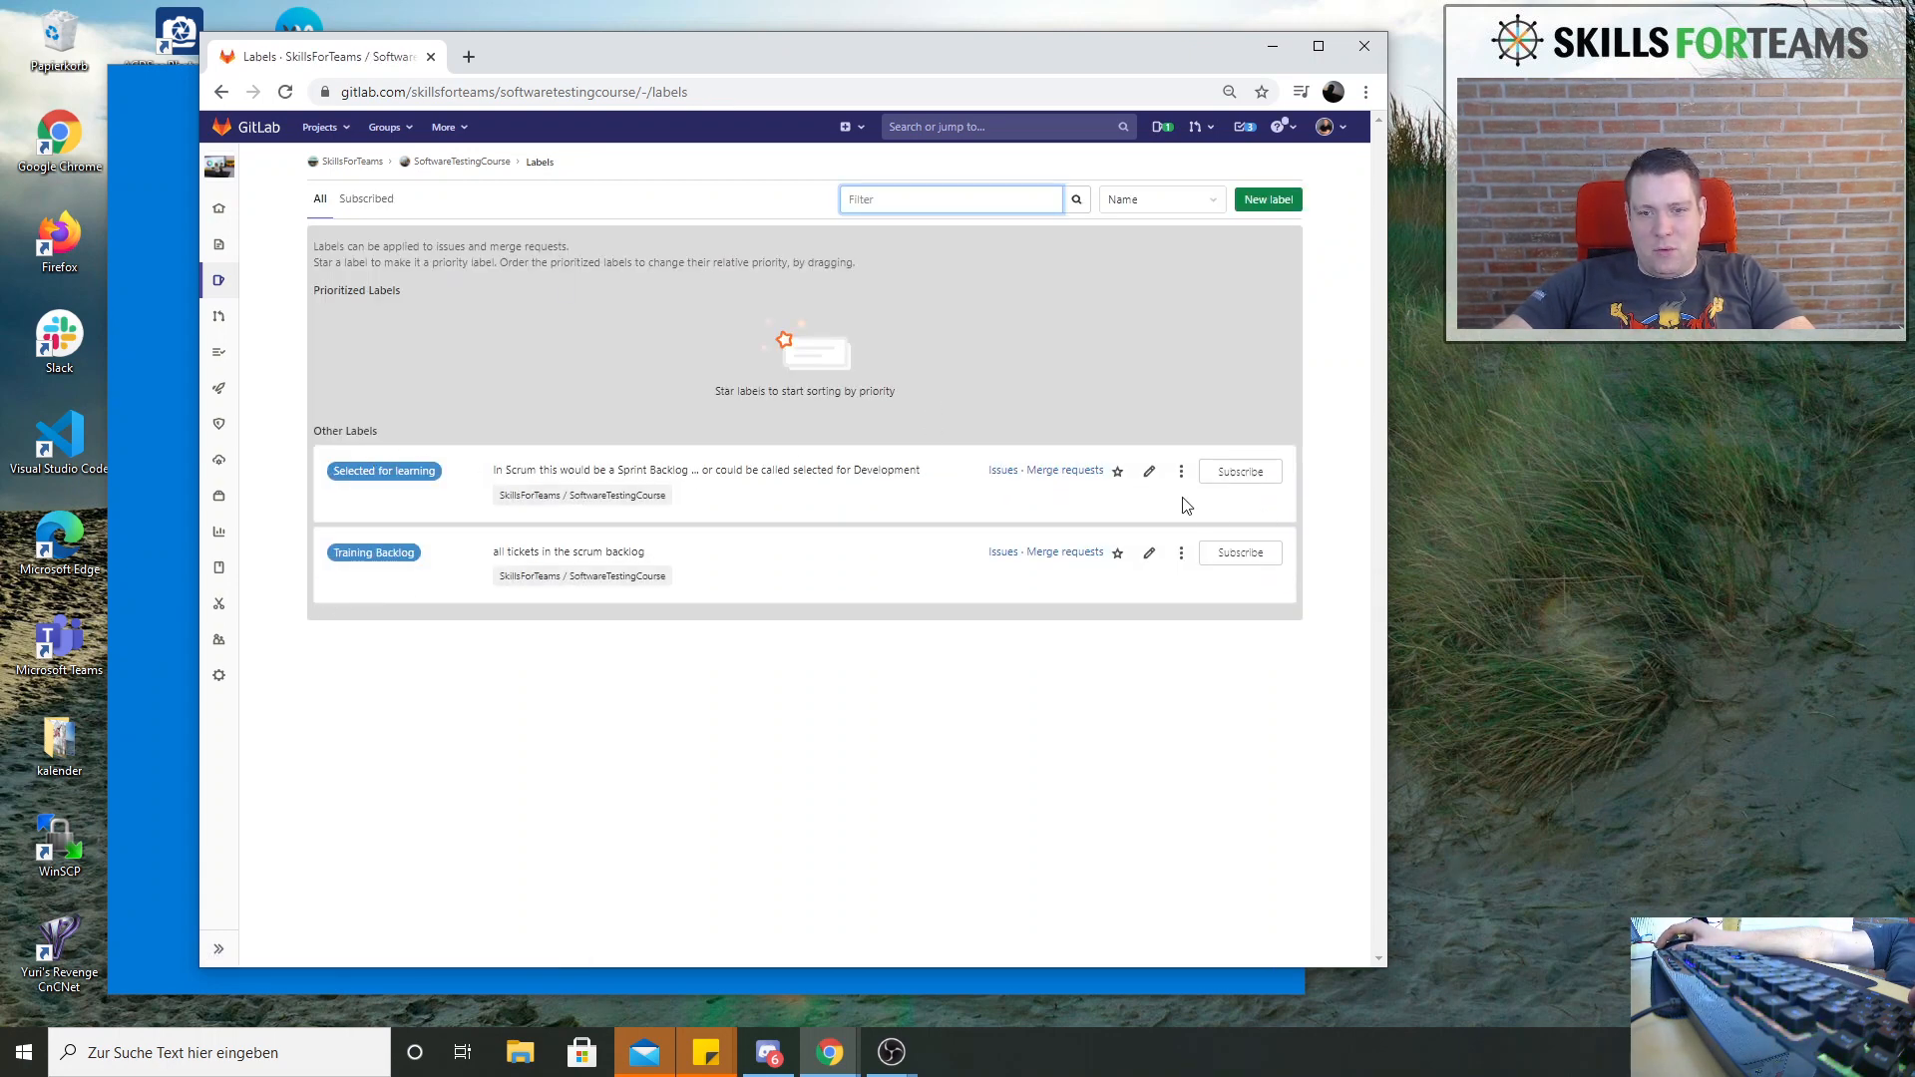
Change the "Selected for learning" label's background color to Soft orange (#F0AD4E) and save it
{"action": "left_click", "coordinate": [1148, 473]}
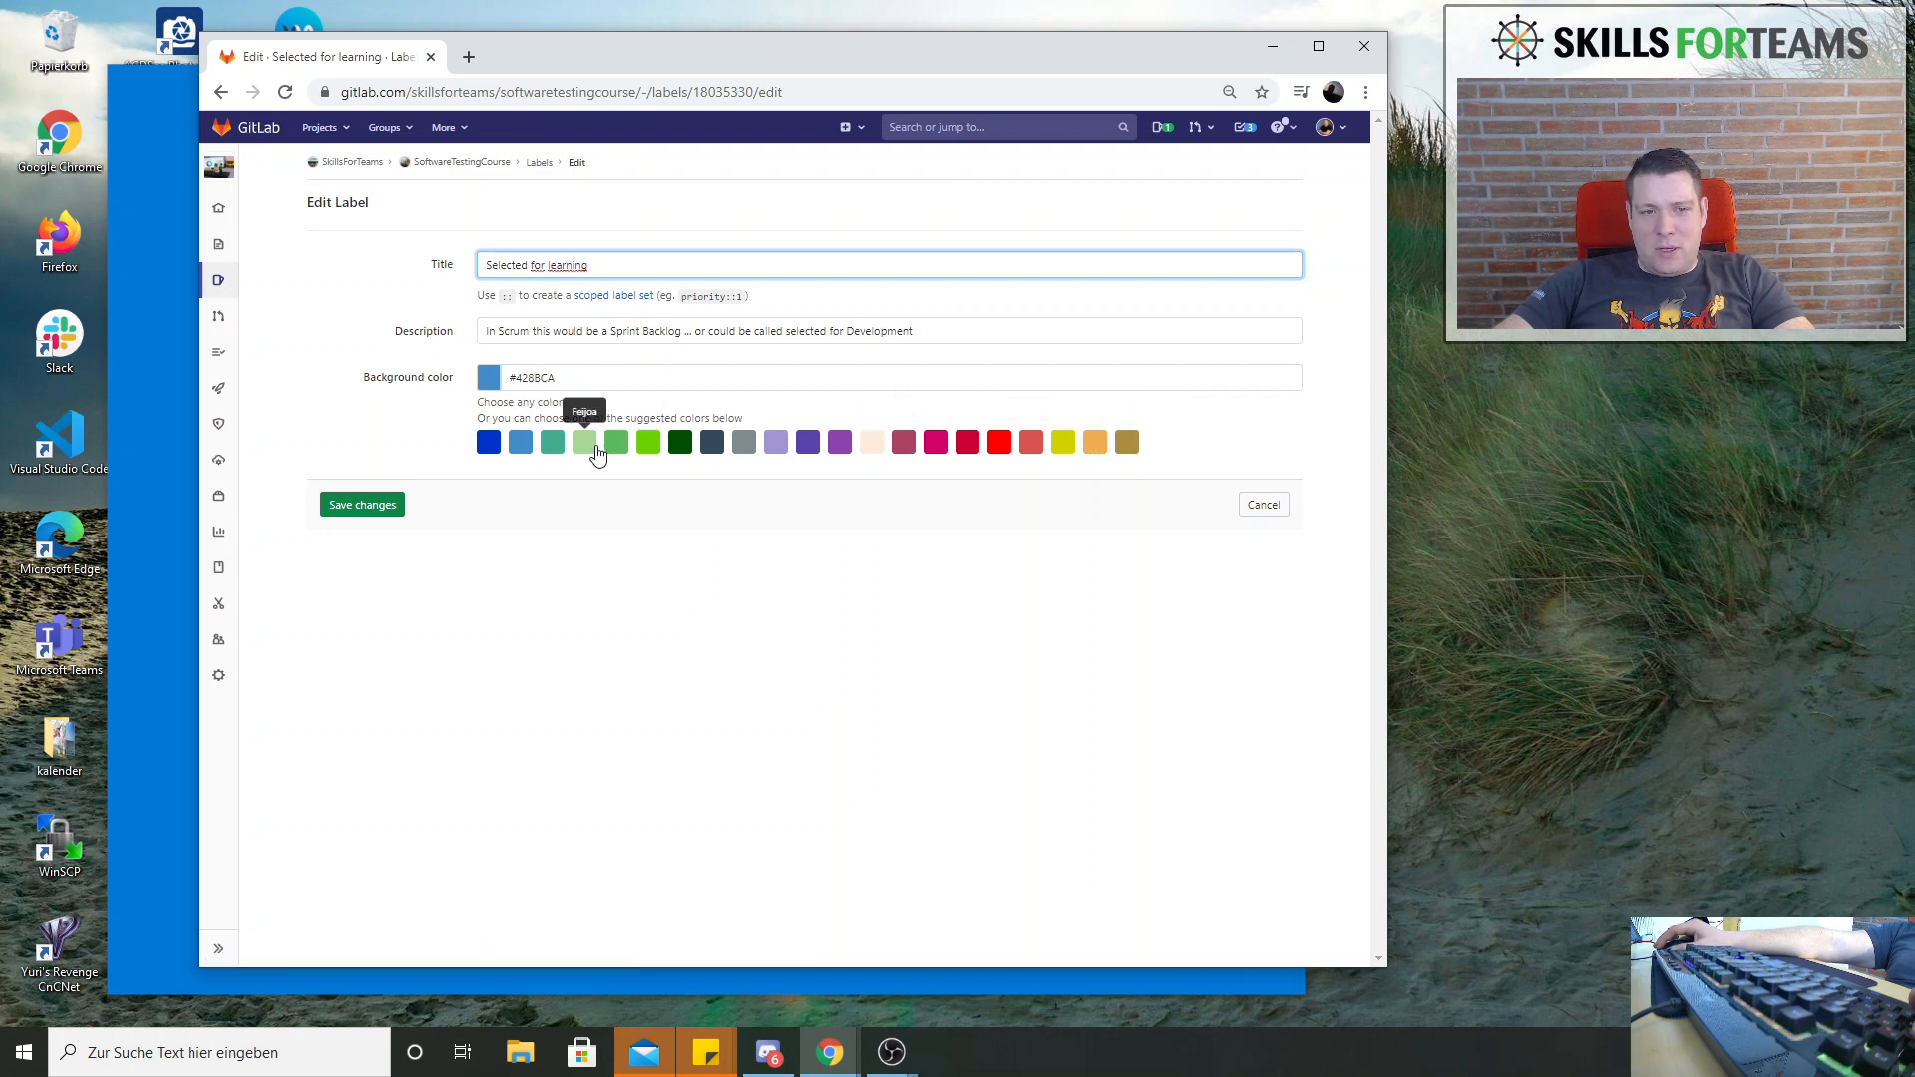
{"action": "left_click", "coordinate": [1095, 442]}
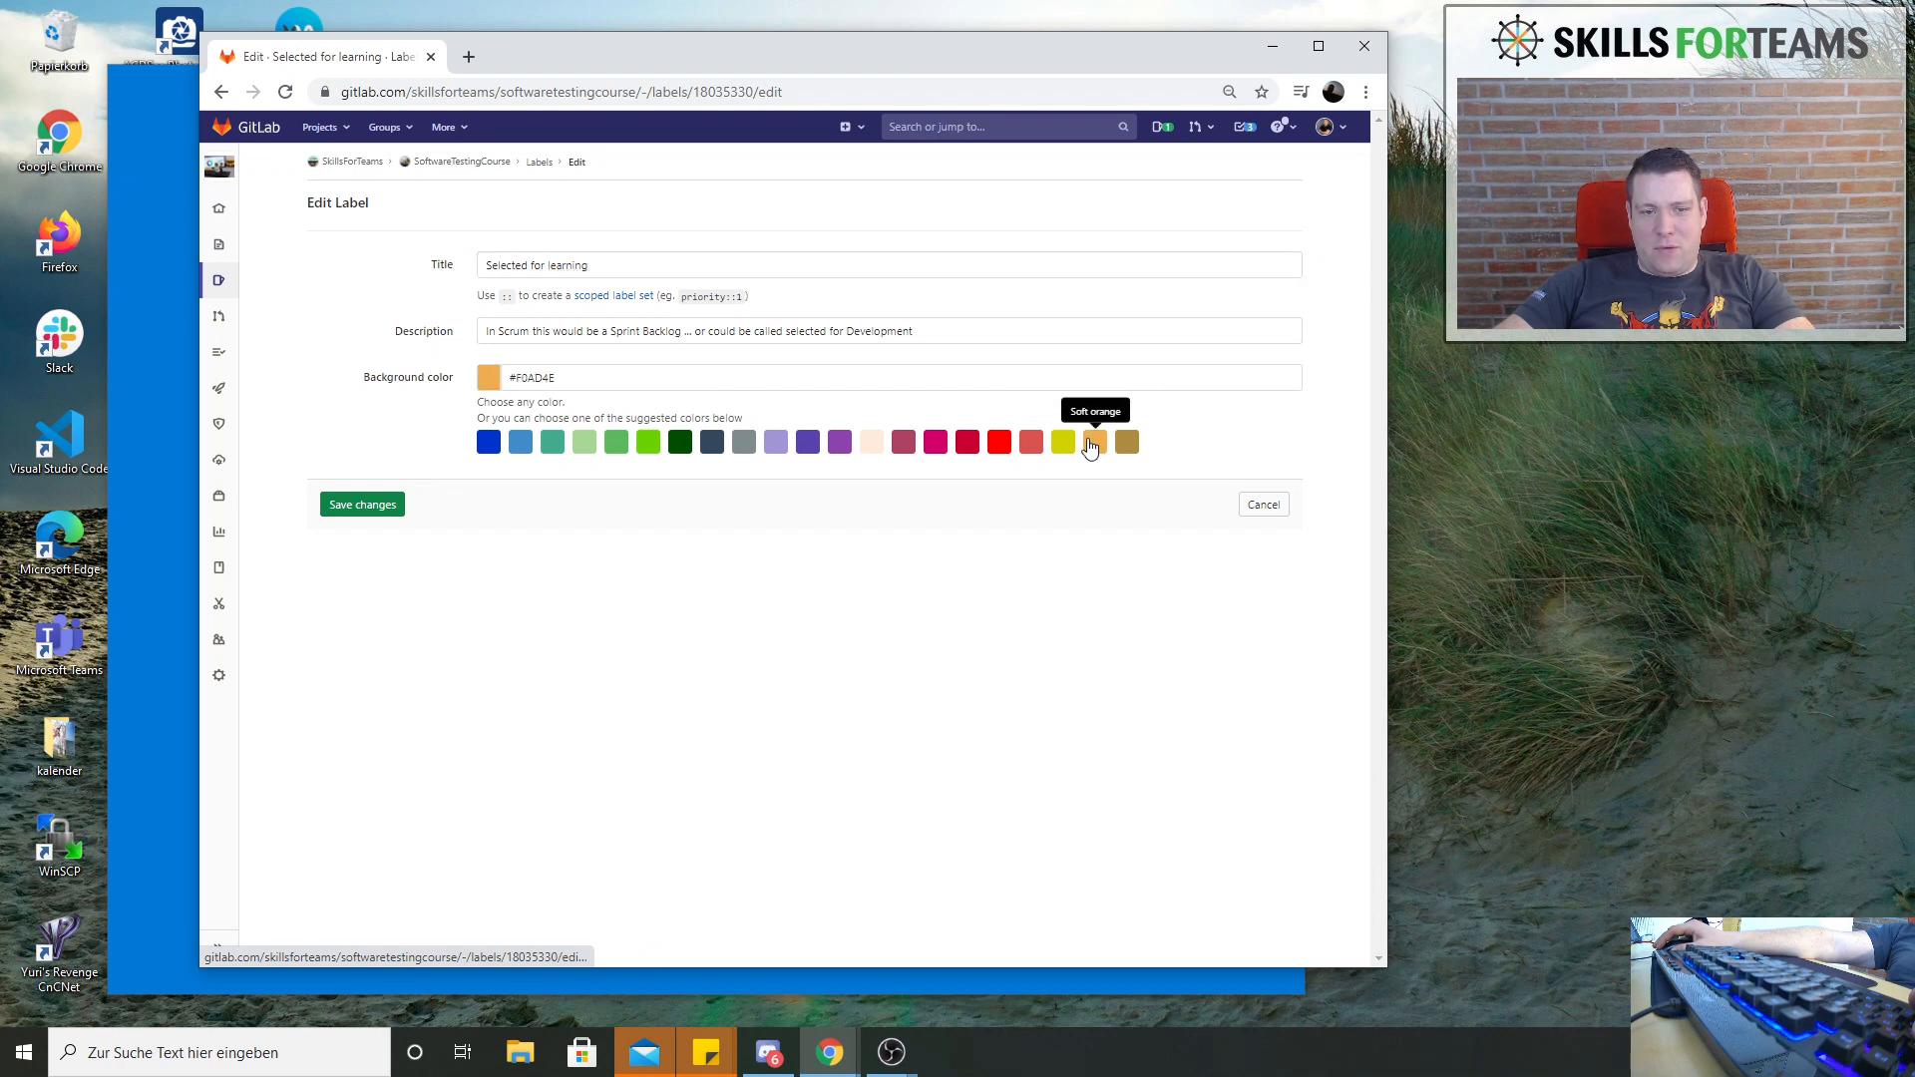
{"action": "left_click", "coordinate": [388, 504]}
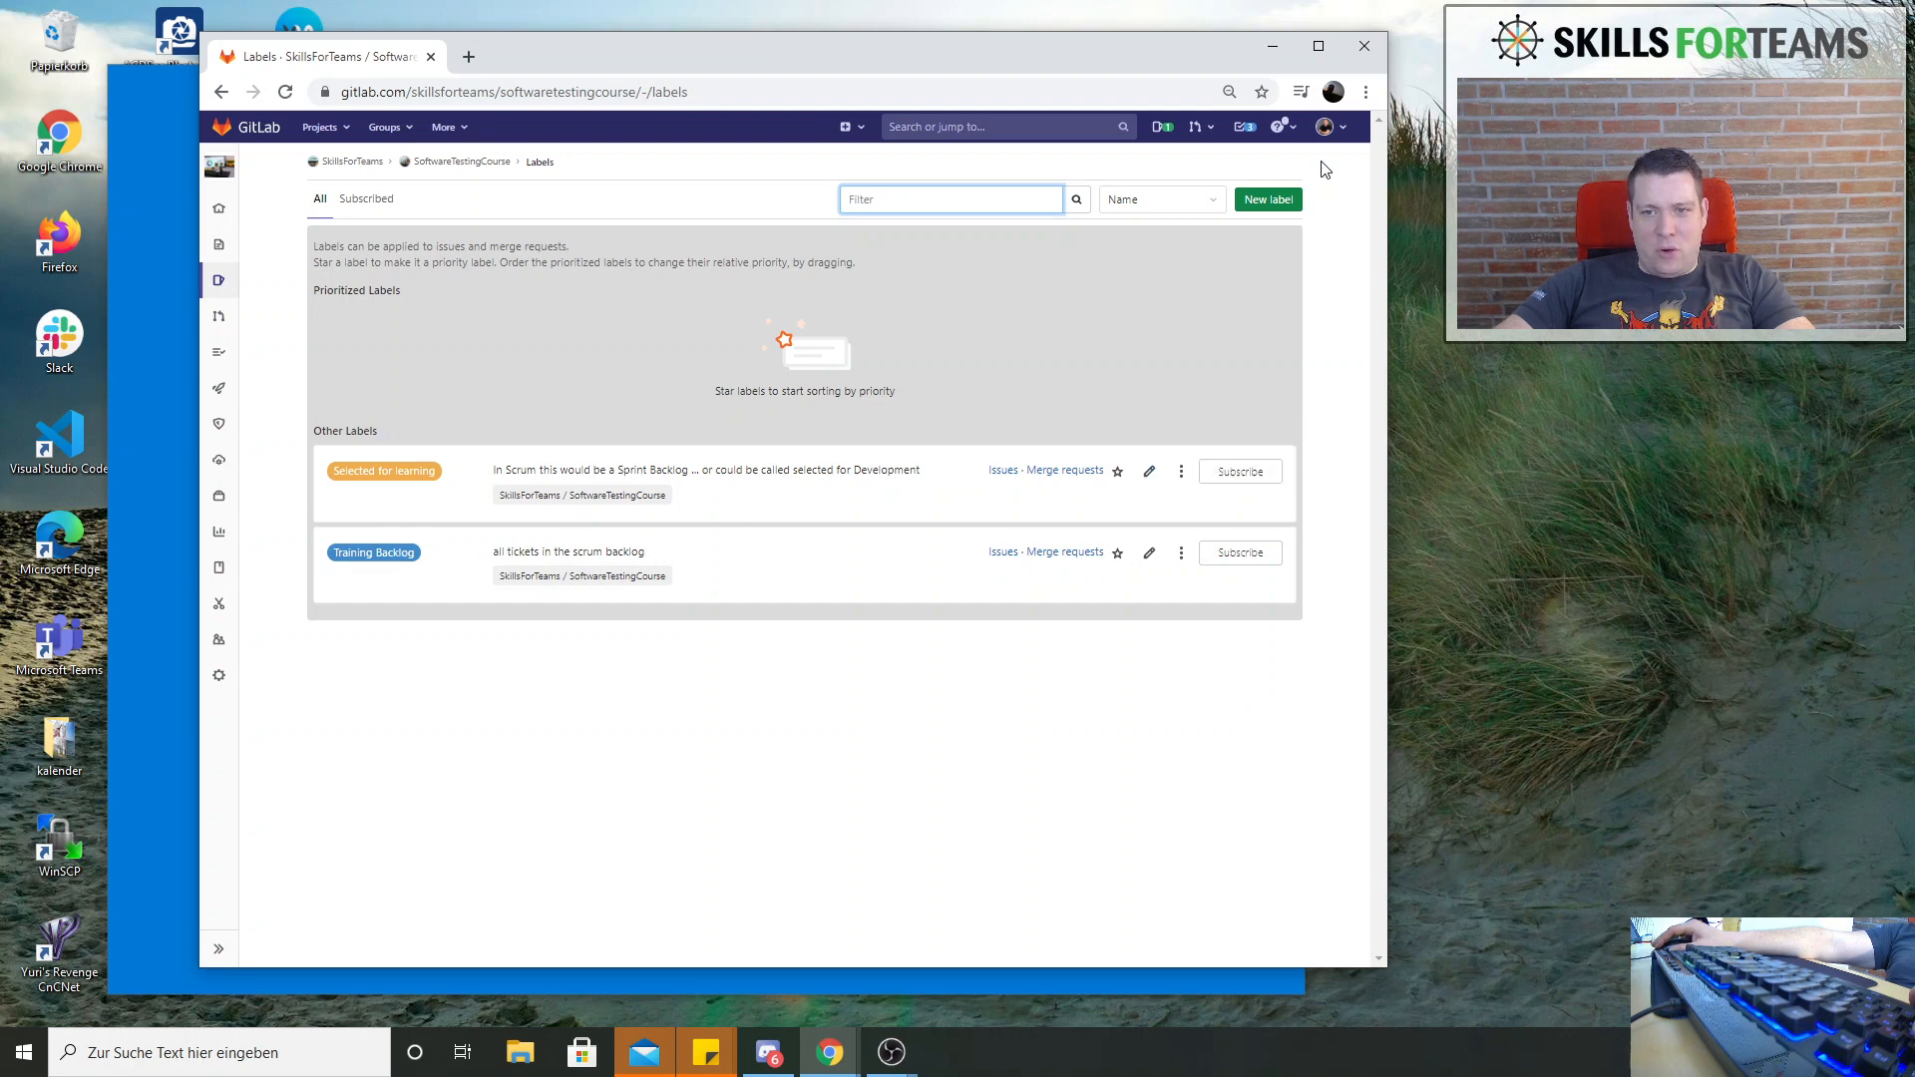
Create a project label titled "Learning now" with the description "Like the classical doing column on Kanban", keeping the default blue background color
{"action": "left_click", "coordinate": [1268, 201]}
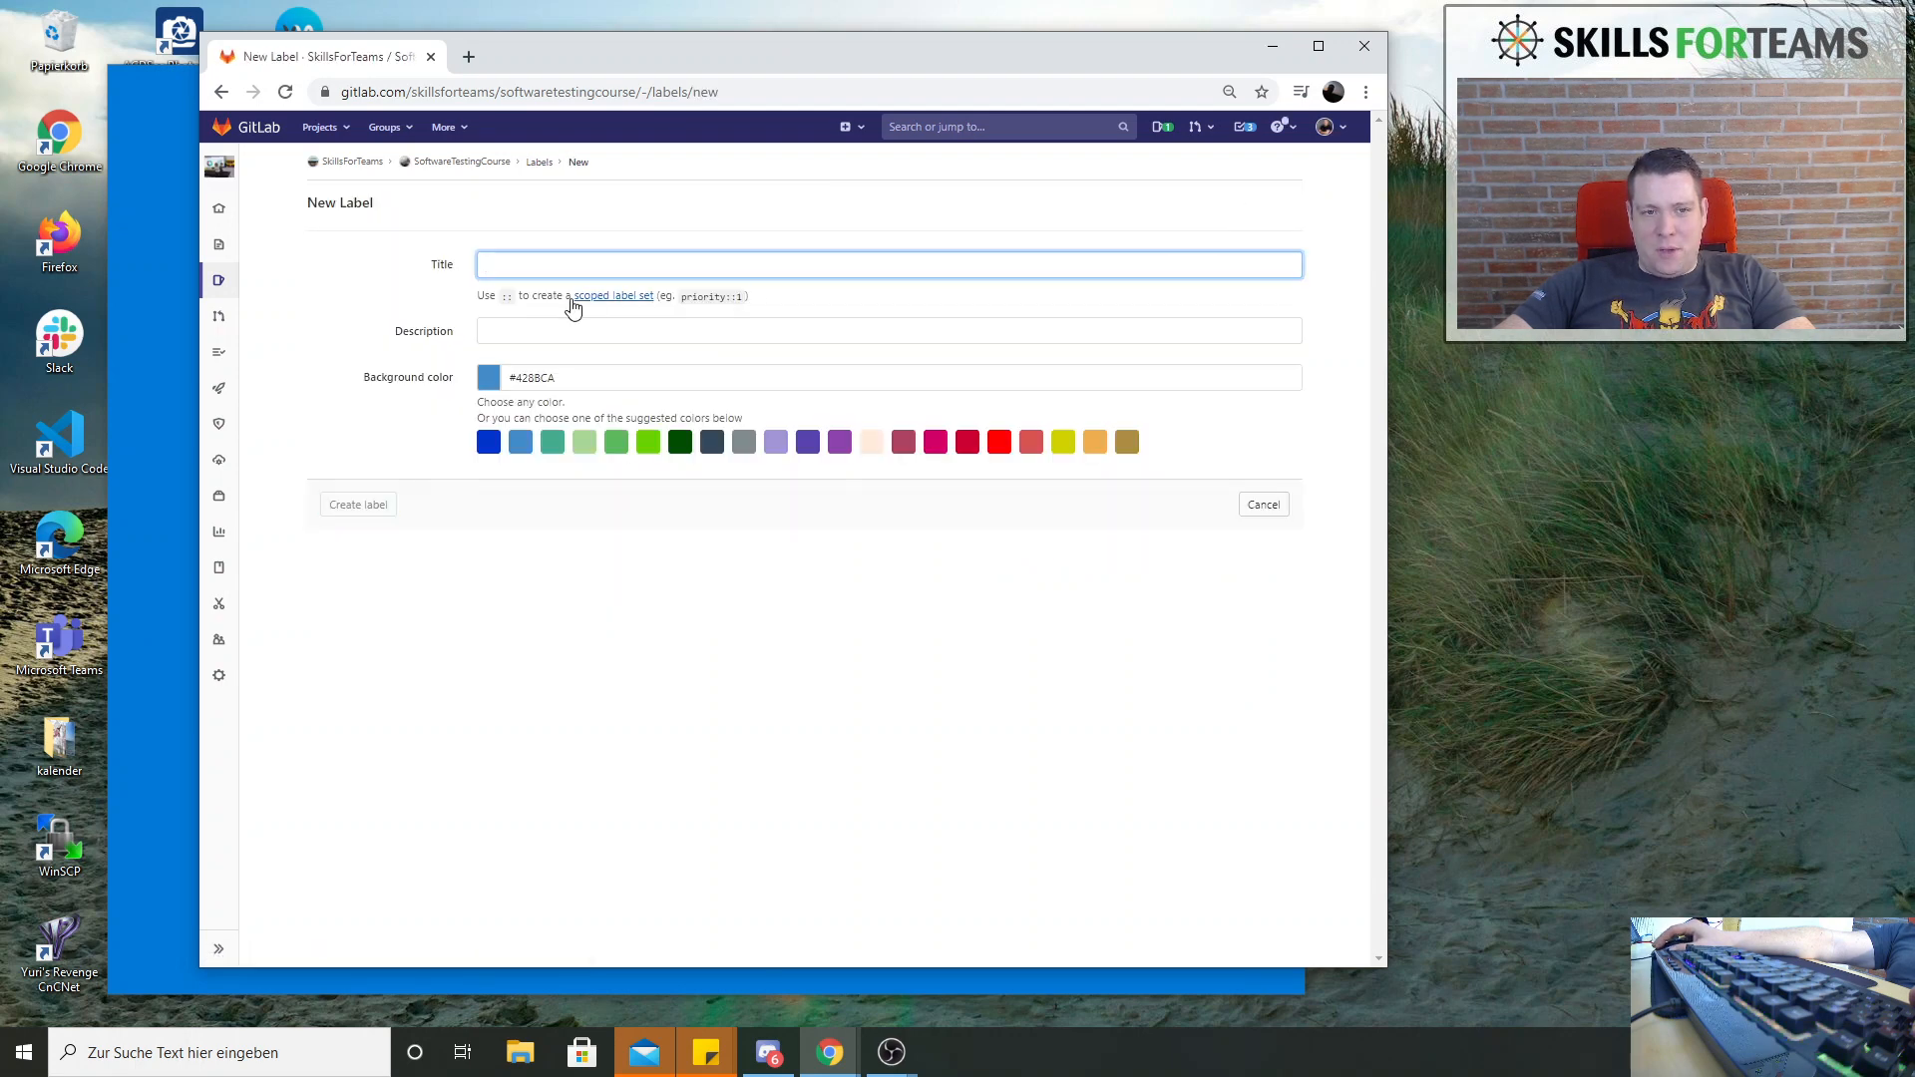
{"action": "type", "text": "Le"}
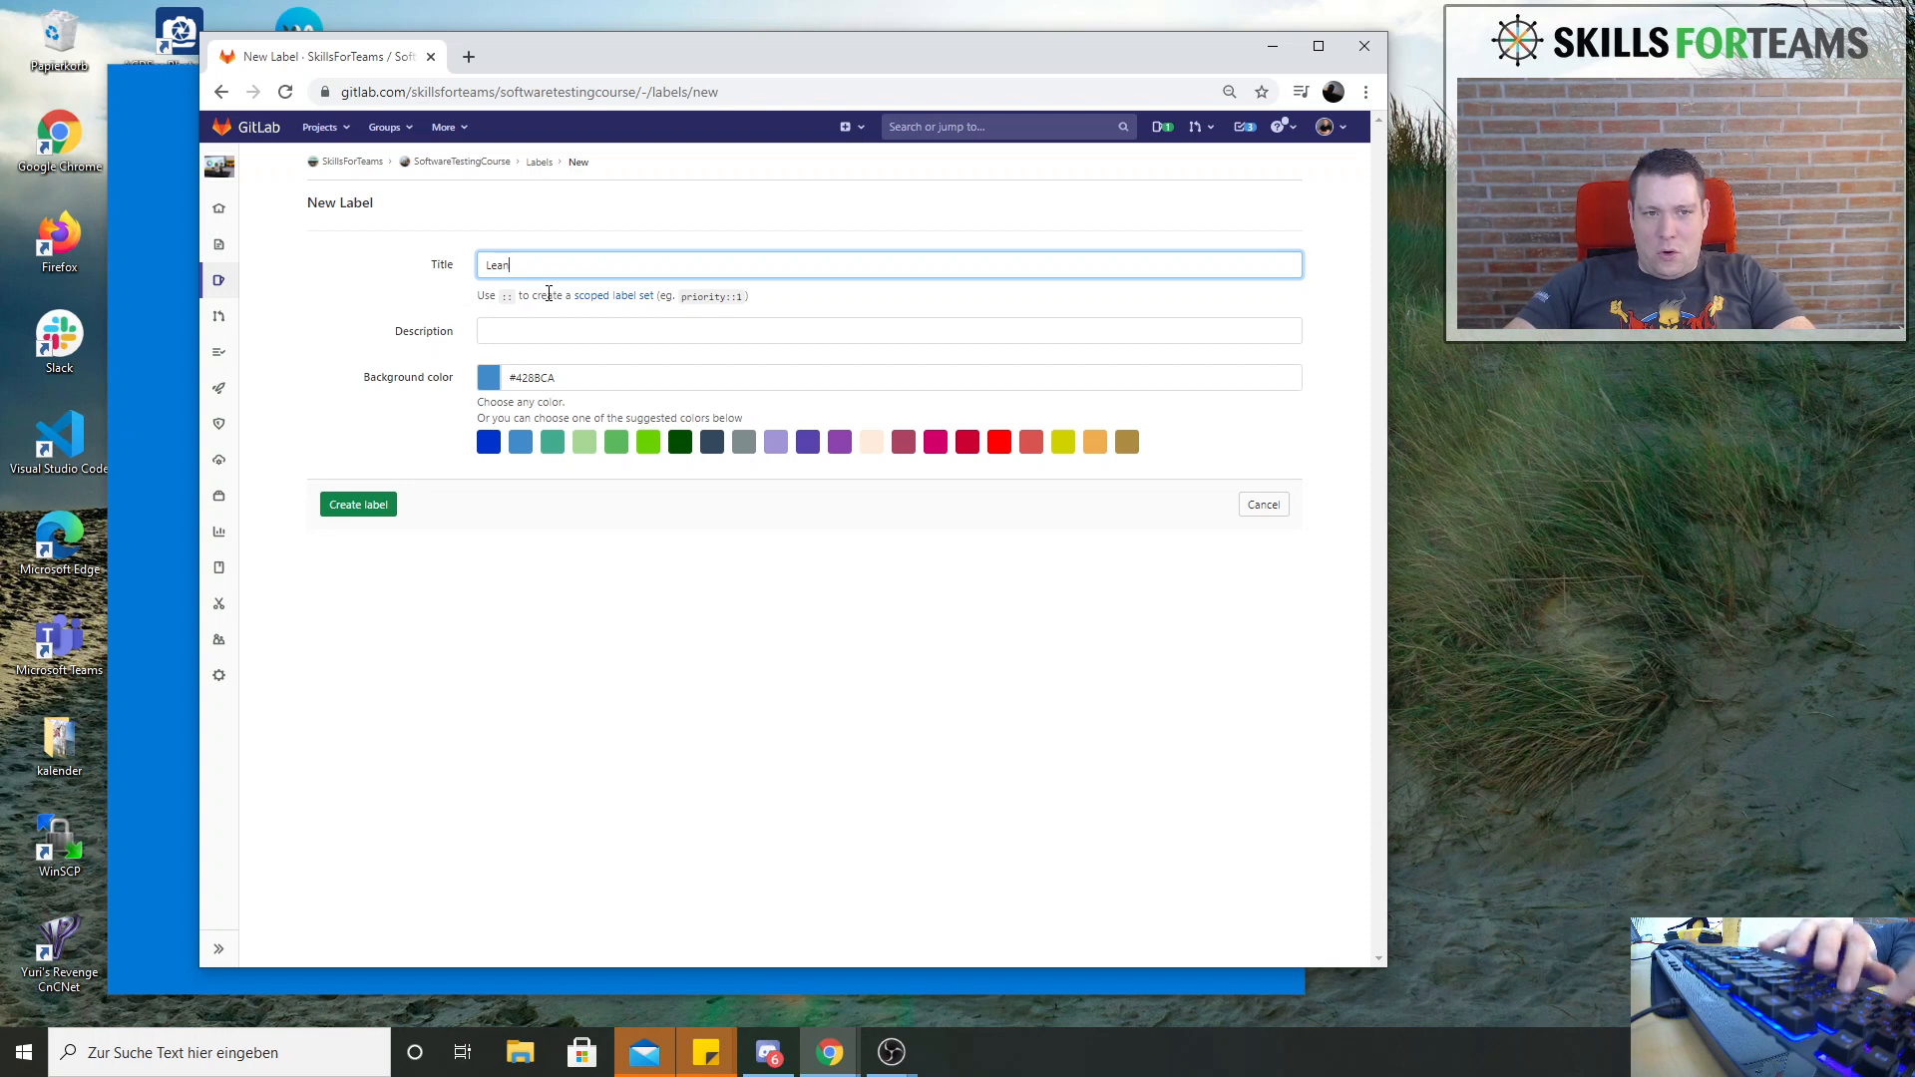
{"action": "type", "text": "arning n"}
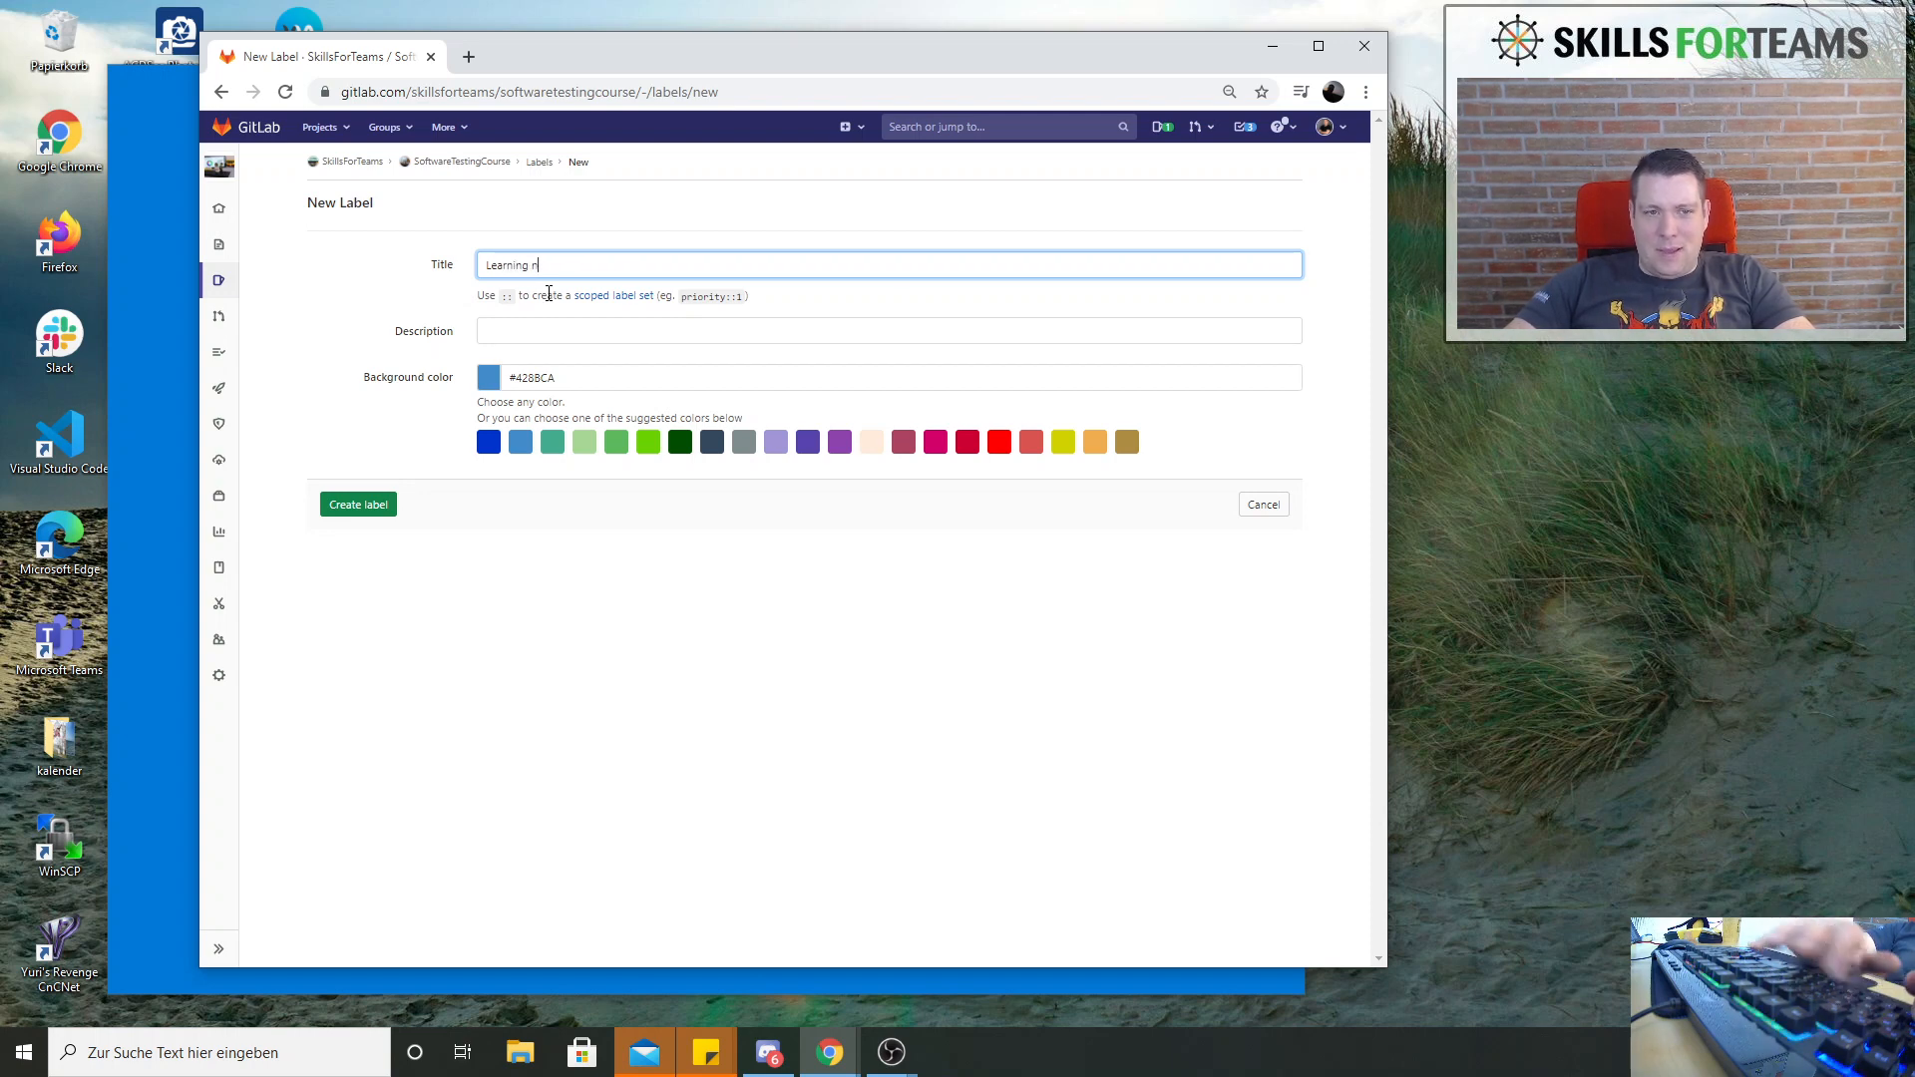
{"action": "type", "text": "ow"}
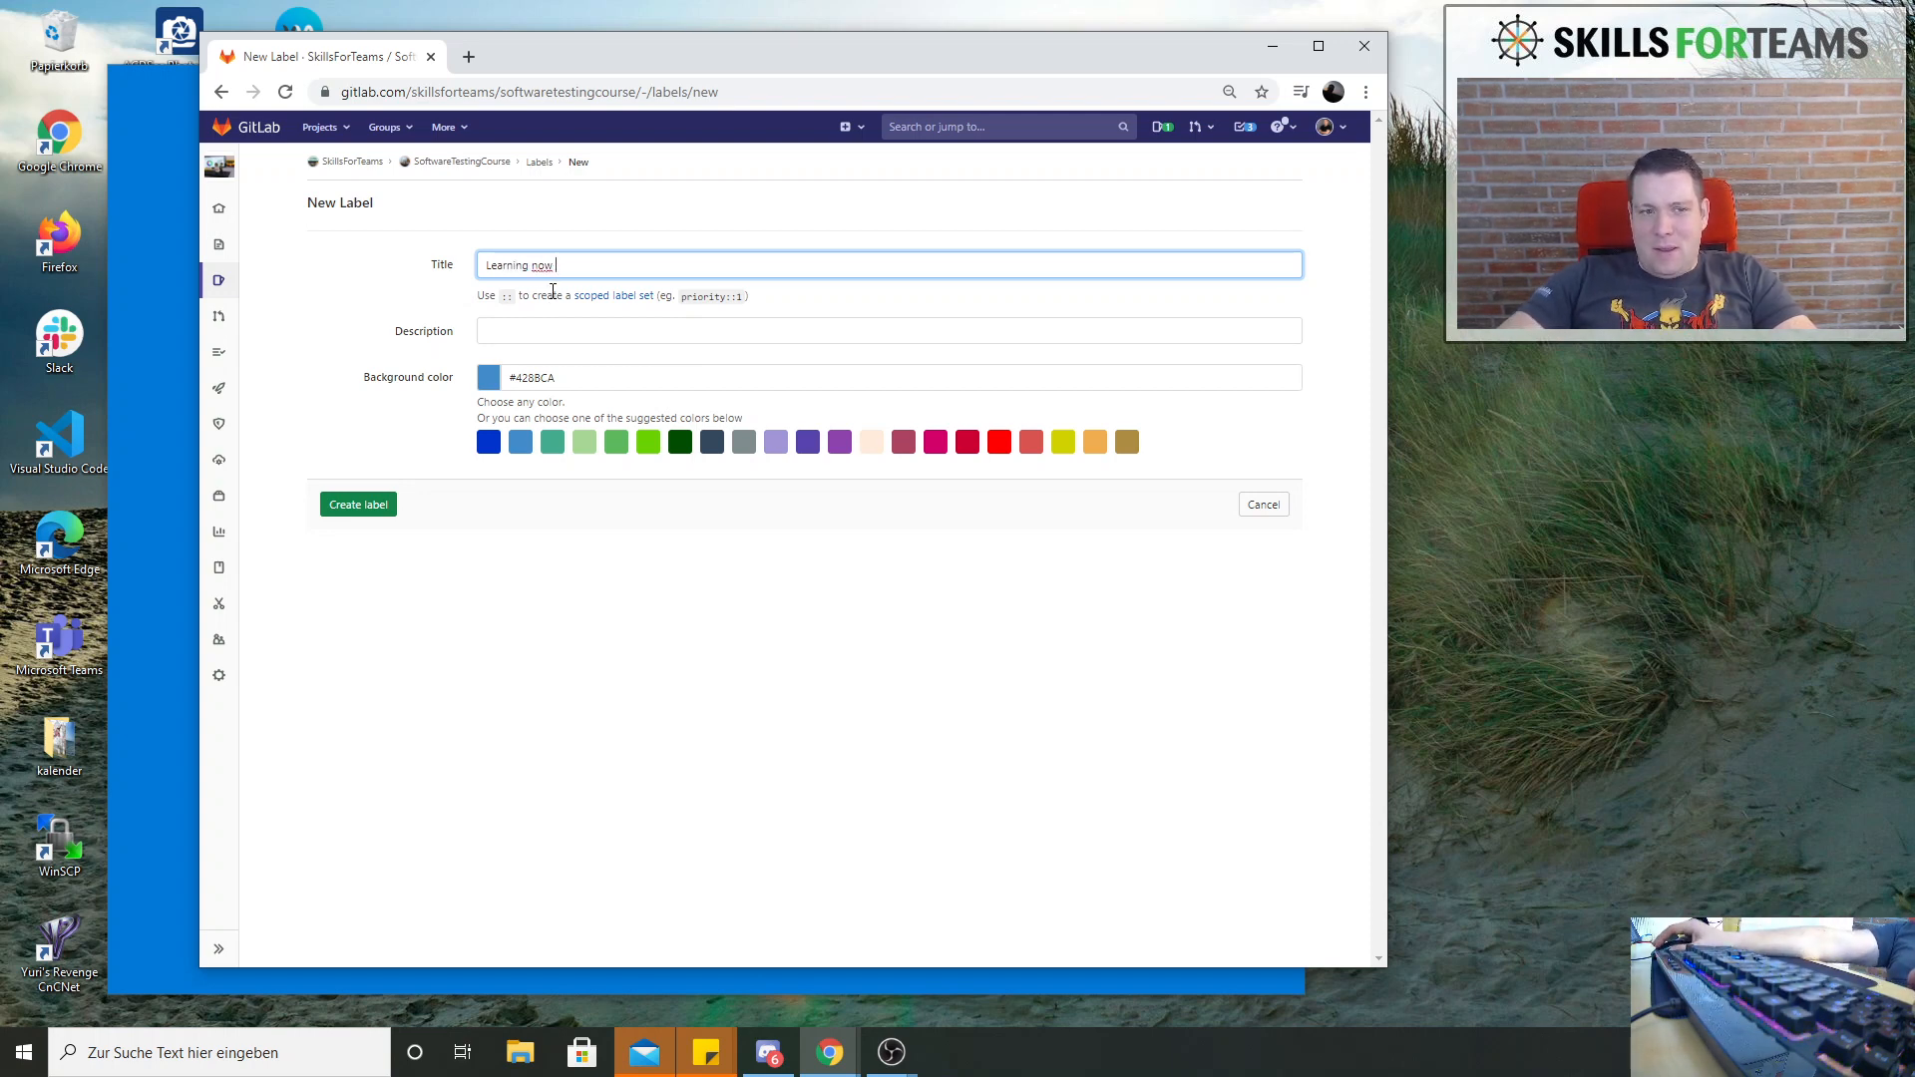
{"action": "left_click", "coordinate": [508, 335]}
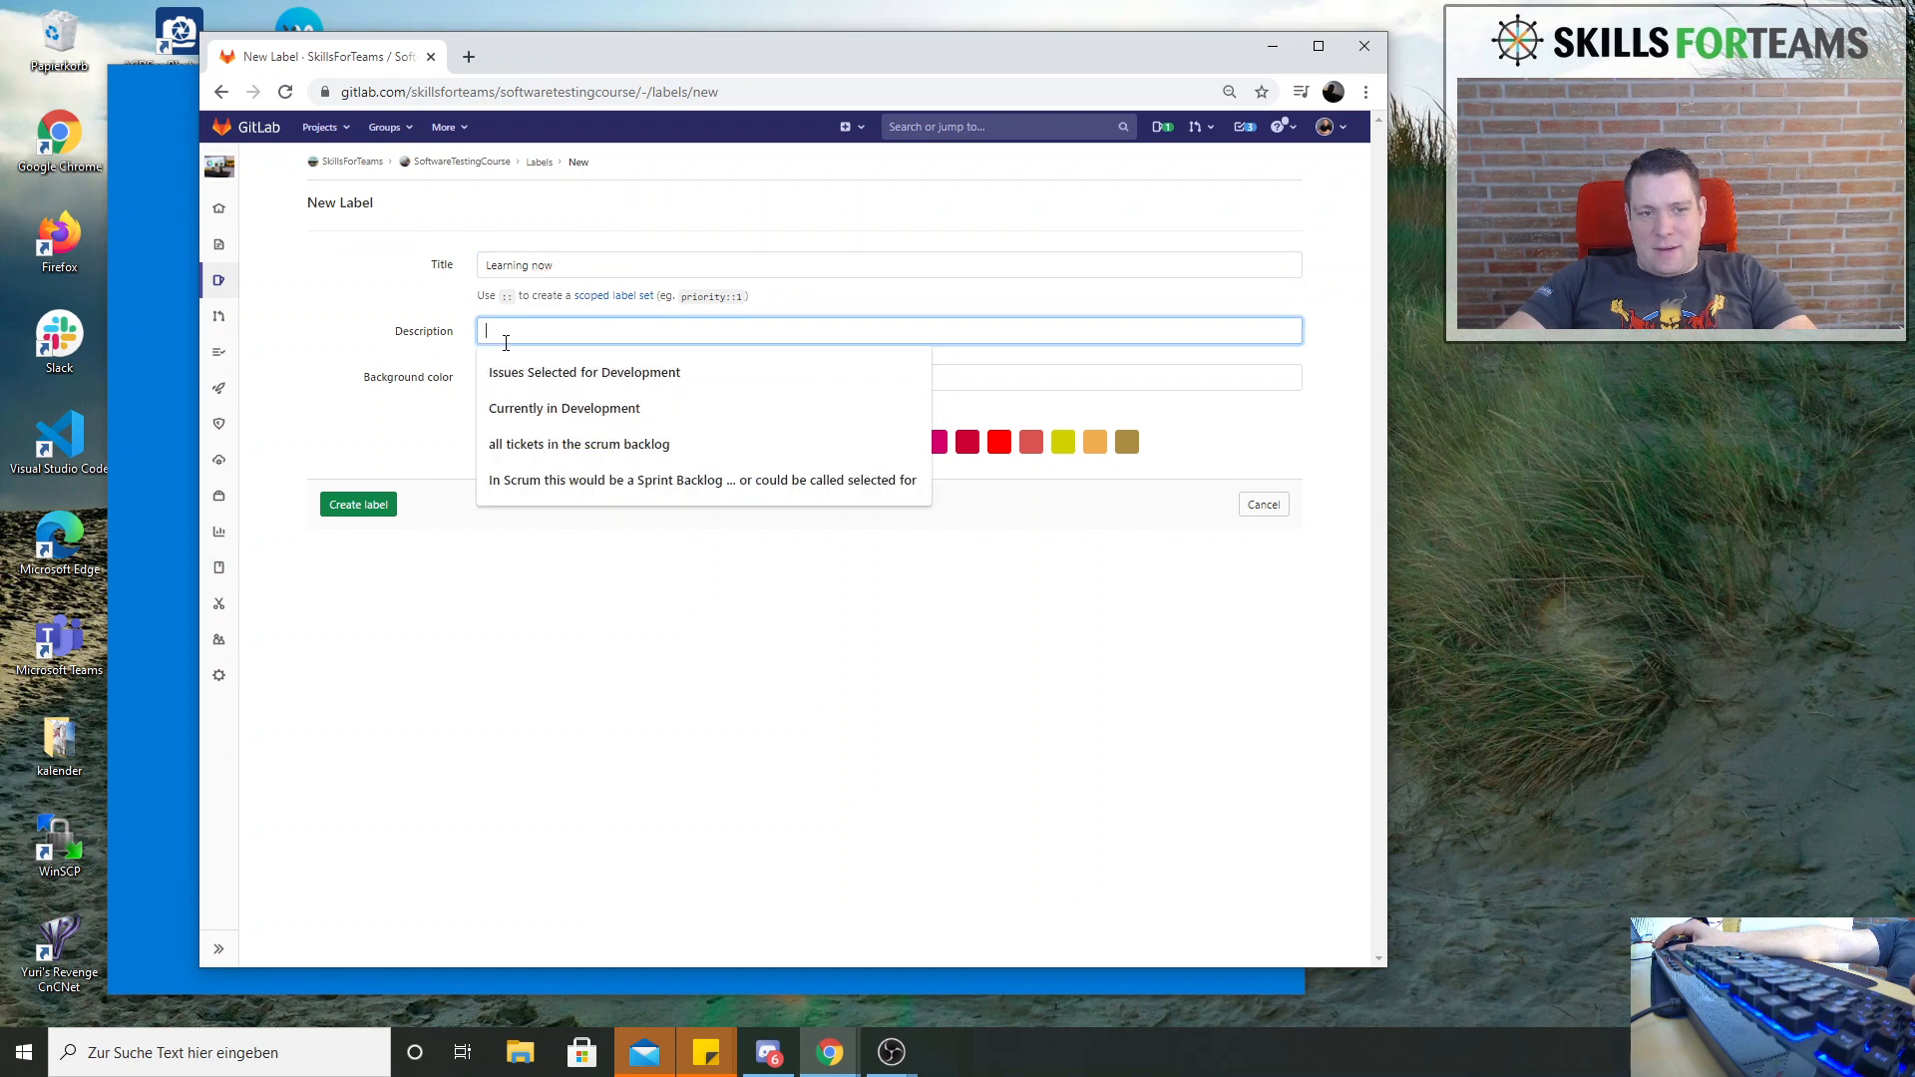
{"action": "key", "text": "Escape"}
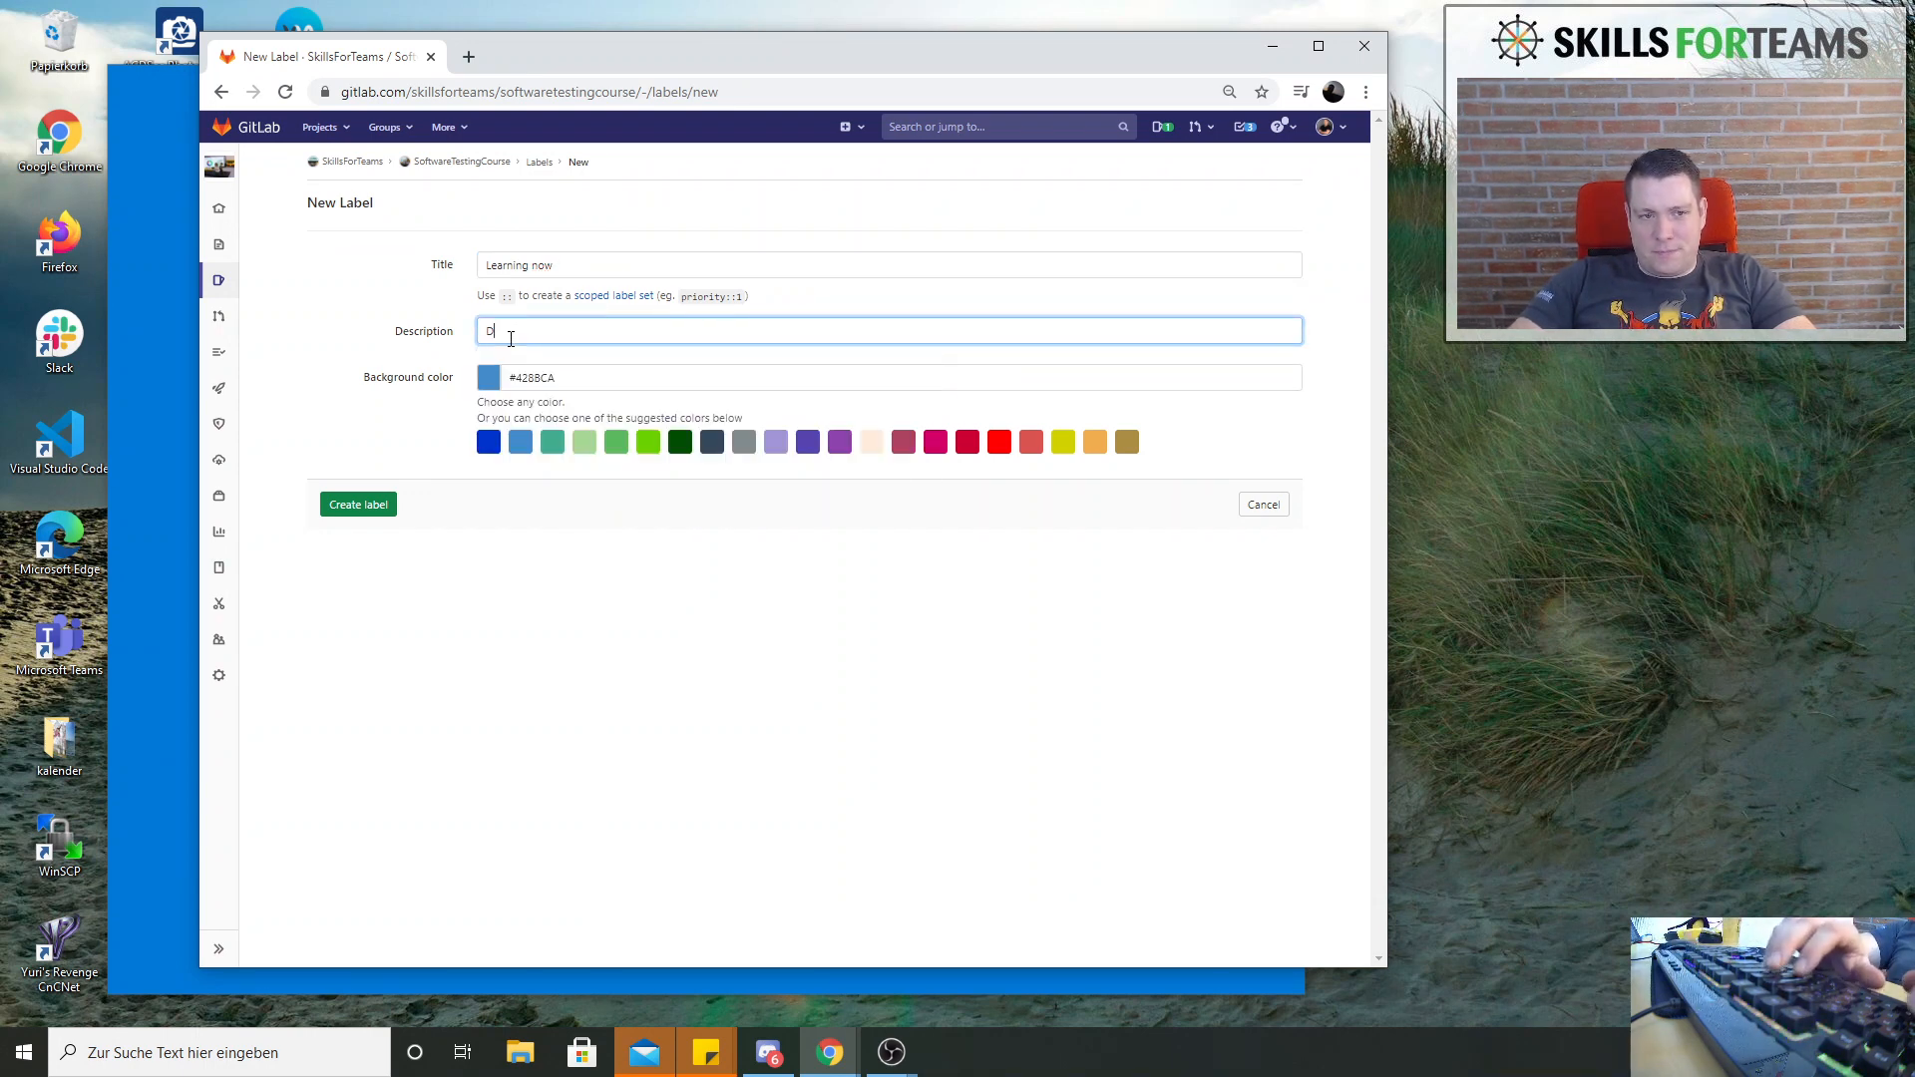
{"action": "type", "text": "Like the c"}
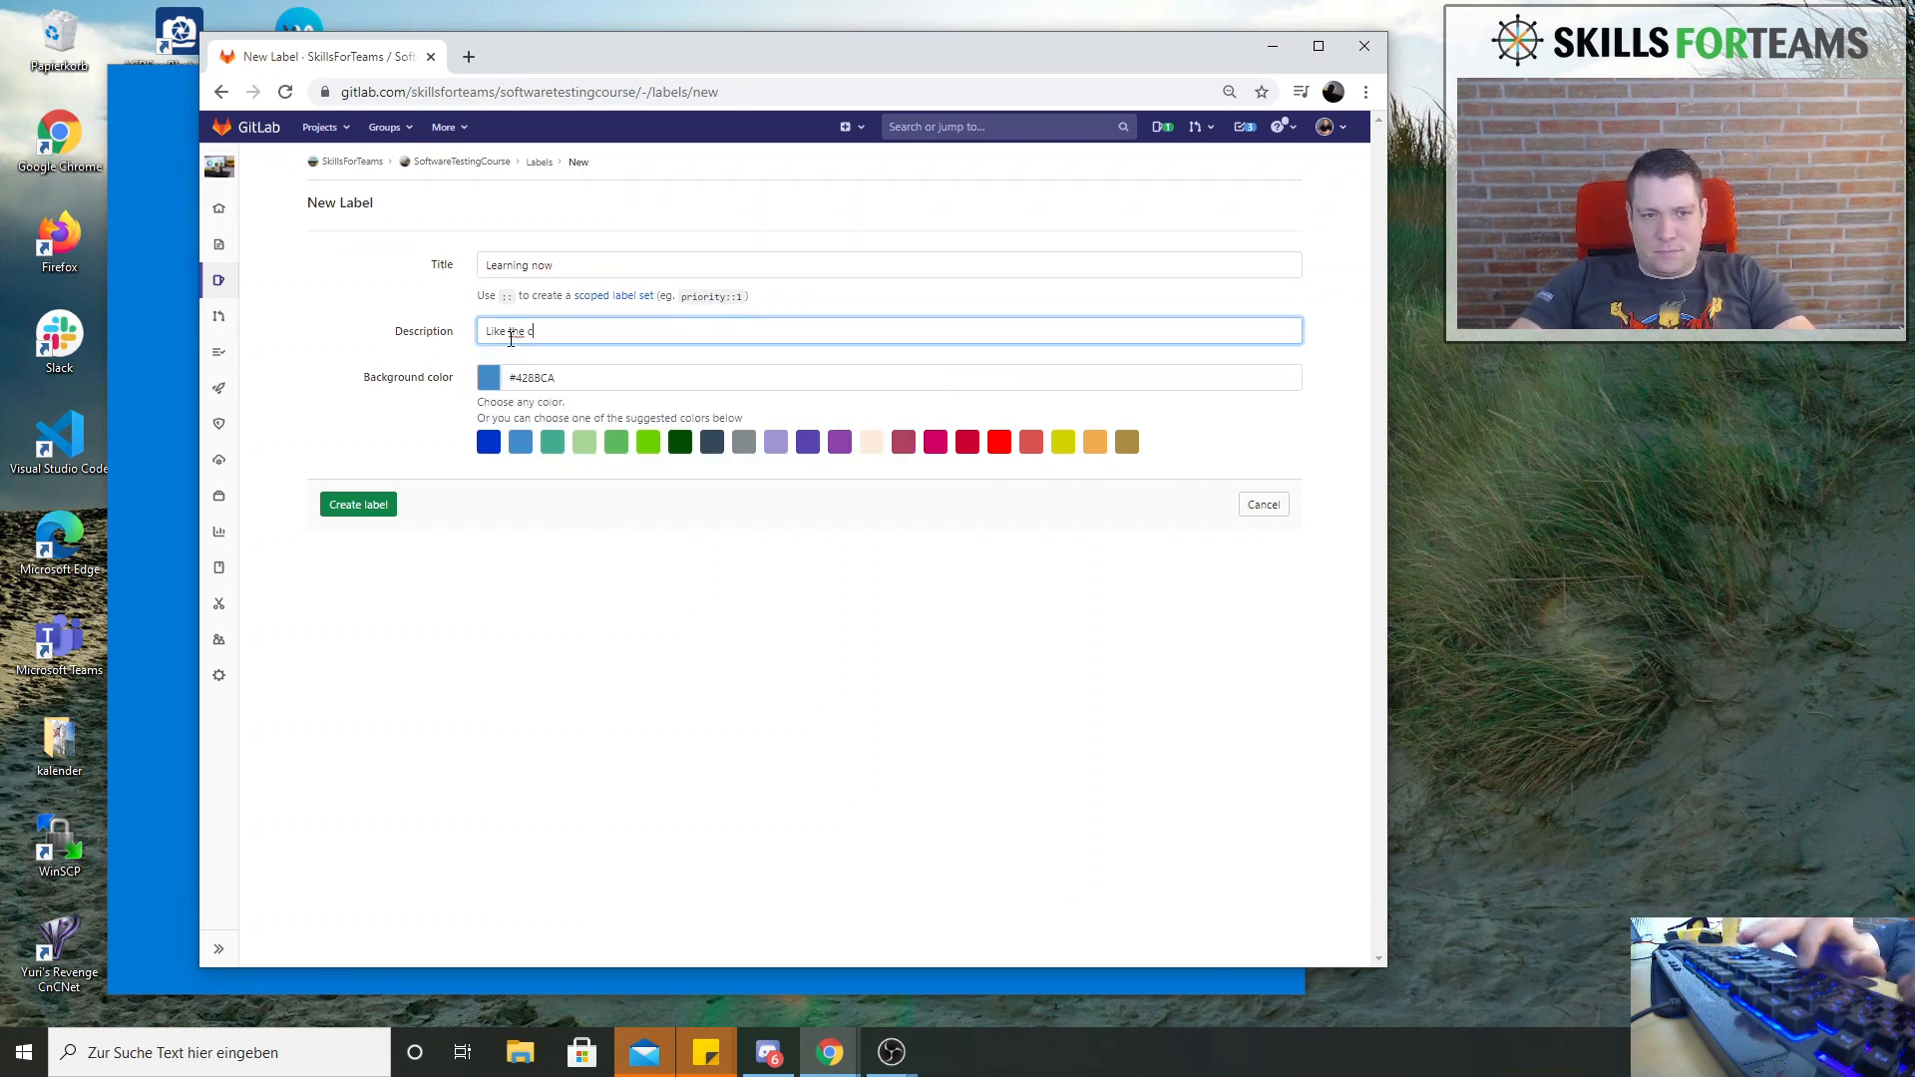
{"action": "type", "text": "lassical doing"}
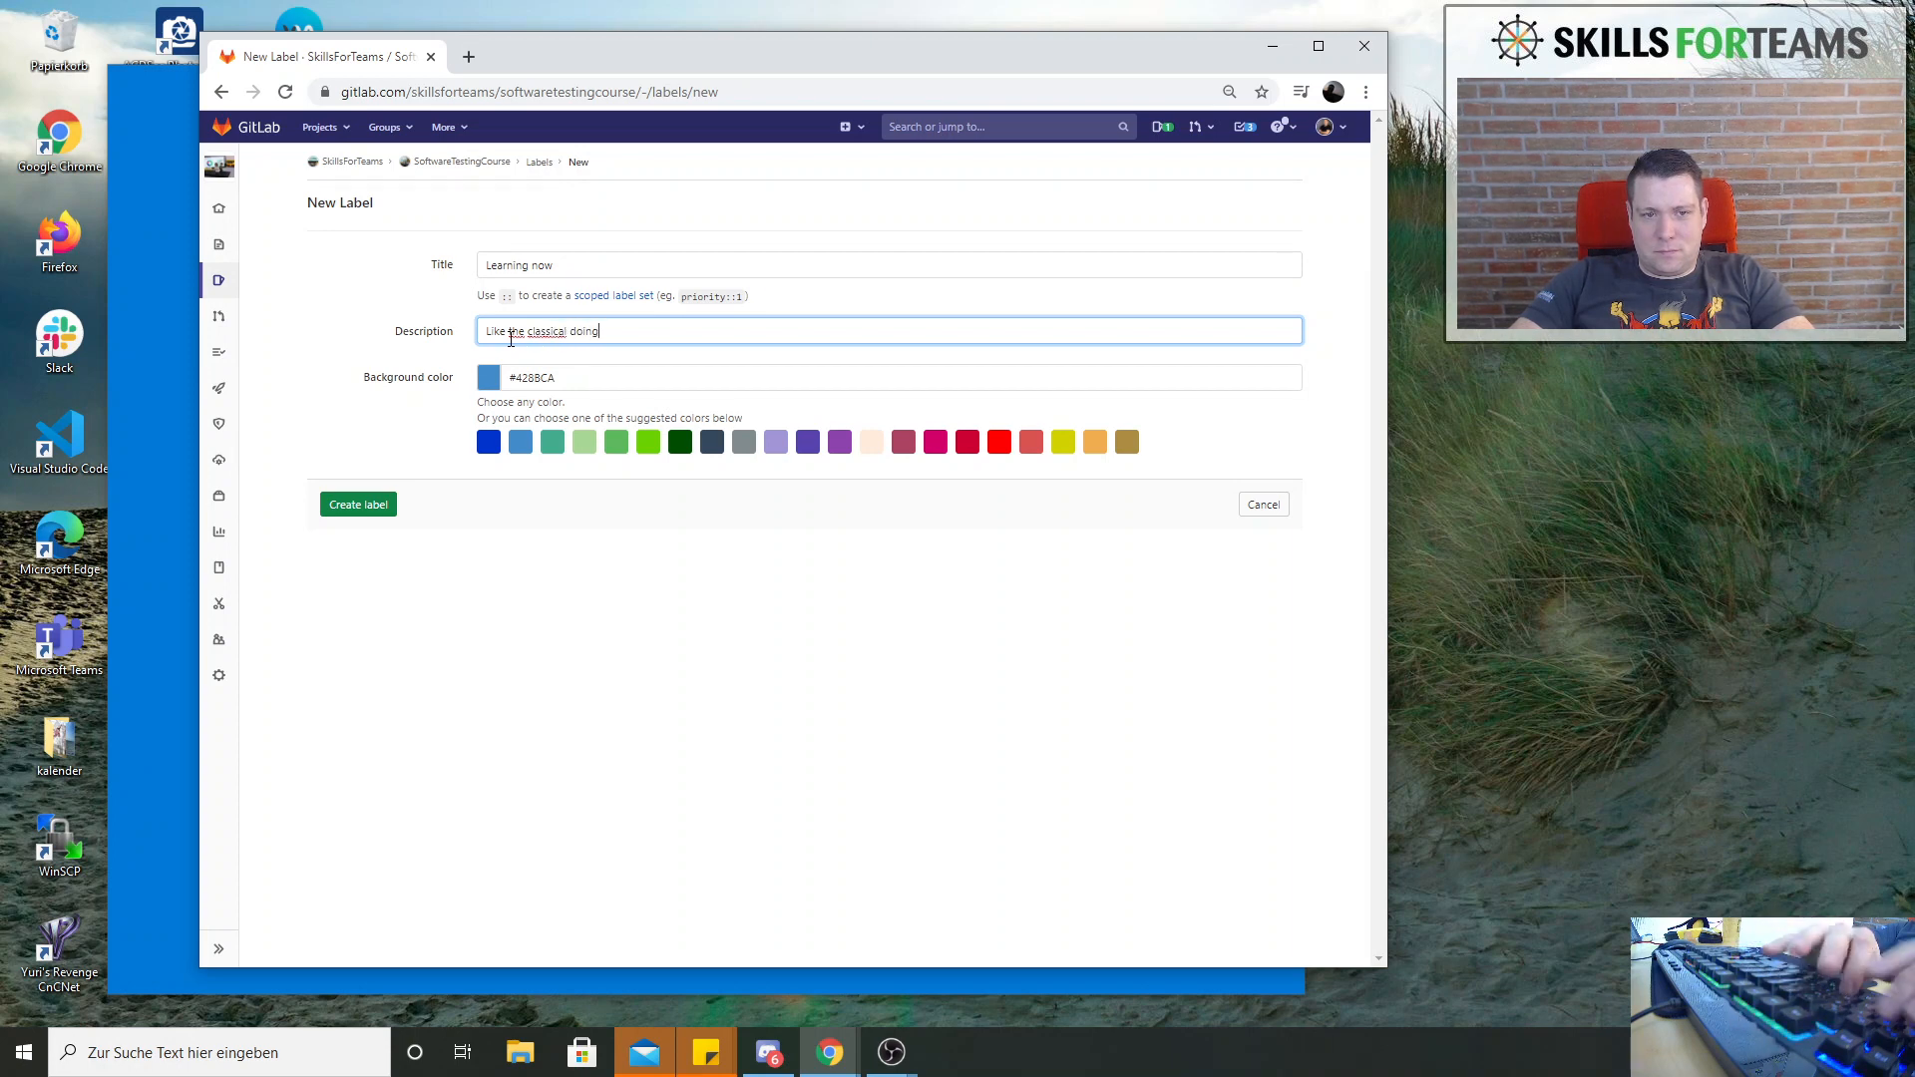
{"action": "type", "text": " column"}
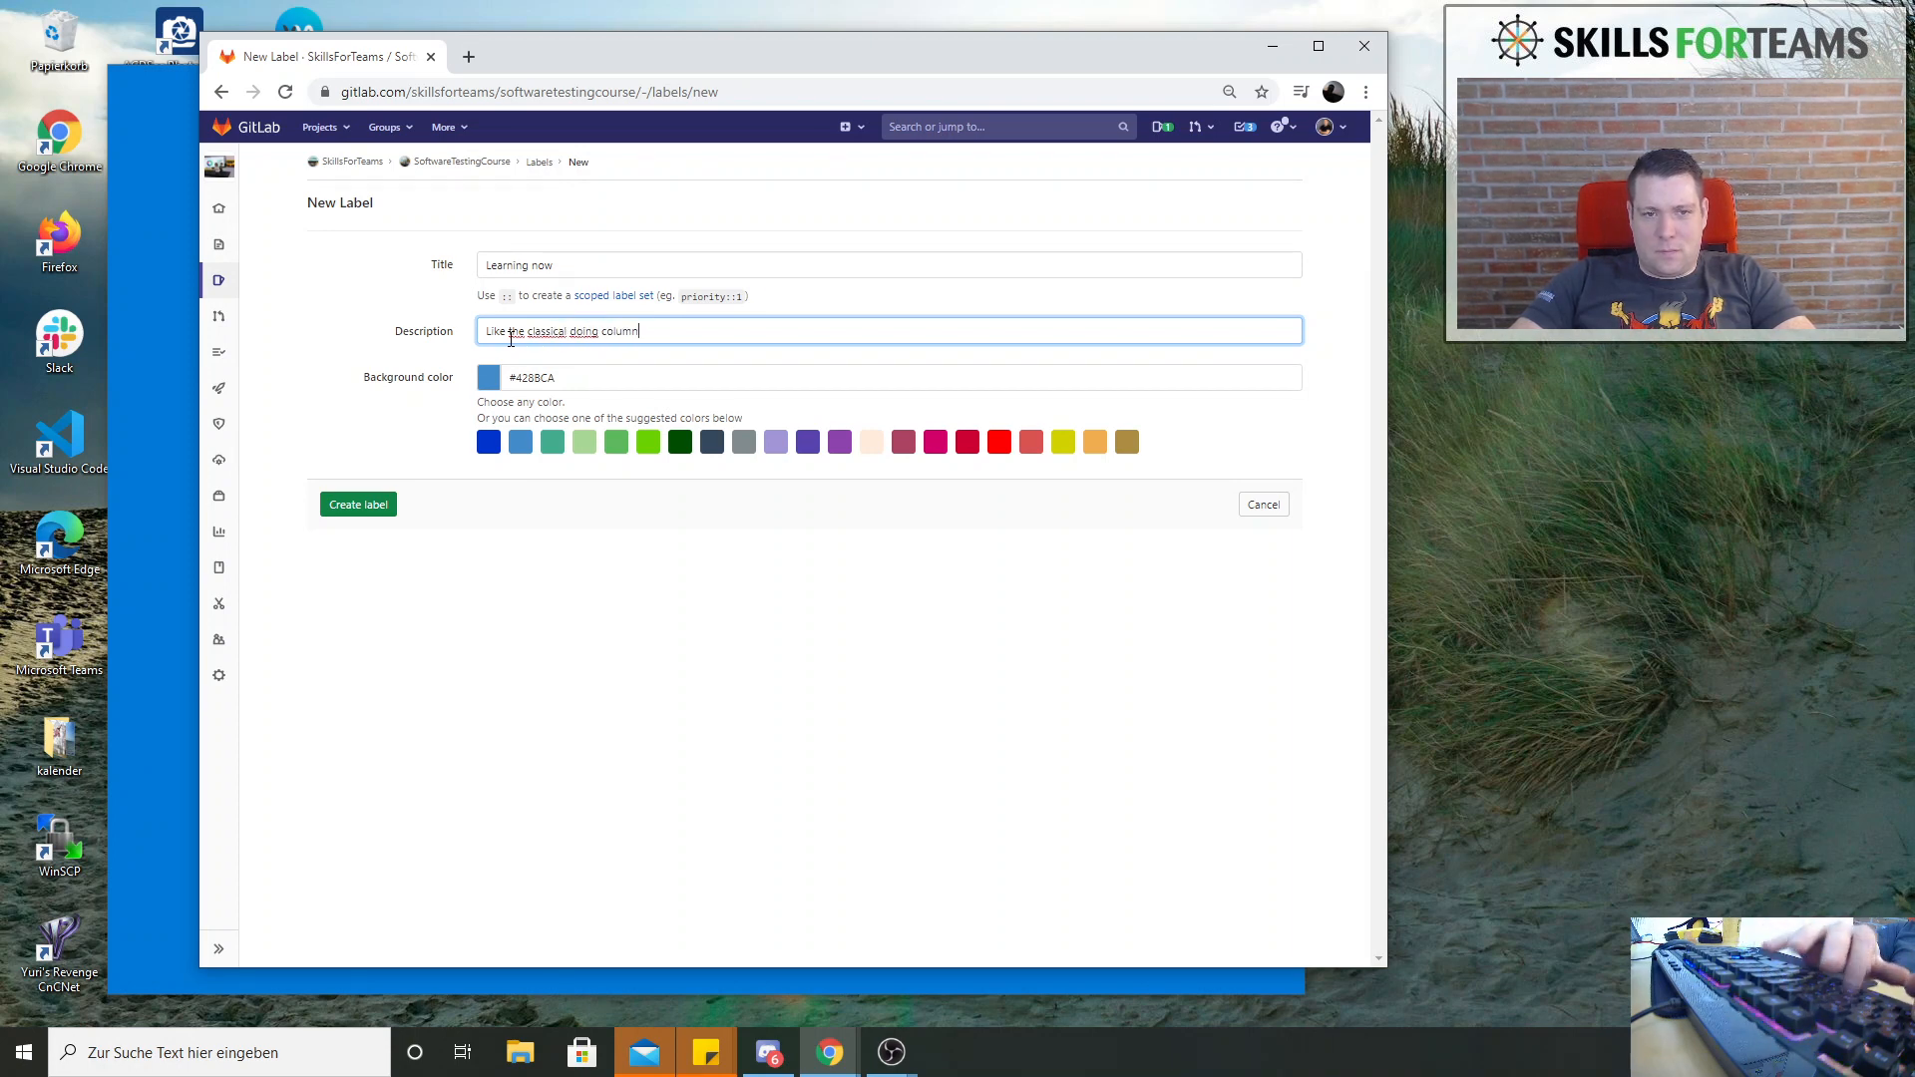
{"action": "type", "text": " on Kanban"}
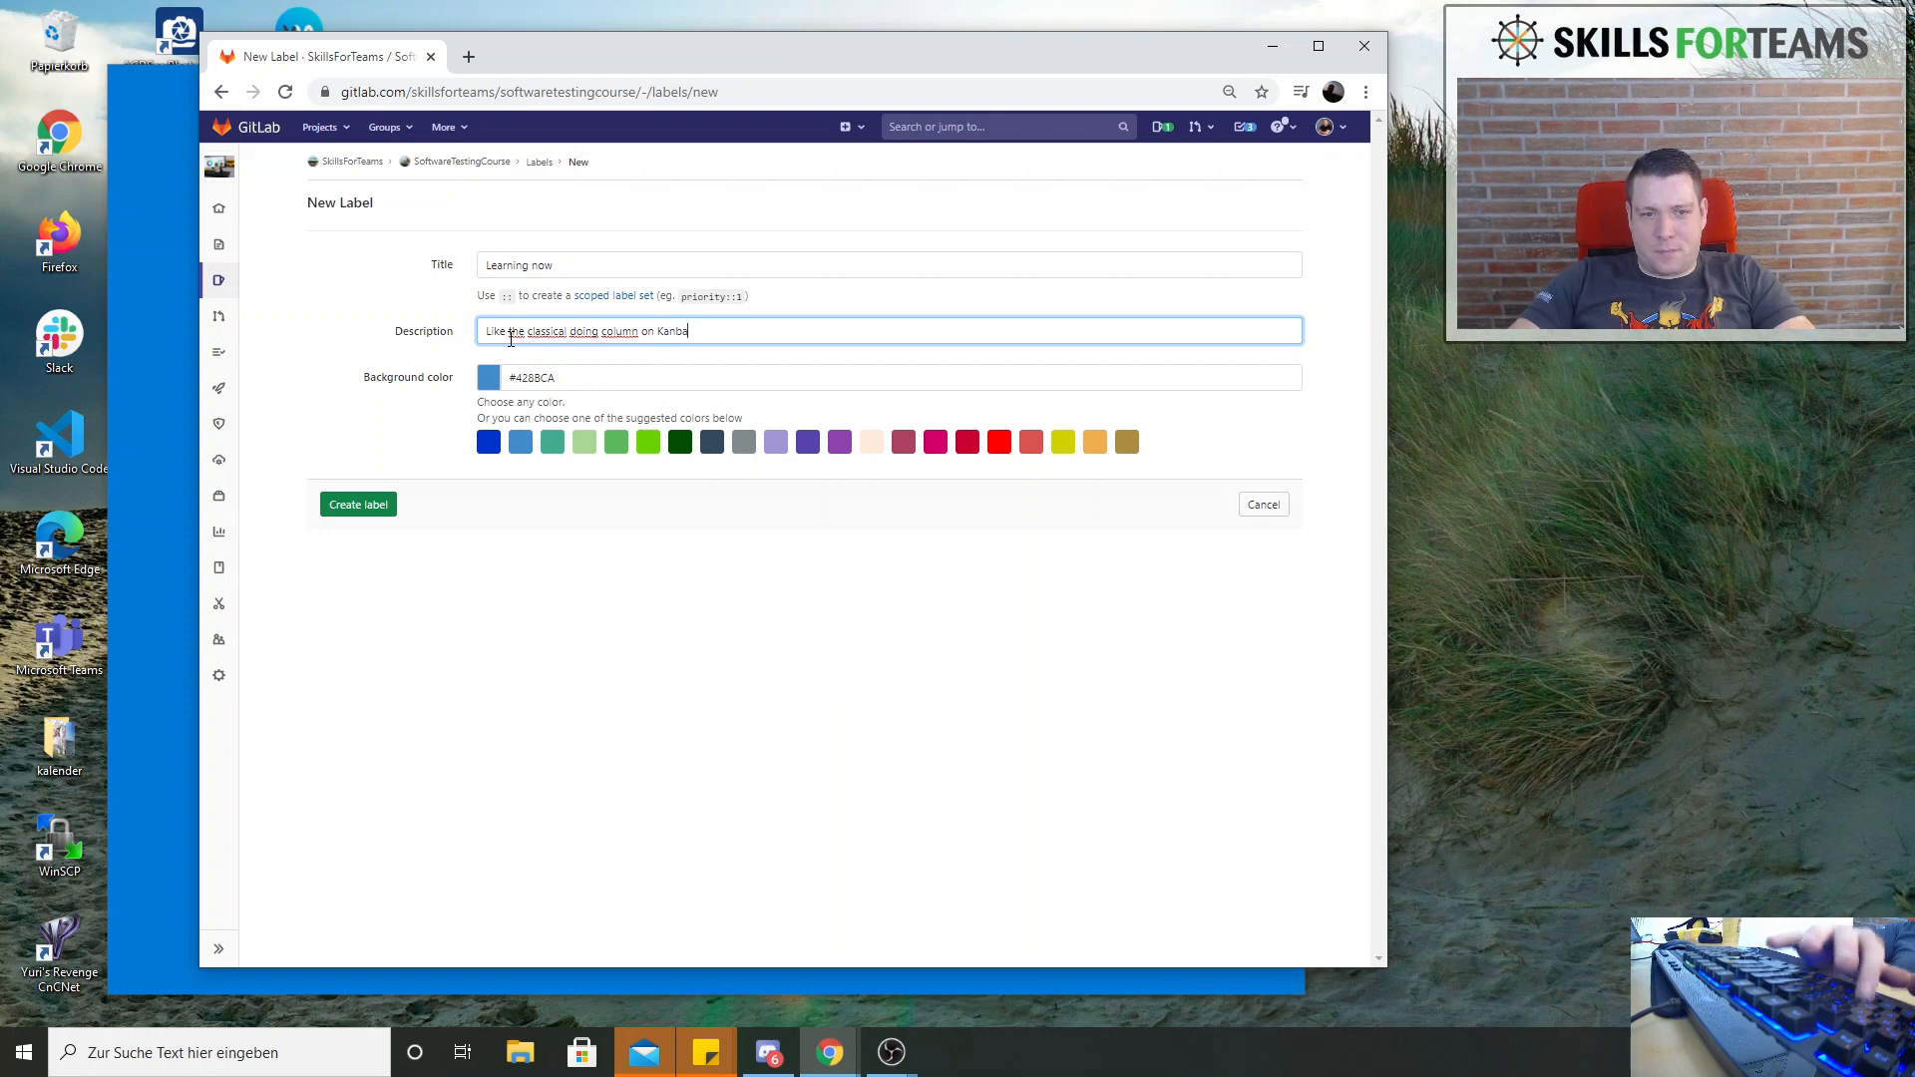
{"action": "left_click", "coordinate": [339, 513]}
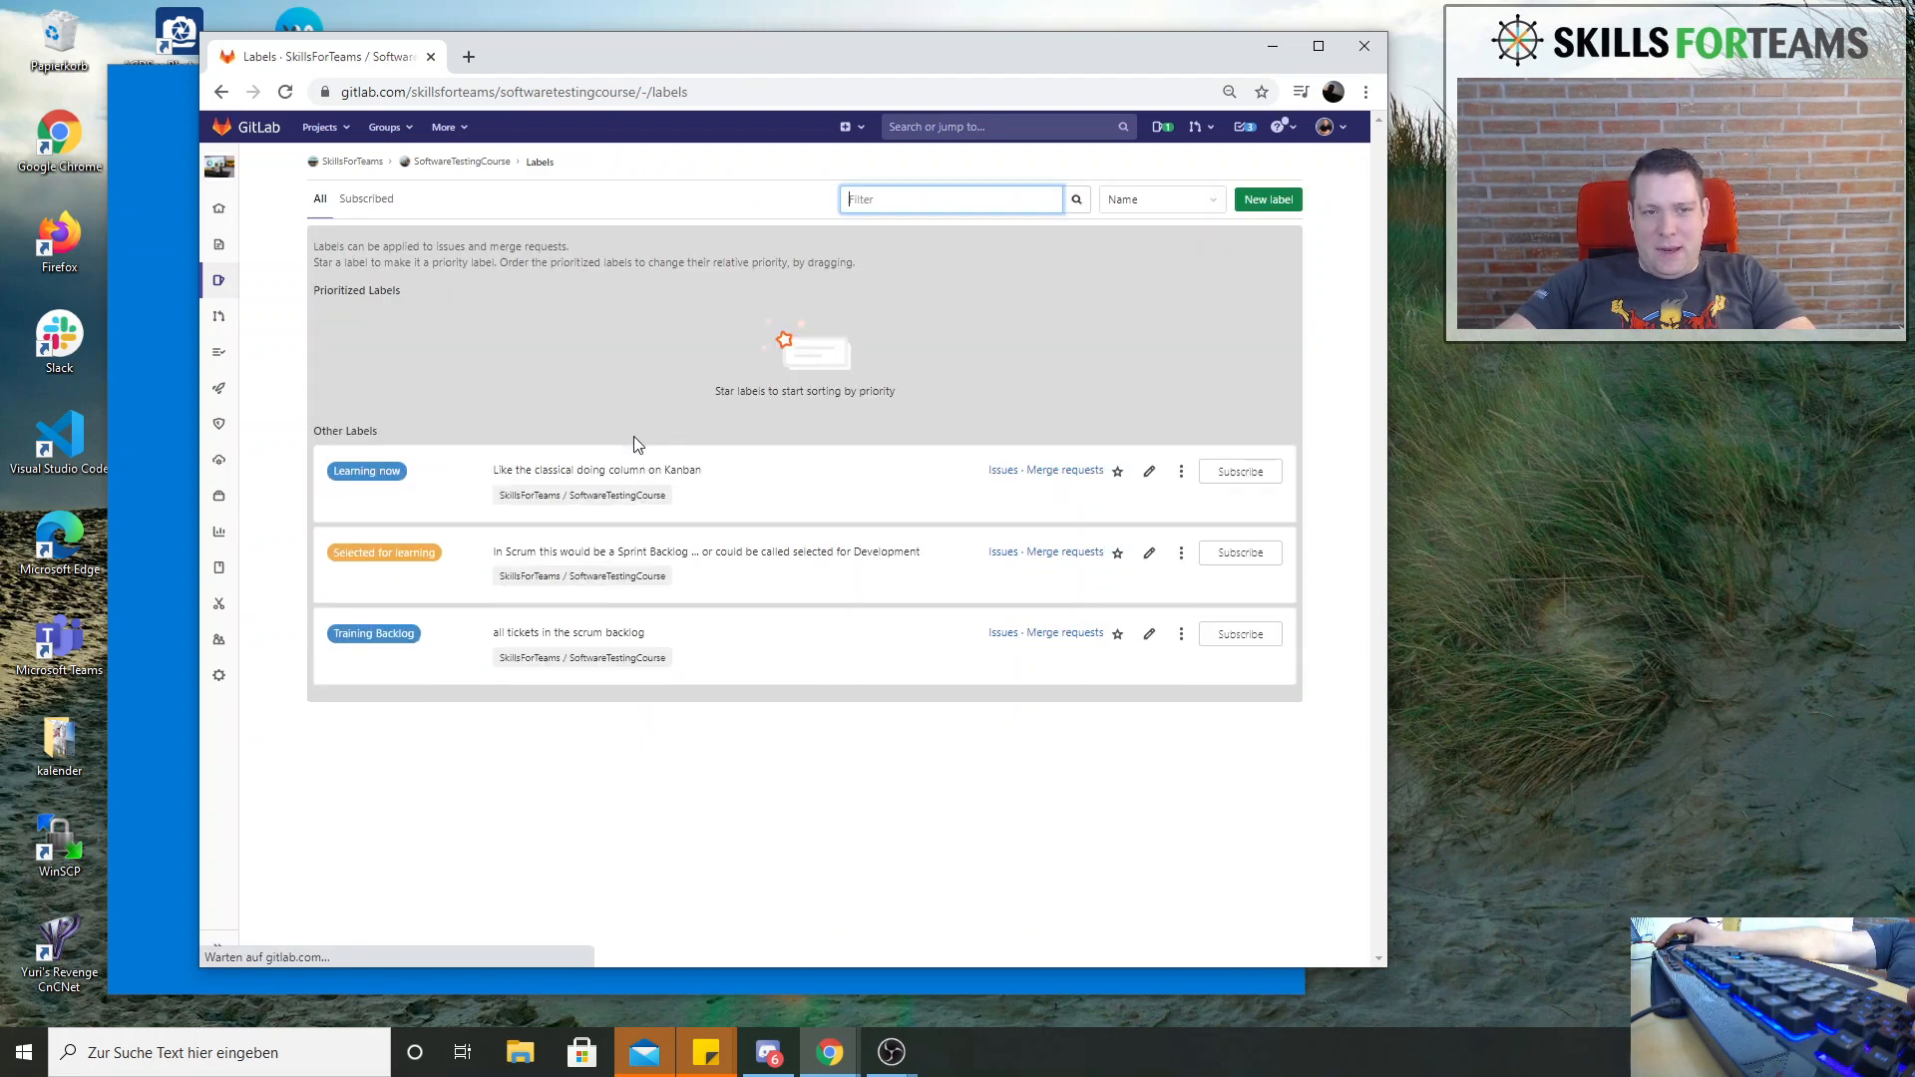
Change the "Learning now" label's background to the suggested yellow color and save it
{"action": "left_click", "coordinate": [1152, 473]}
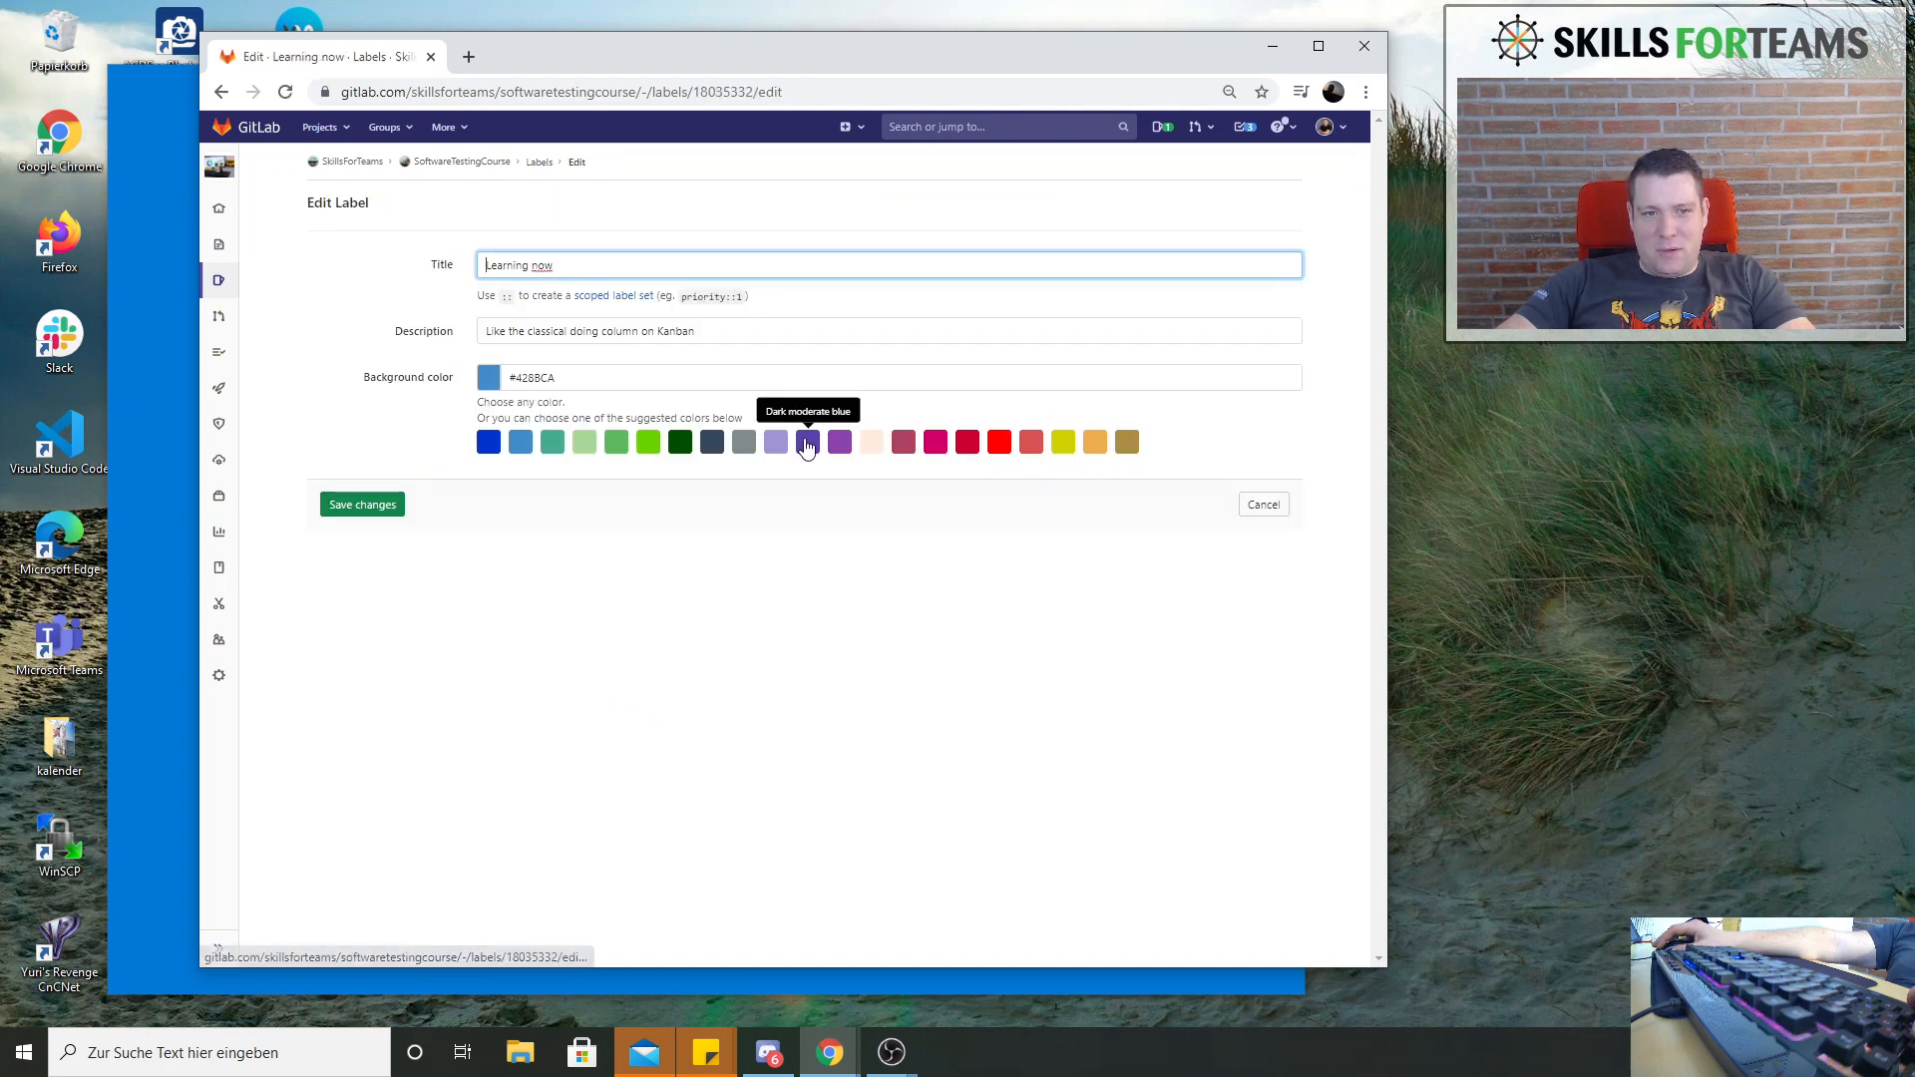
{"action": "left_click", "coordinate": [595, 442]}
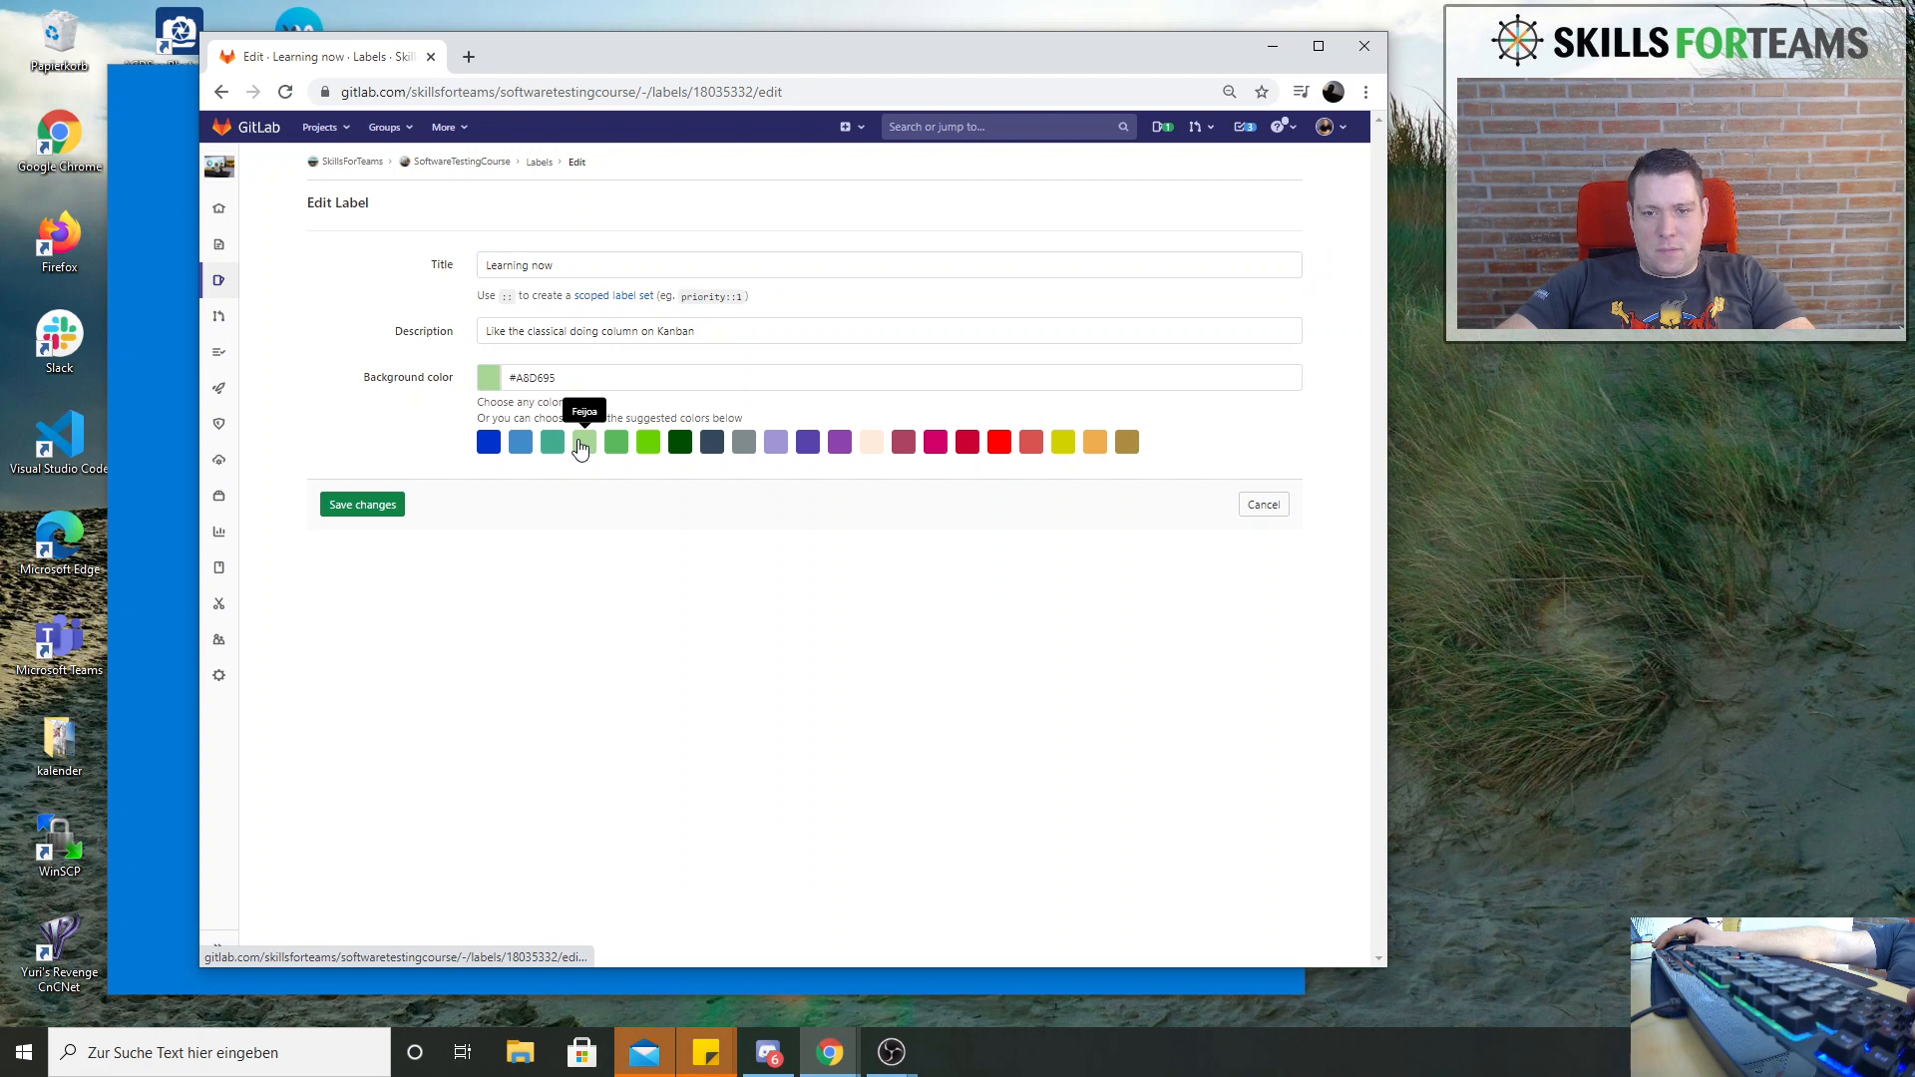
{"action": "left_click", "coordinate": [1066, 451]}
{"action": "left_click", "coordinate": [342, 501]}
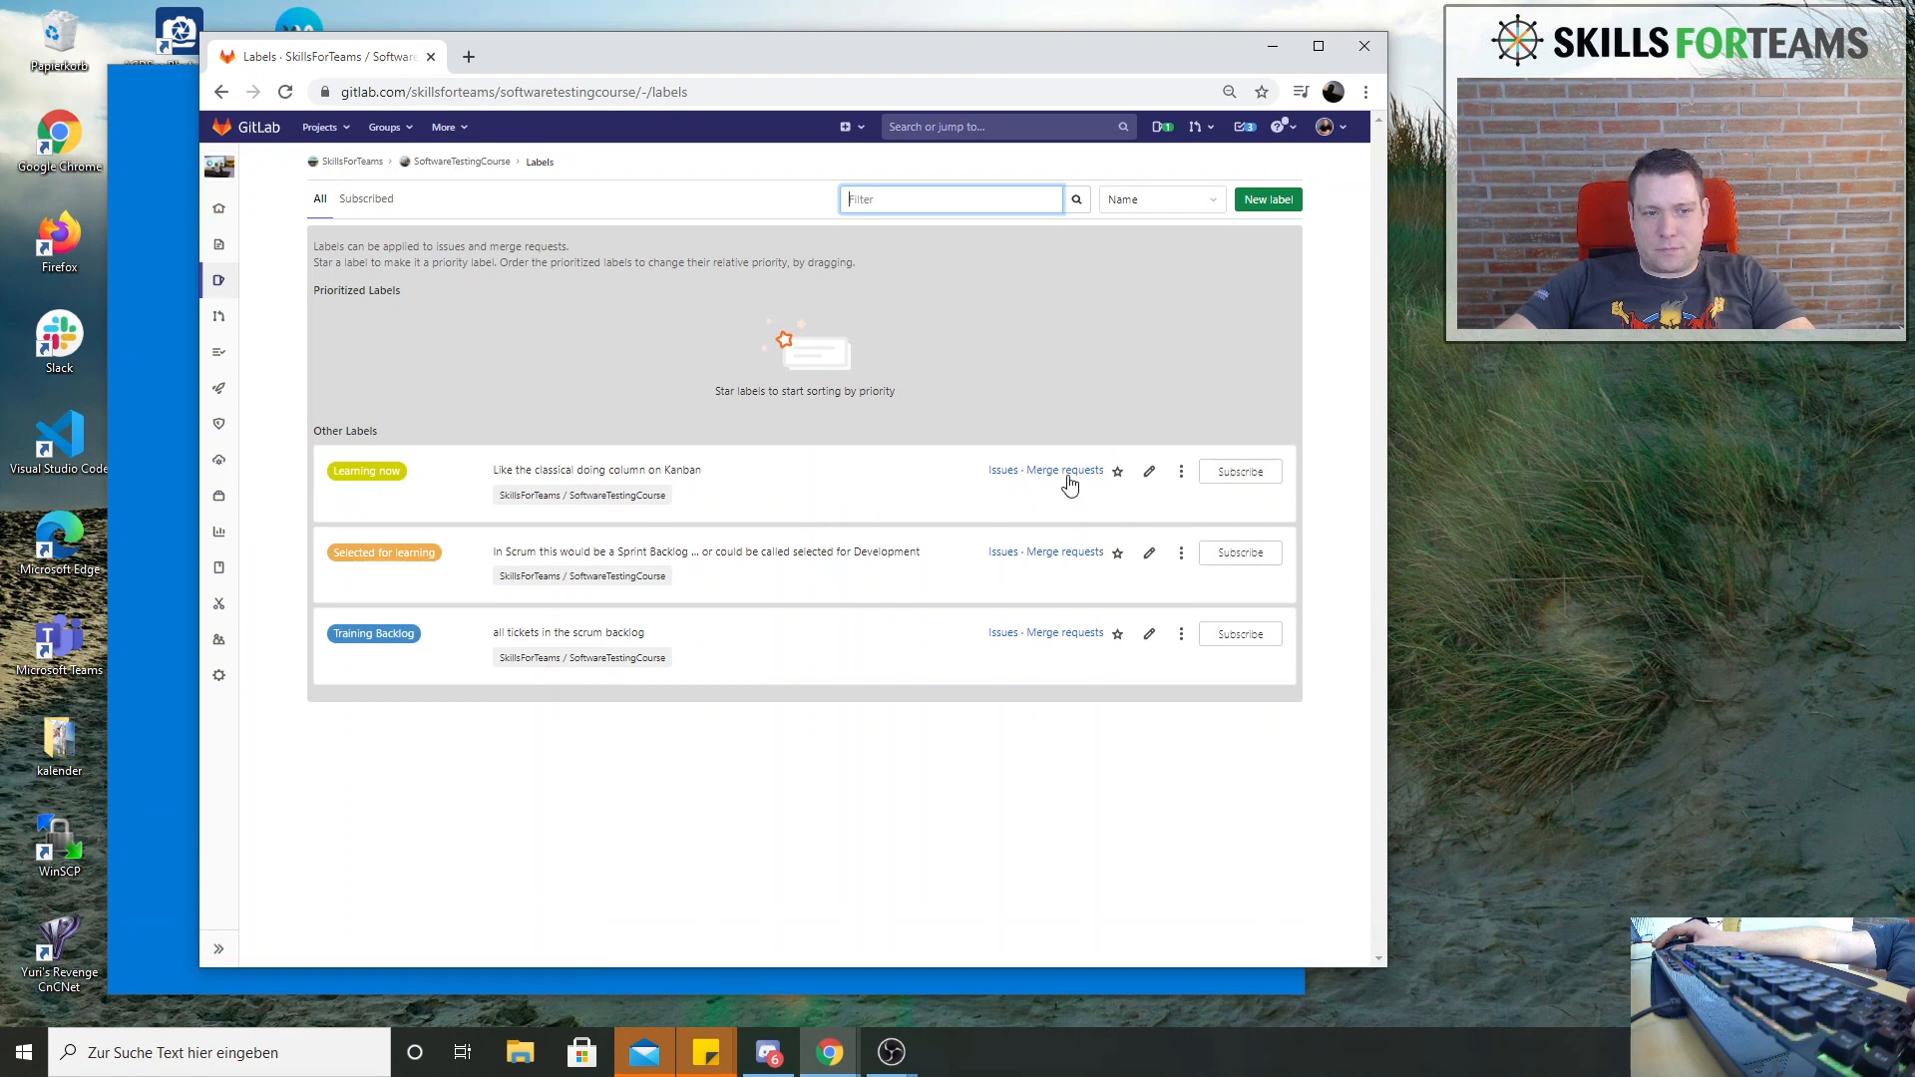
Change the "Learning now" label's background to the suggested teal green color and save it
{"action": "left_click", "coordinate": [1151, 475]}
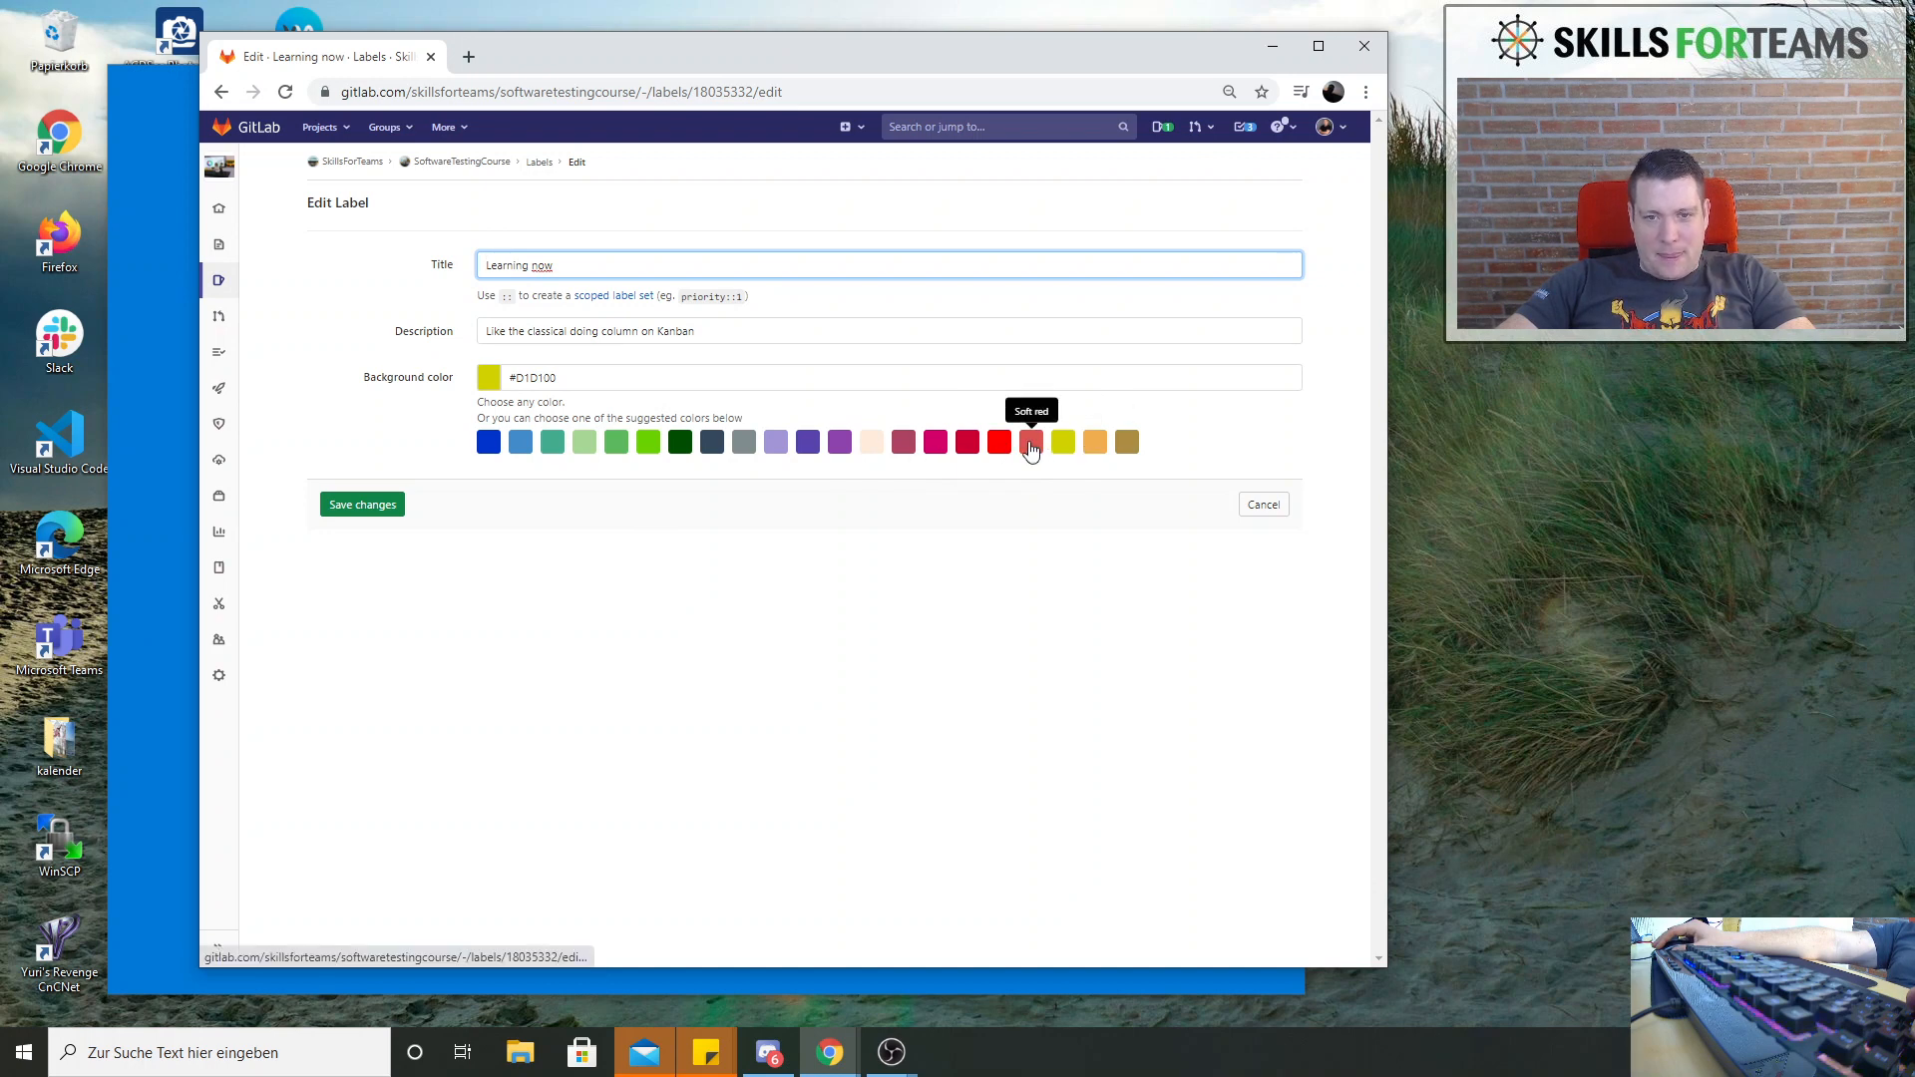
{"action": "left_click", "coordinate": [553, 446]}
{"action": "left_click", "coordinate": [376, 504]}
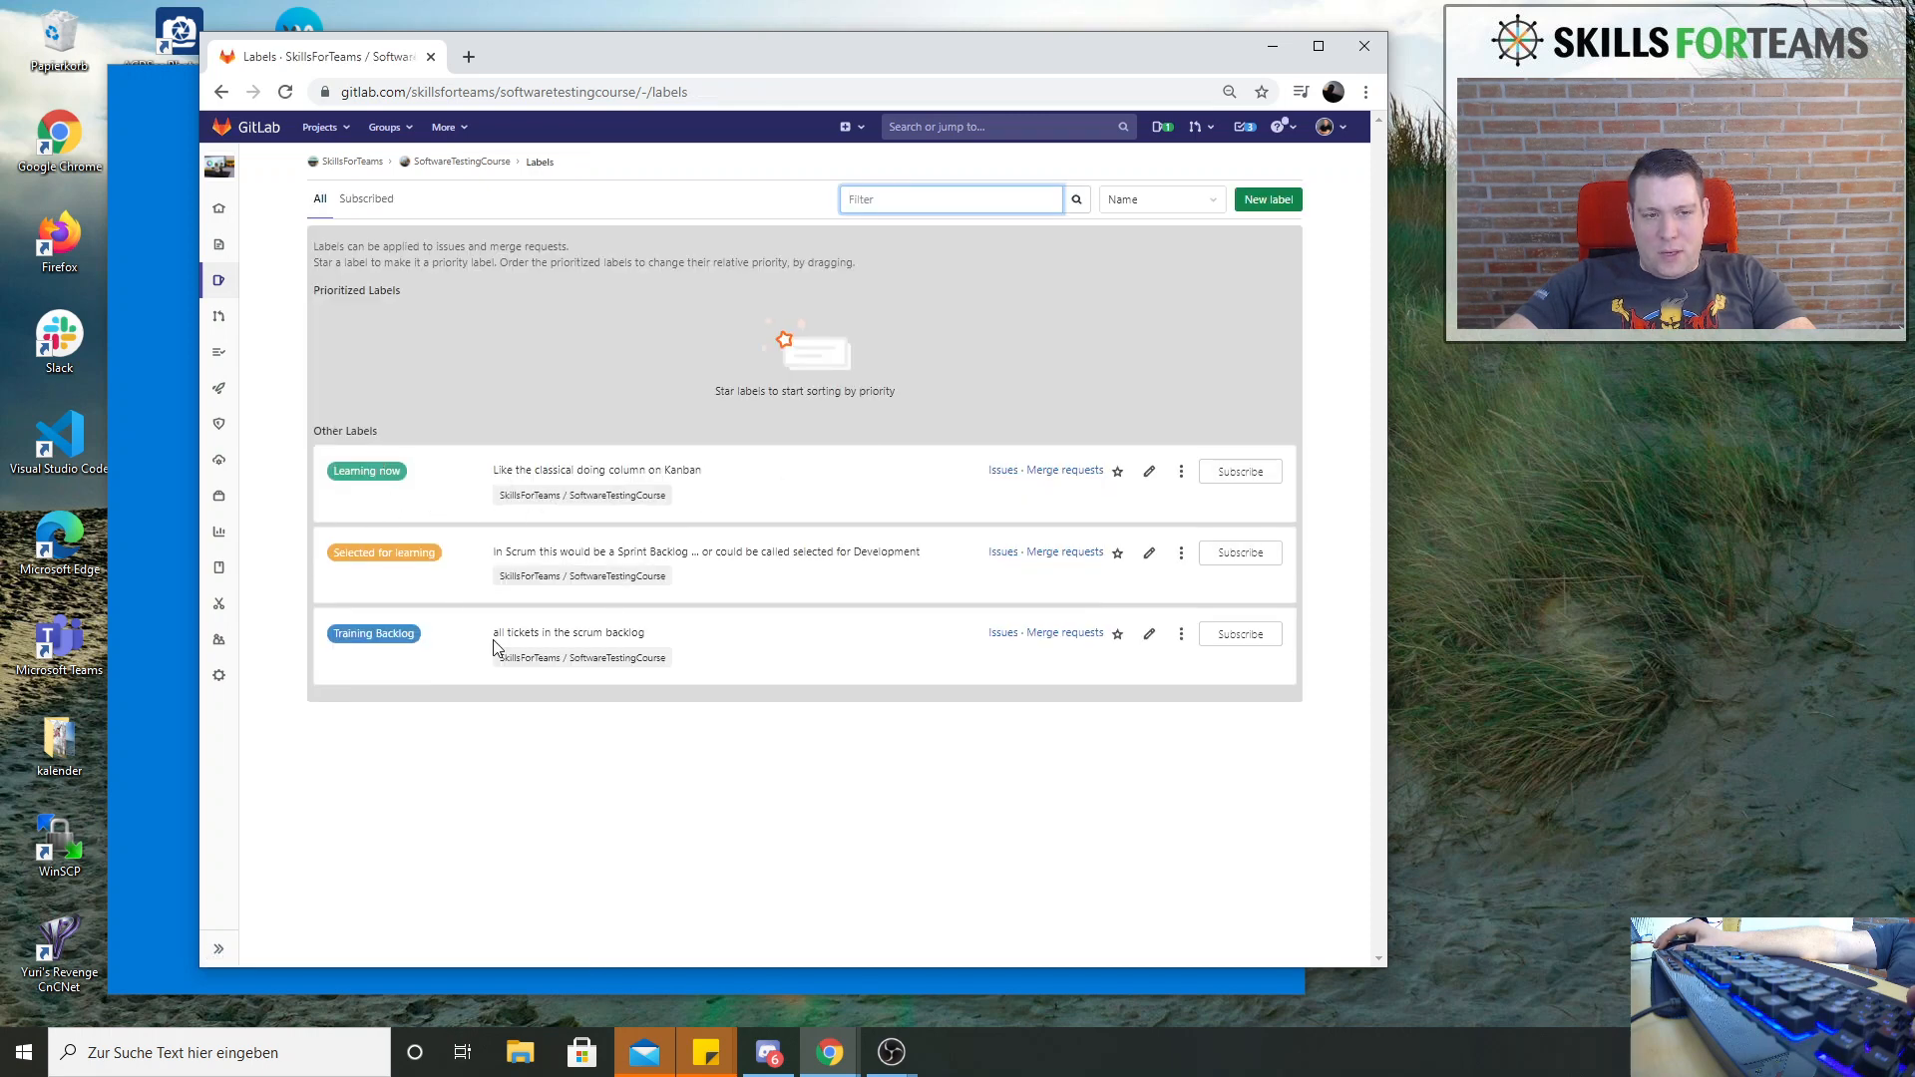
Start a new project label and title it "Testing Knowledge"
{"action": "left_click", "coordinate": [1271, 201]}
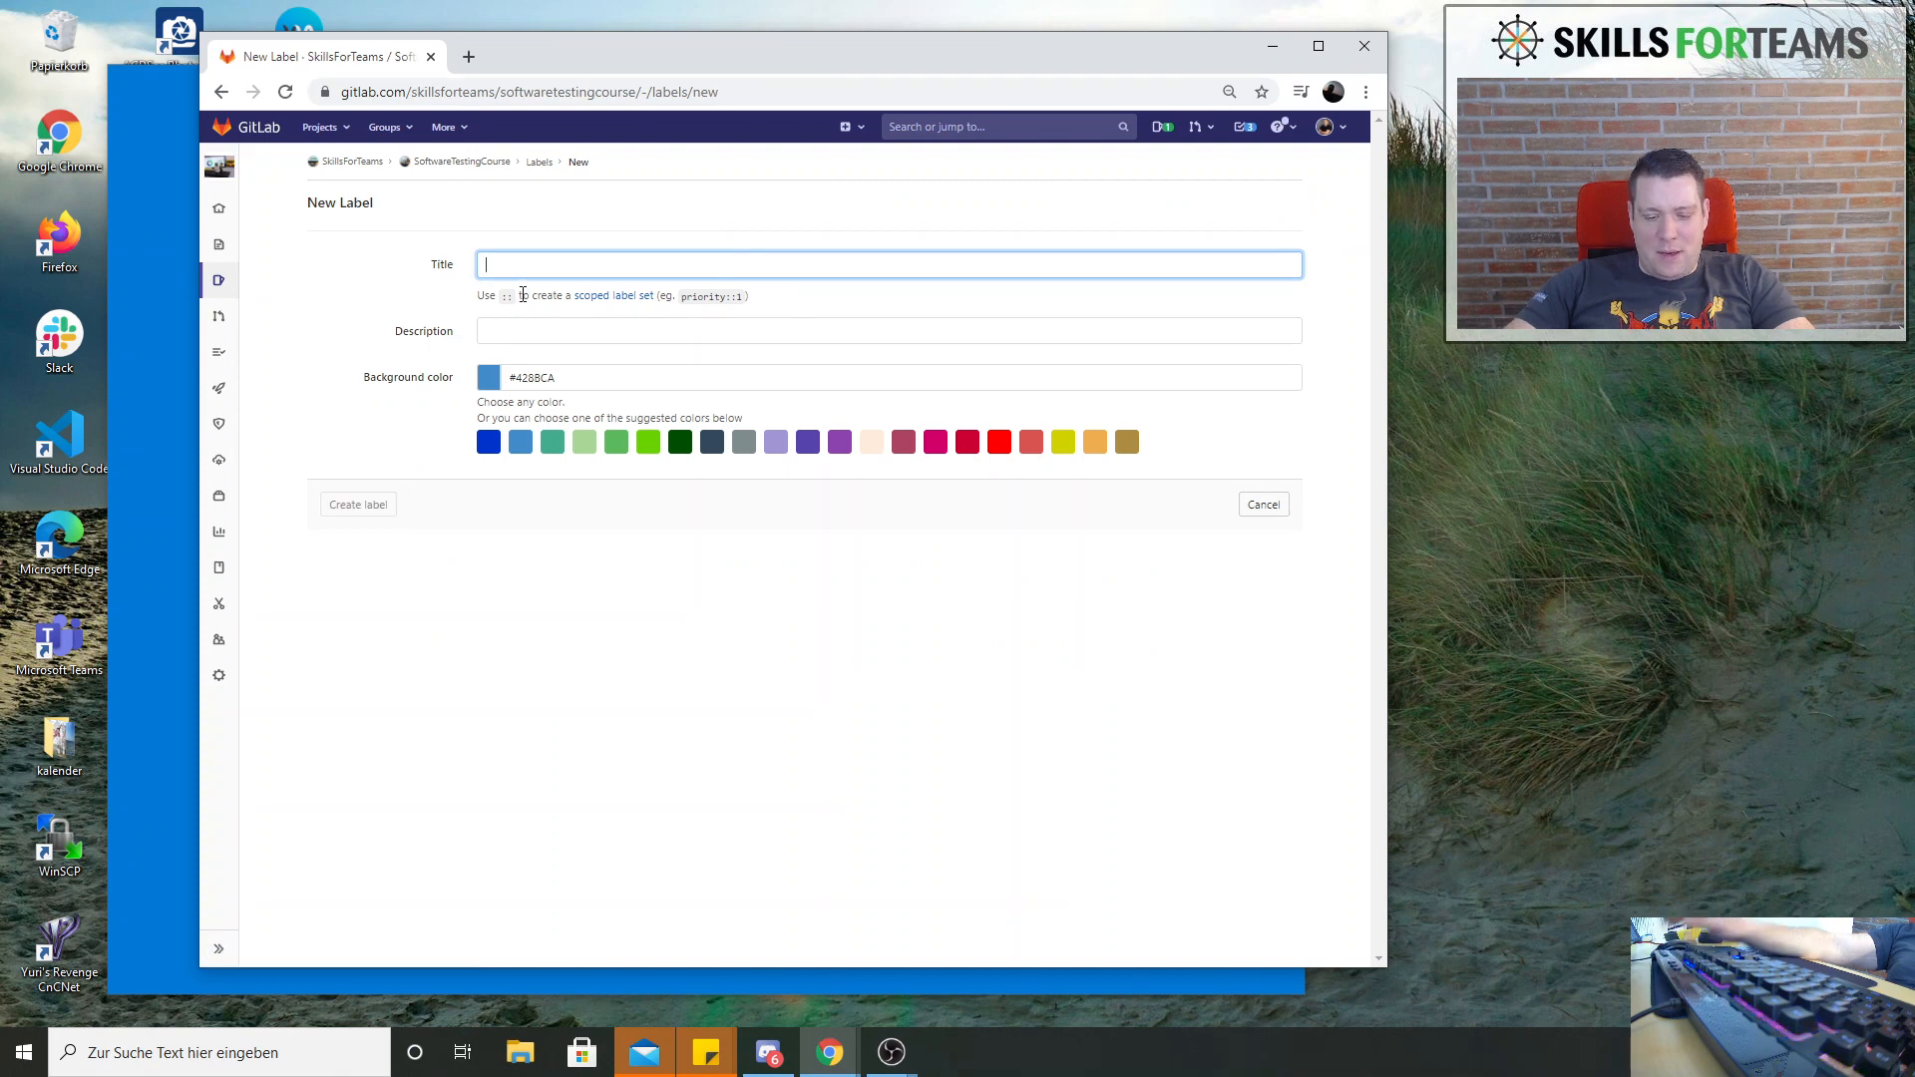
{"action": "type", "text": "Test"}
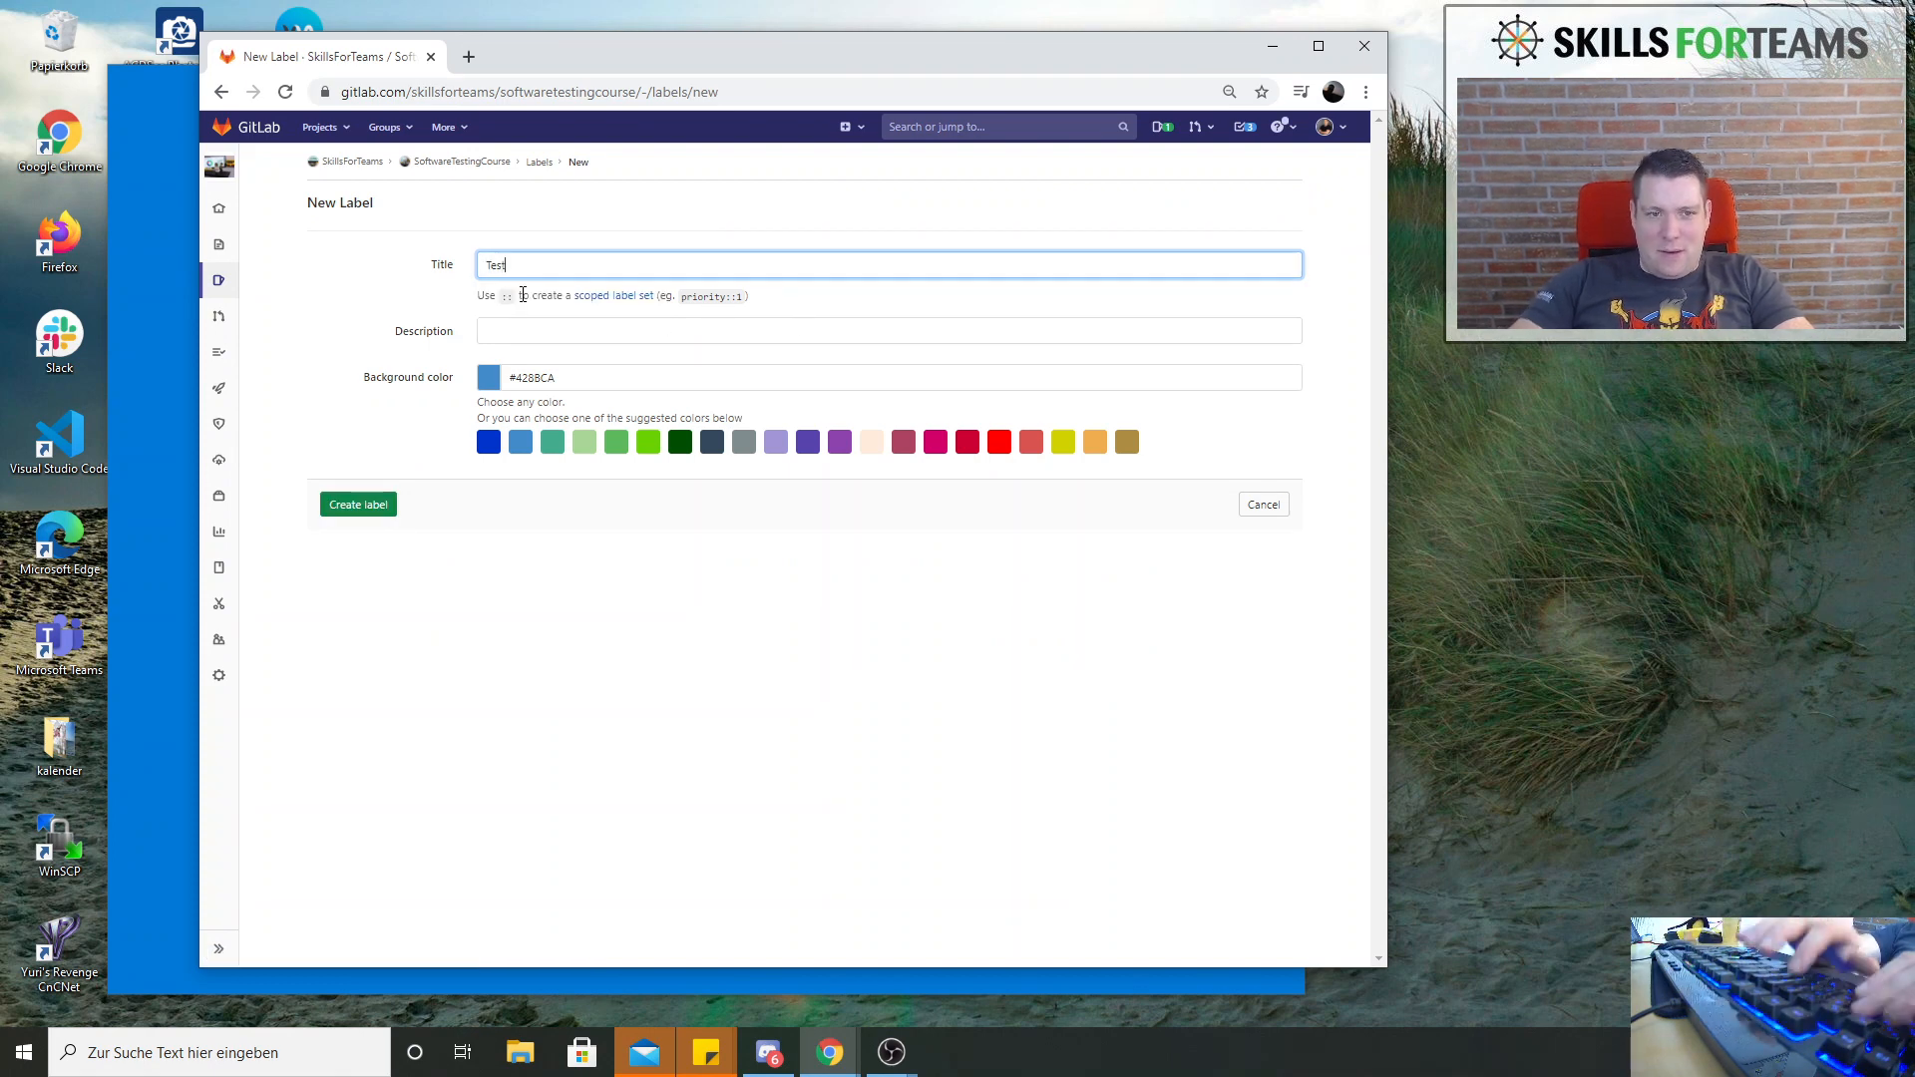
{"action": "type", "text": "in"}
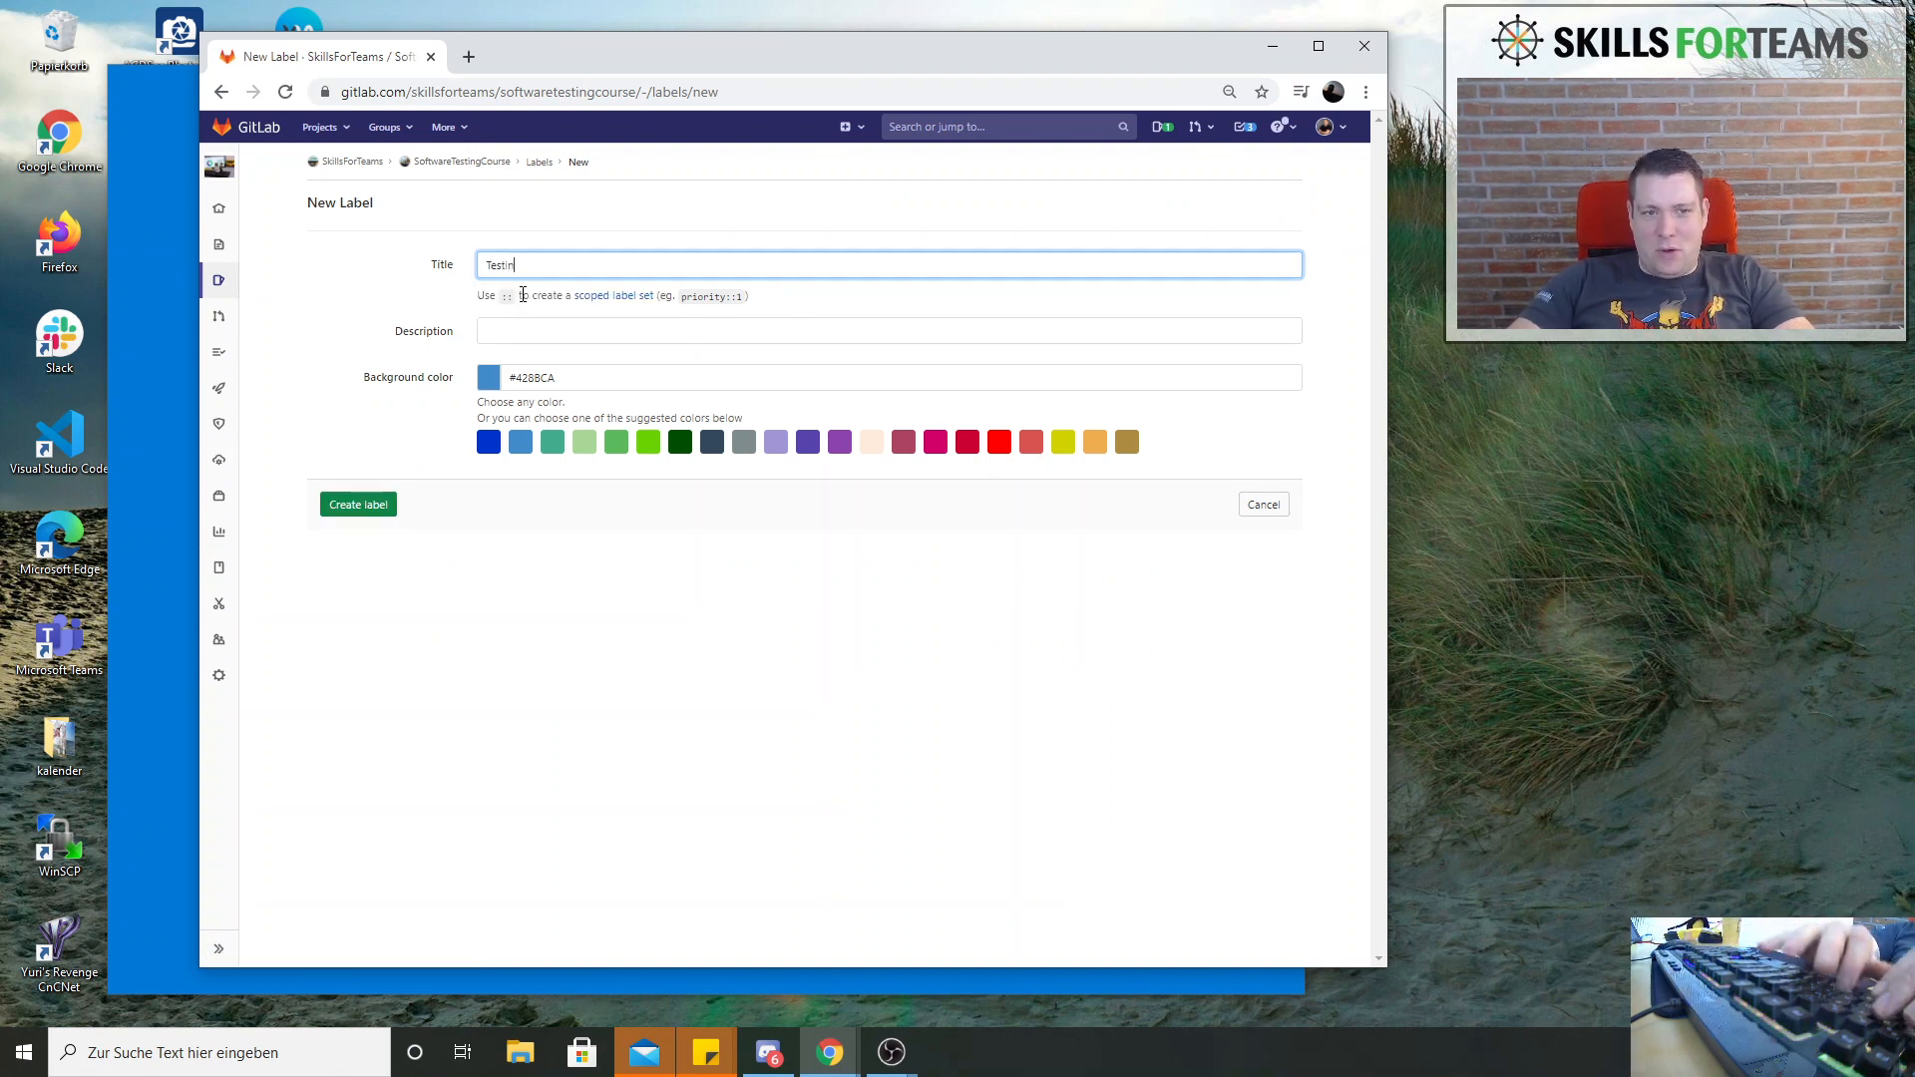
{"action": "type", "text": "g Knowledge"}
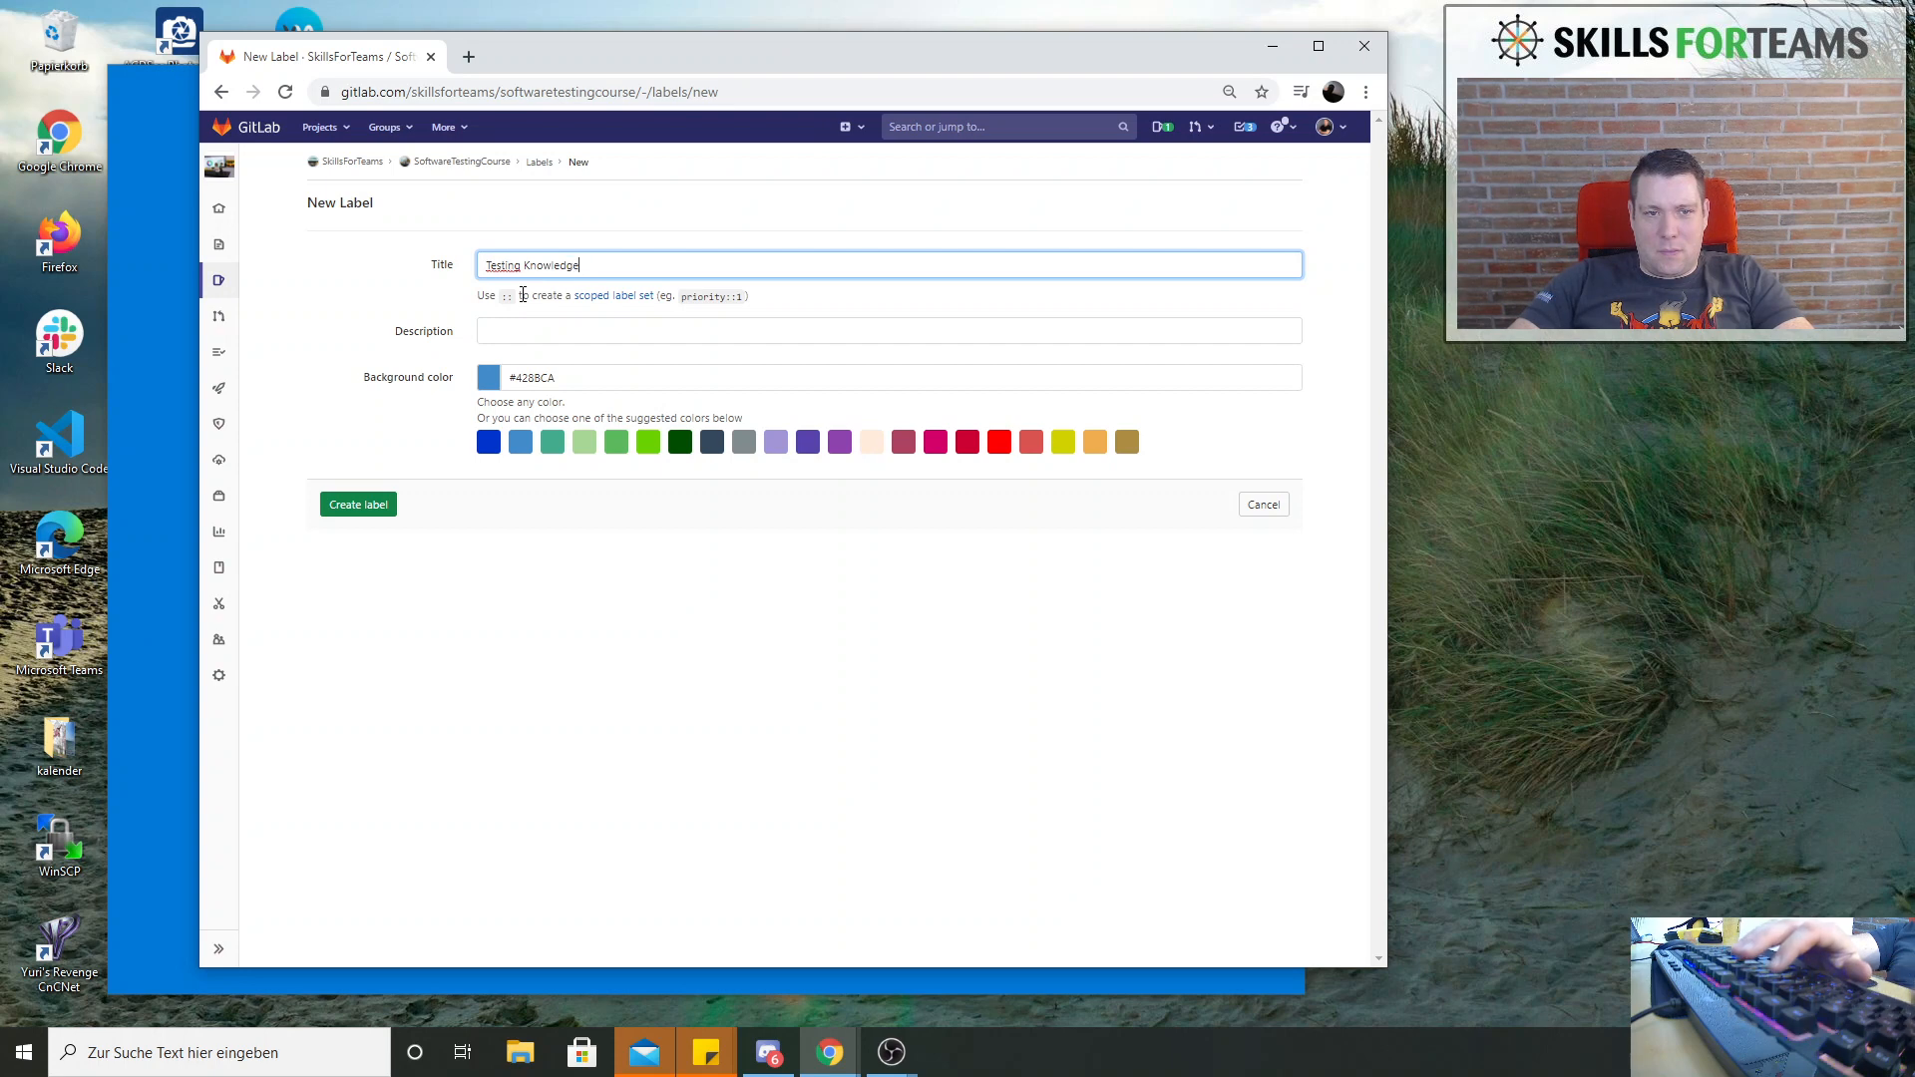
Give the label the description "The Test and Q/A Colomun" and create it with the default blue background
{"action": "left_click", "coordinate": [540, 329]}
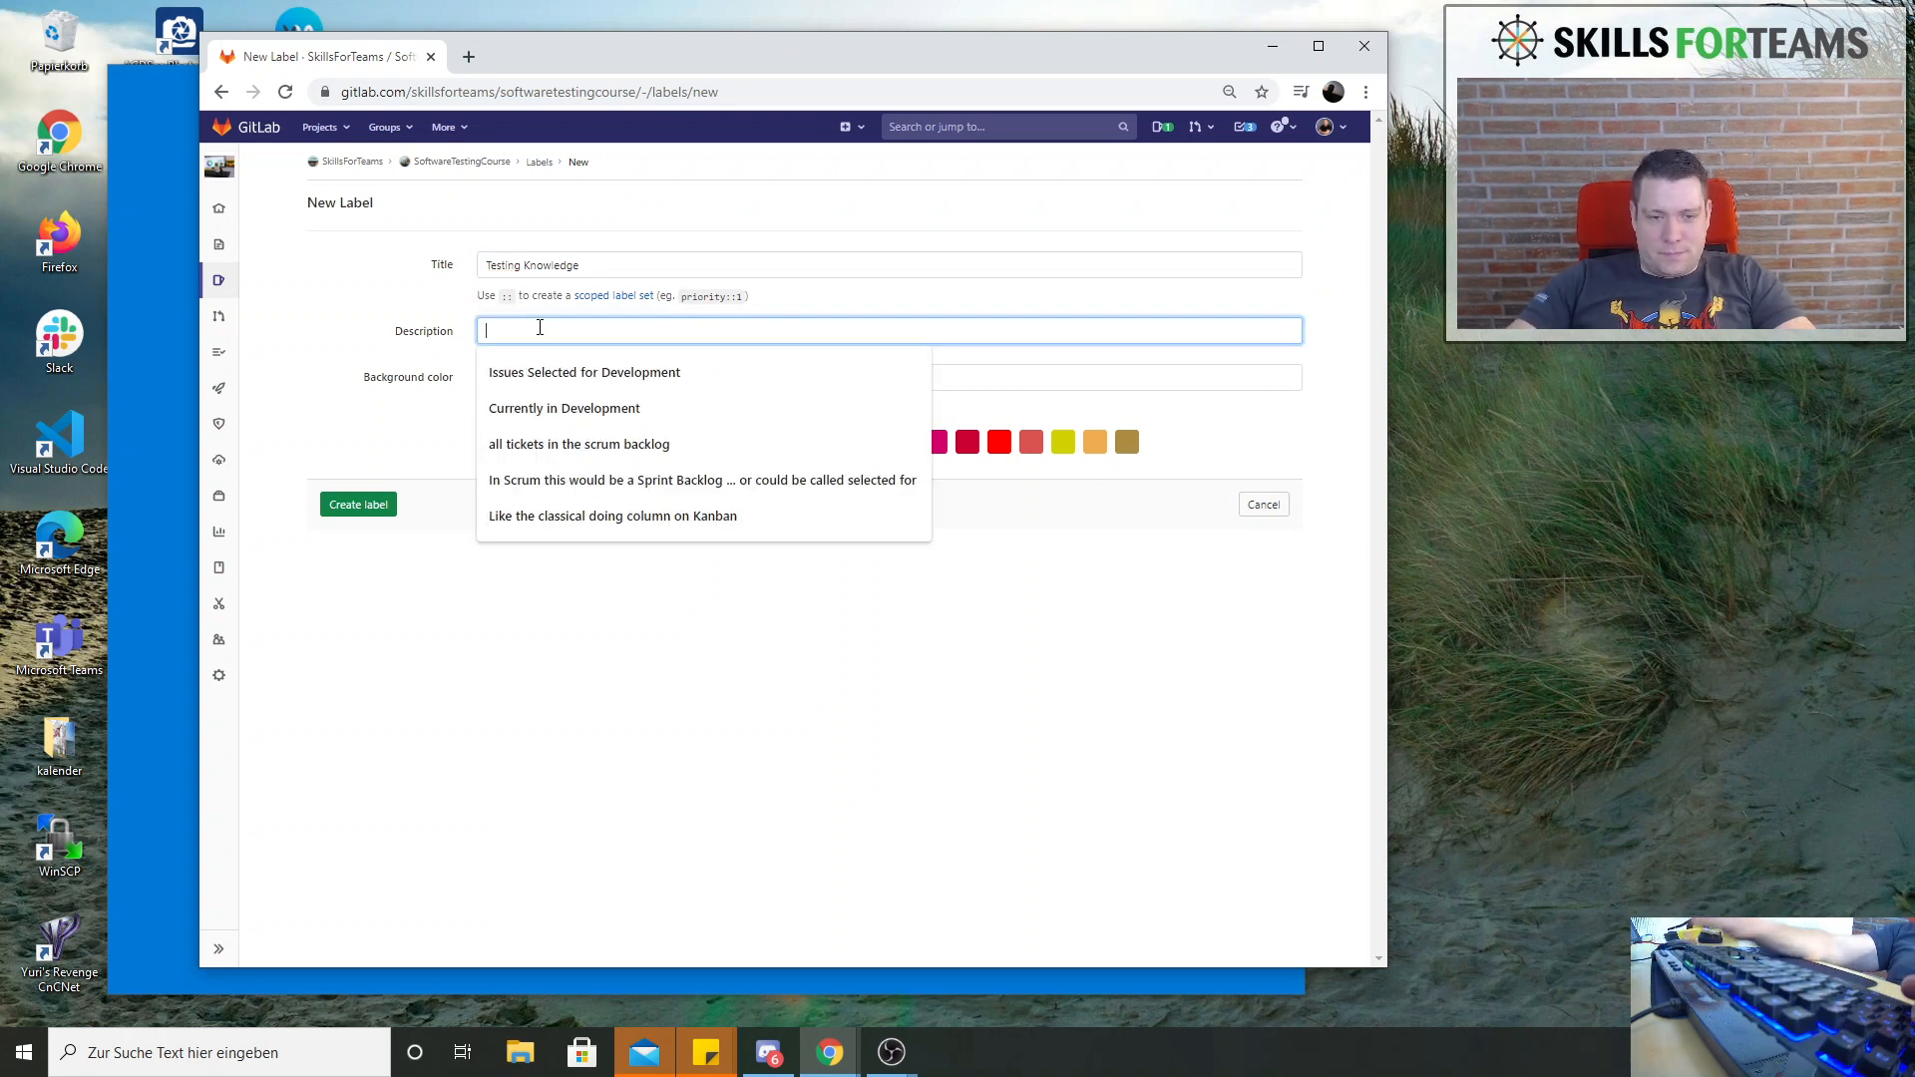
{"action": "type", "text": "The T"}
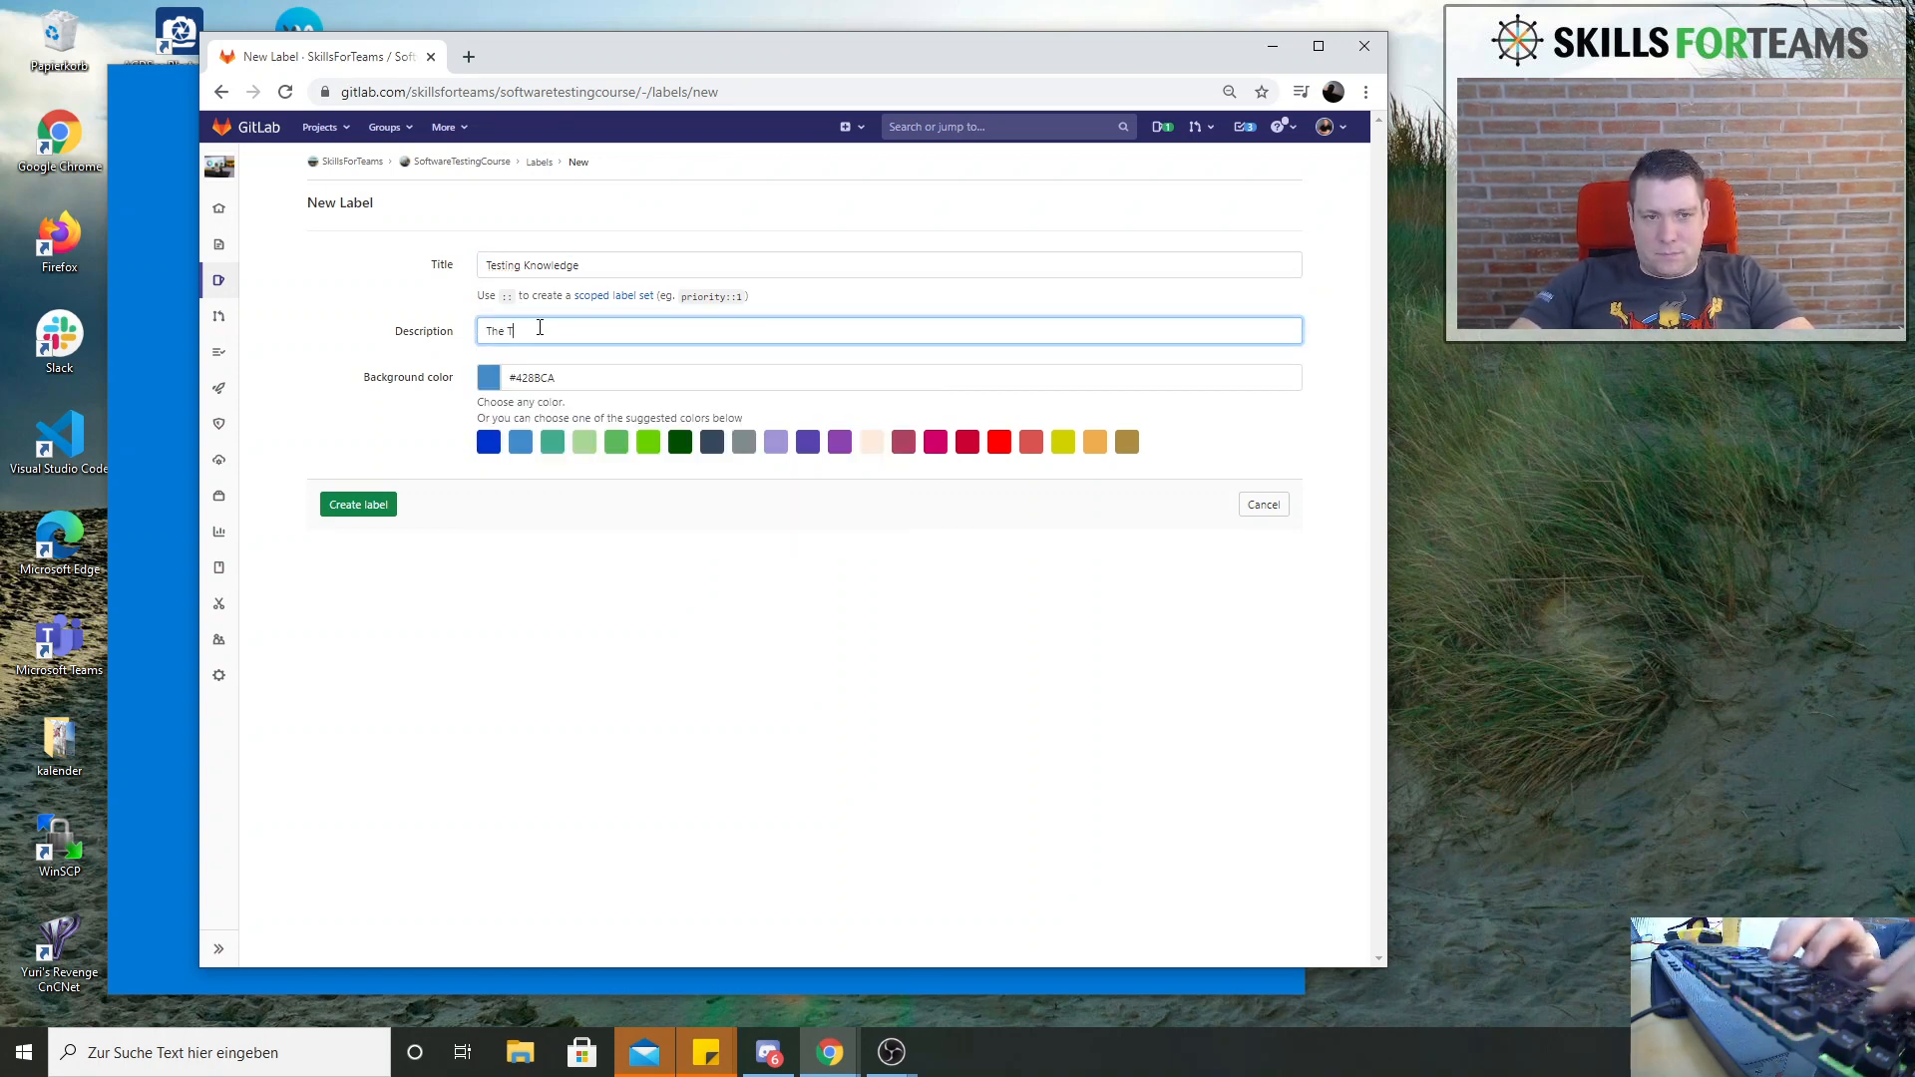
{"action": "type", "text": "est and Q"}
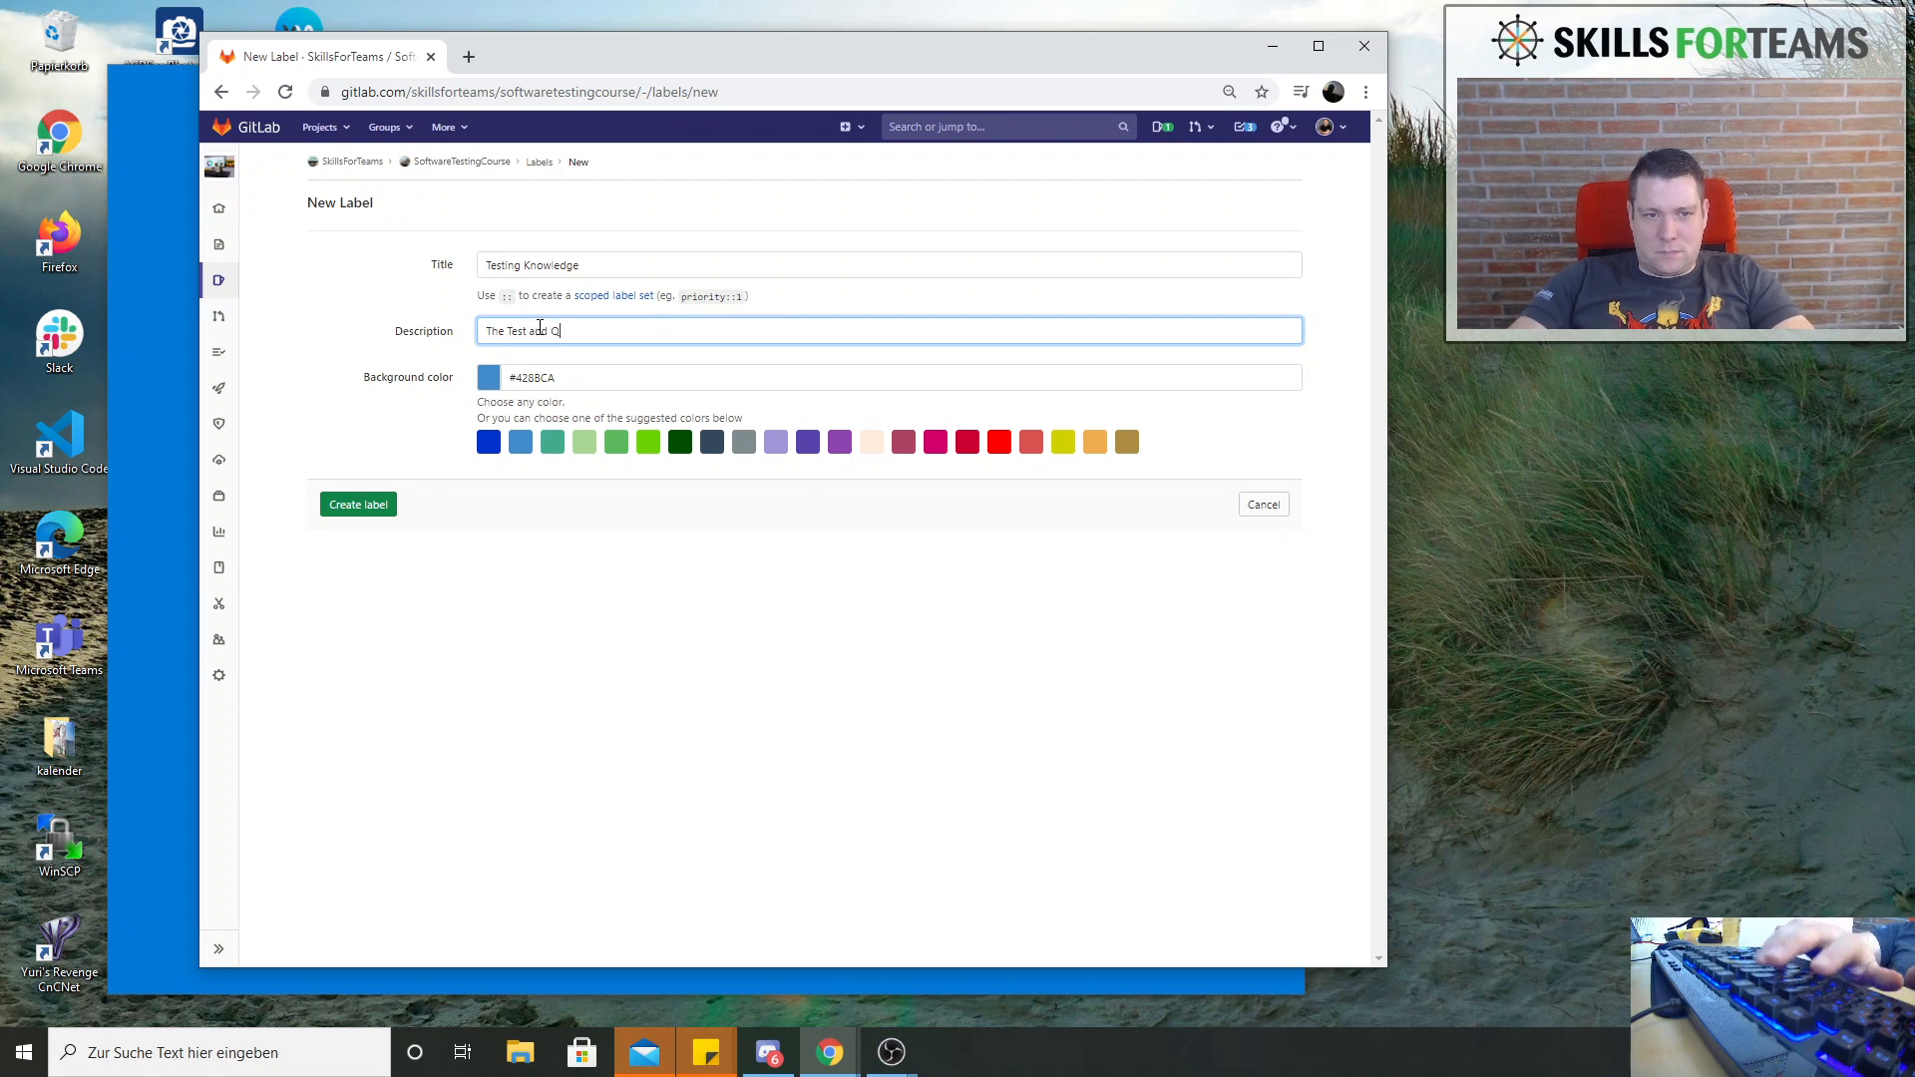
{"action": "type", "text": "/A Co"}
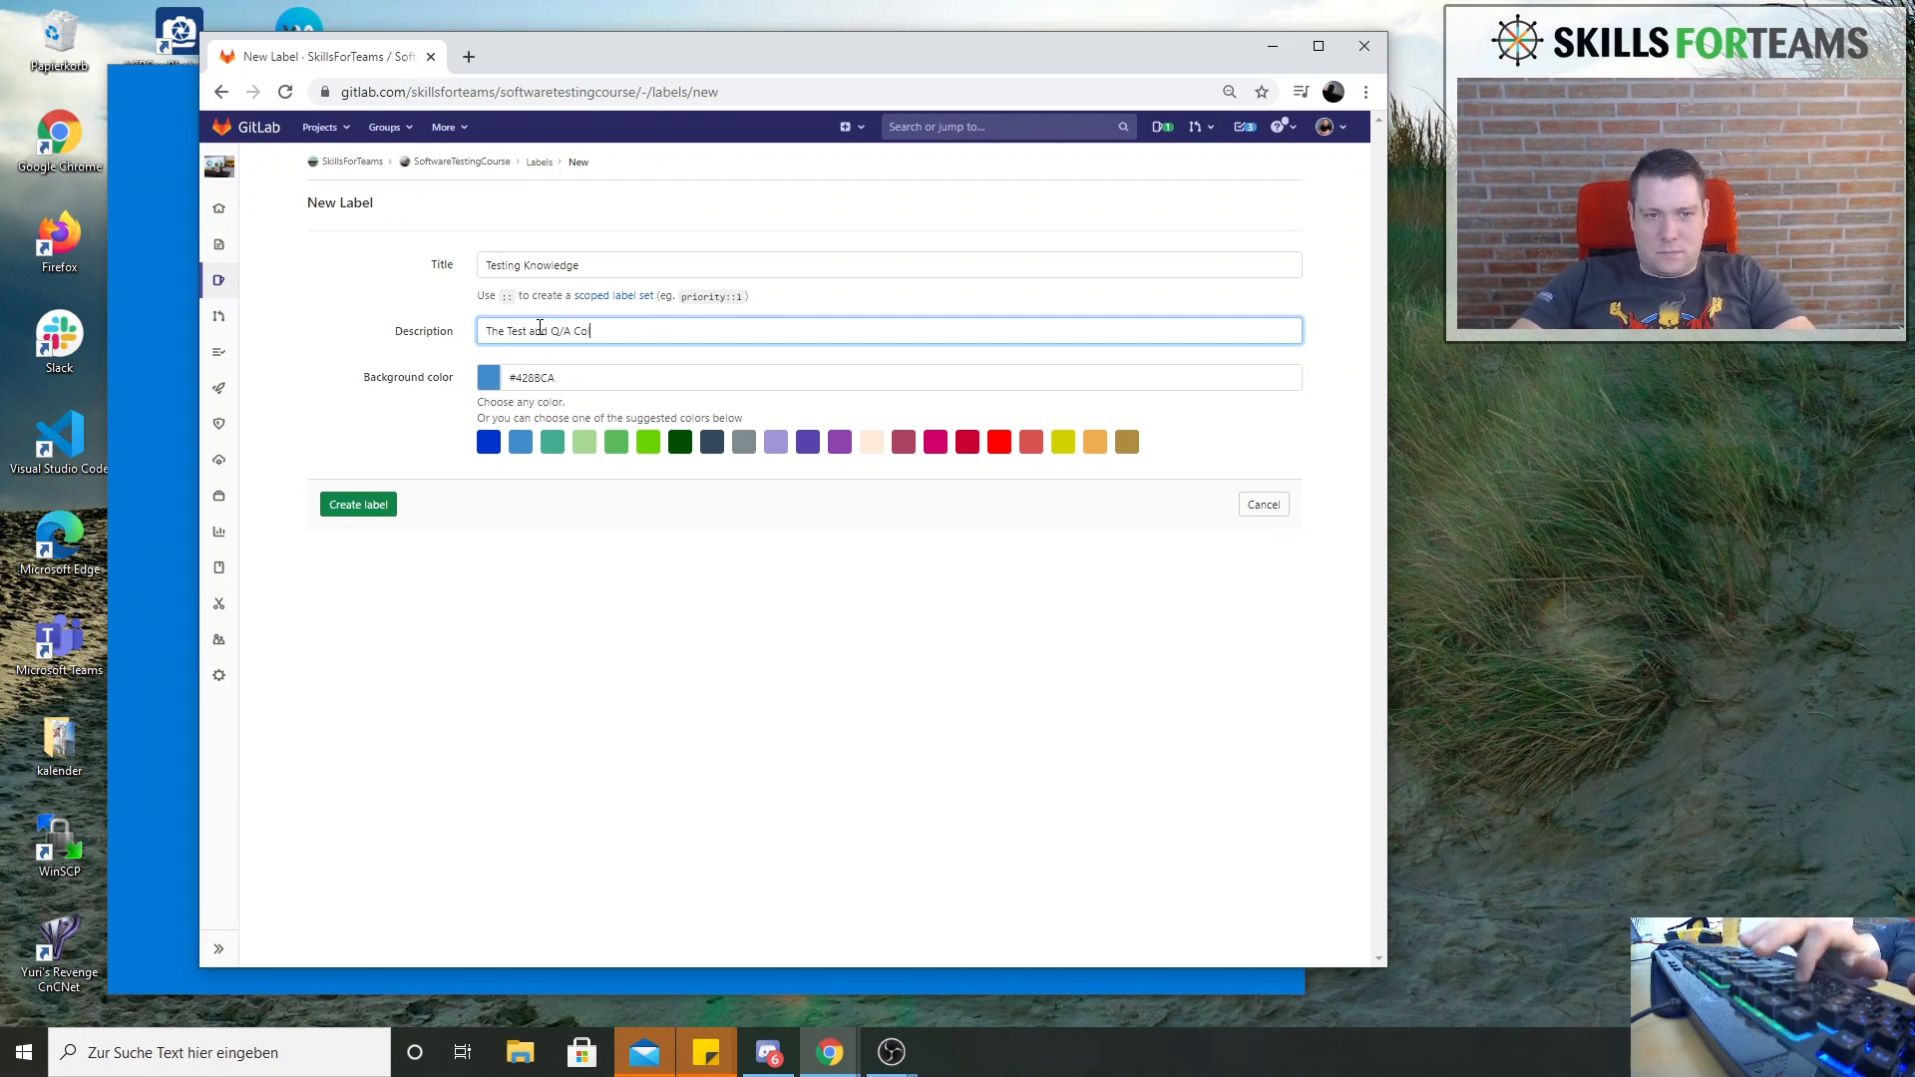
{"action": "type", "text": "lomun"}
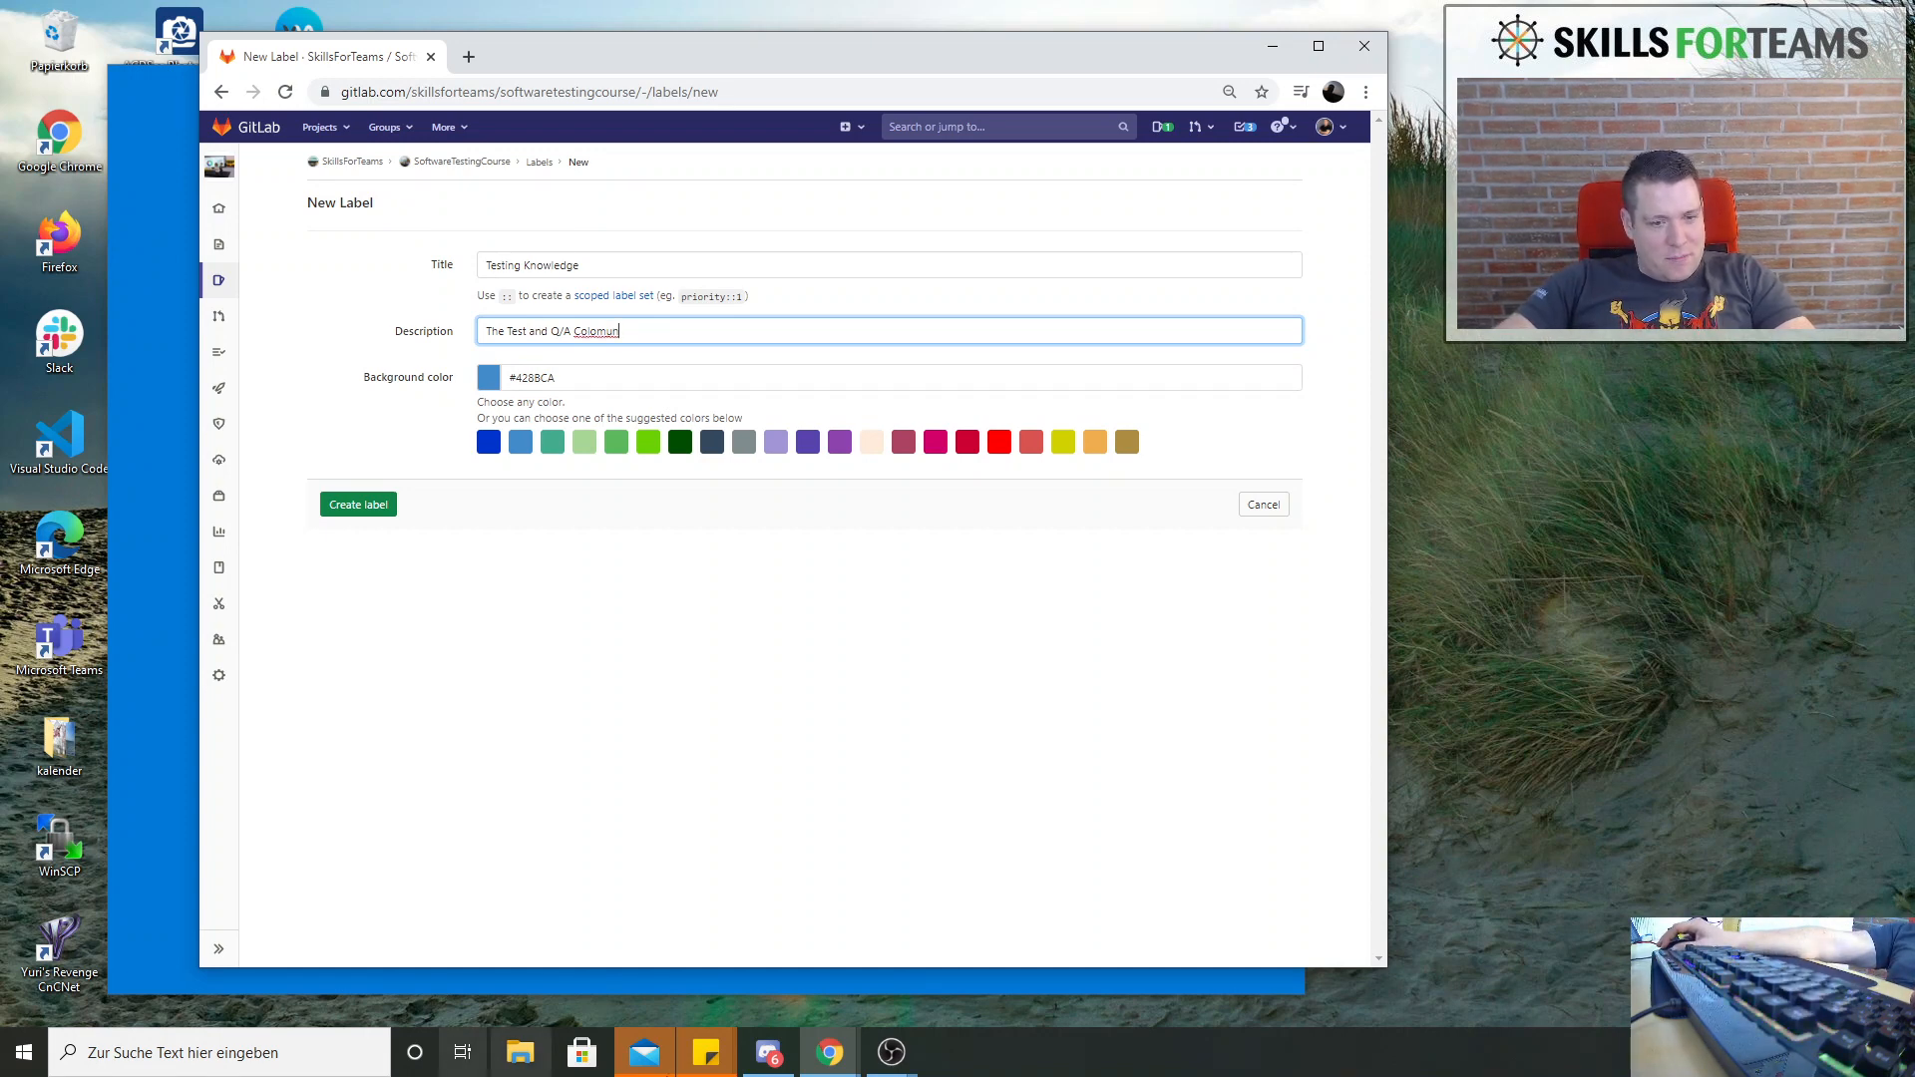
{"action": "left_click", "coordinate": [829, 1059]}
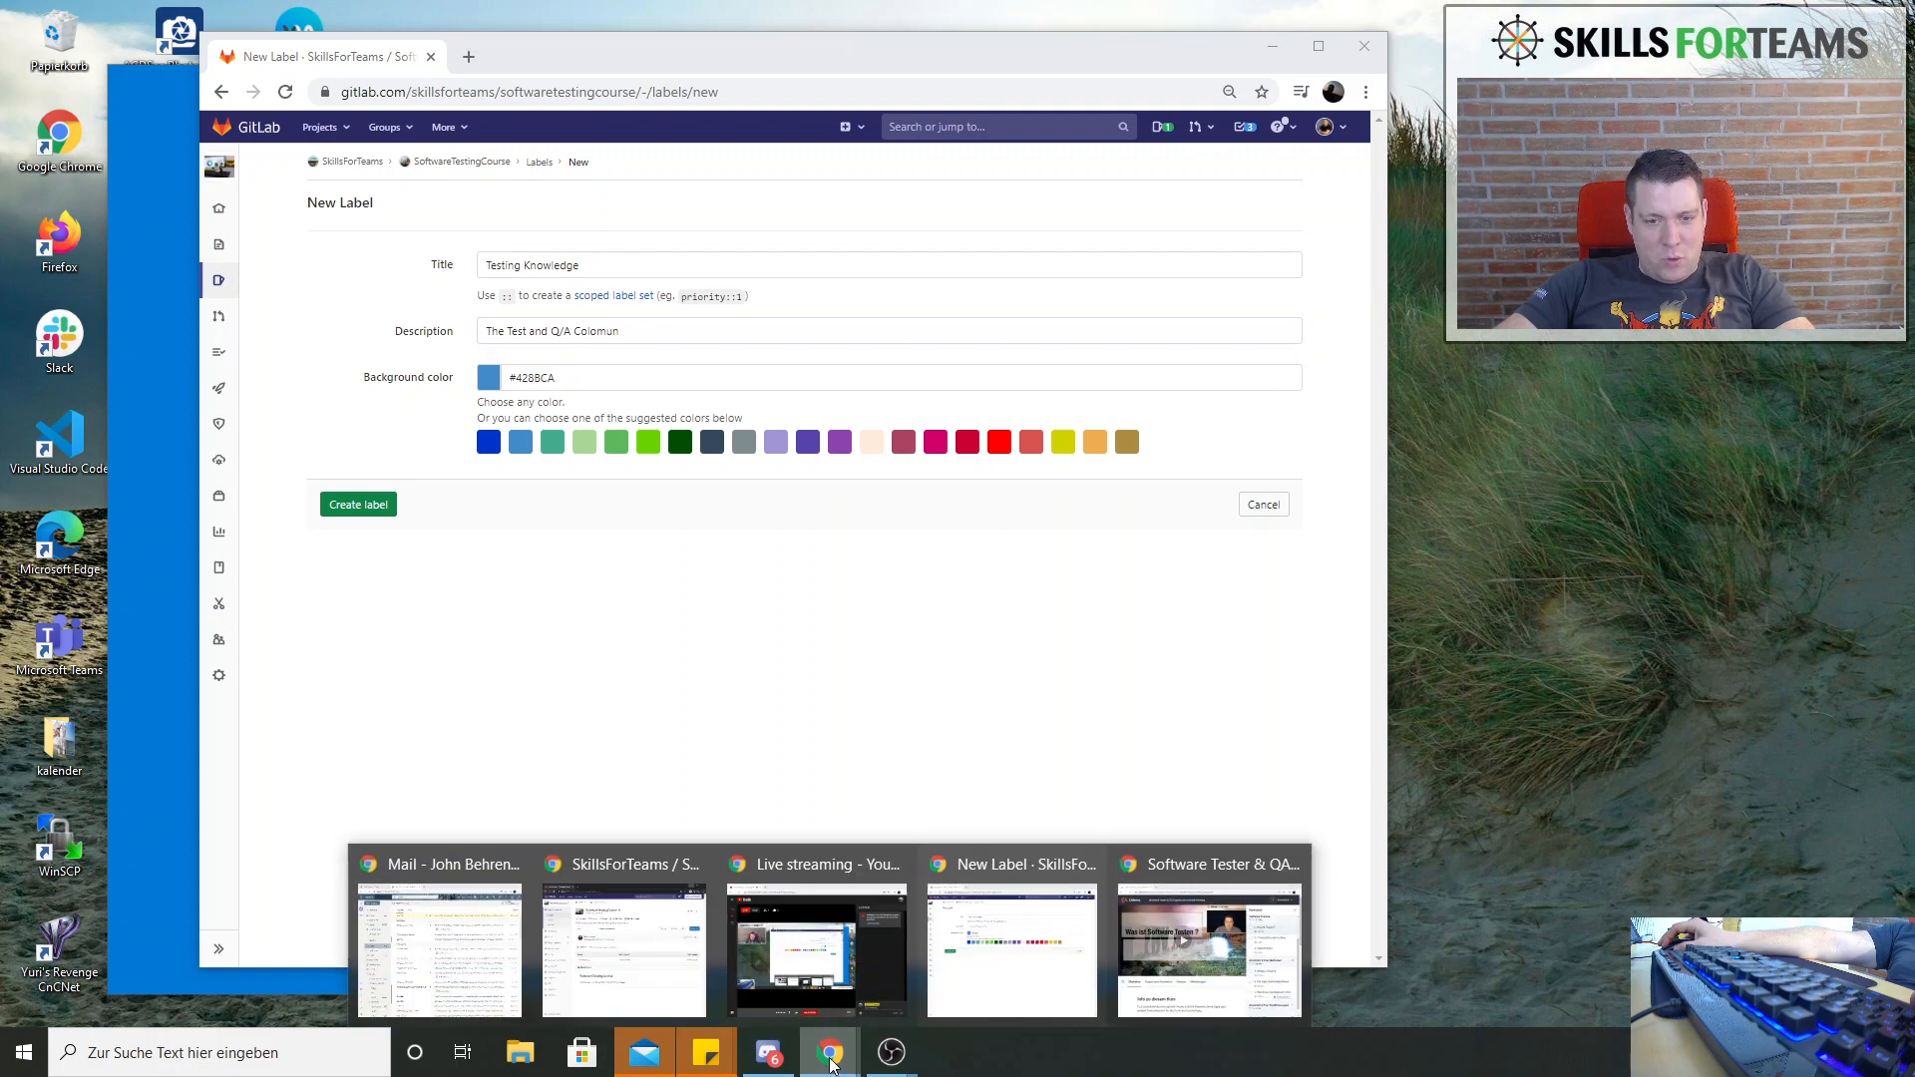
{"action": "left_click", "coordinate": [820, 980]}
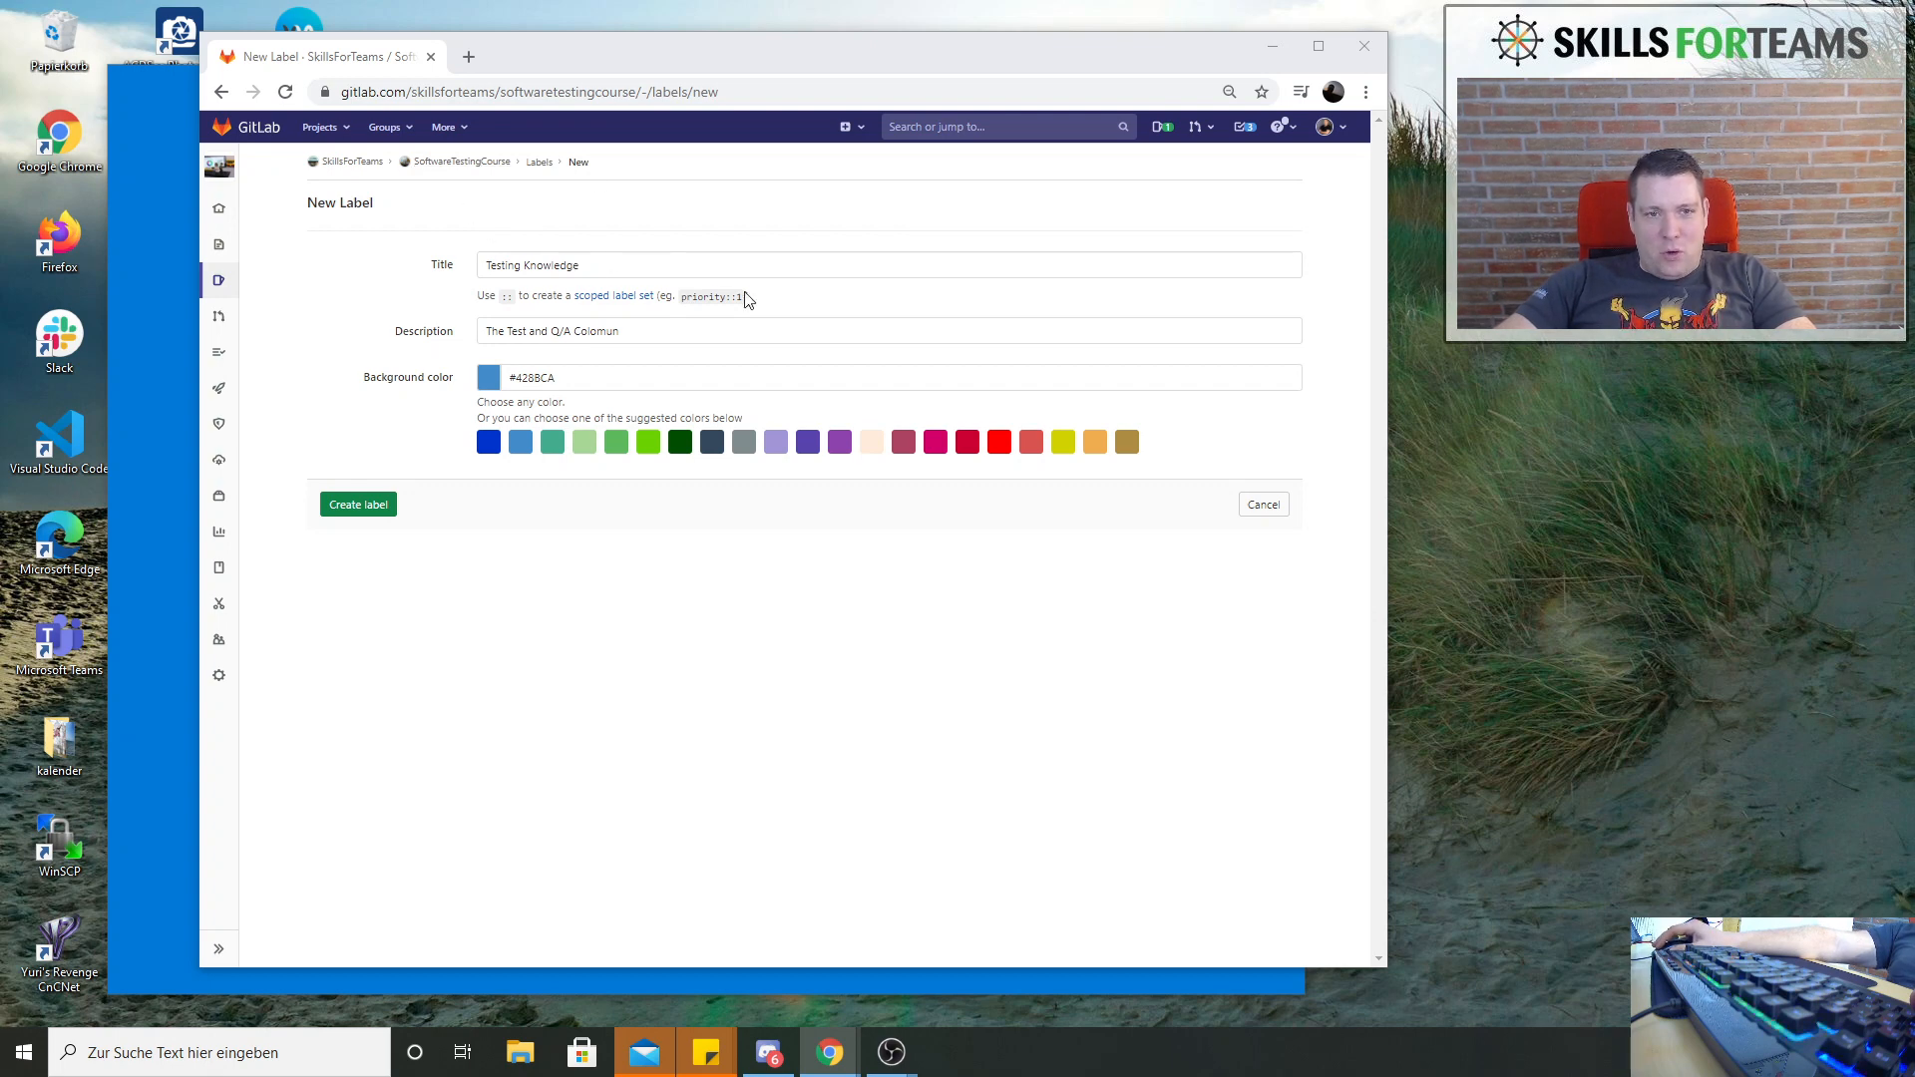
{"action": "left_click", "coordinate": [361, 508]}
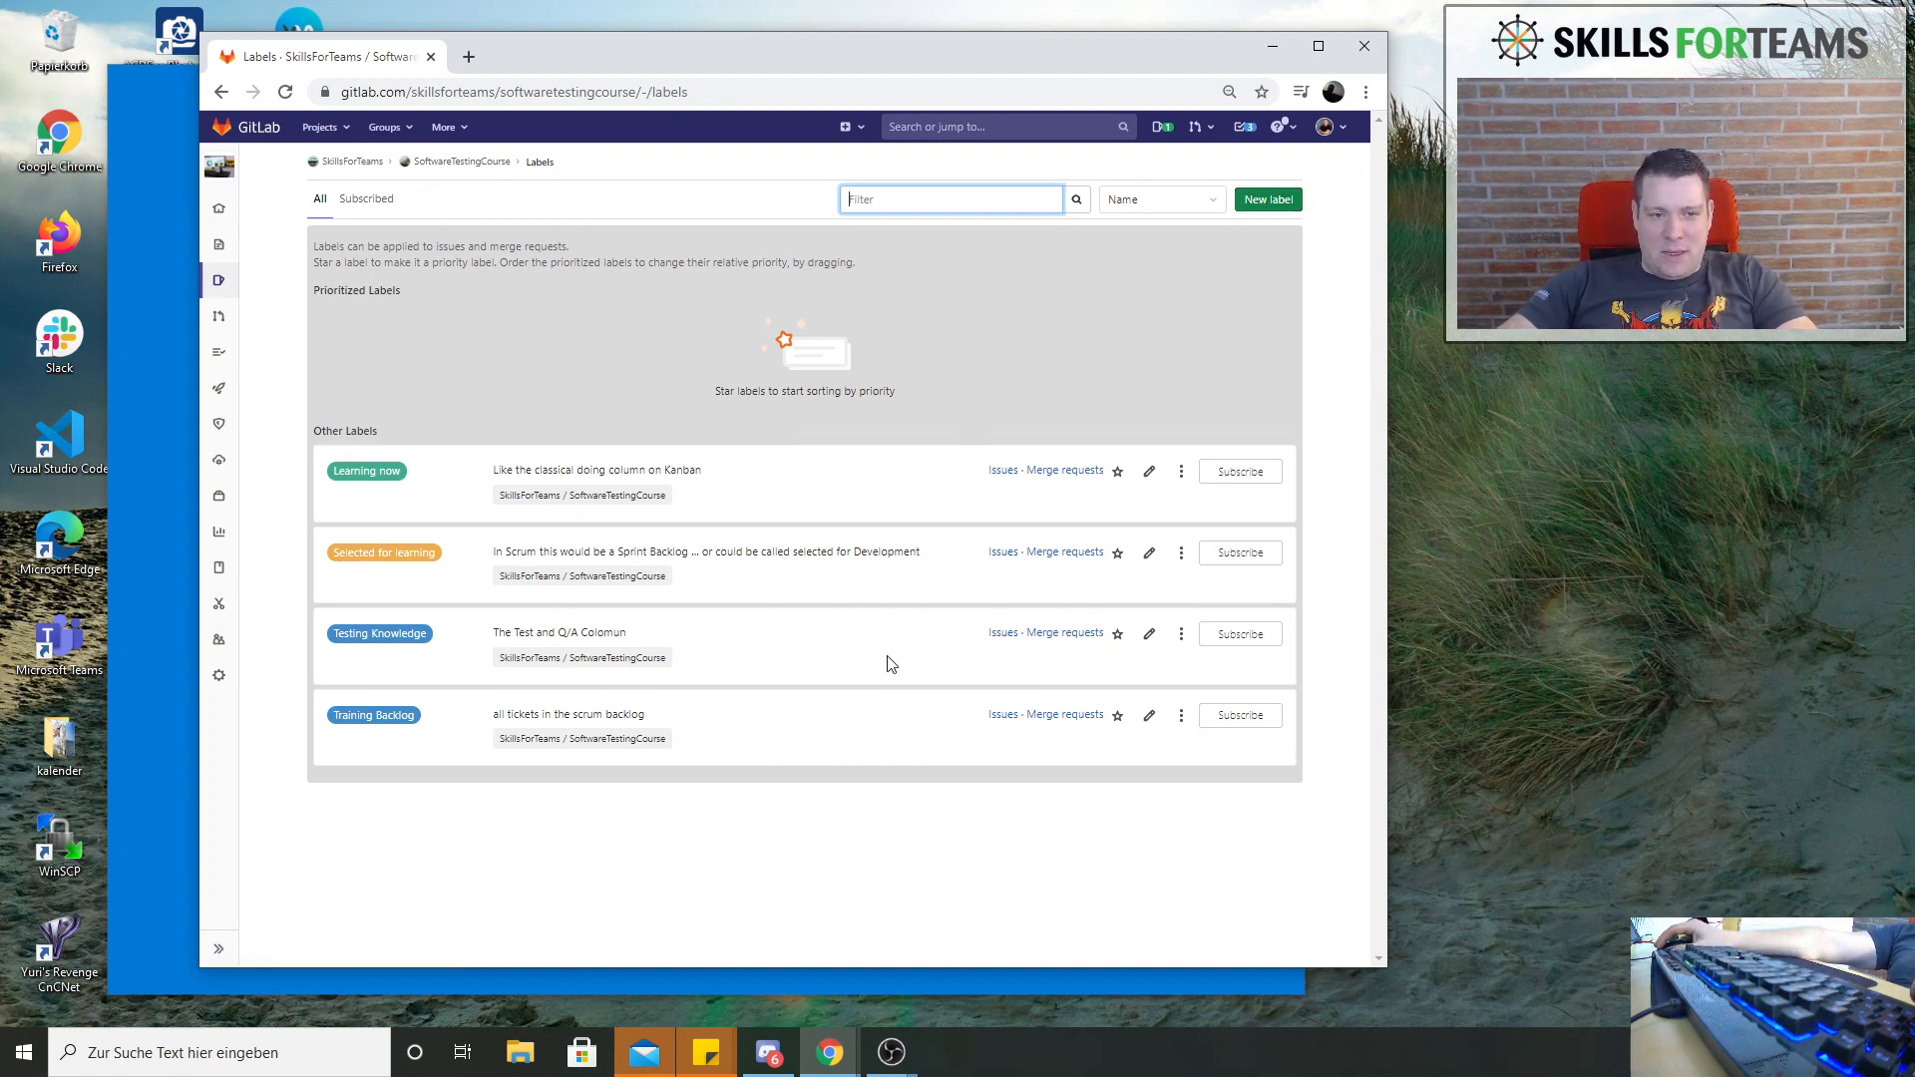
Change the "Testing Knowledge" label's background to the suggested dark slate blue color and save it
{"action": "left_click", "coordinate": [1148, 635]}
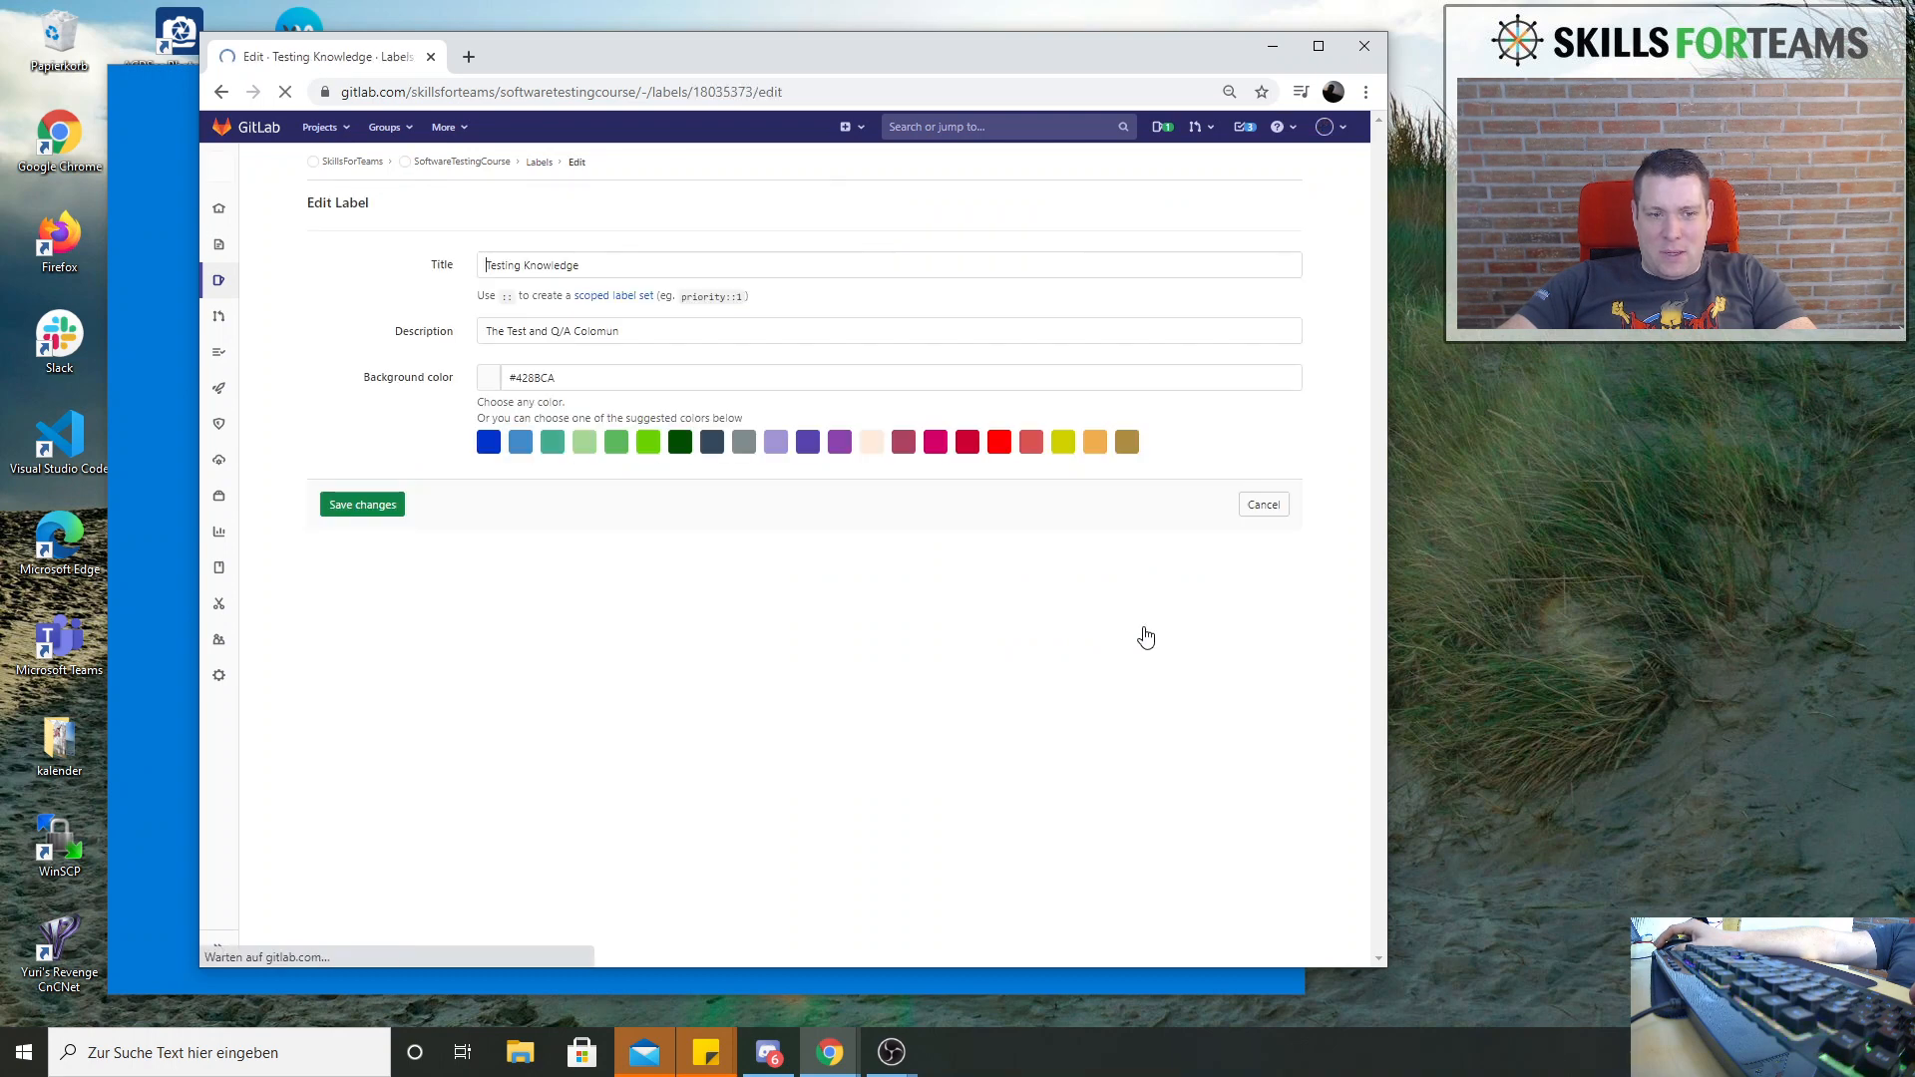
{"action": "left_click", "coordinate": [679, 446]}
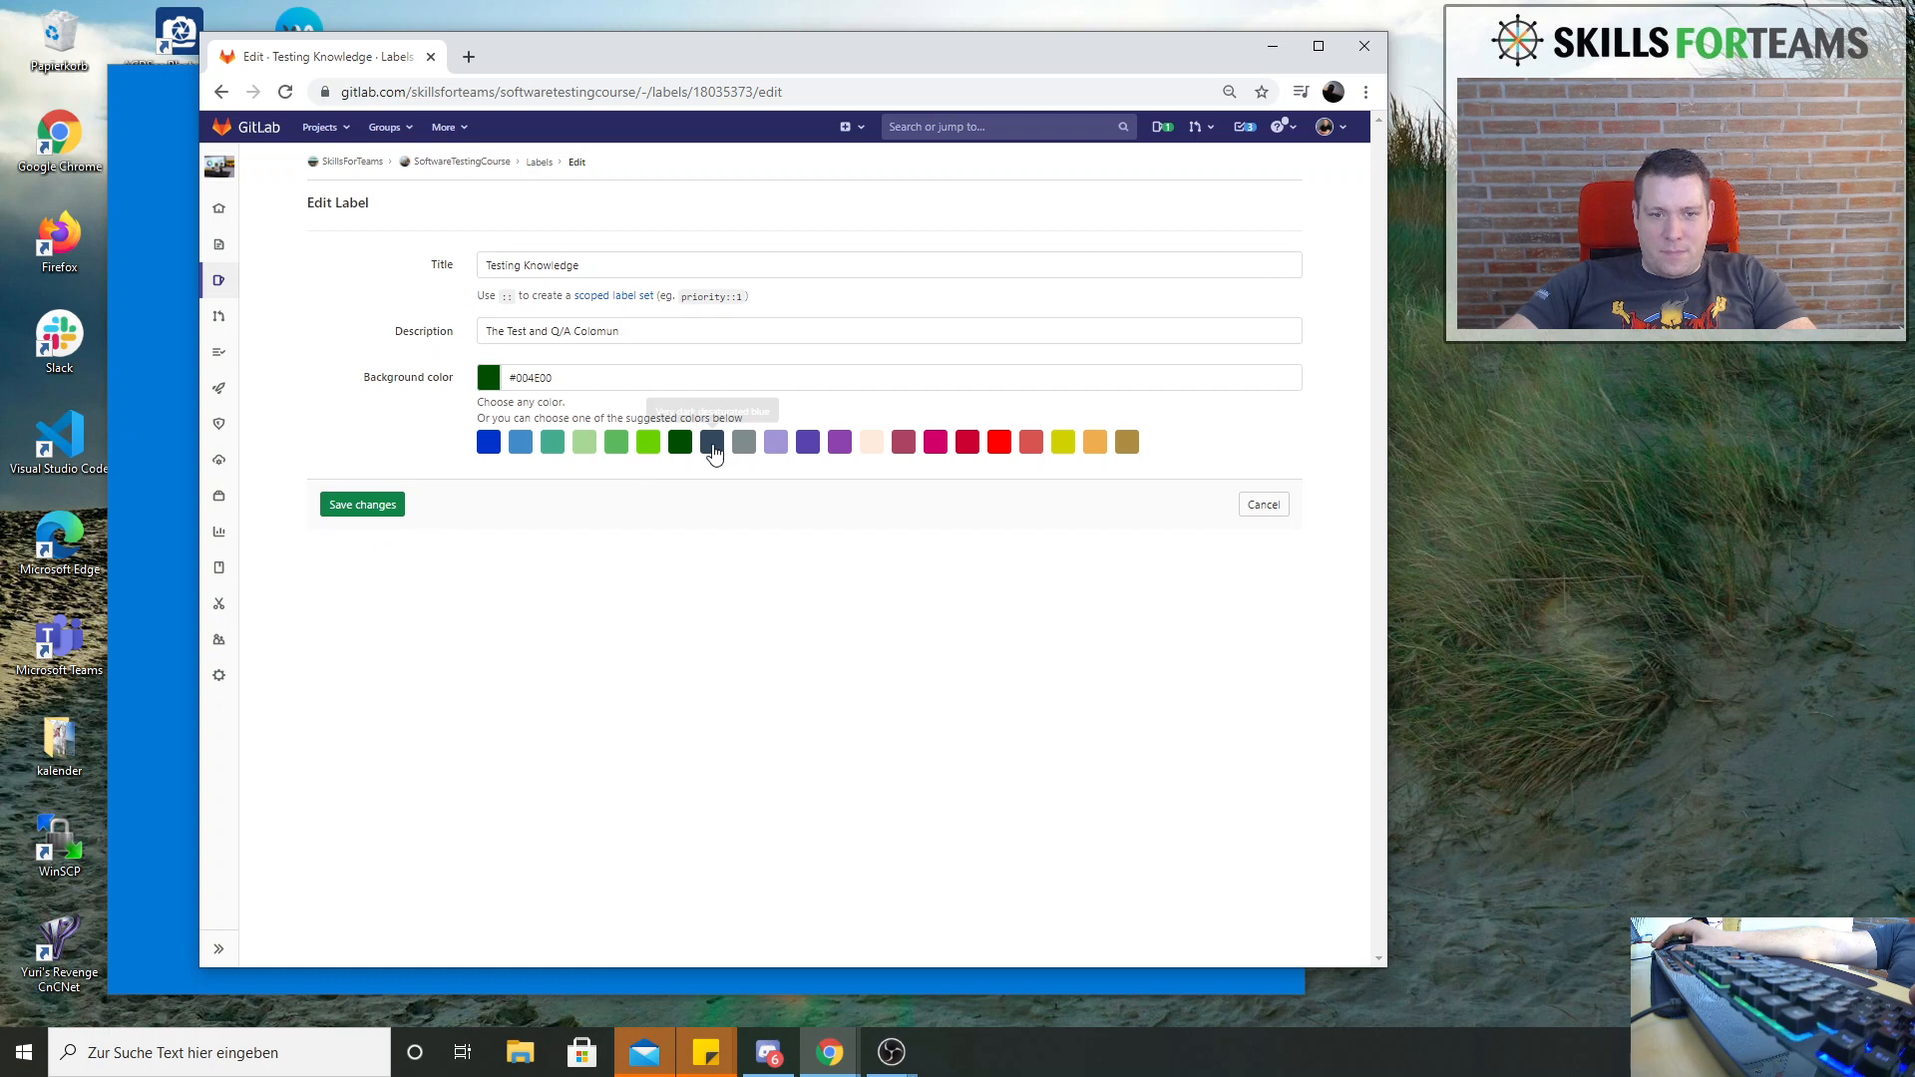
{"action": "left_click", "coordinate": [713, 446]}
{"action": "left_click", "coordinate": [361, 504]}
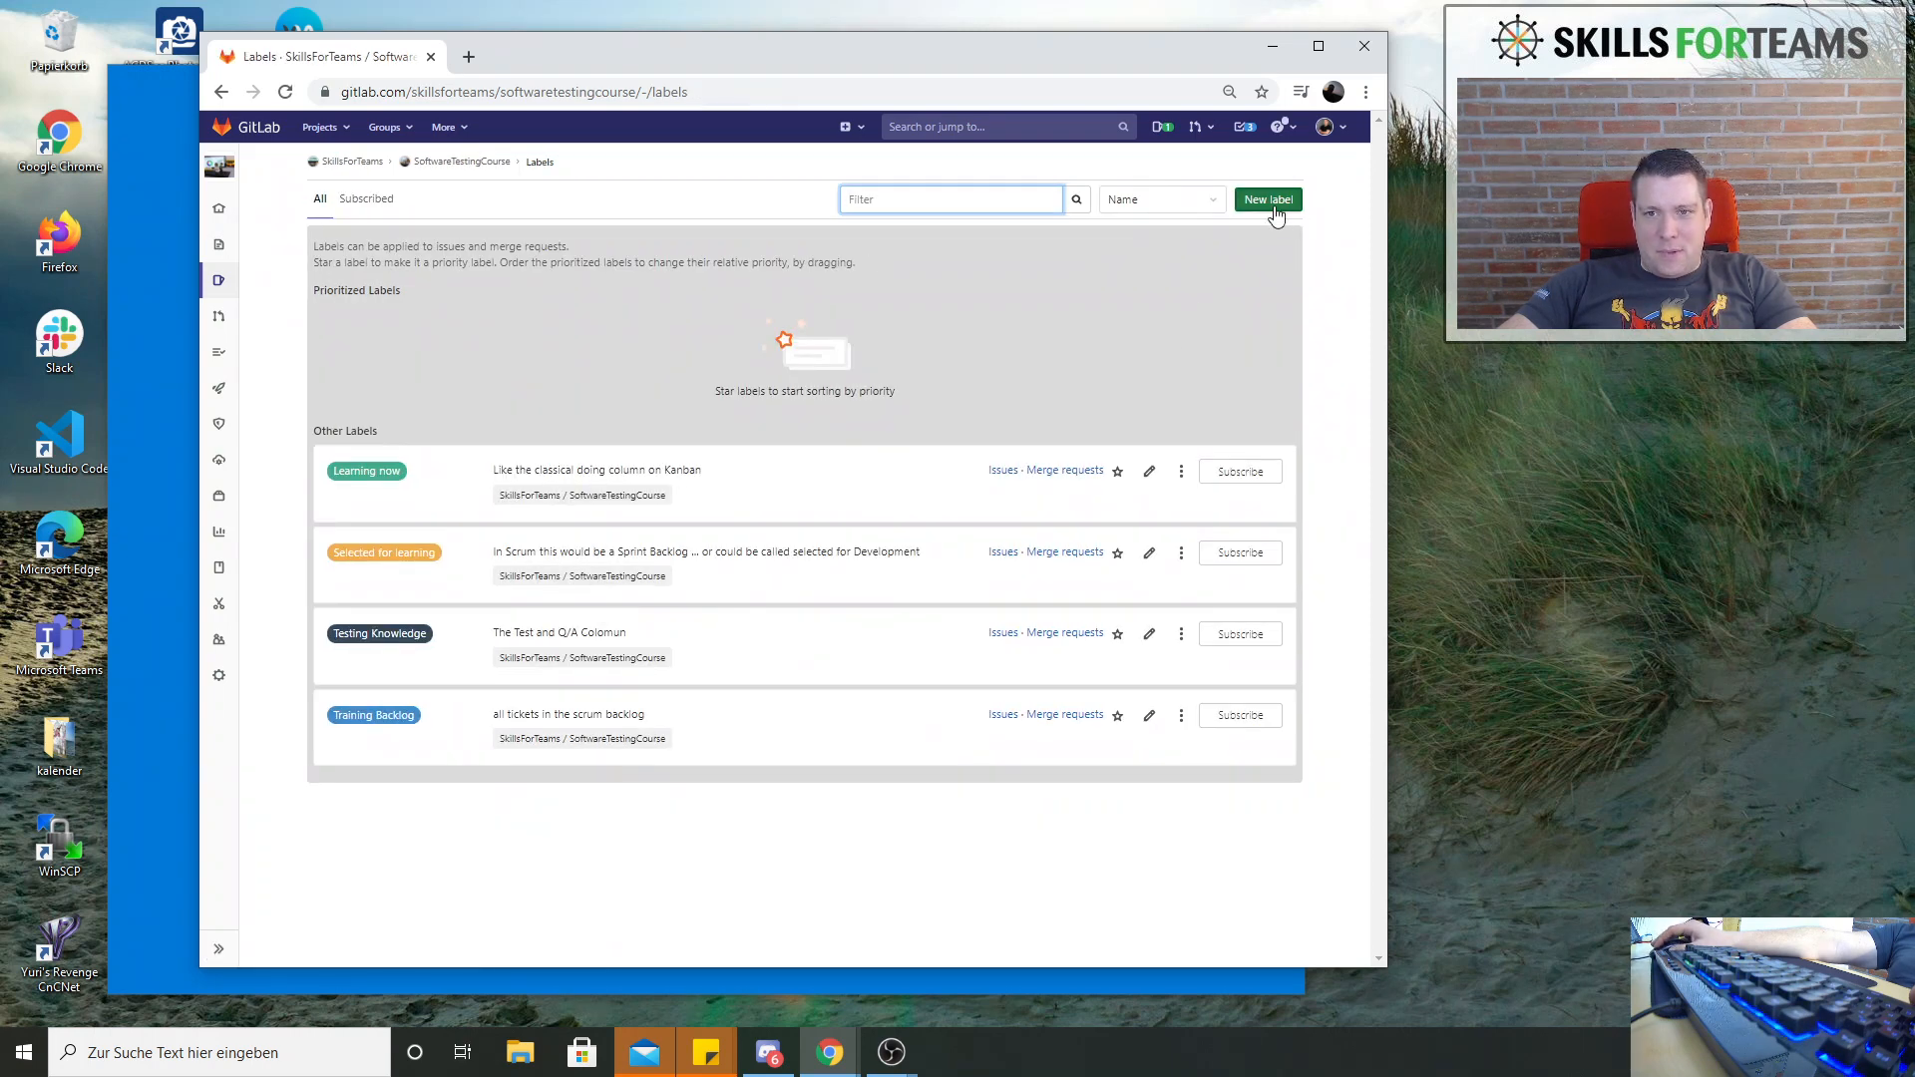
Start creating another label for the SoftwareTestingCourse project
{"action": "left_click", "coordinate": [1273, 208]}
{"action": "left_click", "coordinate": [508, 261]}
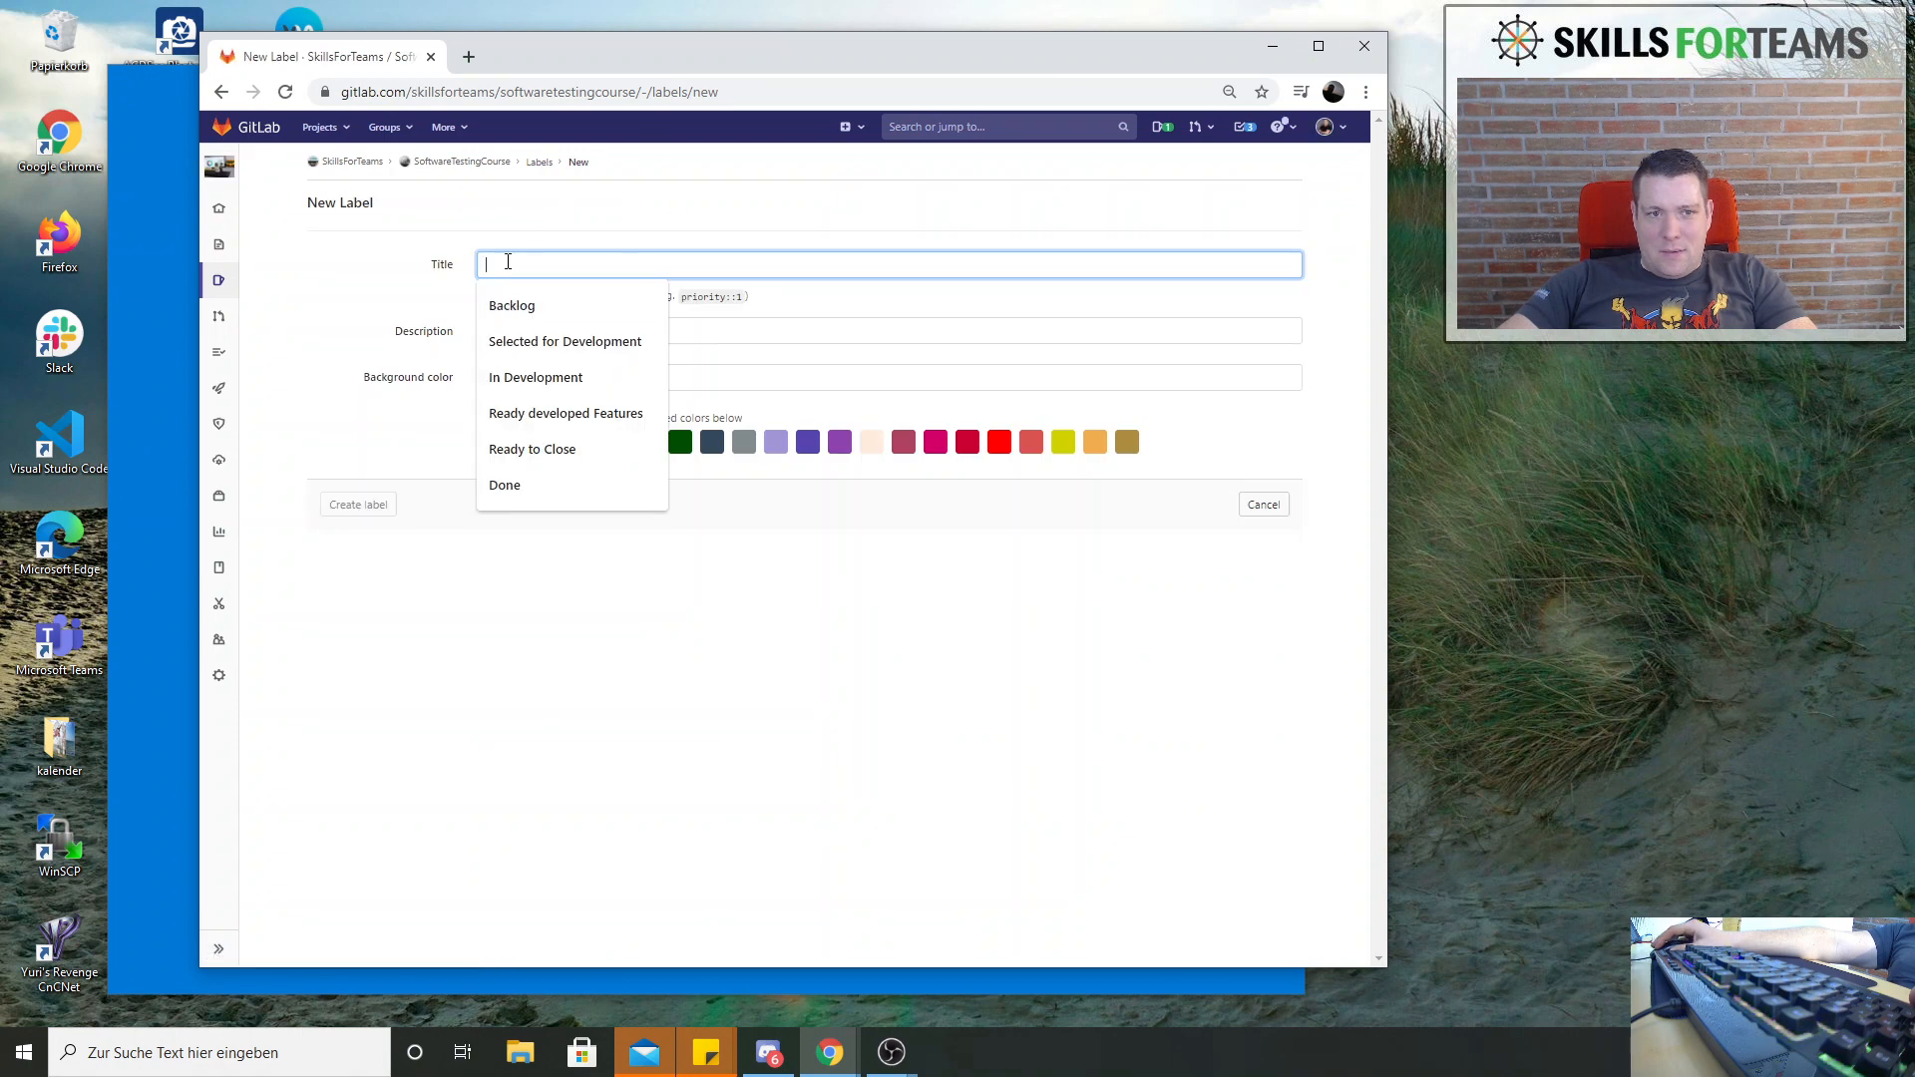
{"action": "type", "text": "Rea"}
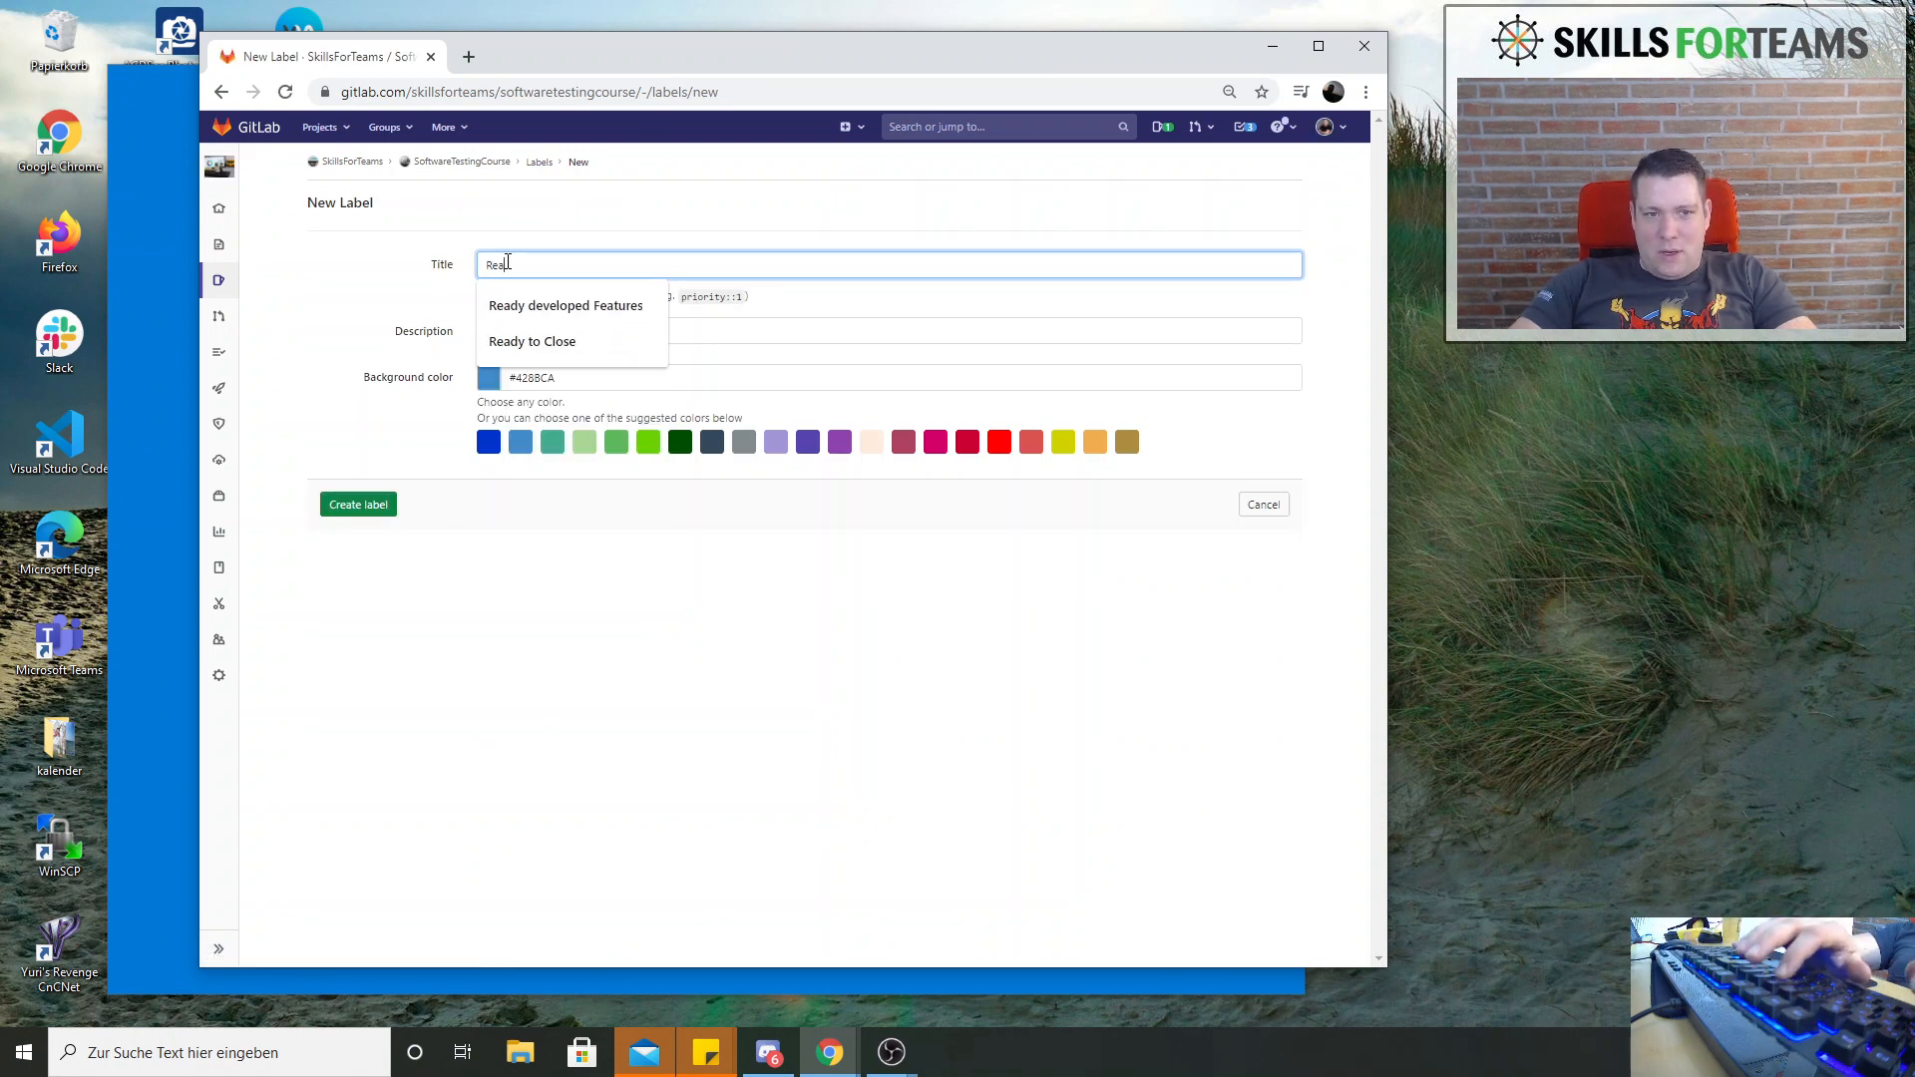
{"action": "type", "text": "dy t"}
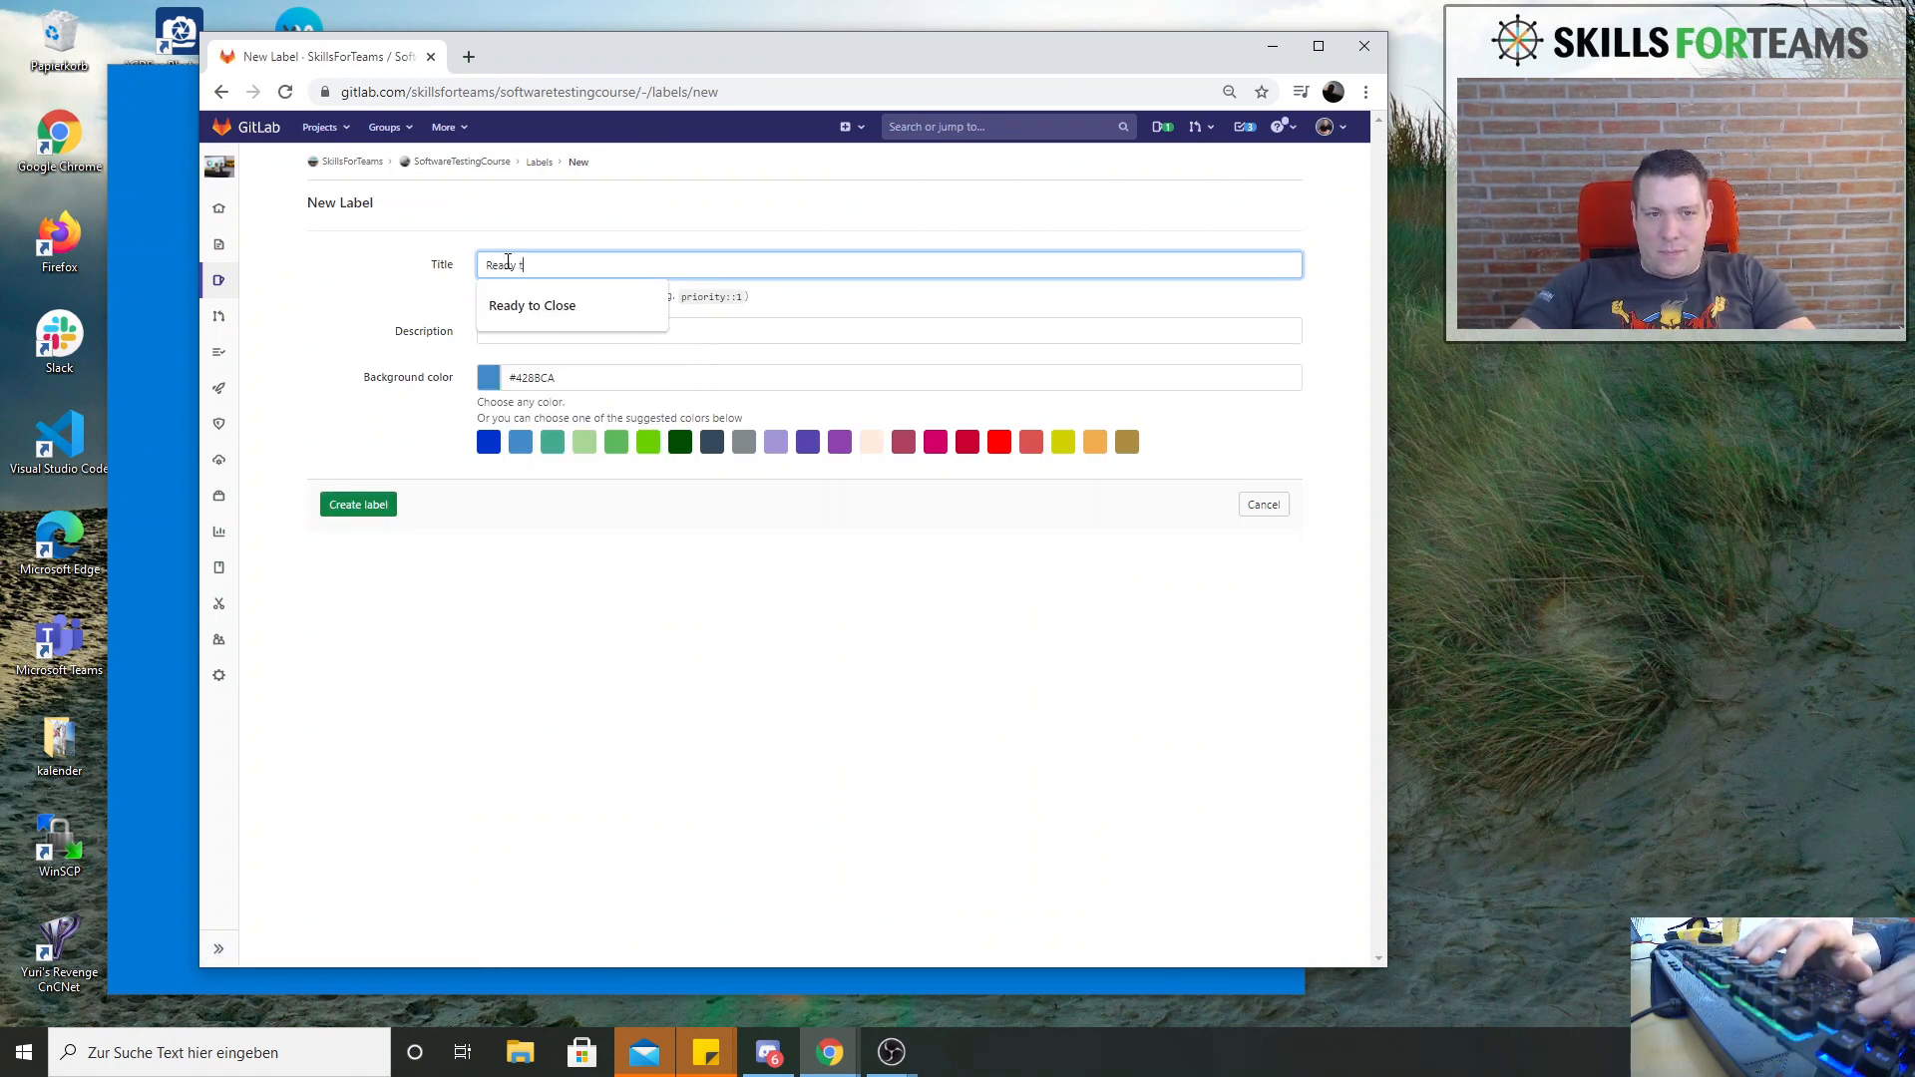
{"action": "key", "text": "BackSpace"}
{"action": "type", "text": "for Brain"}
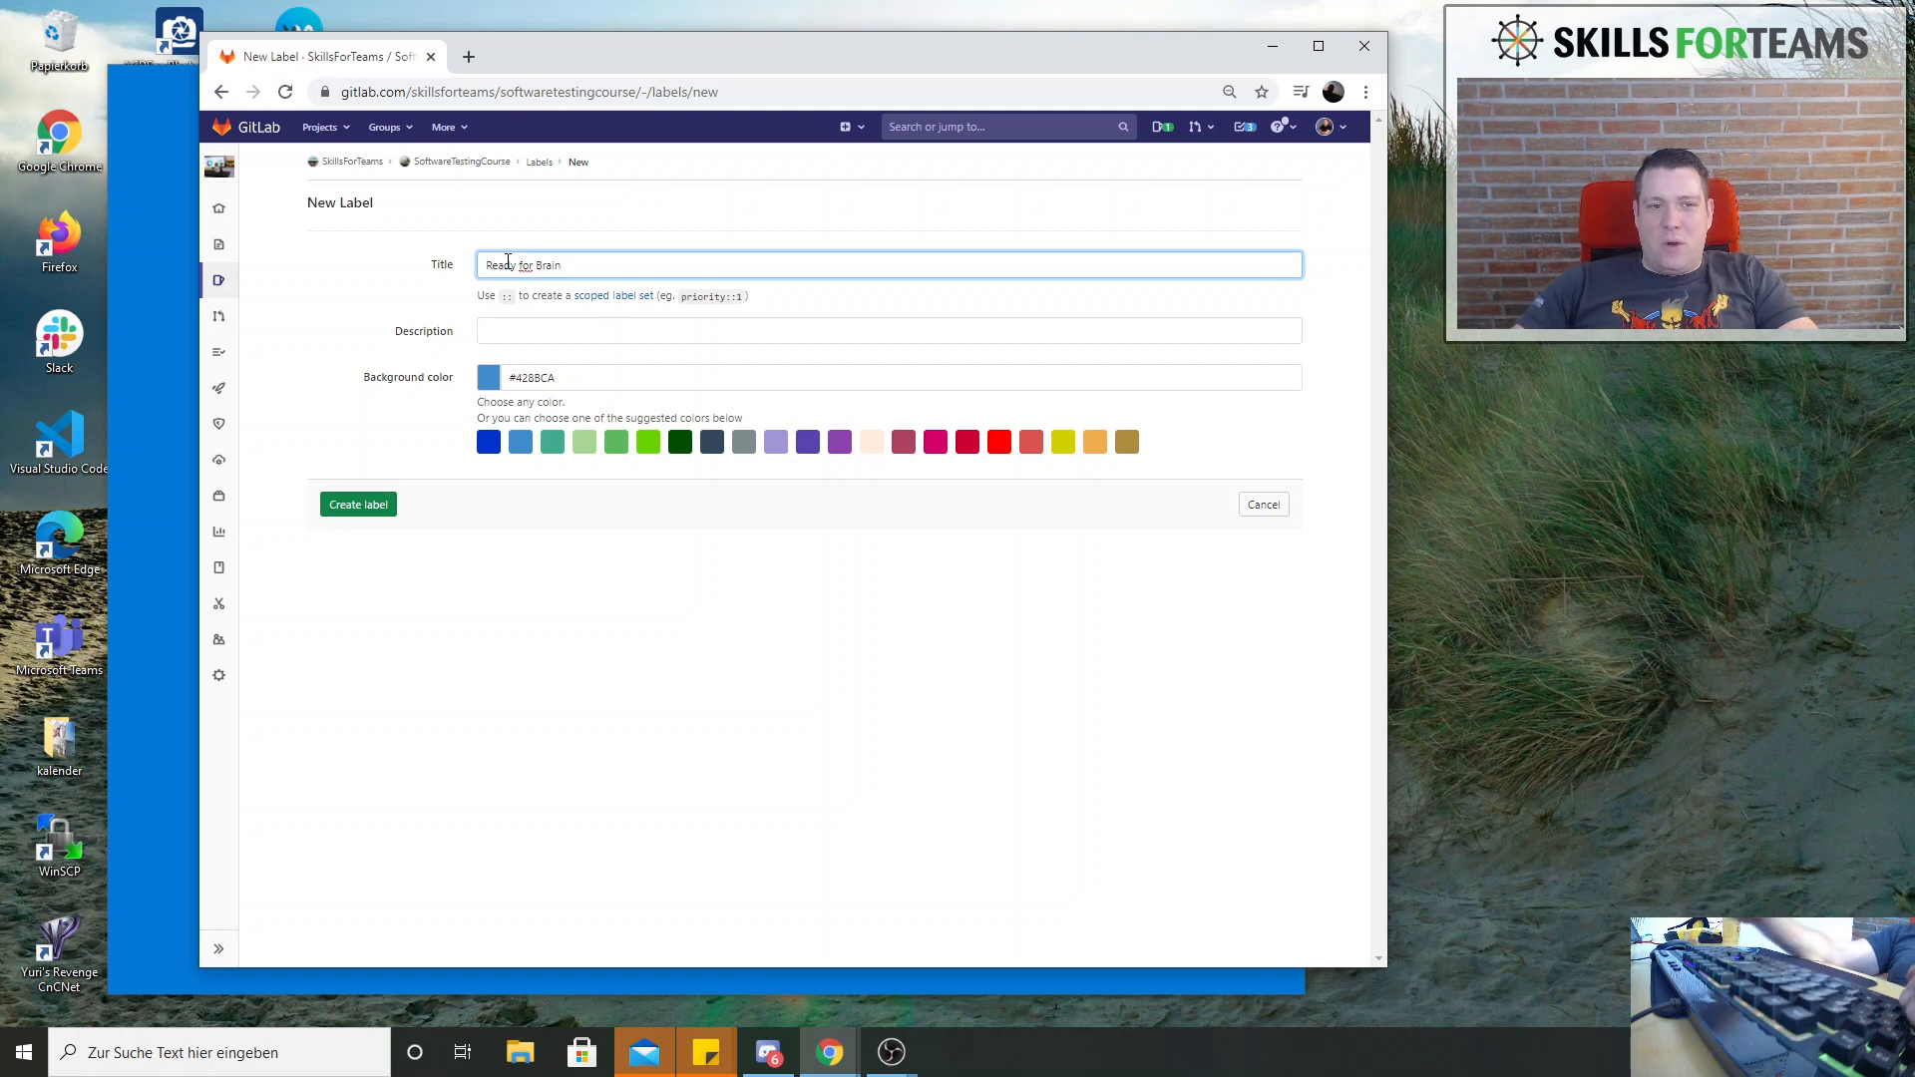
{"action": "left_click", "coordinate": [567, 336]}
{"action": "double_click", "coordinate": [539, 265]}
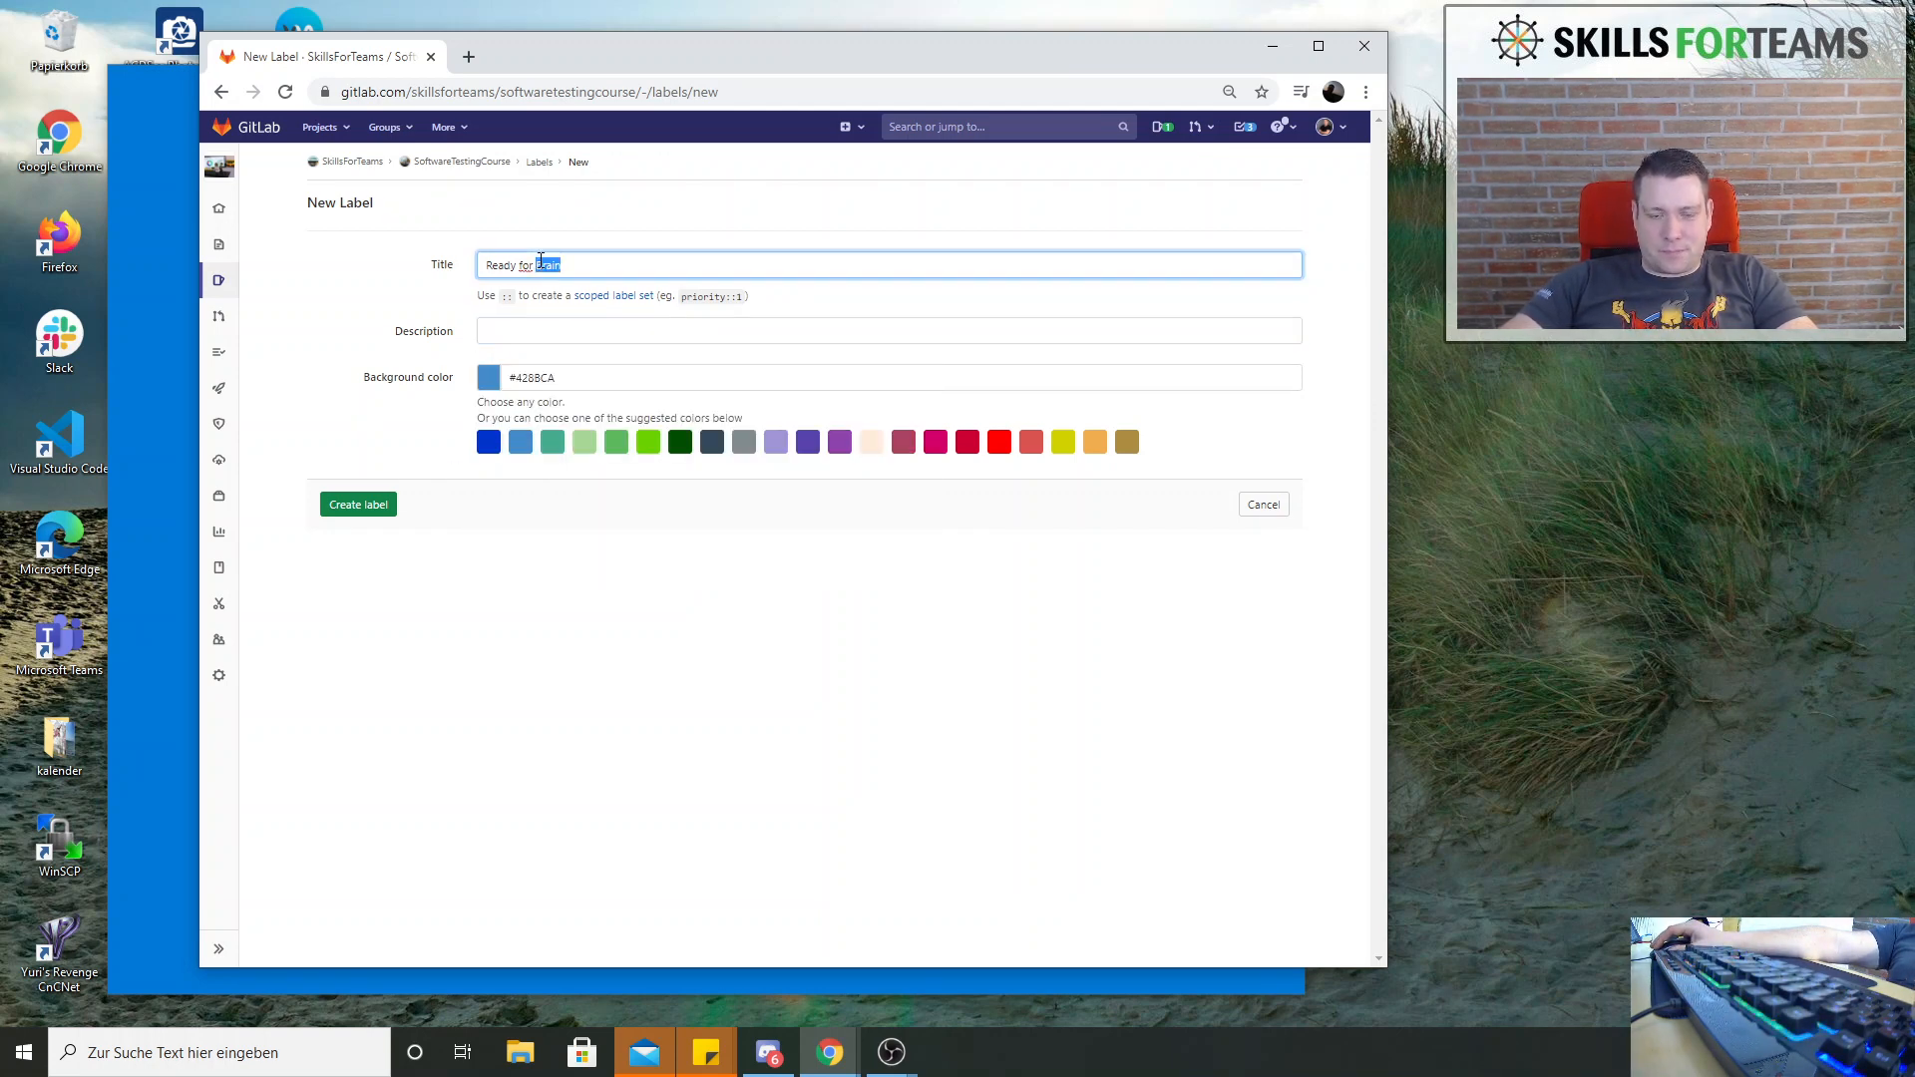
{"action": "type", "text": "Tra"}
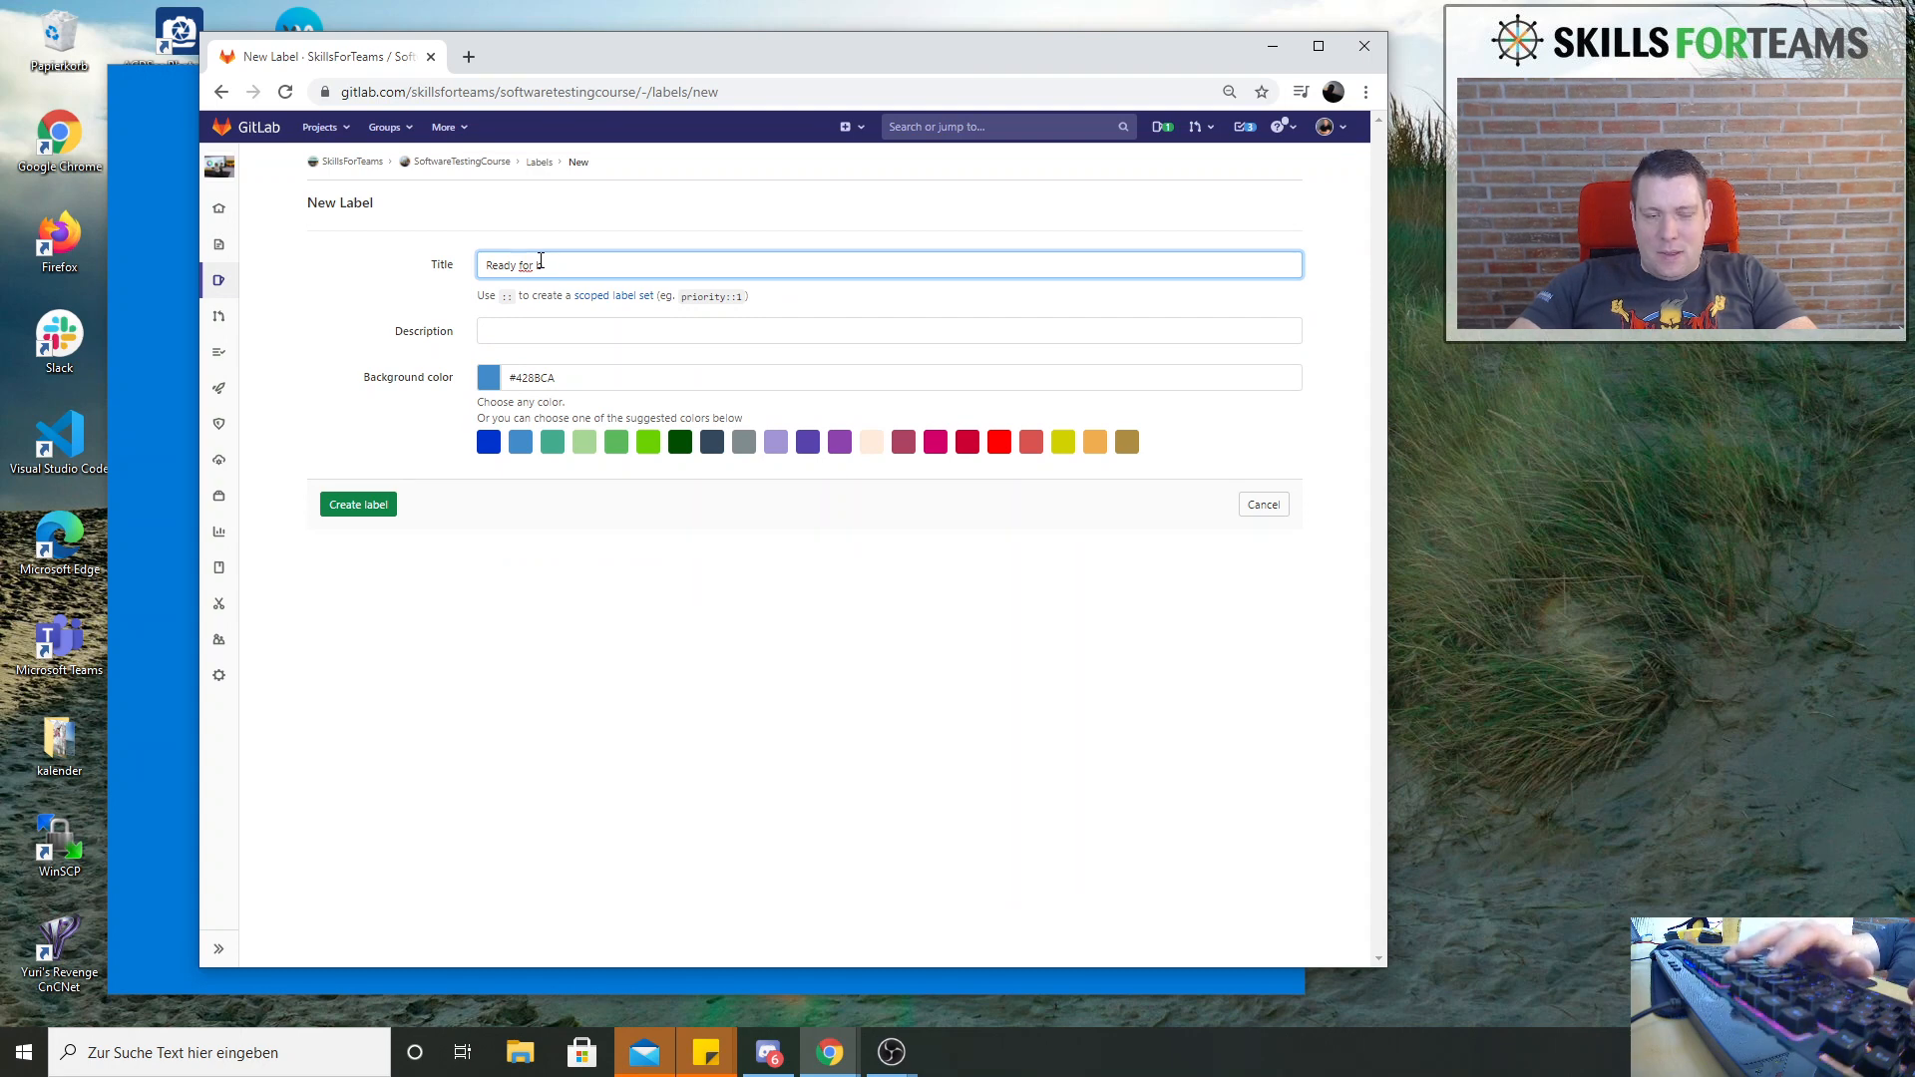
{"action": "key", "text": "ctrl+a"}
{"action": "key", "text": "BackSpace"}
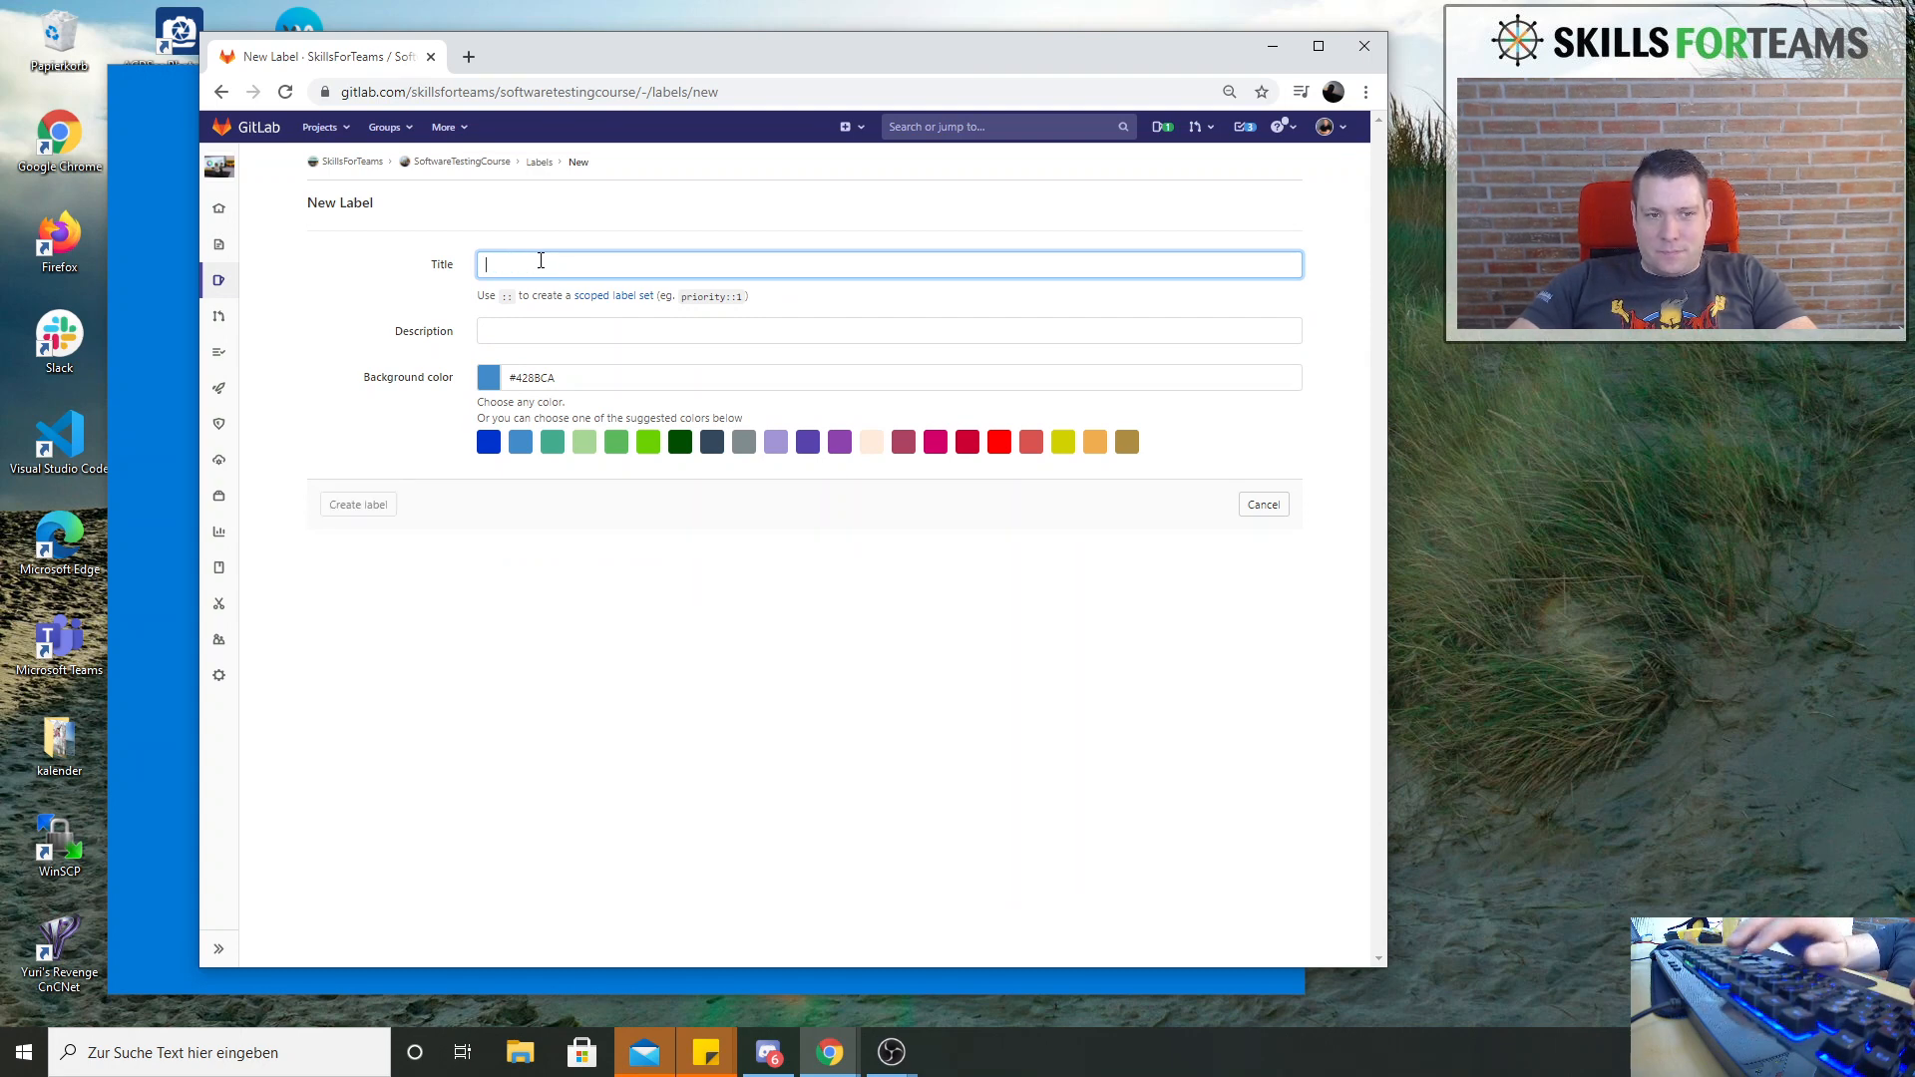
{"action": "type", "text": "R"}
{"action": "key", "text": "BackSpace"}
{"action": "type", "text": "S"}
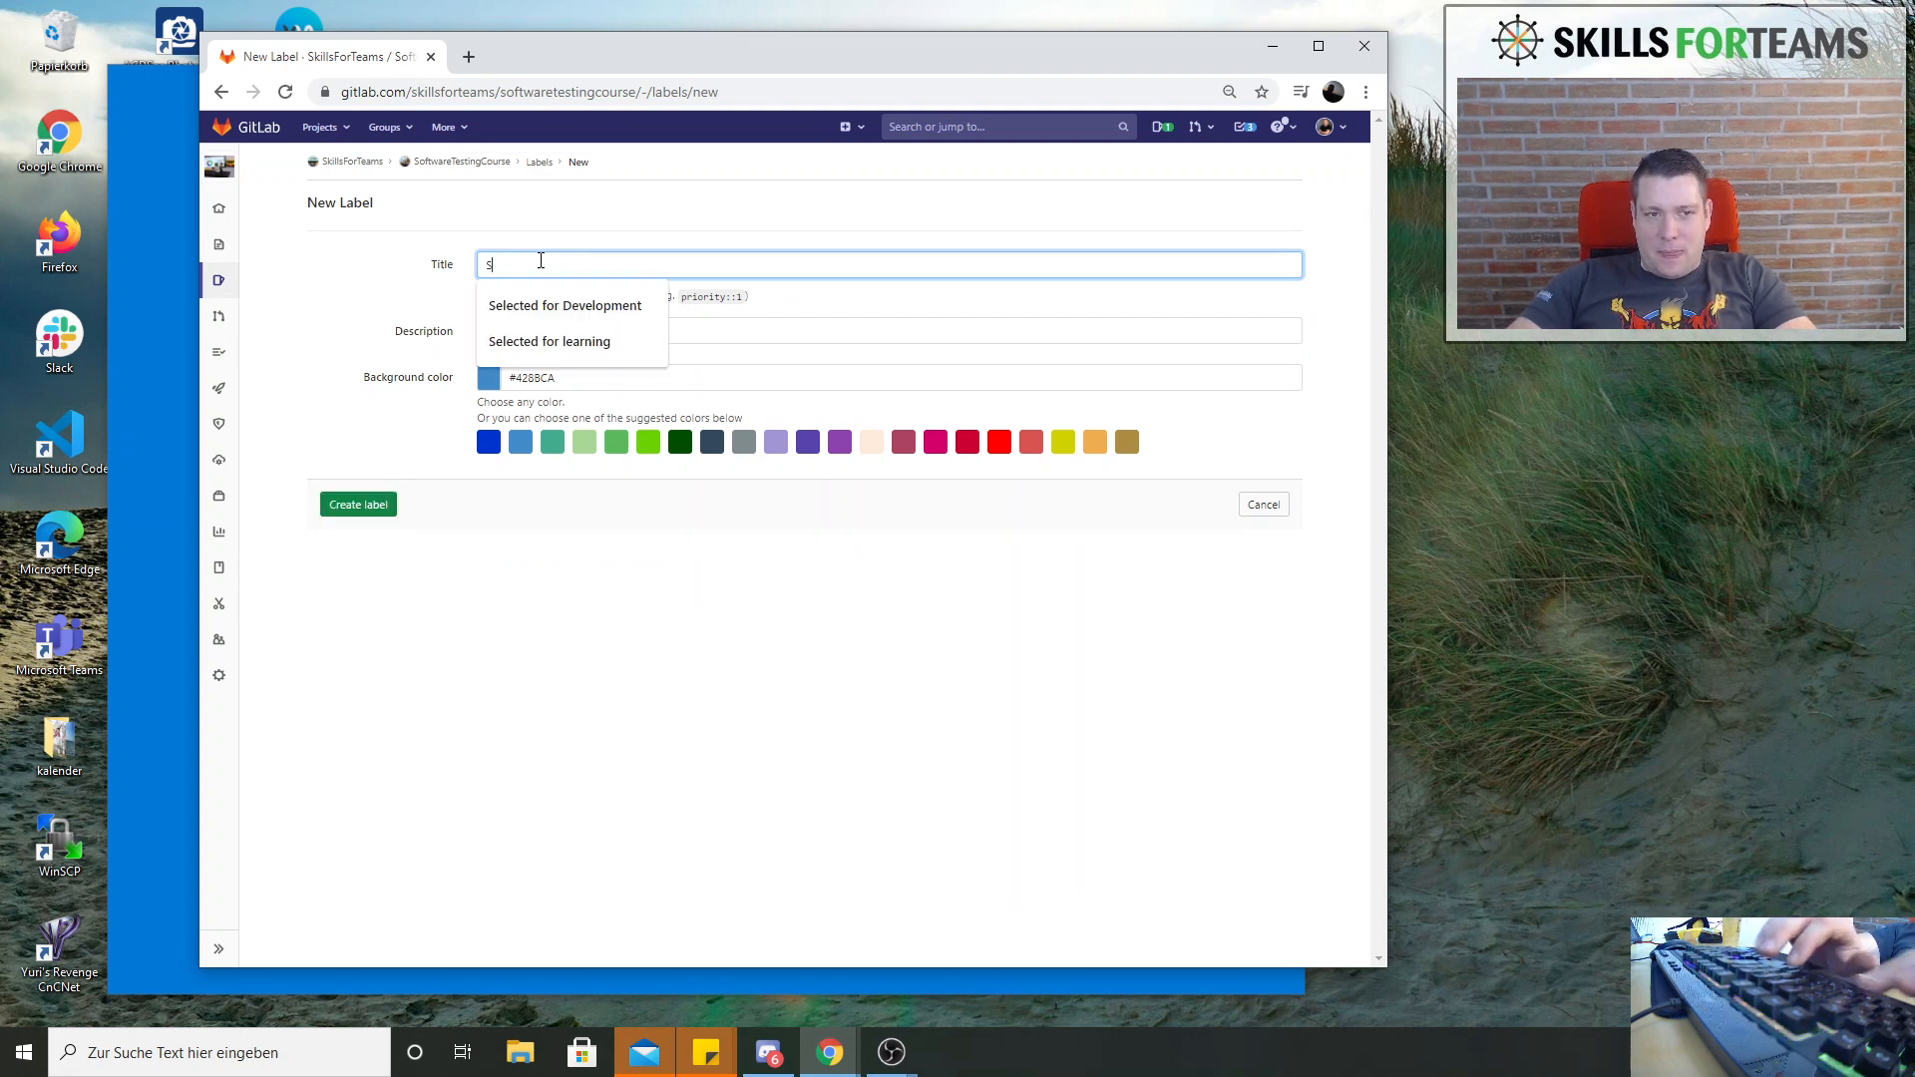
{"action": "type", "text": "tor"}
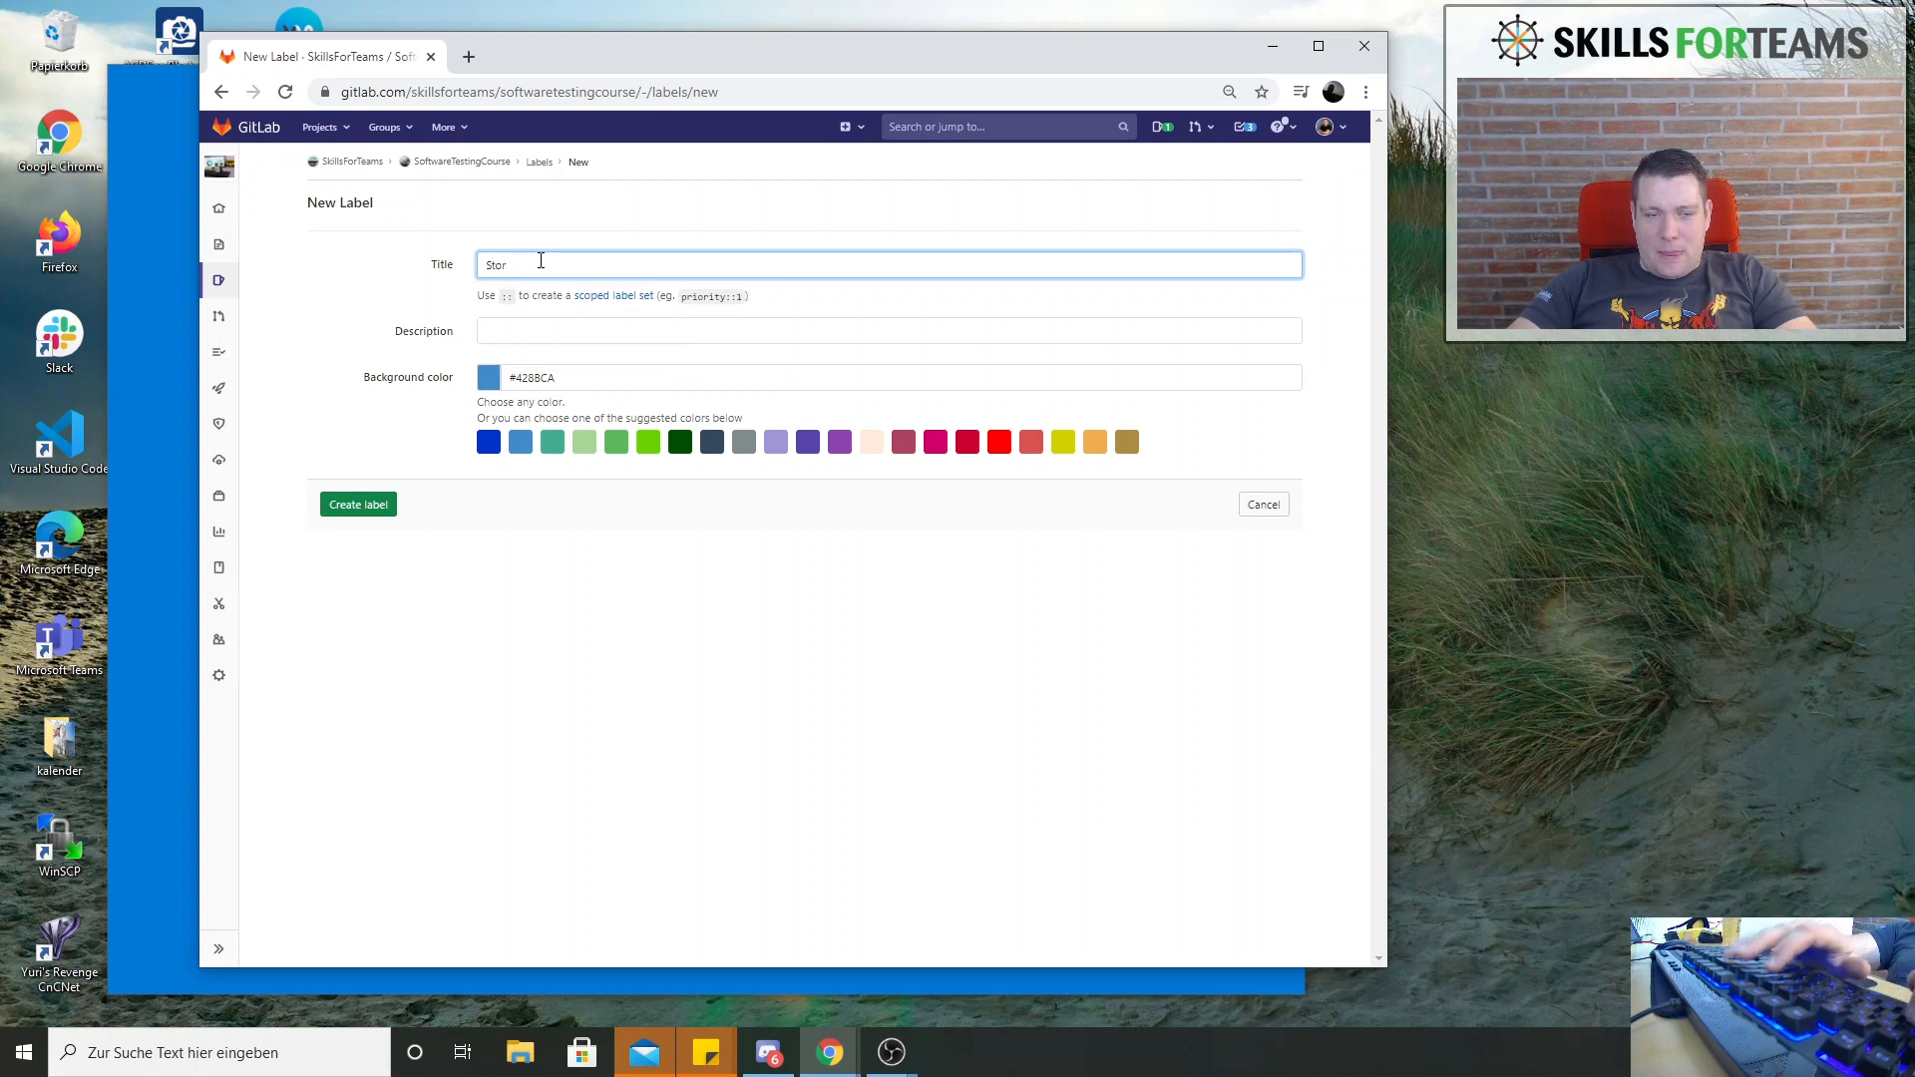
{"action": "key", "text": "ctrl+a"}
{"action": "type", "text": "R"}
{"action": "key", "text": "BackSpace"}
Title the label "Ready in brain", describe it as "In Kanban it would be a ready for Production / Release Column", and create it
{"action": "type", "text": "Re"}
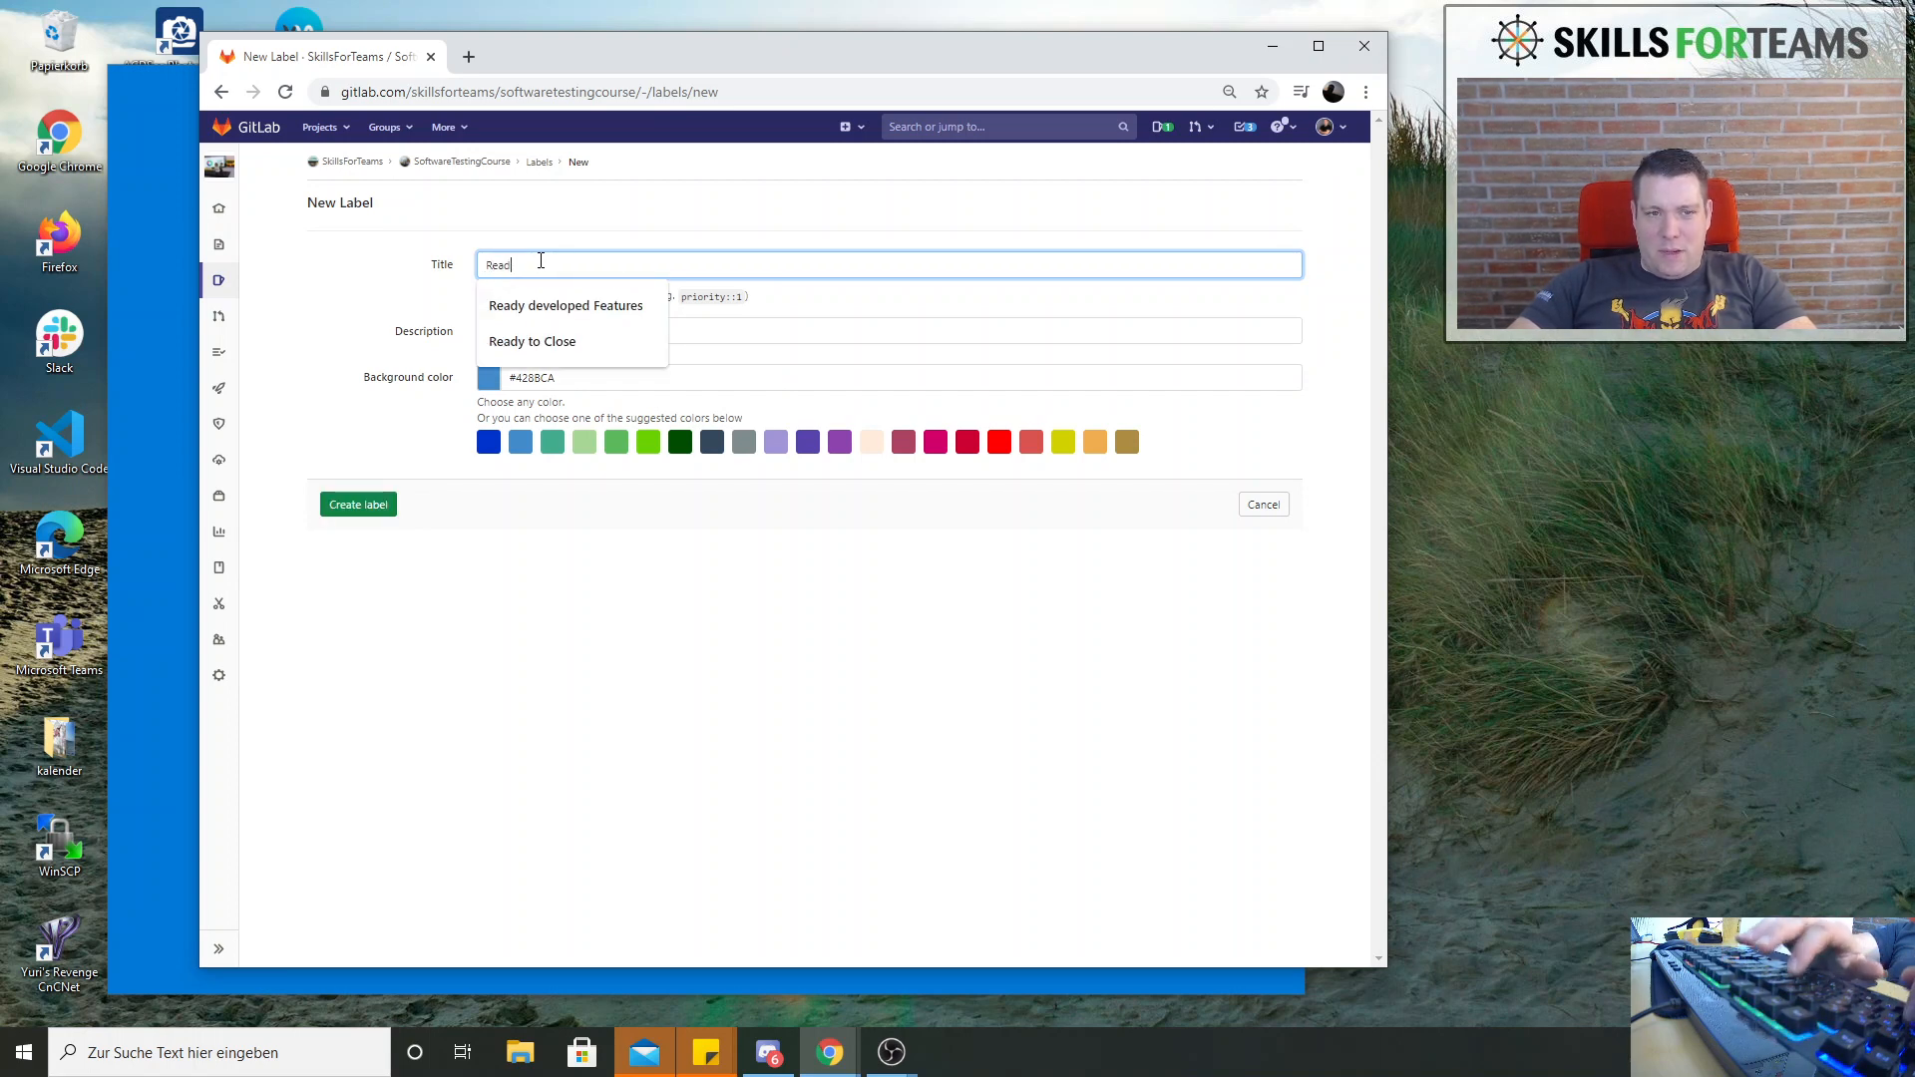
{"action": "type", "text": "ady in brain"}
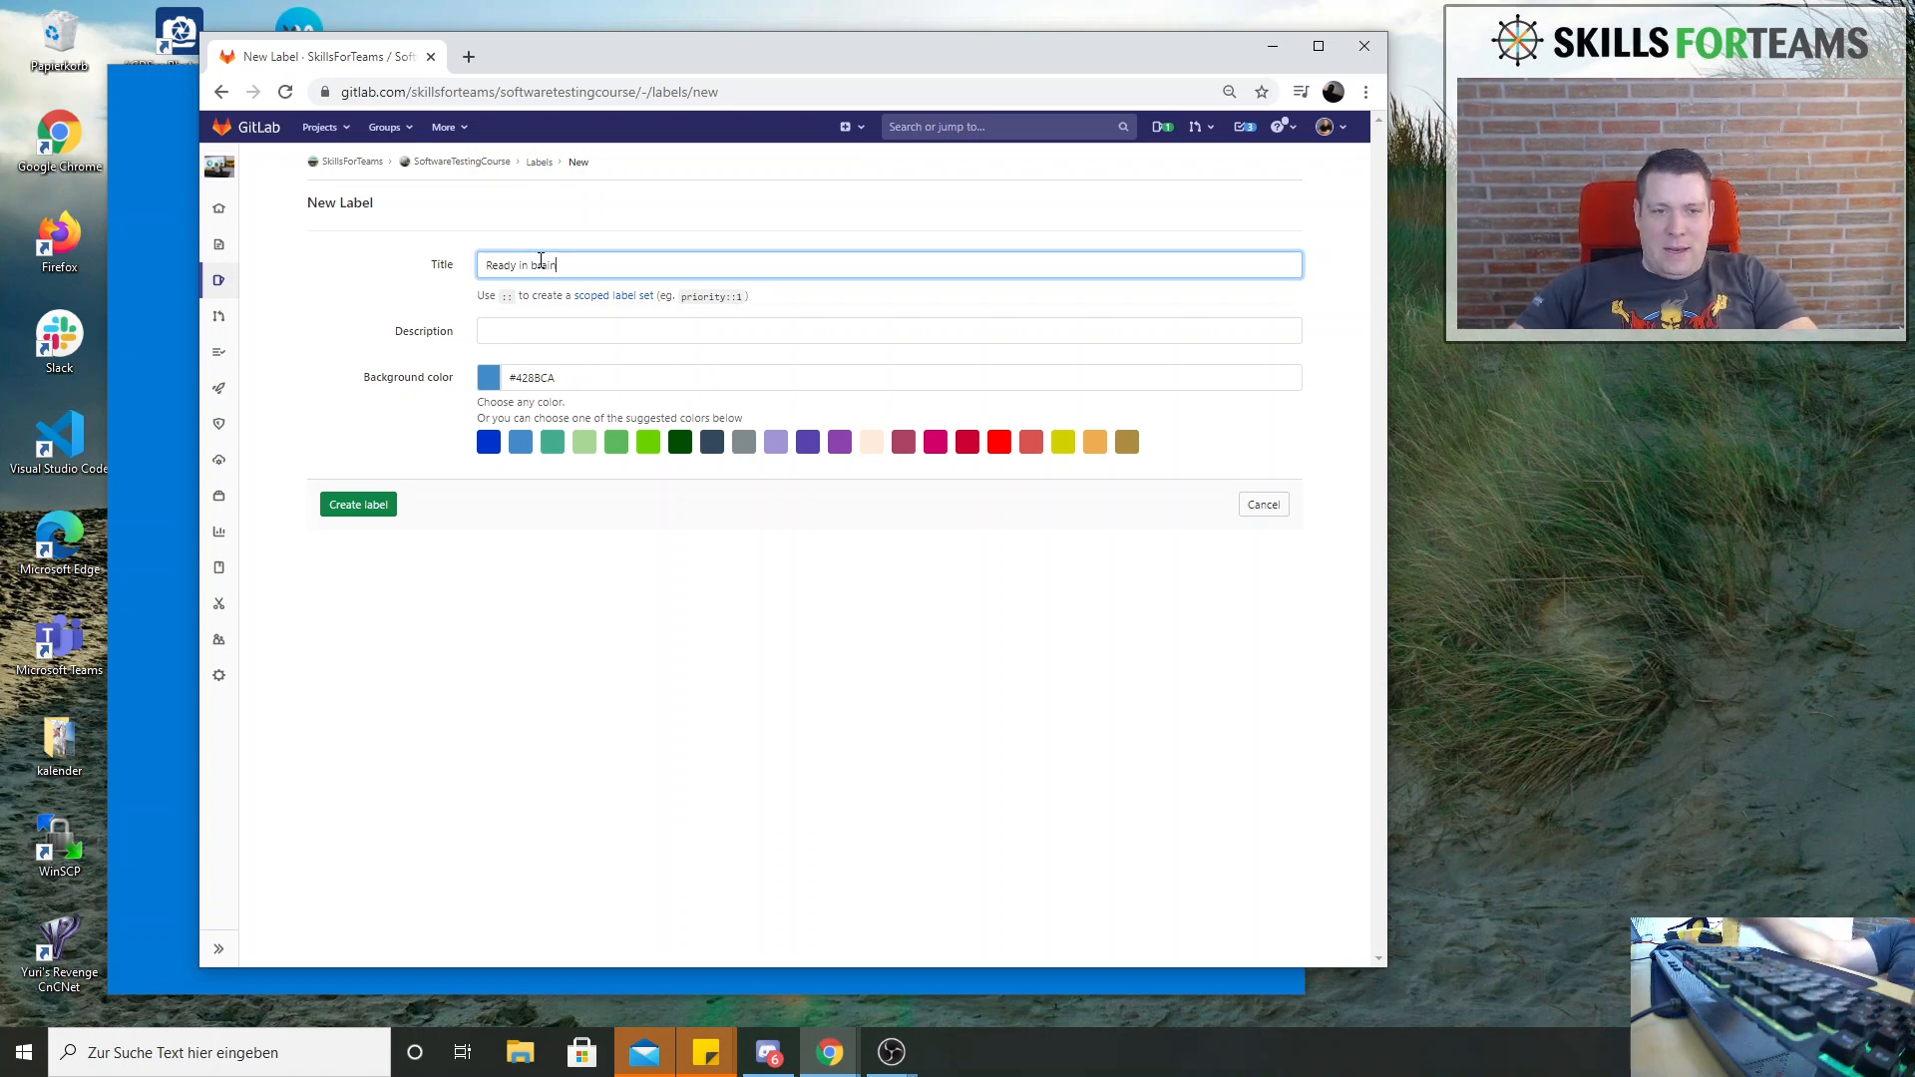
{"action": "left_click", "coordinate": [524, 338]}
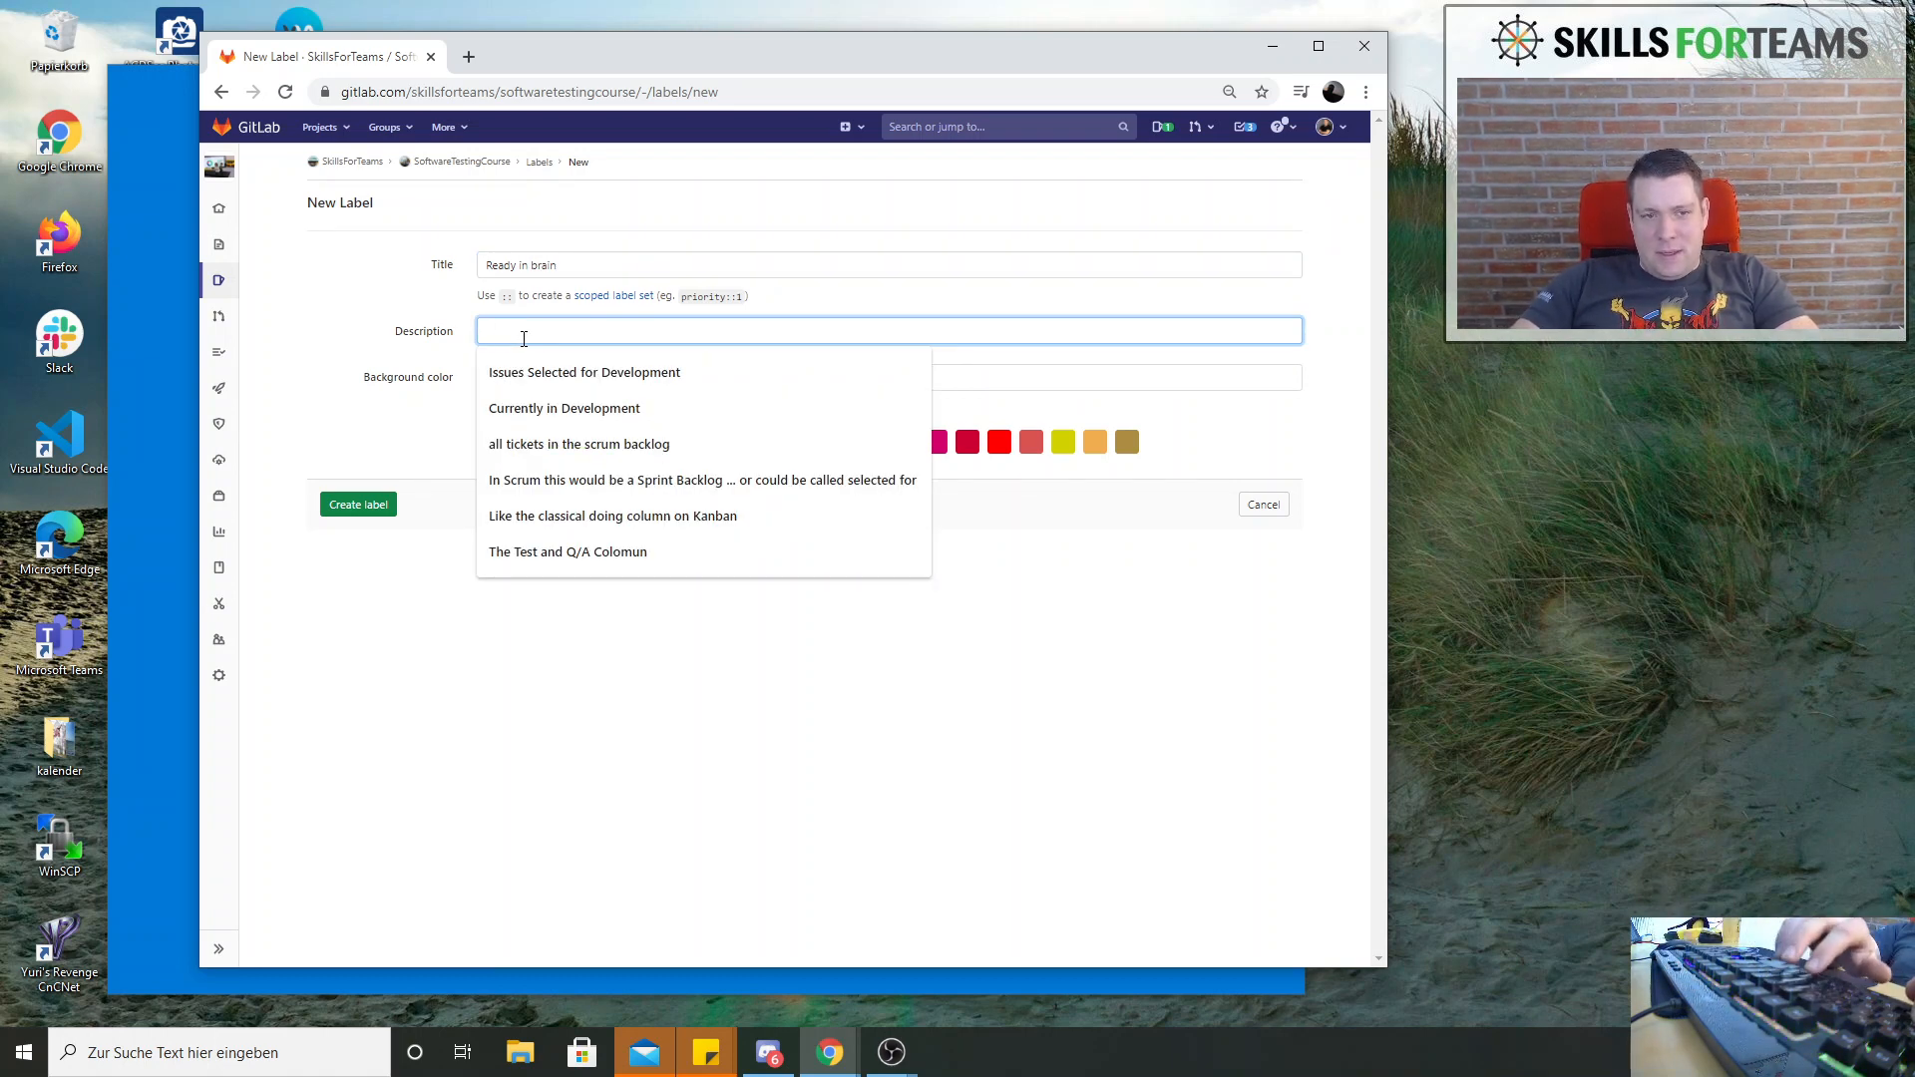
{"action": "type", "text": "In"}
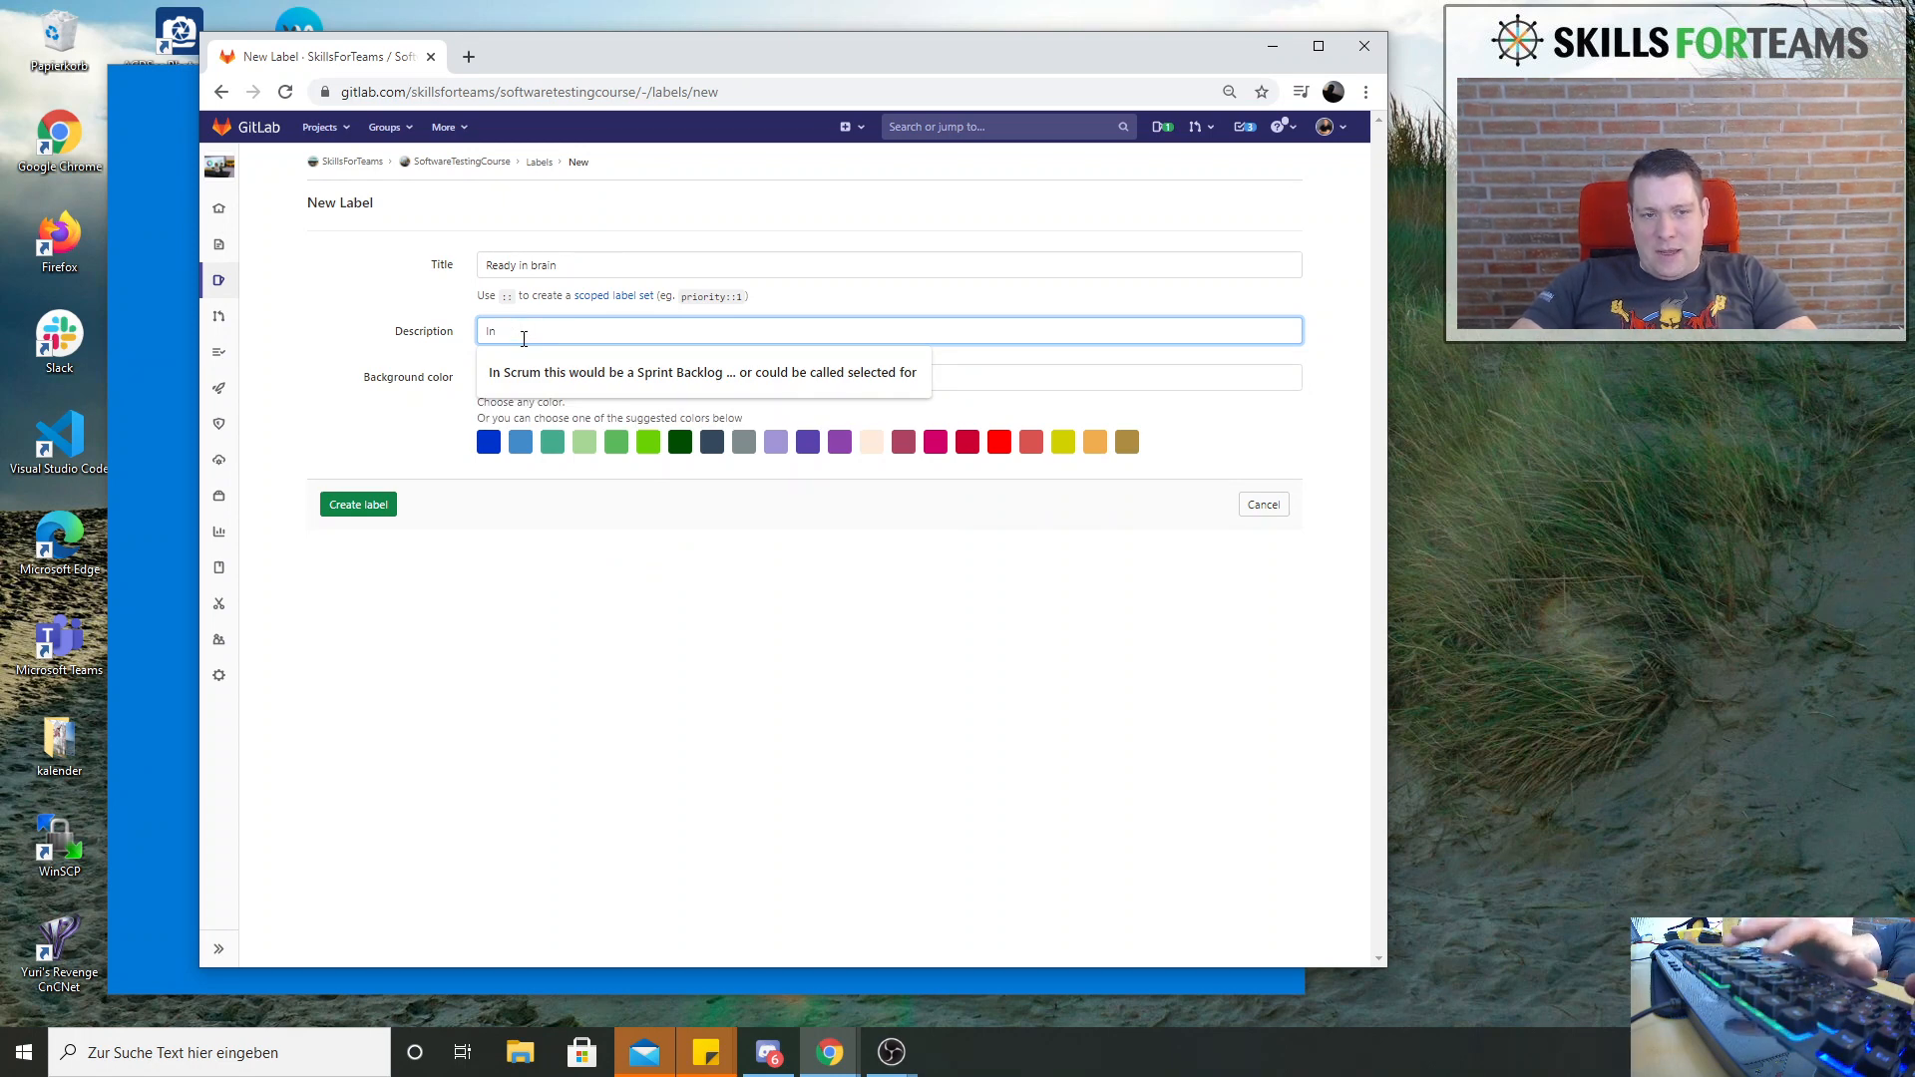
{"action": "type", "text": " K"}
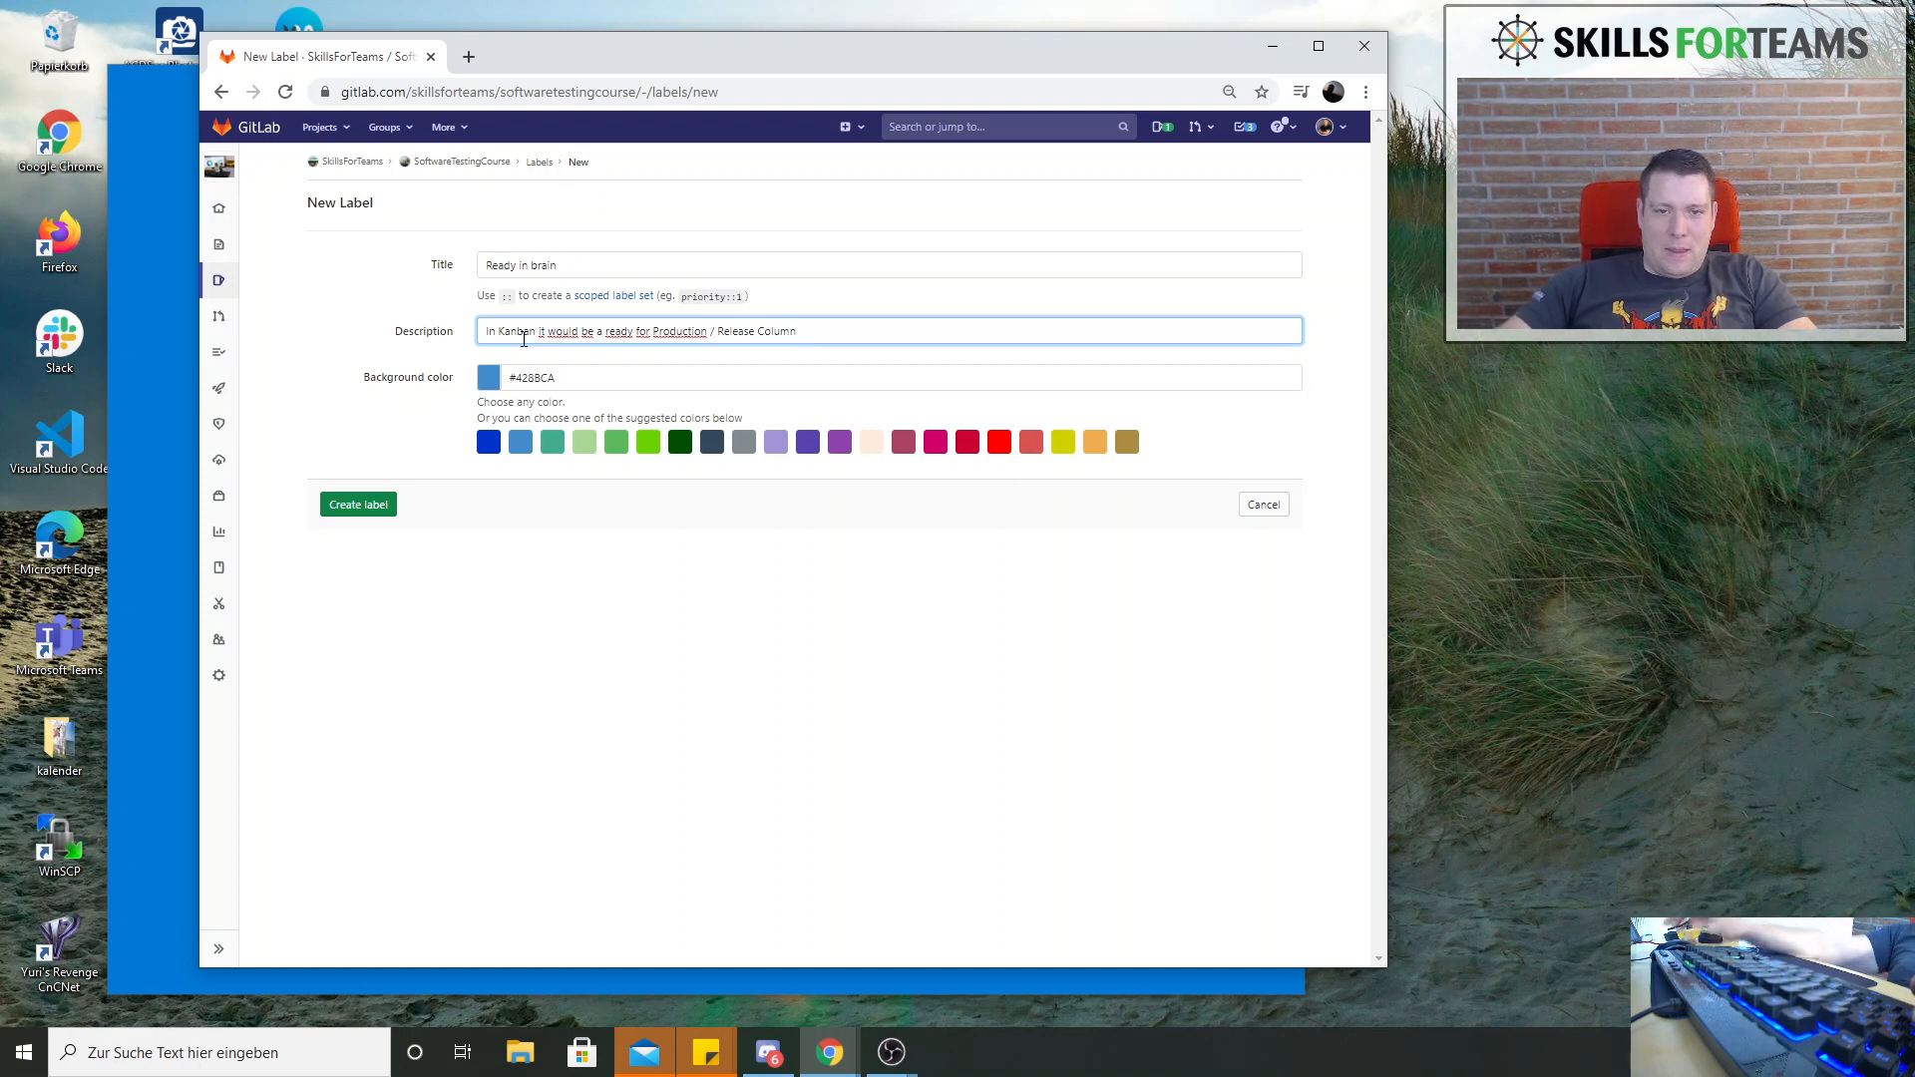
{"action": "left_click", "coordinate": [365, 506]}
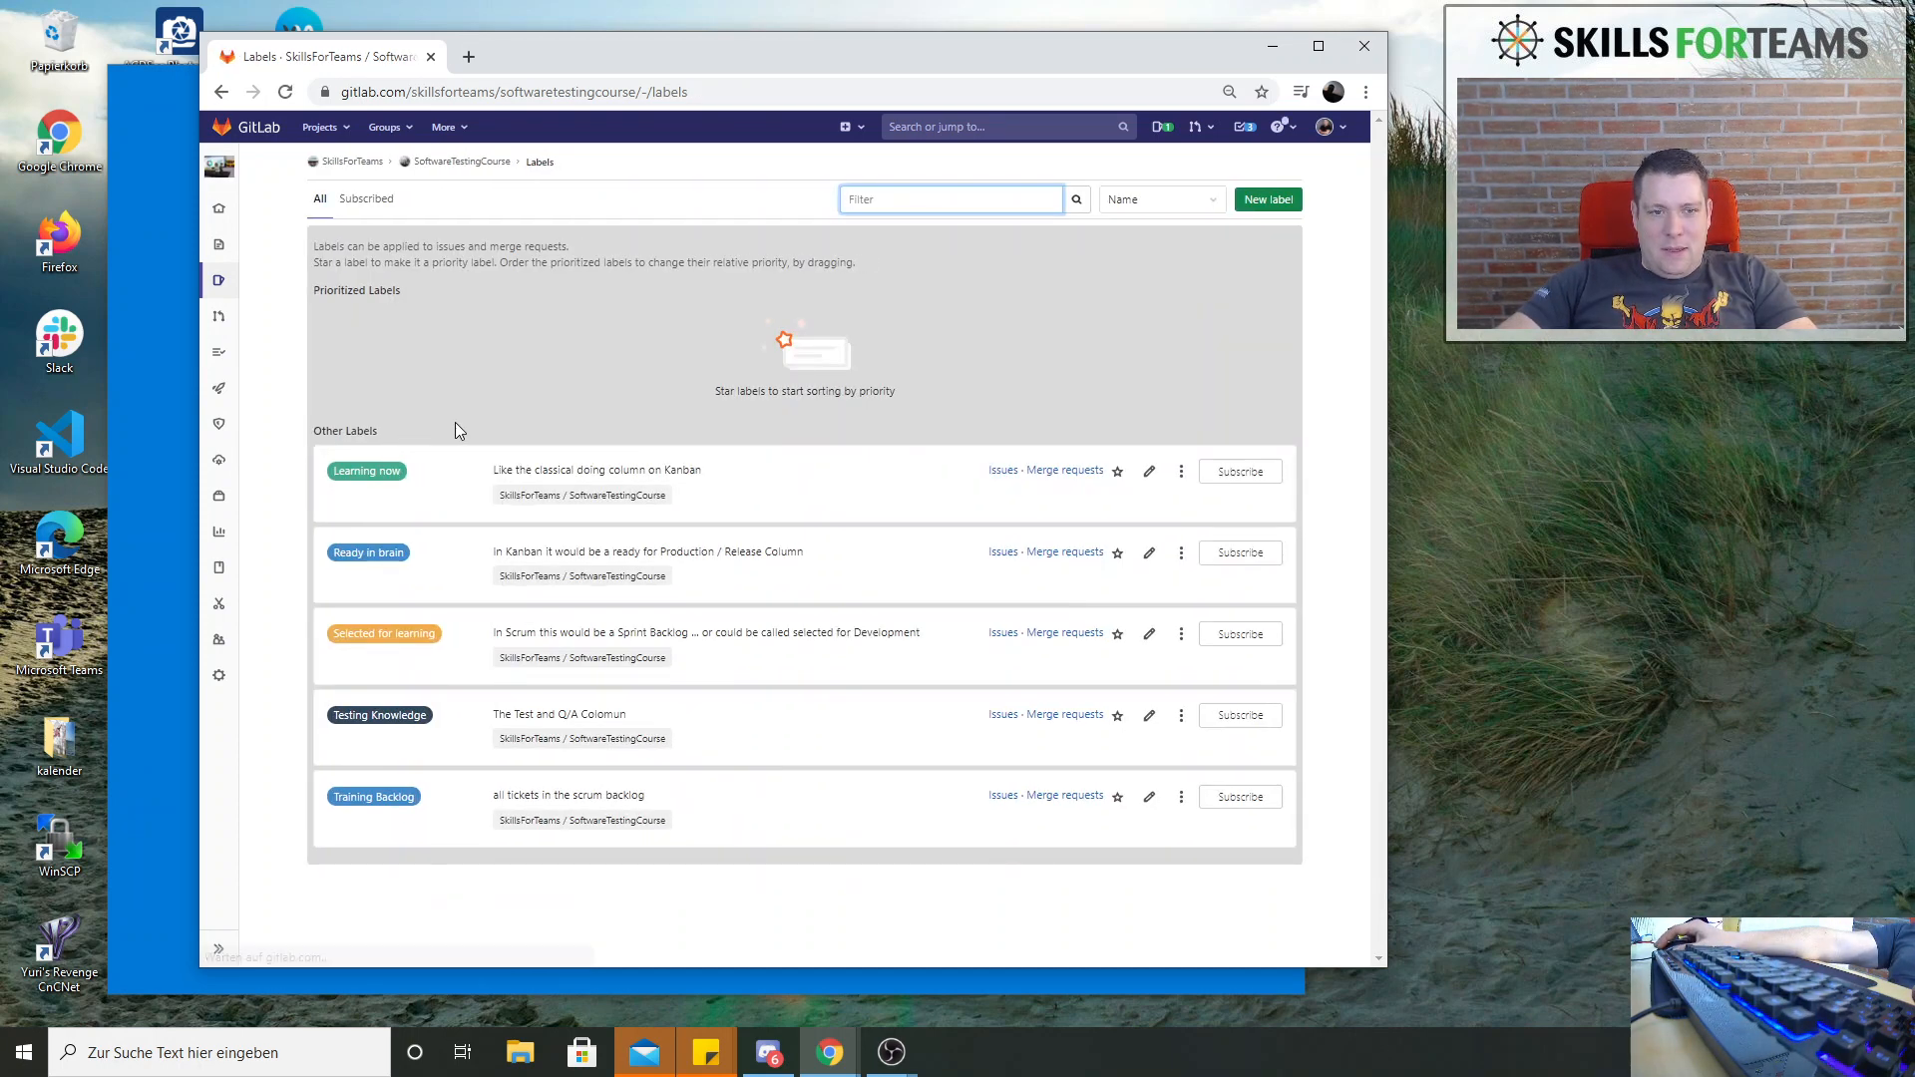
Open the SkillsForTeams group page in a new browser tab and switch to it
{"action": "mouse_move", "coordinate": [219, 280]}
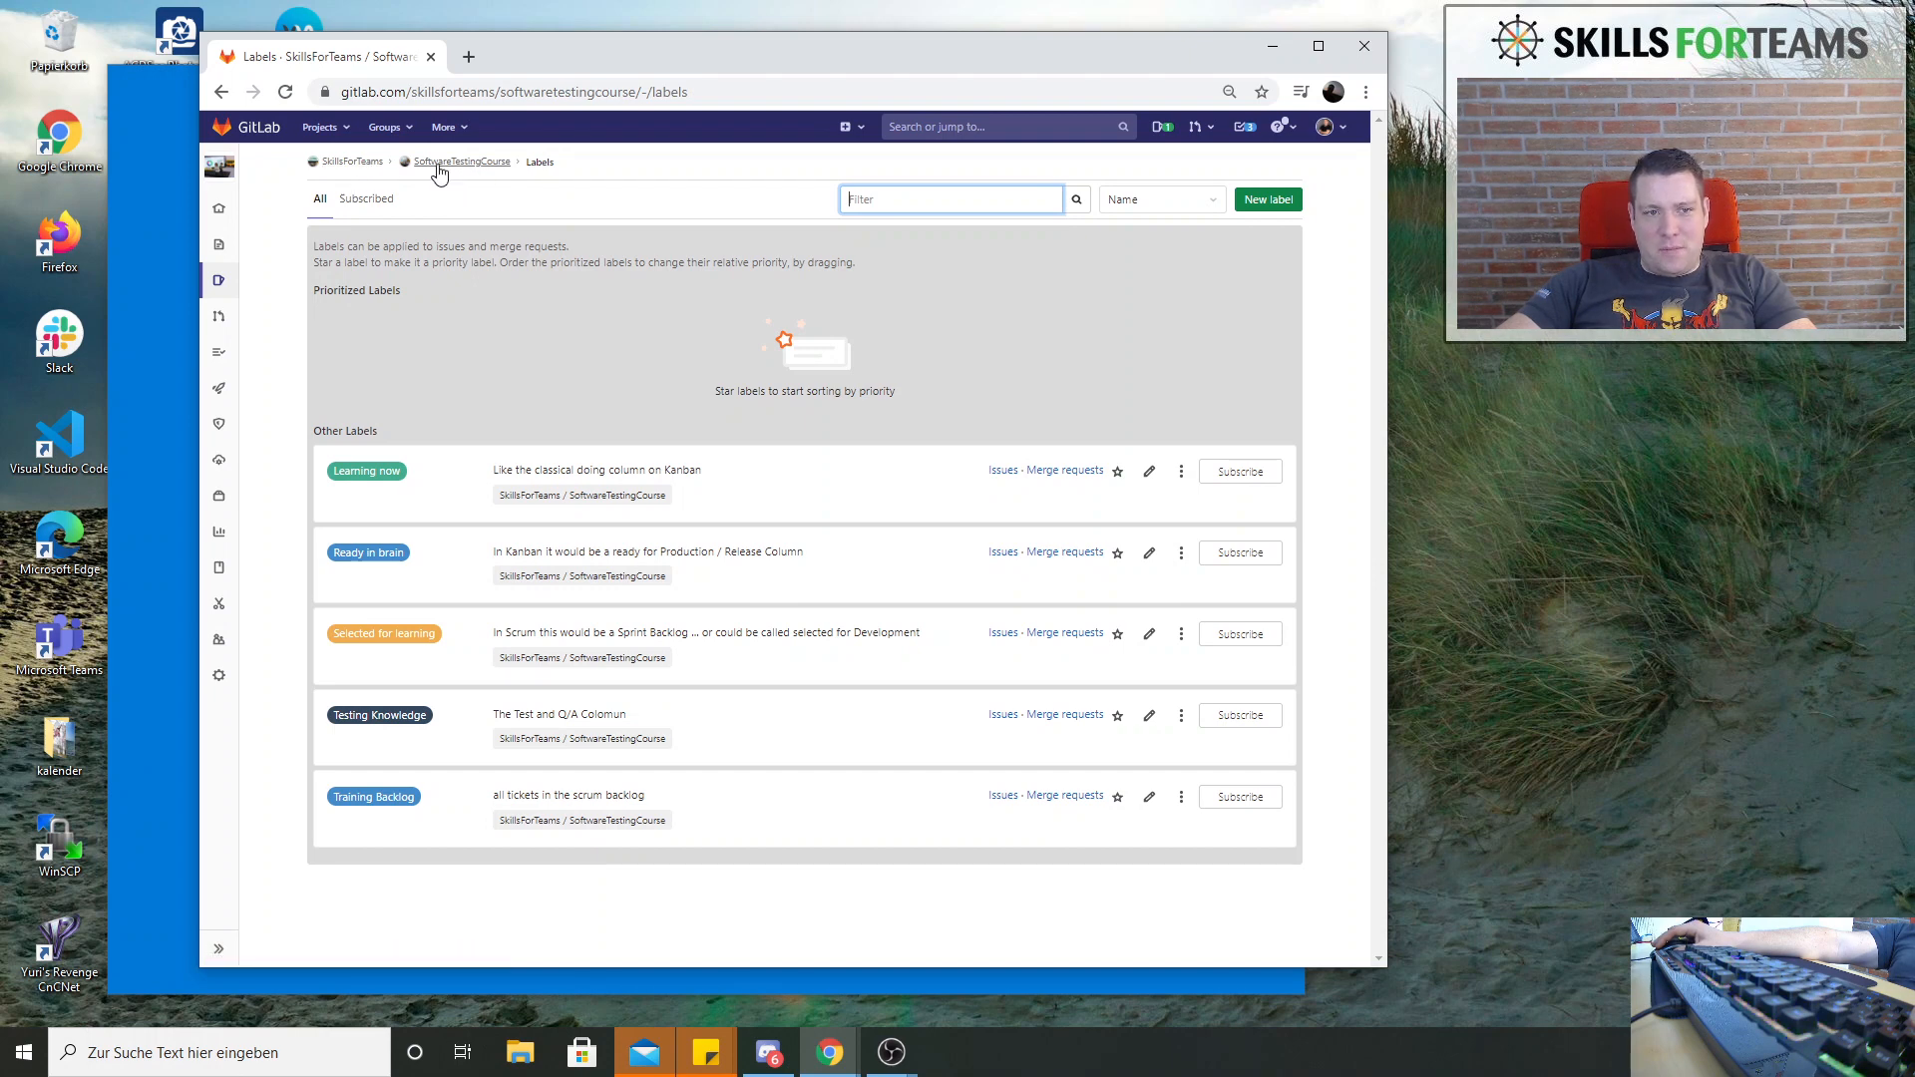
{"action": "middle_click", "coordinate": [366, 170]}
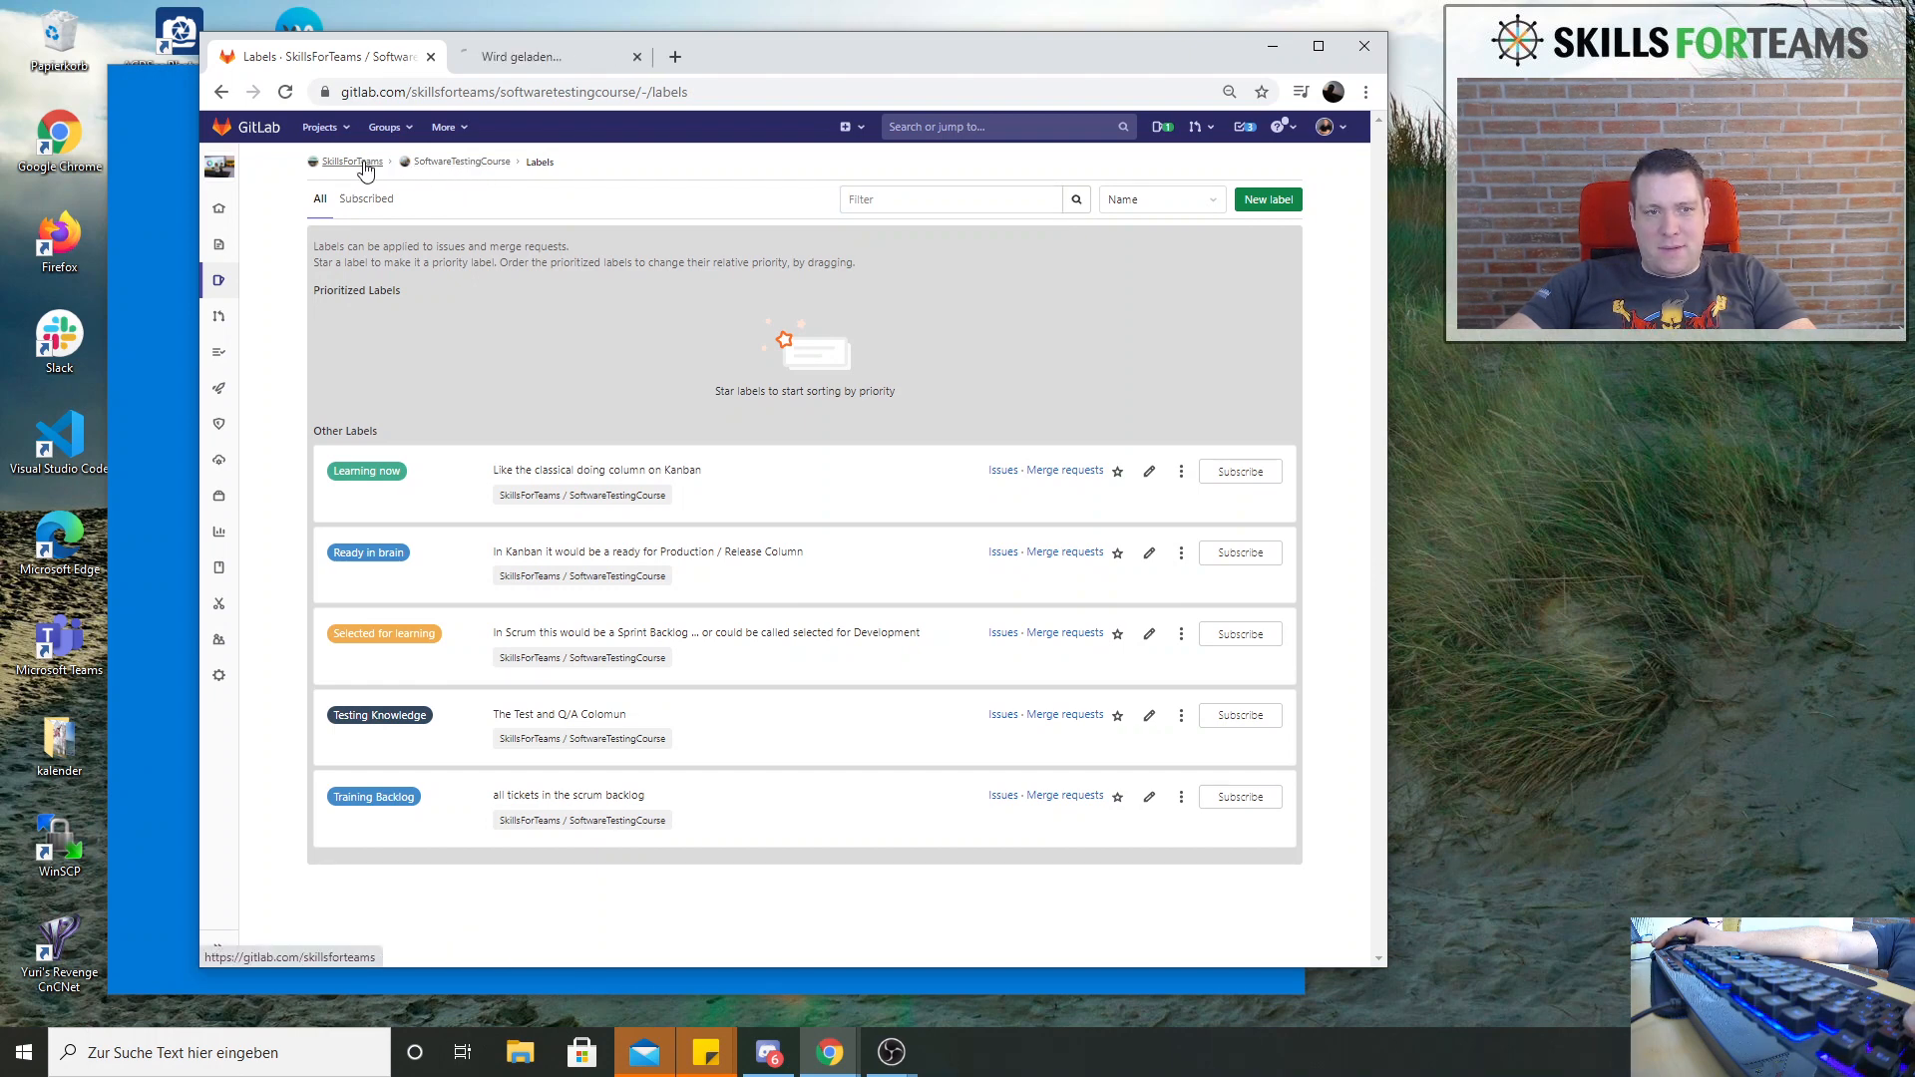
{"action": "left_click", "coordinate": [519, 63]}
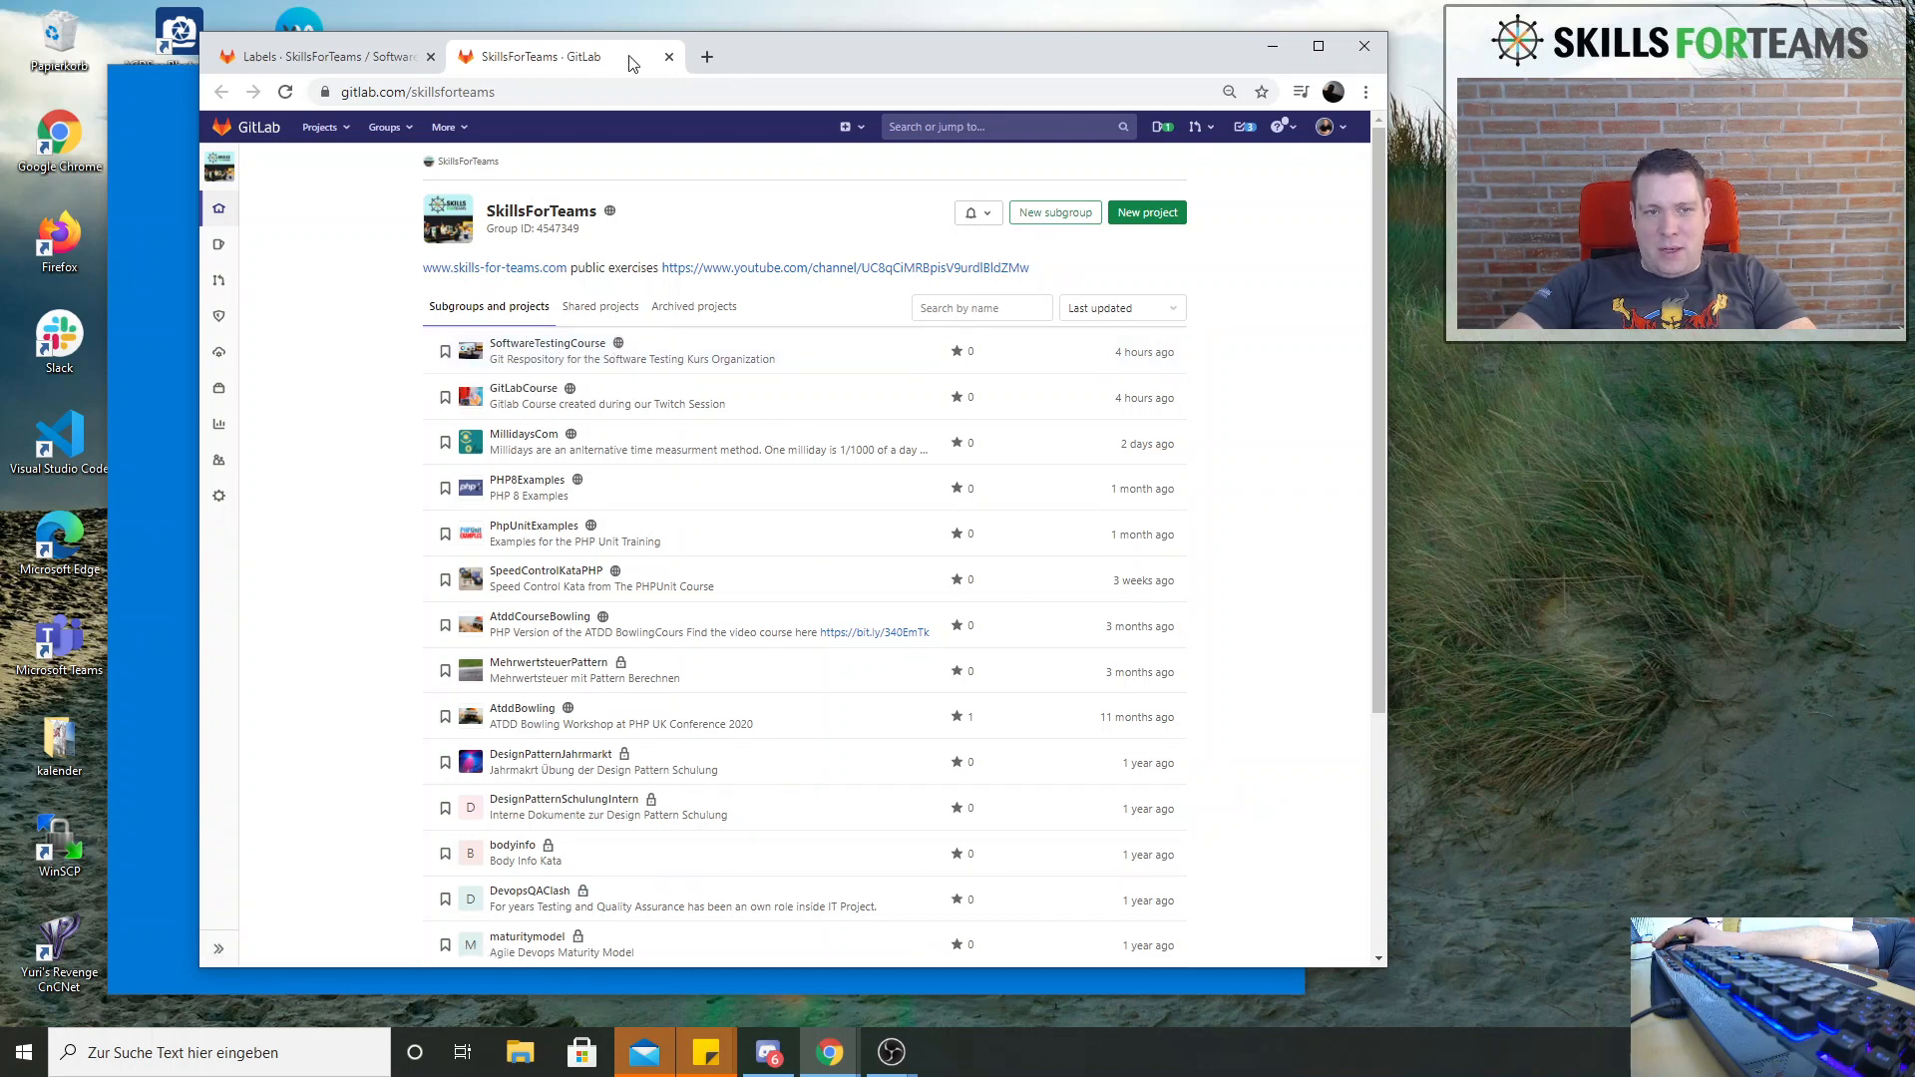
Change the "Ready in brain" label's background to the suggested bright green #69D100 and save it
{"action": "left_click", "coordinate": [380, 62]}
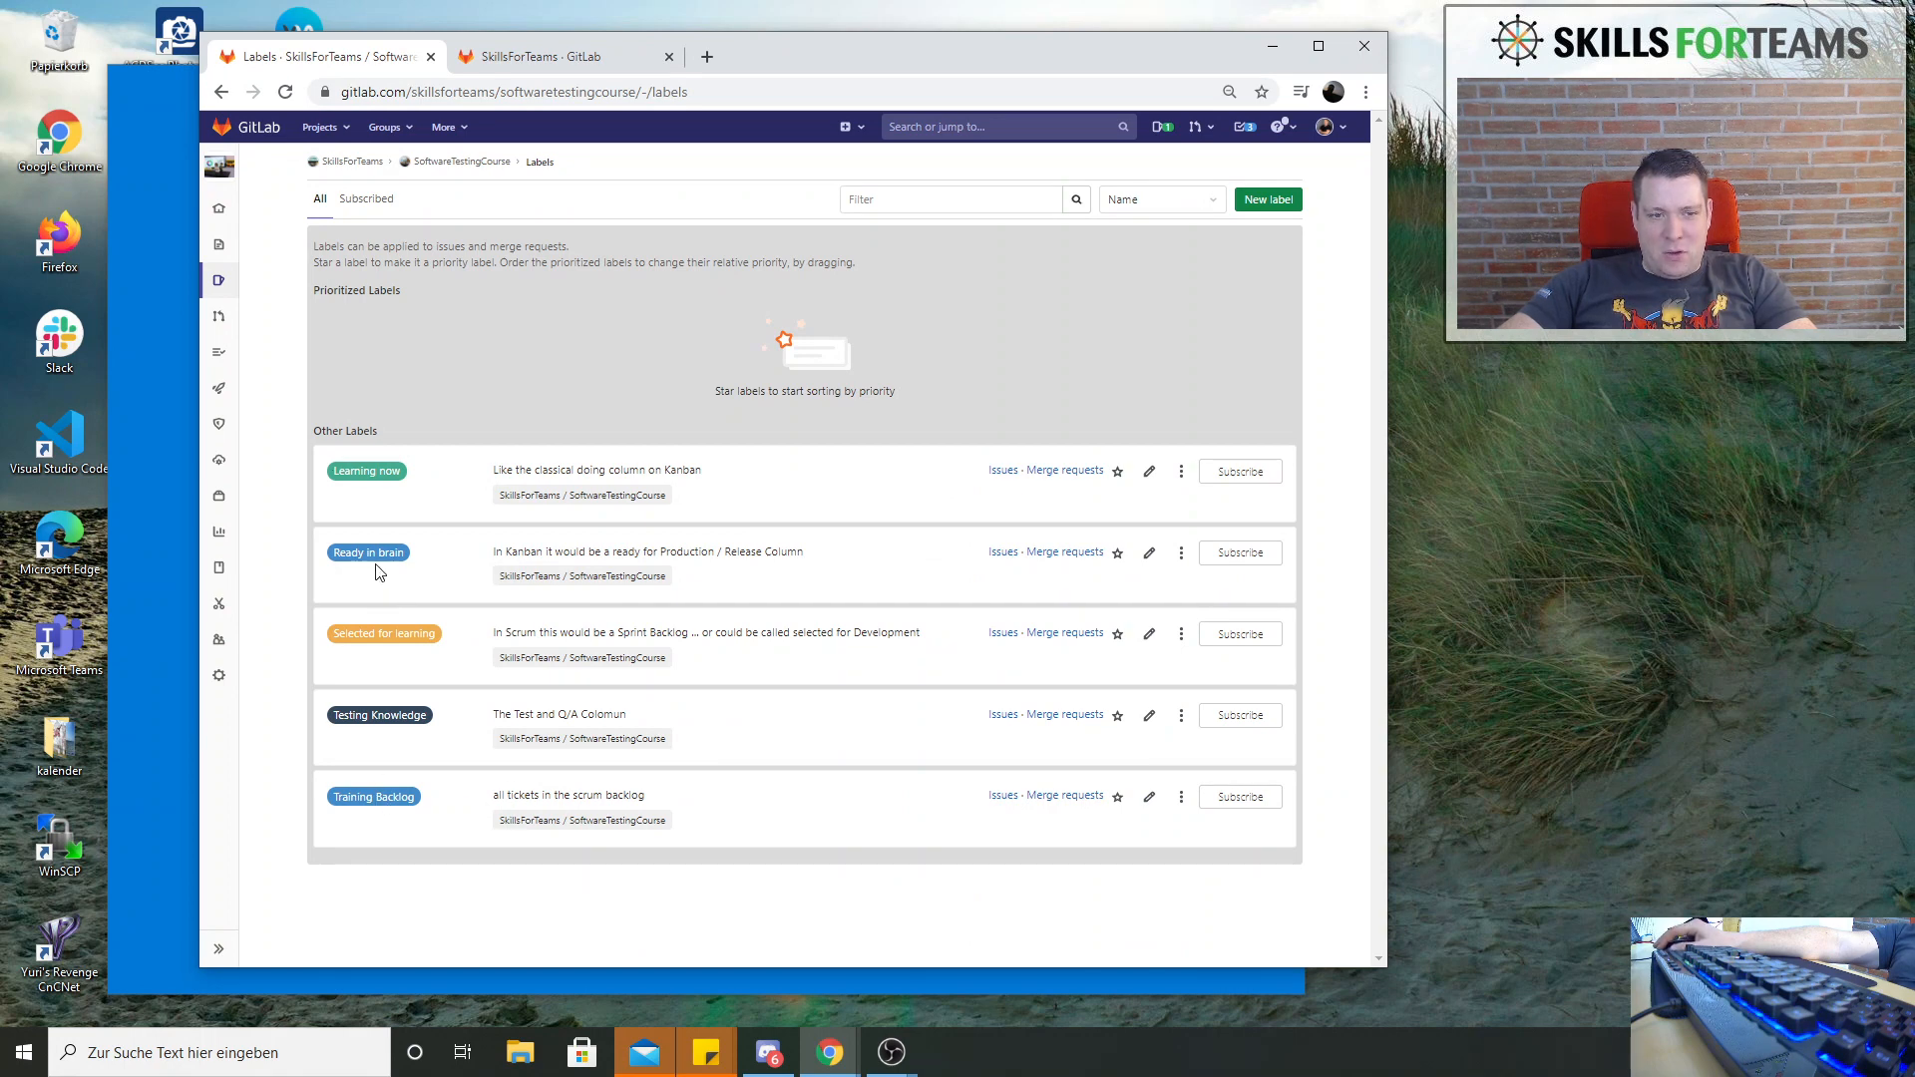
{"action": "left_click", "coordinate": [1151, 555]}
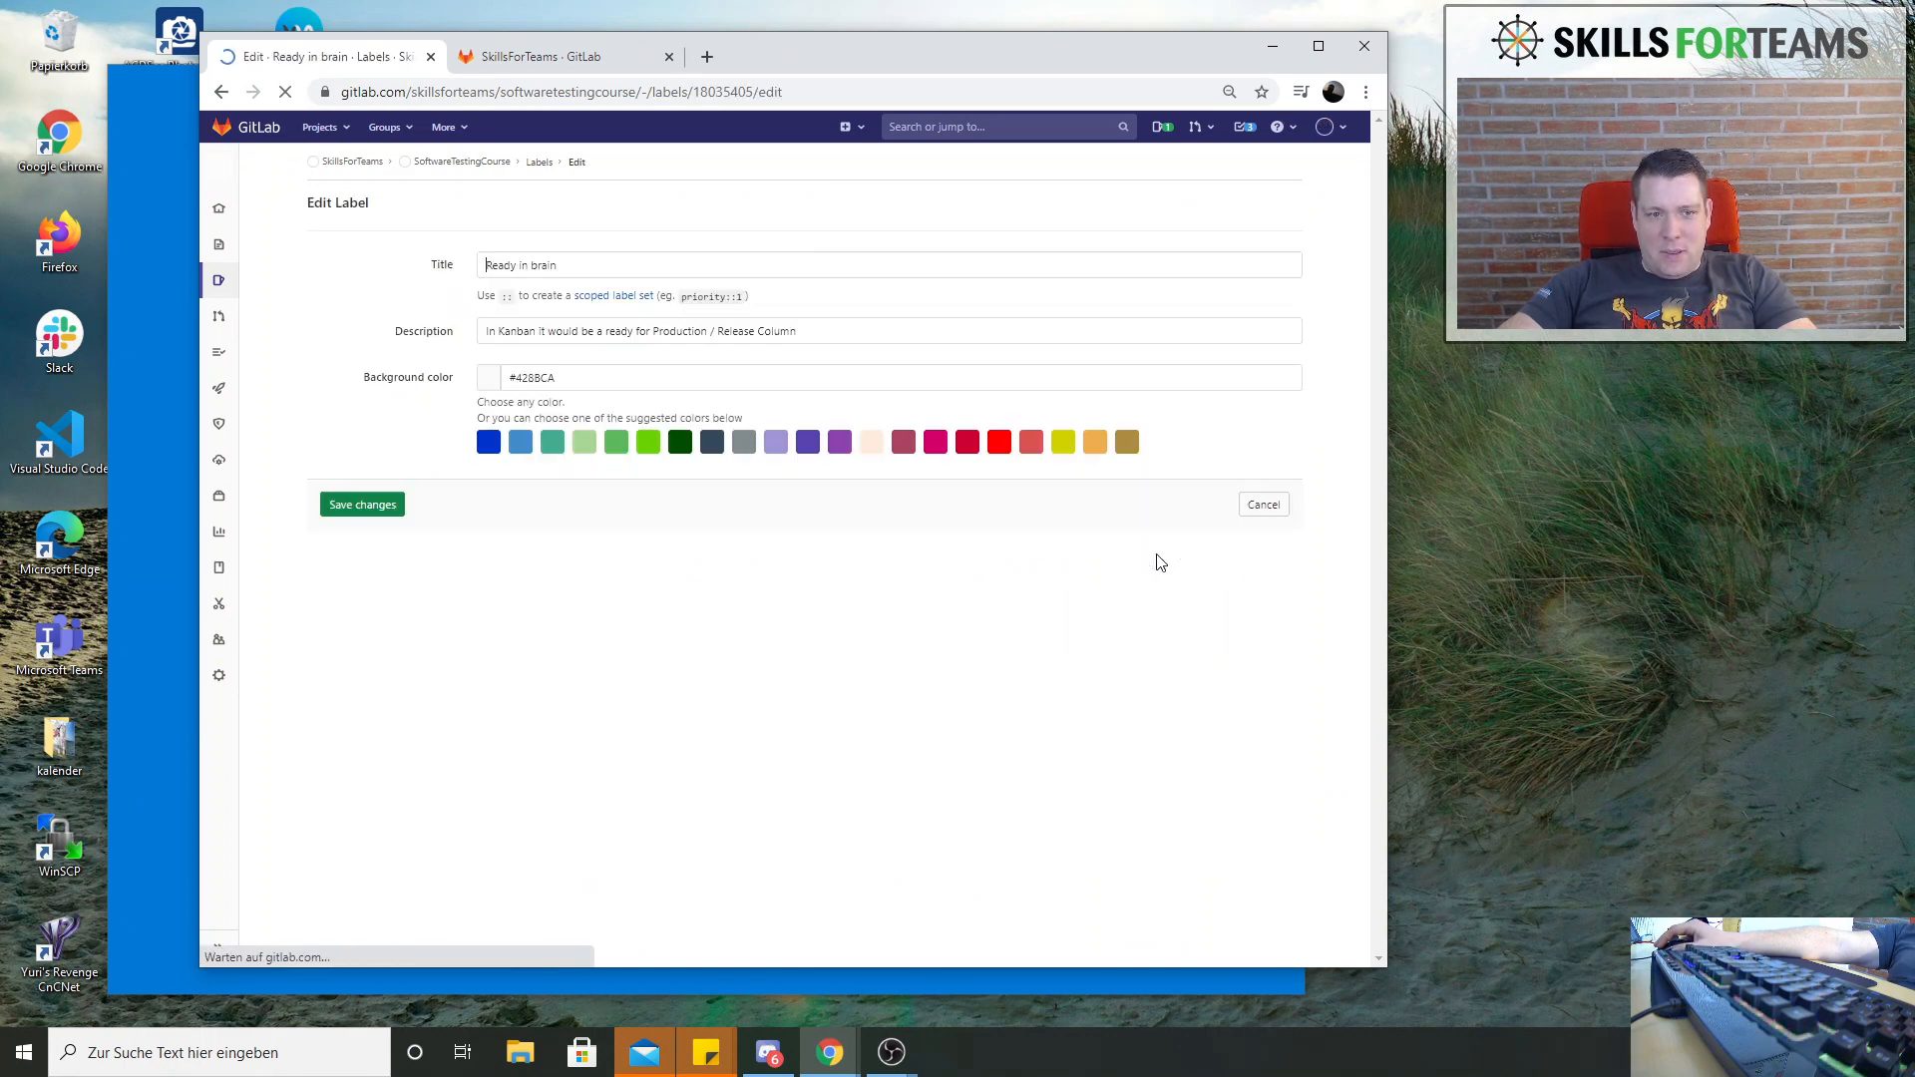
{"action": "left_click", "coordinate": [649, 442]}
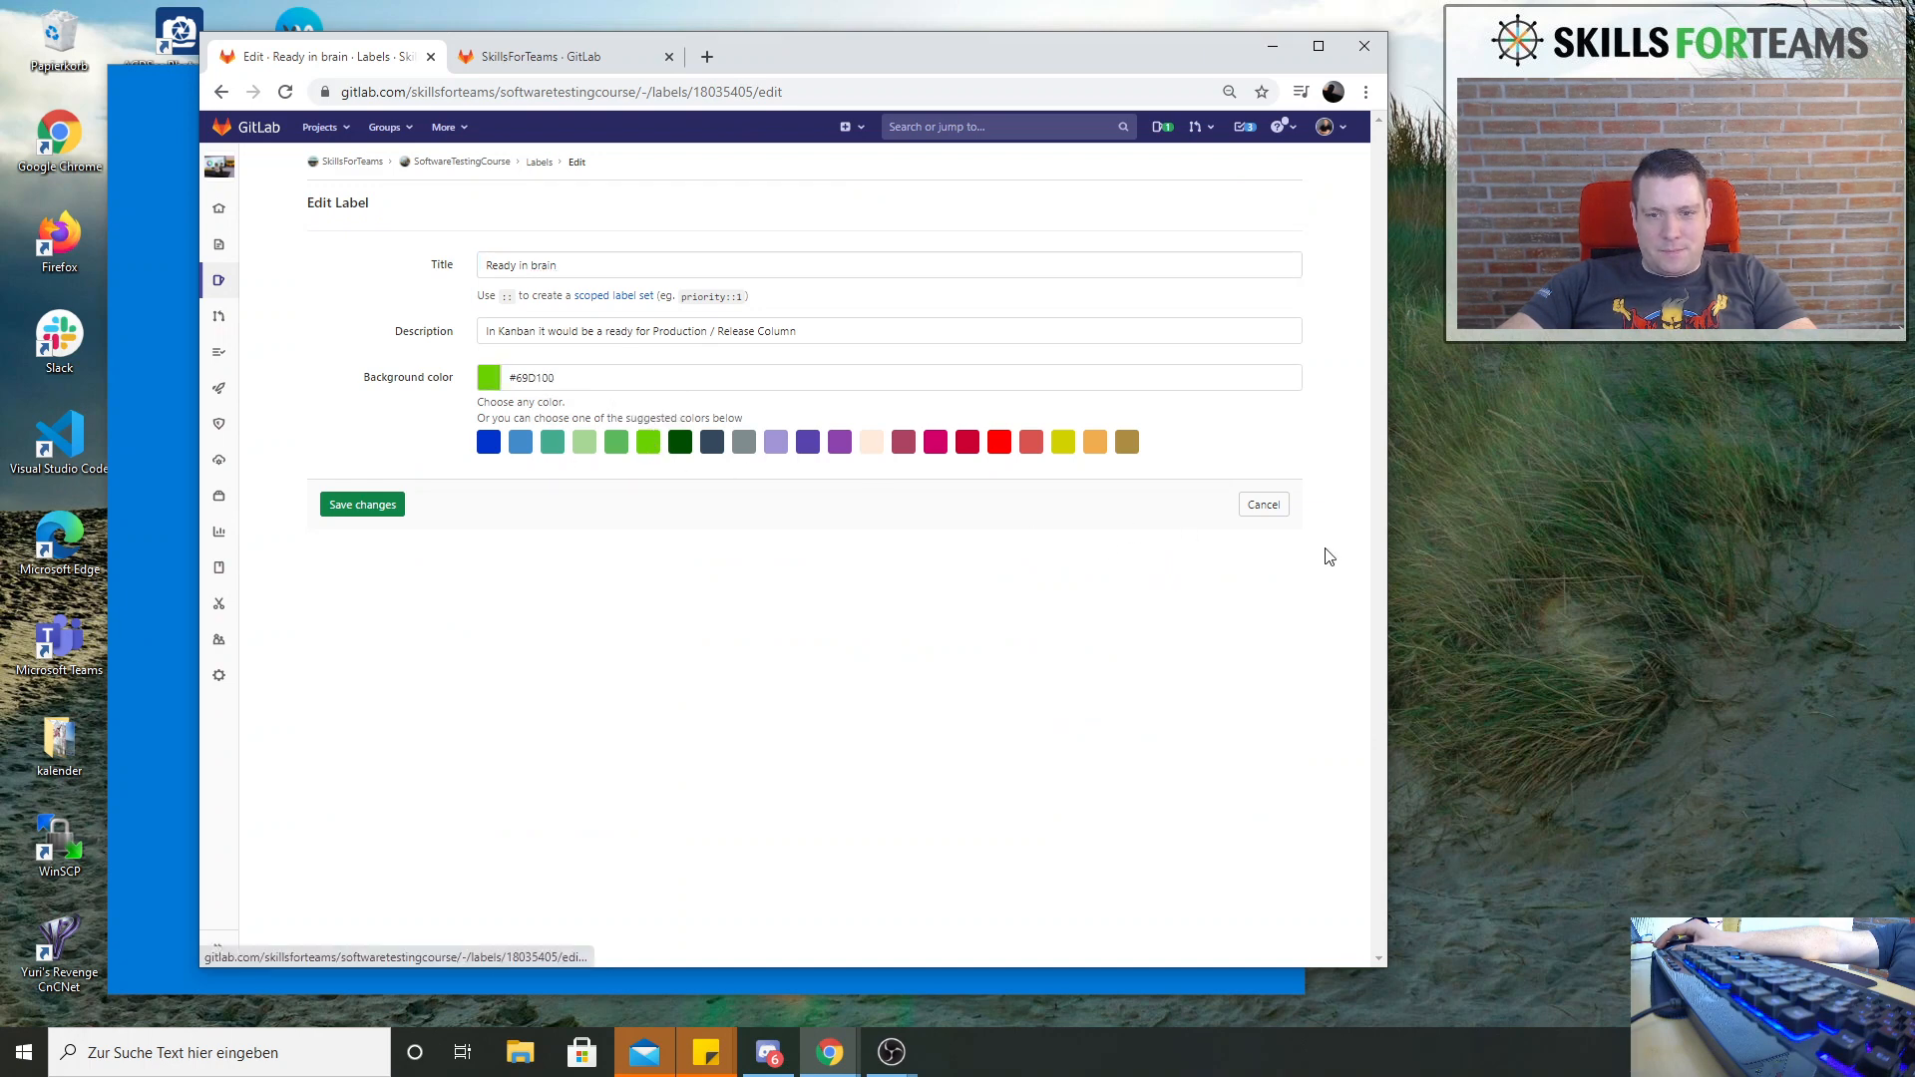
{"action": "left_click", "coordinate": [365, 504]}
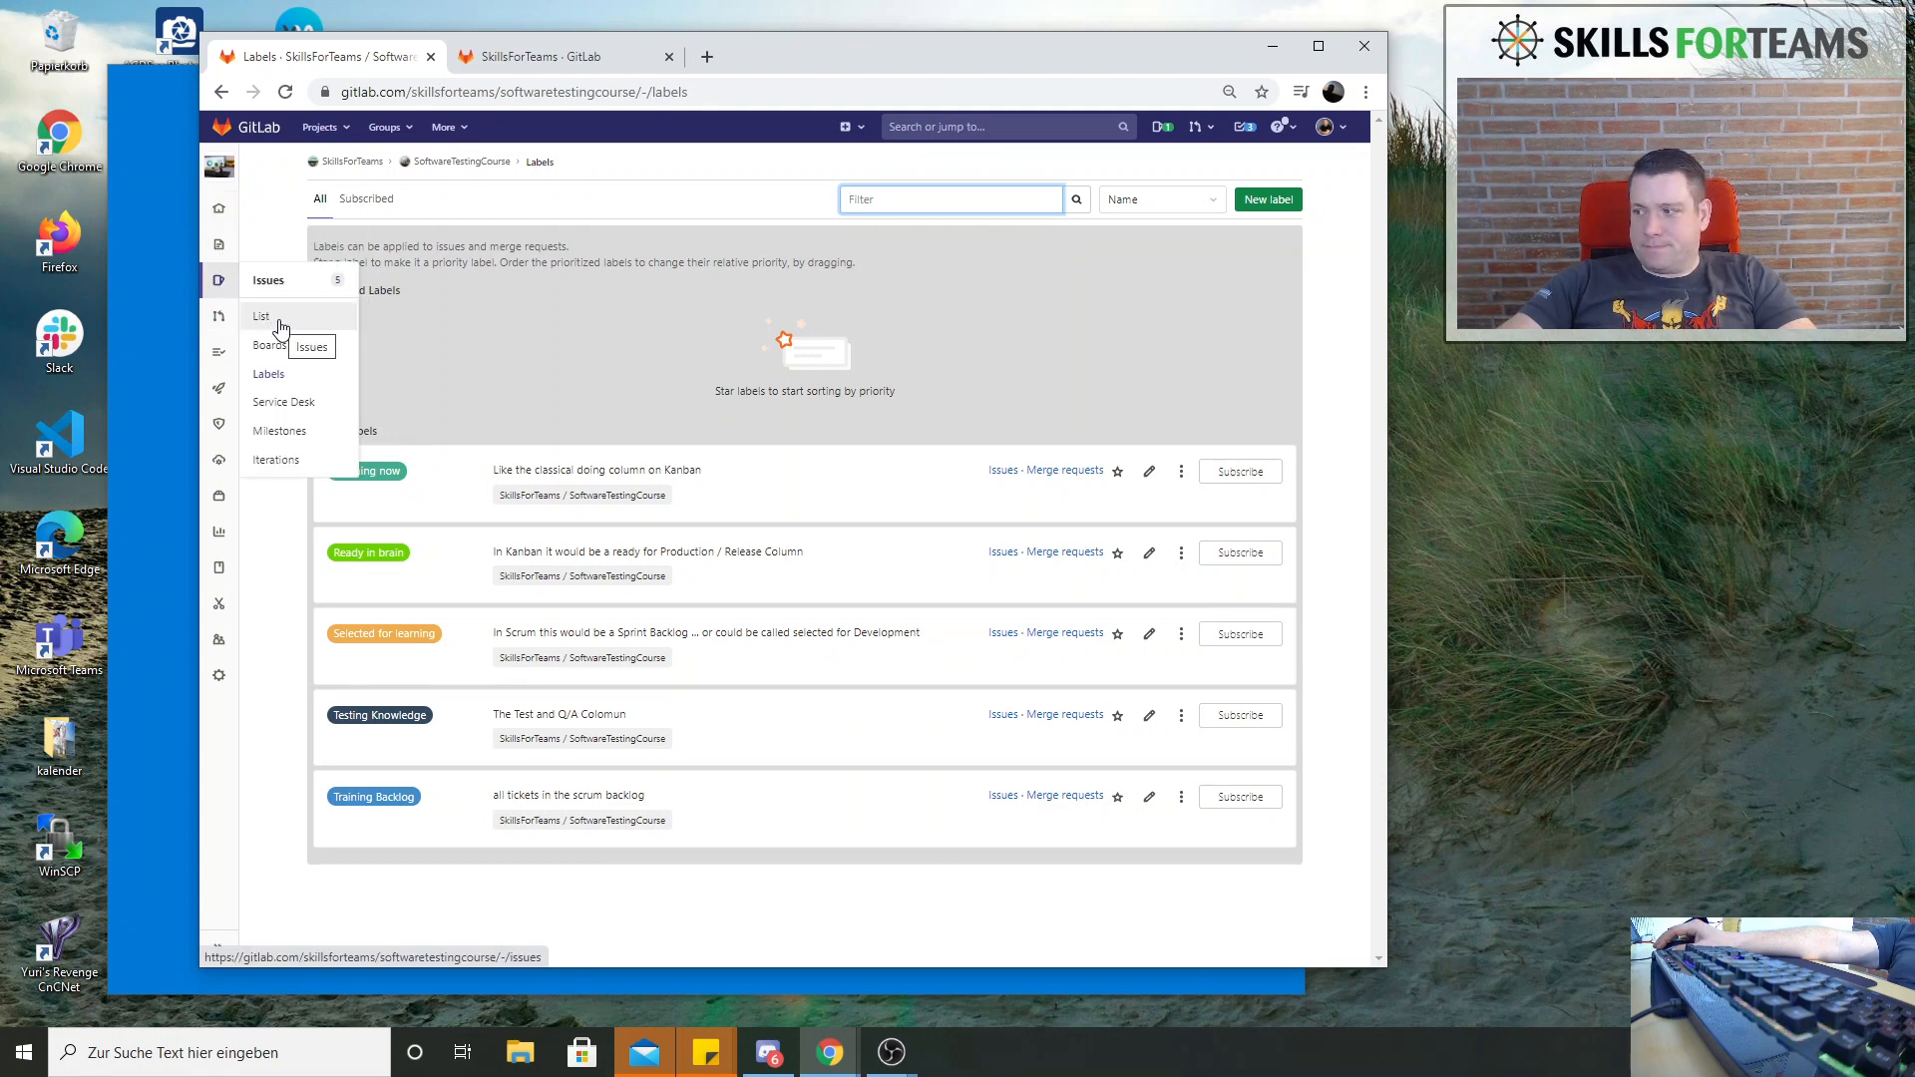
Limit the Development issue board's scope to the labels Learning now, Ready in brain, Selected for learning, Testing Knowledge and Training Backlog, and save
{"action": "left_click", "coordinate": [288, 346]}
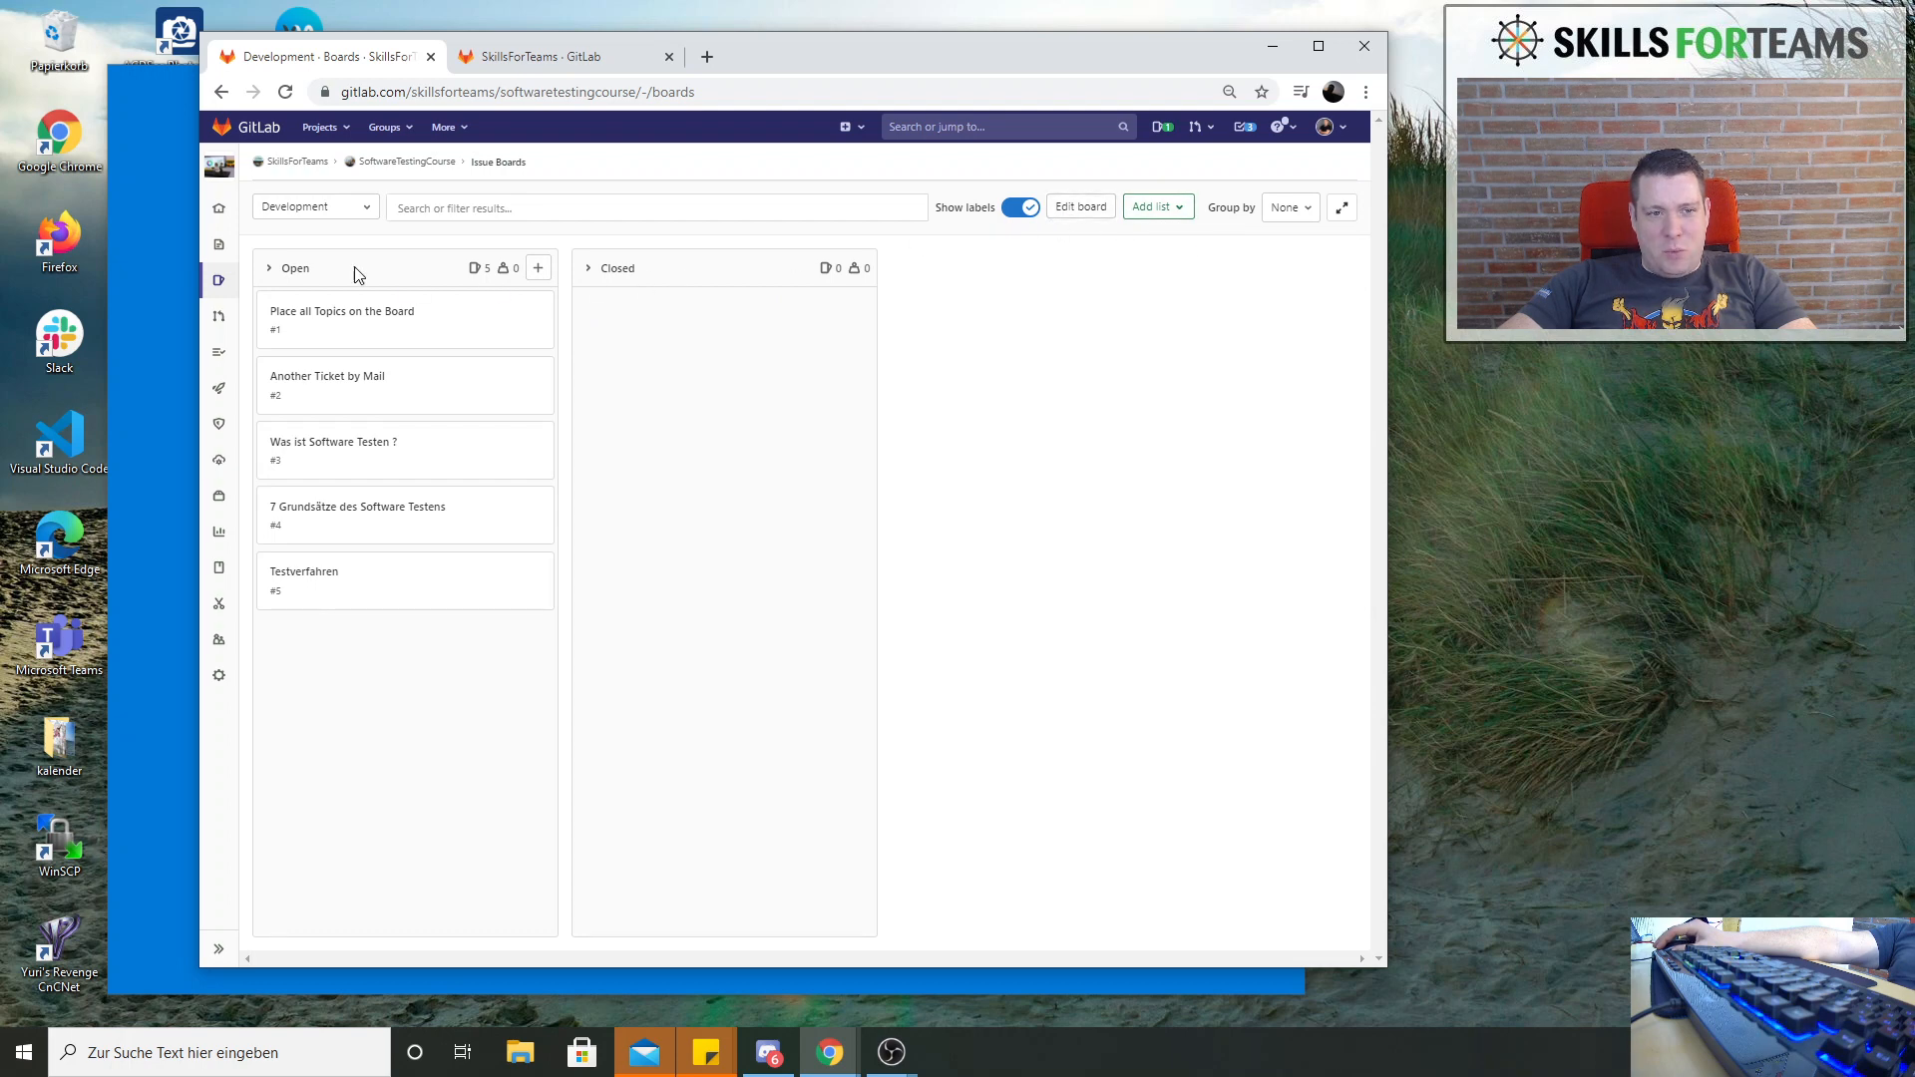
{"action": "left_click", "coordinate": [1067, 212]}
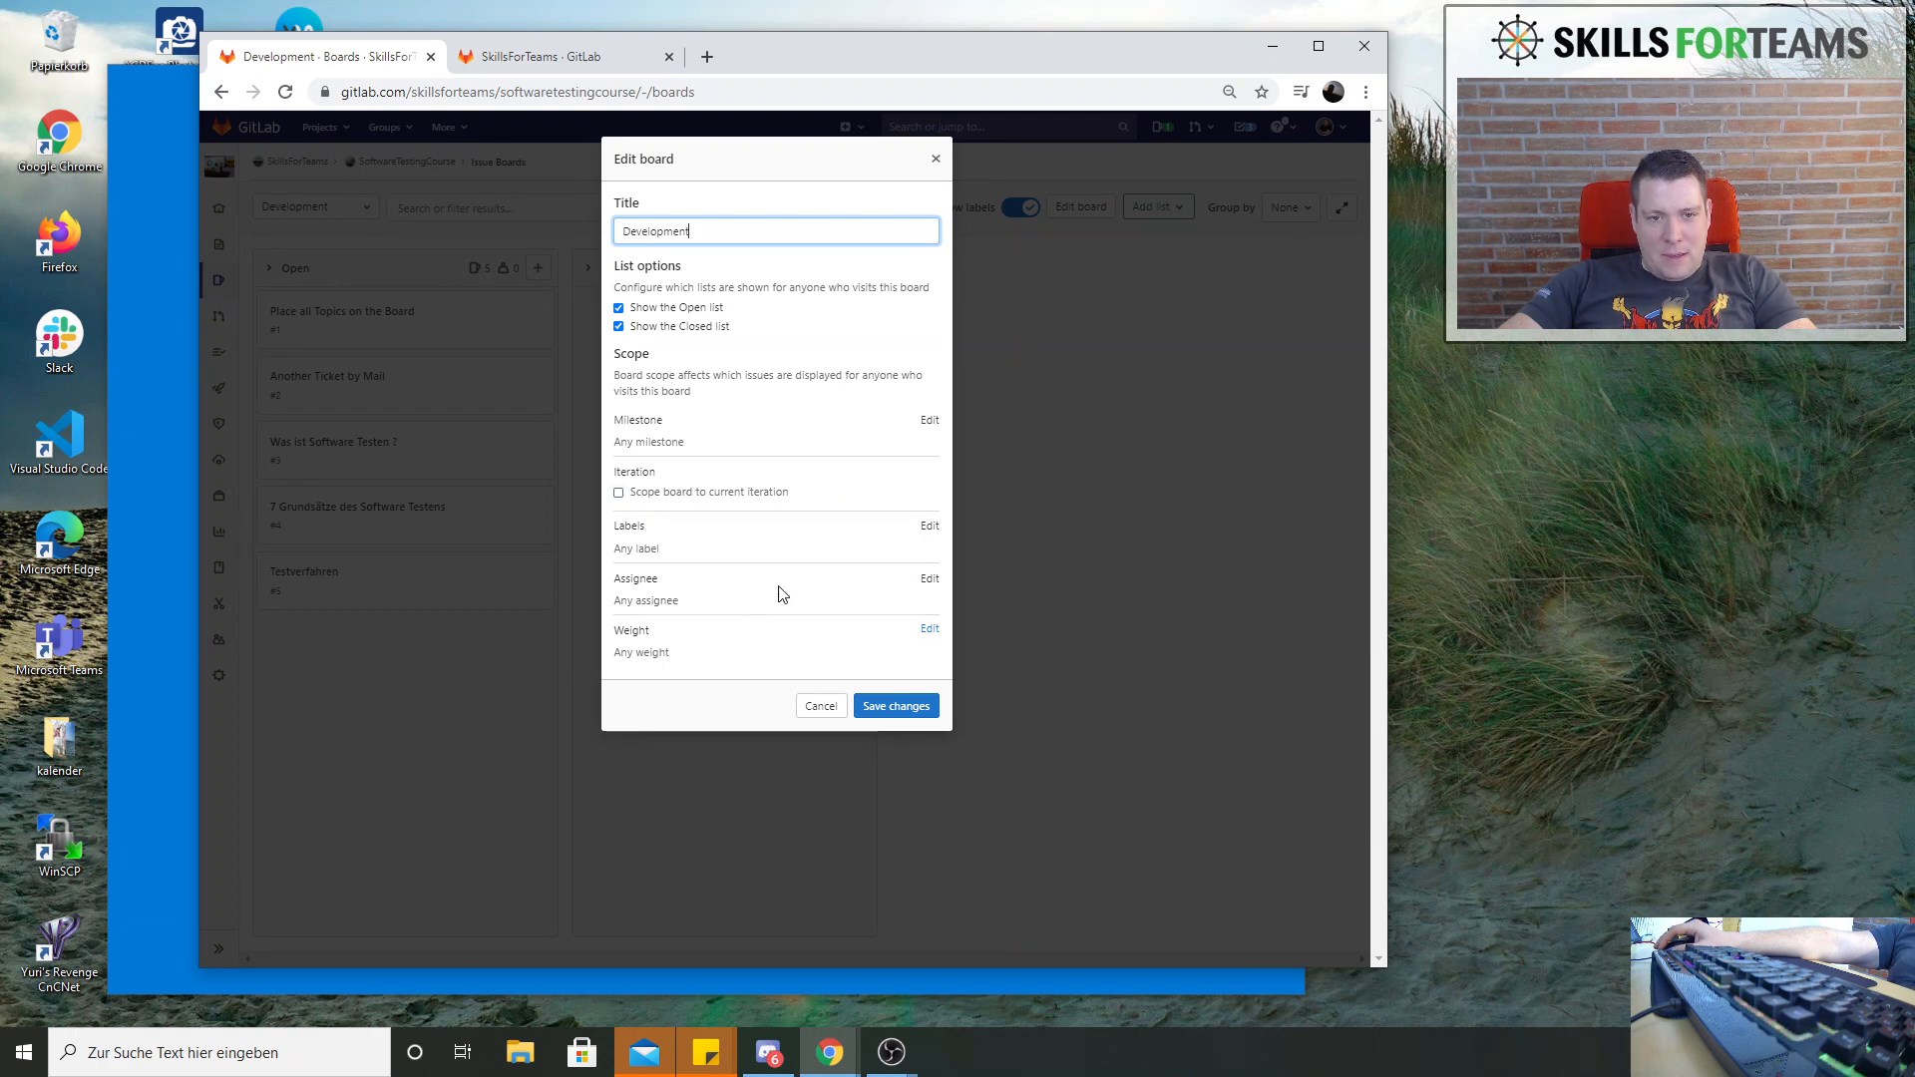
{"action": "left_click", "coordinate": [929, 526]}
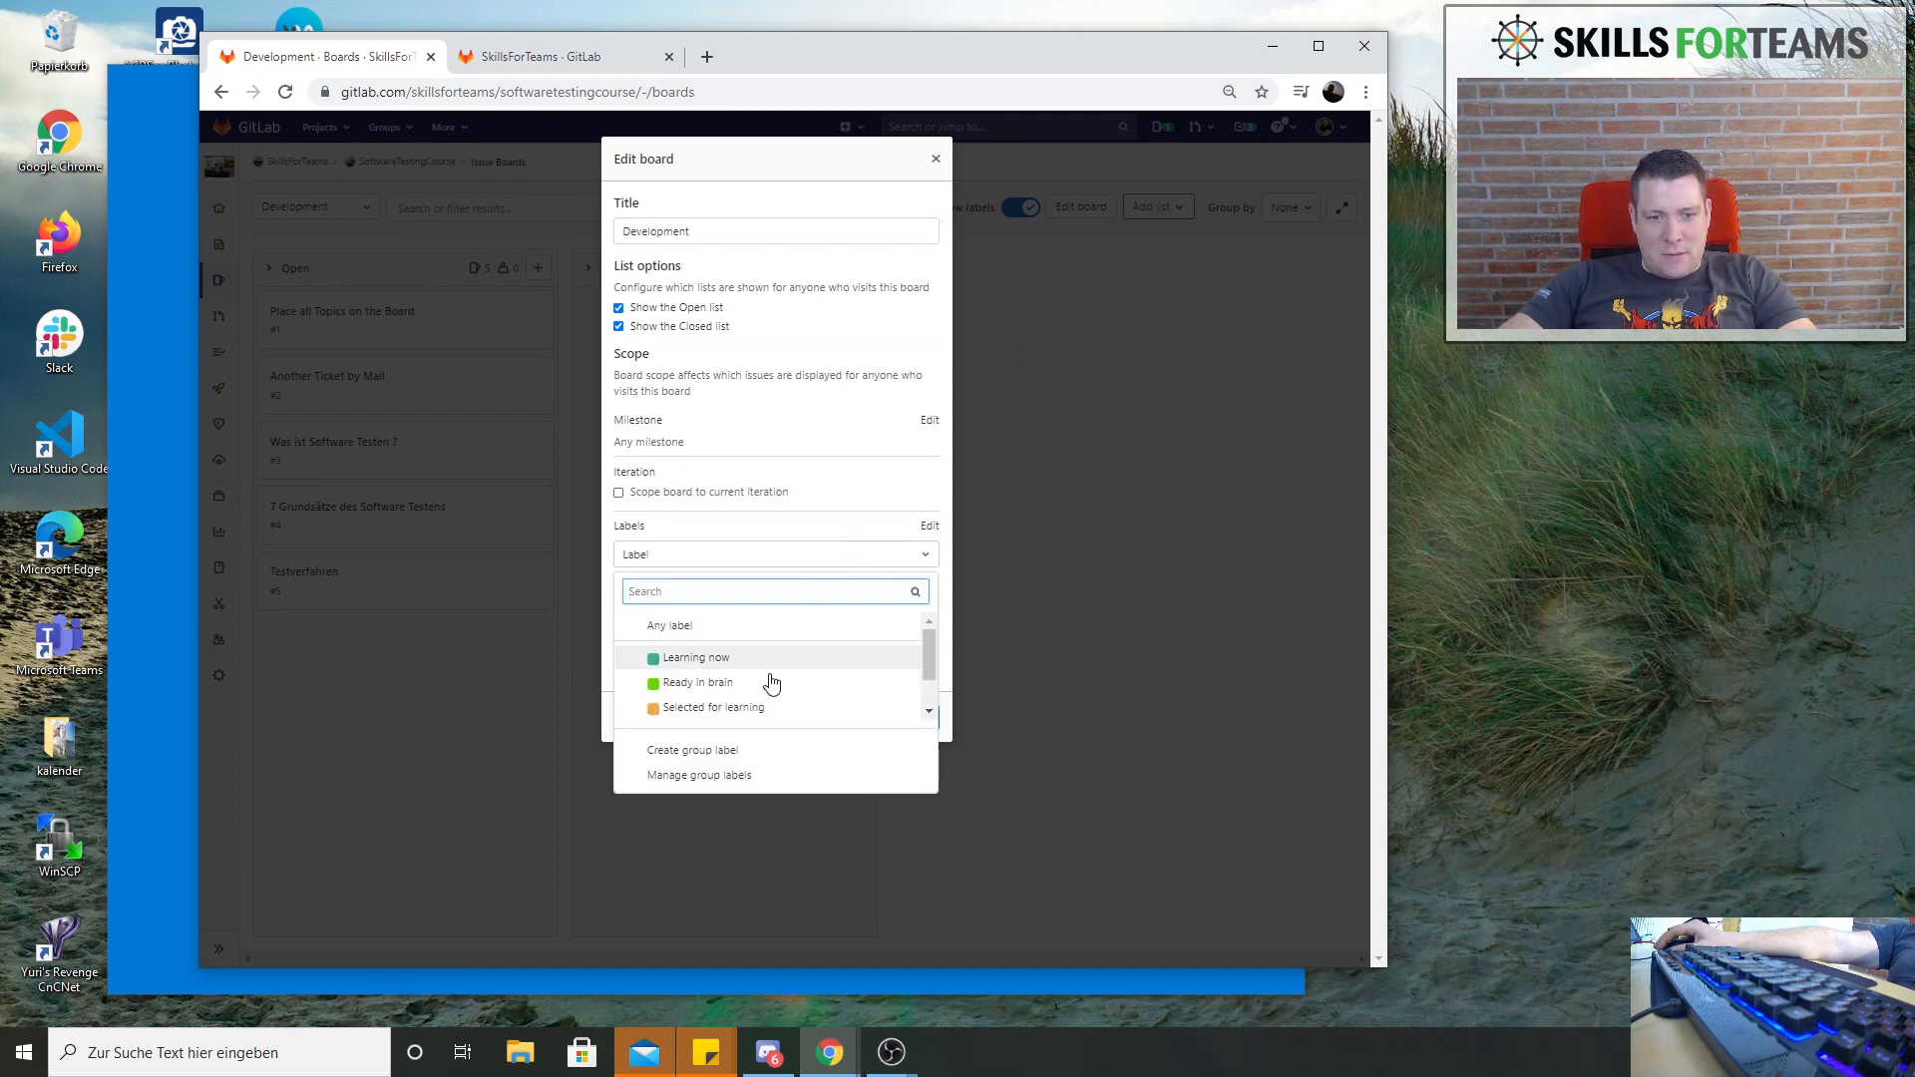
{"action": "left_click", "coordinate": [731, 658]}
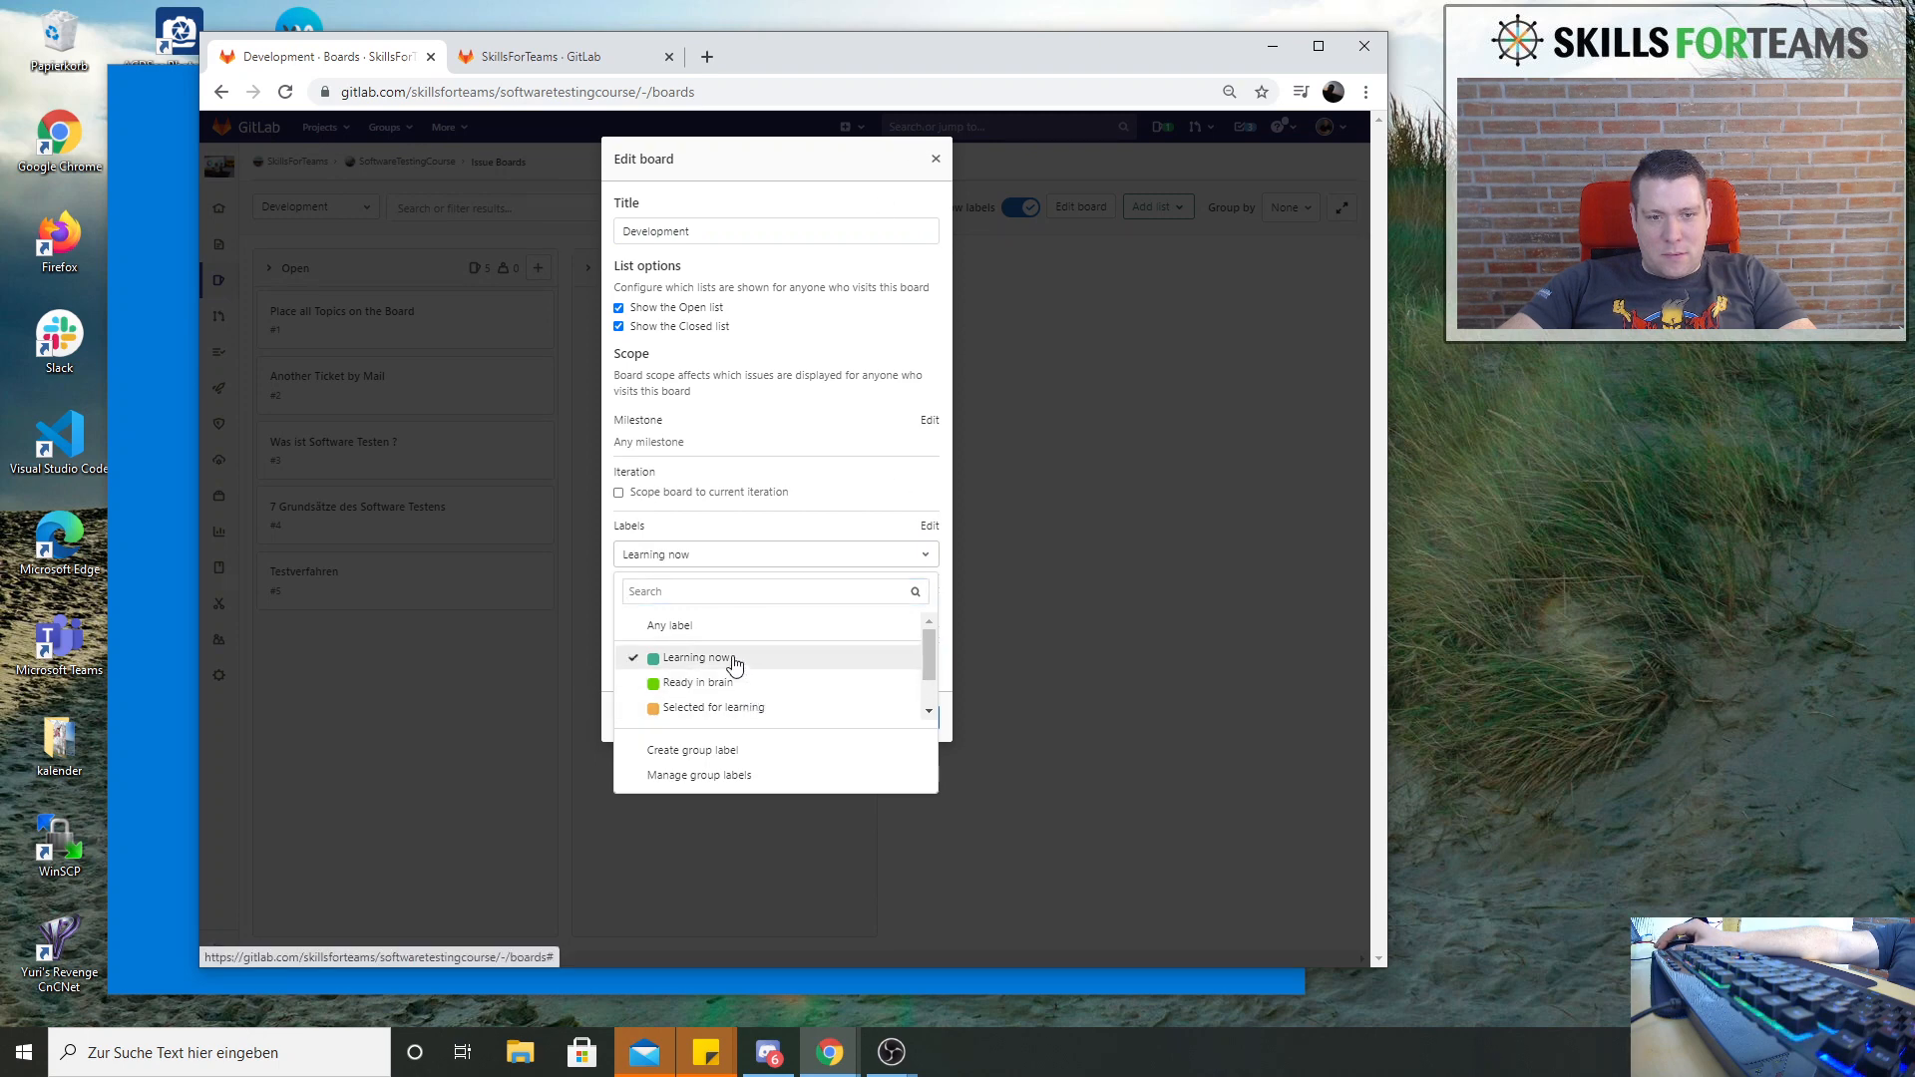
{"action": "left_click", "coordinate": [718, 683]}
{"action": "left_click", "coordinate": [718, 710]}
{"action": "scroll", "coordinate": [778, 688], "scroll_direction": "down", "scroll_amount": 1}
{"action": "left_click", "coordinate": [791, 684]}
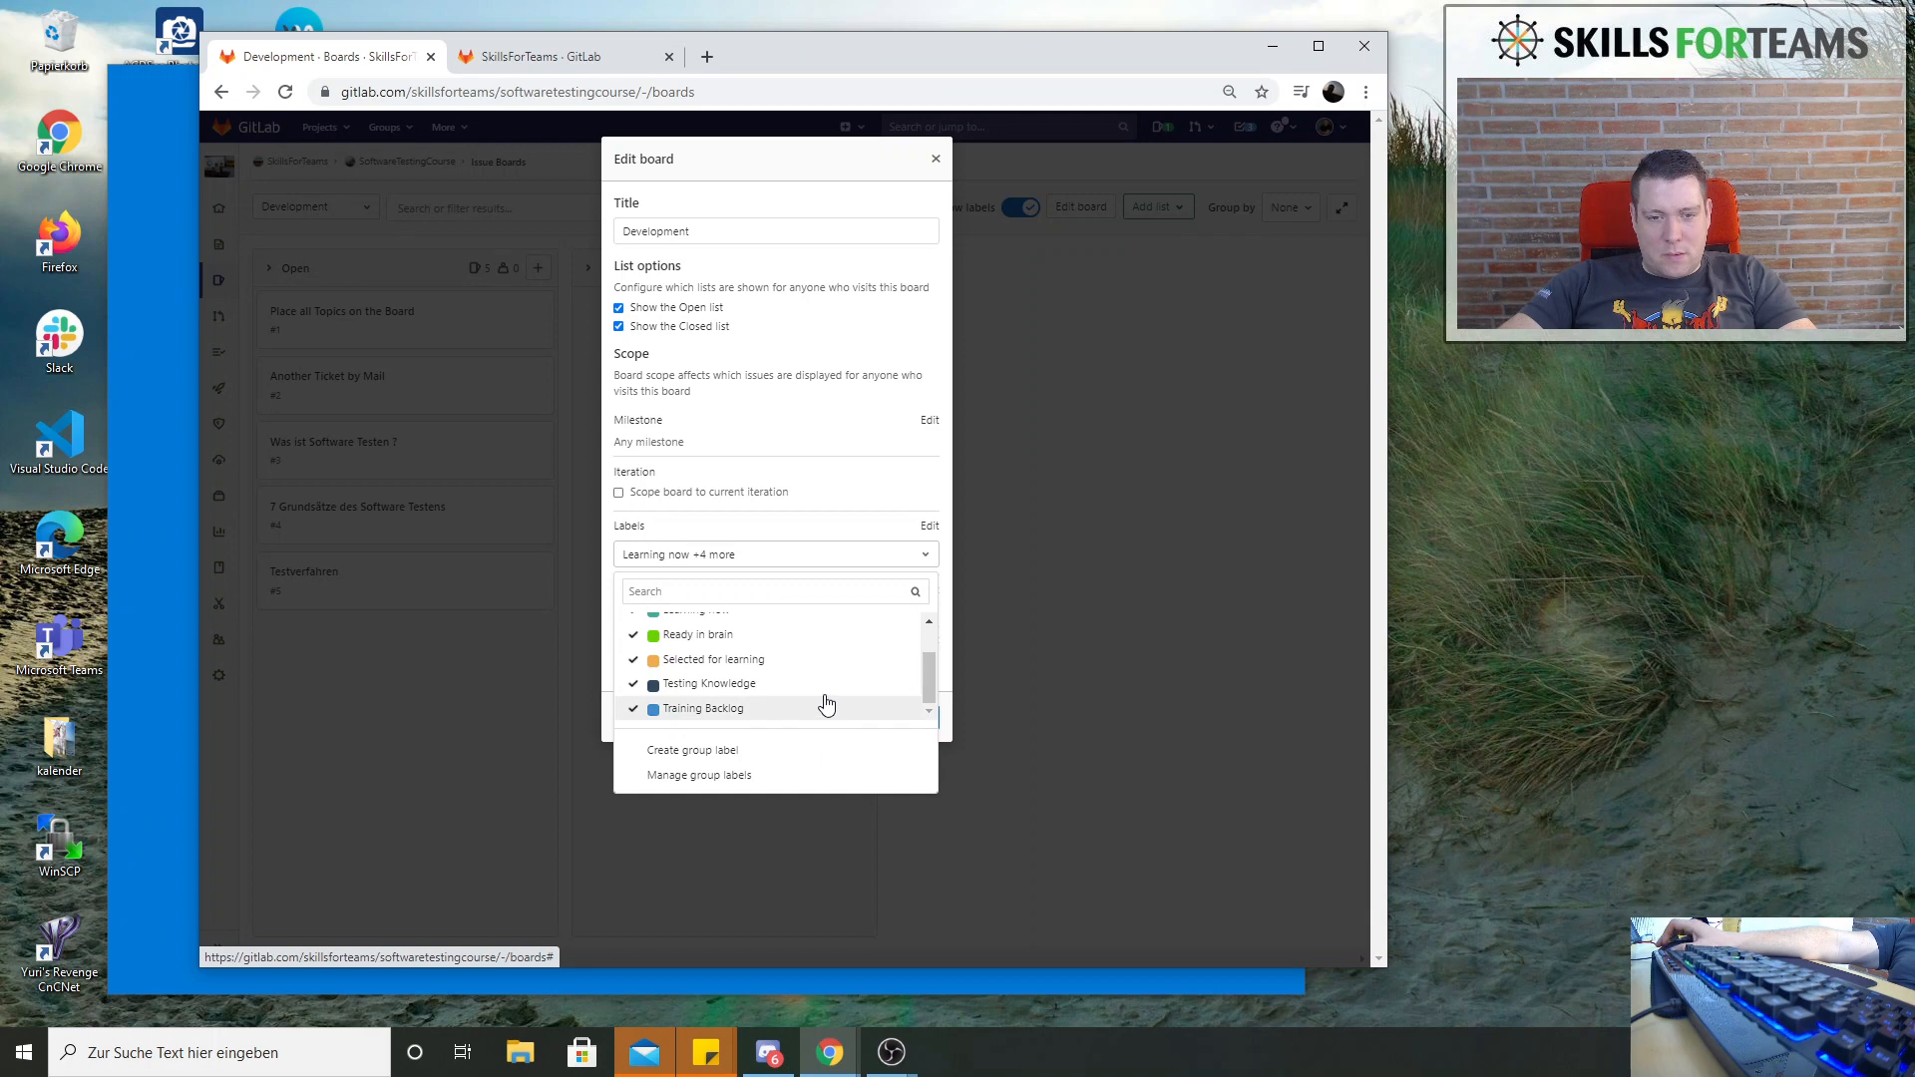
{"action": "left_click", "coordinate": [782, 711]}
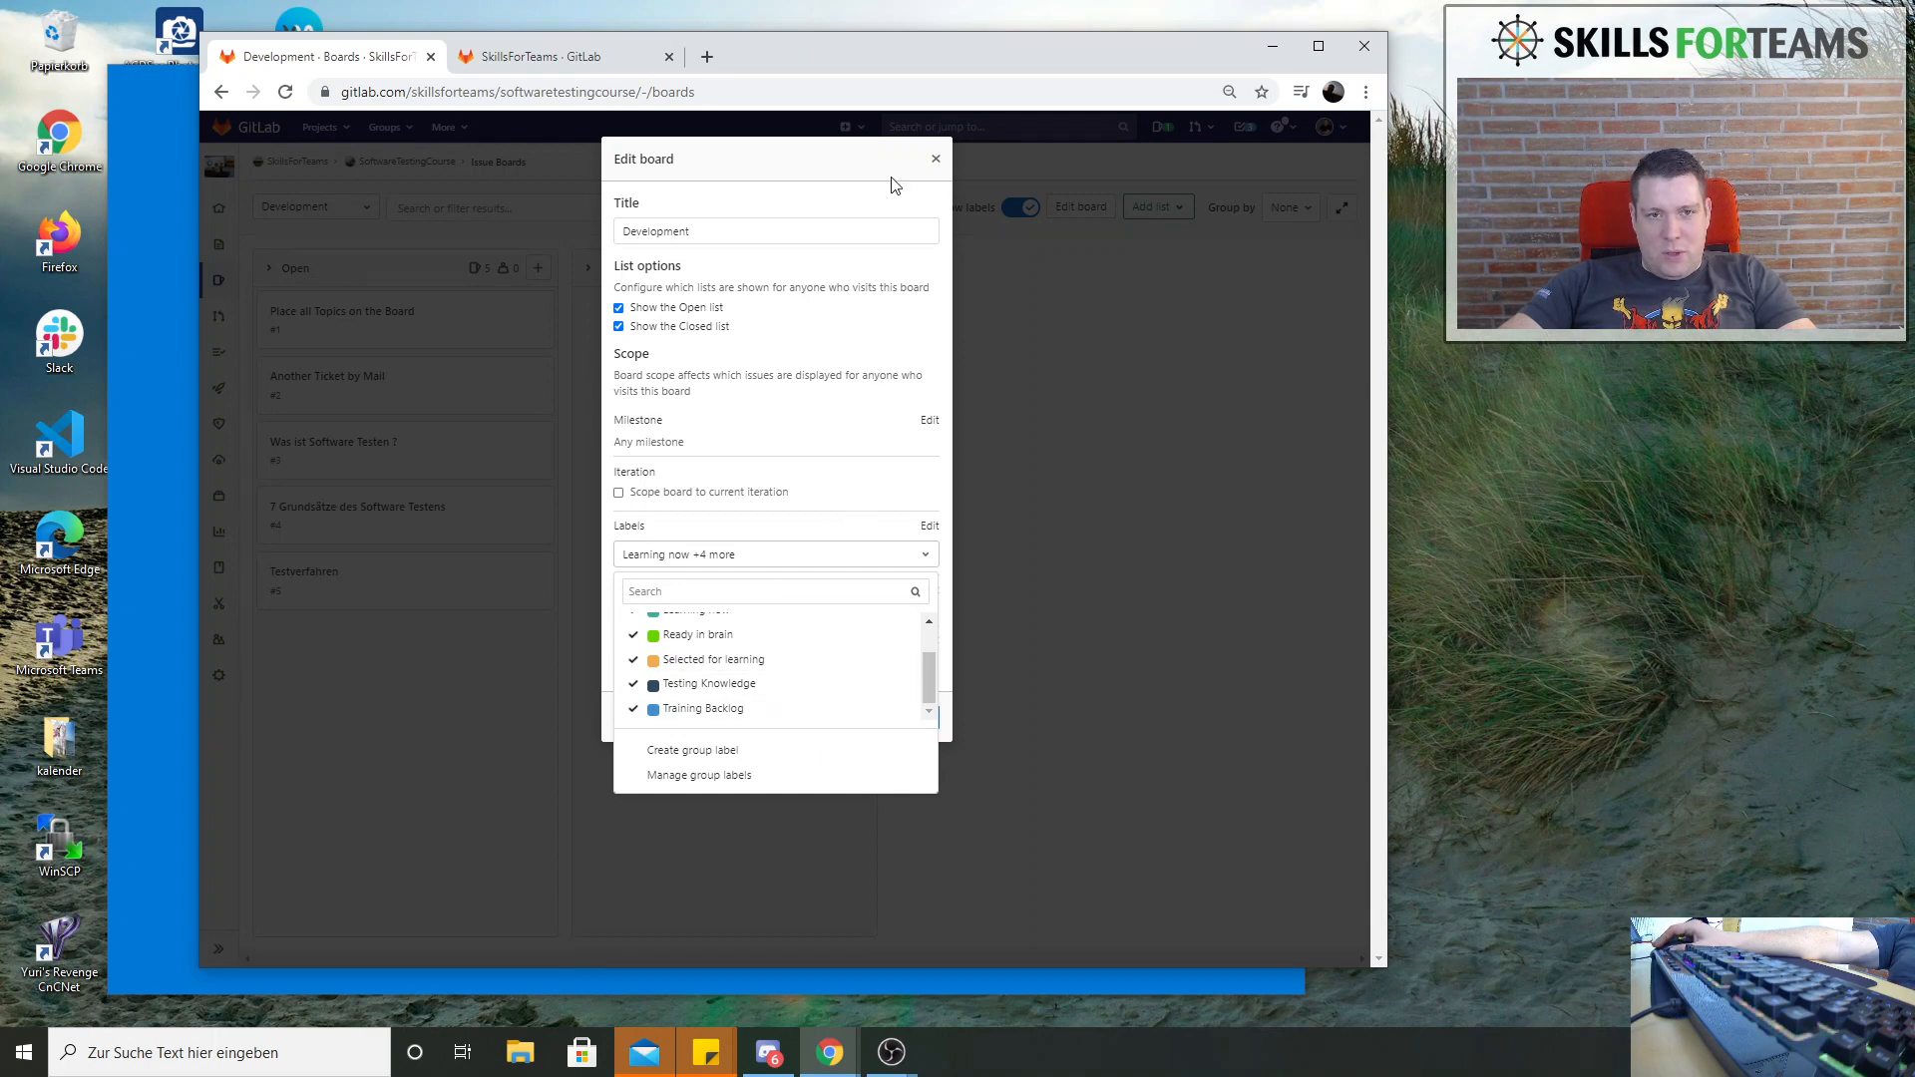
{"action": "left_click", "coordinate": [945, 725]}
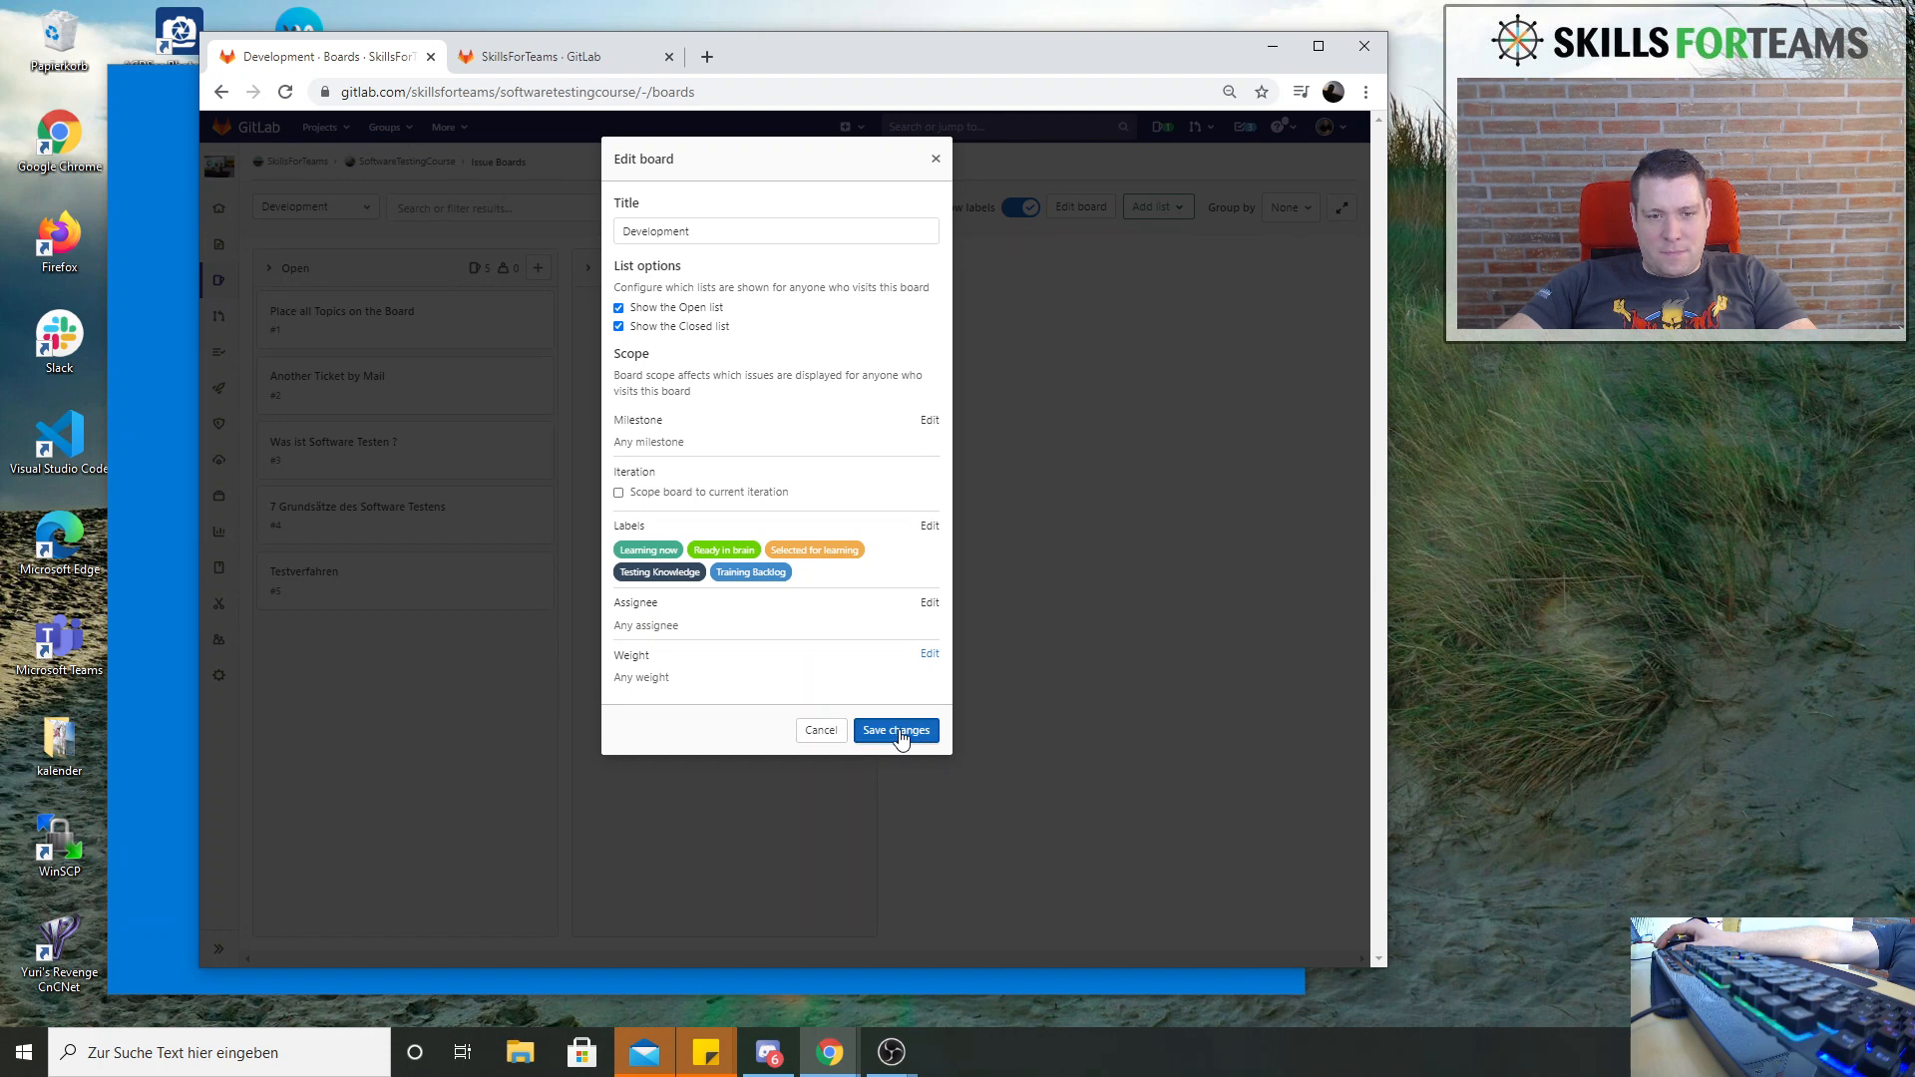
{"action": "left_click", "coordinate": [929, 526]}
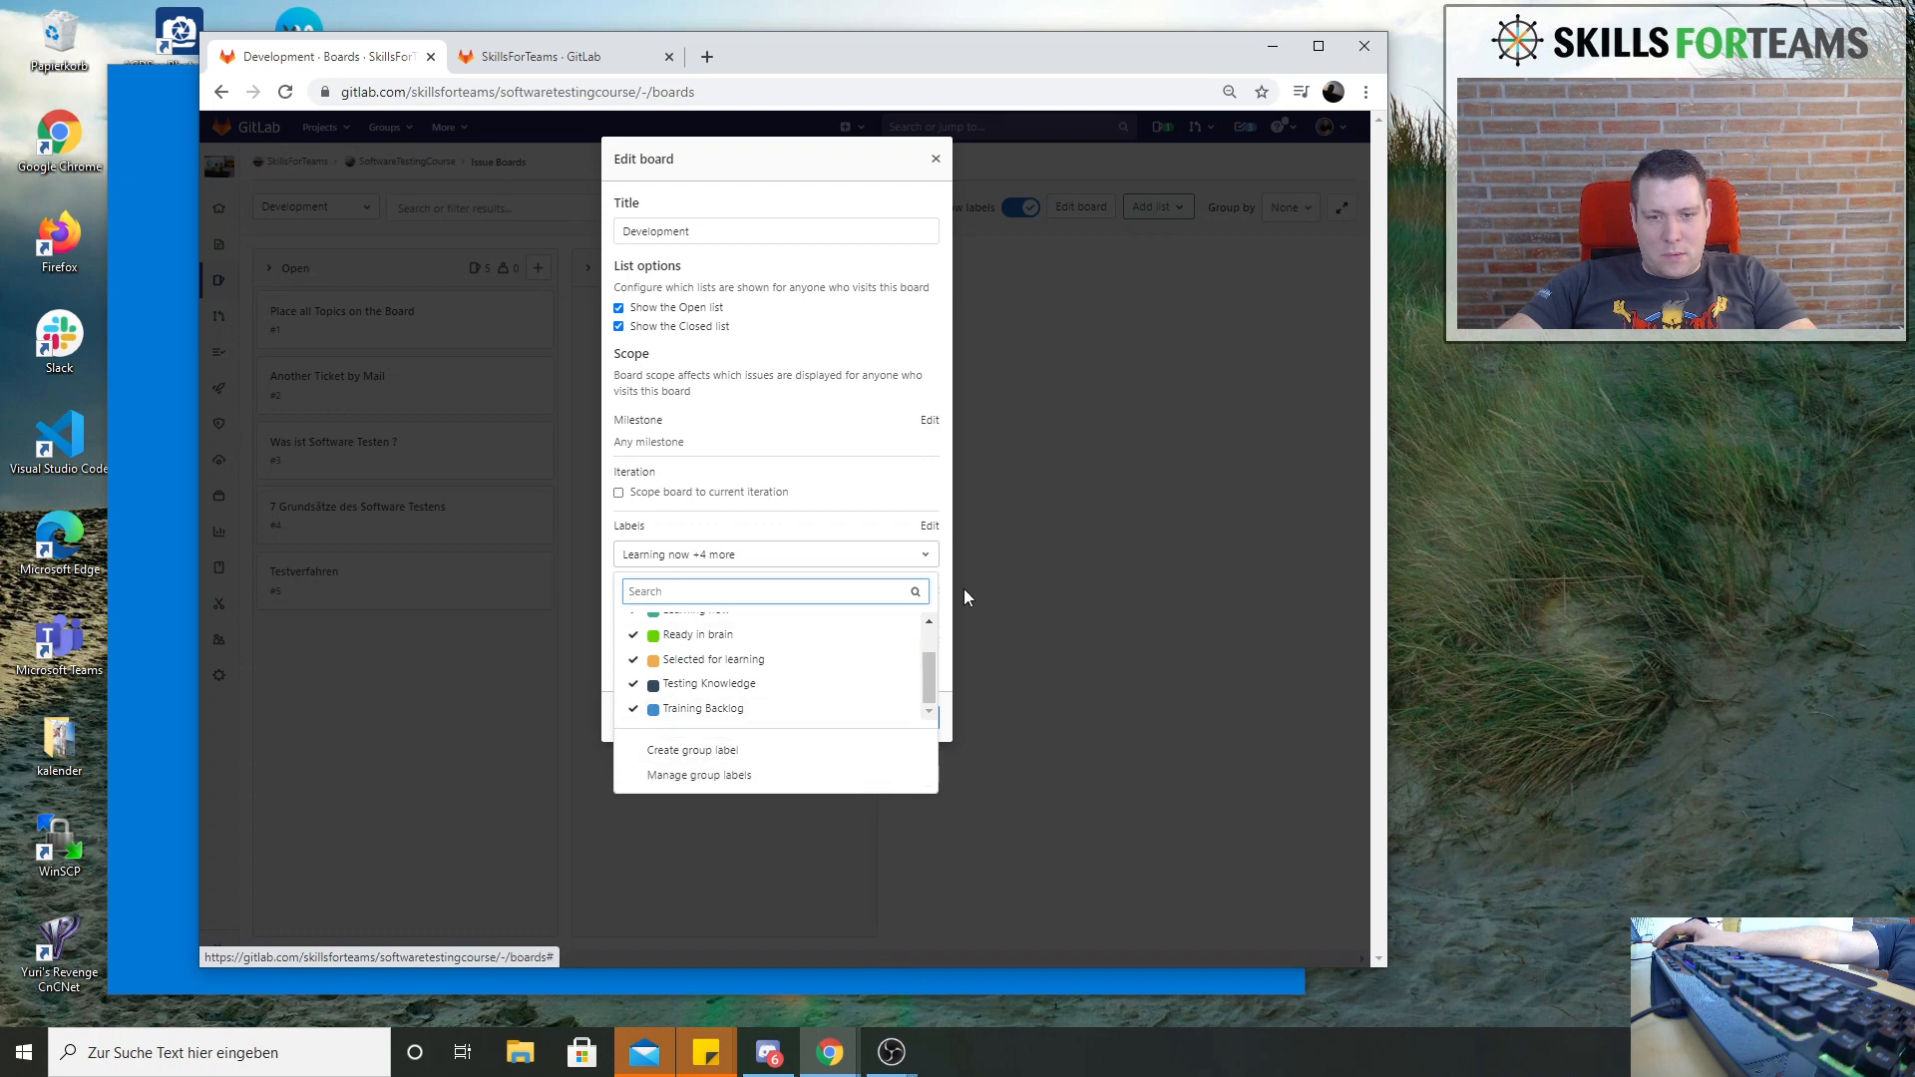
{"action": "left_click", "coordinate": [946, 729]}
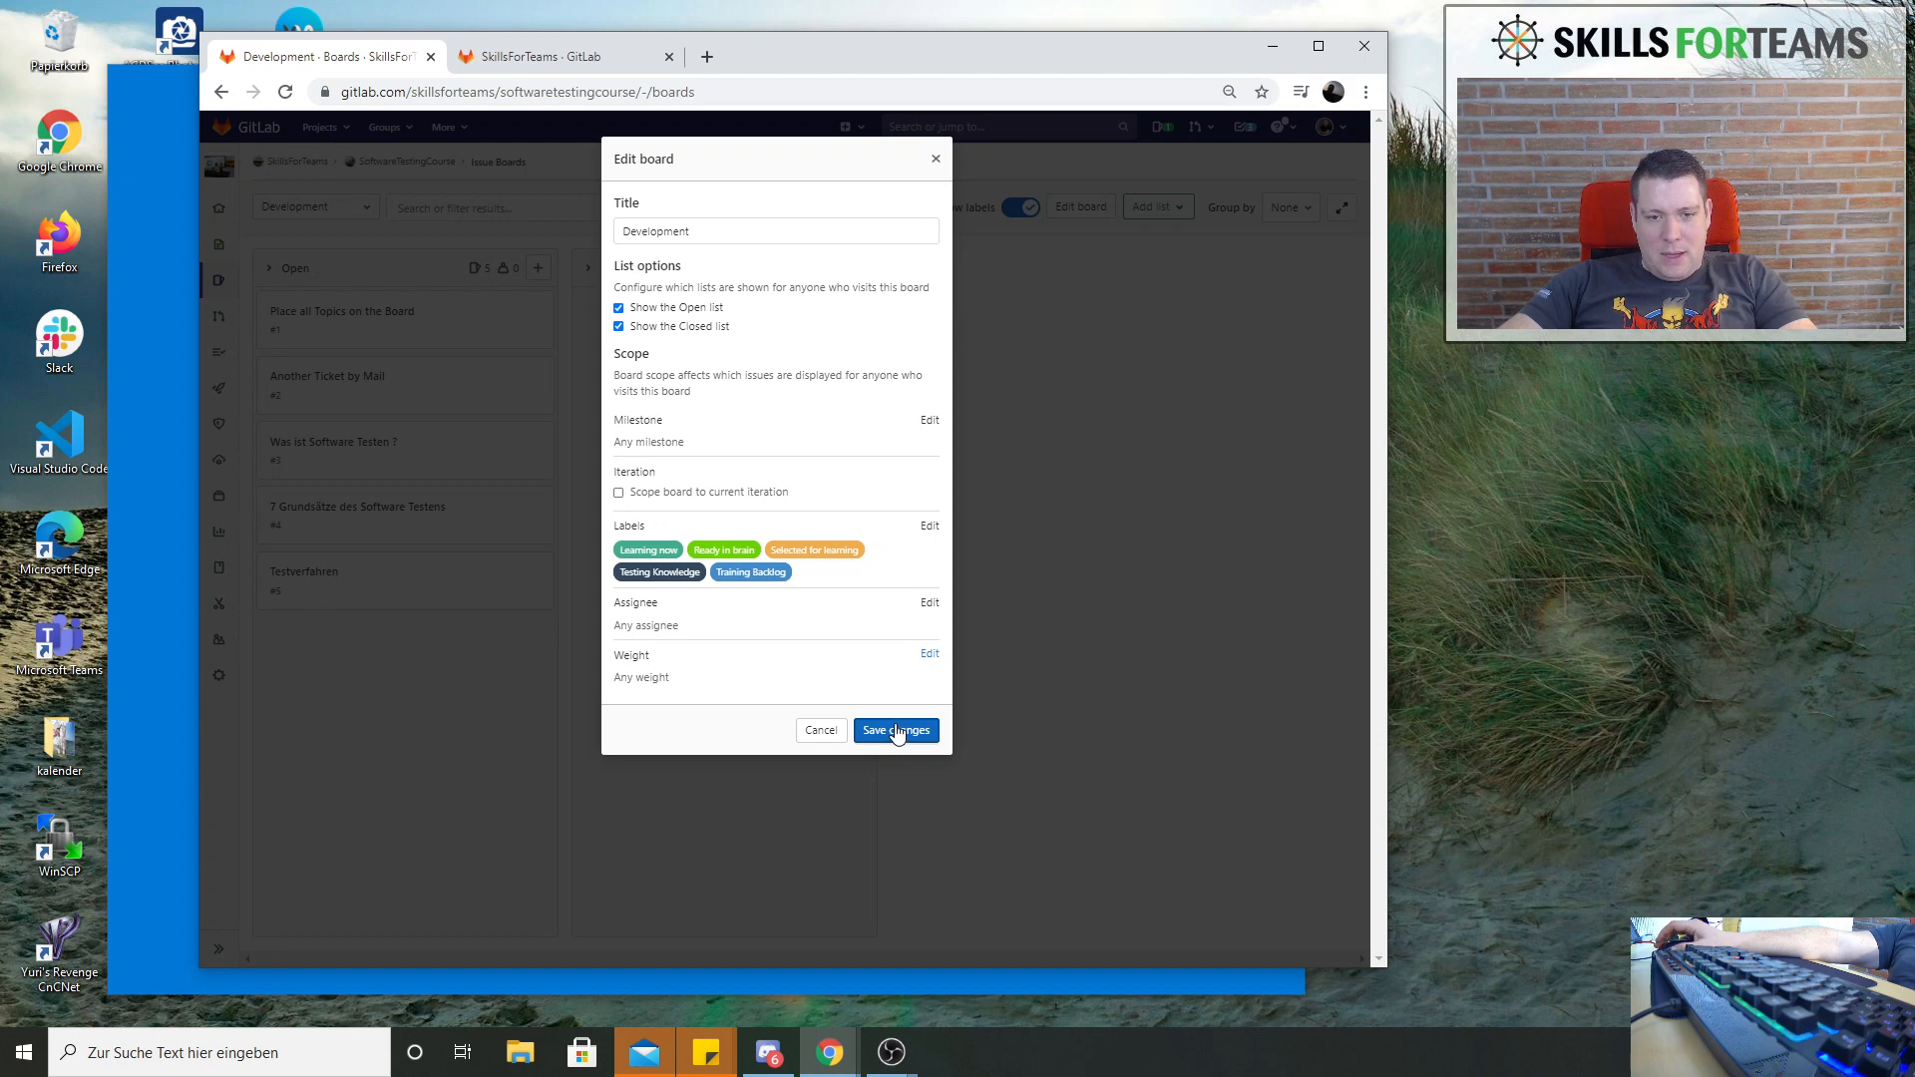
{"action": "left_click", "coordinate": [895, 731]}
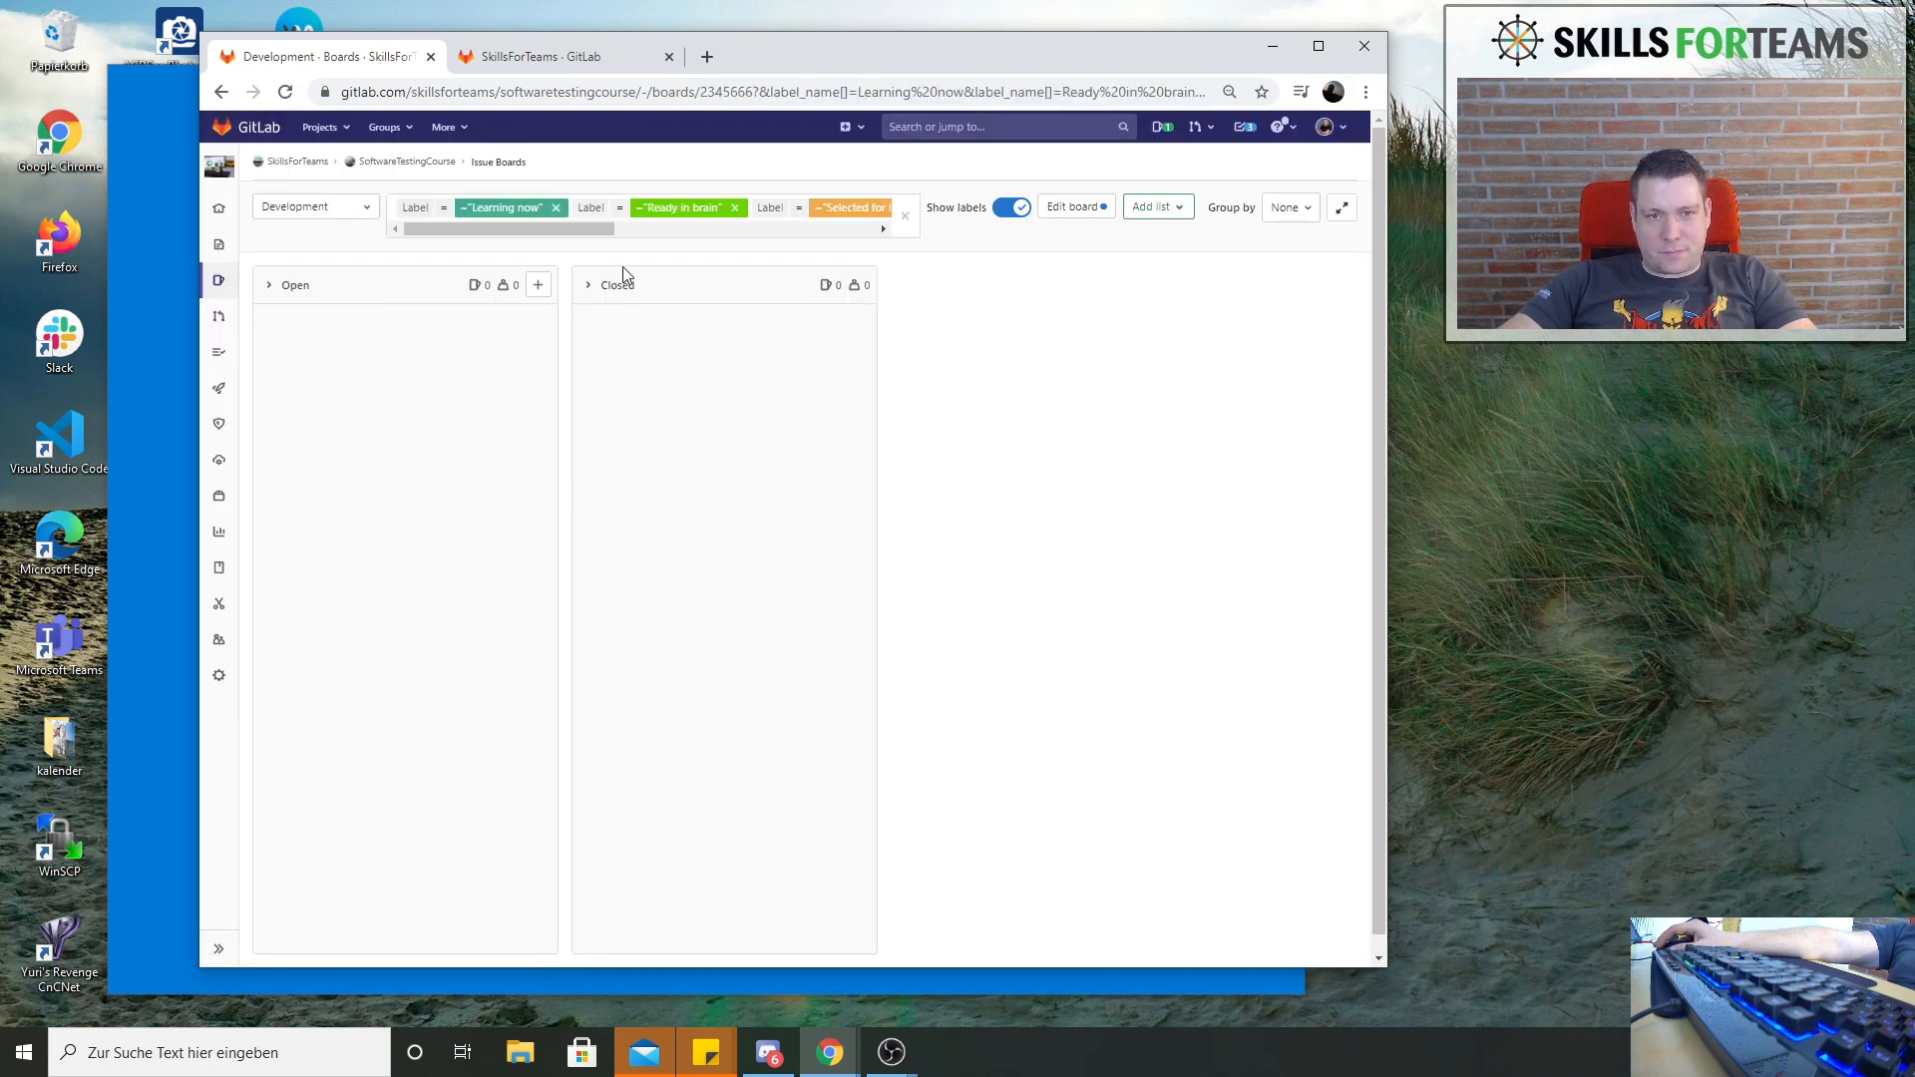
Check the label filters applied to the Development board and review the label scope in its settings
{"action": "left_click", "coordinate": [539, 286]}
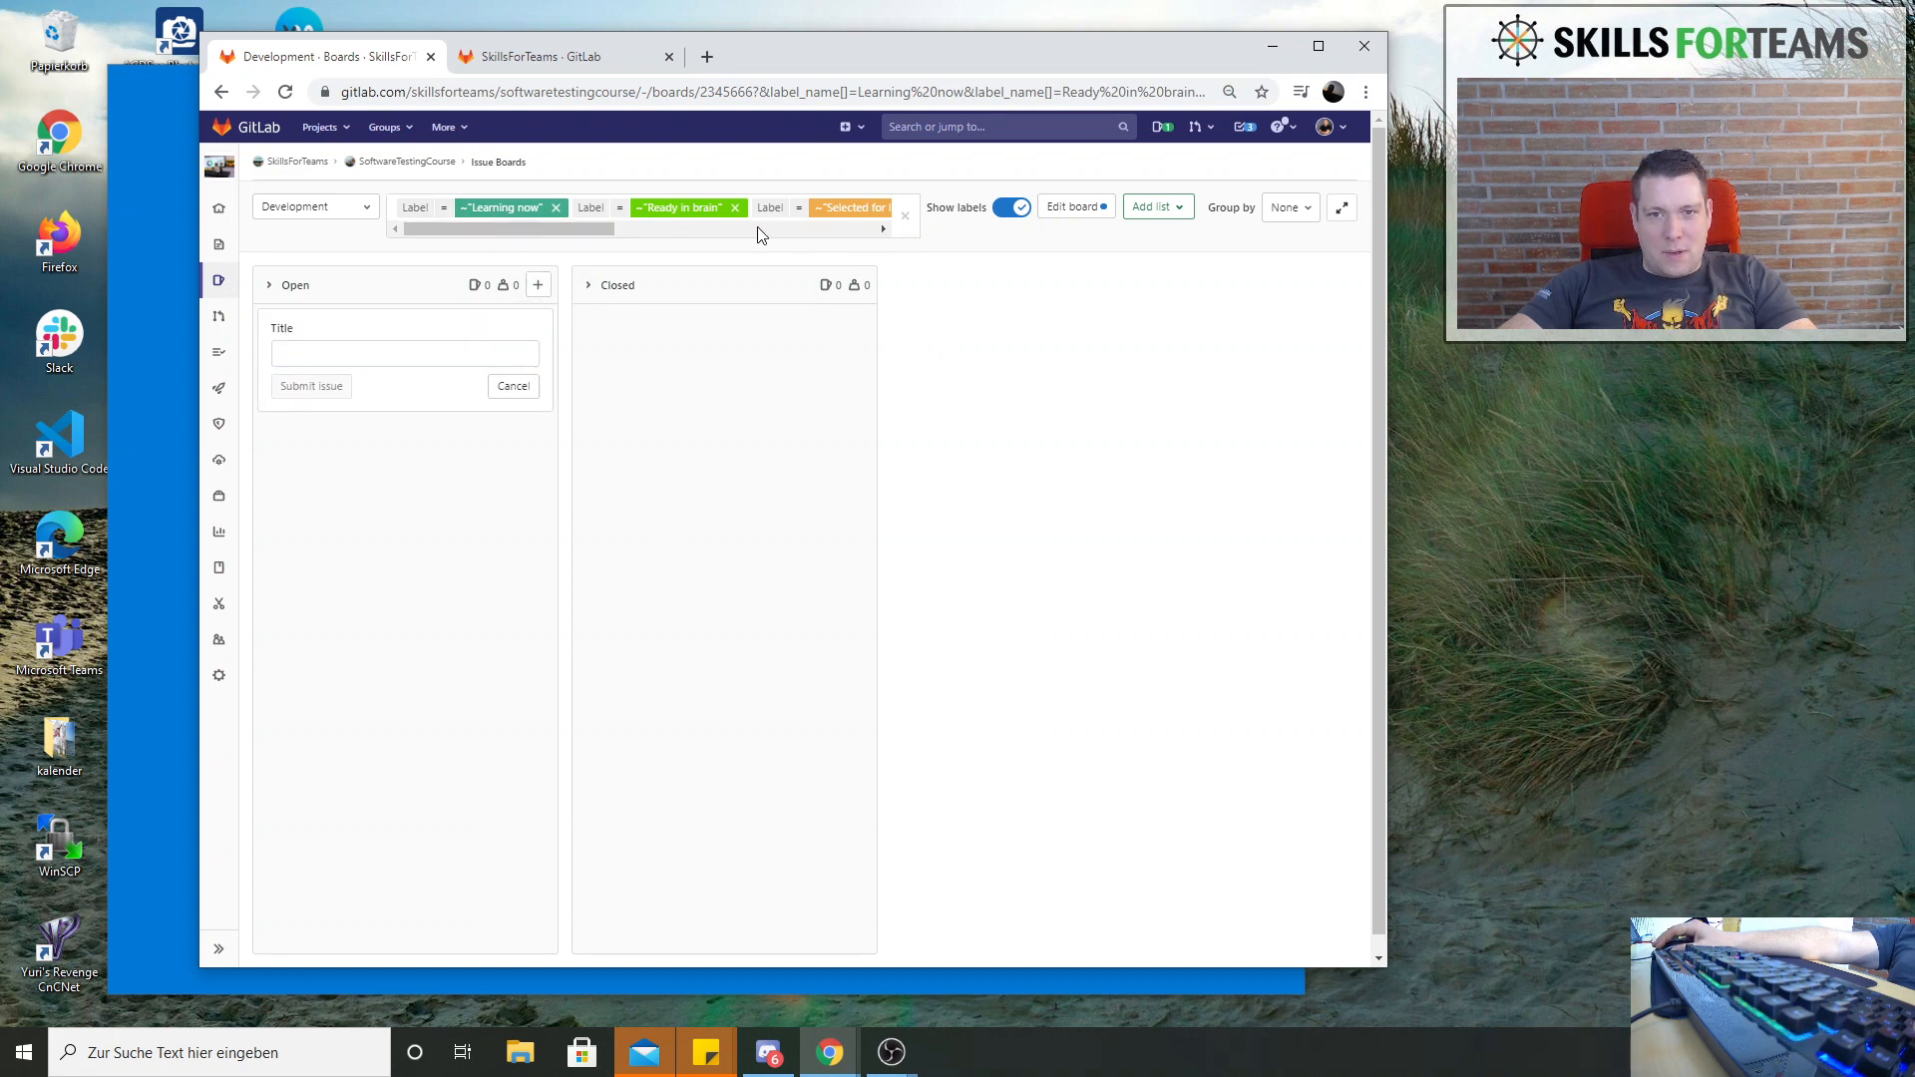
{"action": "scroll", "coordinate": [778, 227], "scroll_direction": "right", "scroll_amount": 5}
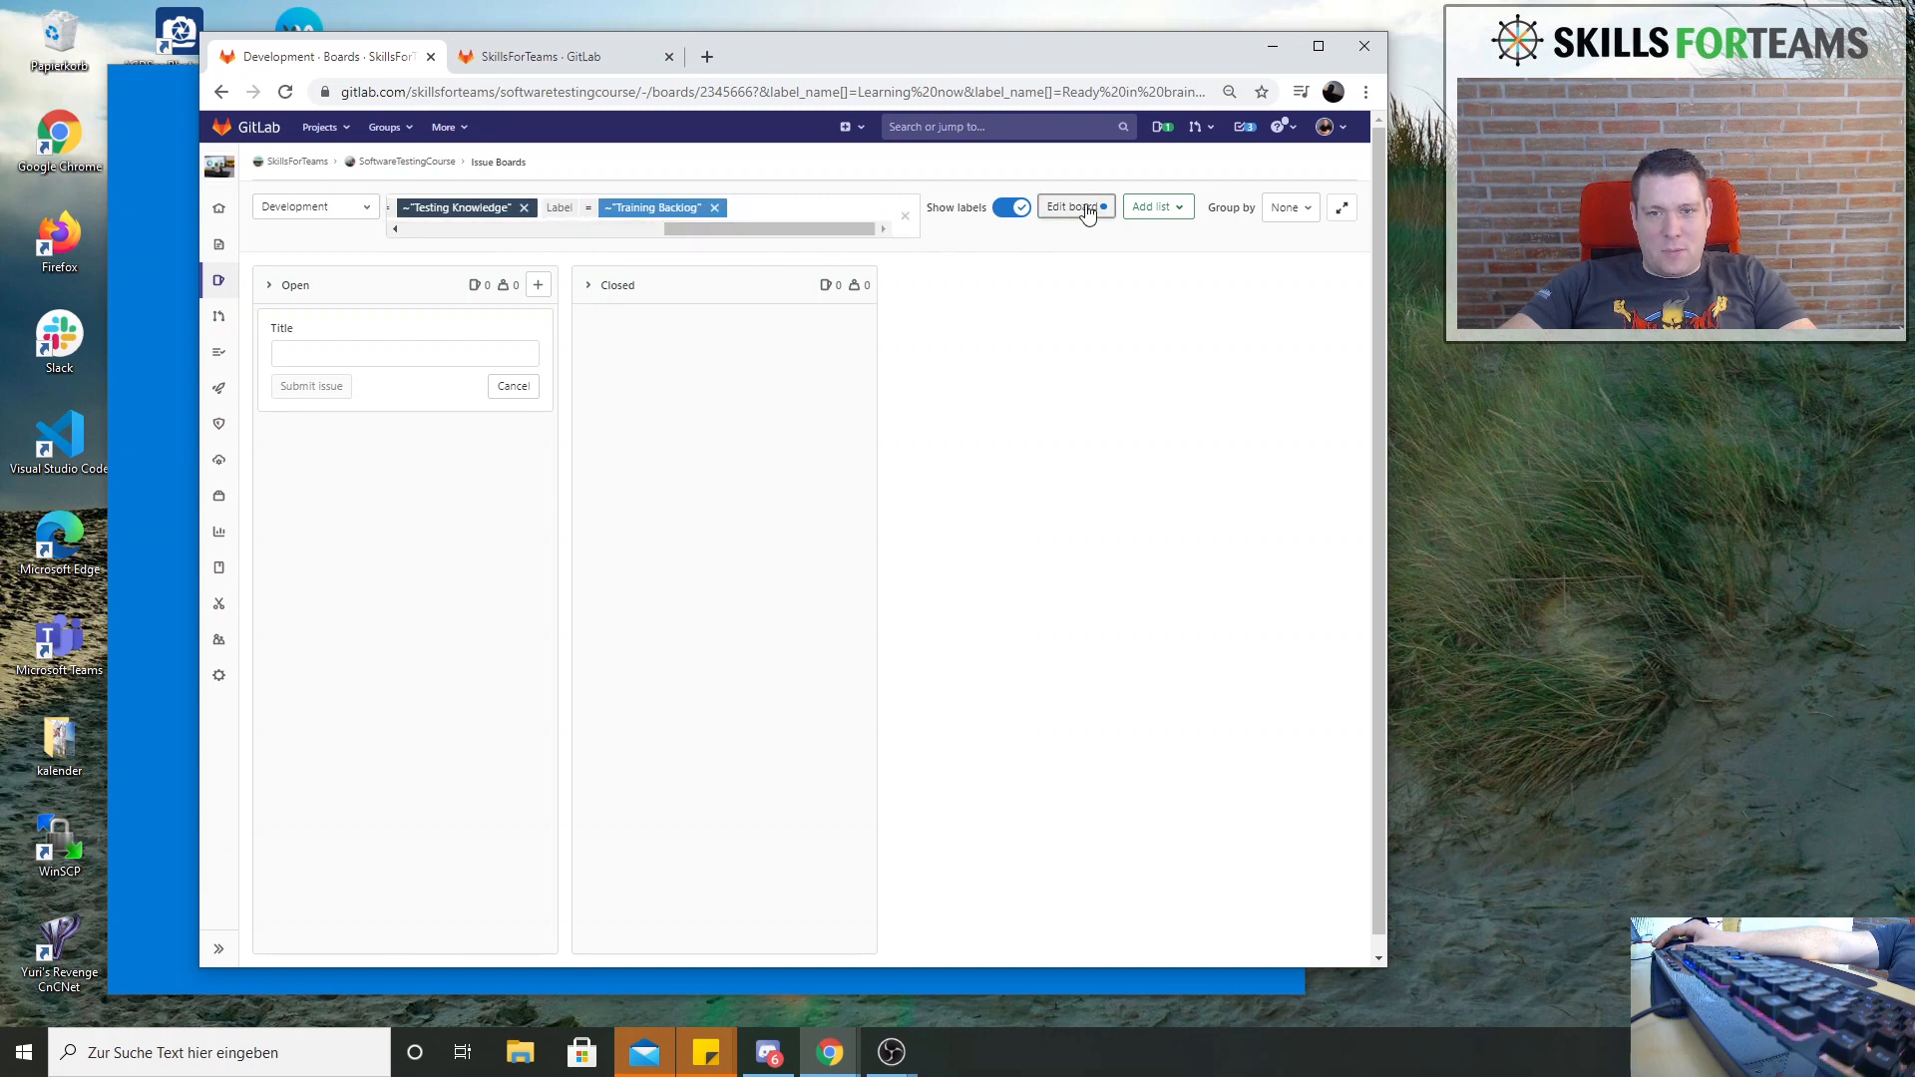
{"action": "left_click", "coordinate": [1085, 207]}
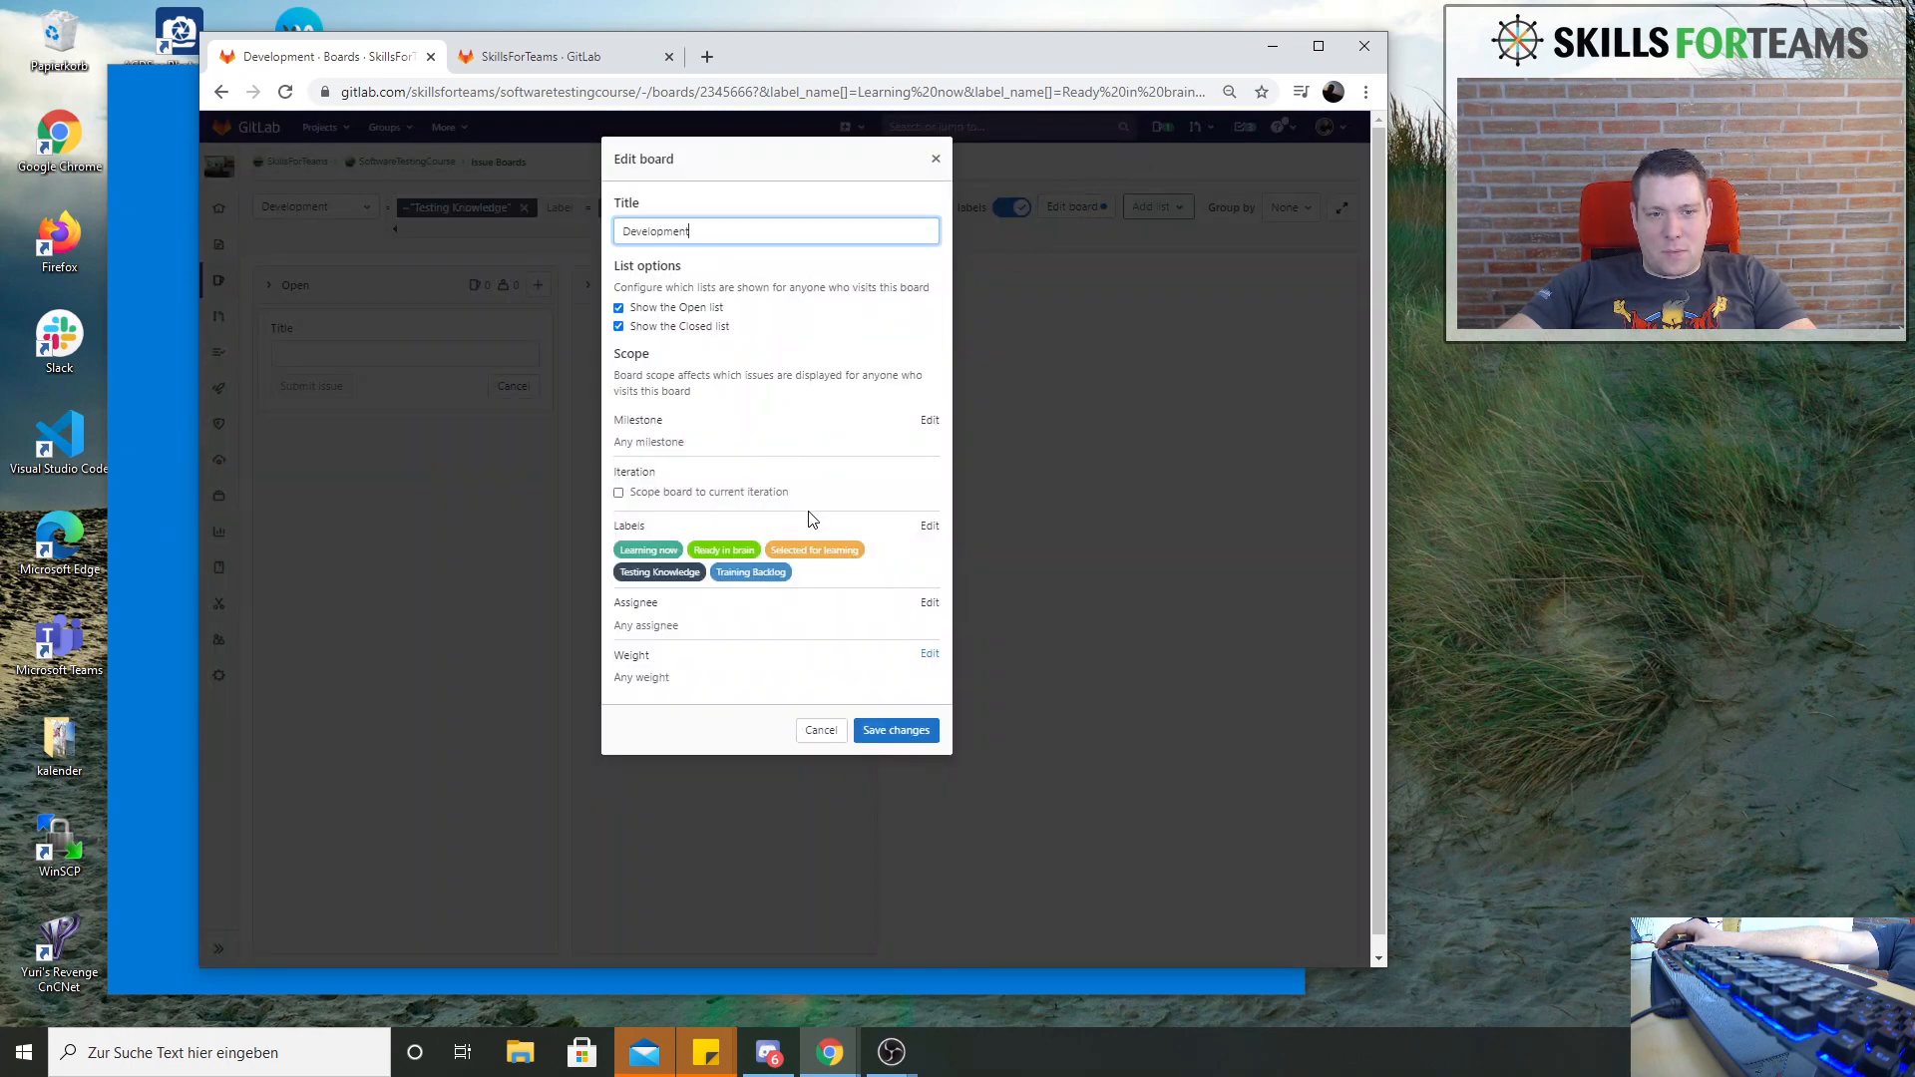
{"action": "left_click", "coordinate": [898, 730]}
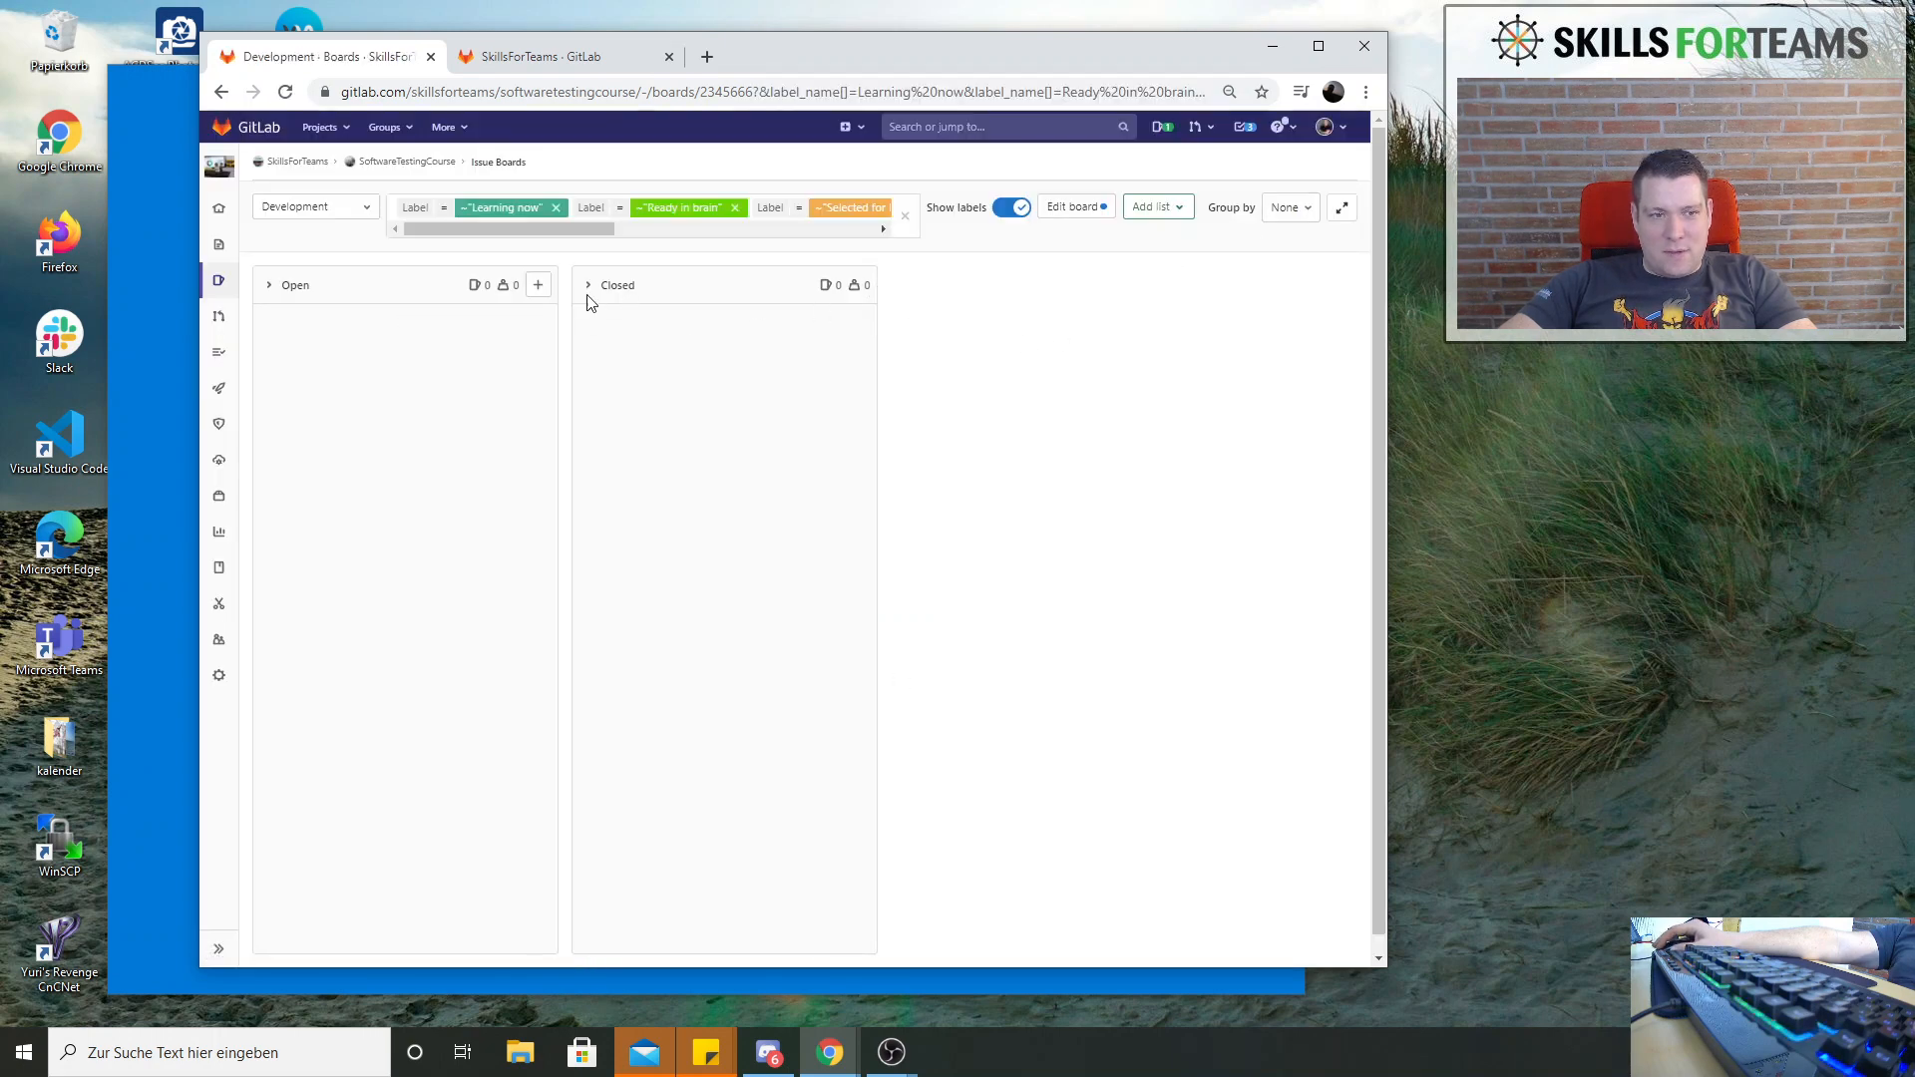
{"action": "left_click", "coordinate": [1027, 216]}
{"action": "left_click", "coordinate": [1017, 209]}
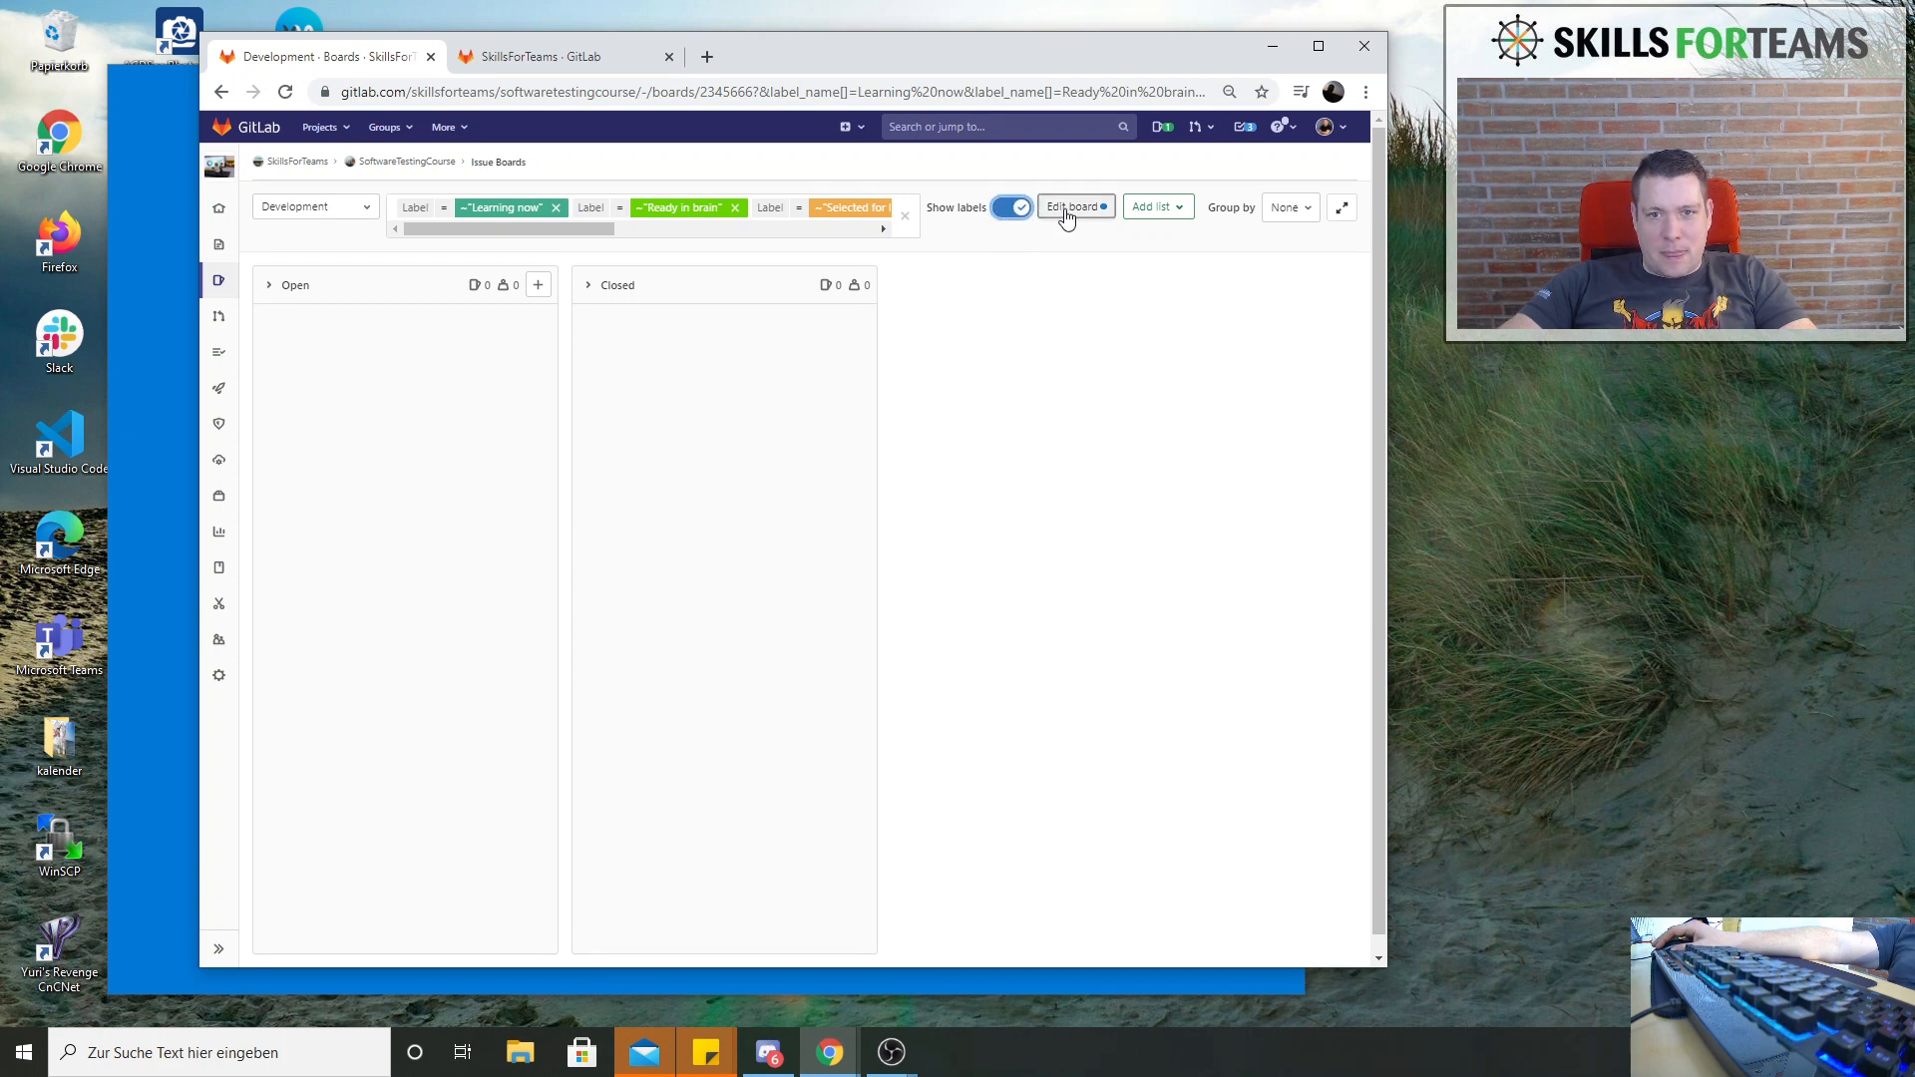
Add board lists for the labels Learning now, Ready in brain, Selected for learning, Testing Knowledge and Training Backlog
{"action": "left_click", "coordinate": [1157, 208]}
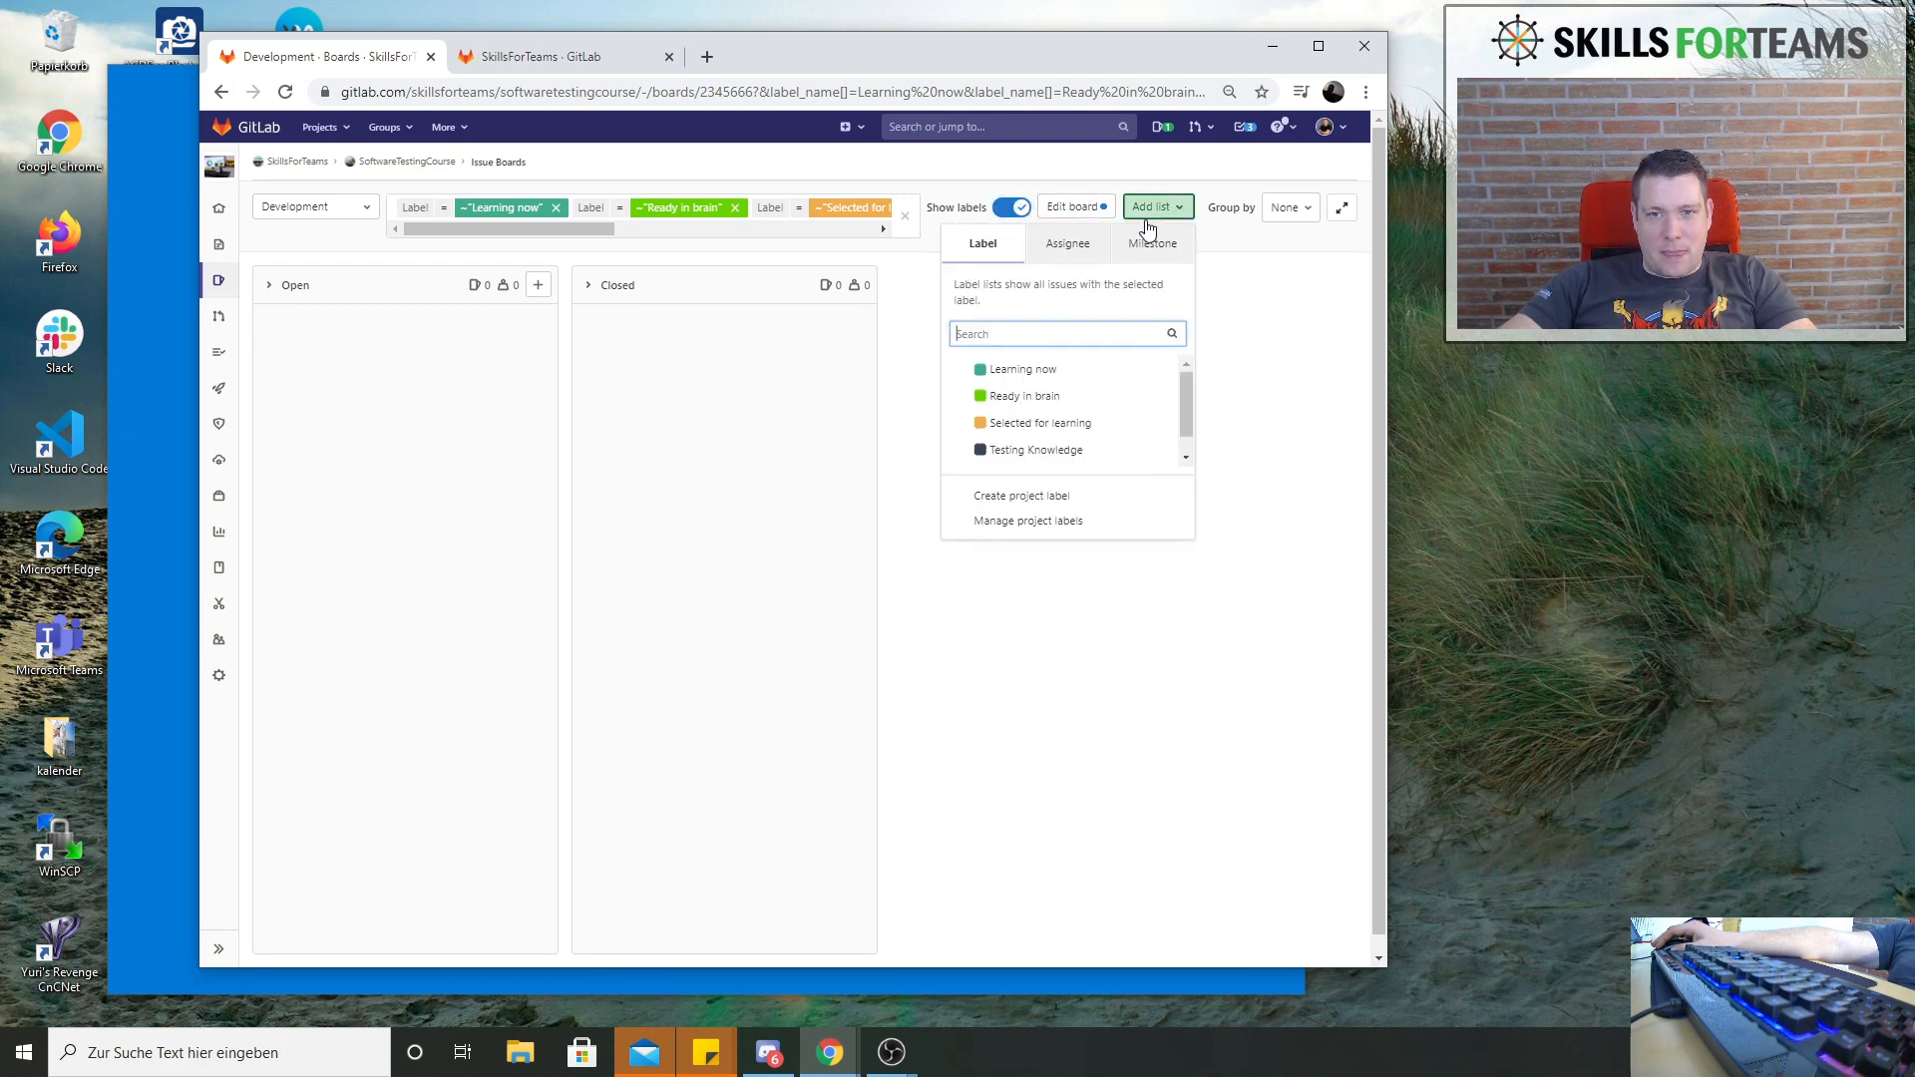
{"action": "left_click", "coordinate": [1029, 377]}
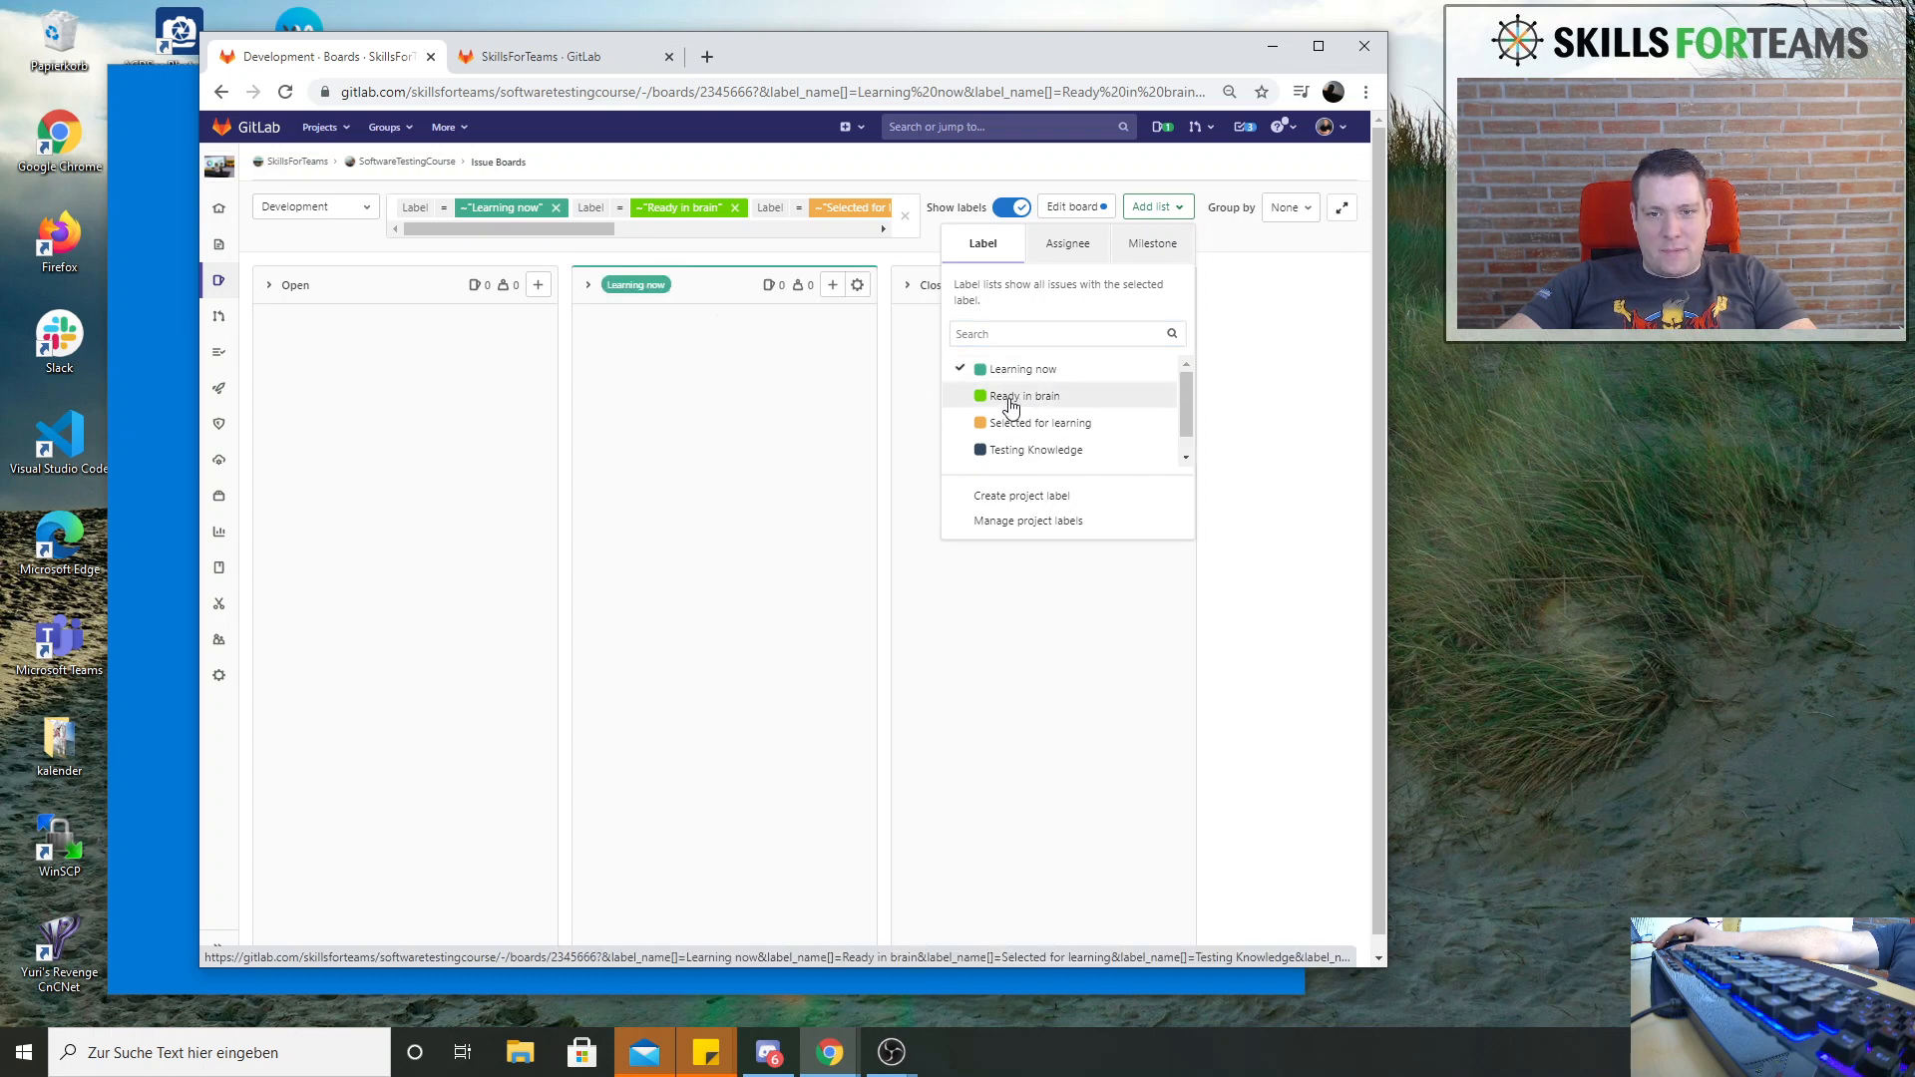
{"action": "left_click", "coordinate": [1019, 397]}
{"action": "left_click", "coordinate": [1173, 207]}
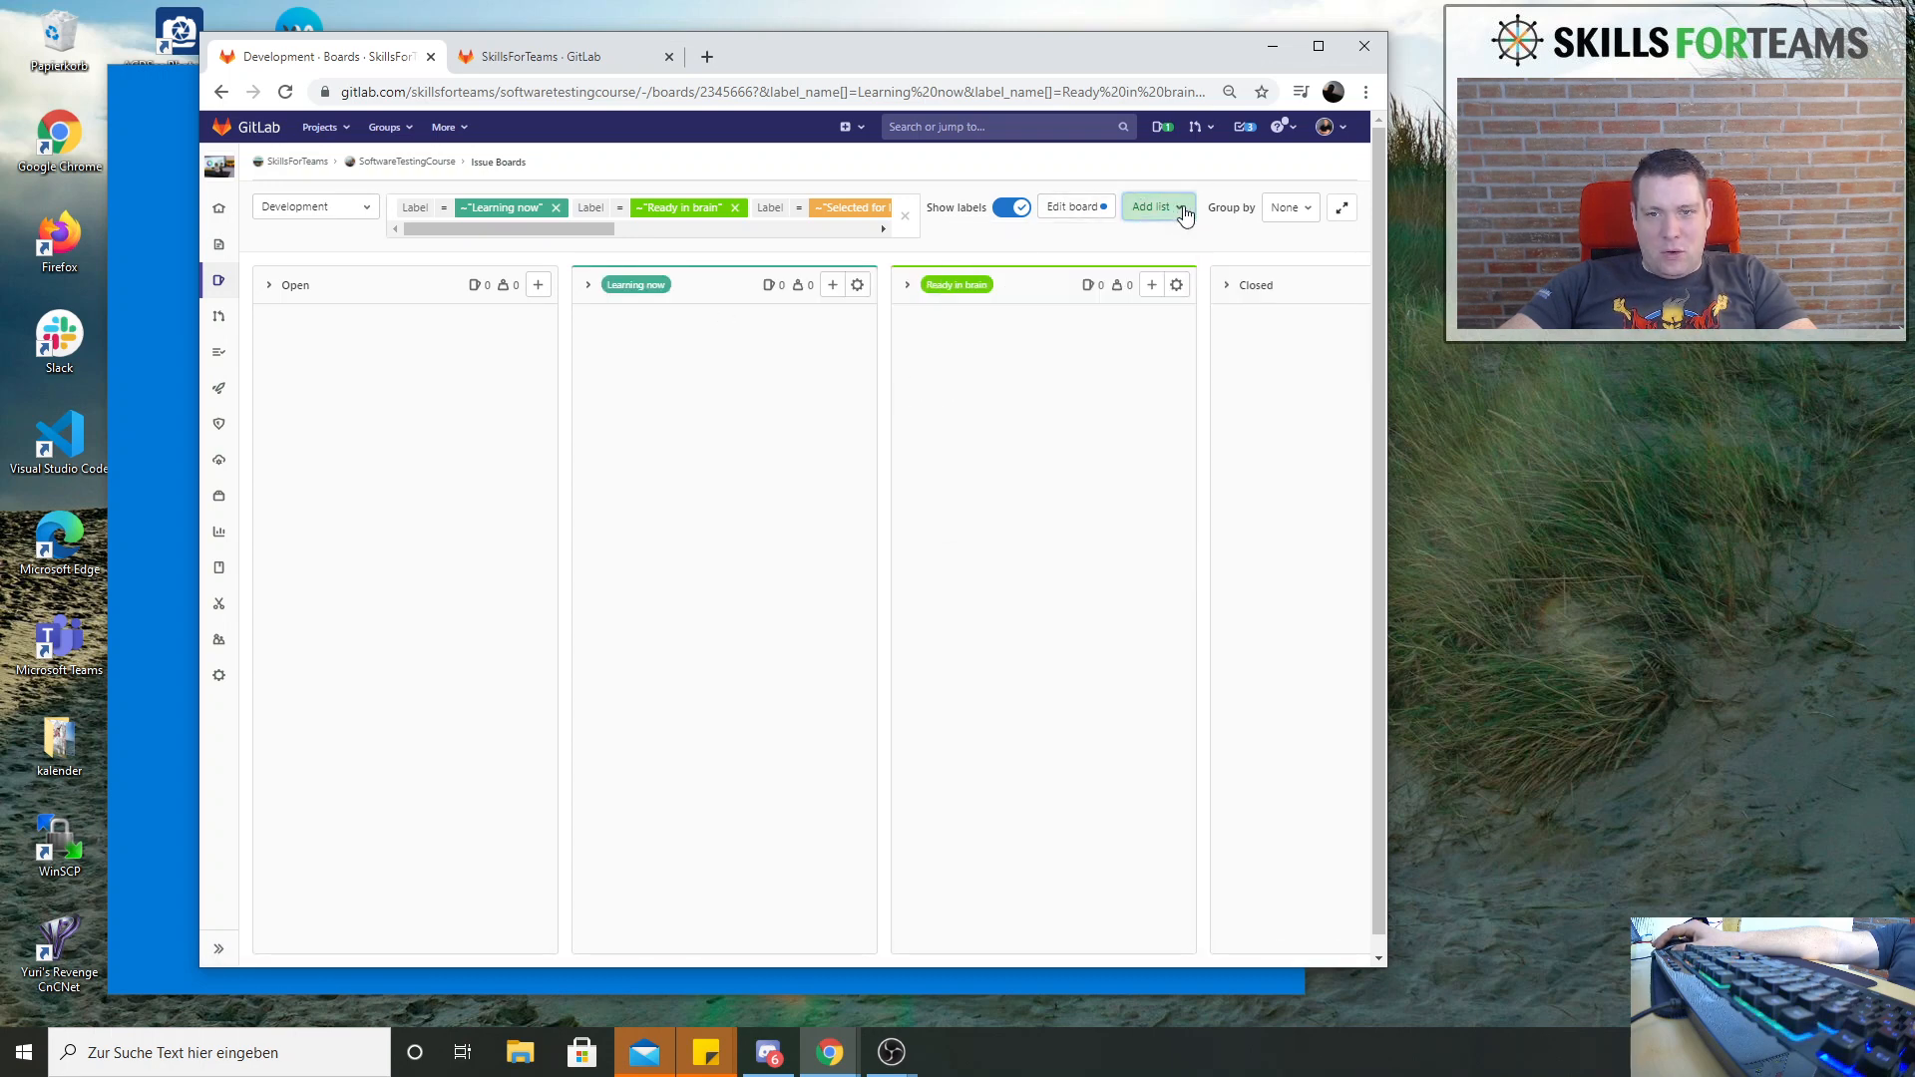
{"action": "left_click", "coordinate": [1175, 207]}
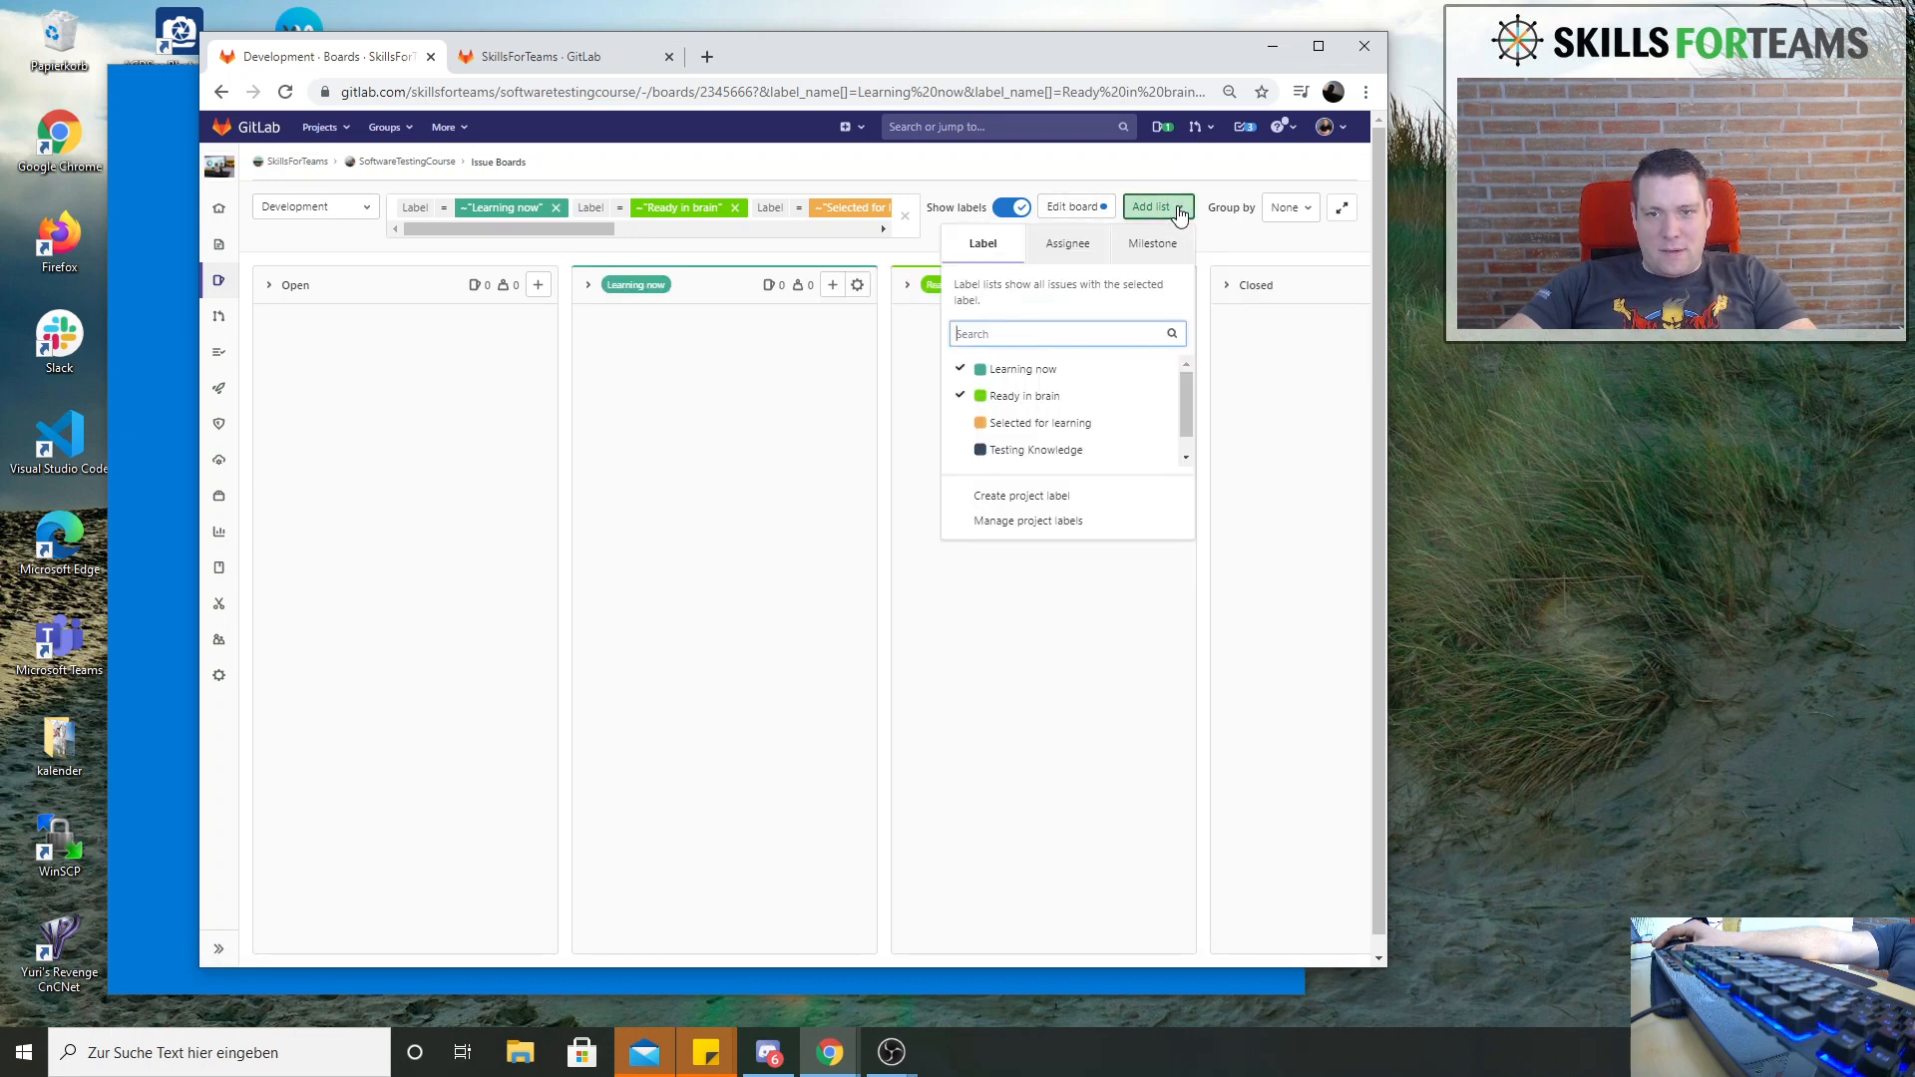
{"action": "left_click", "coordinate": [1015, 422]}
{"action": "left_click", "coordinate": [1026, 451]}
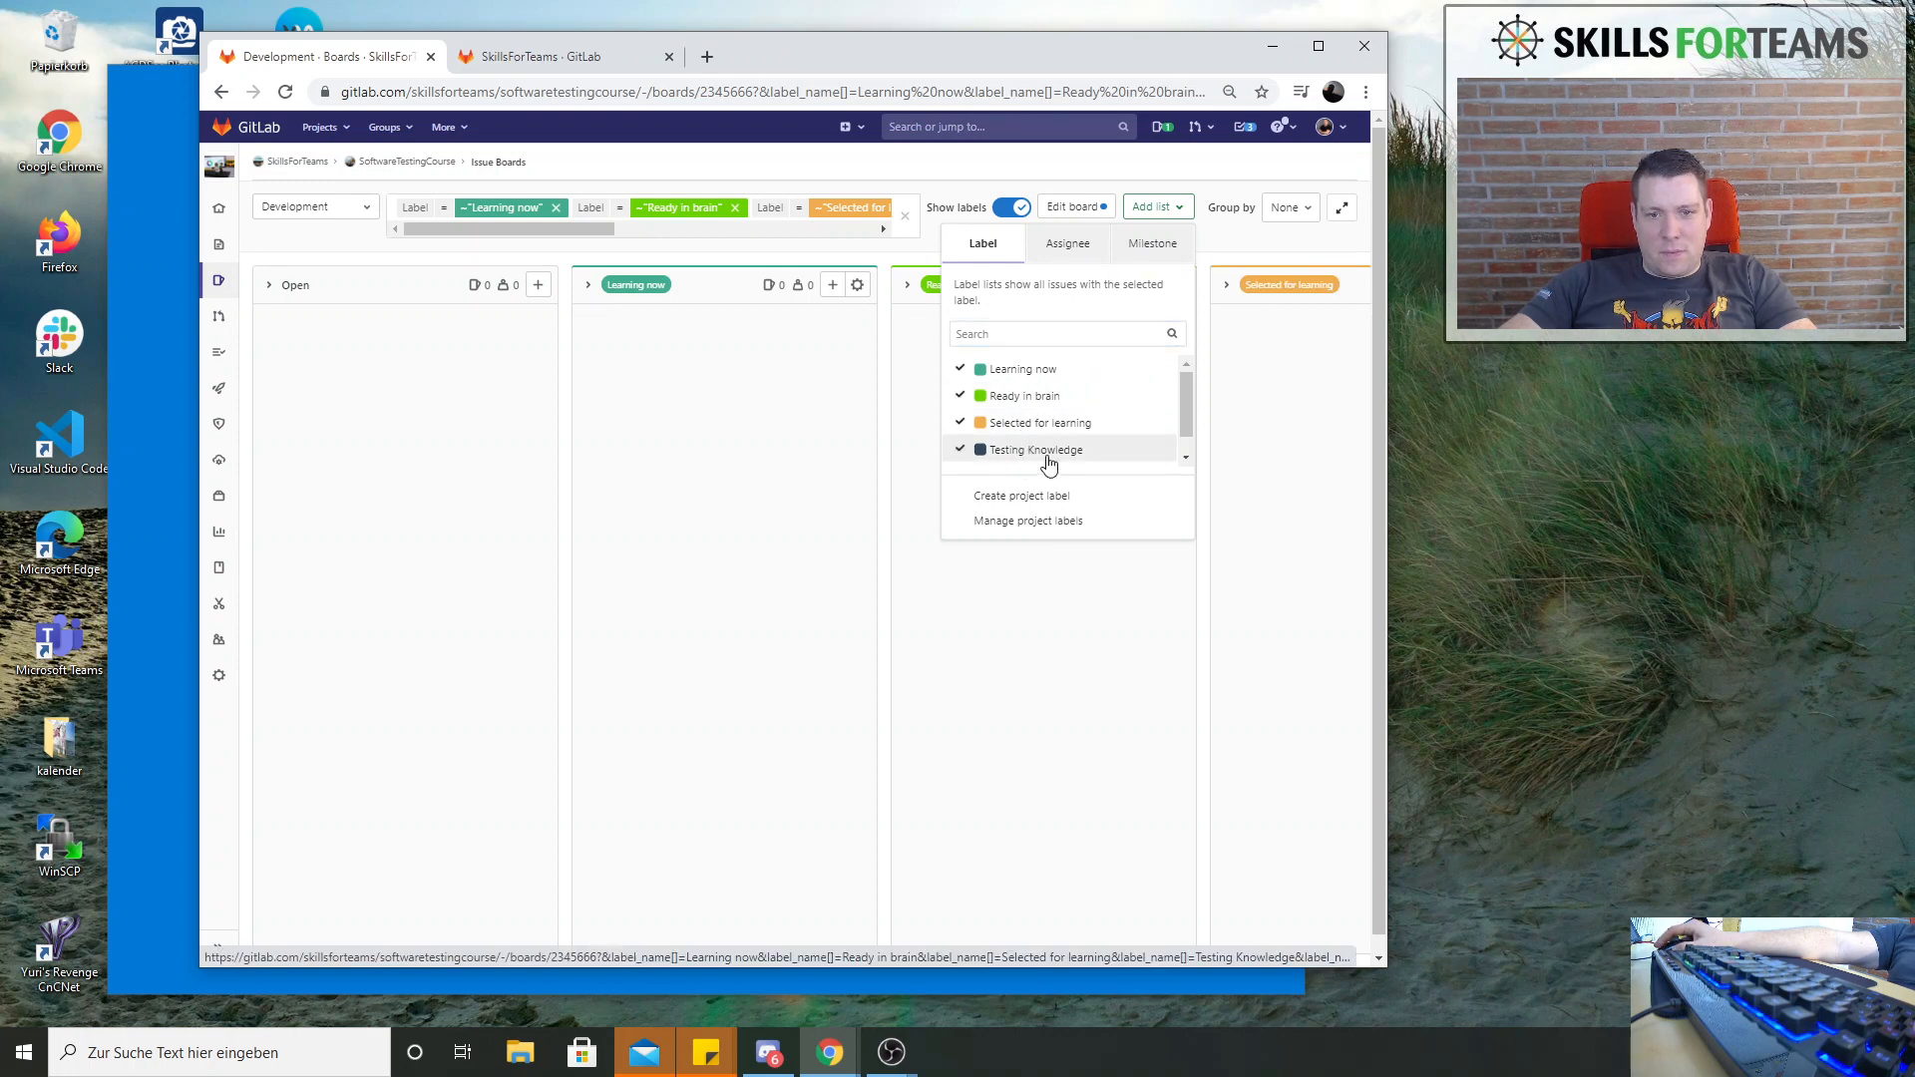
{"action": "scroll", "coordinate": [1032, 399], "scroll_direction": "down", "scroll_amount": 1}
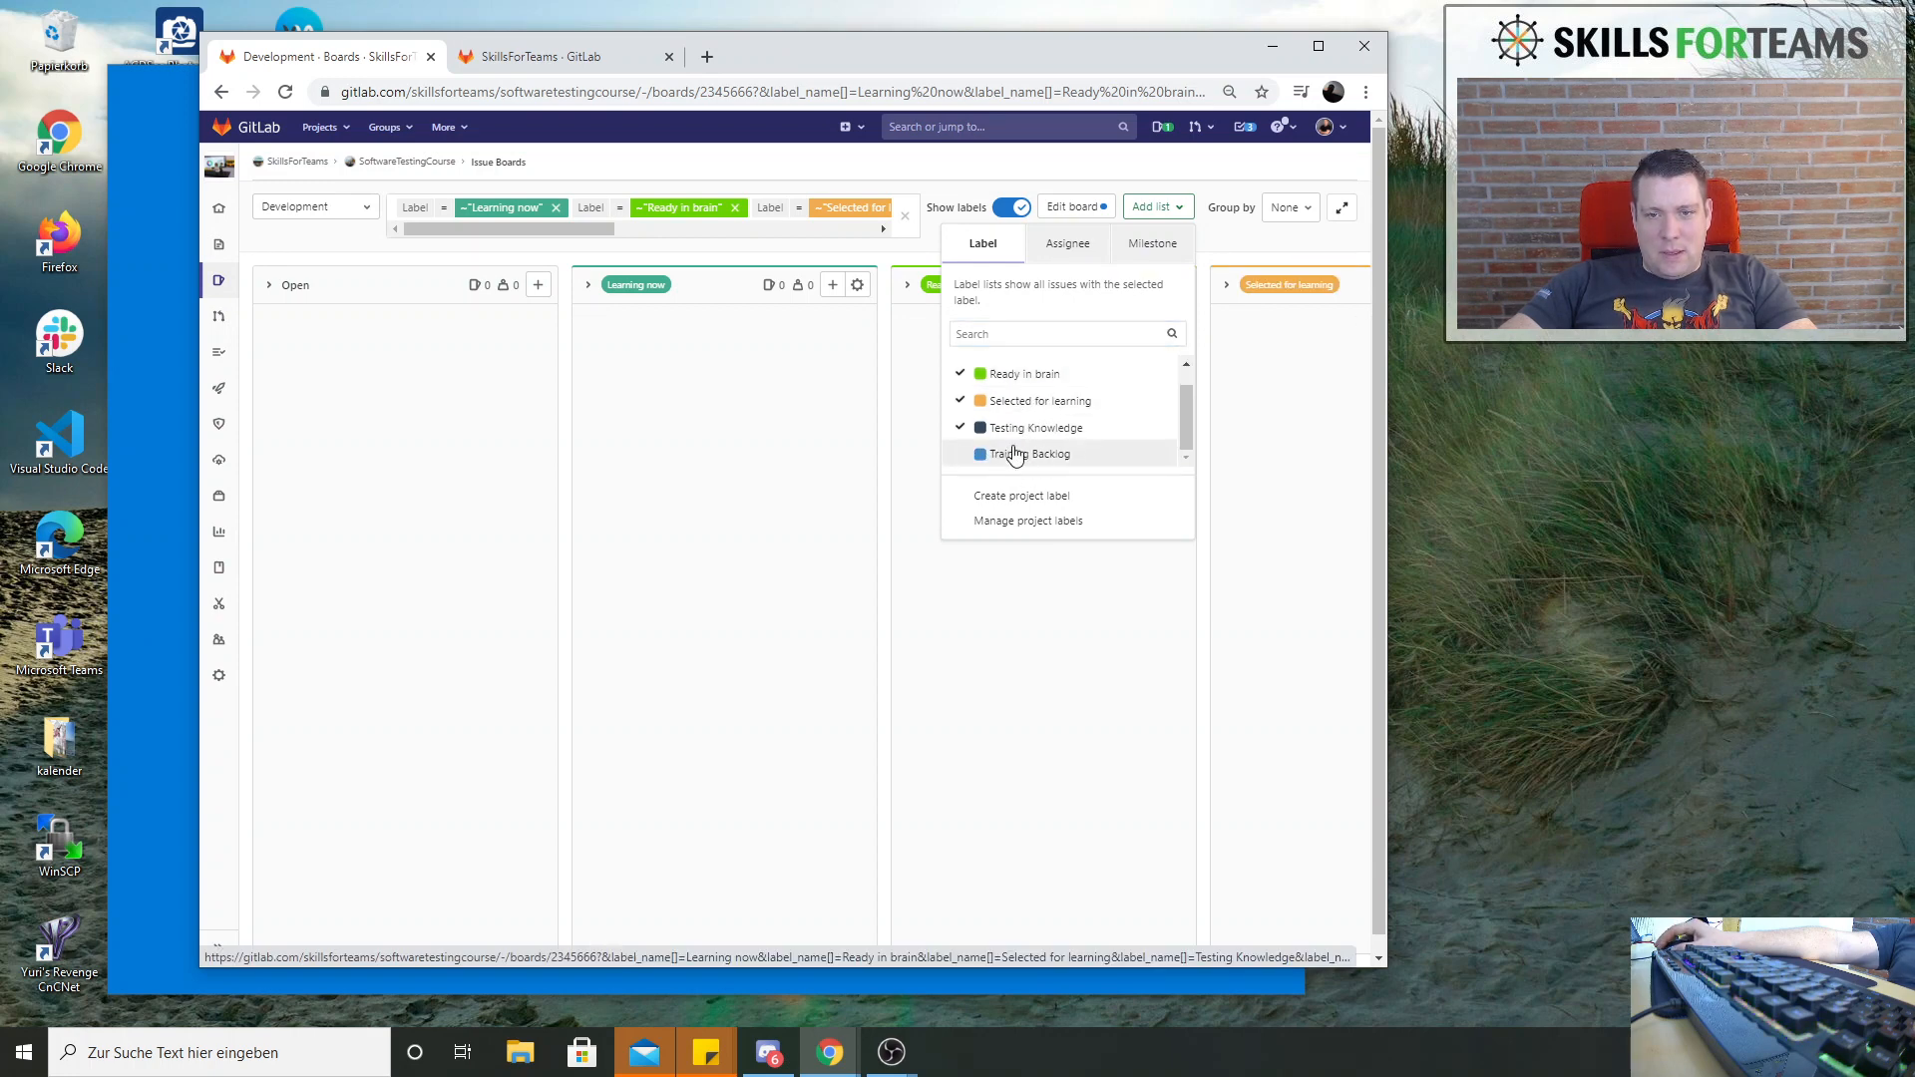
{"action": "left_click", "coordinate": [714, 406]}
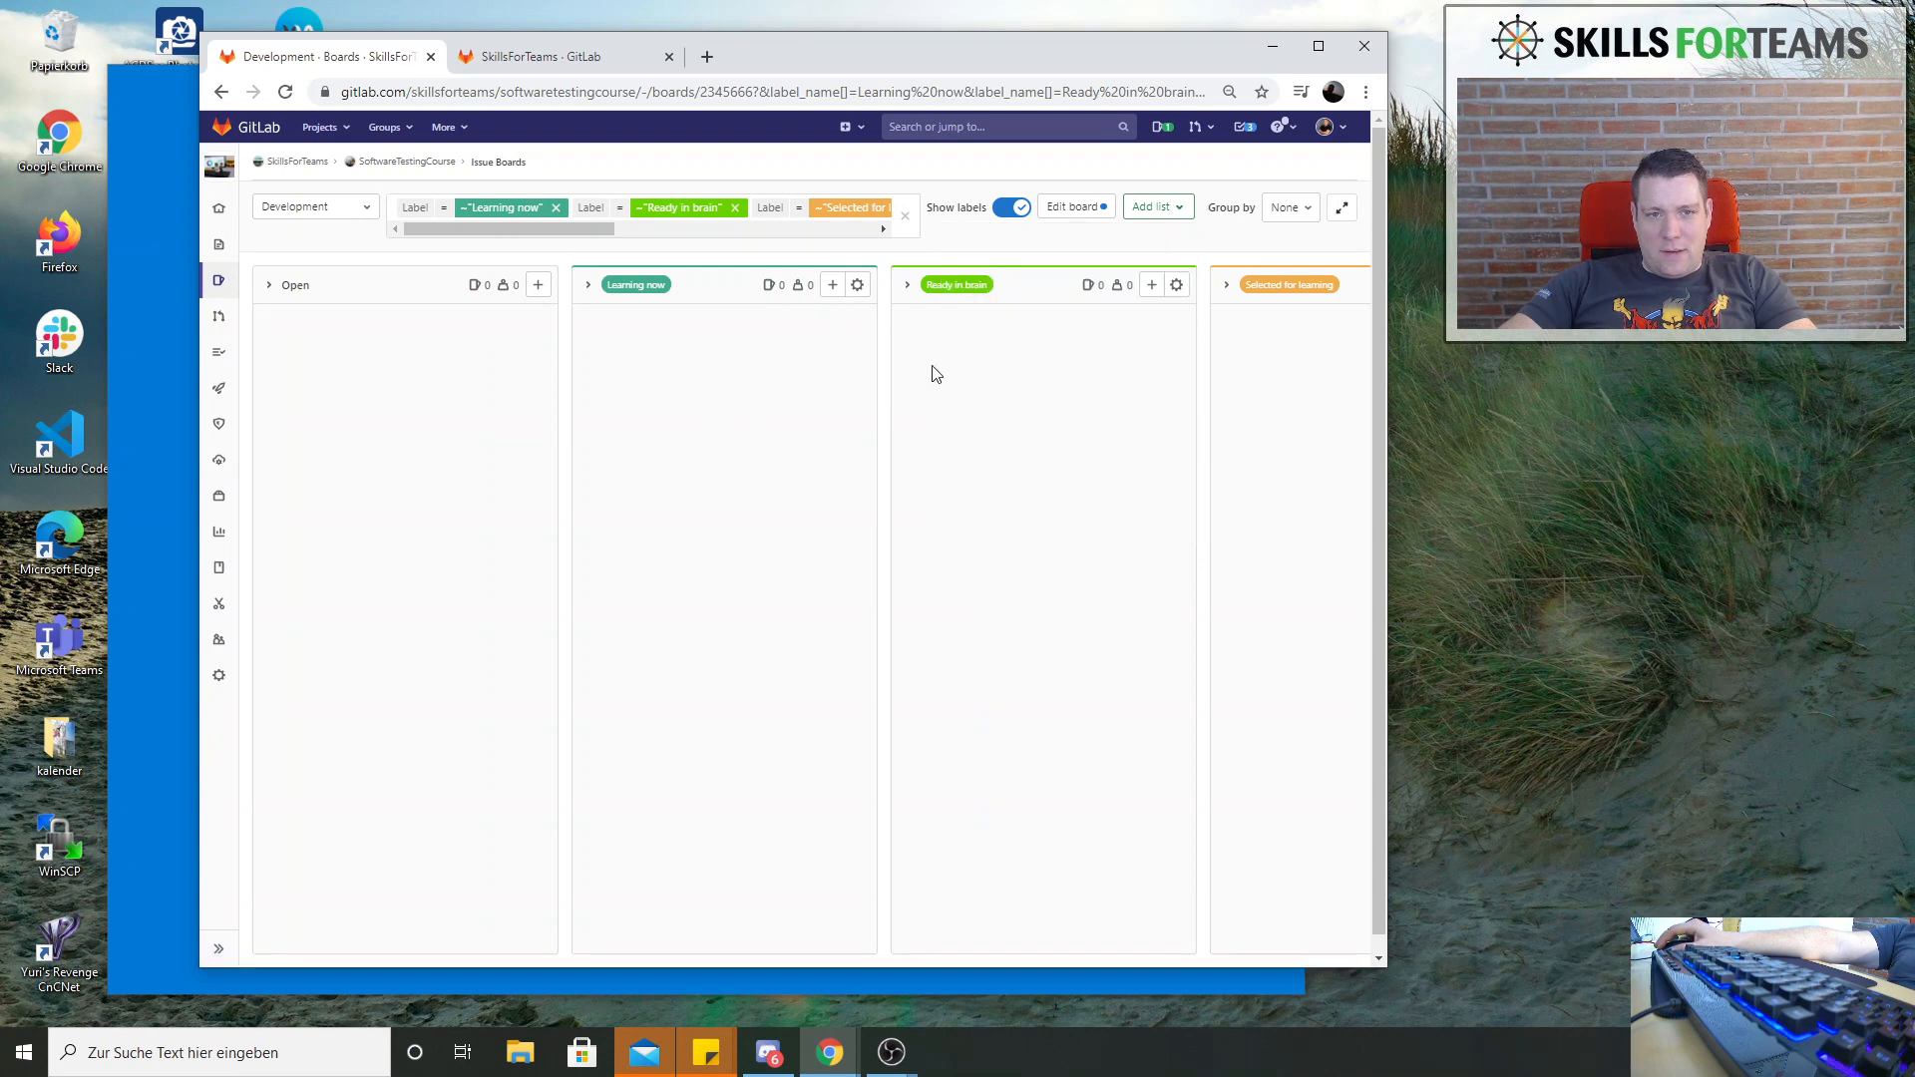
Arrange the first label lists as Selected for learning, Ready in brain, Learning now, and collapse the Open list
{"action": "left_click_drag", "start_coordinate": [665, 290], "coordinate": [962, 294]}
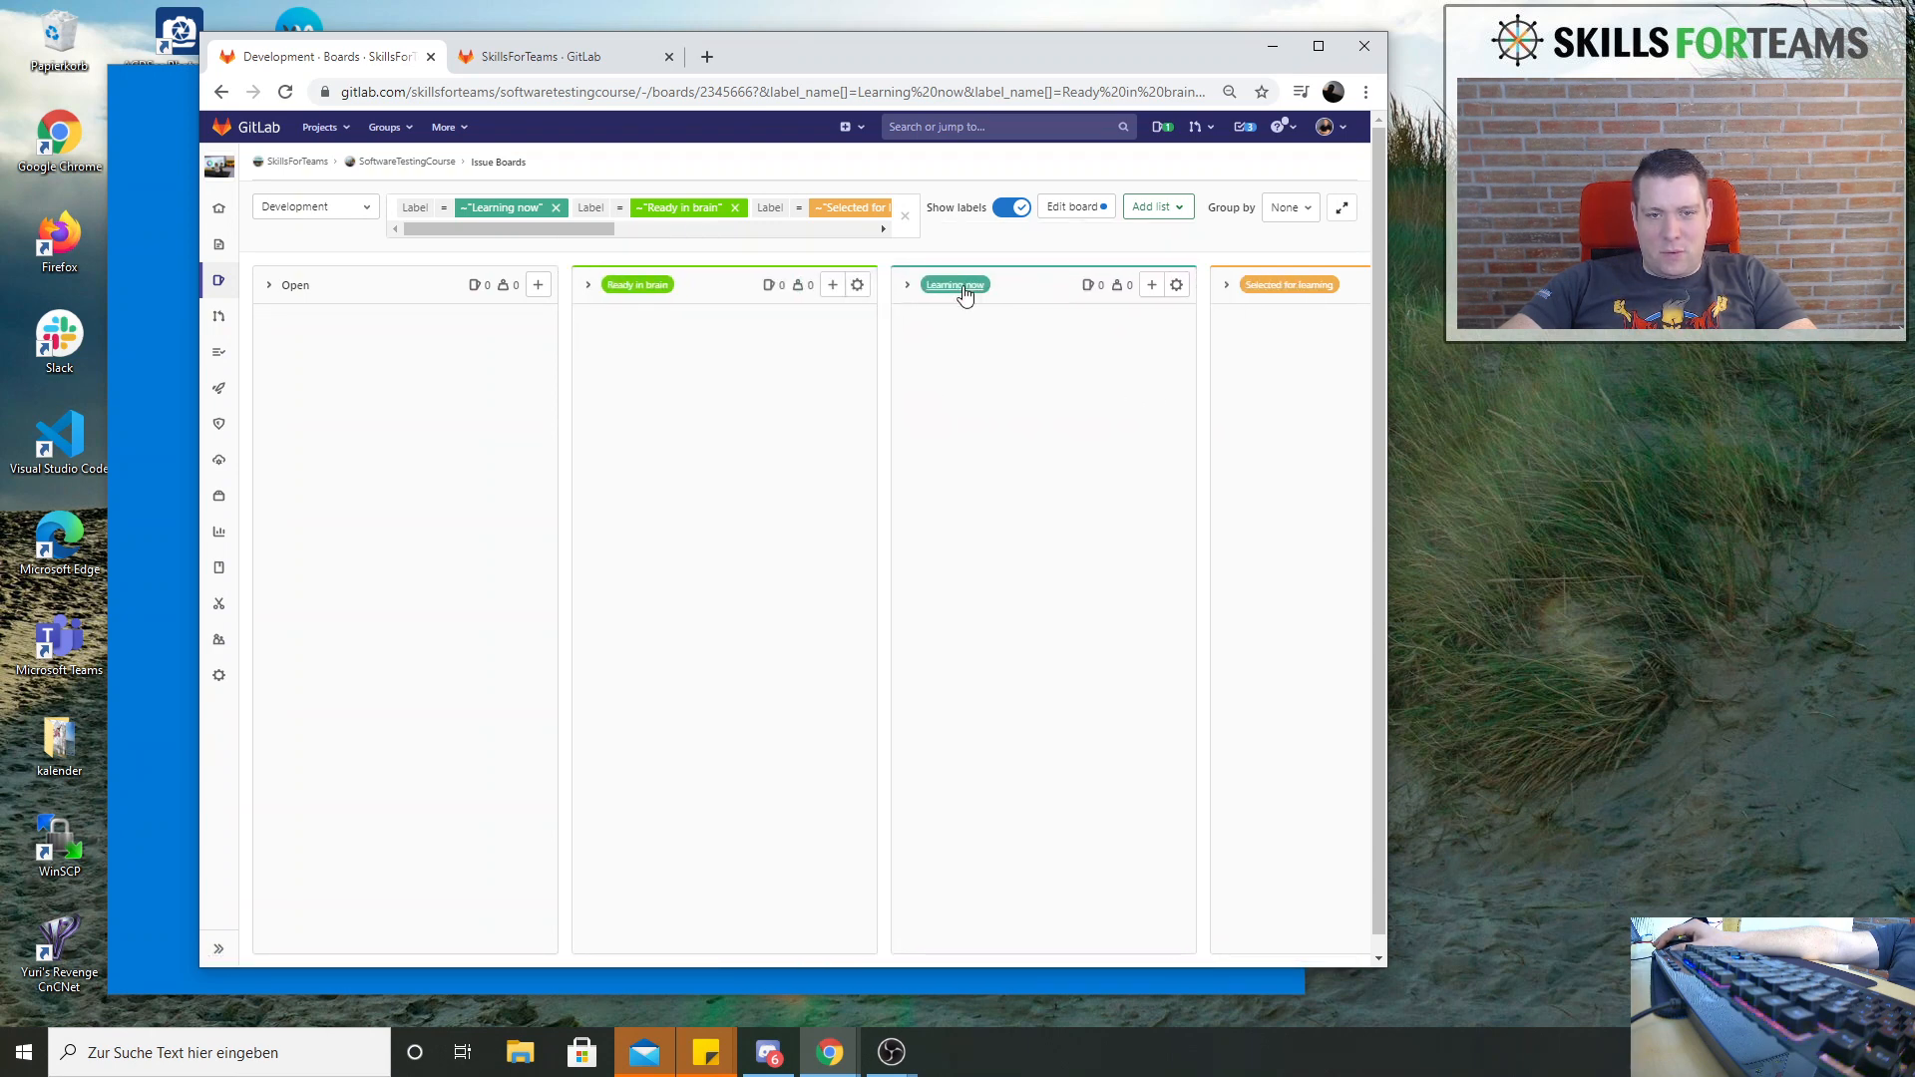
{"action": "left_click_drag", "start_coordinate": [1294, 292], "coordinate": [728, 315]}
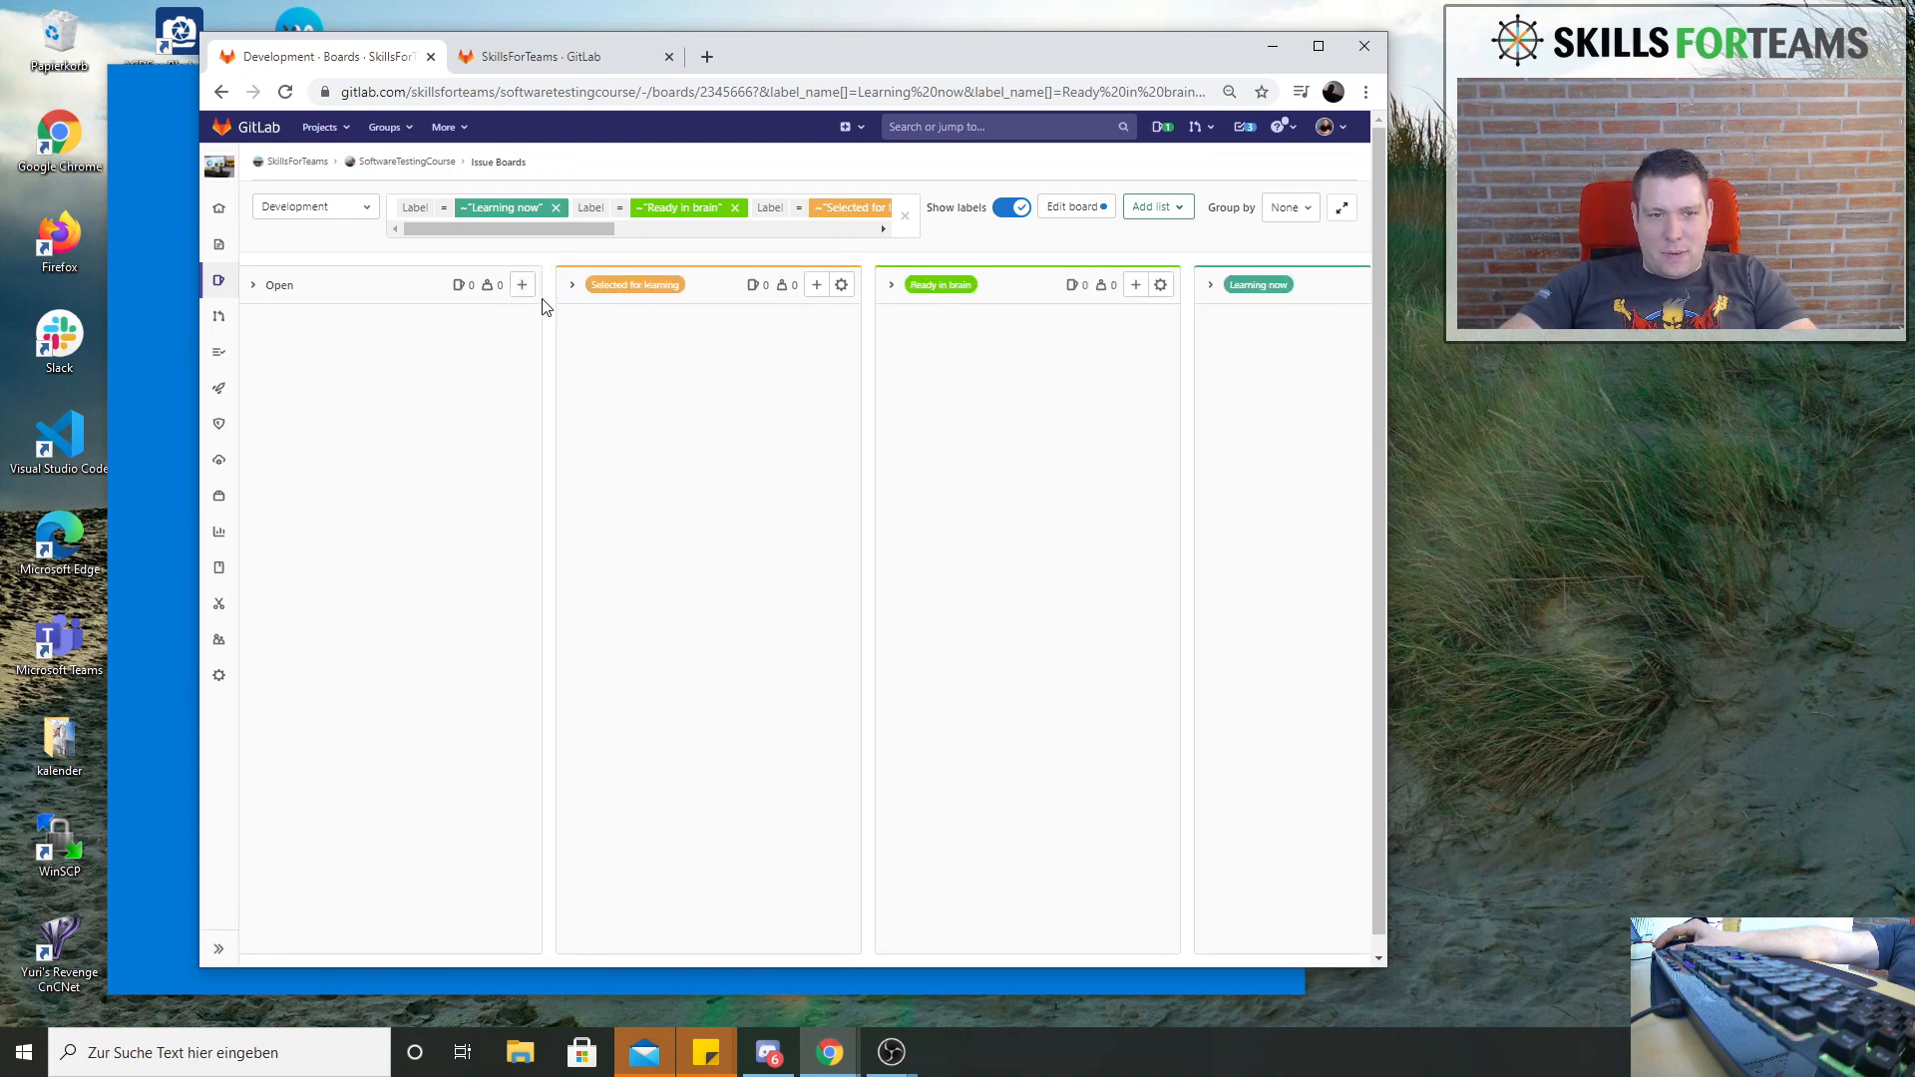
{"action": "left_click", "coordinate": [253, 288]}
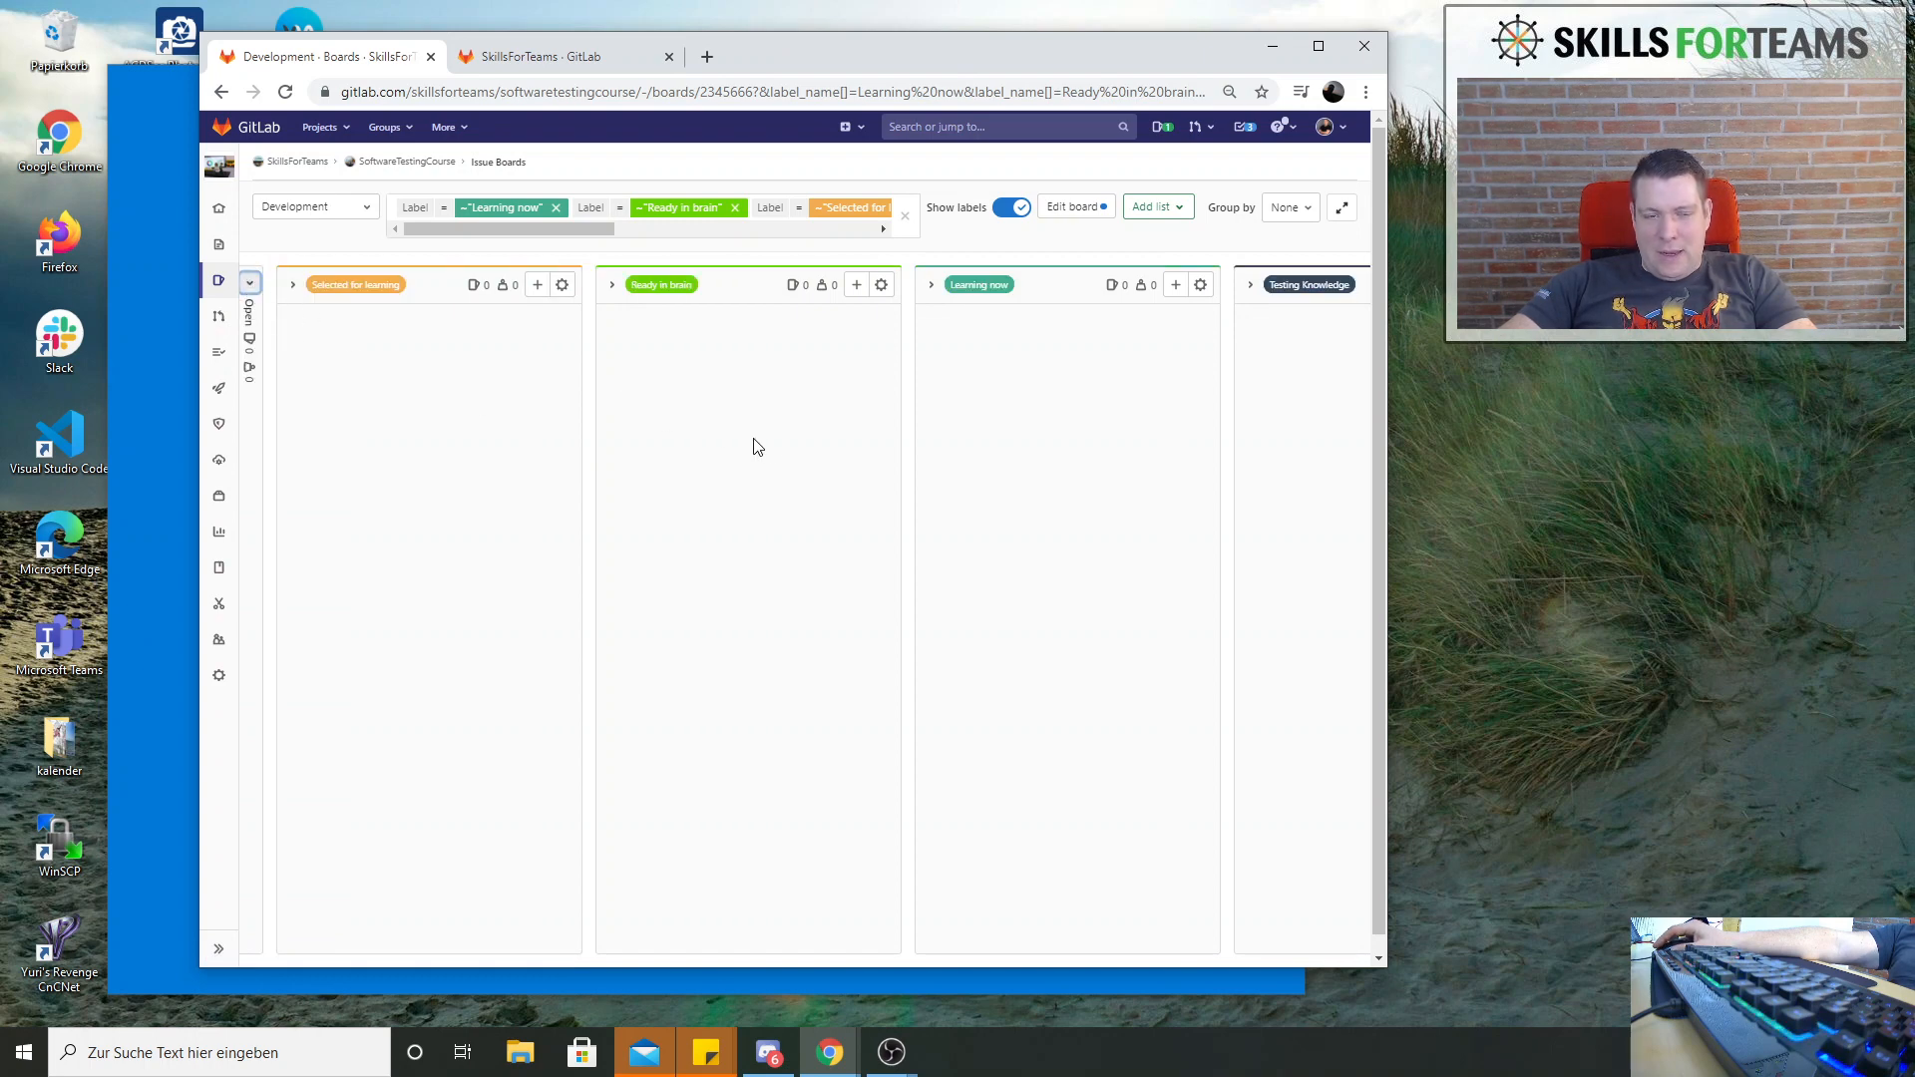
Move the Training Backlog list ahead of Selected for learning, and collapse both the Training Backlog and Testing Knowledge lists
{"action": "key", "text": "ctrl+minus"}
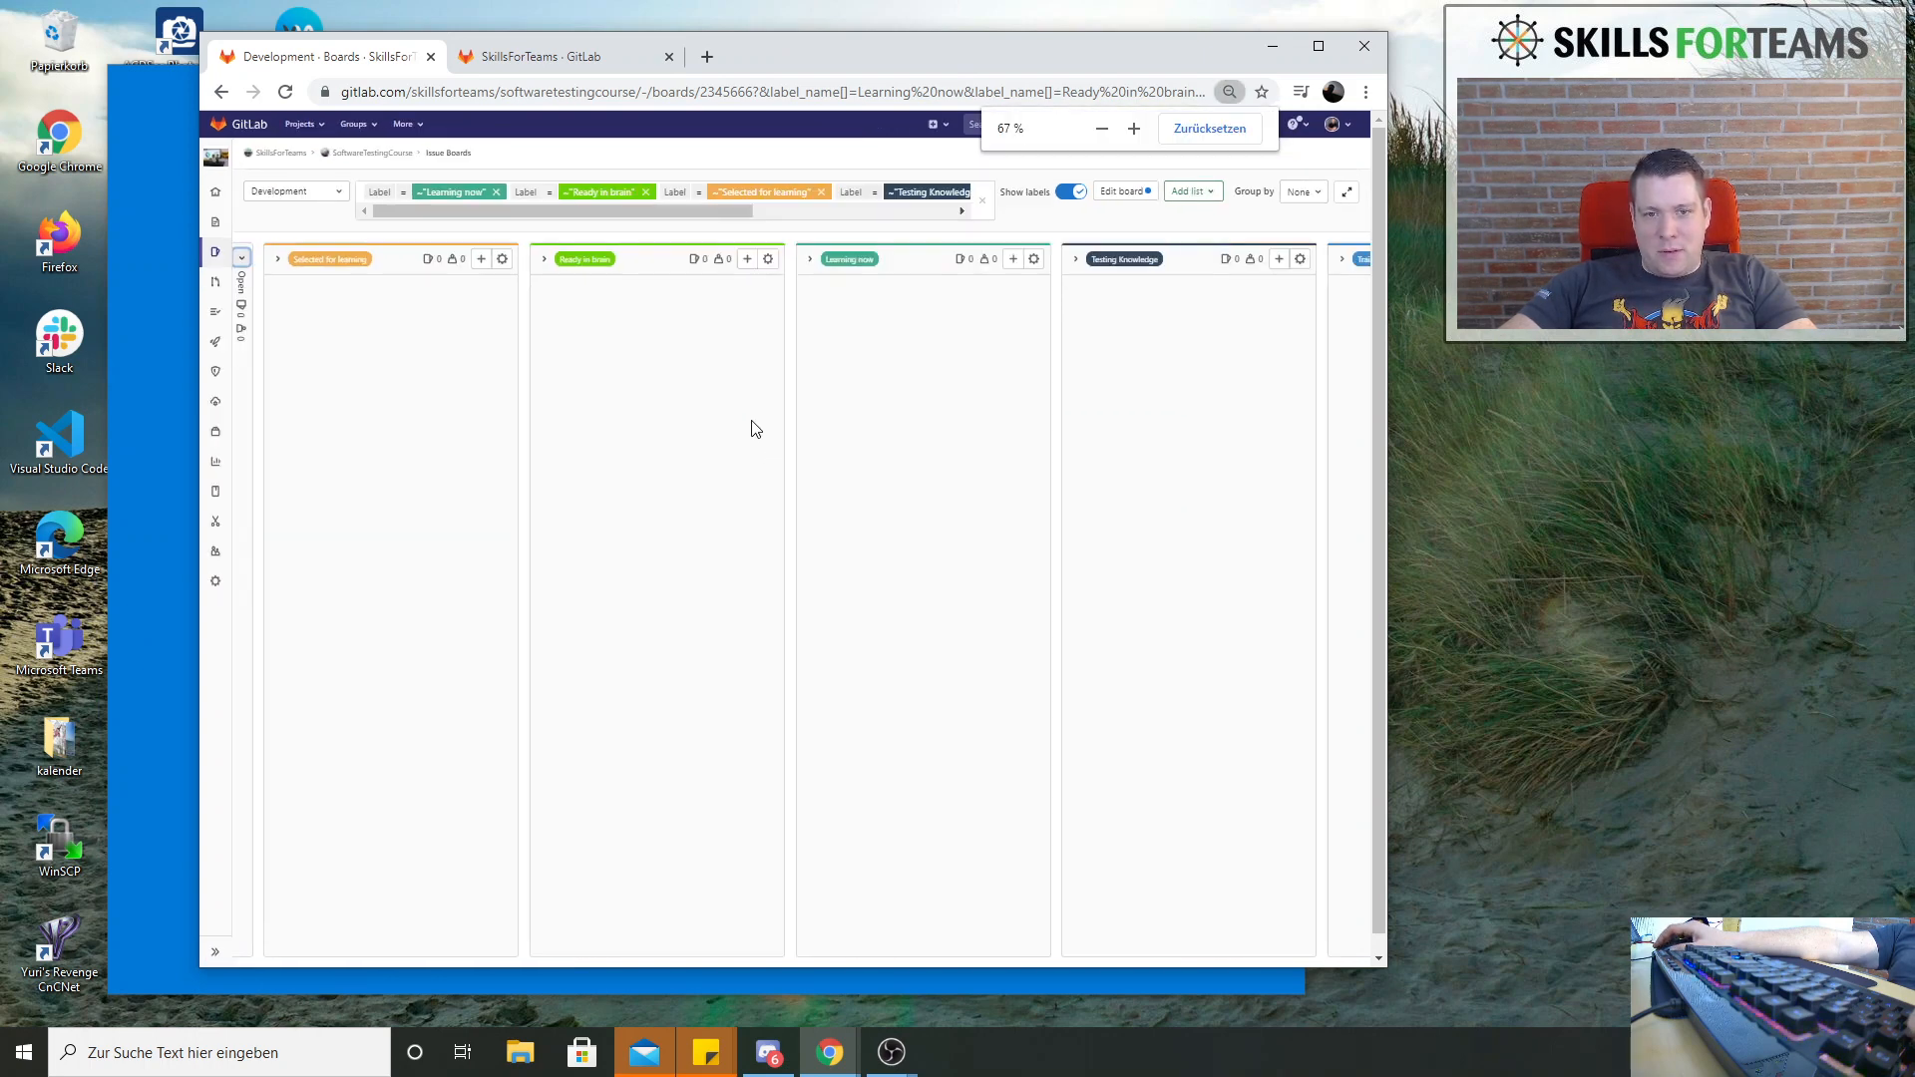
{"action": "key", "text": "ctrl+plus"}
{"action": "key", "text": "ctrl+plus"}
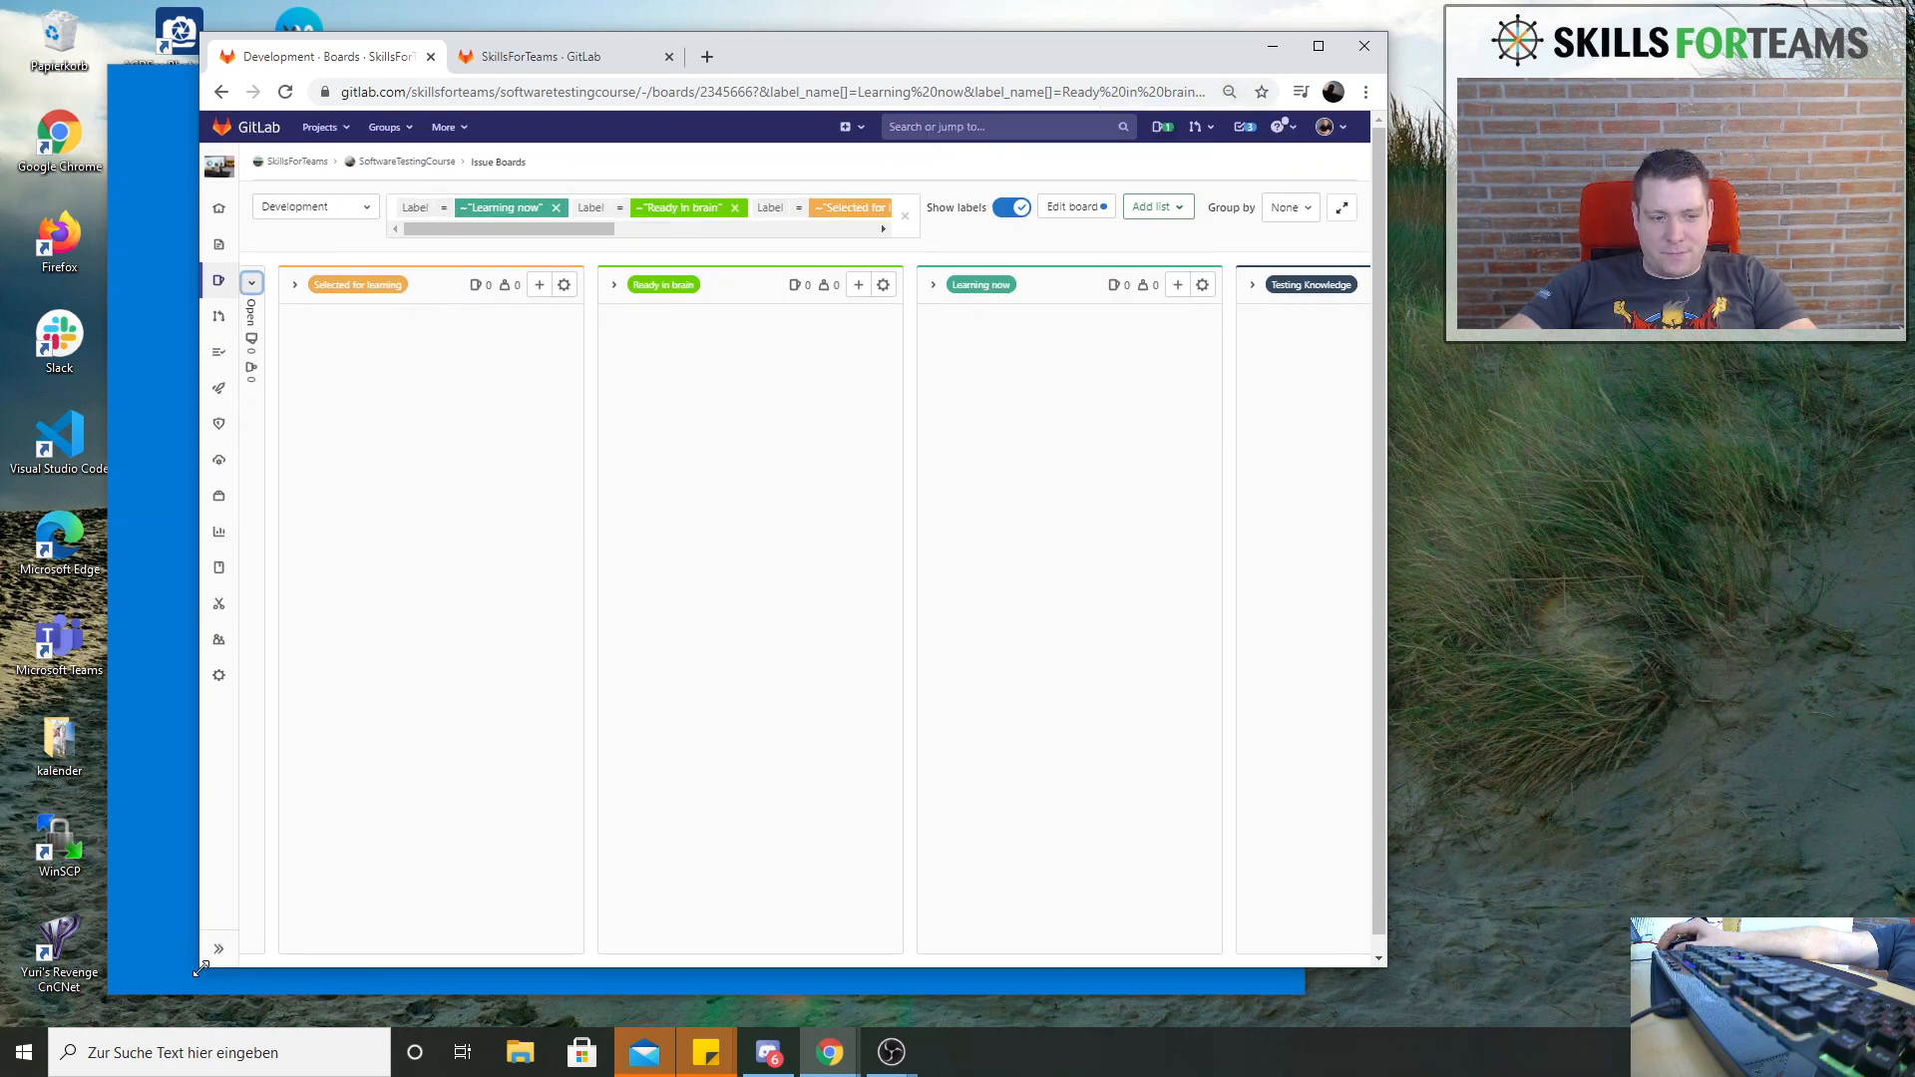
{"action": "left_click_drag", "start_coordinate": [199, 968], "coordinate": [77, 987]}
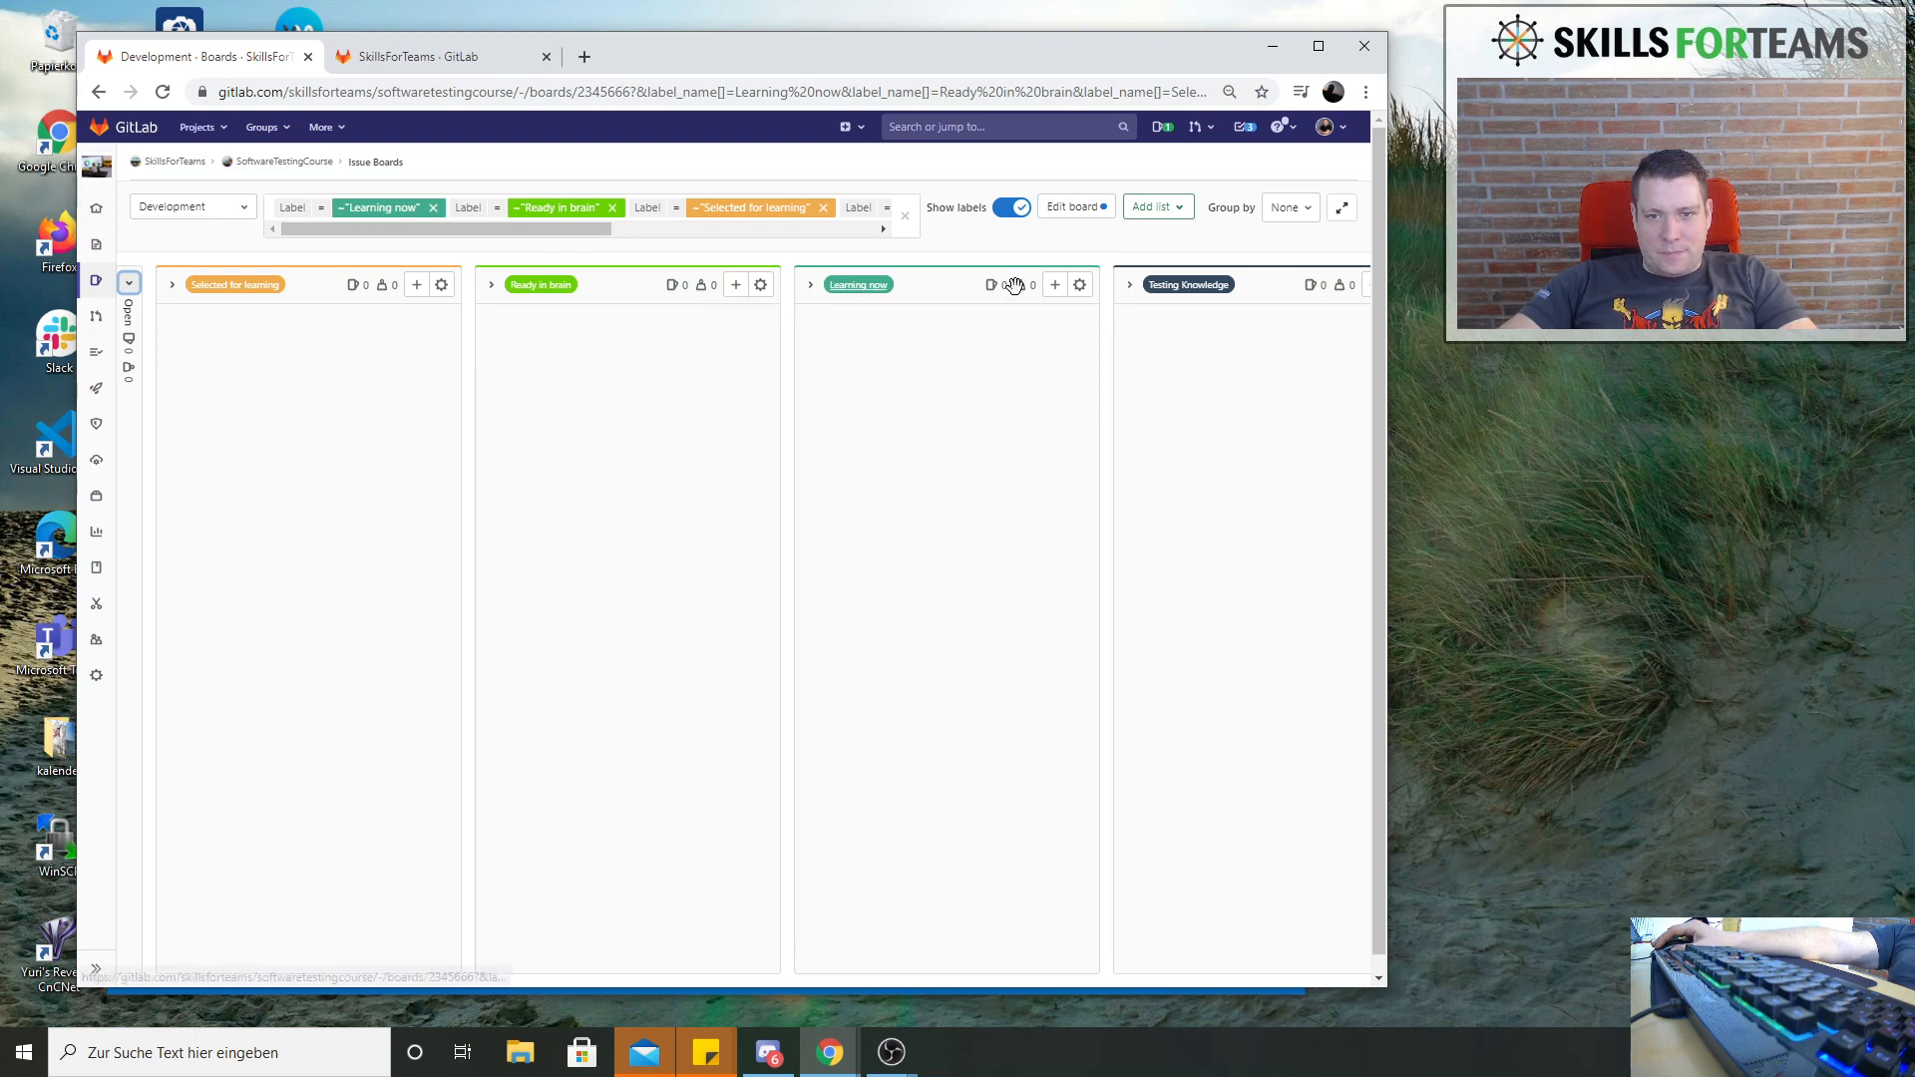
{"action": "left_click", "coordinate": [1129, 286]}
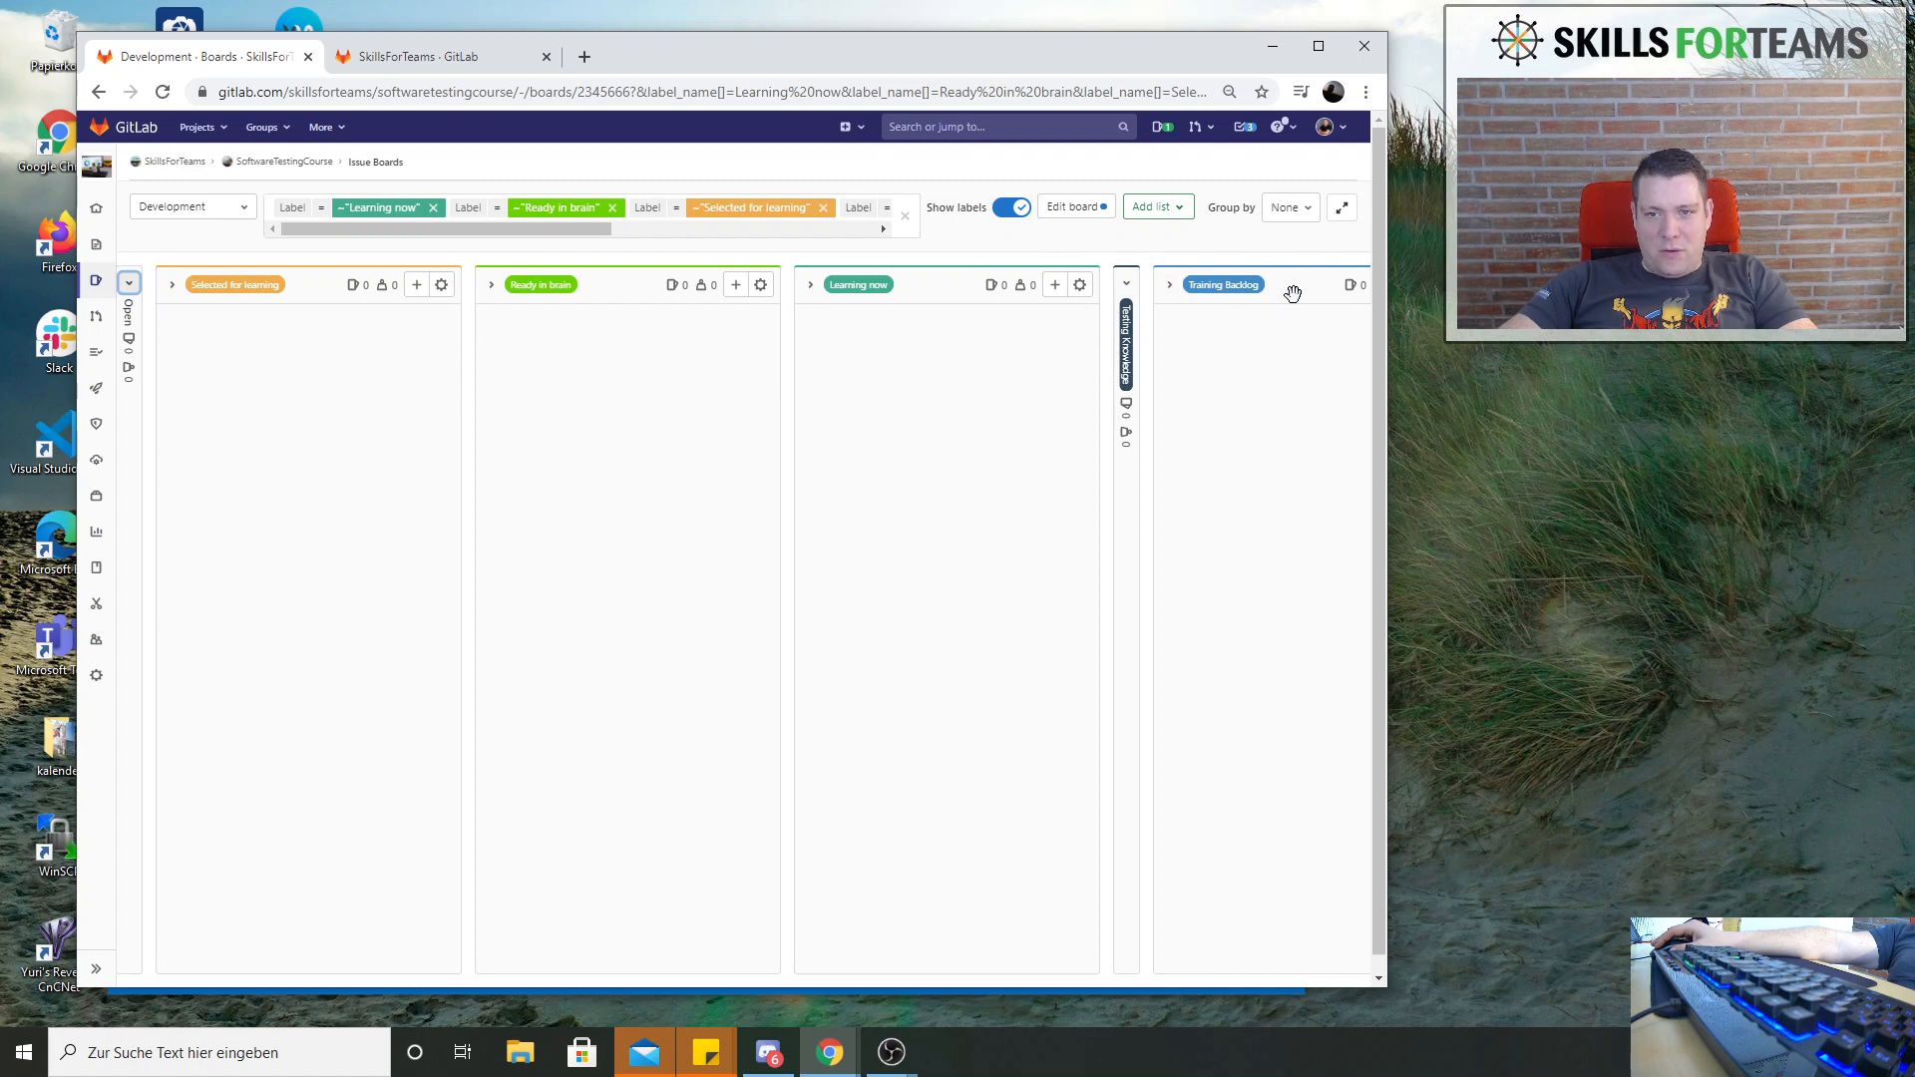
{"action": "left_click_drag", "start_coordinate": [1293, 294], "coordinate": [342, 303]}
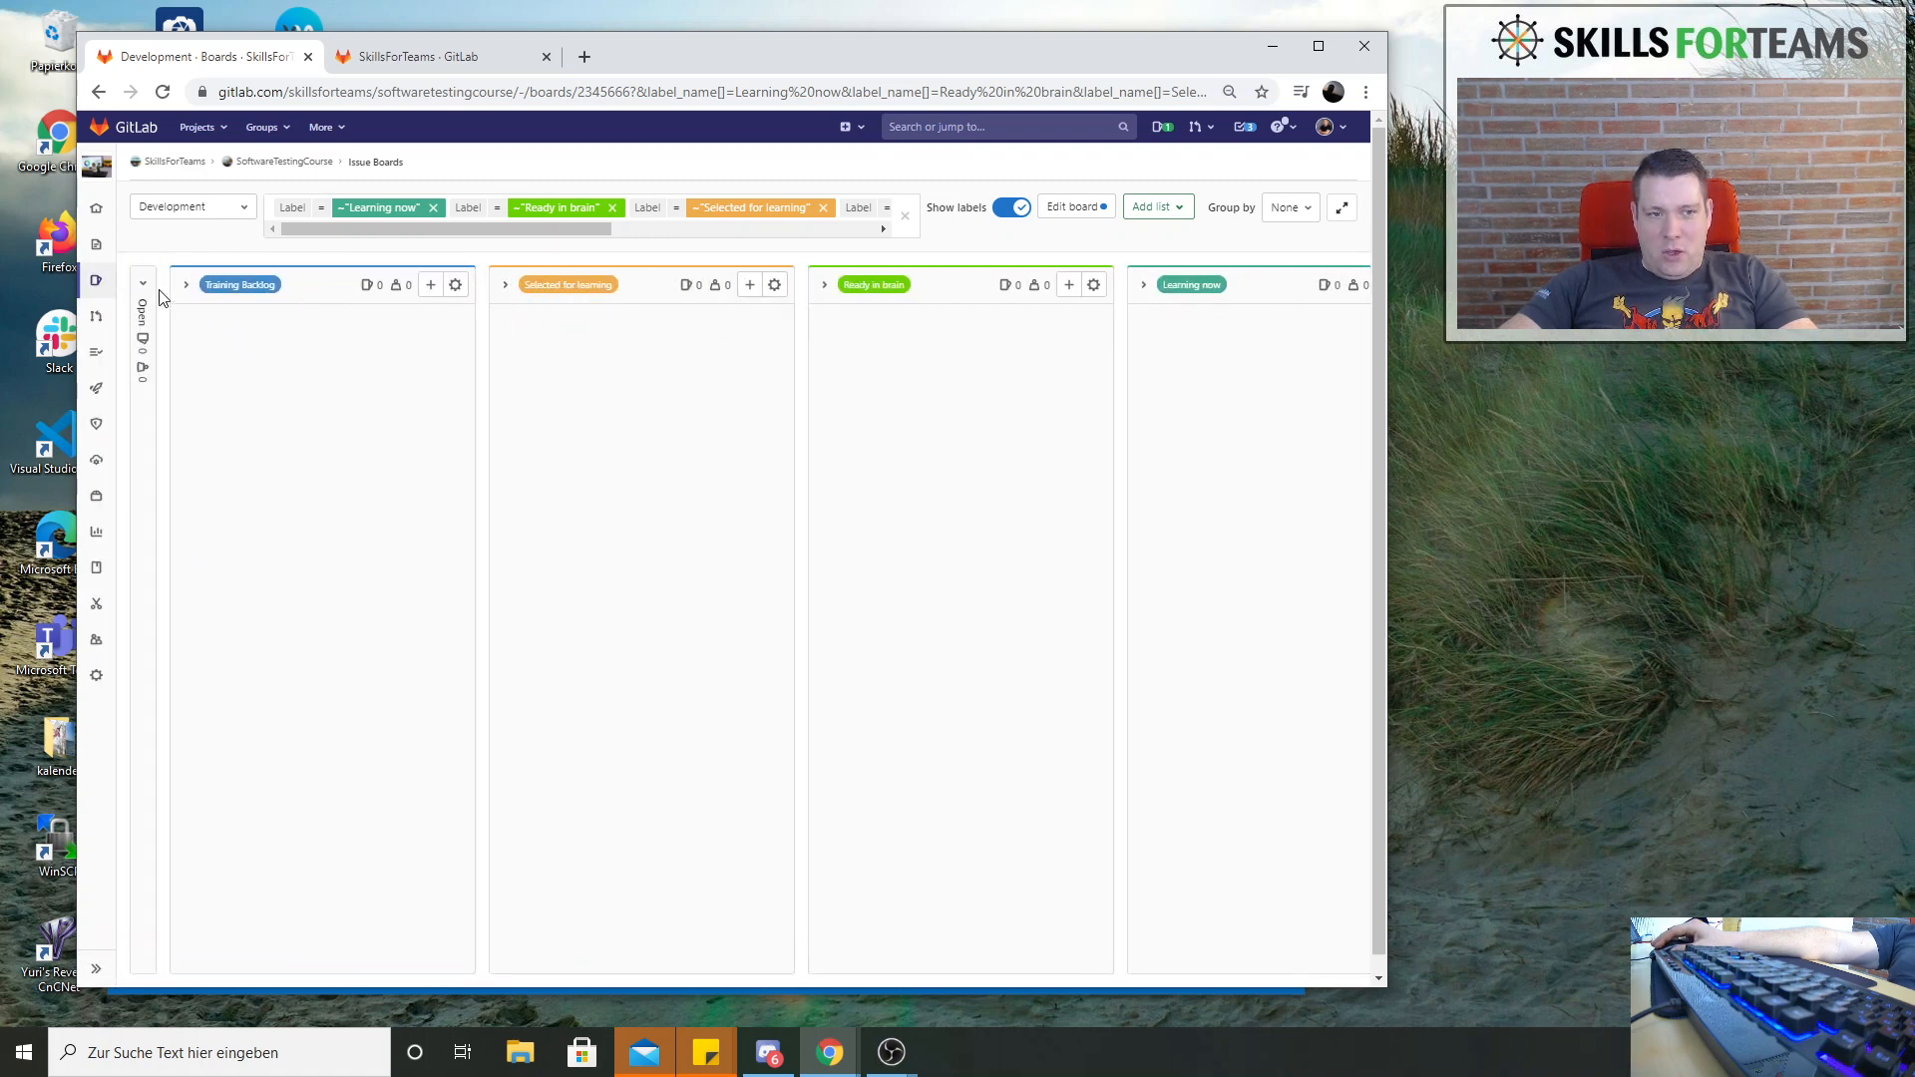
{"action": "left_click", "coordinate": [188, 289]}
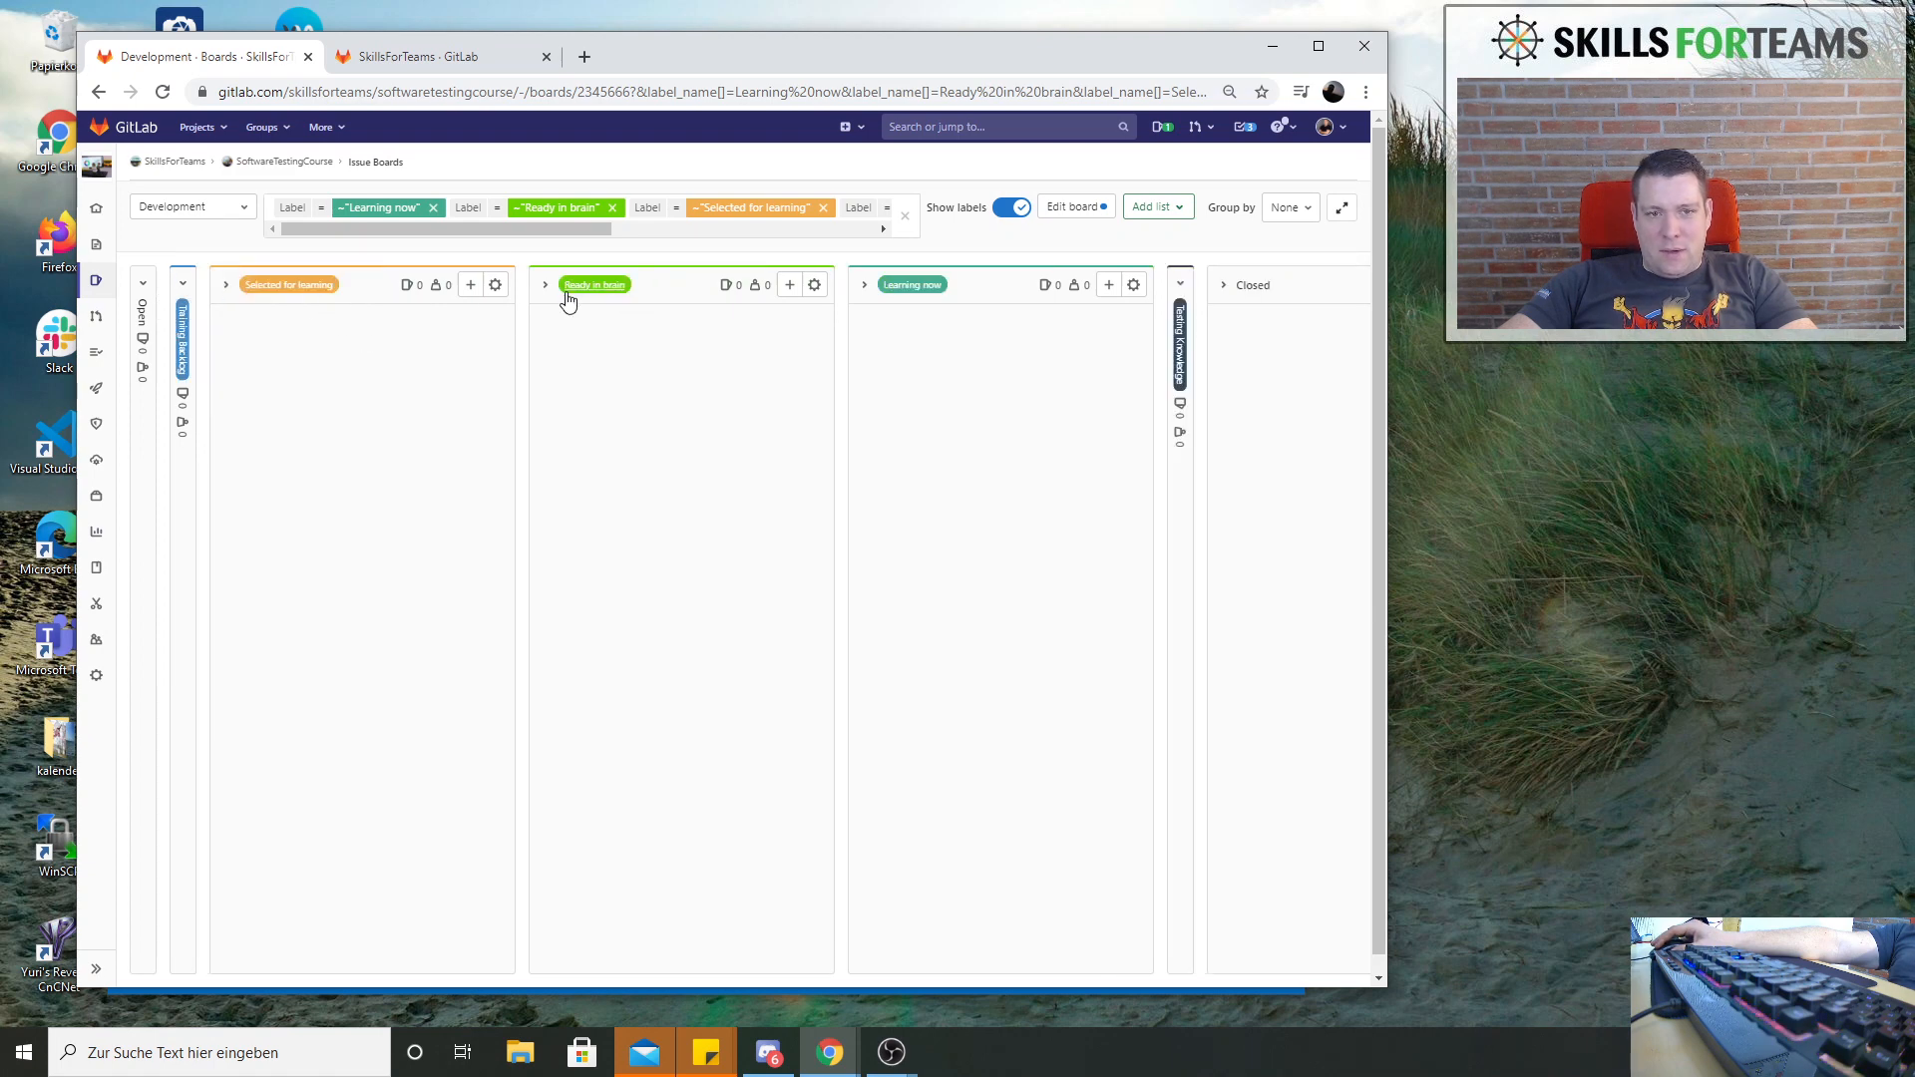
Move the Ready in brain list behind Testing Knowledge, and expand the Testing Knowledge, Training Backlog and Open lists
{"action": "left_click", "coordinate": [1181, 285]}
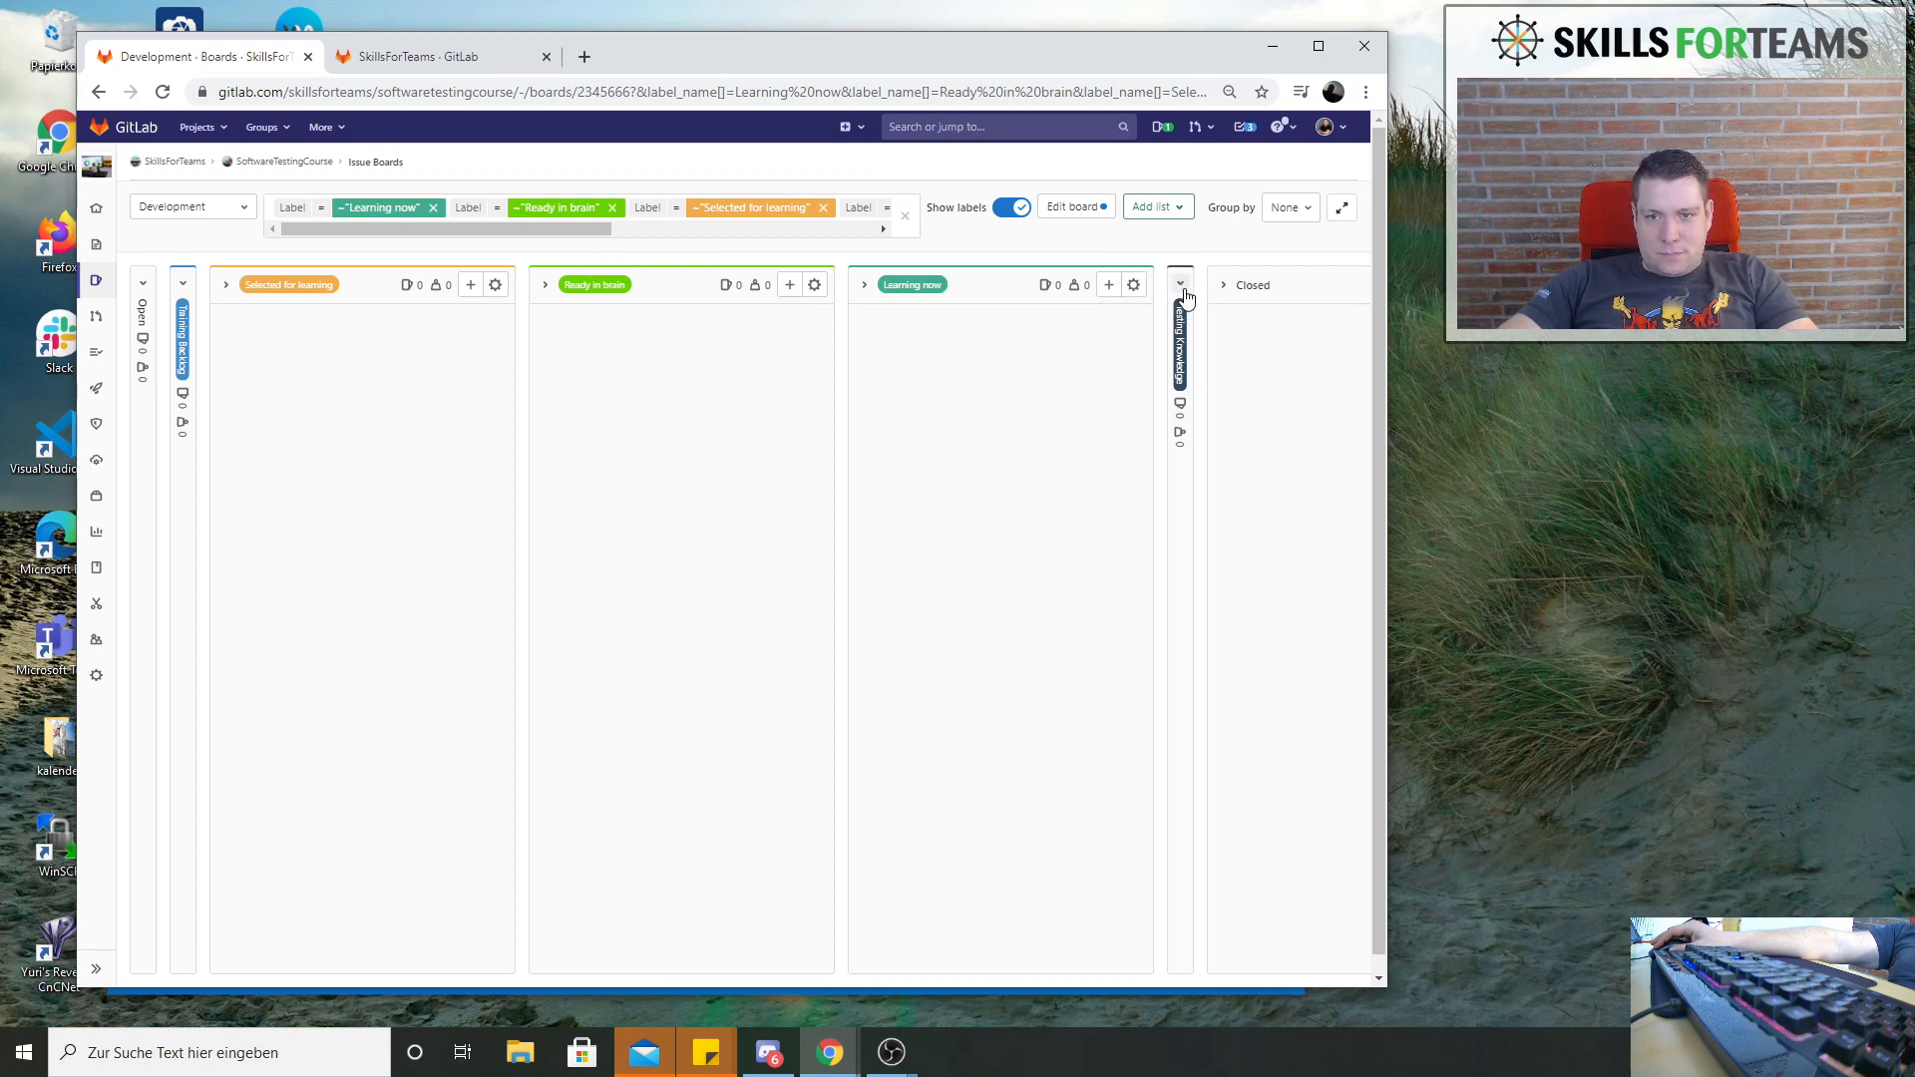
{"action": "left_click_drag", "start_coordinate": [1178, 268], "coordinate": [1052, 276]}
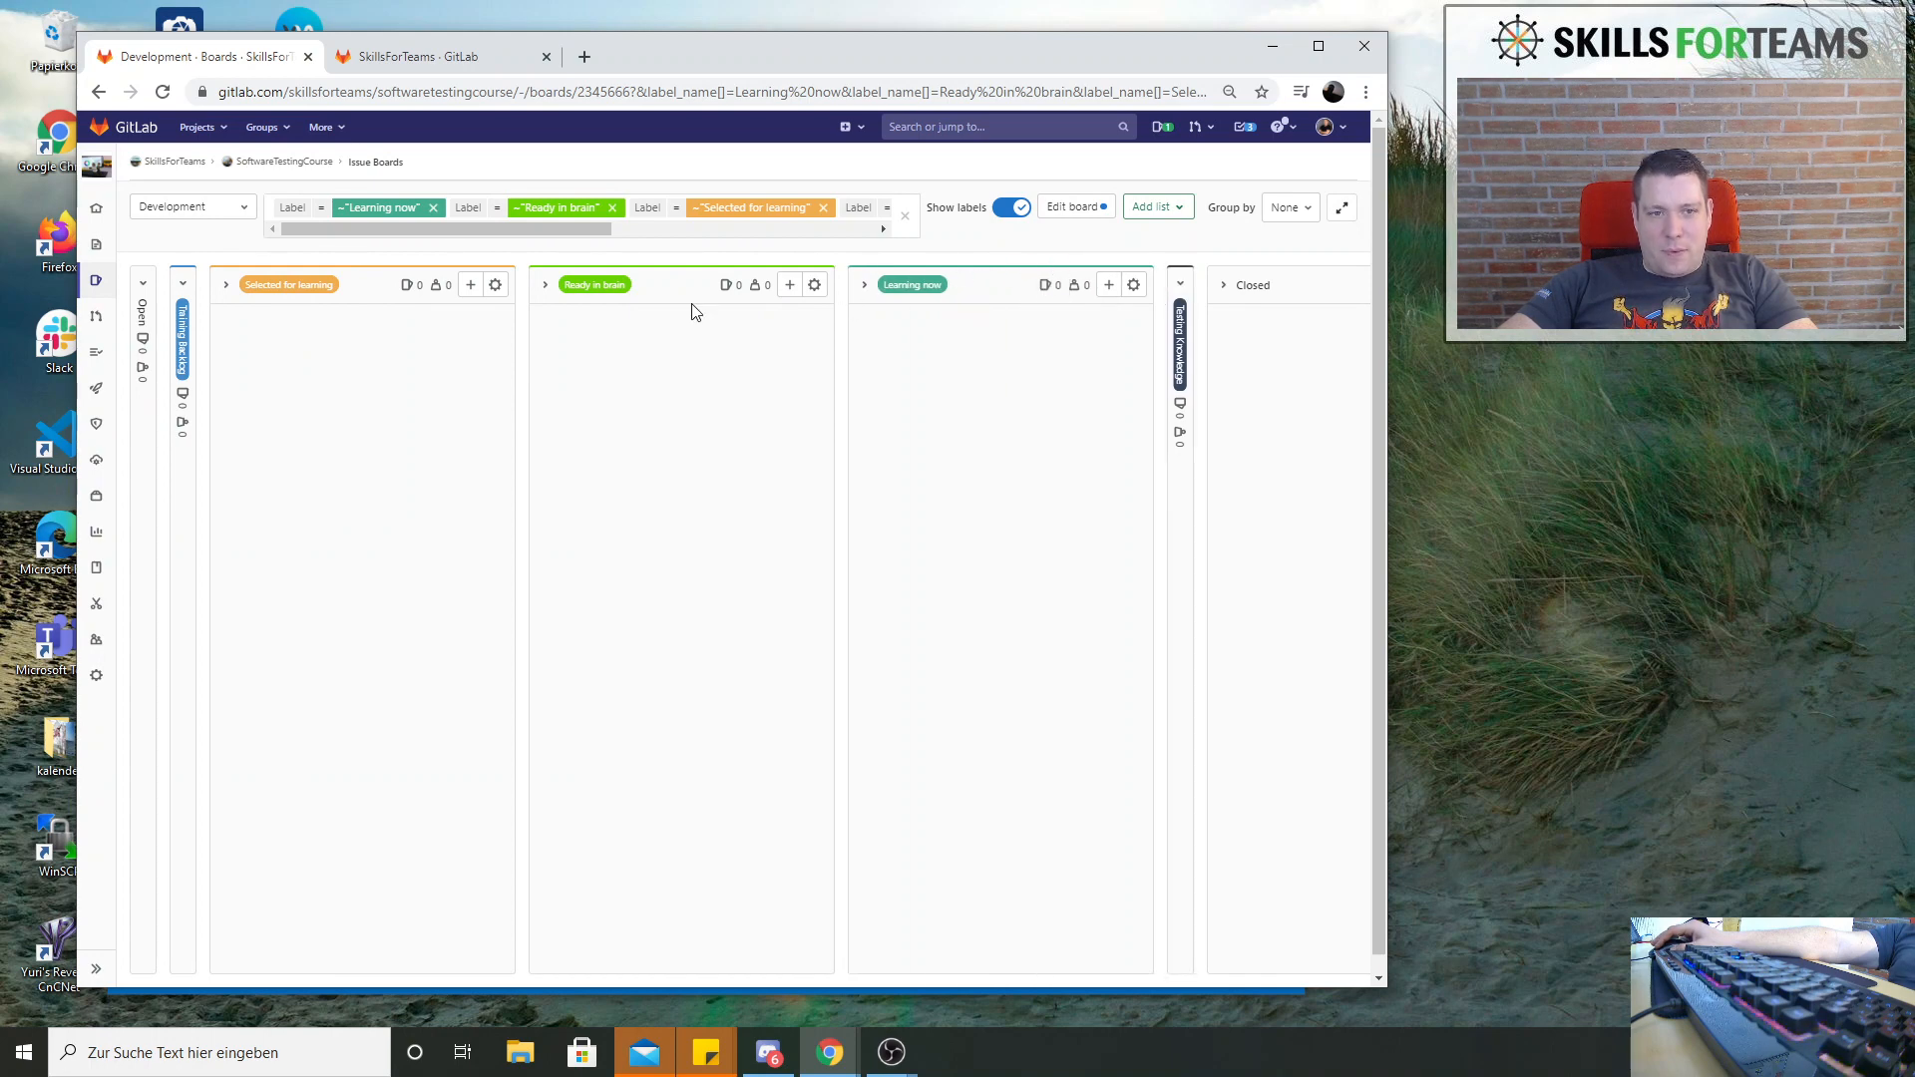
{"action": "left_click_drag", "start_coordinate": [547, 268], "coordinate": [1038, 268]}
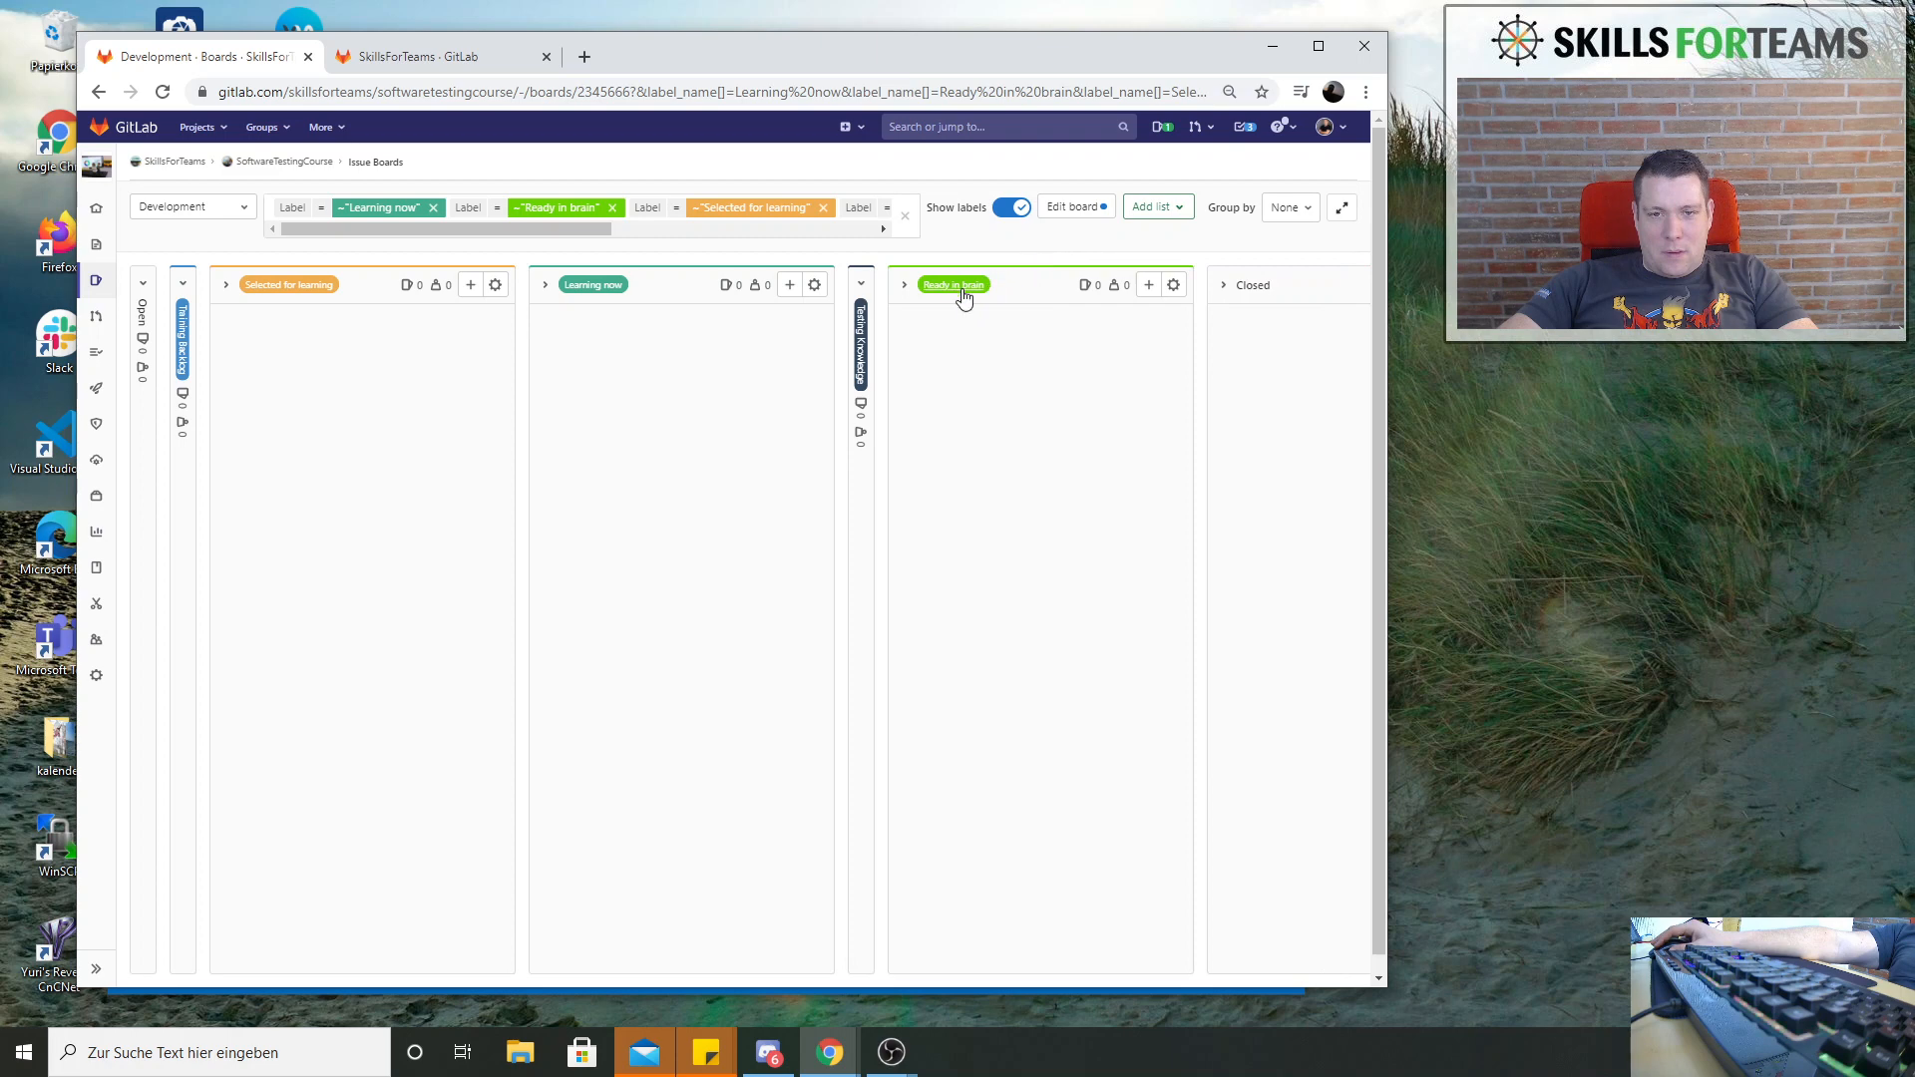
{"action": "left_click", "coordinate": [863, 288]}
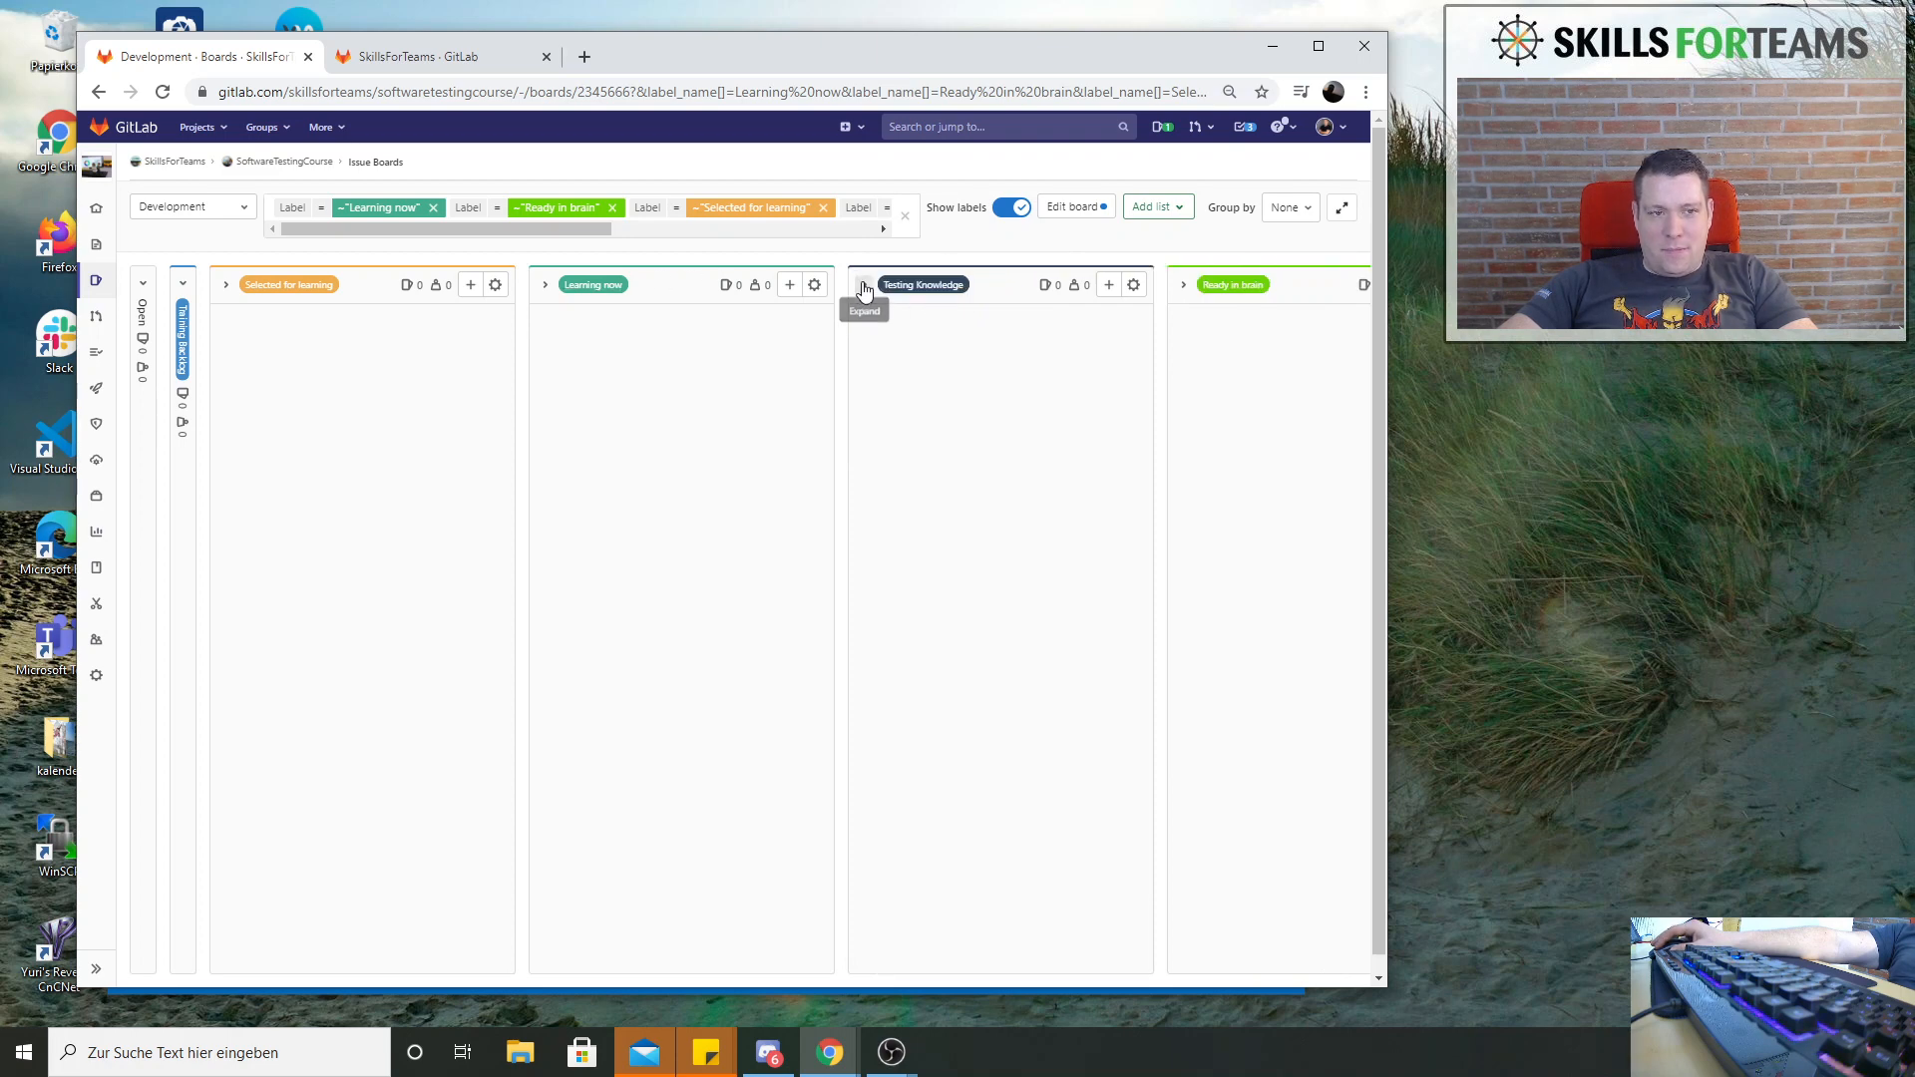
{"action": "left_click", "coordinate": [182, 286]}
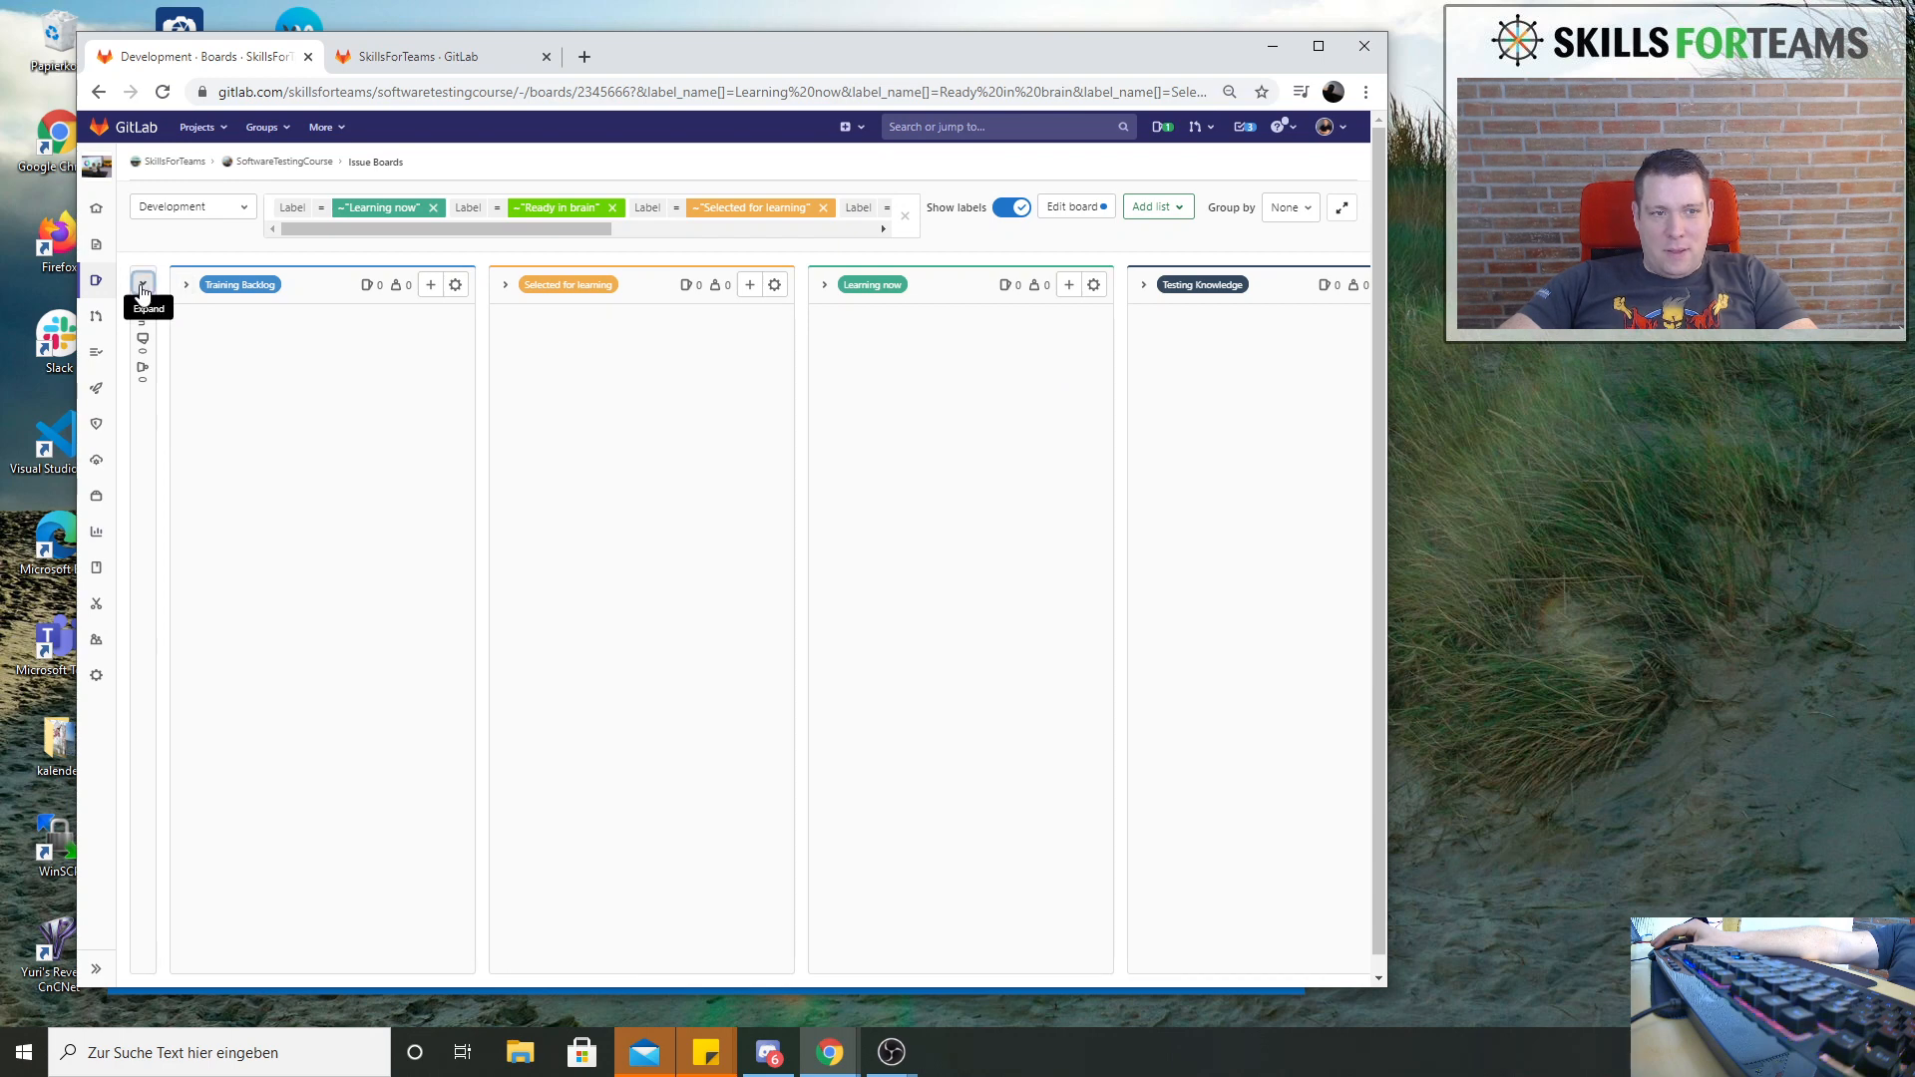
{"action": "left_click", "coordinate": [142, 288]}
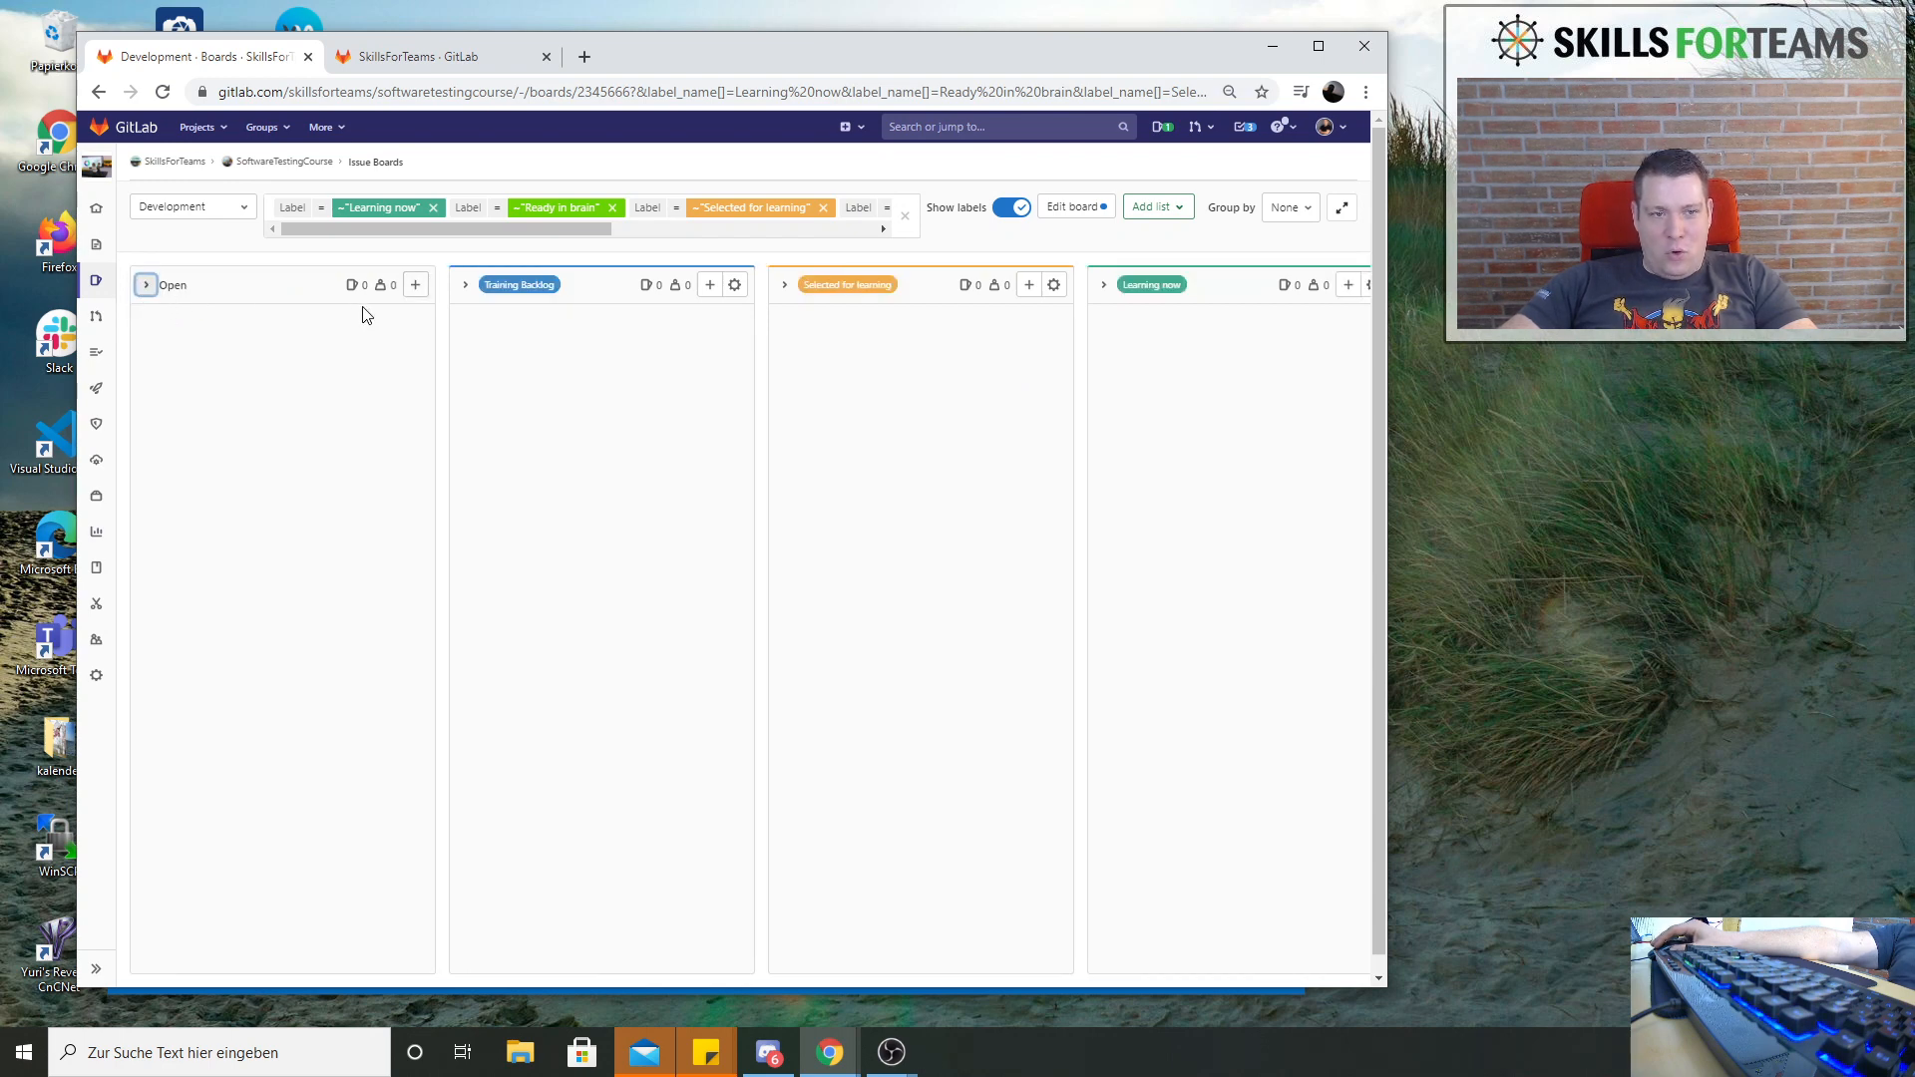
Remove the Training Backlog label filter from the Development board
{"action": "left_click", "coordinate": [903, 216]}
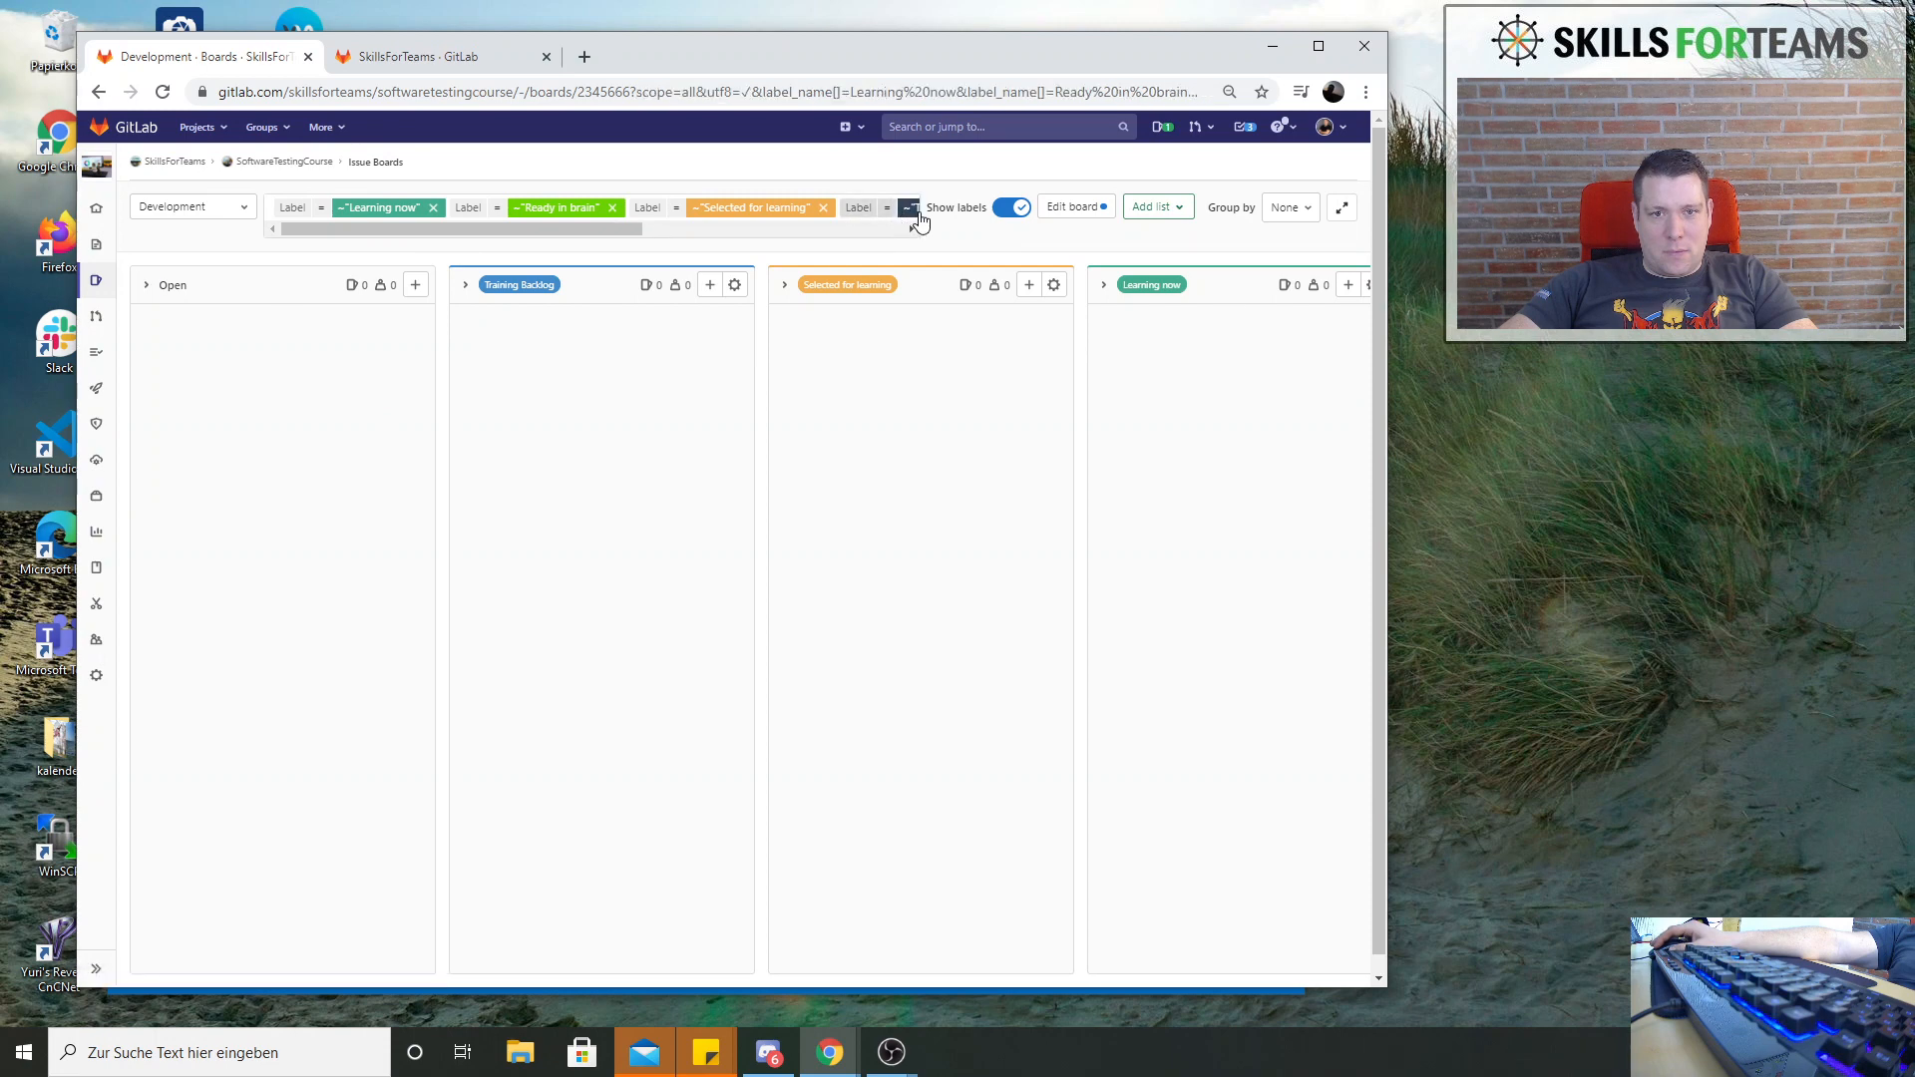
{"action": "left_click_drag", "start_coordinate": [579, 230], "coordinate": [881, 232]}
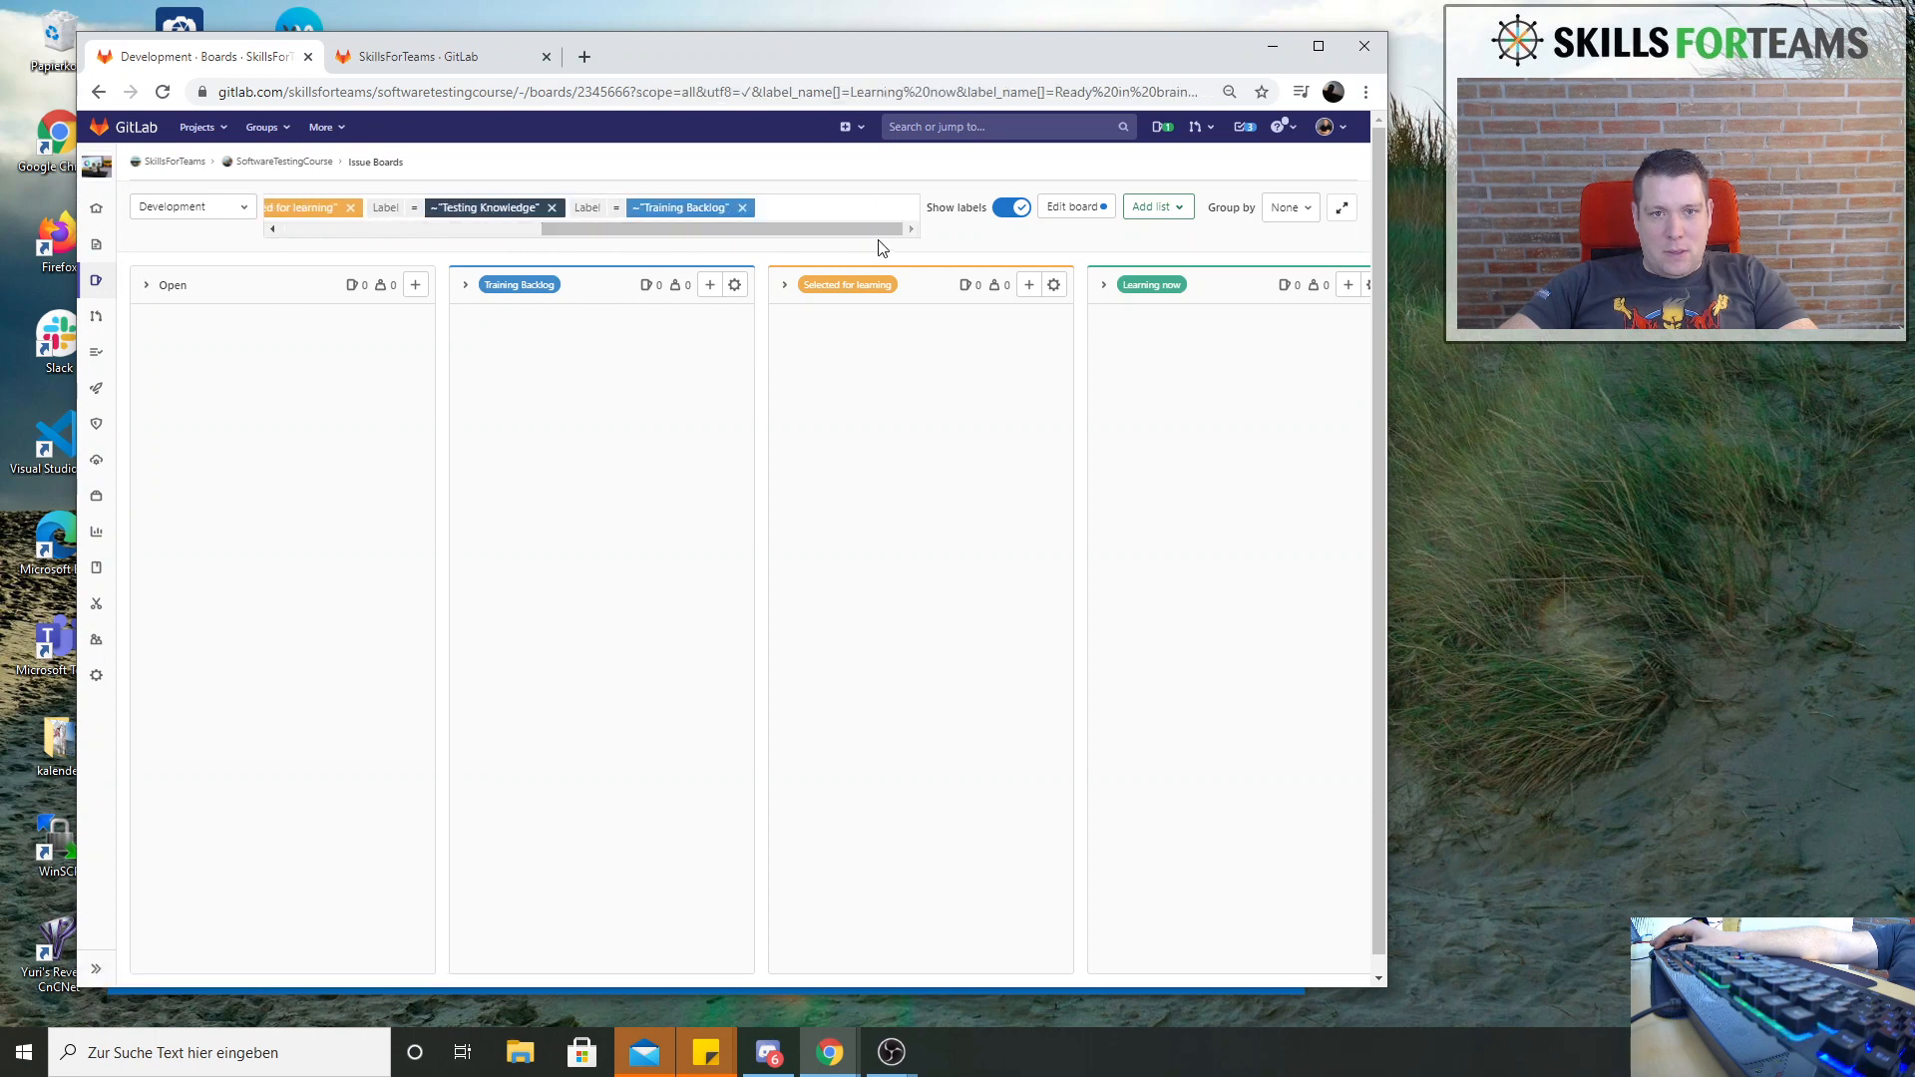
{"action": "left_click", "coordinate": [732, 211]}
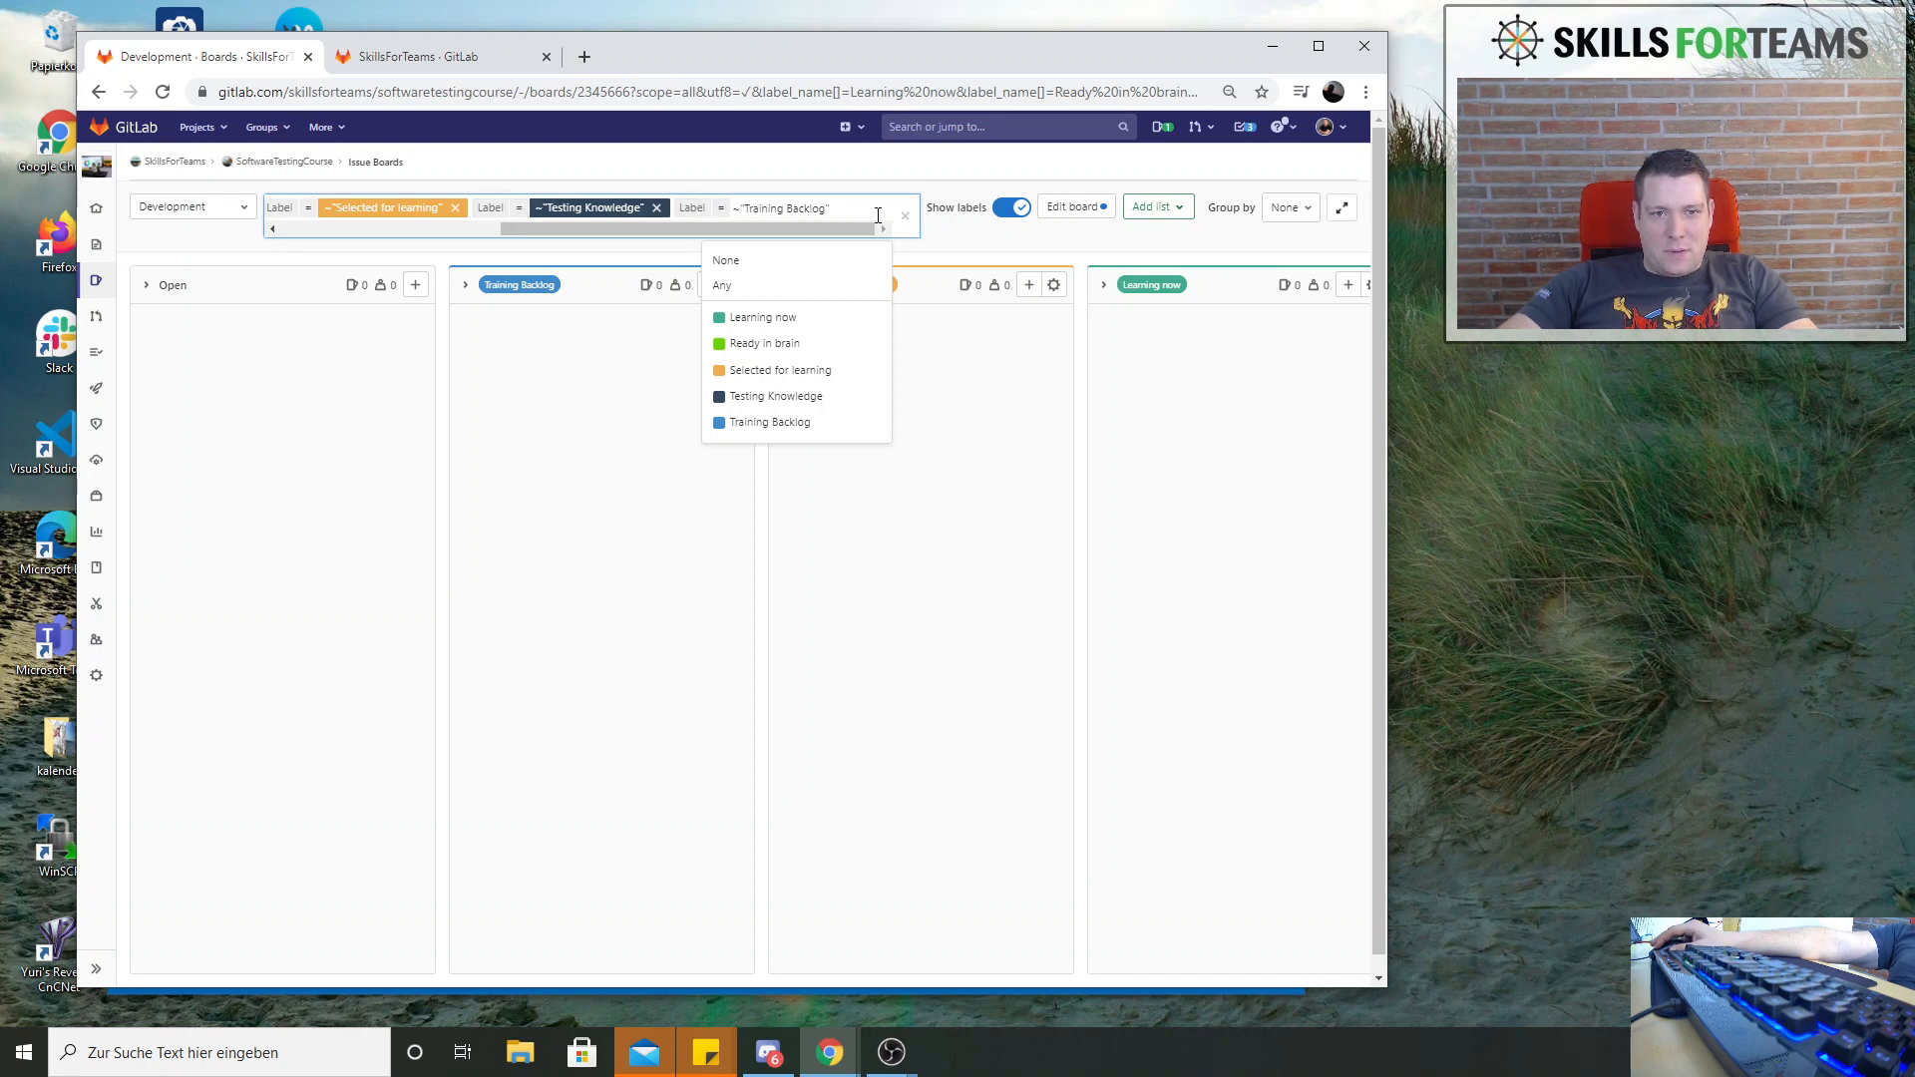
{"action": "left_click", "coordinate": [905, 217]}
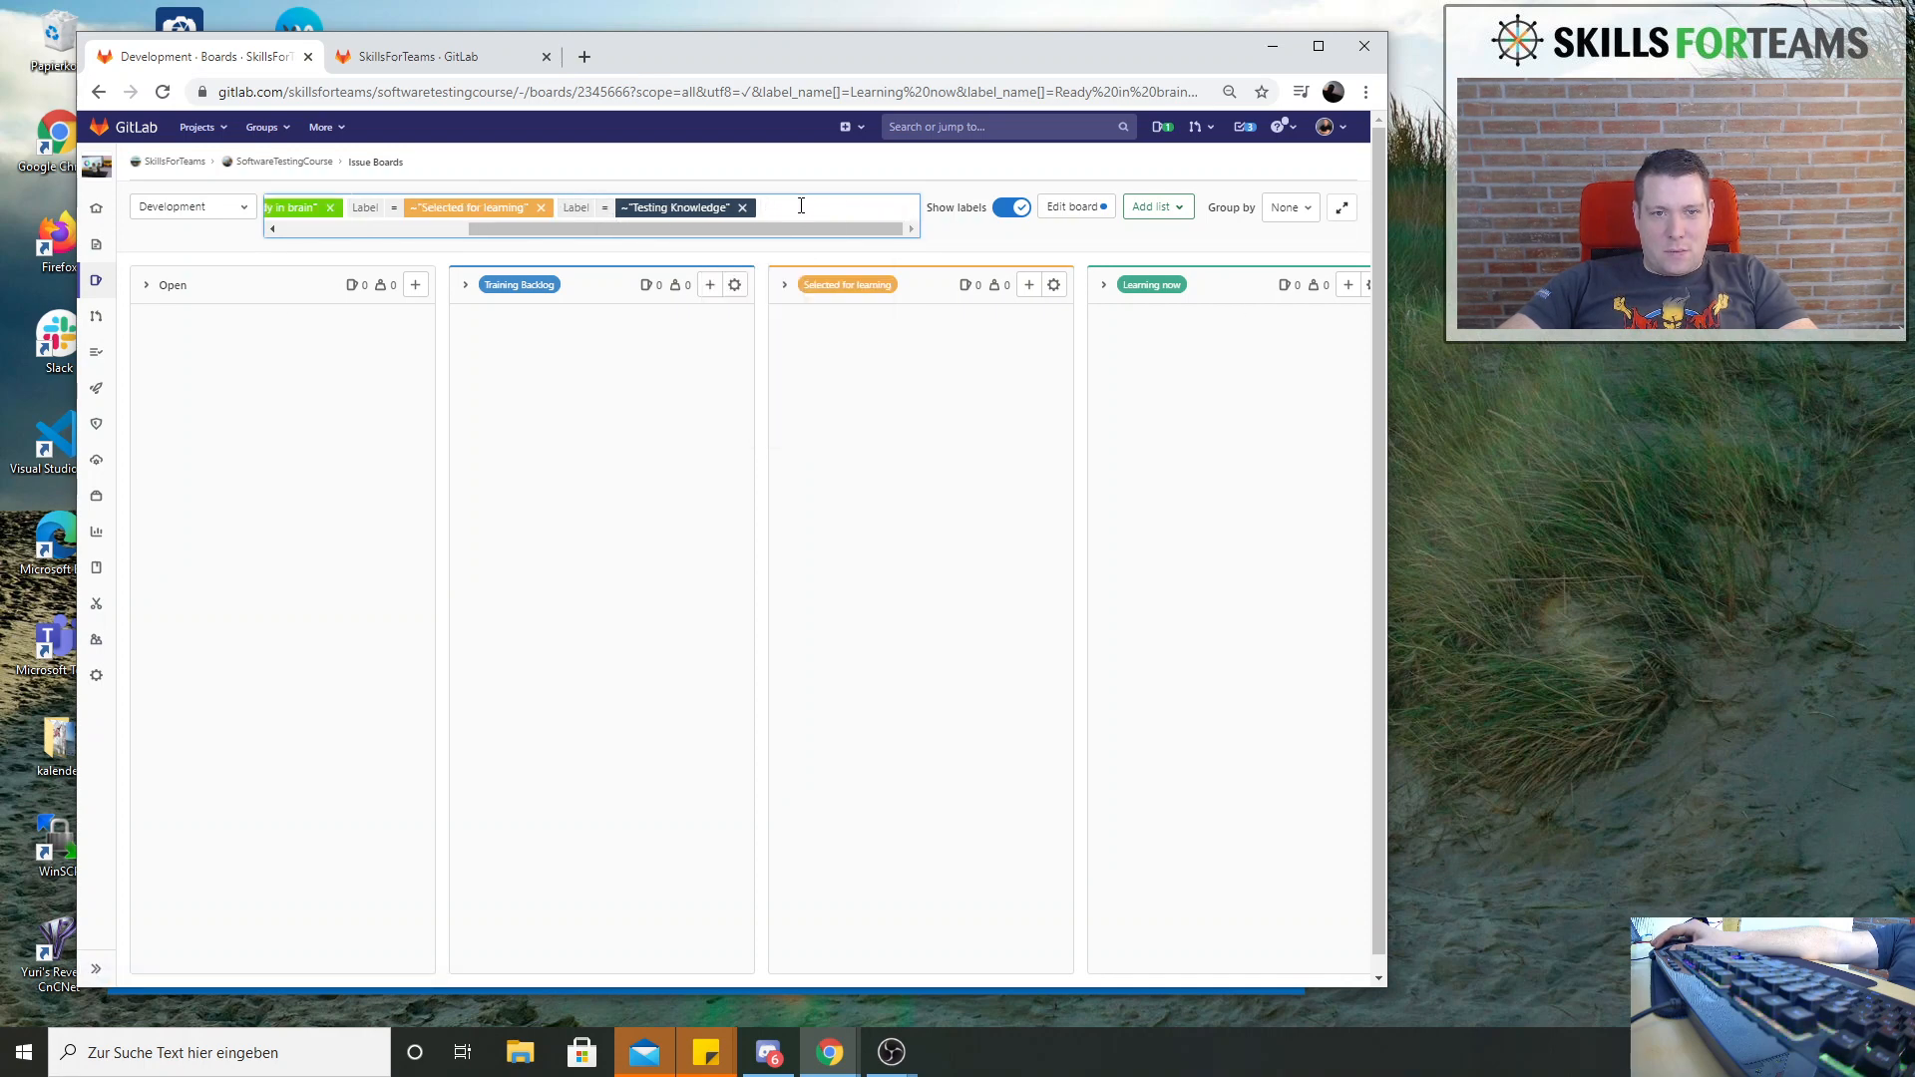
{"action": "left_click", "coordinate": [785, 210]}
{"action": "left_click", "coordinate": [926, 225]}
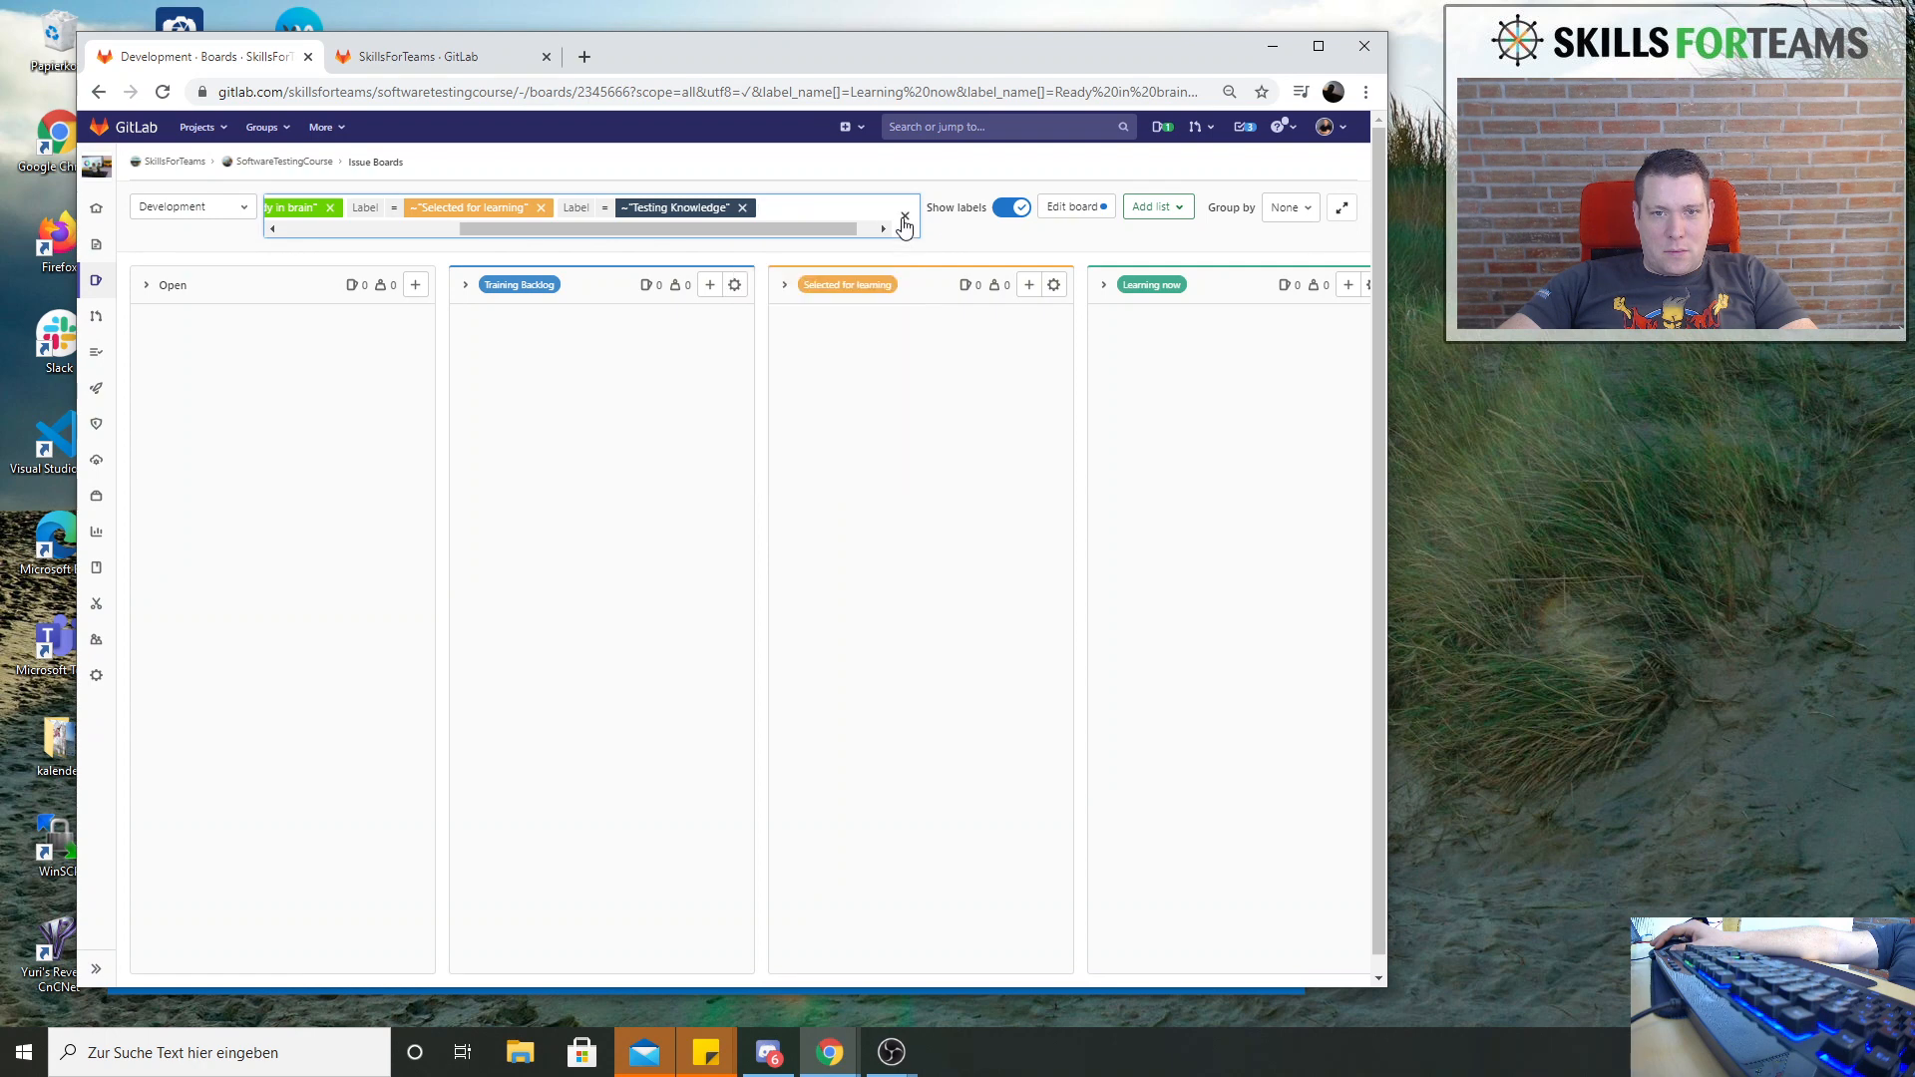
{"action": "left_click", "coordinate": [814, 211]}
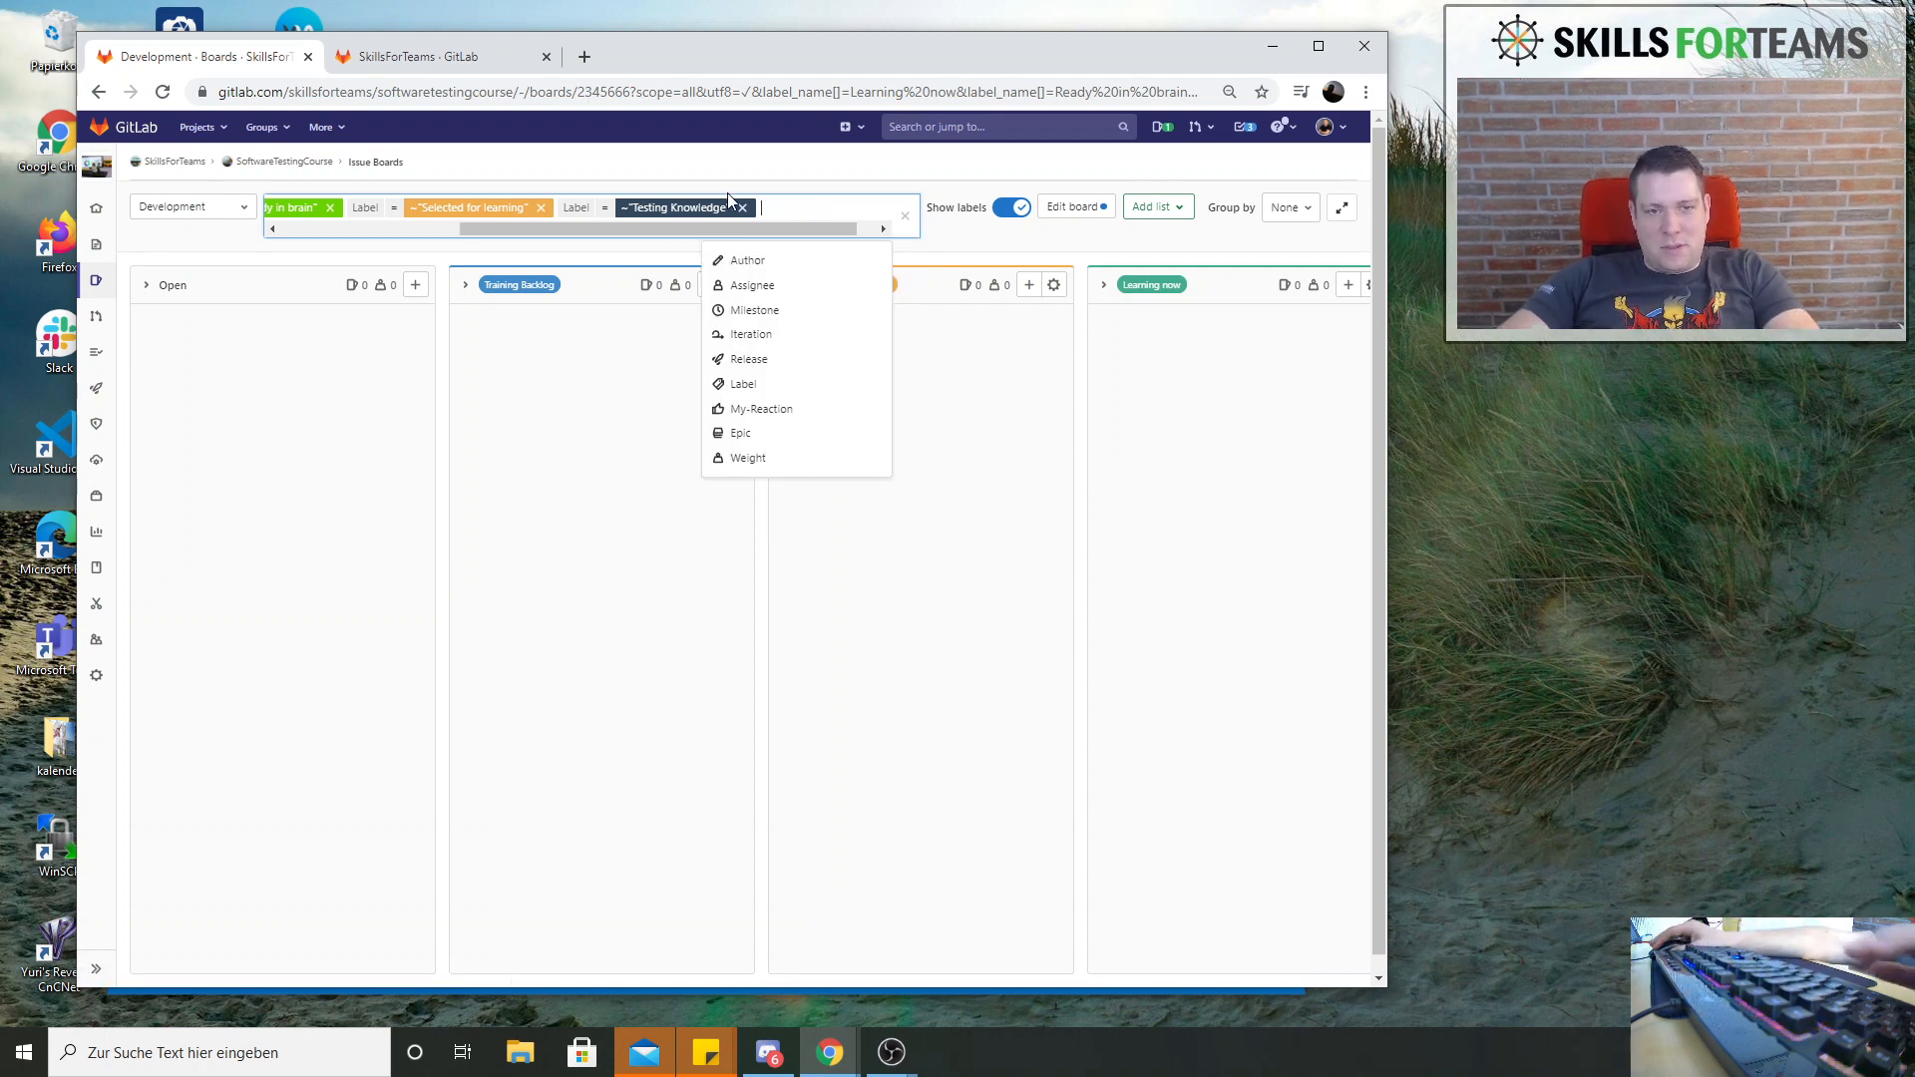
Remove the remaining board filters for the labels Testing Knowledge, Selected for learning, Ready in brain and Learning now
{"action": "left_click", "coordinate": [587, 213]}
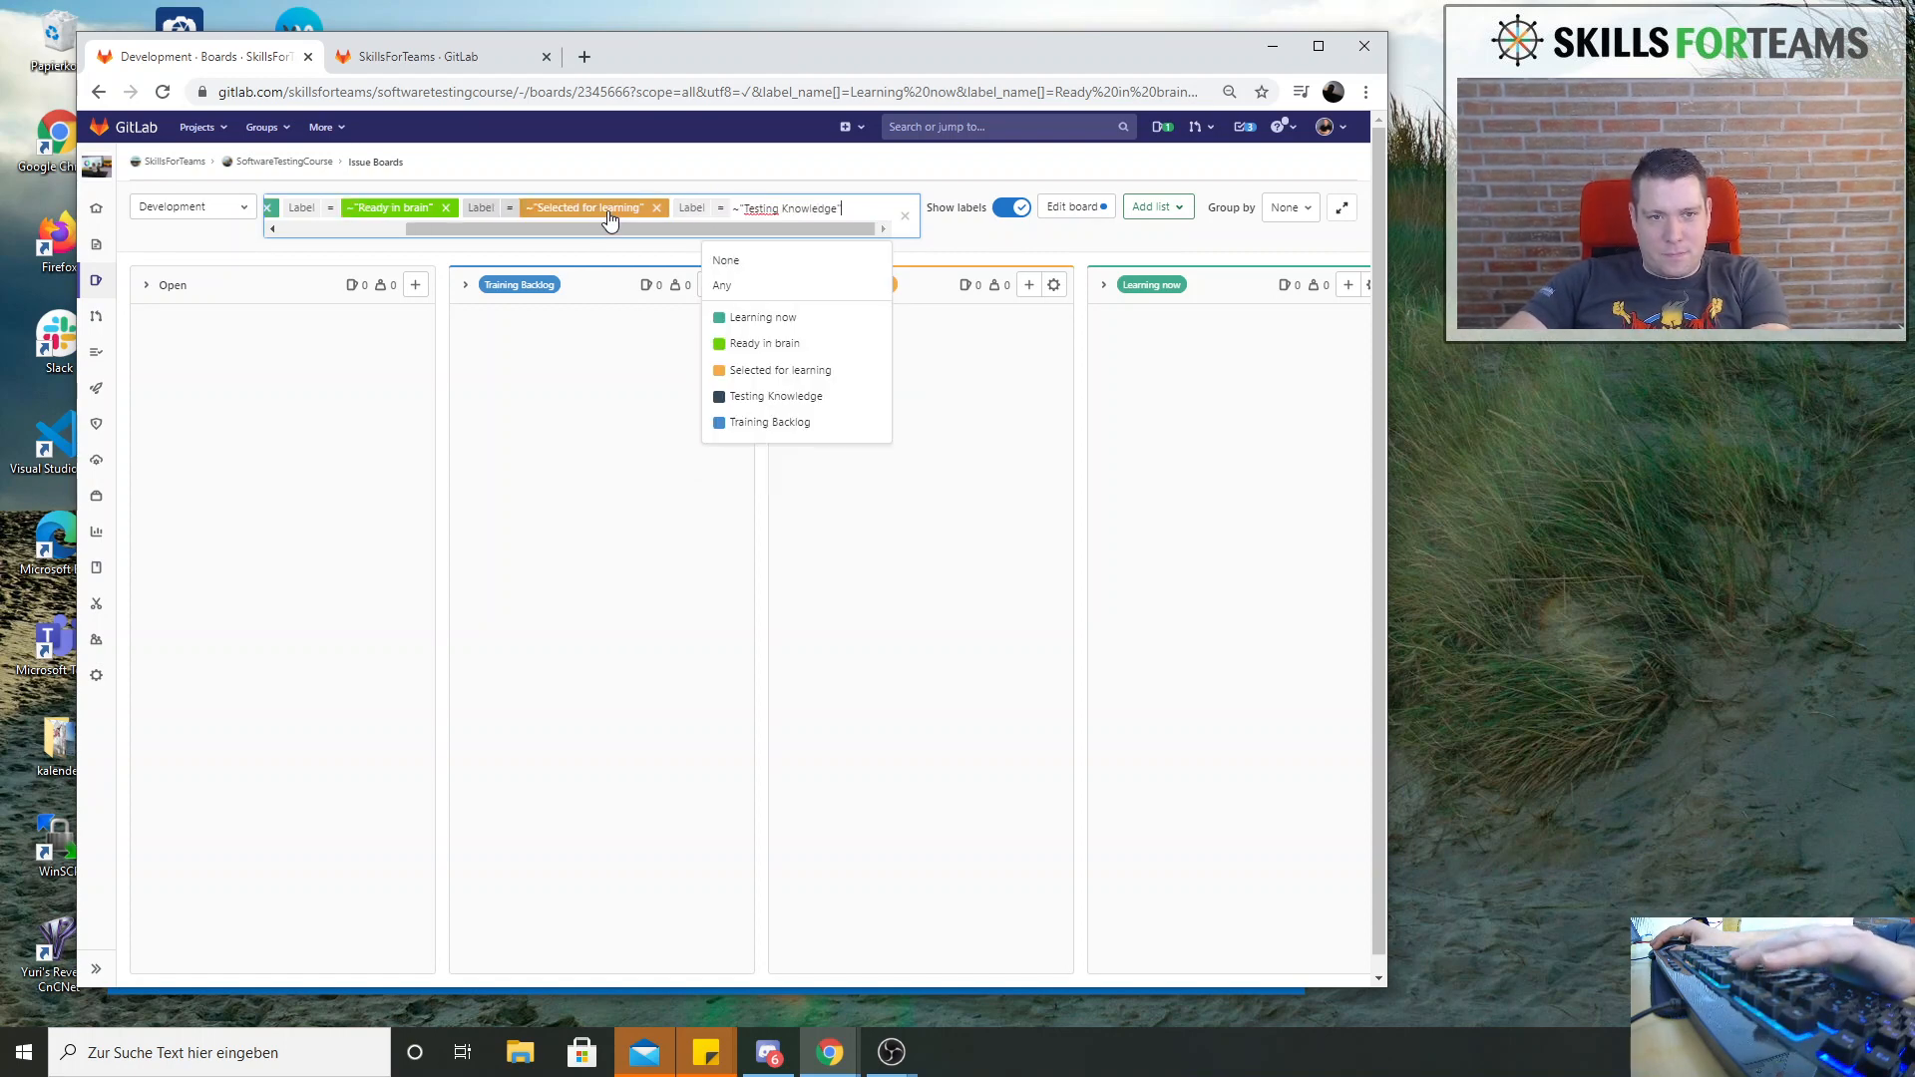
{"action": "left_click", "coordinate": [725, 260]}
{"action": "left_click", "coordinate": [806, 203]}
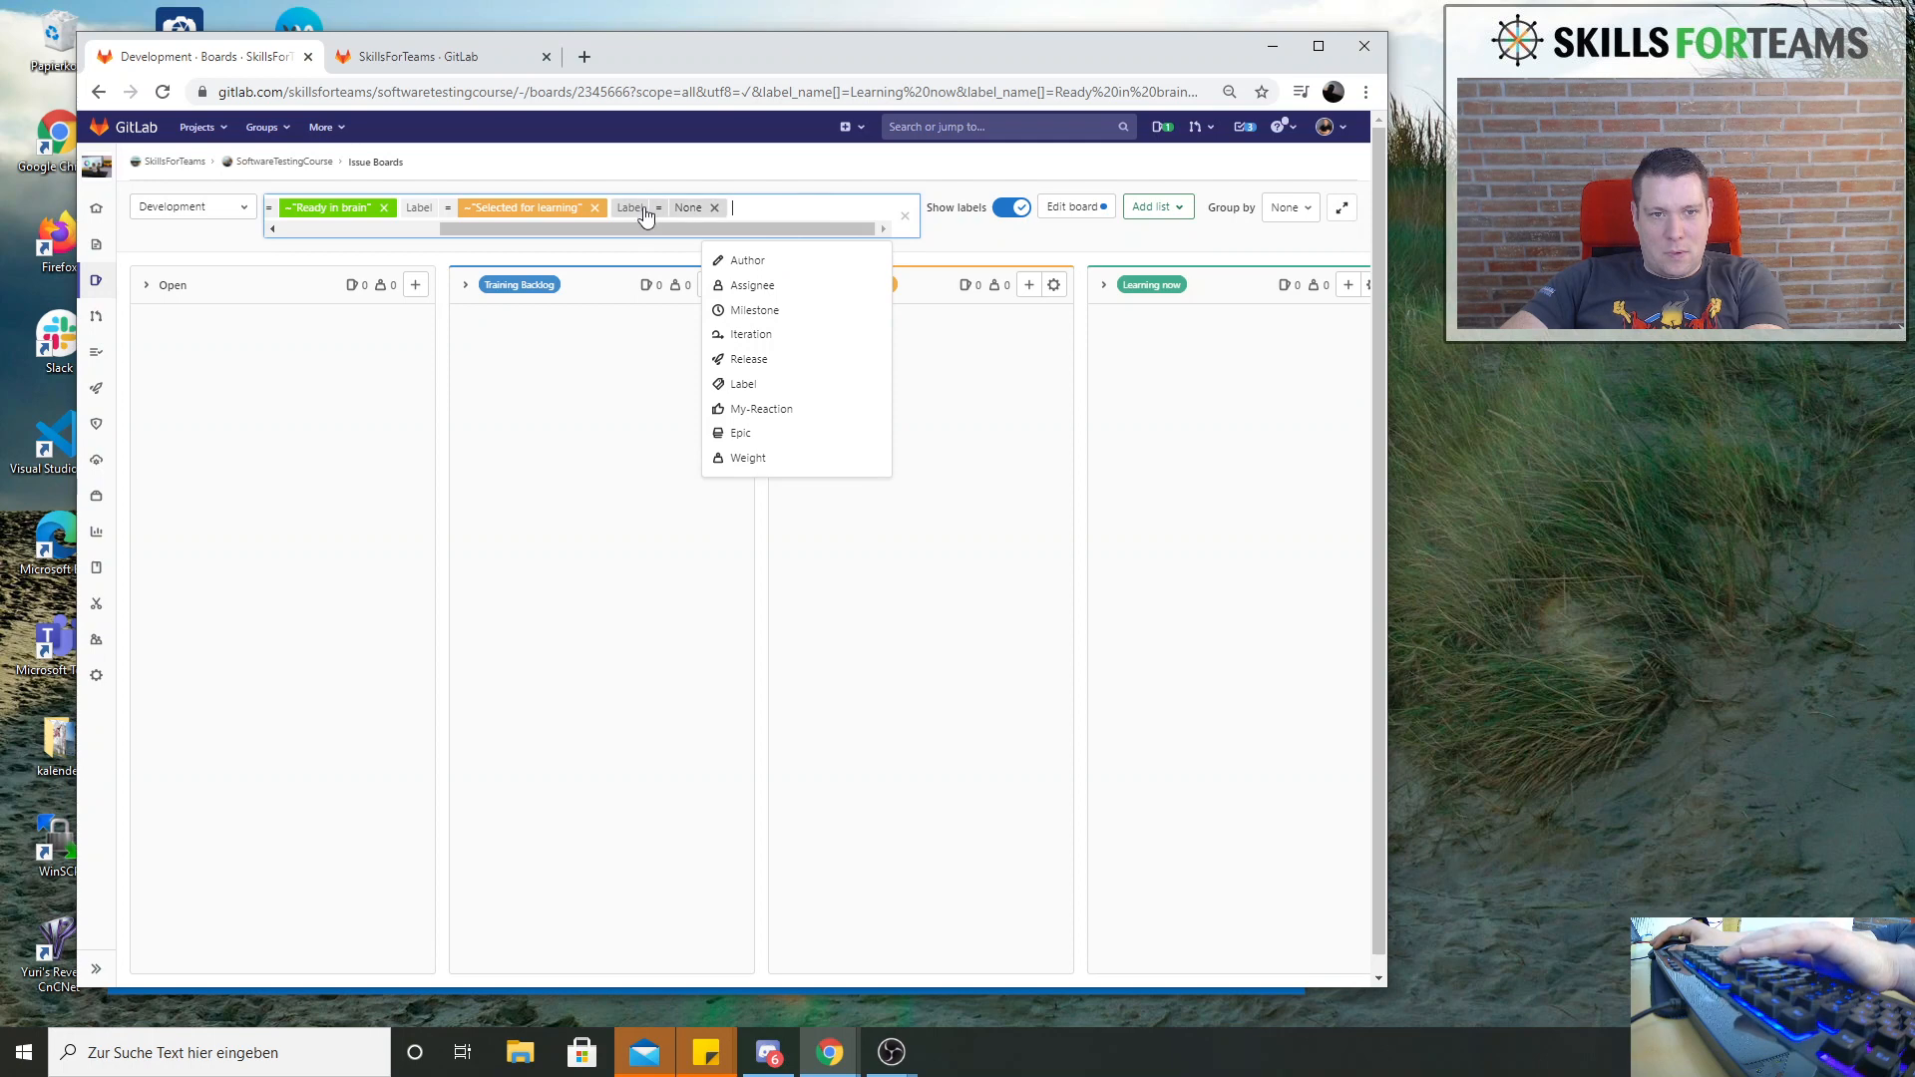
{"action": "left_click", "coordinate": [716, 208]}
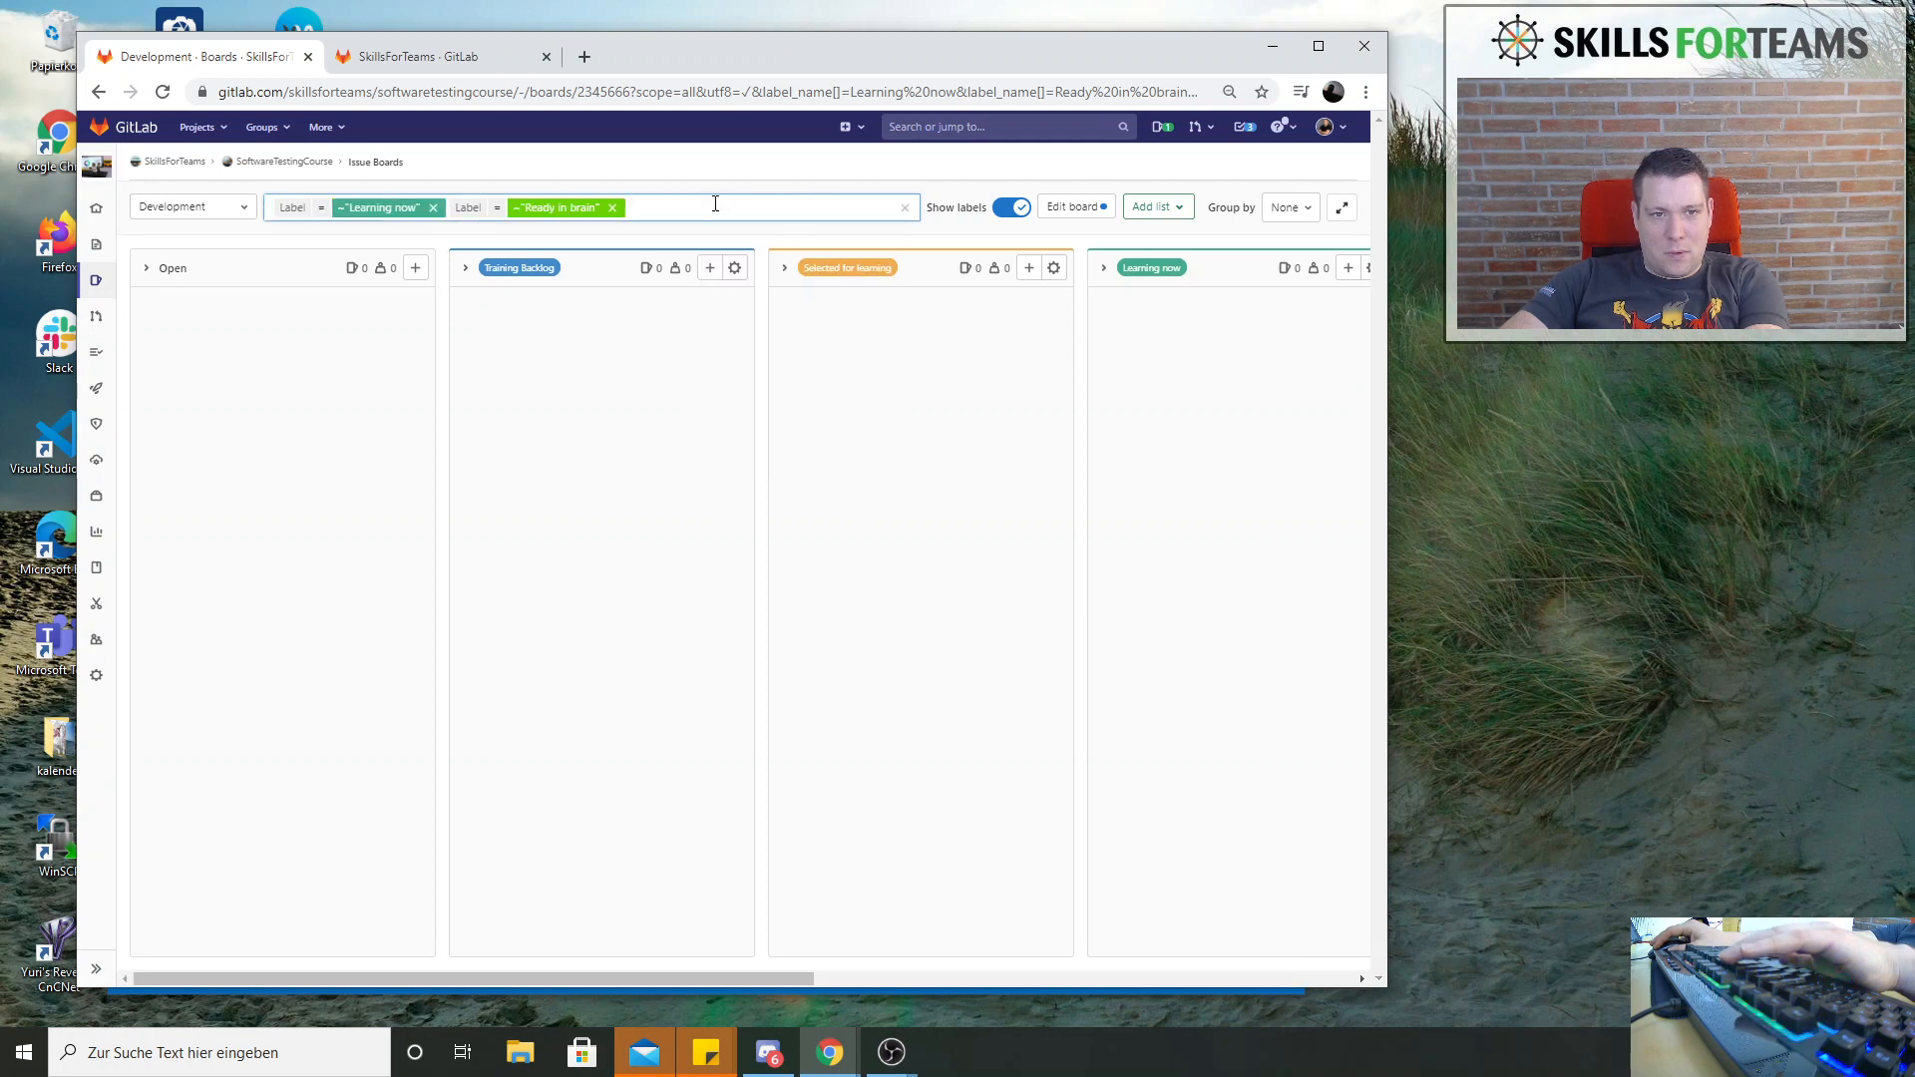
{"action": "left_click", "coordinate": [611, 207]}
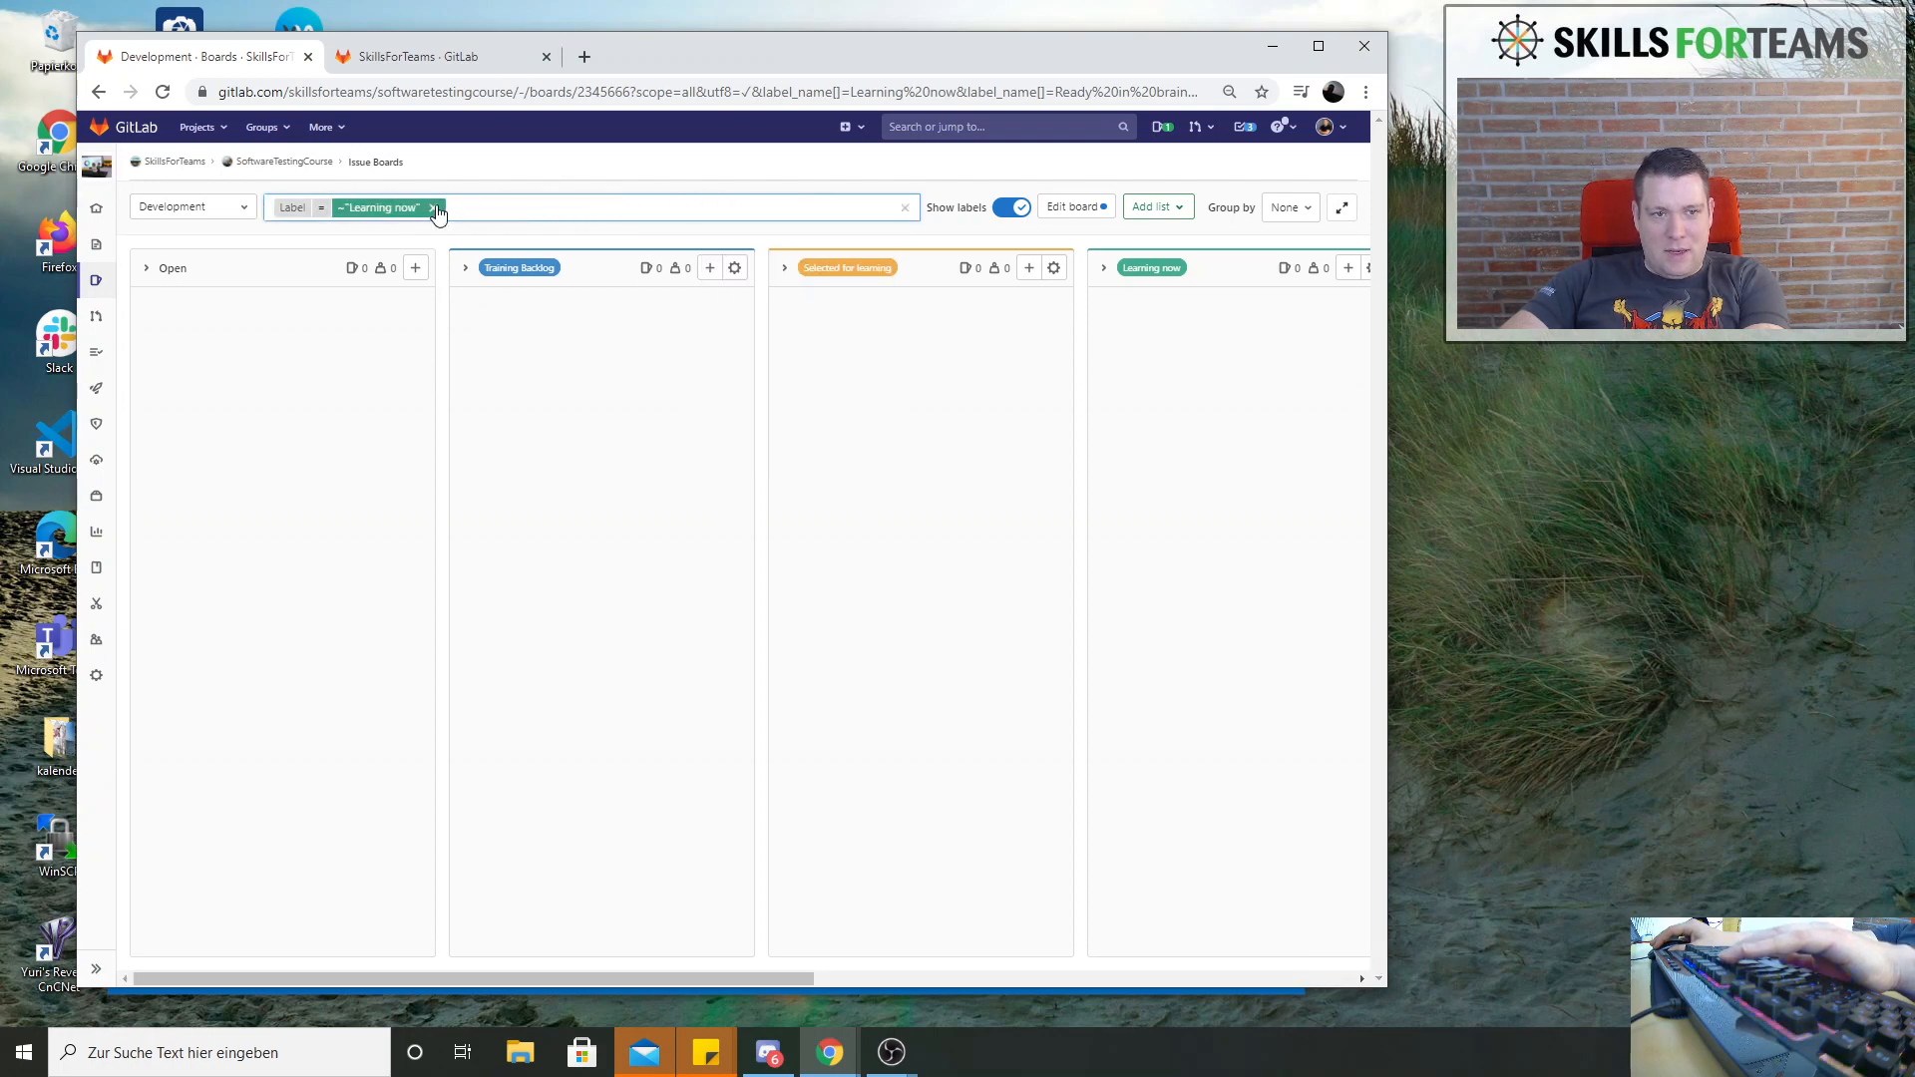
{"action": "left_click", "coordinate": [433, 208]}
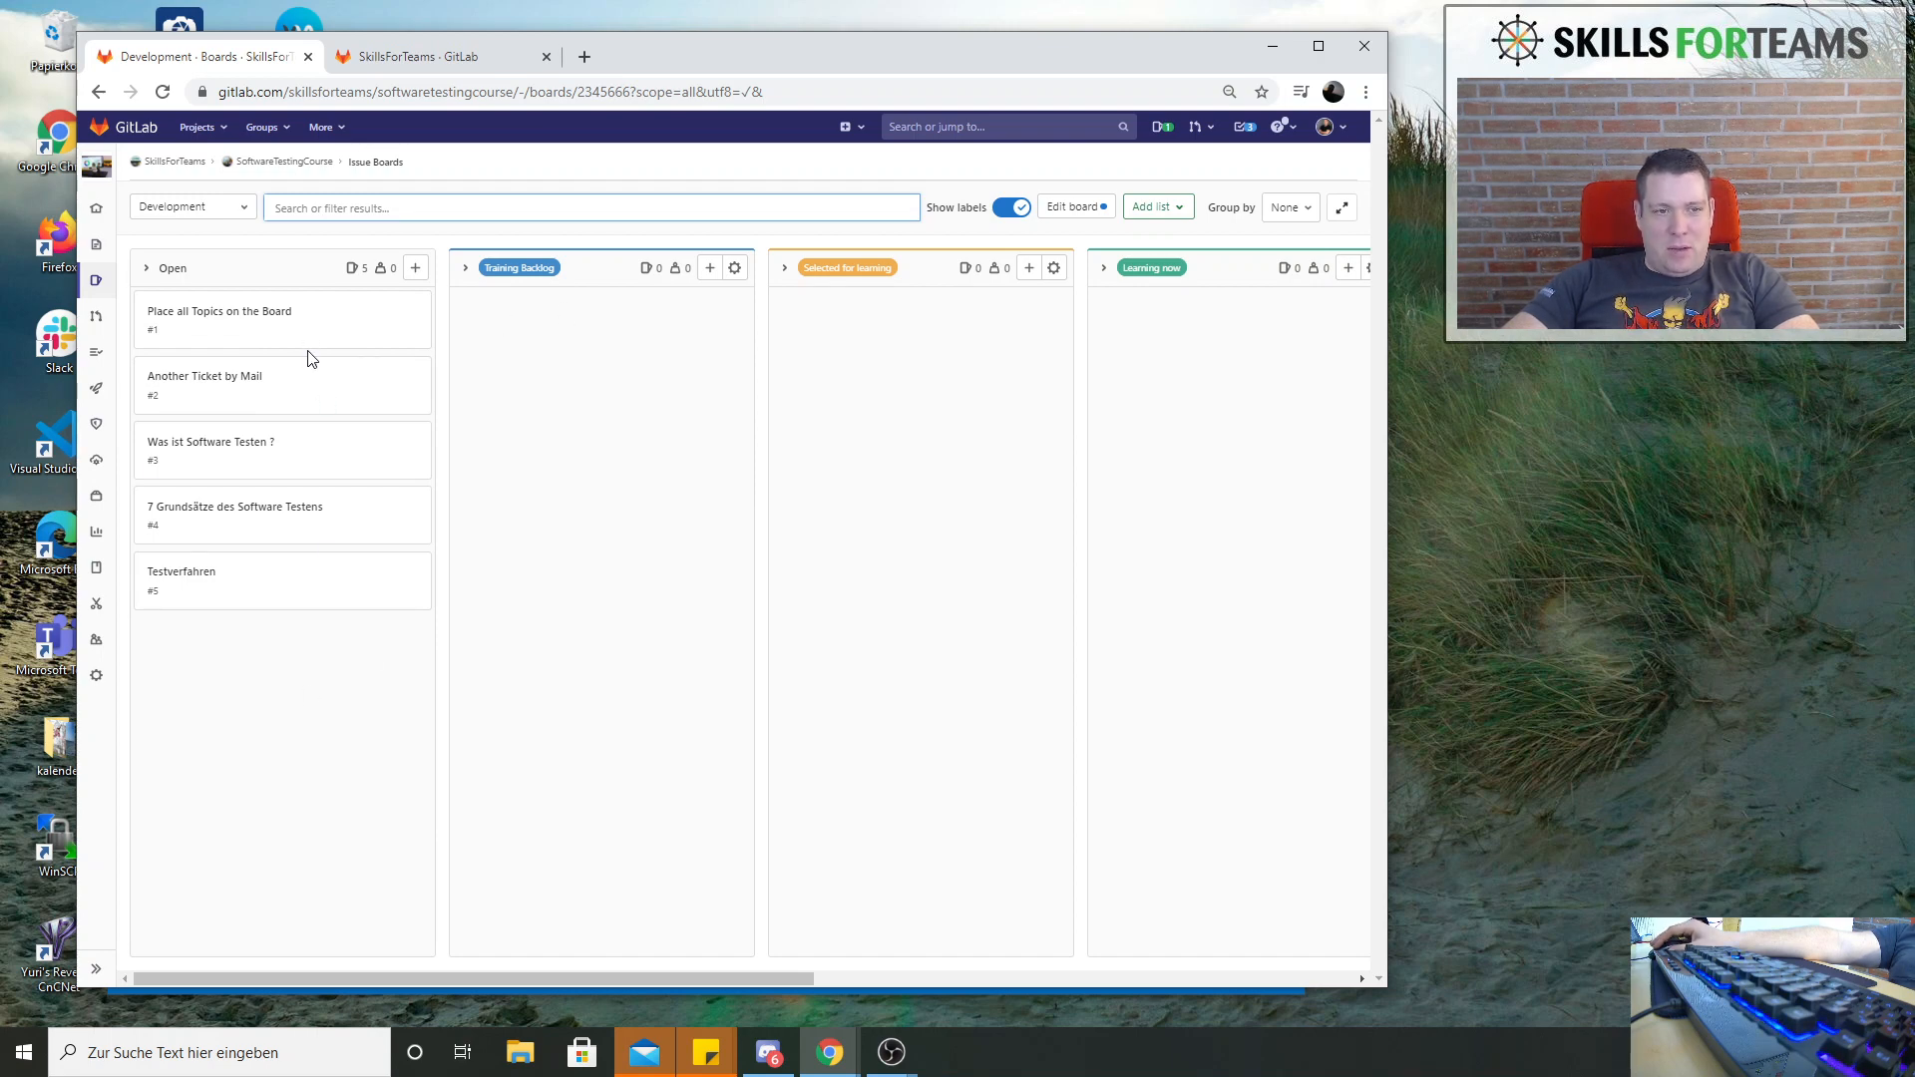
Move all the issues in the Open list to the Training Backlog list
{"action": "left_click_drag", "start_coordinate": [312, 331], "coordinate": [603, 329]}
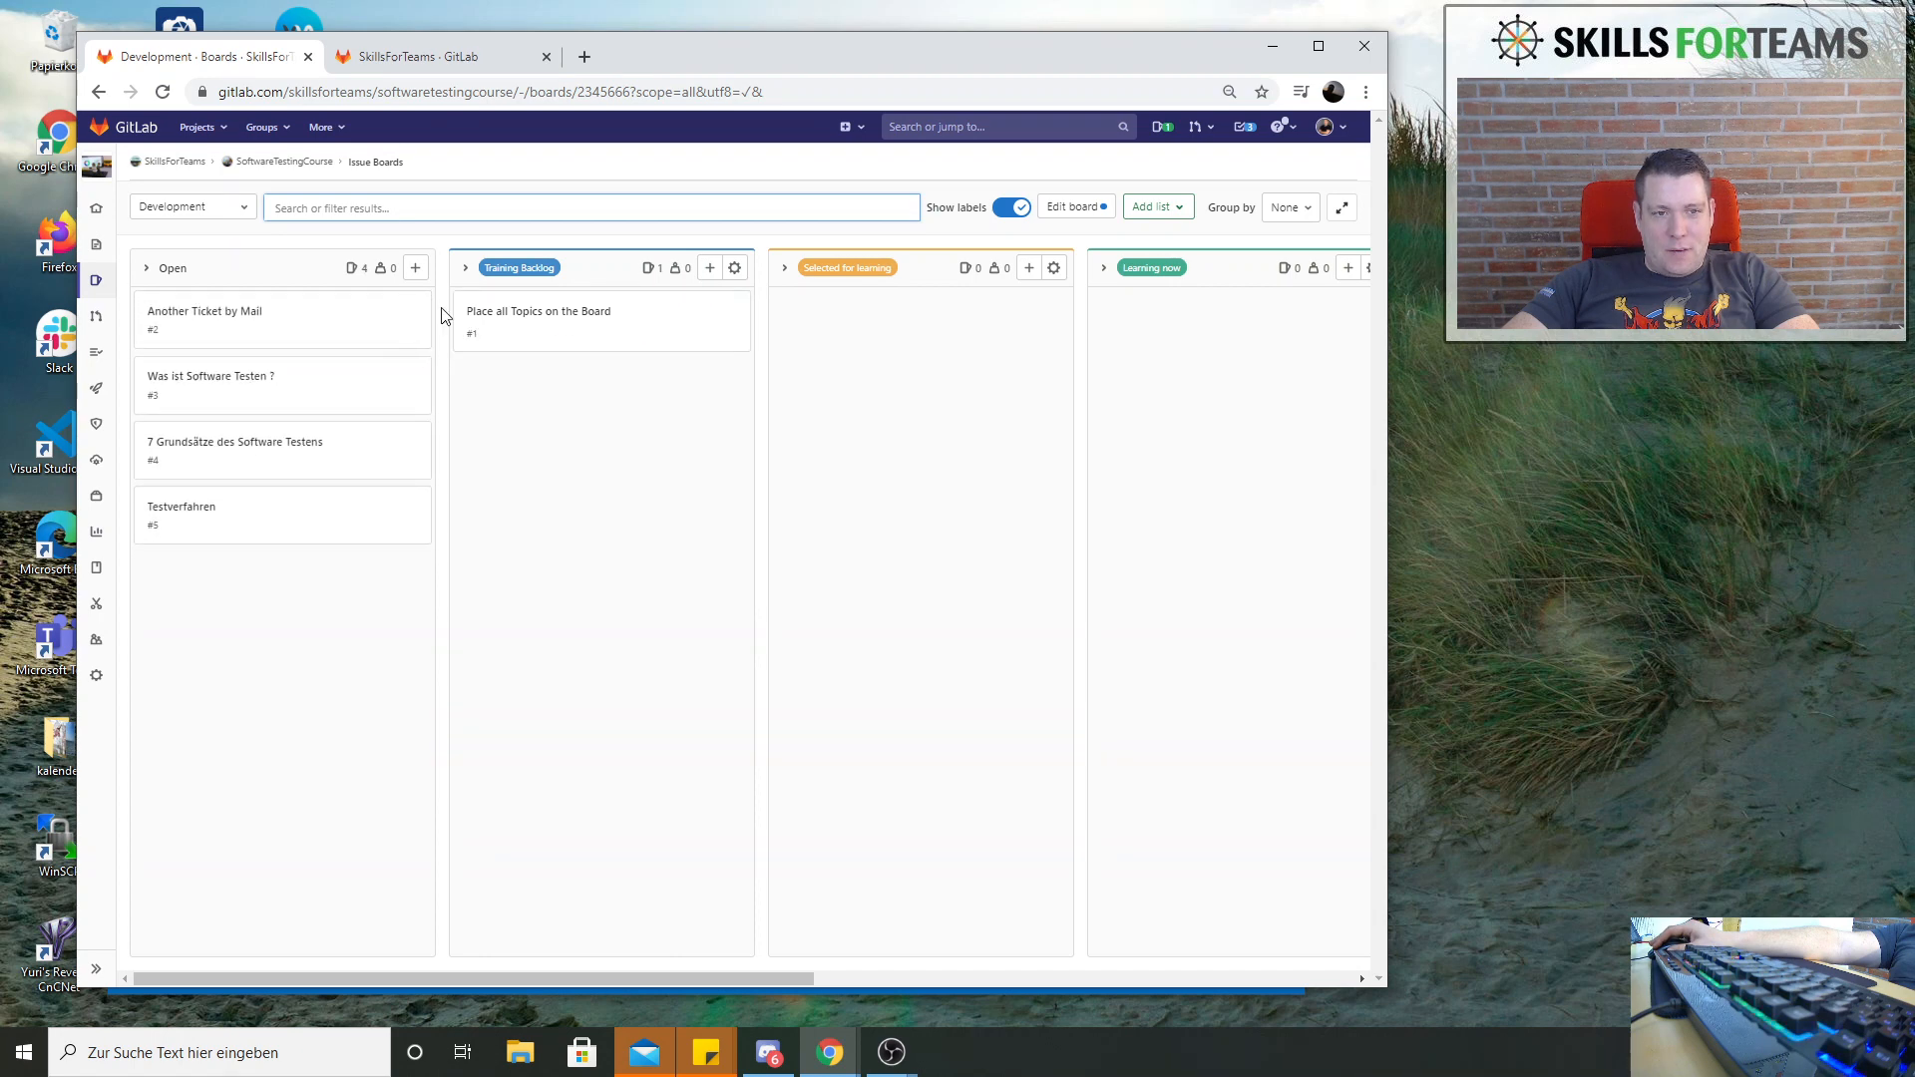
{"action": "left_click_drag", "start_coordinate": [340, 324], "coordinate": [638, 539]}
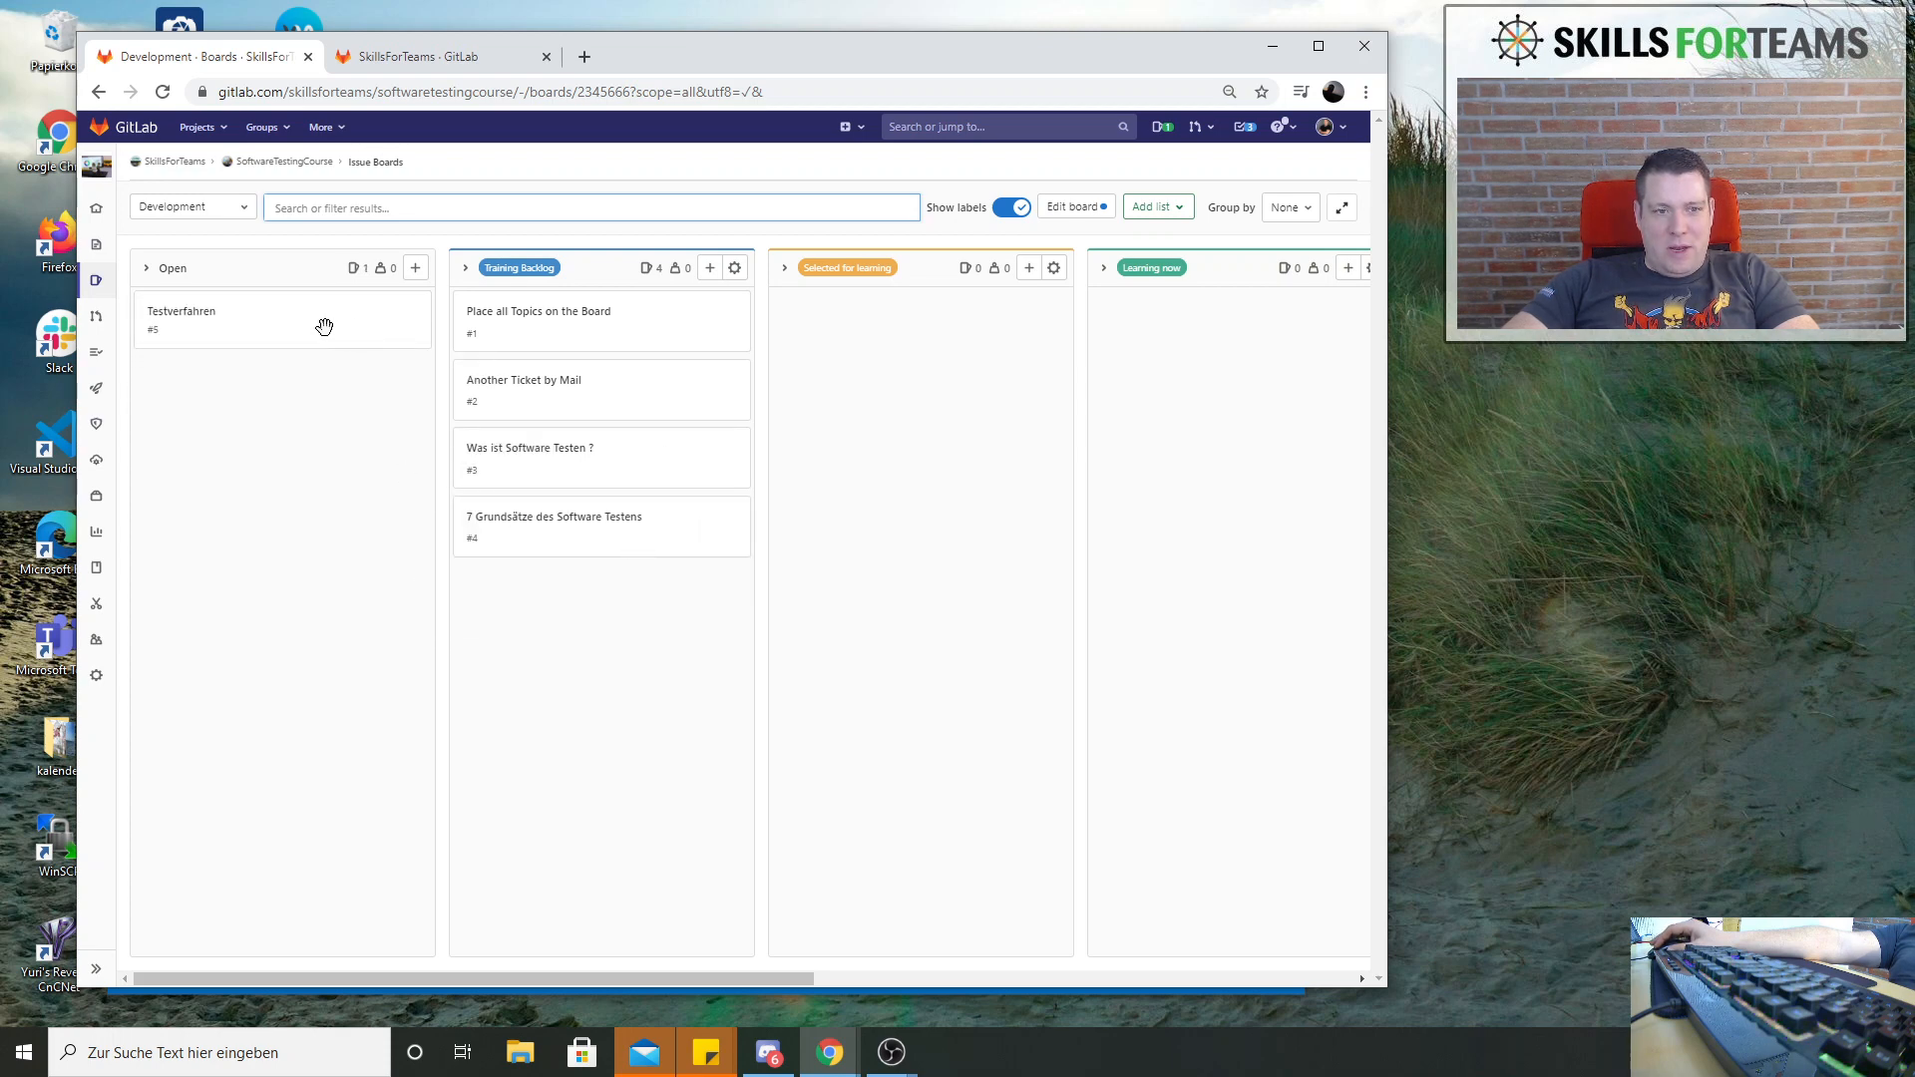
{"action": "left_click_drag", "start_coordinate": [324, 327], "coordinate": [674, 666]}
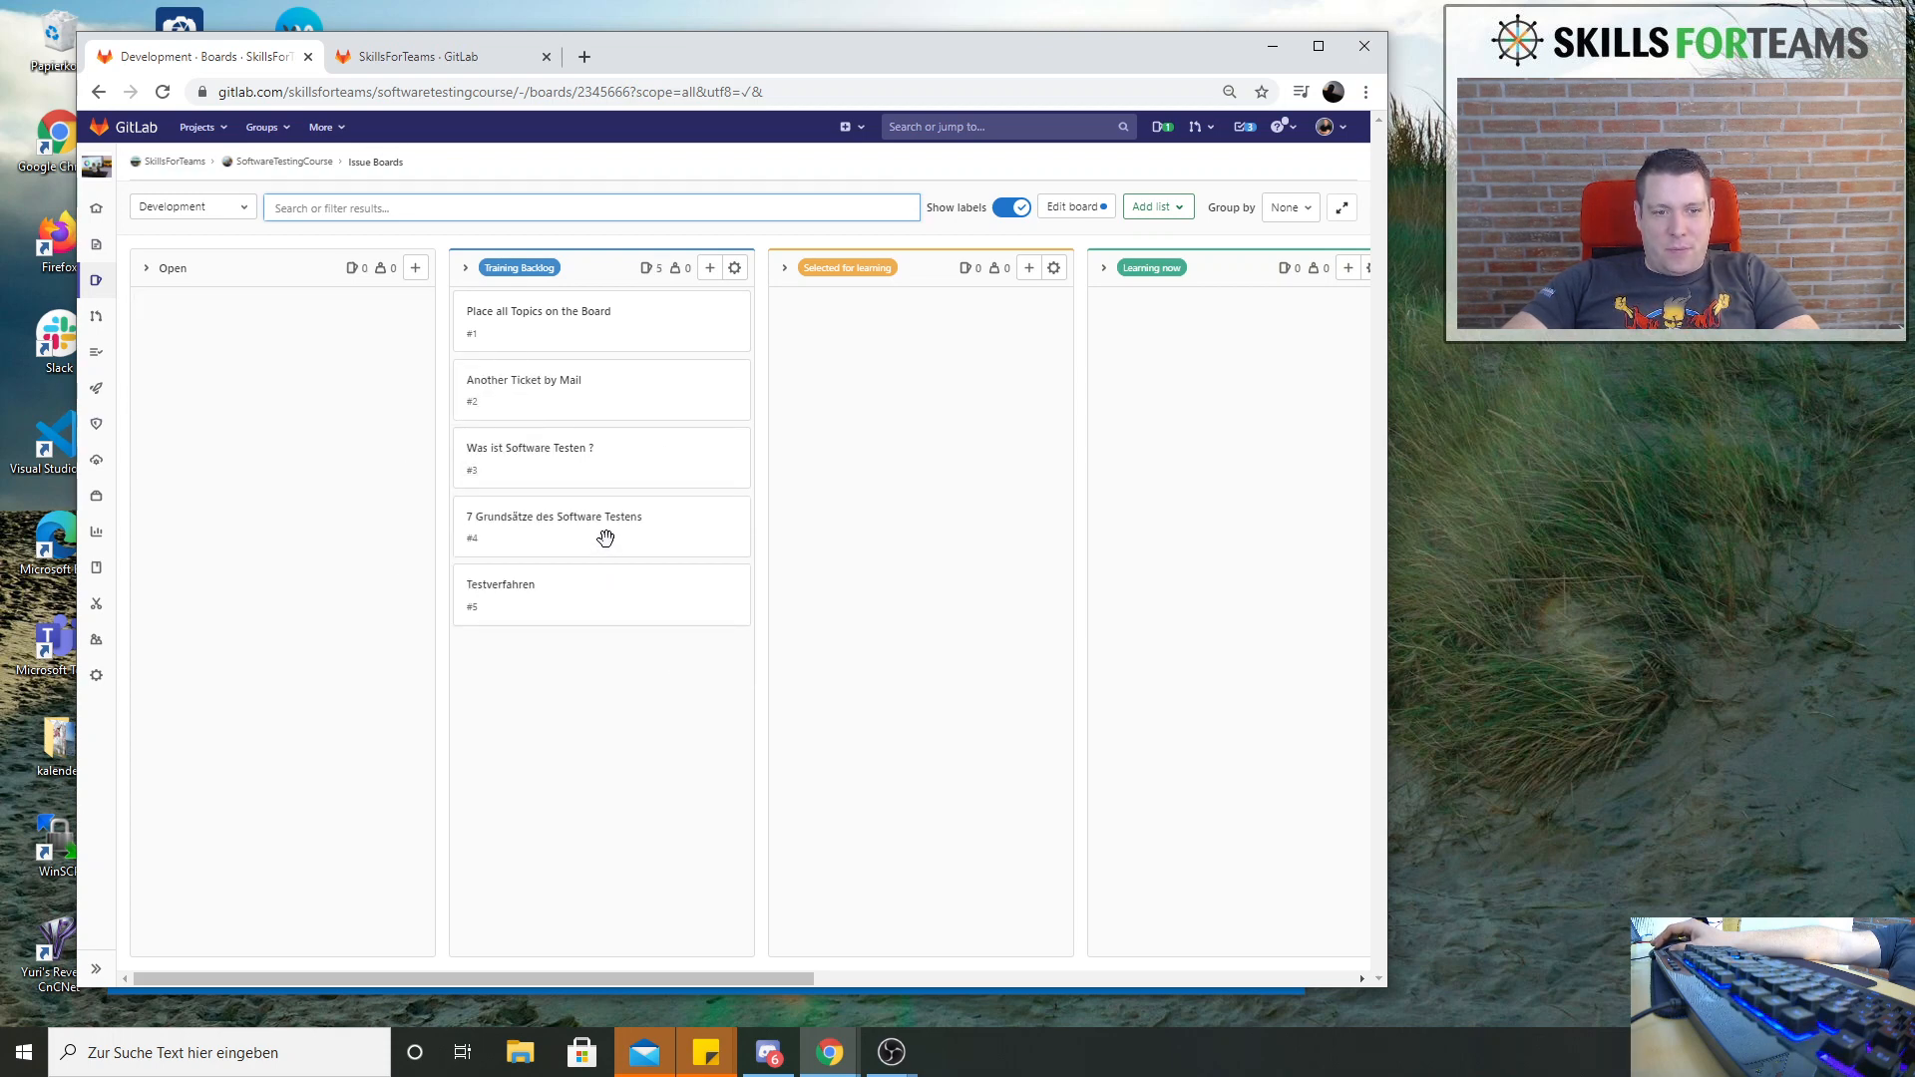
Reorder the Training Backlog issues as Testverfahren, 7 Grundsätze des Software Testens, Another Ticket by Mail, Place all Topics on the Board, Was ist Software Testen ?
{"action": "left_click_drag", "start_coordinate": [606, 538], "coordinate": [608, 653]}
{"action": "left_click_drag", "start_coordinate": [604, 467], "coordinate": [608, 606]}
{"action": "left_click_drag", "start_coordinate": [573, 389], "coordinate": [574, 528]}
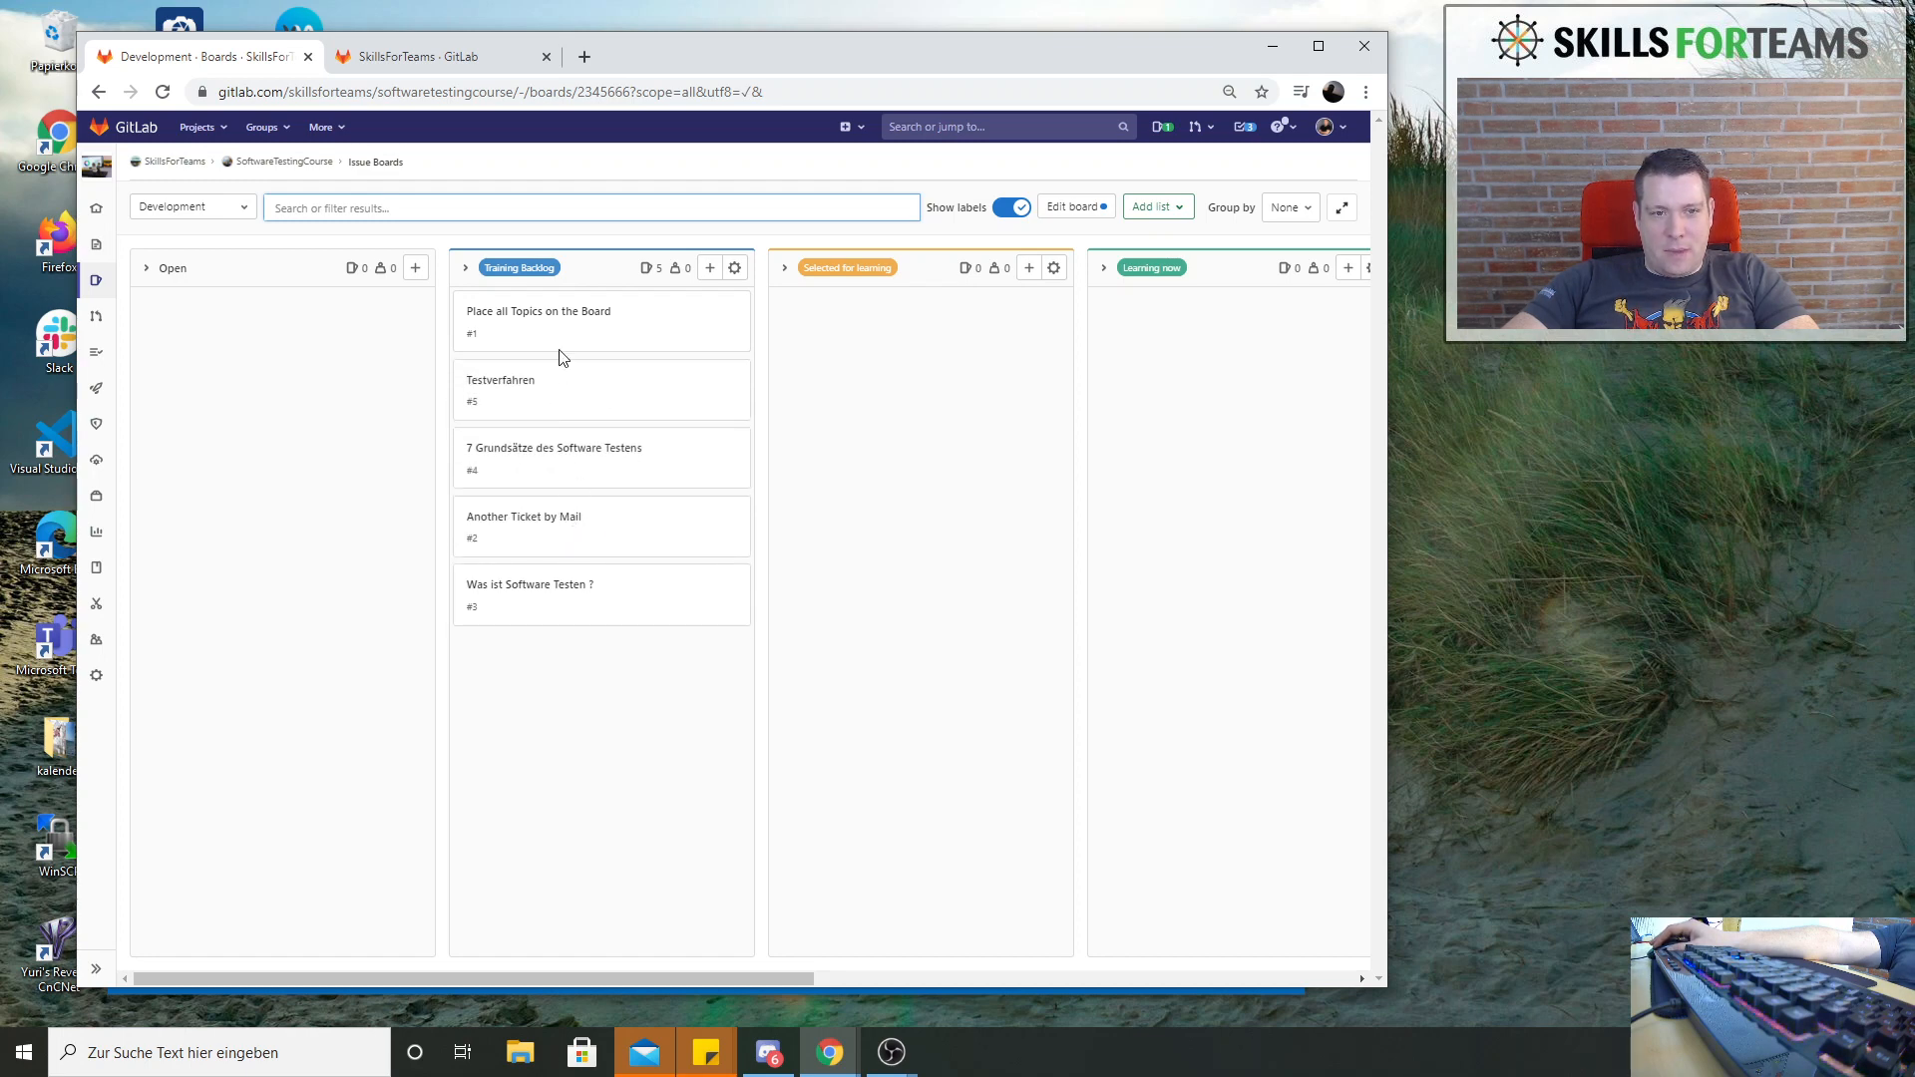
{"action": "left_click_drag", "start_coordinate": [575, 334], "coordinate": [591, 546]}
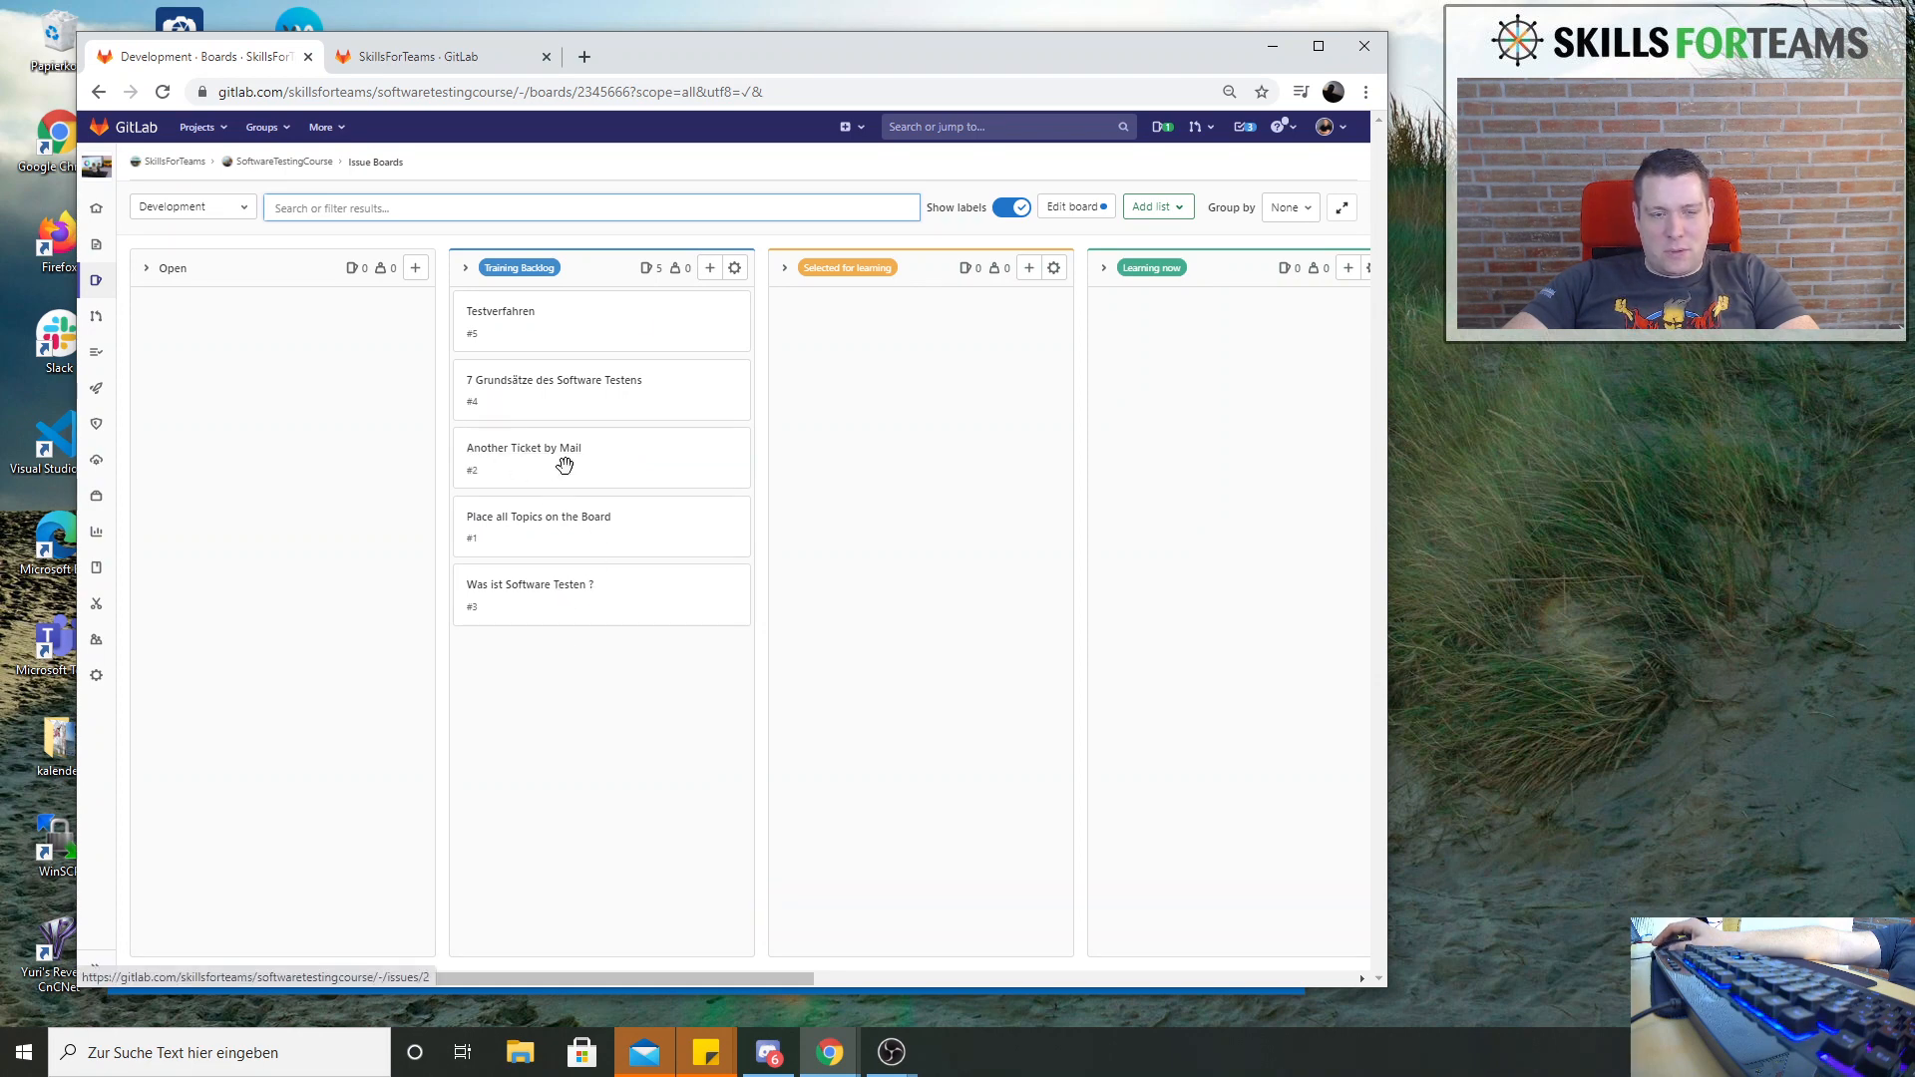
Create a new issue titled Introduction in the Training Backlog list
{"action": "left_click", "coordinate": [707, 268]}
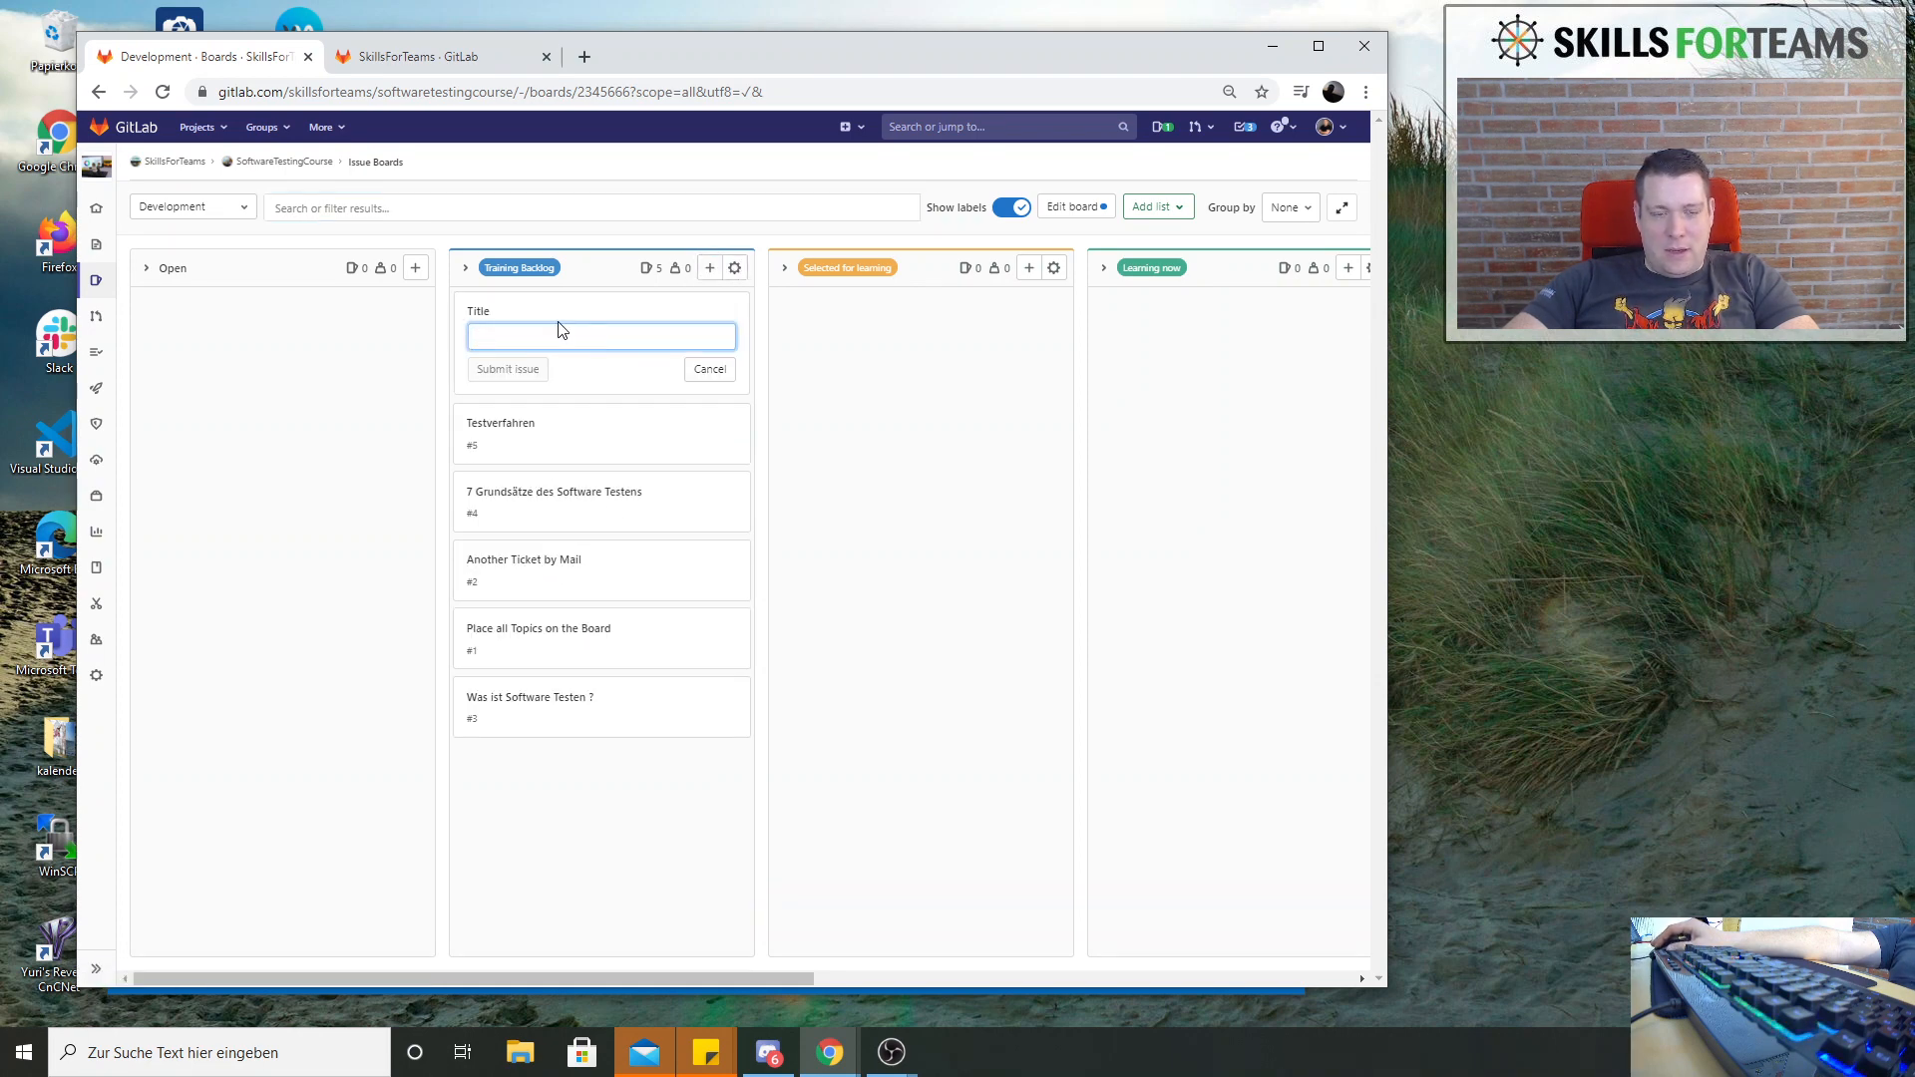
{"action": "type", "text": "Introd"}
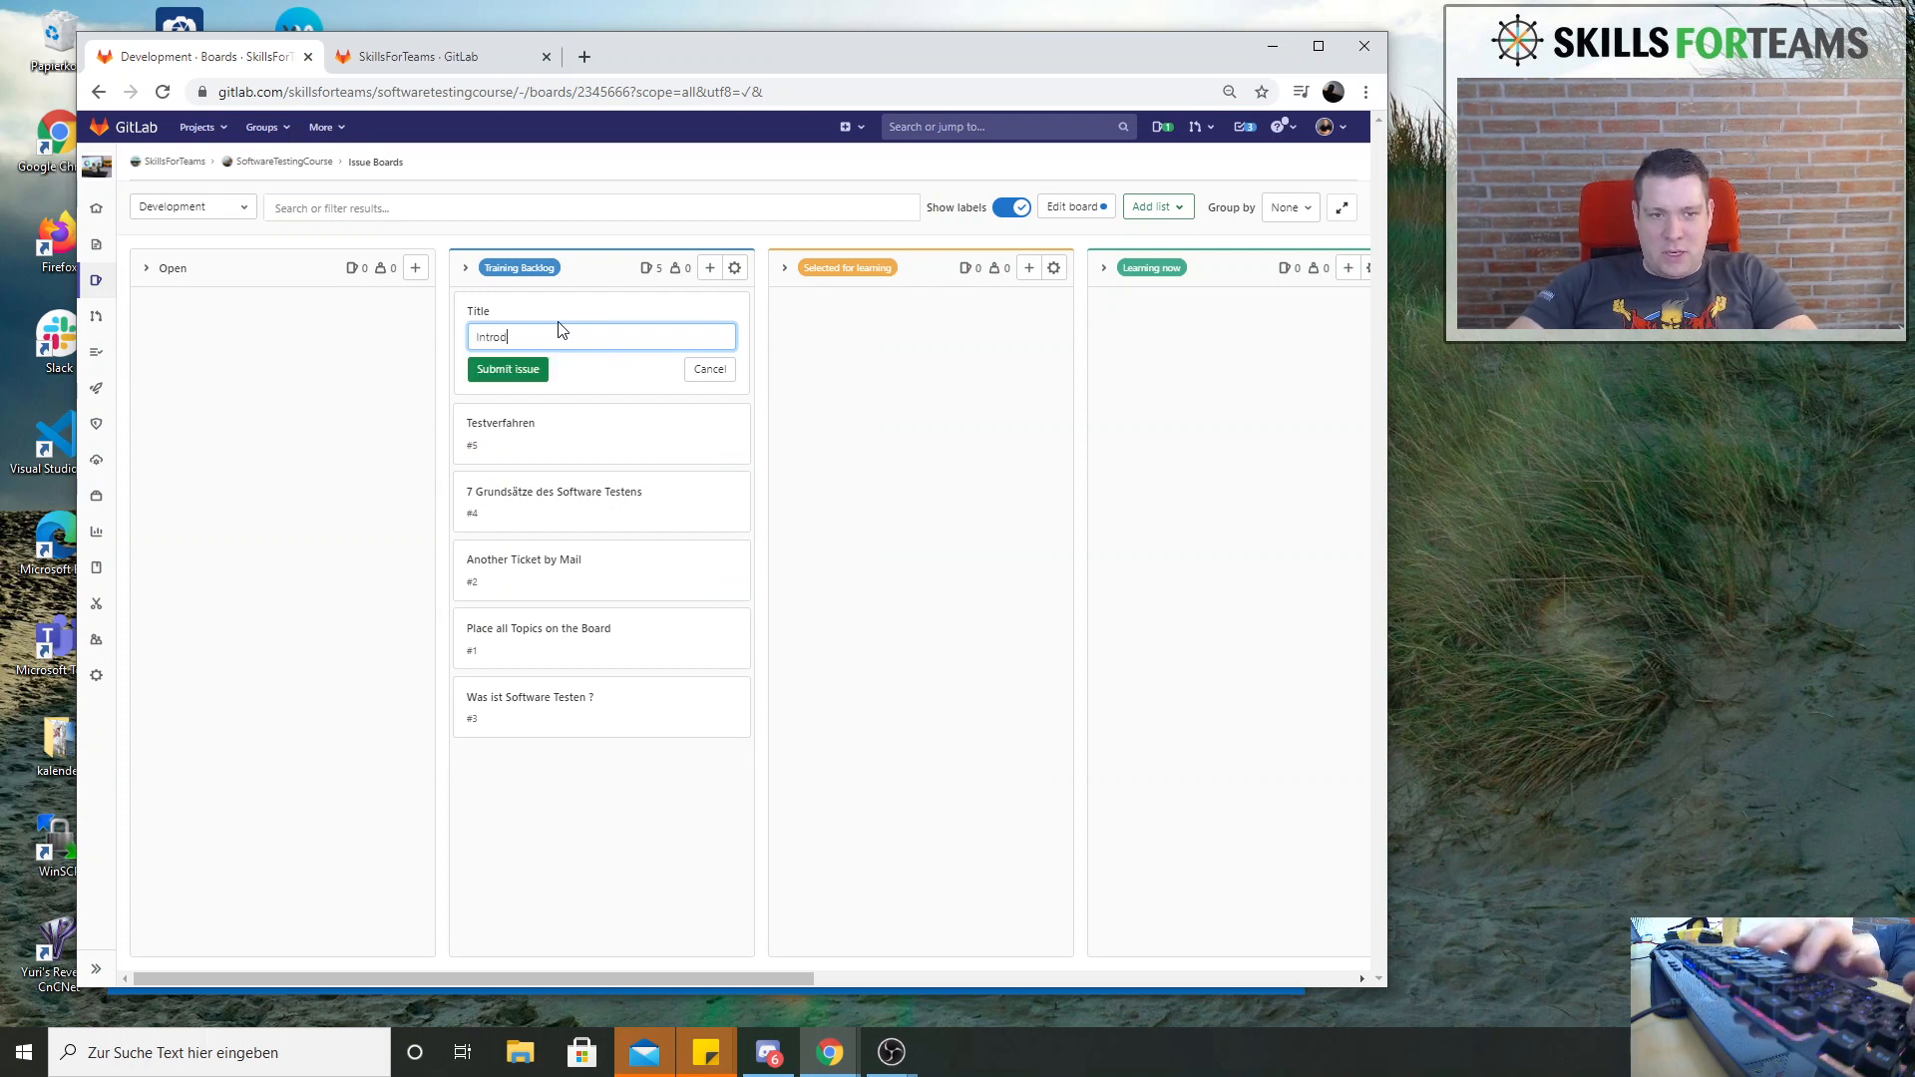
{"action": "type", "text": "uction"}
{"action": "key", "text": "Return"}
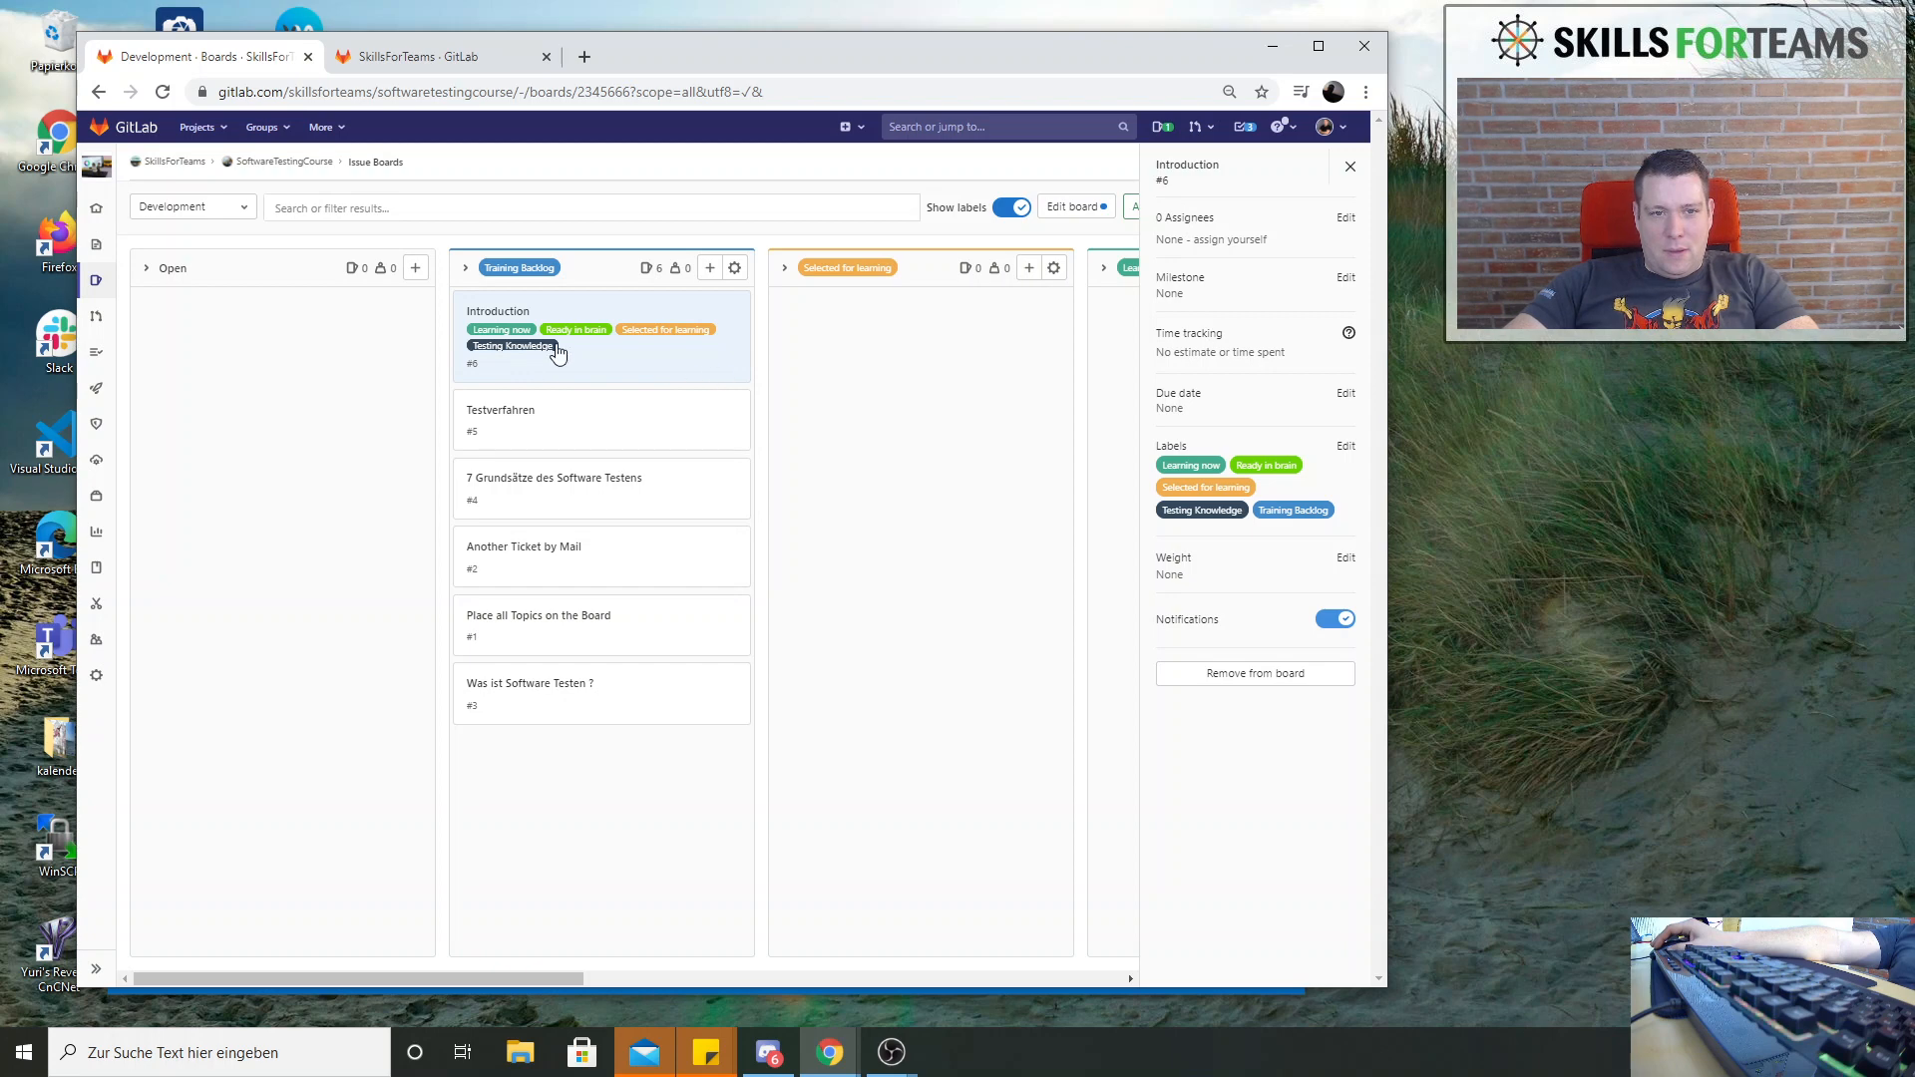
Remove the labels Learning now, Ready in brain, Selected for learning and Testing Knowledge from the Introduction issue
{"action": "left_click", "coordinate": [1352, 447]}
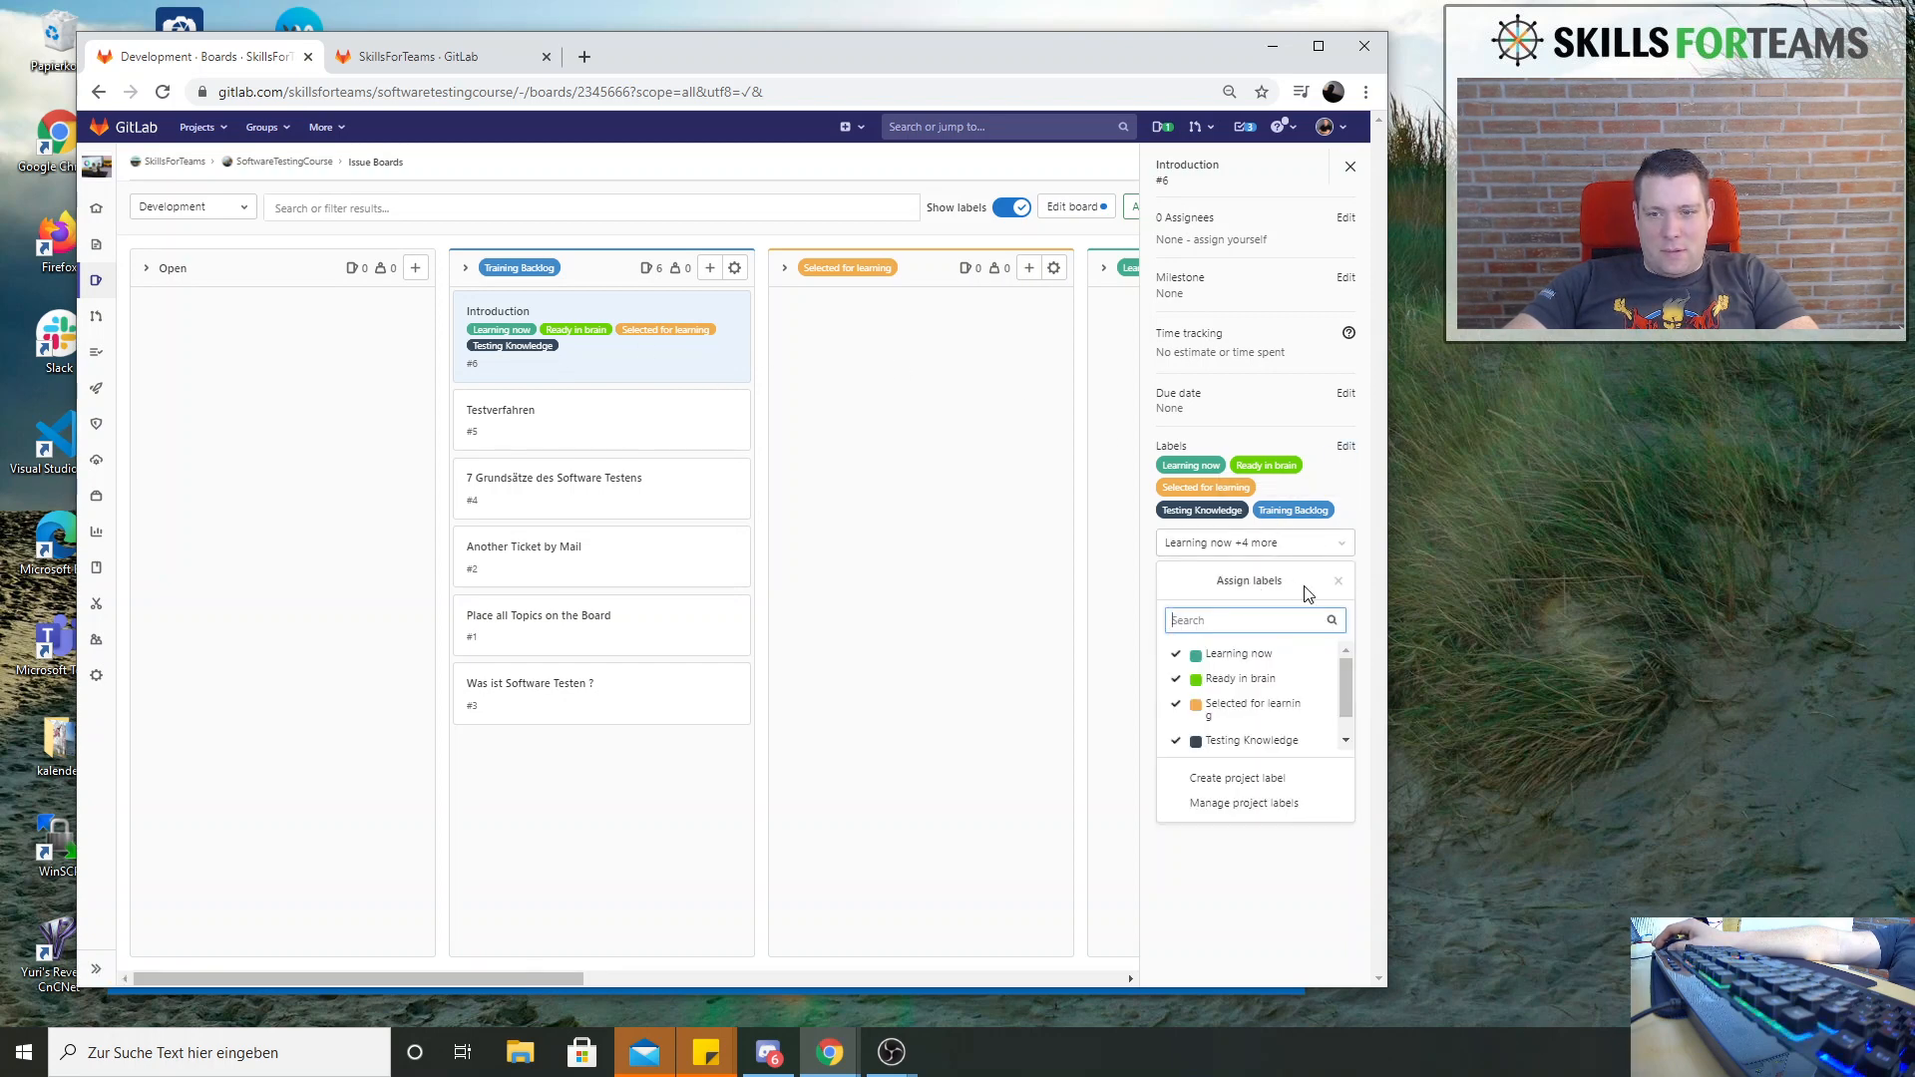
{"action": "left_click", "coordinate": [1178, 656]}
{"action": "left_click", "coordinate": [1178, 657]}
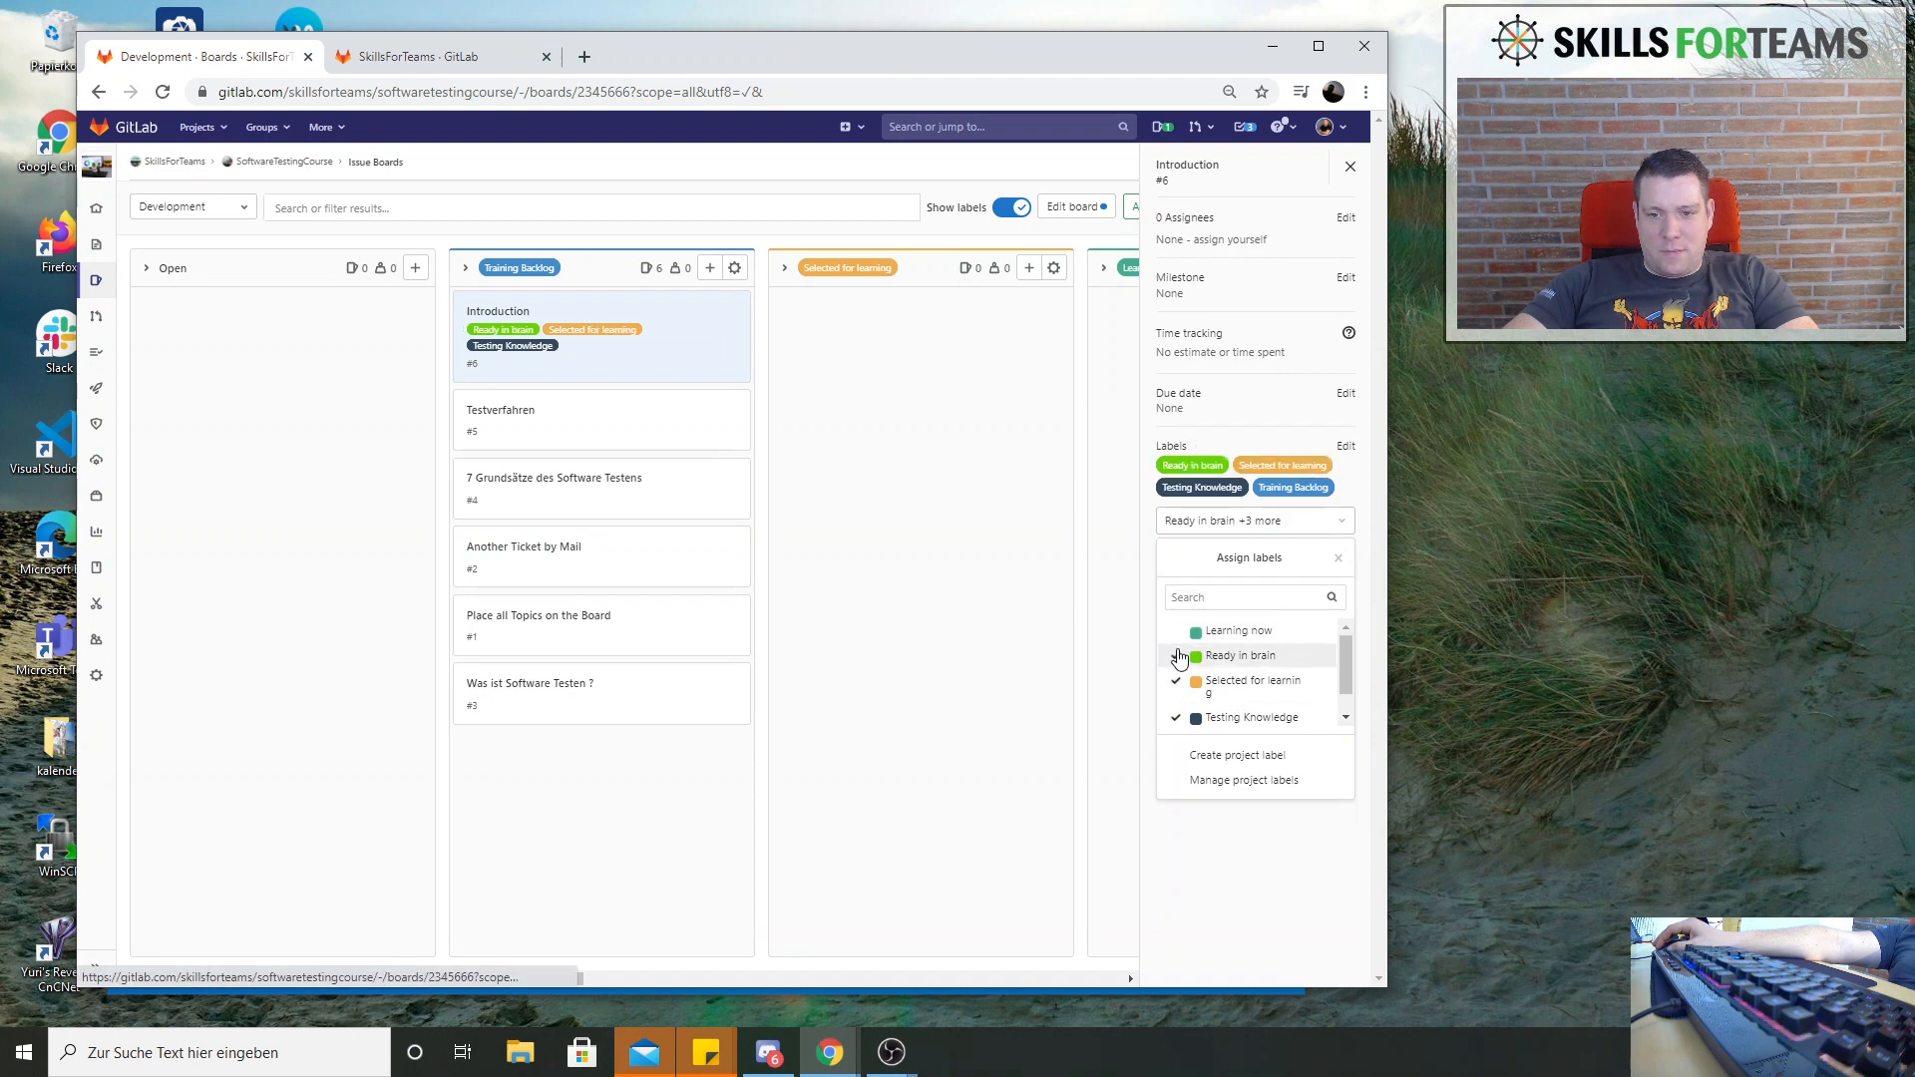
{"action": "left_click", "coordinate": [1179, 682]}
{"action": "left_click", "coordinate": [1184, 692]}
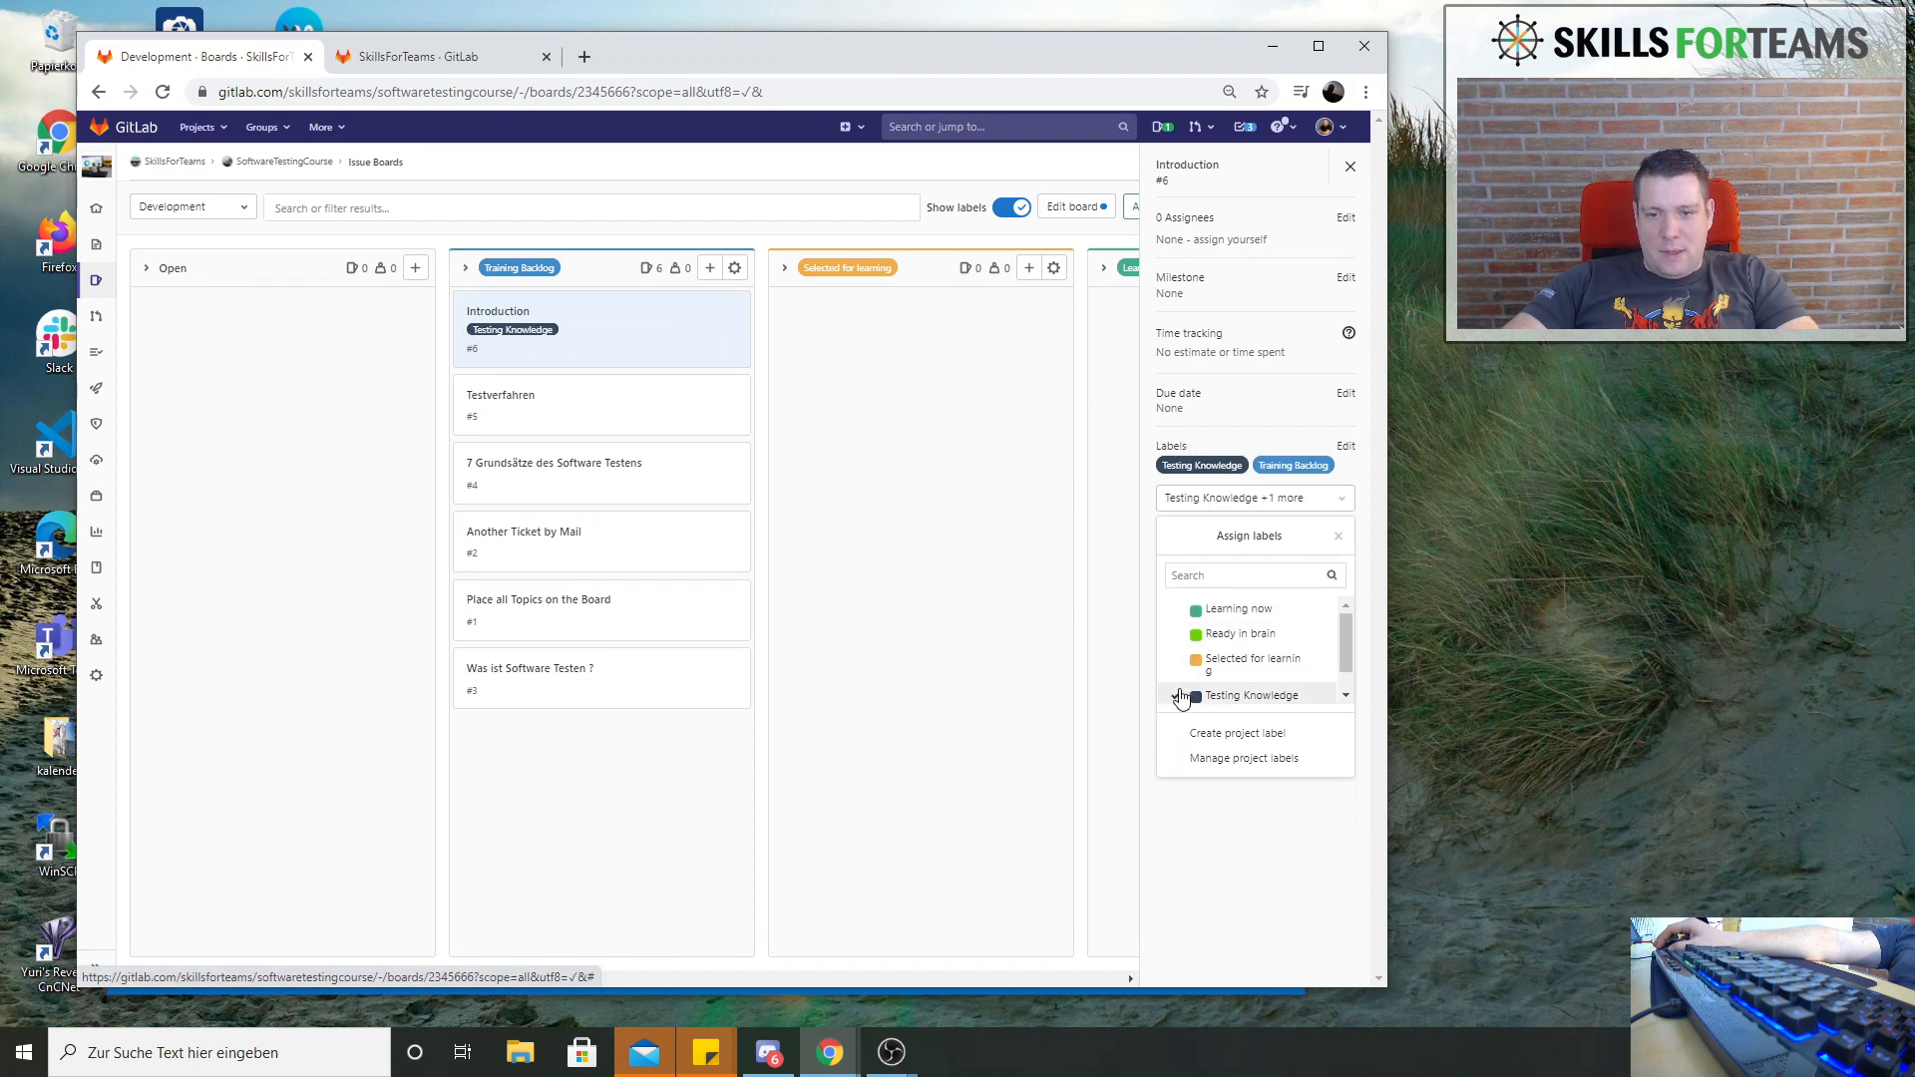
{"action": "left_click", "coordinate": [623, 758]}
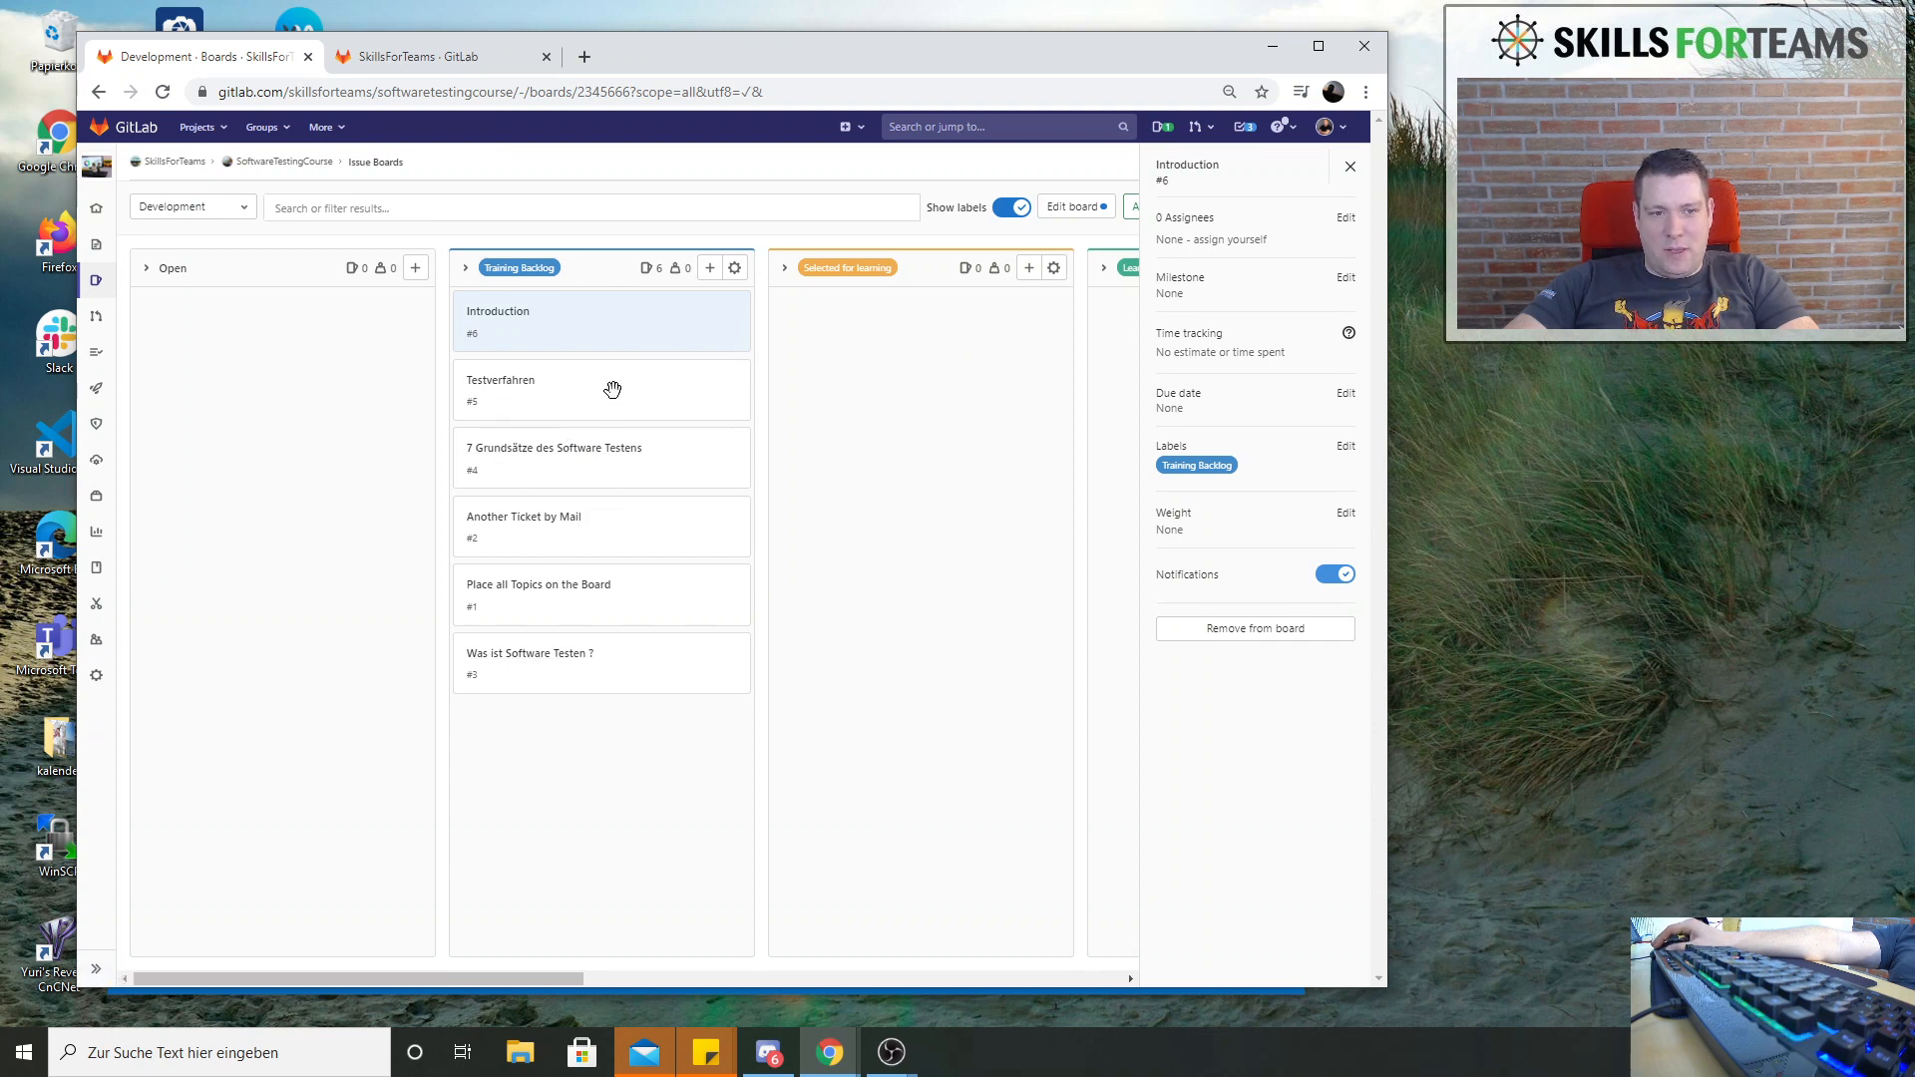
Move the issue 7 Grundsätze des Software Testens above Testverfahren, and open the full page of the issue Another Ticket by Mail
{"action": "left_click_drag", "start_coordinate": [659, 469], "coordinate": [664, 401]}
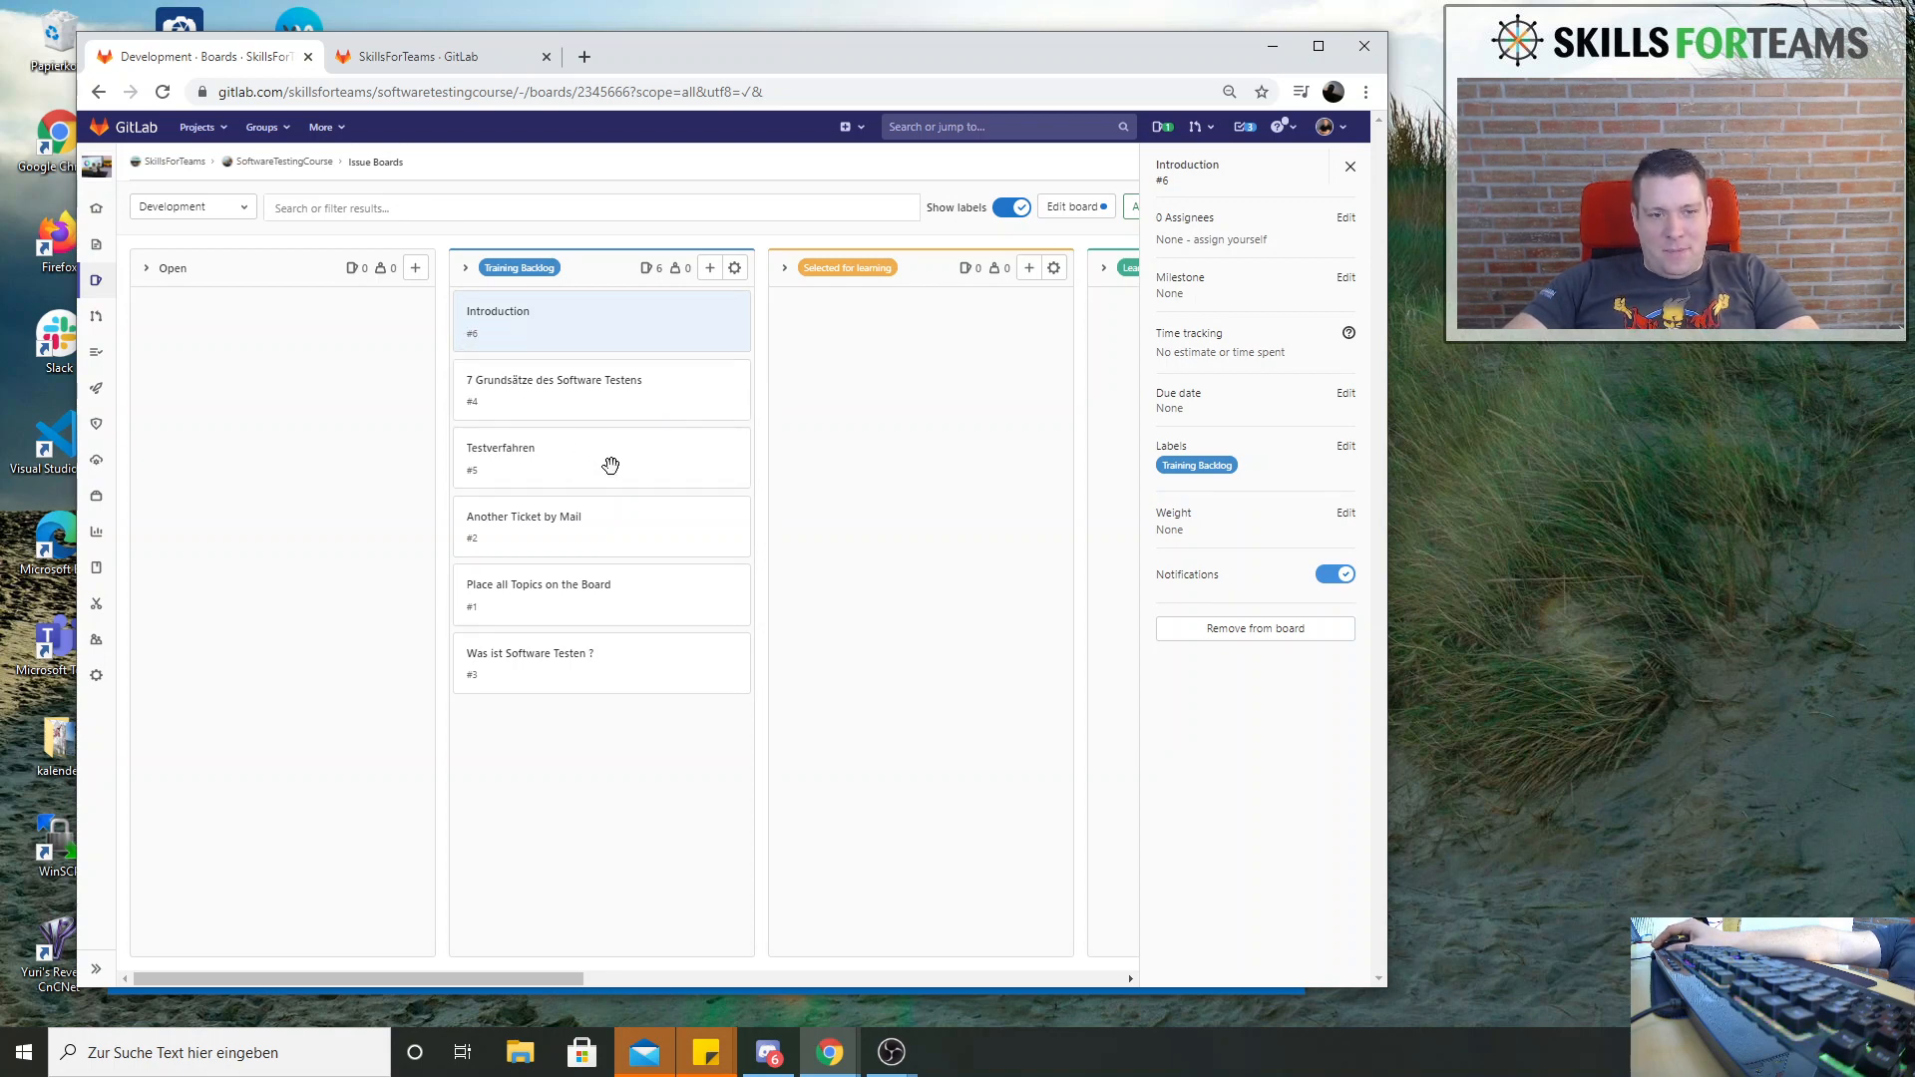
{"action": "left_click", "coordinate": [583, 526]}
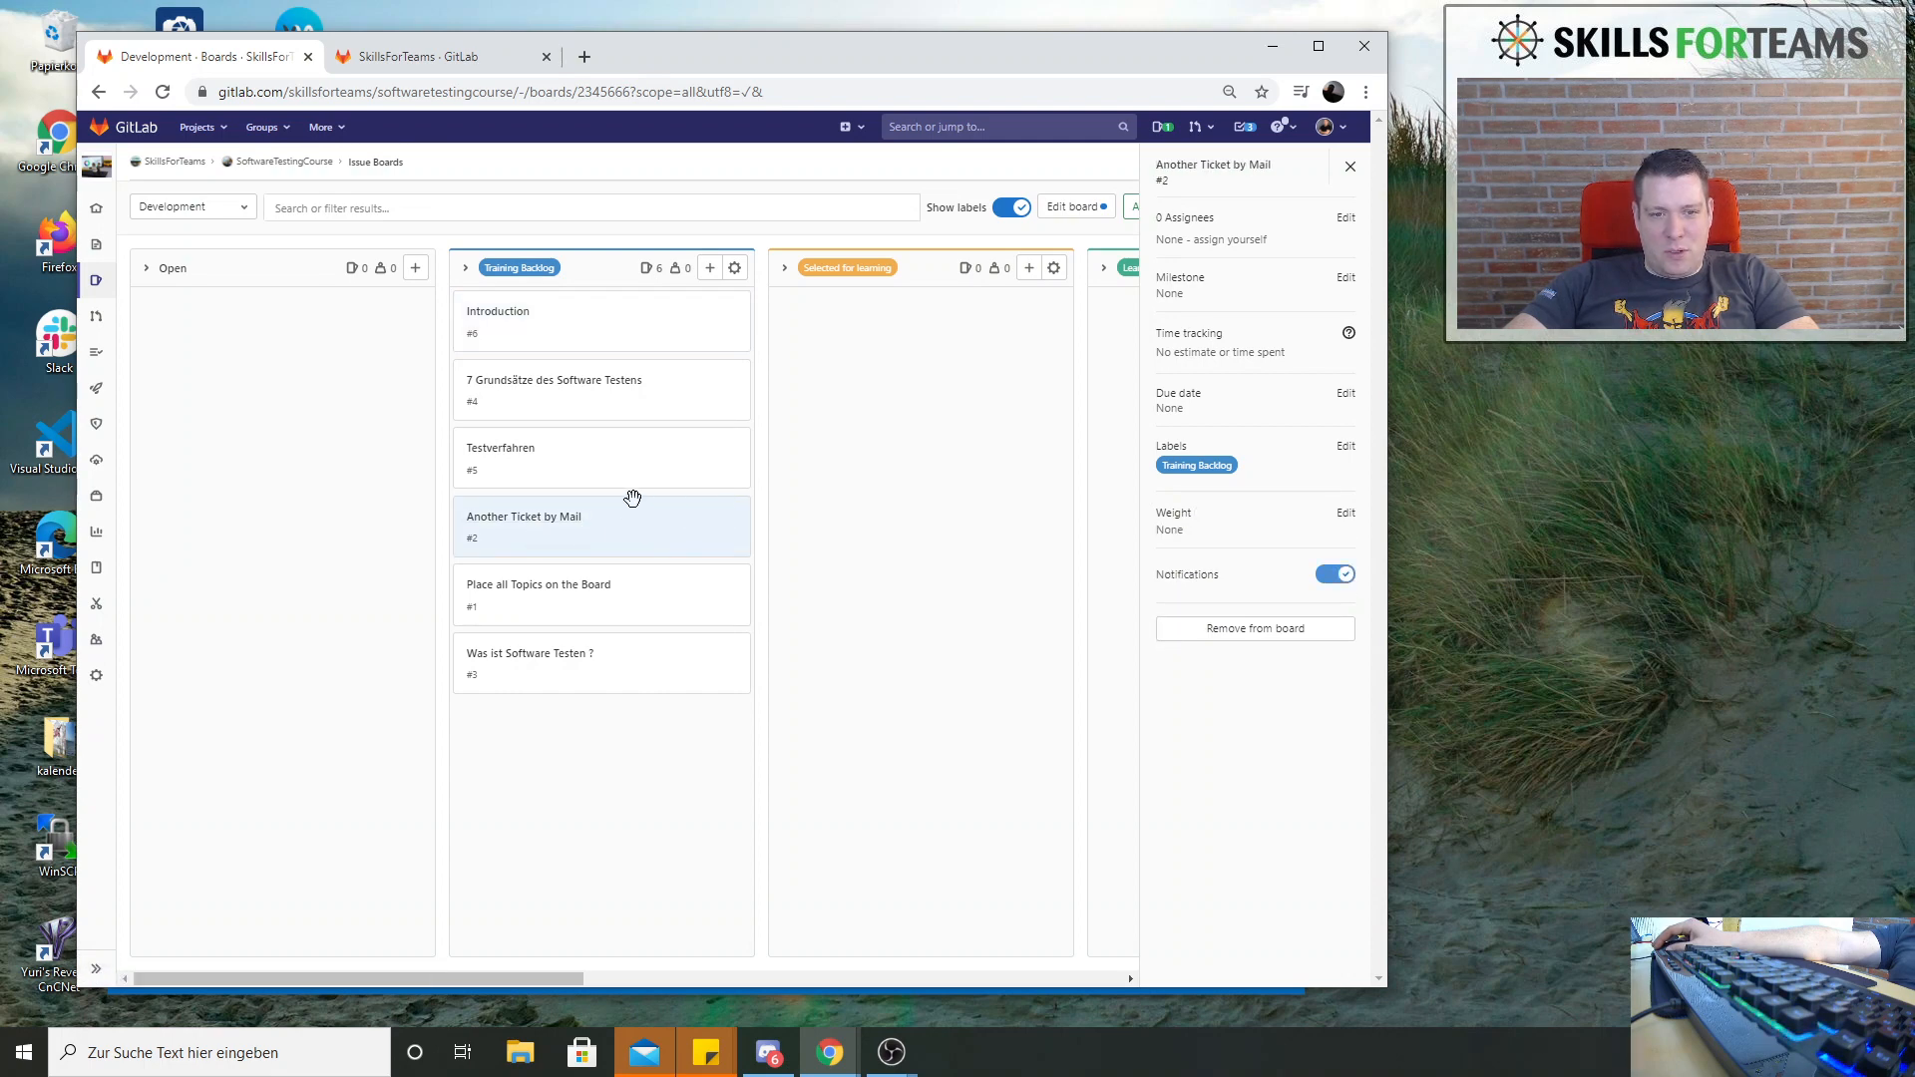
{"action": "left_click", "coordinate": [684, 523]}
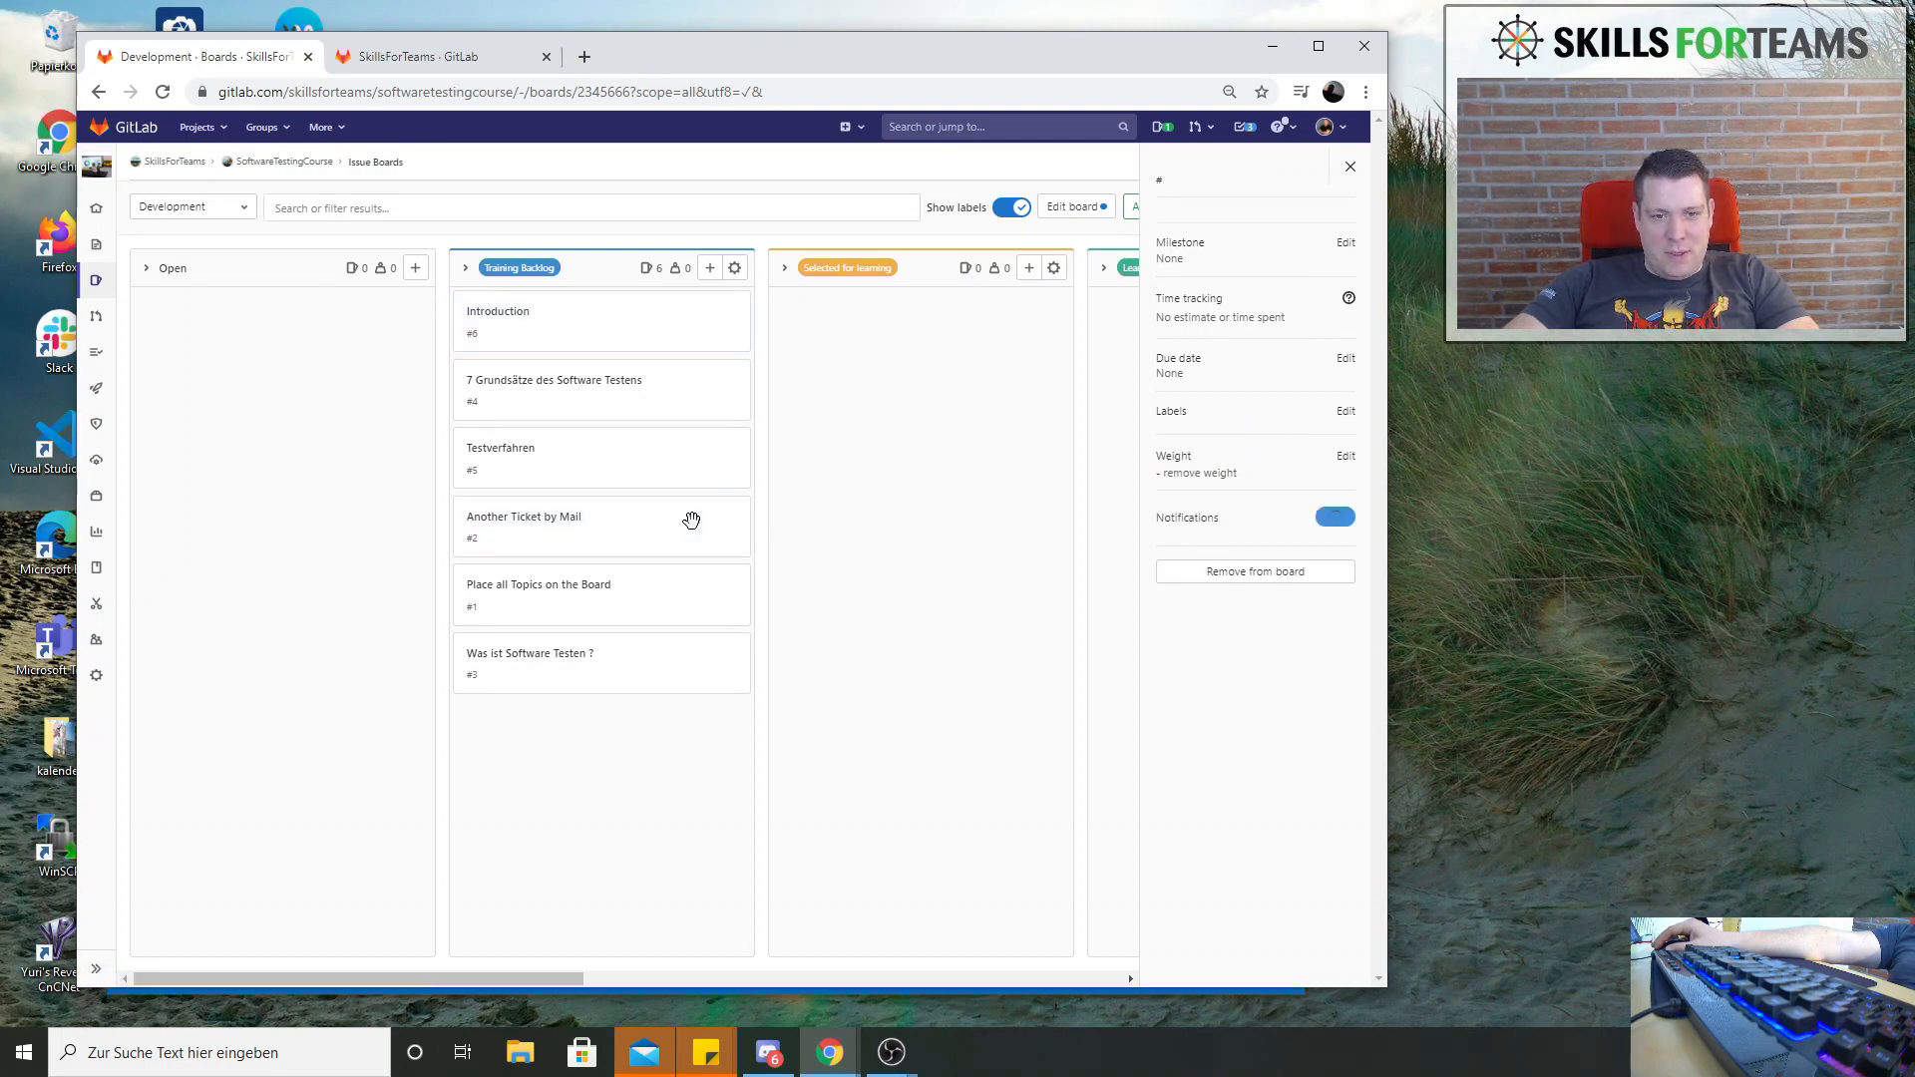
{"action": "left_click", "coordinate": [548, 526]}
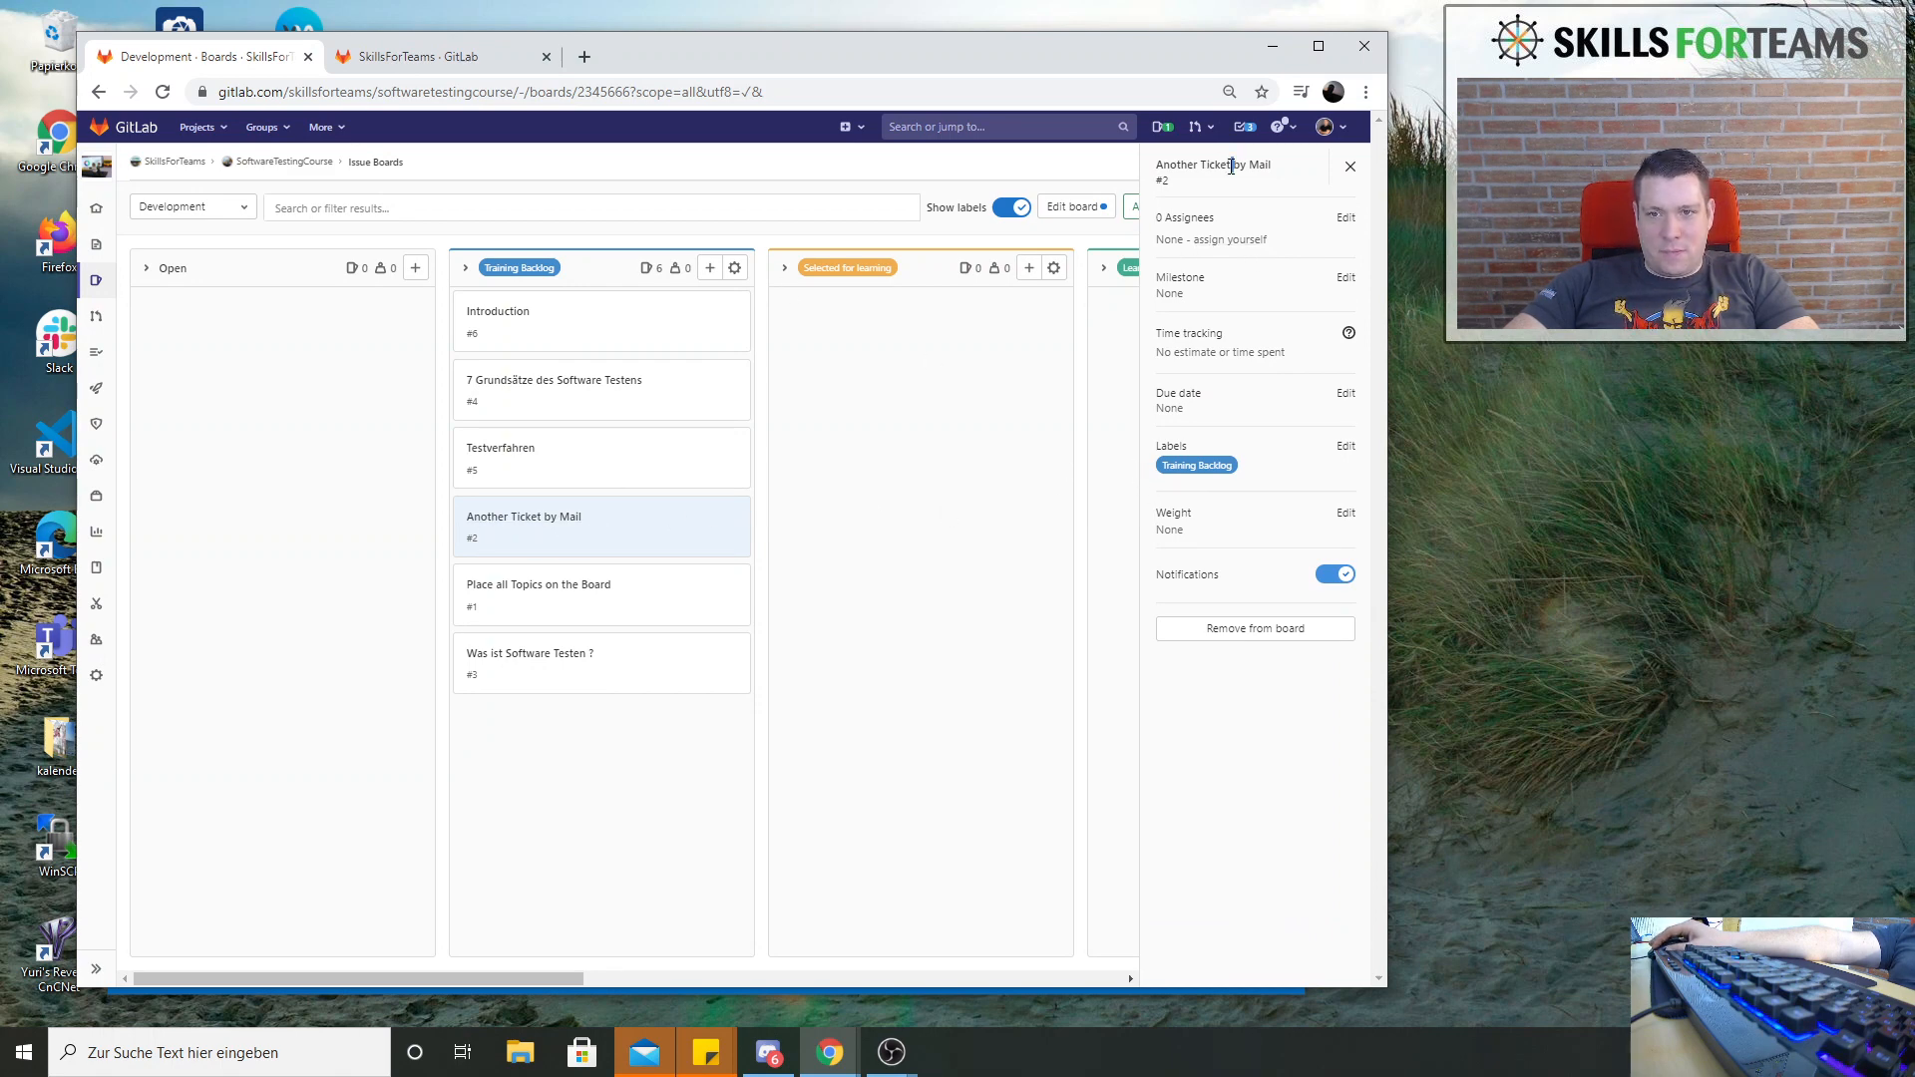
{"action": "left_click", "coordinate": [520, 523]}
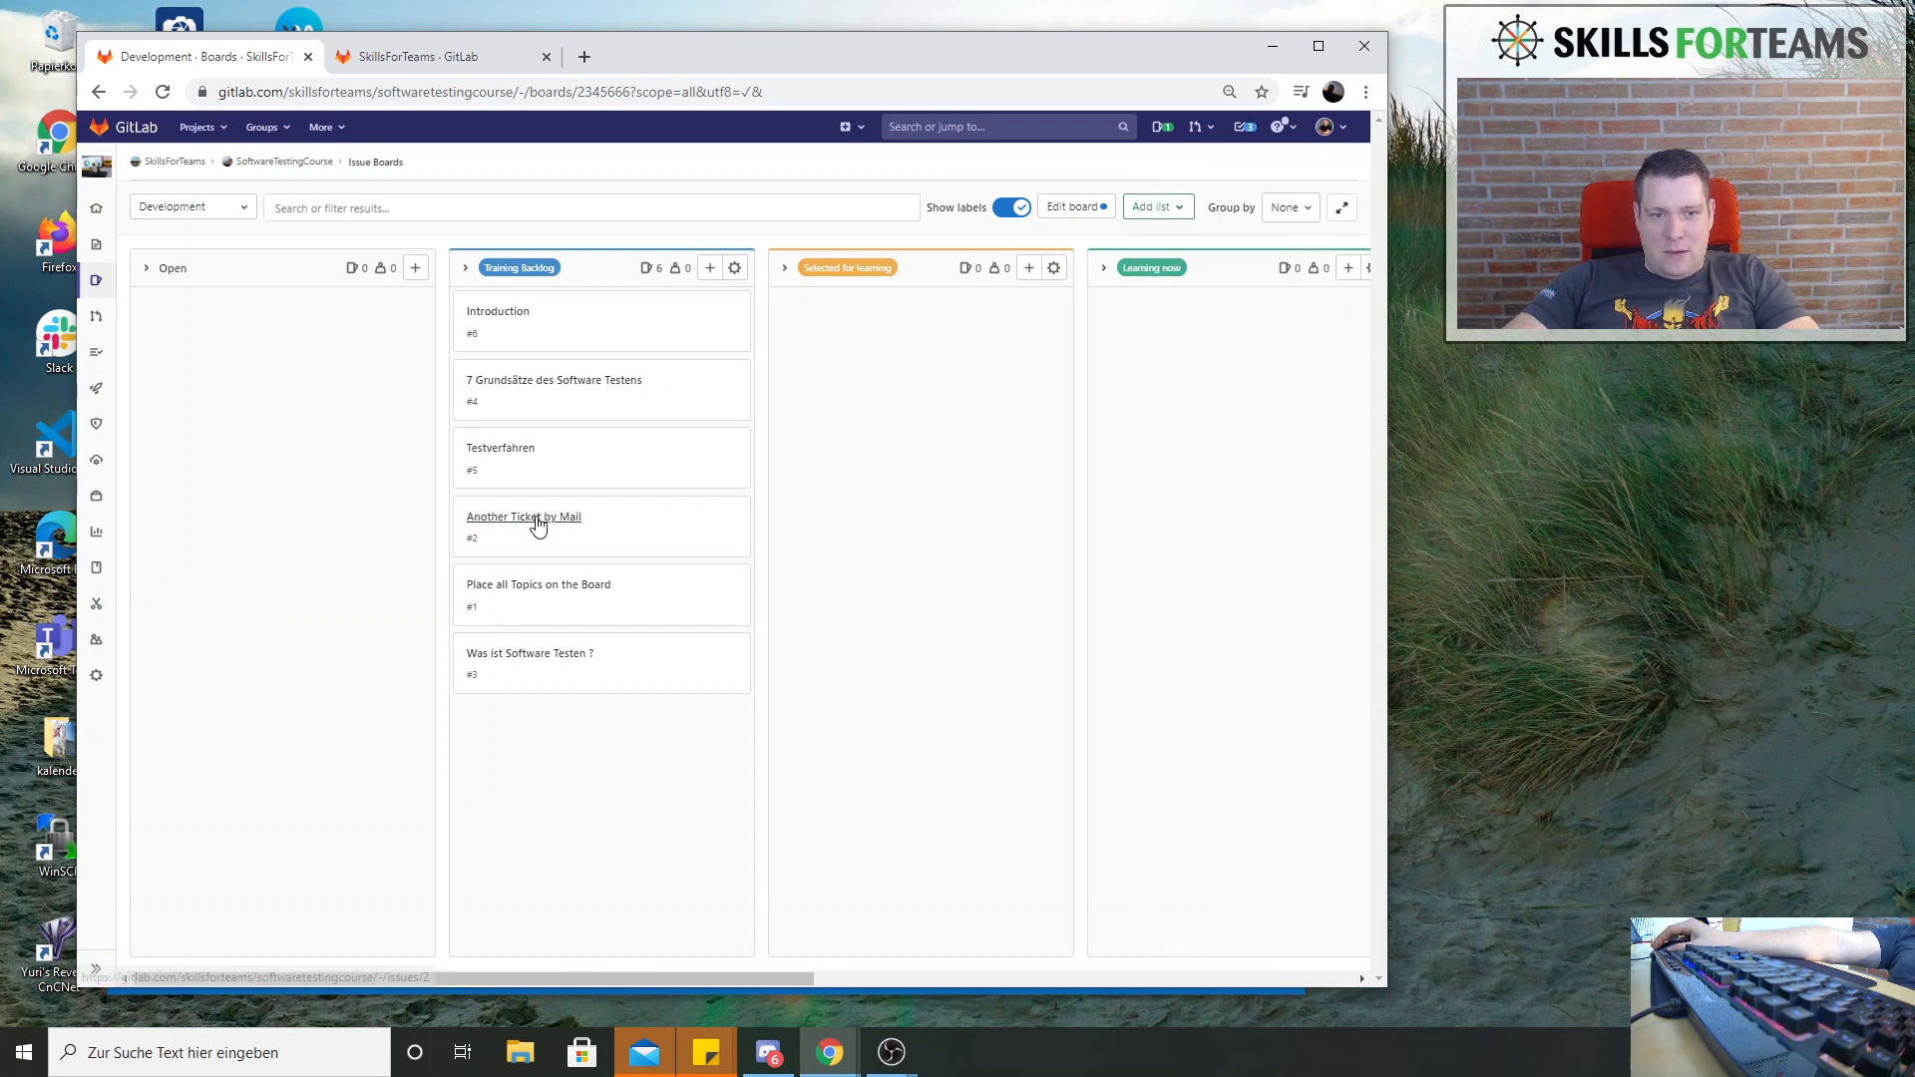
{"action": "left_click", "coordinate": [536, 519]}
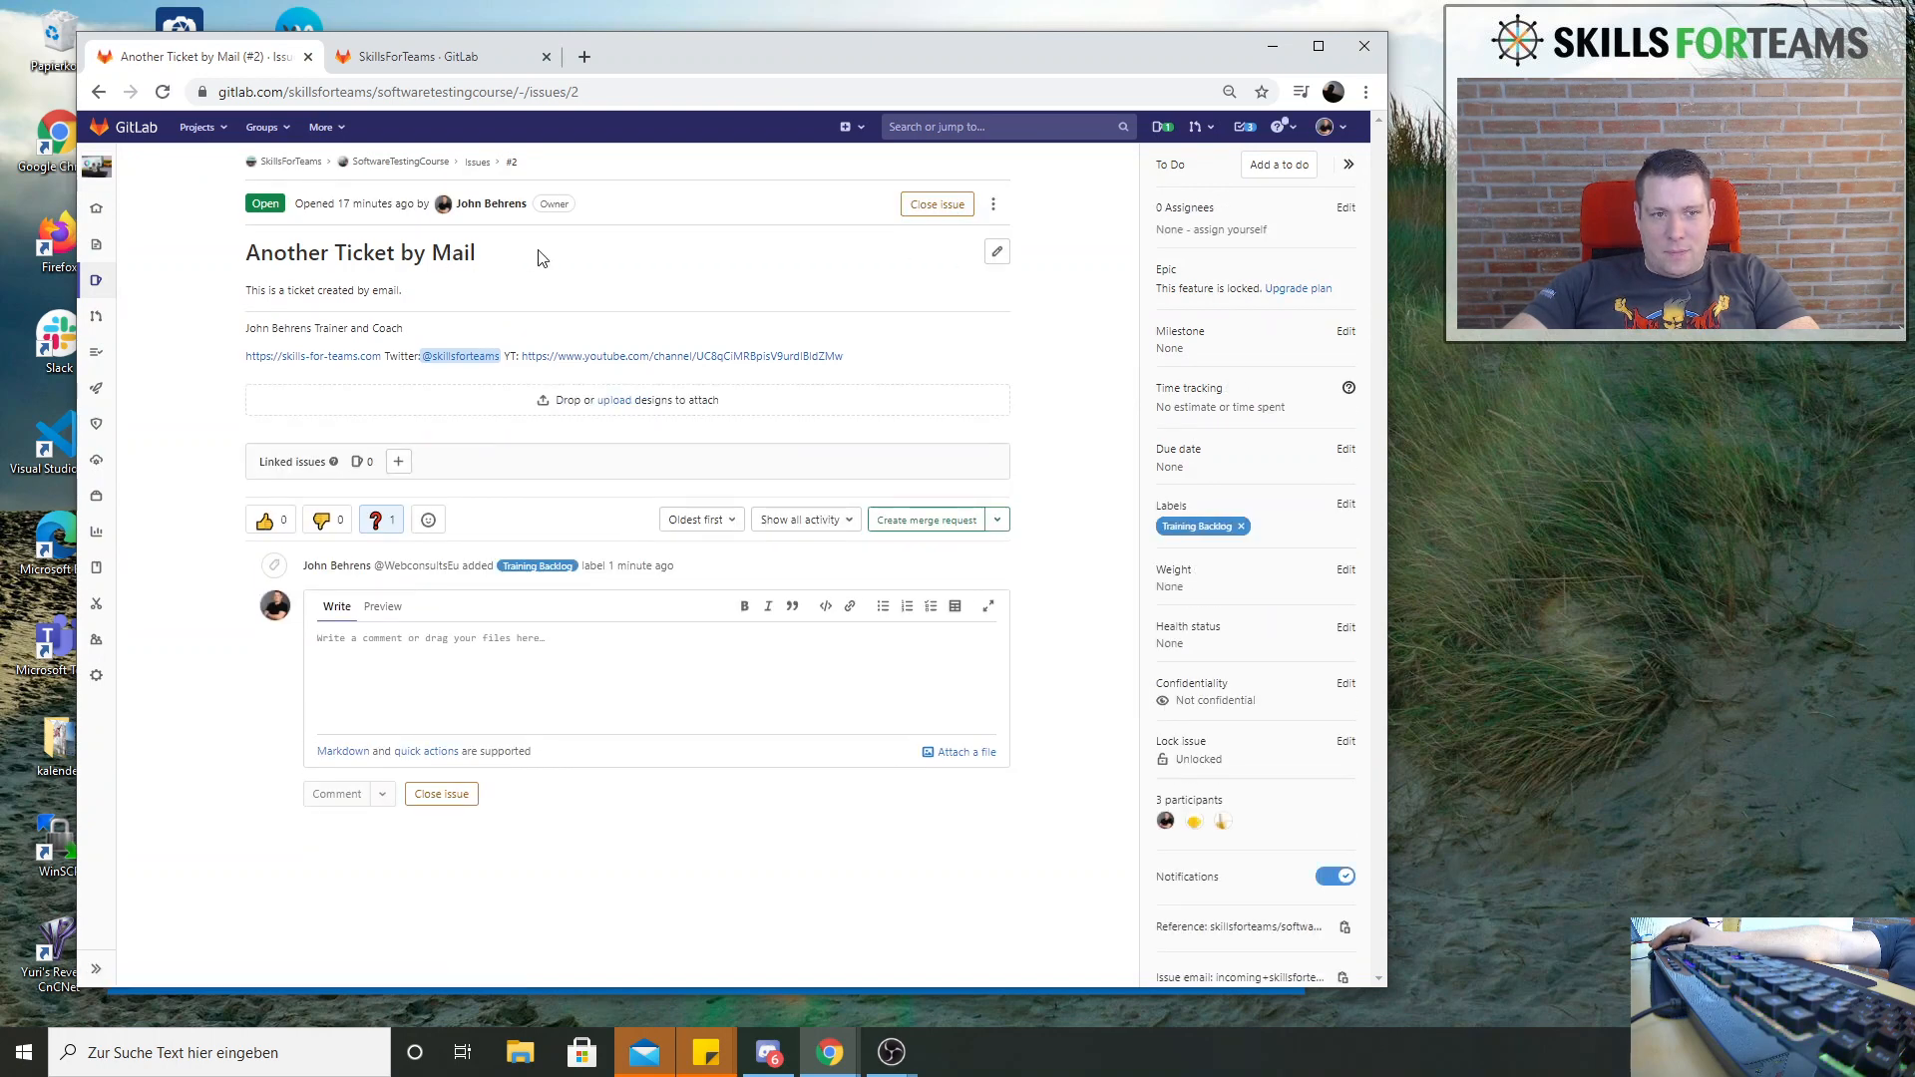
Rename the issue Another Ticket by Mail as Testing of Email functions and save the change
{"action": "left_click_drag", "start_coordinate": [484, 256], "coordinate": [446, 253]}
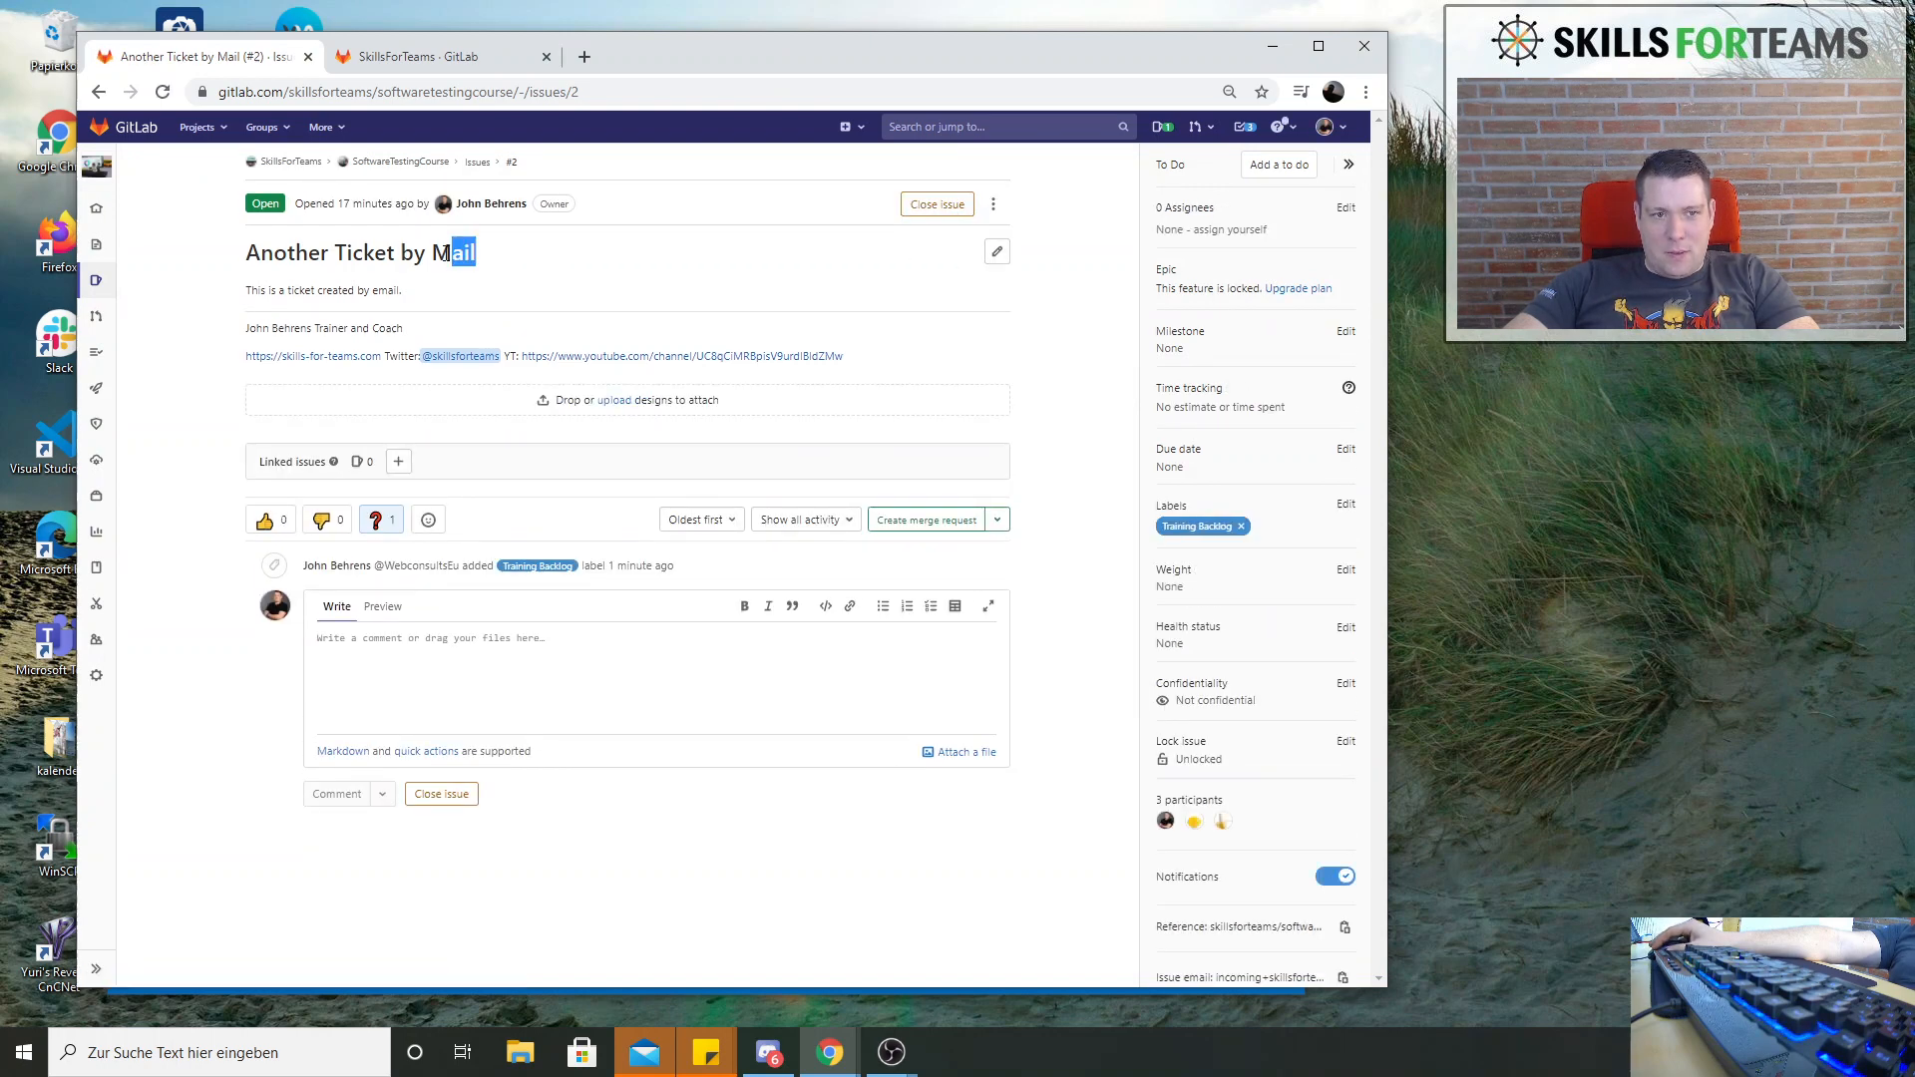
{"action": "left_click", "coordinate": [997, 251]}
{"action": "left_click_drag", "start_coordinate": [378, 253], "coordinate": [201, 252]}
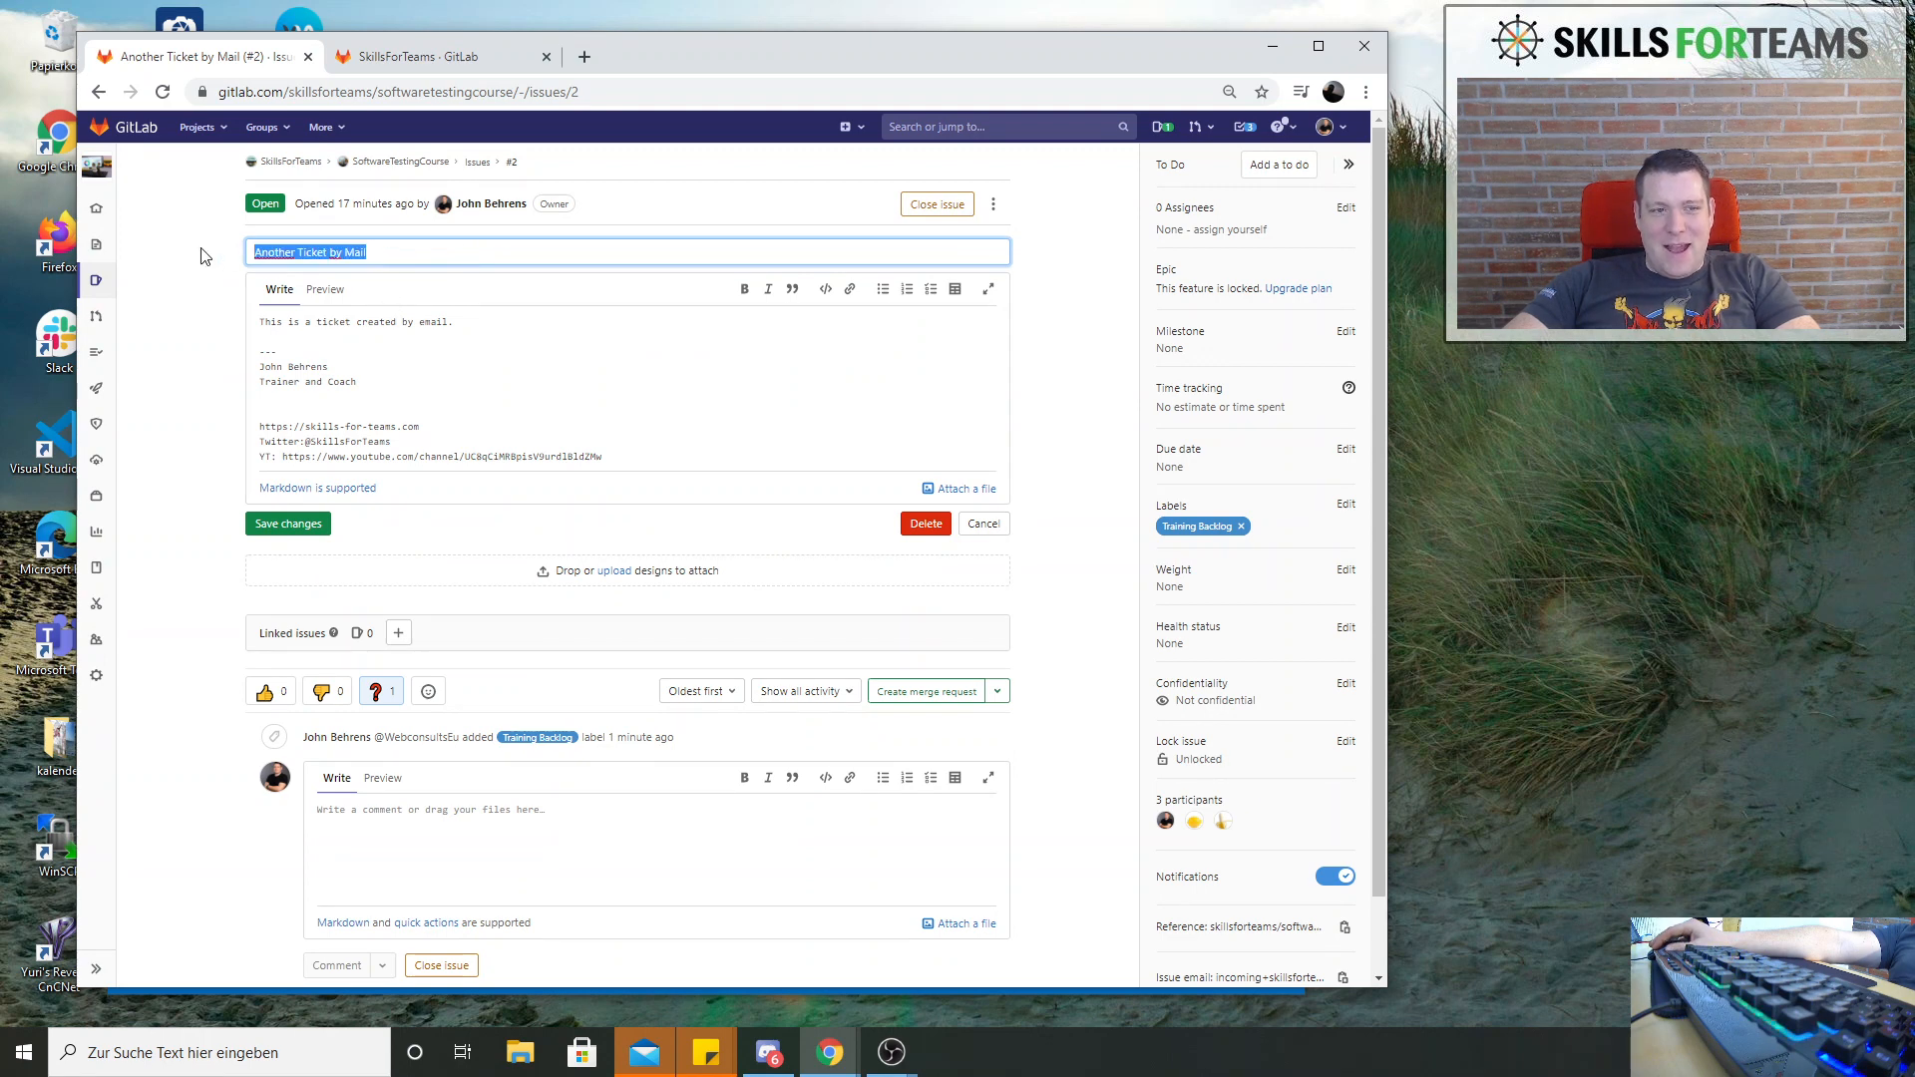
{"action": "type", "text": "Tes"}
{"action": "type", "text": "tub"}
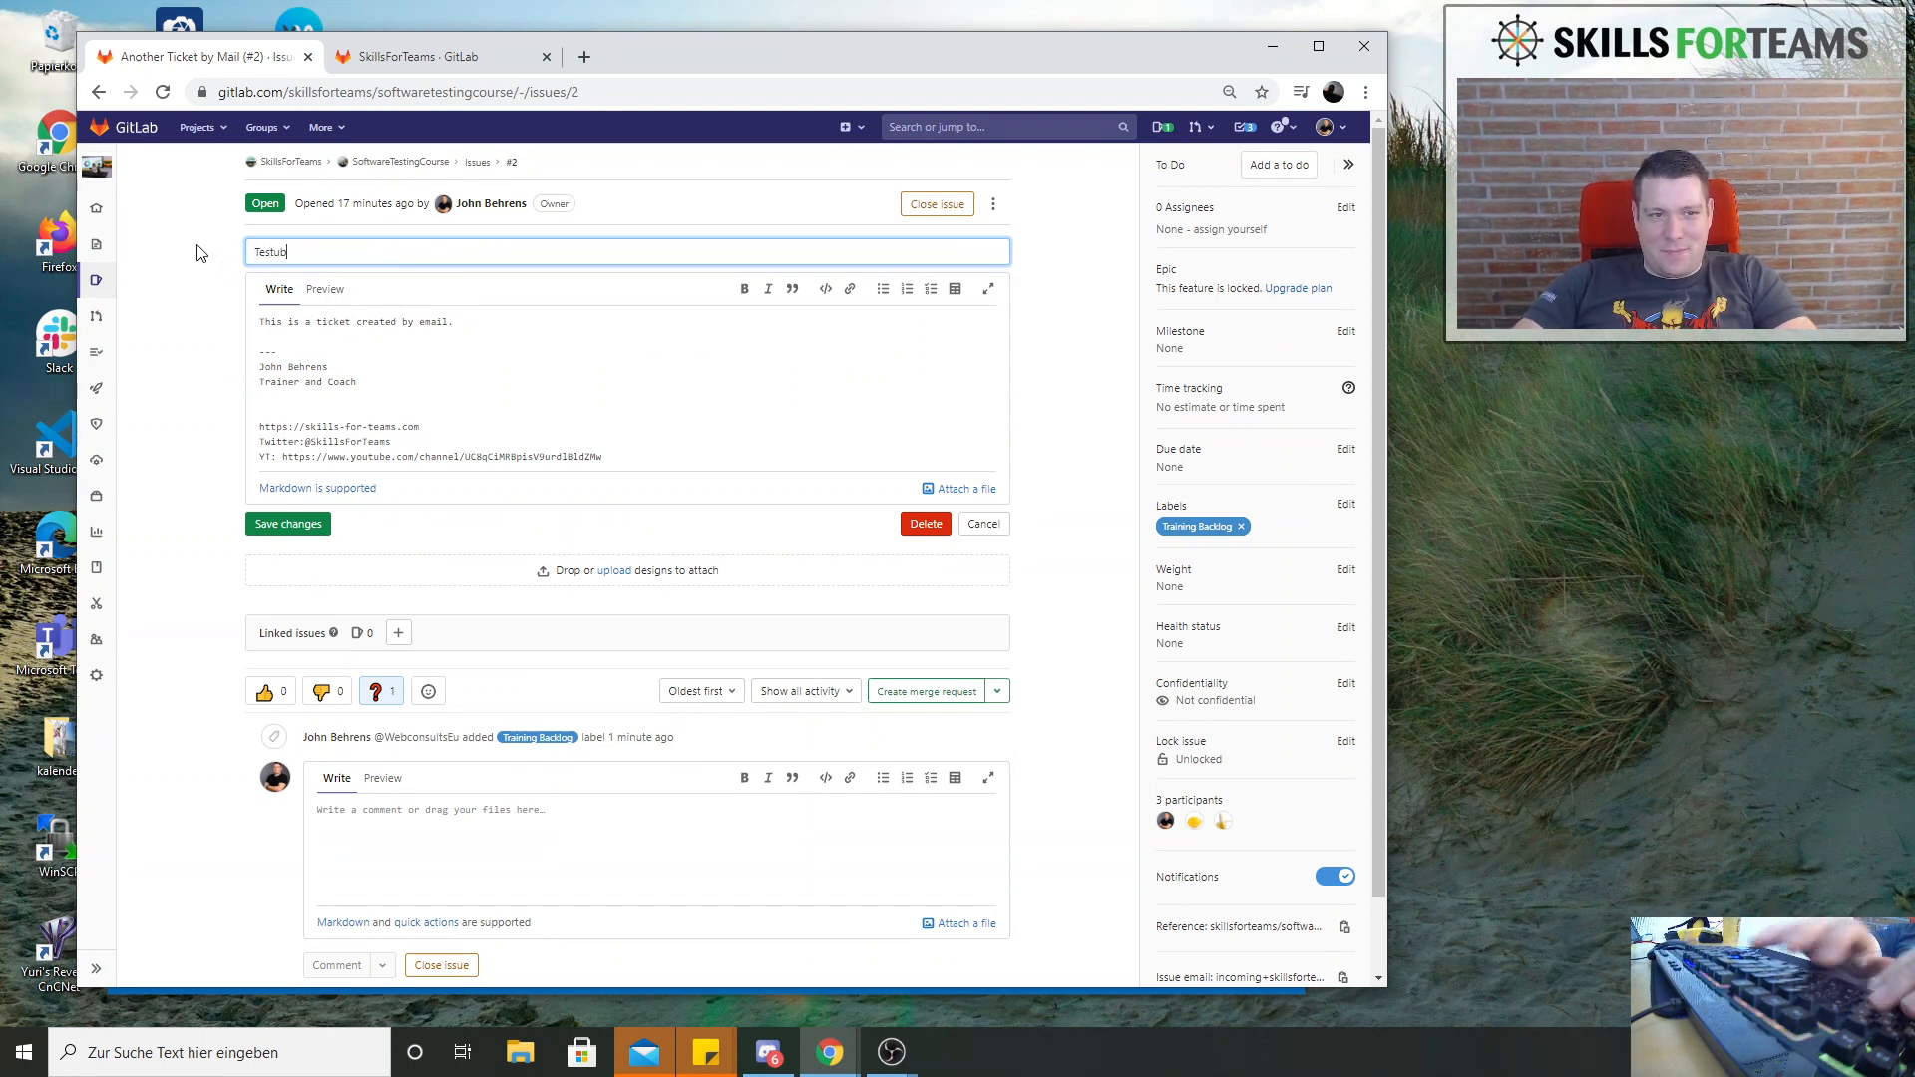
{"action": "key", "text": "BackSpace"}
{"action": "type", "text": "ing of"}
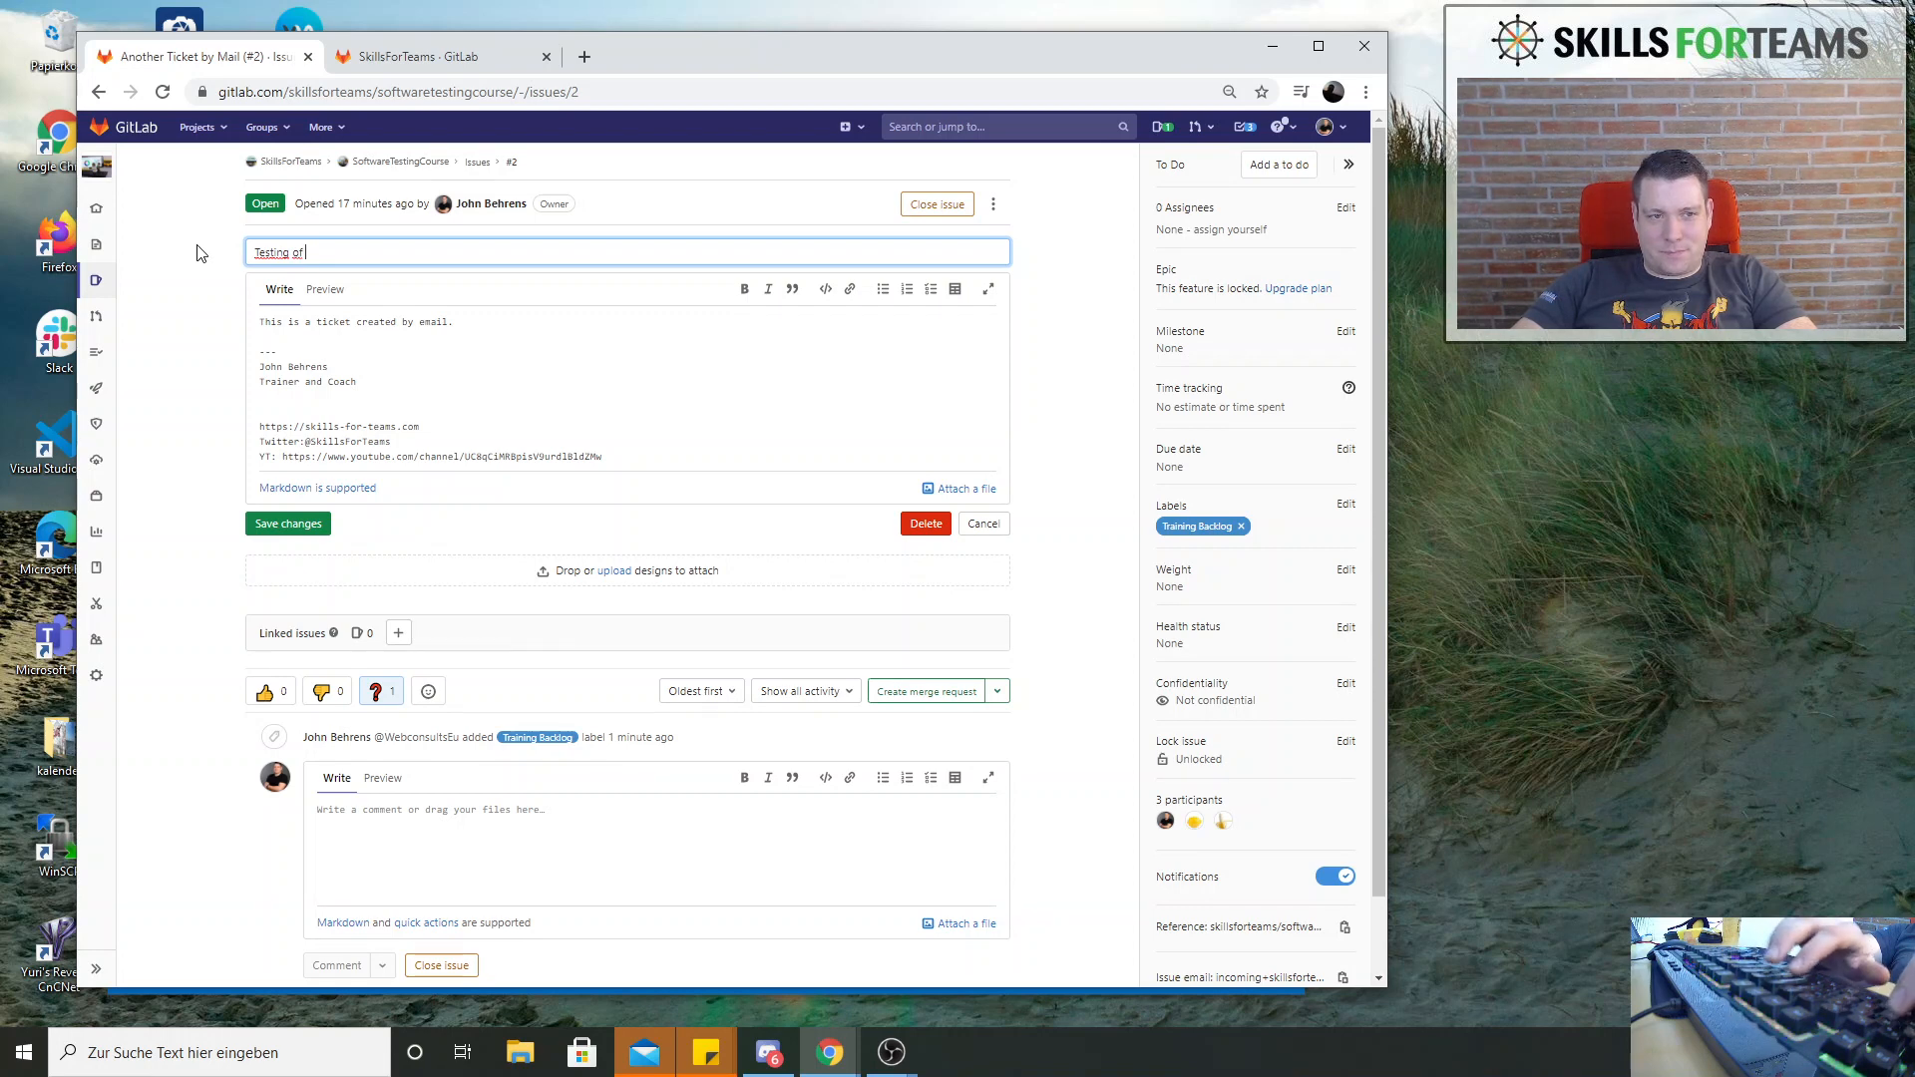
{"action": "type", "text": " Email Sen"}
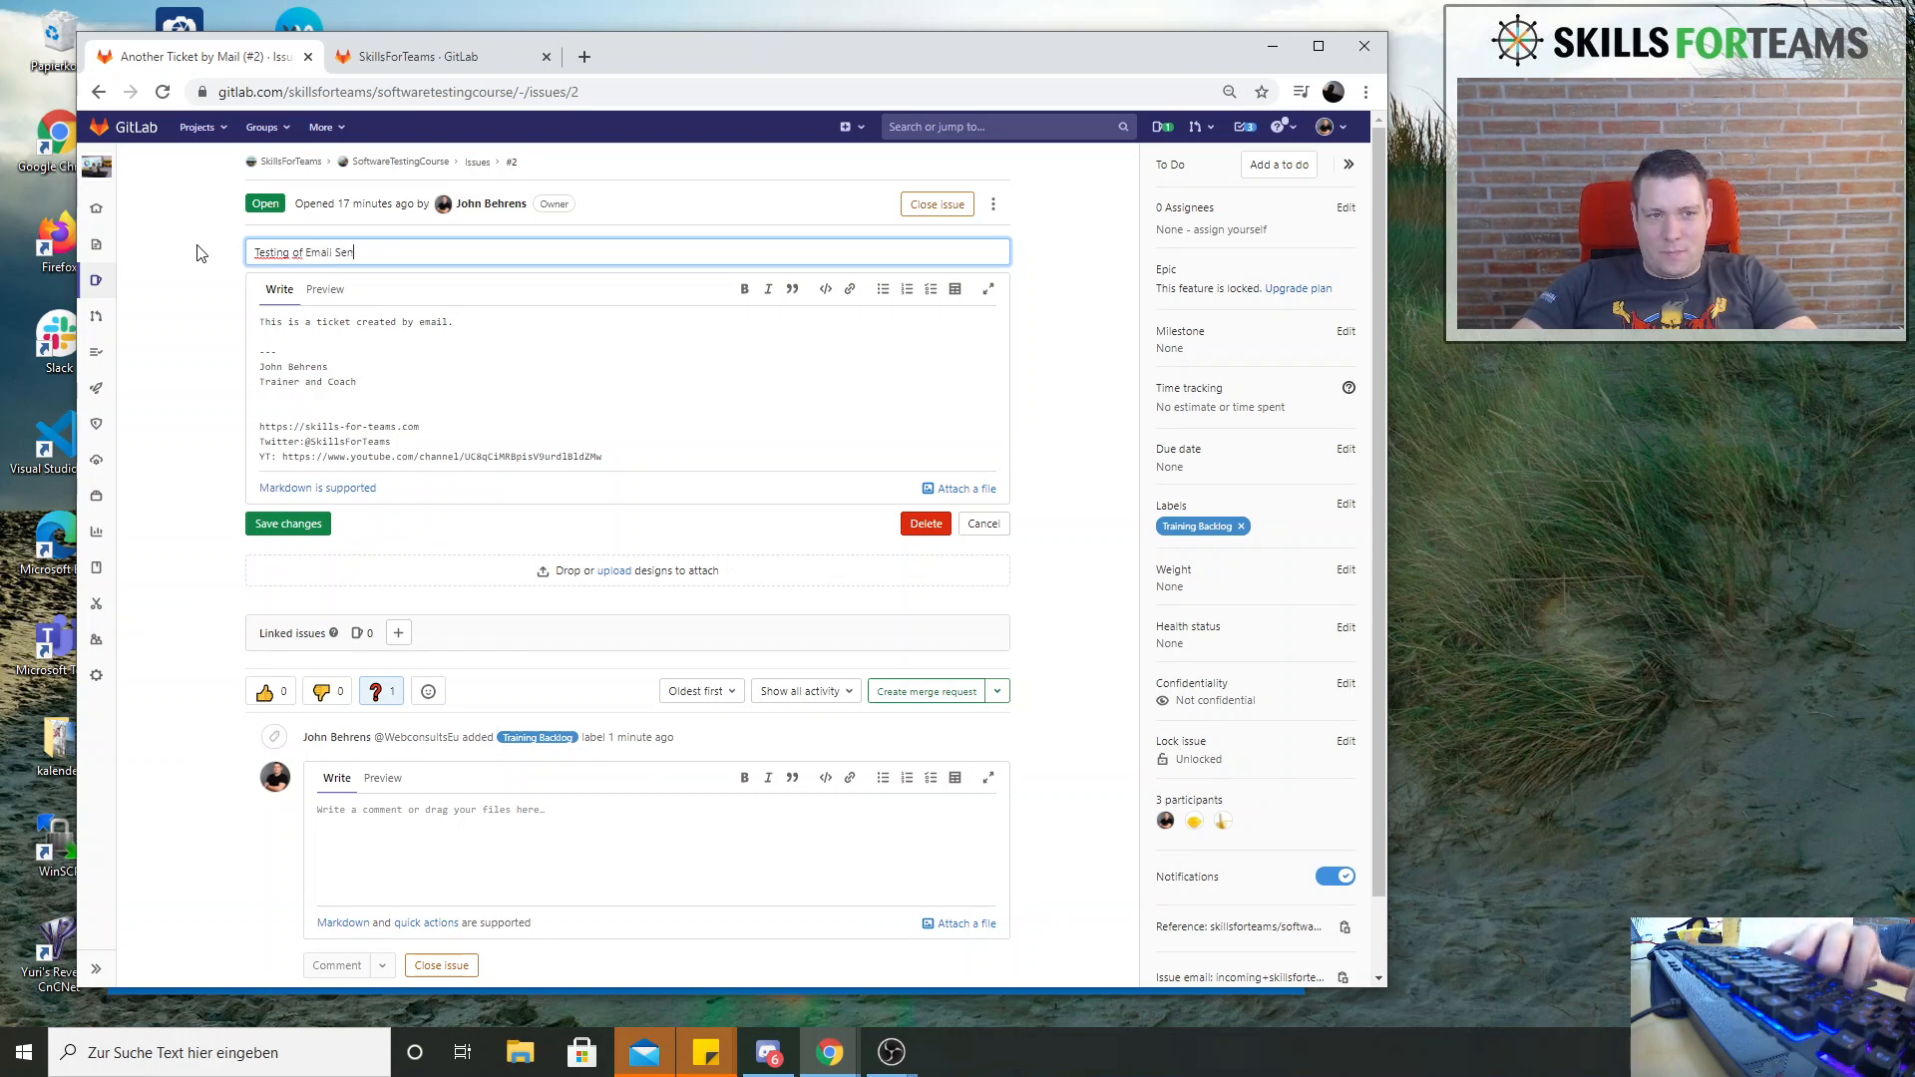
{"action": "key", "text": "BackSpace"}
{"action": "key", "text": "BackSpace"}
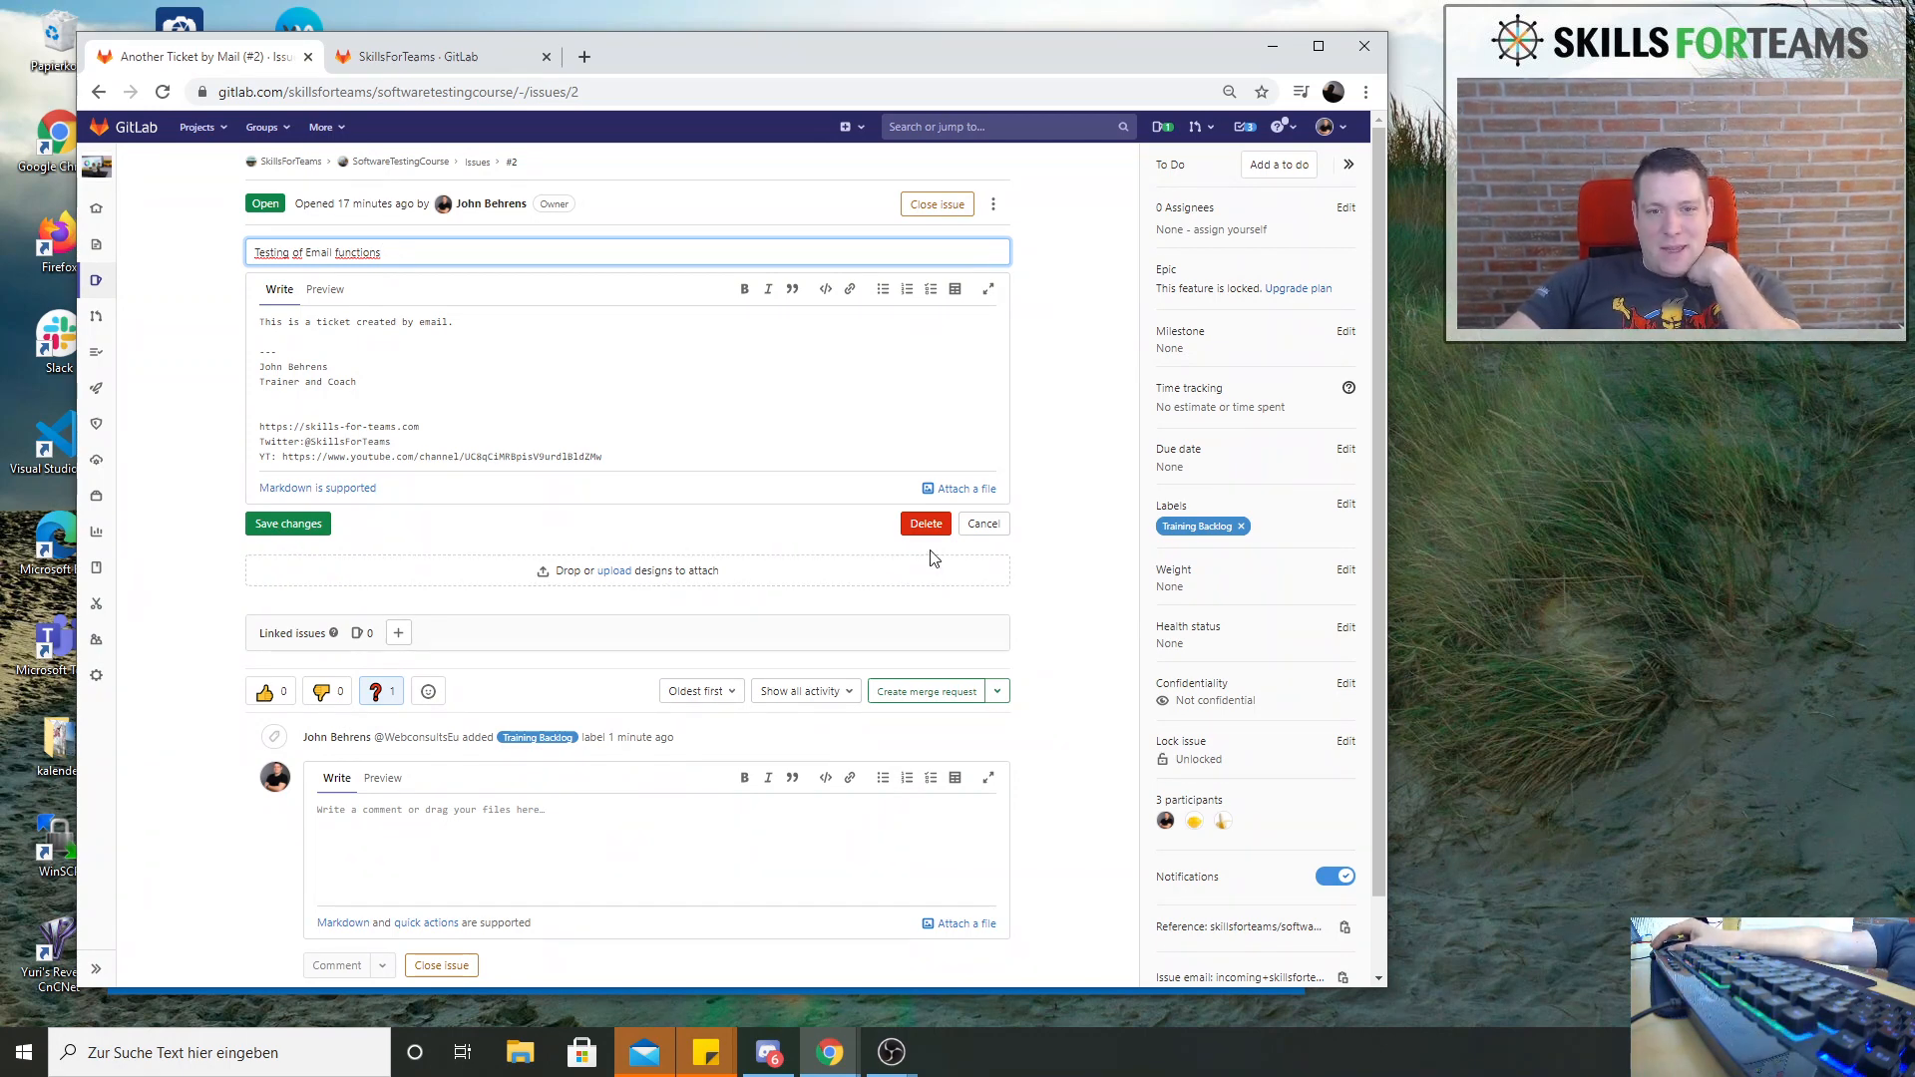
{"action": "left_click", "coordinate": [279, 524]}
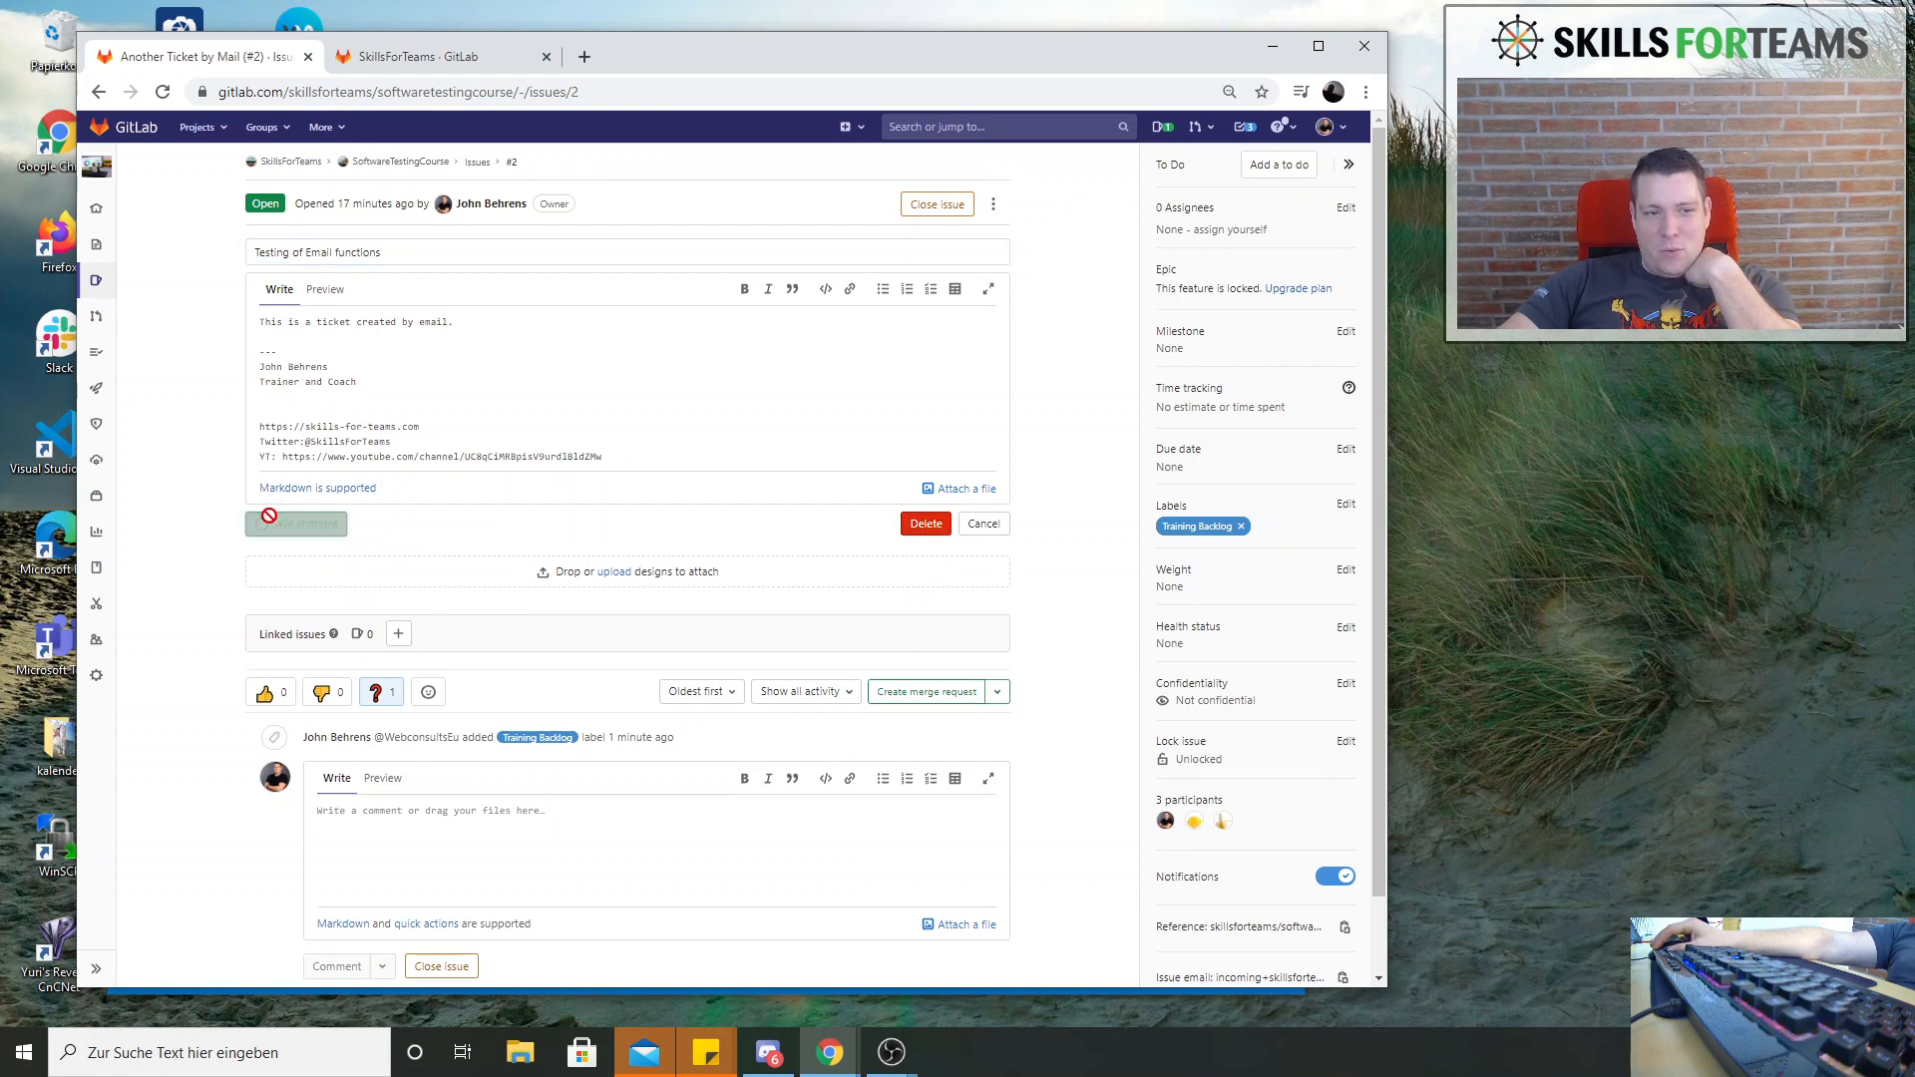
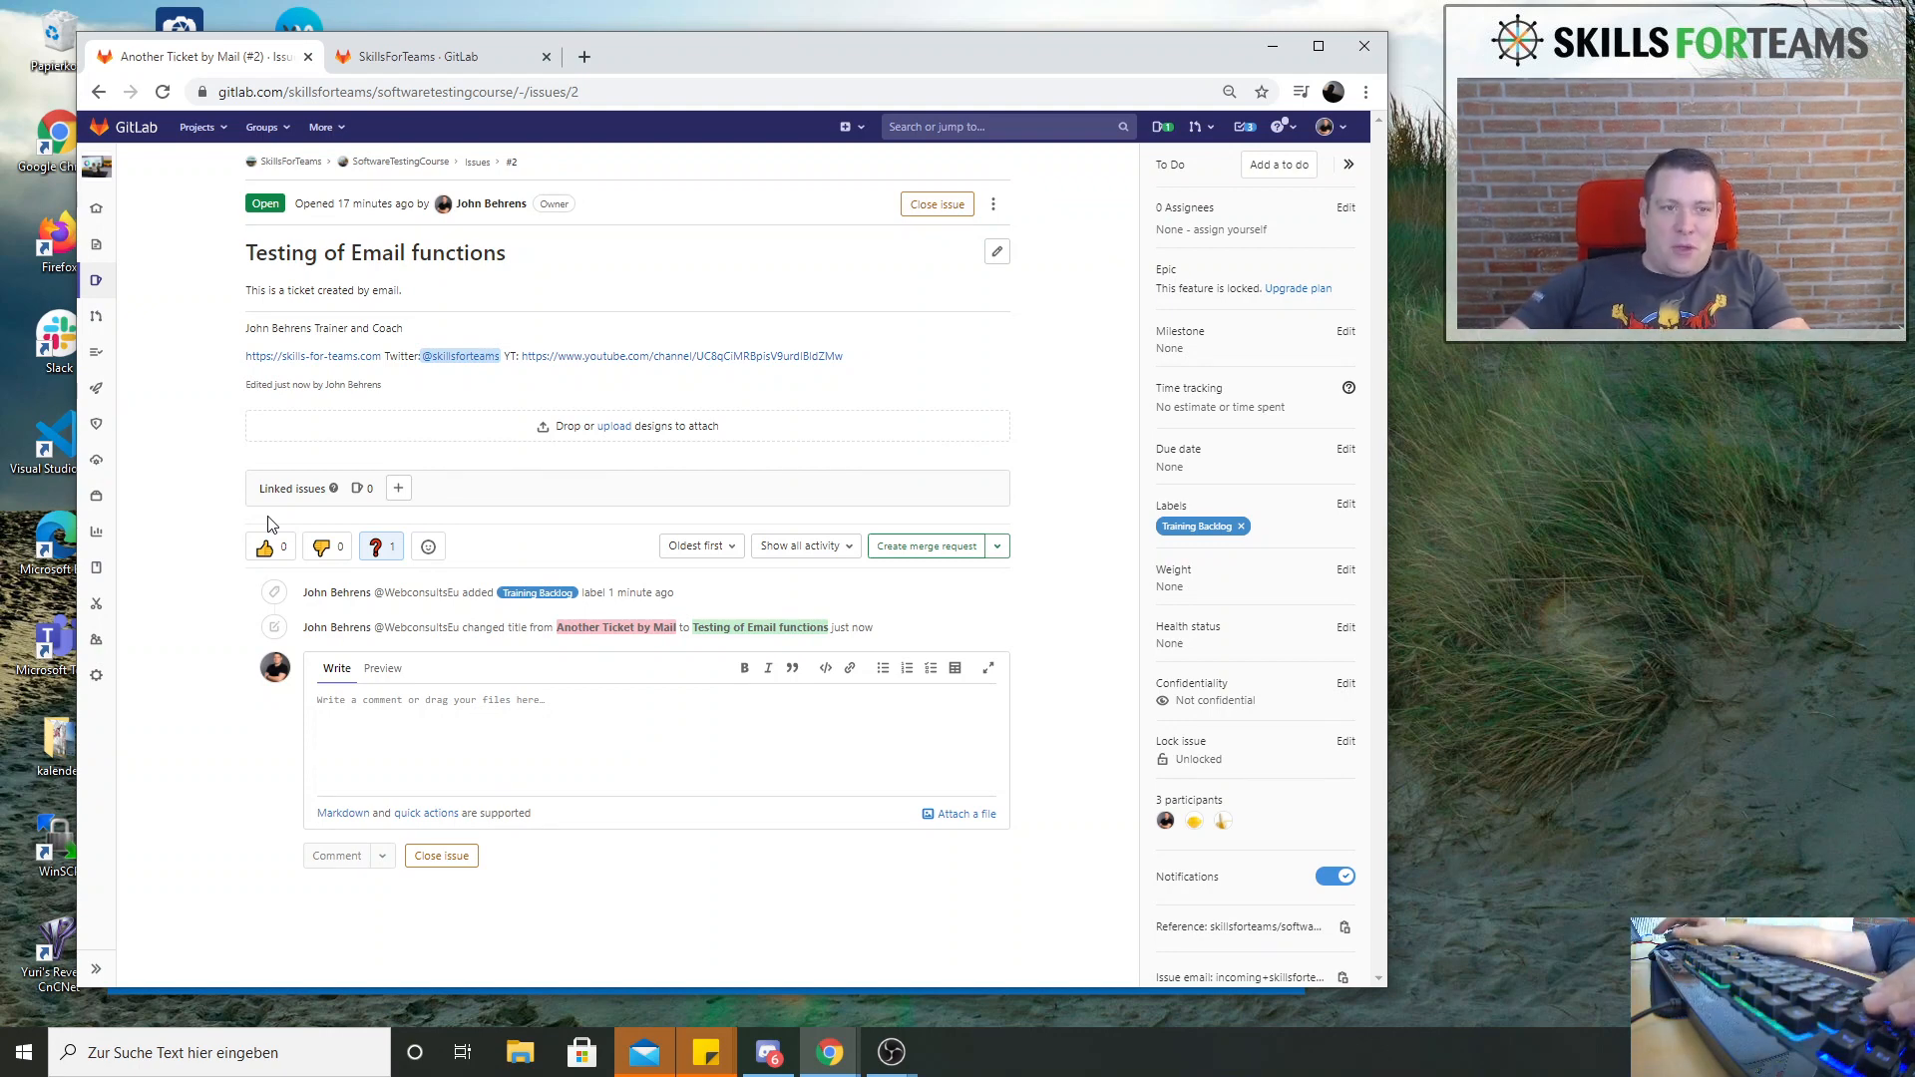
Search the web in a new browser tab for an email newsletter testing tool and look through the results
{"action": "left_click", "coordinate": [396, 60]}
{"action": "key", "text": "ctrl+t"}
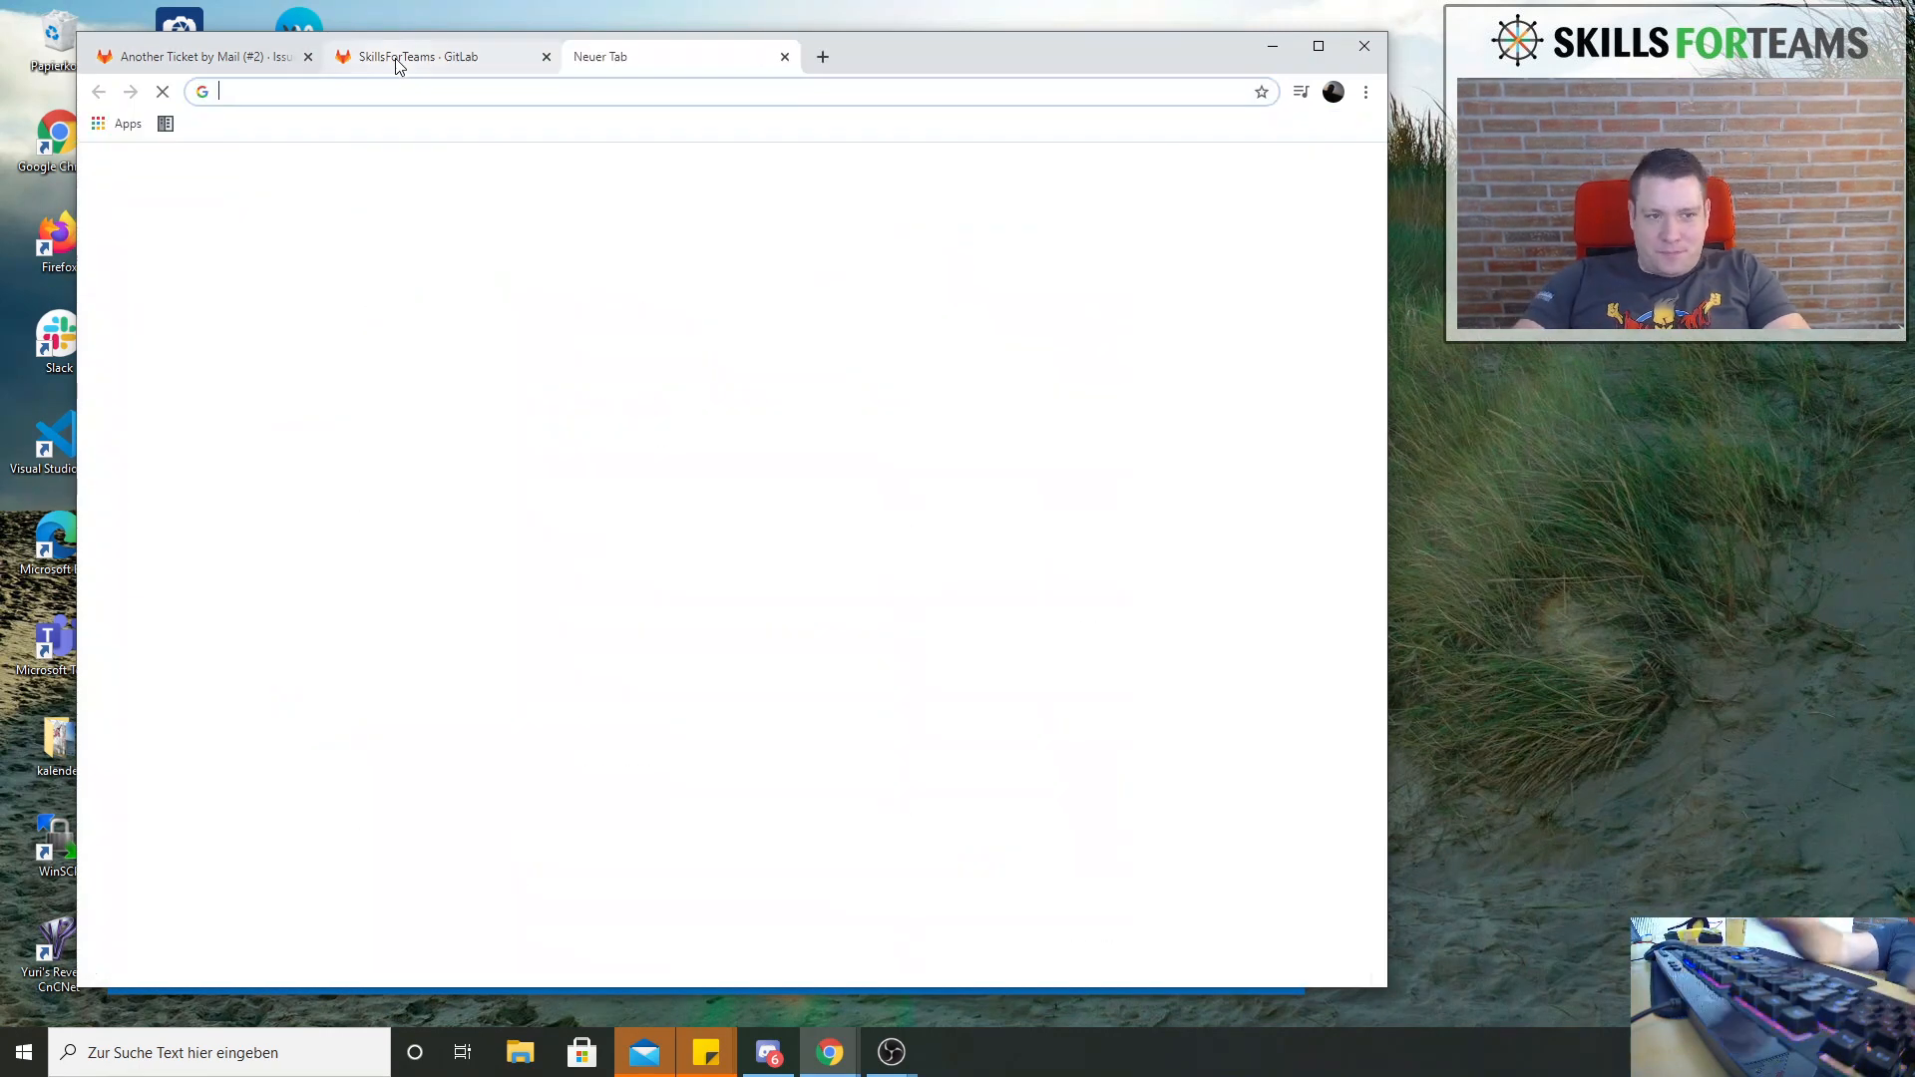
{"action": "type", "text": "ena"}
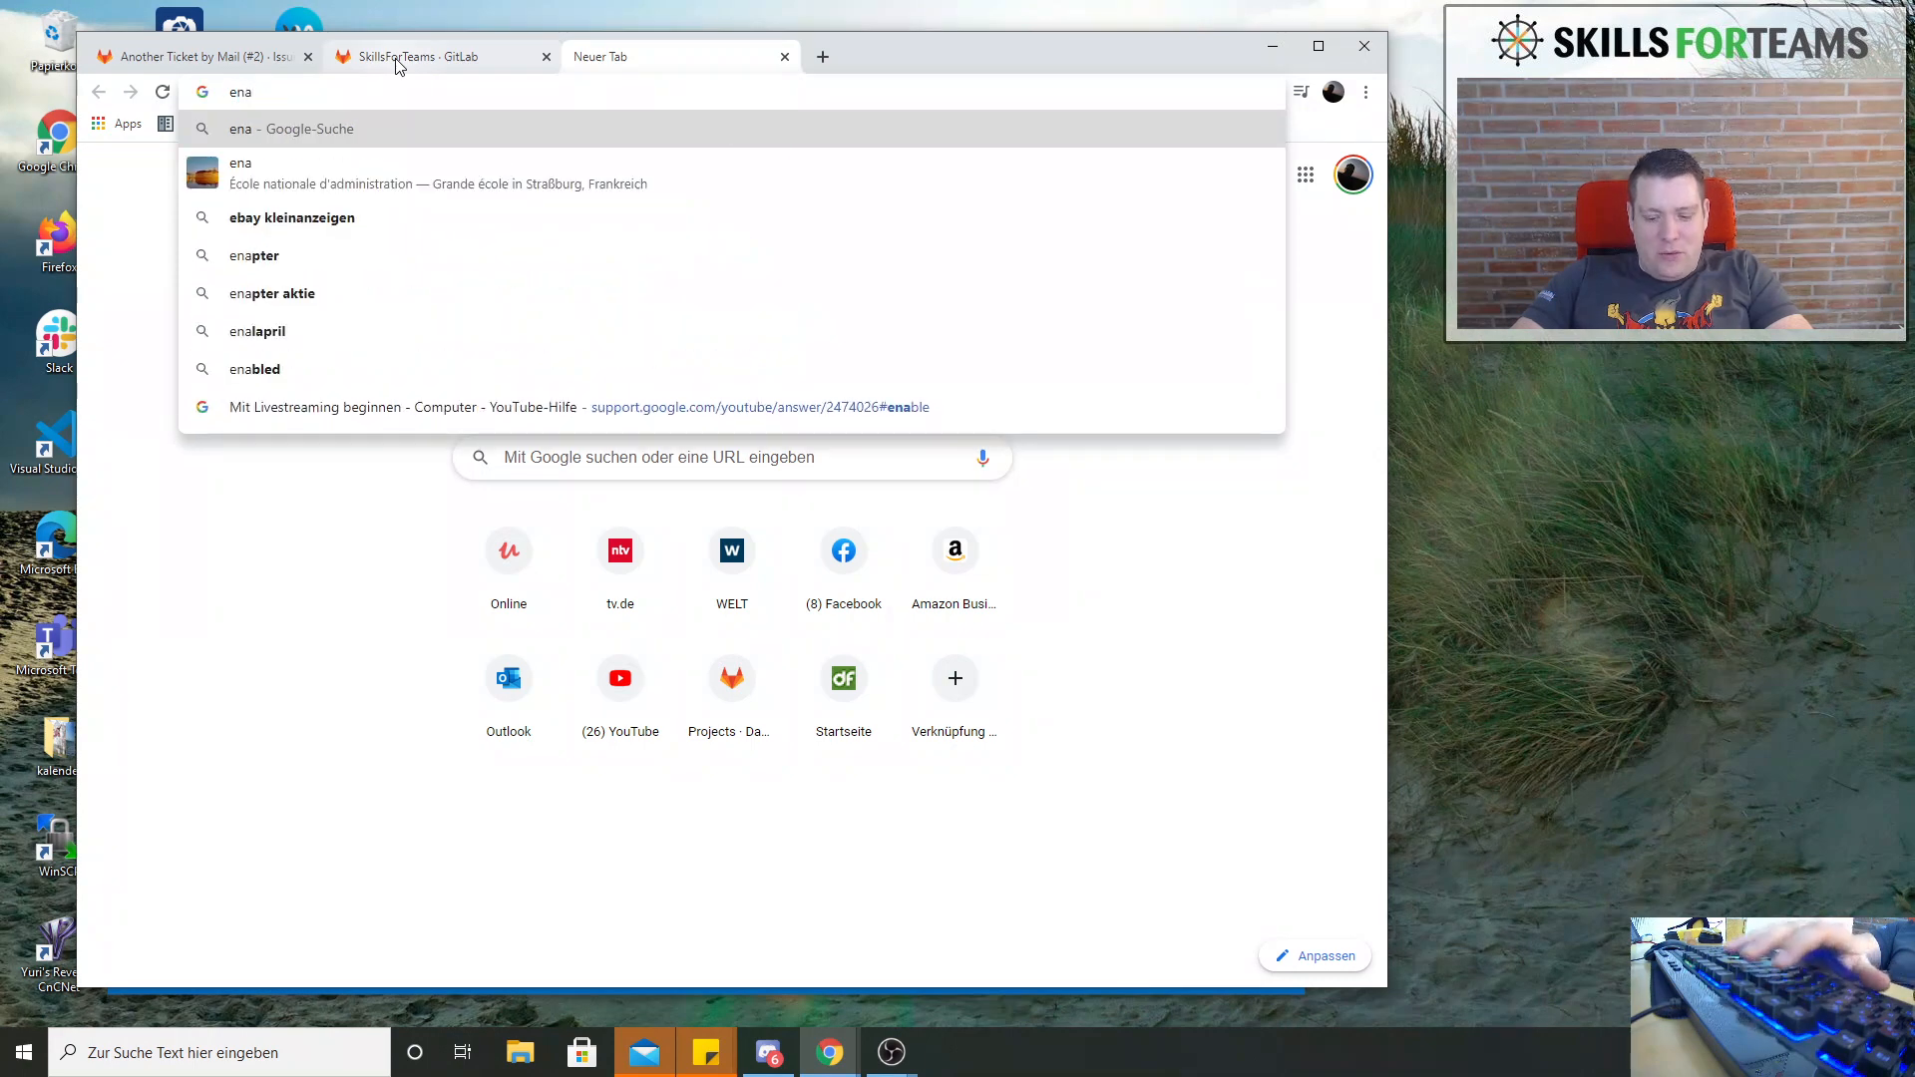
{"action": "key", "text": "BackSpace"}
{"action": "key", "text": "BackSpace"}
{"action": "type", "text": "mail t"}
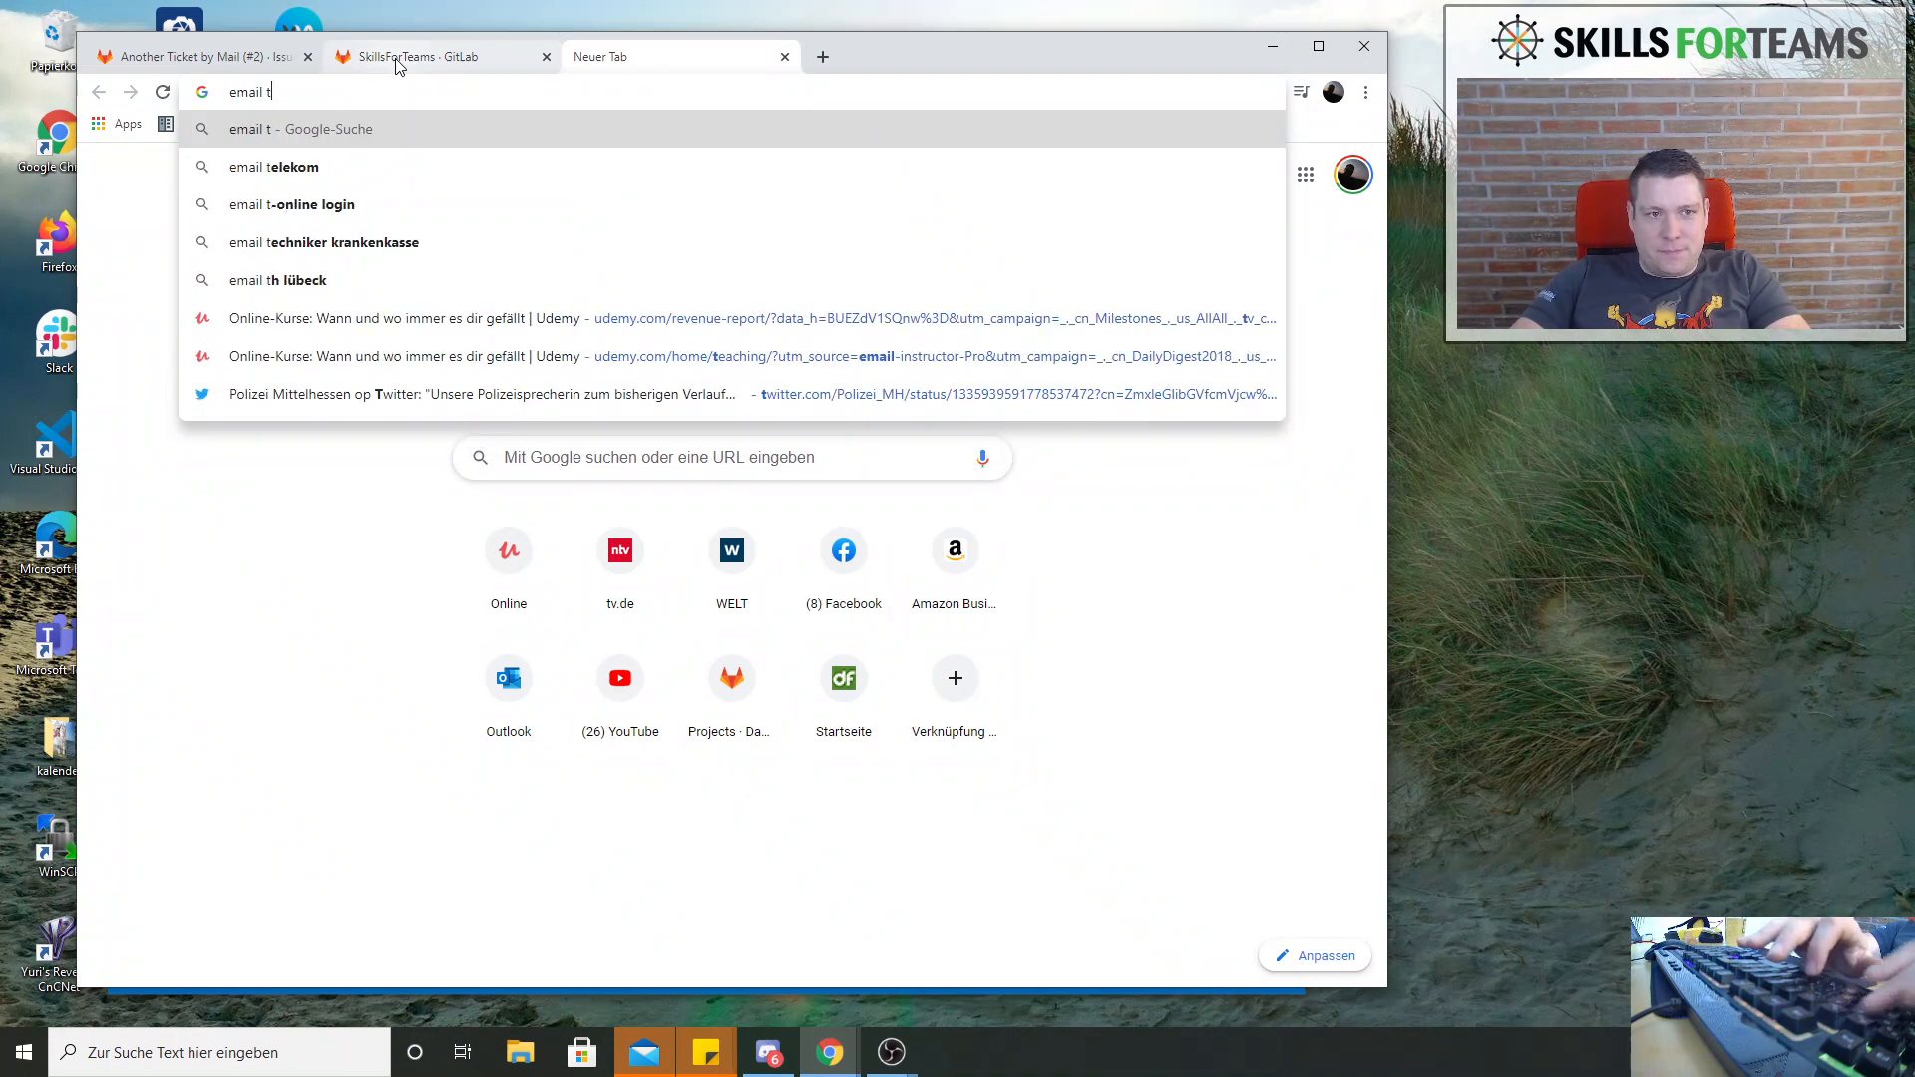
{"action": "type", "text": "esting hu"}
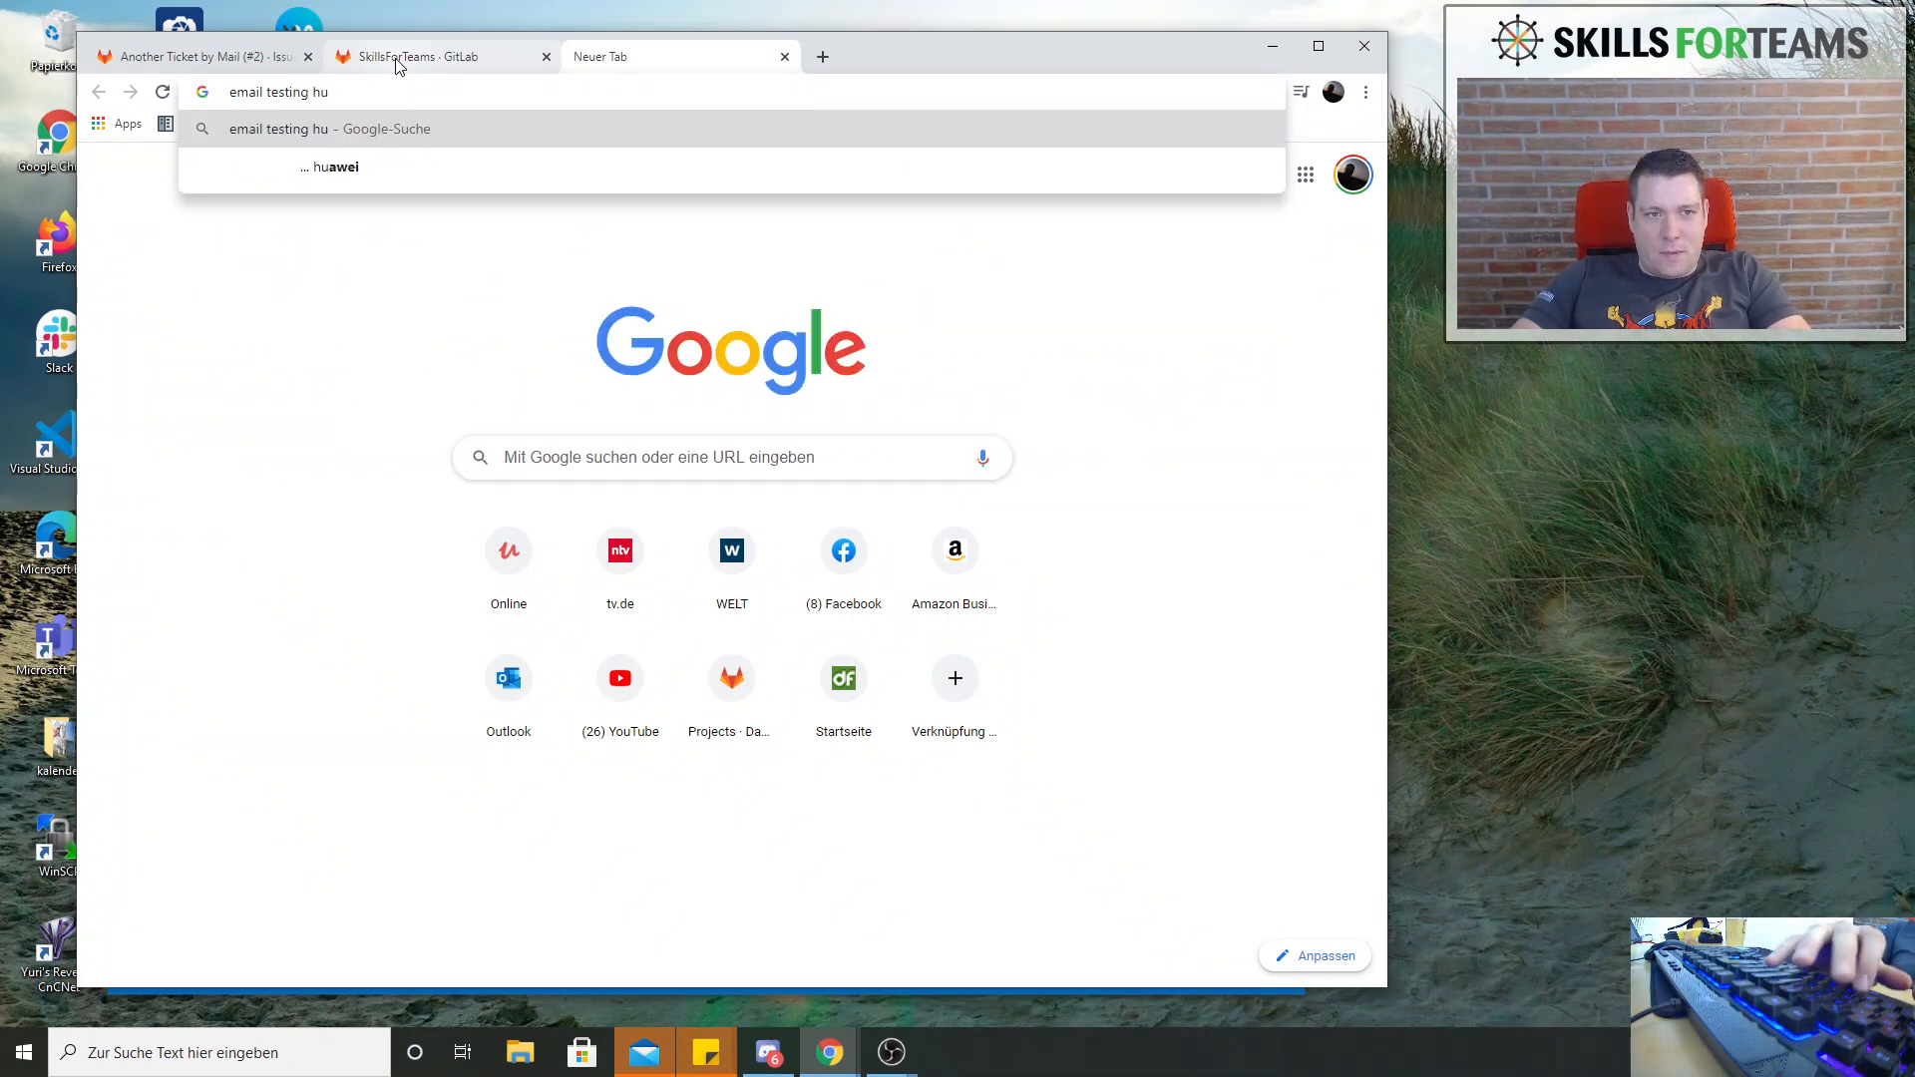
{"action": "key", "text": "BackSpace"}
{"action": "key", "text": "BackSpace"}
{"action": "type", "text": "to"}
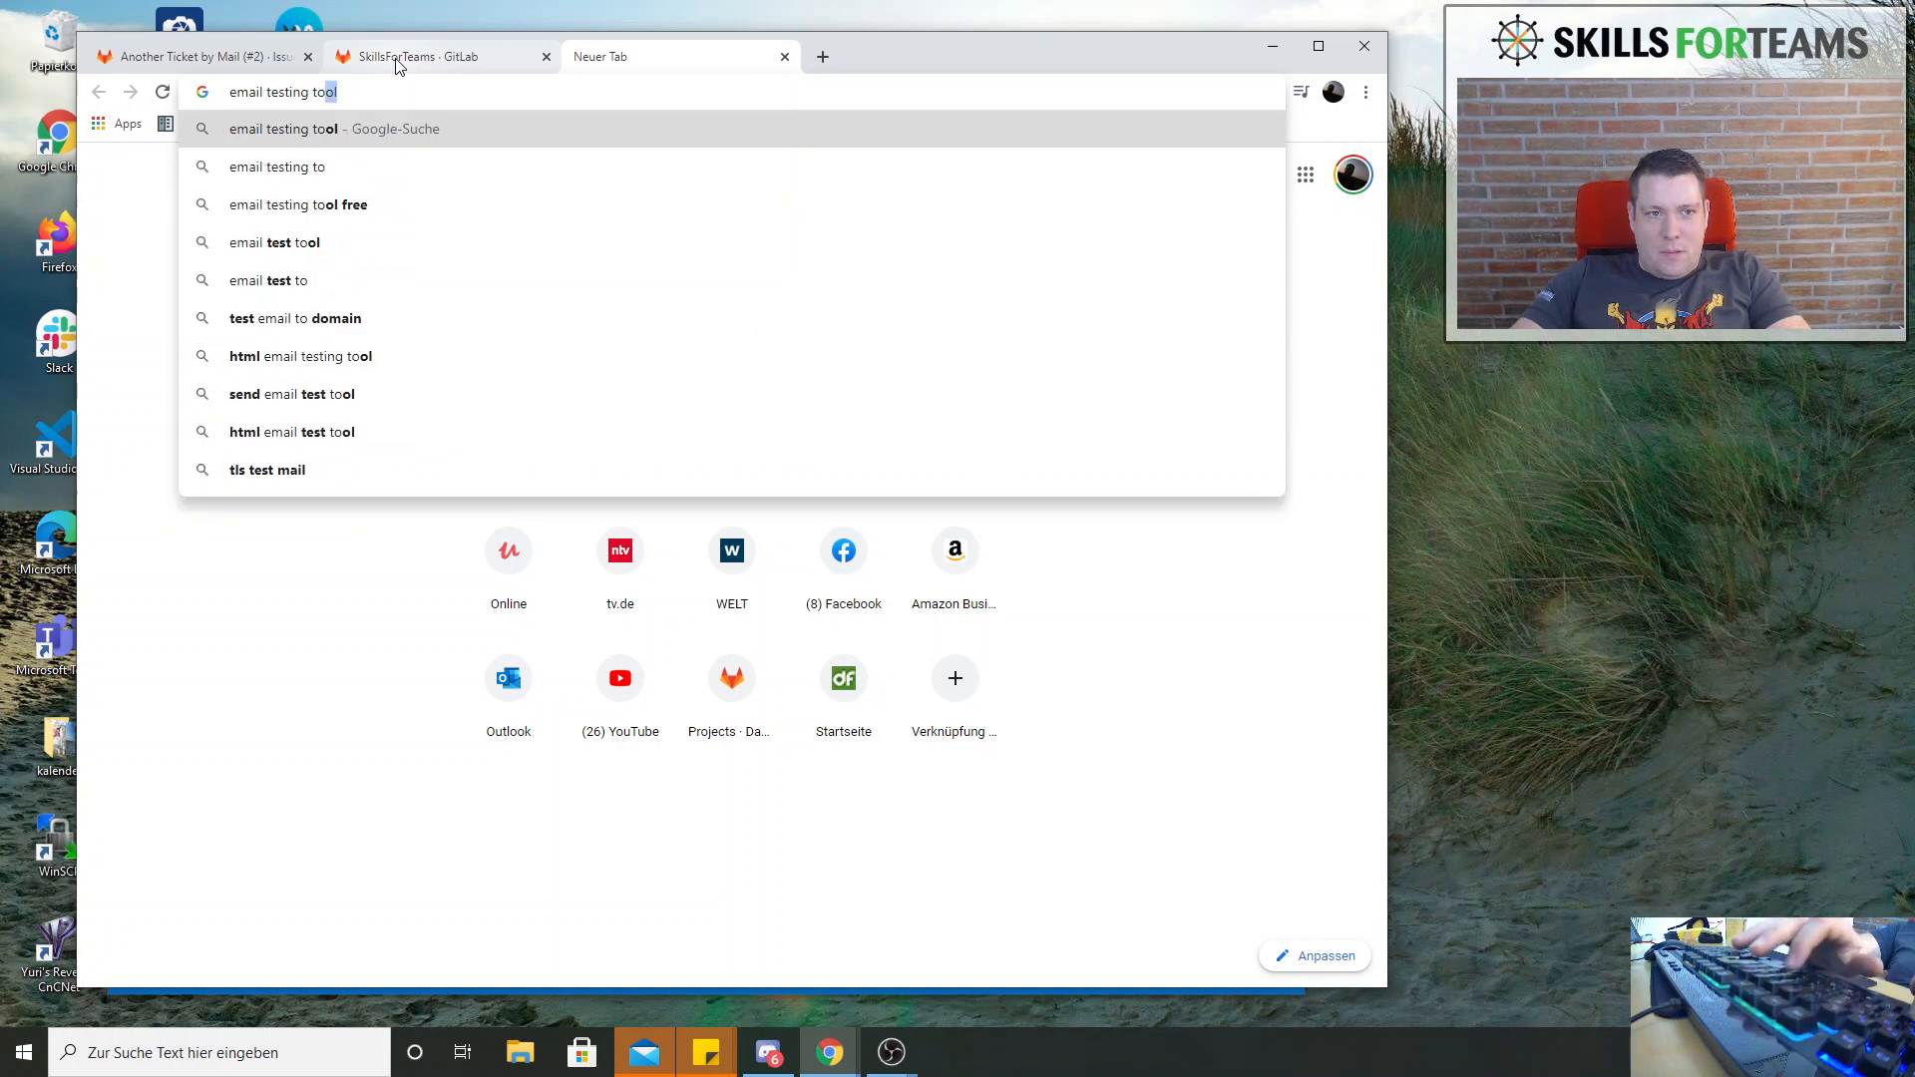
{"action": "type", "text": "ol"}
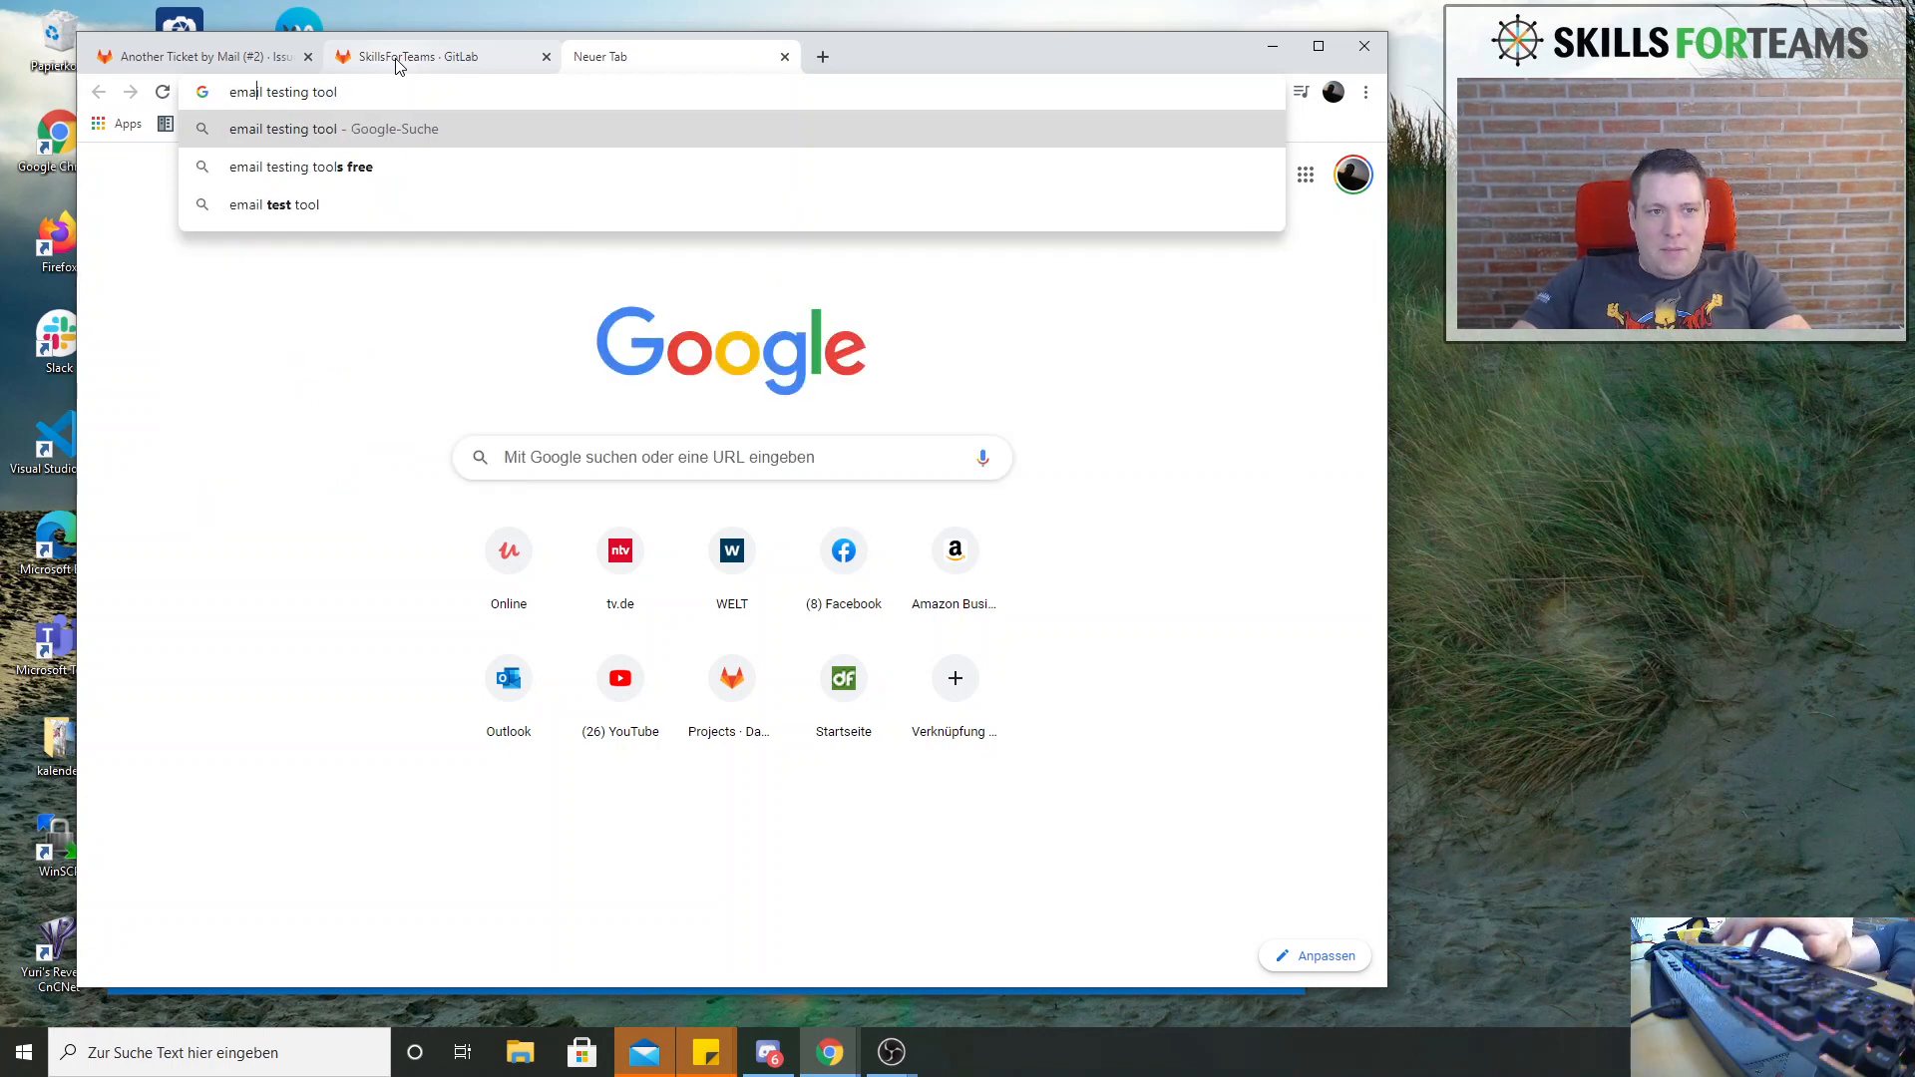
{"action": "key", "text": "Delete"}
{"action": "type", "text": "b "}
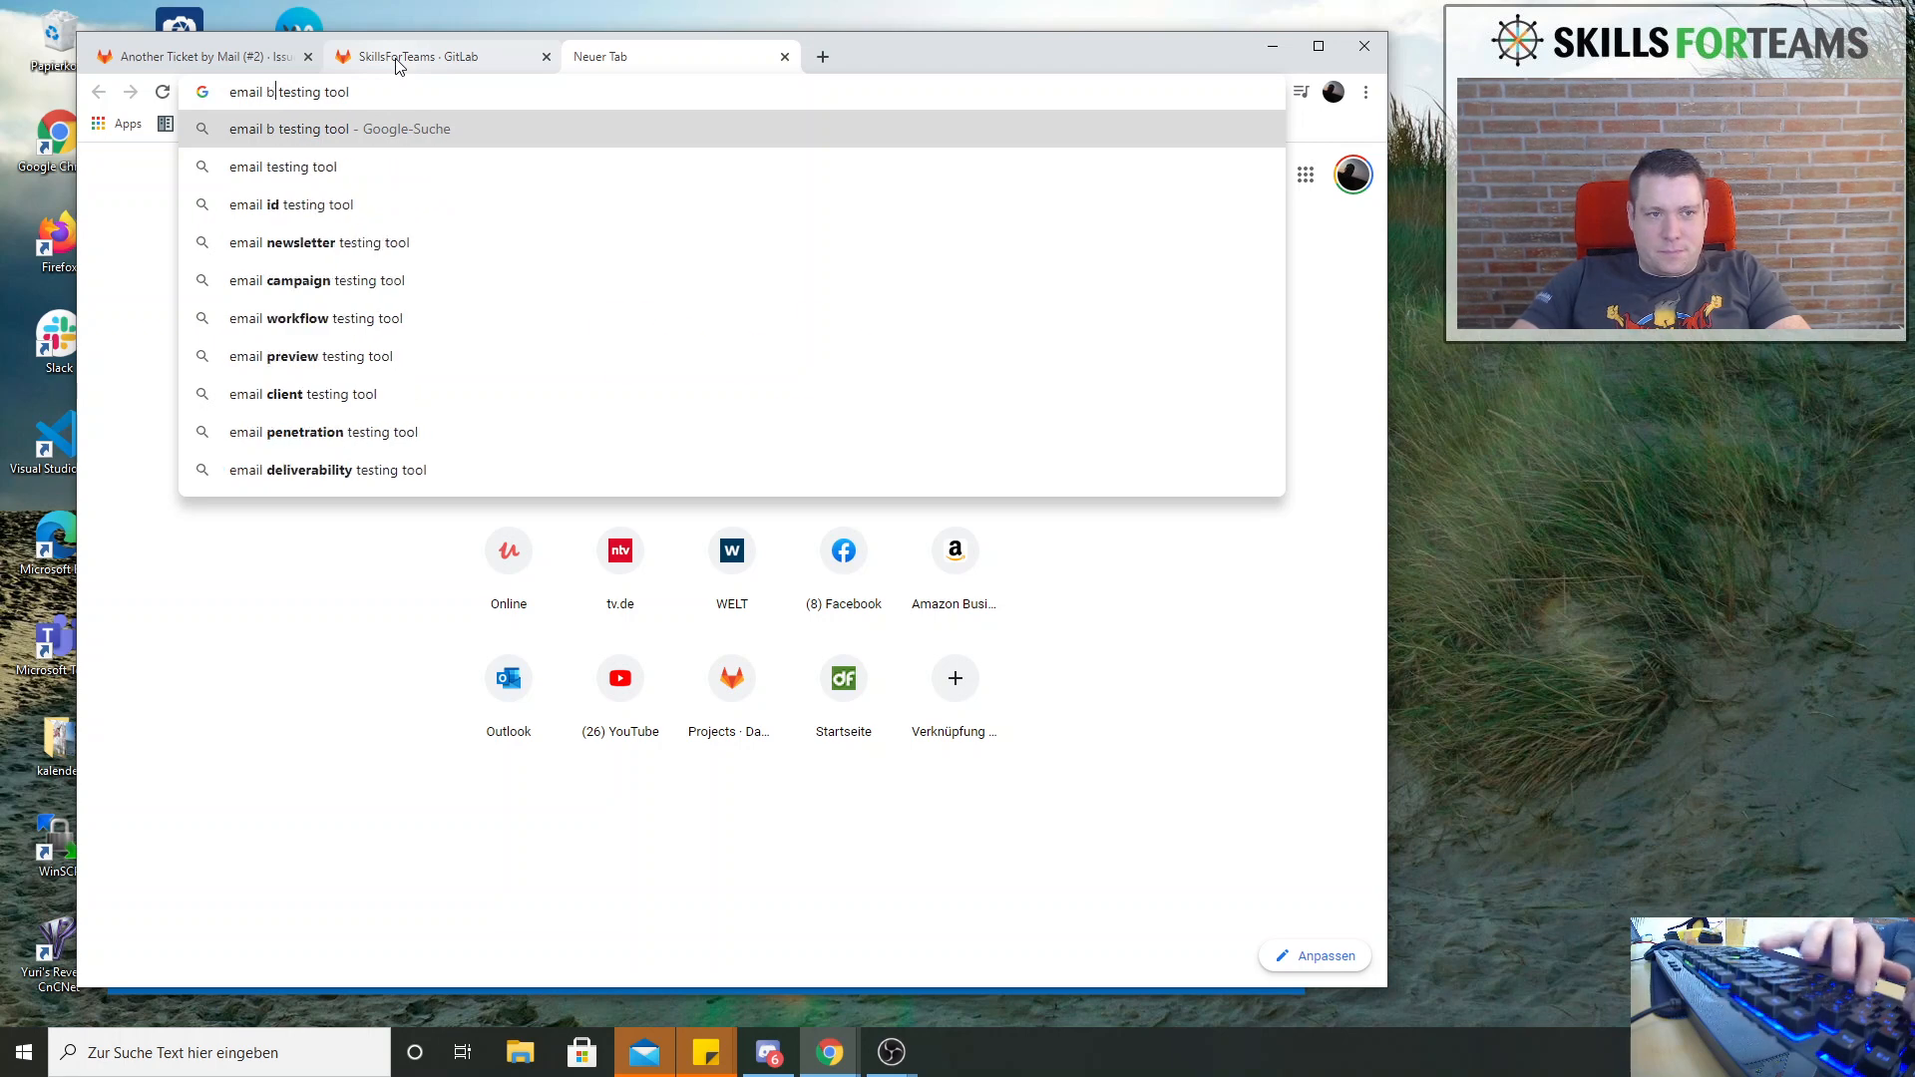
{"action": "type", "text": "newslette"}
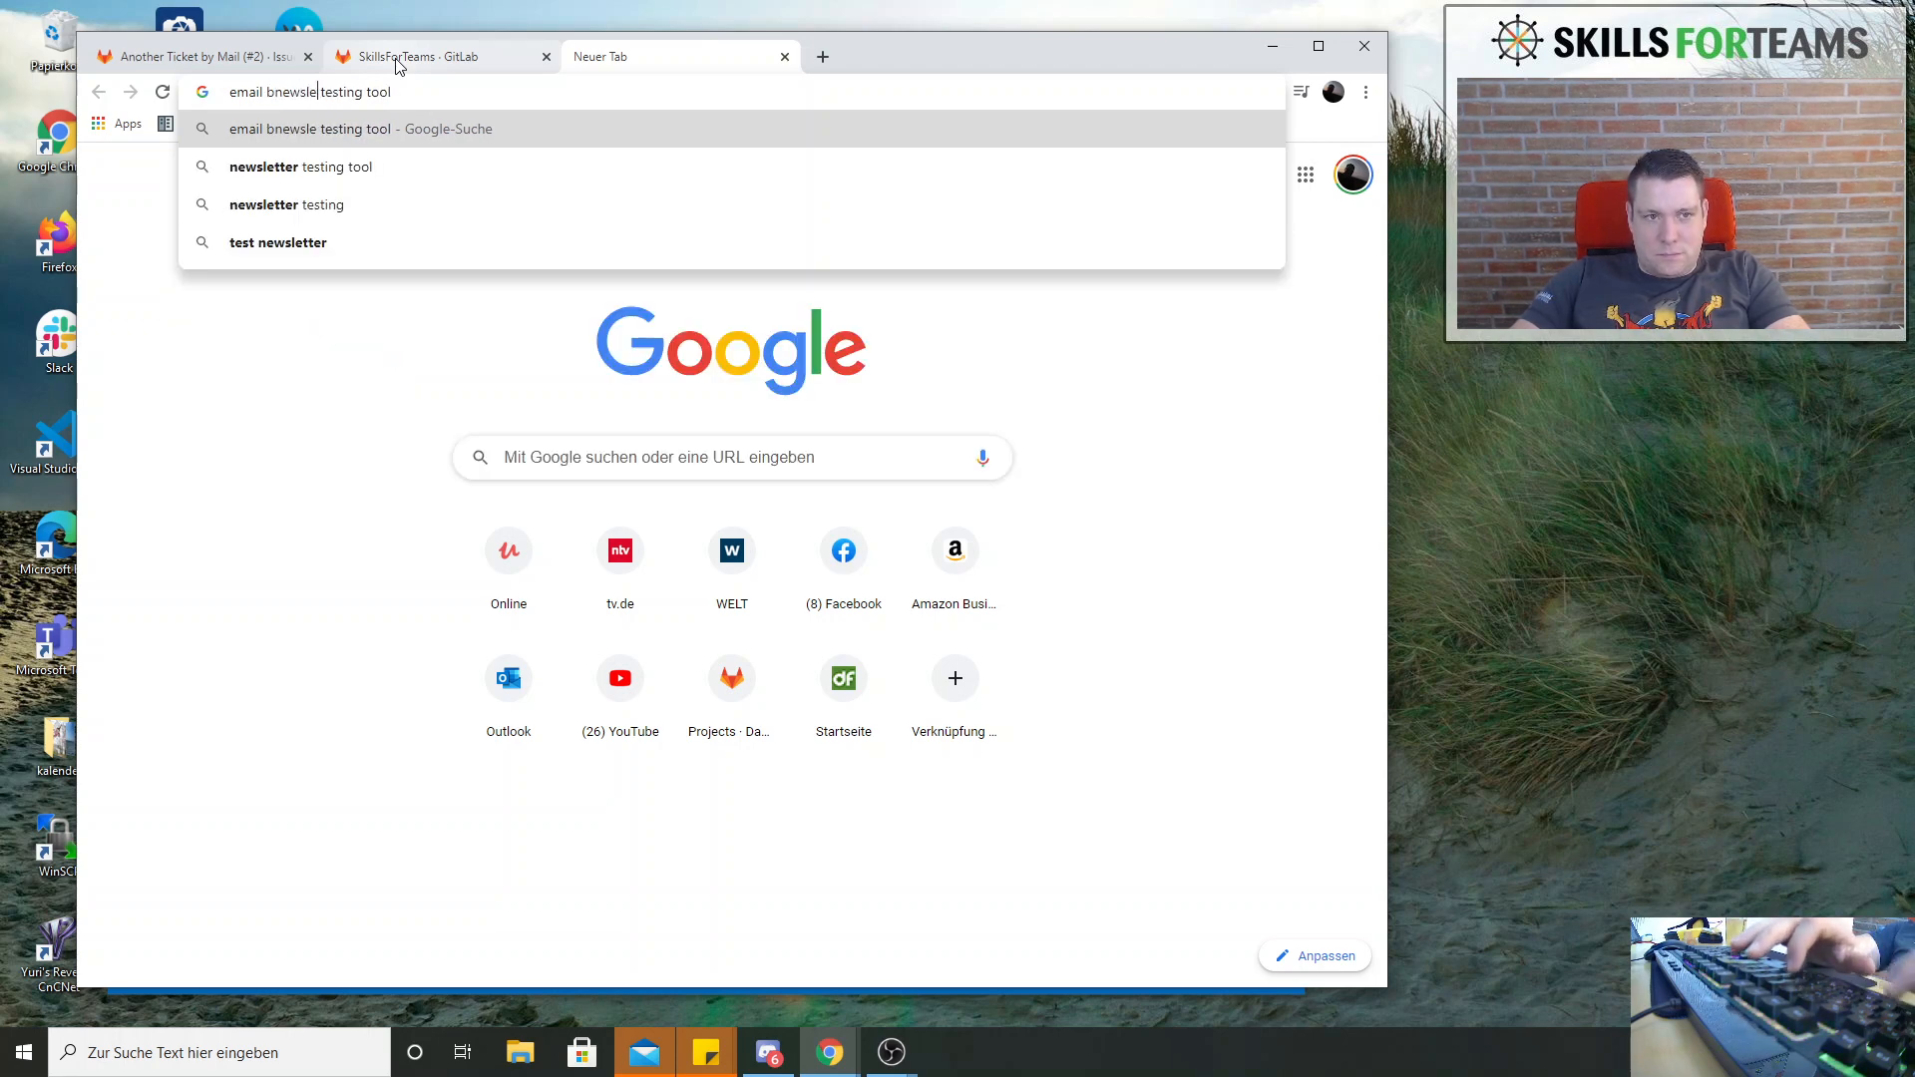
{"action": "type", "text": "r"}
{"action": "key", "text": "Left"}
{"action": "key", "text": "Left"}
{"action": "key", "text": "Left"}
{"action": "key", "text": "Left"}
{"action": "key", "text": "Left"}
{"action": "key", "text": "Left"}
{"action": "key", "text": "Left"}
{"action": "key", "text": "Left"}
{"action": "key", "text": "Left"}
{"action": "key", "text": "Left"}
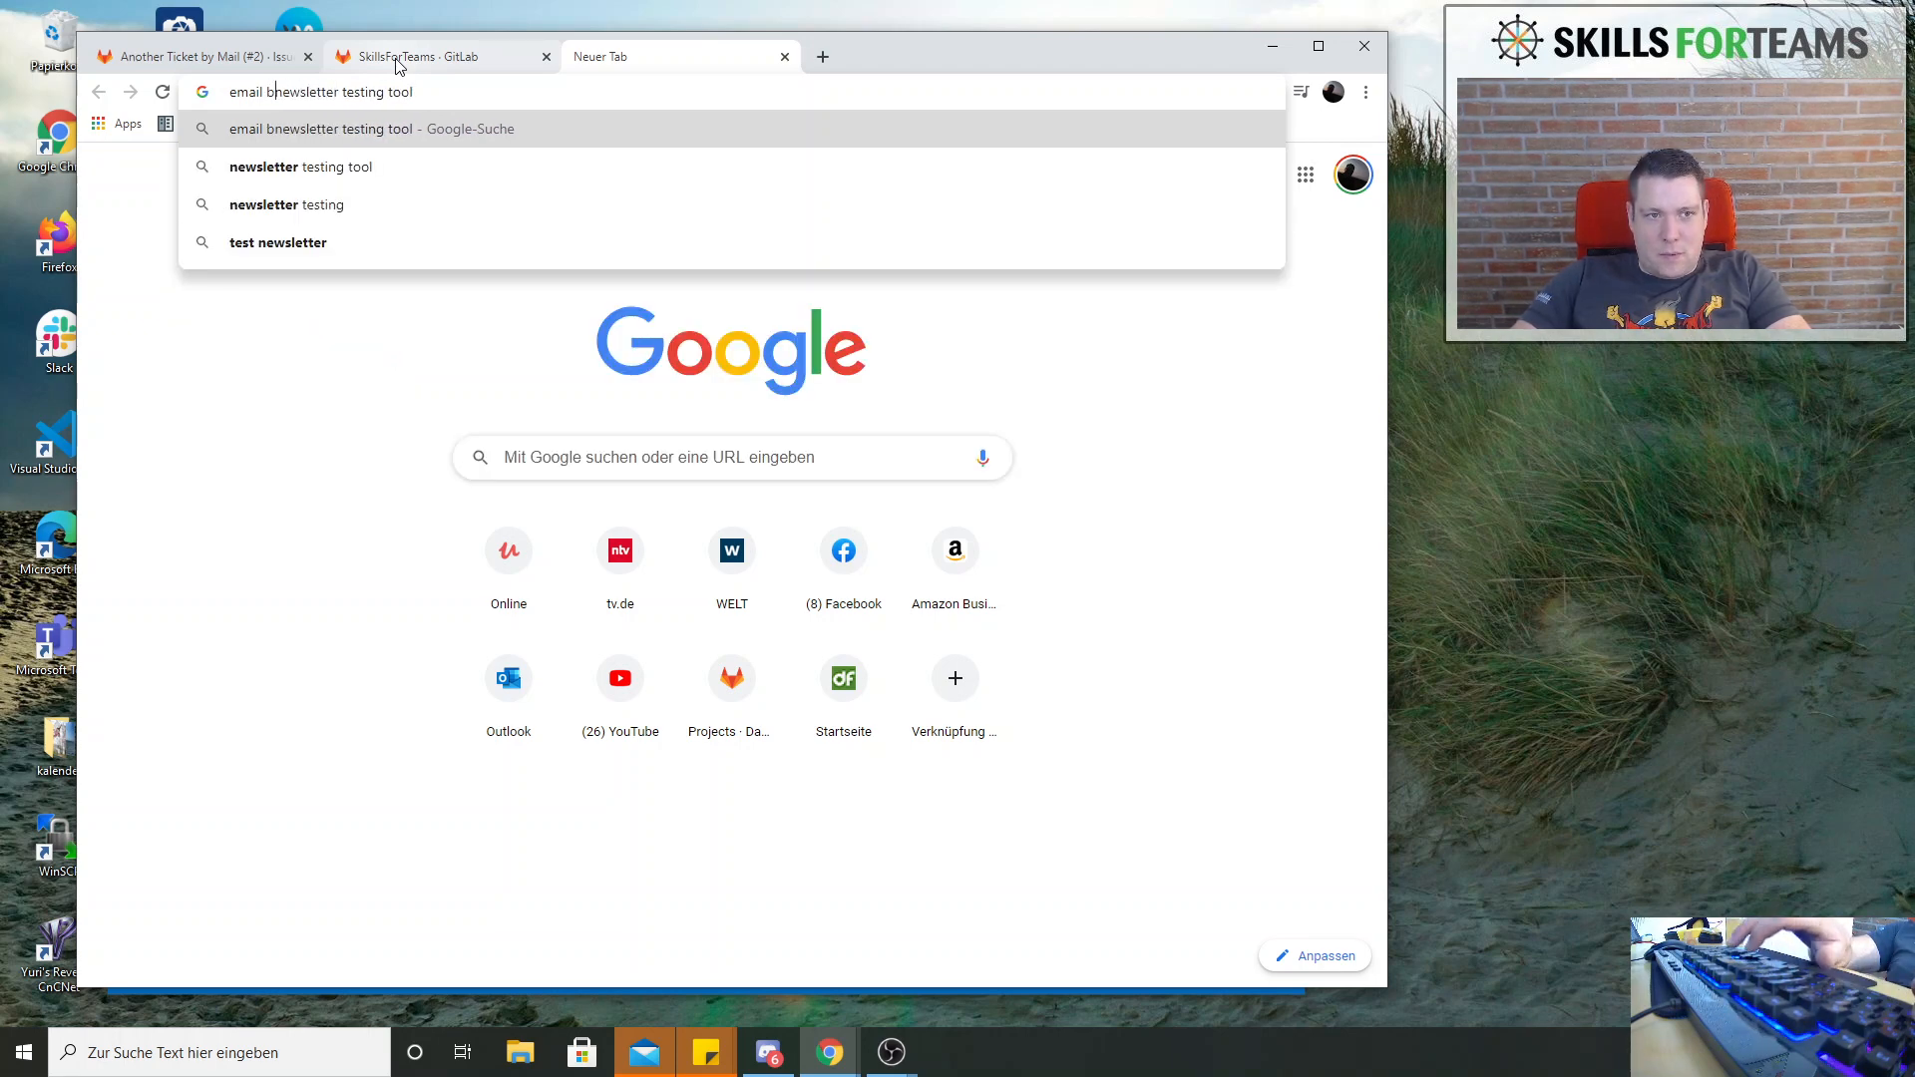
{"action": "key", "text": "BackSpace"}
{"action": "key", "text": "BackSpace"}
{"action": "type", "text": "l"}
{"action": "key", "text": "Return"}
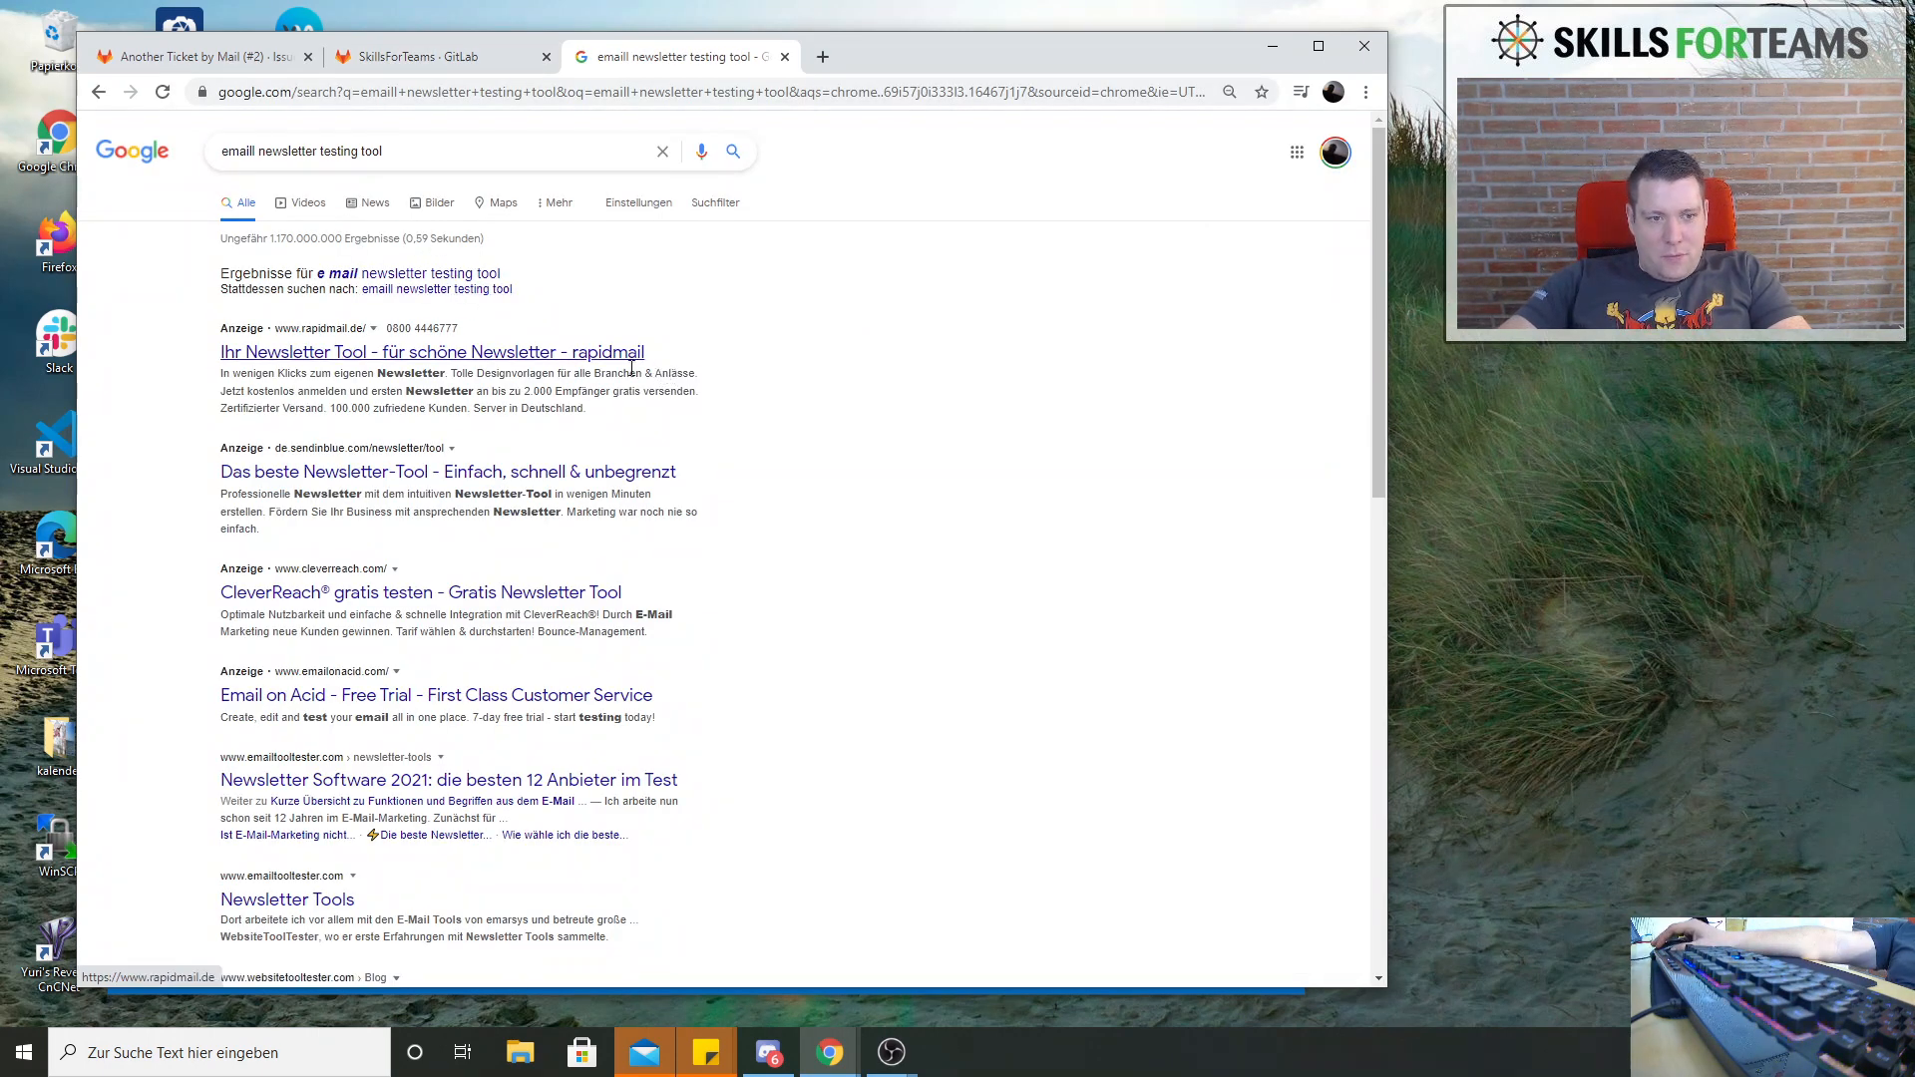
{"action": "scroll", "coordinate": [464, 521], "scroll_direction": "down", "scroll_amount": 2}
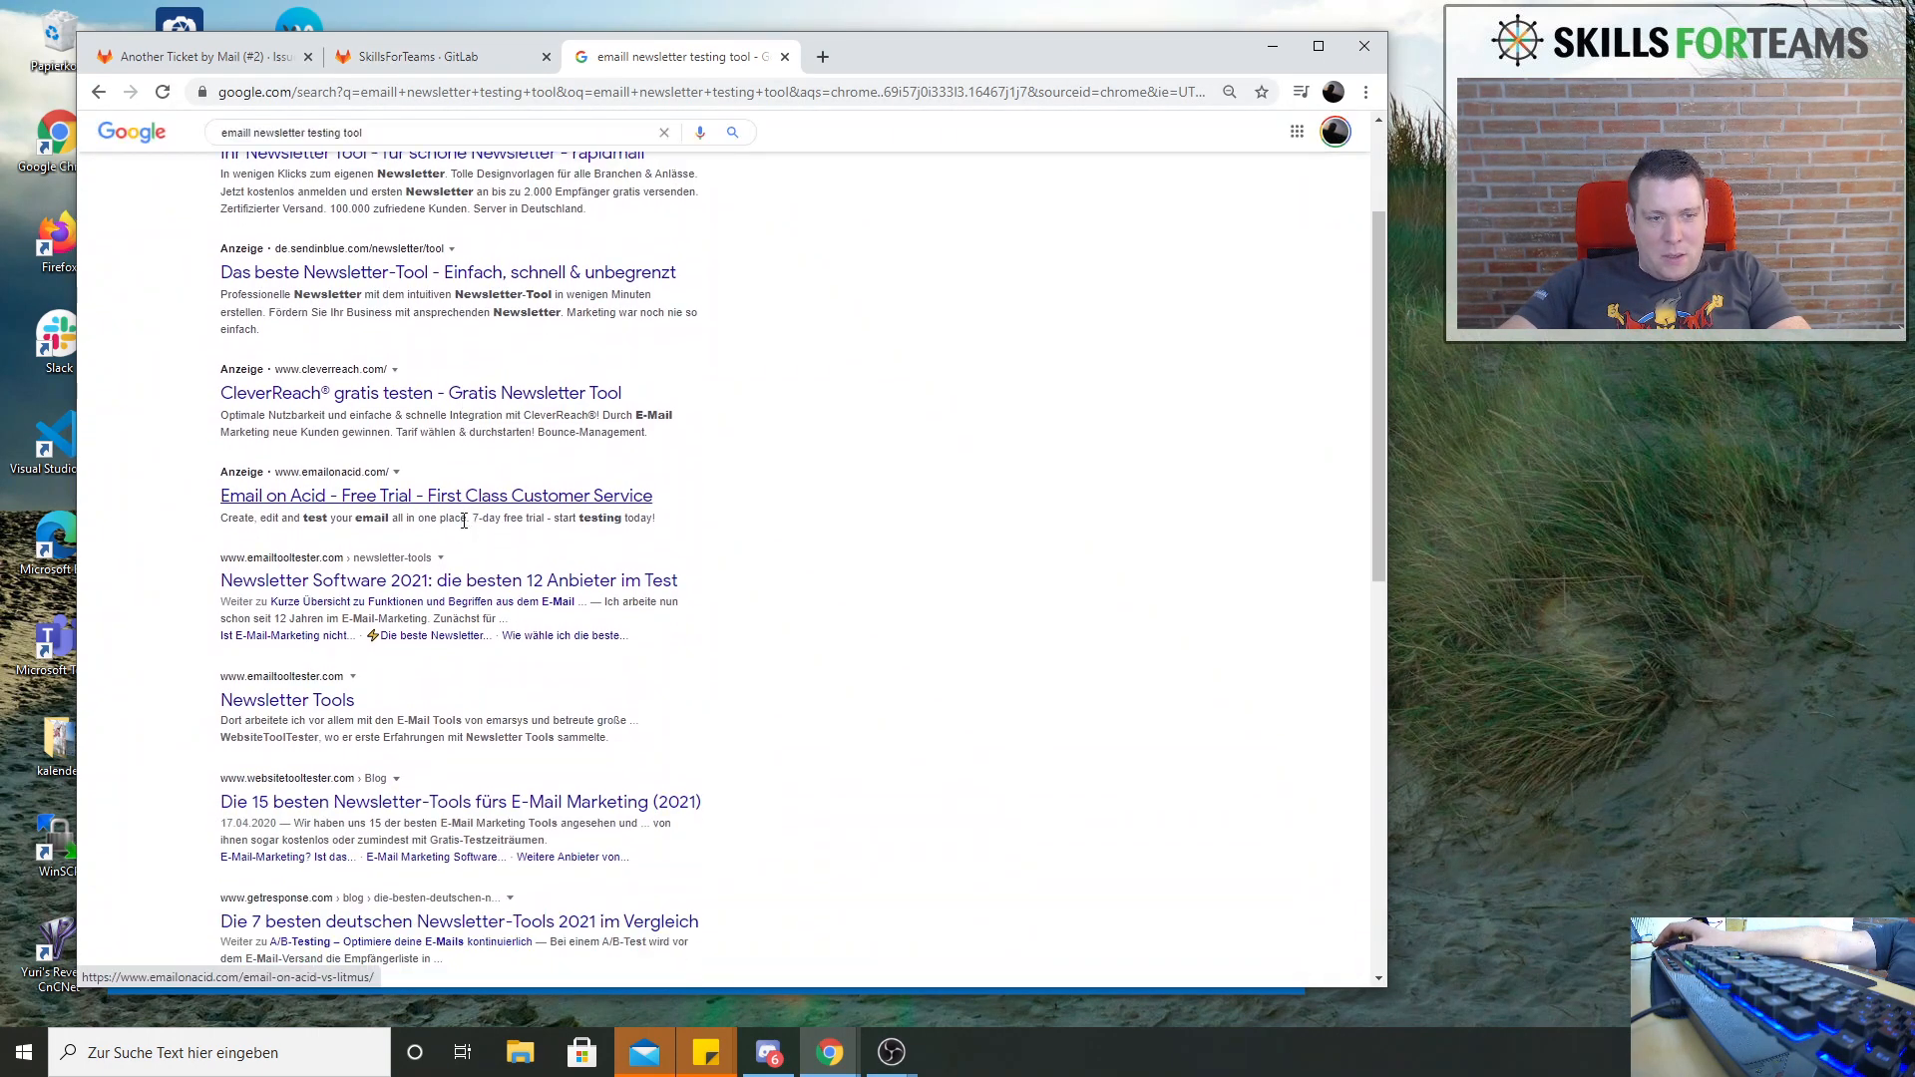
{"action": "scroll", "coordinate": [463, 521], "scroll_direction": "down", "scroll_amount": 5}
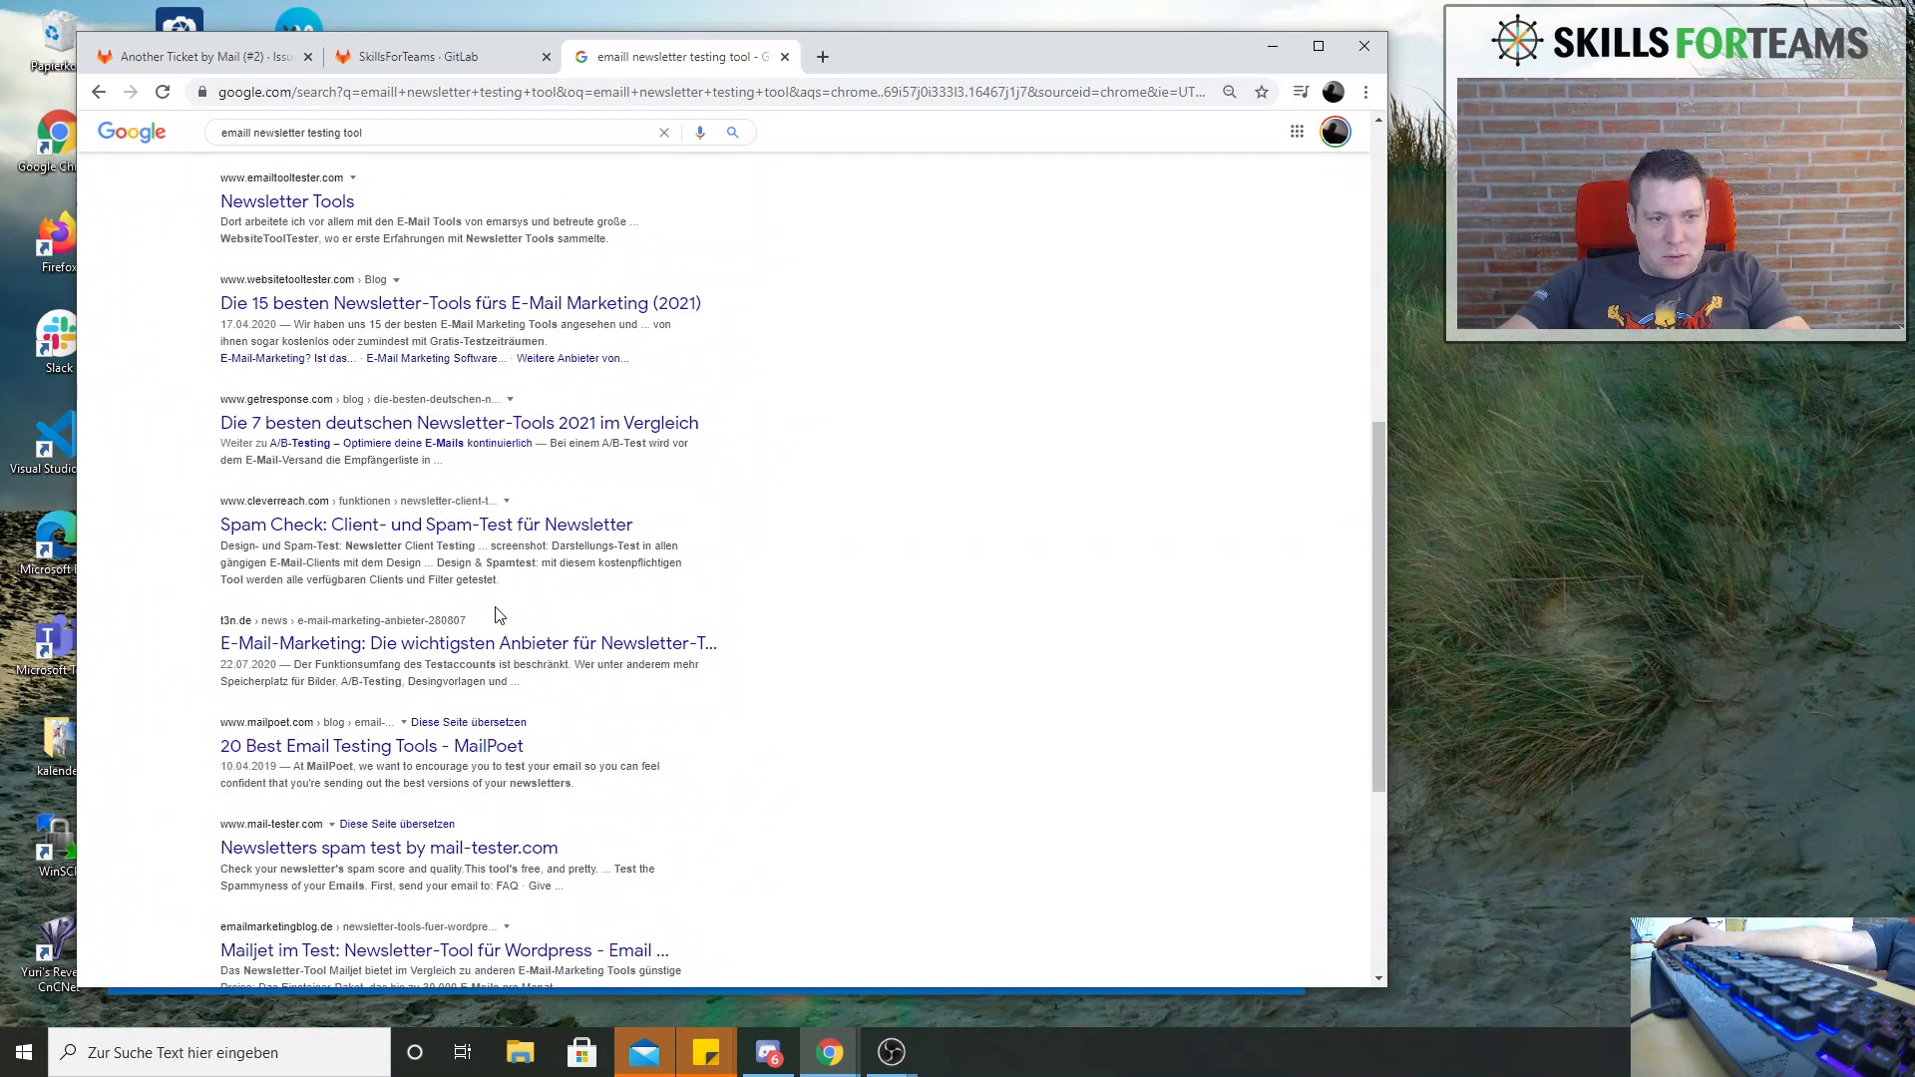
{"action": "scroll", "coordinate": [499, 616], "scroll_direction": "down", "scroll_amount": 3}
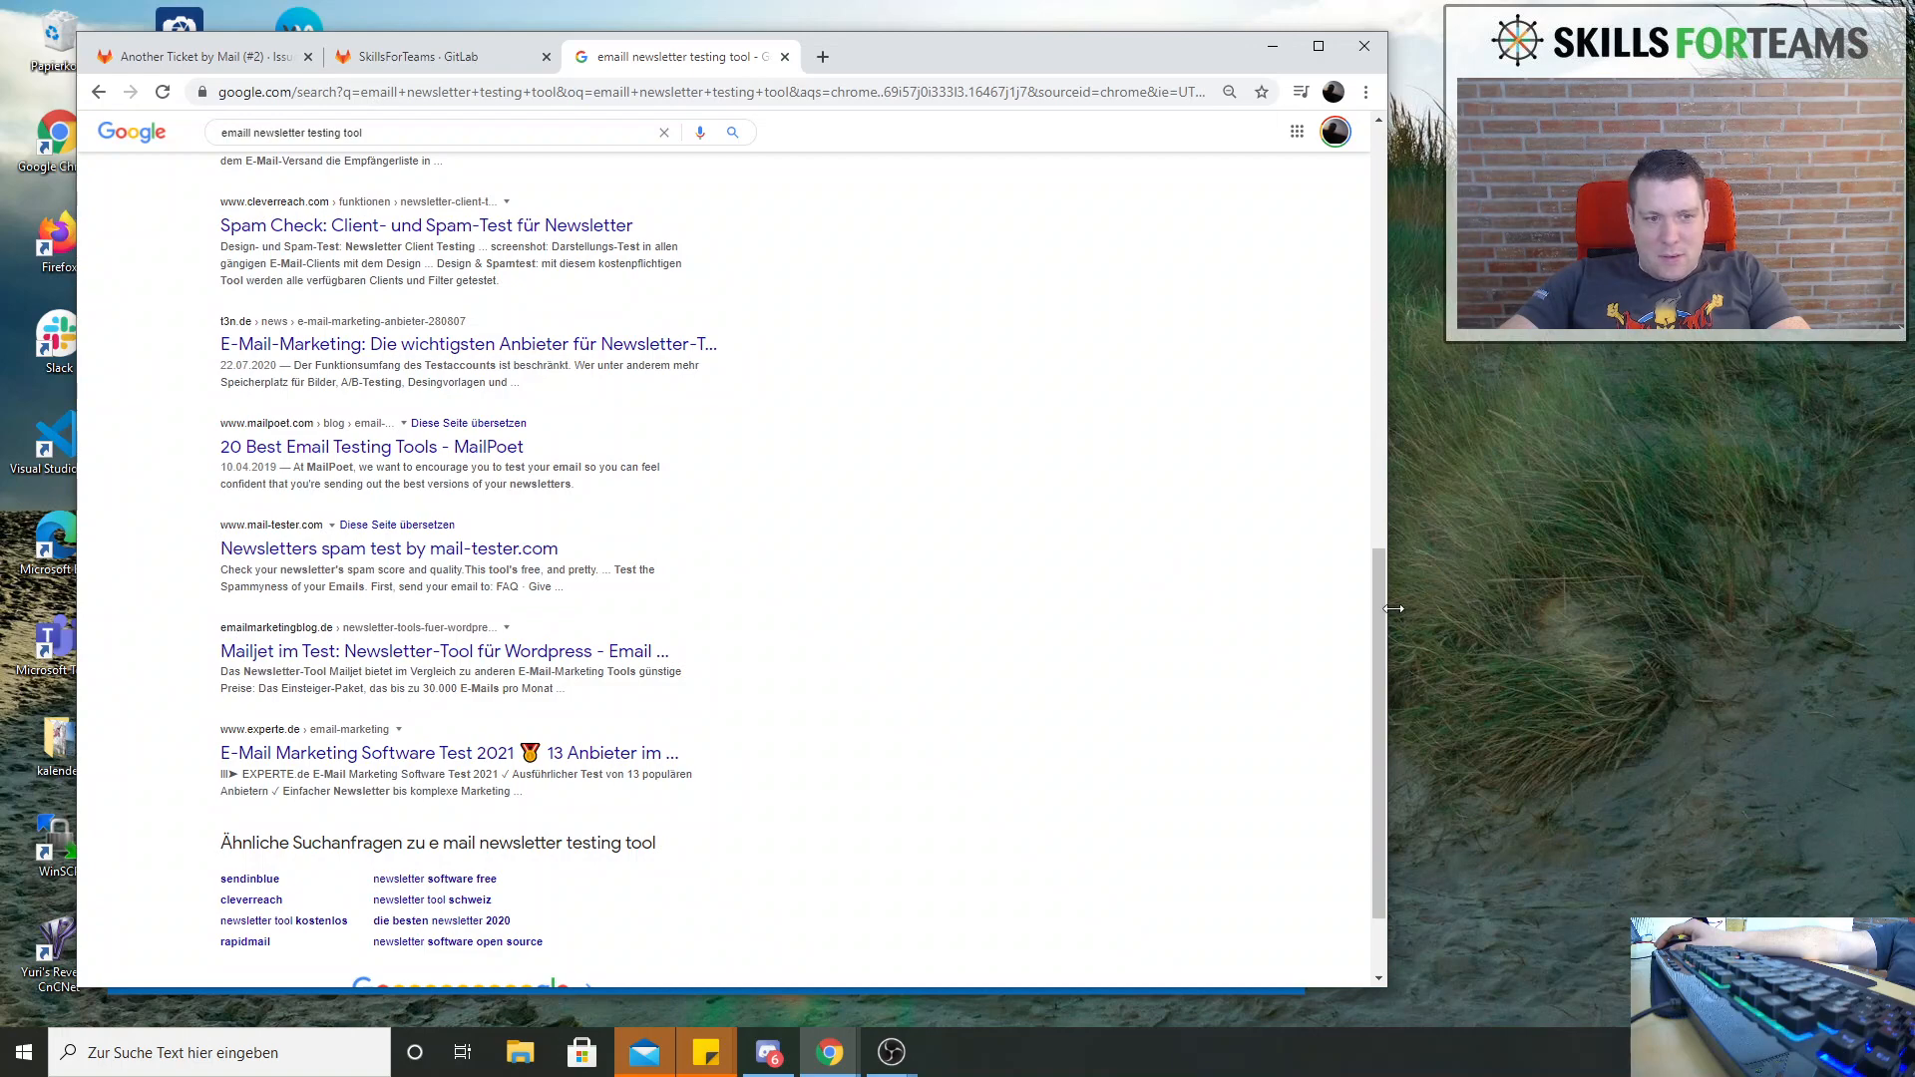
{"action": "left_click_drag", "start_coordinate": [1379, 626], "coordinate": [1379, 198]}
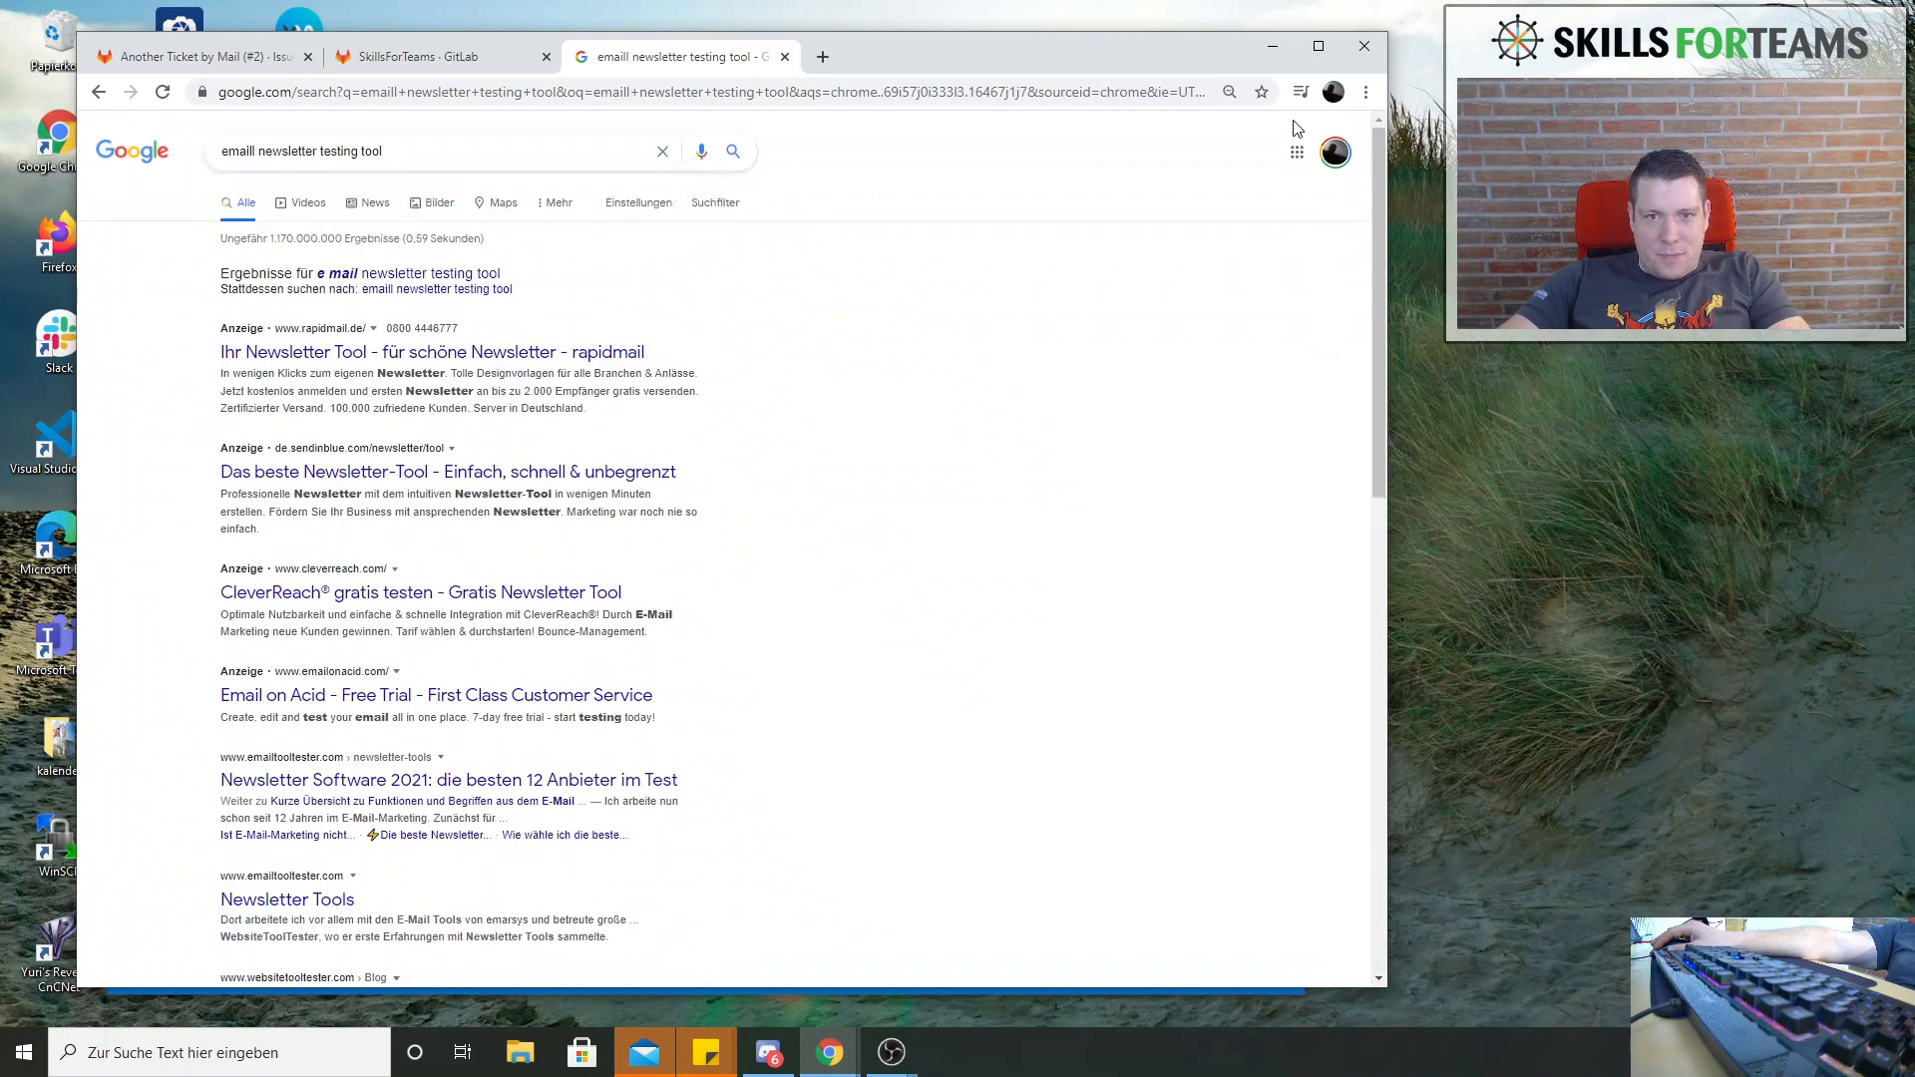
{"action": "triple_click", "coordinate": [439, 147]}
{"action": "type", "text": "sod"}
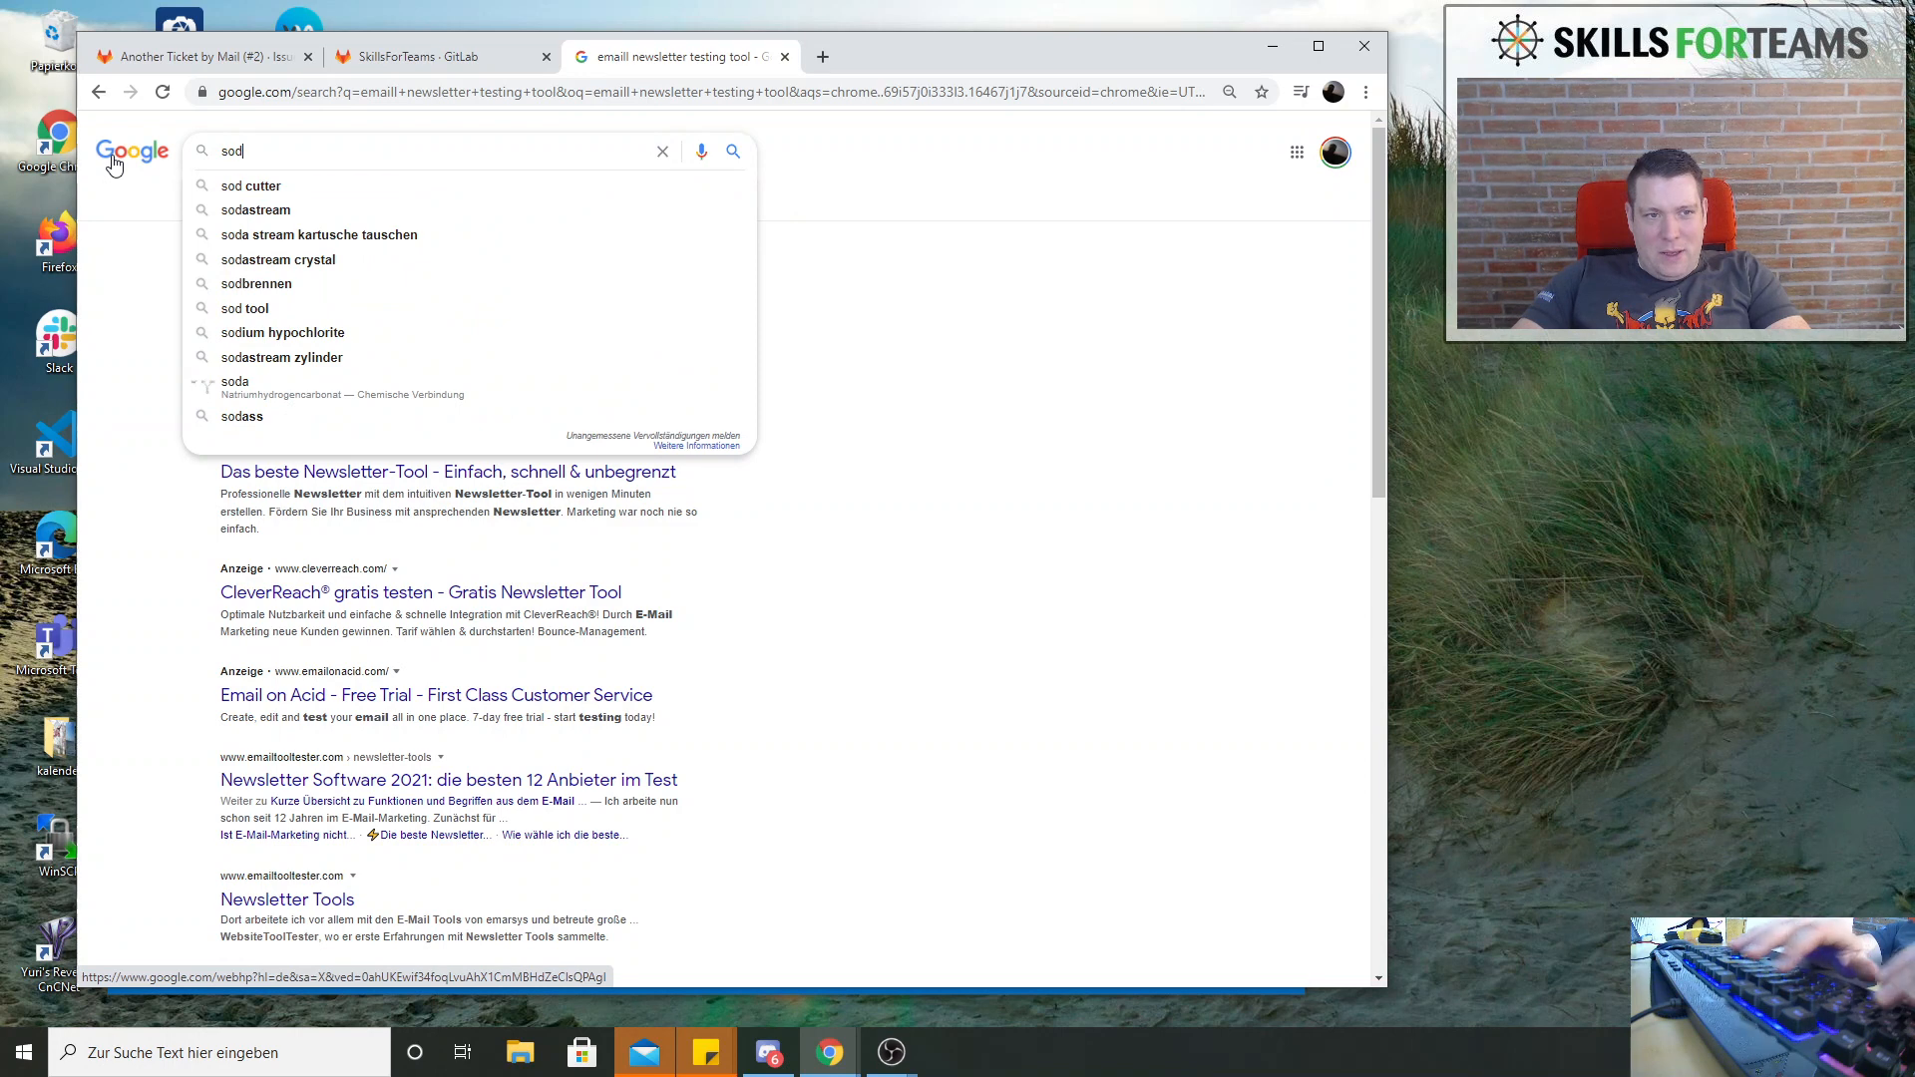
{"action": "key", "text": "BackSpace"}
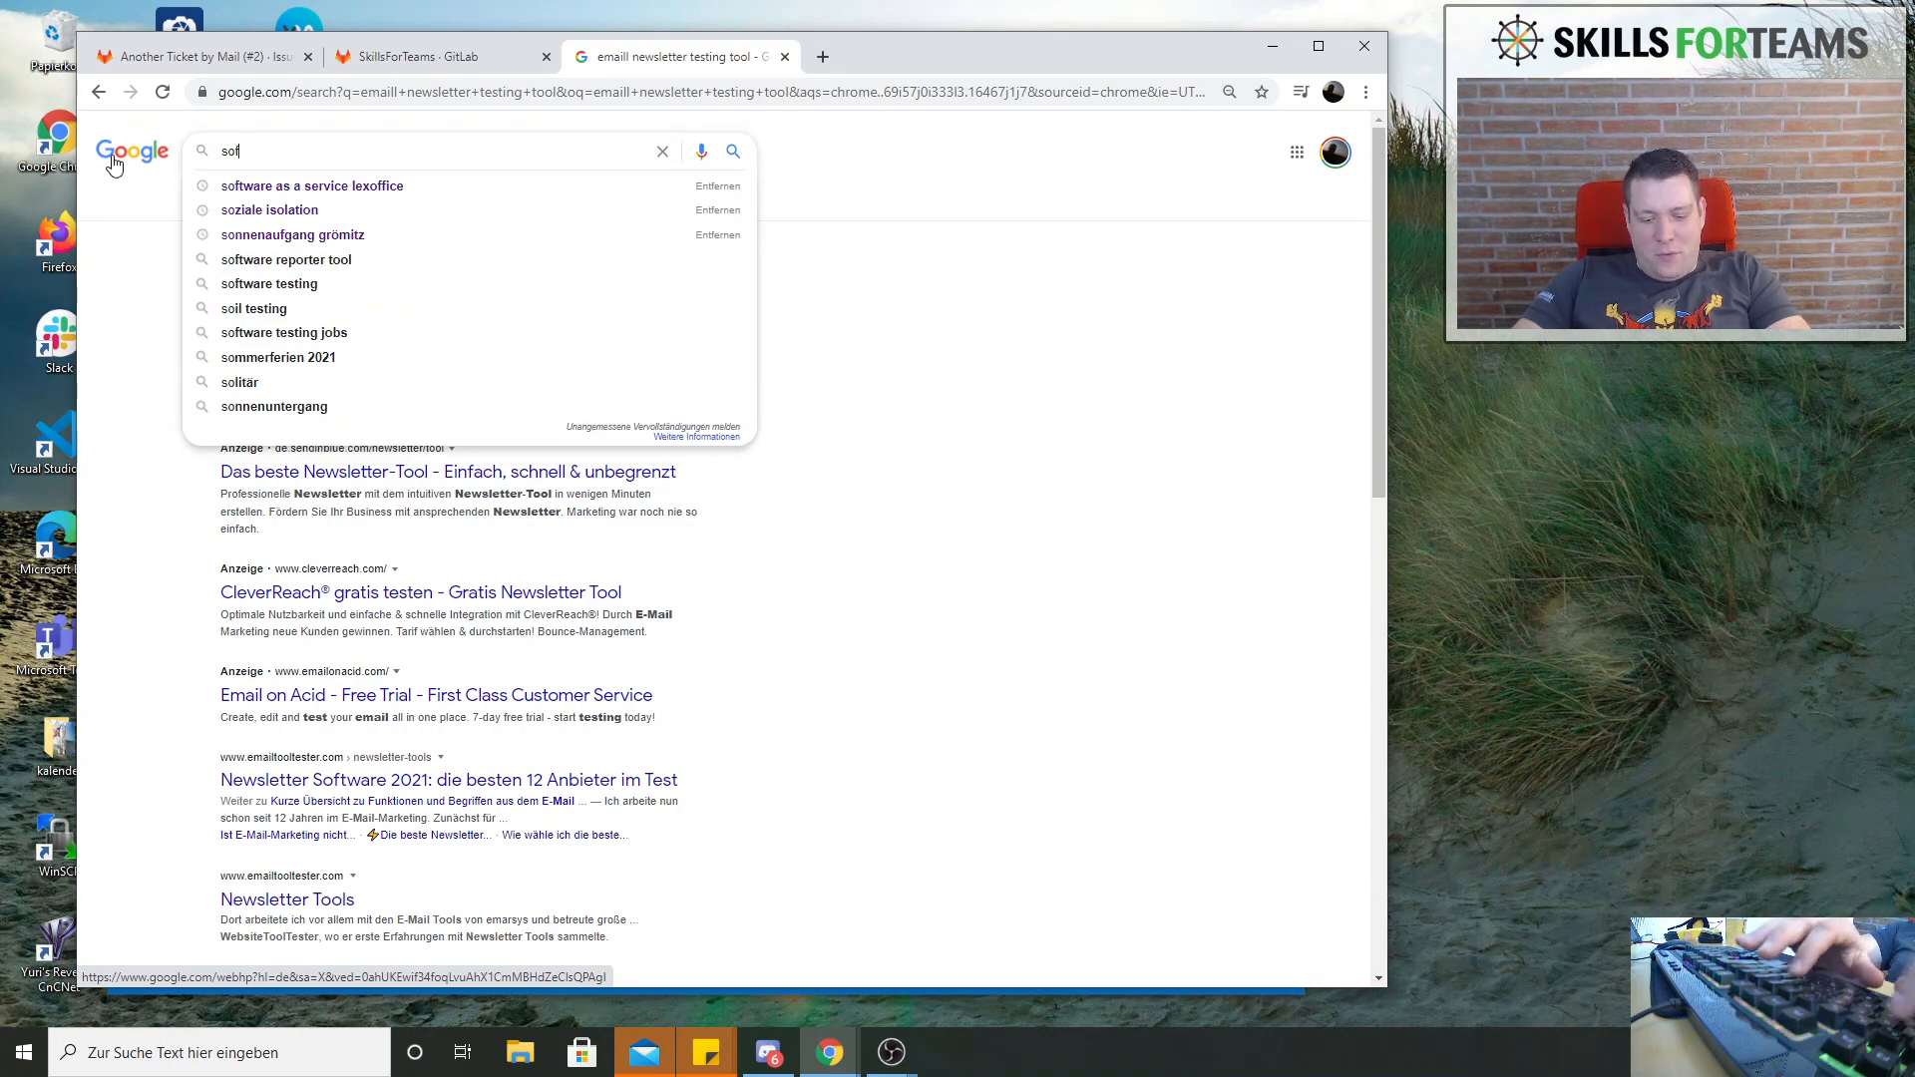
{"action": "type", "text": "ft"}
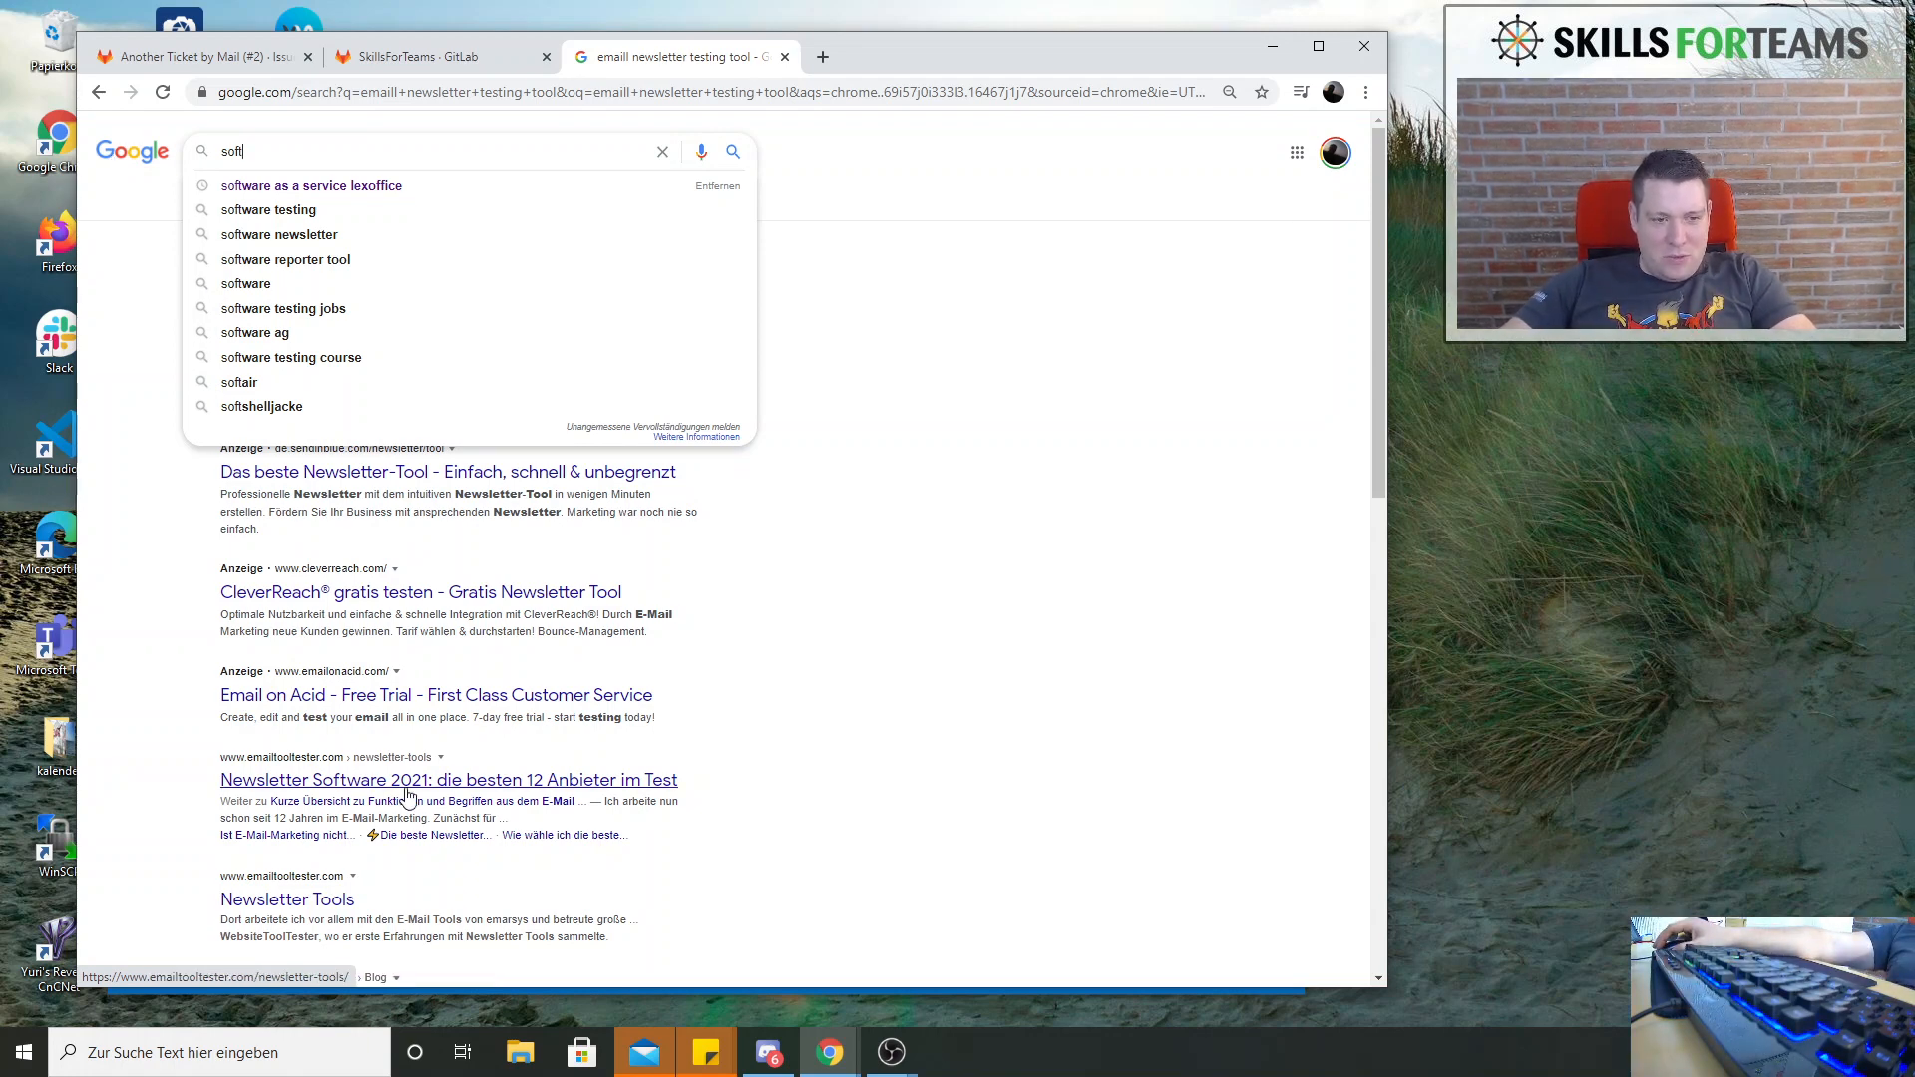
Read the newsletter software ranking in the emailtooltester.com article Newsletter Software 2021, then close it and return to the email testing issue
{"action": "left_click", "coordinate": [543, 786]}
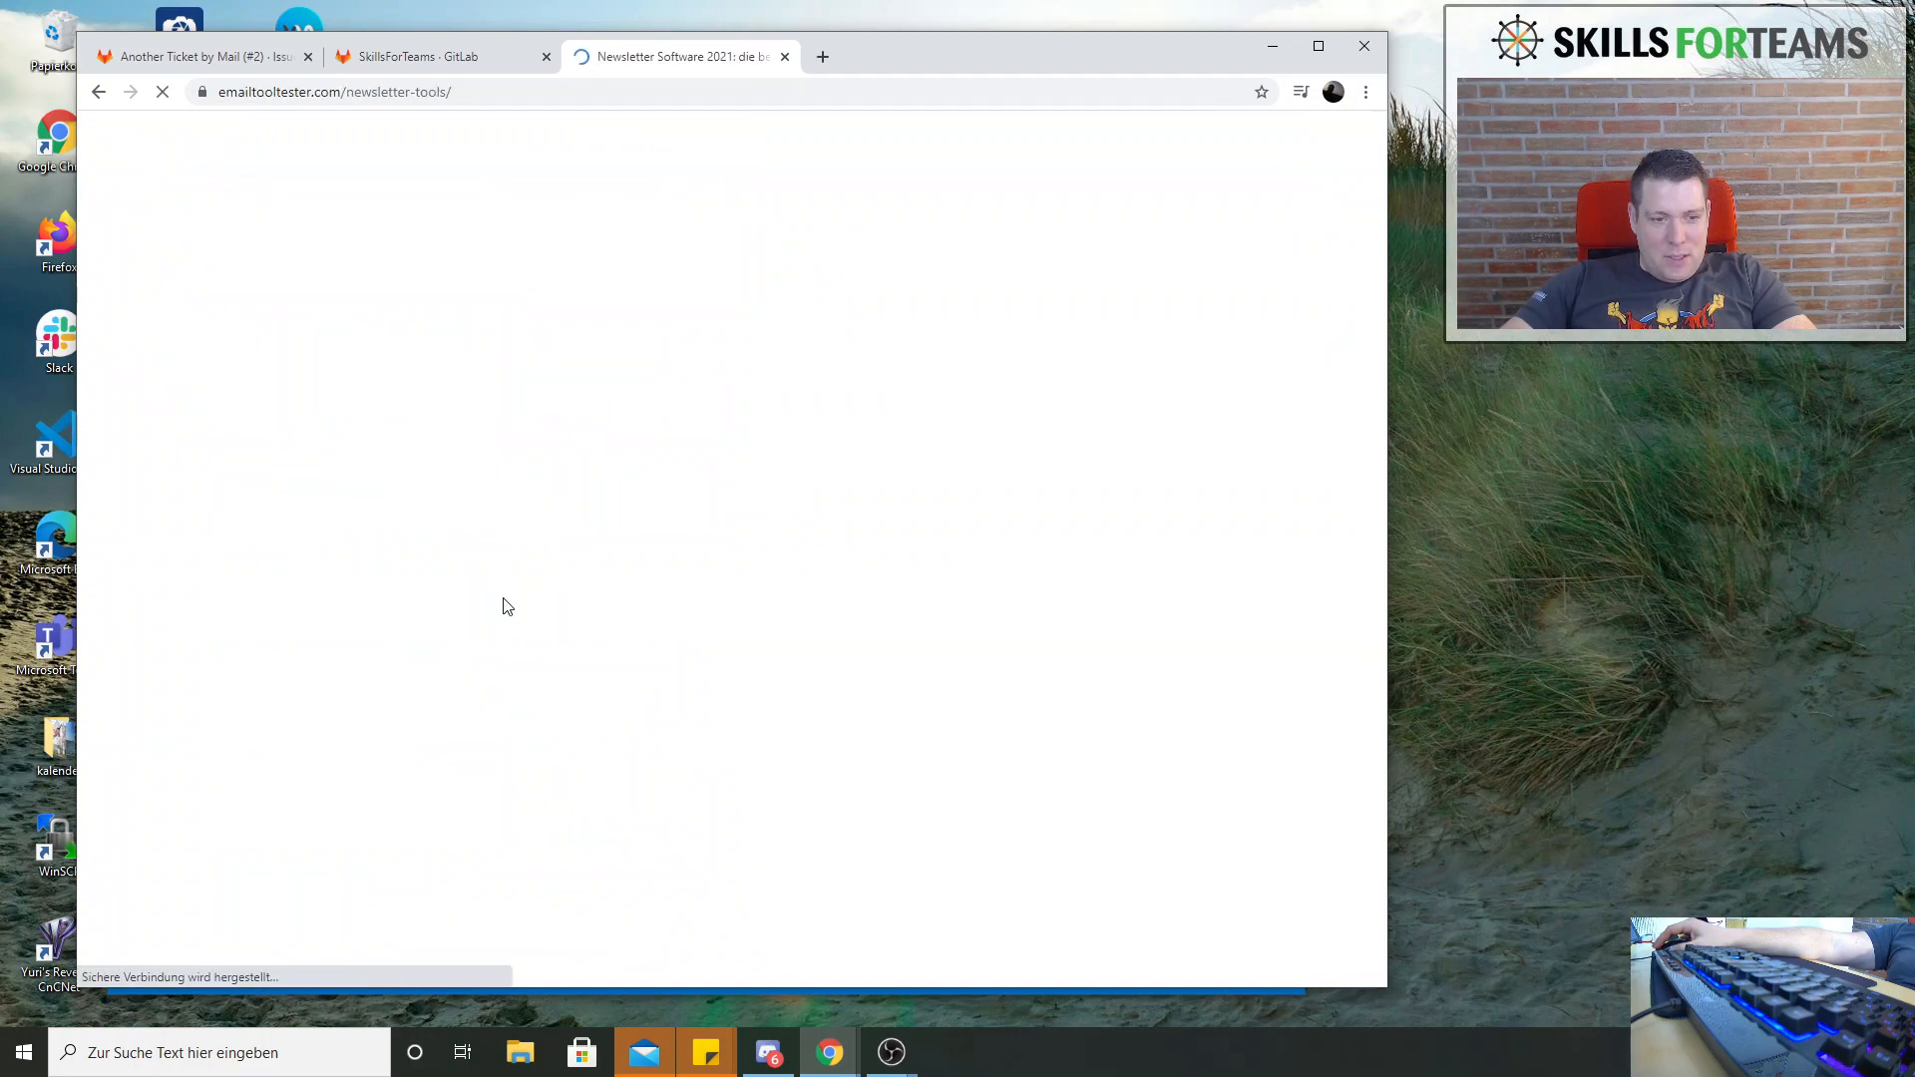
{"action": "scroll", "coordinate": [662, 509], "scroll_direction": "down", "scroll_amount": 7}
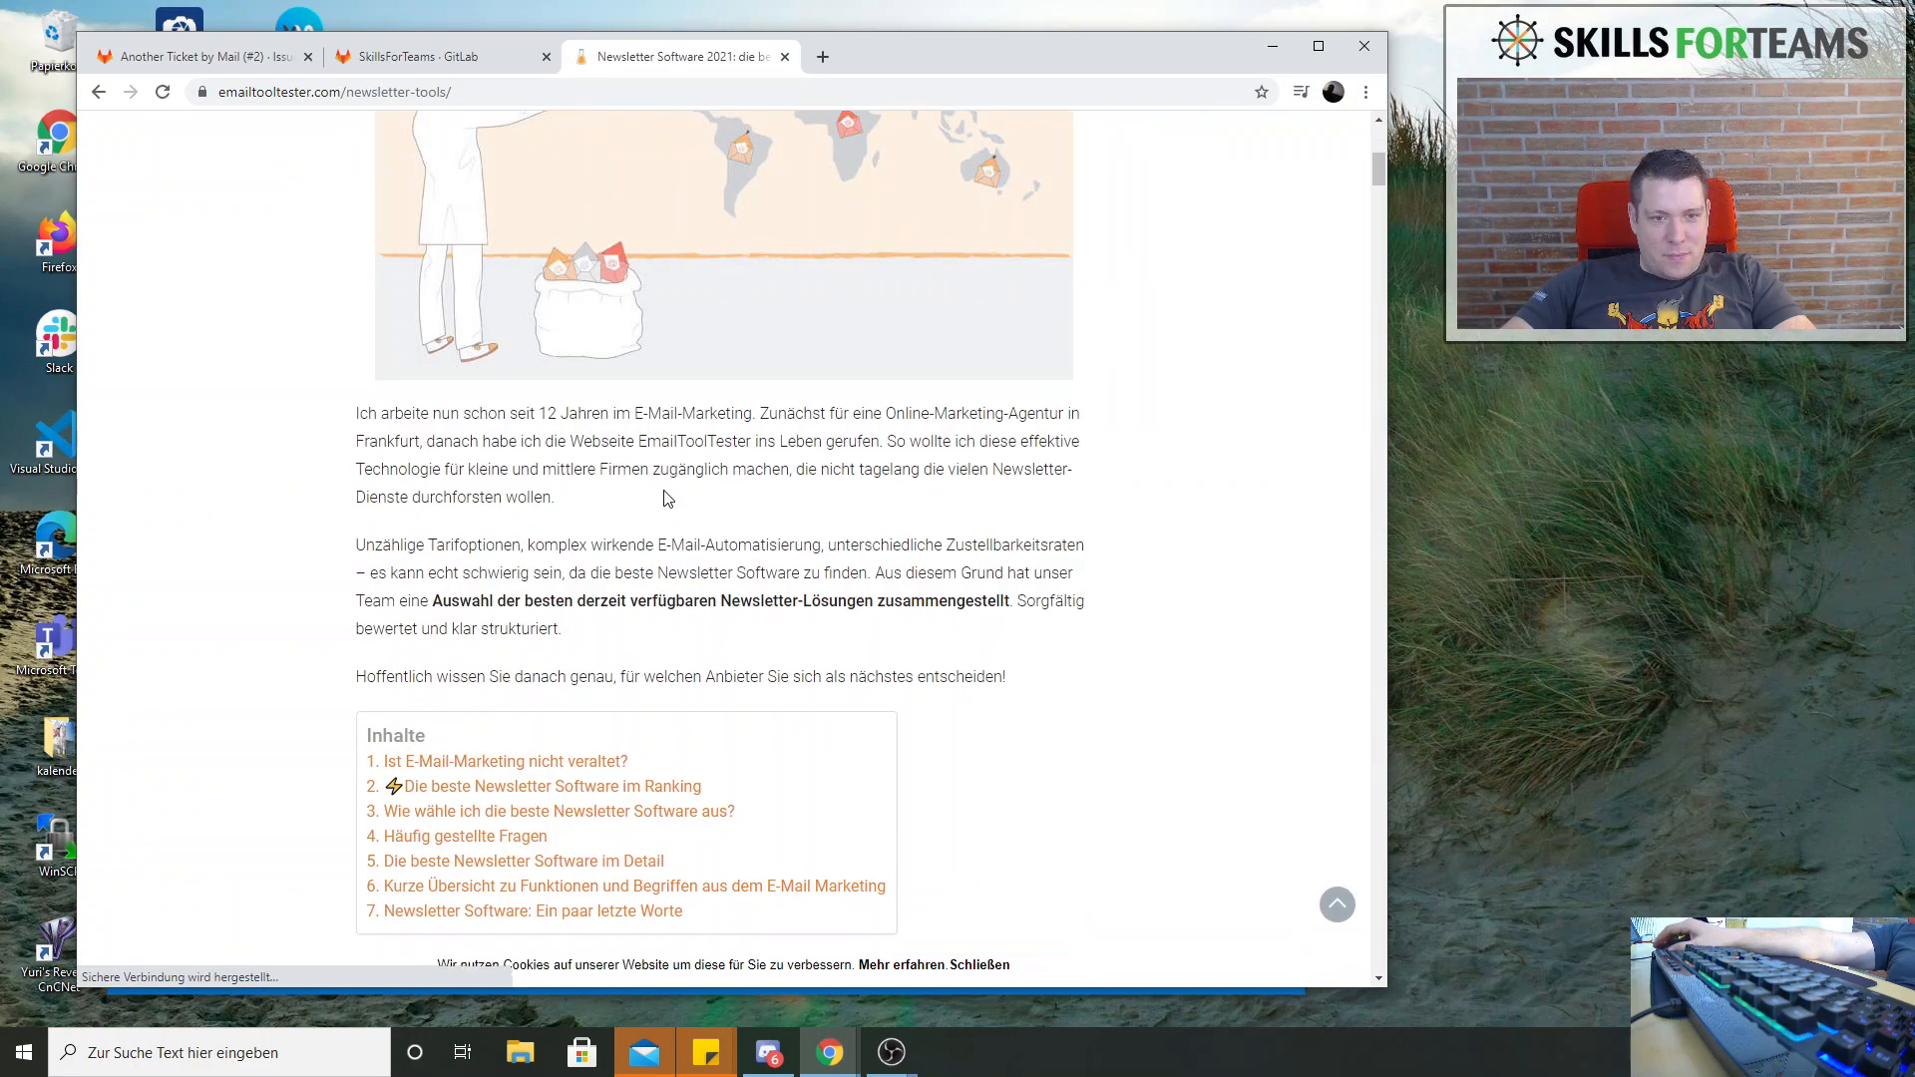
{"action": "scroll", "coordinate": [669, 499], "scroll_direction": "down", "scroll_amount": 15}
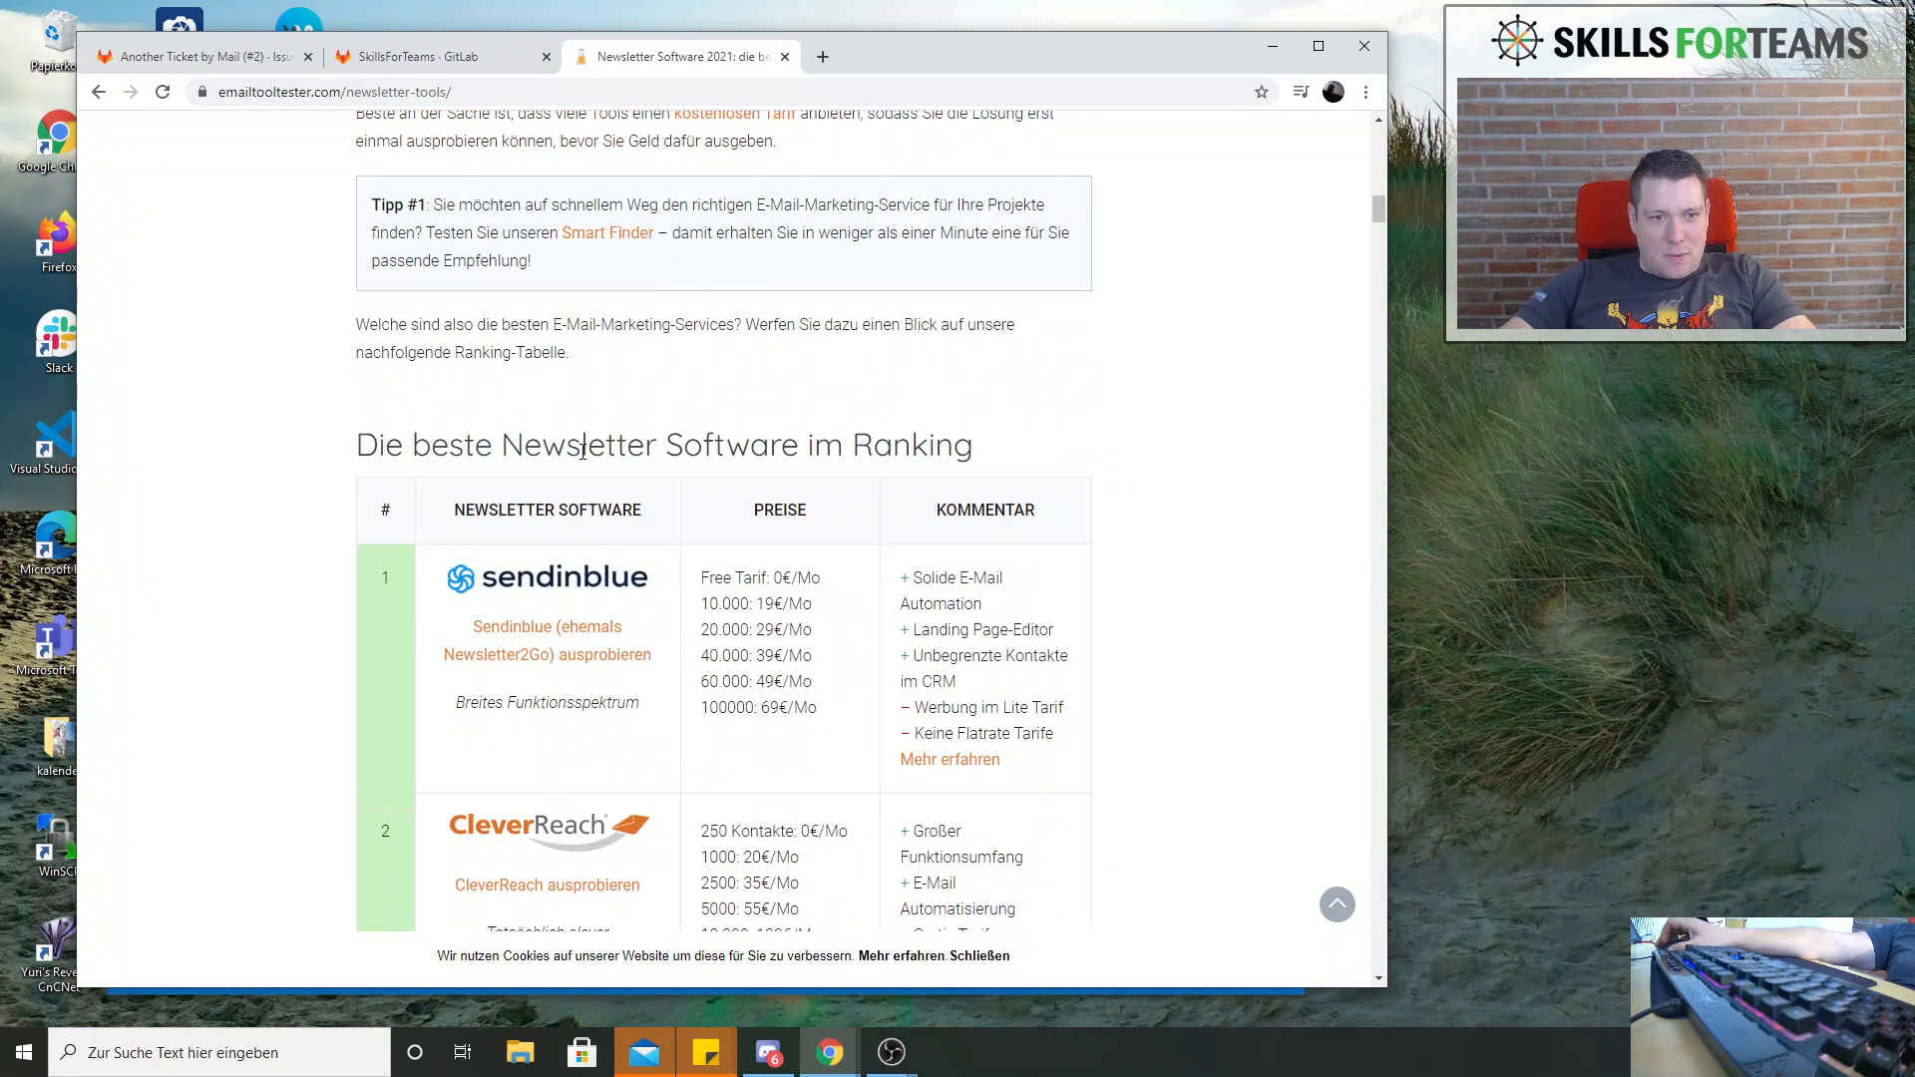
{"action": "scroll", "coordinate": [583, 451], "scroll_direction": "down", "scroll_amount": 7}
{"action": "scroll", "coordinate": [585, 371], "scroll_direction": "down", "scroll_amount": 2}
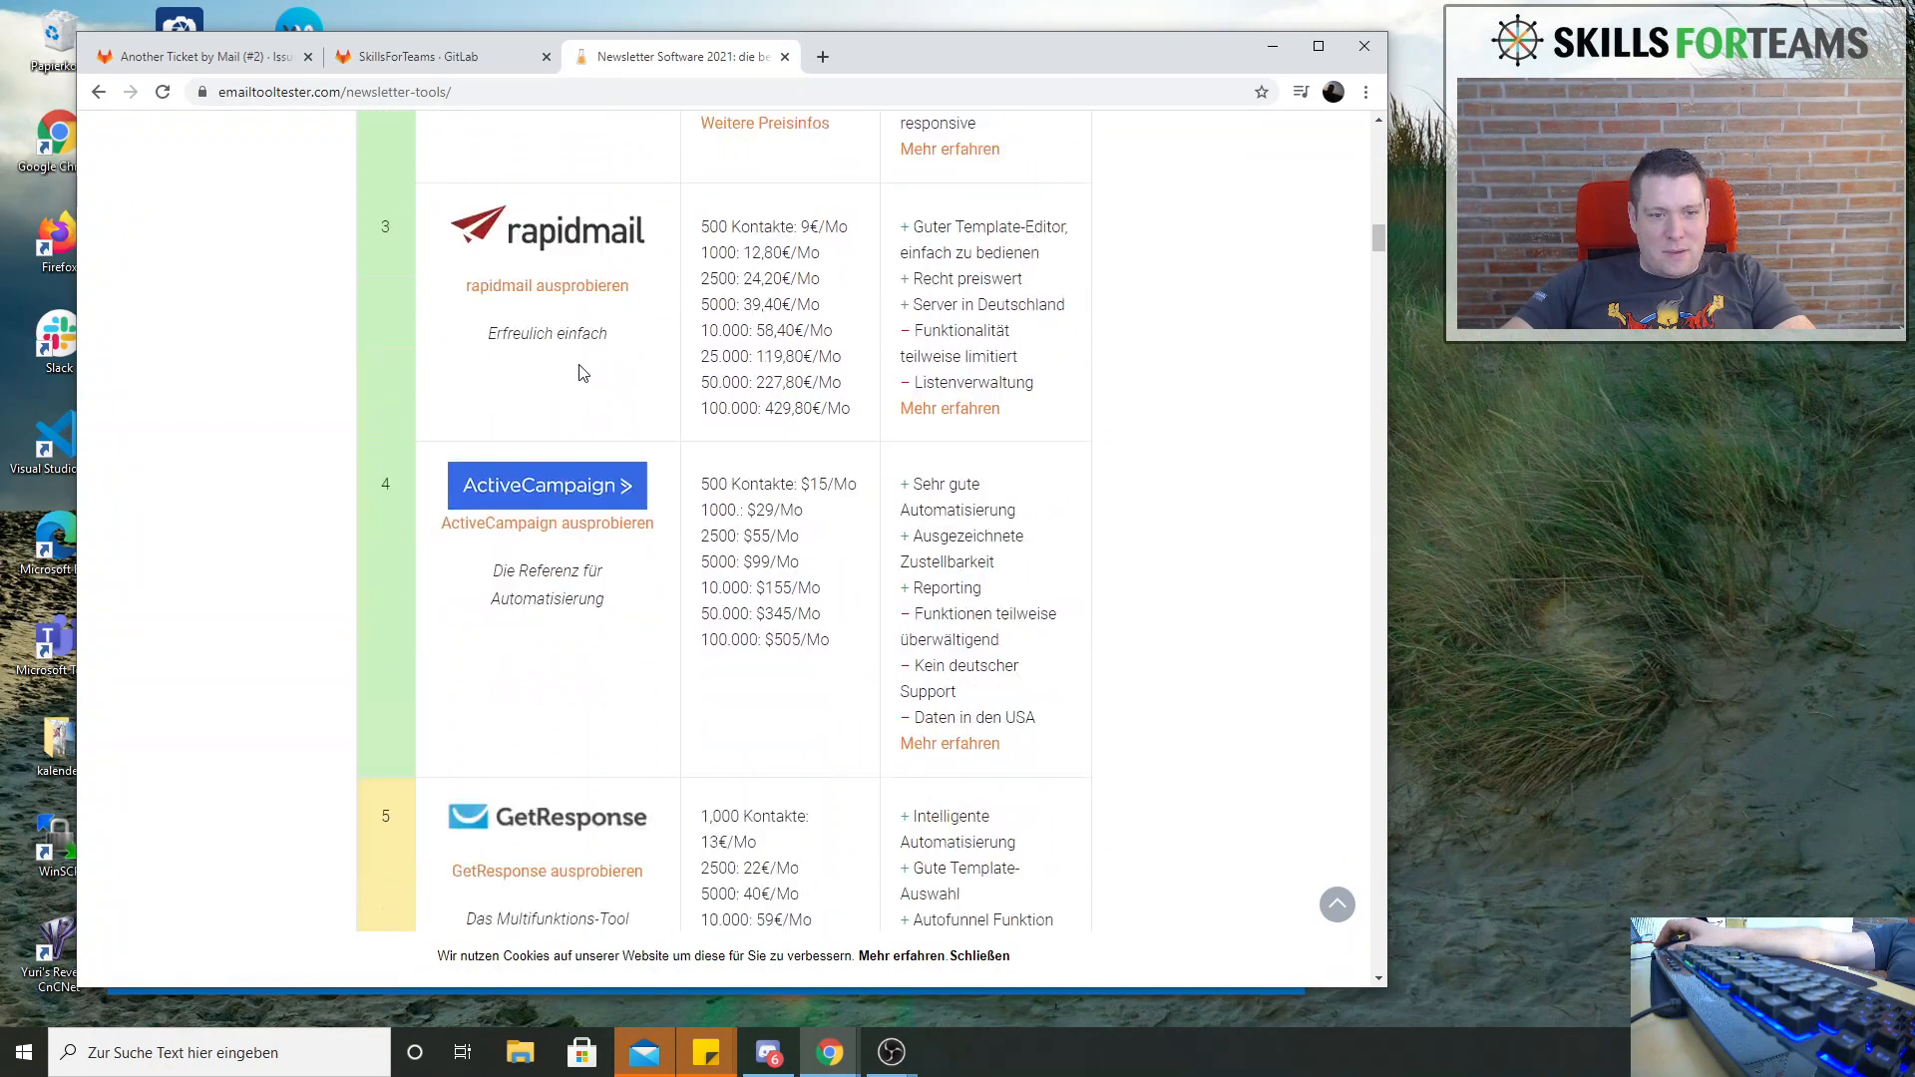
{"action": "scroll", "coordinate": [584, 373], "scroll_direction": "down", "scroll_amount": 5}
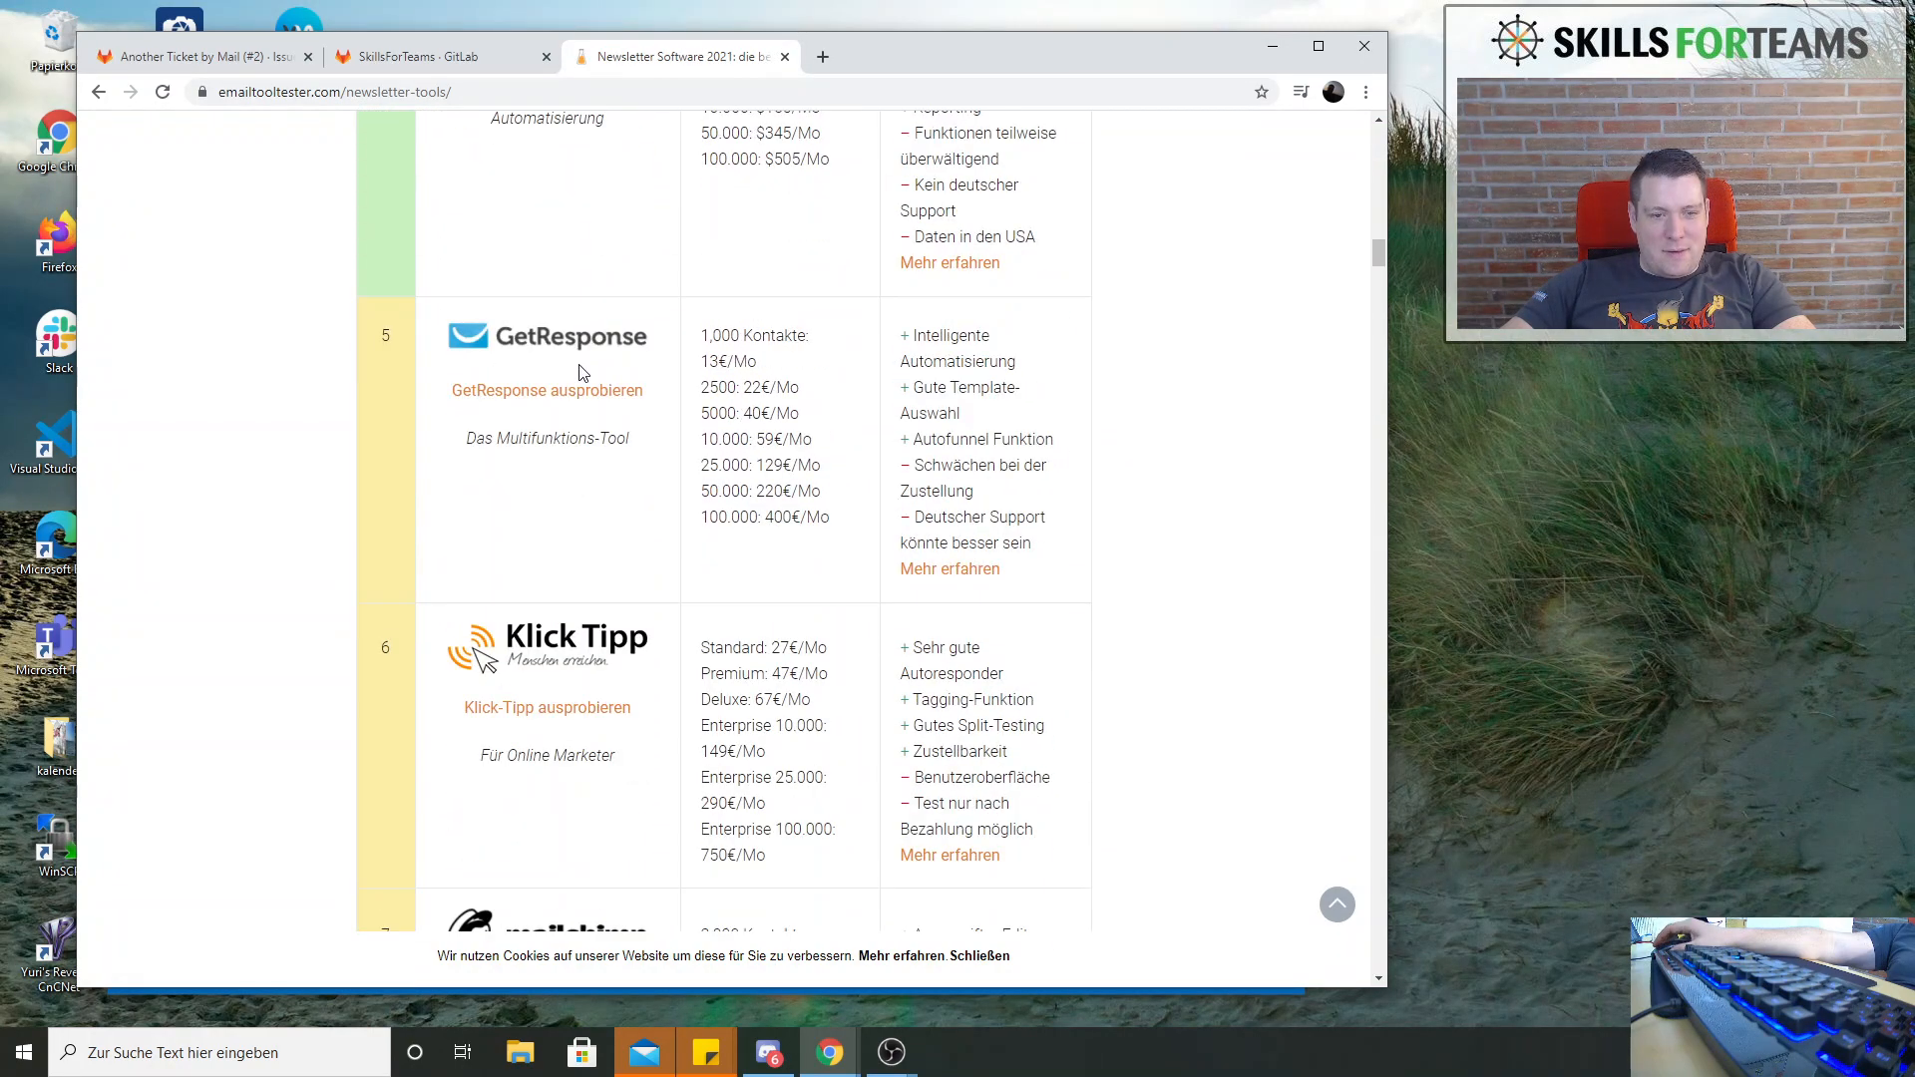
{"action": "left_click", "coordinate": [785, 57]}
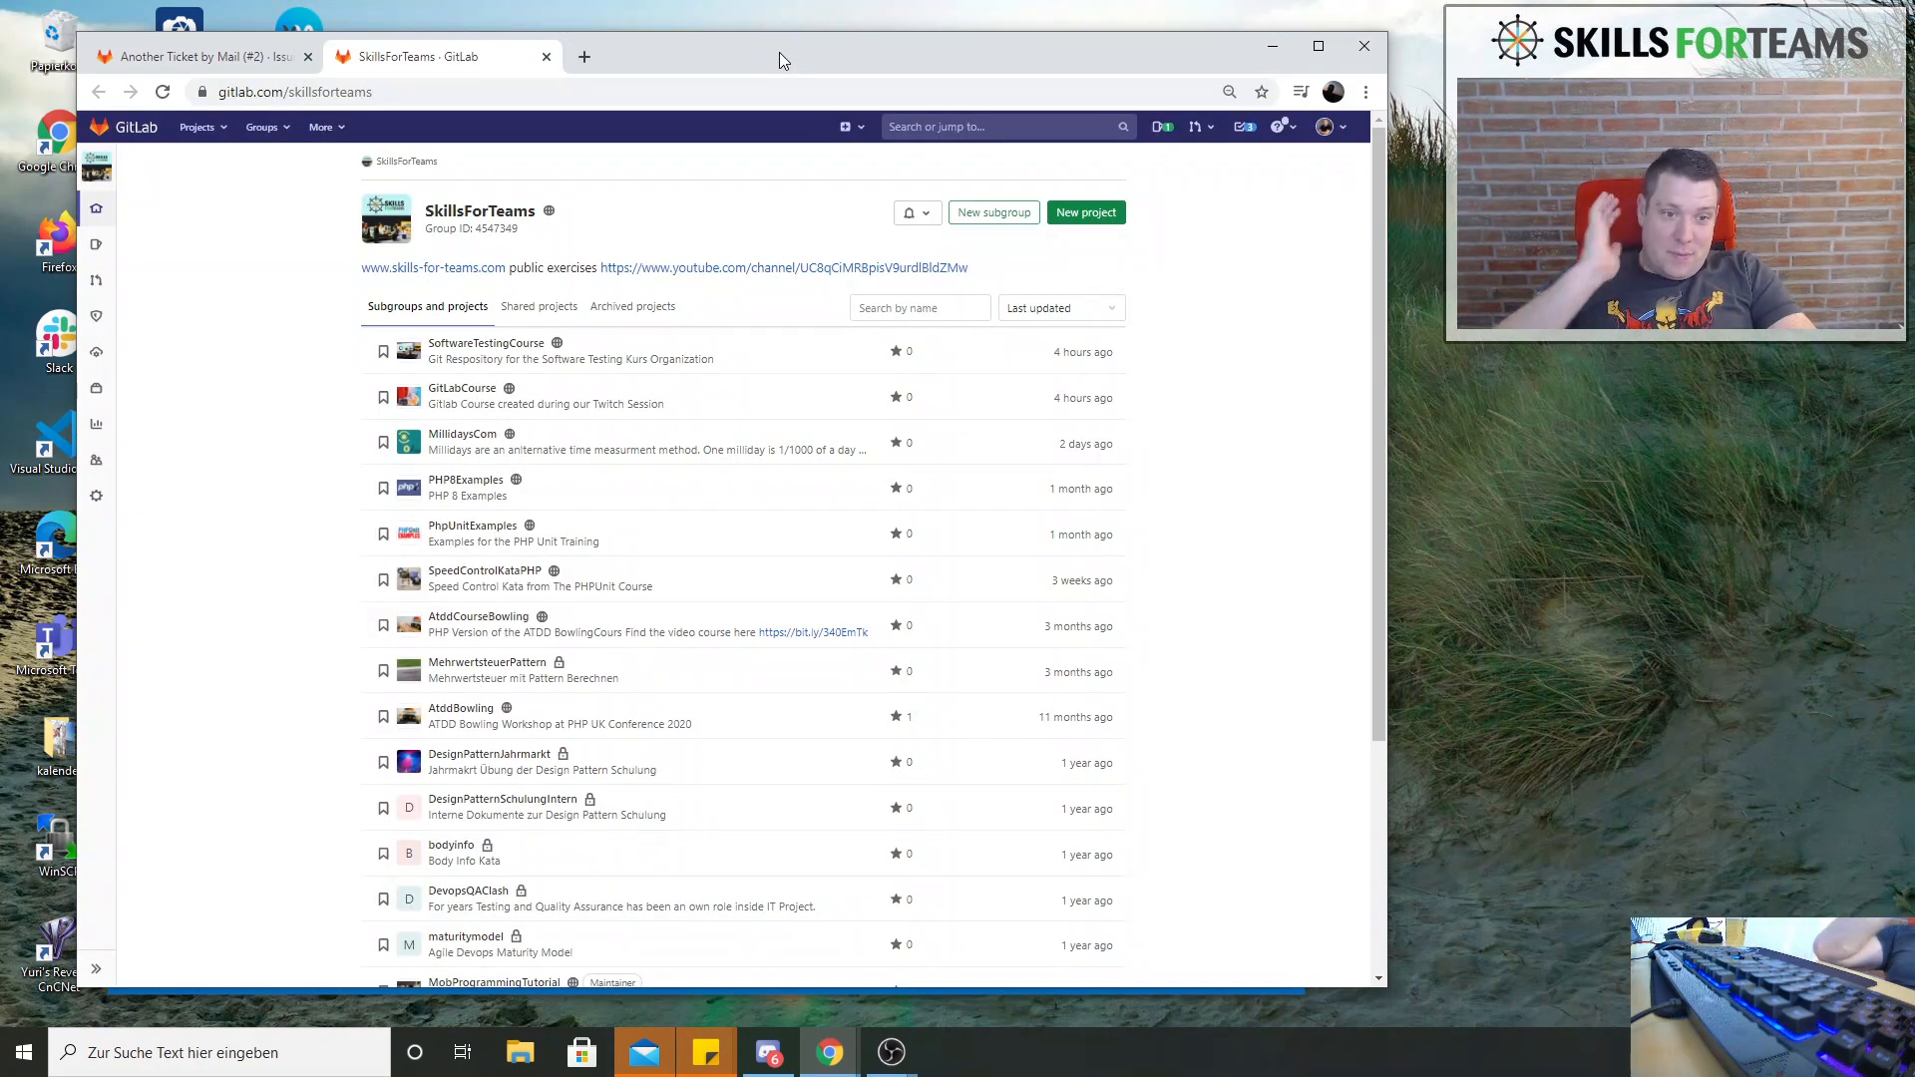
{"action": "left_click", "coordinate": [233, 62]}
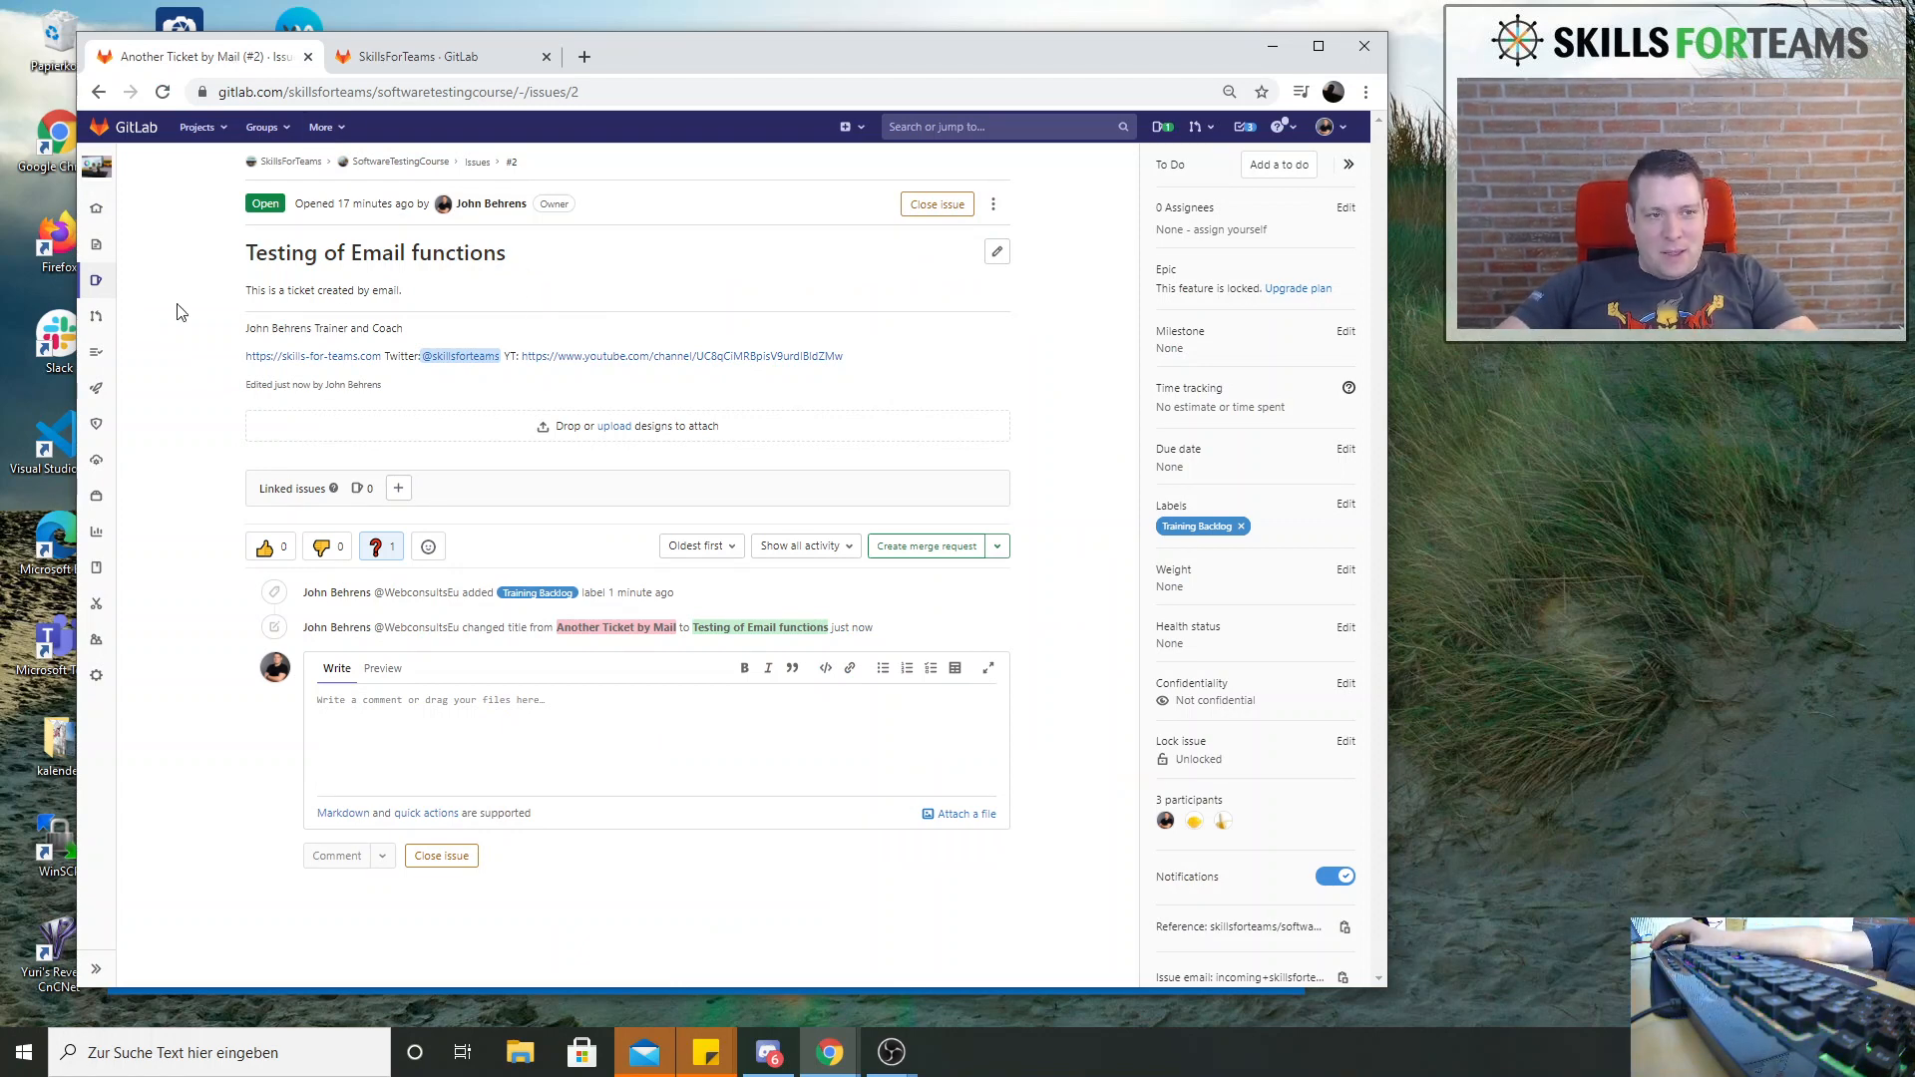
Edit the description of the issue Testing of Email functions and add the heading Acceptance Criteria above the existing text
{"action": "mouse_move", "coordinate": [95, 297]}
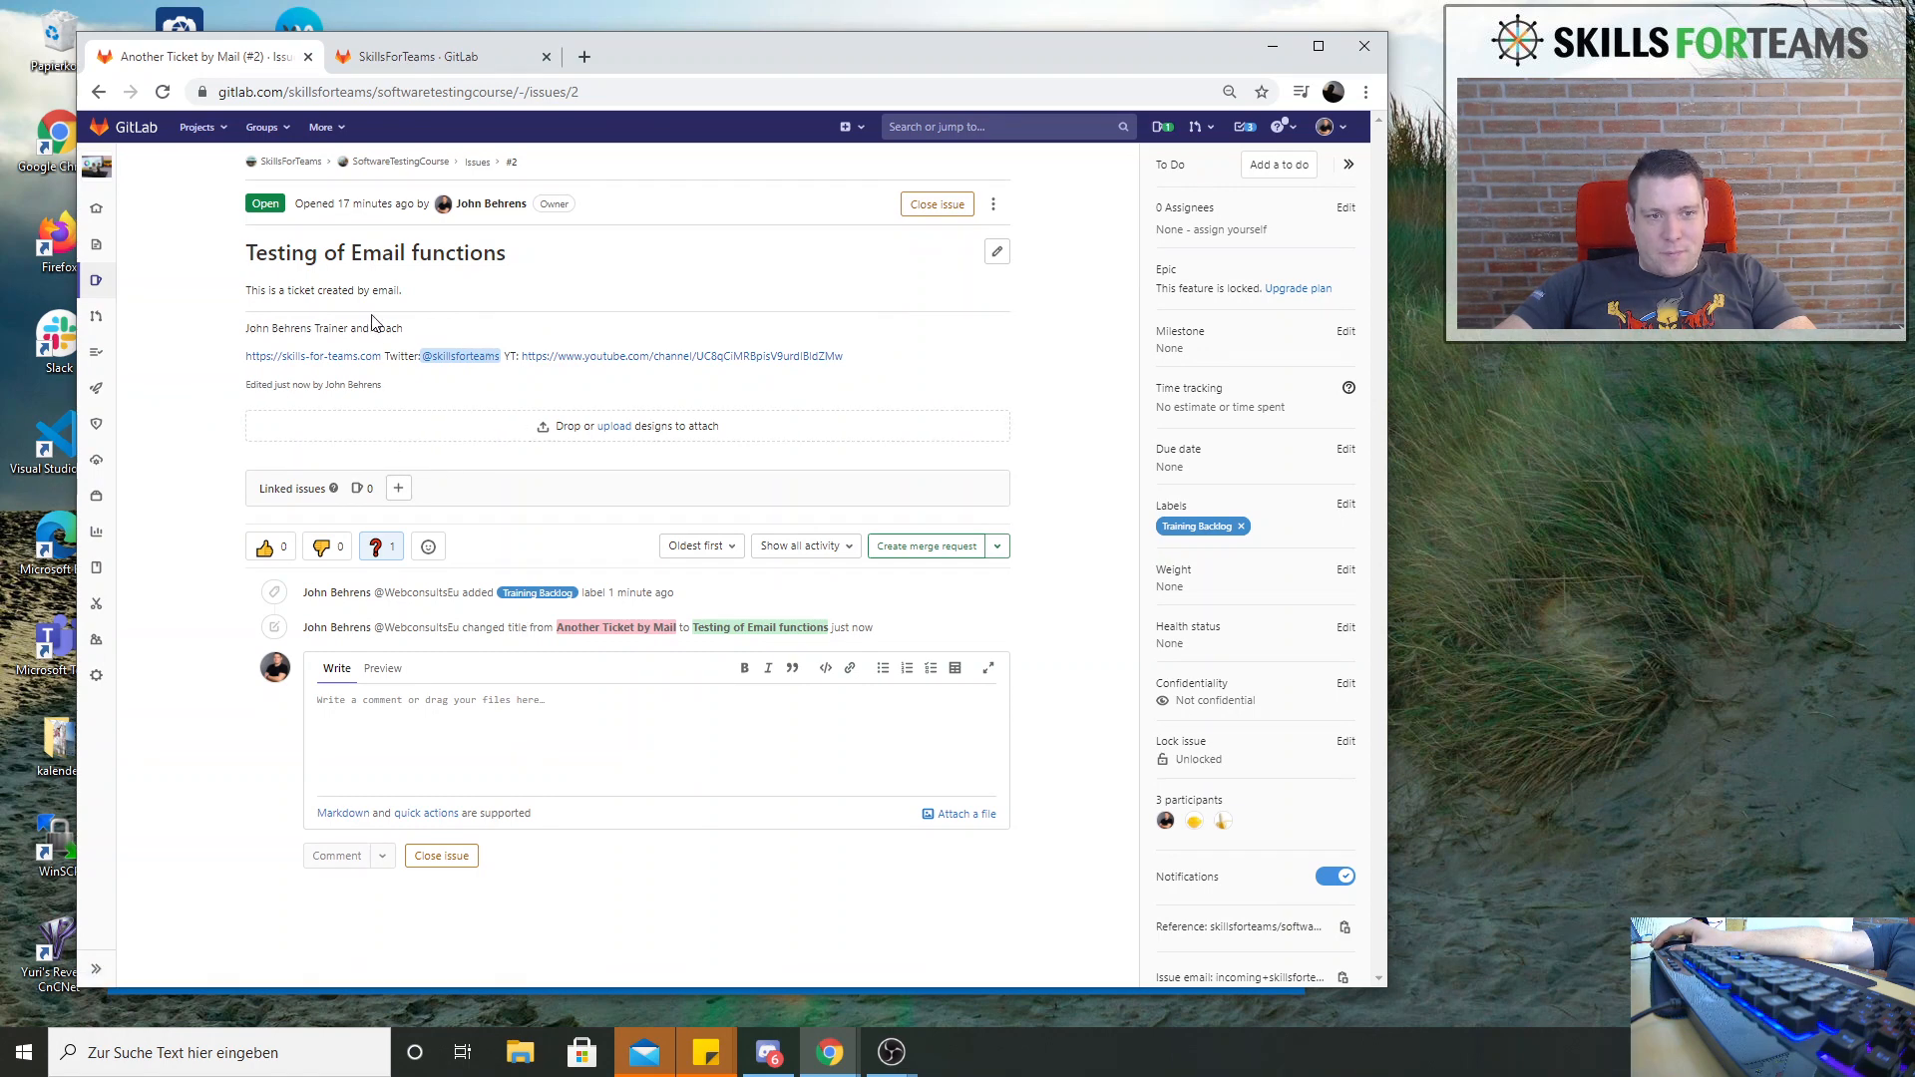
{"action": "left_click", "coordinate": [996, 251]}
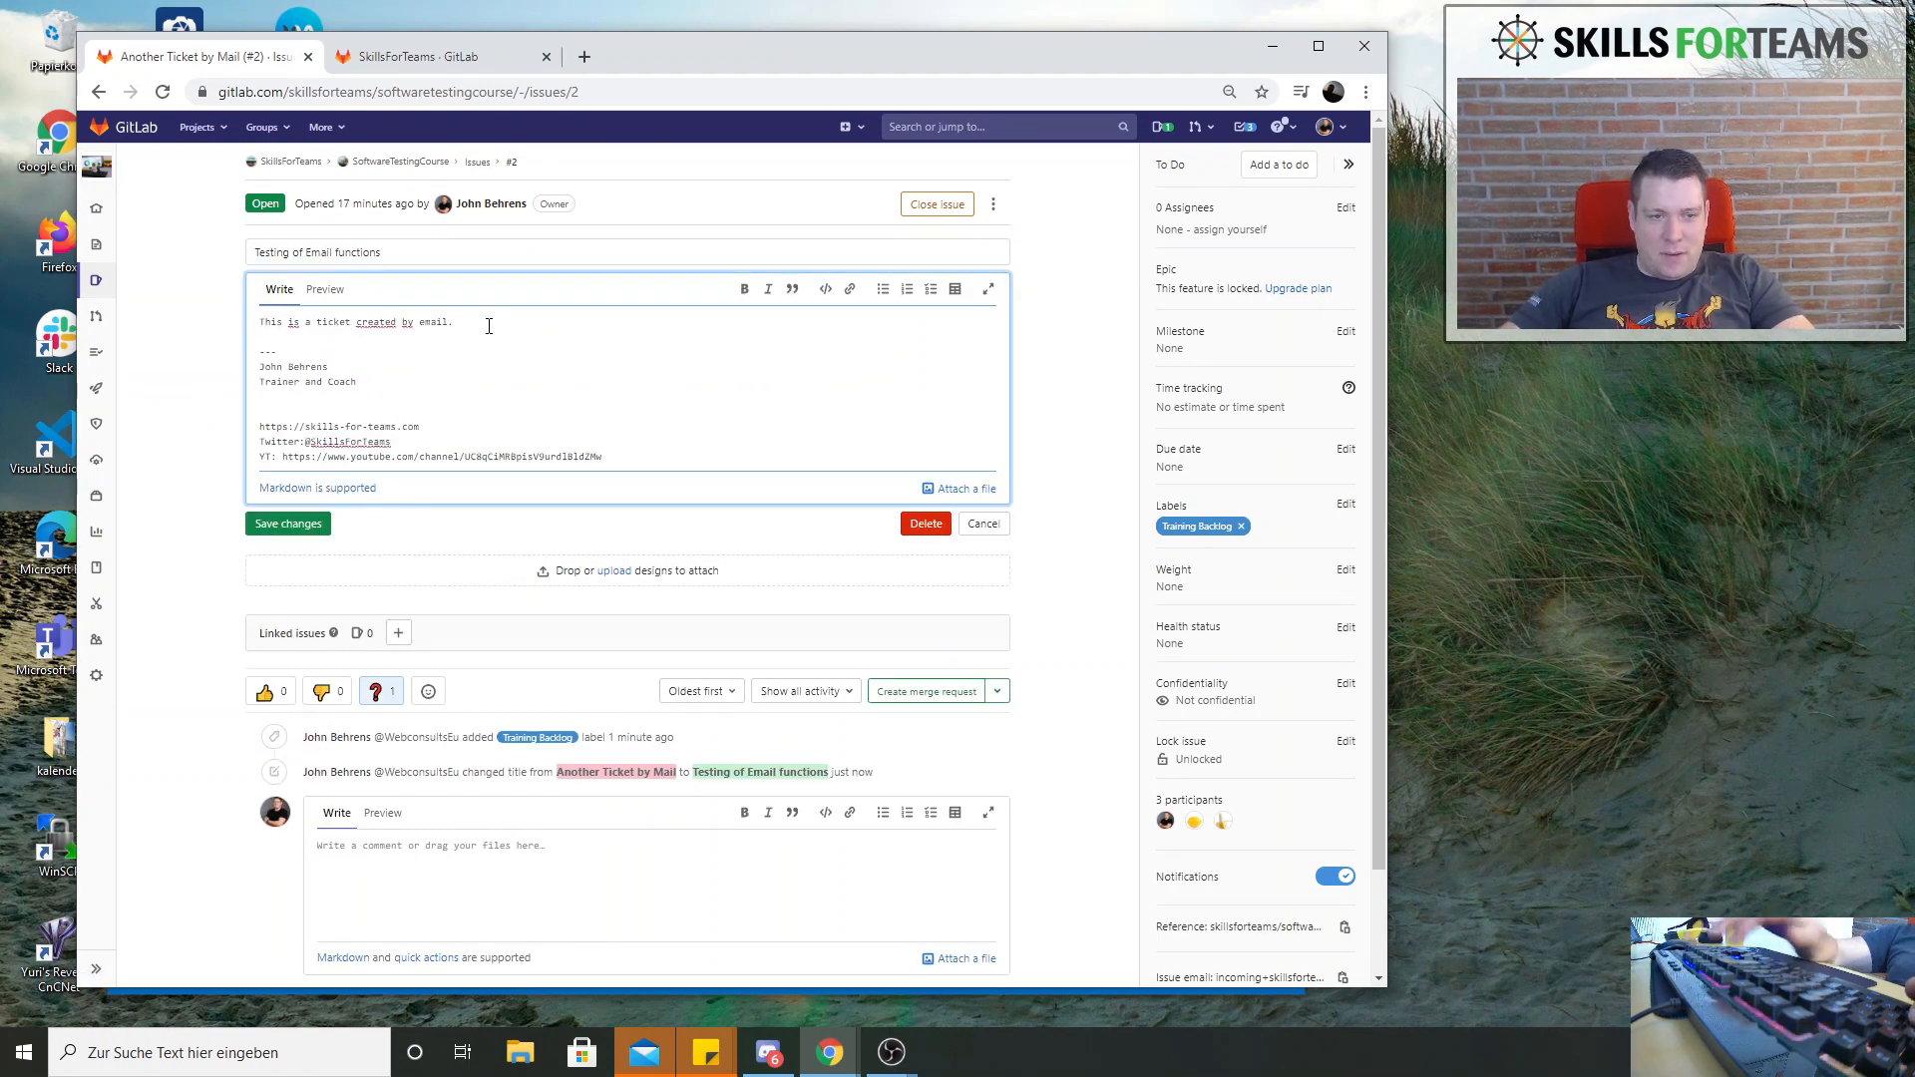
{"action": "key", "text": "Return"}
{"action": "key", "text": "Return"}
{"action": "key", "text": "Return"}
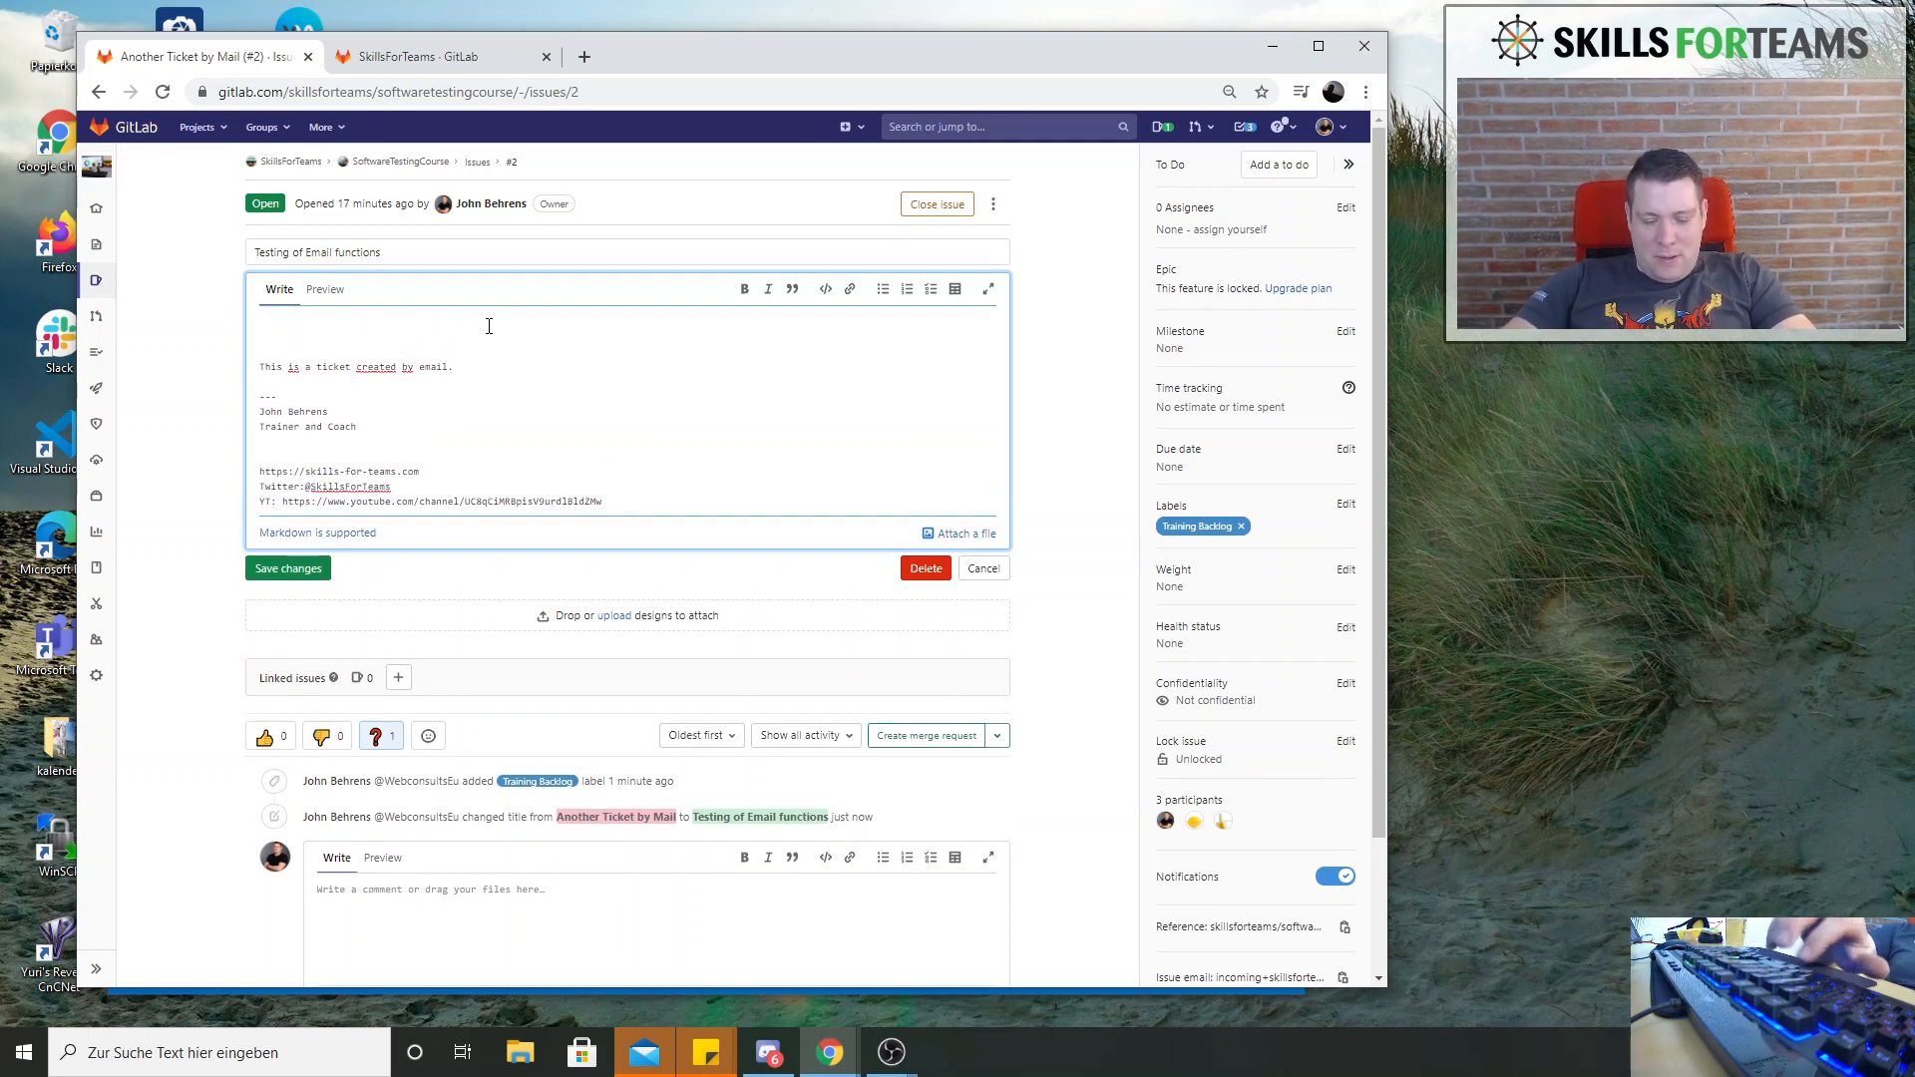
{"action": "type", "text": "Accept"}
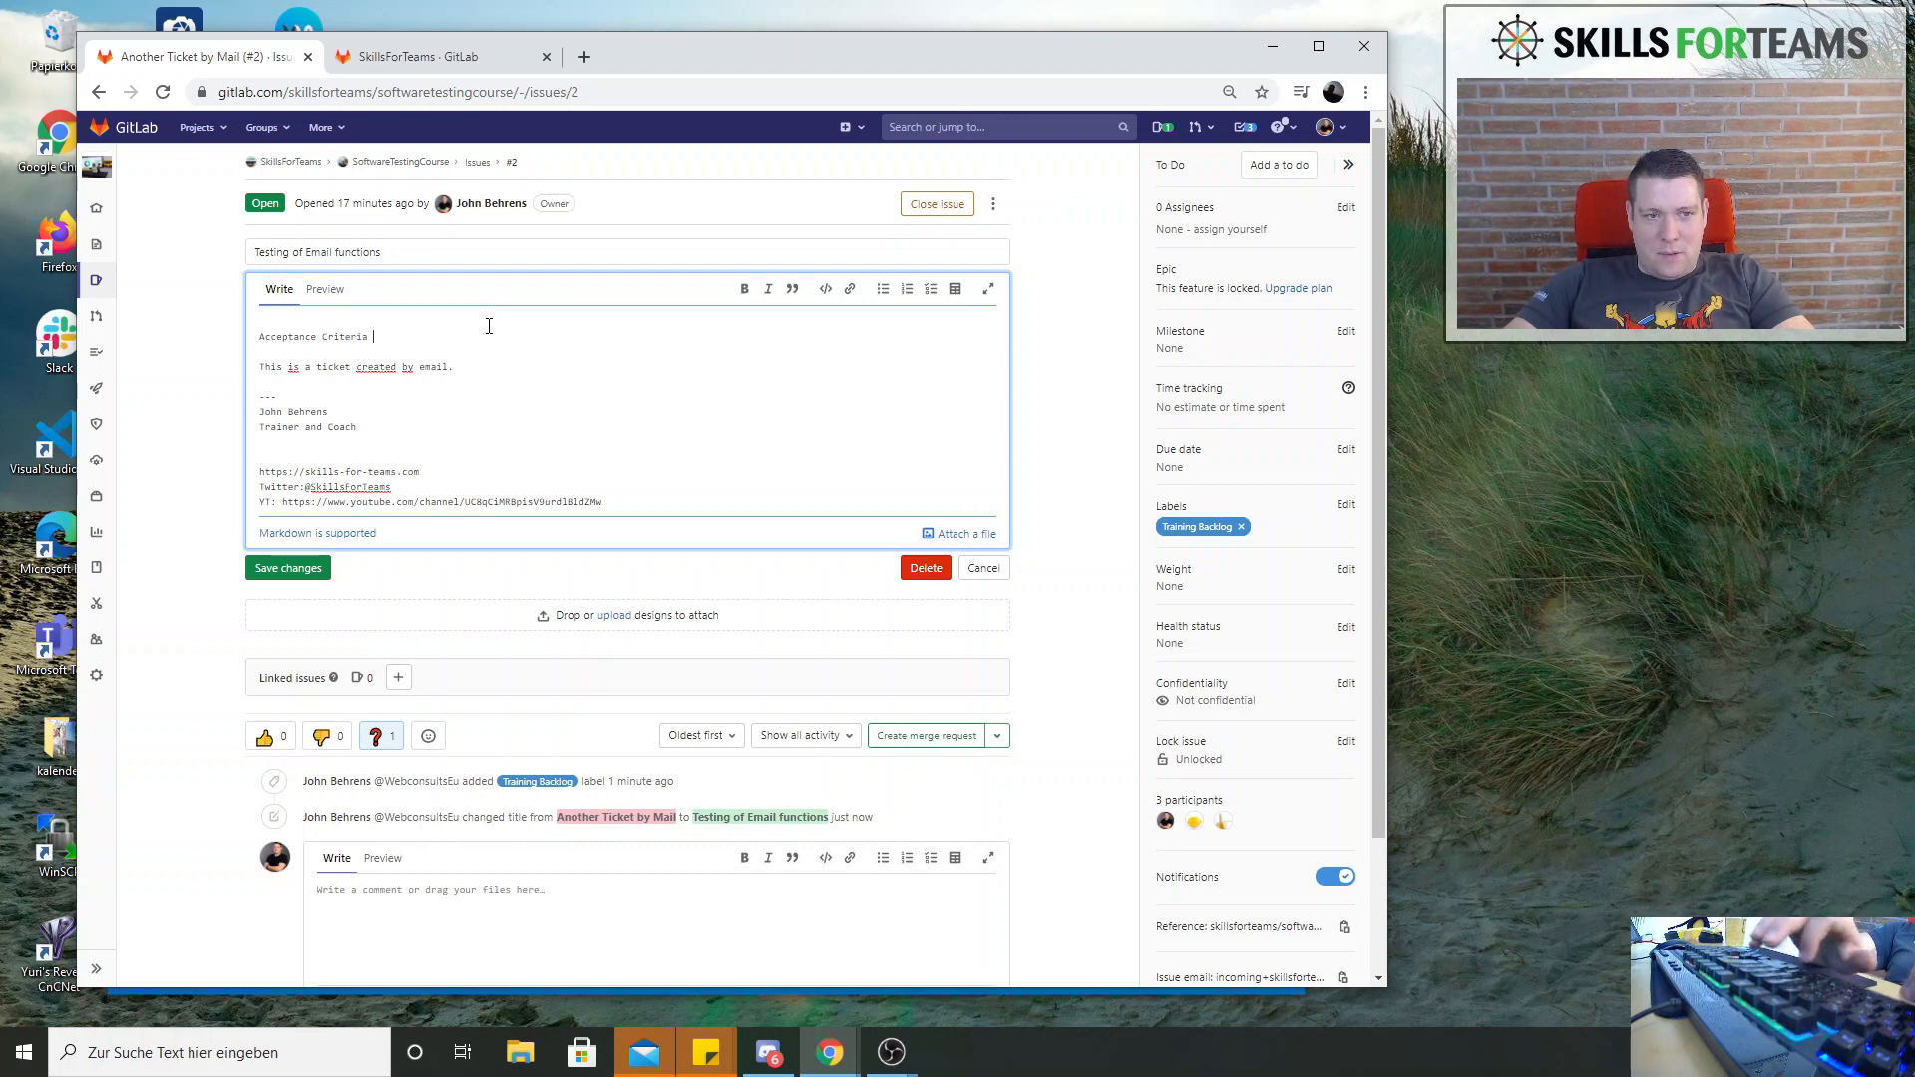
{"action": "type", "text": "ance Criteria"}
{"action": "key", "text": "Return"}
Add the list item Email test services under Acceptance Criteria
{"action": "type", "text": "- Em"}
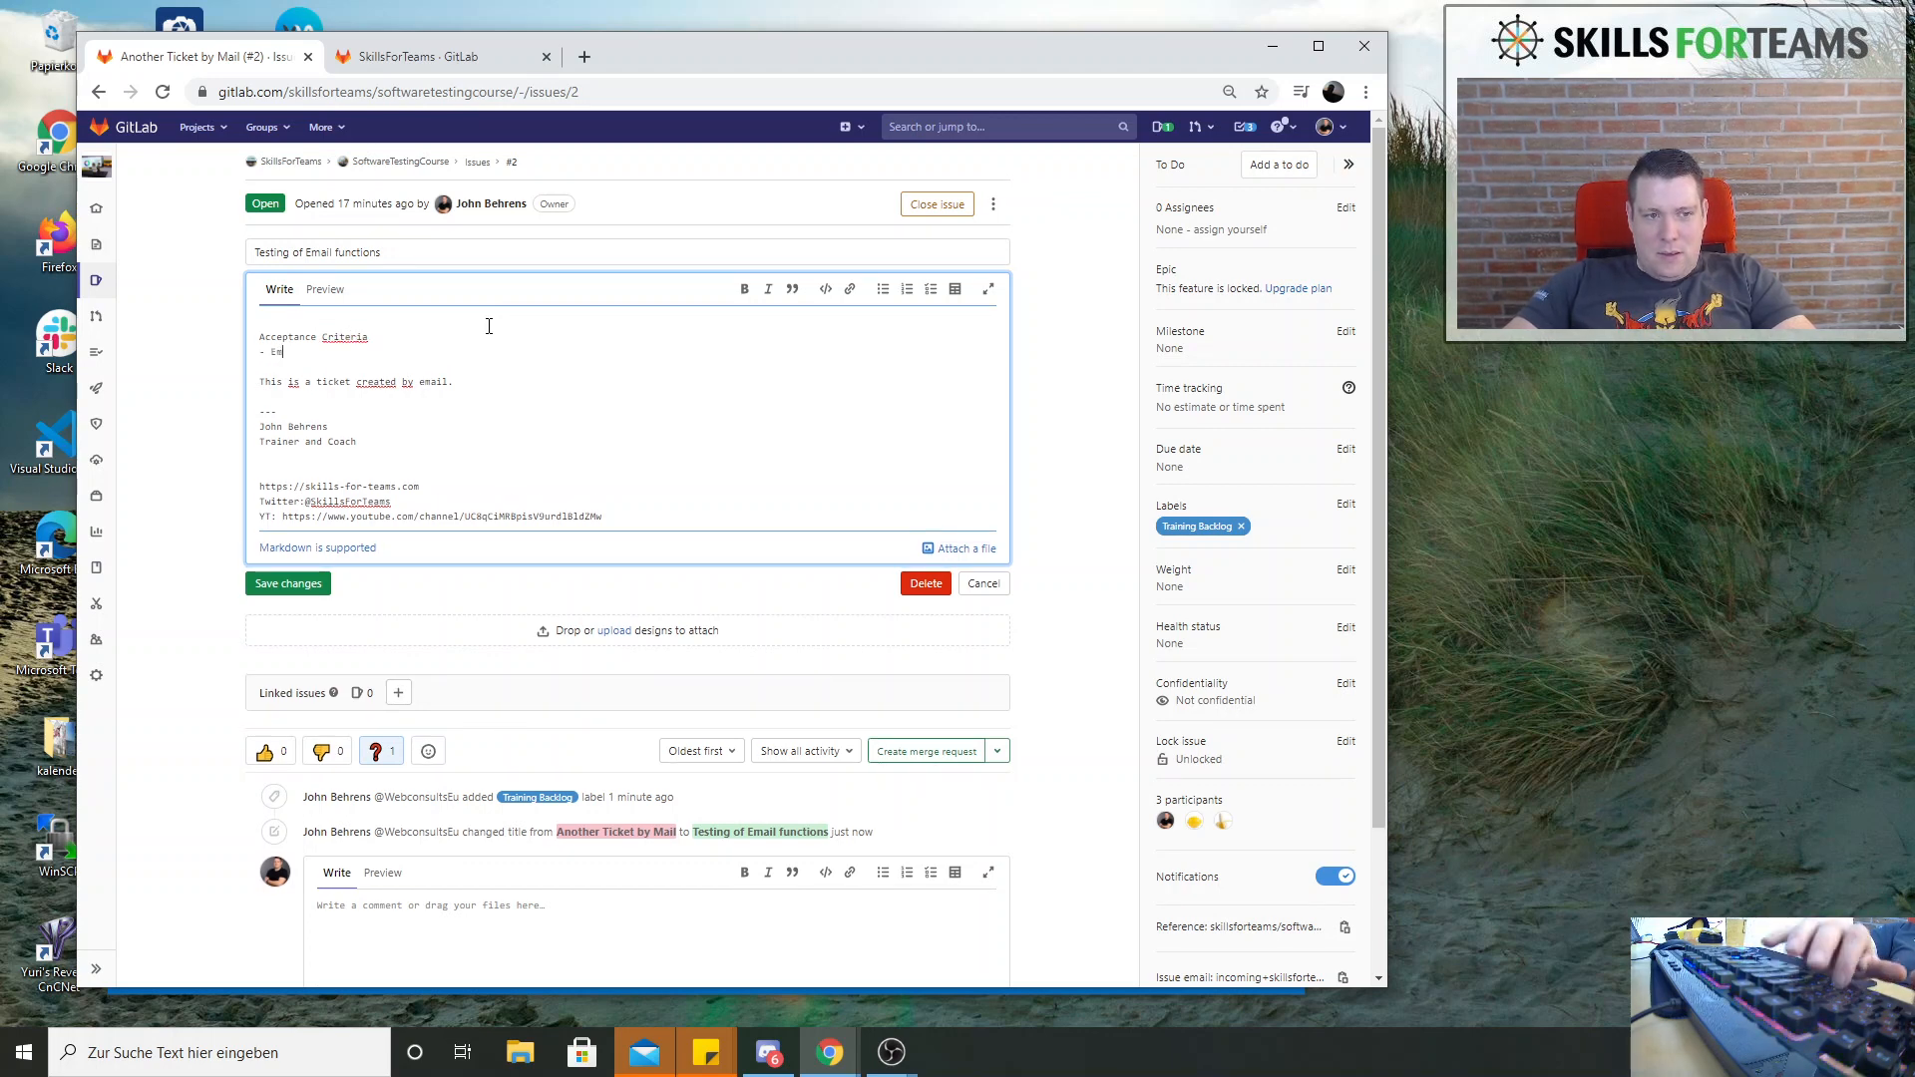
{"action": "type", "text": "ail test se"}
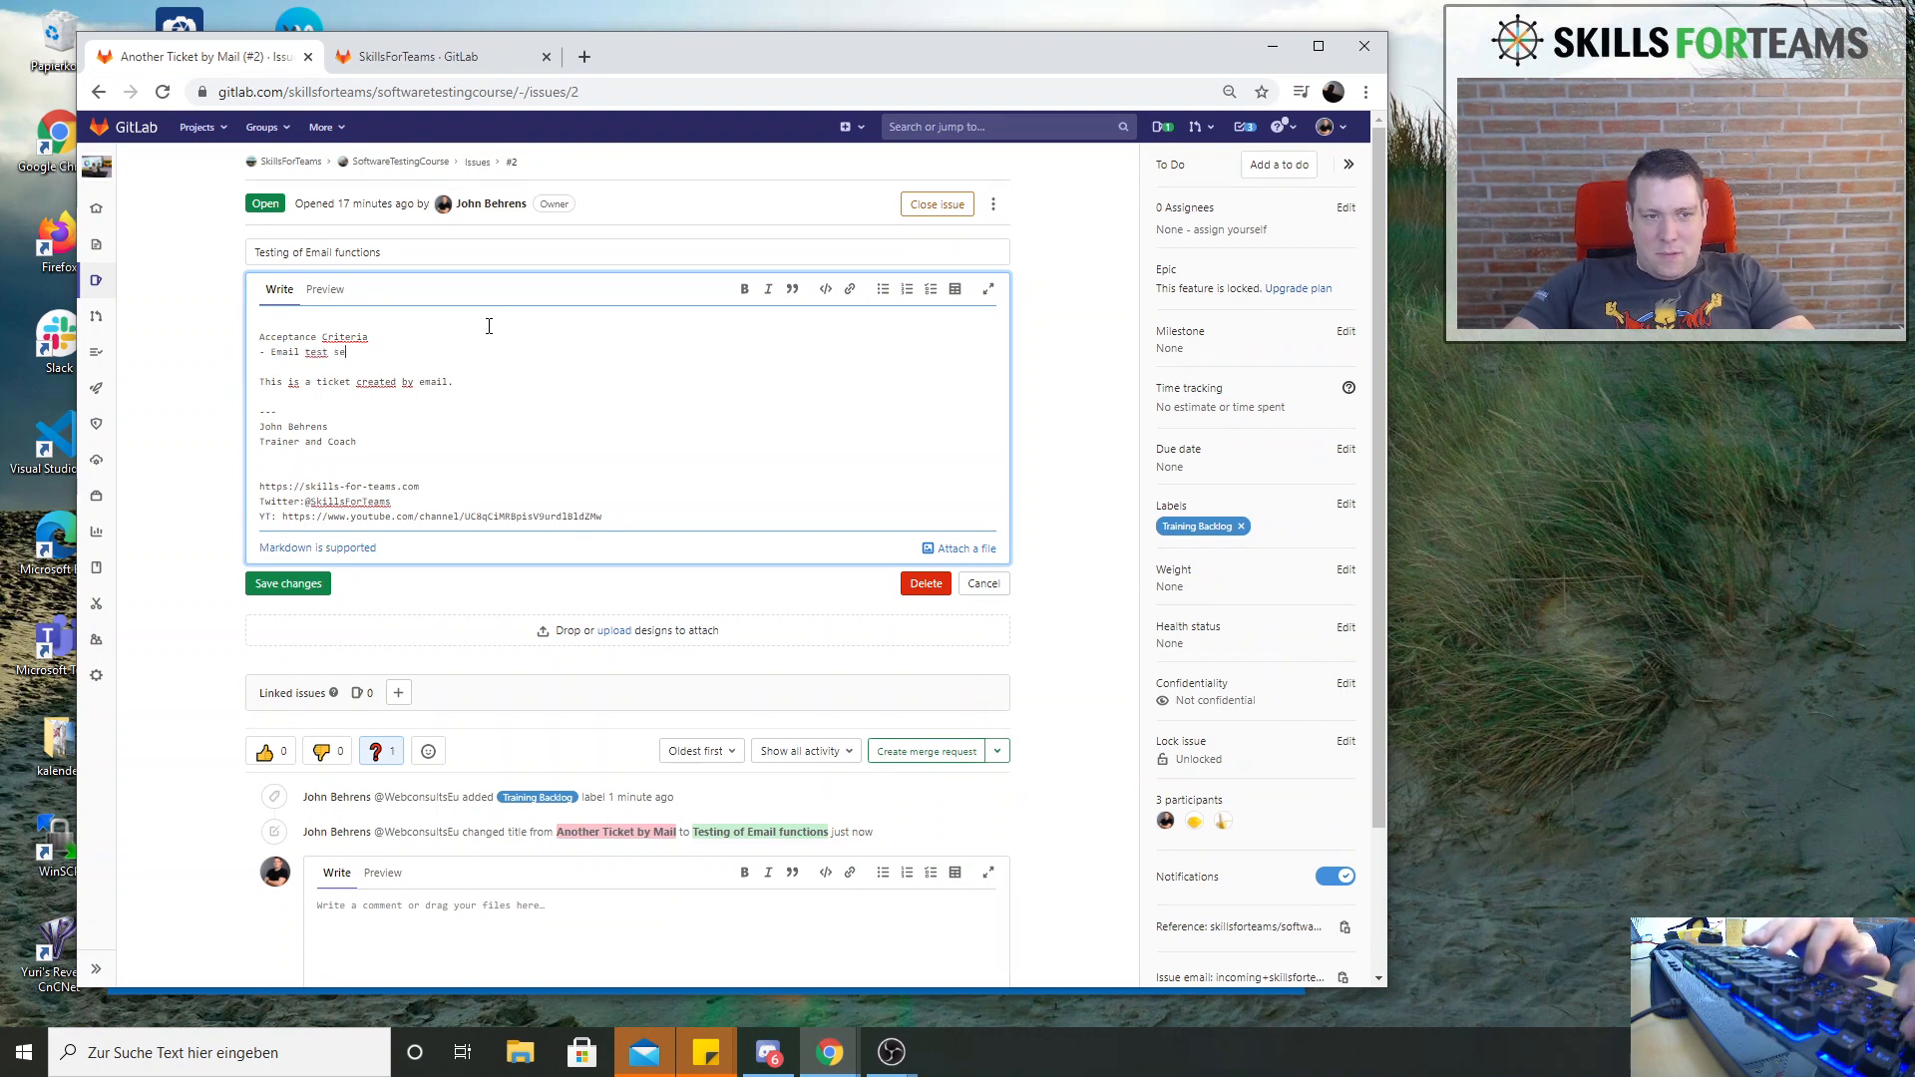
{"action": "type", "text": "rc"}
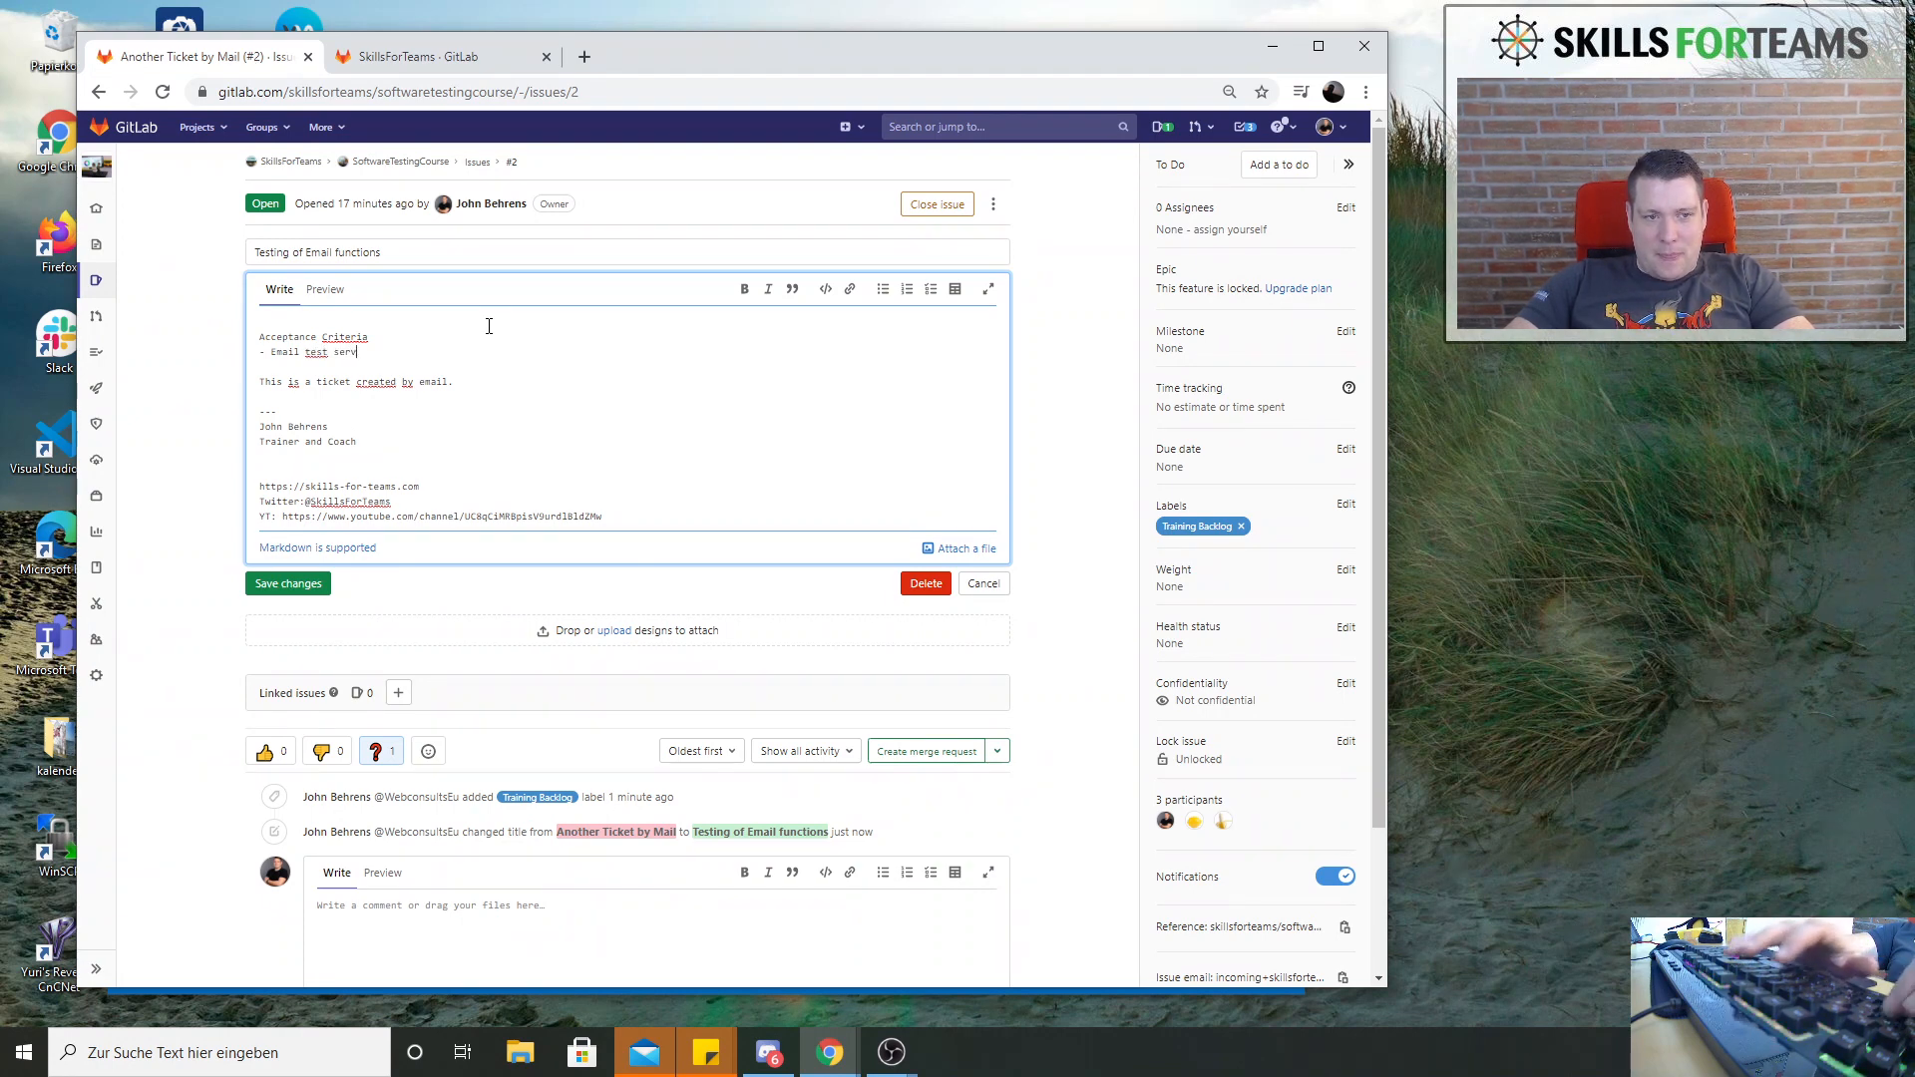
{"action": "type", "text": "ices"}
{"action": "key", "text": "Return"}
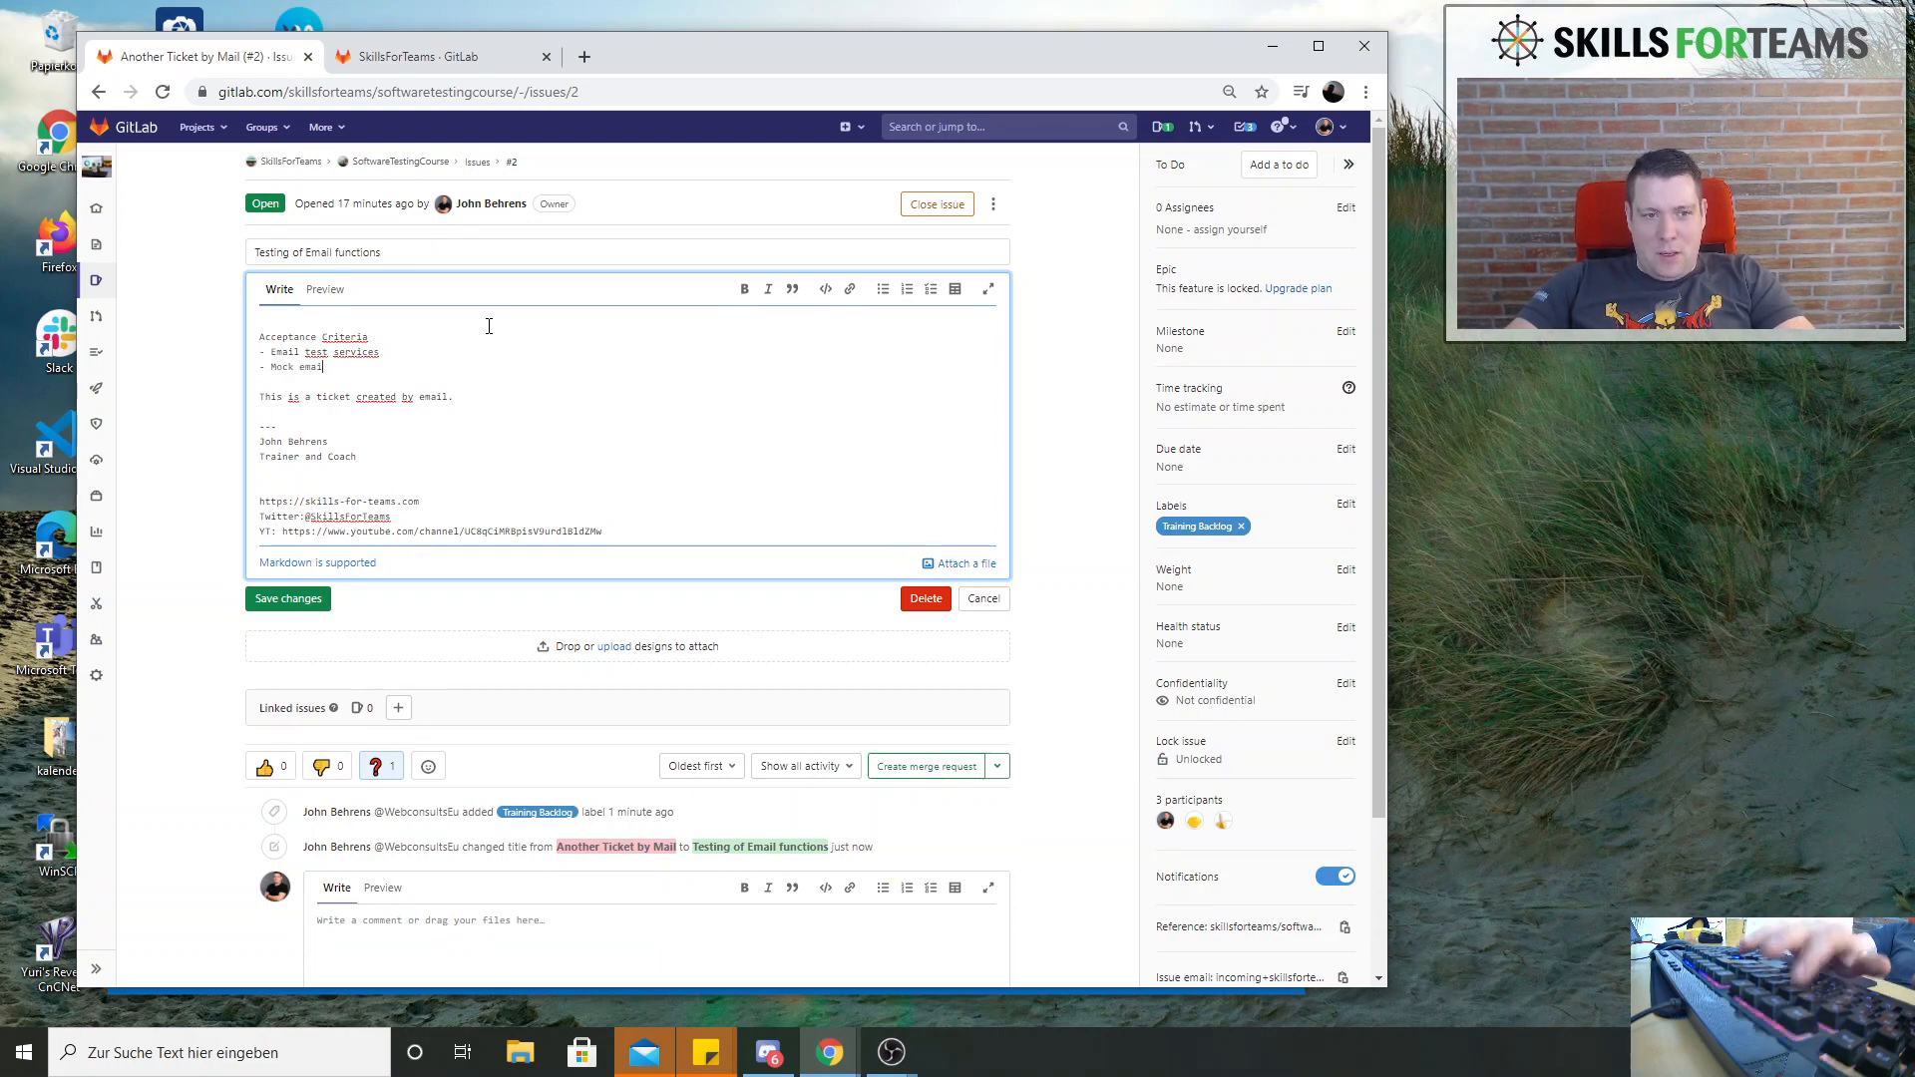
Add the list item Mock email send service under Acceptance Criteria and save the issue description
{"action": "type", "text": "Mock email adresse"}
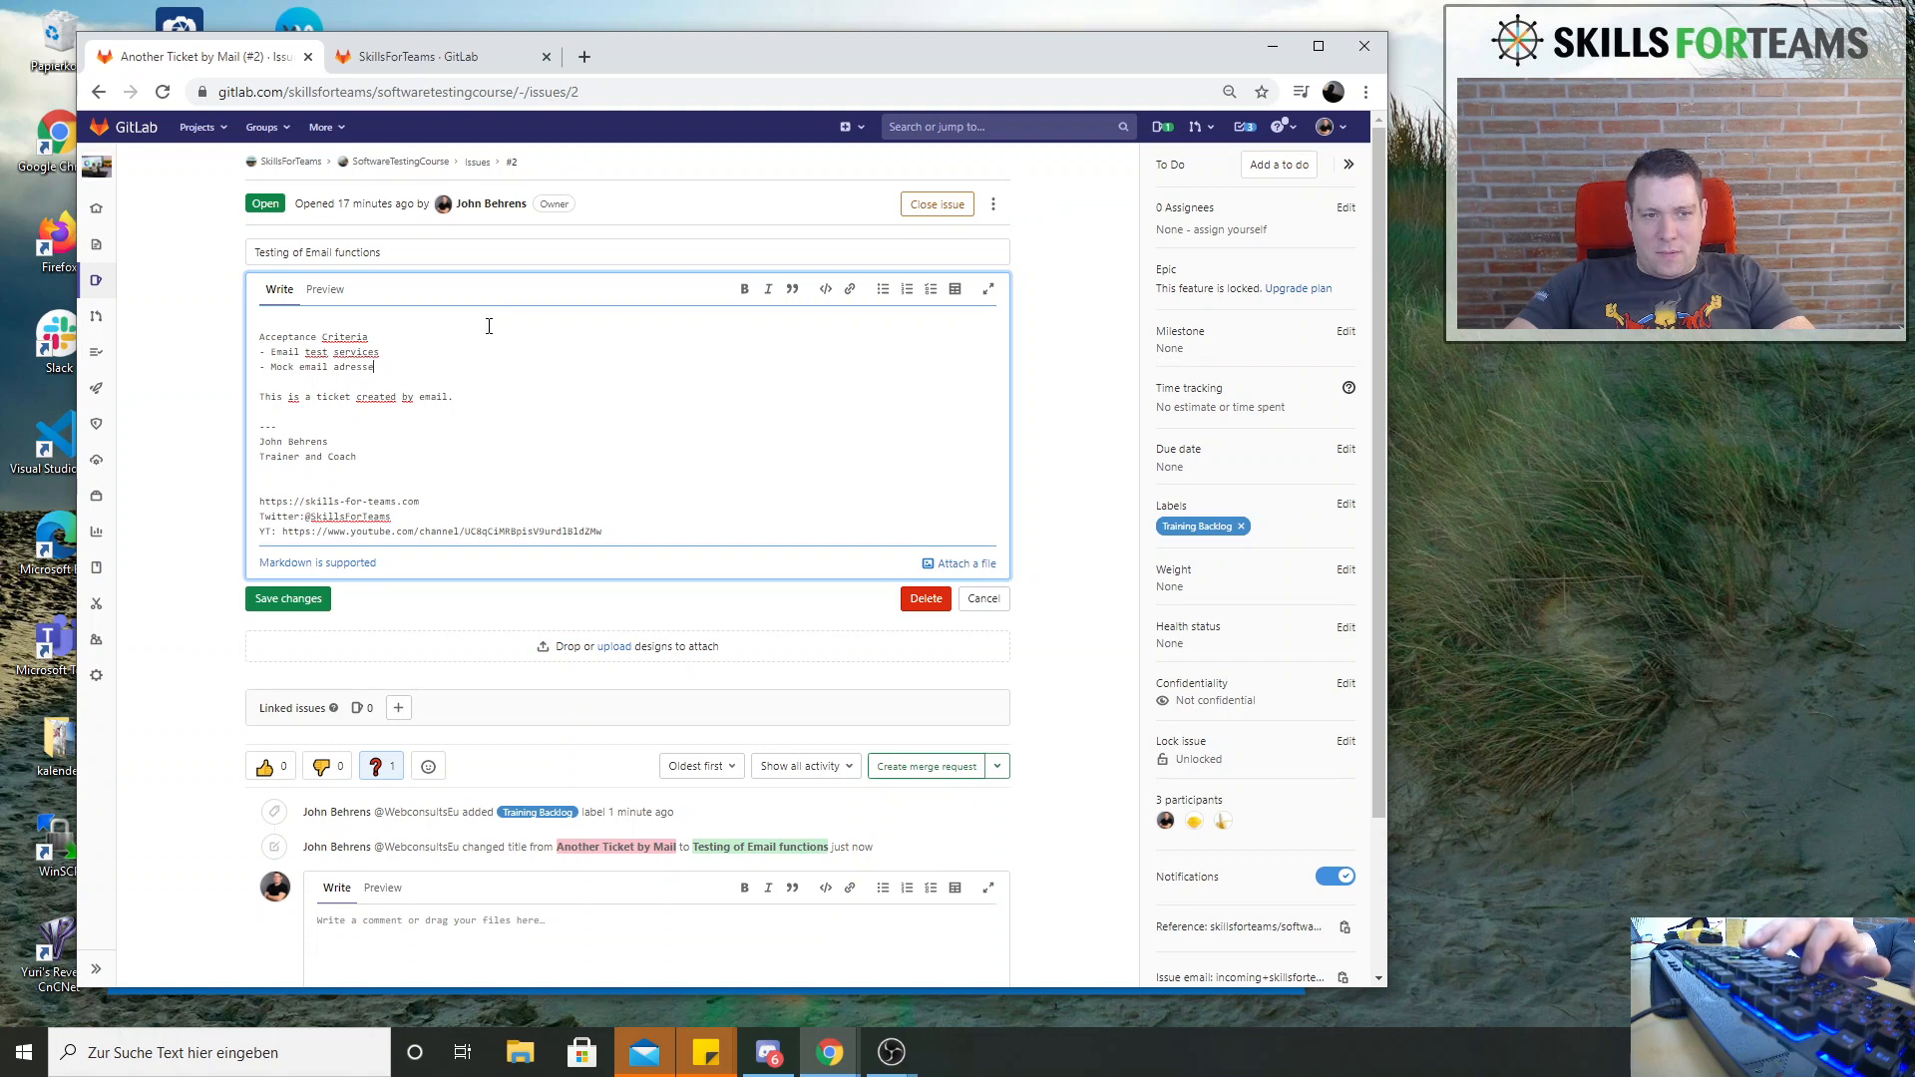
{"action": "type", "text": "s"}
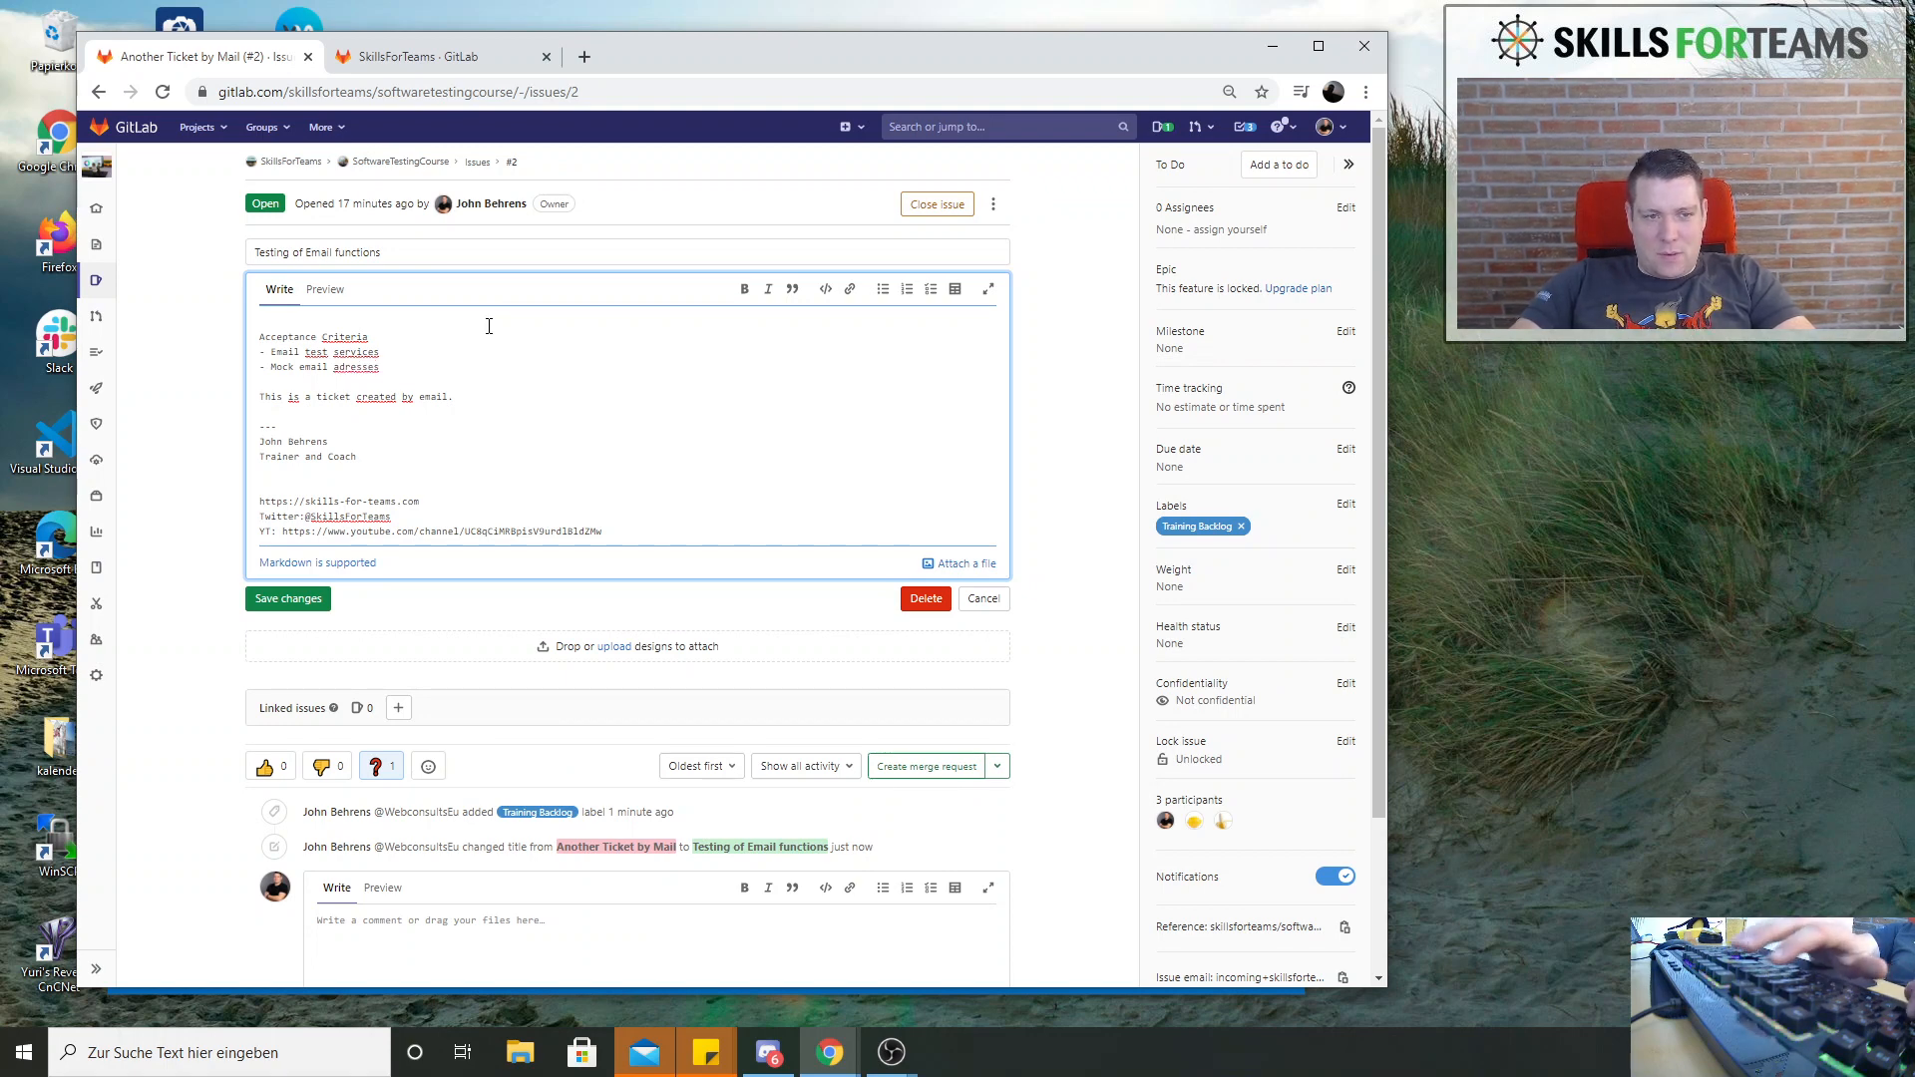
{"action": "key", "text": "BackSpace"}
{"action": "key", "text": "BackSpace"}
{"action": "key", "text": "BackSpace"}
{"action": "key", "text": "BackSpace"}
{"action": "key", "text": "BackSpace"}
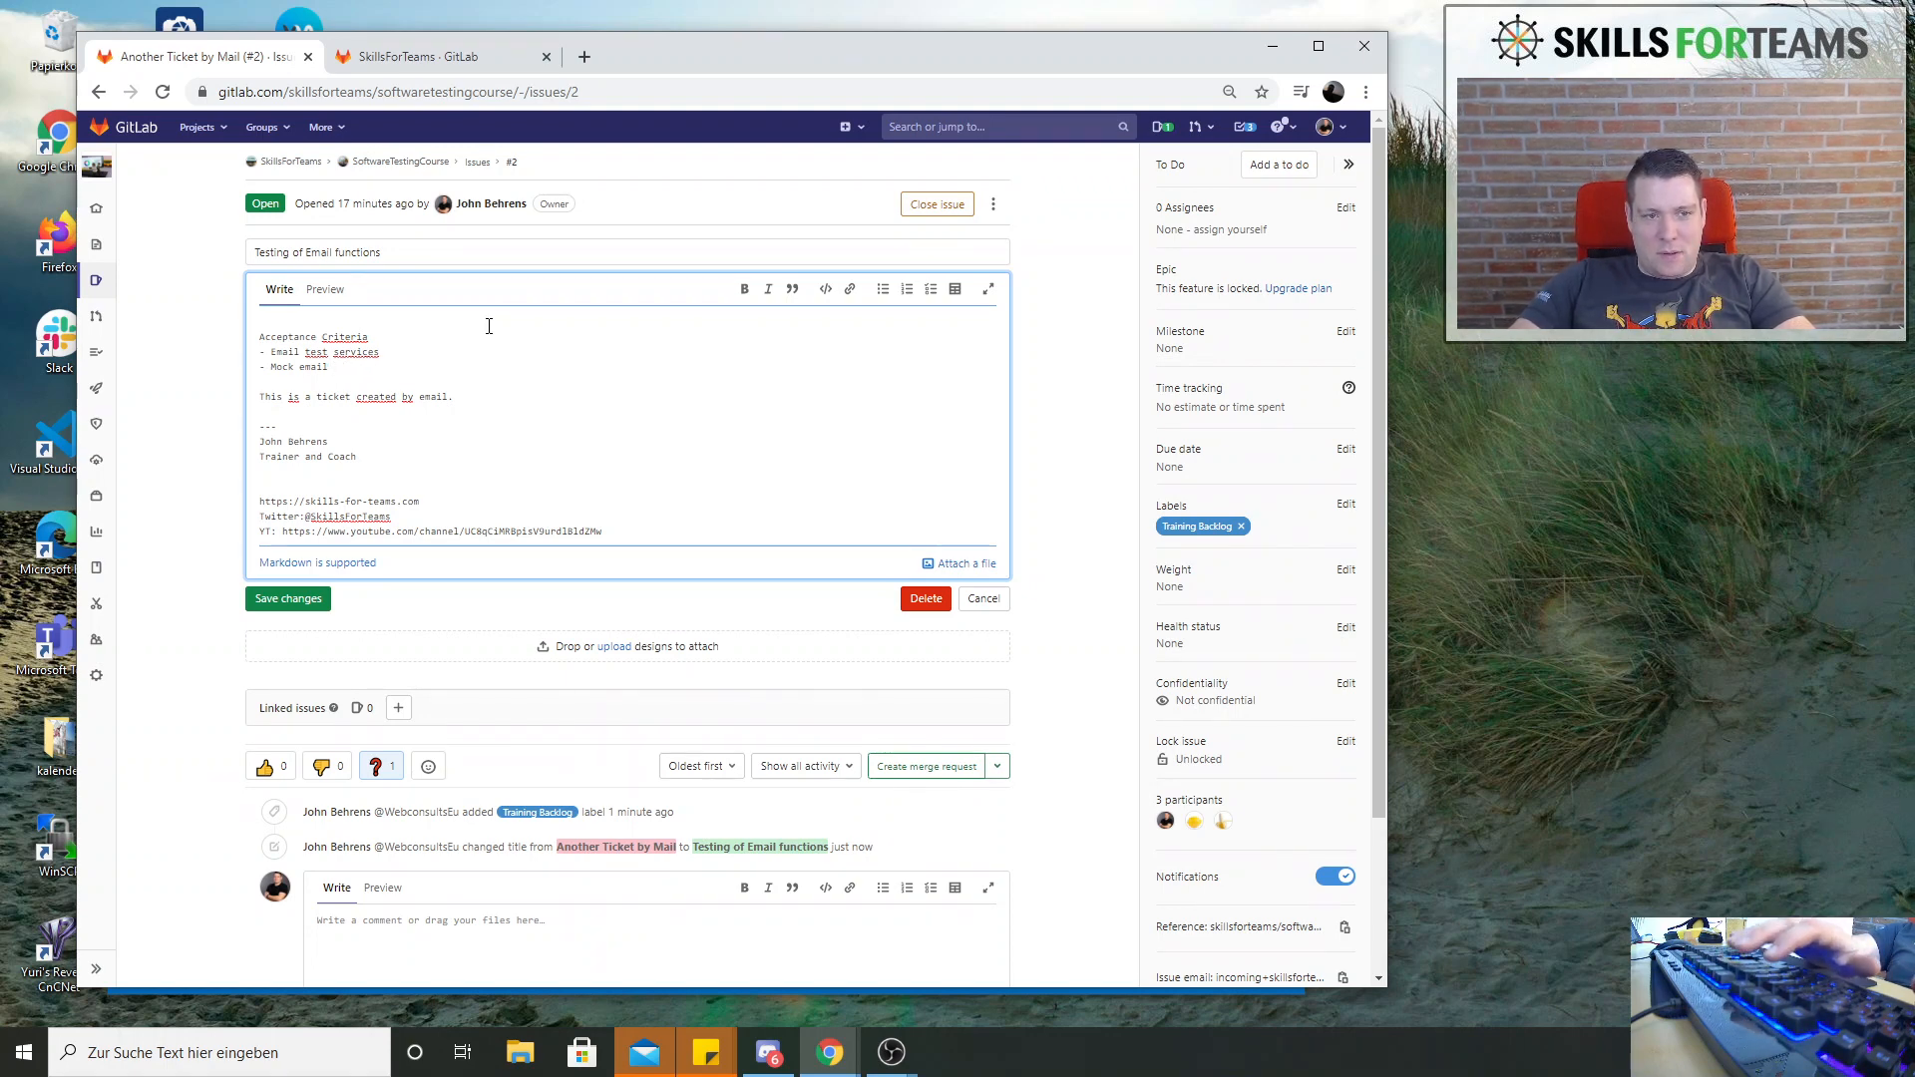
{"action": "type", "text": "send service"}
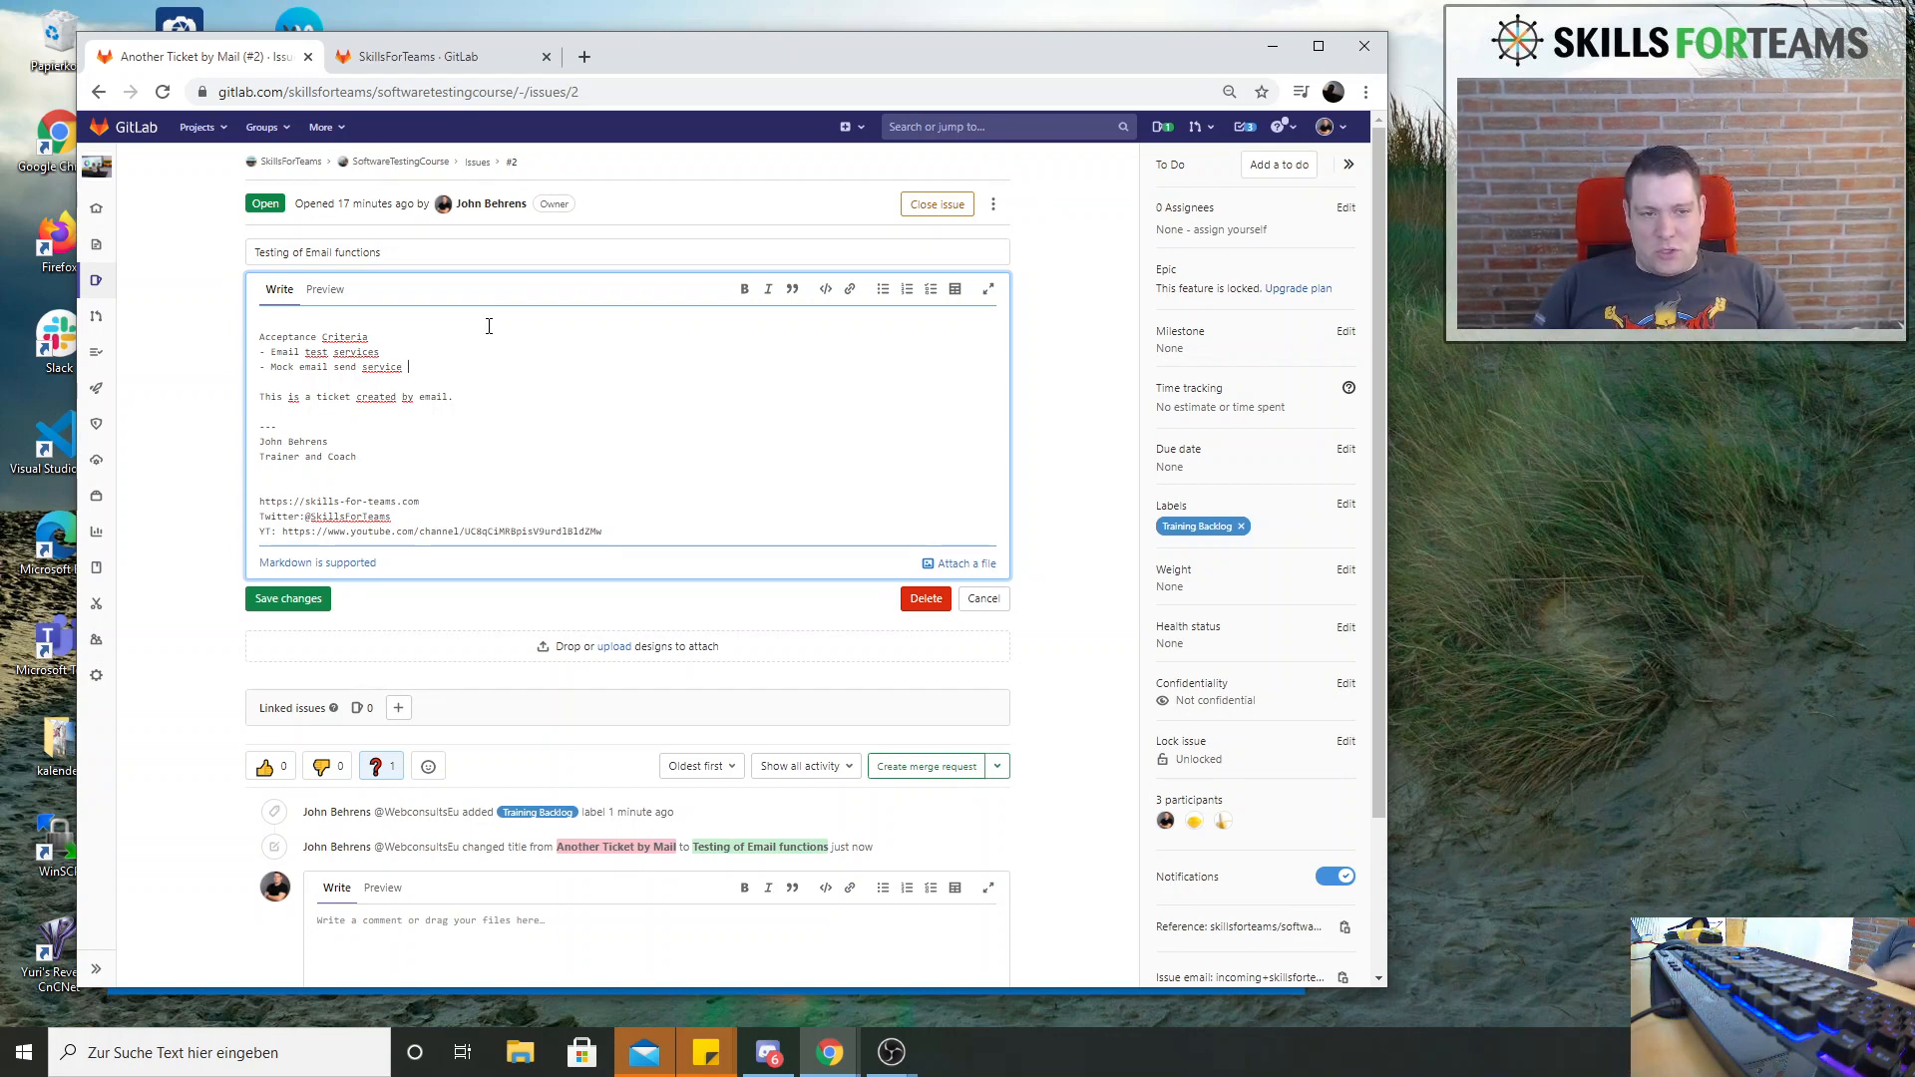
{"action": "left_click", "coordinate": [276, 605]}
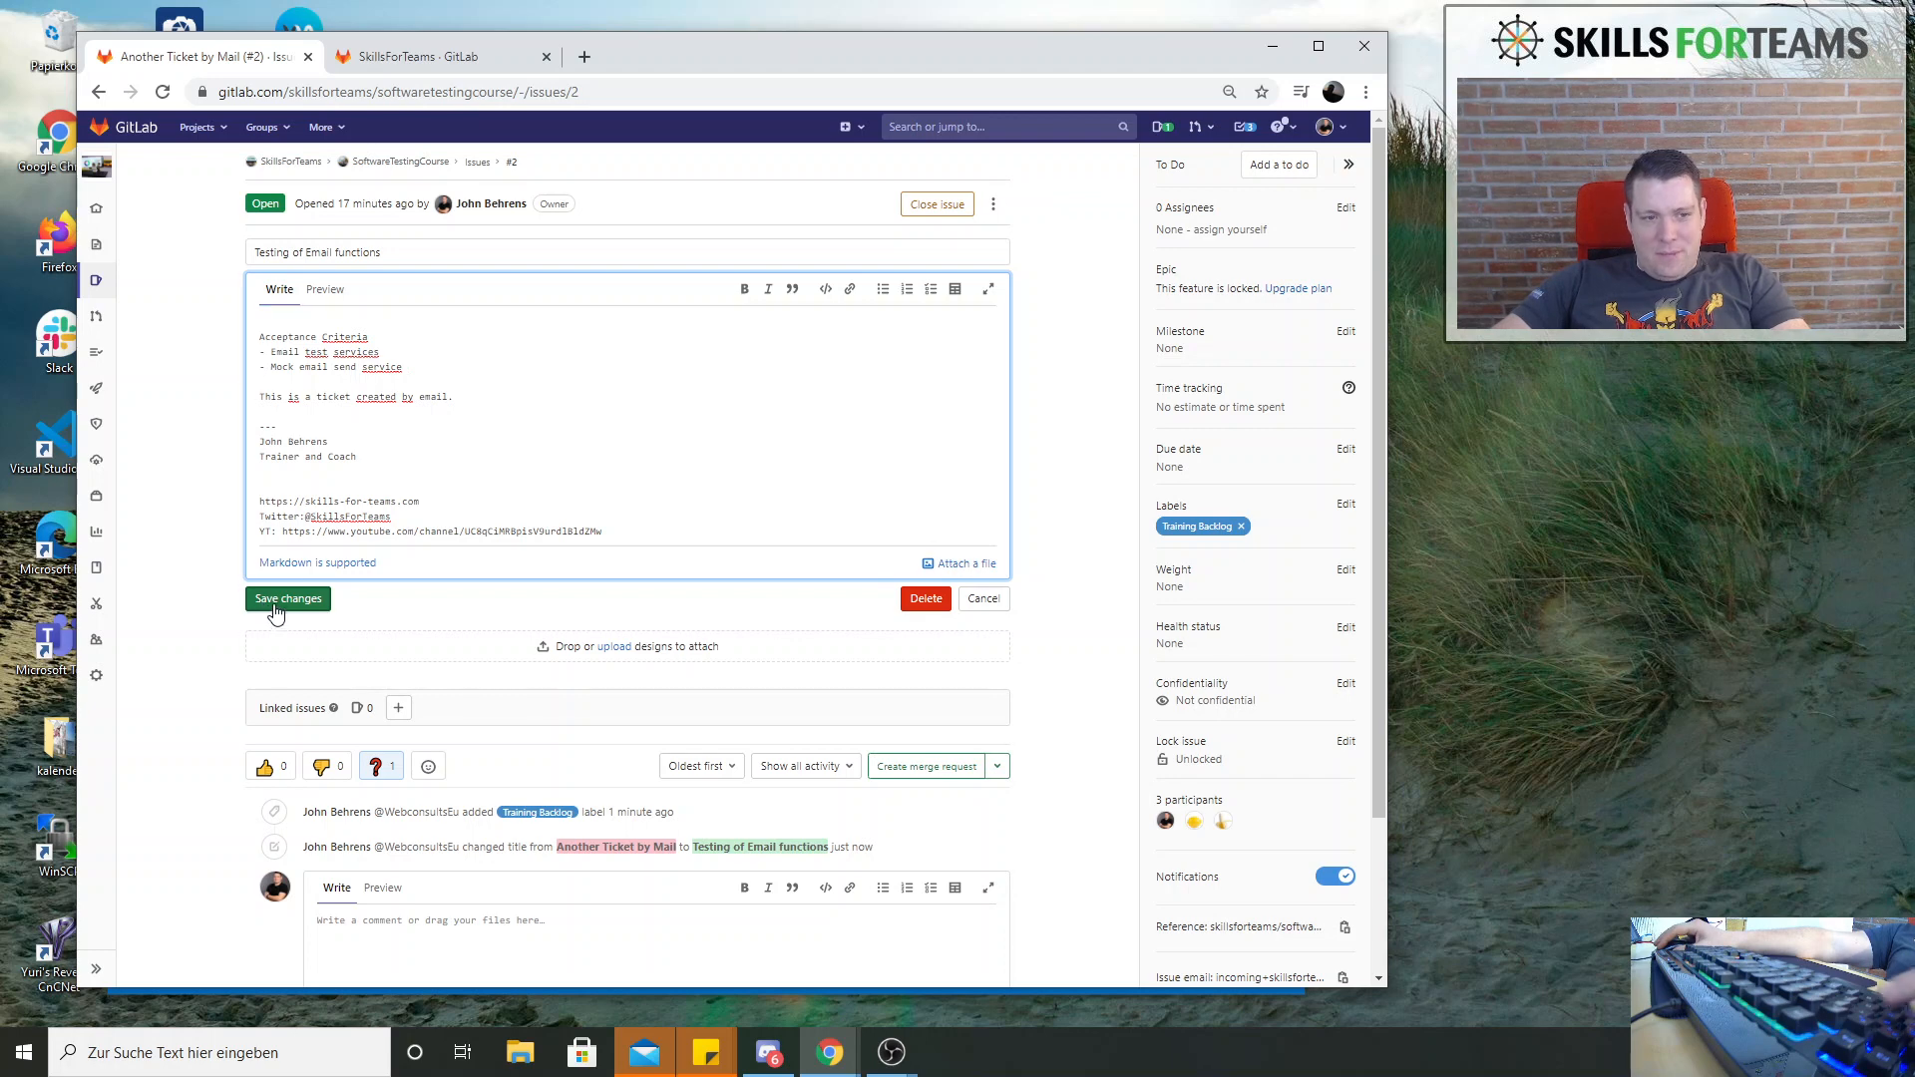
Search the web in a new browser tab for fake sendmail xampp
{"action": "key", "text": "ctrl+t"}
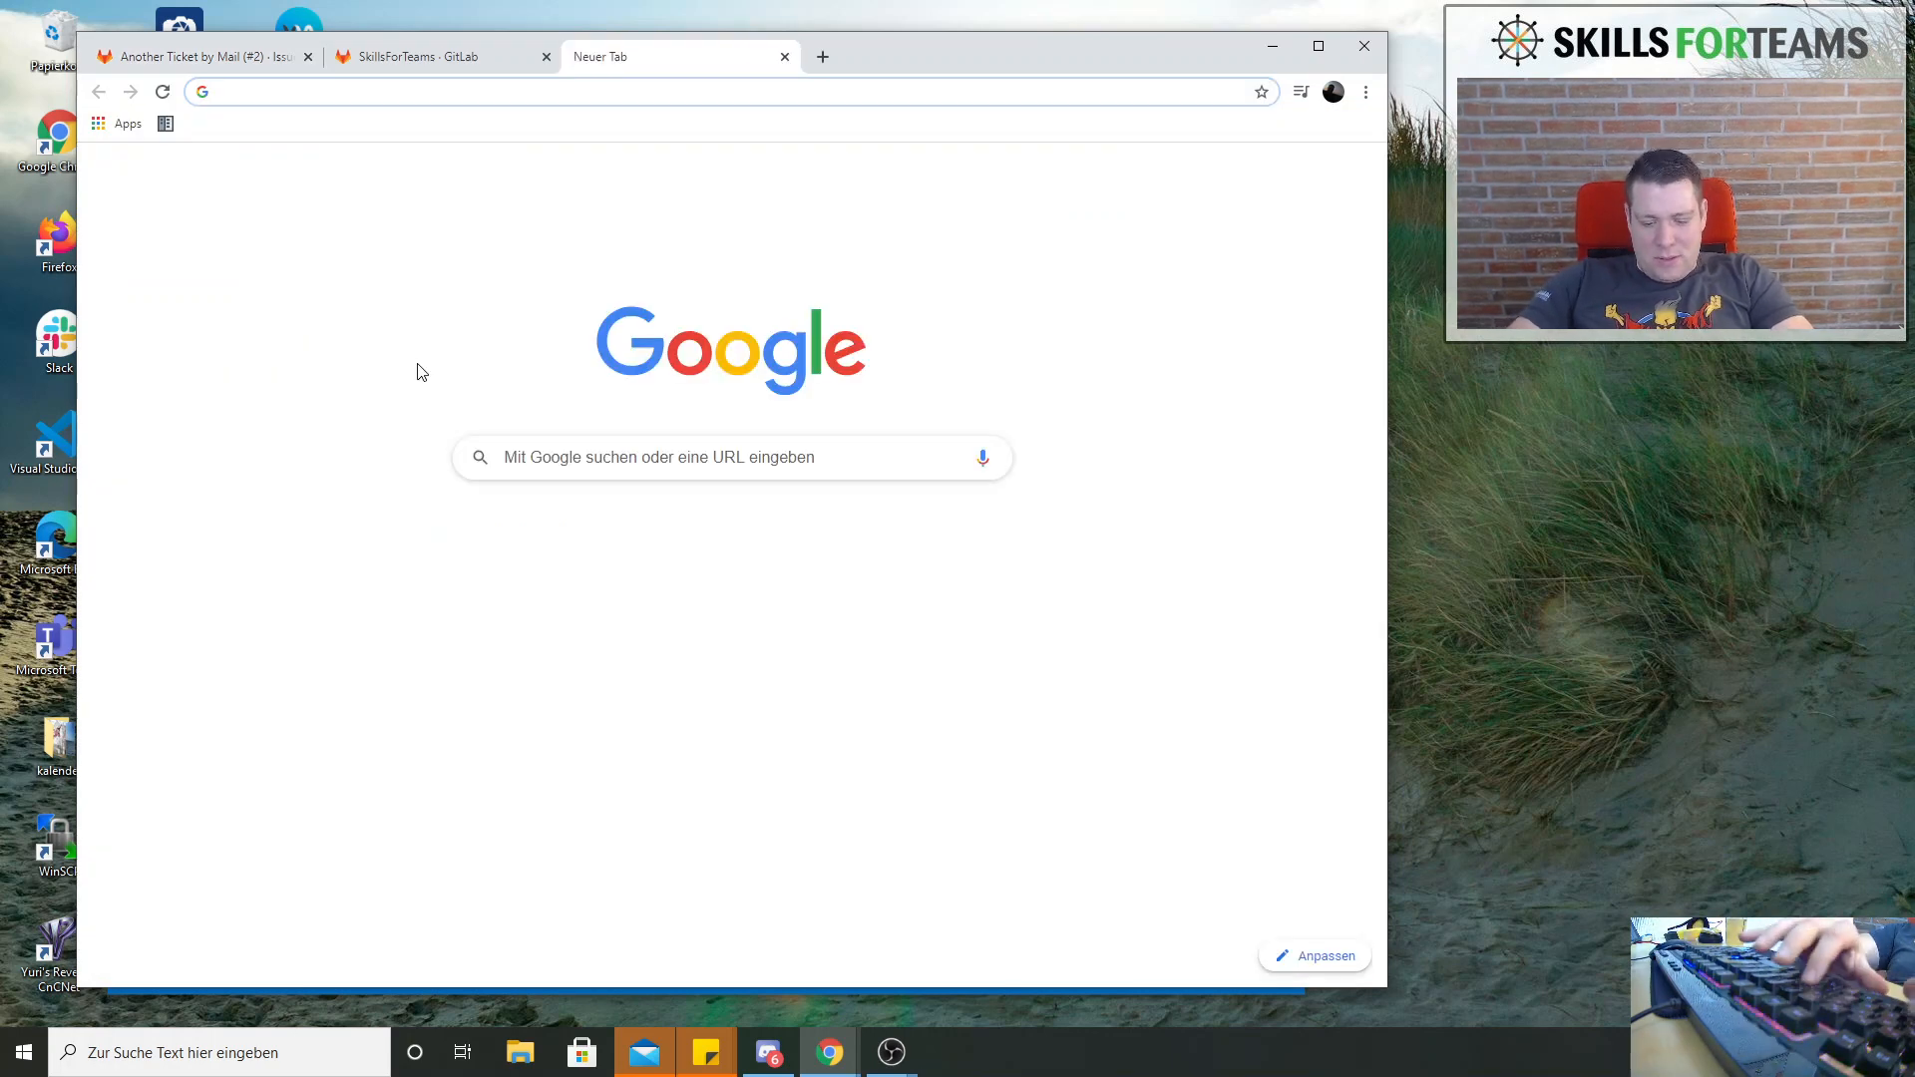
{"action": "type", "text": "fake send"}
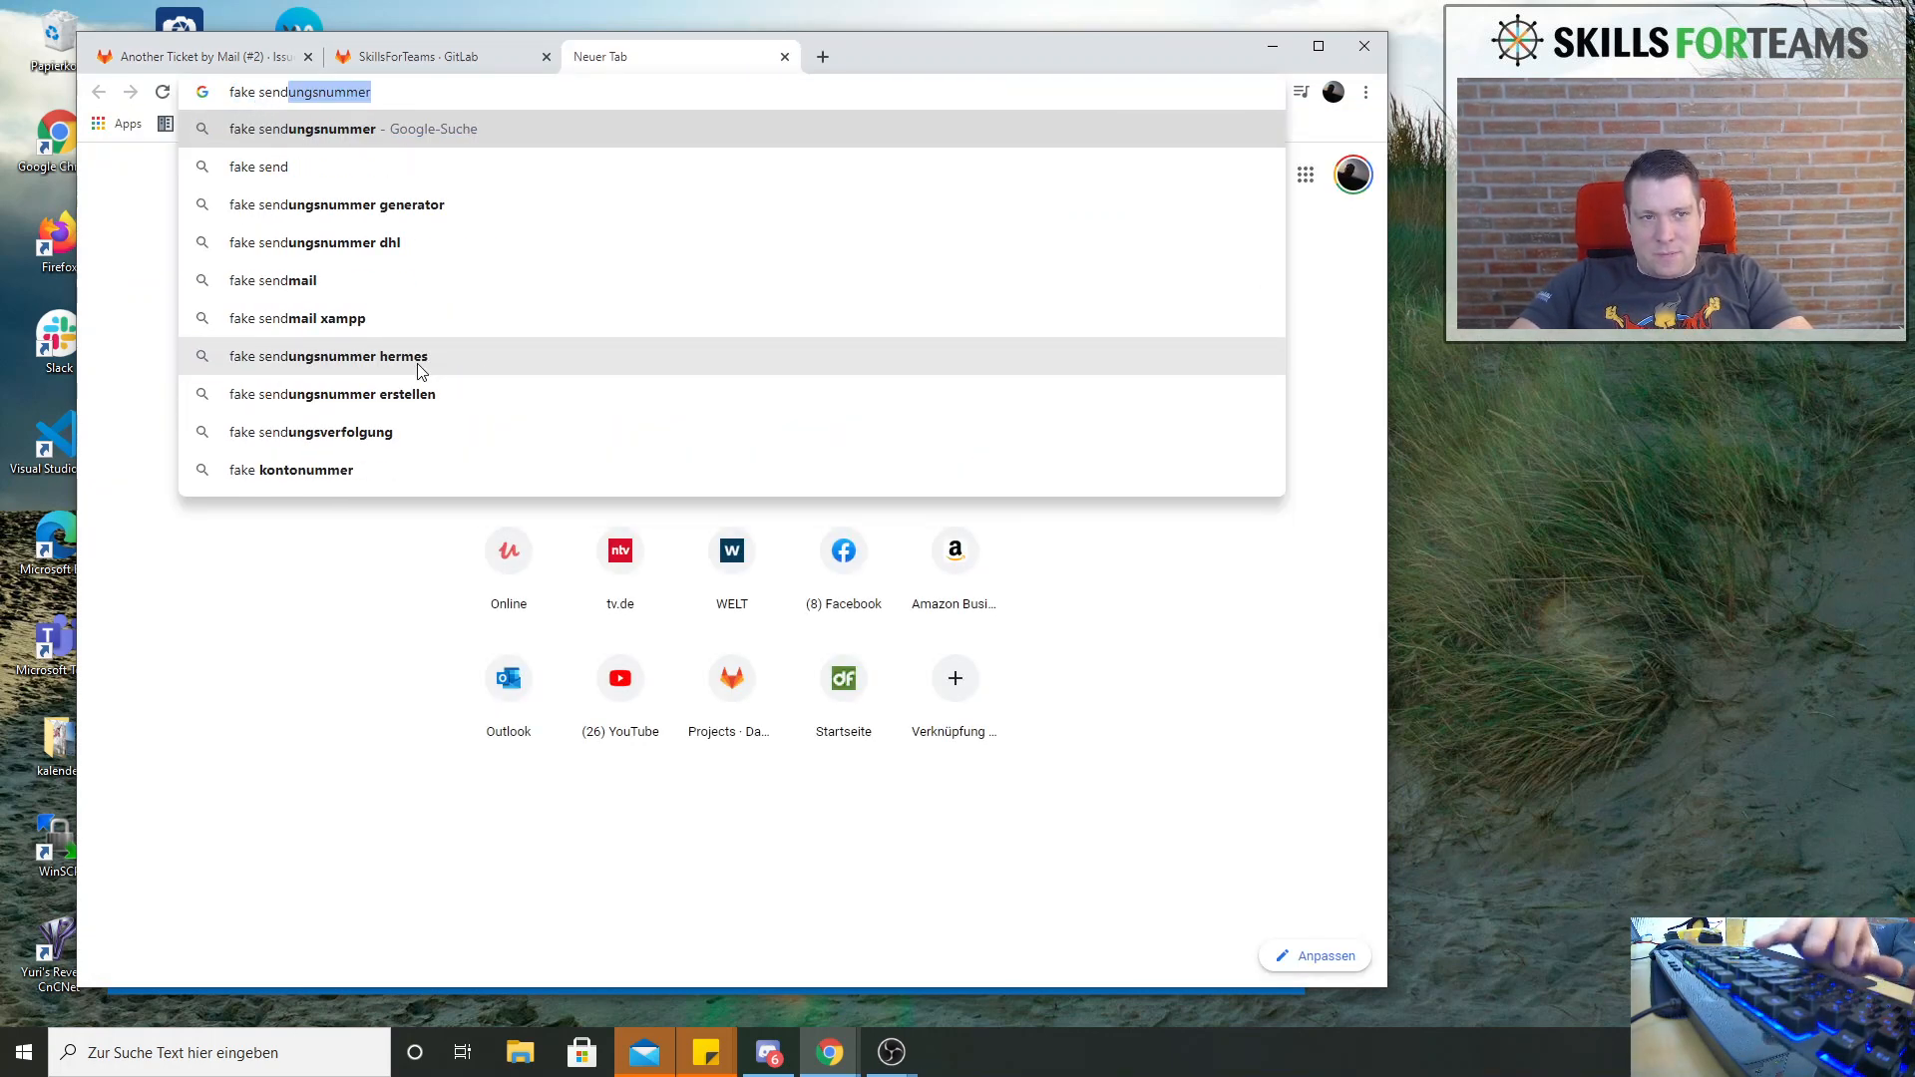
{"action": "type", "text": "mail"}
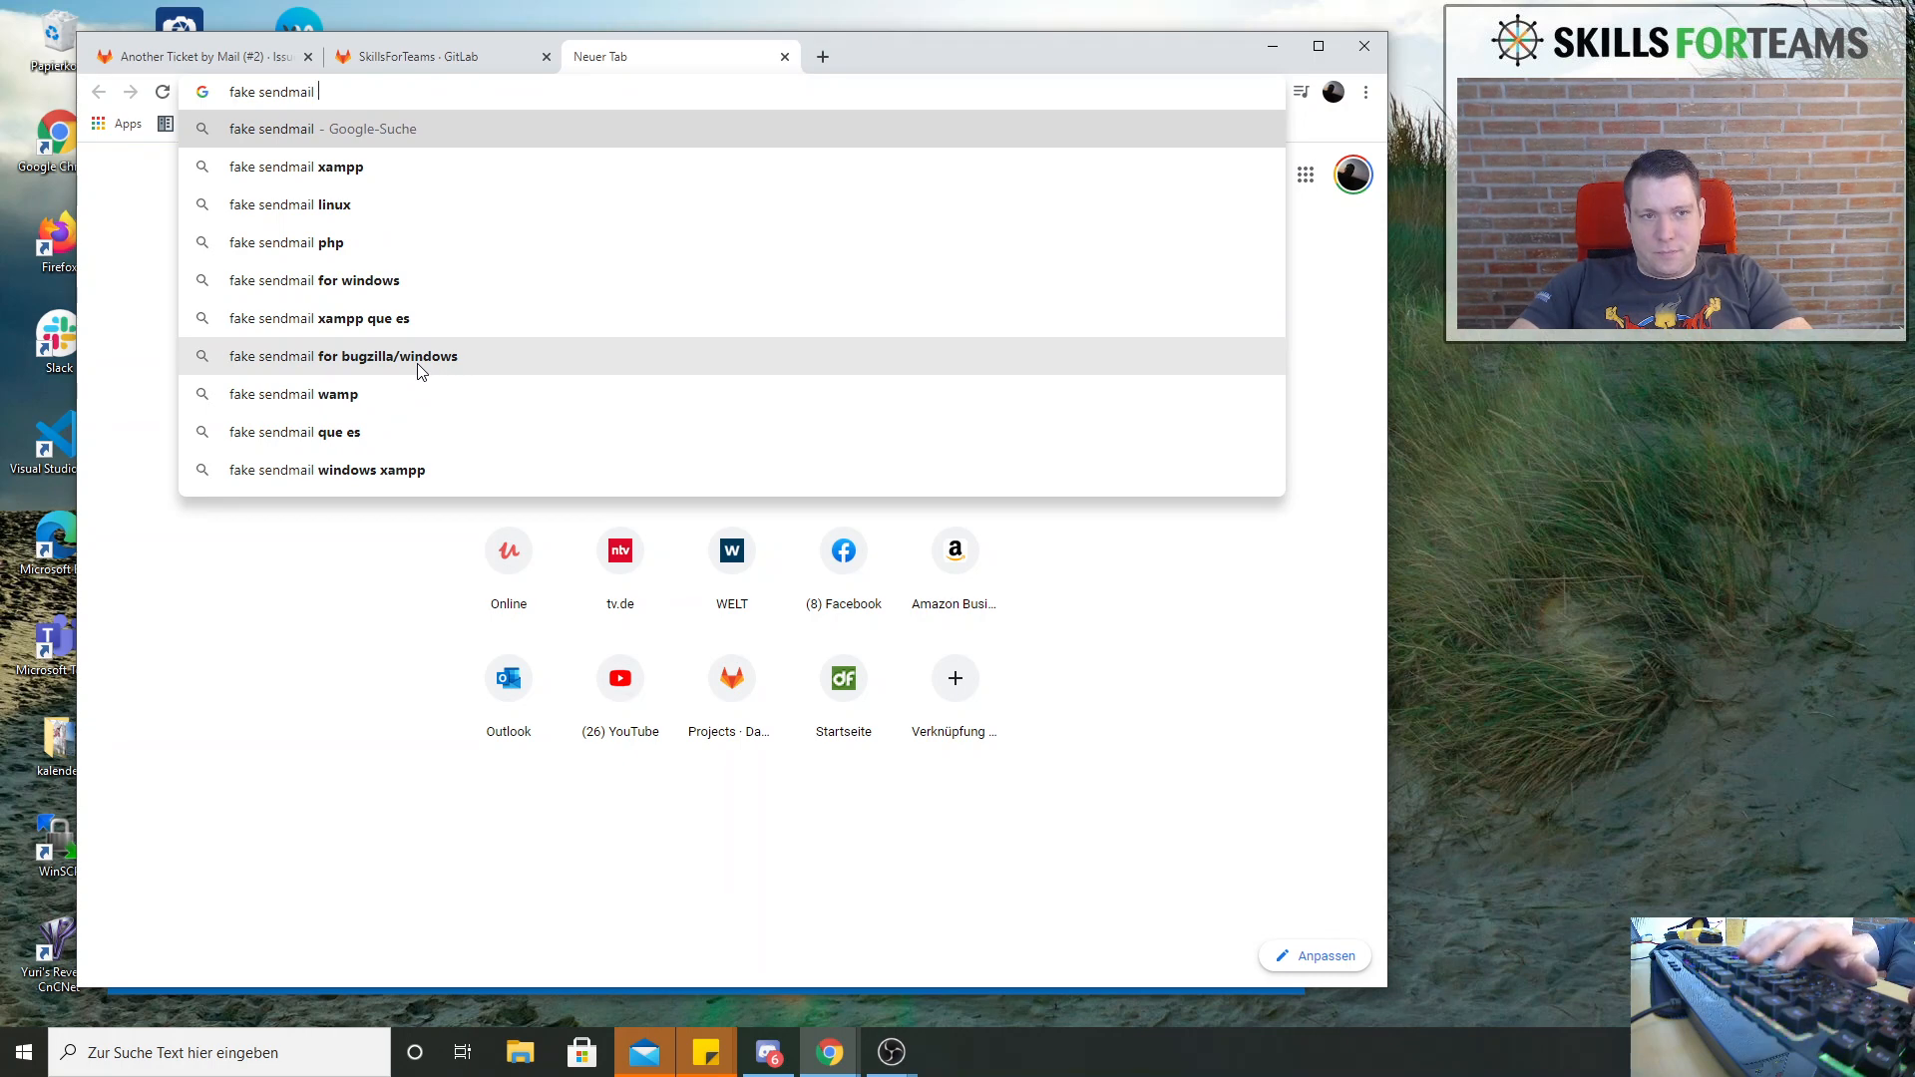
{"action": "type", "text": " xampp"}
{"action": "key", "text": "Return"}
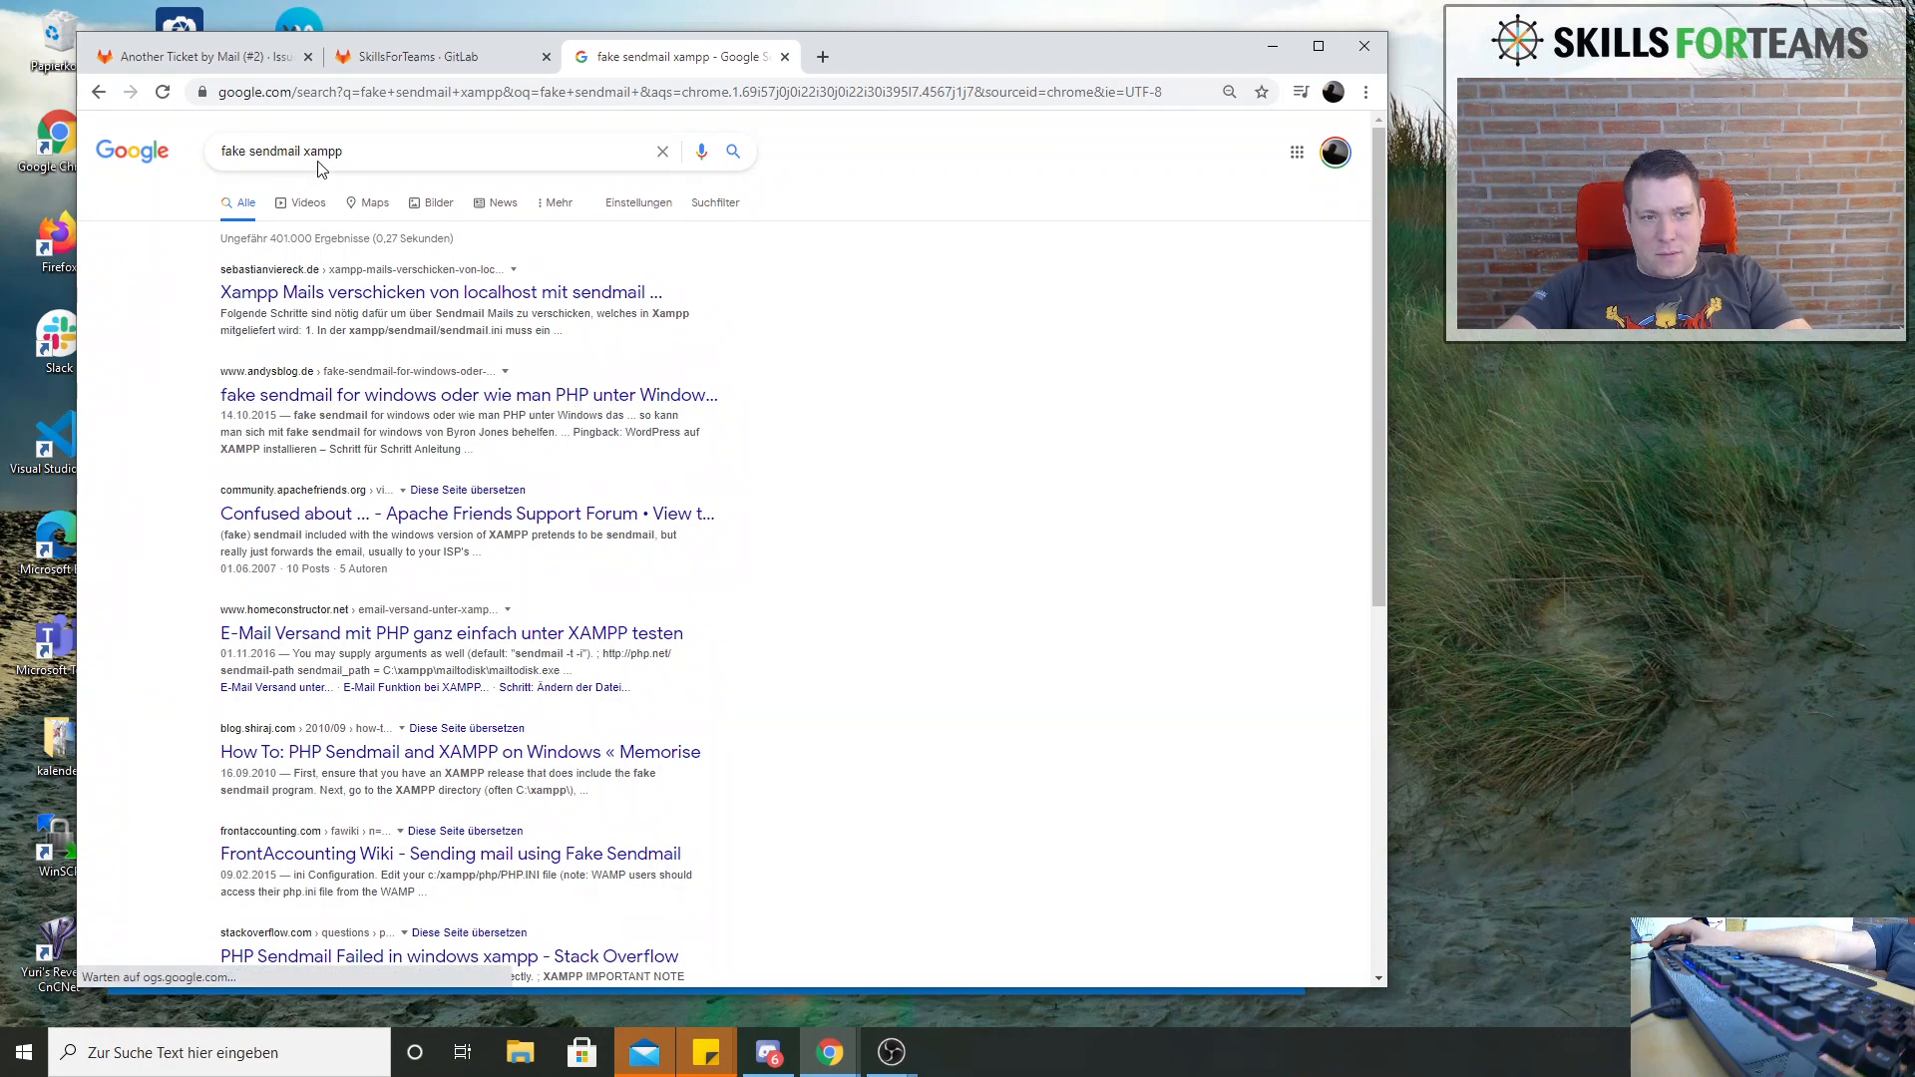
Search the web for mail mock instead
{"action": "triple_click", "coordinate": [409, 150]}
{"action": "type", "text": "m"}
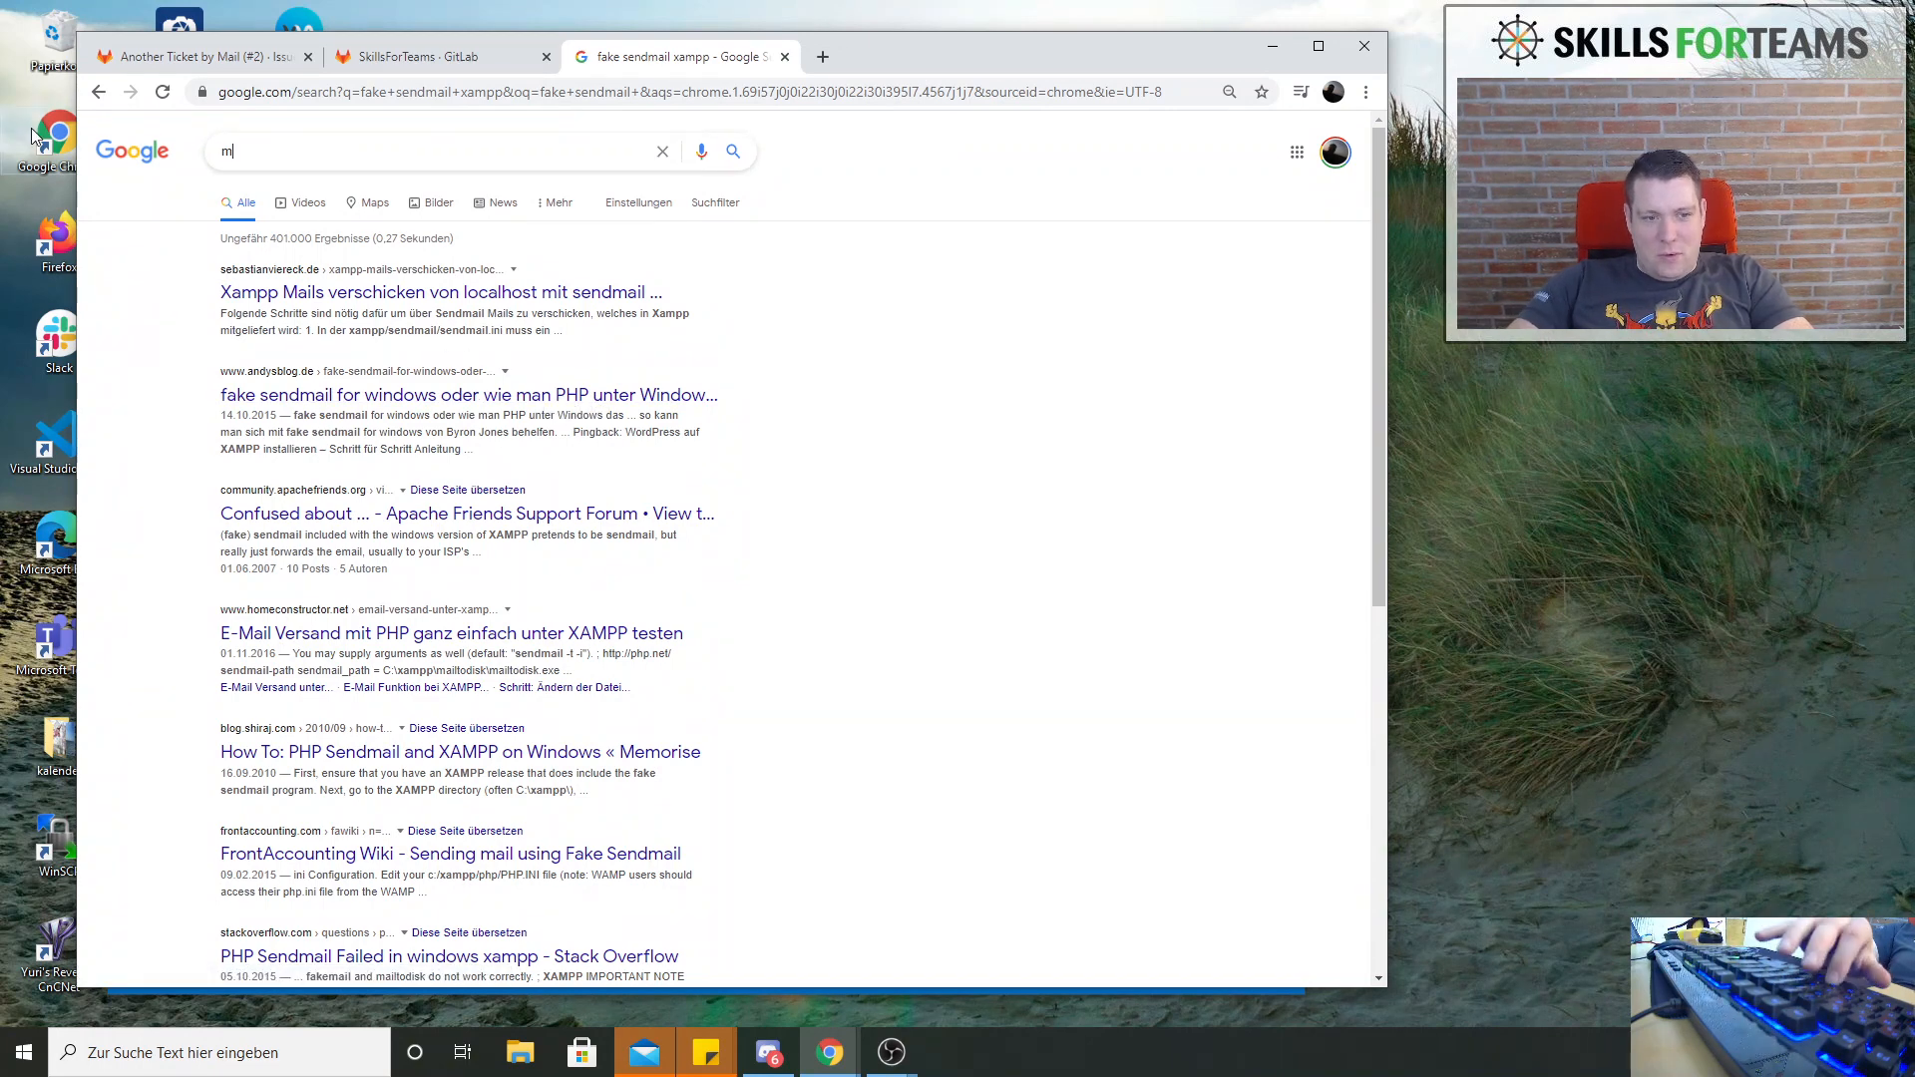
{"action": "type", "text": "ail mock"}
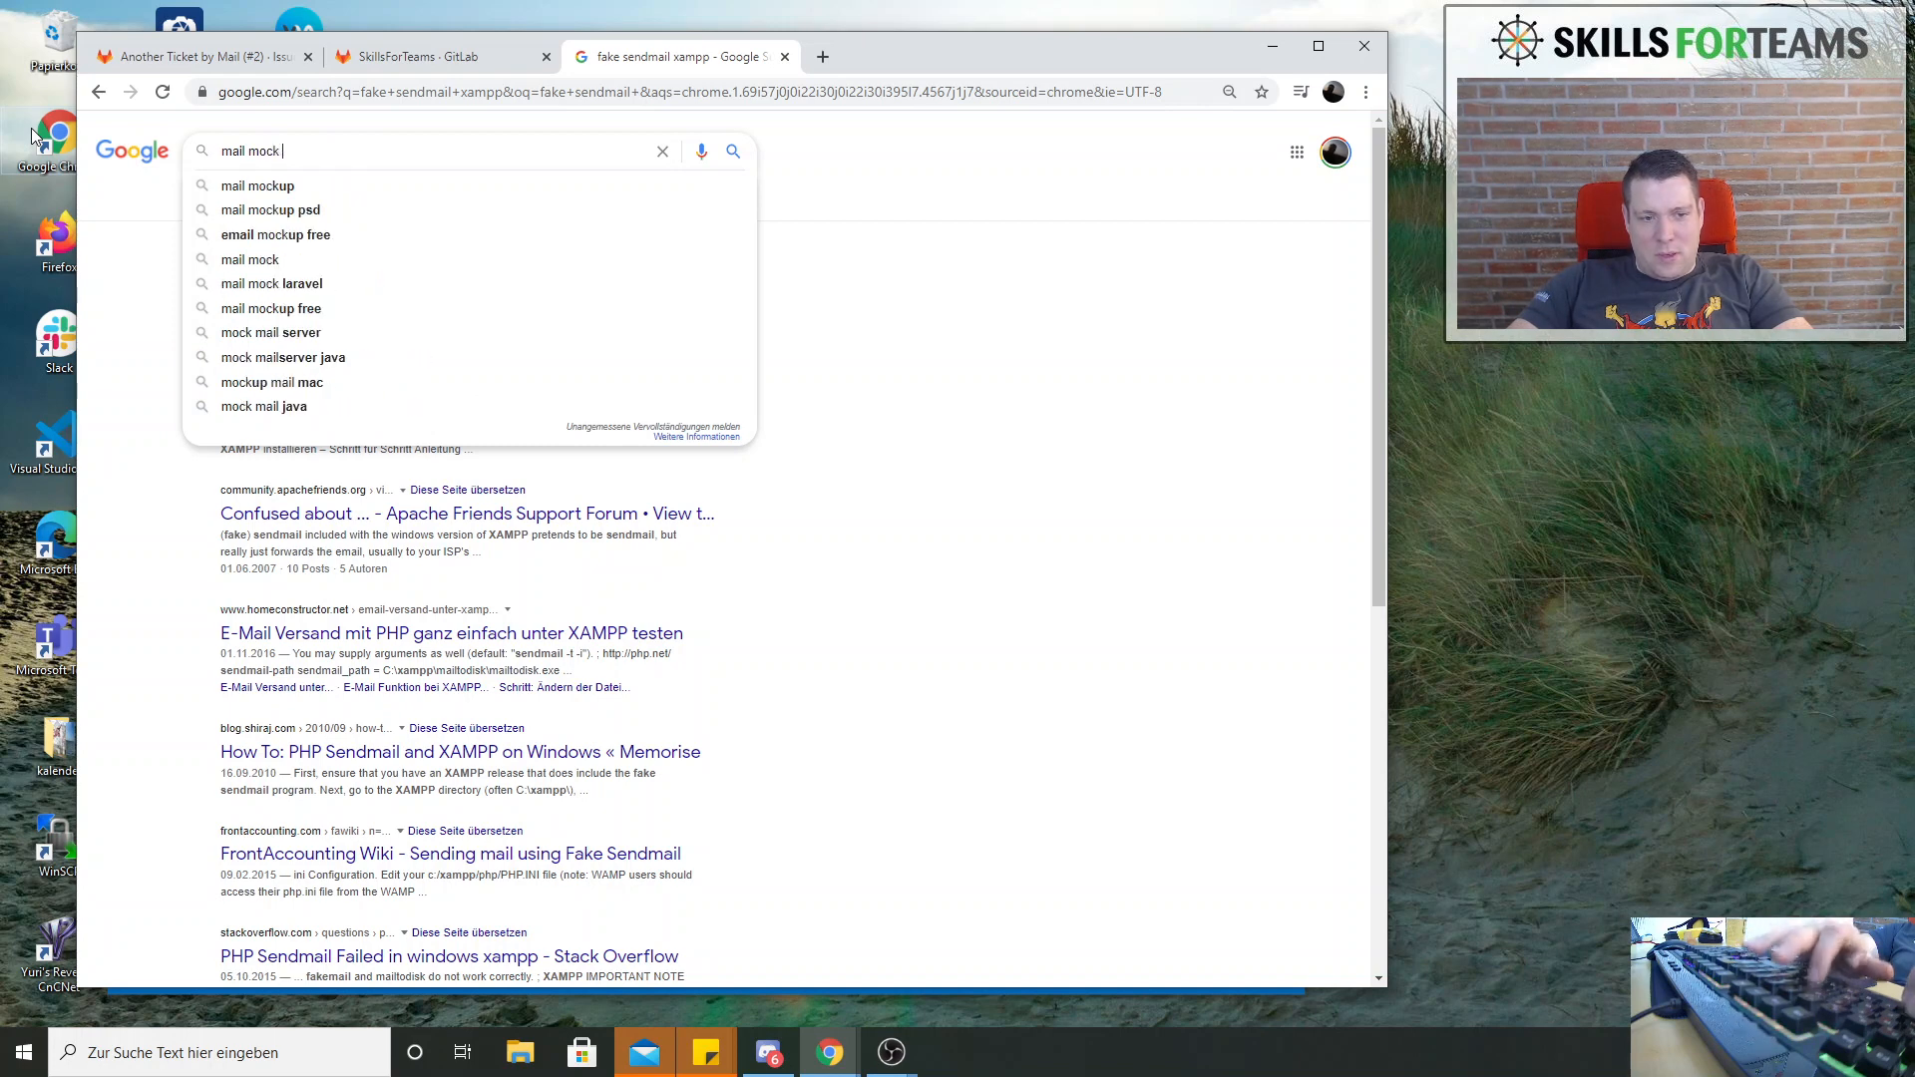
{"action": "key", "text": "Return"}
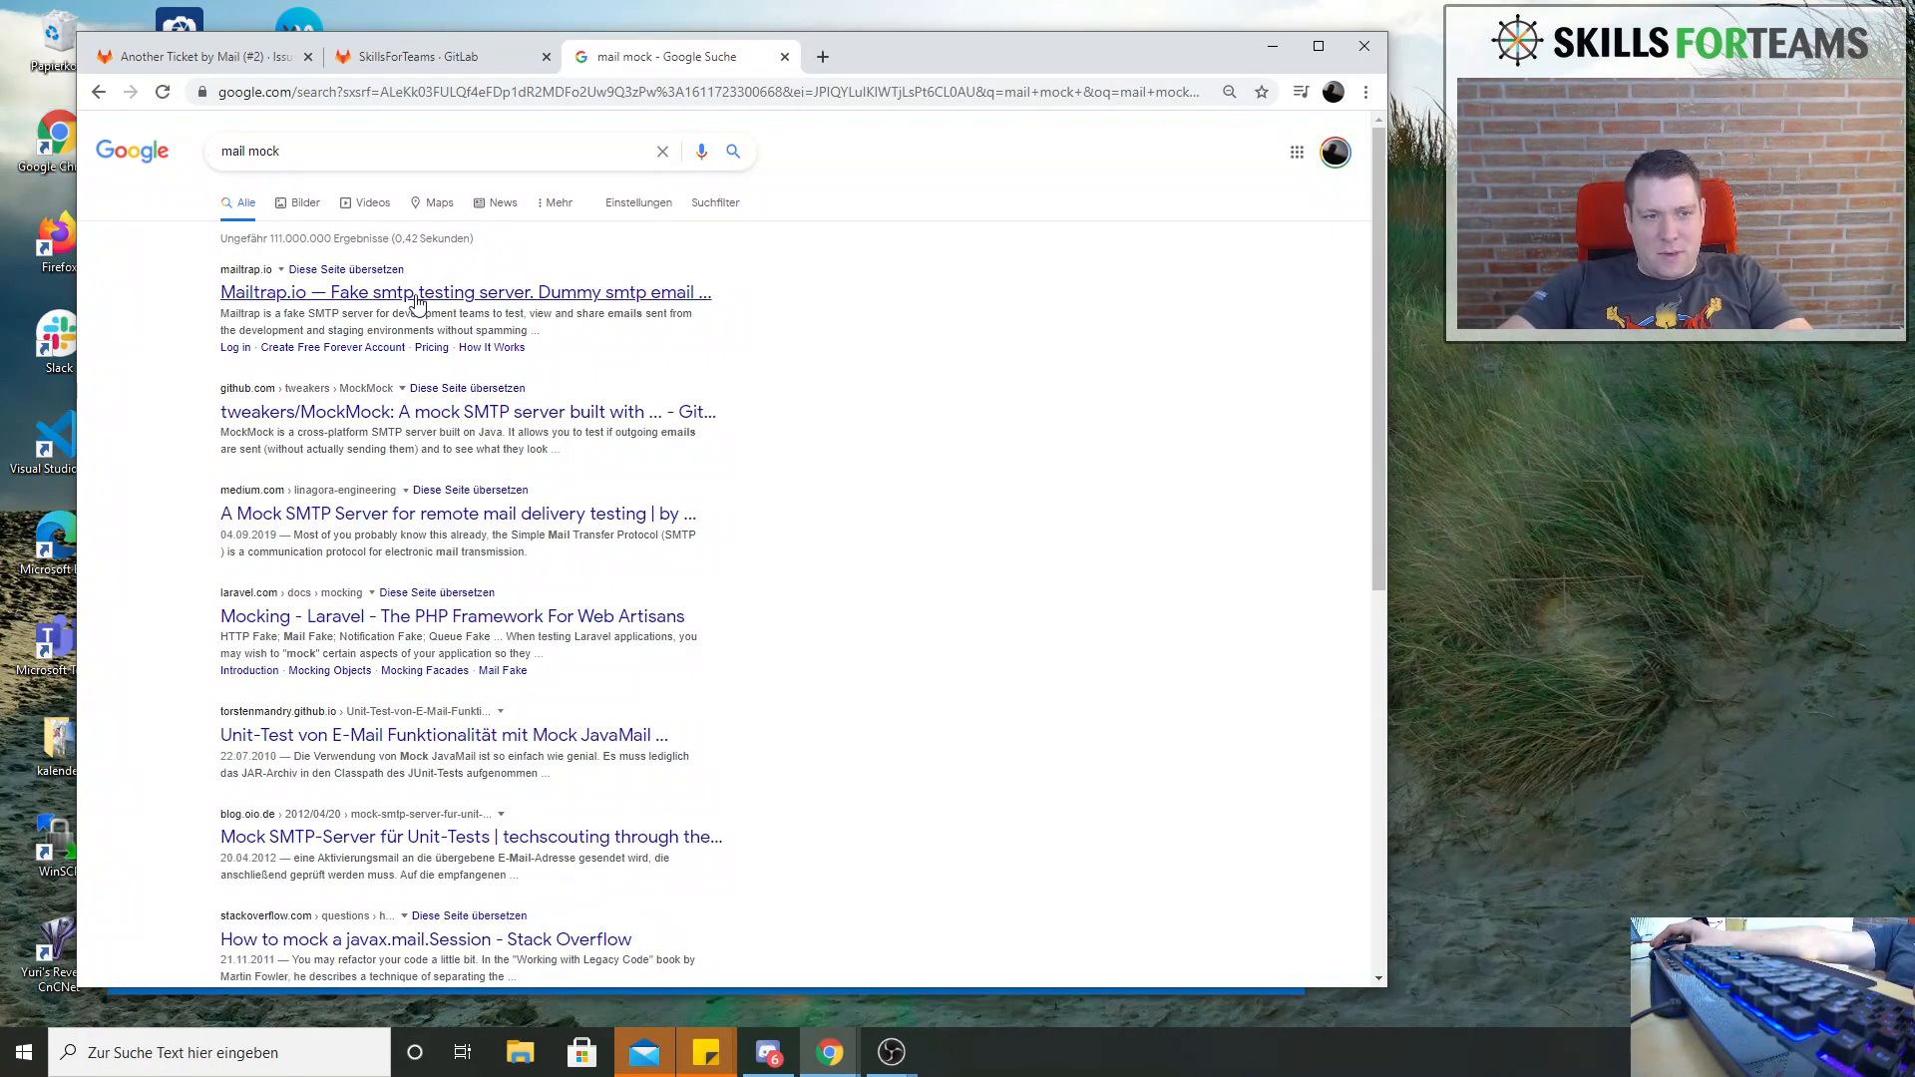
Open the Mailtrap.io search result in its own tab, read the Free and Individual plan descriptions on its pricing page, then close it
{"action": "middle_click", "coordinate": [419, 296]}
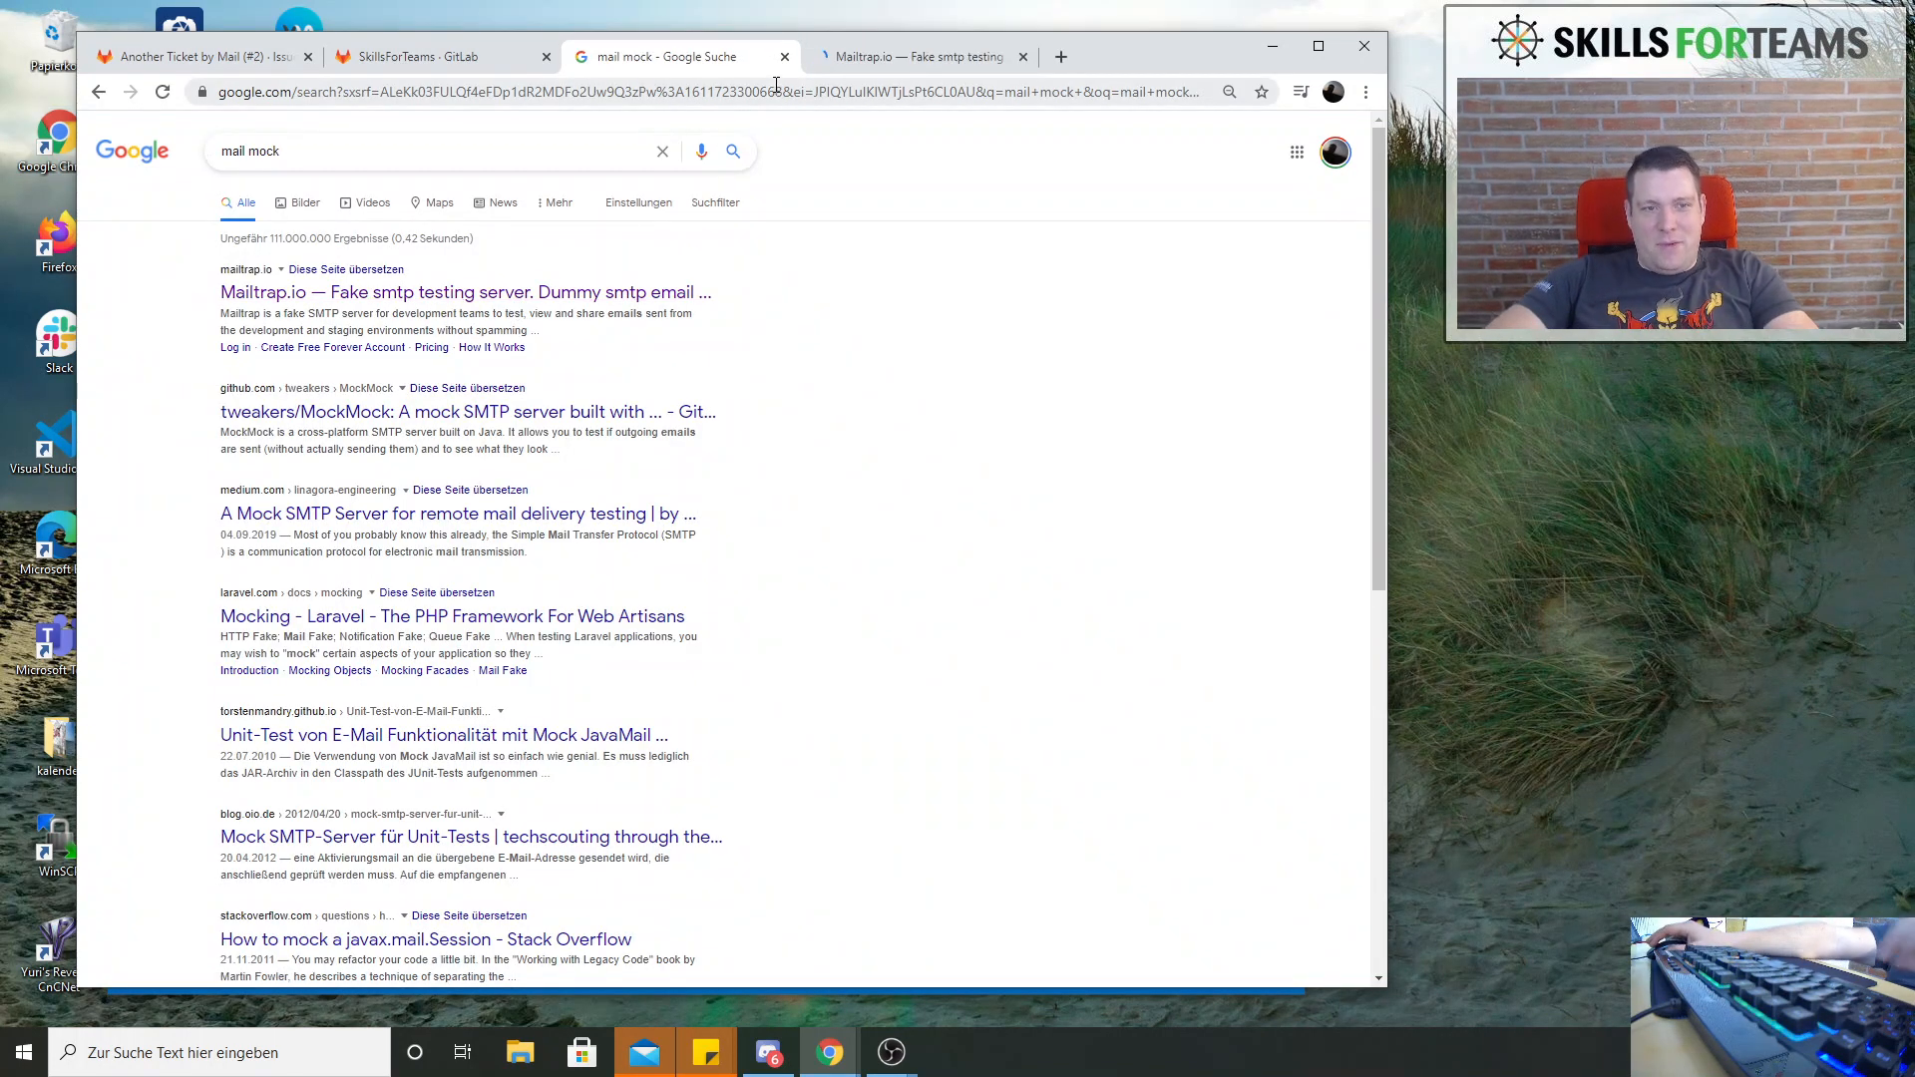
{"action": "left_click", "coordinate": [888, 66]}
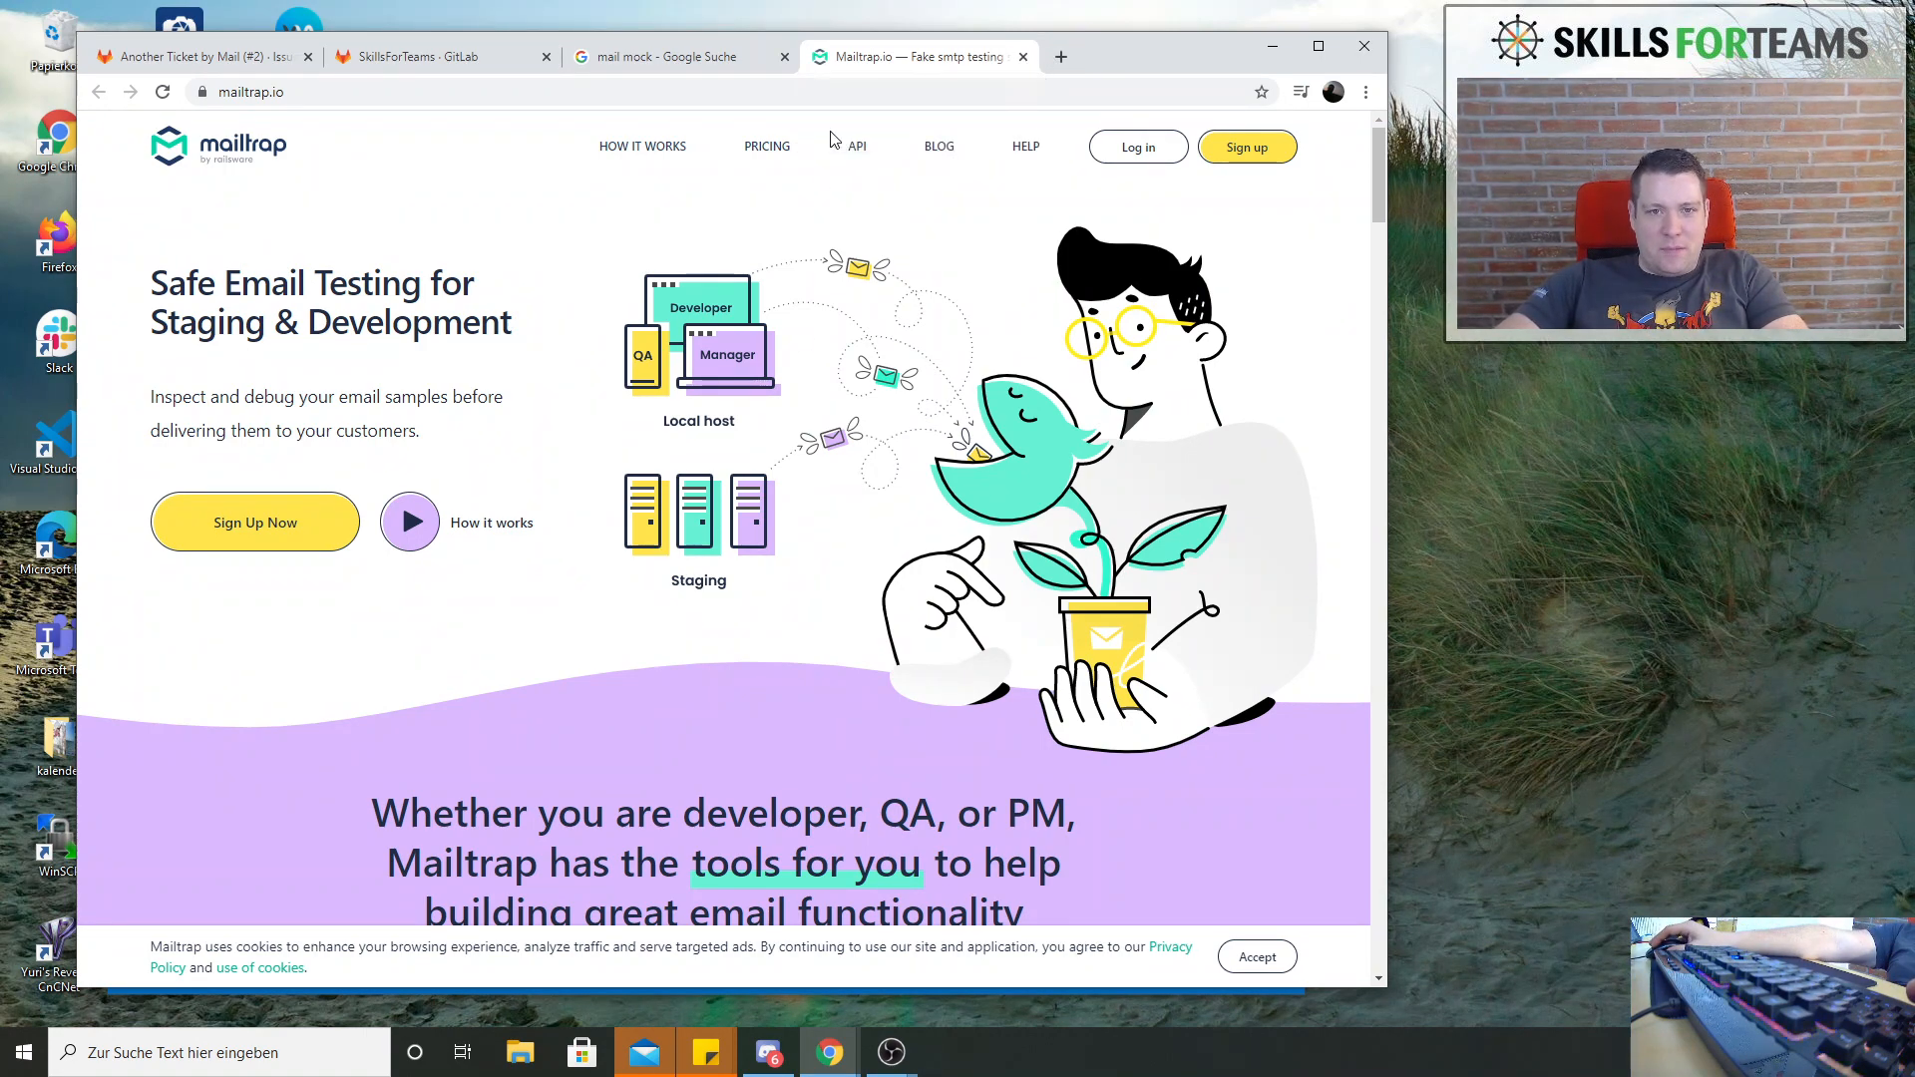
{"action": "left_click", "coordinate": [761, 145]}
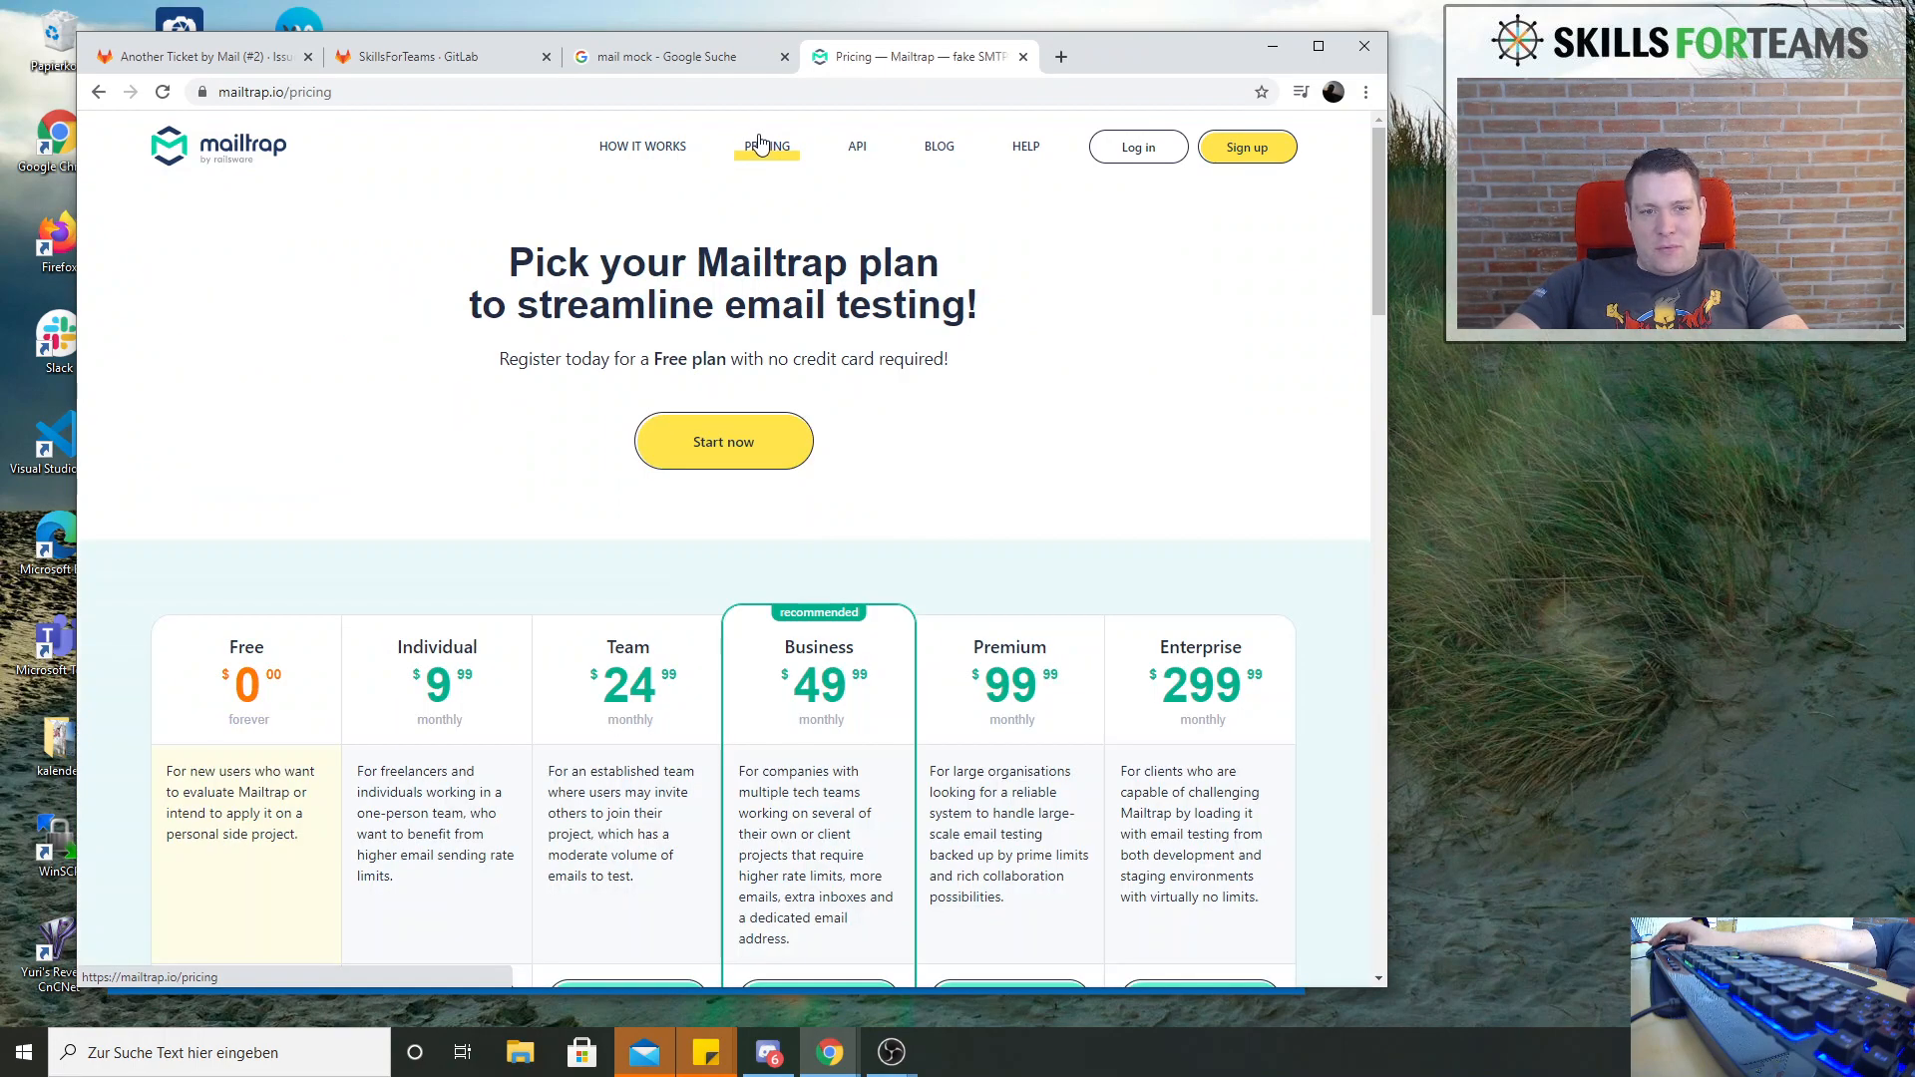
{"action": "scroll", "coordinate": [374, 614], "scroll_direction": "down", "scroll_amount": 6}
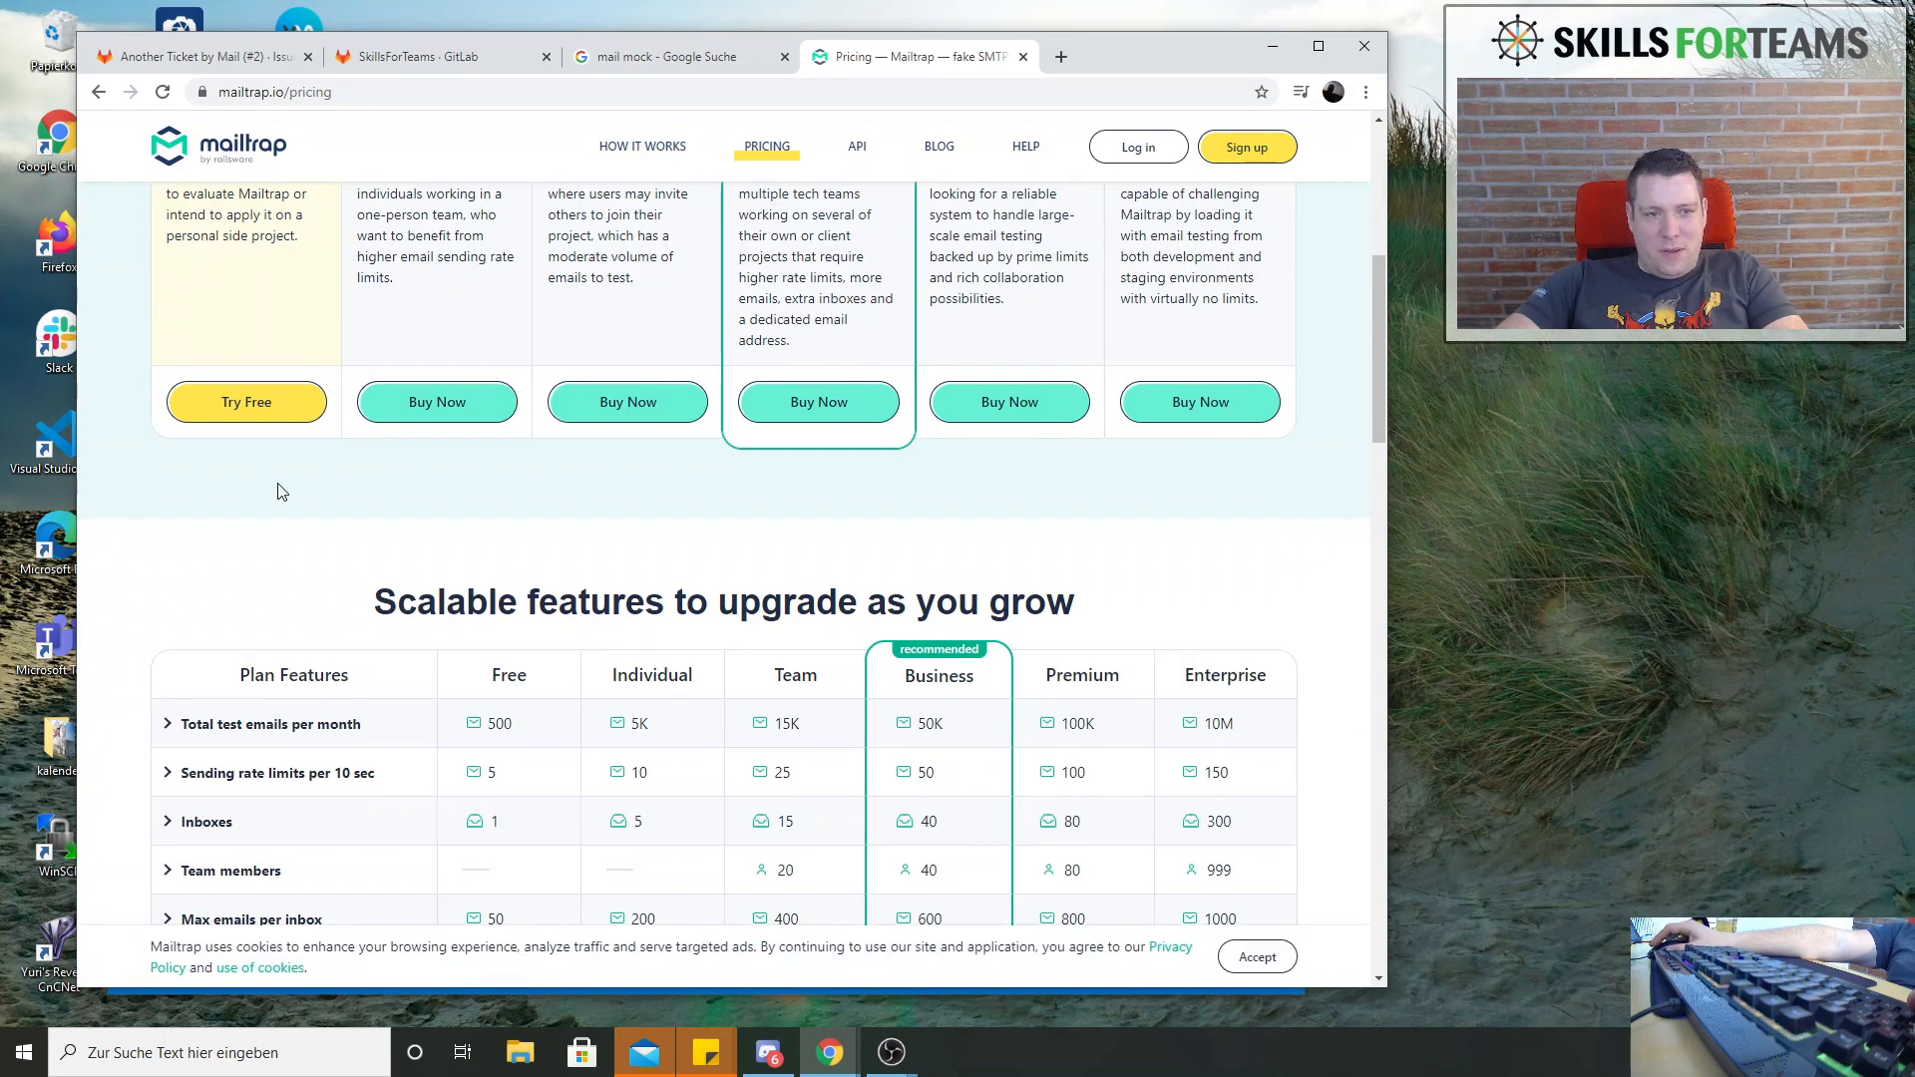
{"action": "scroll", "coordinate": [281, 491], "scroll_direction": "up", "scroll_amount": 3}
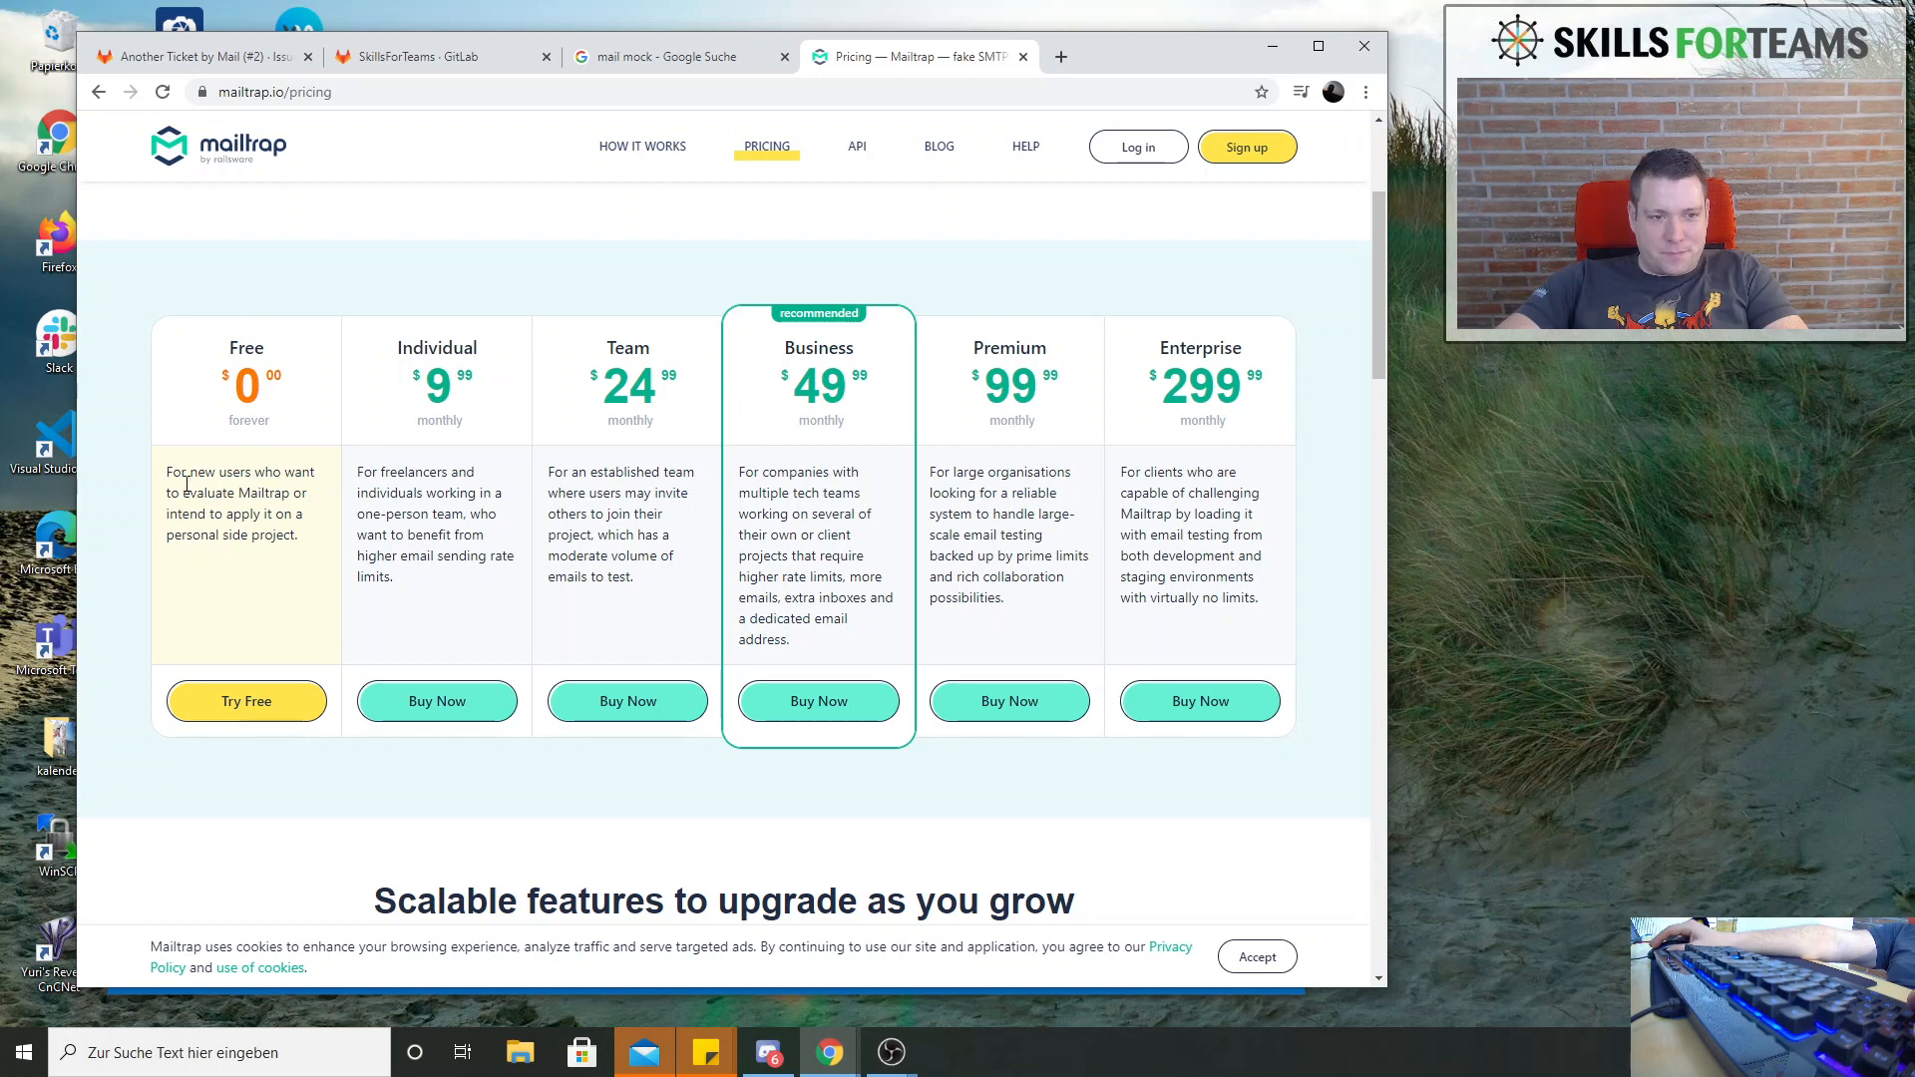
{"action": "left_click_drag", "start_coordinate": [185, 472], "coordinate": [293, 541]}
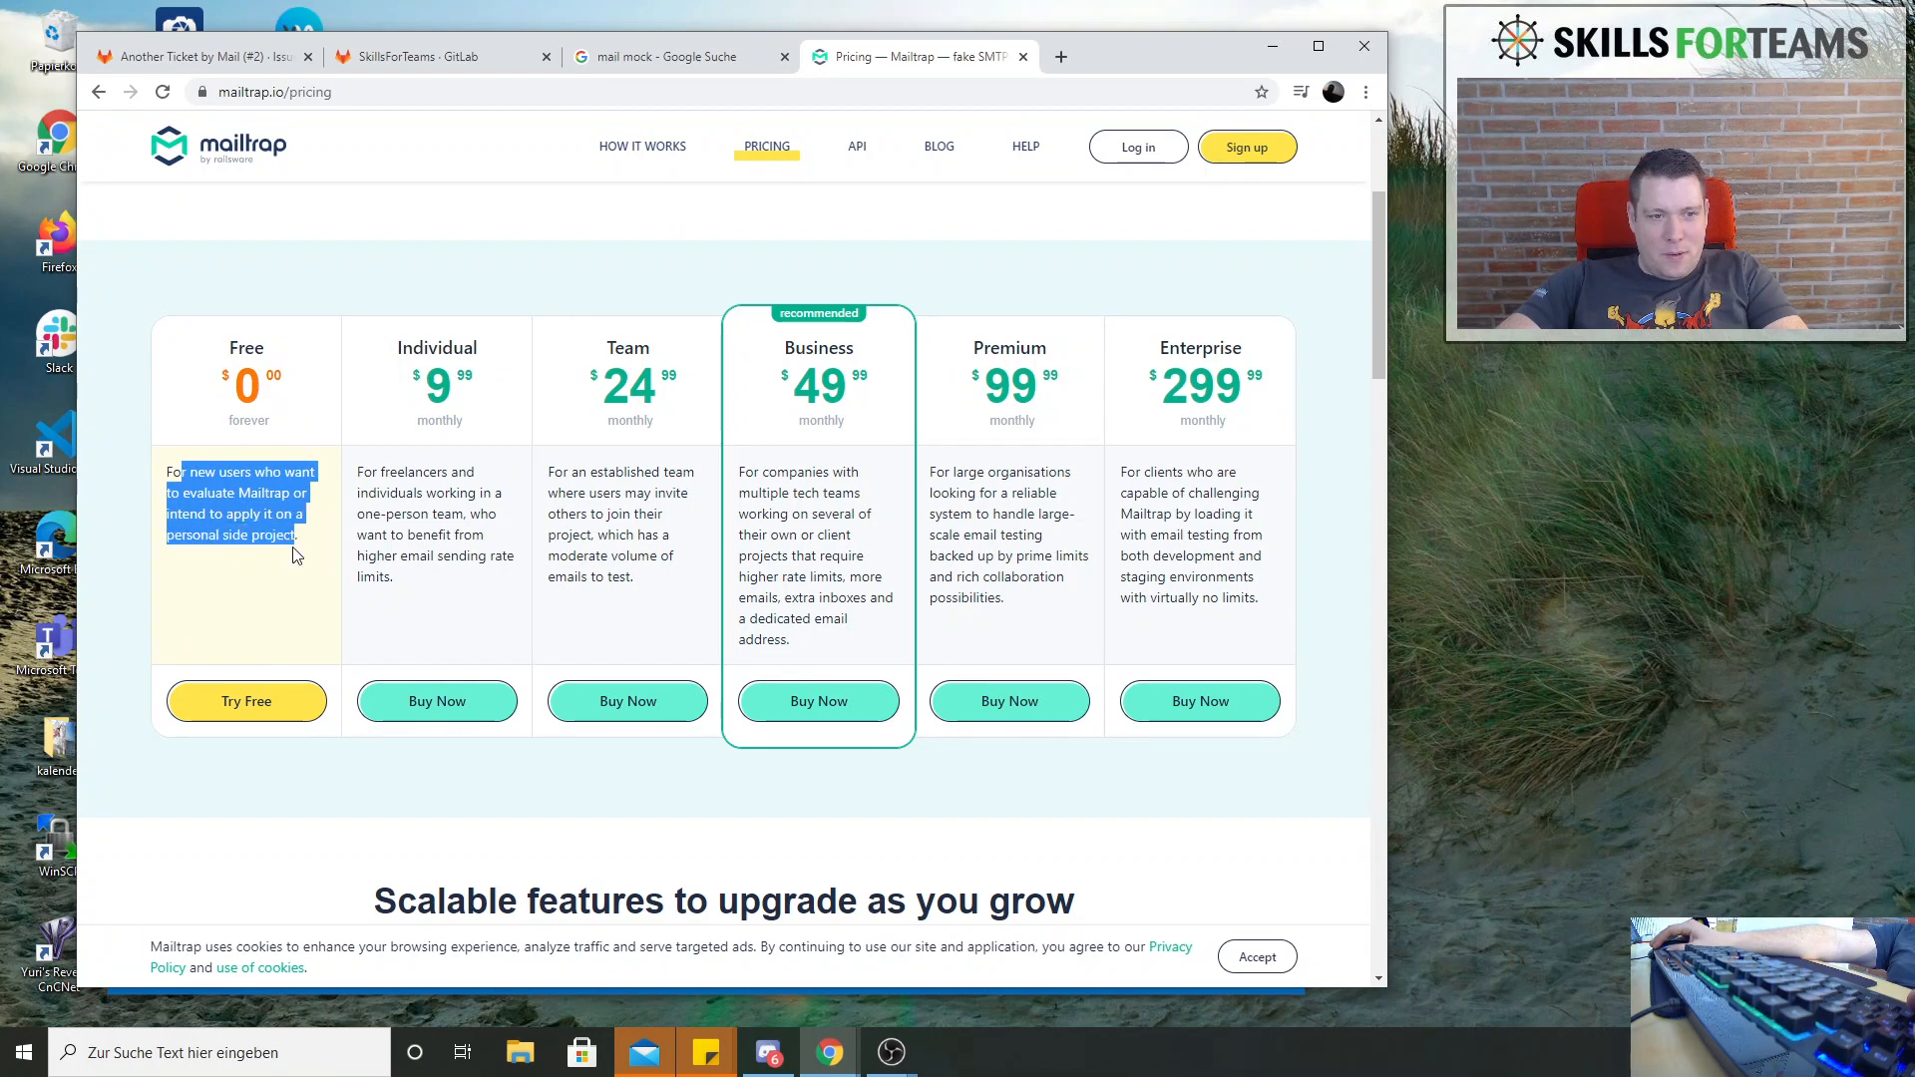
{"action": "left_click_drag", "start_coordinate": [383, 472], "coordinate": [463, 535]}
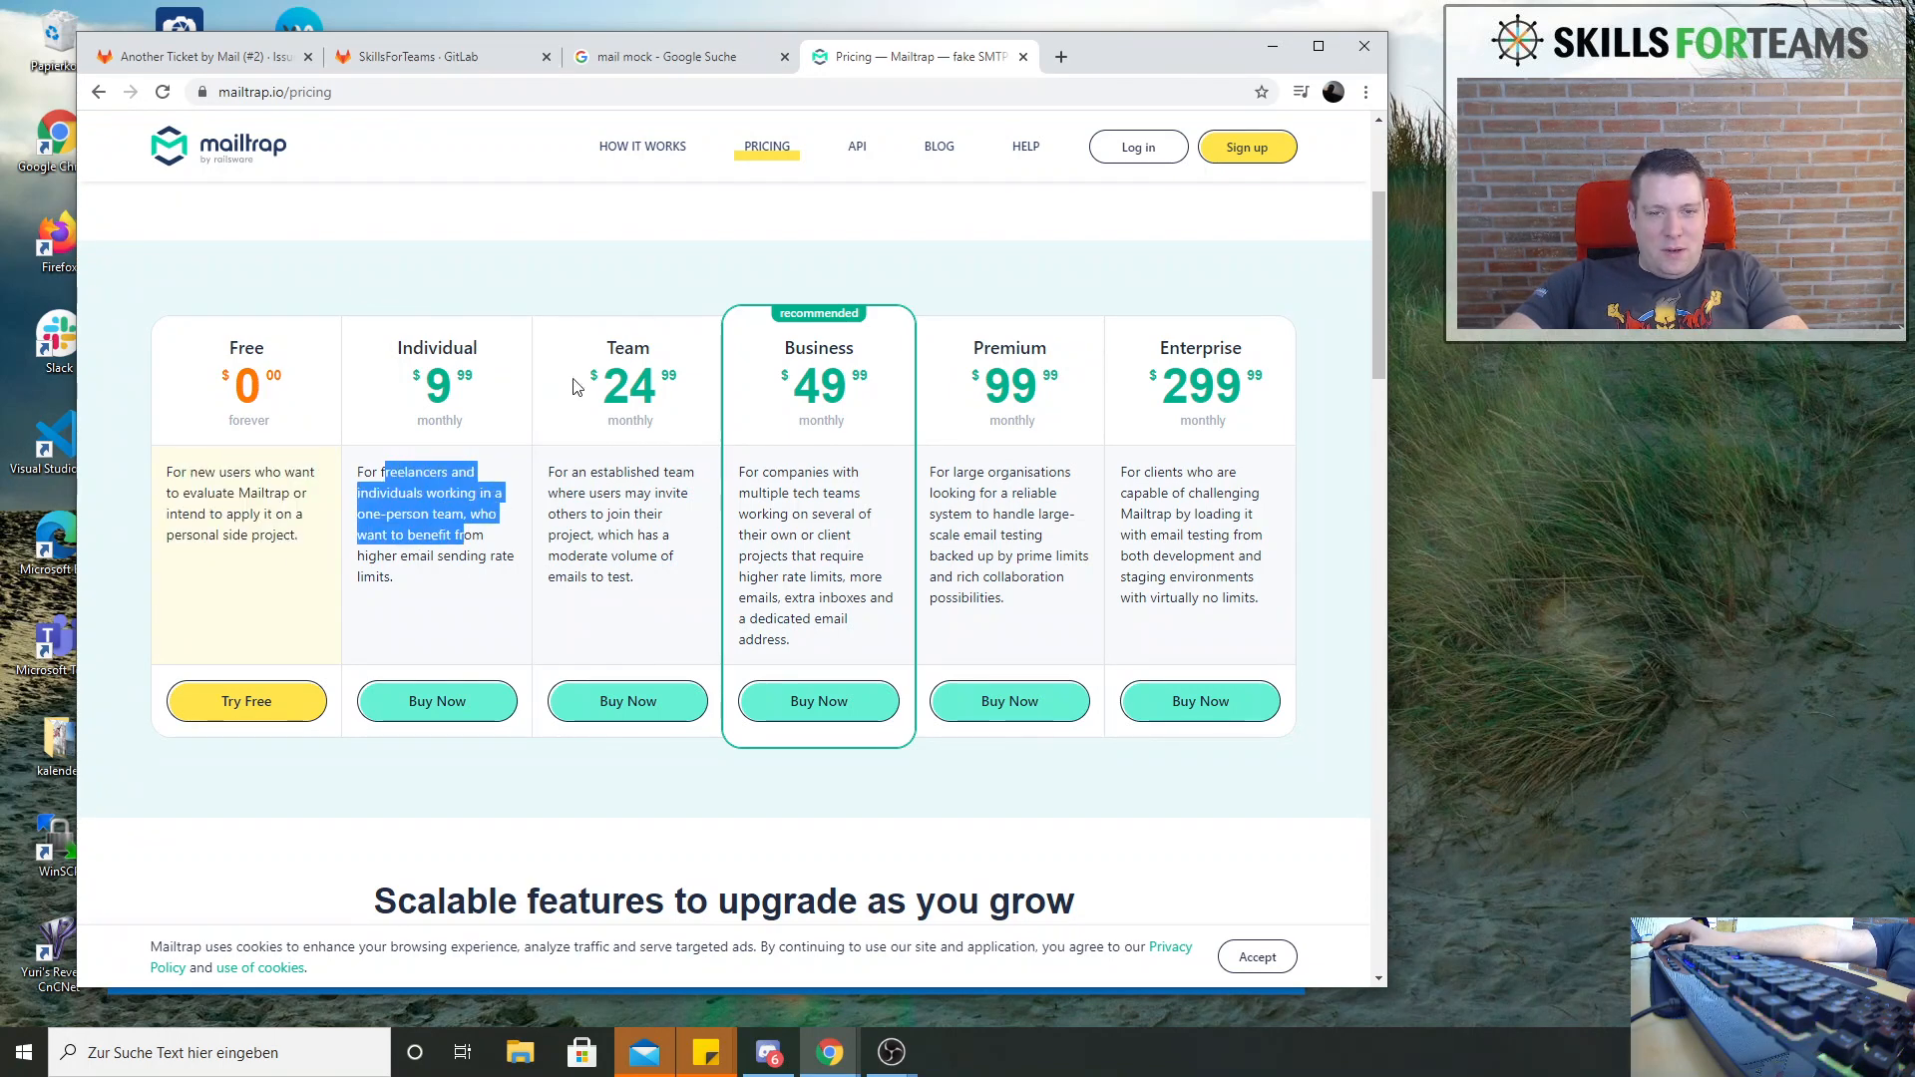
{"action": "left_click", "coordinate": [1023, 57]}
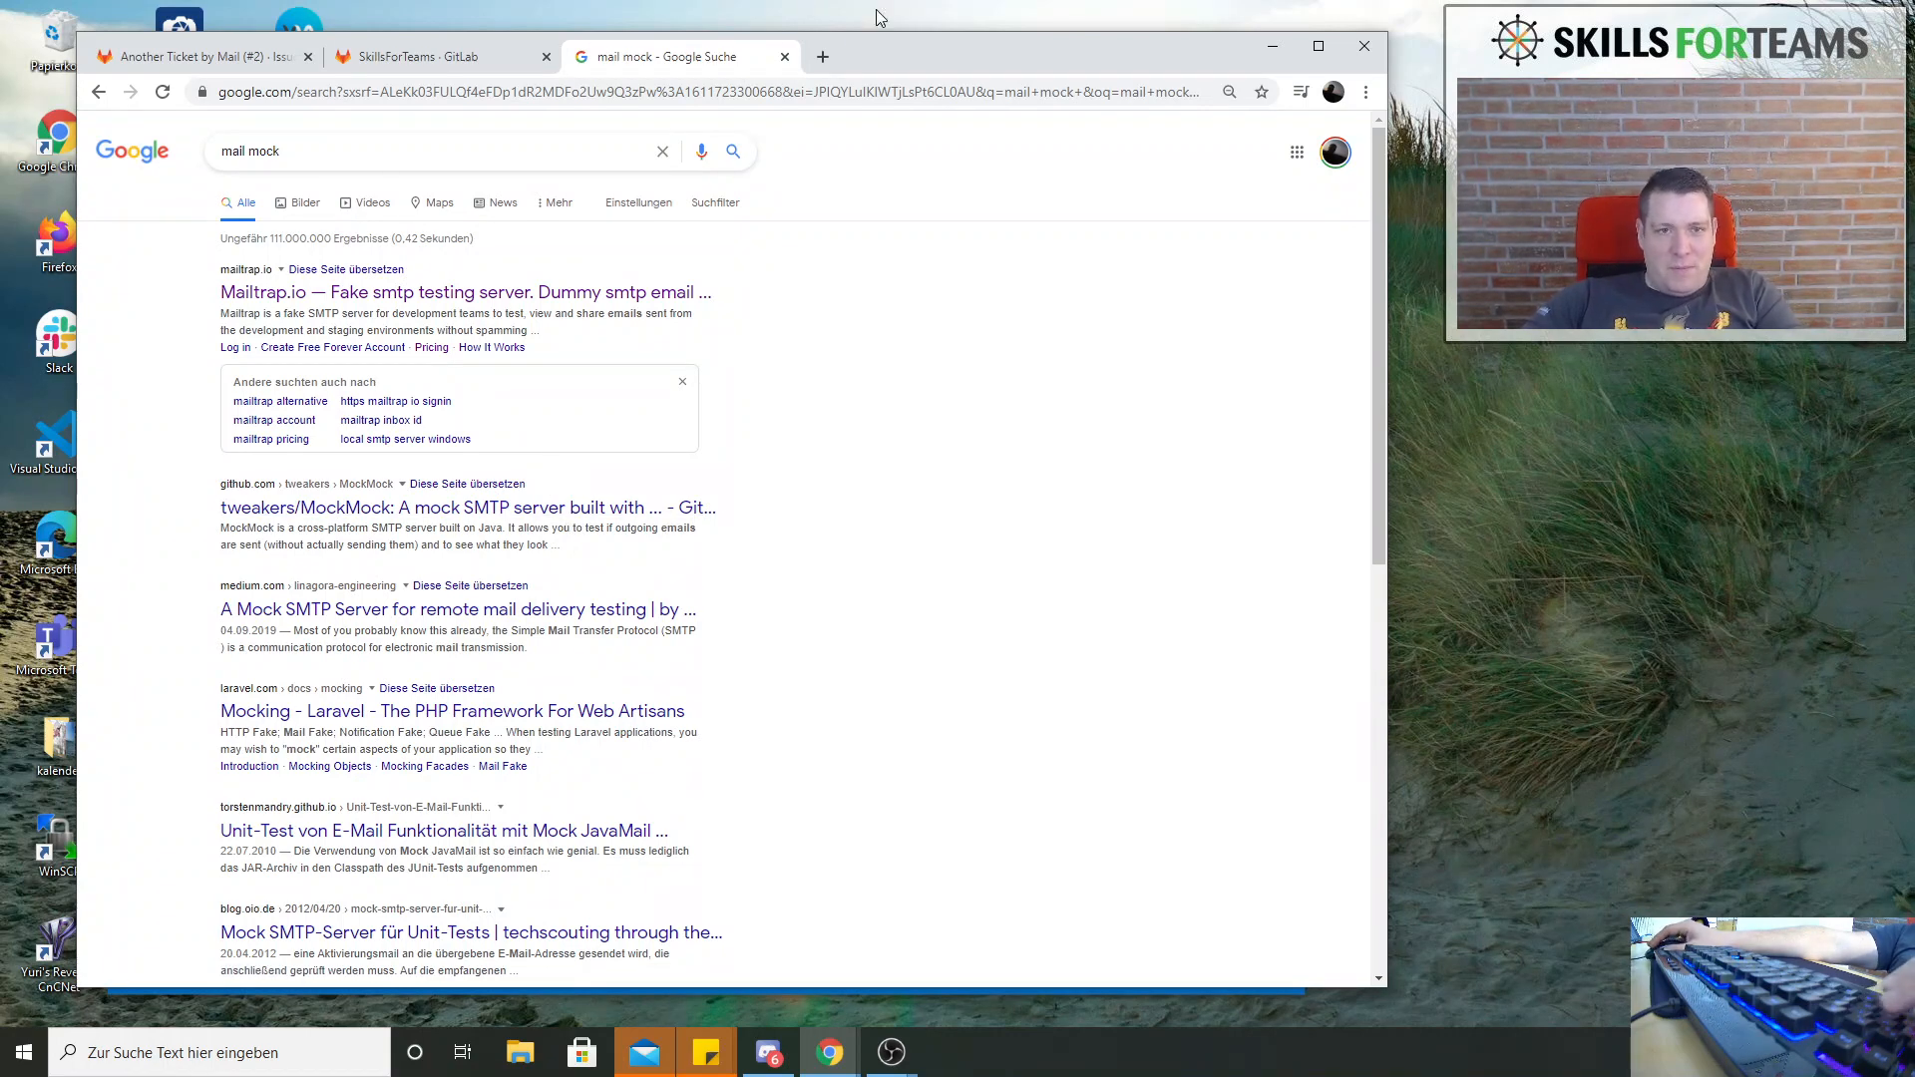
Search the web for fake smtp server windows, then close the search and return to the email testing issue
{"action": "left_click", "coordinate": [458, 145]}
{"action": "key", "text": "ctrl+a"}
{"action": "type", "text": "fack"}
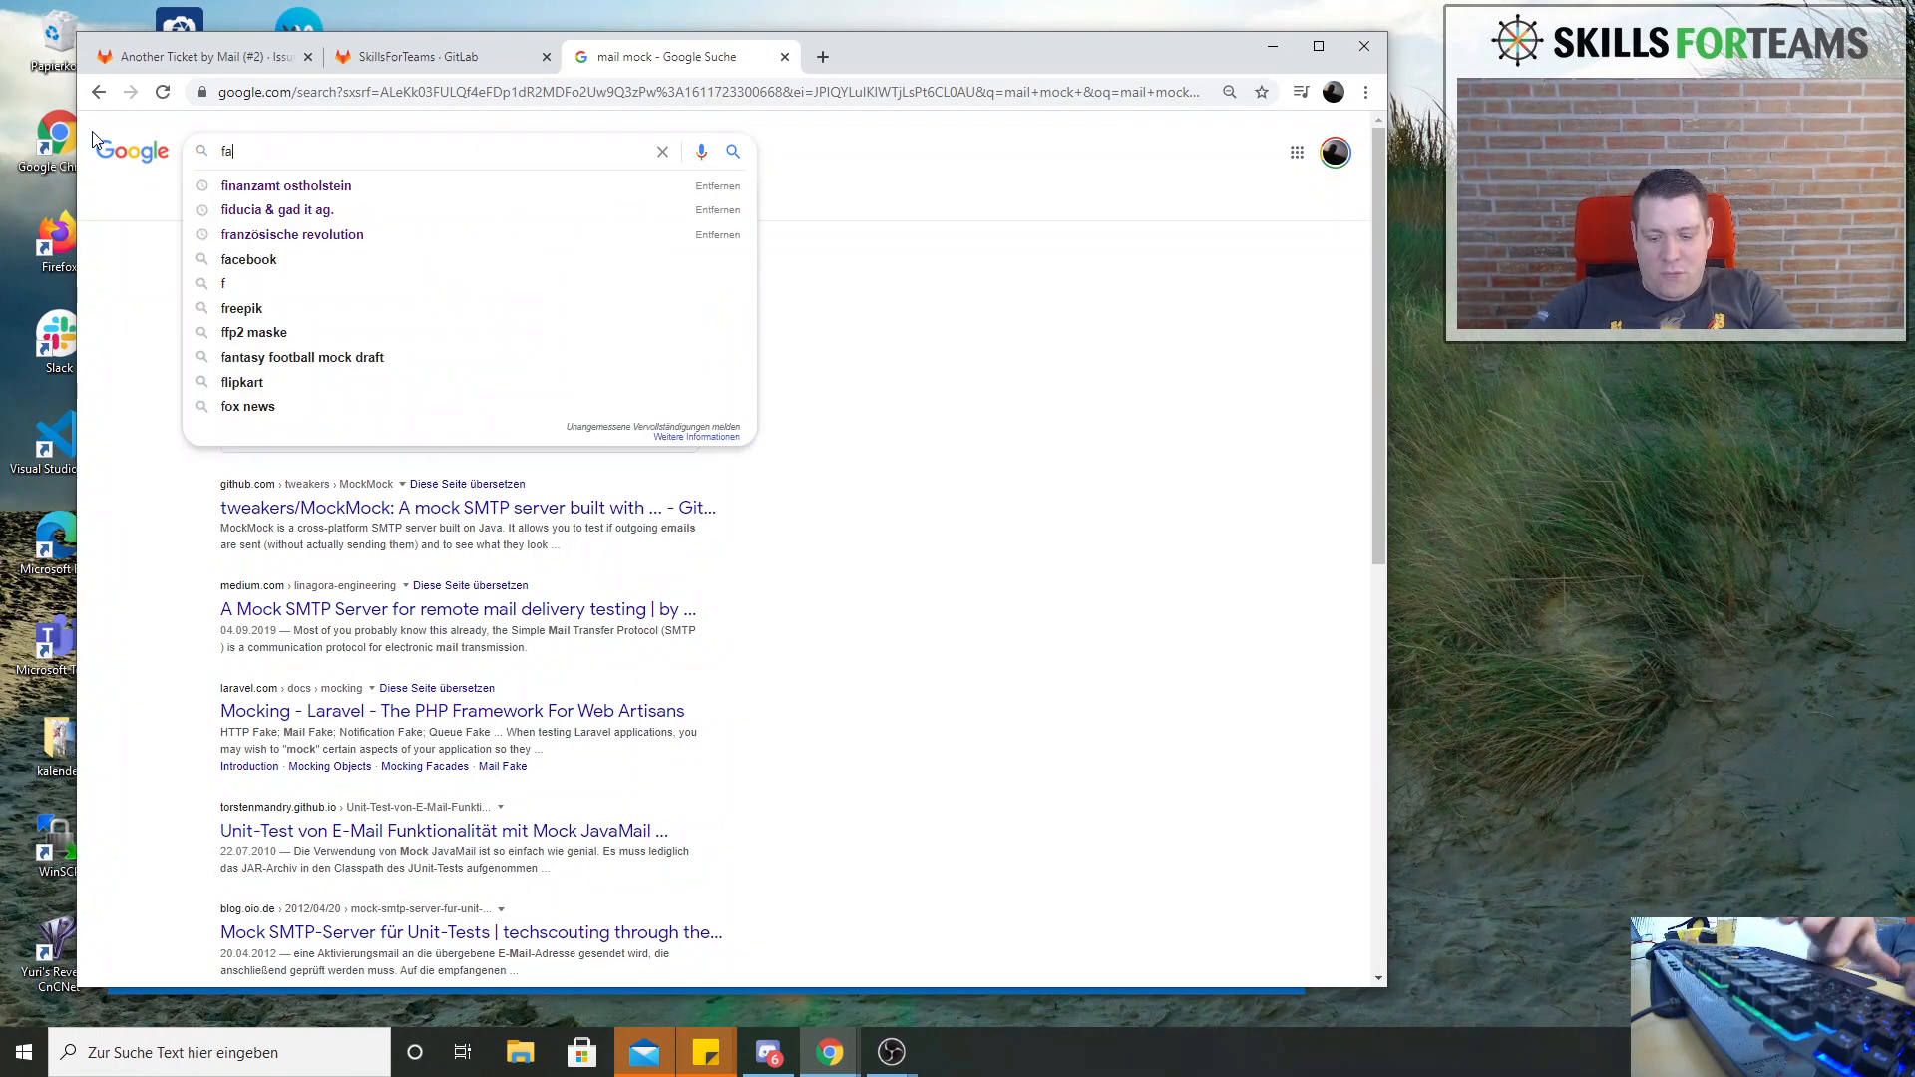
{"action": "key", "text": "BackSpace"}
{"action": "key", "text": "BackSpace"}
{"action": "key", "text": "BackSpace"}
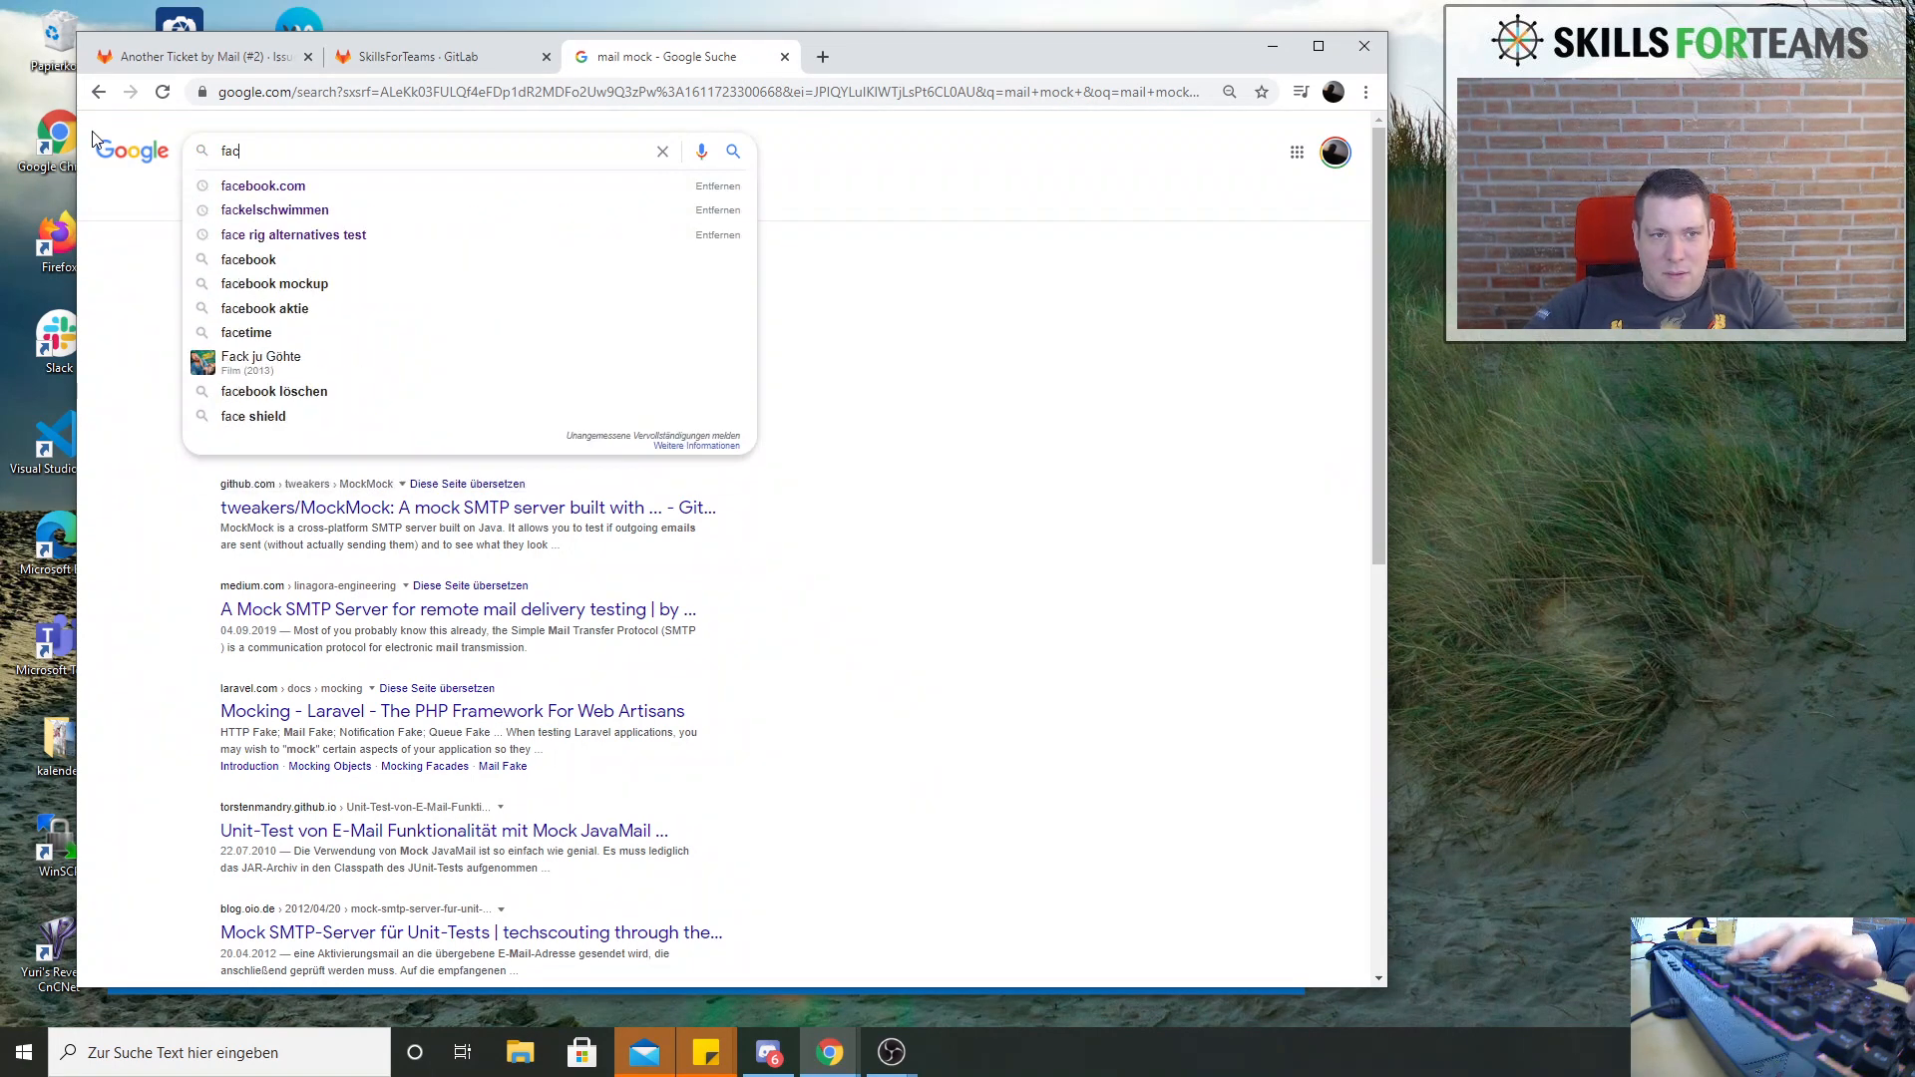
{"action": "type", "text": "k"}
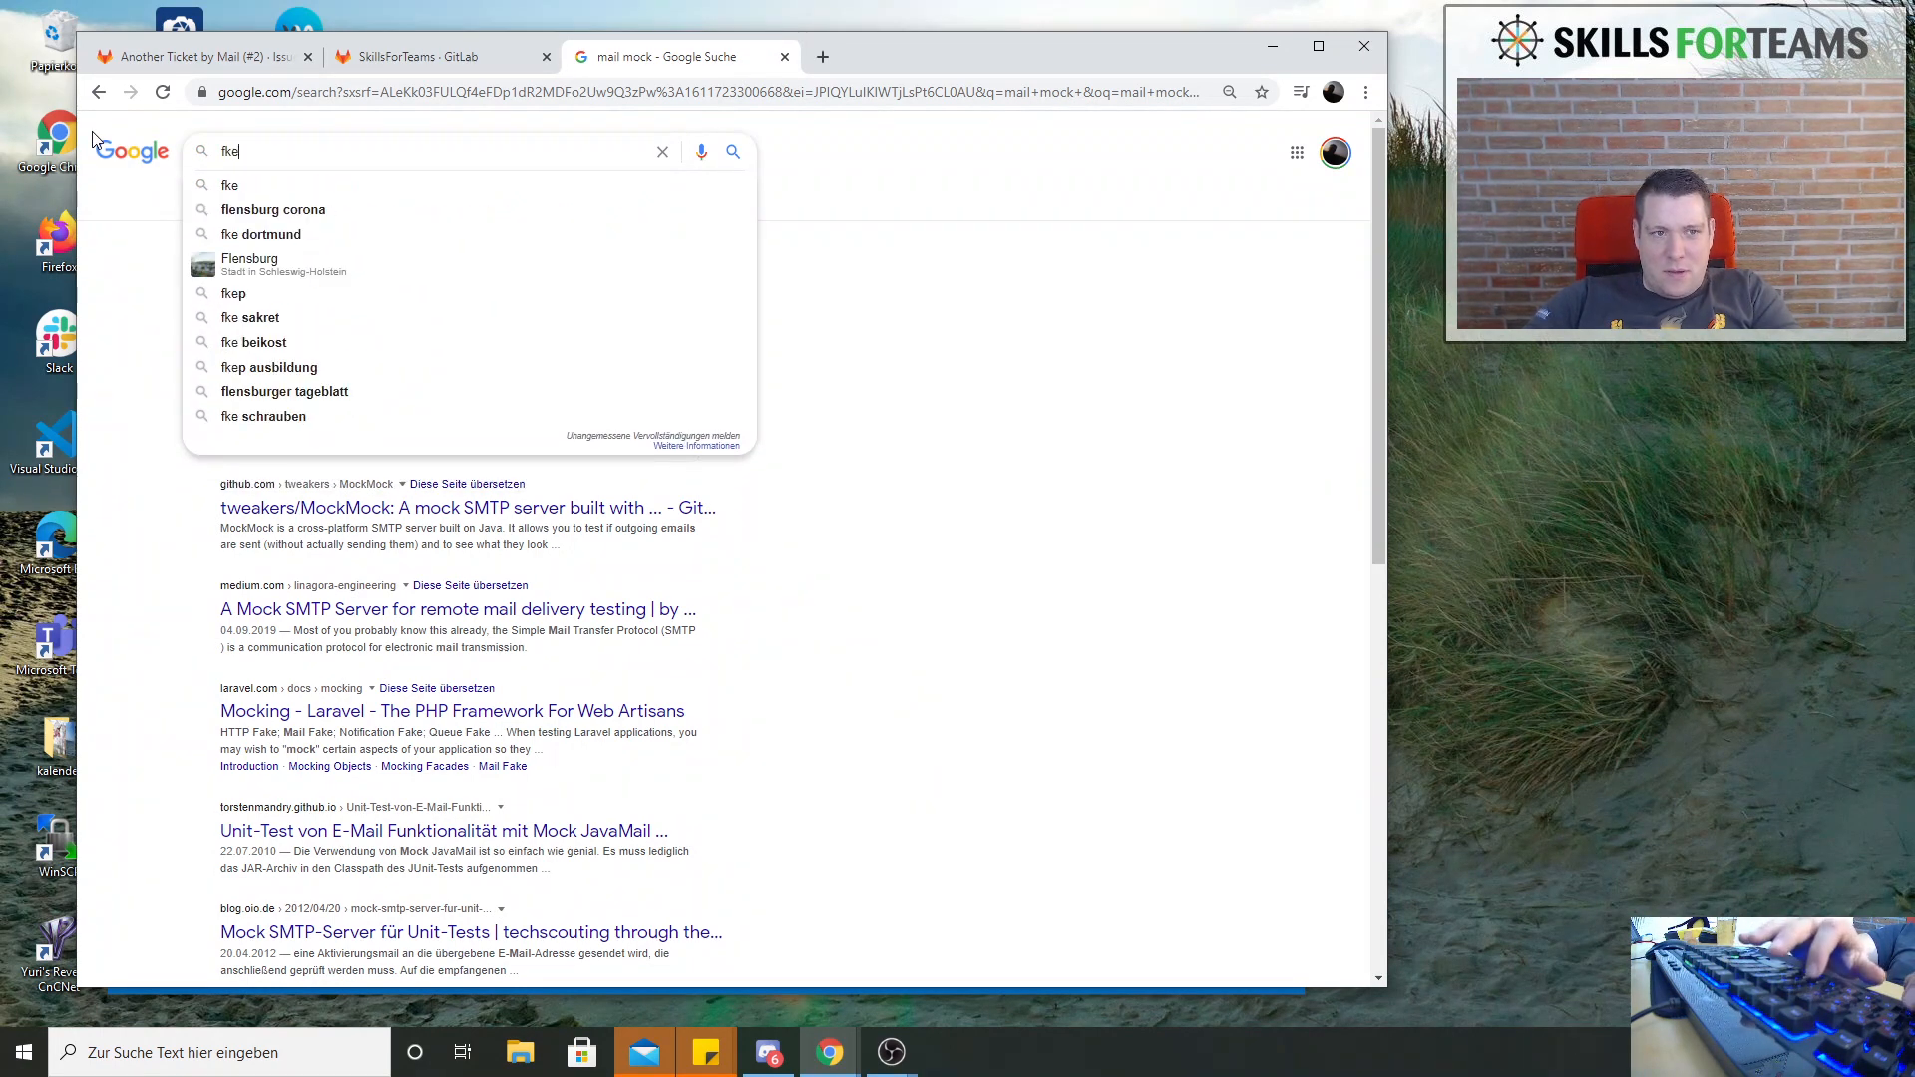
{"action": "key", "text": "BackSpace"}
{"action": "type", "text": "ak"}
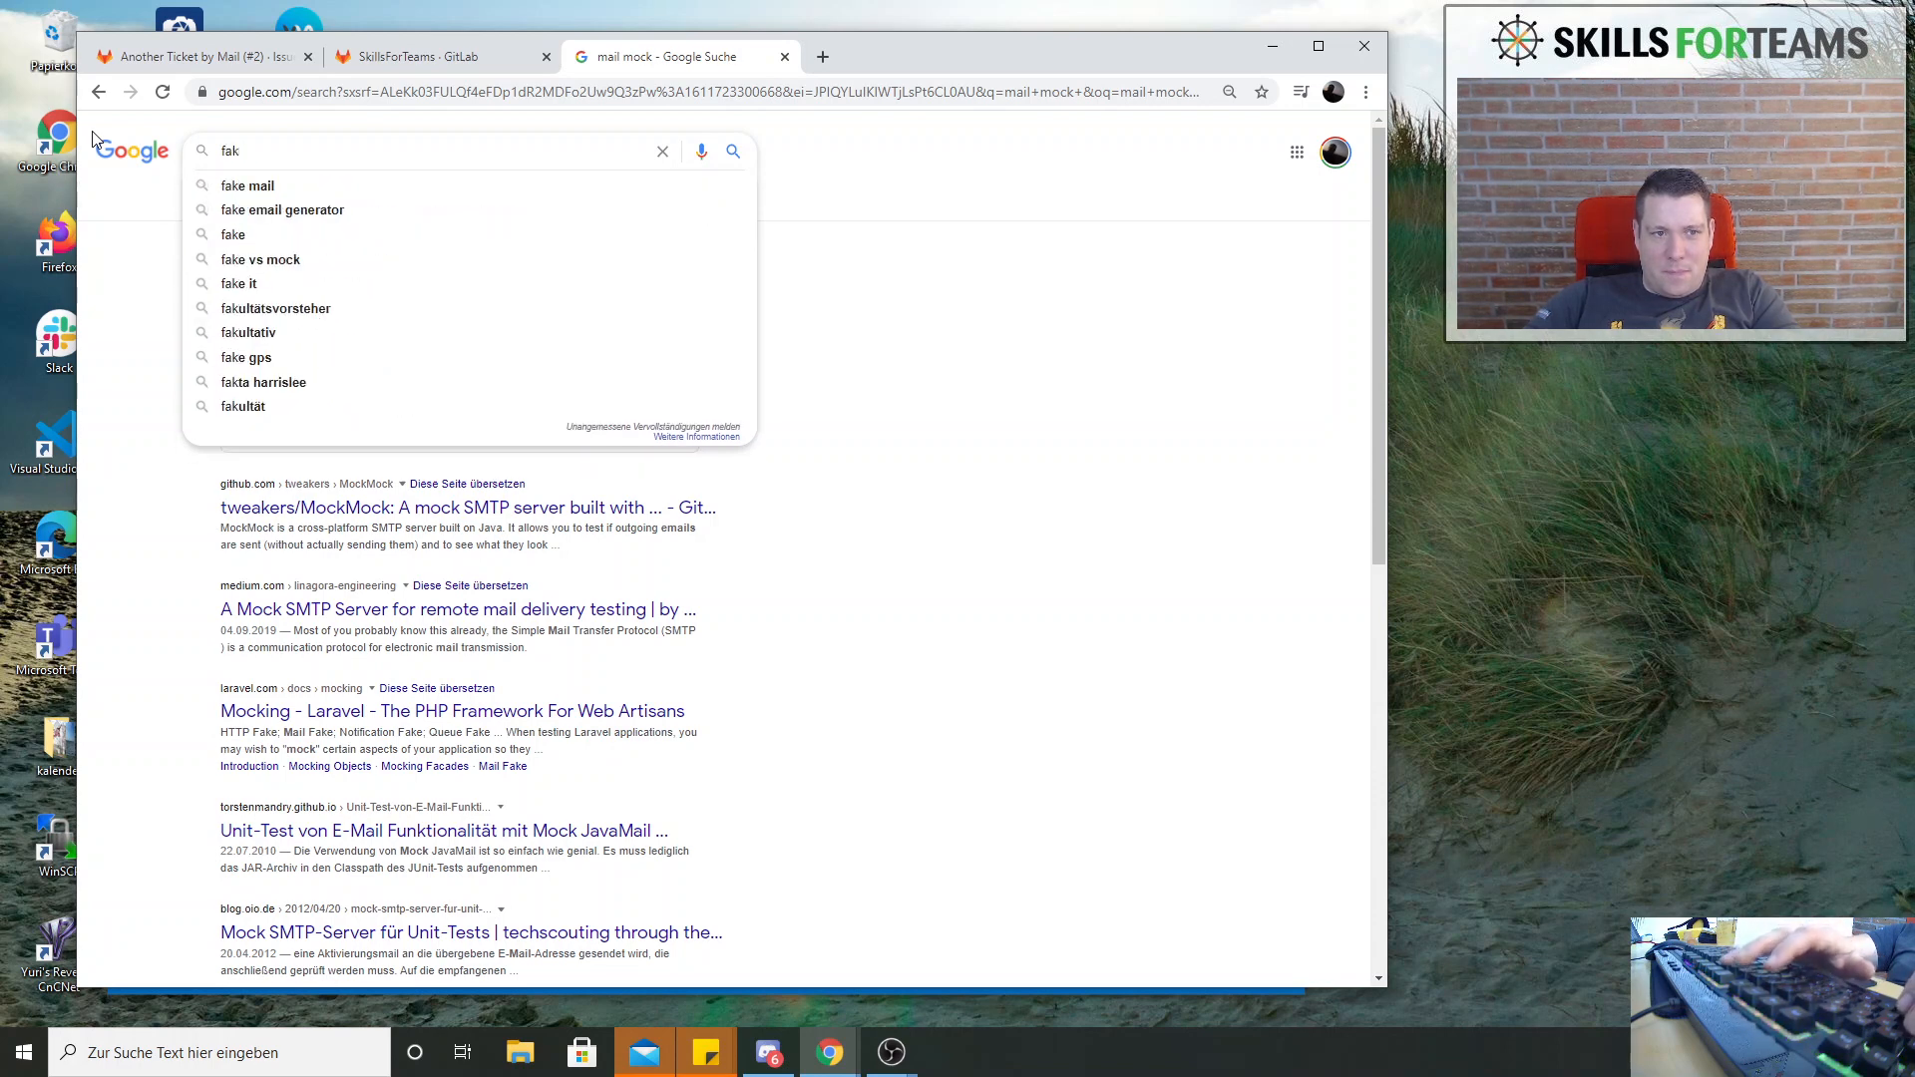
{"action": "type", "text": "e smtp s"}
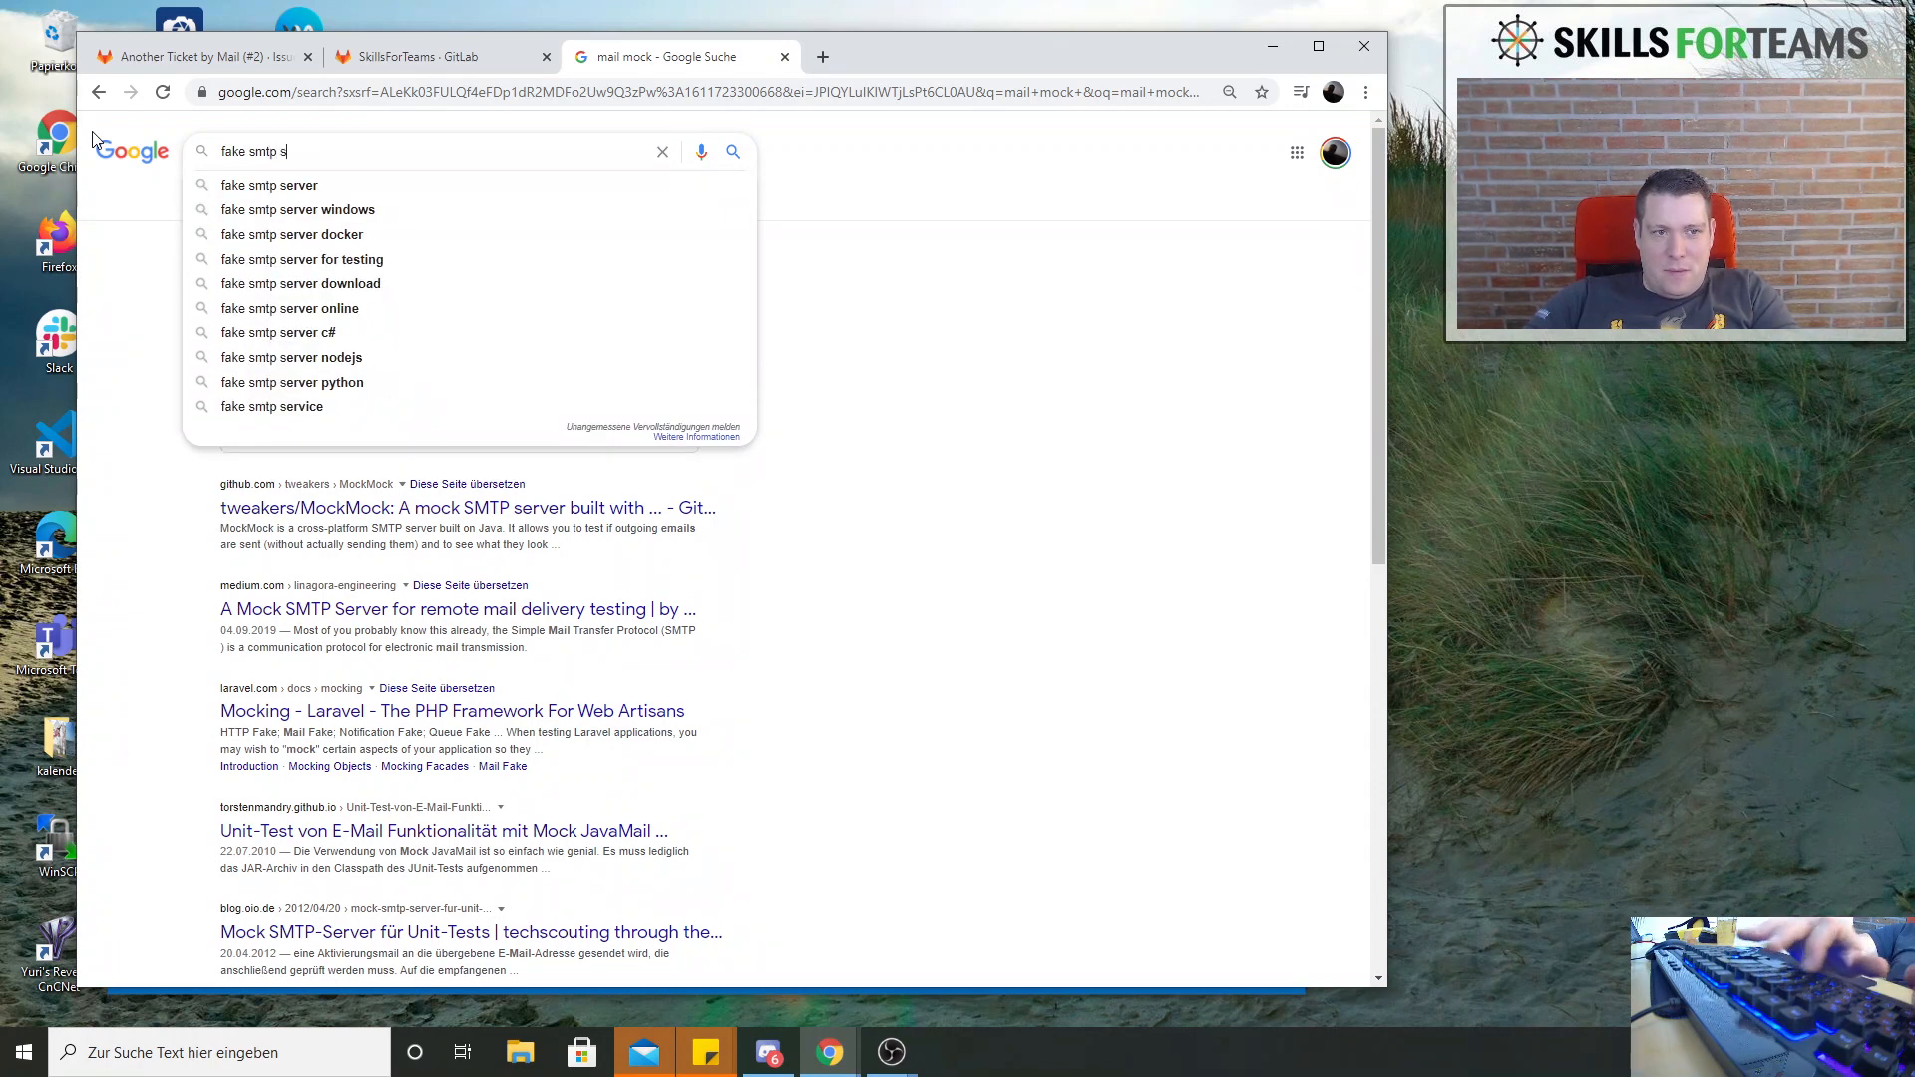
{"action": "type", "text": "erver"}
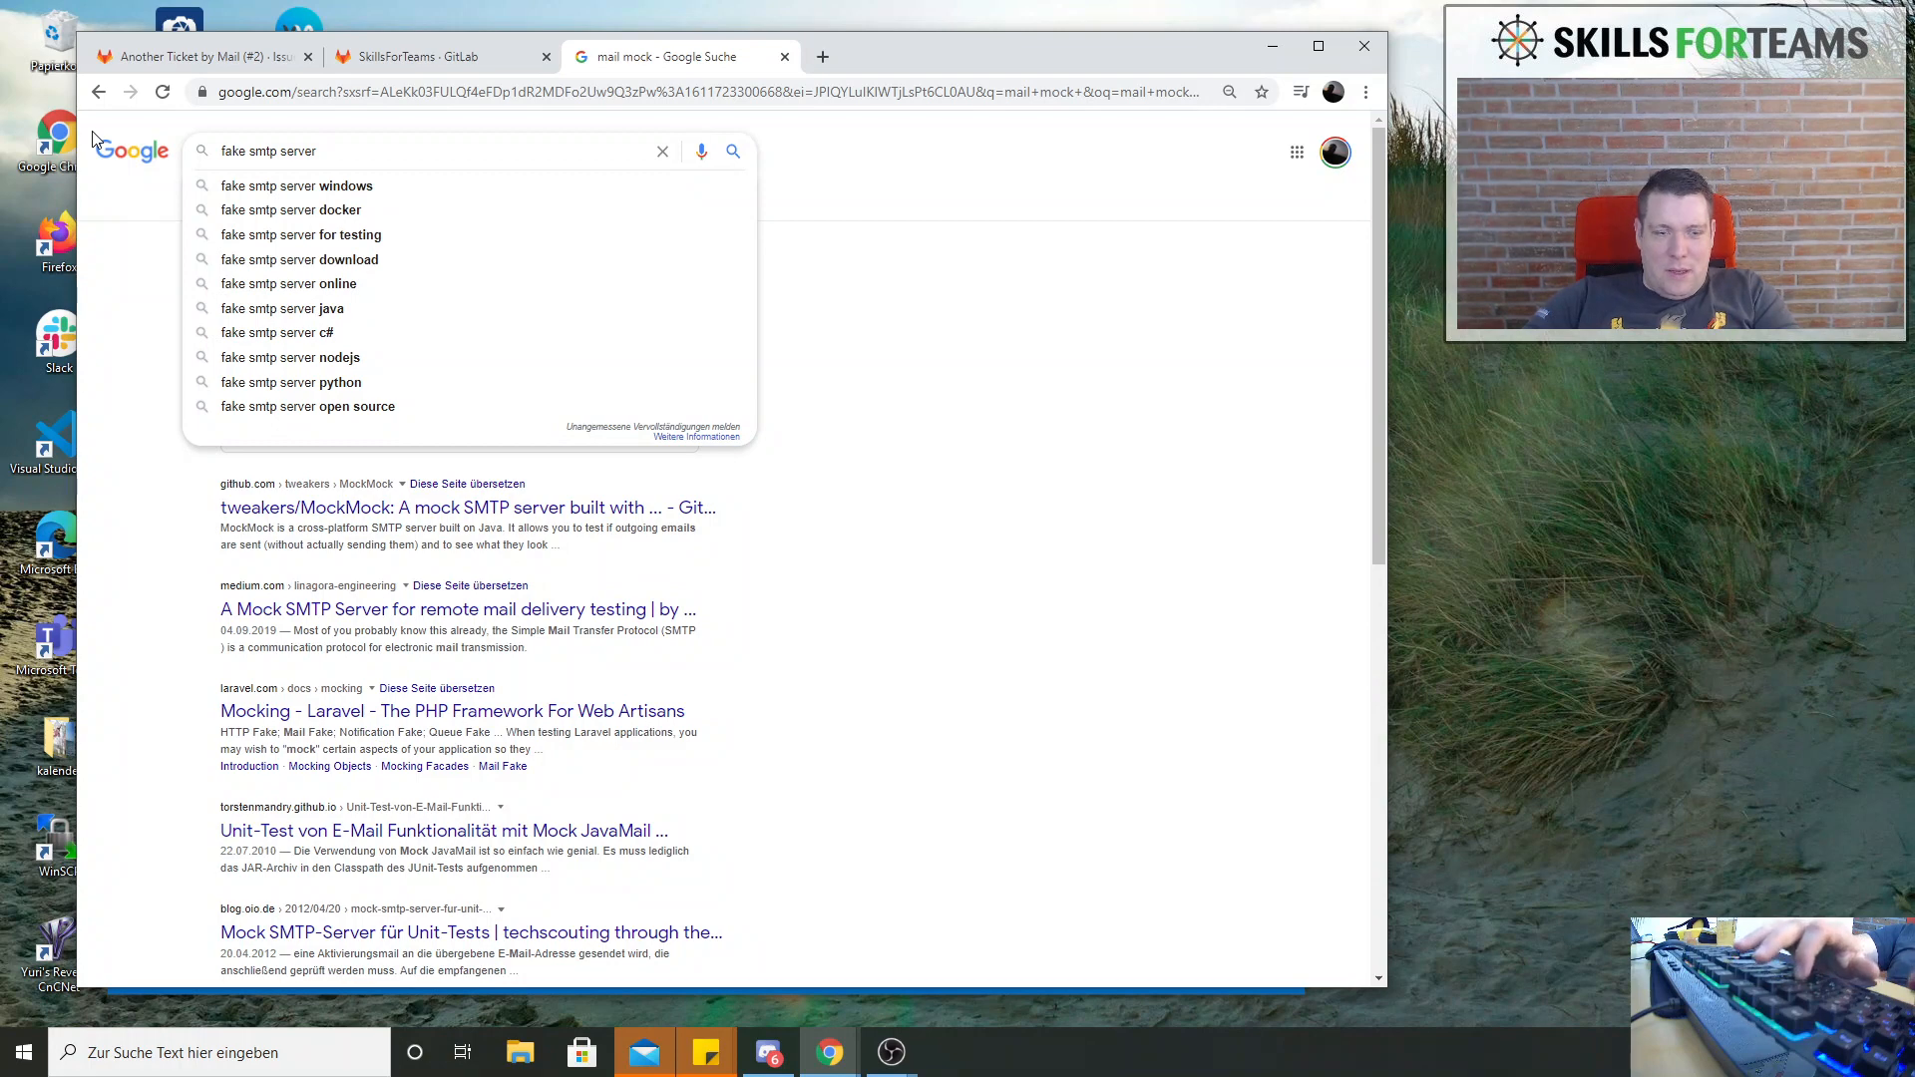
{"action": "key", "text": "Down"}
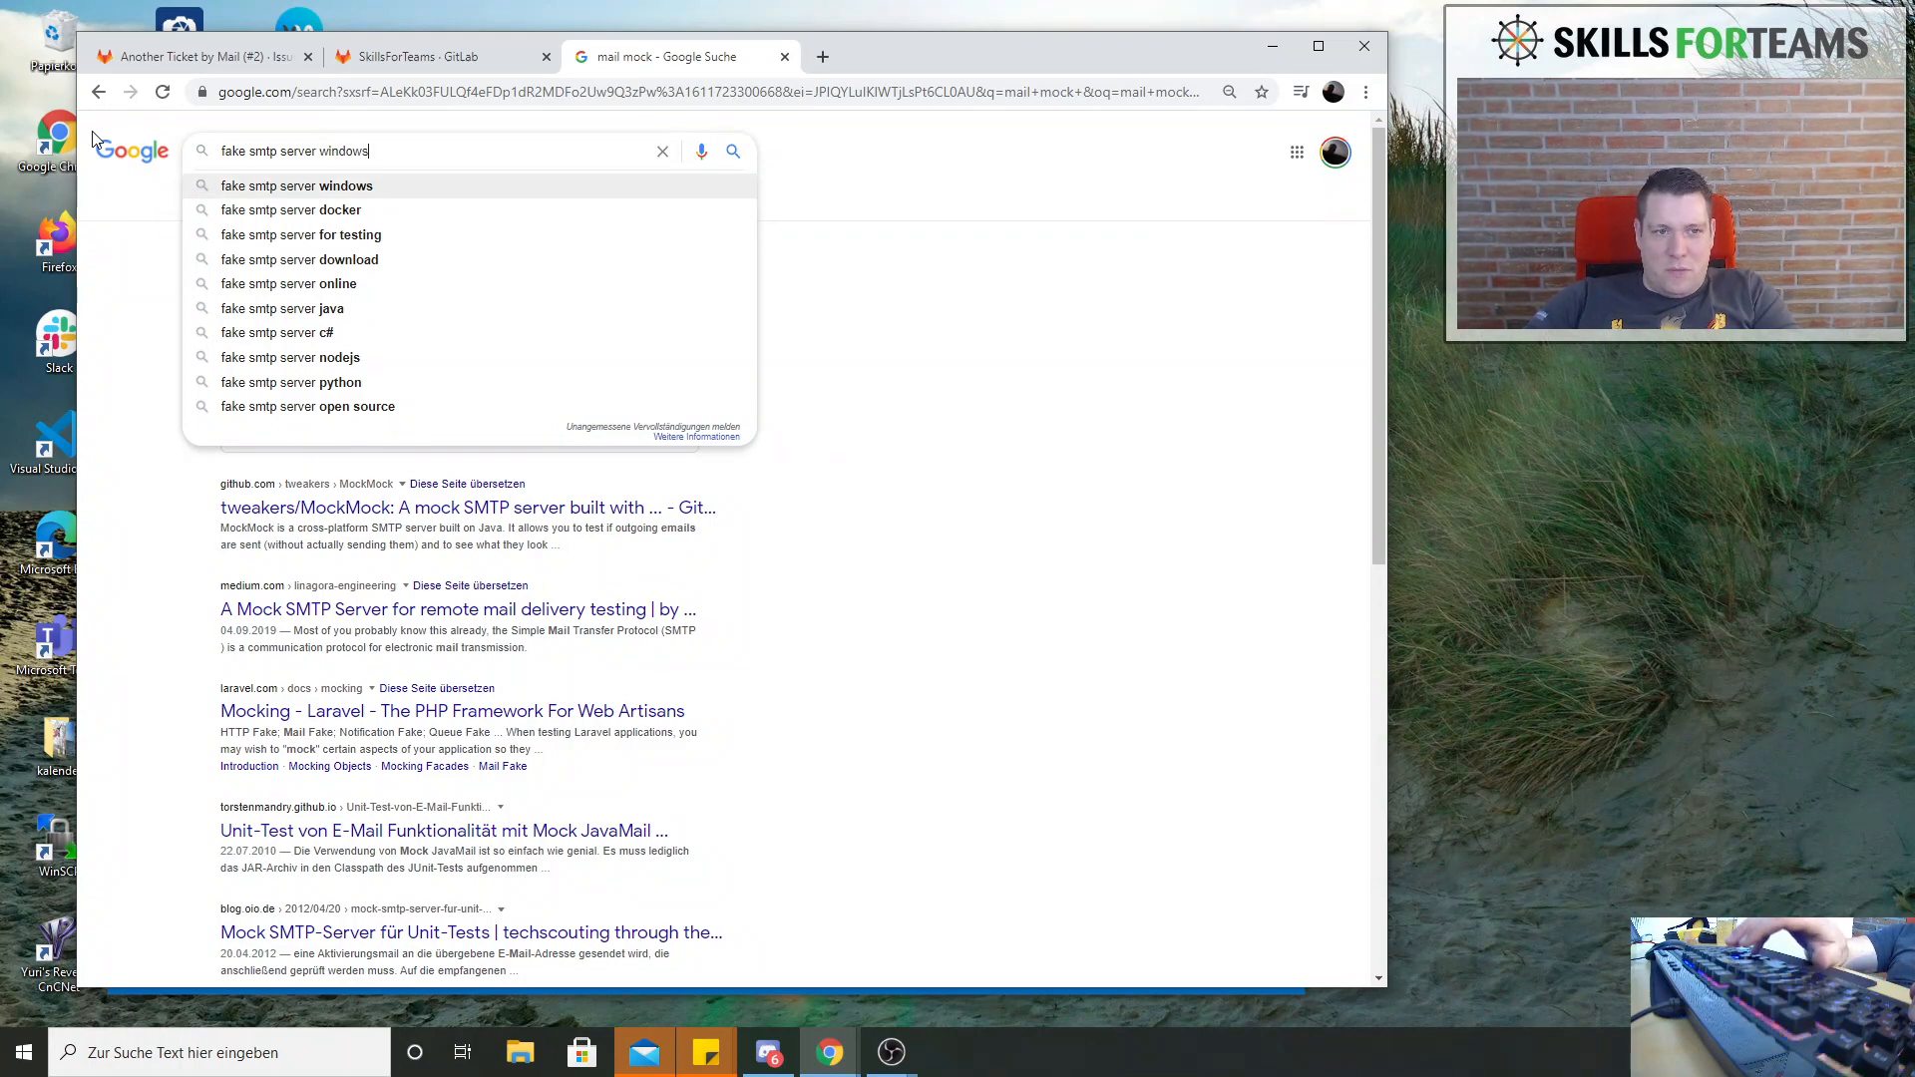
{"action": "key", "text": "Return"}
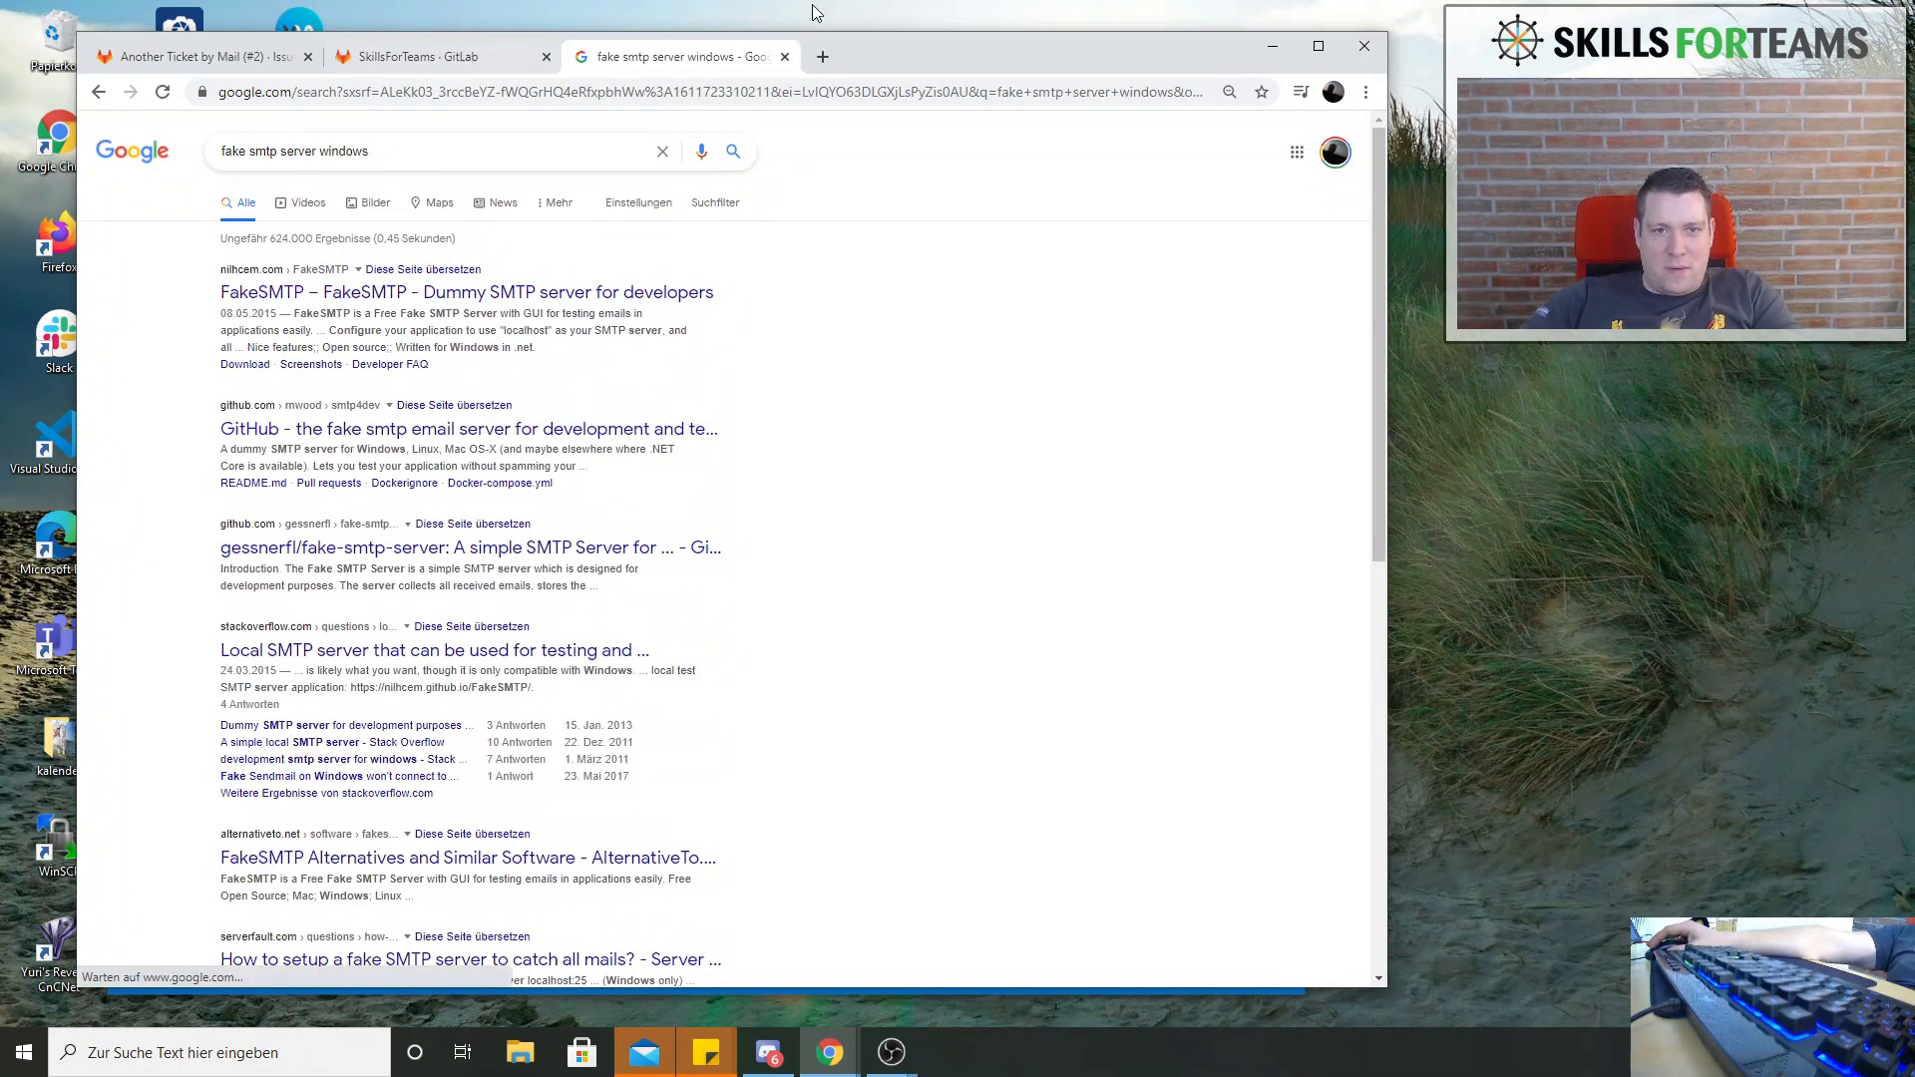
{"action": "left_click", "coordinate": [786, 56]}
{"action": "left_click", "coordinate": [197, 58]}
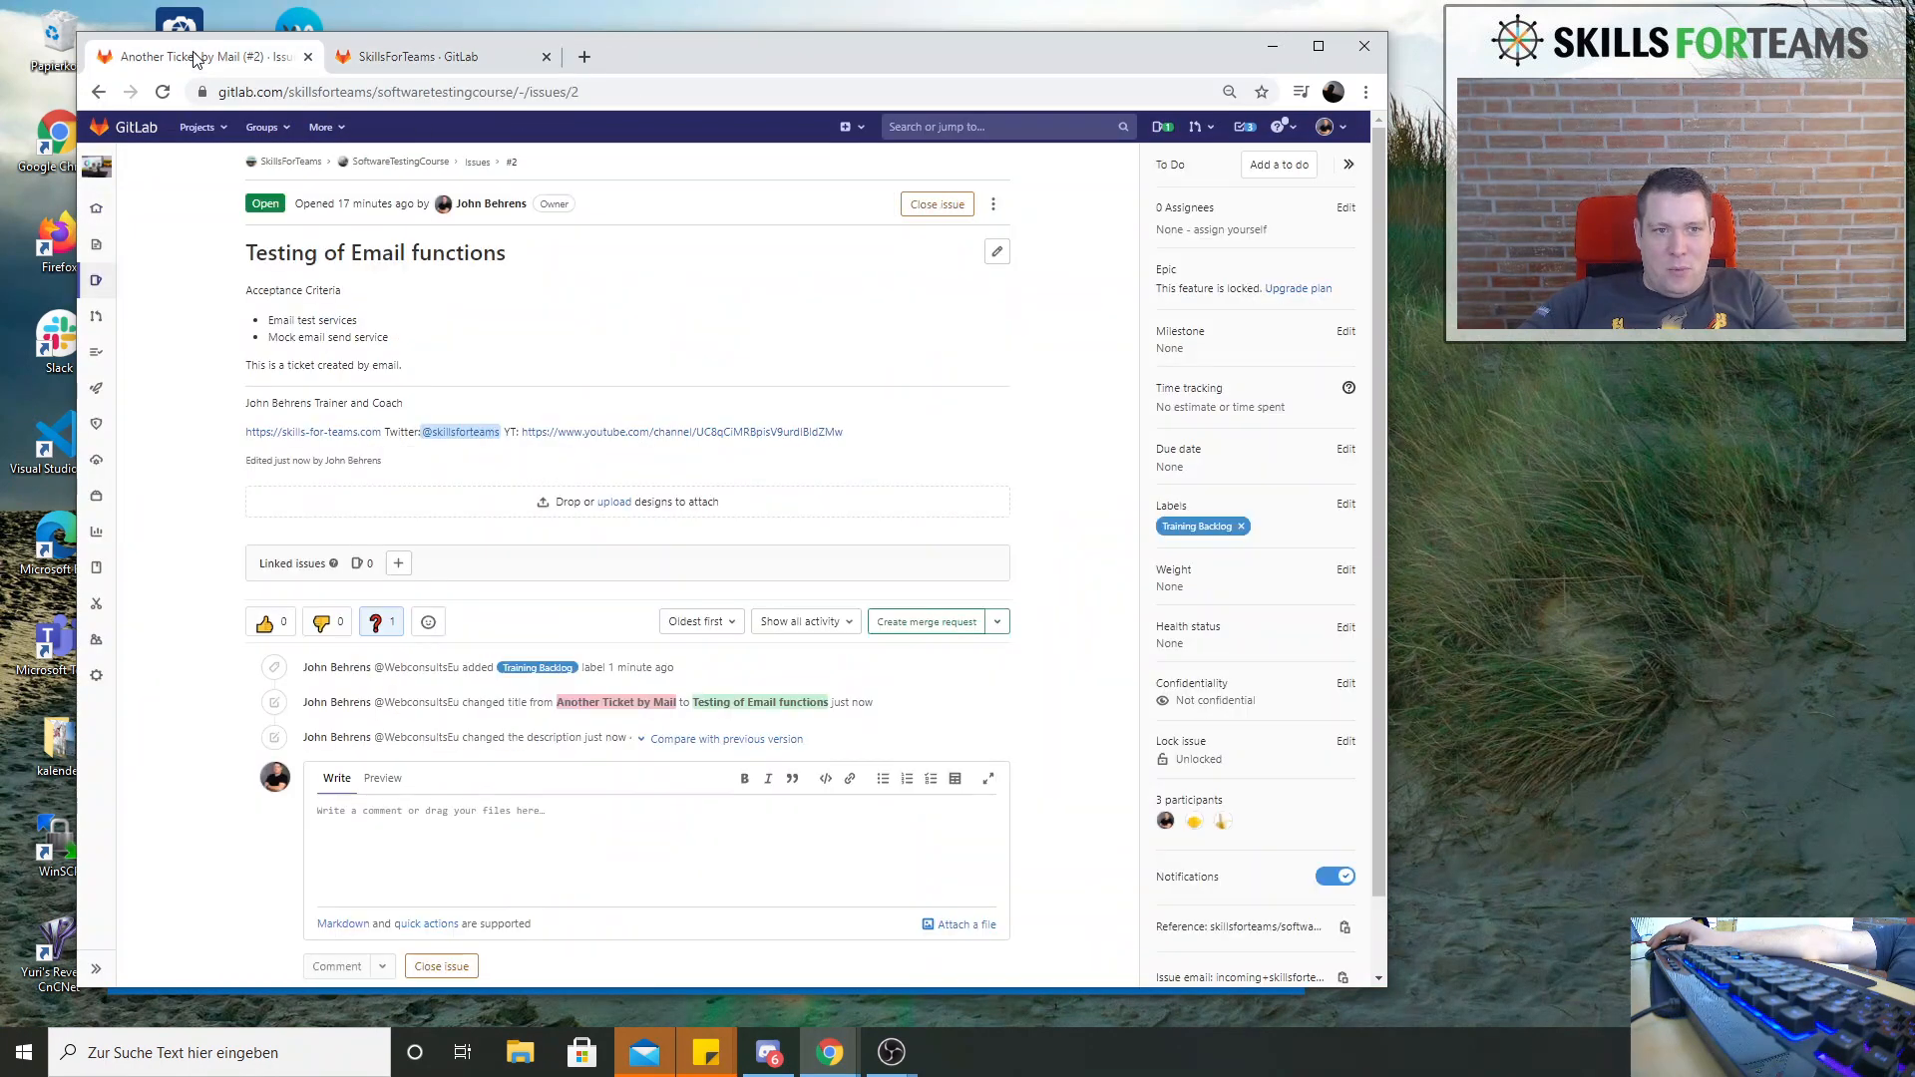
Add the list item fake smtp server to the issue's Acceptance Criteria, save the description and review the updated issue
{"action": "left_click", "coordinate": [997, 252]}
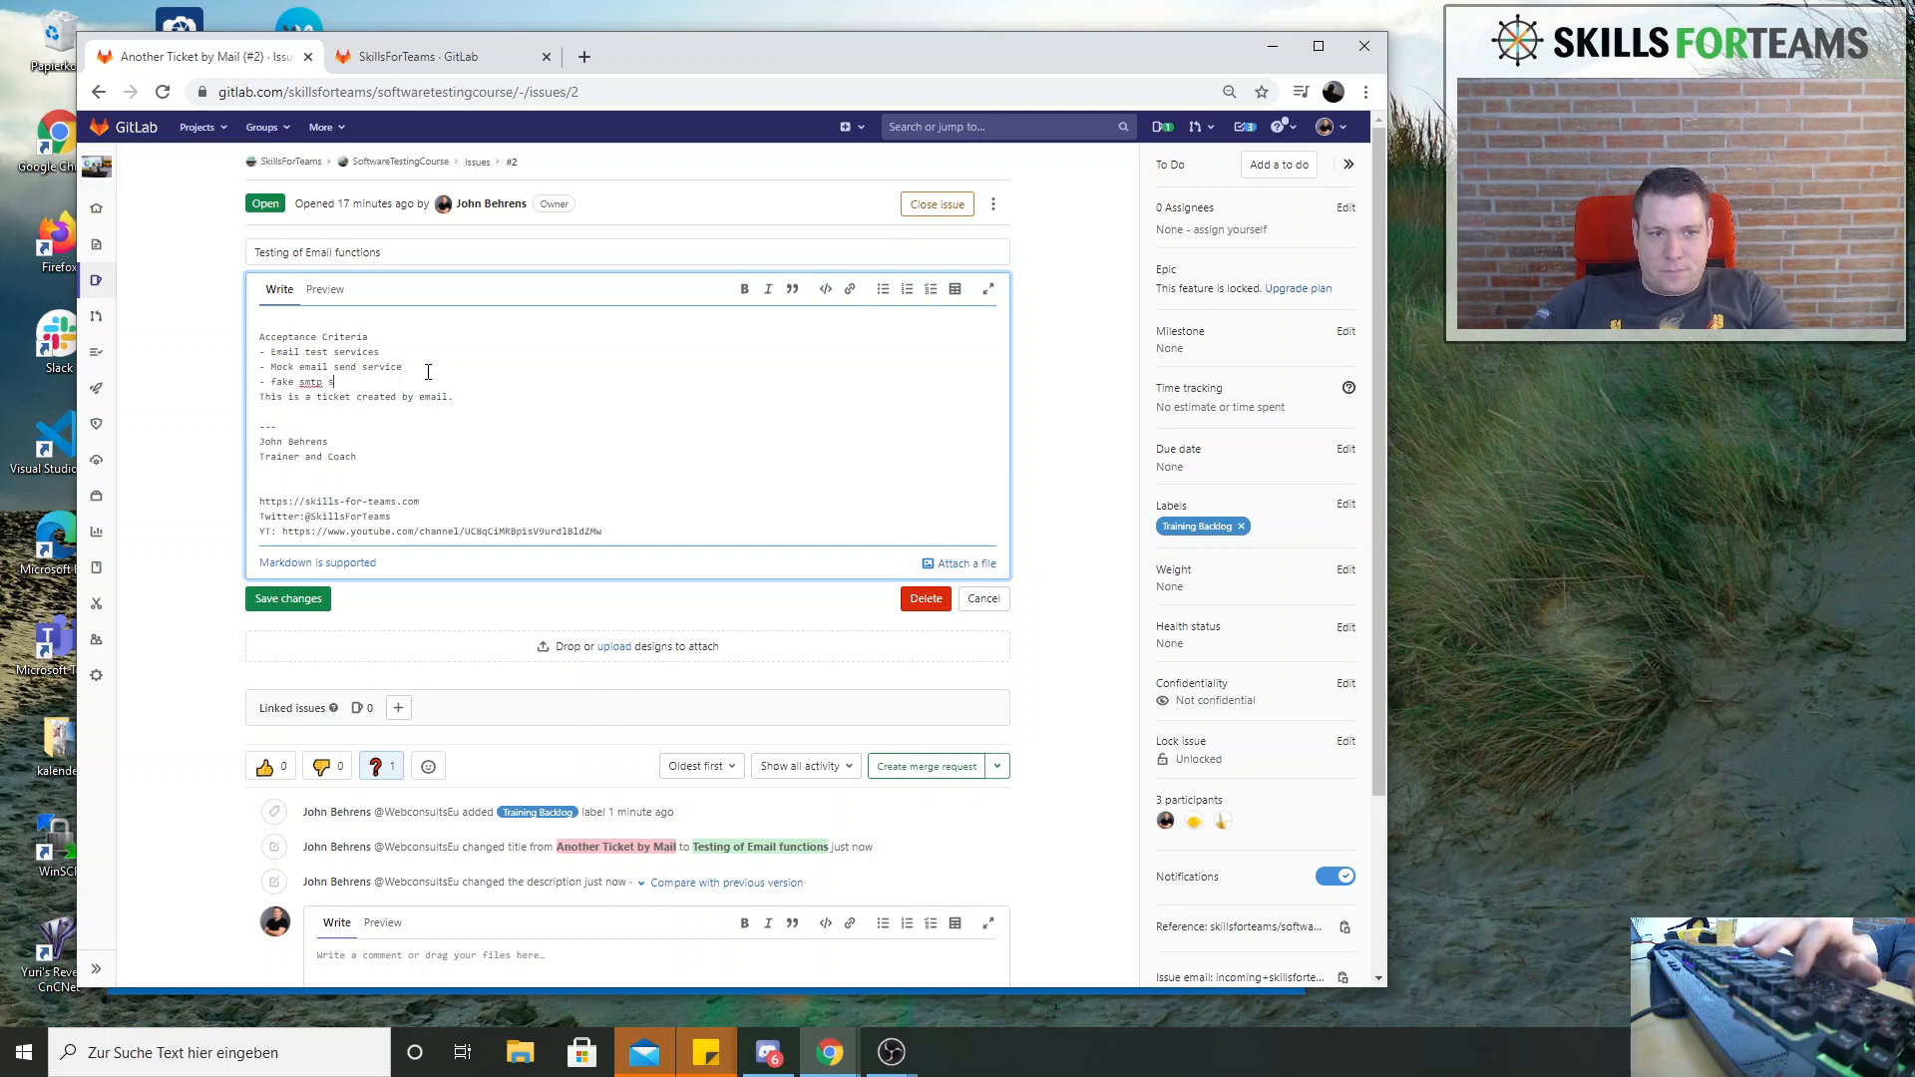
{"action": "key", "text": "BackSpace"}
{"action": "type", "text": "ve"}
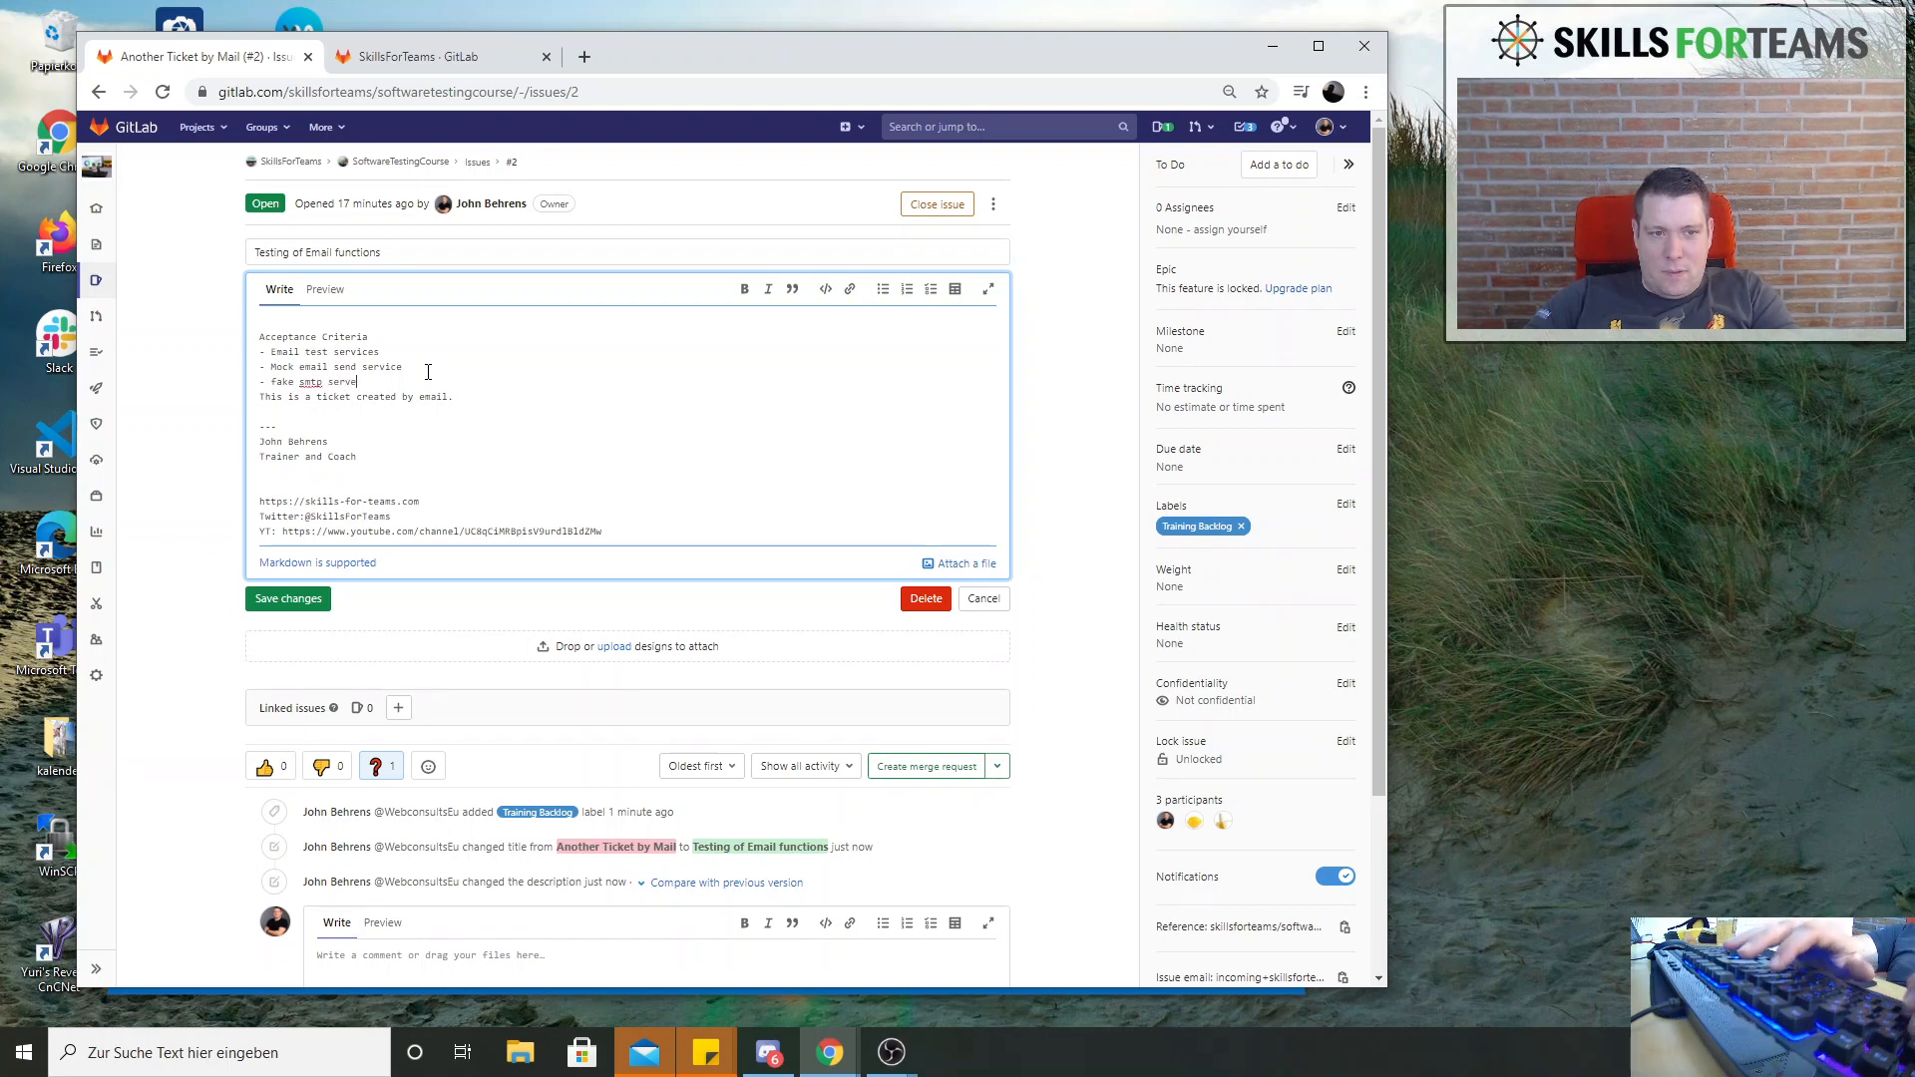
{"action": "type", "text": "r"}
{"action": "key", "text": "Return"}
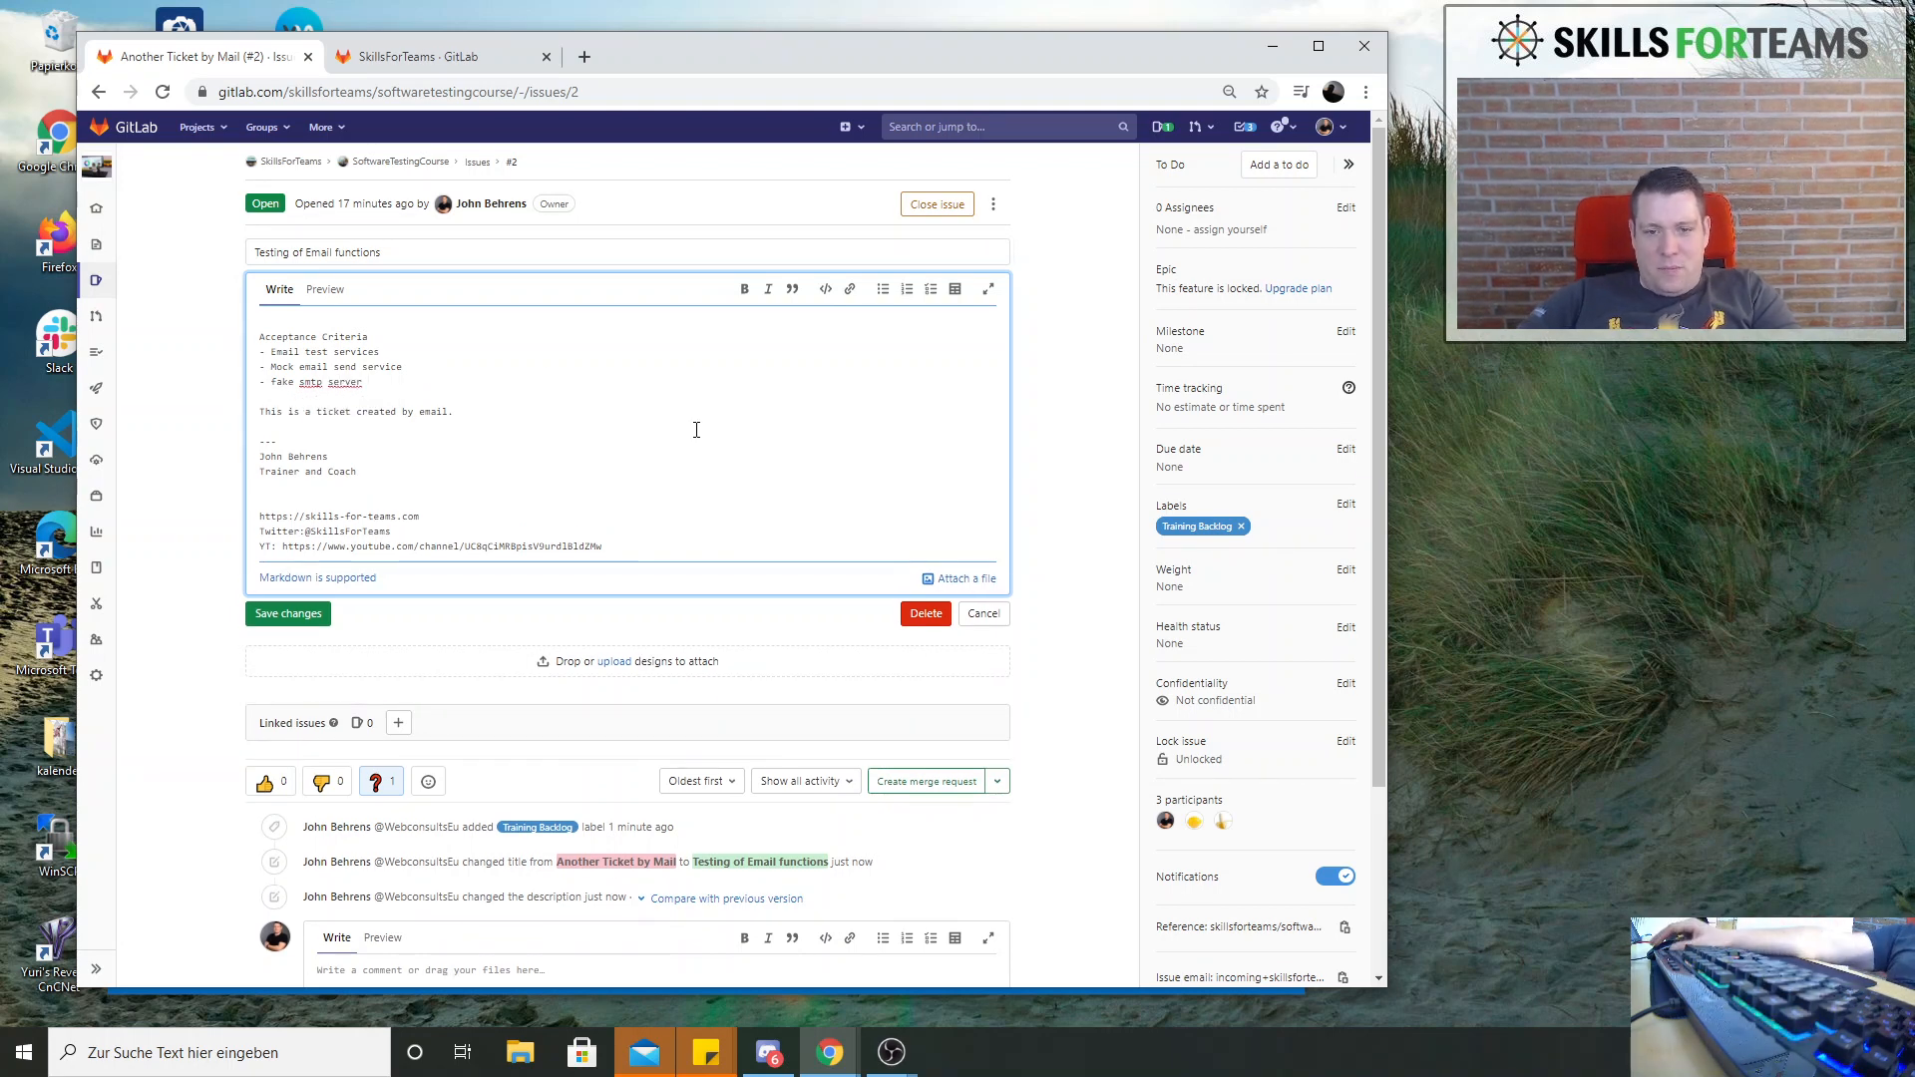
{"action": "left_click", "coordinate": [284, 615]}
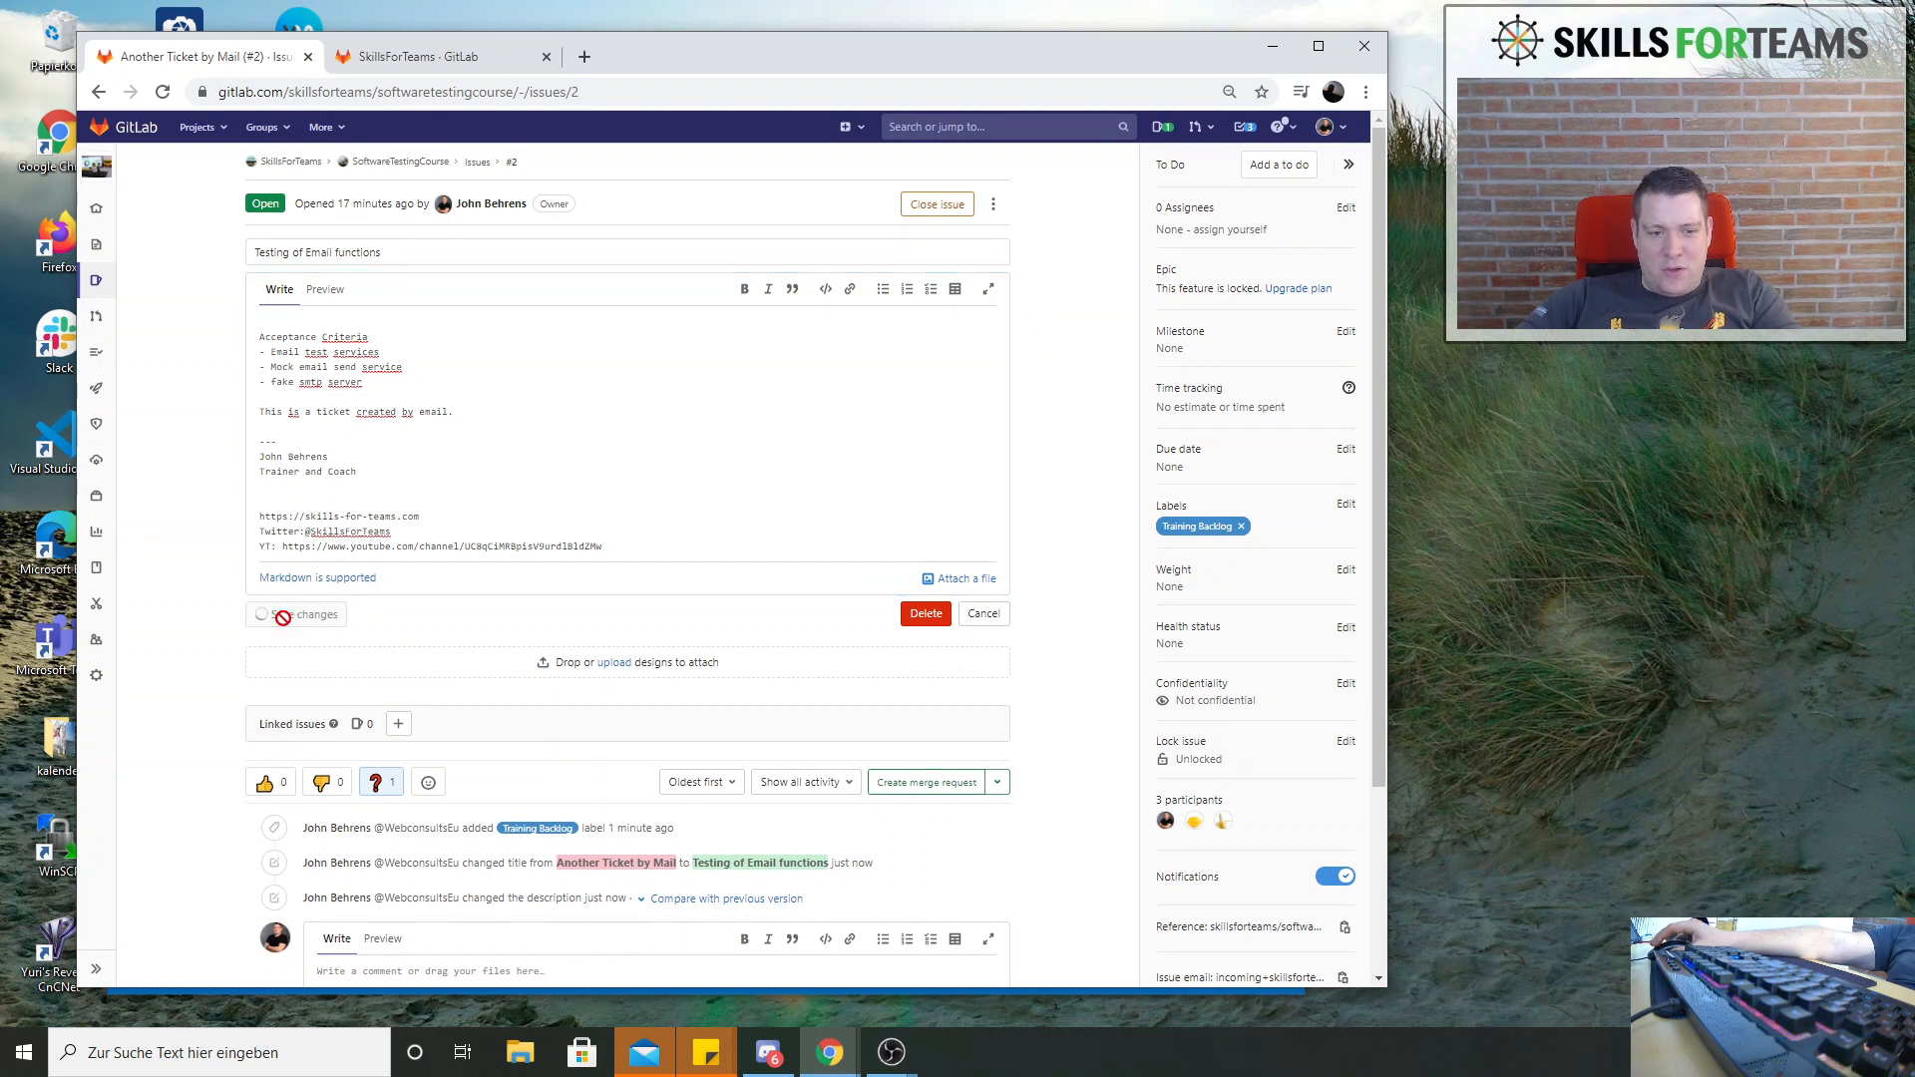
{"action": "scroll", "coordinate": [629, 678], "scroll_direction": "down", "scroll_amount": 1}
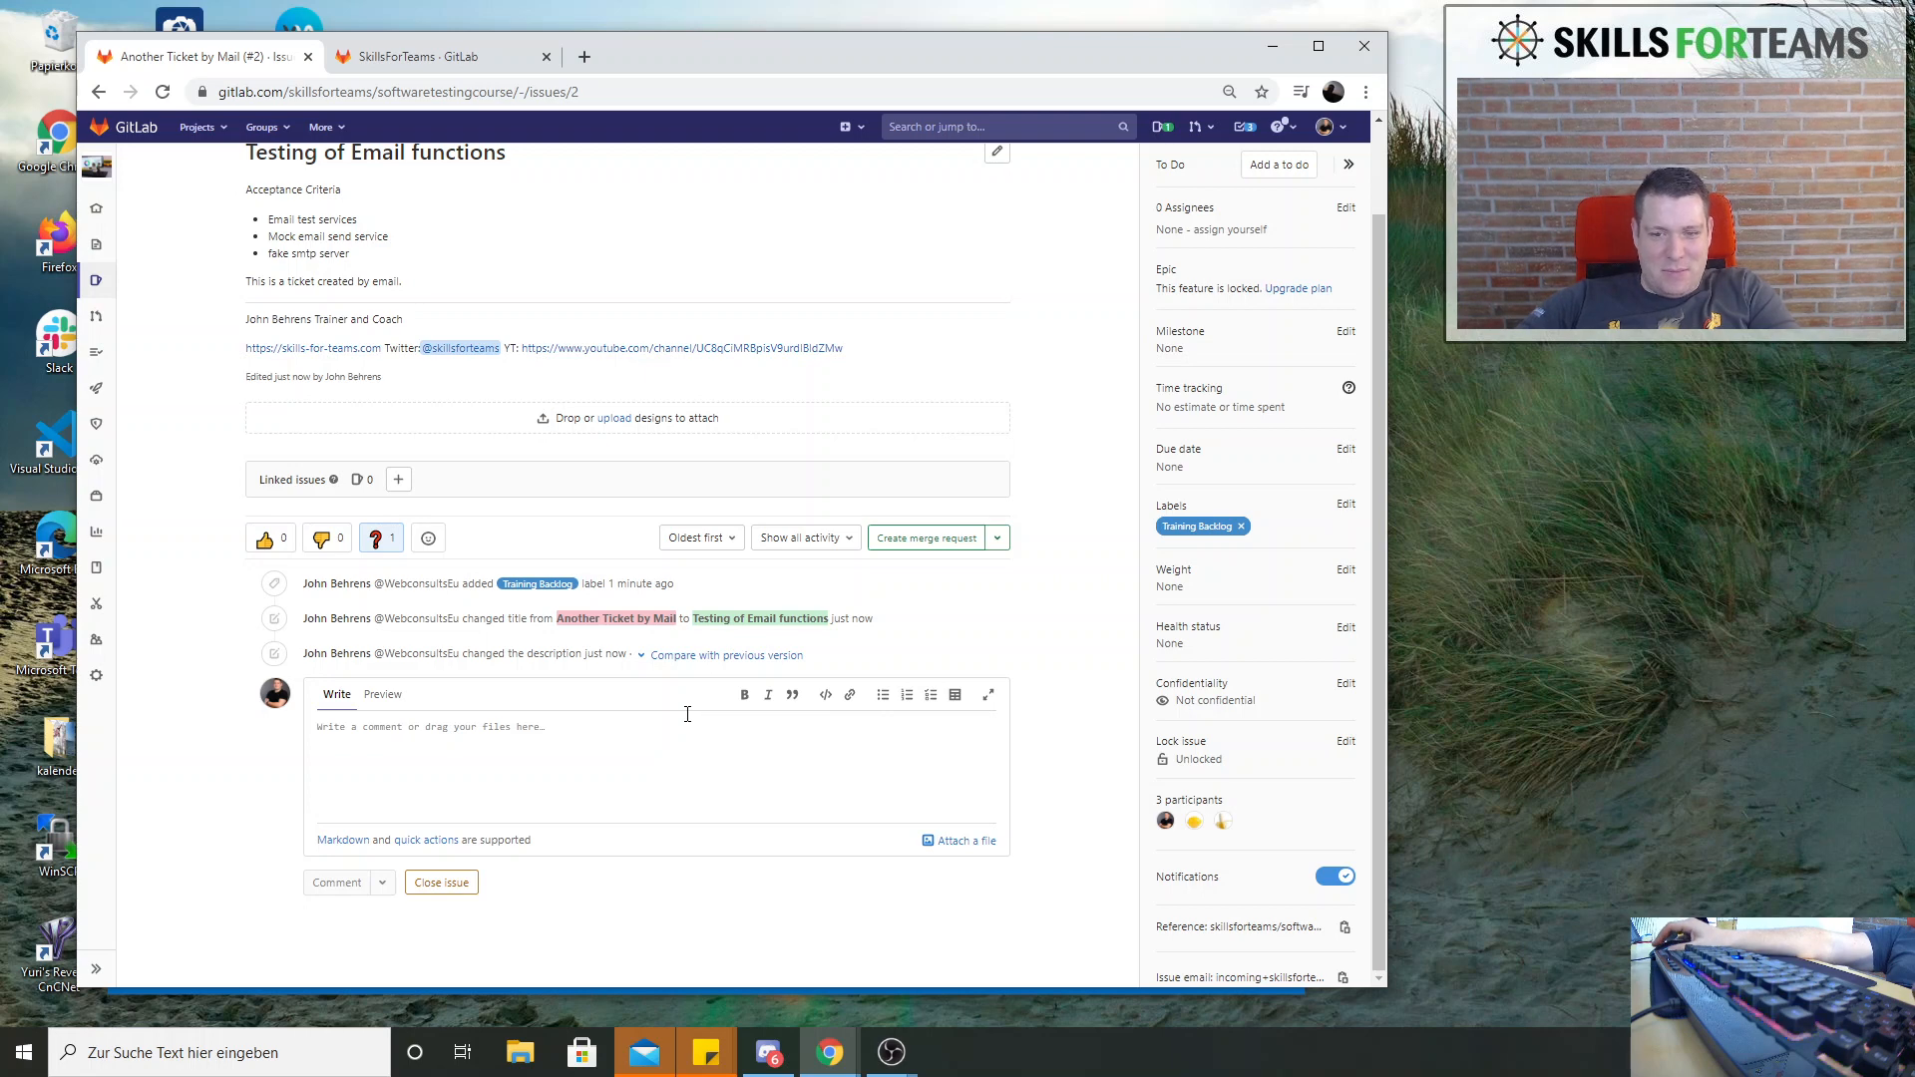
{"action": "scroll", "coordinate": [687, 714], "scroll_direction": "up", "scroll_amount": 1}
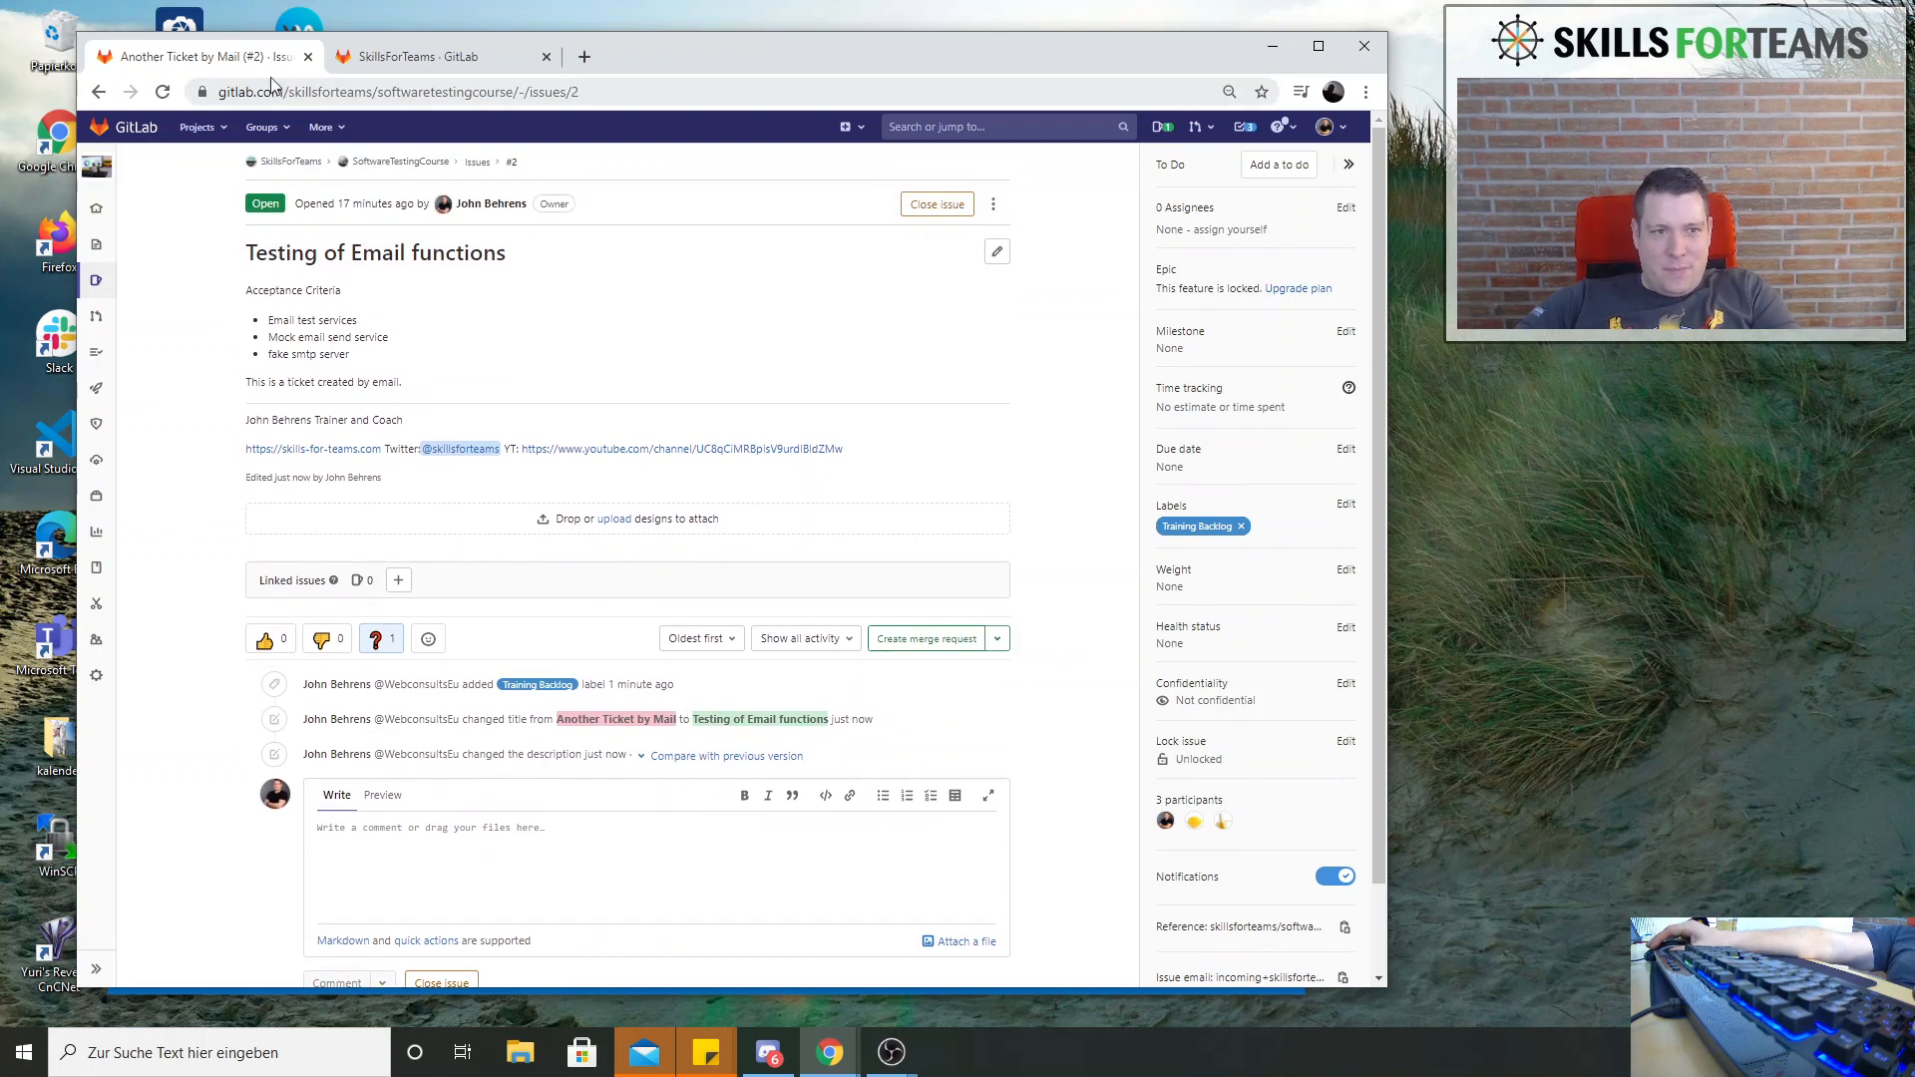
Open the Development issue board and remove all five labels from its board scope, saving the changes
{"action": "mouse_move", "coordinate": [95, 287]}
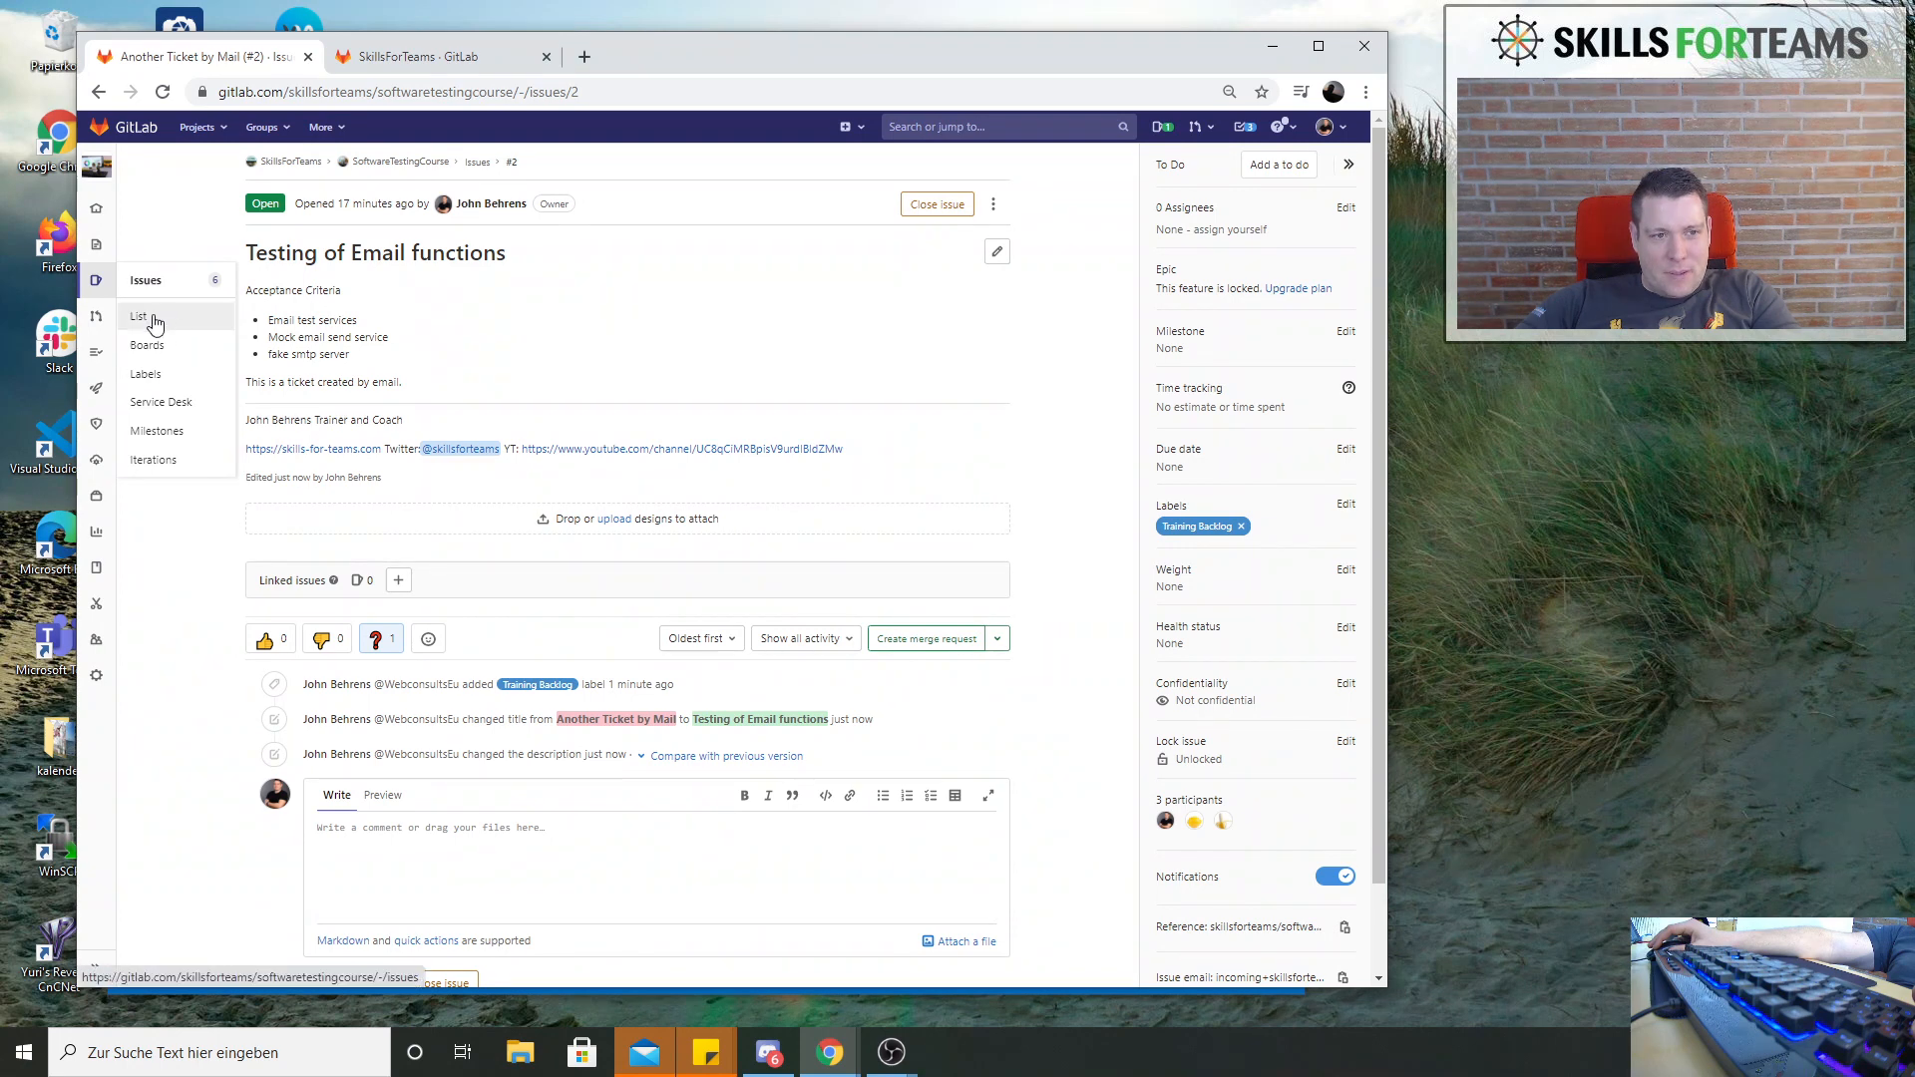
{"action": "left_click", "coordinate": [150, 347]}
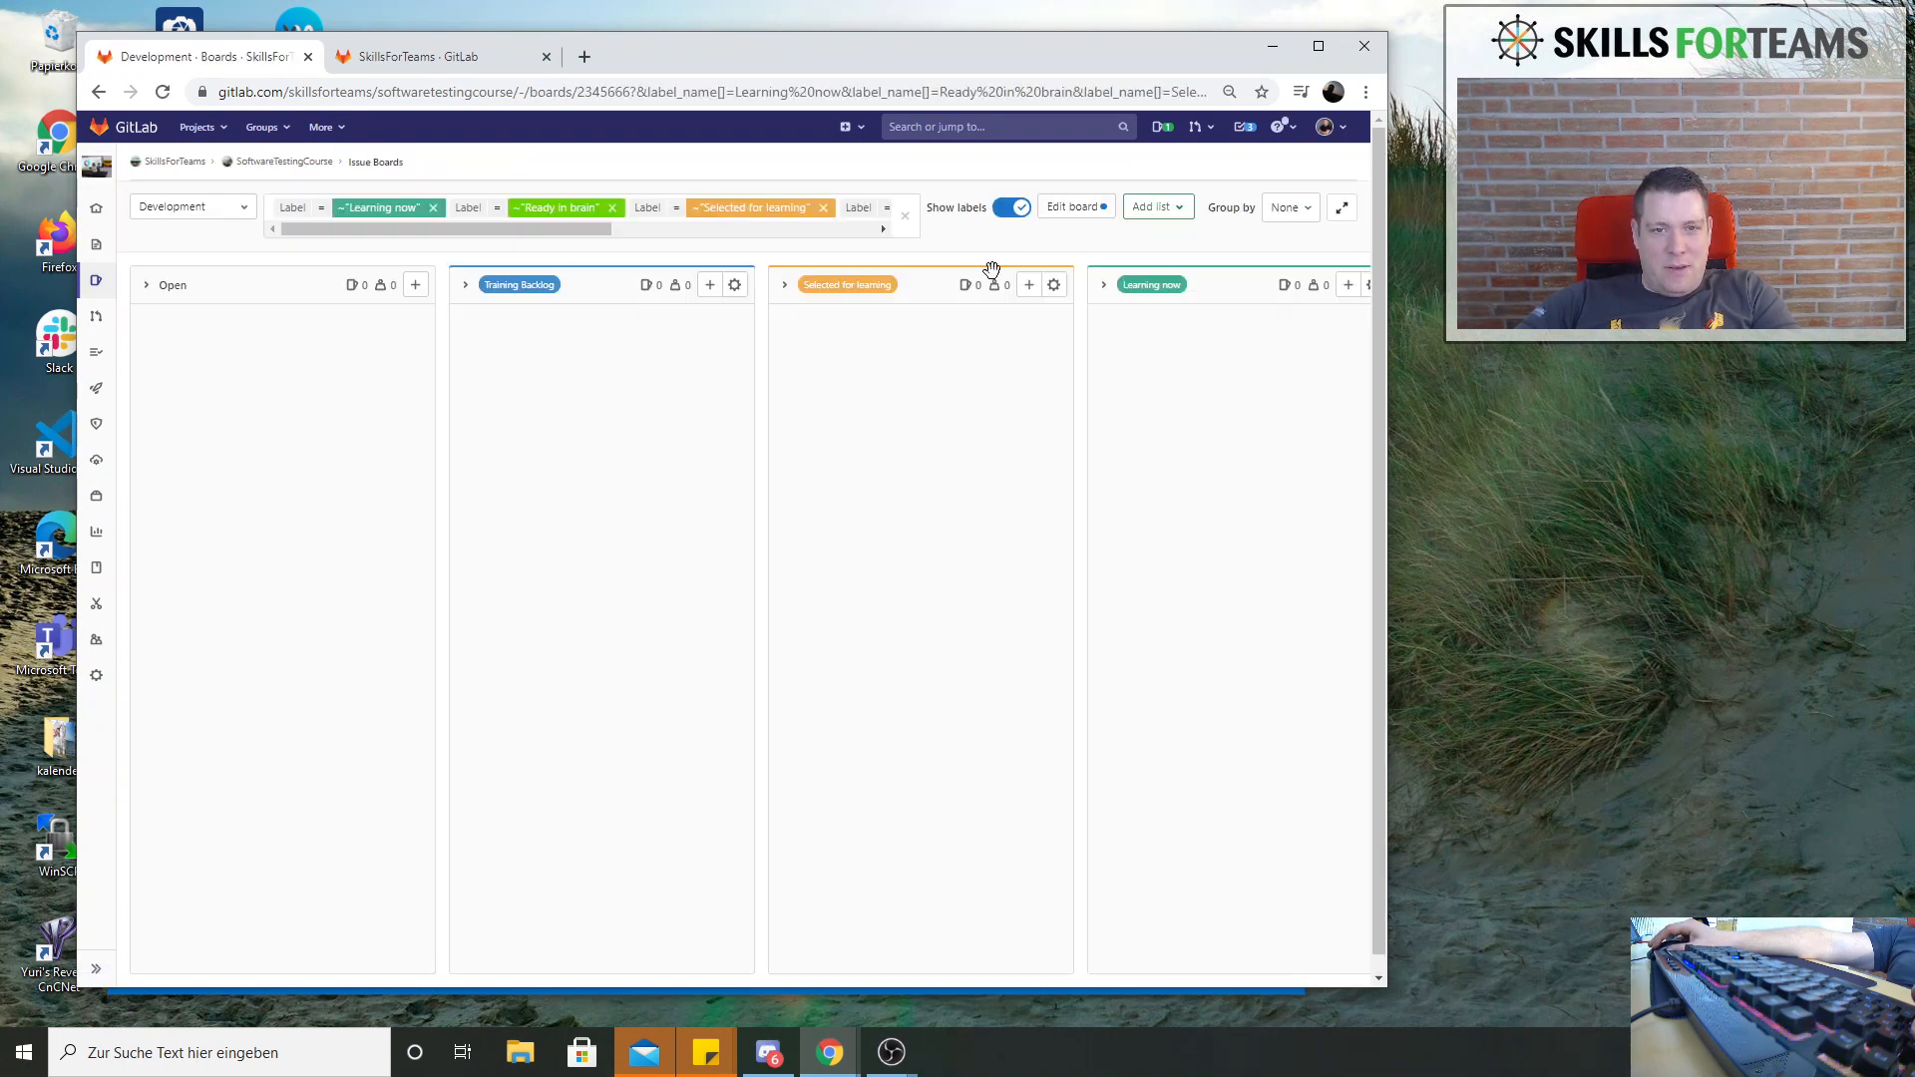
{"action": "left_click", "coordinate": [1073, 209]}
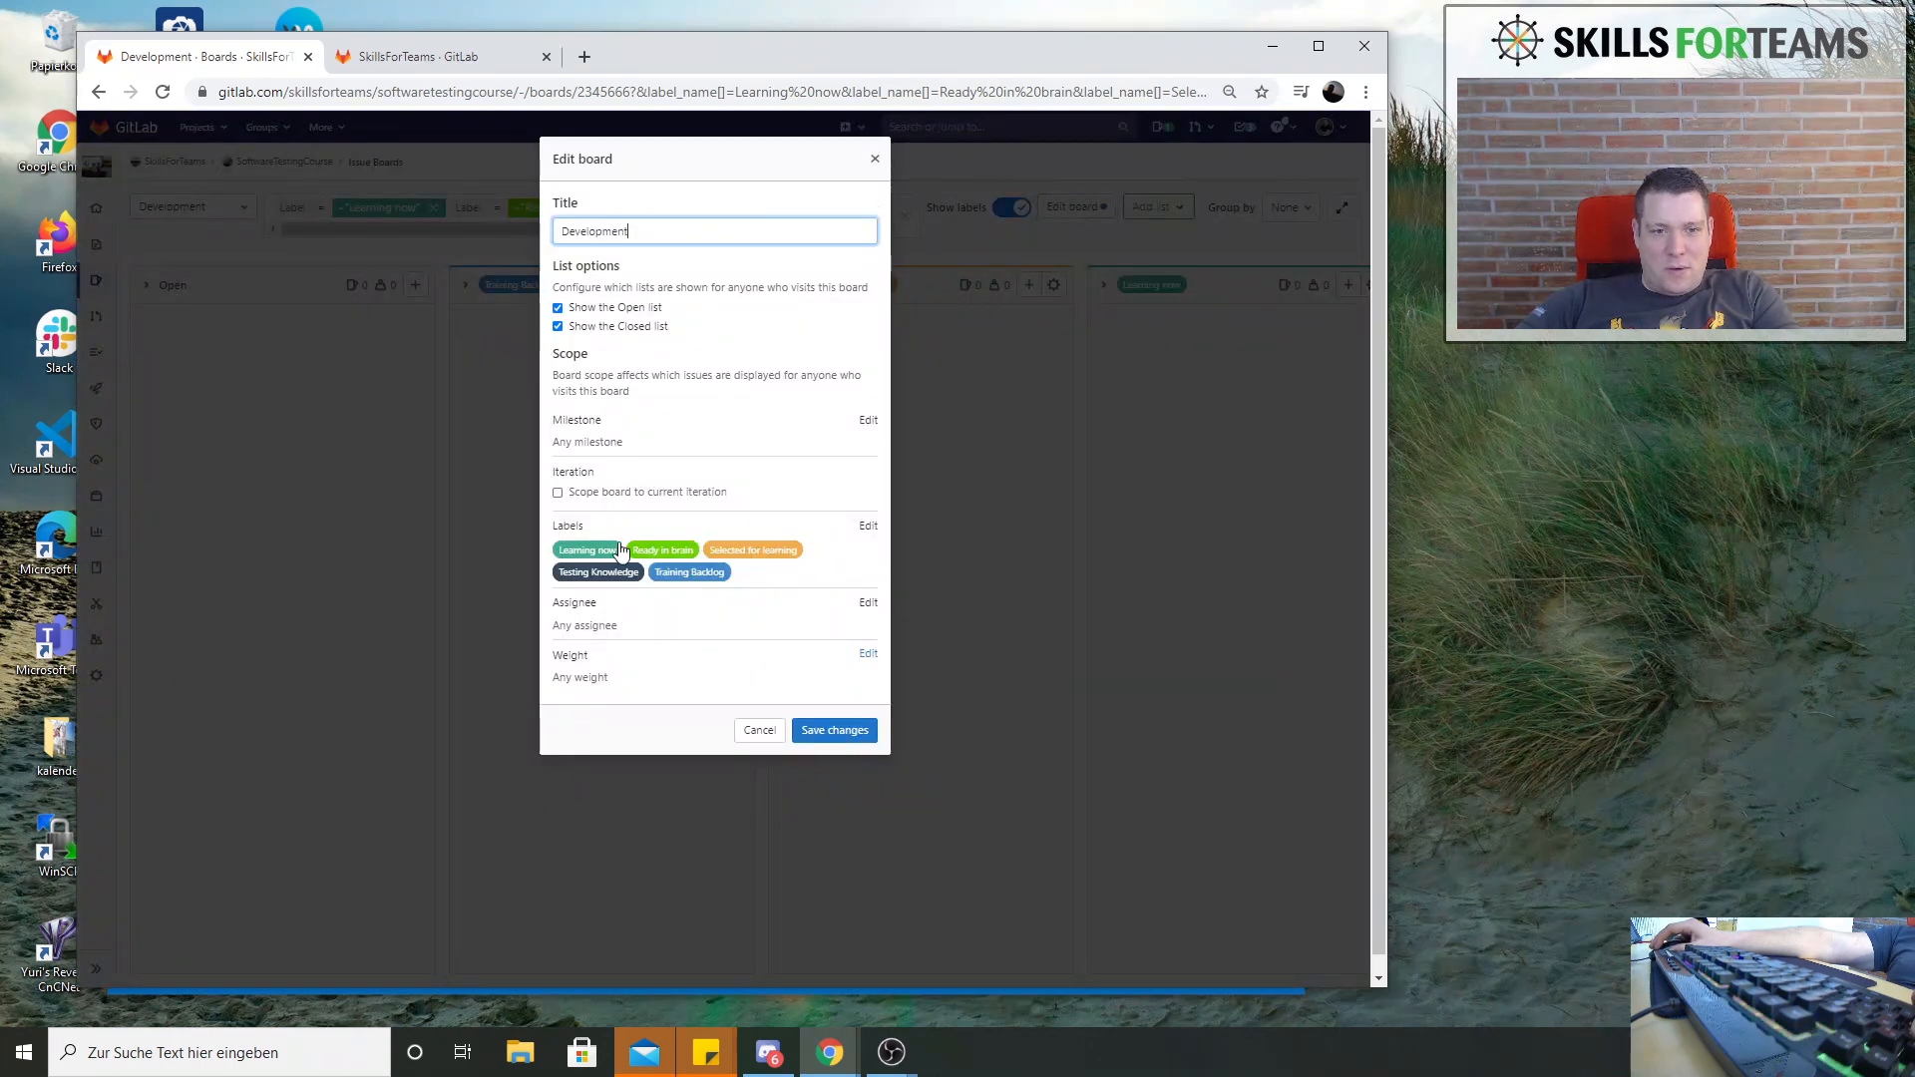
{"action": "left_click", "coordinate": [867, 525]}
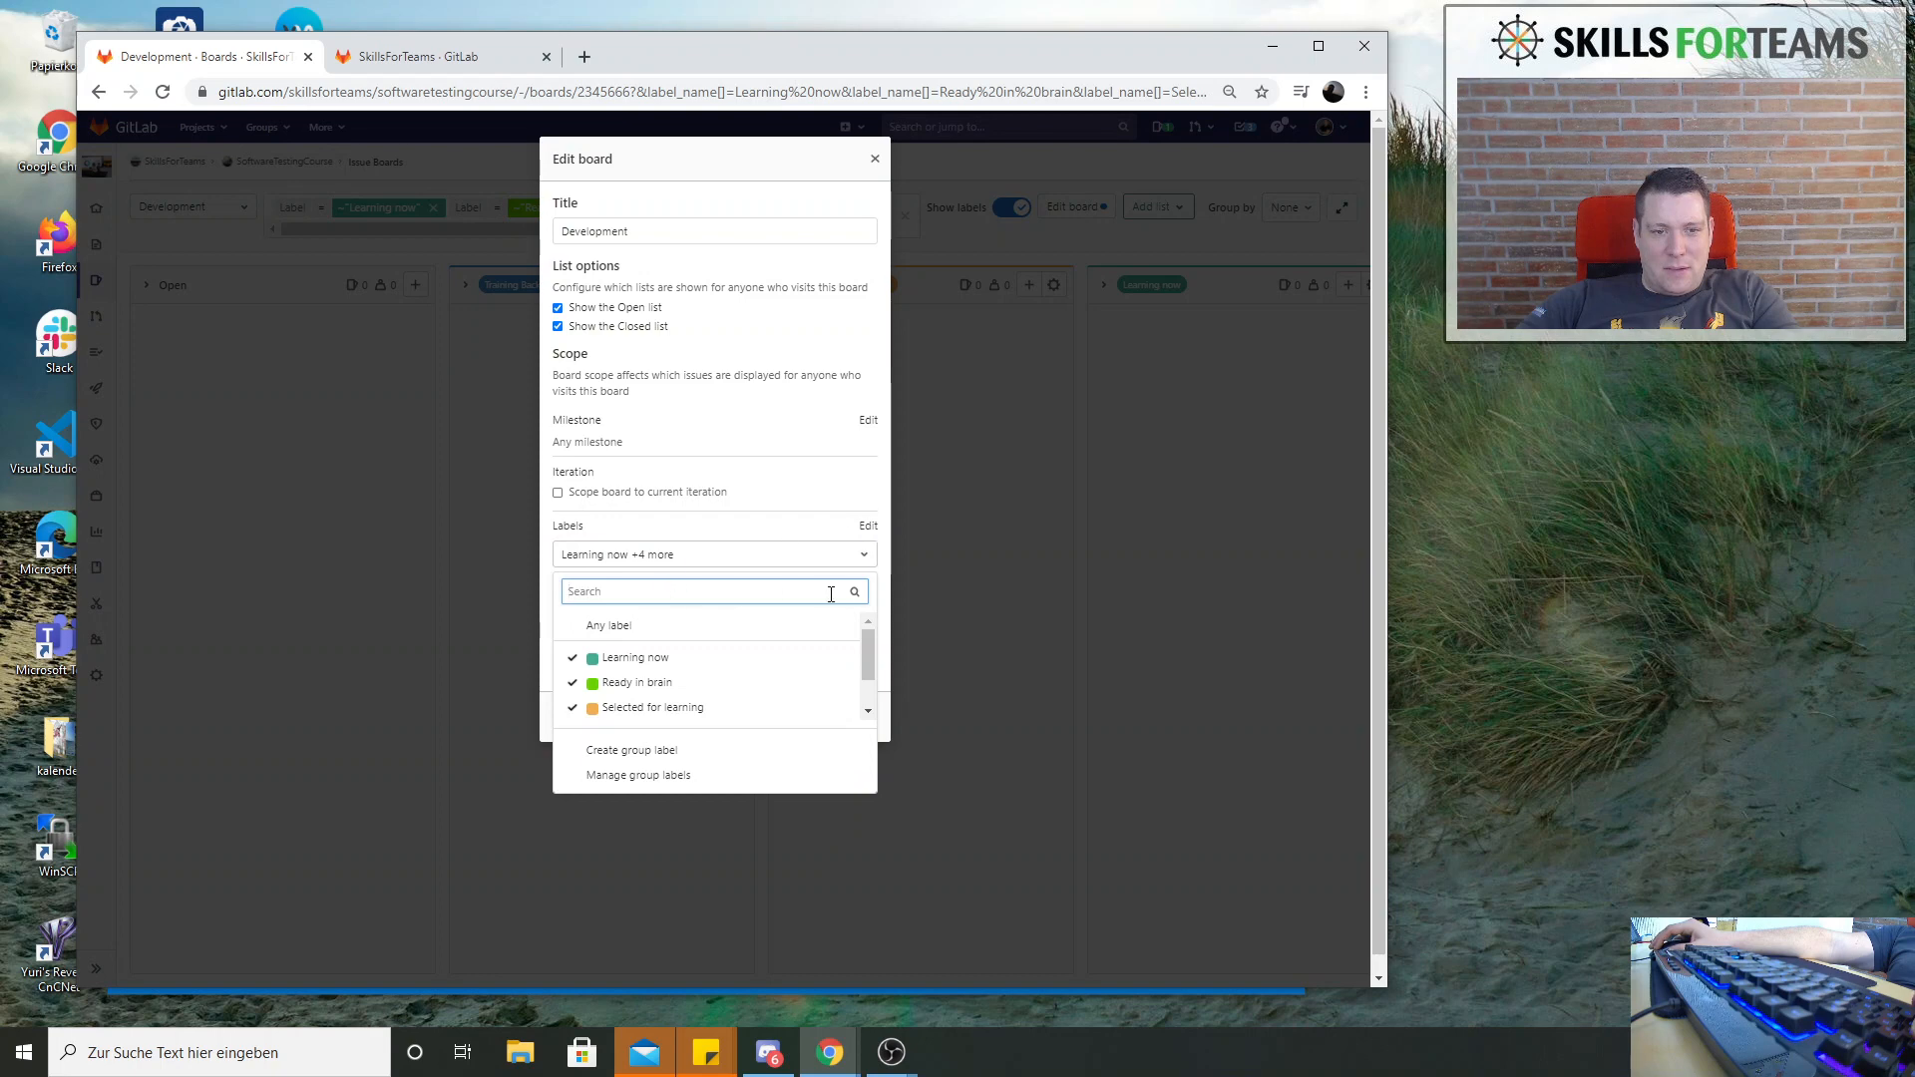
{"action": "left_click", "coordinate": [569, 658]}
{"action": "left_click", "coordinate": [573, 684]}
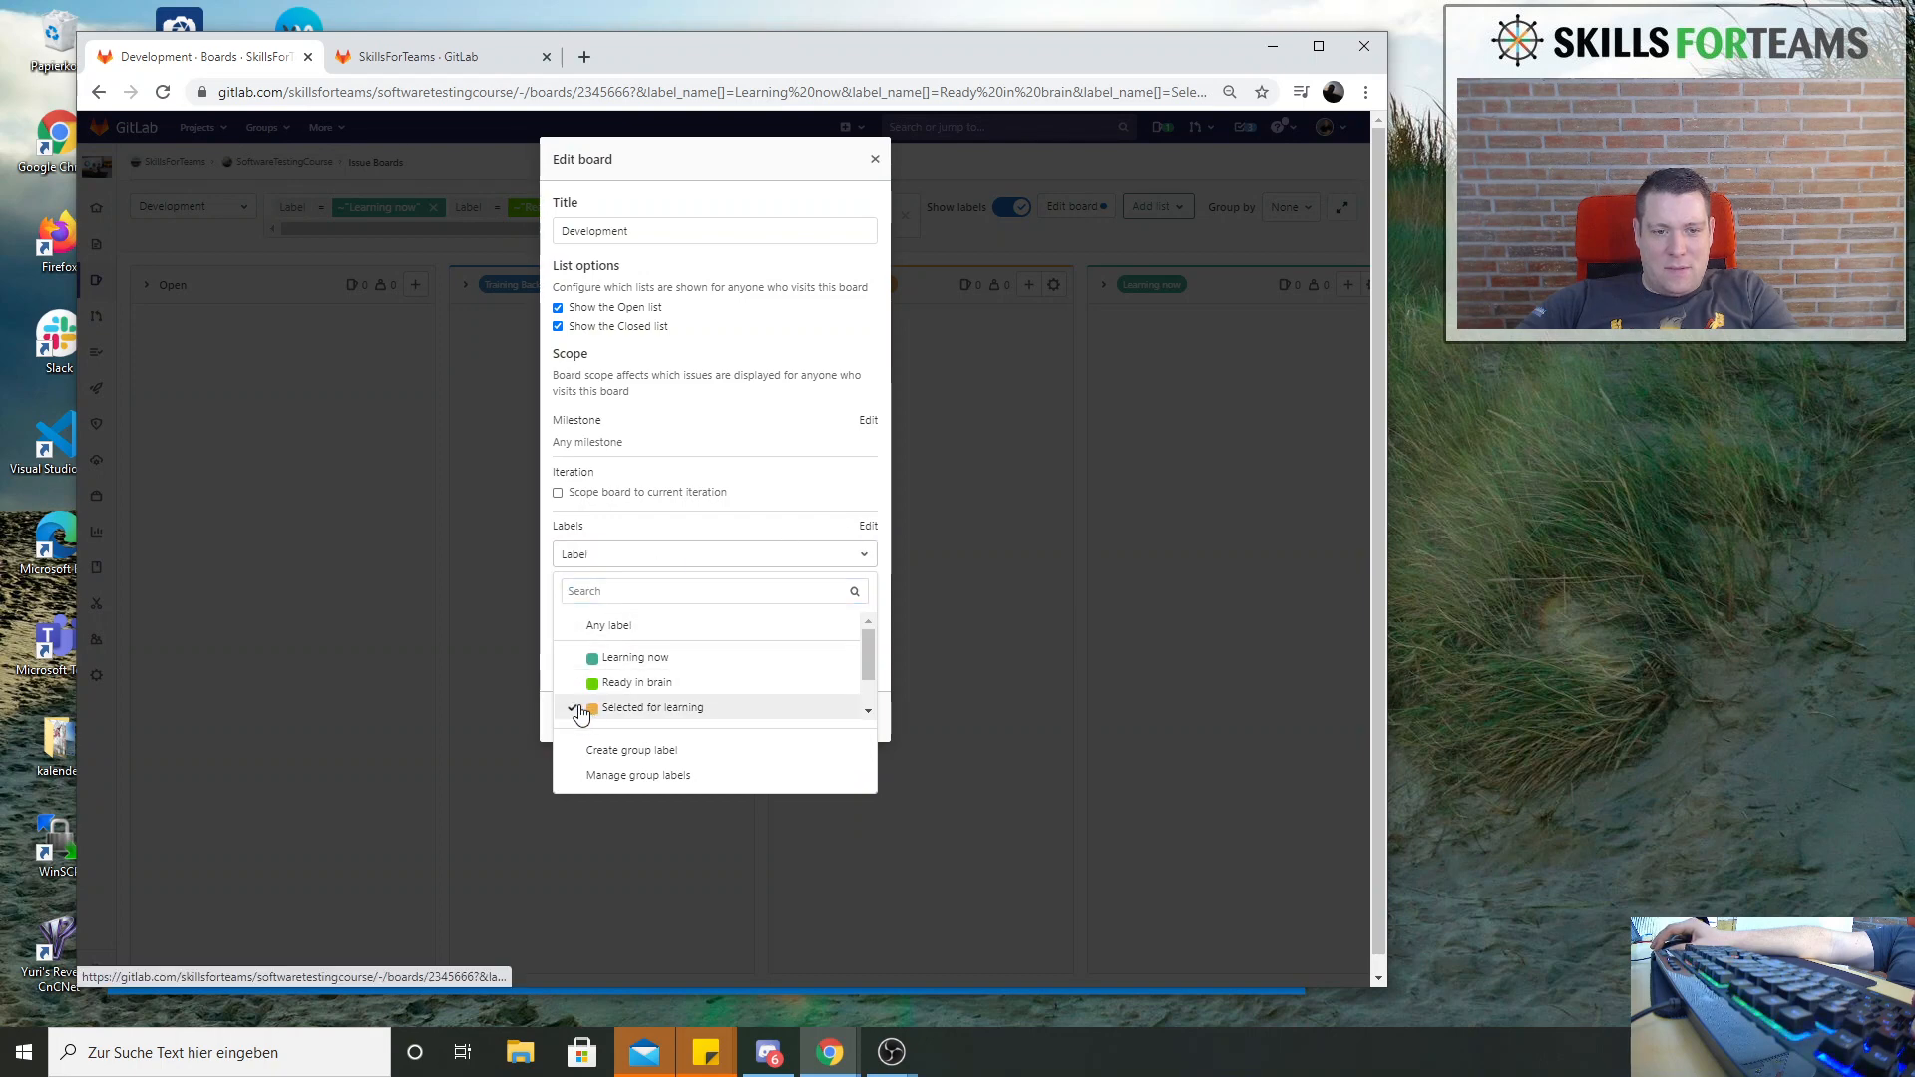
{"action": "left_click", "coordinate": [579, 708]}
{"action": "scroll", "coordinate": [614, 689], "scroll_direction": "down", "scroll_amount": 1}
{"action": "left_click", "coordinate": [574, 684]}
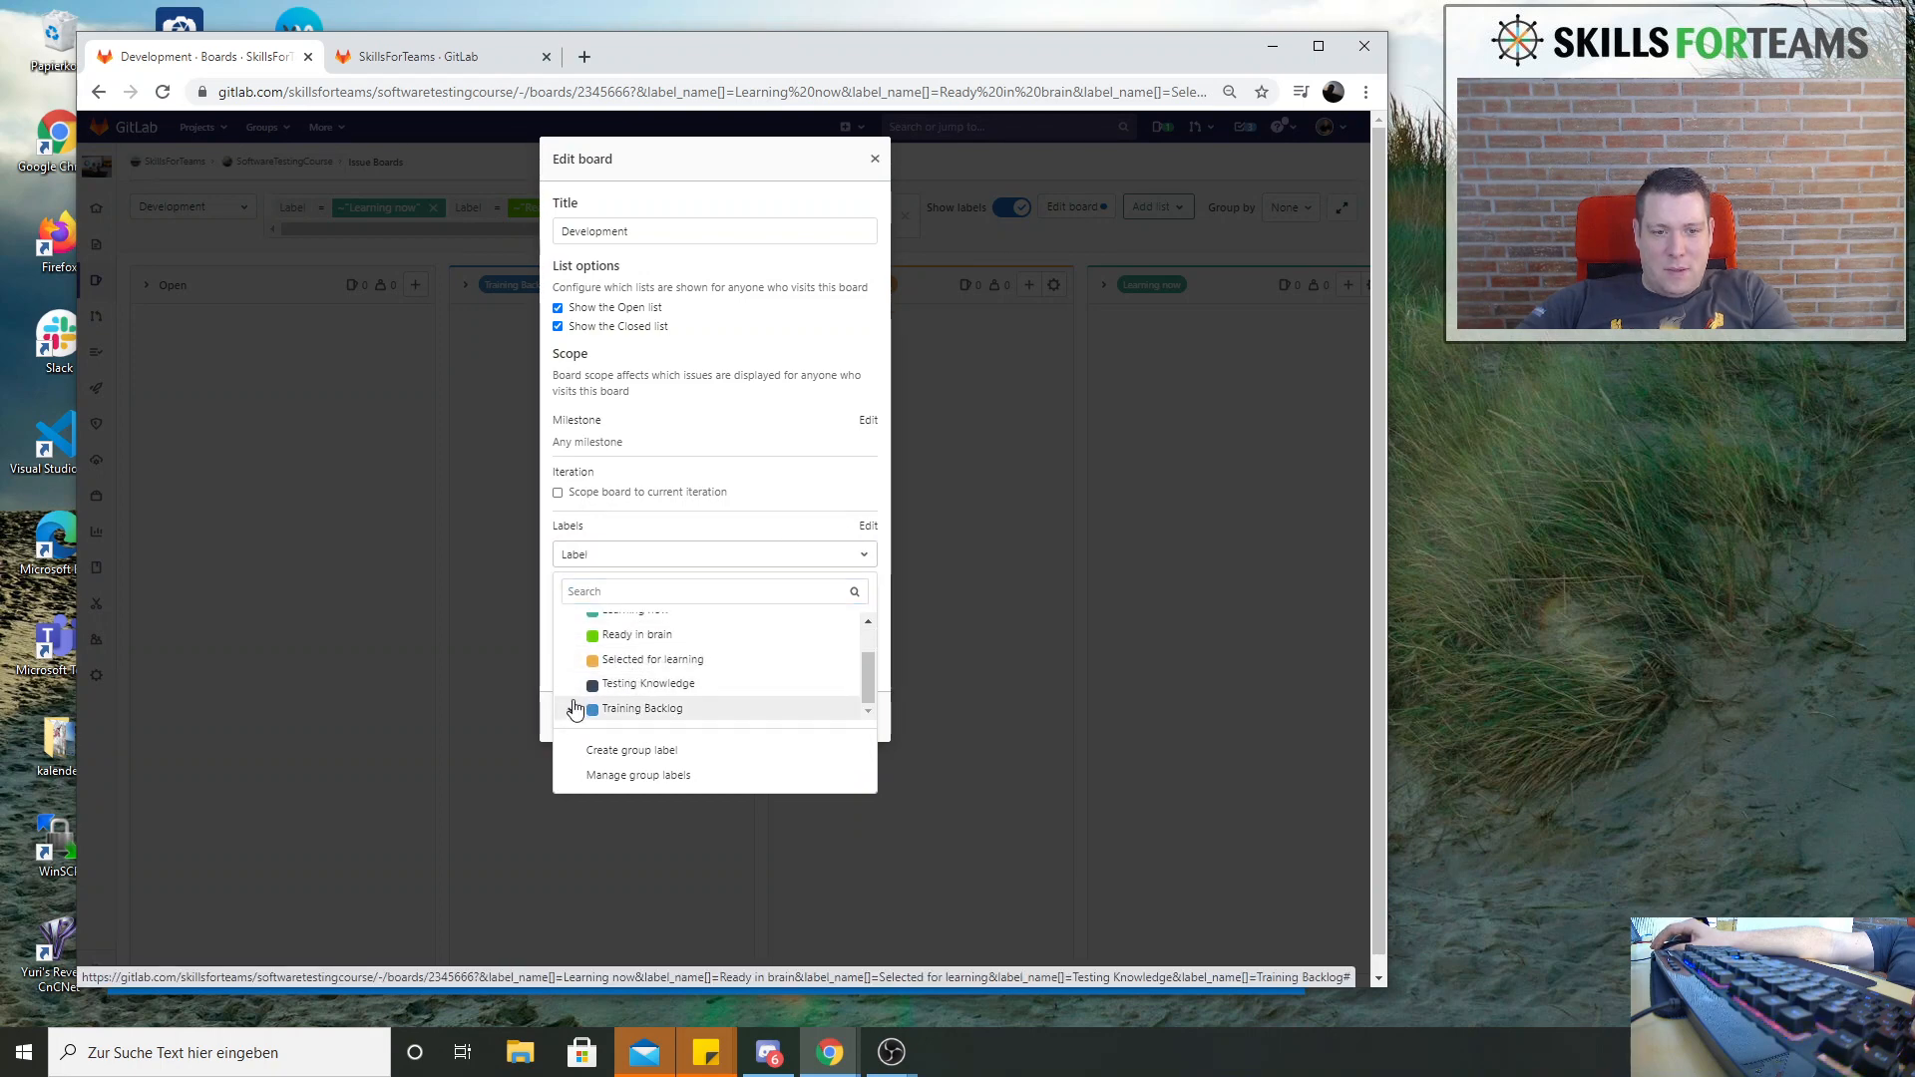
{"action": "left_click", "coordinate": [574, 707]}
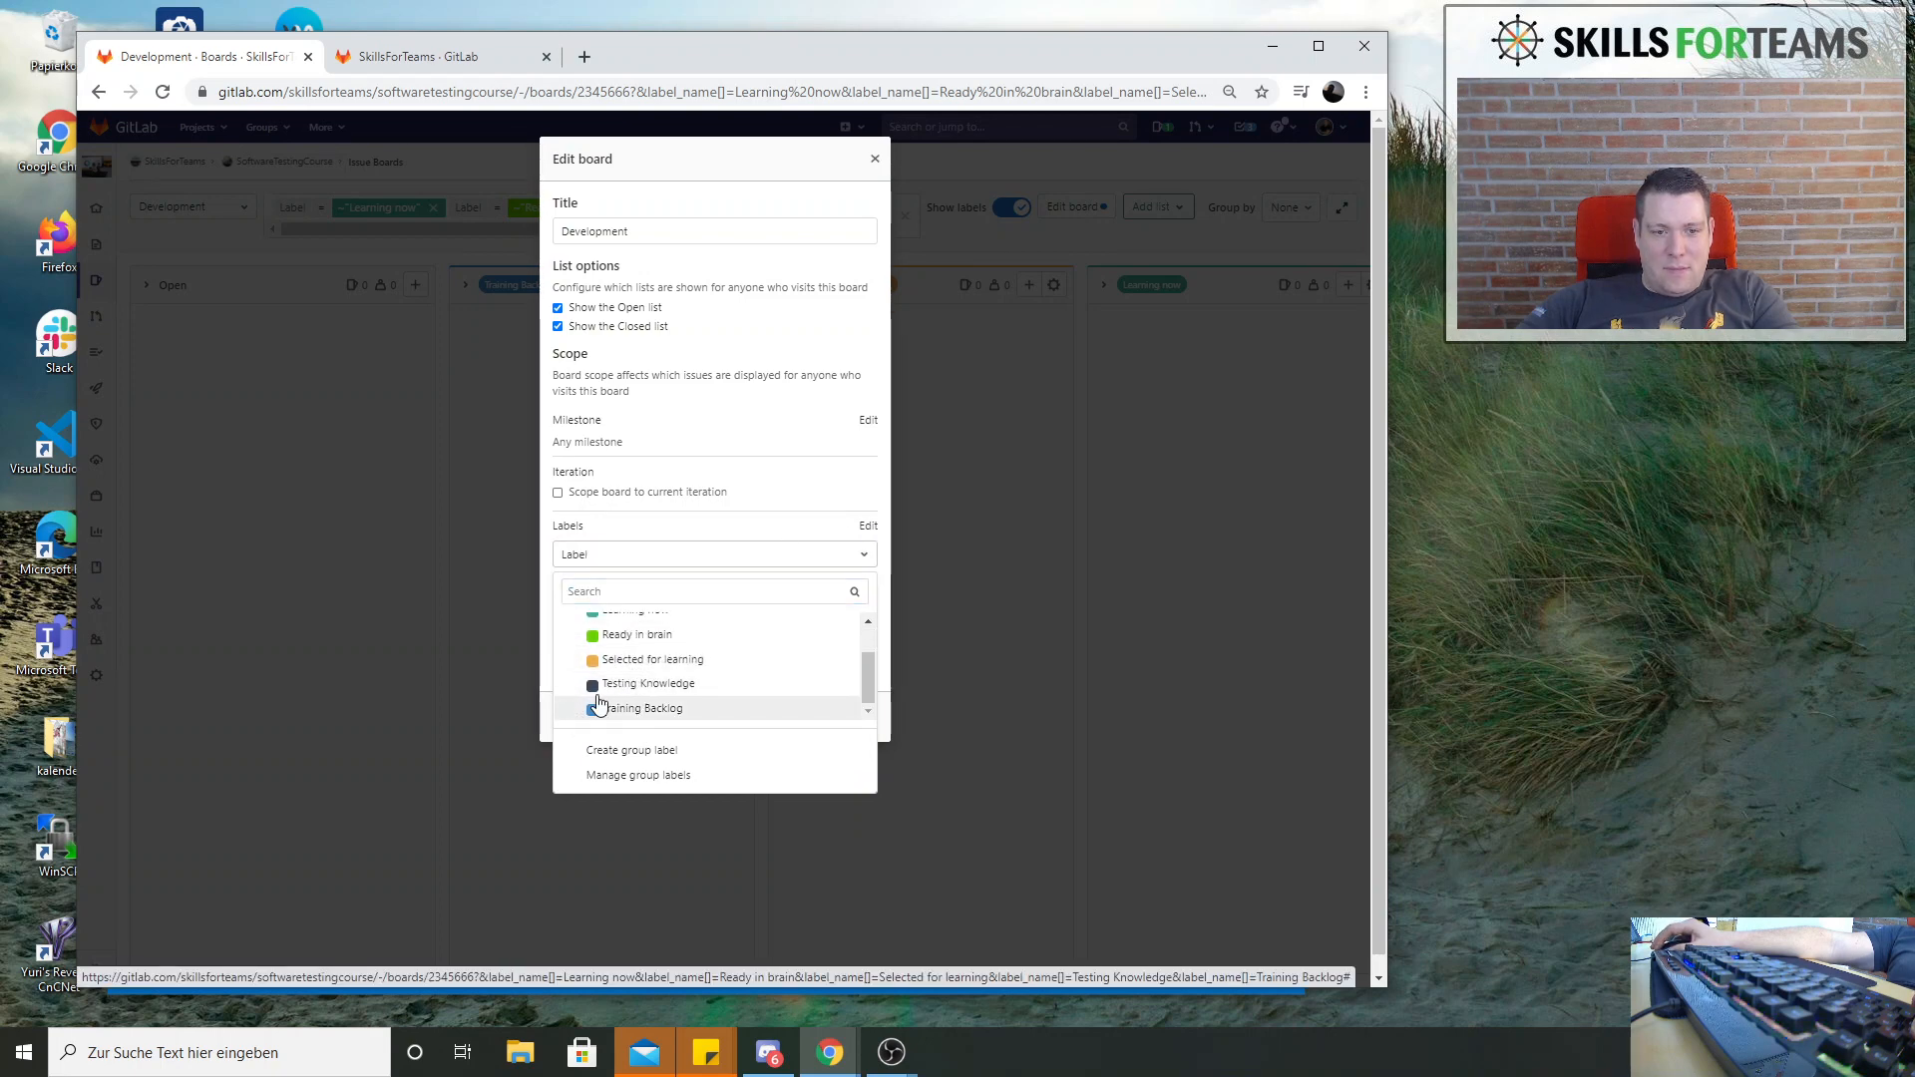
{"action": "left_click", "coordinate": [837, 175]}
{"action": "left_click", "coordinate": [828, 706]}
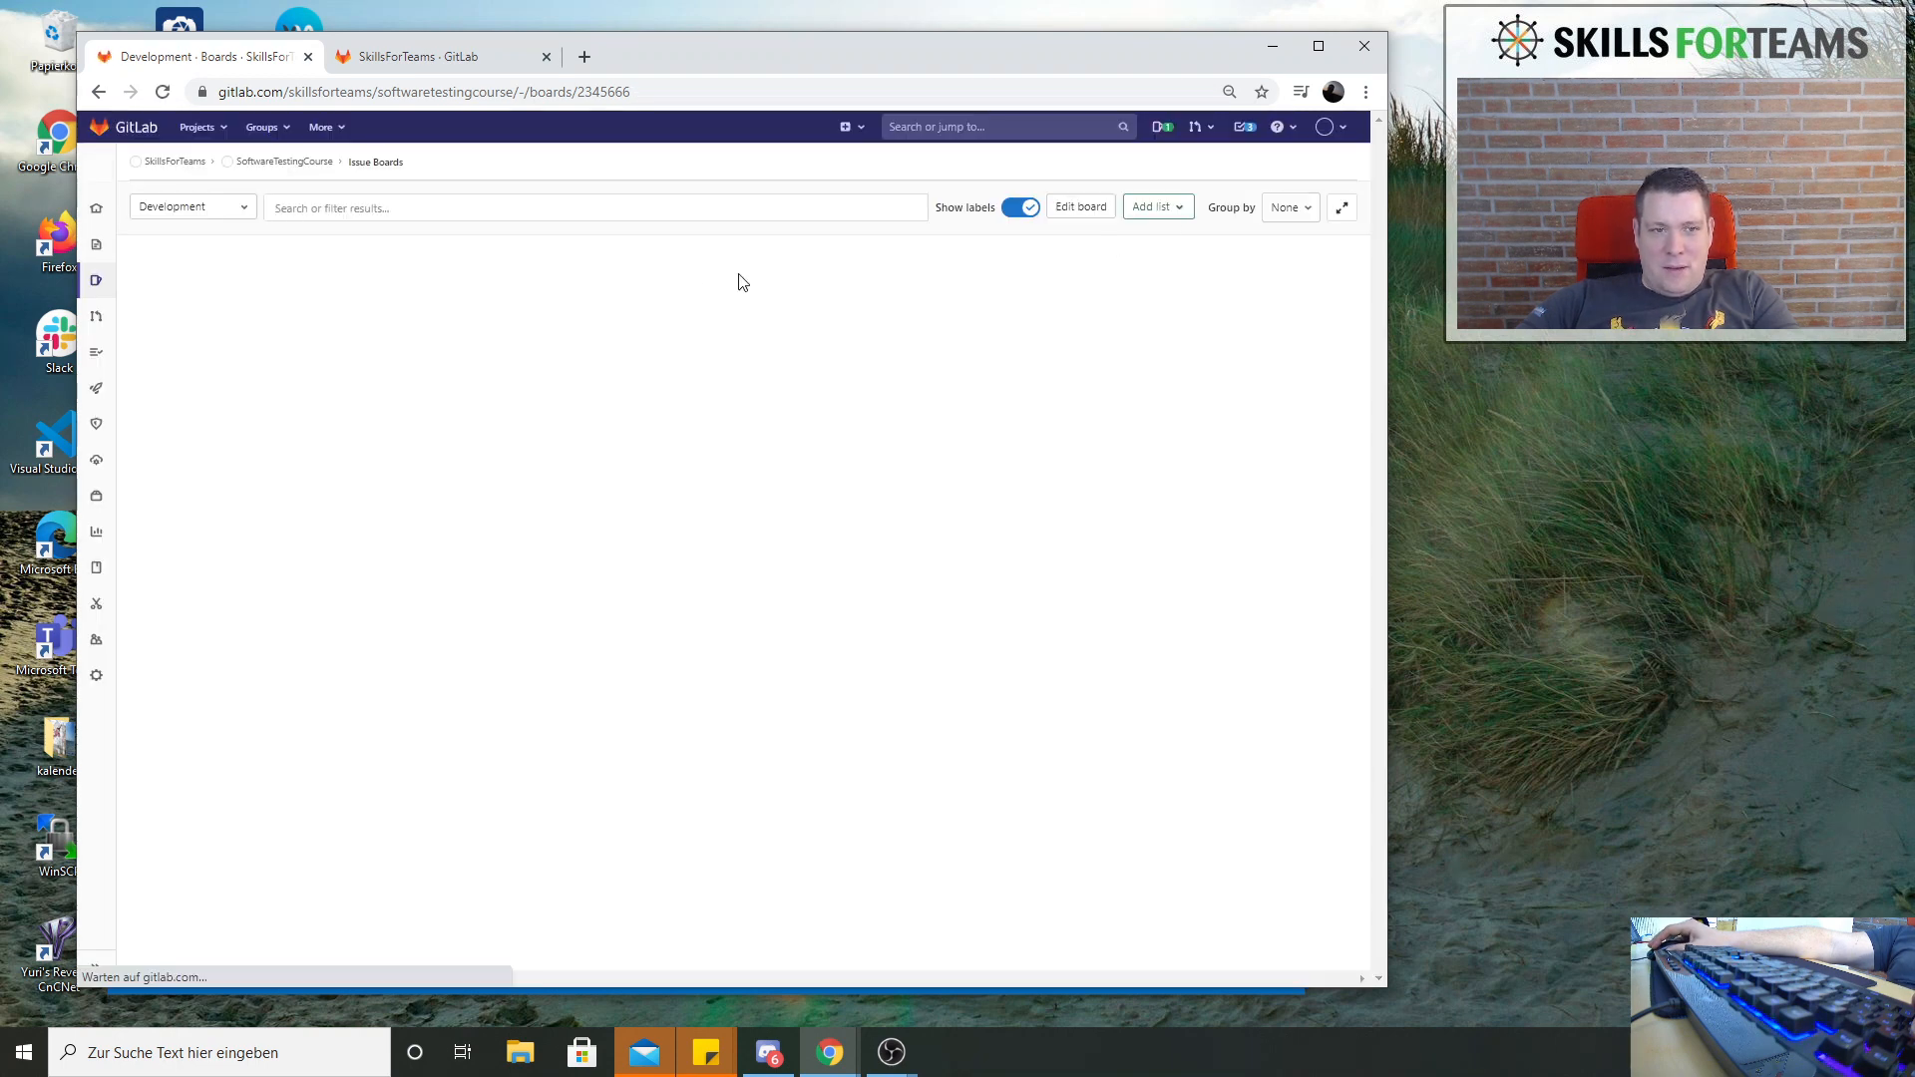
Check which labels are already used as lists on the board, closing the list chooser without adding one
{"action": "left_click", "coordinate": [1178, 222]}
{"action": "scroll", "coordinate": [1057, 438], "scroll_direction": "down", "scroll_amount": 1}
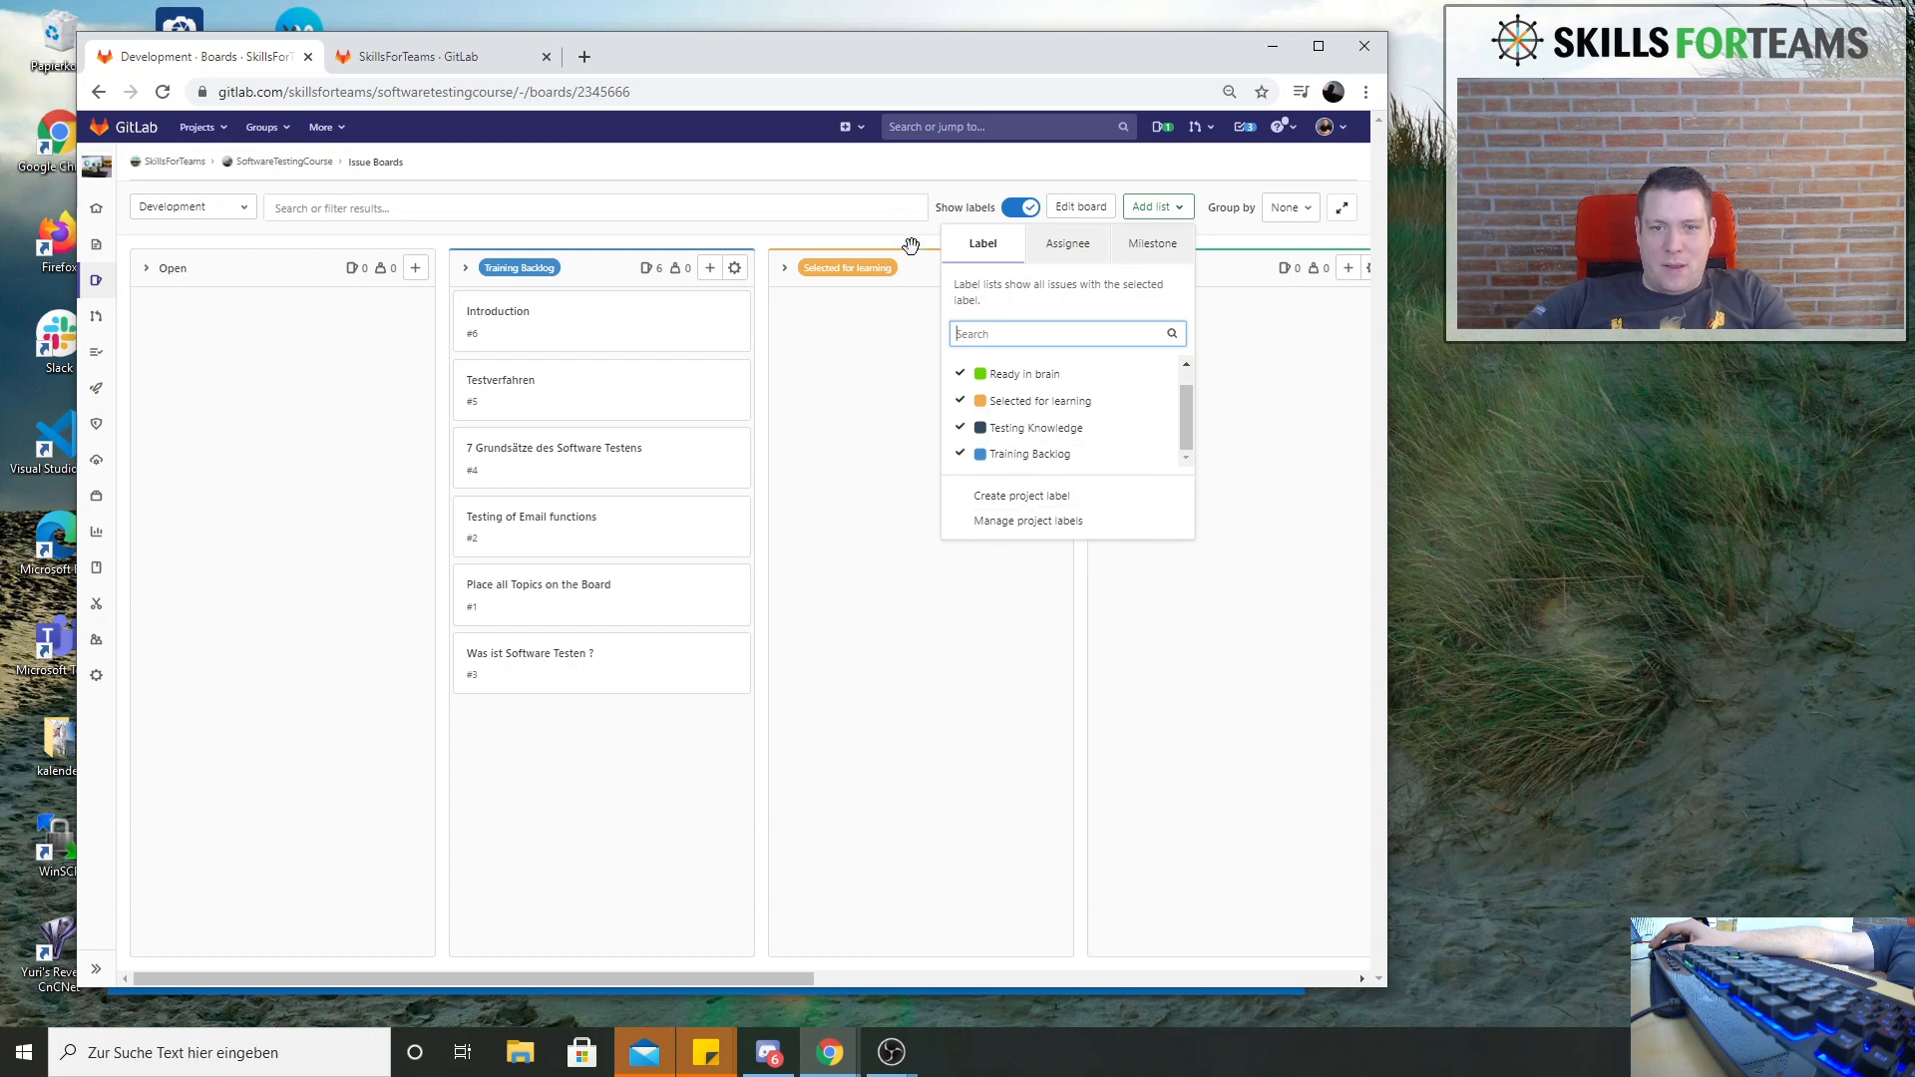
{"action": "left_click", "coordinate": [974, 163]}
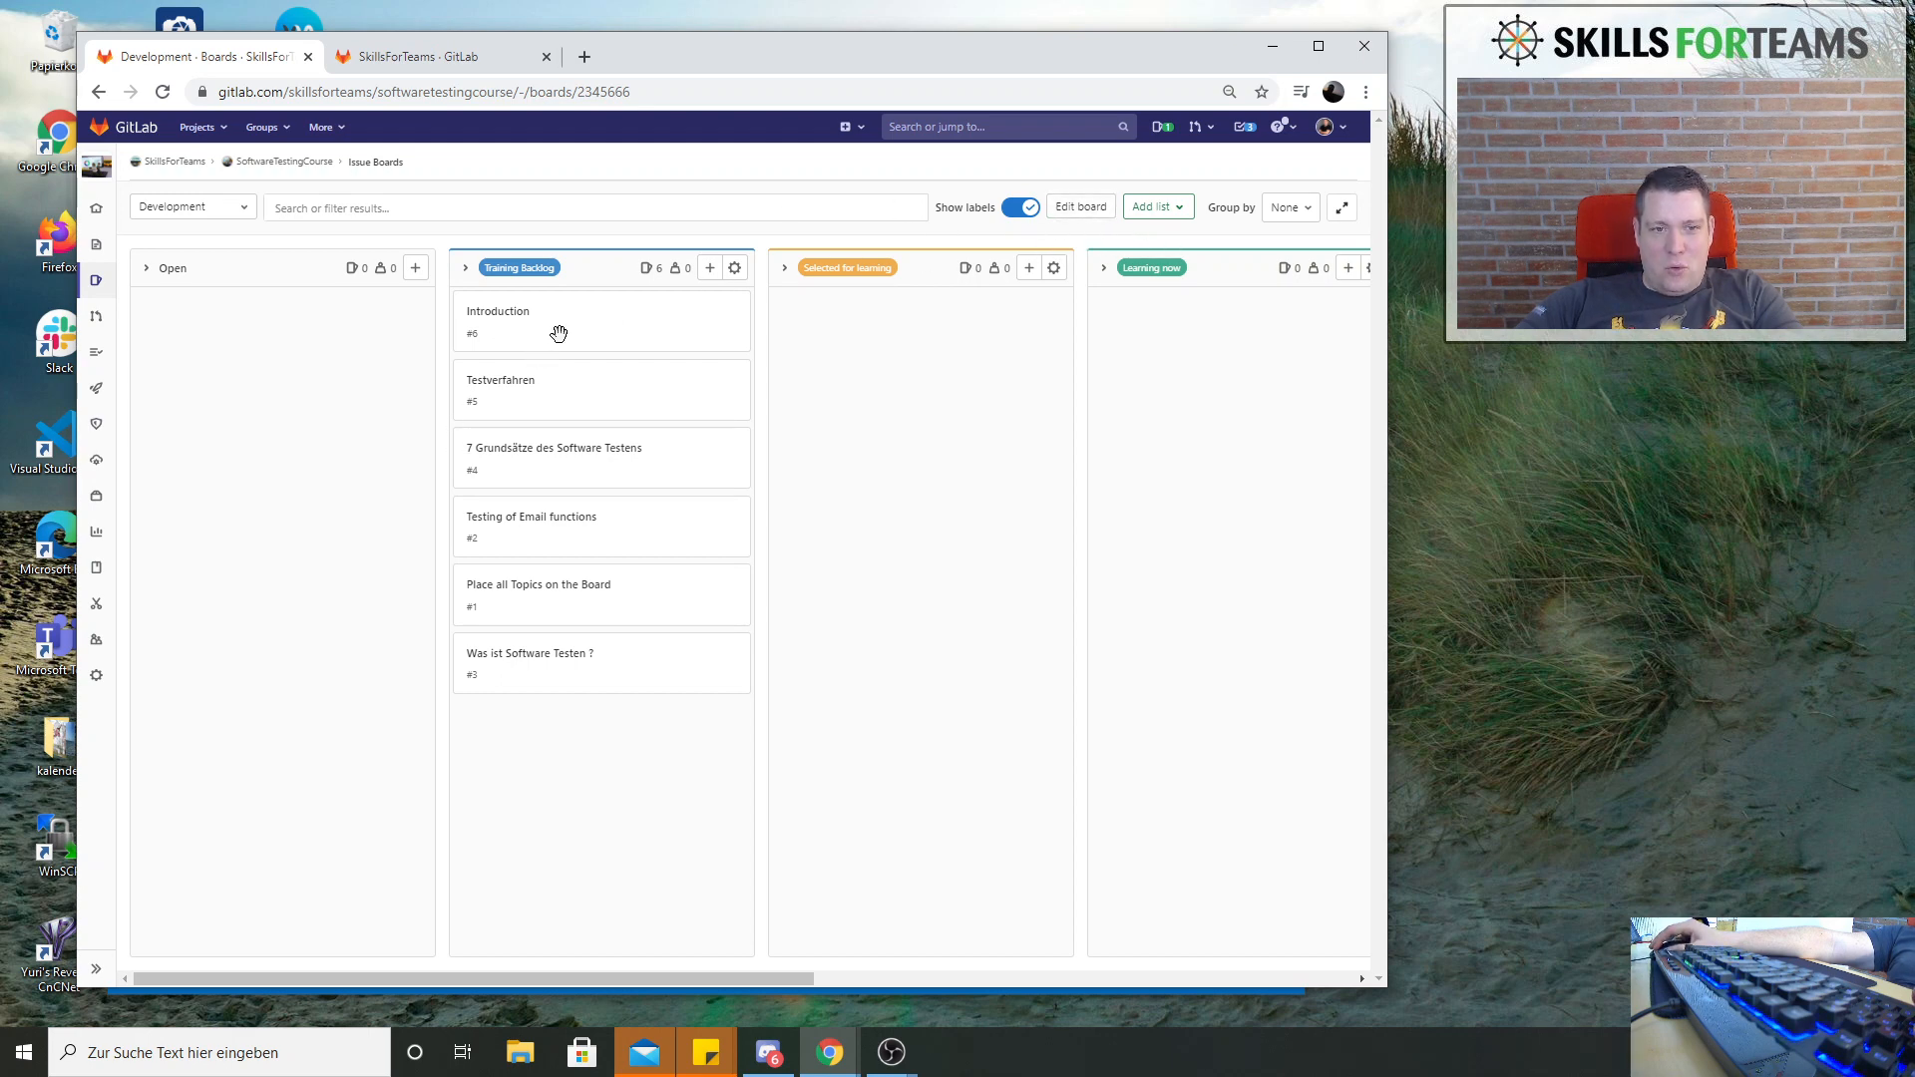
Move the issues Introduction, Testing of Email functions and Place all Topics on the Board from Training Backlog to Selected for learning
{"action": "left_click_drag", "start_coordinate": [556, 329], "coordinate": [878, 321]}
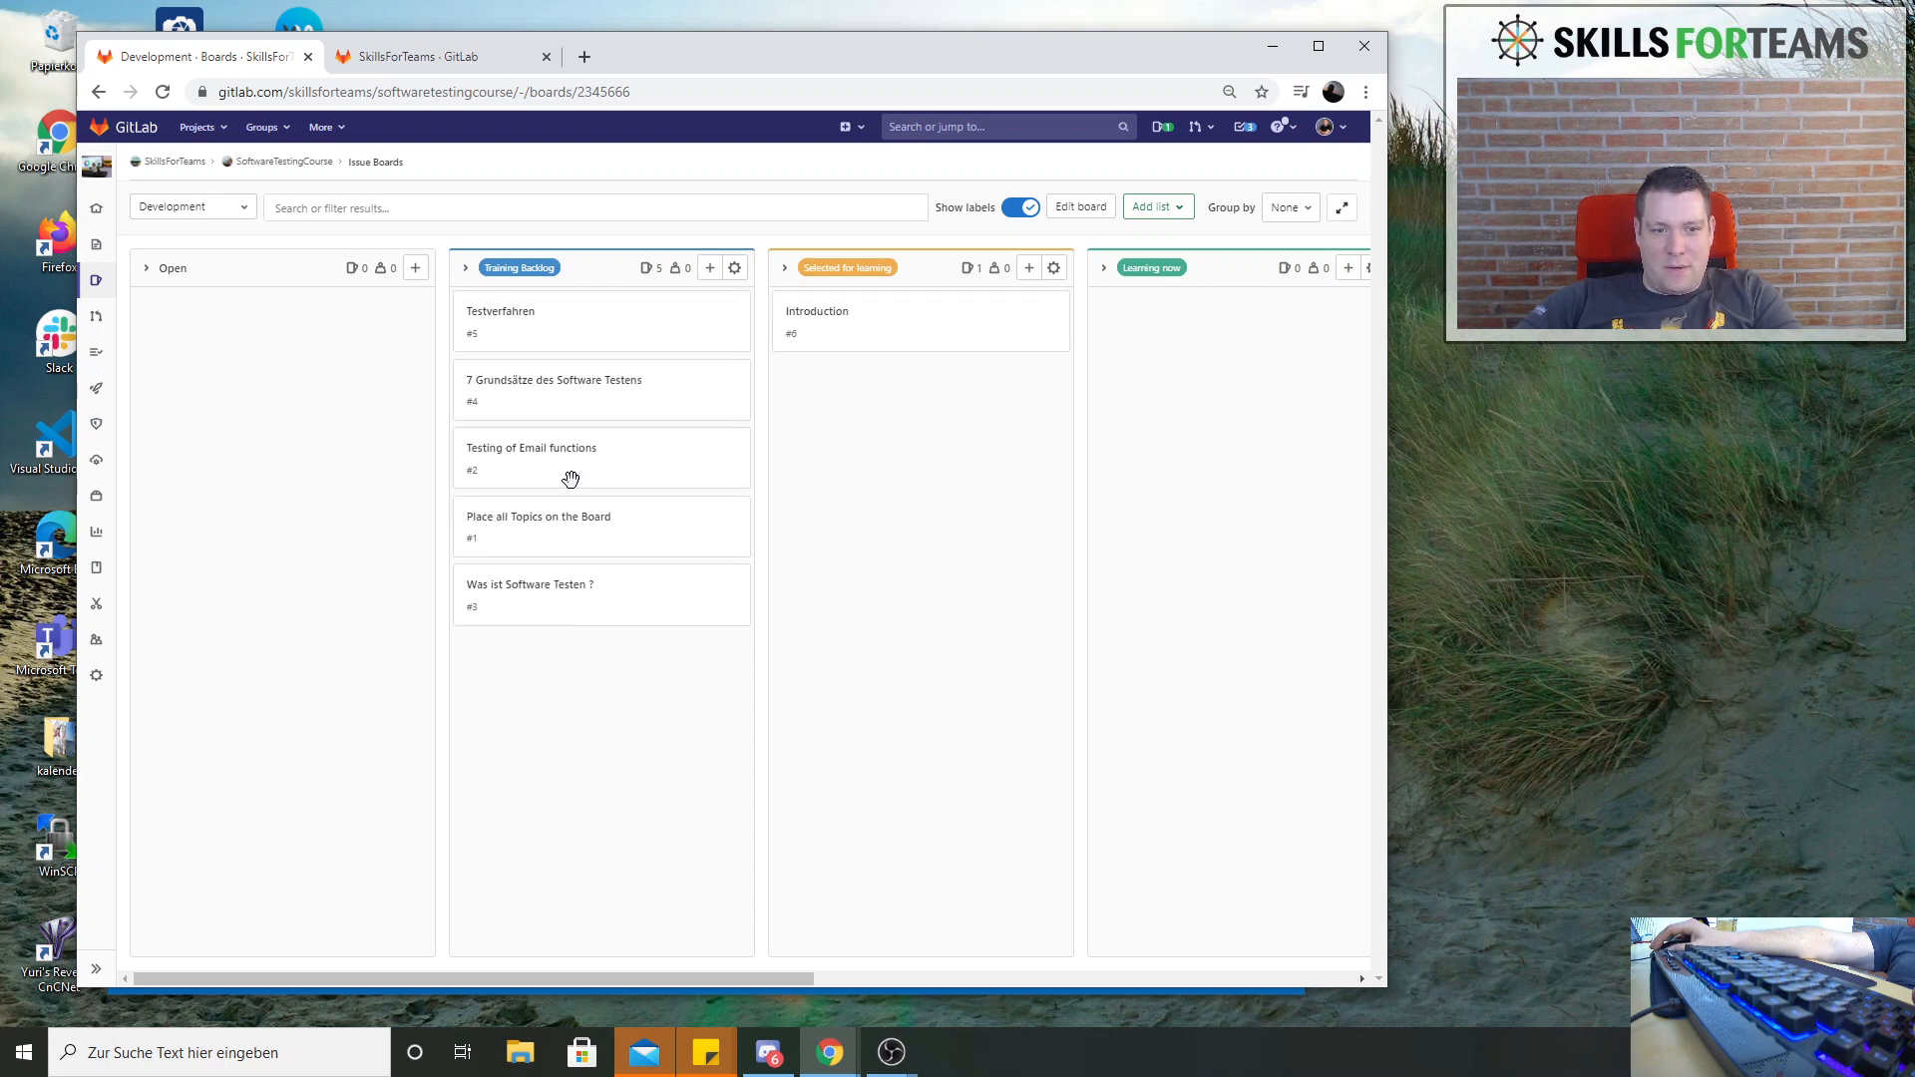
{"action": "left_click_drag", "start_coordinate": [547, 455], "coordinate": [928, 399]}
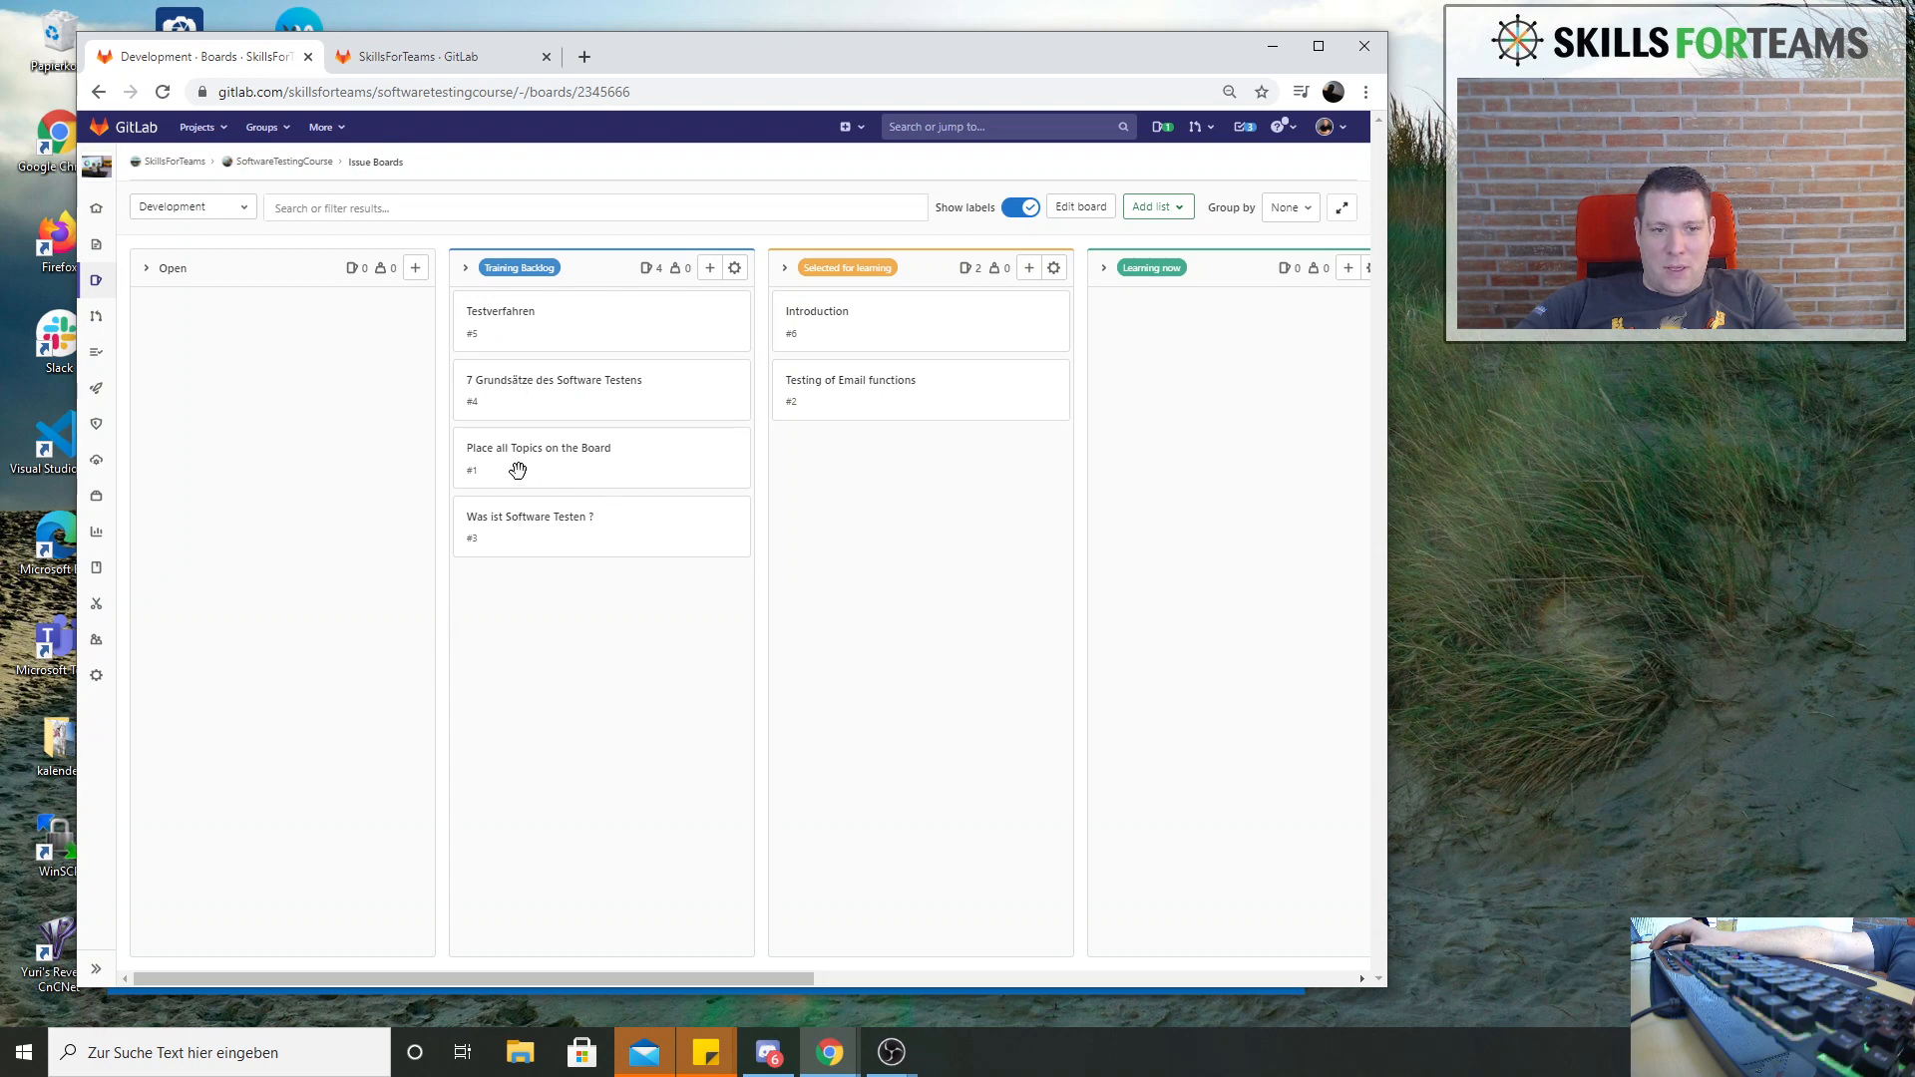
{"action": "left_click_drag", "start_coordinate": [517, 470], "coordinate": [898, 470]}
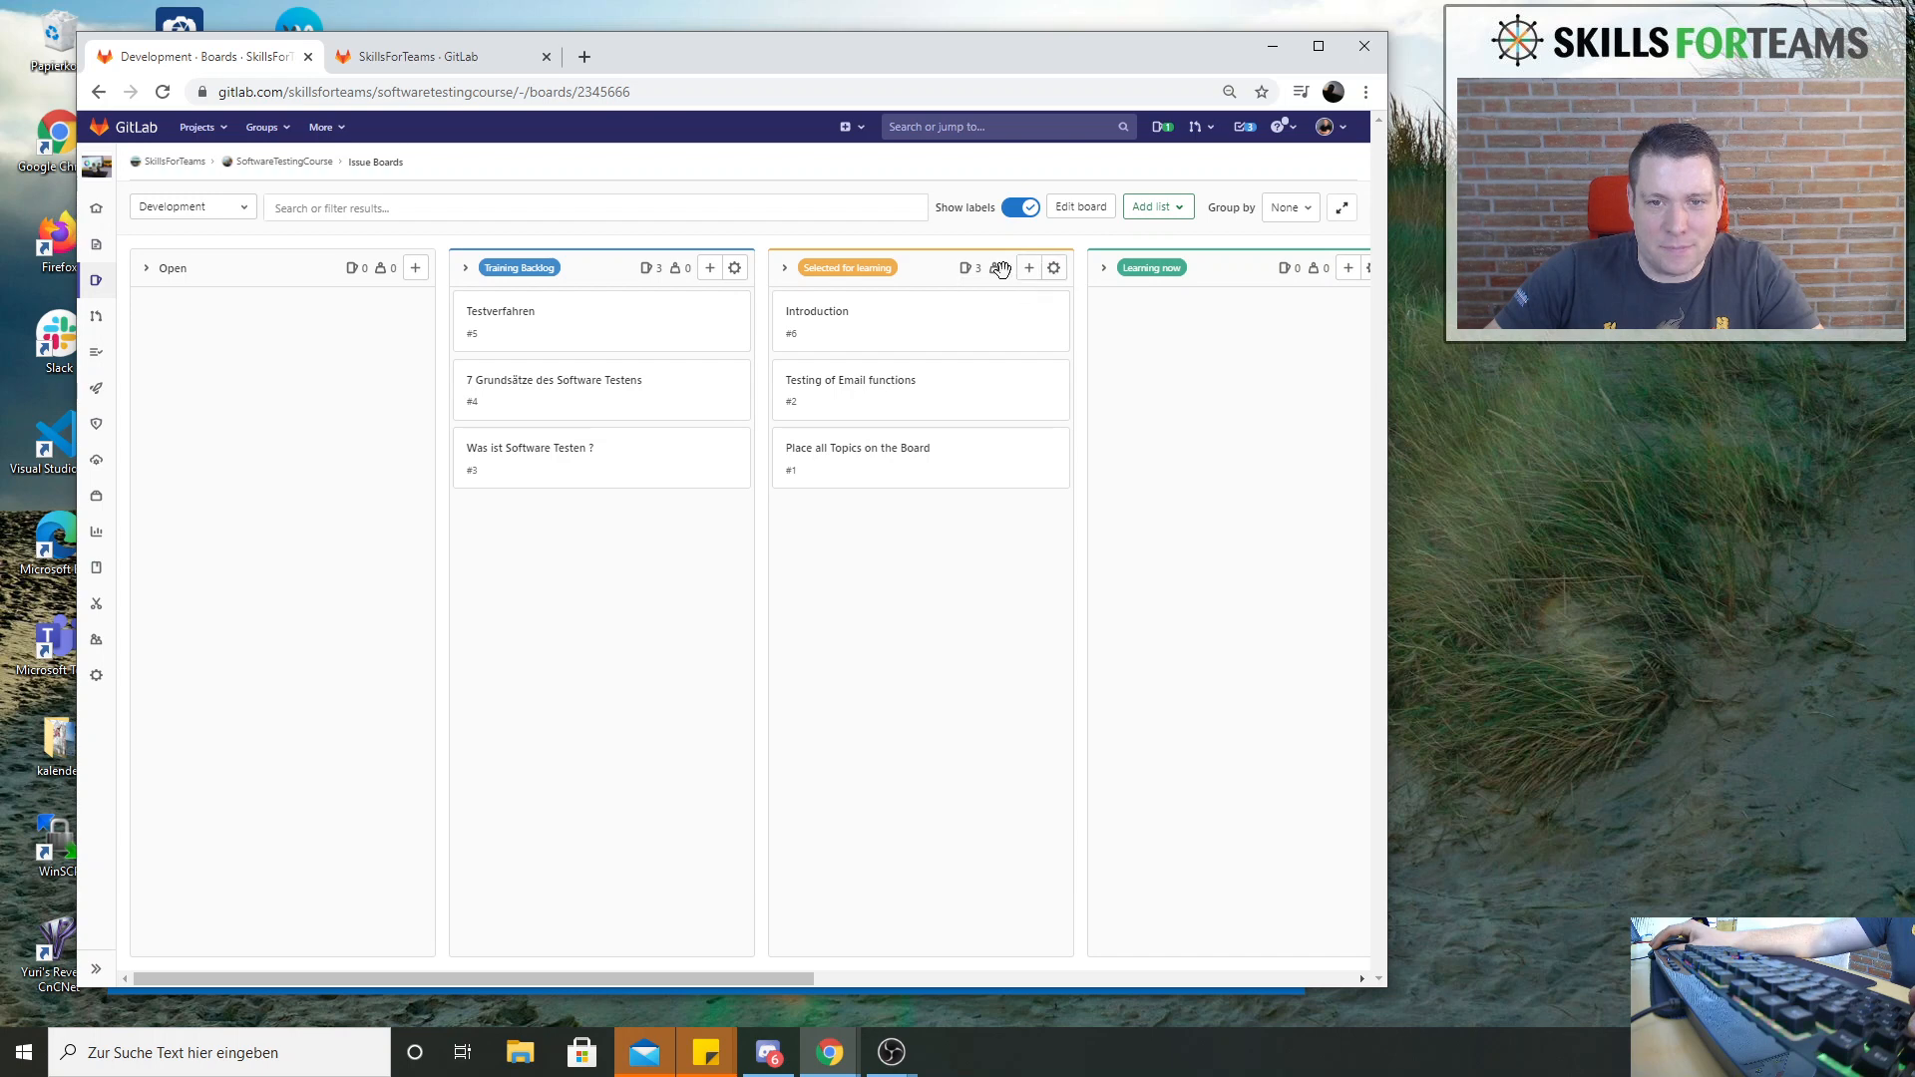
Set the work in progress limit of the Selected for learning list to 2 issues and close its settings
{"action": "left_click", "coordinate": [1063, 277]}
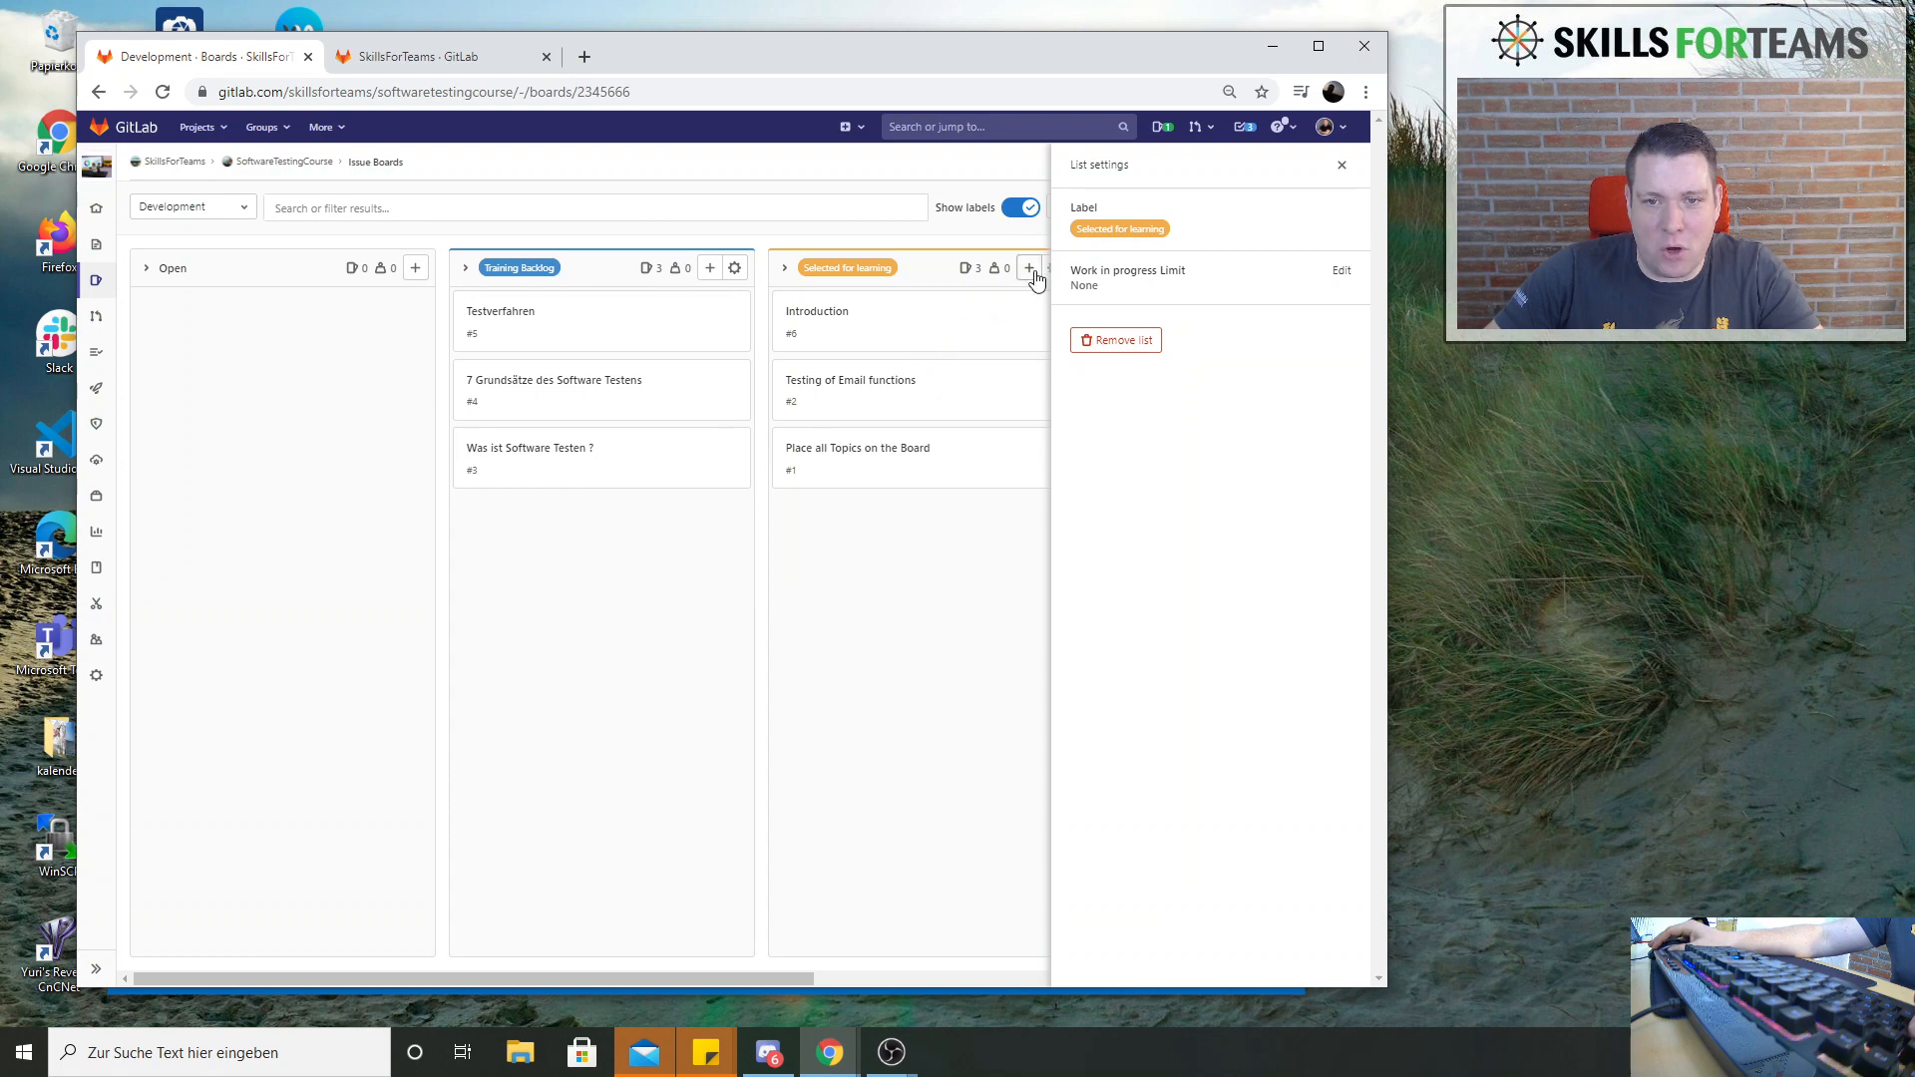
{"action": "left_click", "coordinate": [1343, 166]}
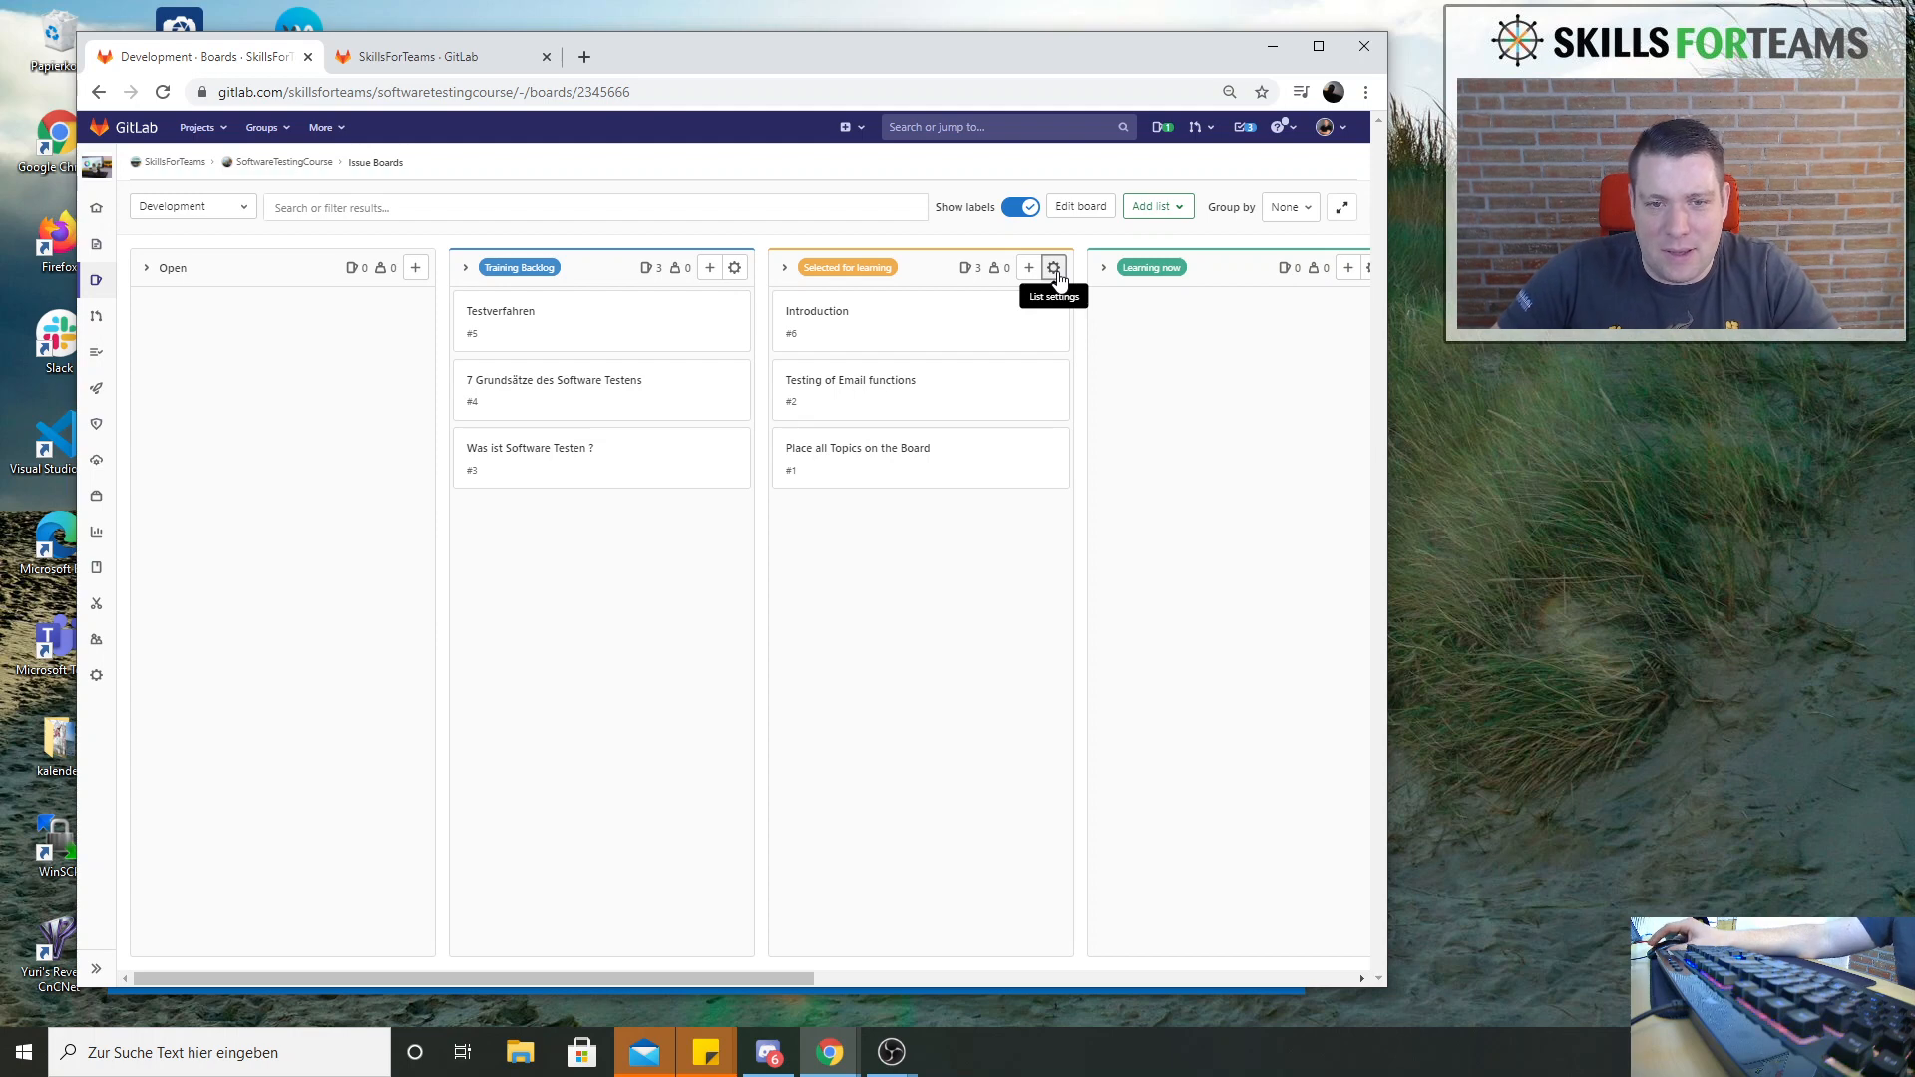
{"action": "left_click", "coordinate": [1054, 268]}
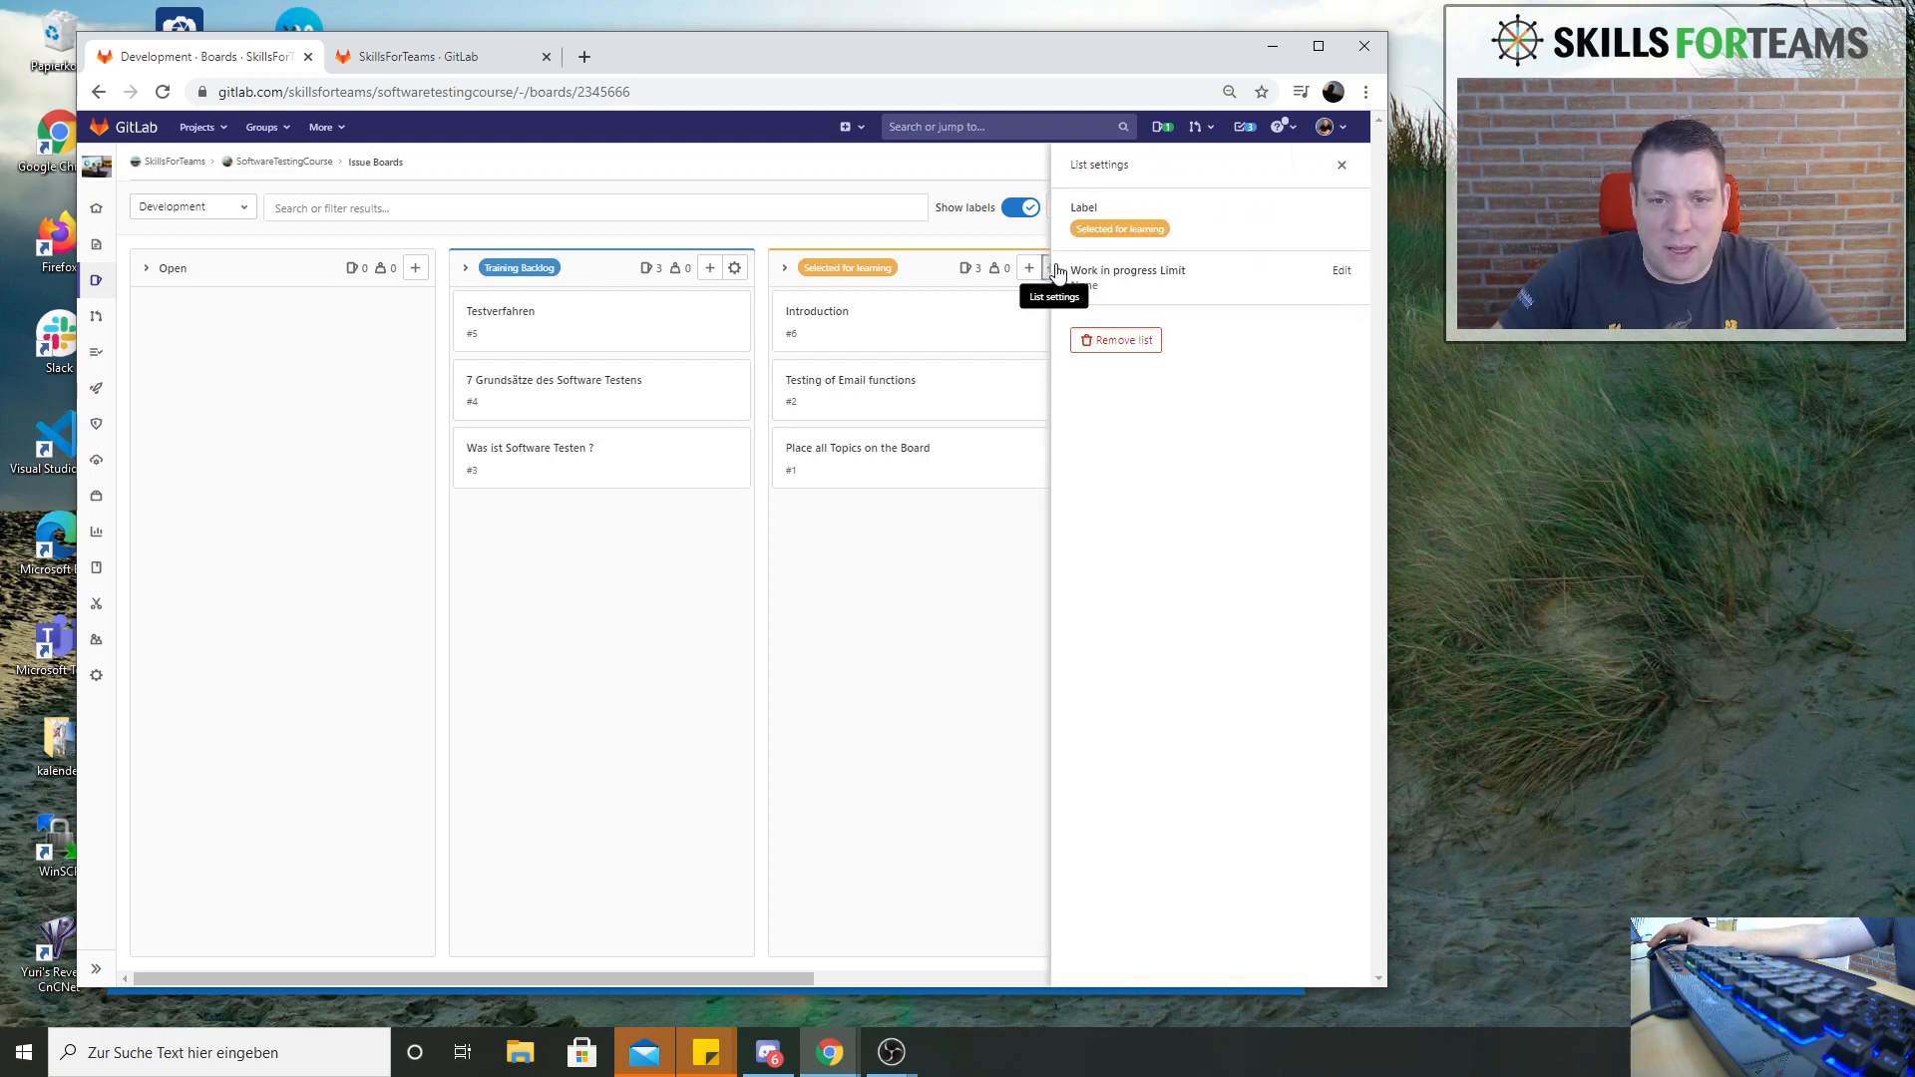
{"action": "left_click", "coordinate": [1340, 271]}
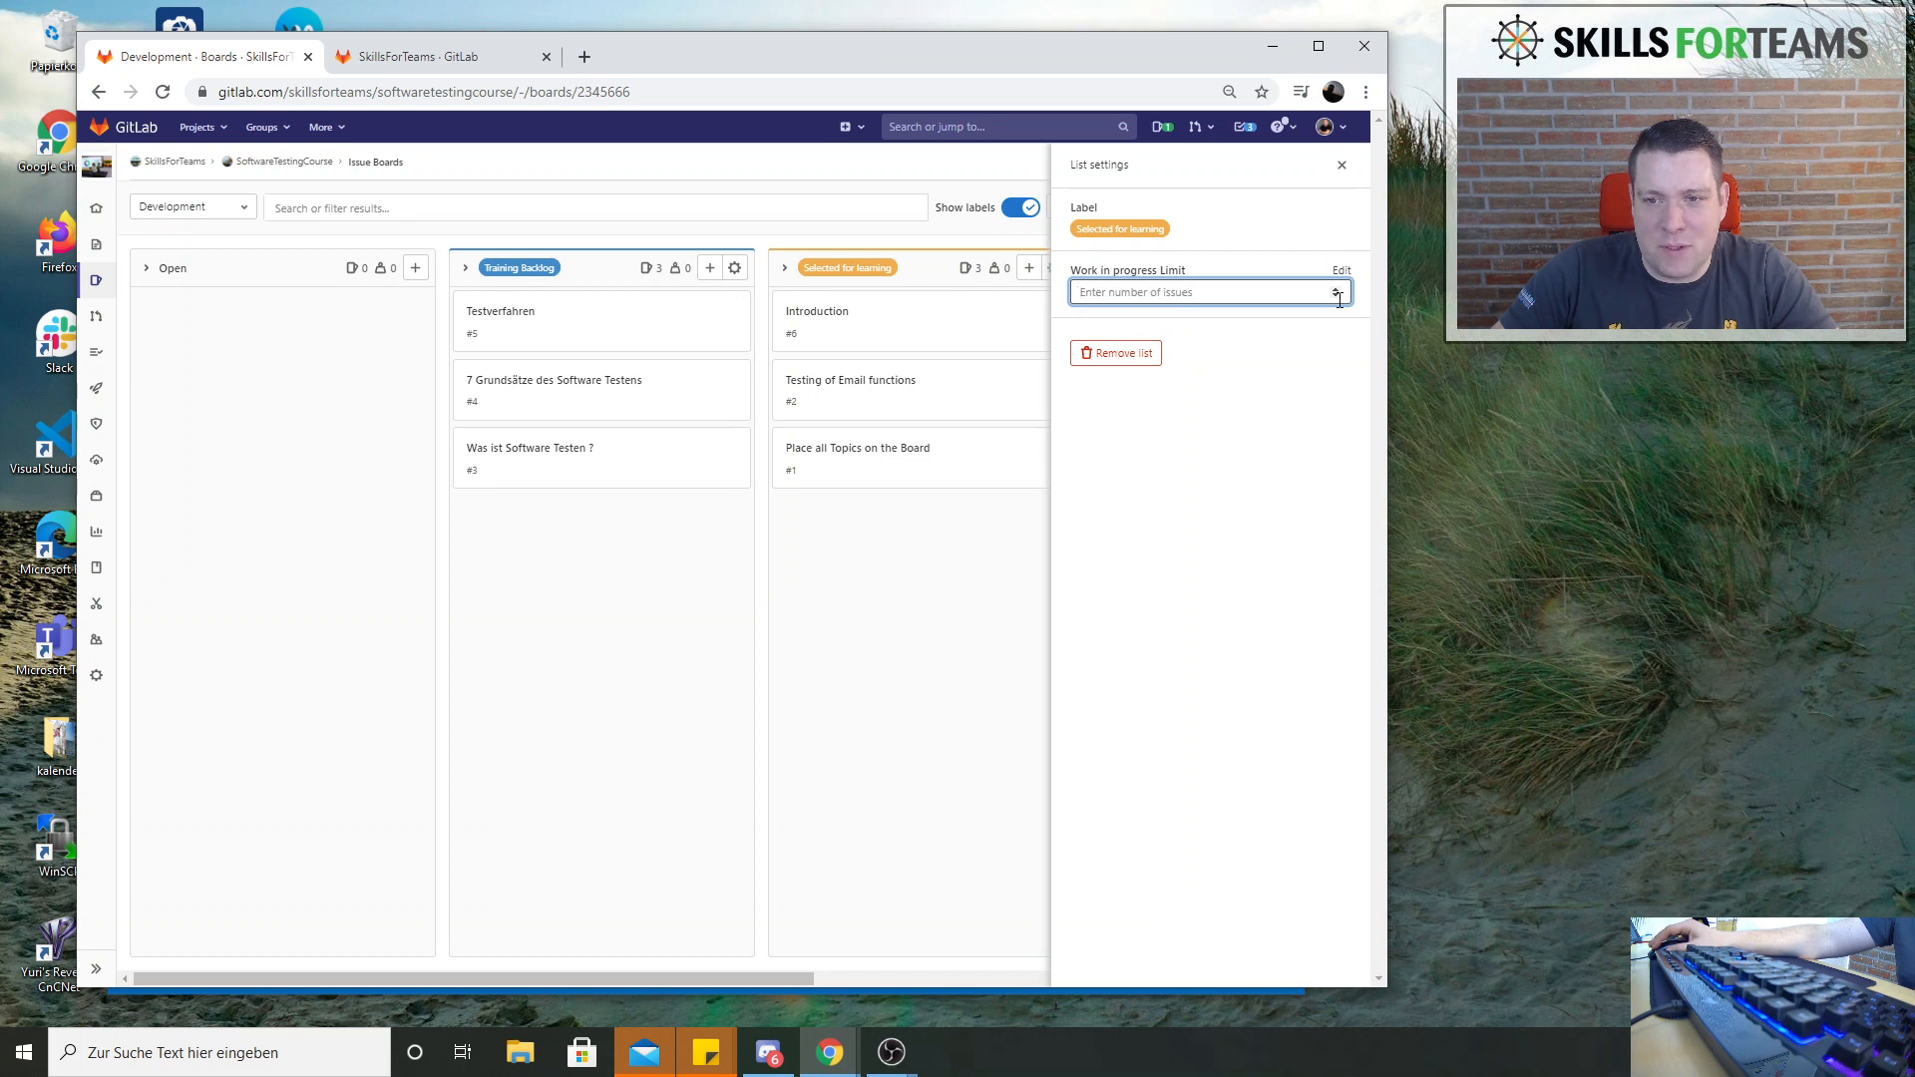
{"action": "left_click", "coordinate": [1336, 290]}
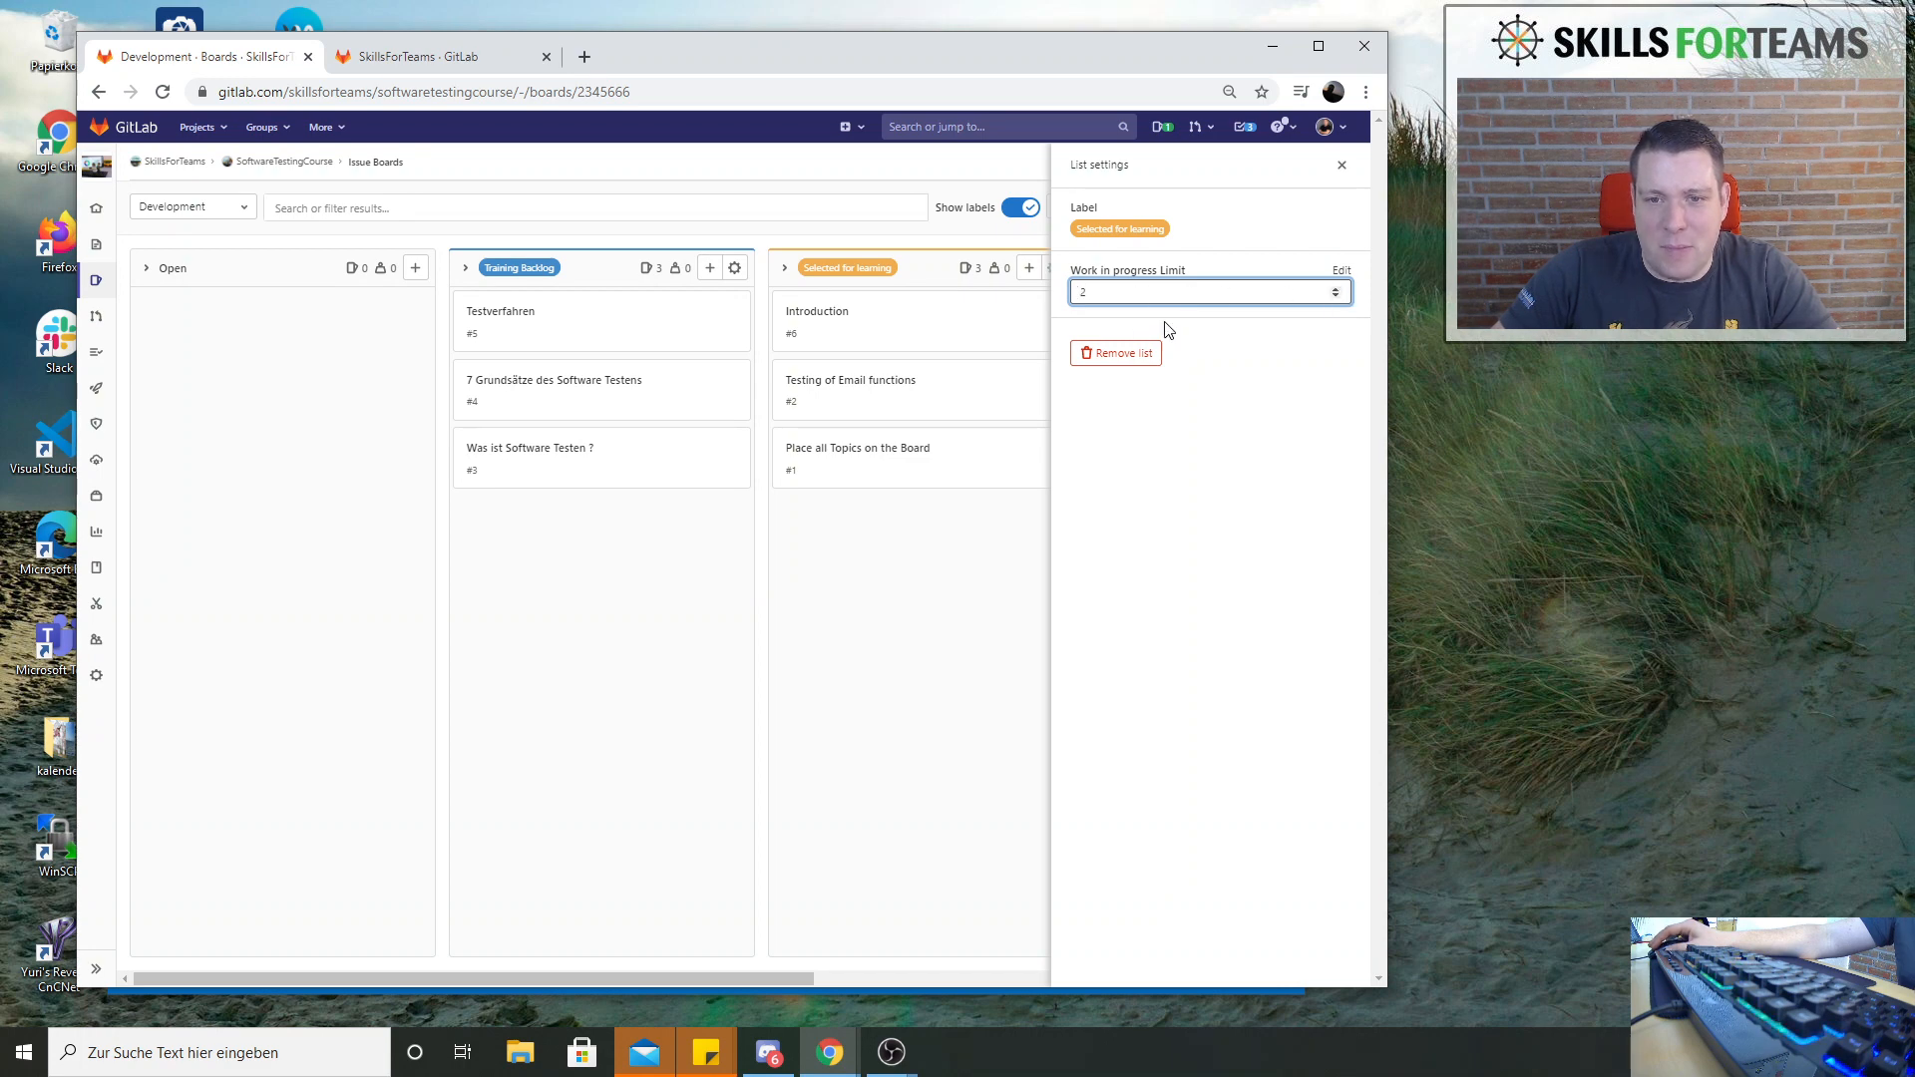
{"action": "key", "text": "Return"}
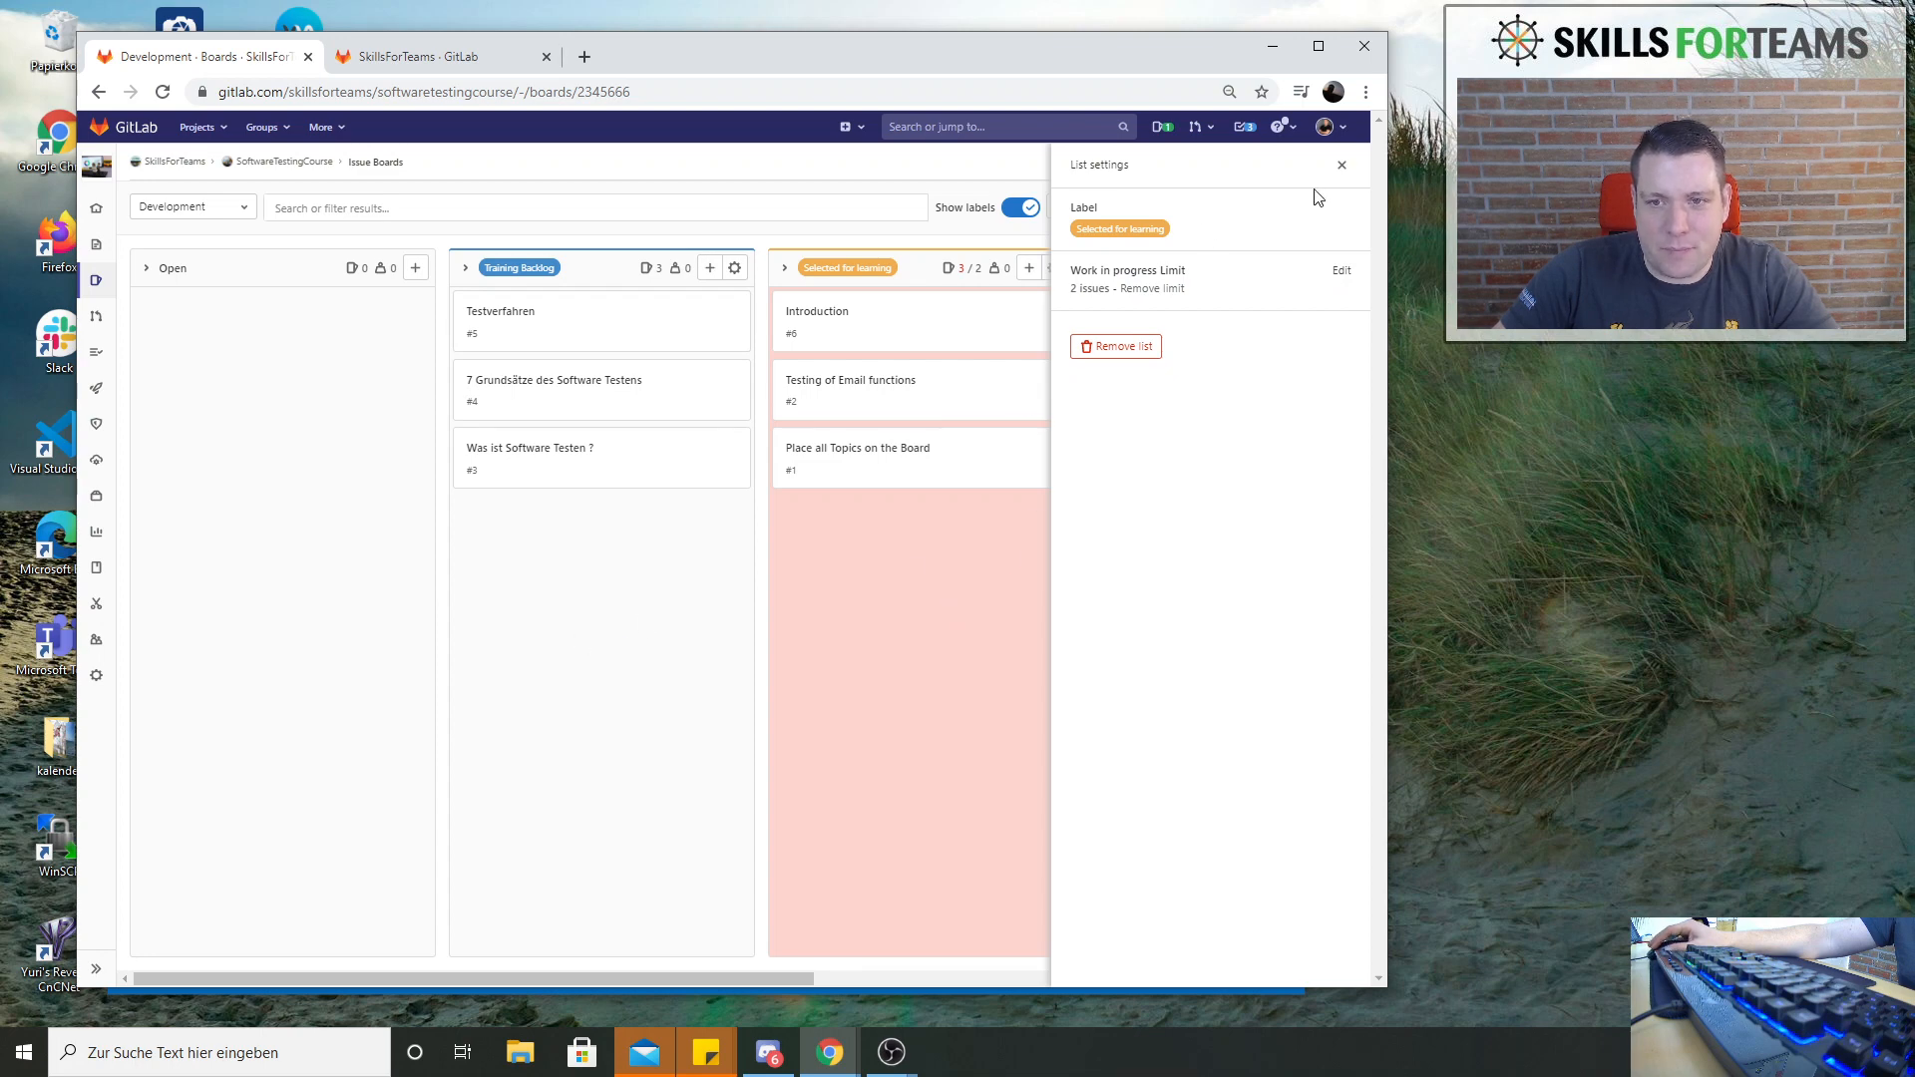
{"action": "left_click", "coordinate": [1343, 166]}
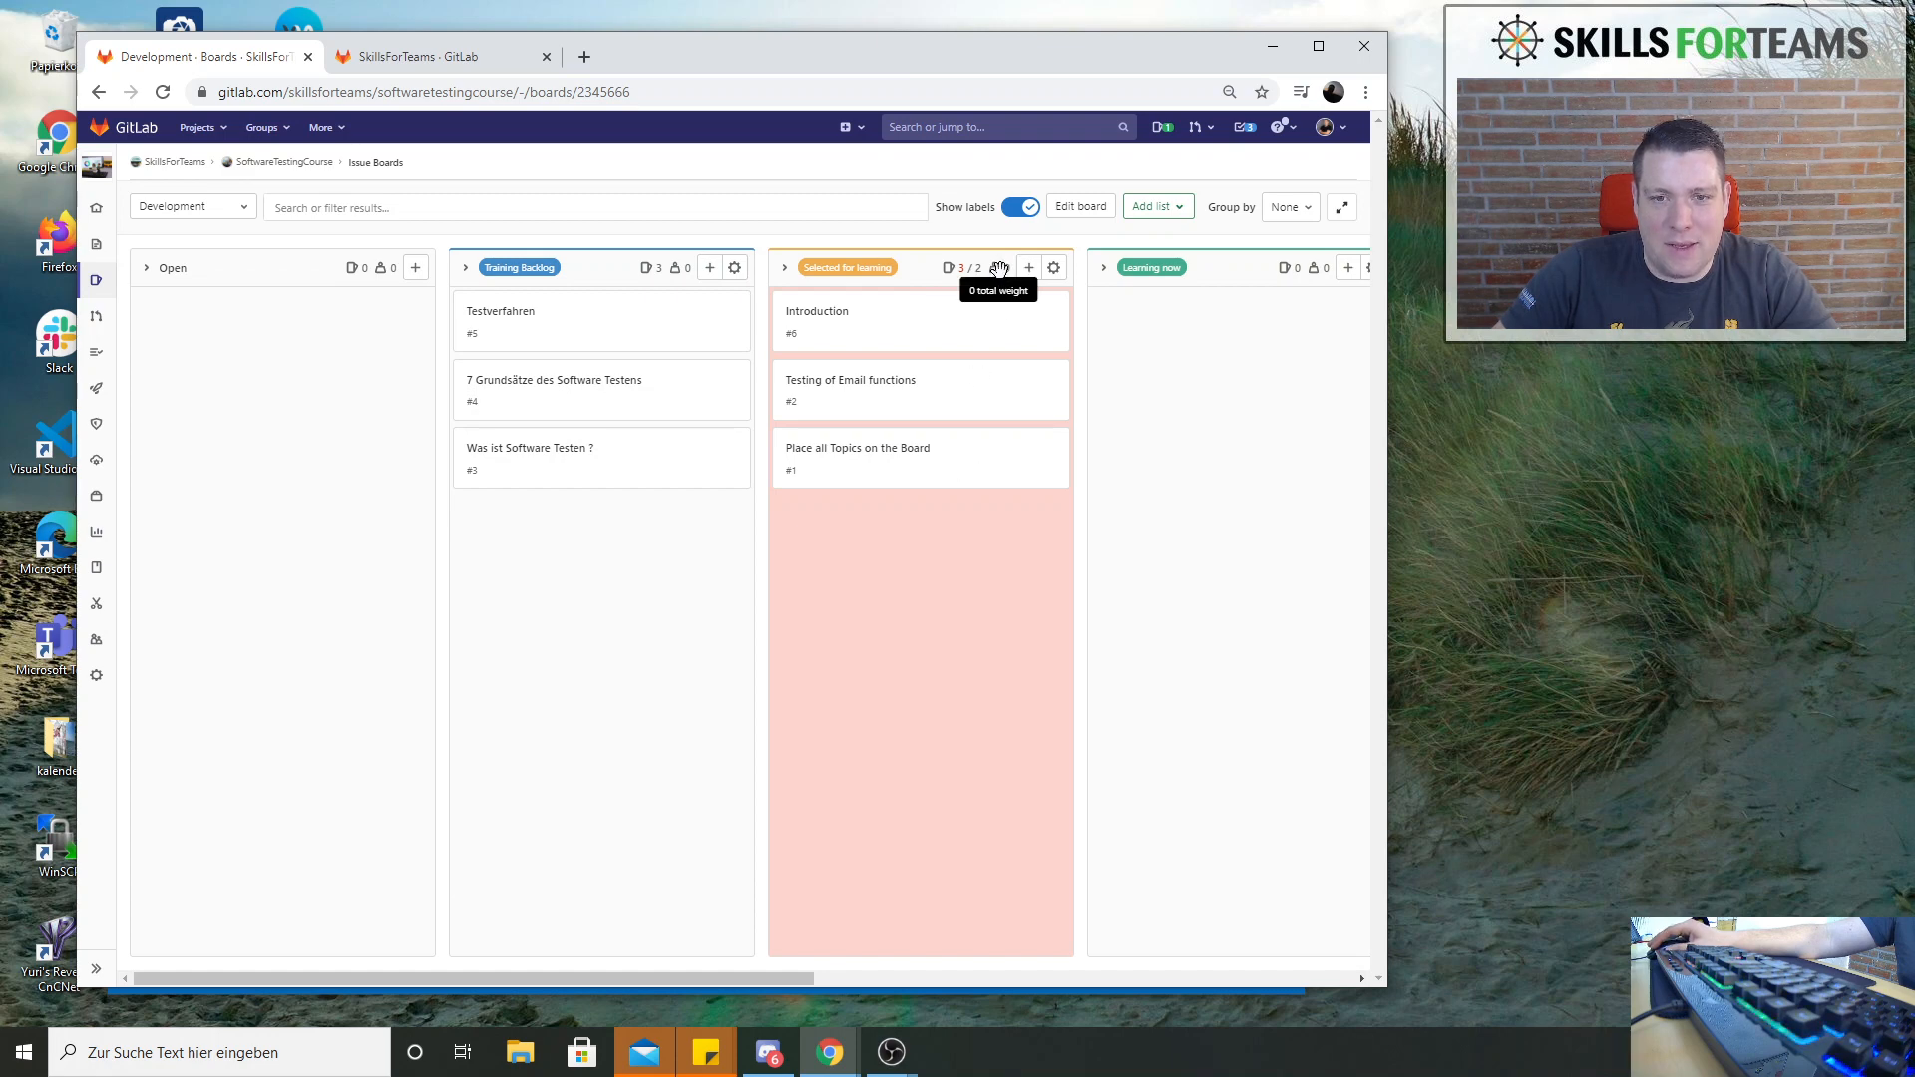
Move the issue Place all Topics on the Board from Selected for learning back to Training Backlog
{"action": "left_click_drag", "start_coordinate": [944, 470], "coordinate": [981, 500]}
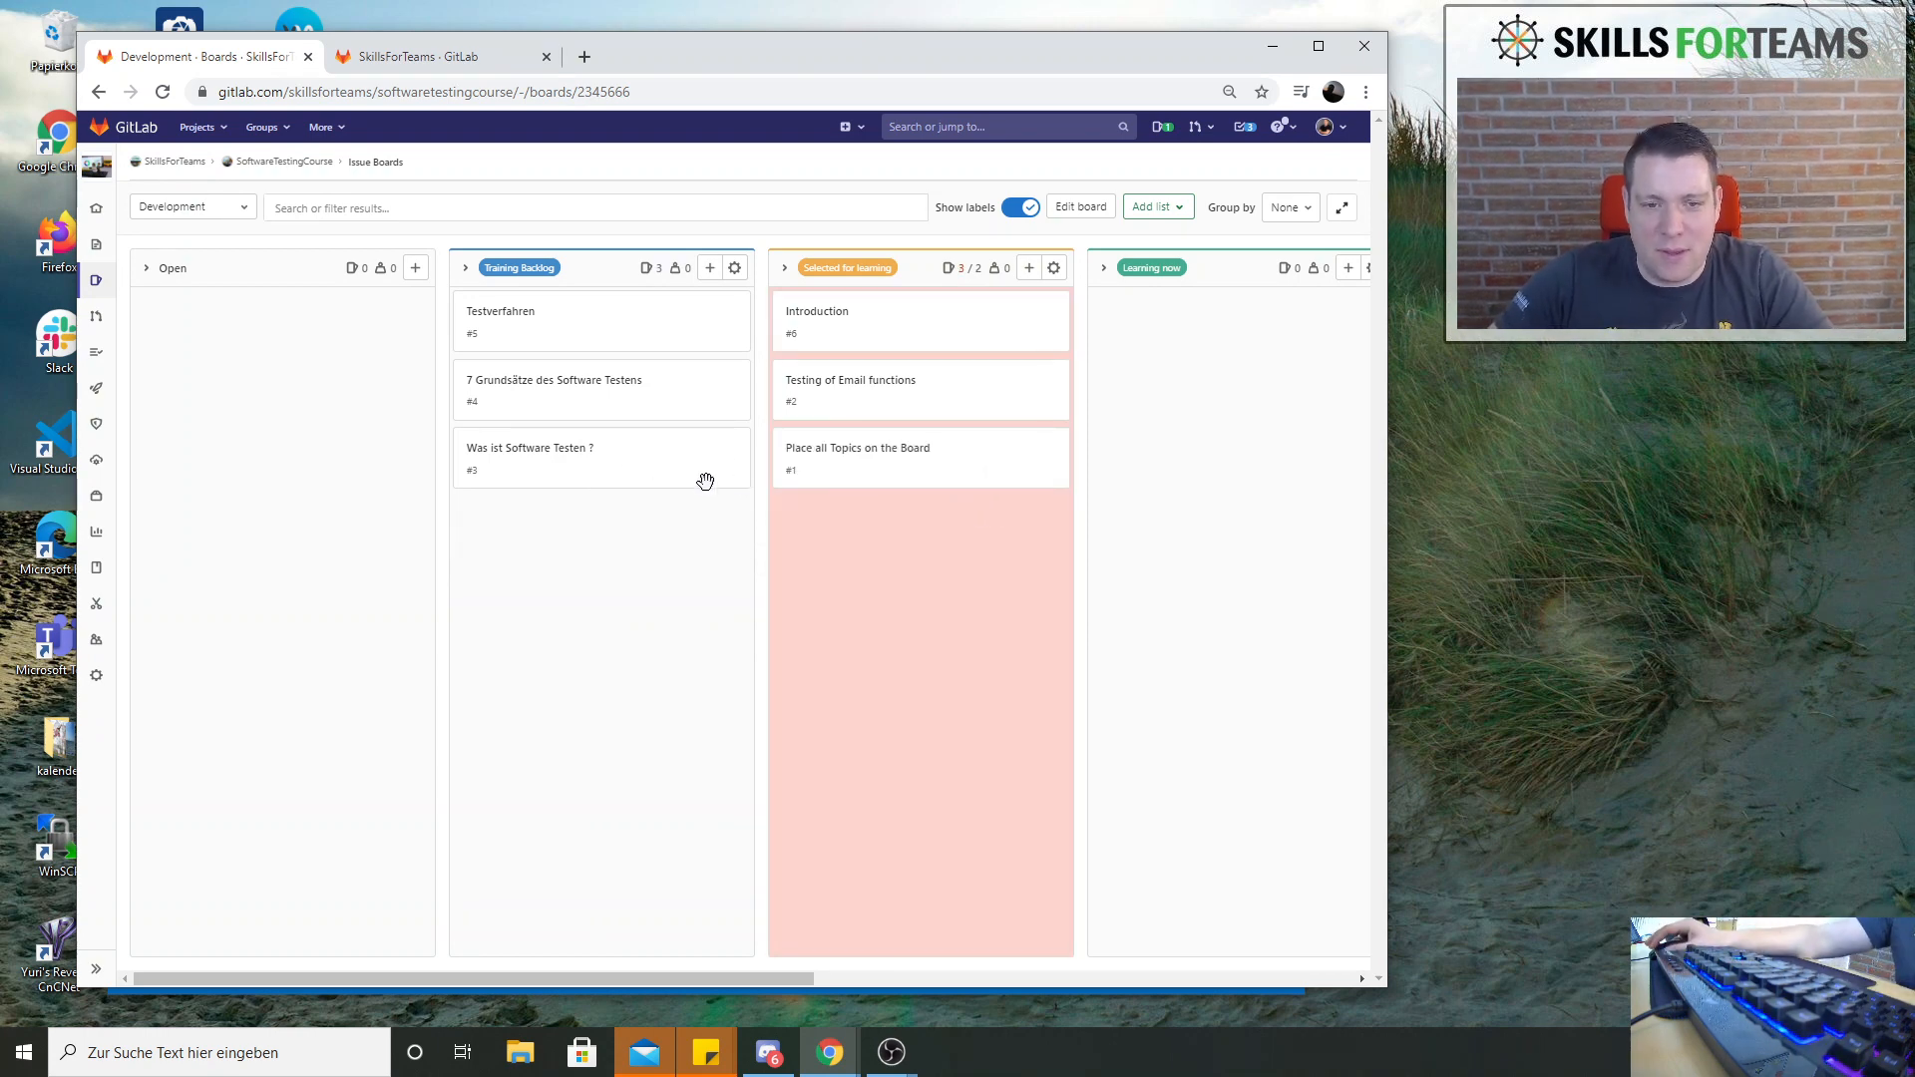
{"action": "left_click_drag", "start_coordinate": [705, 480], "coordinate": [659, 529]}
{"action": "left_click_drag", "start_coordinate": [906, 467], "coordinate": [641, 455]}
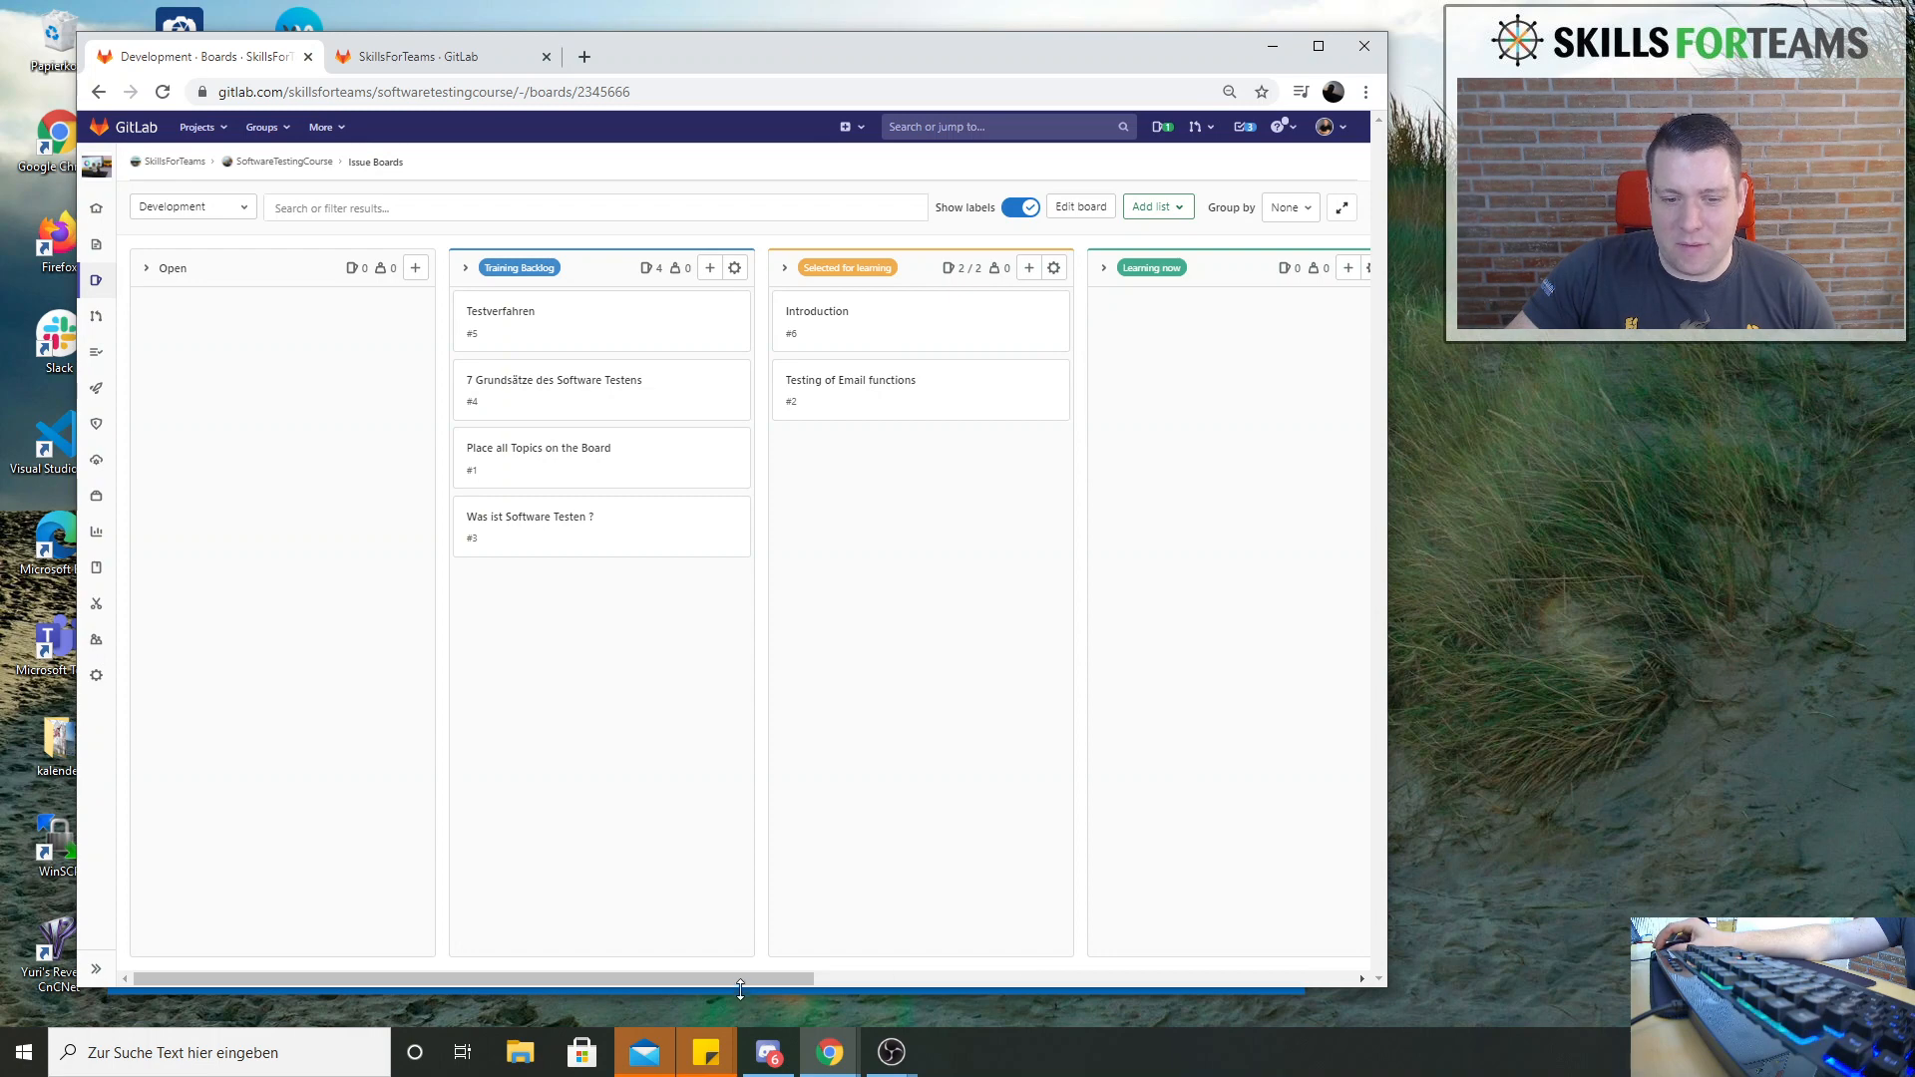
Examine the work in progress limits of the Selected for learning and Learning now lists without changing them
{"action": "left_click_drag", "start_coordinate": [740, 979], "coordinate": [842, 974]}
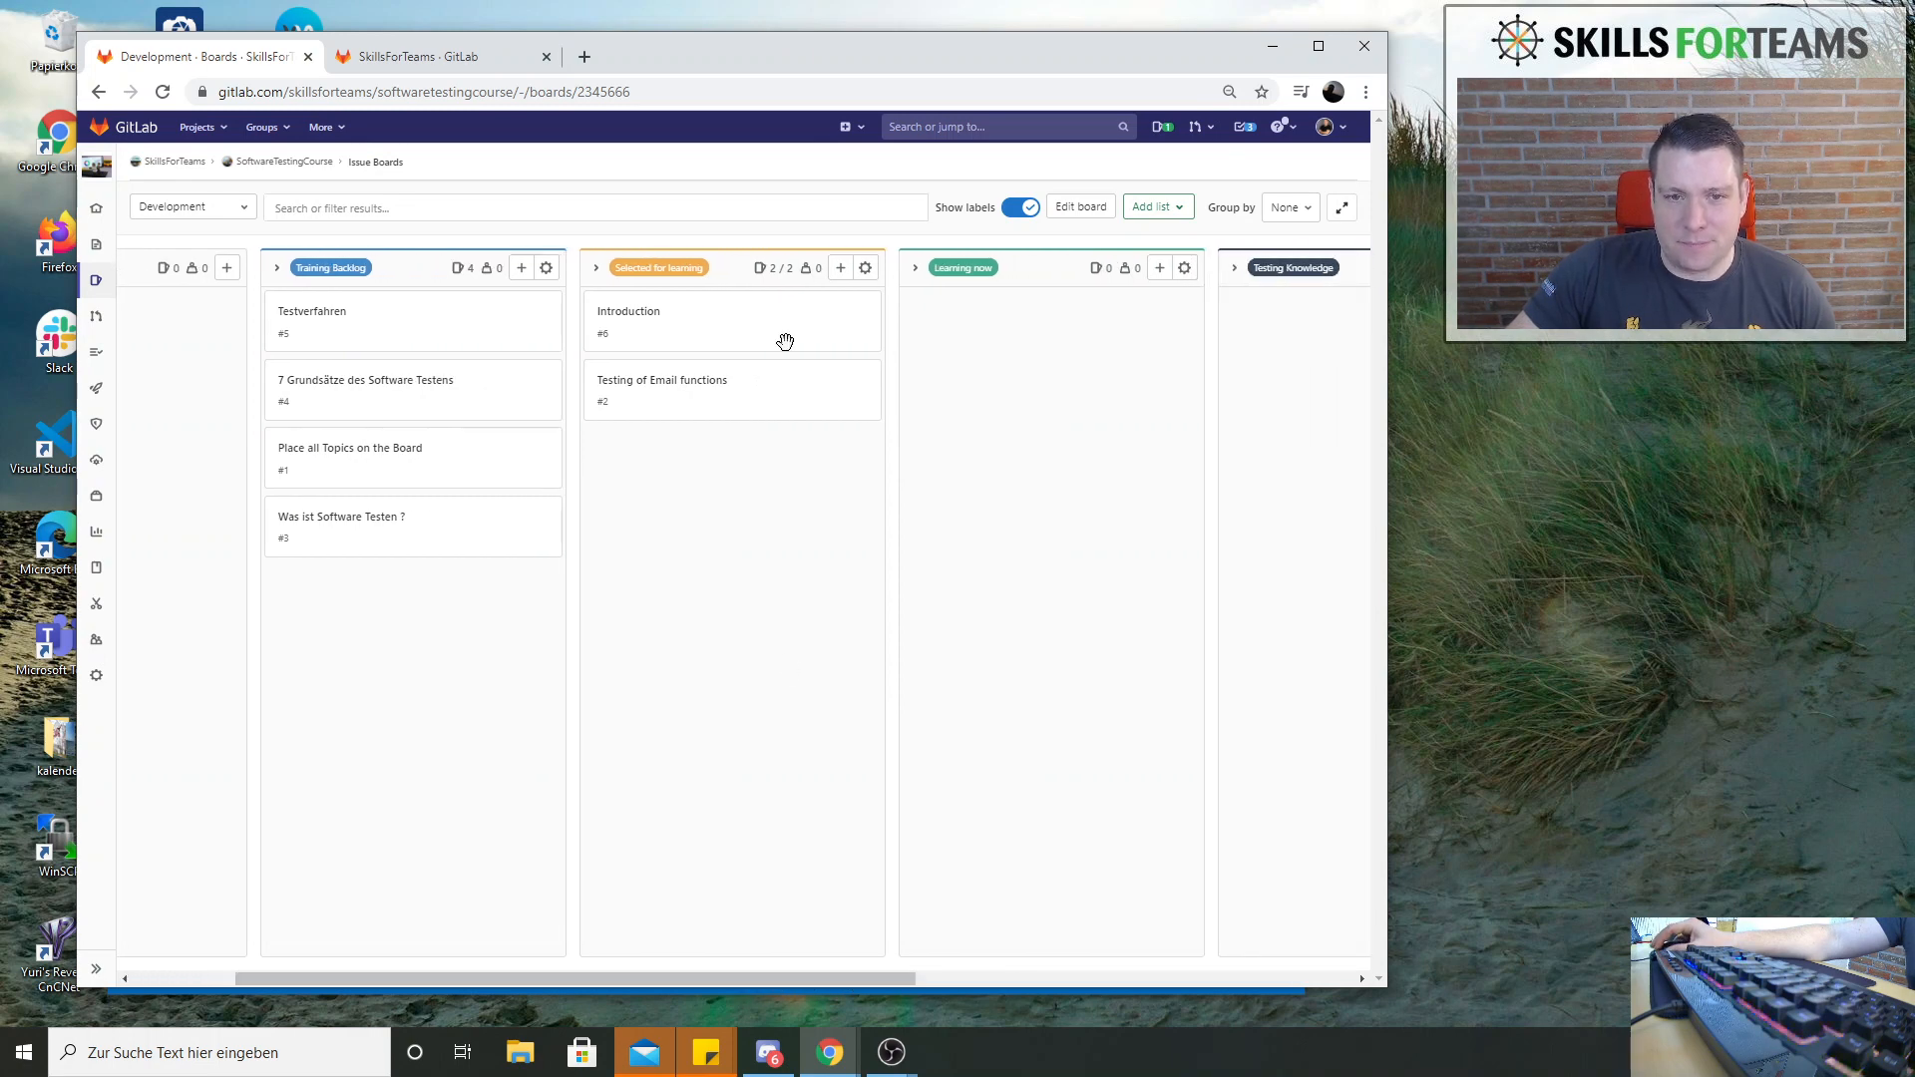
{"action": "left_click", "coordinate": [865, 268]}
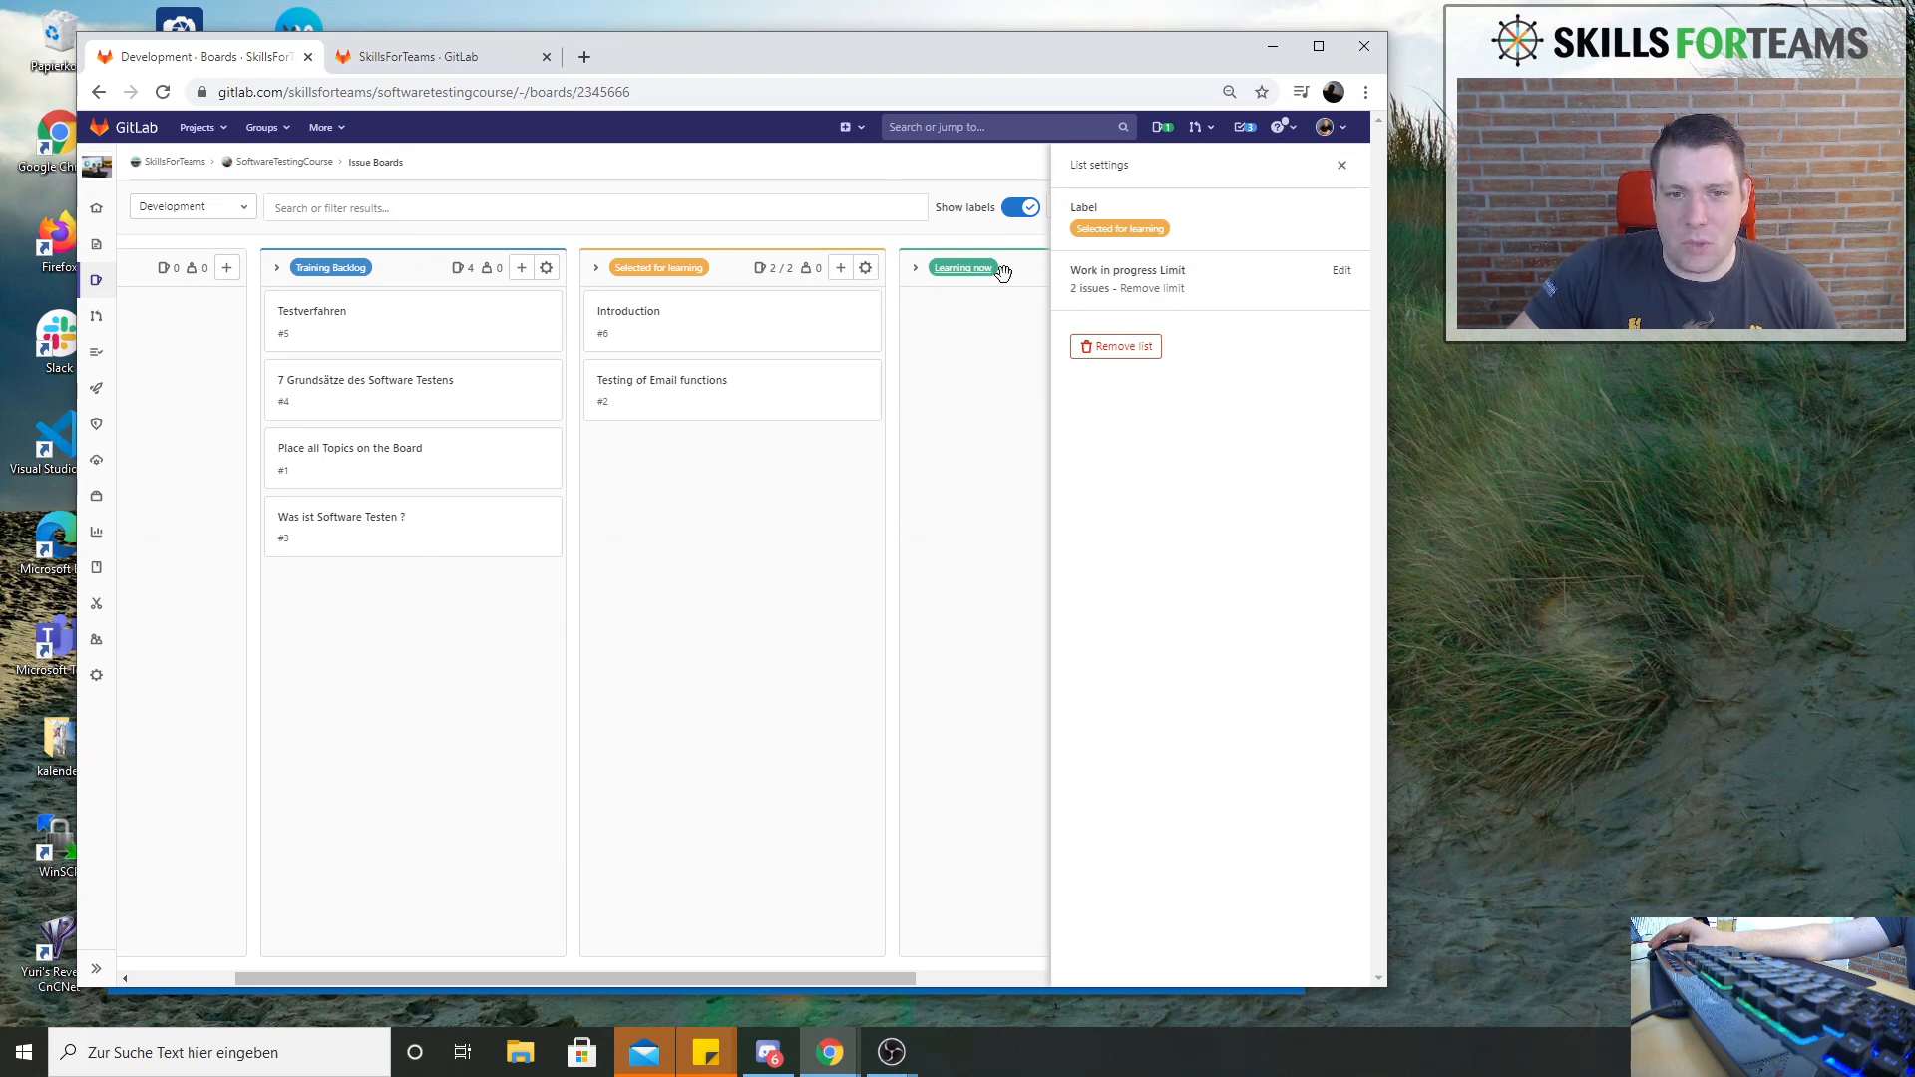
{"action": "left_click", "coordinate": [1342, 165]}
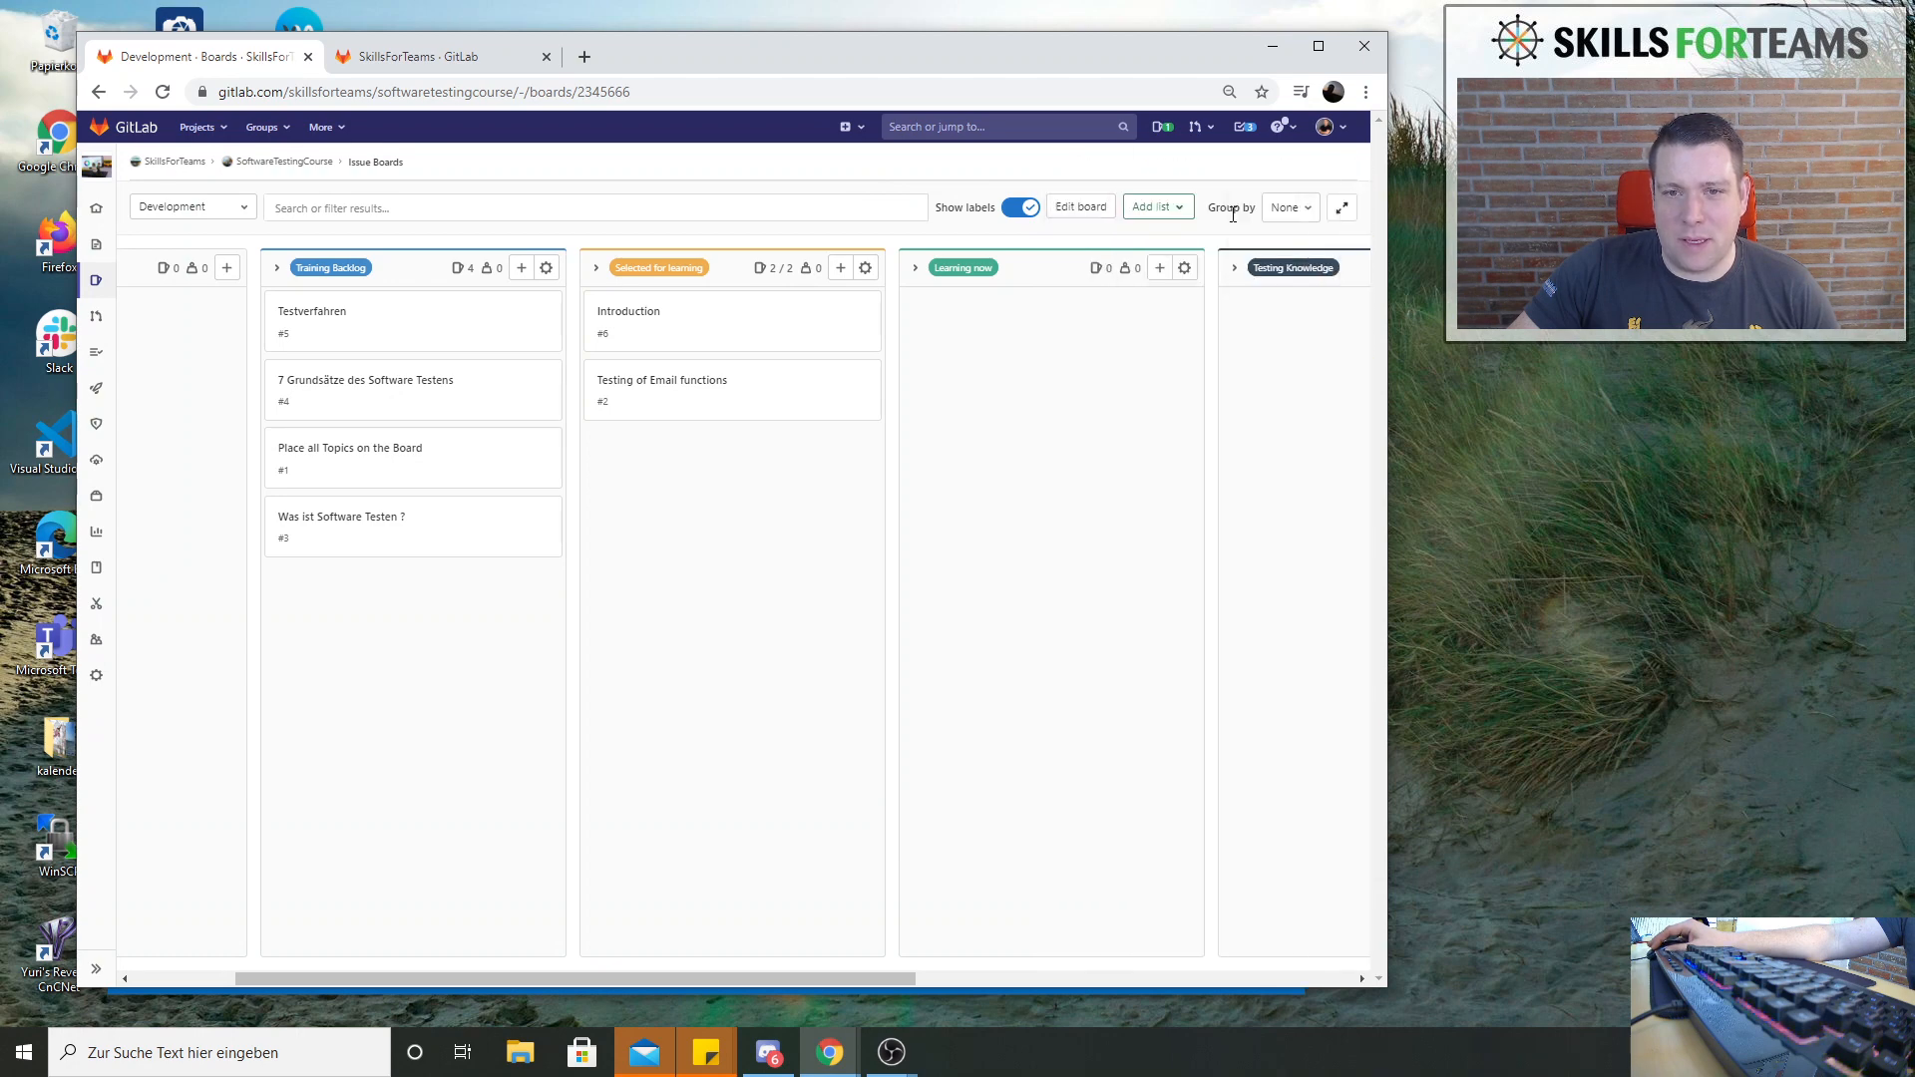
{"action": "left_click", "coordinate": [1184, 267]}
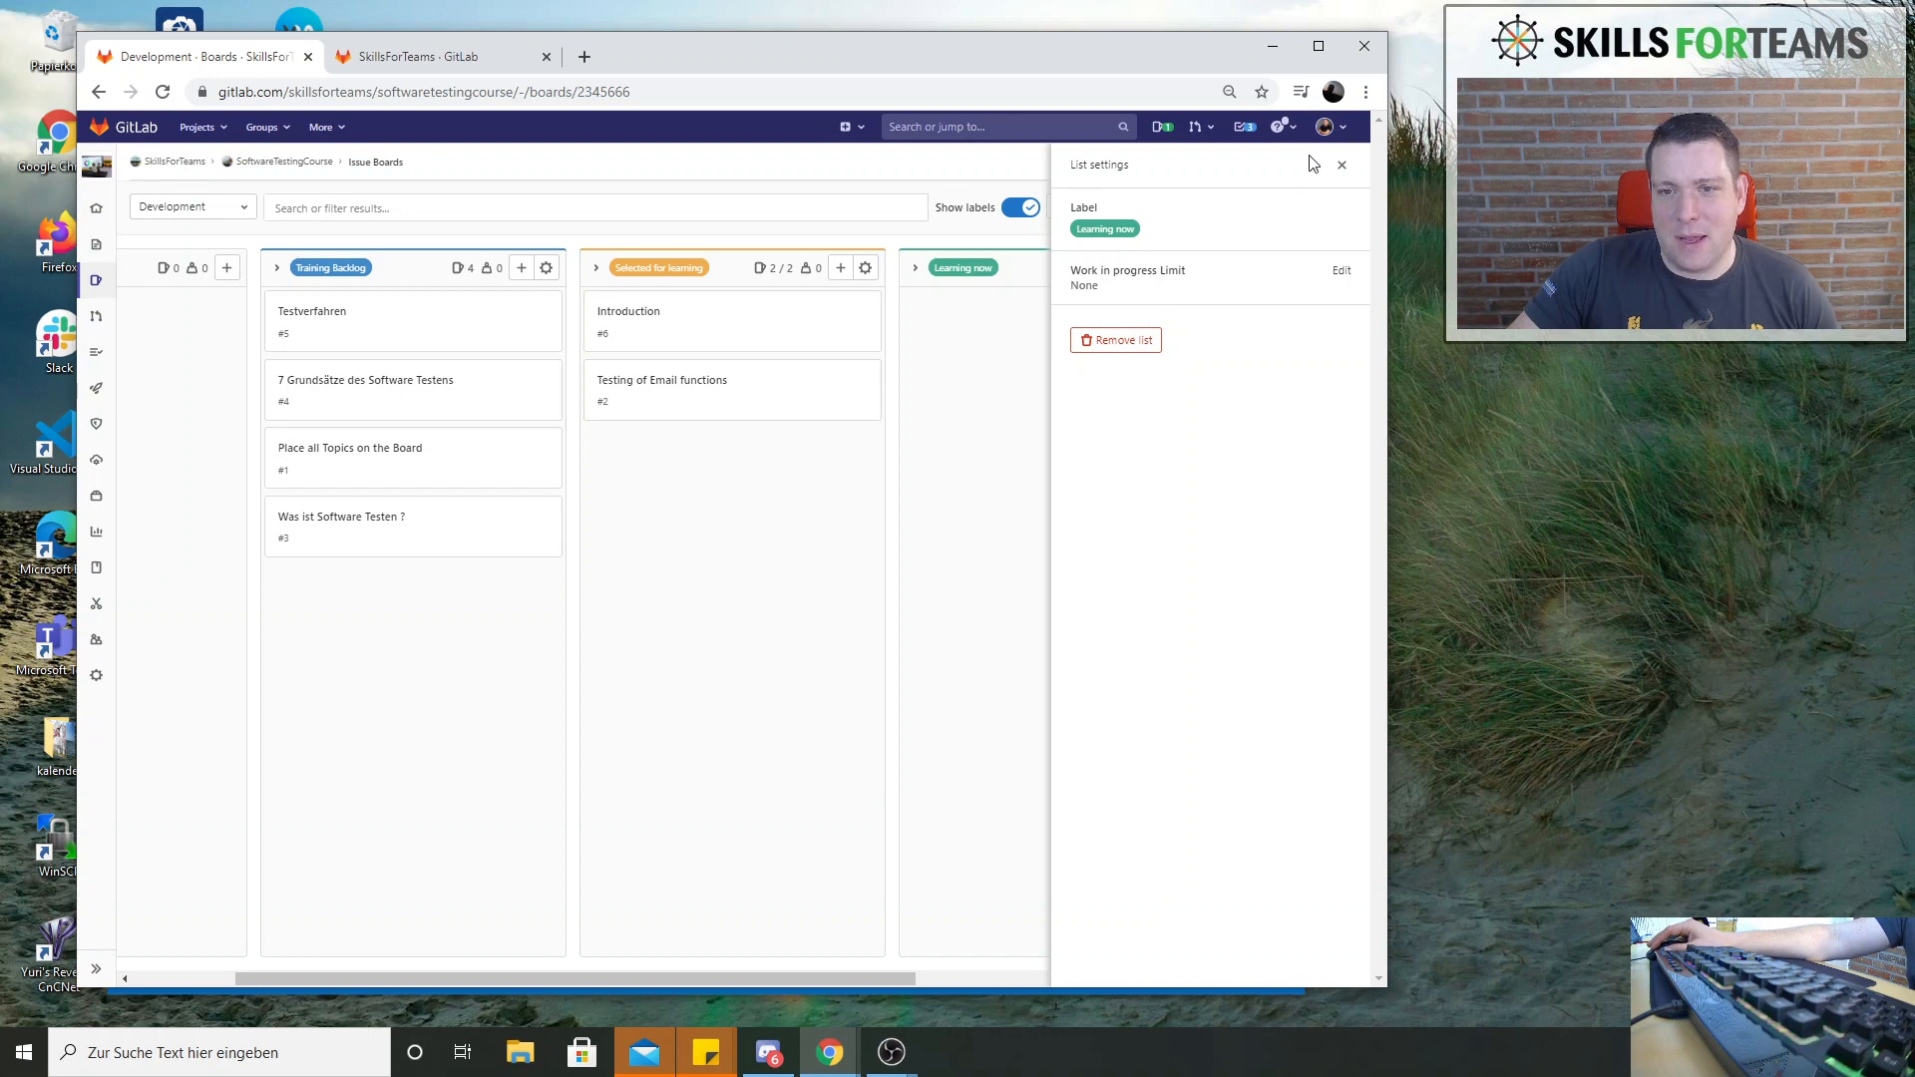
{"action": "left_click", "coordinate": [1342, 165]}
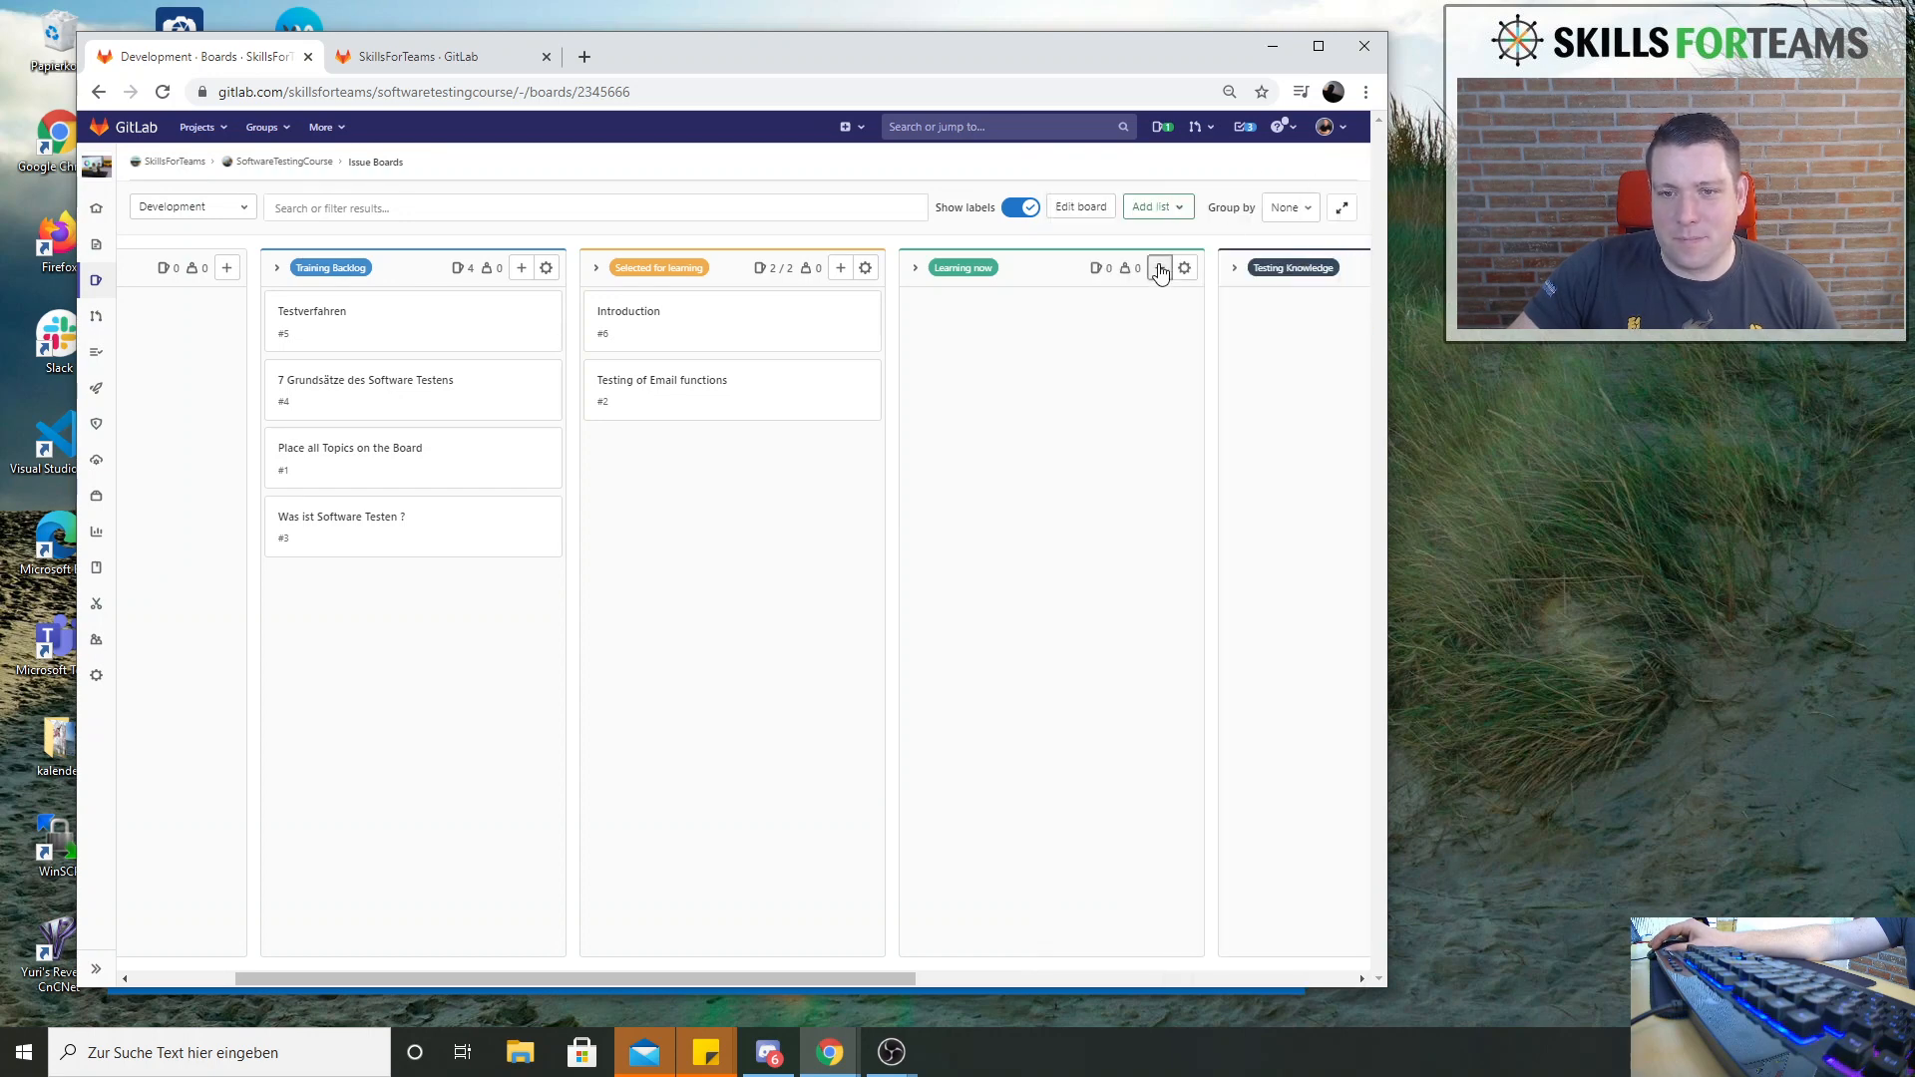
{"action": "left_click", "coordinate": [1159, 268]}
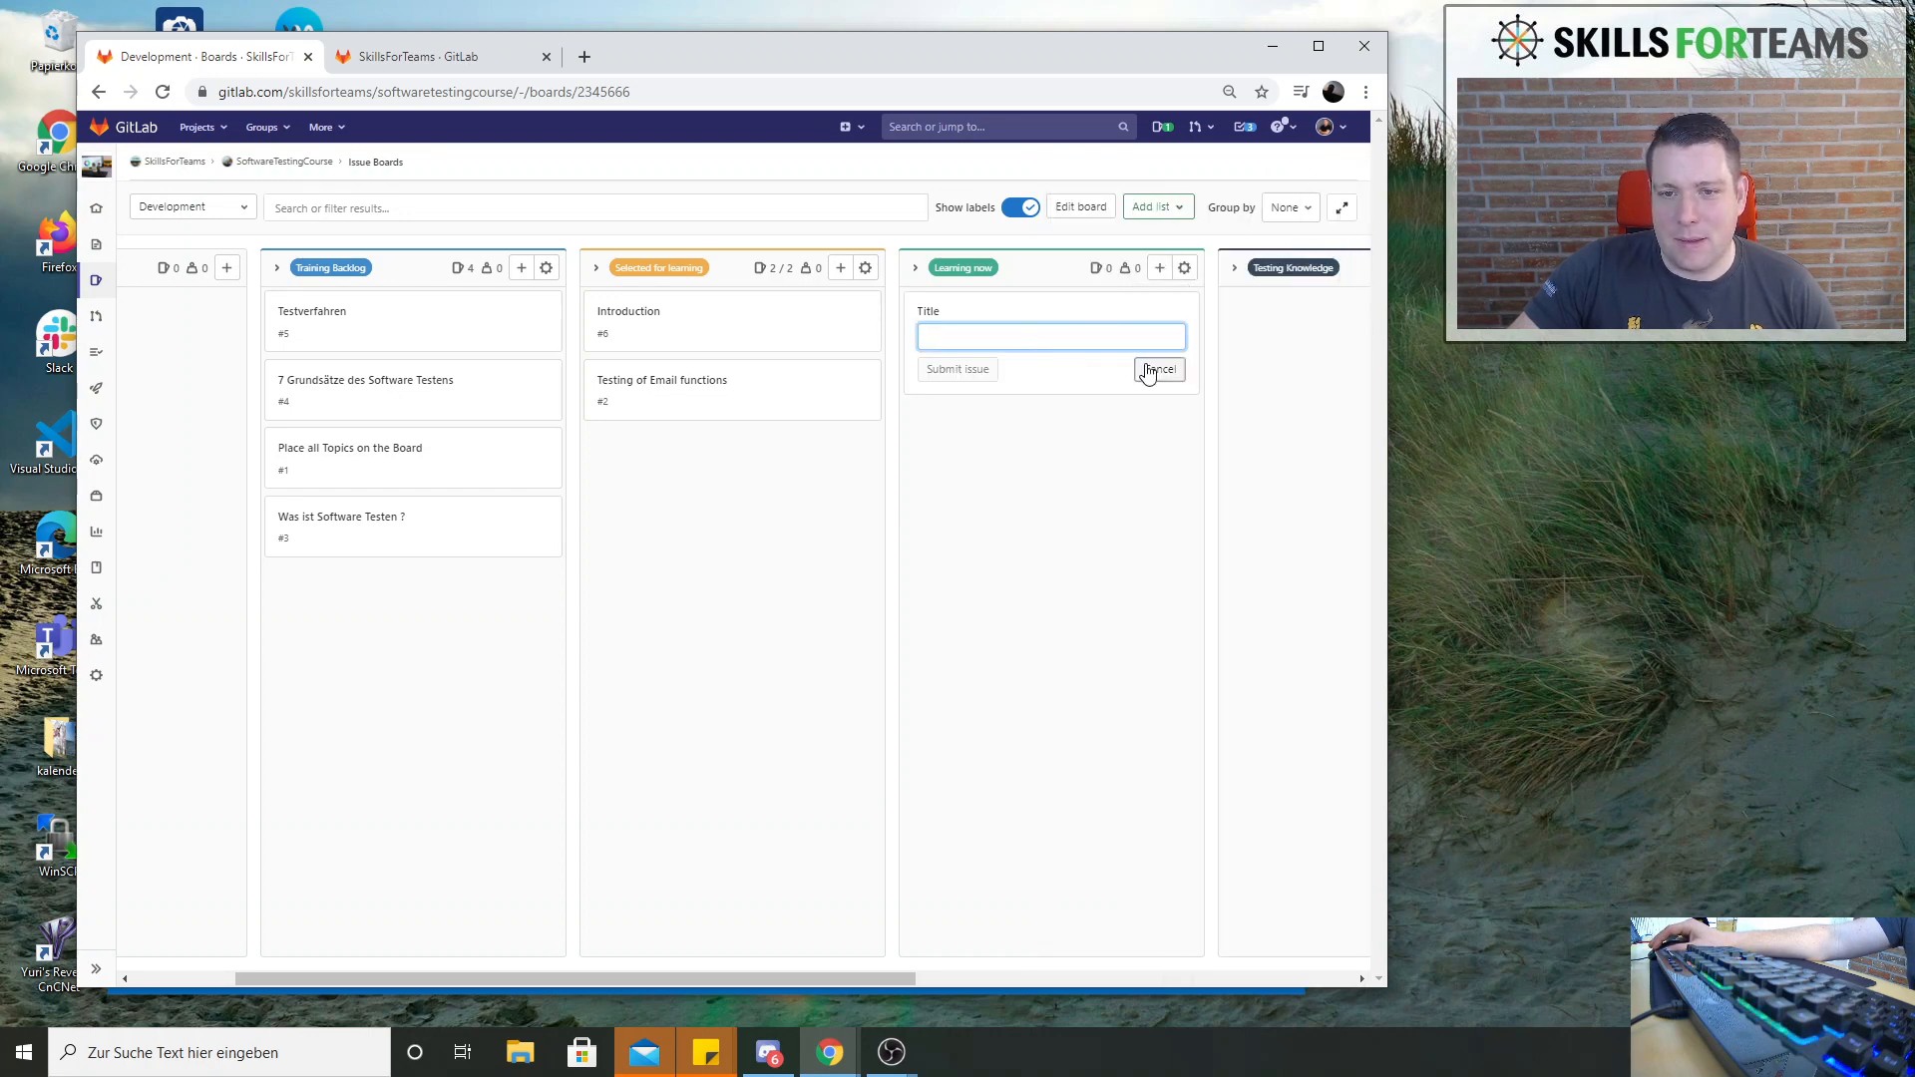
{"action": "left_click", "coordinate": [1157, 370]}
Set the work in progress limit of the Learning now list to 1 issue and close its settings
{"action": "left_click", "coordinate": [1184, 267]}
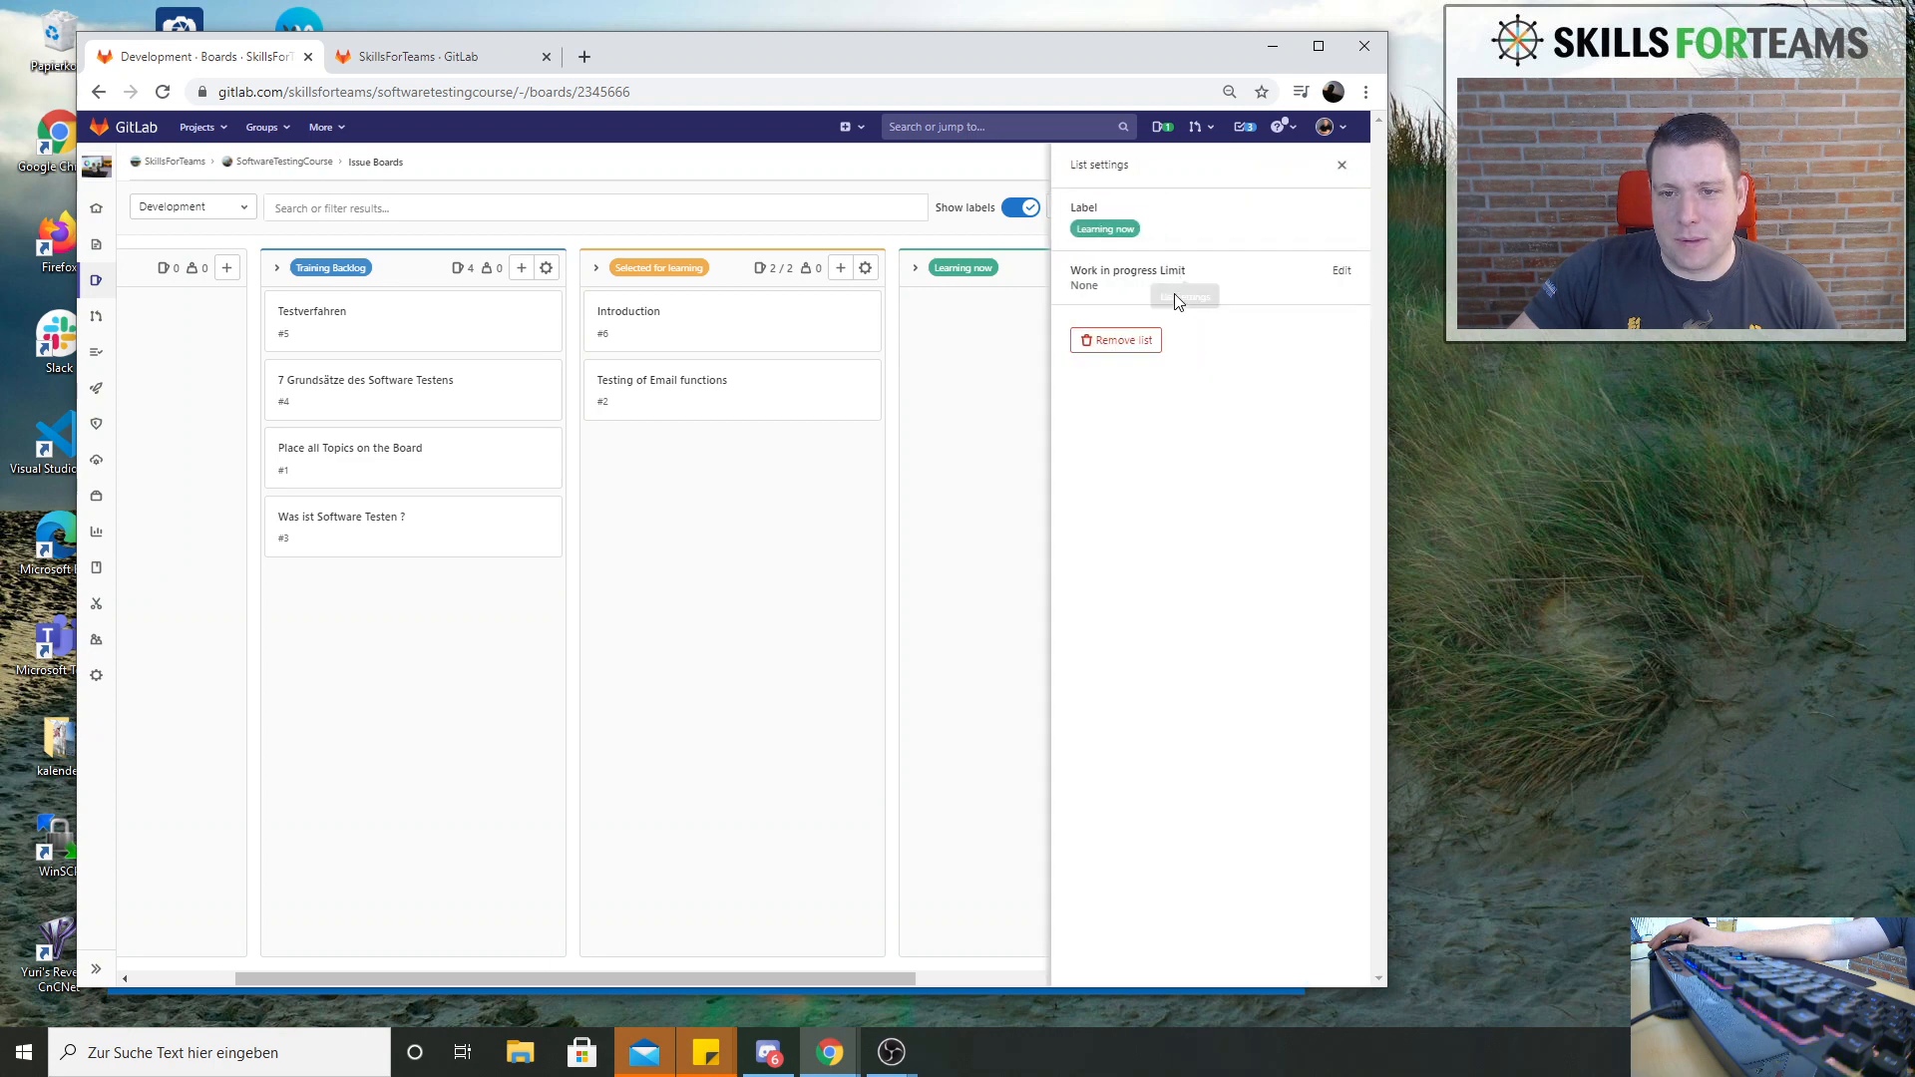
{"action": "left_click", "coordinate": [1342, 272]}
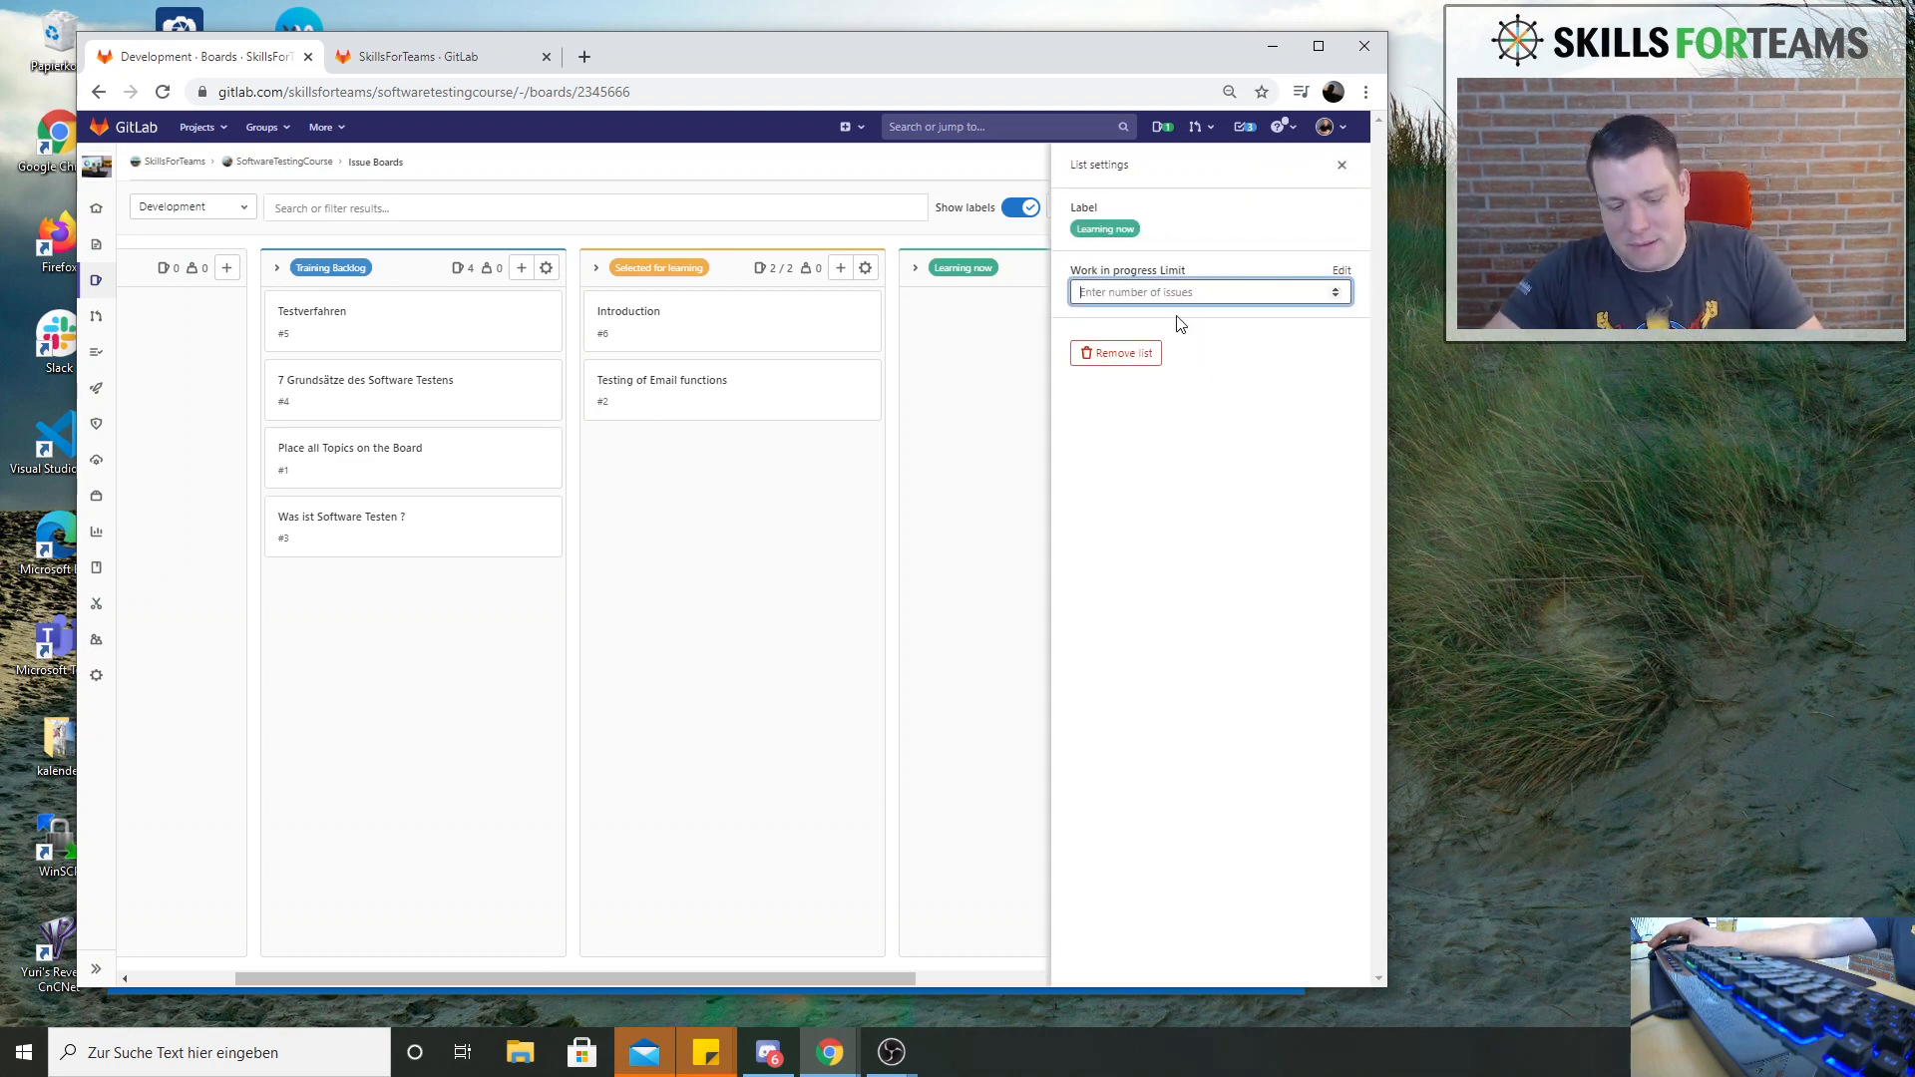
{"action": "type", "text": "1"}
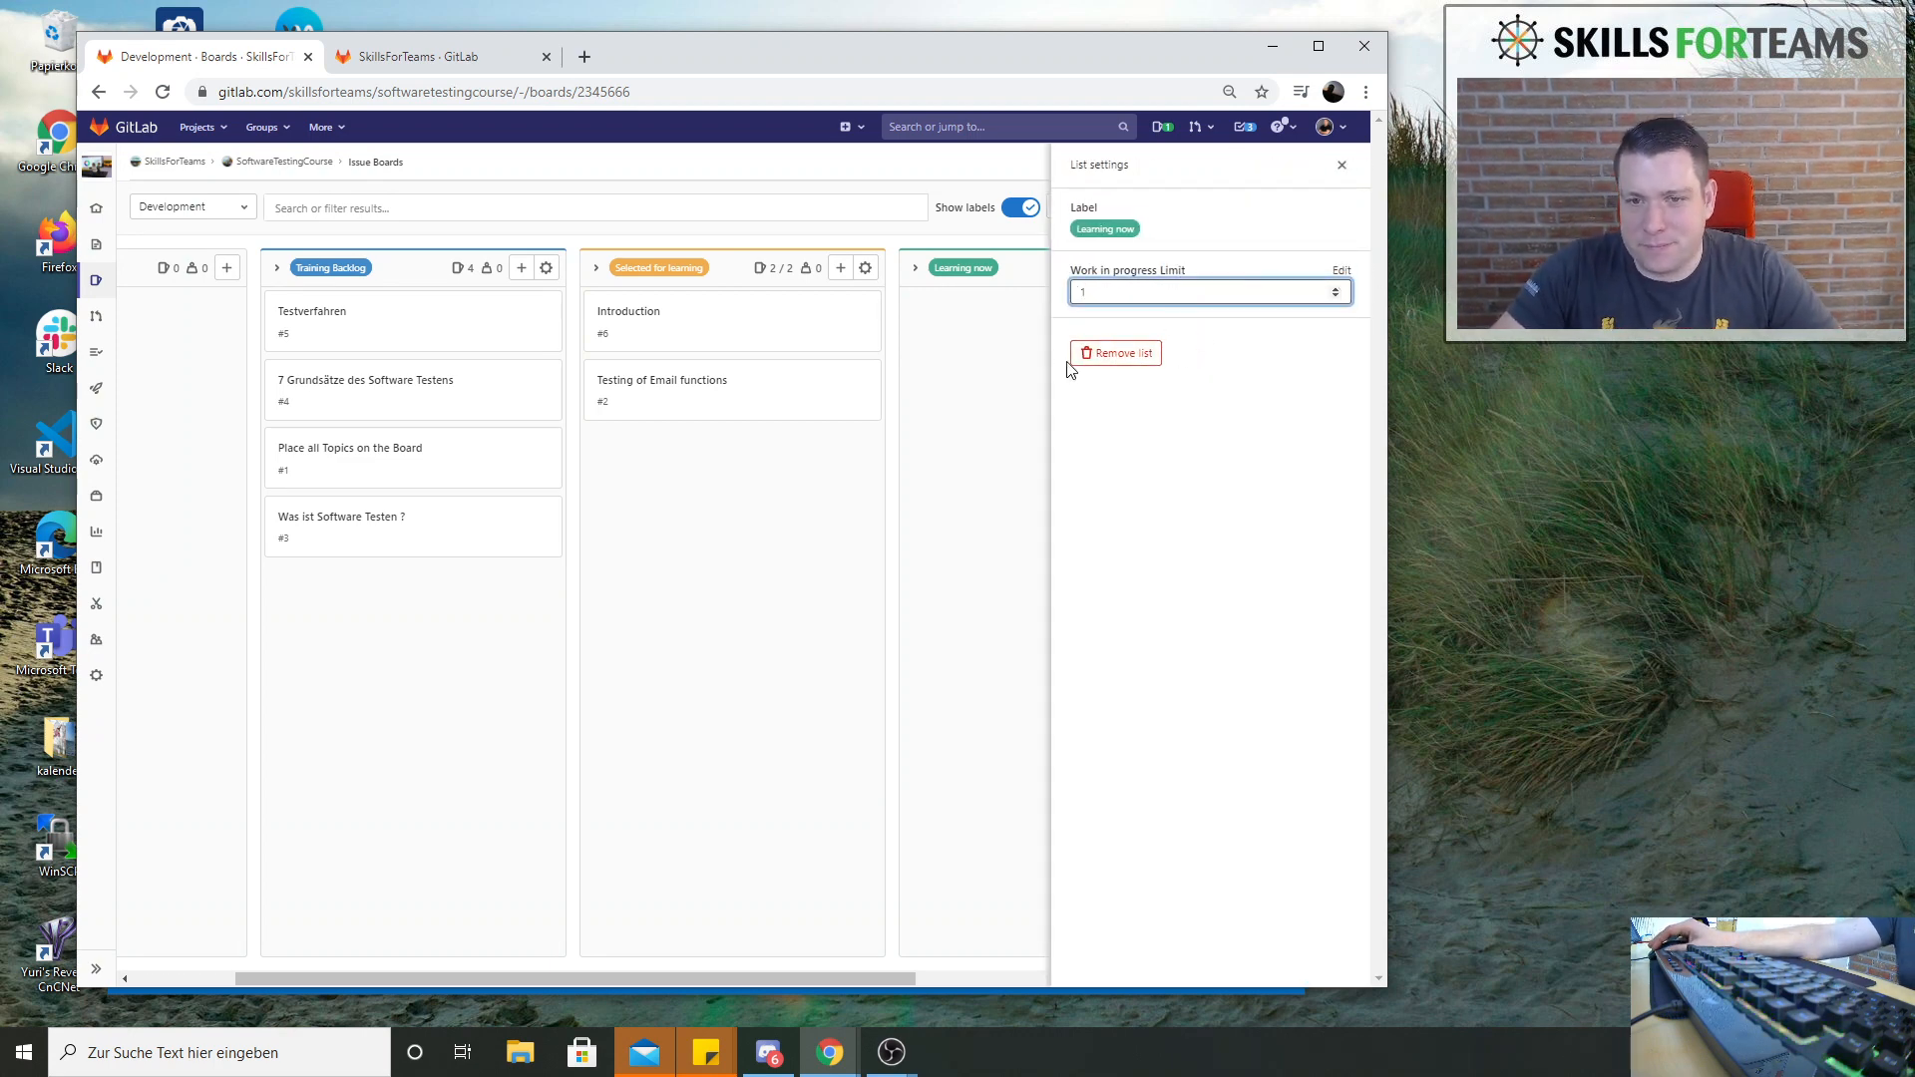
{"action": "key", "text": "Return"}
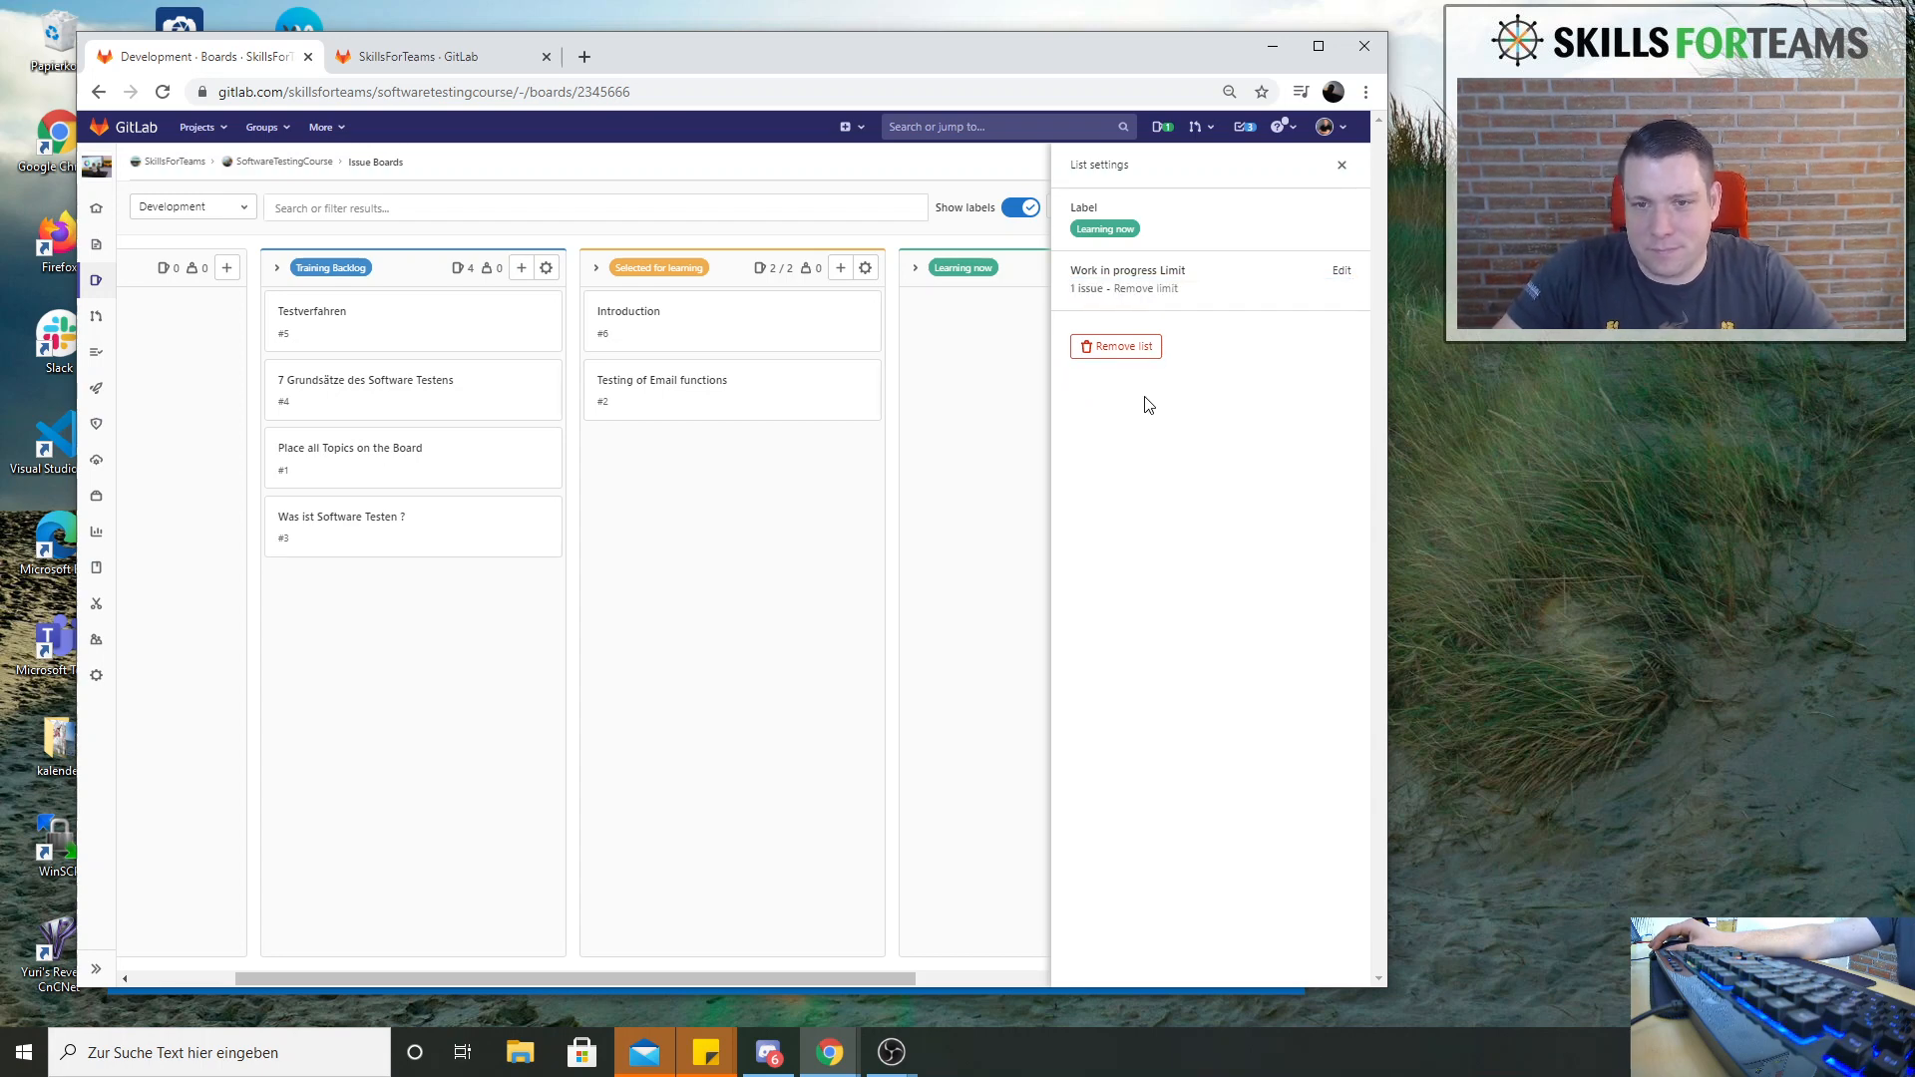
{"action": "left_click", "coordinate": [1342, 167]}
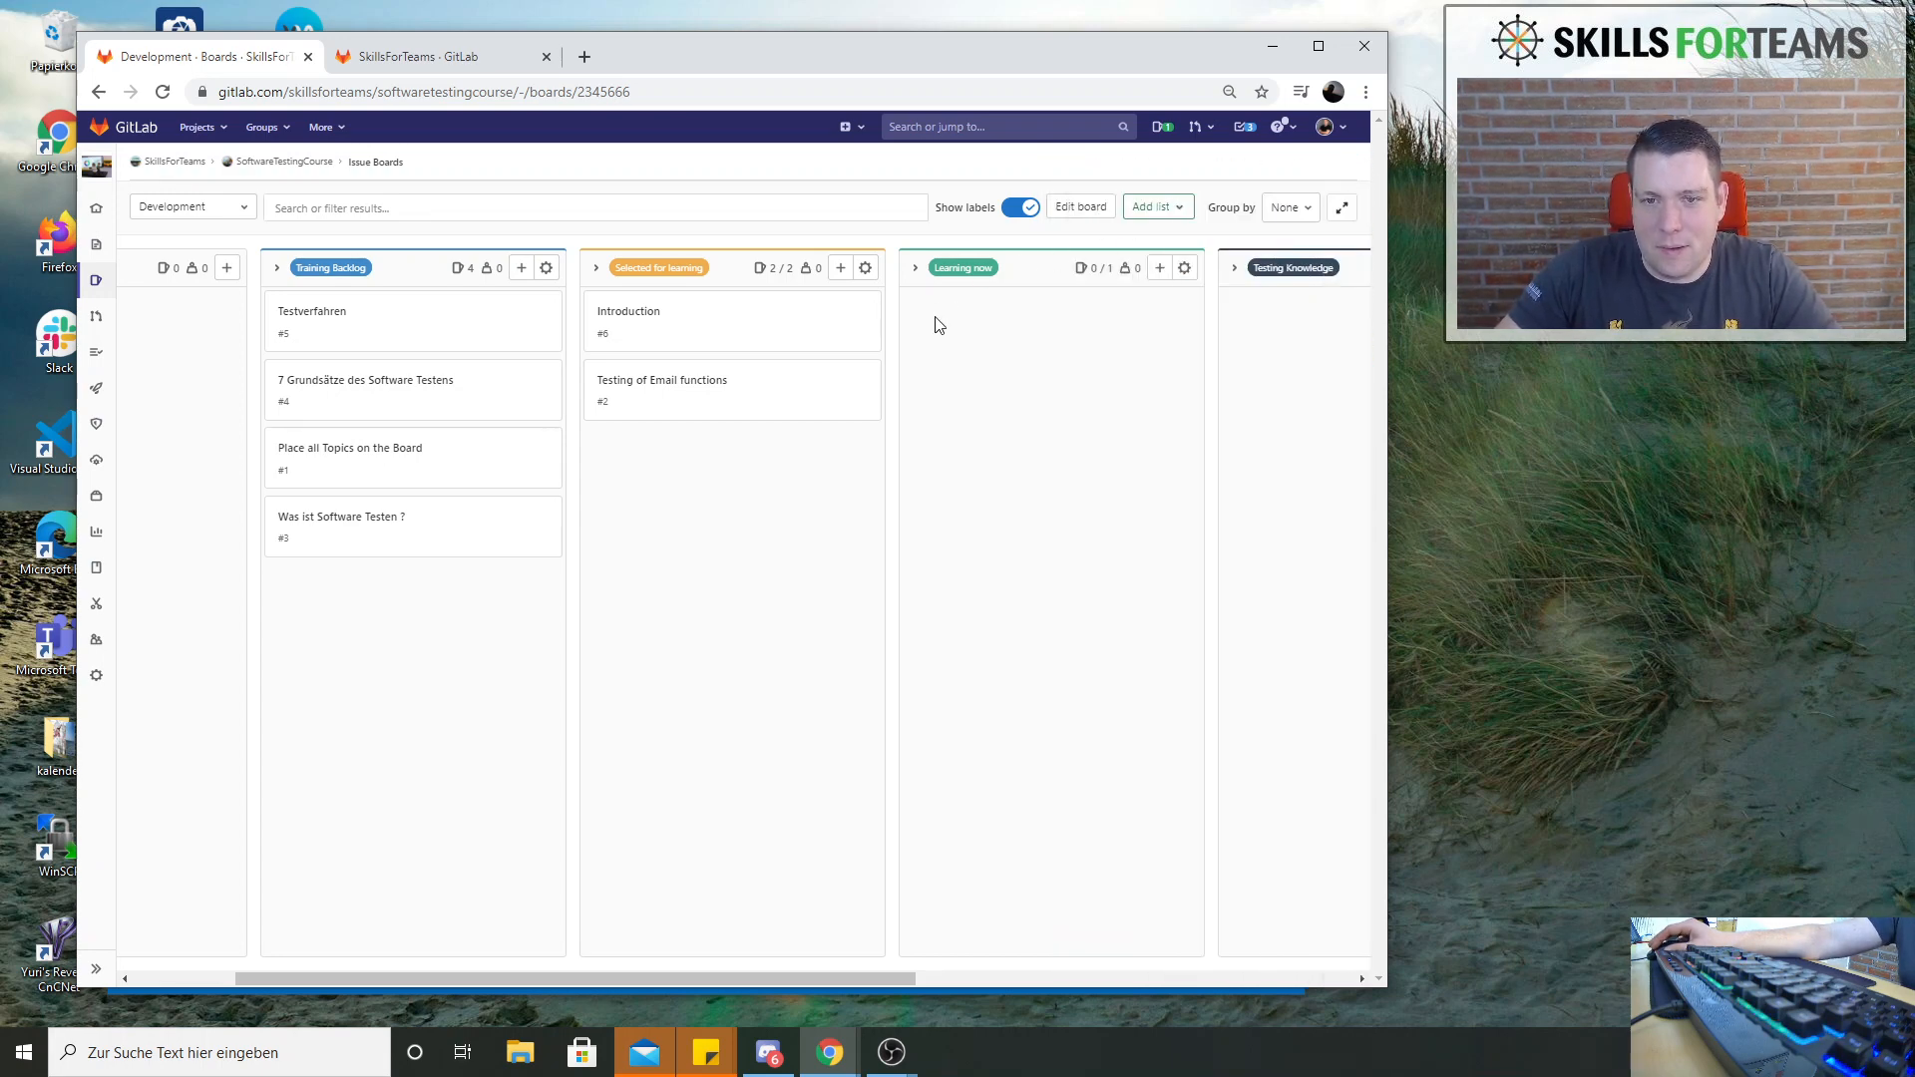
Move the Introduction issue from Selected for learning to Learning now and widen the browser window
{"action": "left_click_drag", "start_coordinate": [761, 338], "coordinate": [1122, 377]}
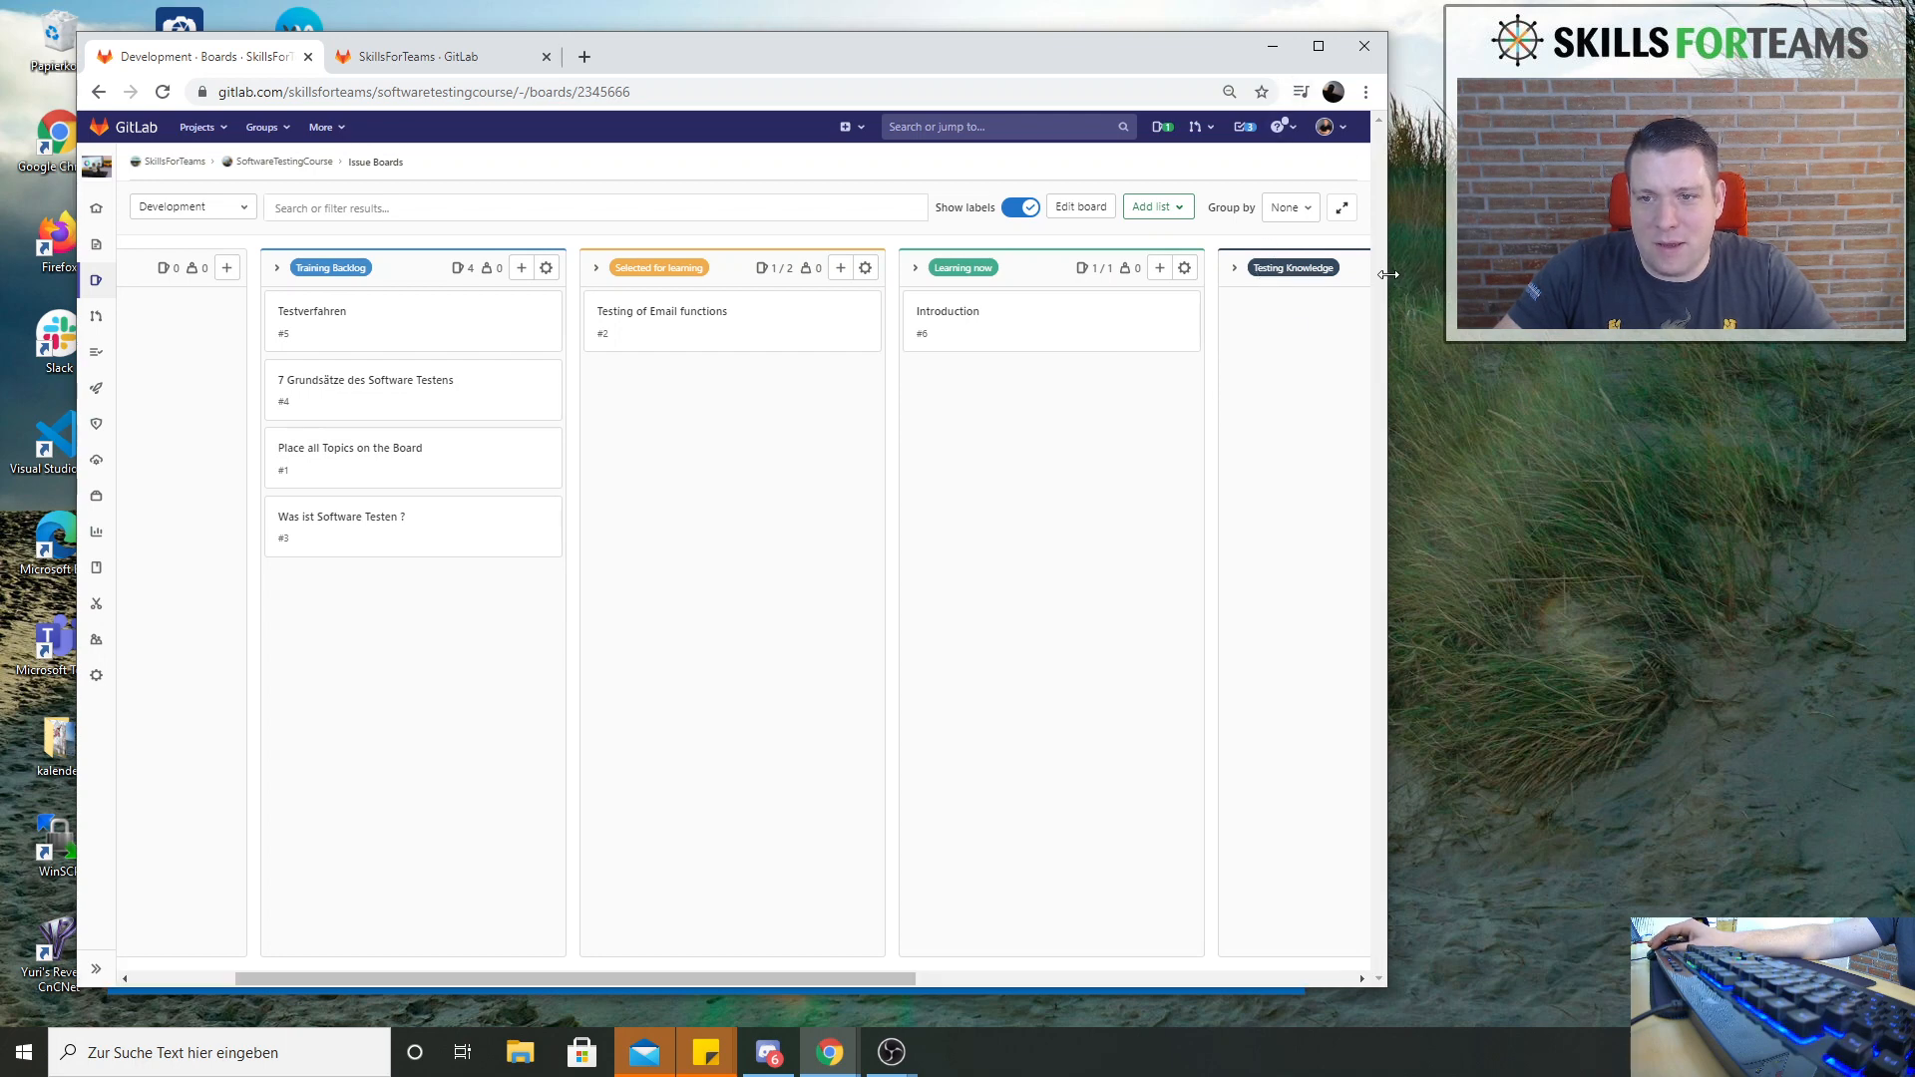
{"action": "left_click_drag", "start_coordinate": [1388, 274], "coordinate": [1534, 277]}
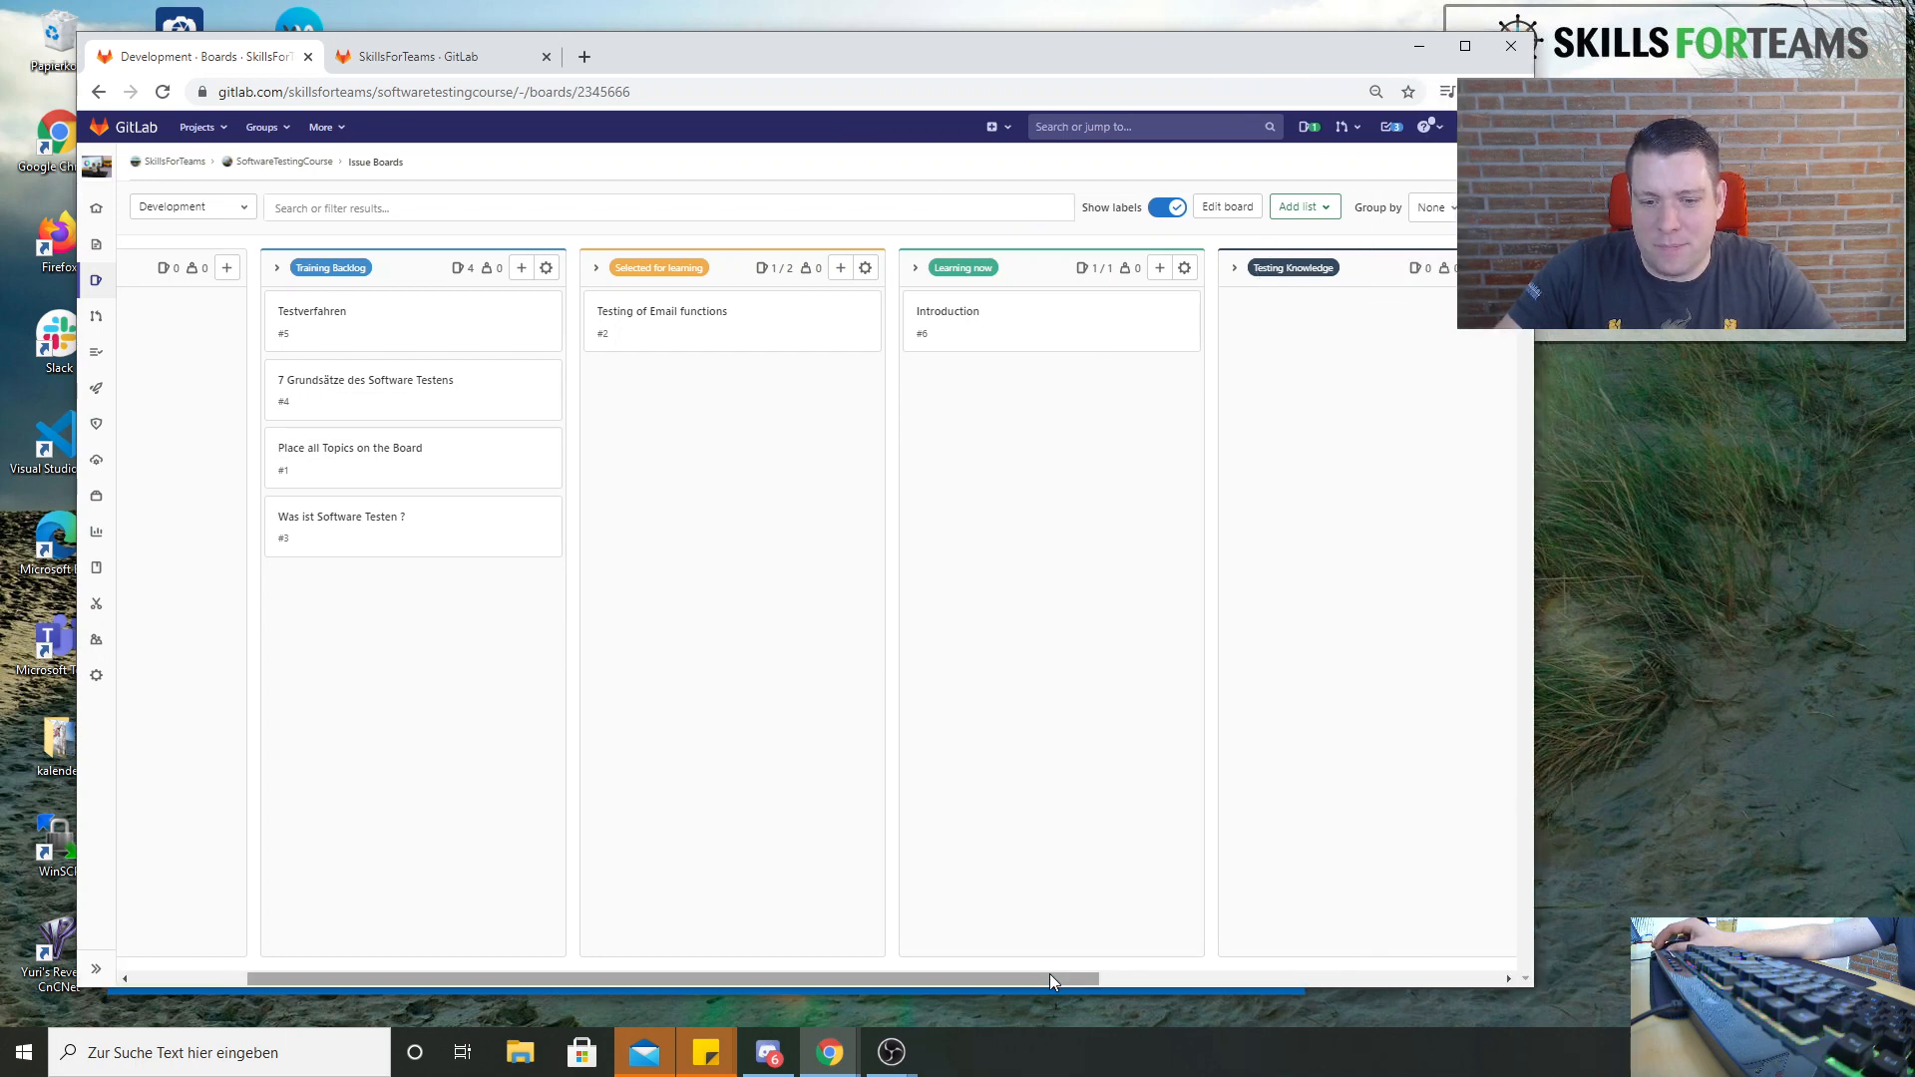
{"action": "left_click_drag", "start_coordinate": [1049, 973], "coordinate": [1111, 973]}
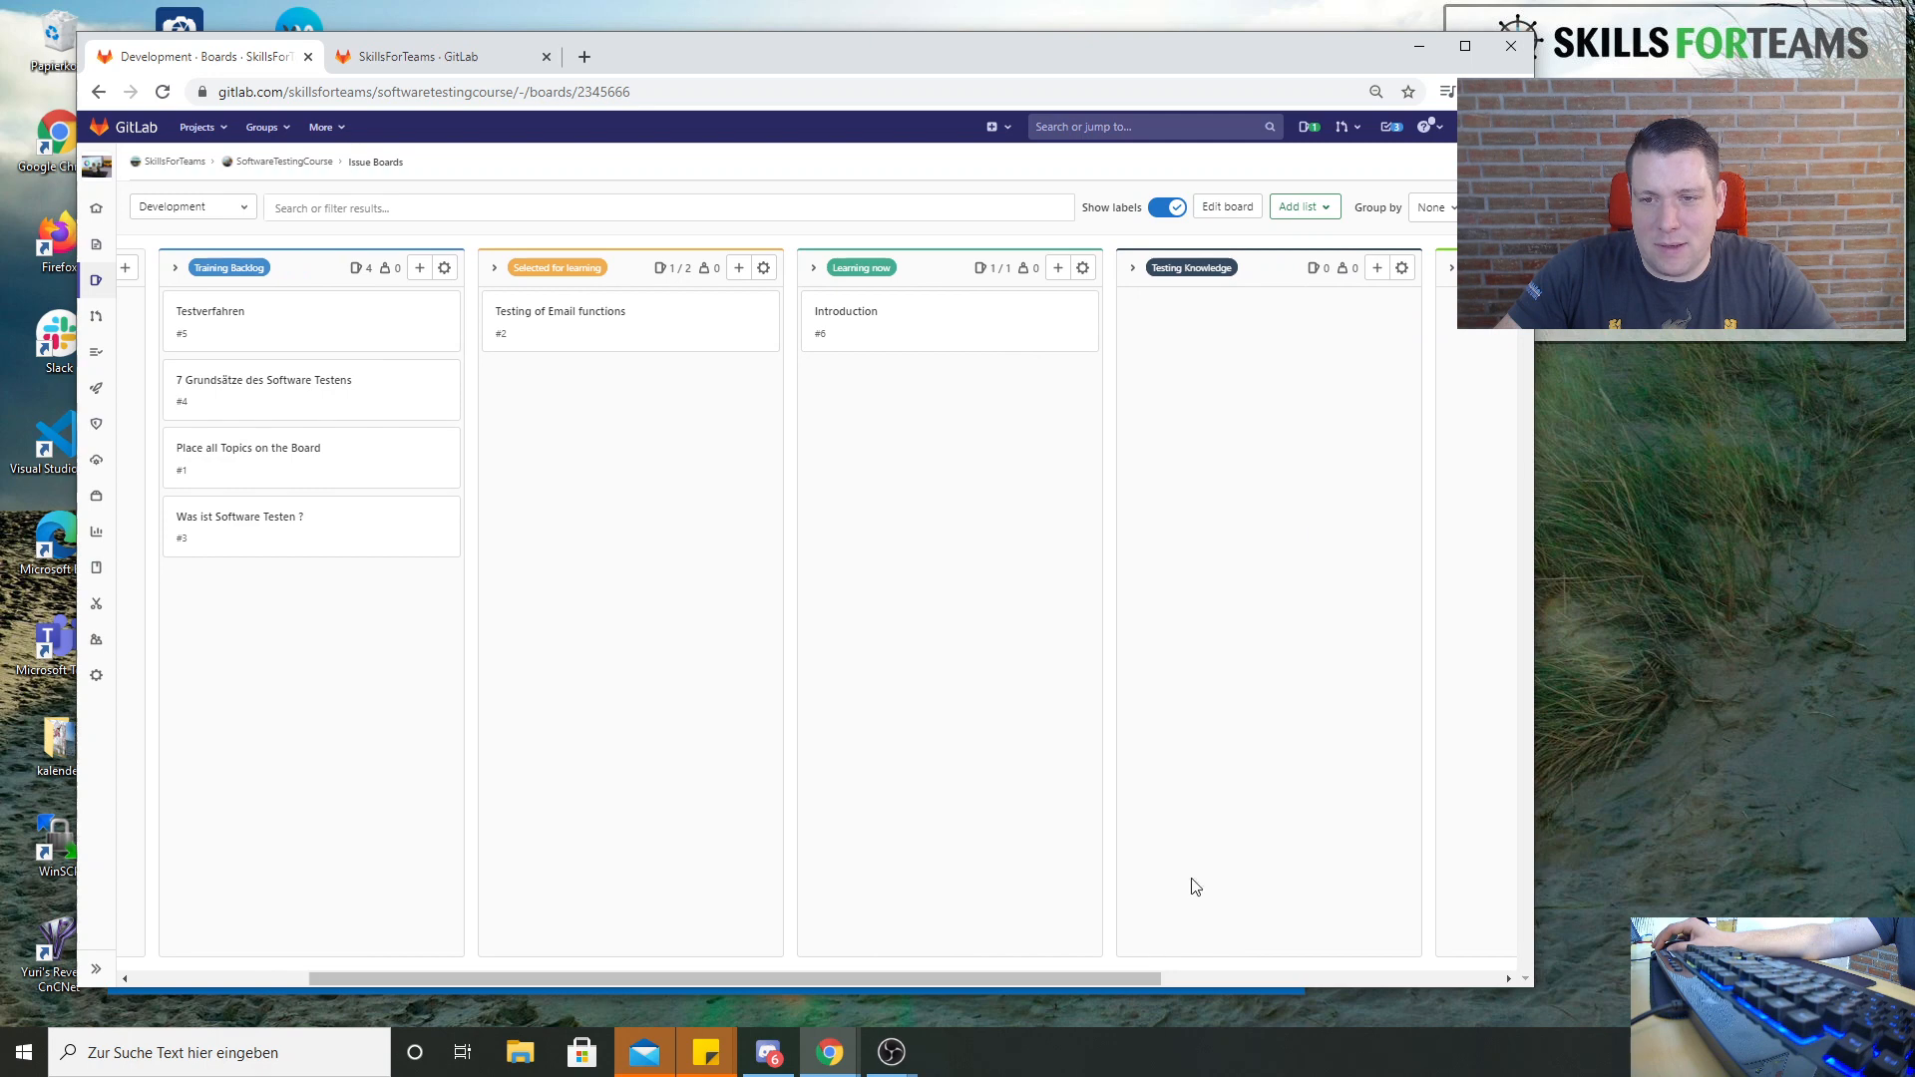
{"action": "left_click", "coordinate": [1378, 268]}
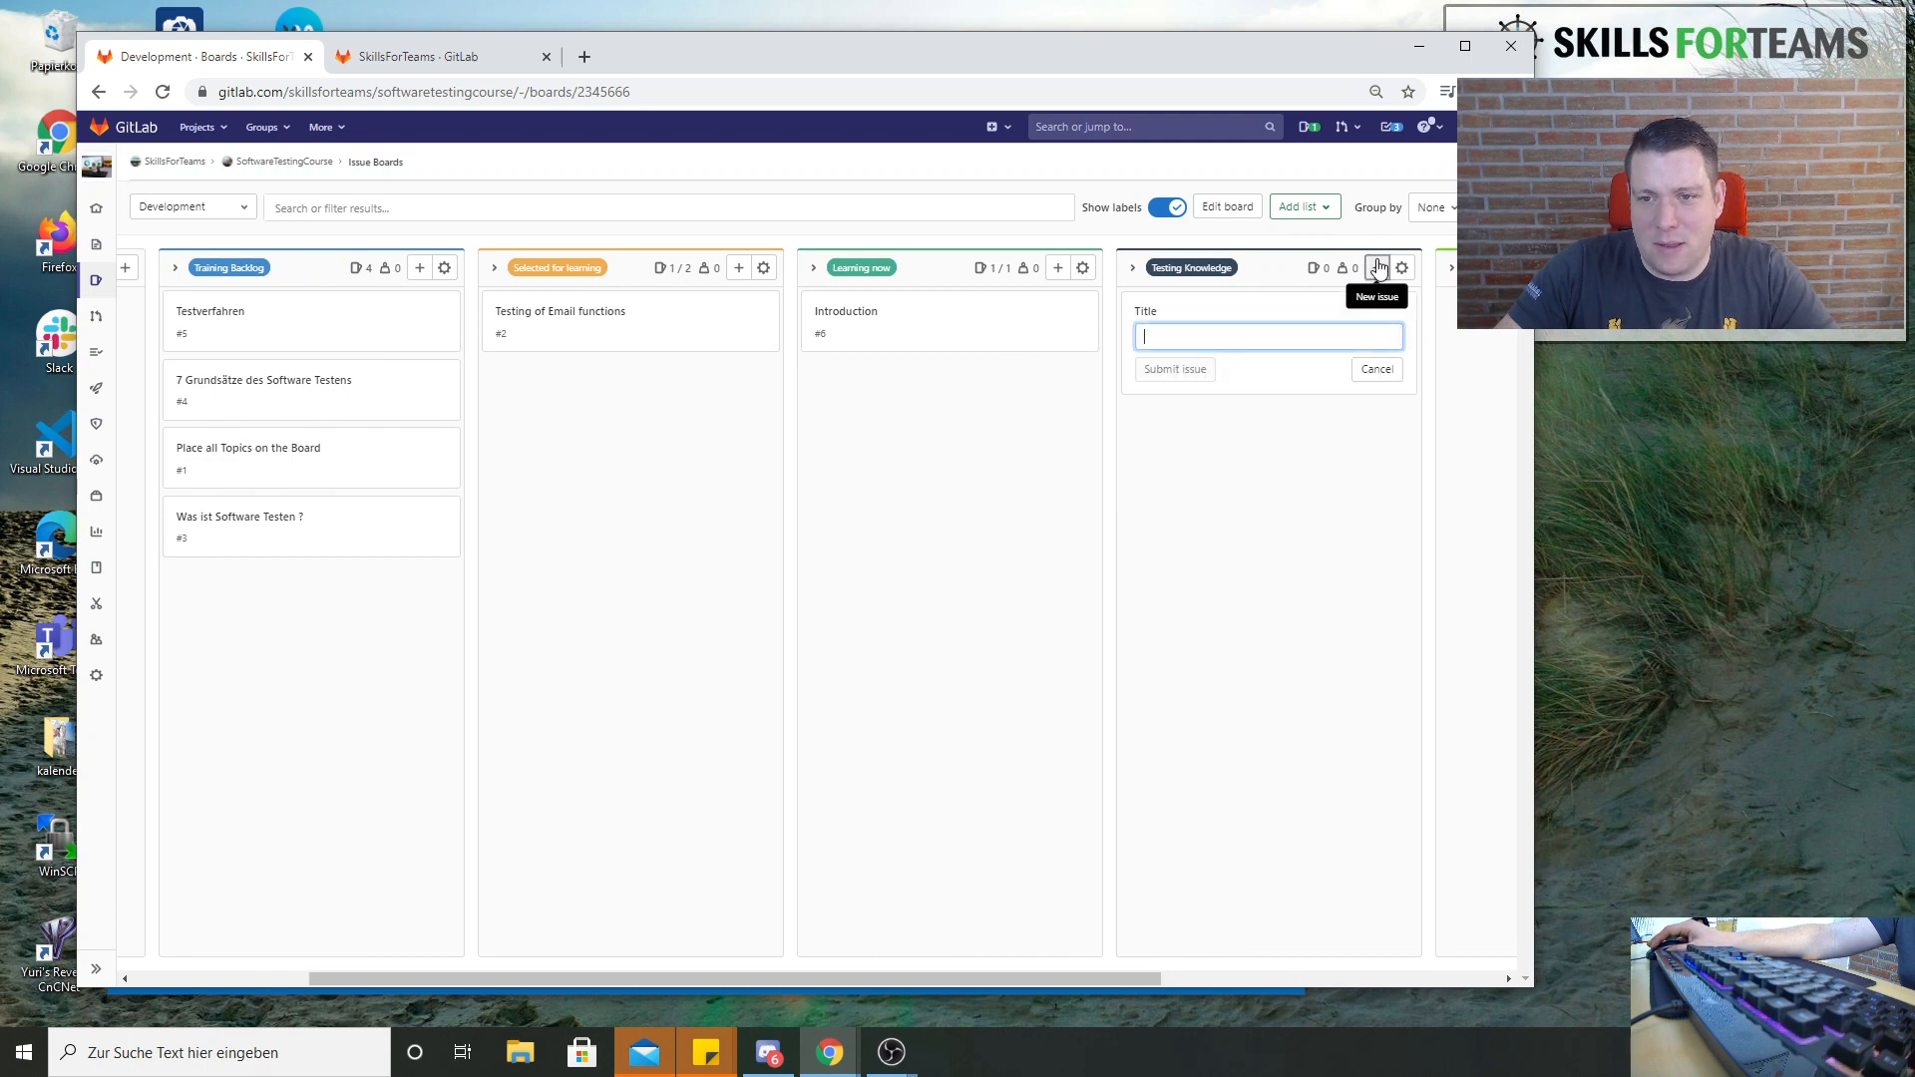
{"action": "left_click", "coordinate": [1357, 389]}
Set the work in progress limit of the Testing Knowledge list to 3 issues, making the browser window narrower to reach the setting
{"action": "left_click", "coordinate": [1401, 267]}
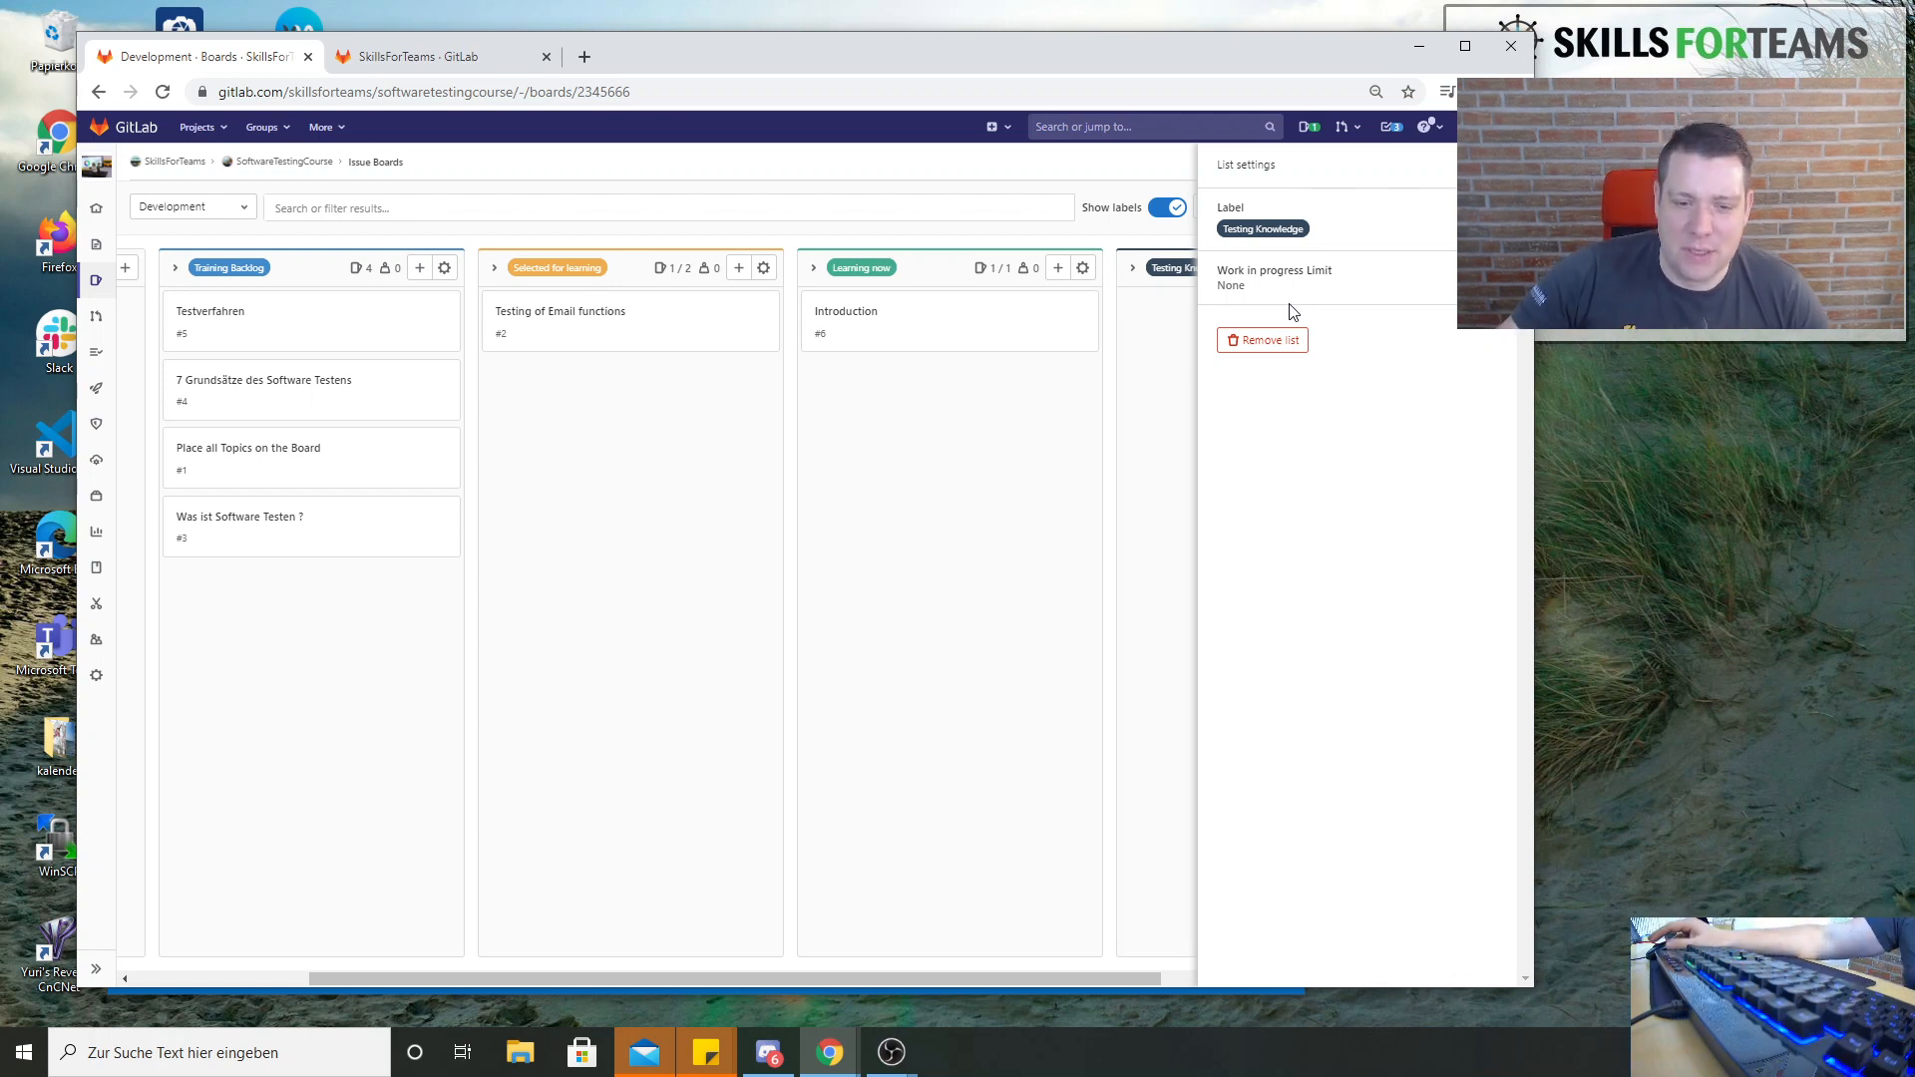
{"action": "left_click_drag", "start_coordinate": [1001, 979], "coordinate": [1135, 983]}
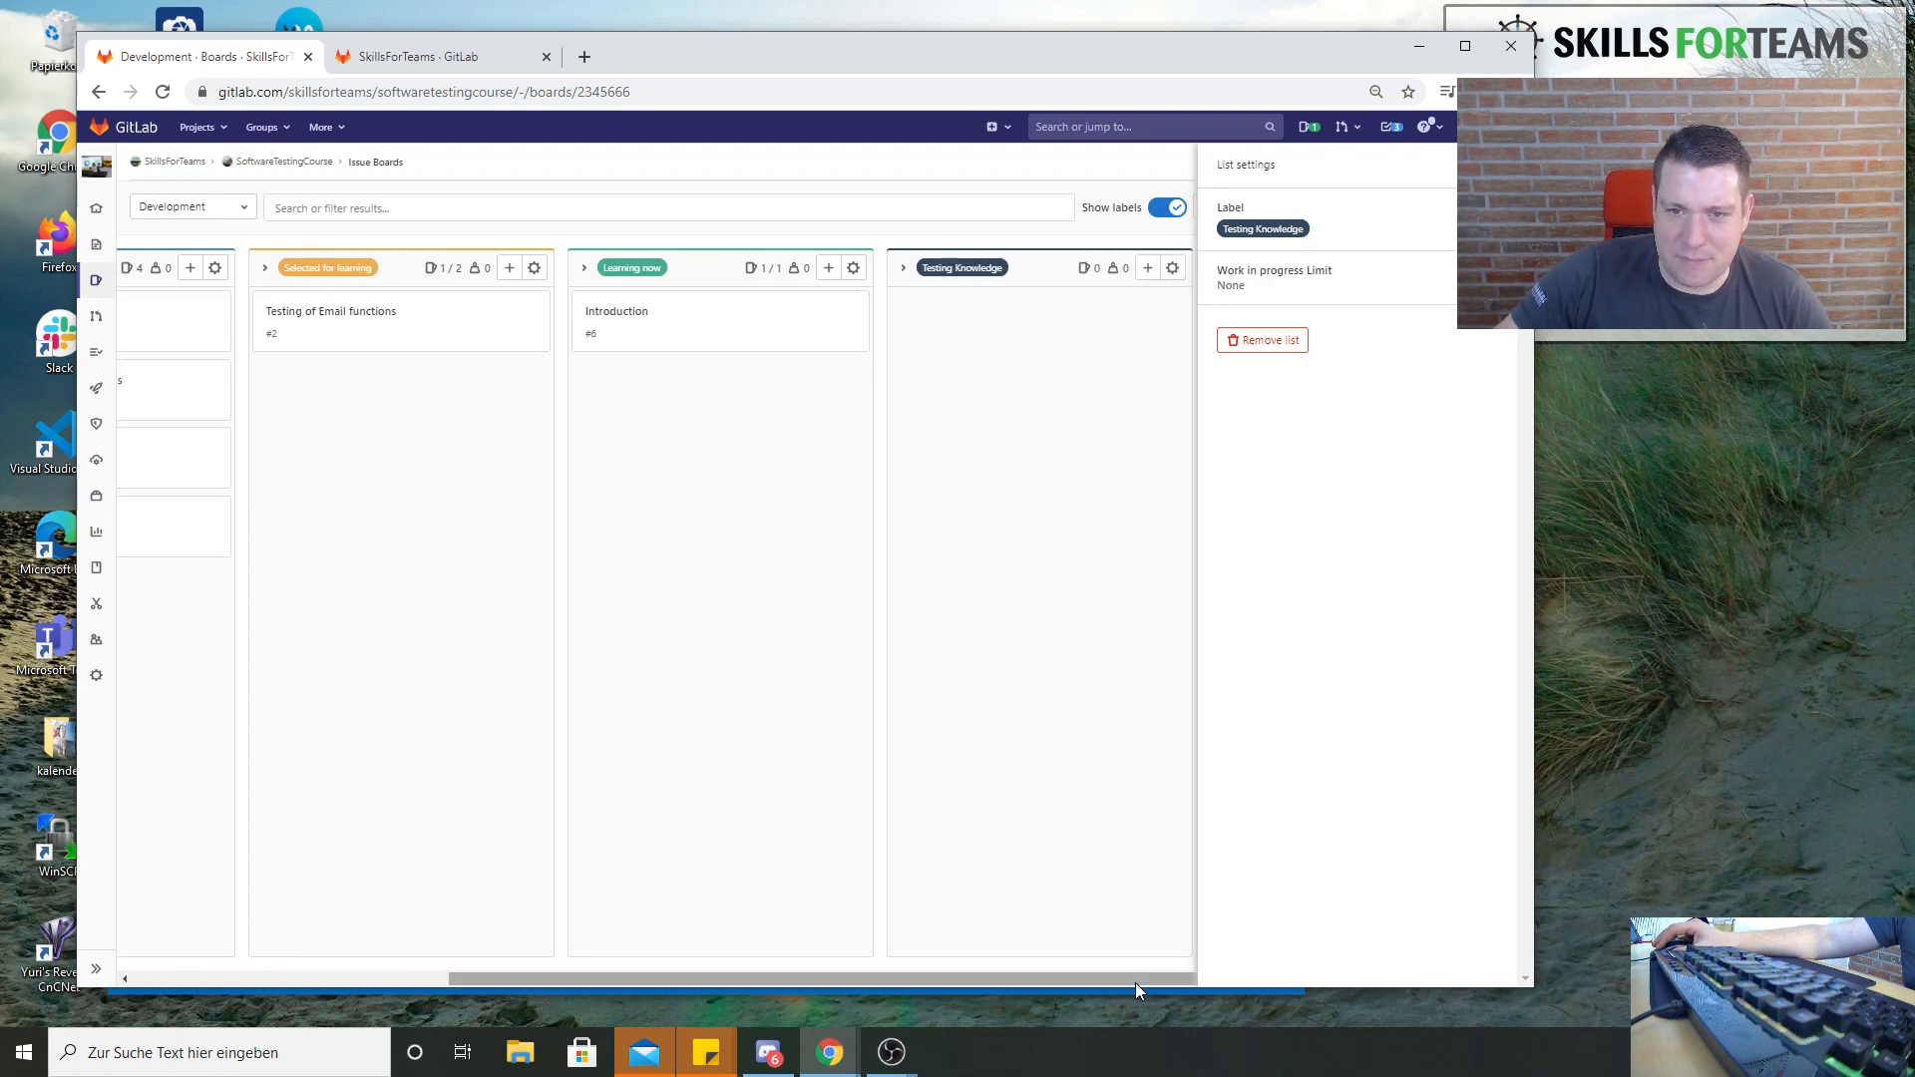
{"action": "left_click", "coordinate": [1148, 268]}
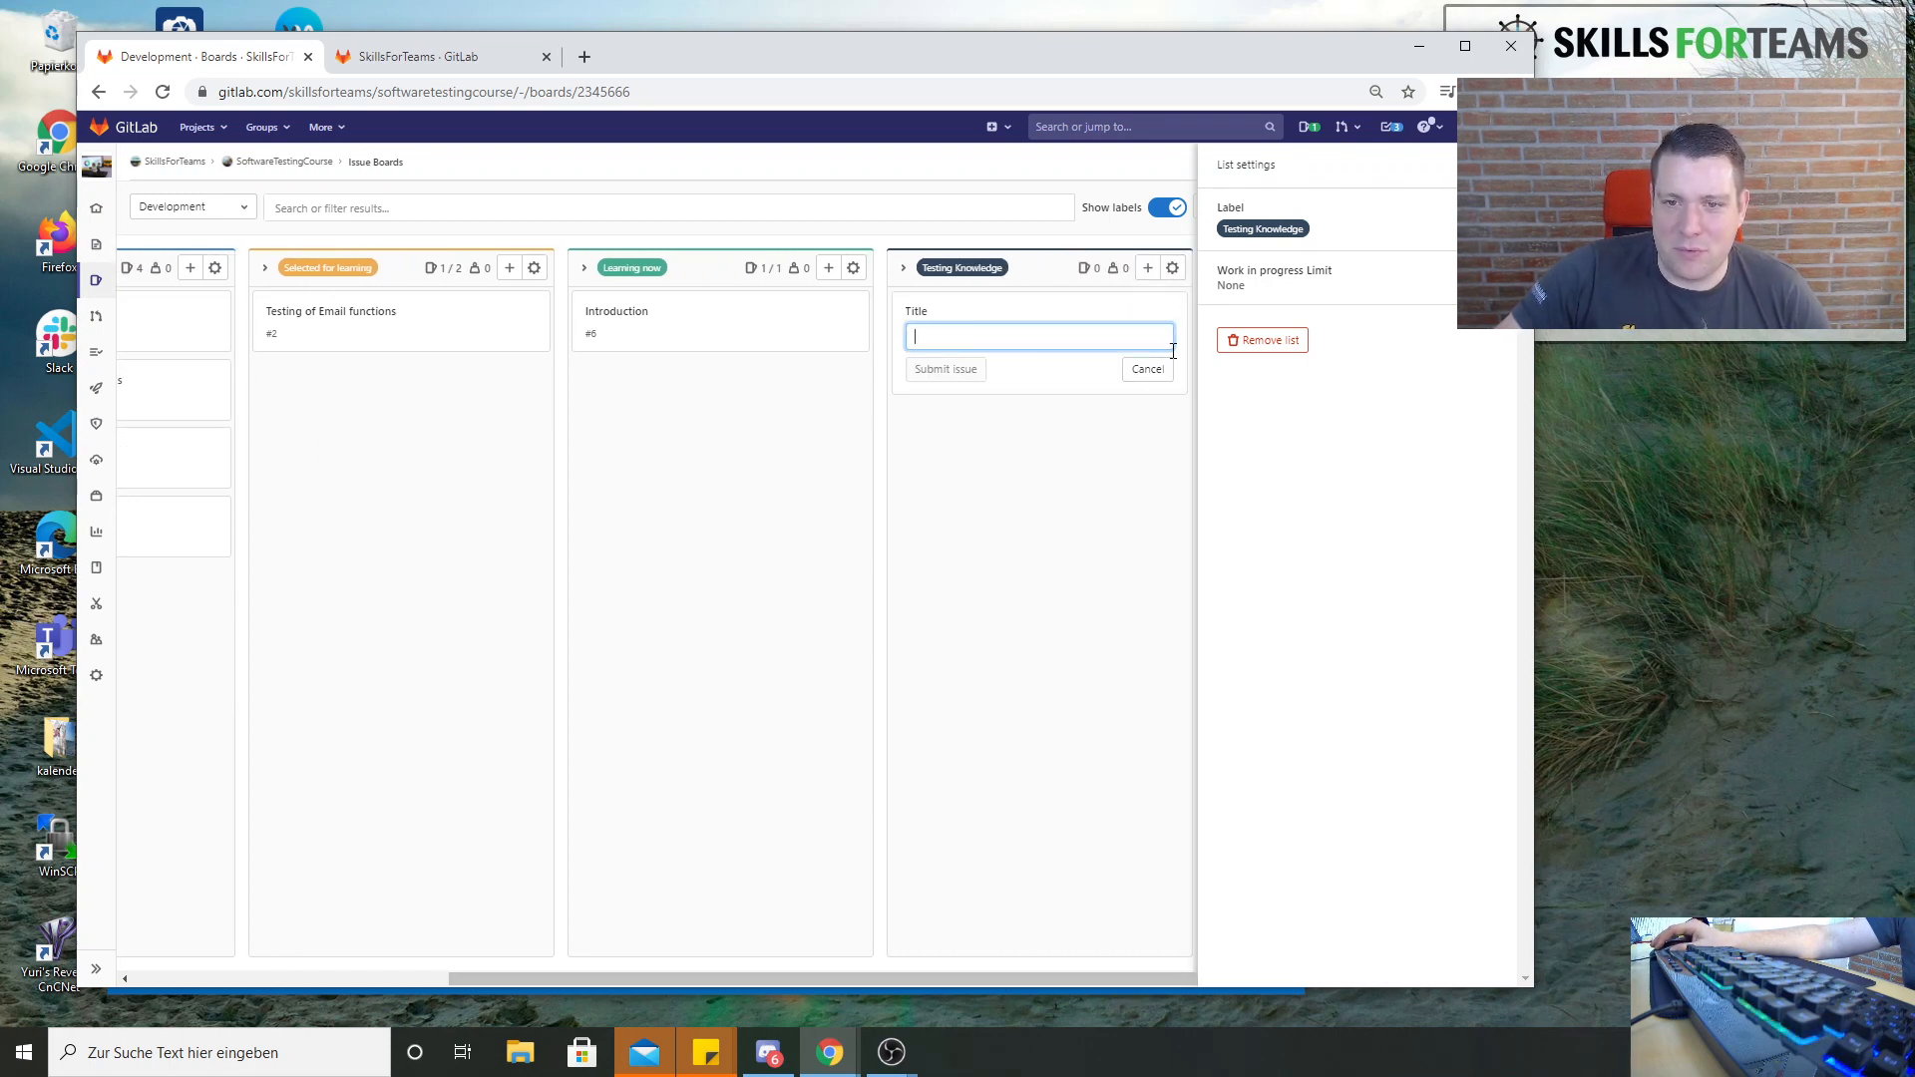
{"action": "left_click", "coordinate": [1147, 369]}
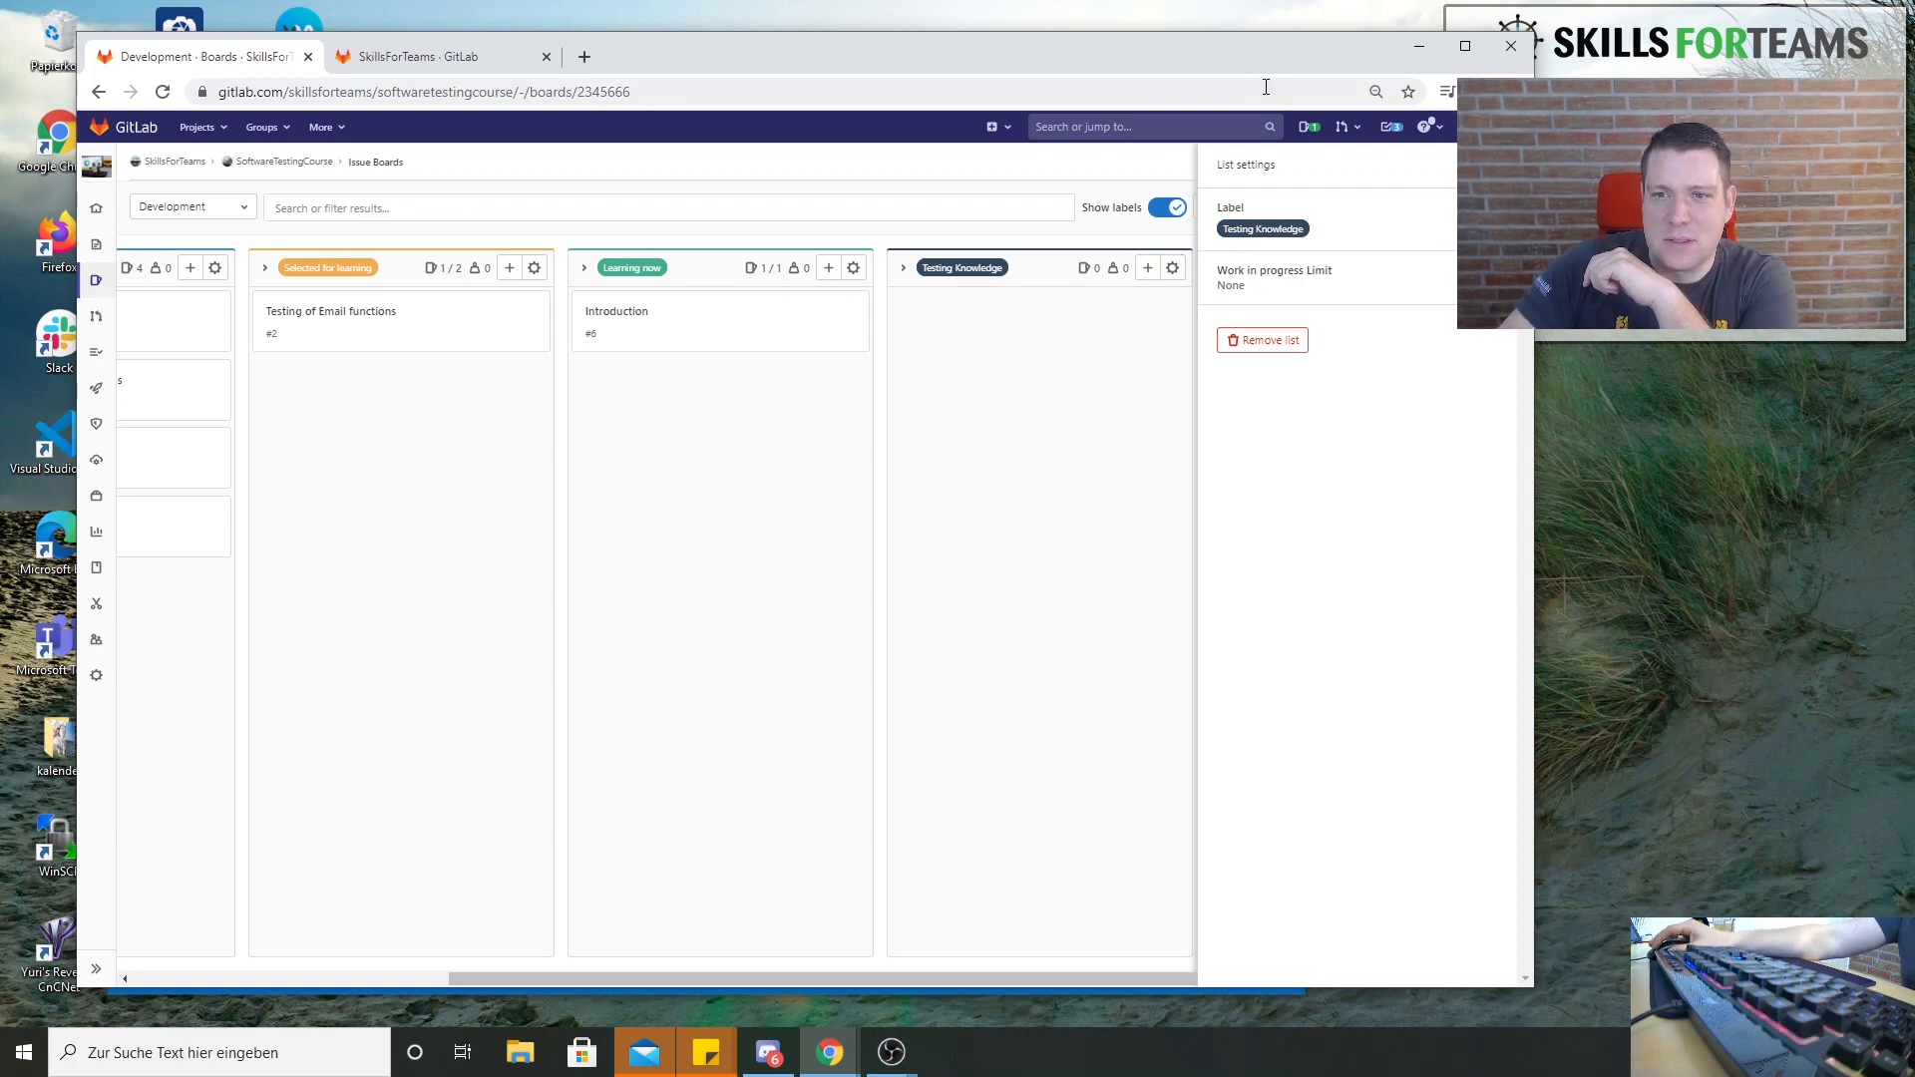
{"action": "mouse_move", "coordinate": [1255, 51]}
{"action": "left_mouse_down"}
{"action": "mouse_move", "coordinate": [1157, 40]}
{"action": "mouse_move", "coordinate": [1222, 59]}
{"action": "left_mouse_up"}
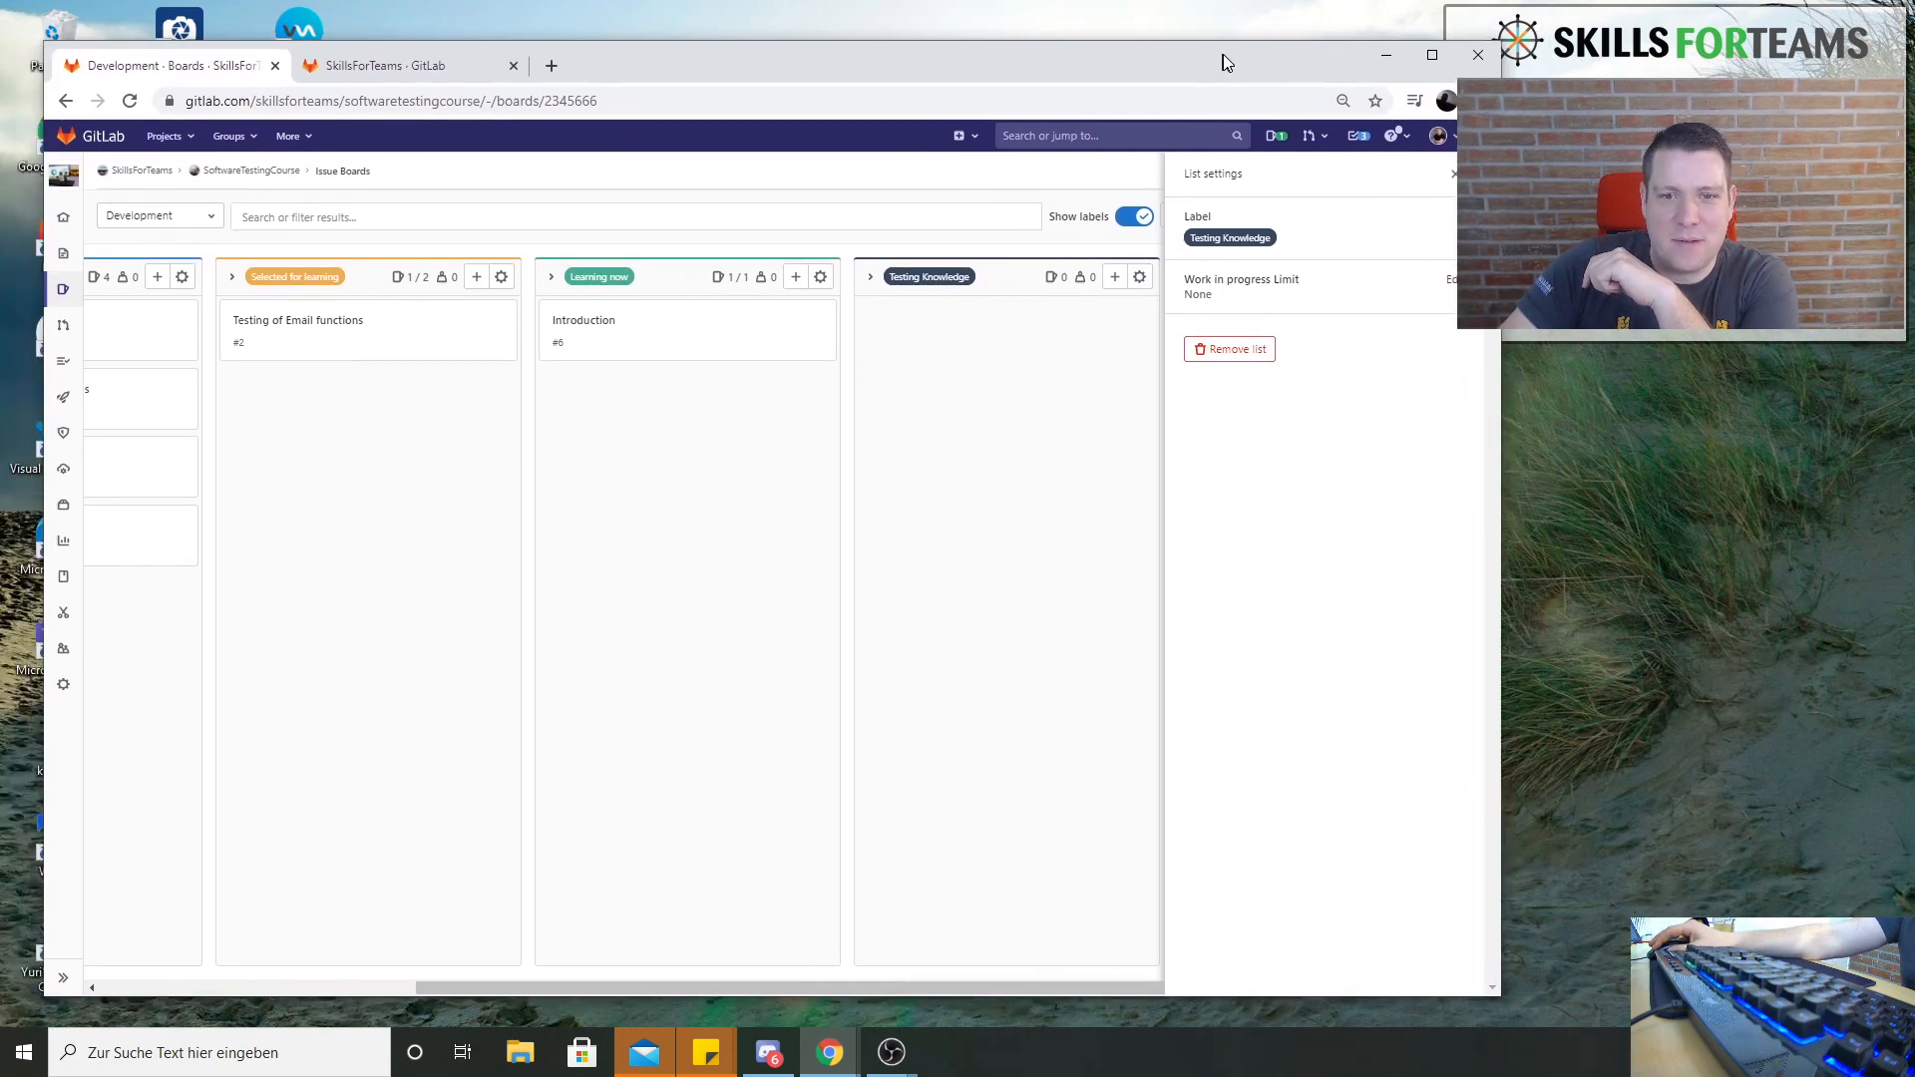
{"action": "left_click_drag", "start_coordinate": [1506, 421], "coordinate": [1375, 424]}
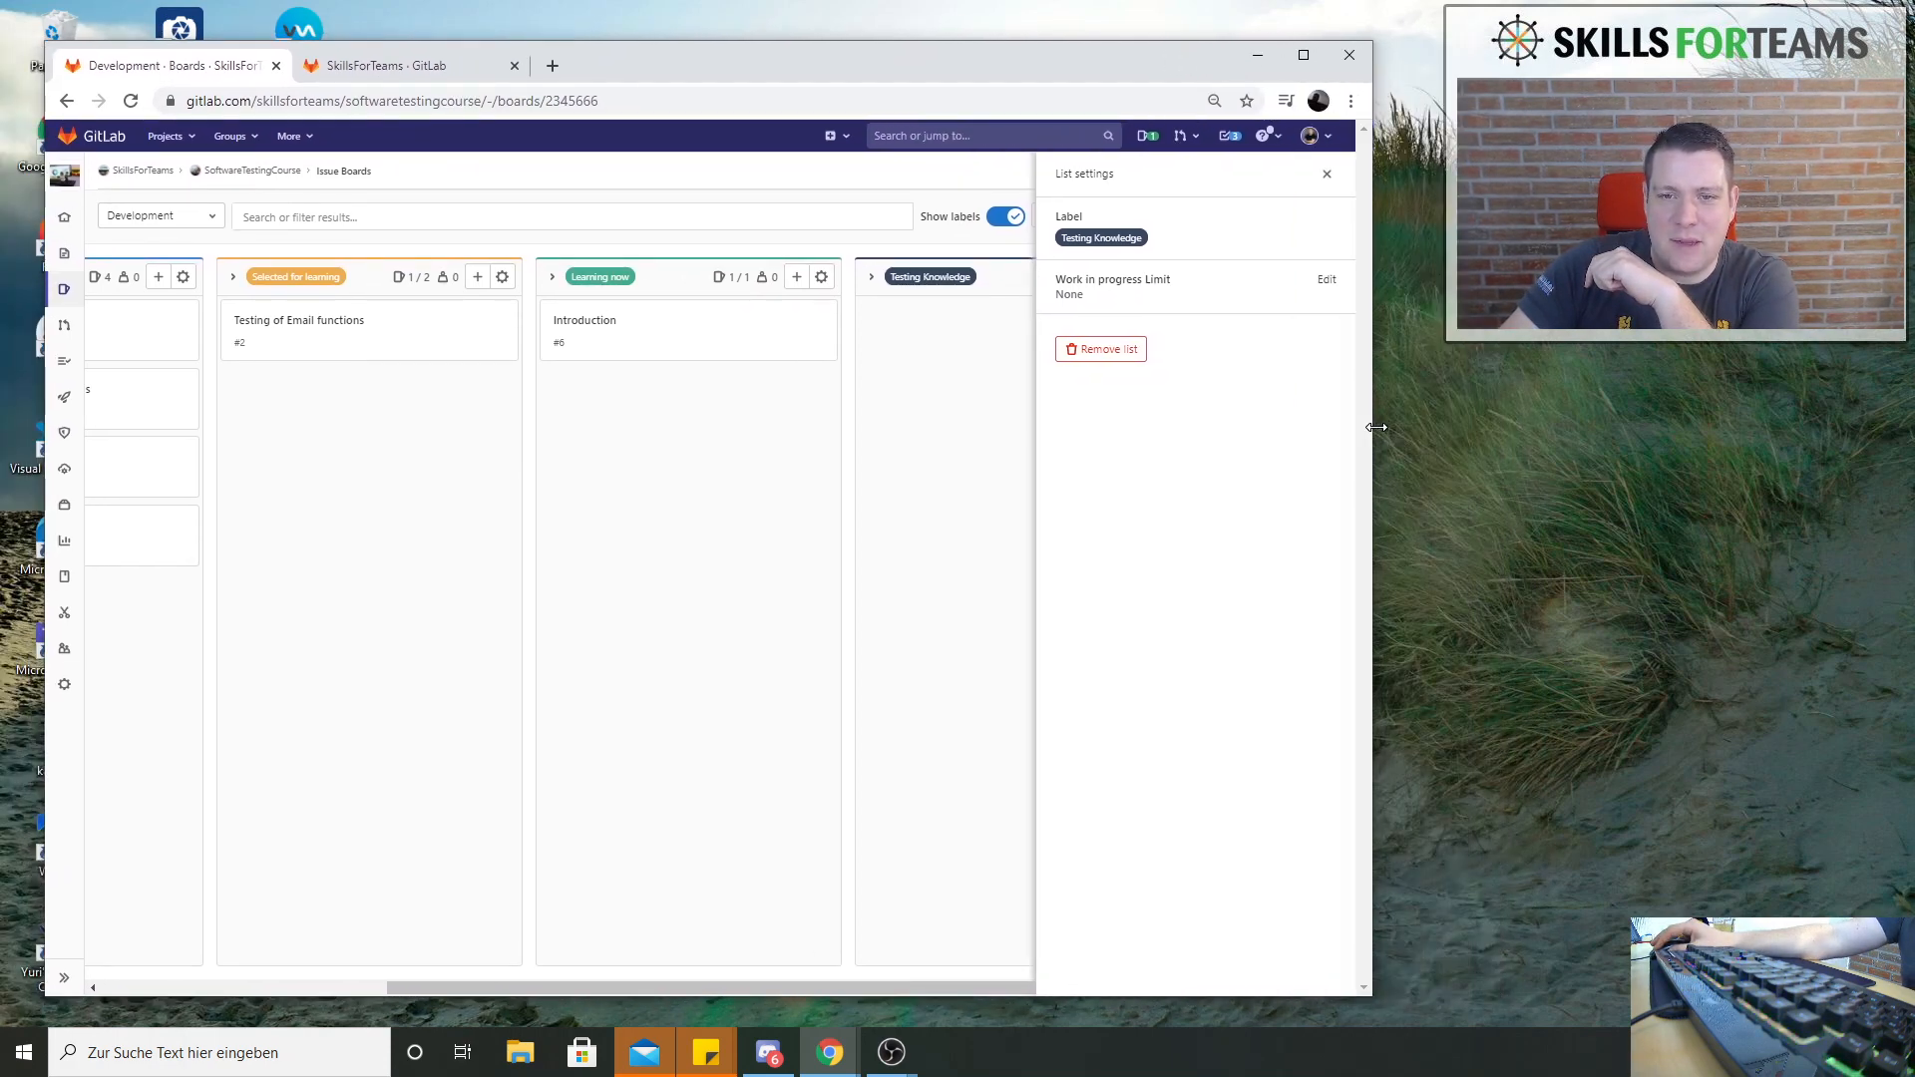
{"action": "left_click", "coordinate": [1327, 283]}
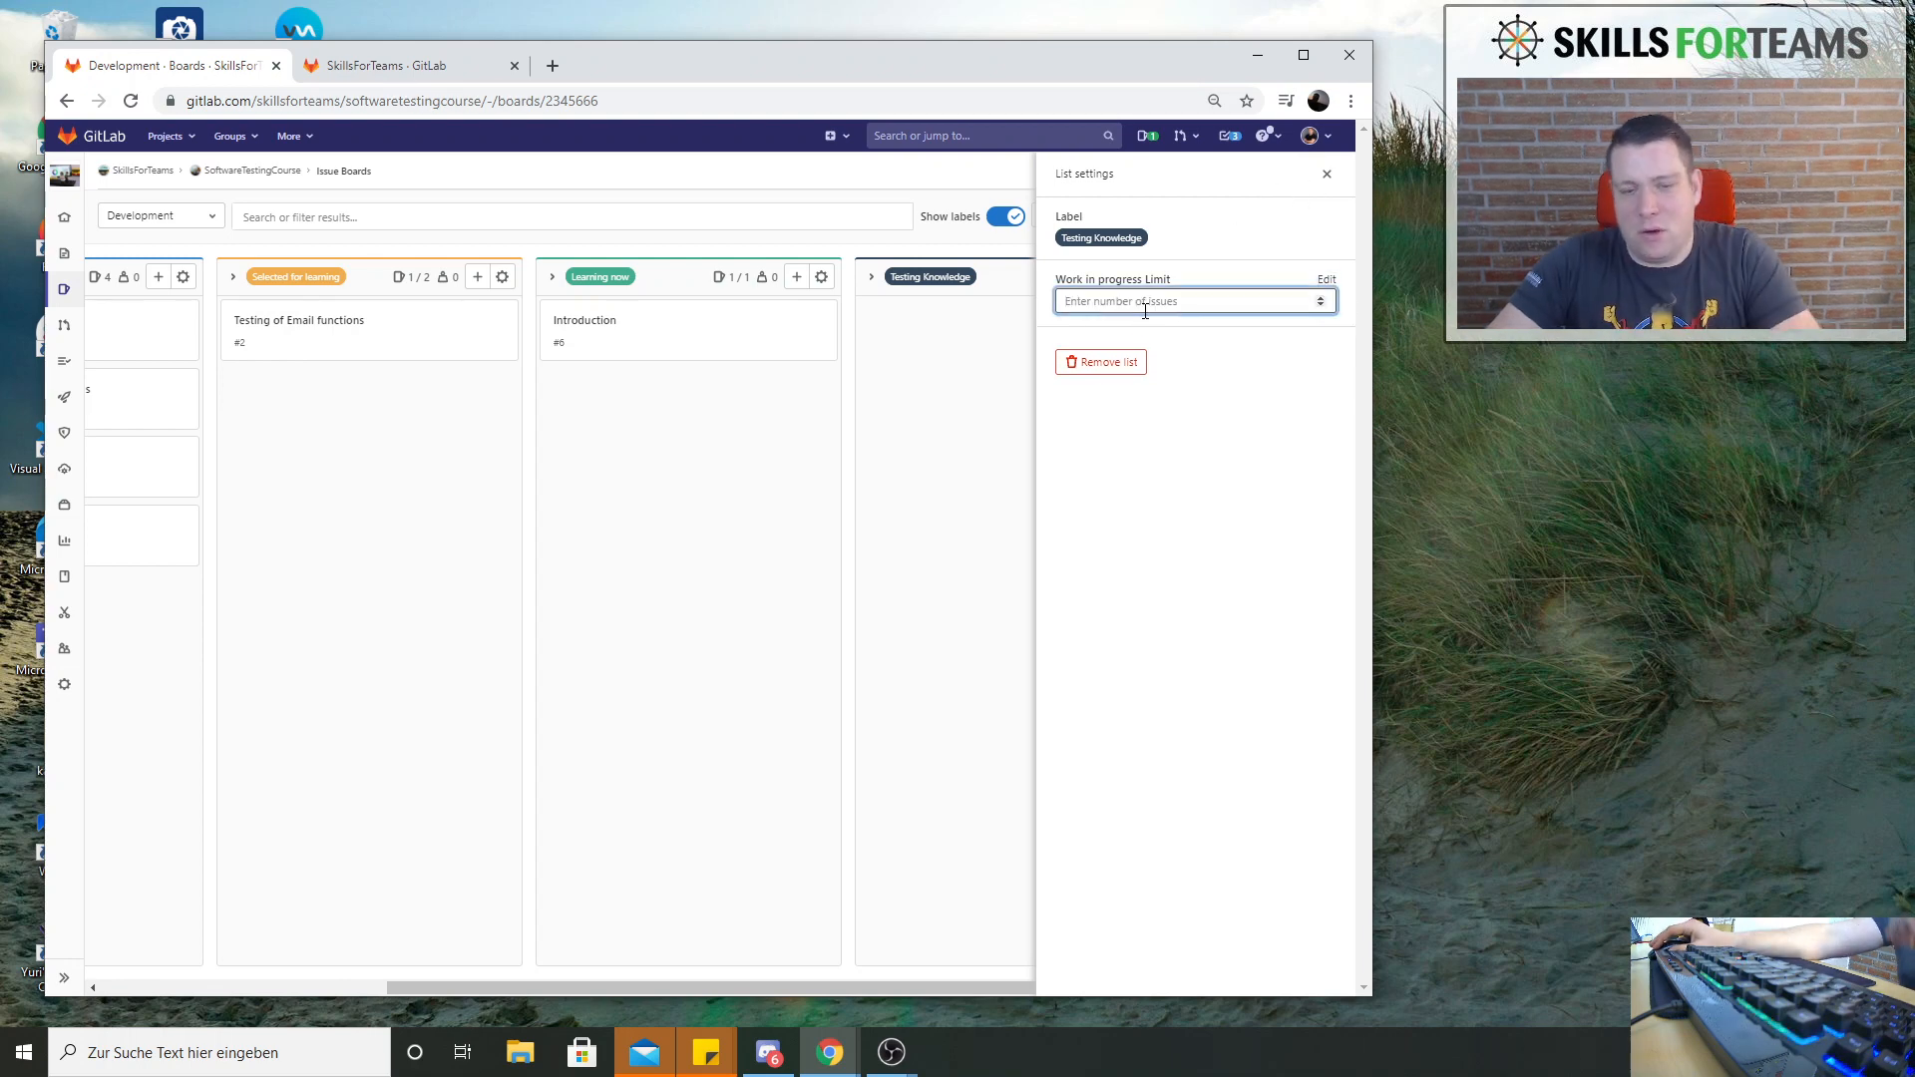
{"action": "type", "text": "3"}
{"action": "key", "text": "Return"}
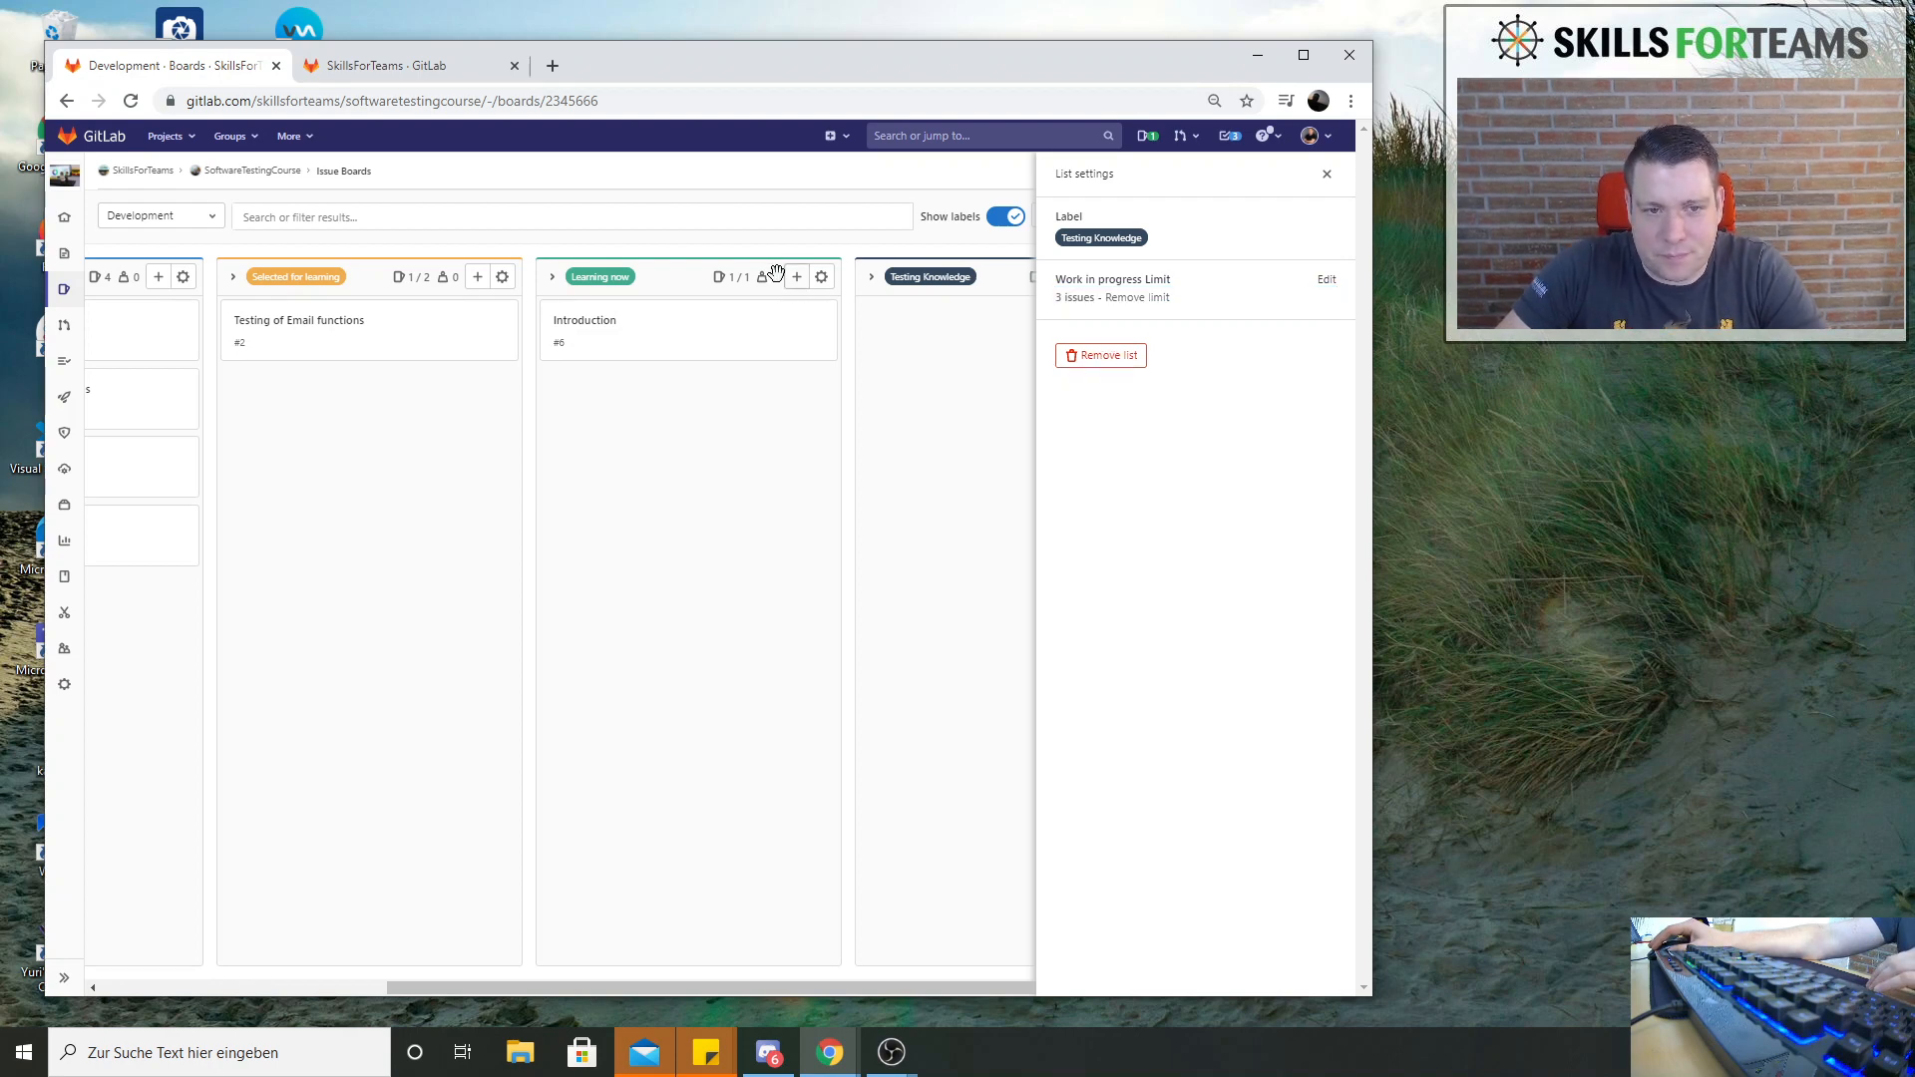
Give the issue Testverfahren in the Training Backlog list a weight of 45
{"action": "left_click_drag", "start_coordinate": [882, 988], "coordinate": [1026, 905]}
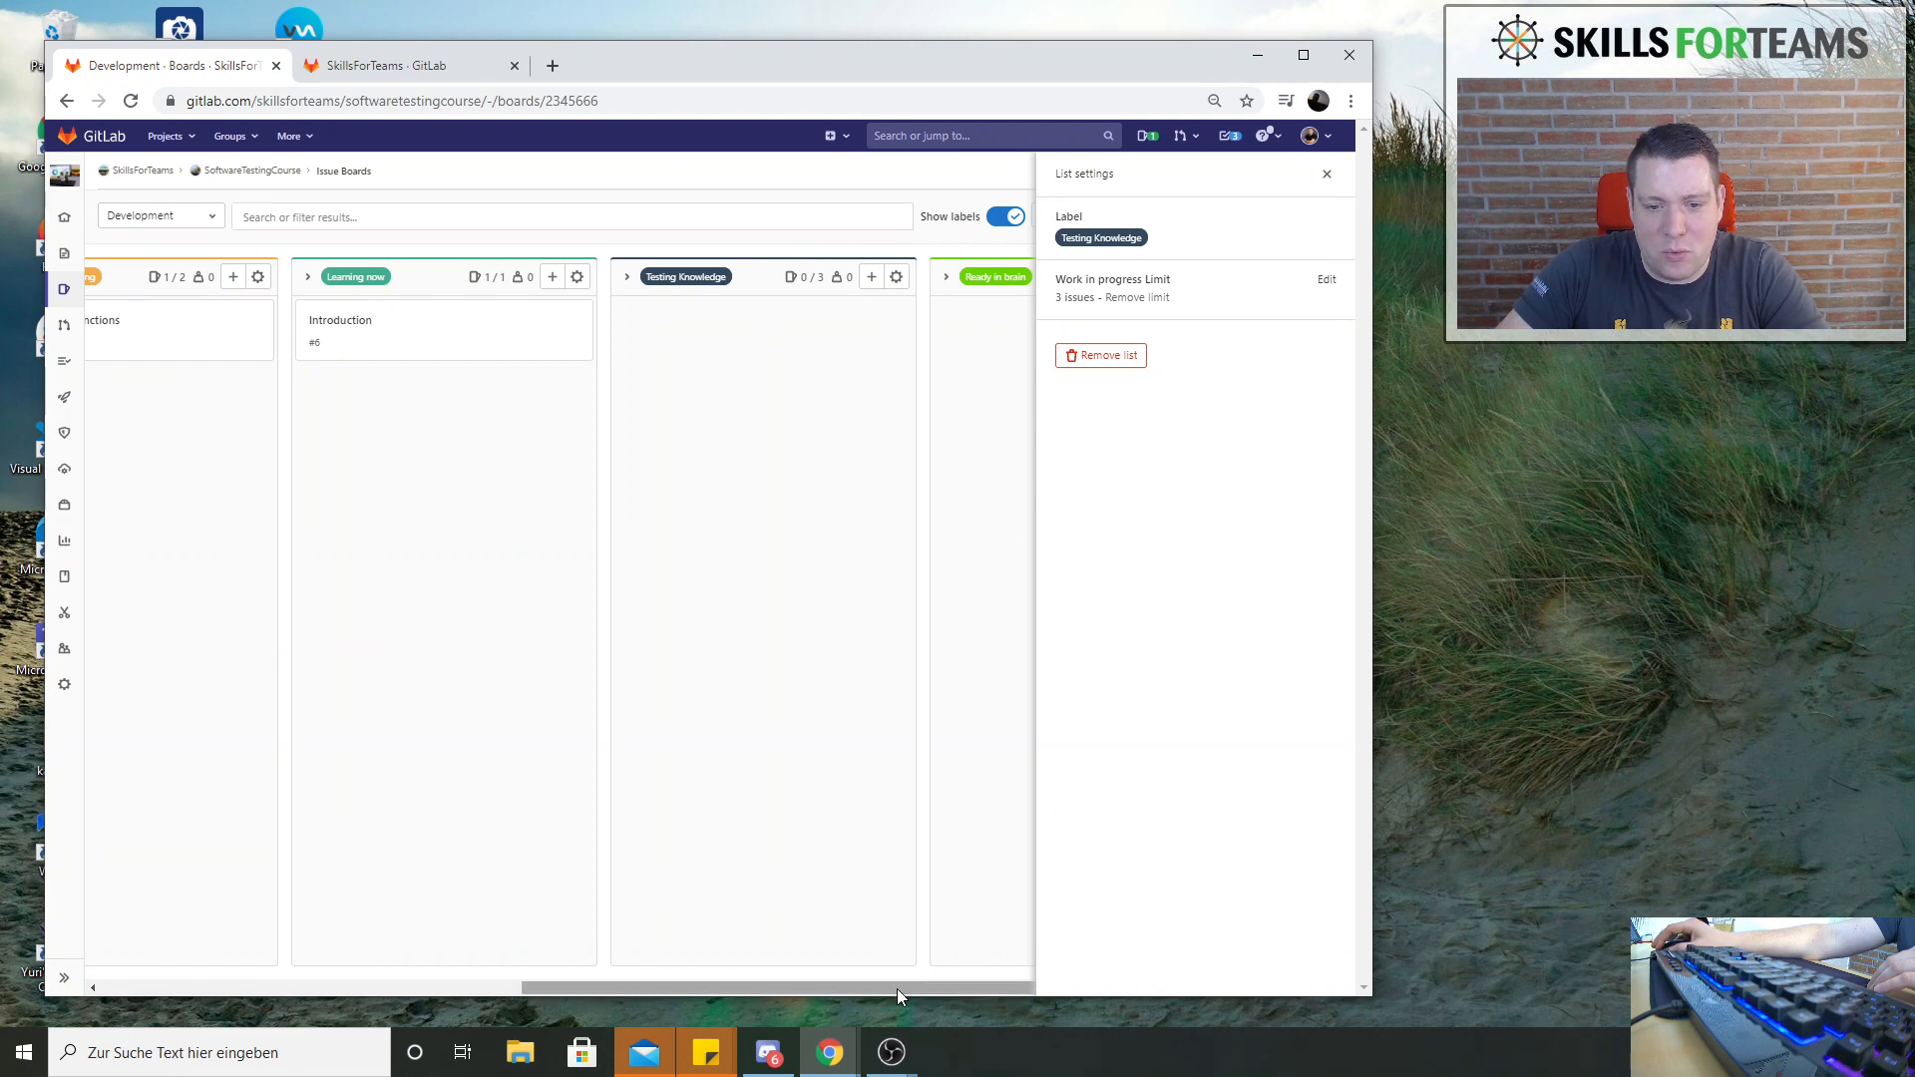
{"action": "left_click_drag", "start_coordinate": [896, 990], "coordinate": [1165, 992]}
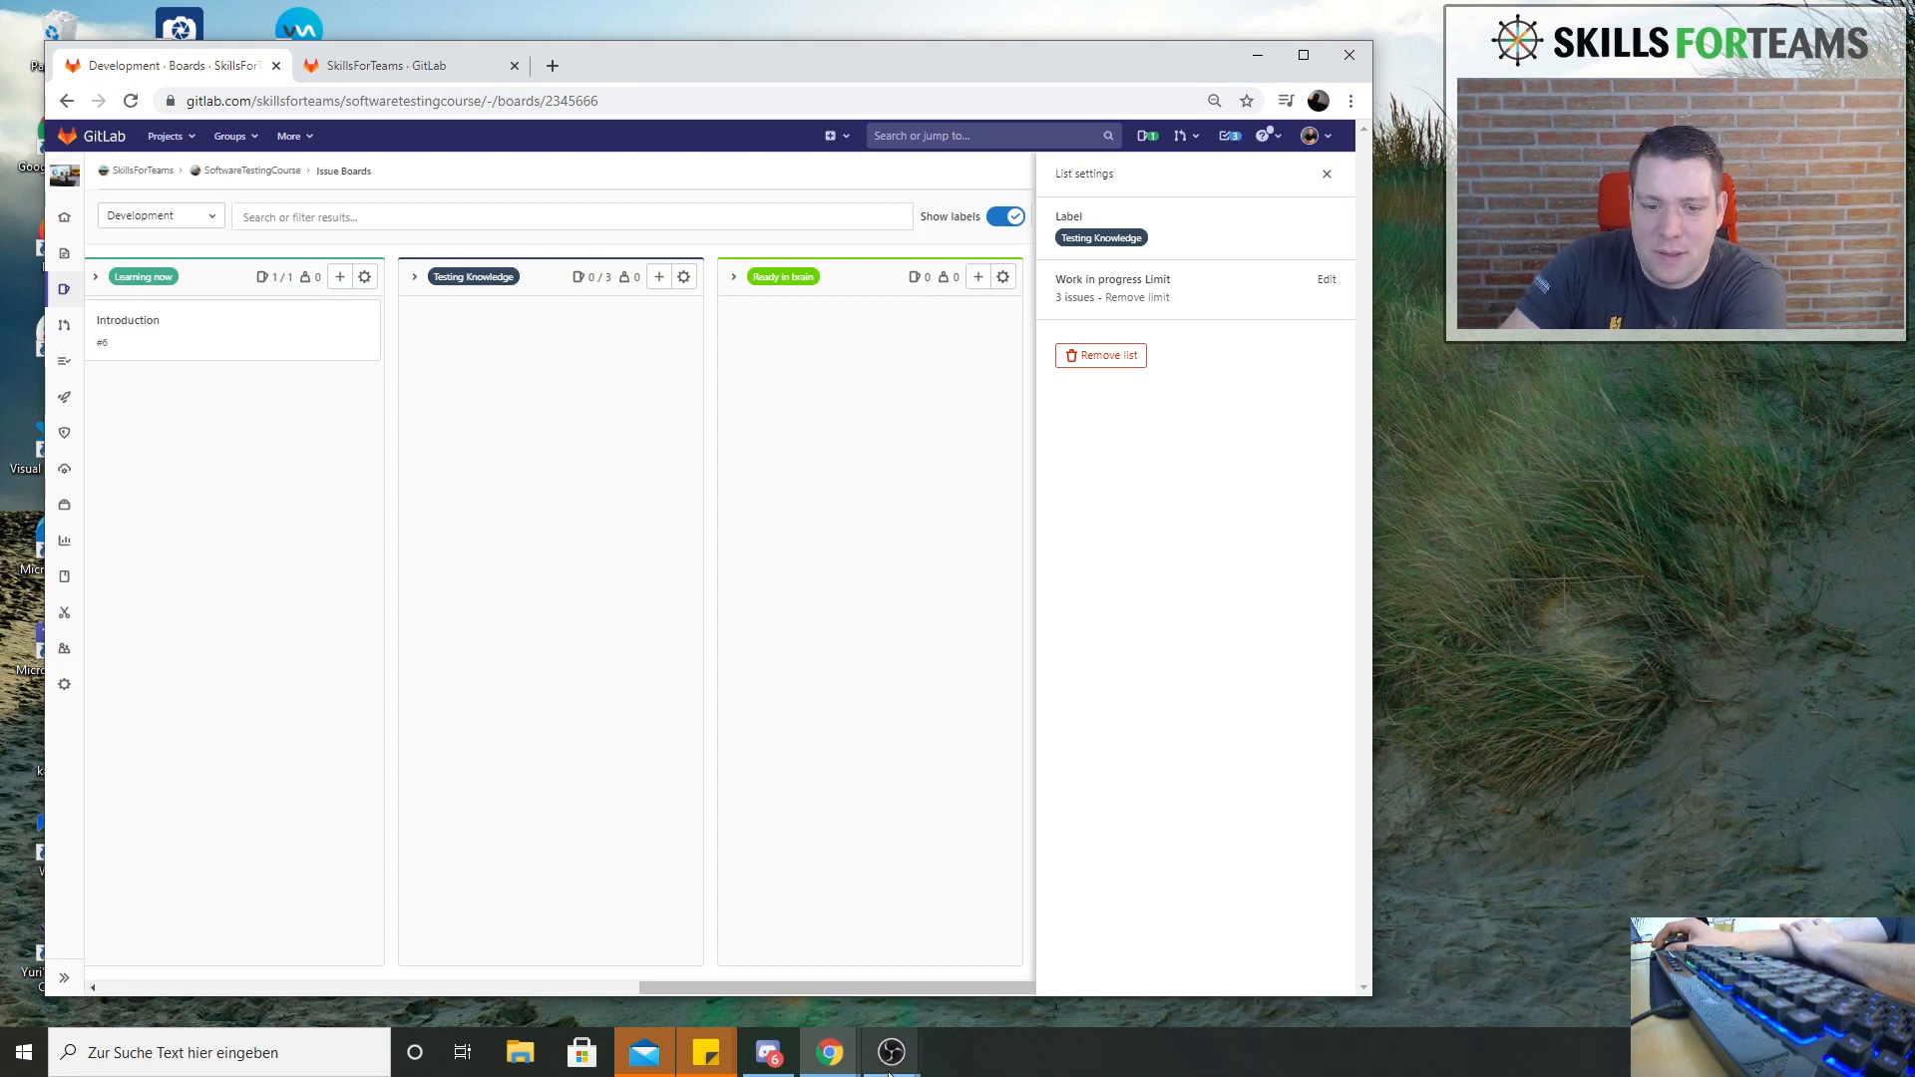
{"action": "left_click_drag", "start_coordinate": [918, 990], "coordinate": [488, 971]}
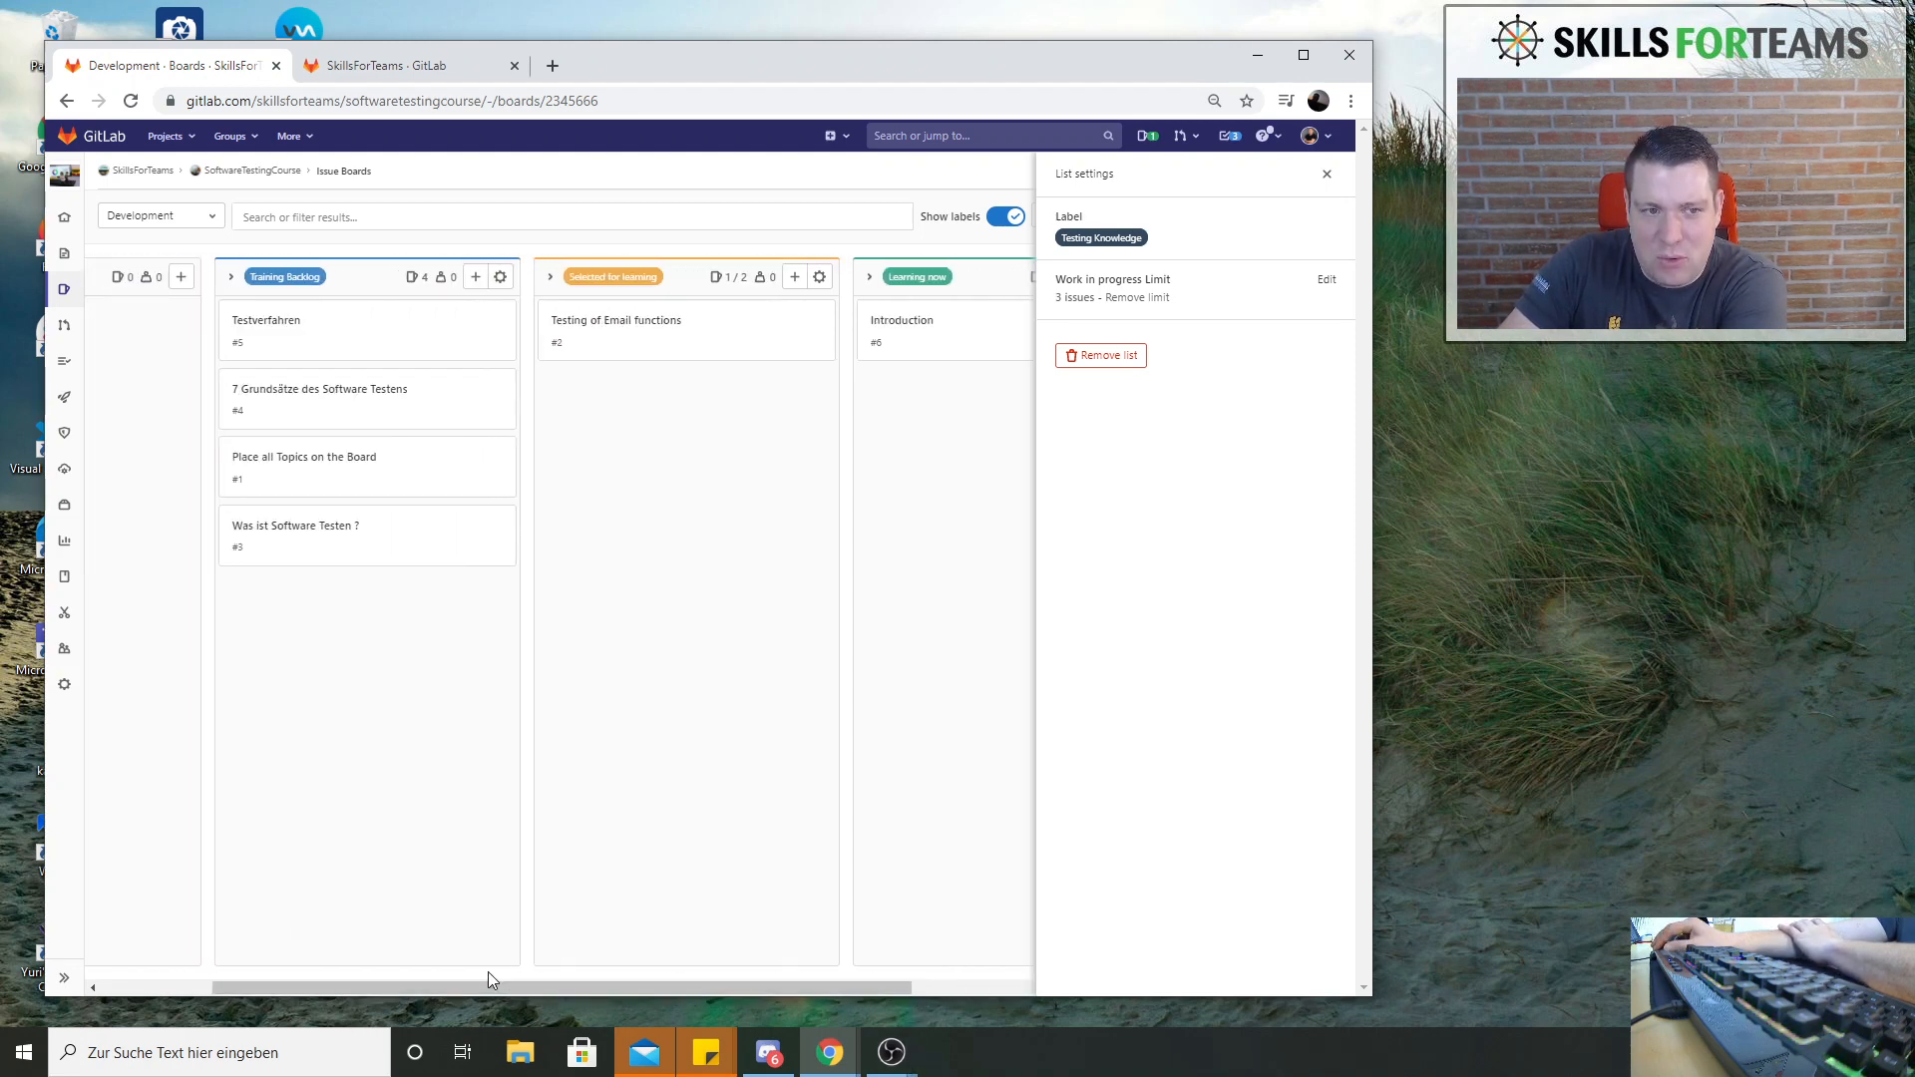
{"action": "left_click", "coordinate": [416, 336]}
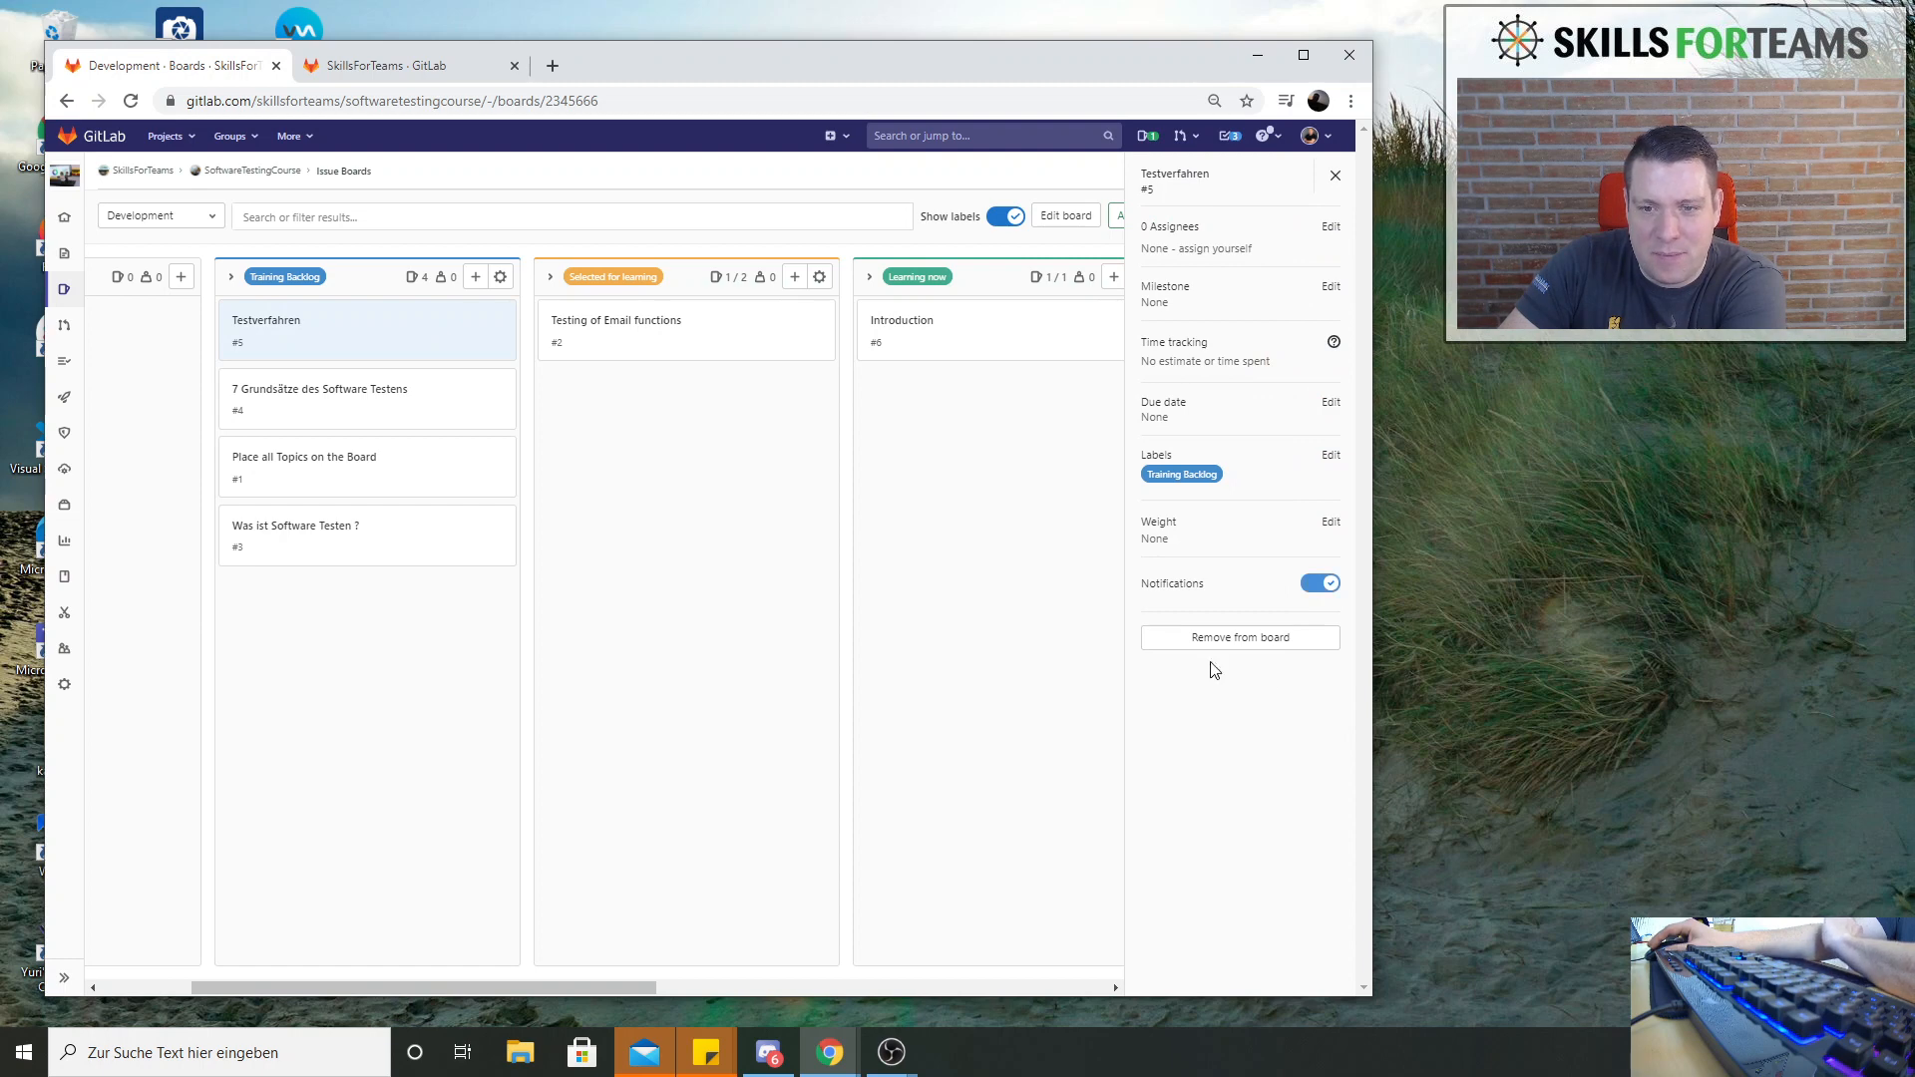
{"action": "left_click", "coordinate": [1330, 522]}
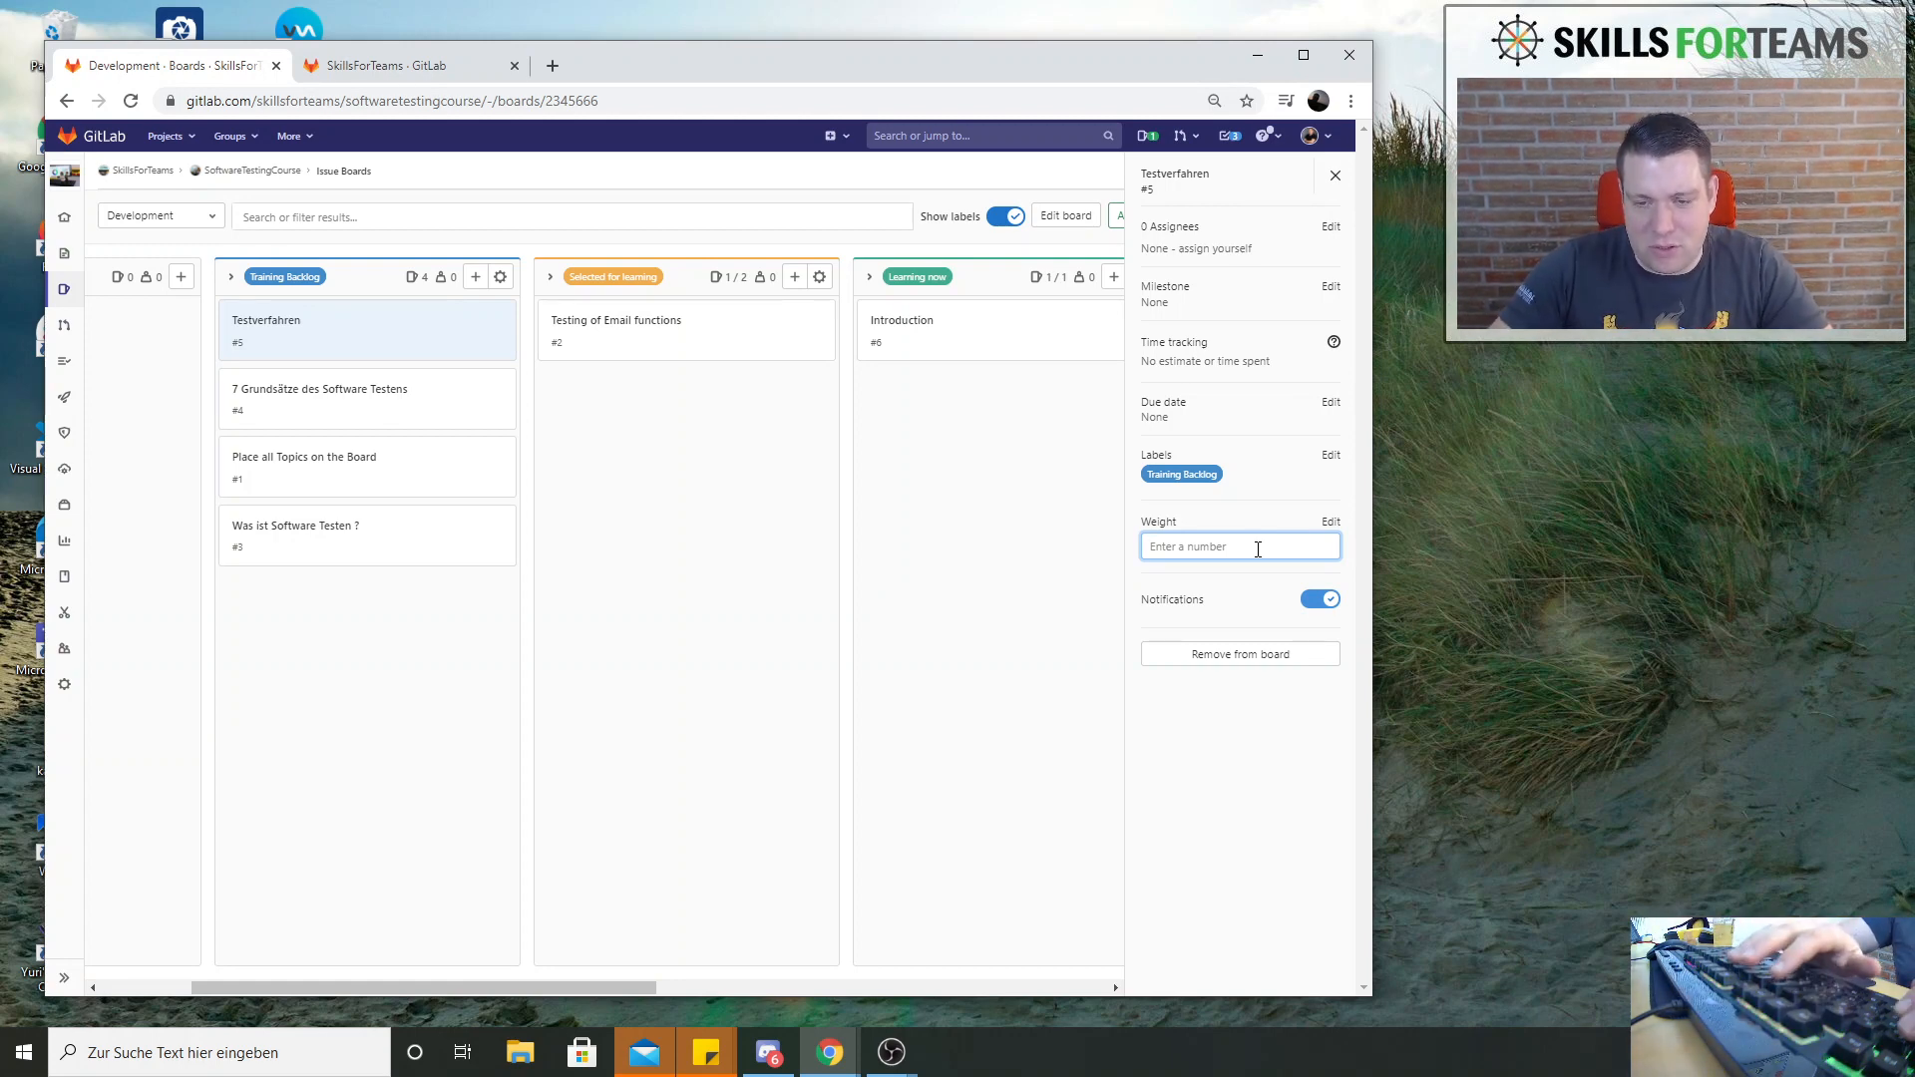
{"action": "key", "text": "Return"}
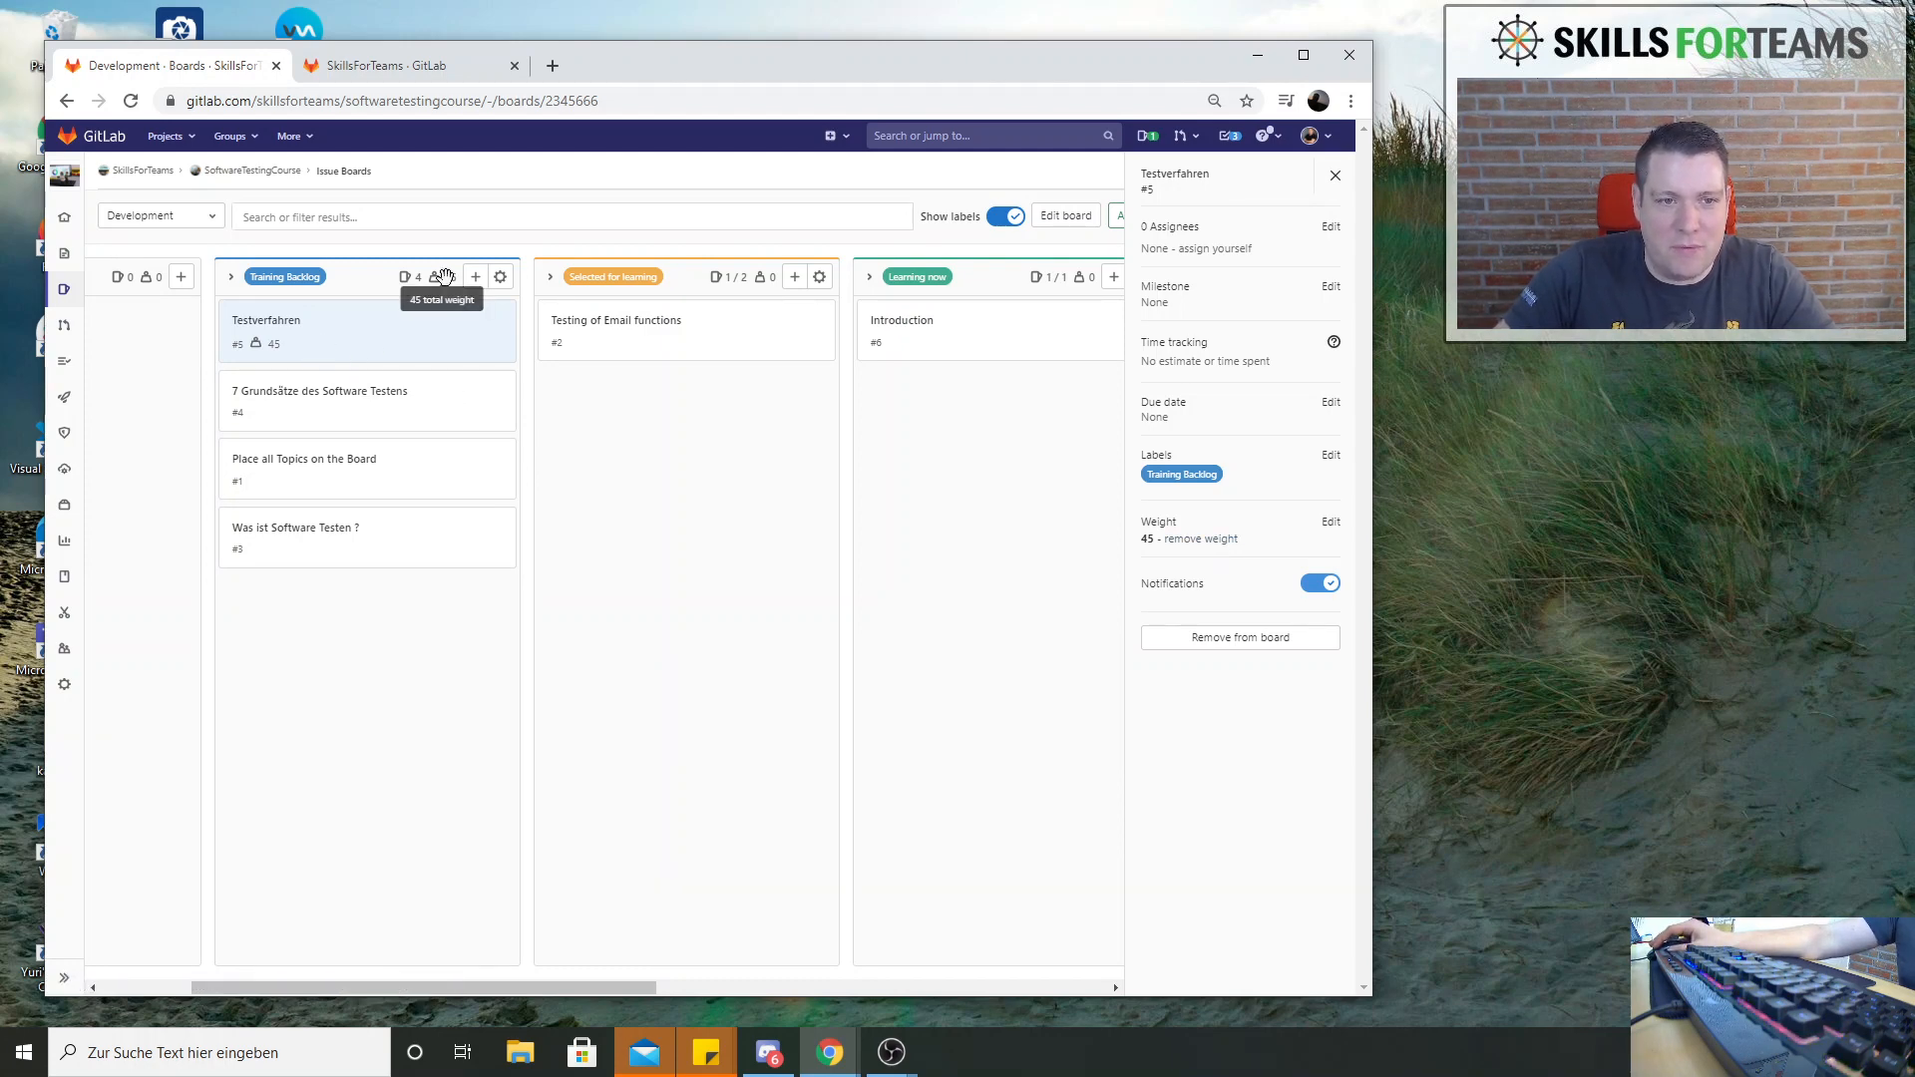
Remove the weight of the issue Testverfahren and set it to 10 instead
{"action": "left_click", "coordinate": [320, 423]}
{"action": "left_click", "coordinate": [359, 343]}
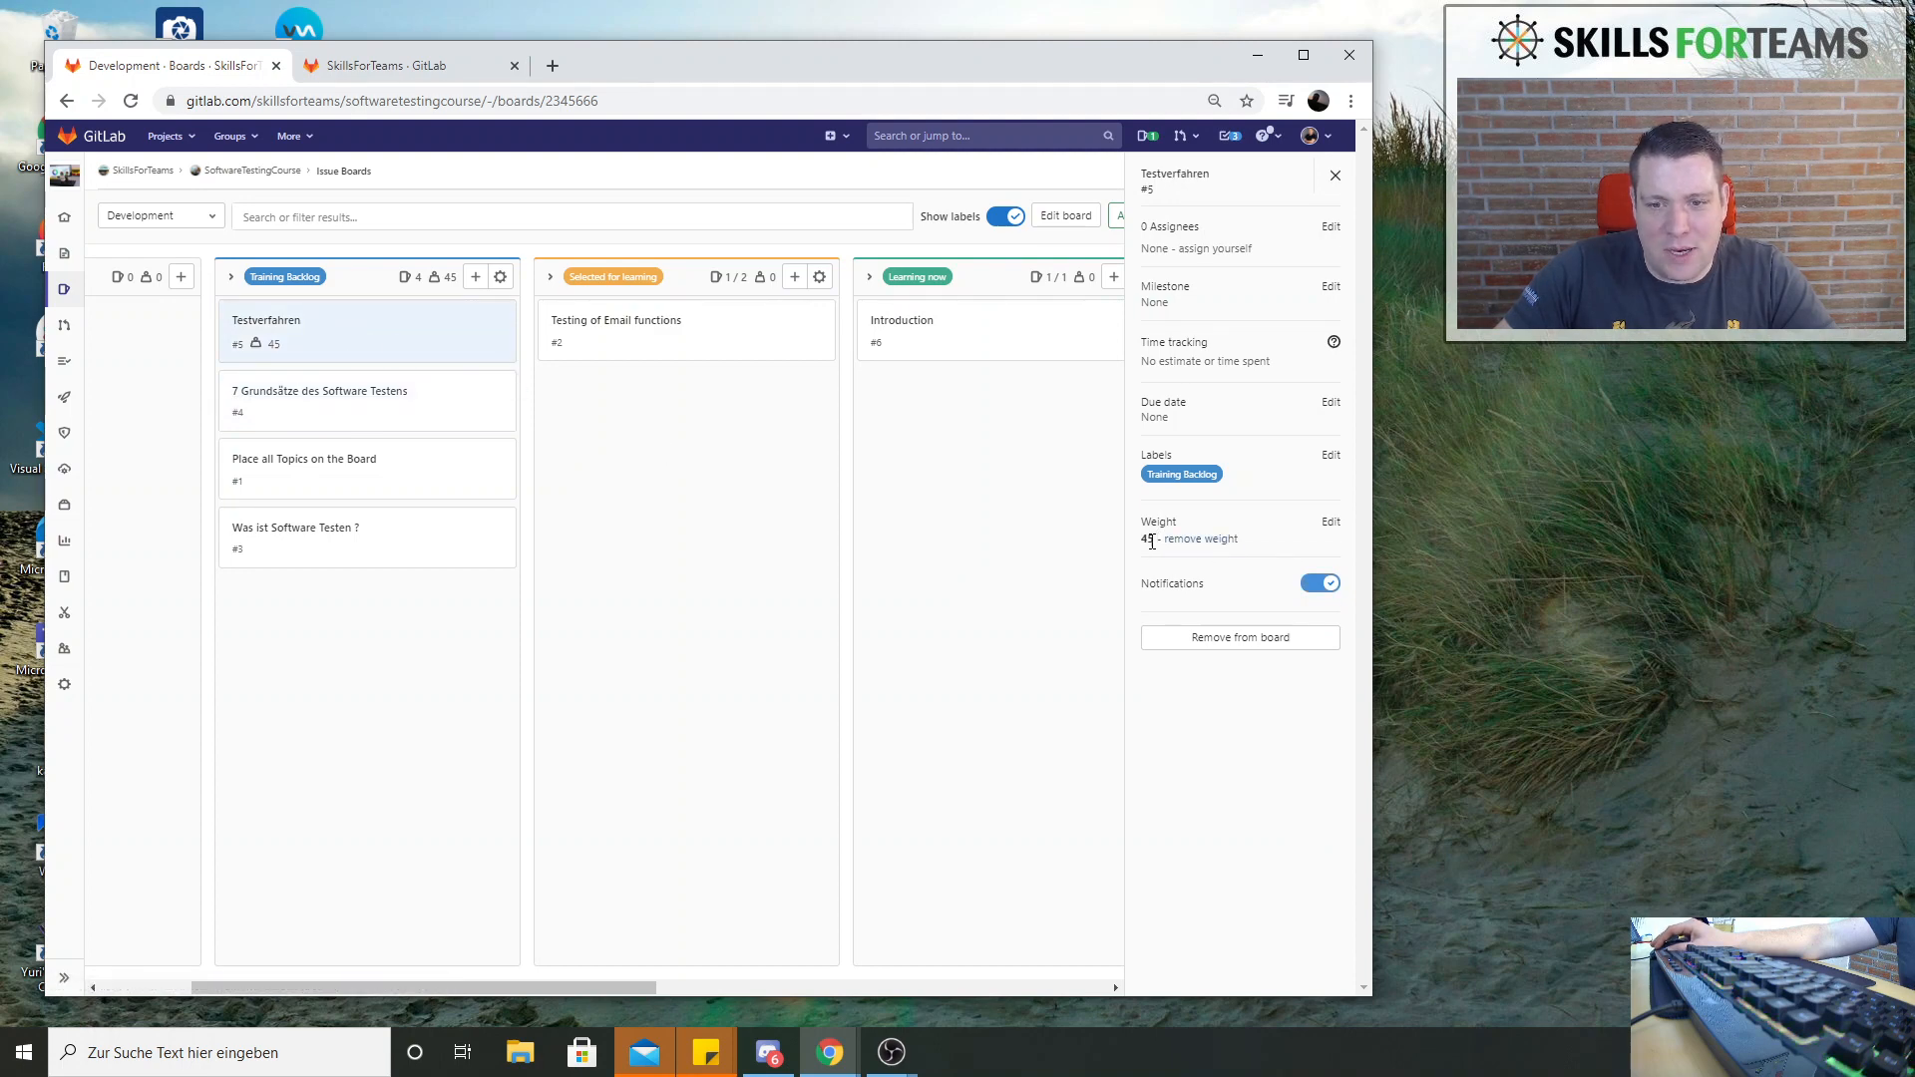
{"action": "left_click", "coordinate": [1189, 541]}
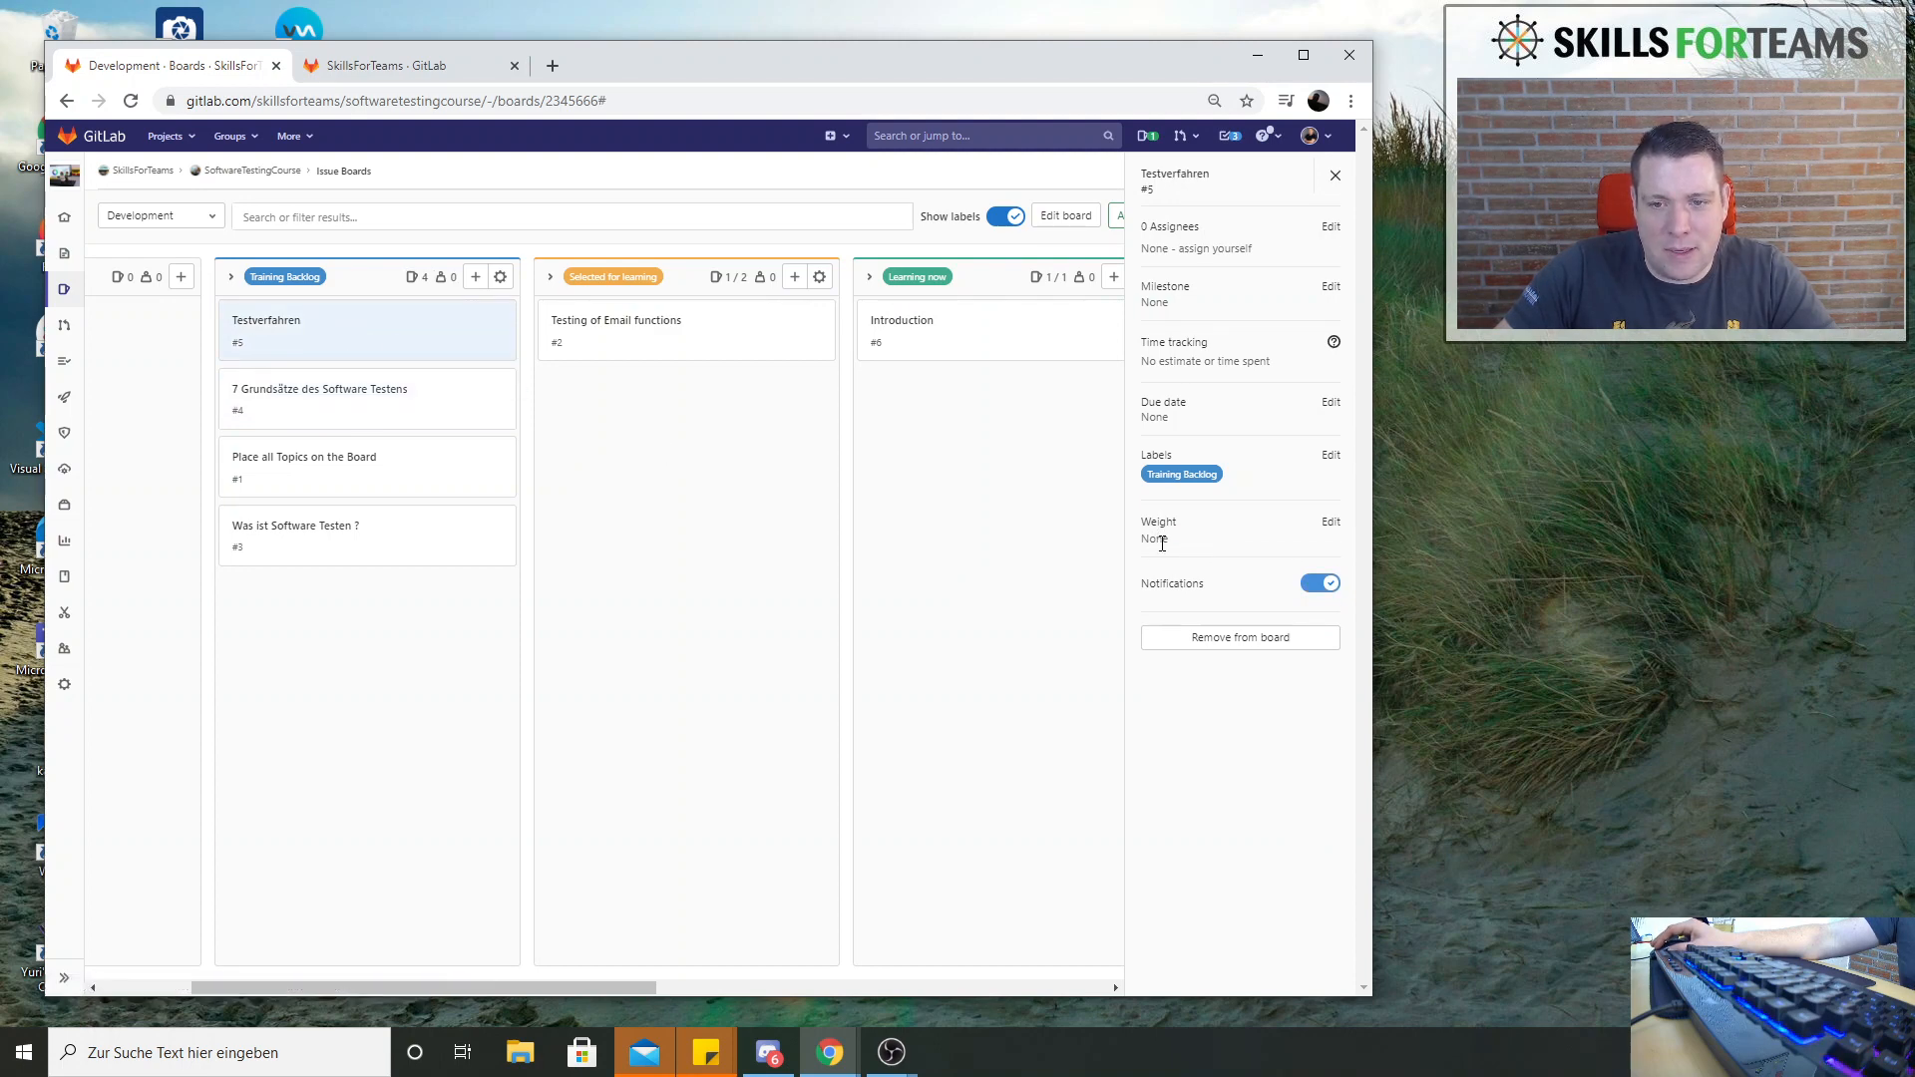
{"action": "left_click", "coordinate": [1331, 525]}
{"action": "type", "text": "10"}
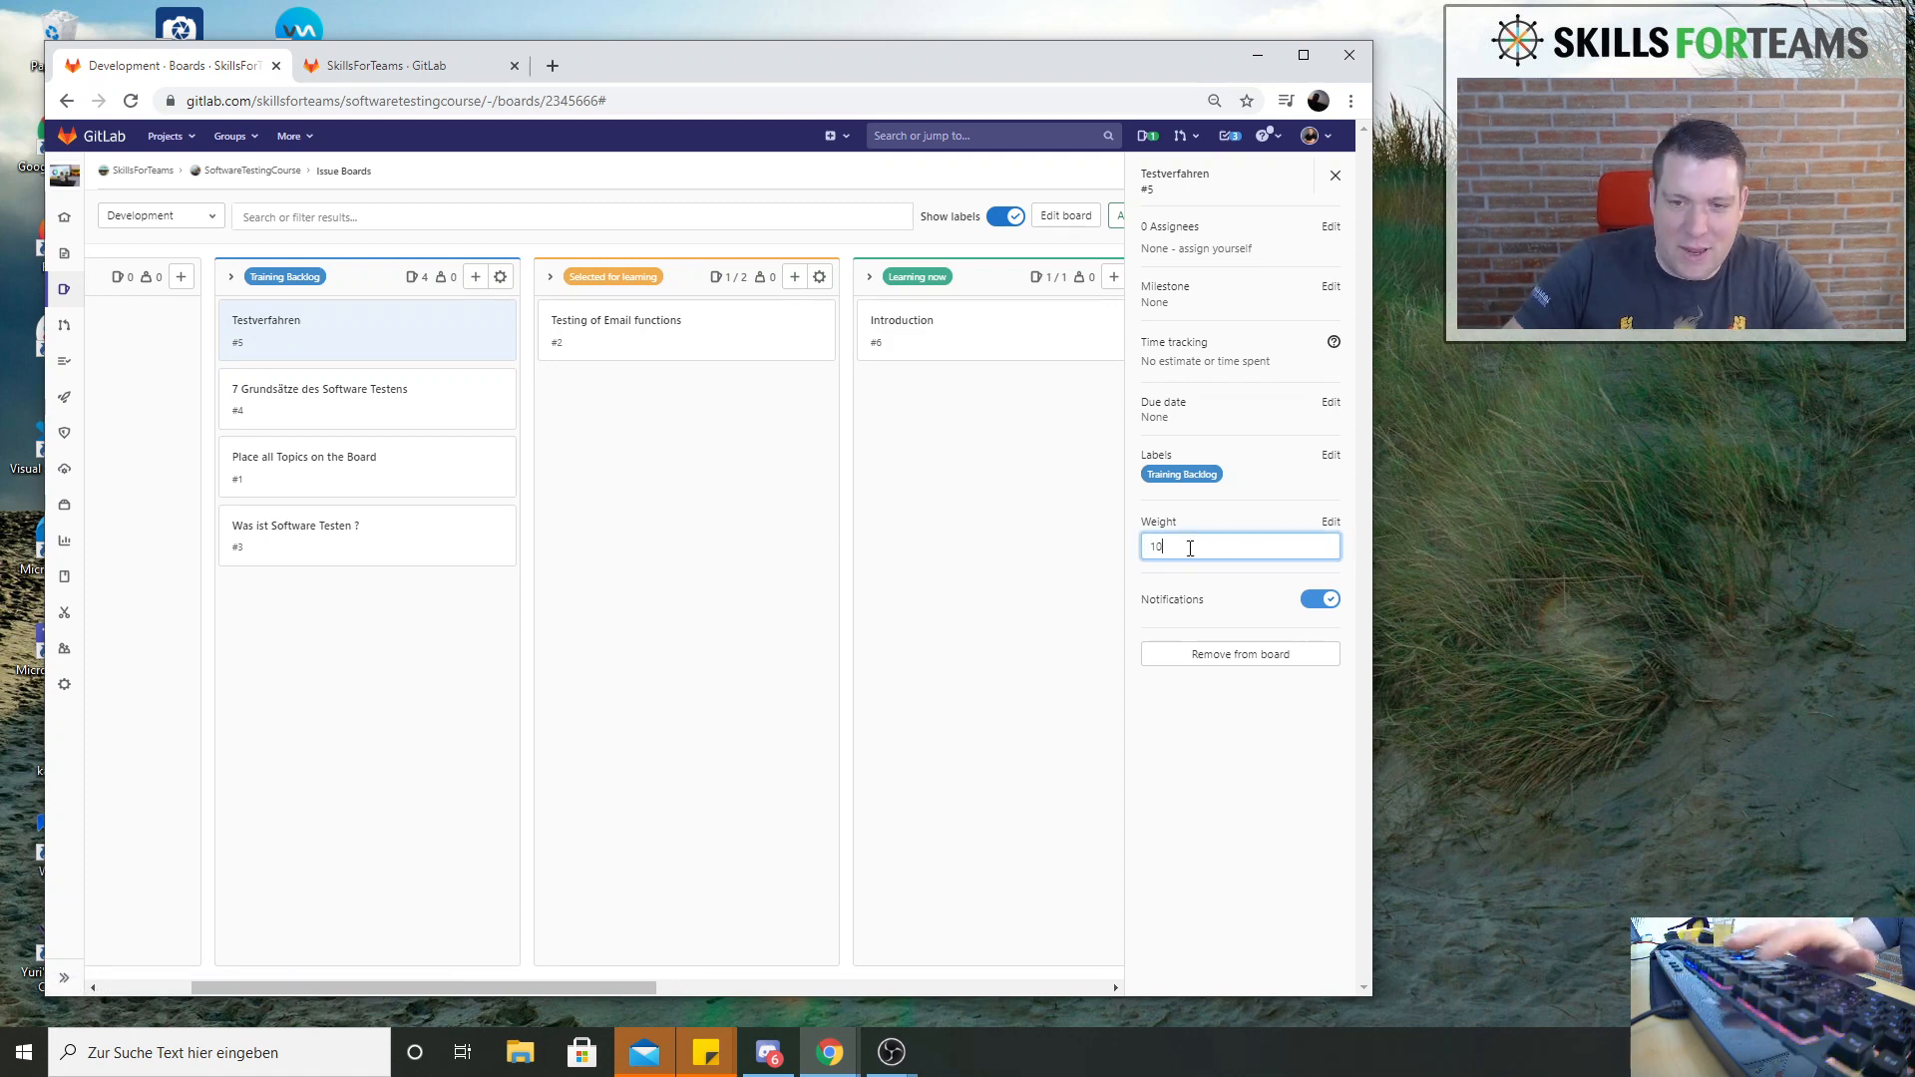
{"action": "key", "text": "Return"}
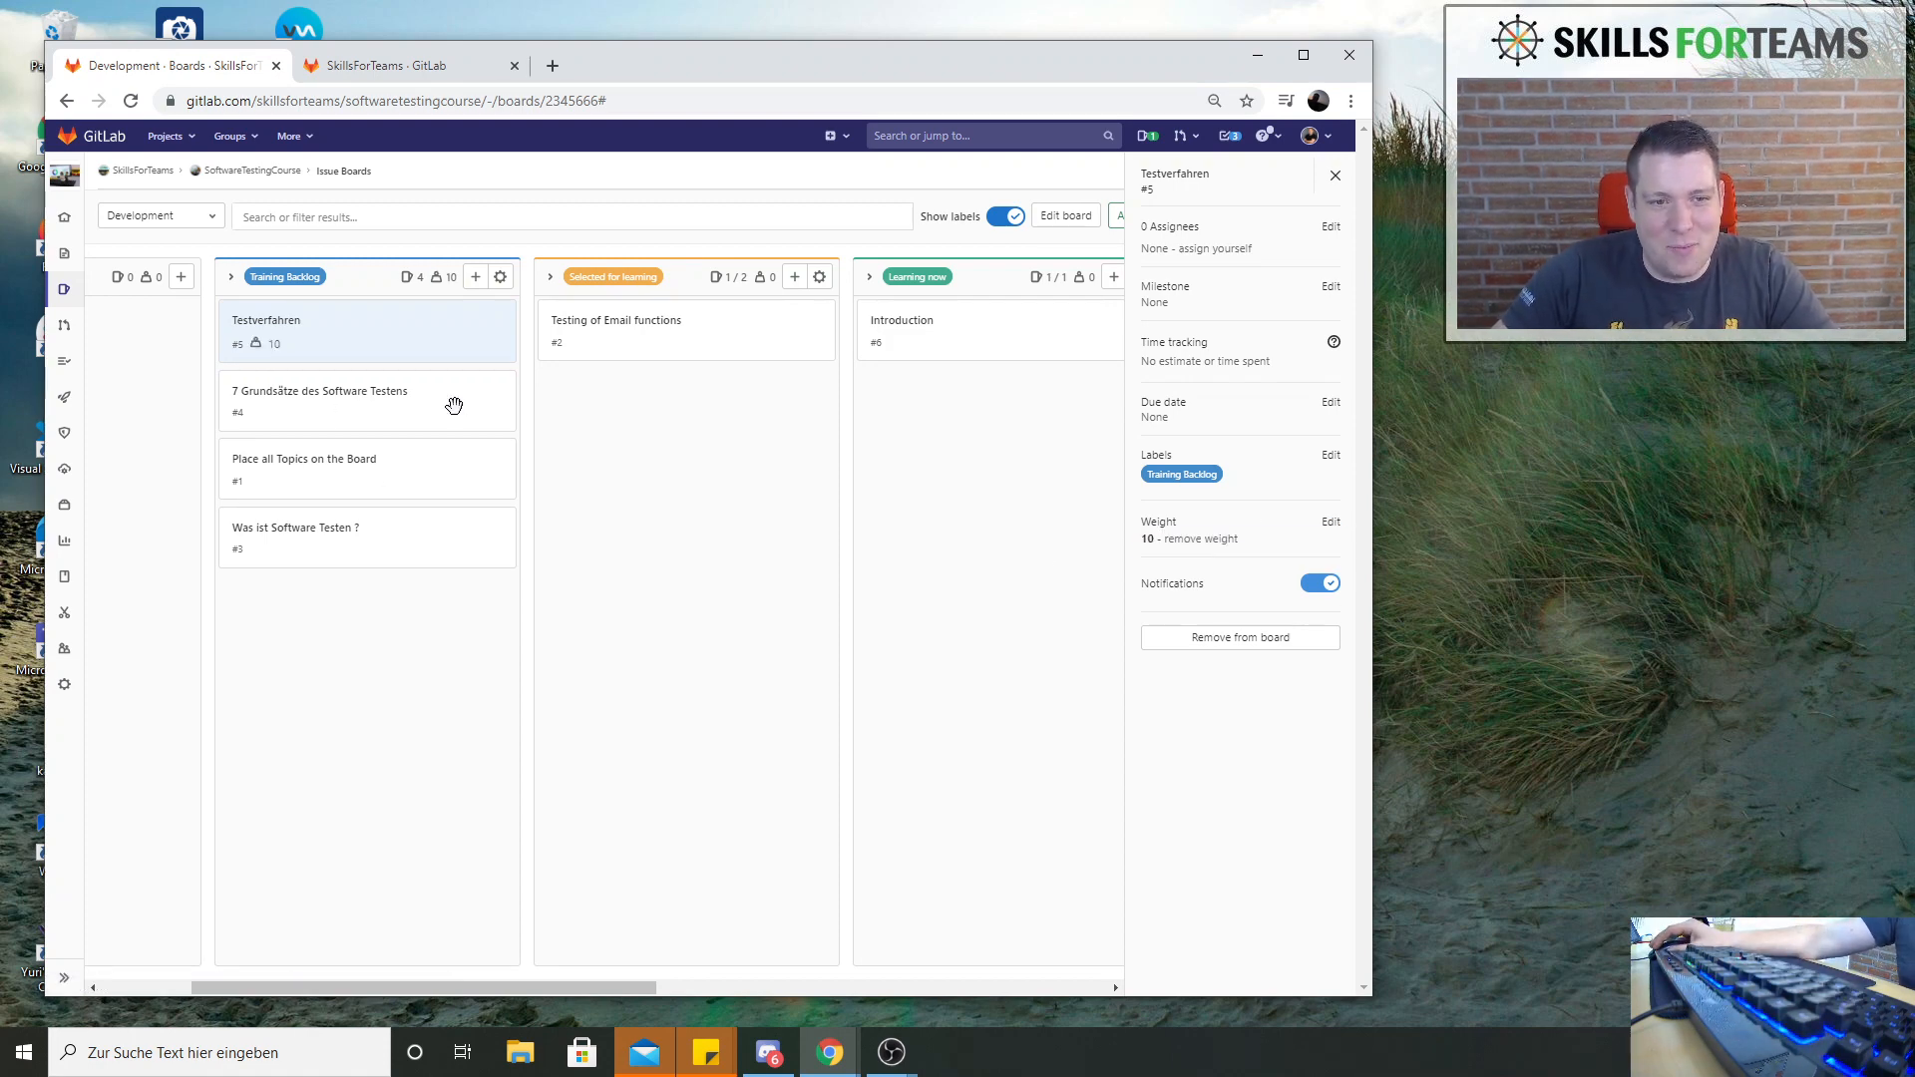
Set the weight of the issue 7 Grundsätze des Software Testens in Training Backlog to 15
{"action": "left_click", "coordinate": [333, 396]}
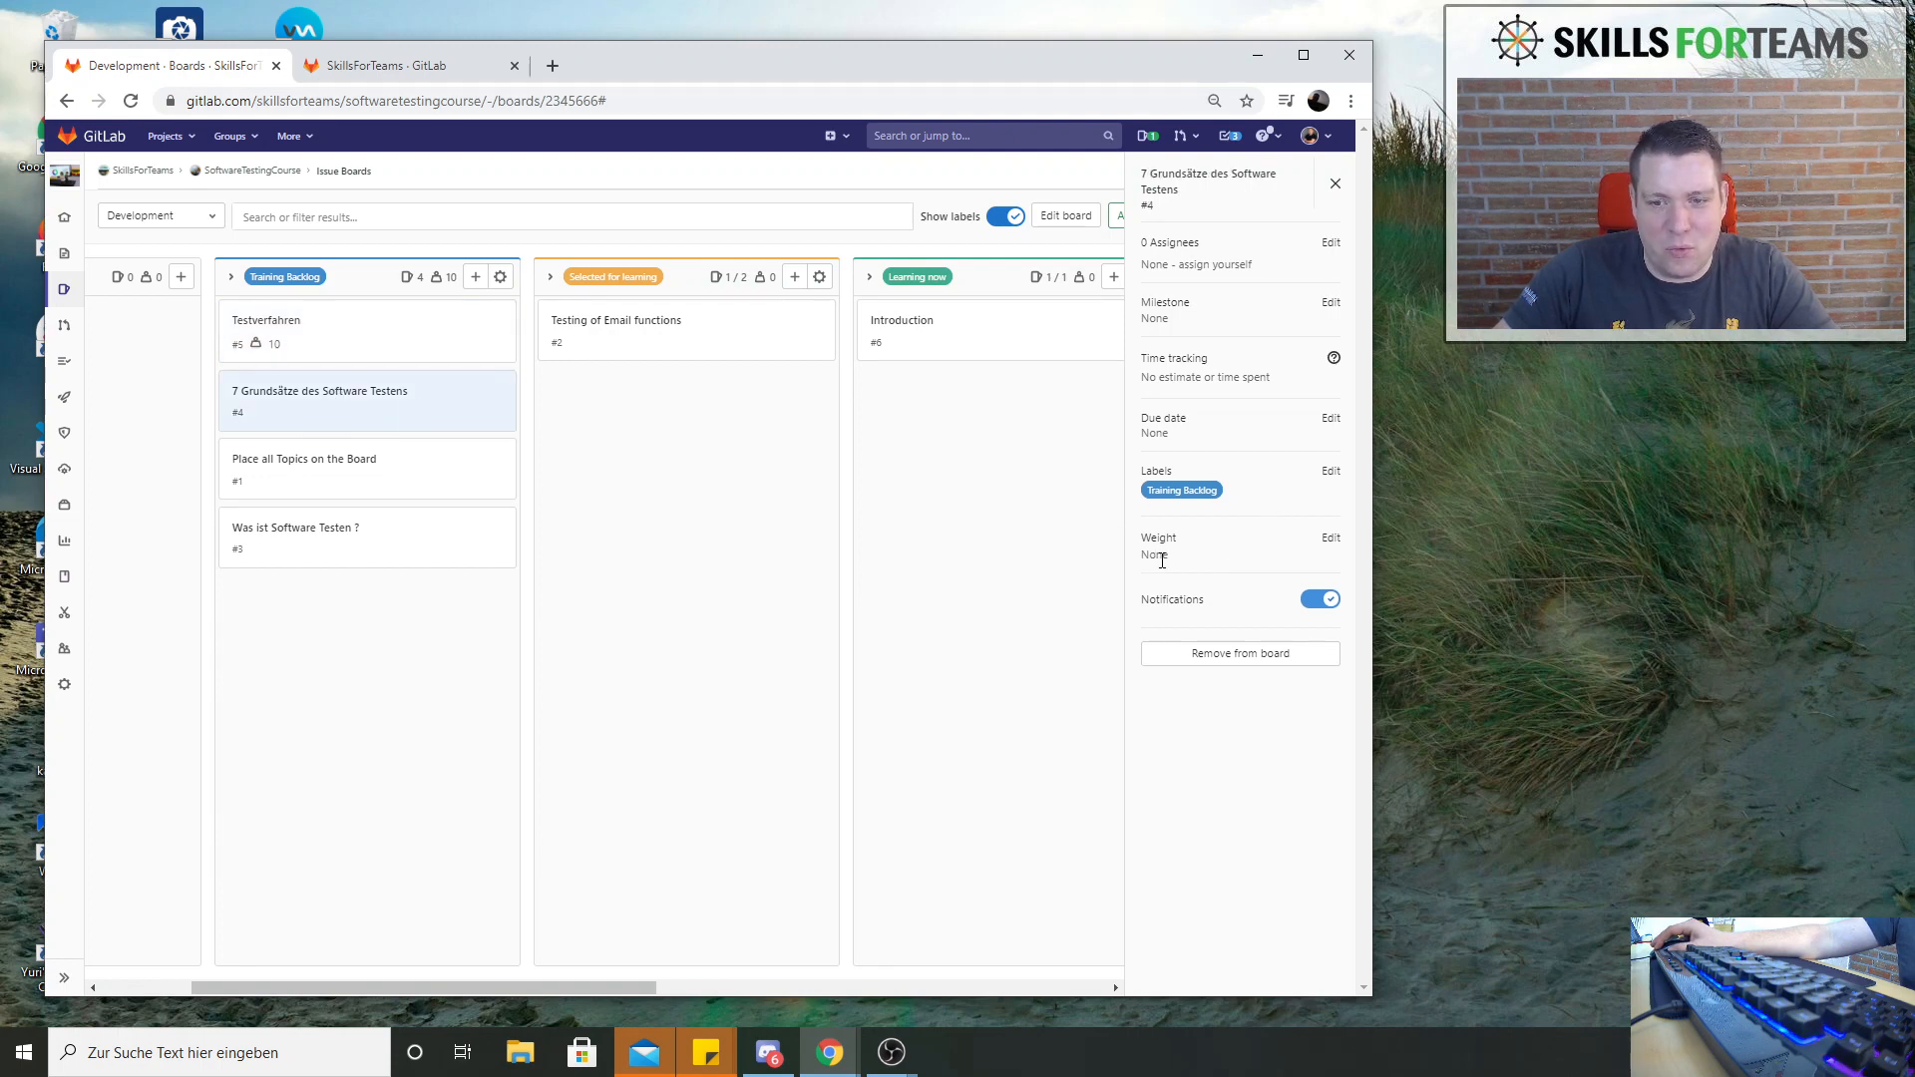
{"action": "left_click", "coordinate": [1332, 540]}
{"action": "type", "text": "14"}
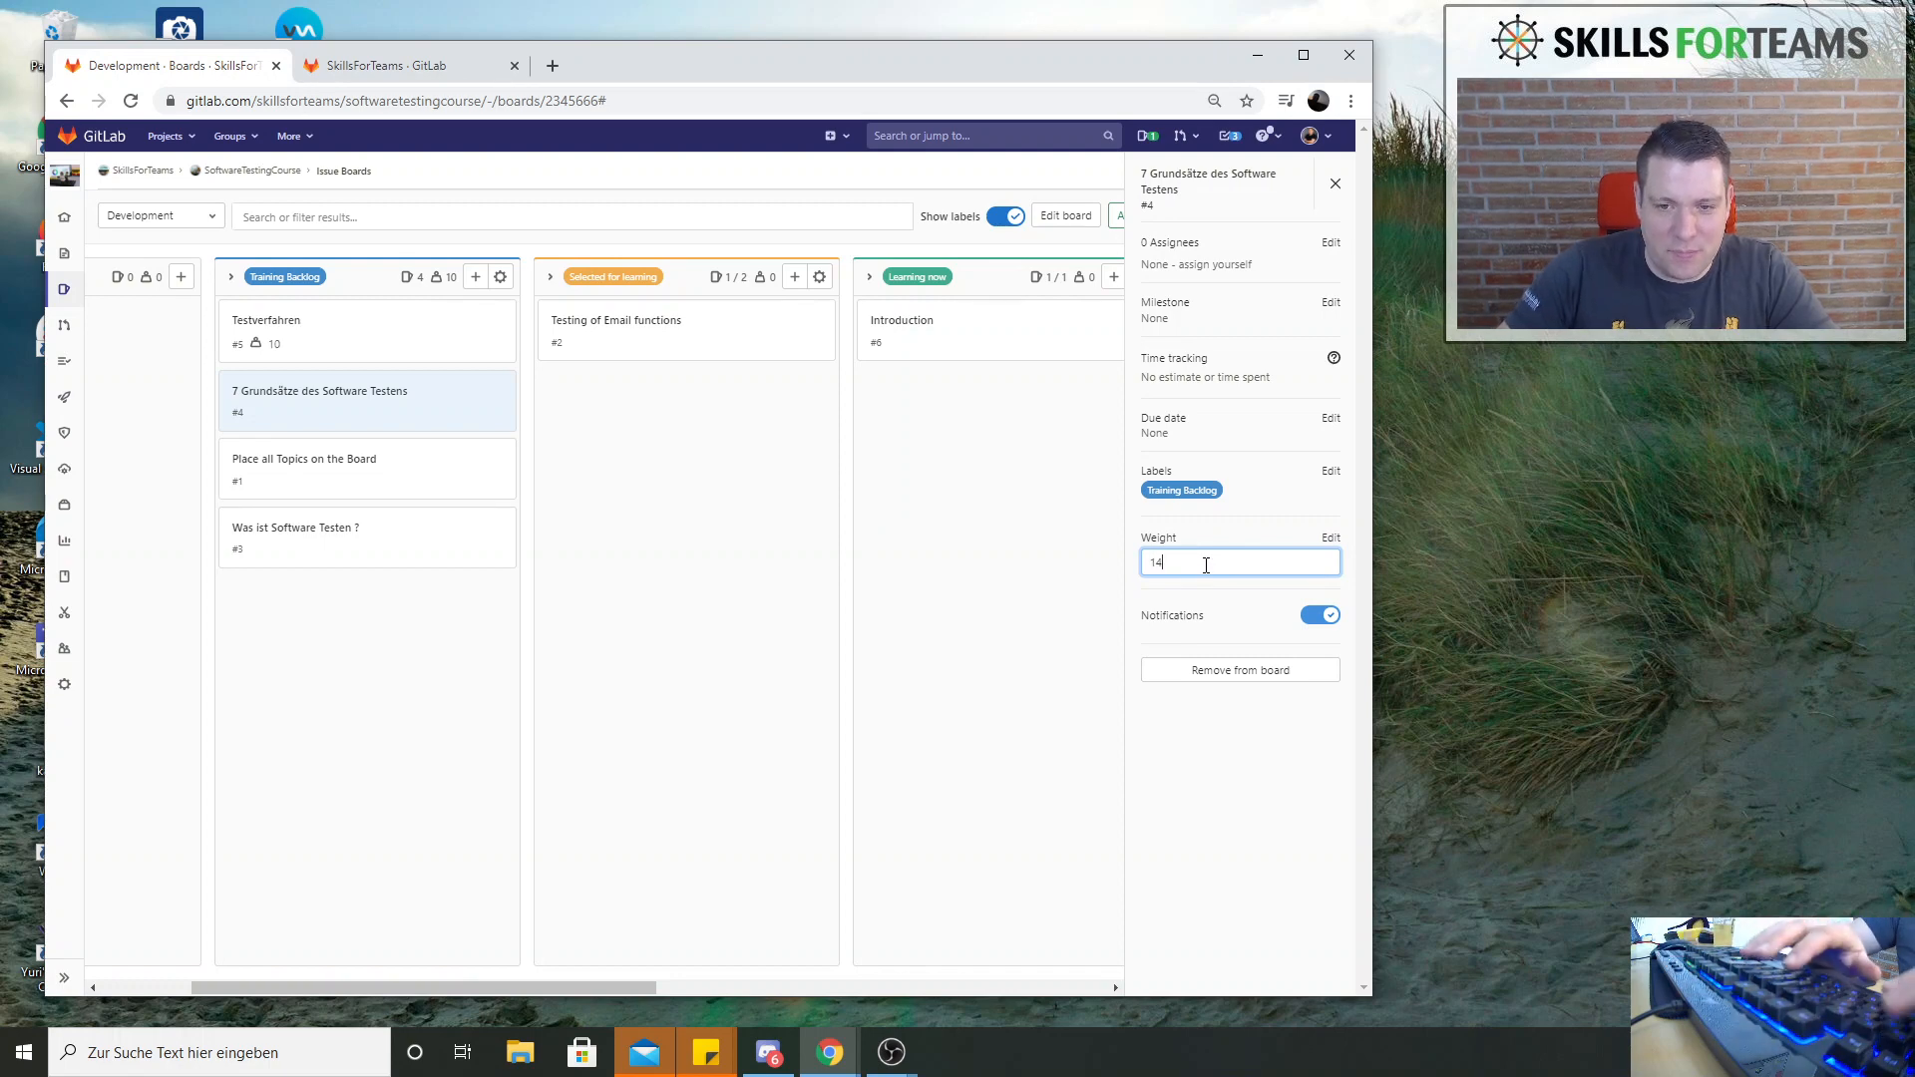
{"action": "key", "text": "BackSpace"}
{"action": "type", "text": "5"}
{"action": "key", "text": "Return"}
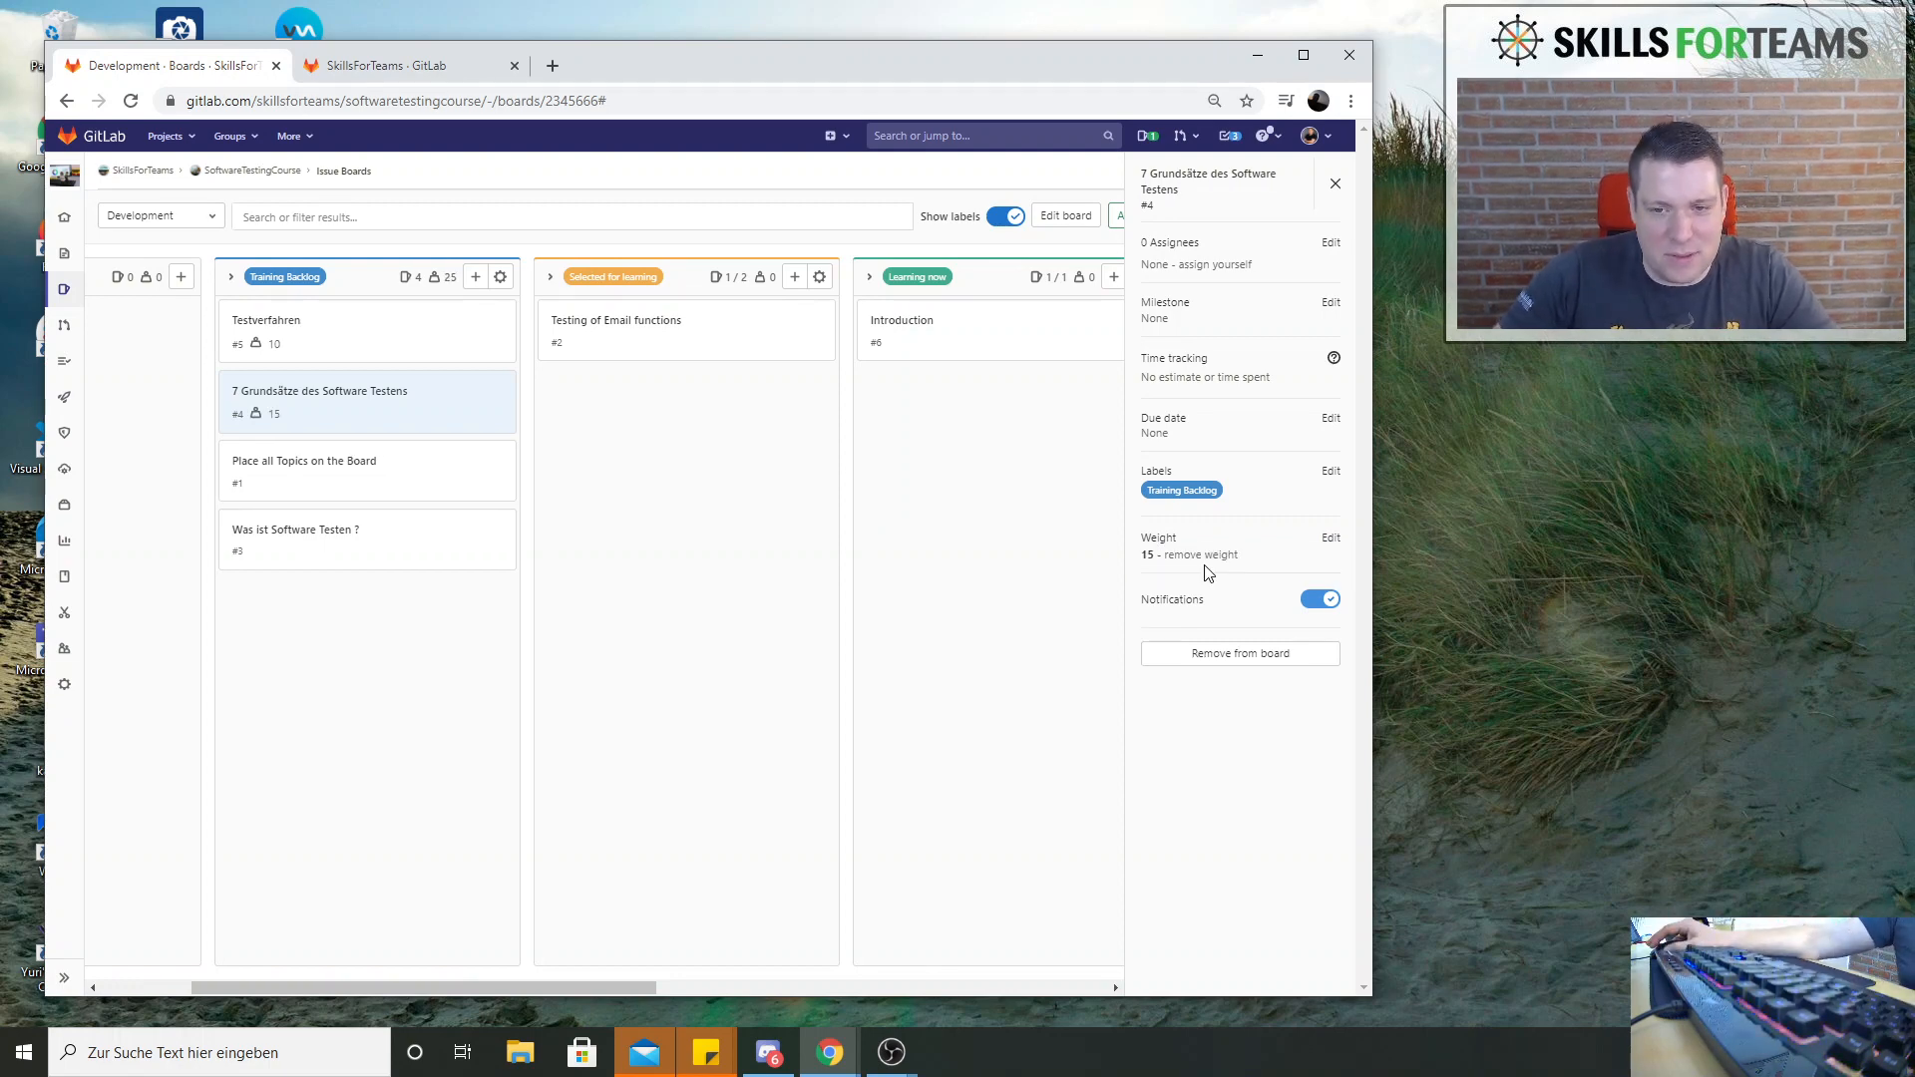
Set the weight of the issue Place all Topics on the Board in Training Backlog to 25
{"action": "left_click", "coordinate": [369, 483]}
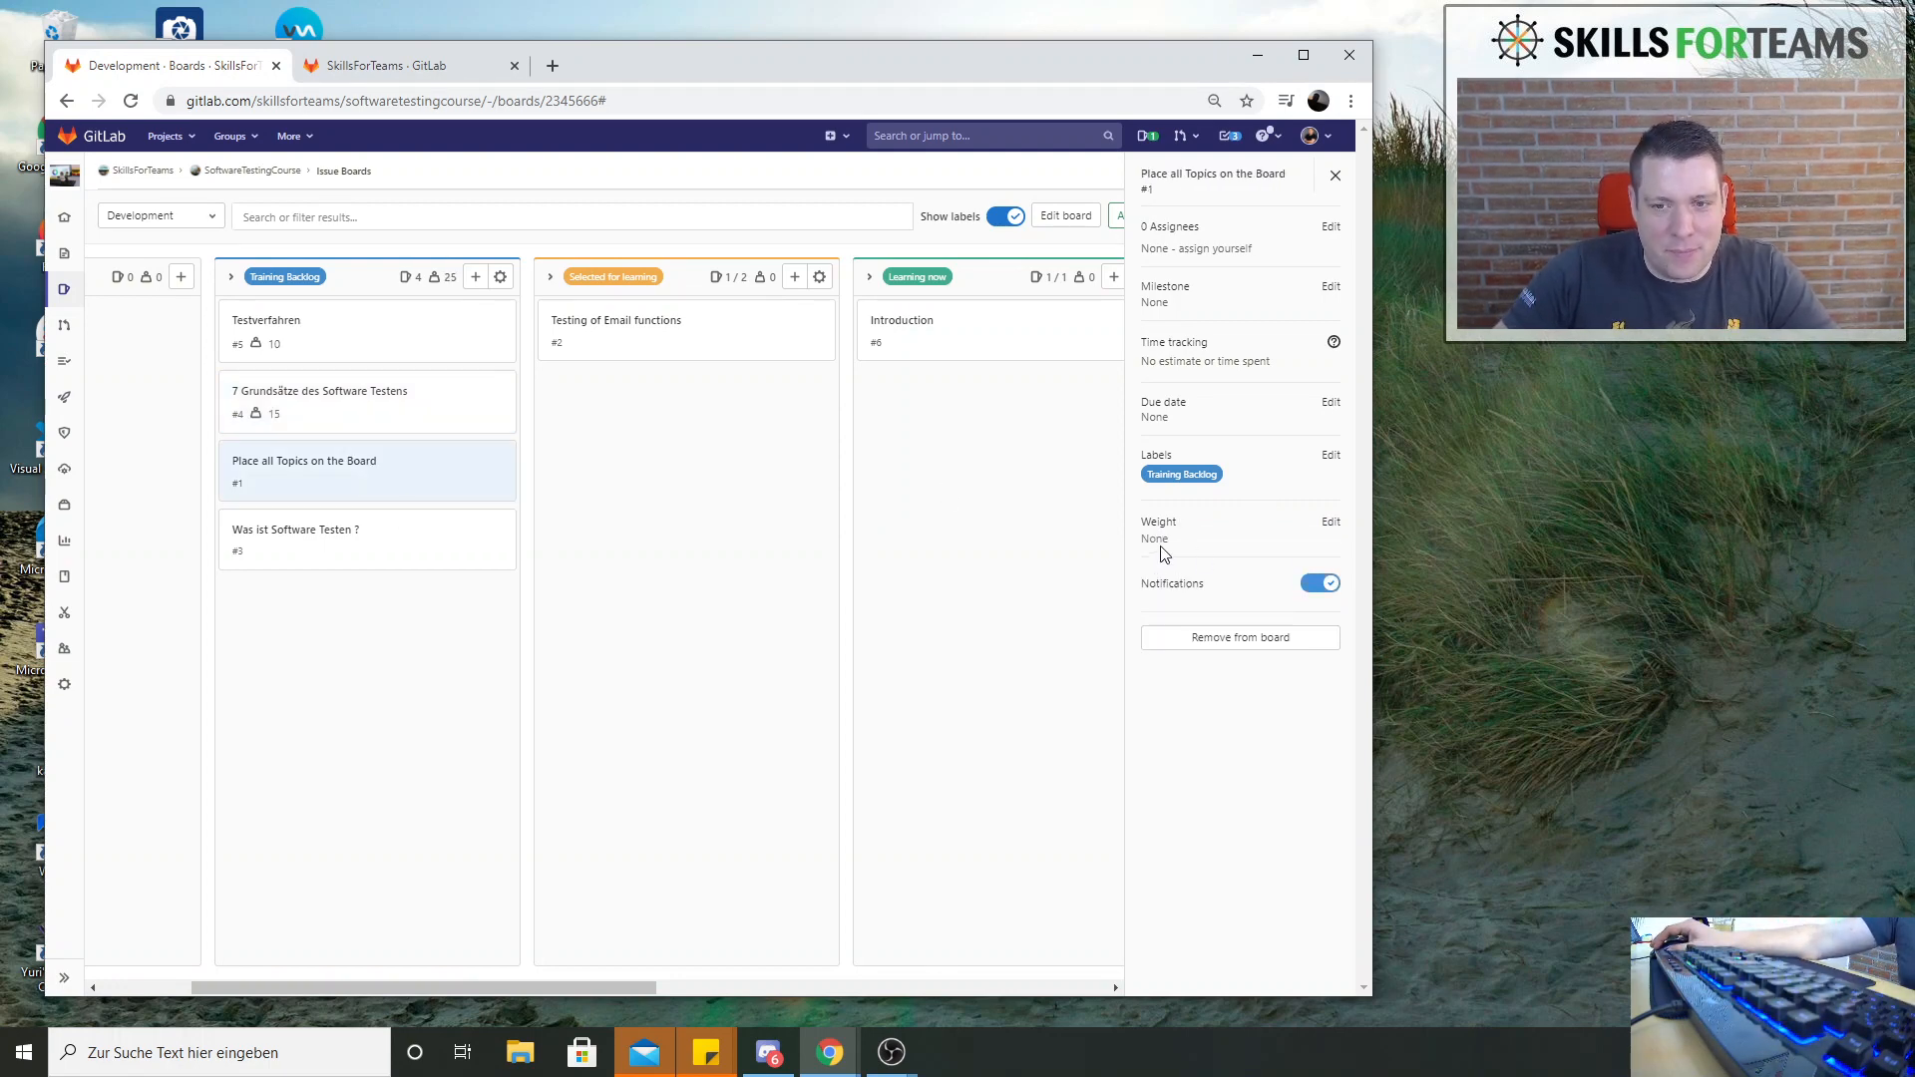
{"action": "left_click", "coordinate": [1328, 522]}
{"action": "type", "text": "25"}
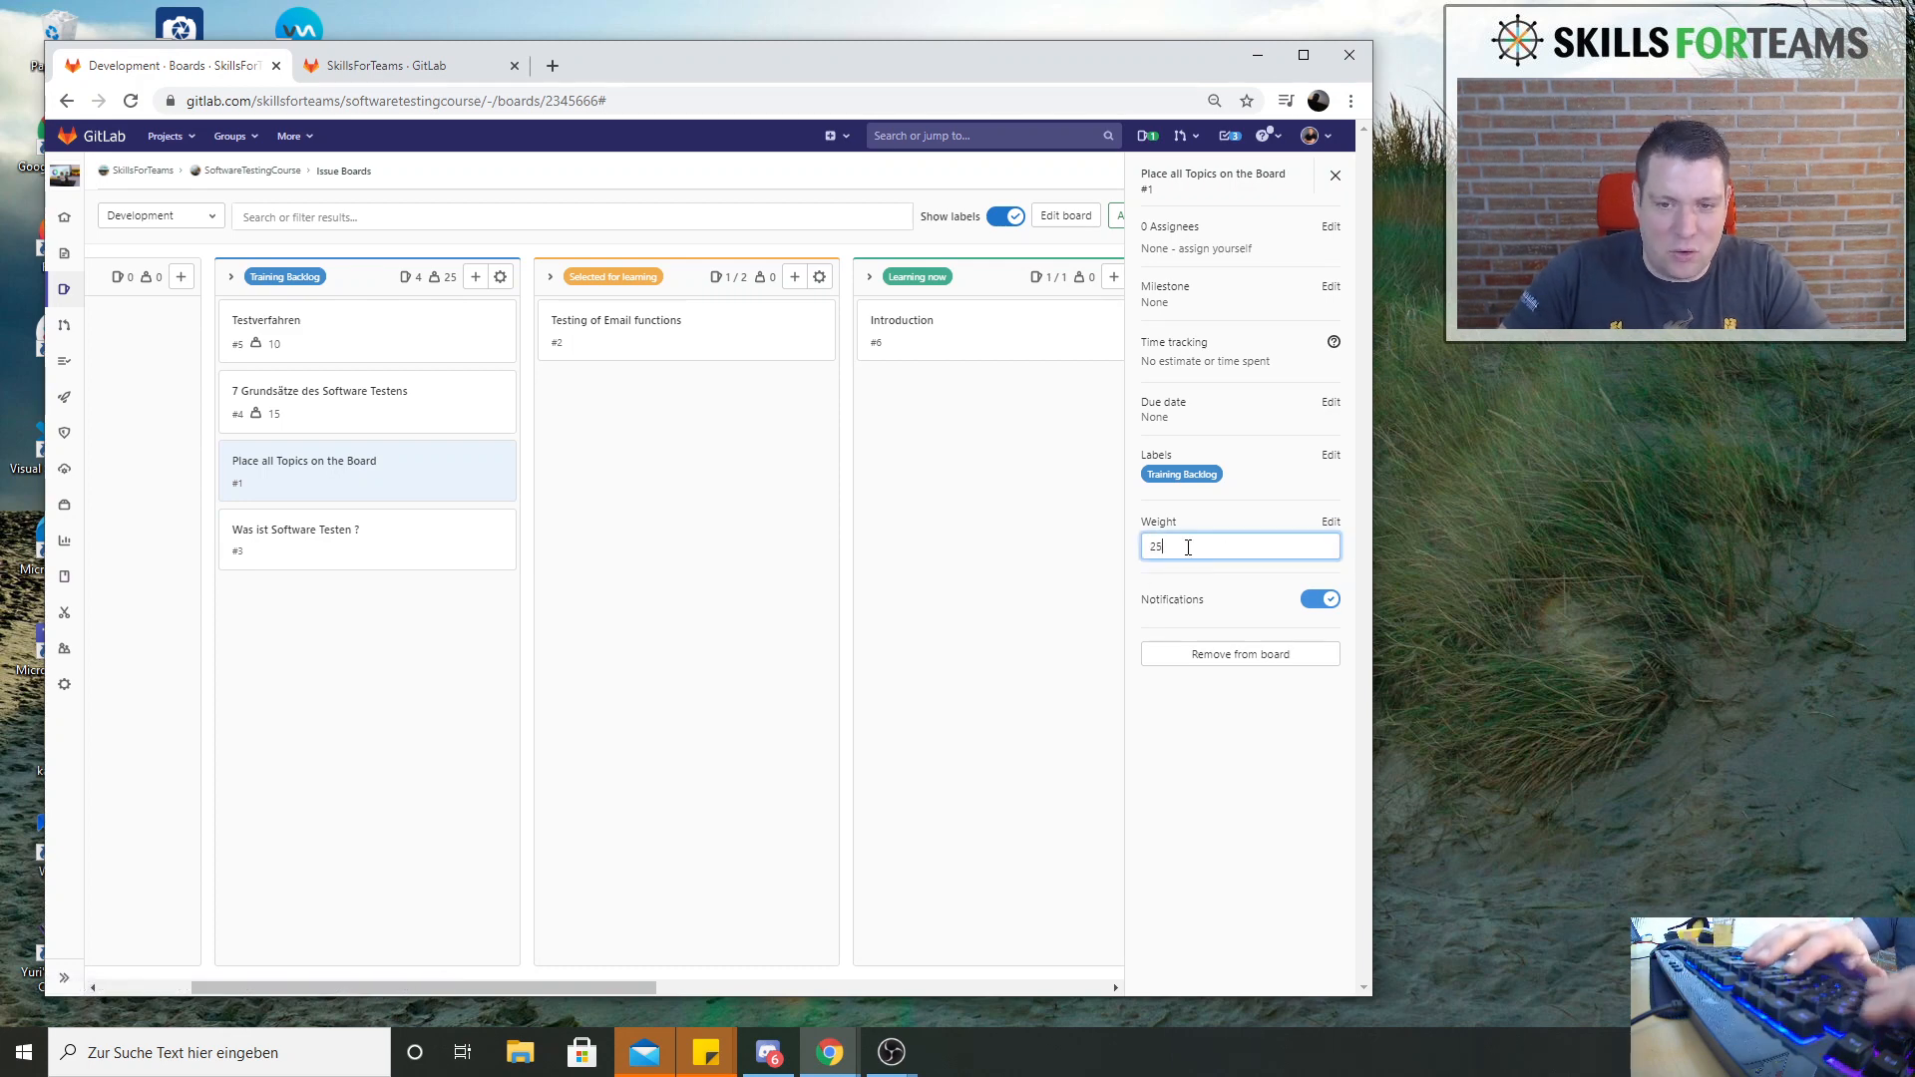
{"action": "key", "text": "Return"}
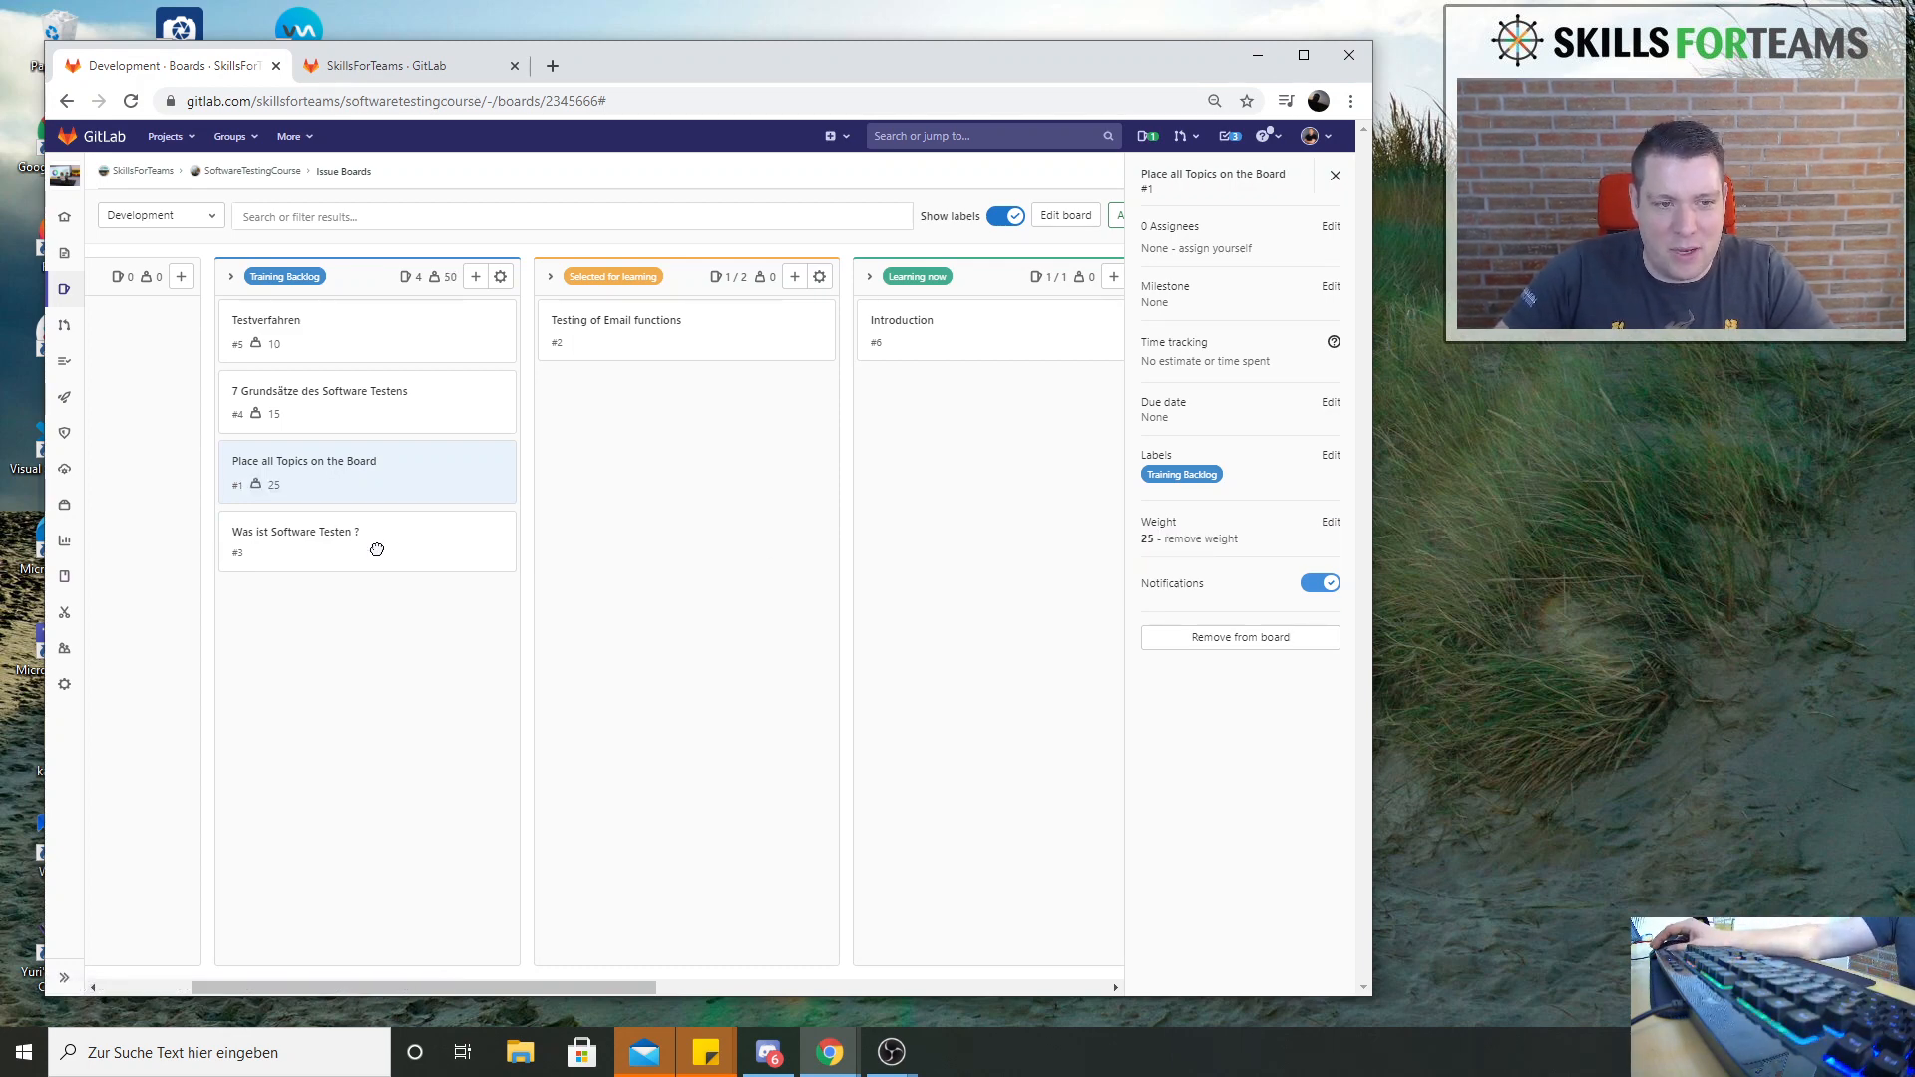
Set the weight of the issue Was ist Software Testen ? in Training Backlog to 10
{"action": "left_click", "coordinate": [299, 539]}
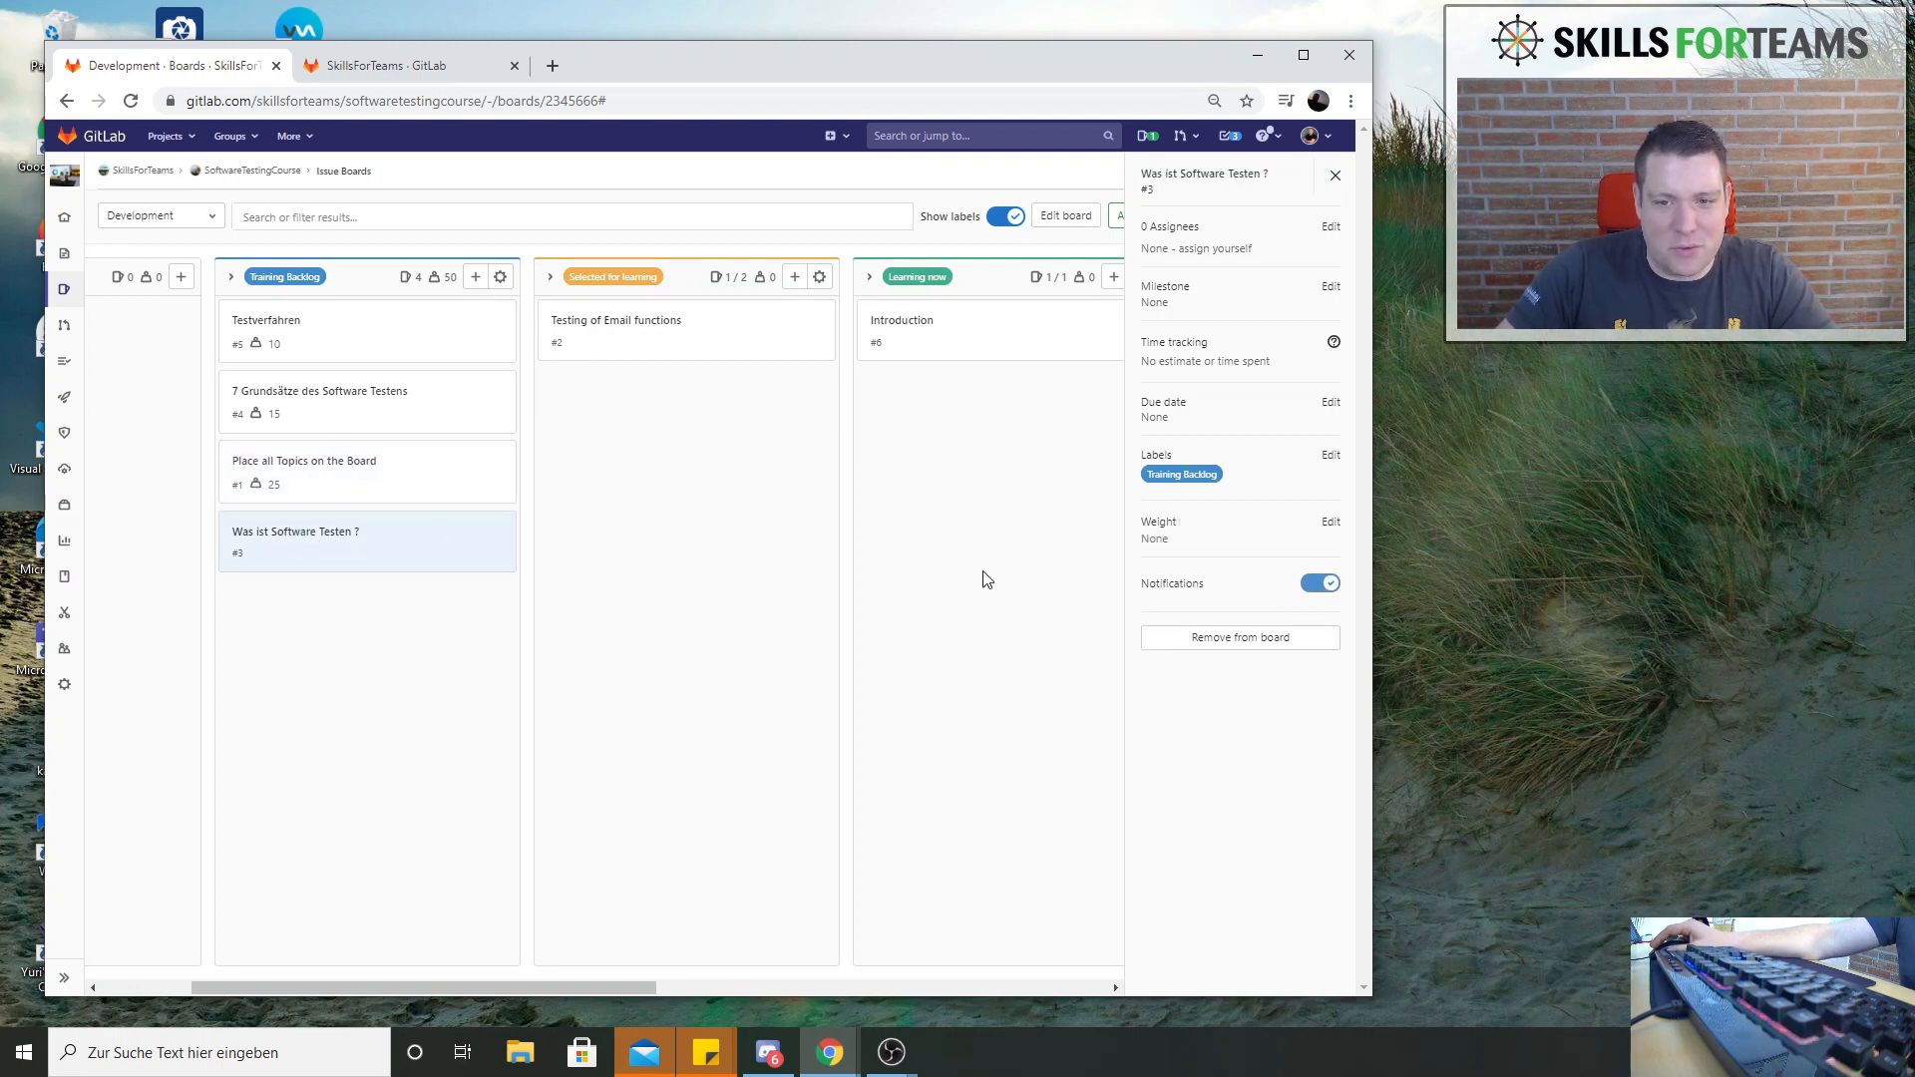
{"action": "left_click", "coordinate": [1330, 522]}
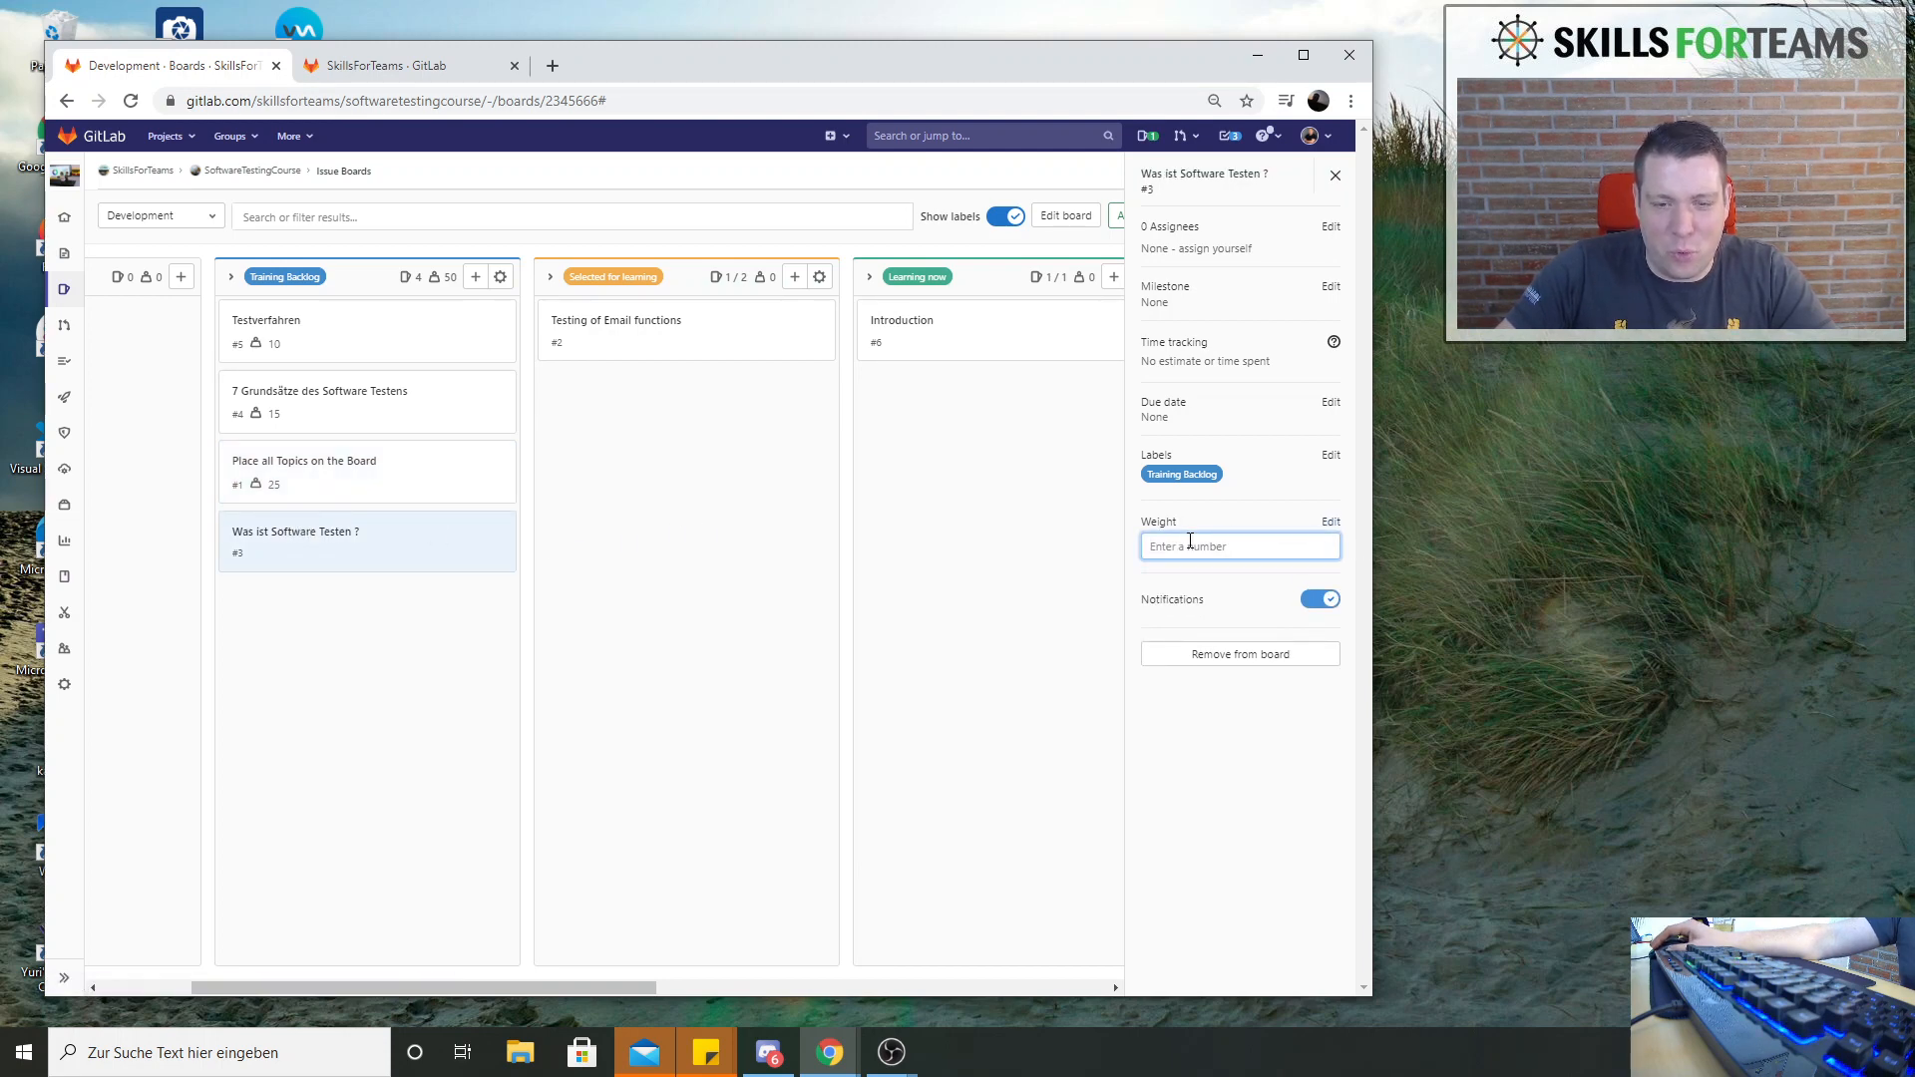
{"action": "key", "text": "Return"}
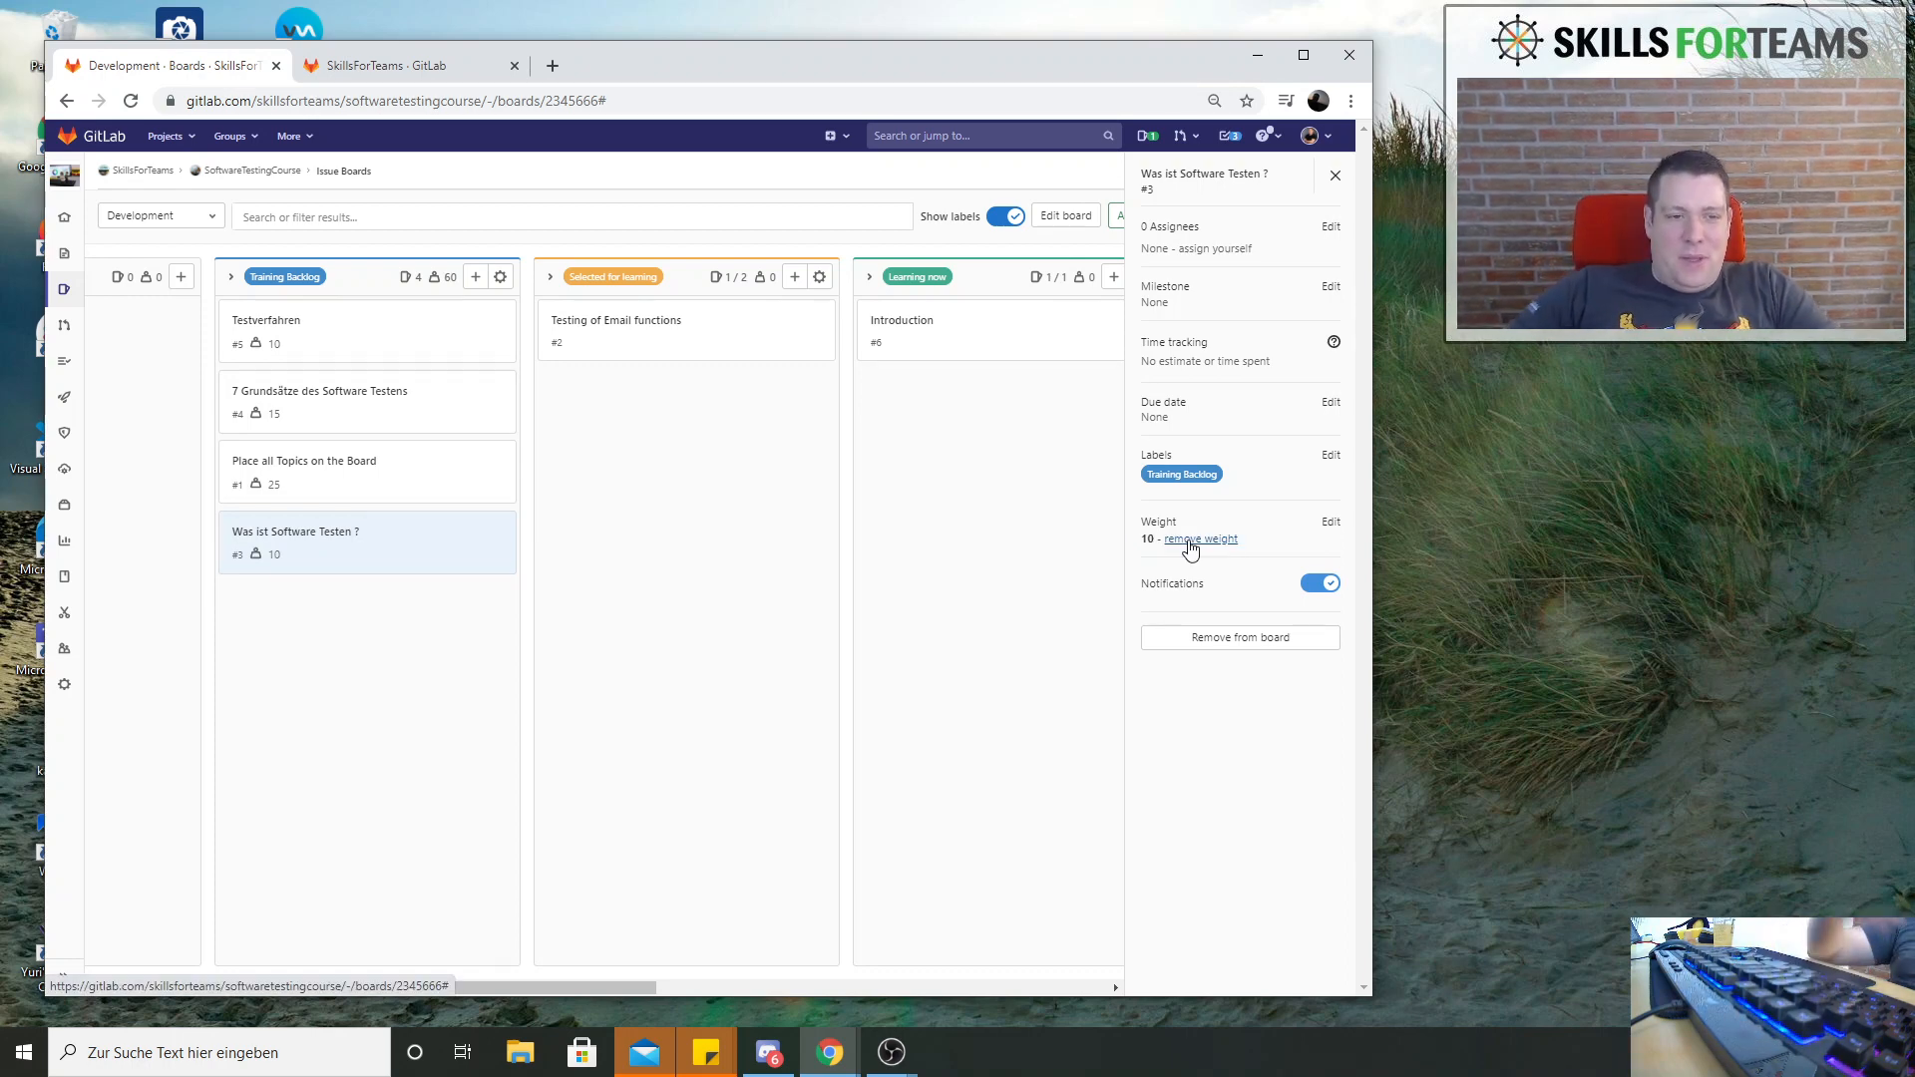
Set the weight of the issue Testing of Email functions in Selected for learning to 5 and reopen its details
{"action": "left_click", "coordinate": [802, 333]}
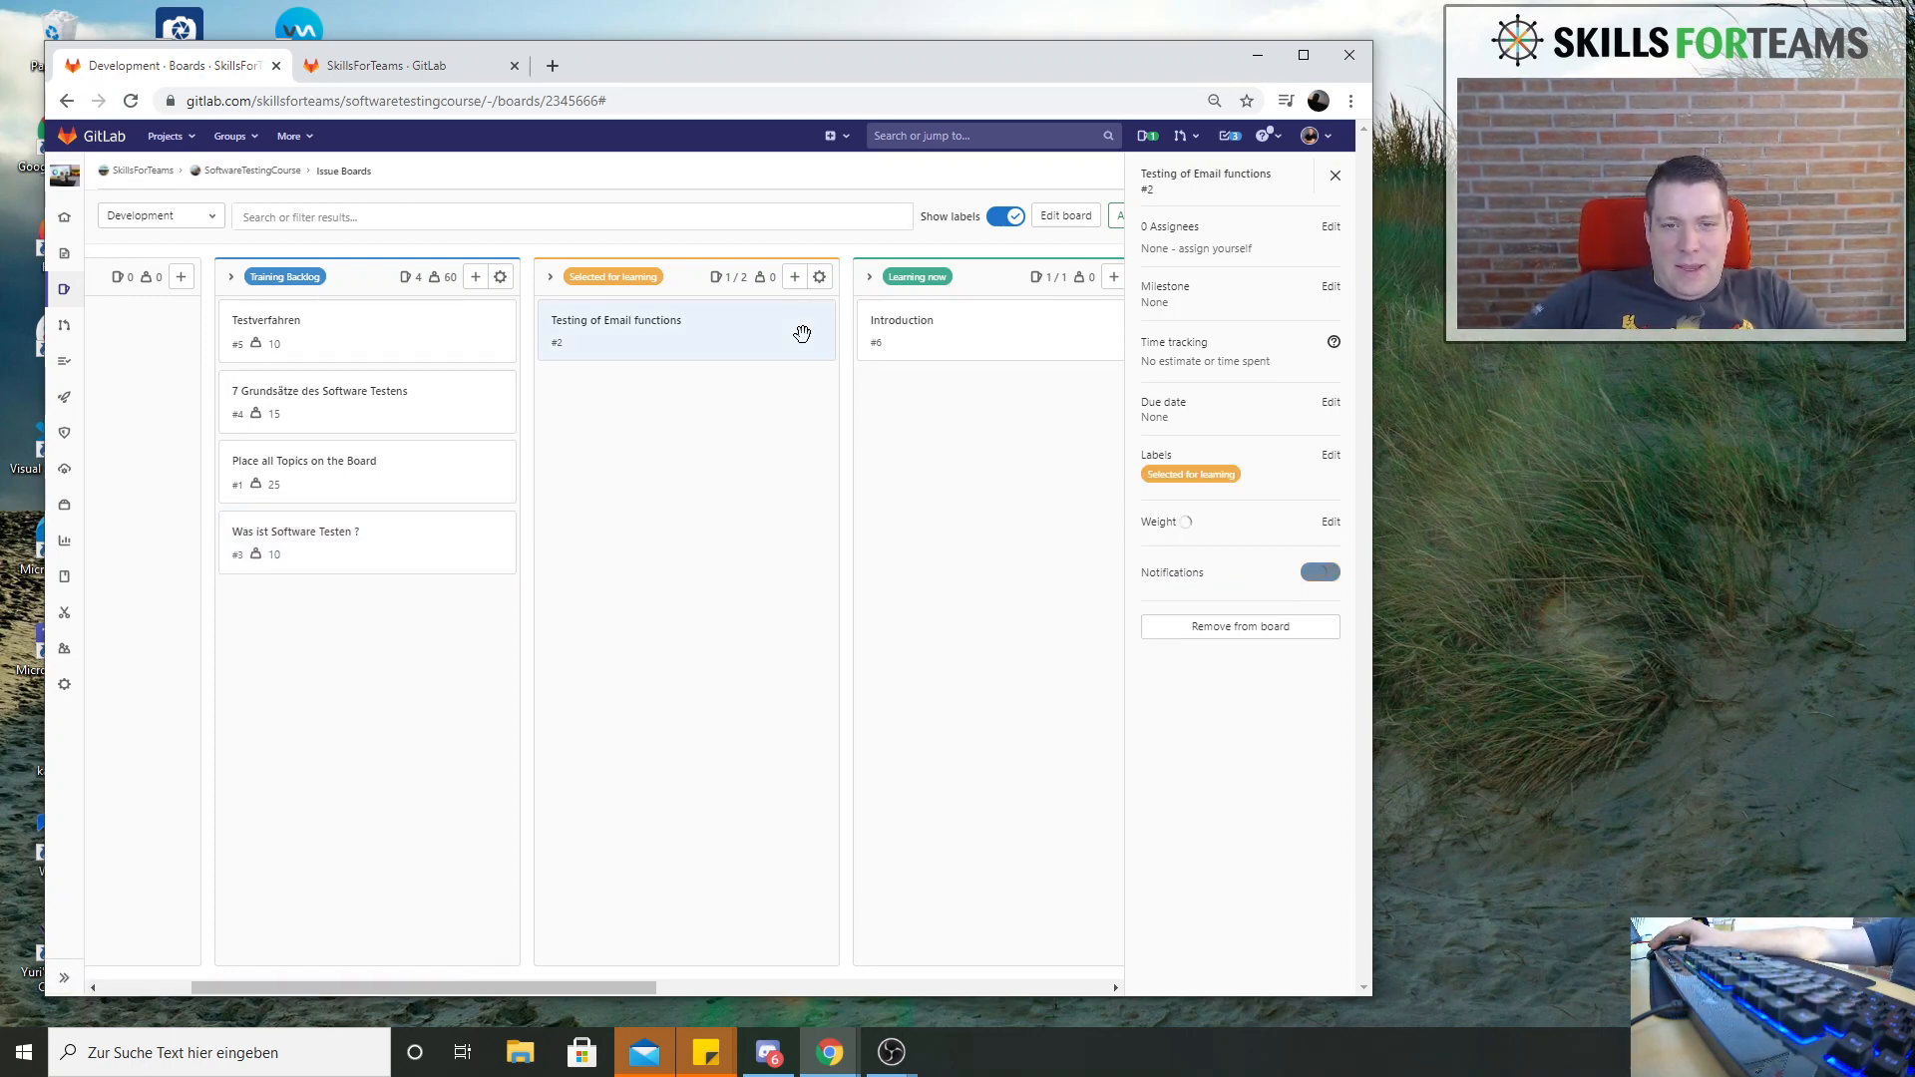
{"action": "left_click", "coordinate": [1332, 526]}
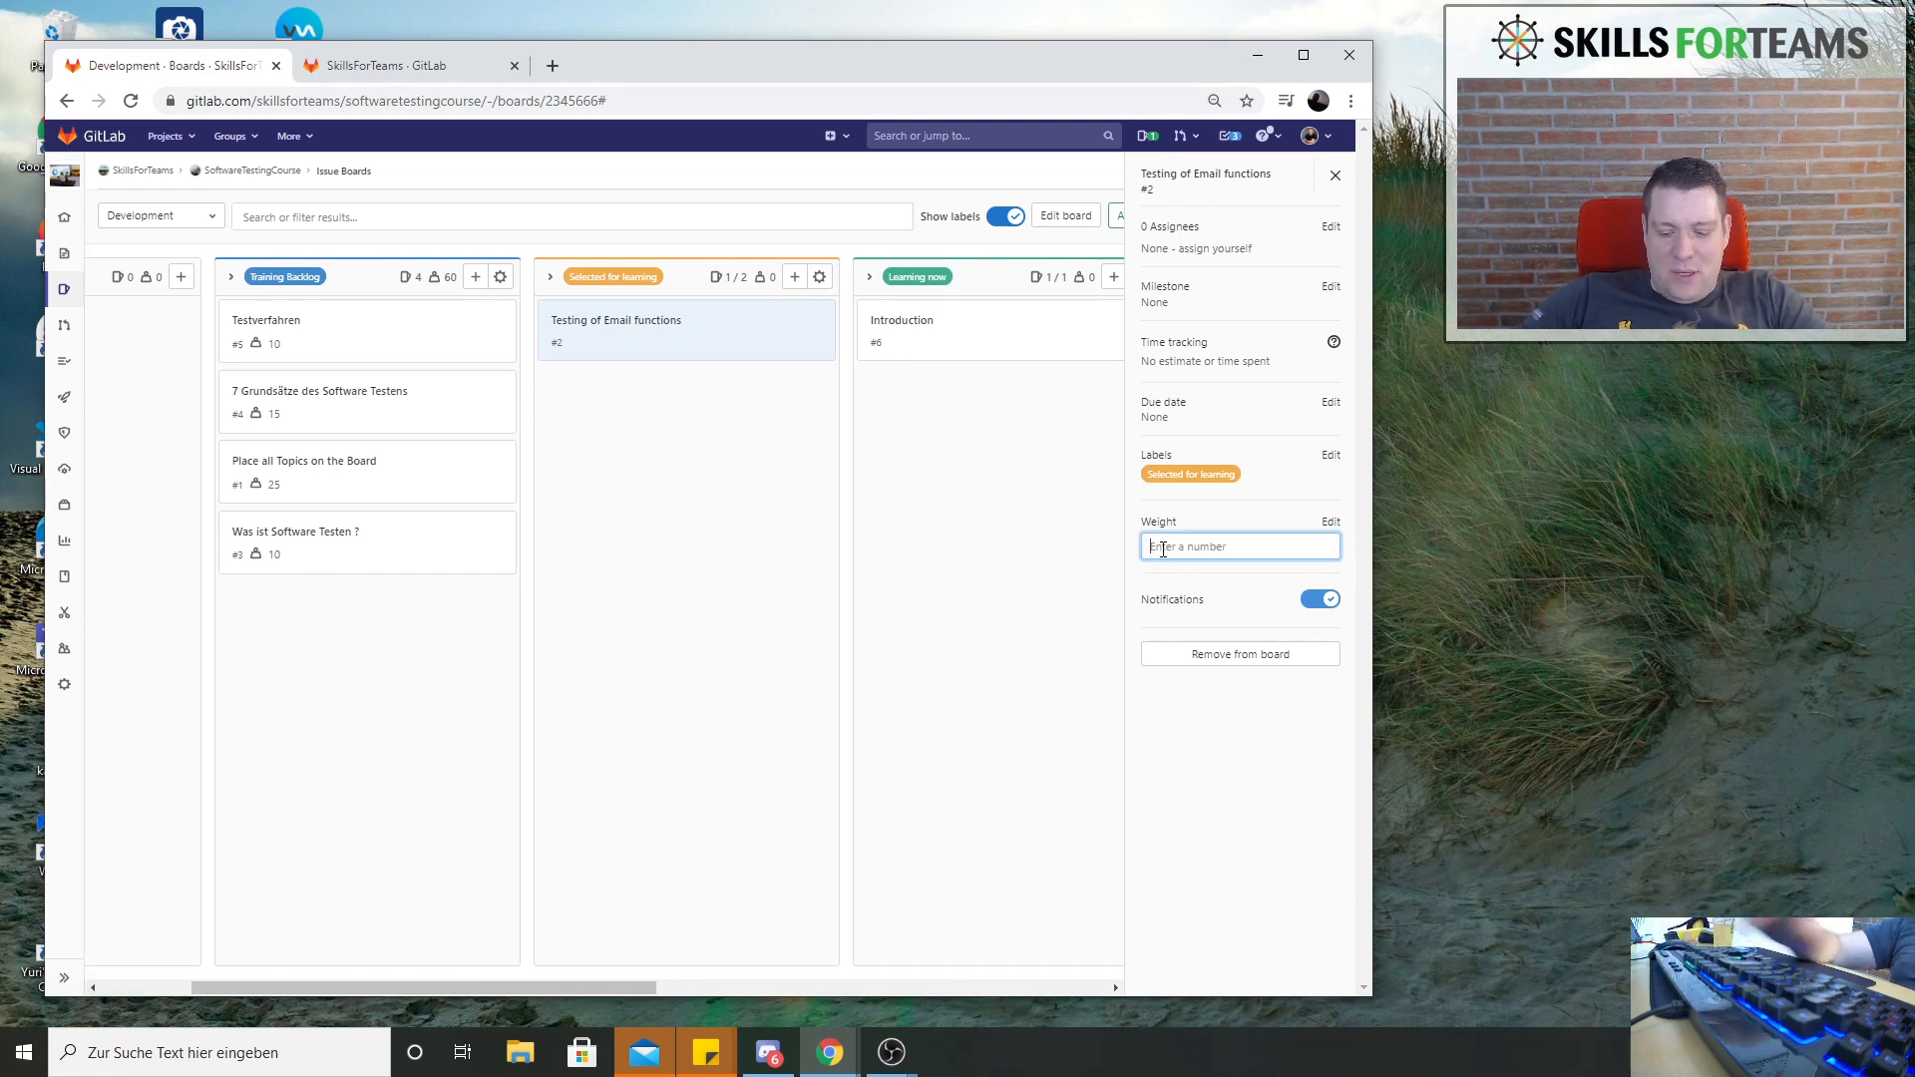
{"action": "type", "text": "1"}
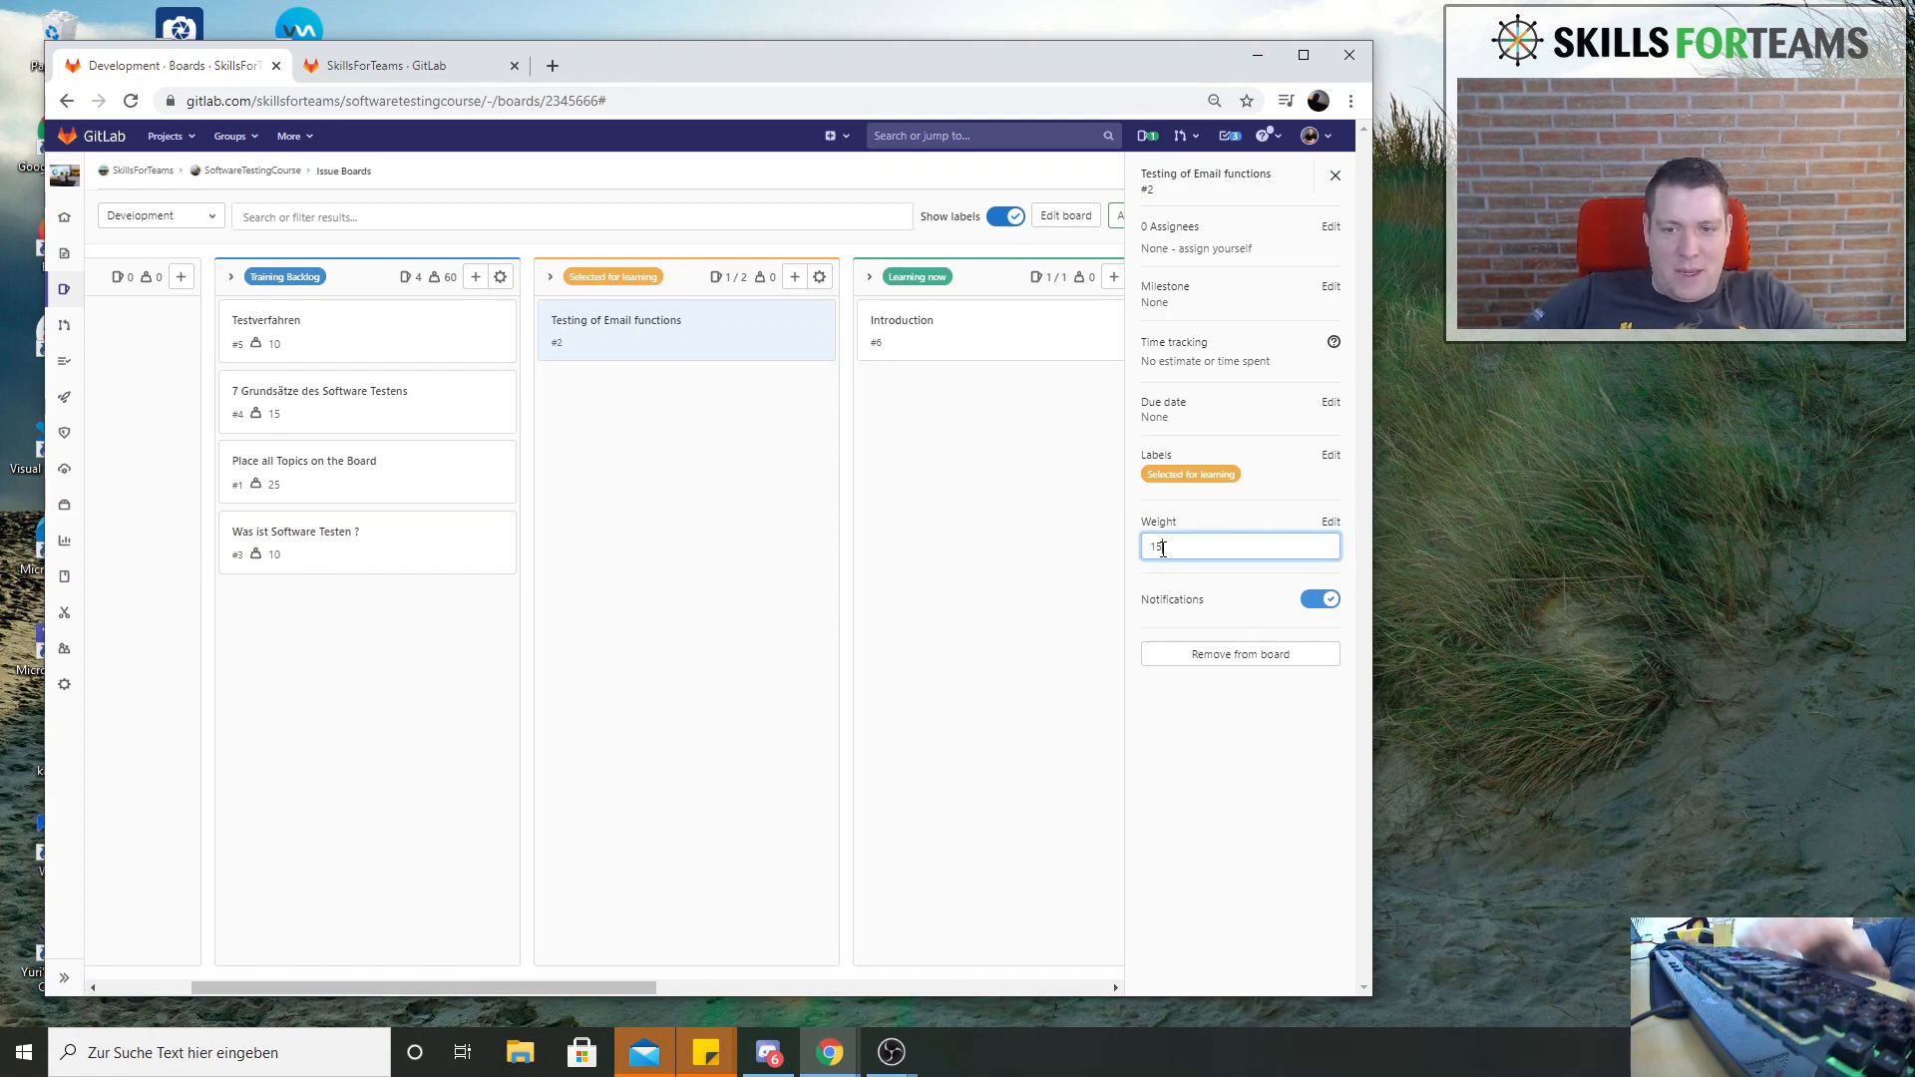
{"action": "key", "text": "Return"}
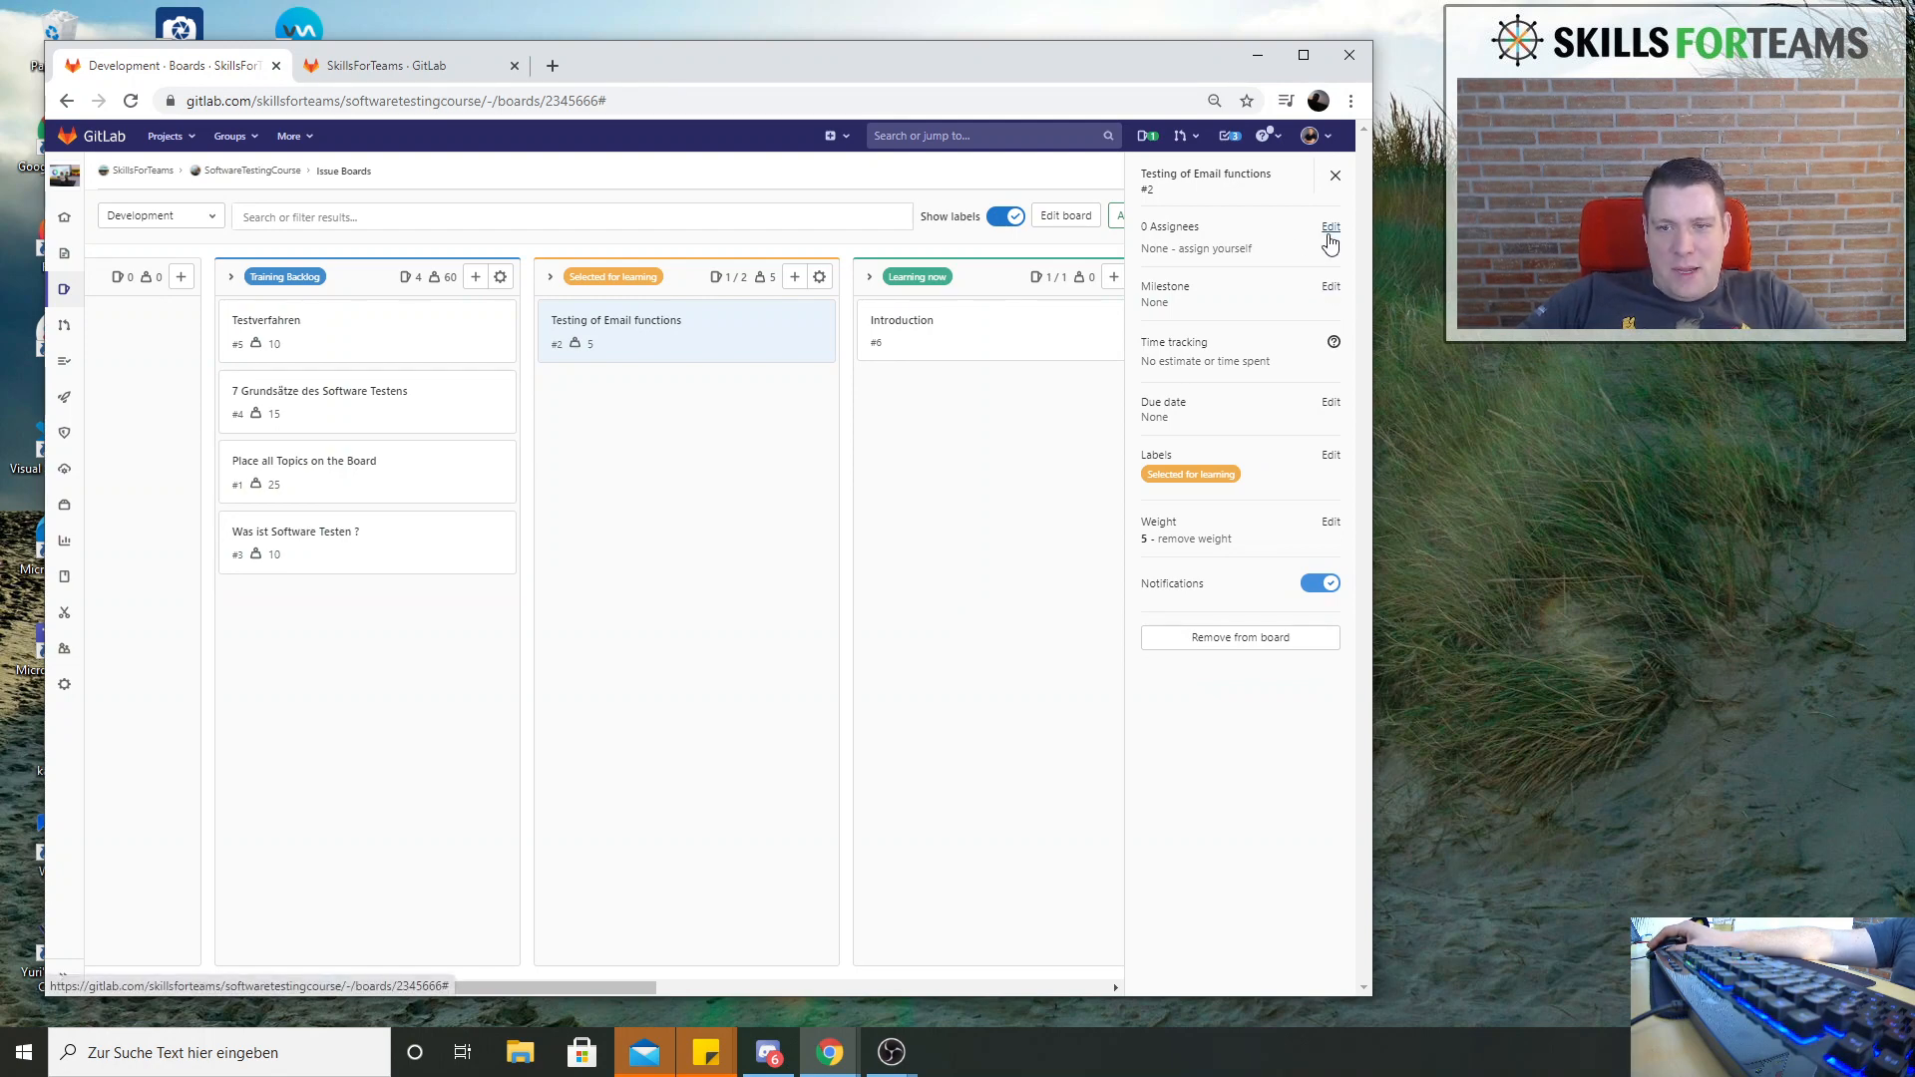
{"action": "left_click", "coordinate": [638, 349]}
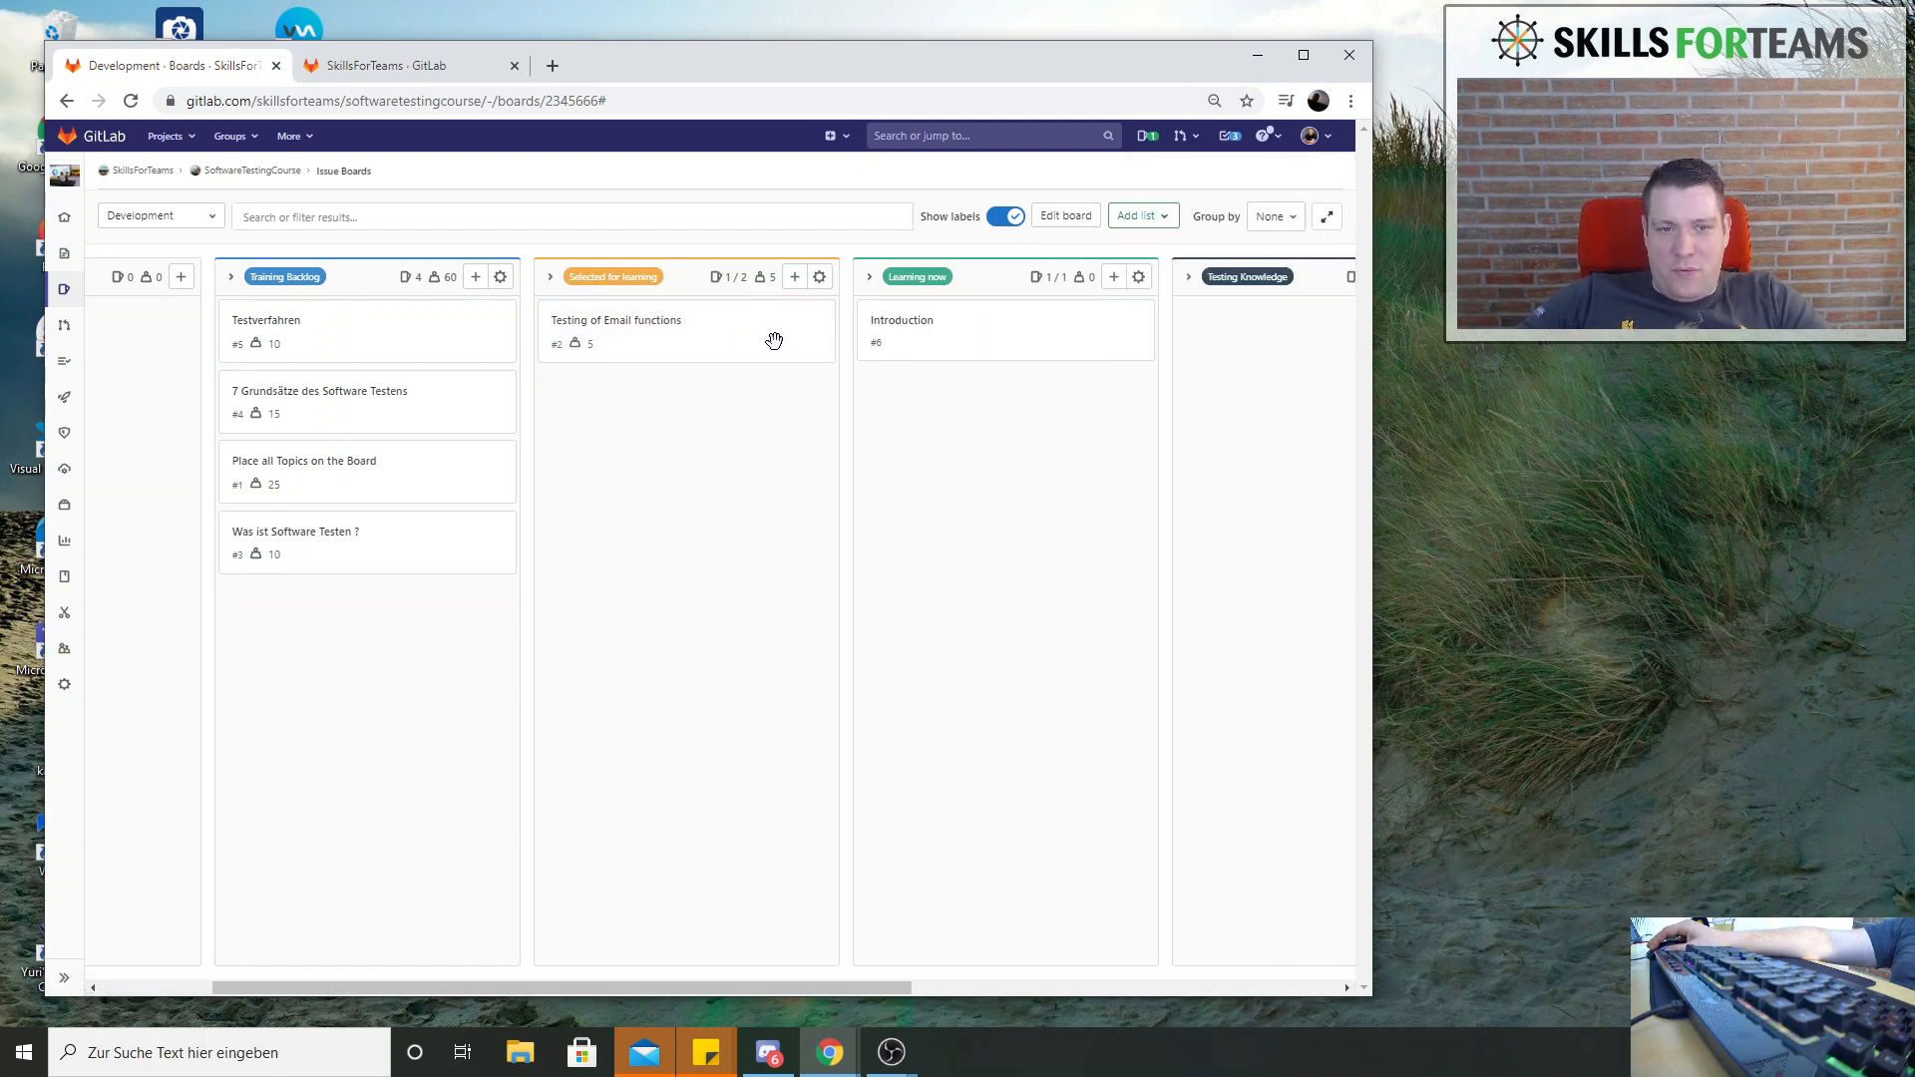
{"action": "left_click", "coordinate": [774, 341]}
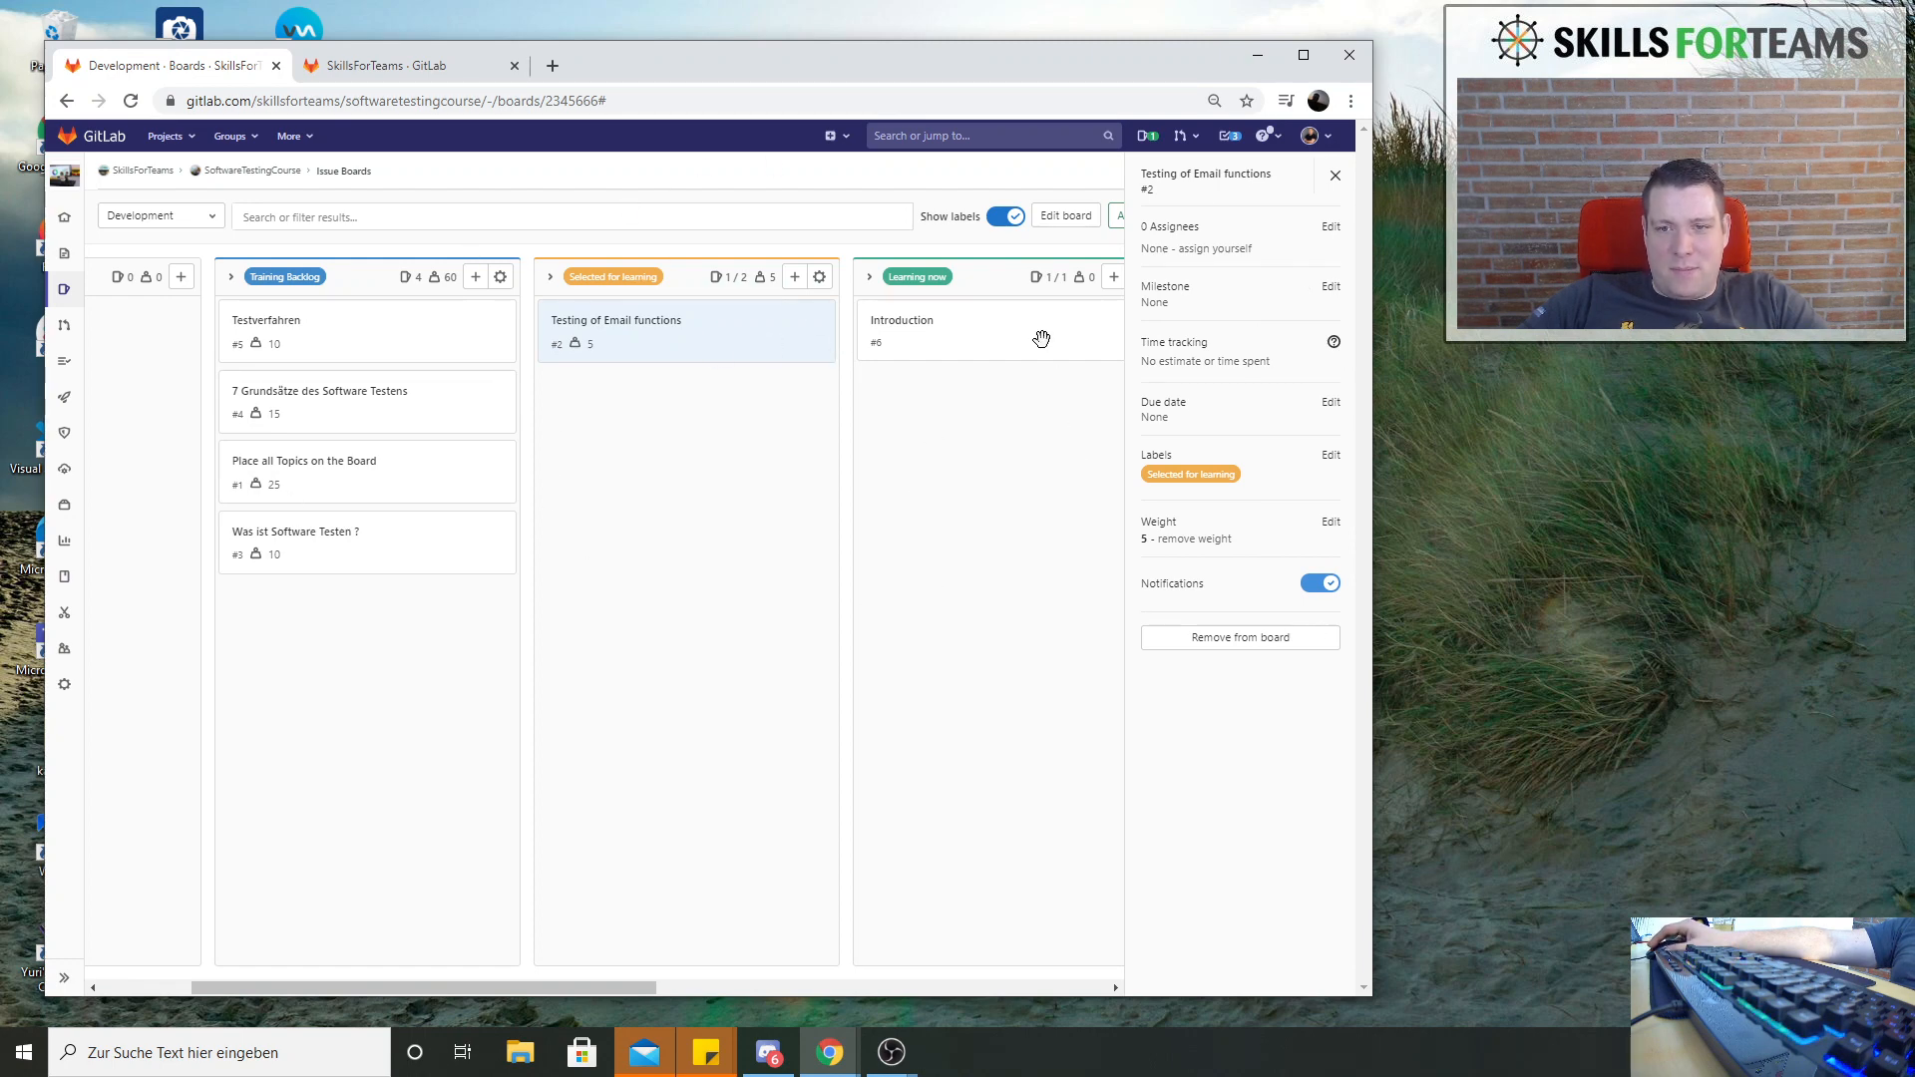
Assign the issue Testing of Email functions in Selected for learning to the project owner
{"action": "left_click", "coordinate": [1329, 227]}
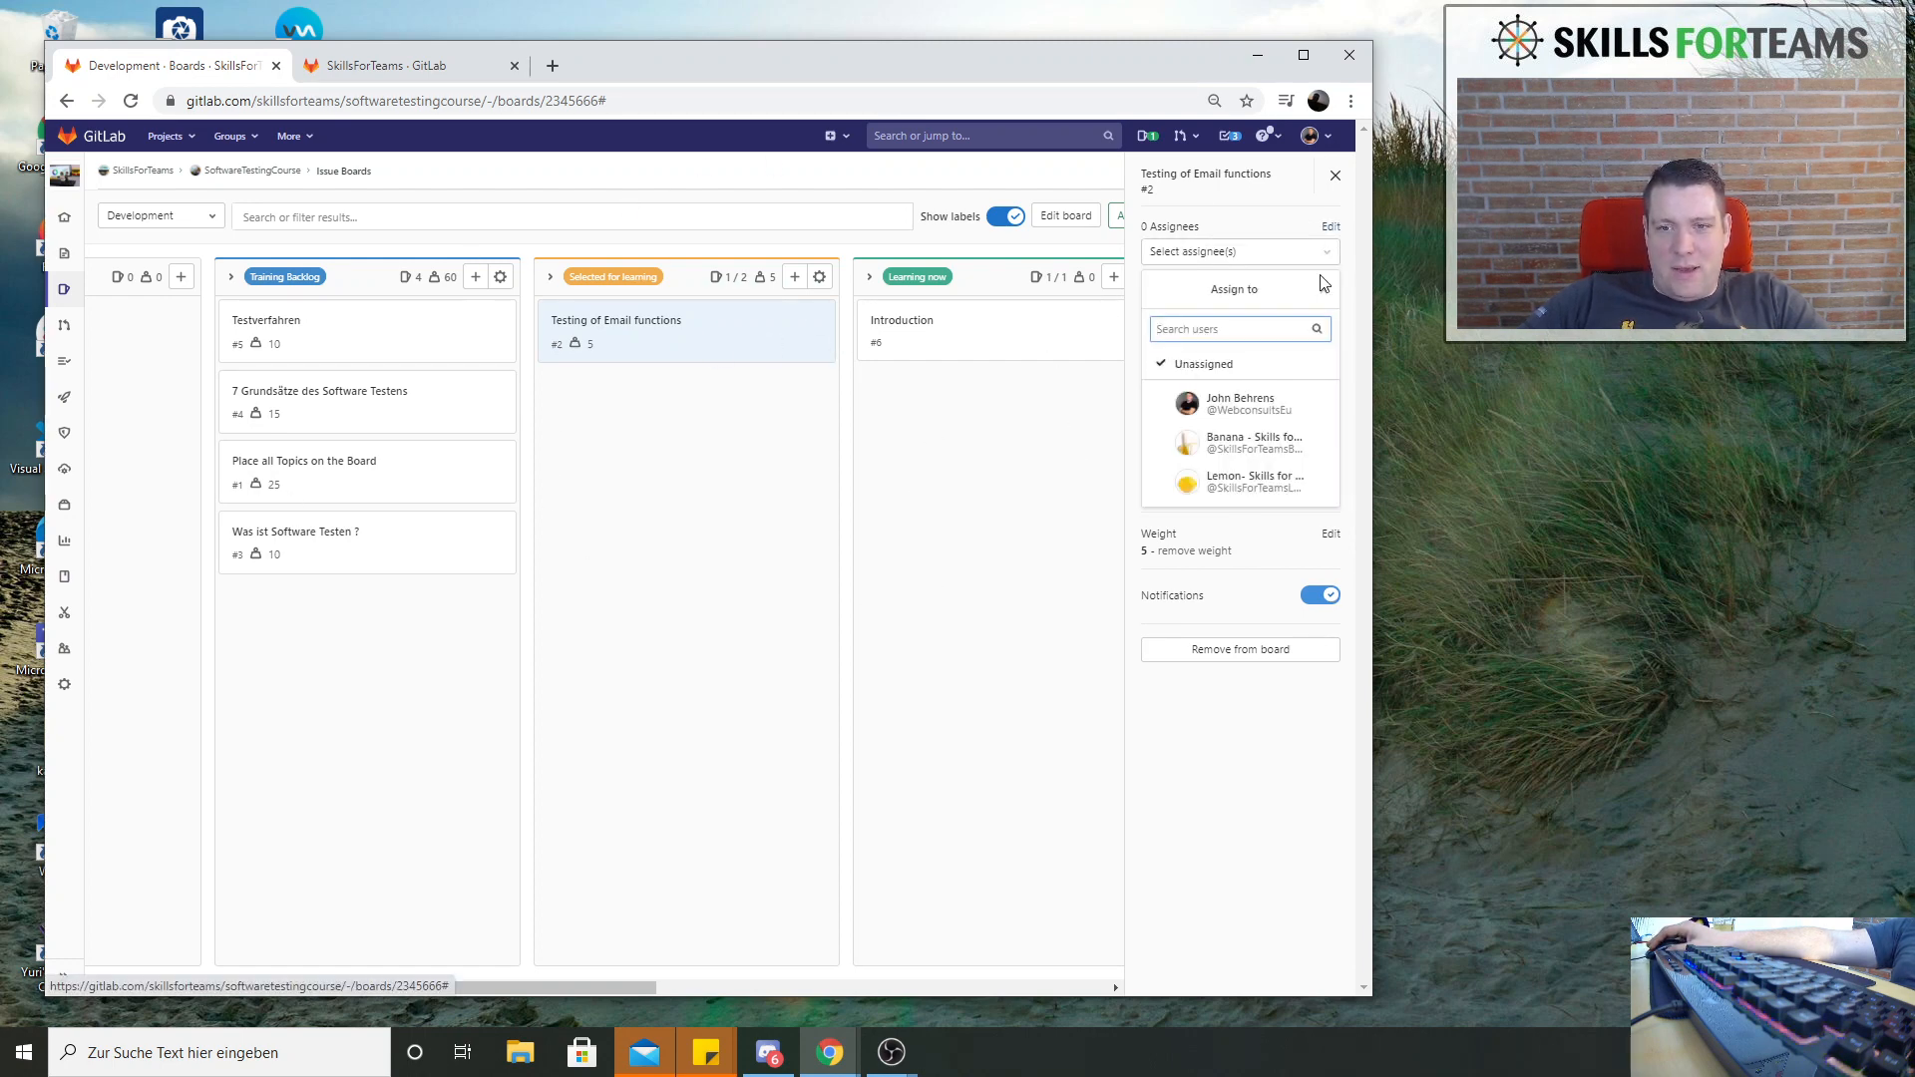
{"action": "left_click", "coordinate": [1265, 419]}
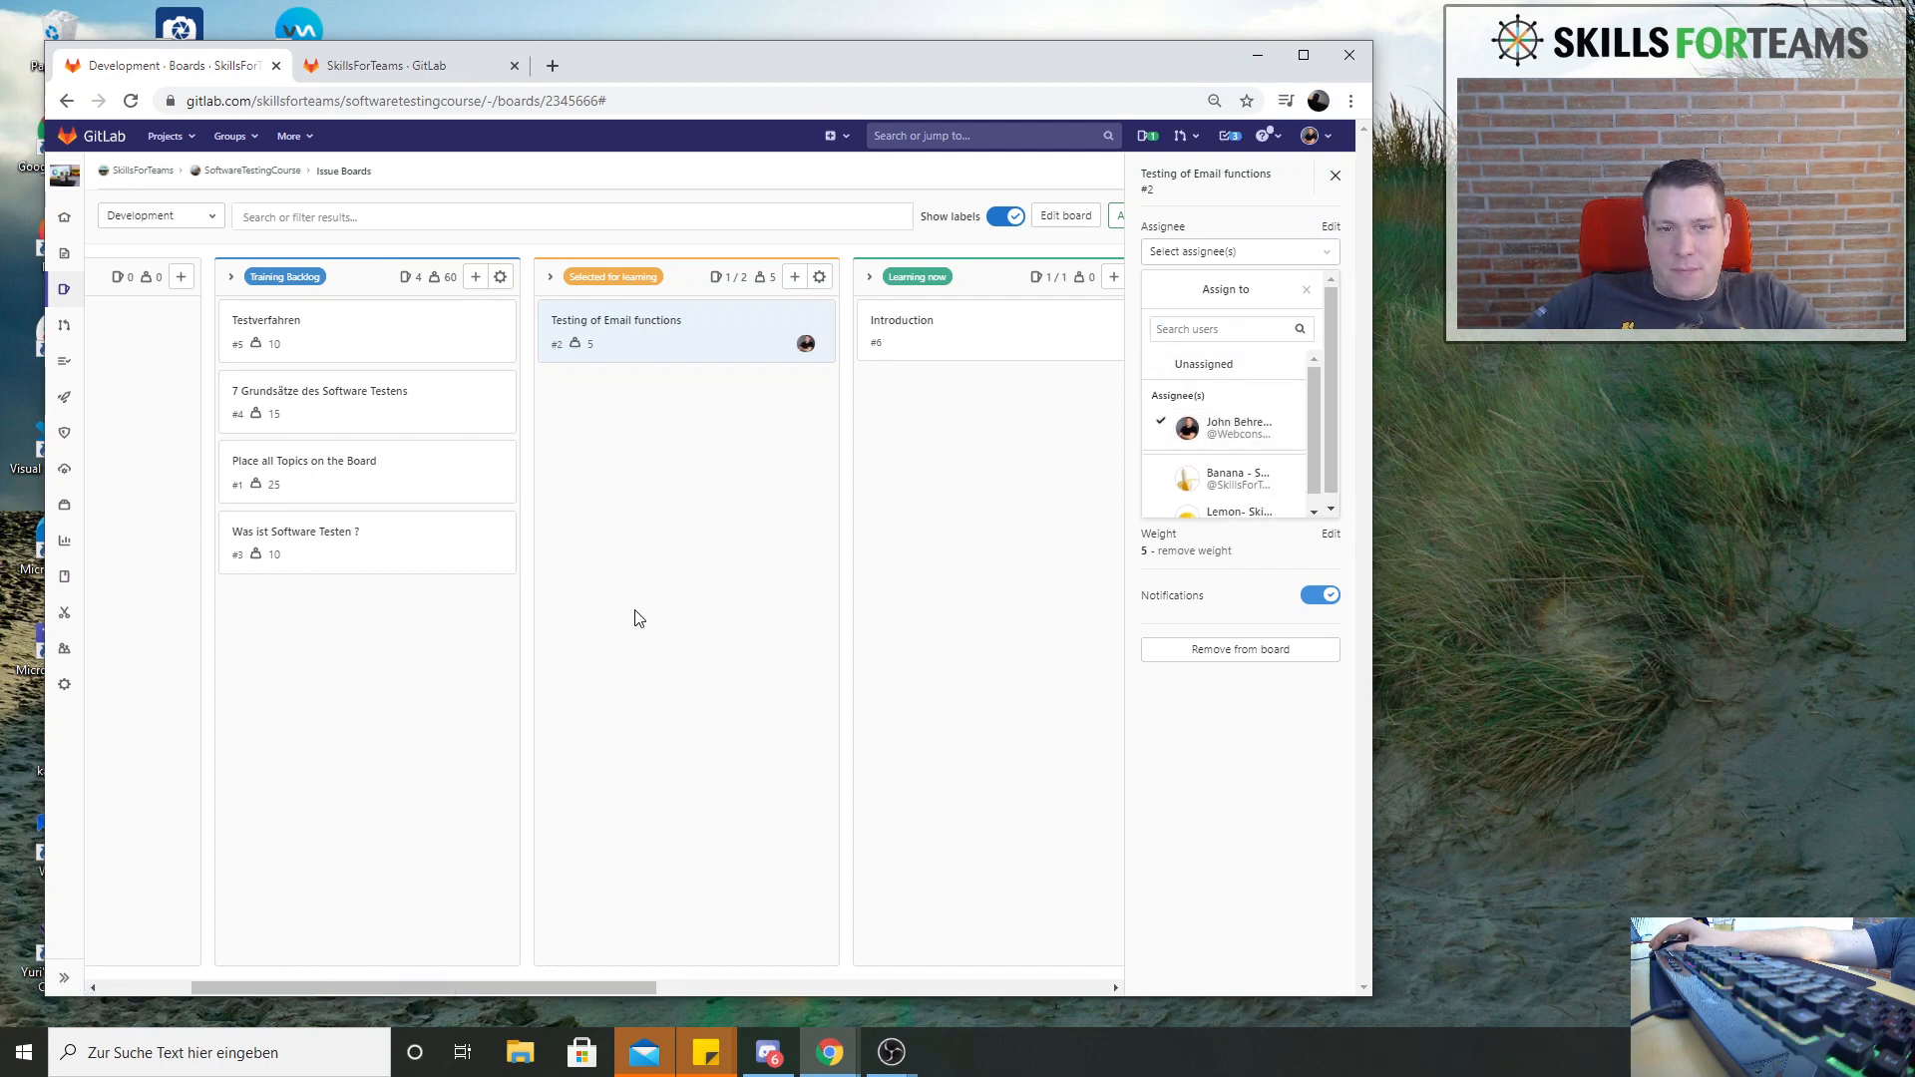
{"action": "left_click", "coordinate": [618, 444]}
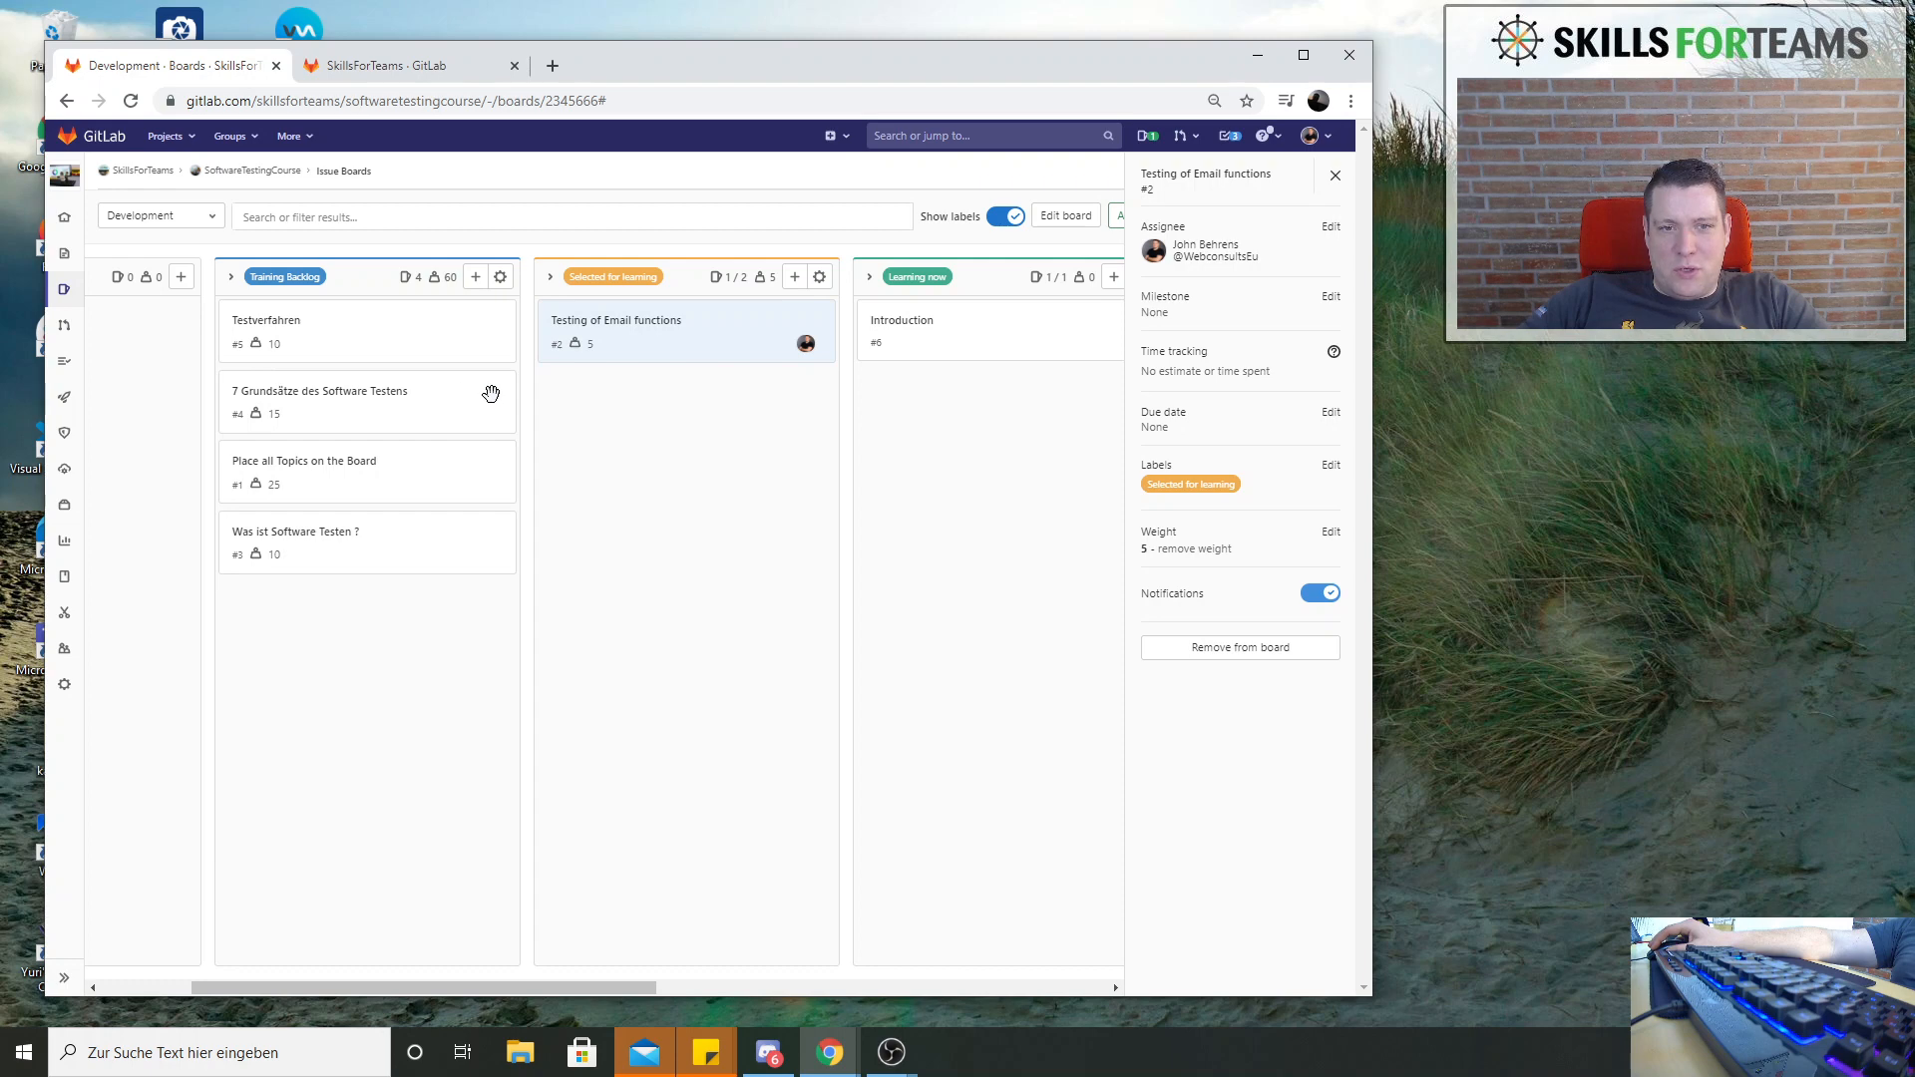
Assign the issue Introduction in Learning now to Banana - Skills for Teams and close its details
{"action": "left_click", "coordinate": [1020, 317]}
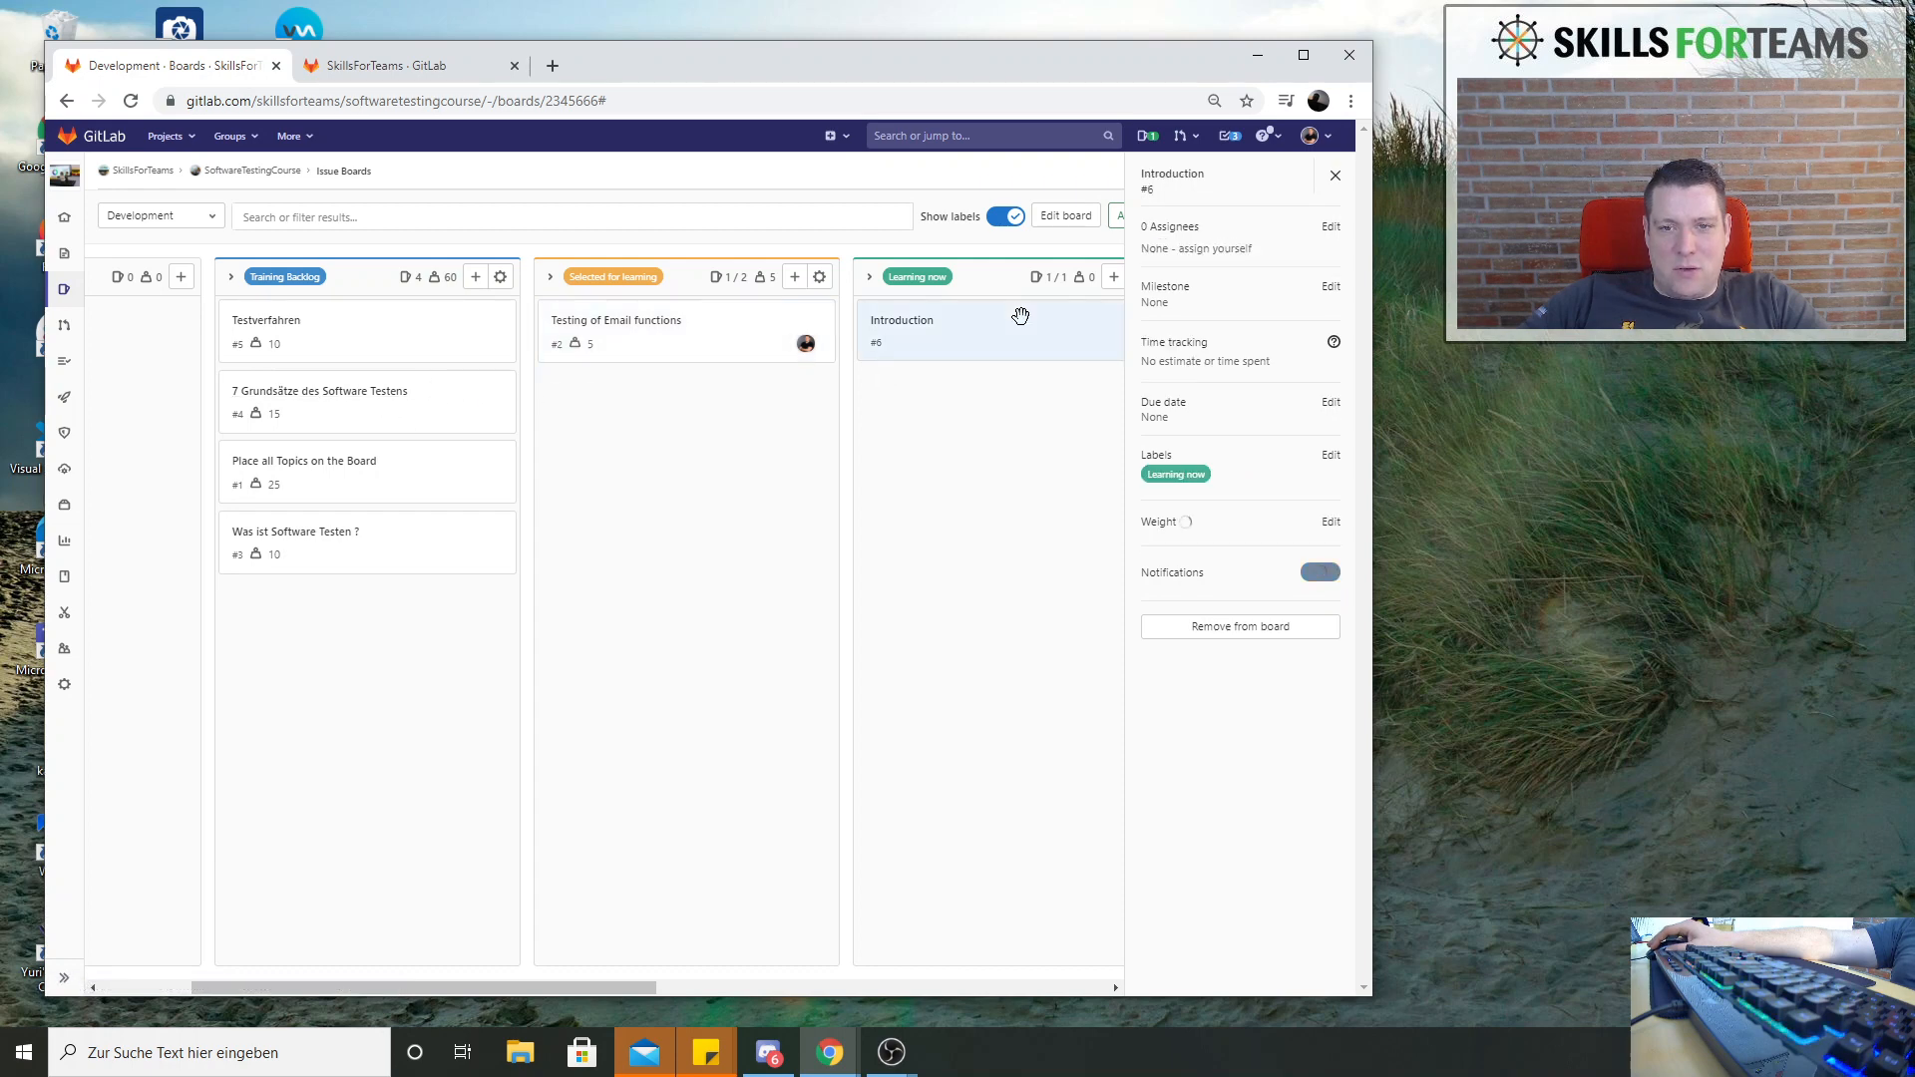
{"action": "left_click", "coordinate": [1331, 227]}
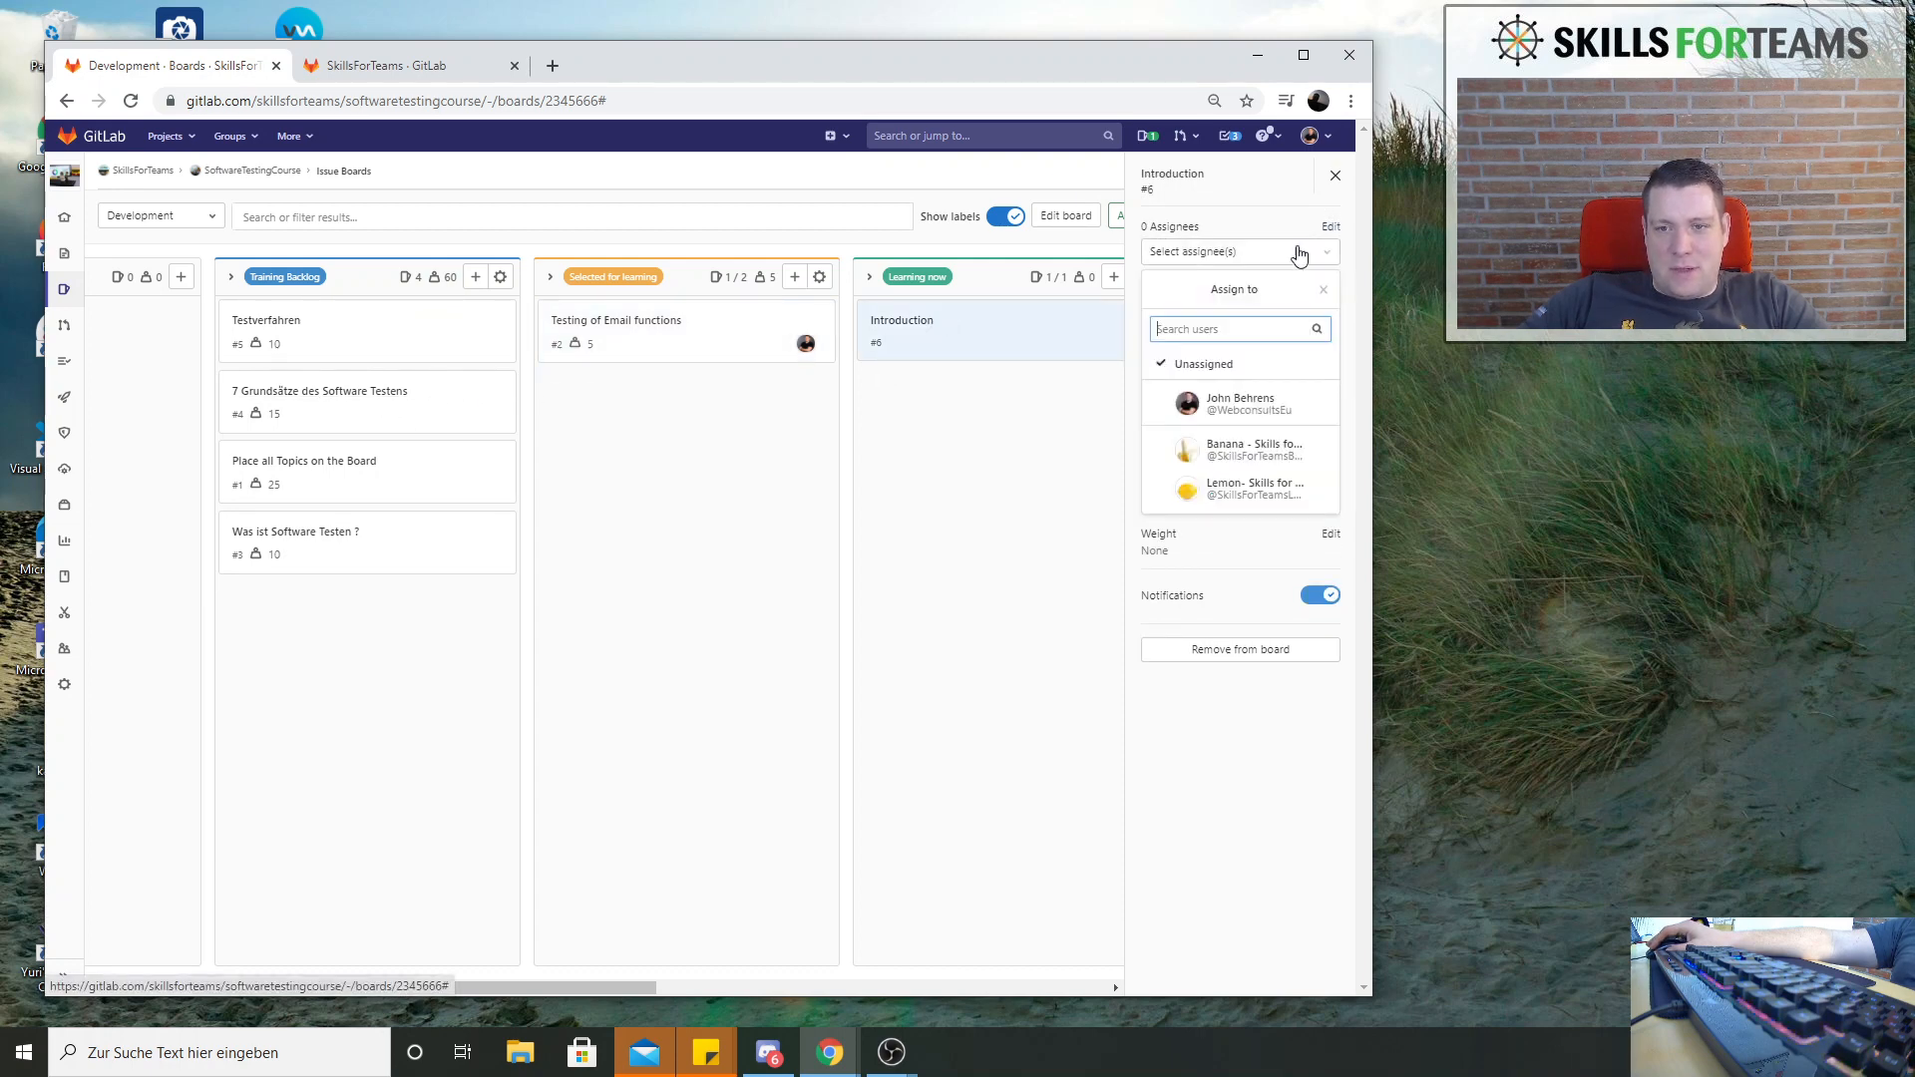
{"action": "left_click", "coordinate": [1257, 450]}
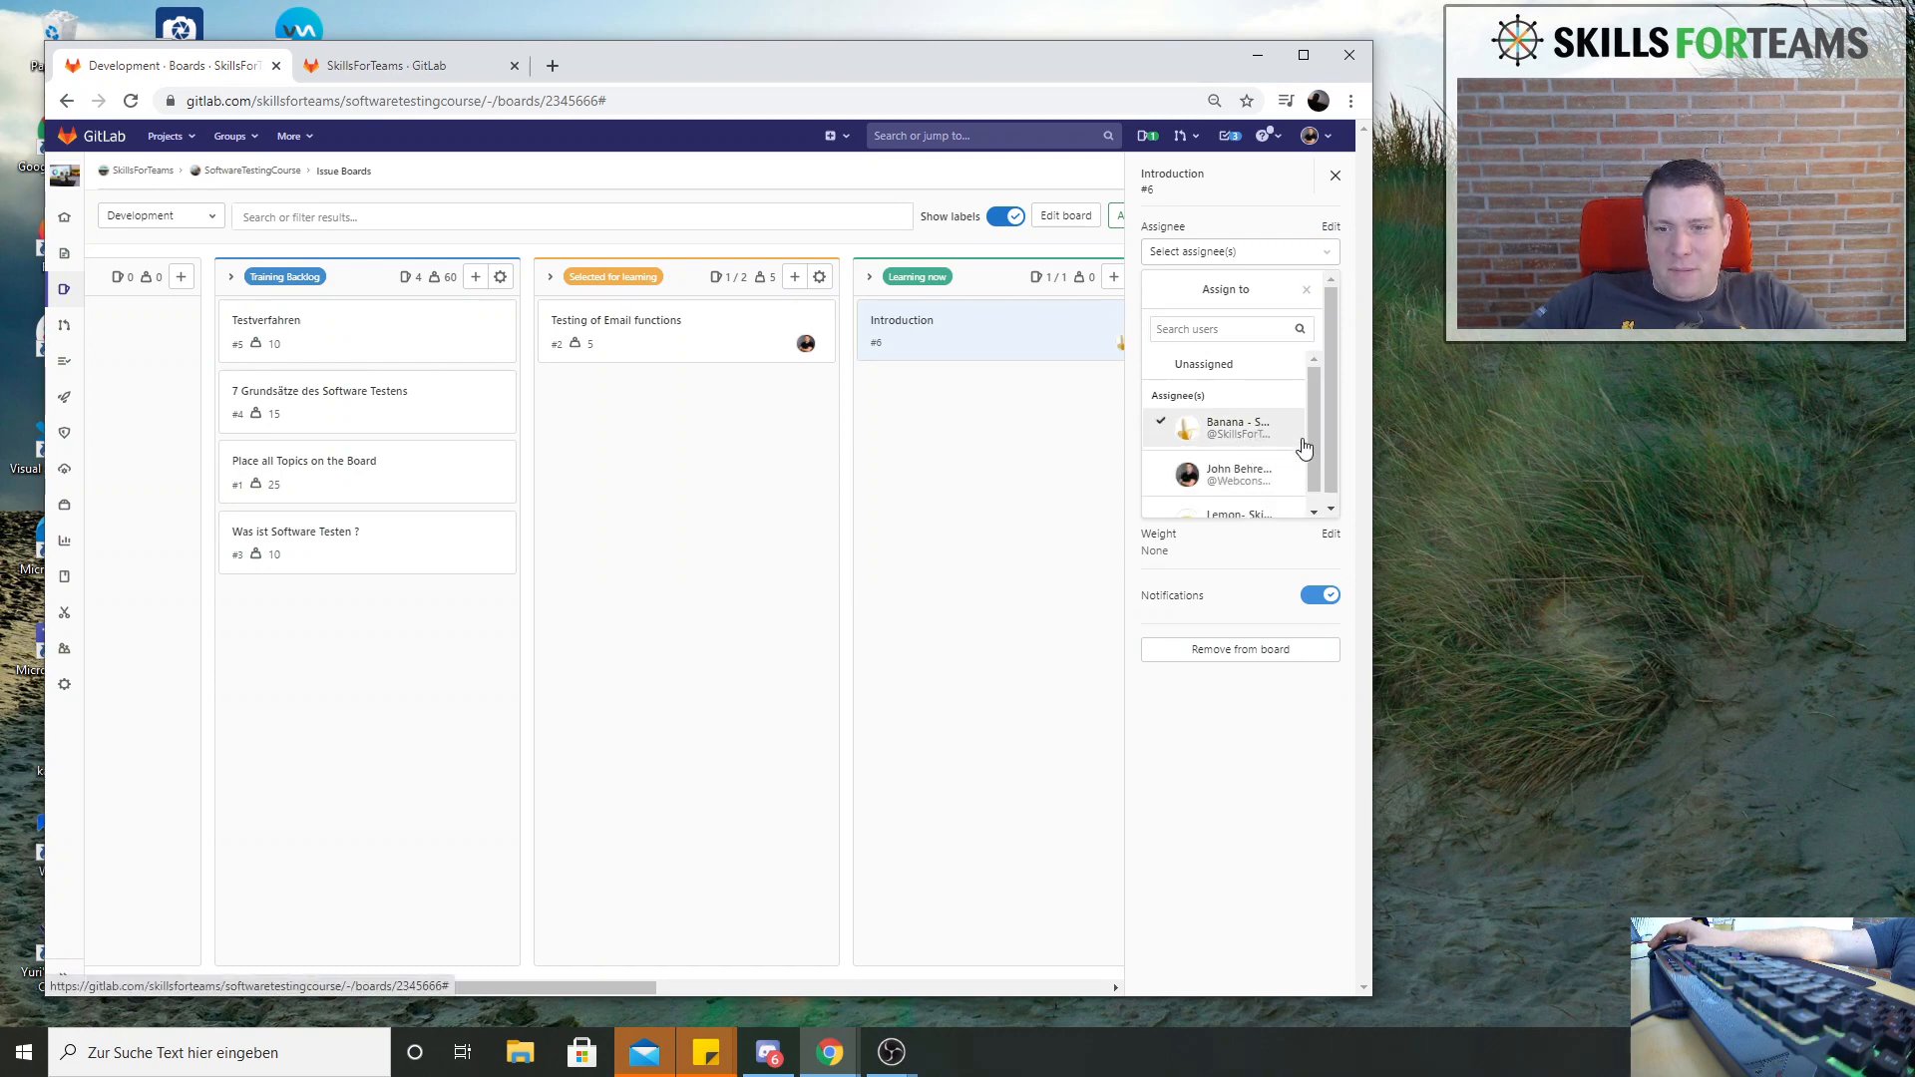
{"action": "left_click", "coordinate": [1234, 429]}
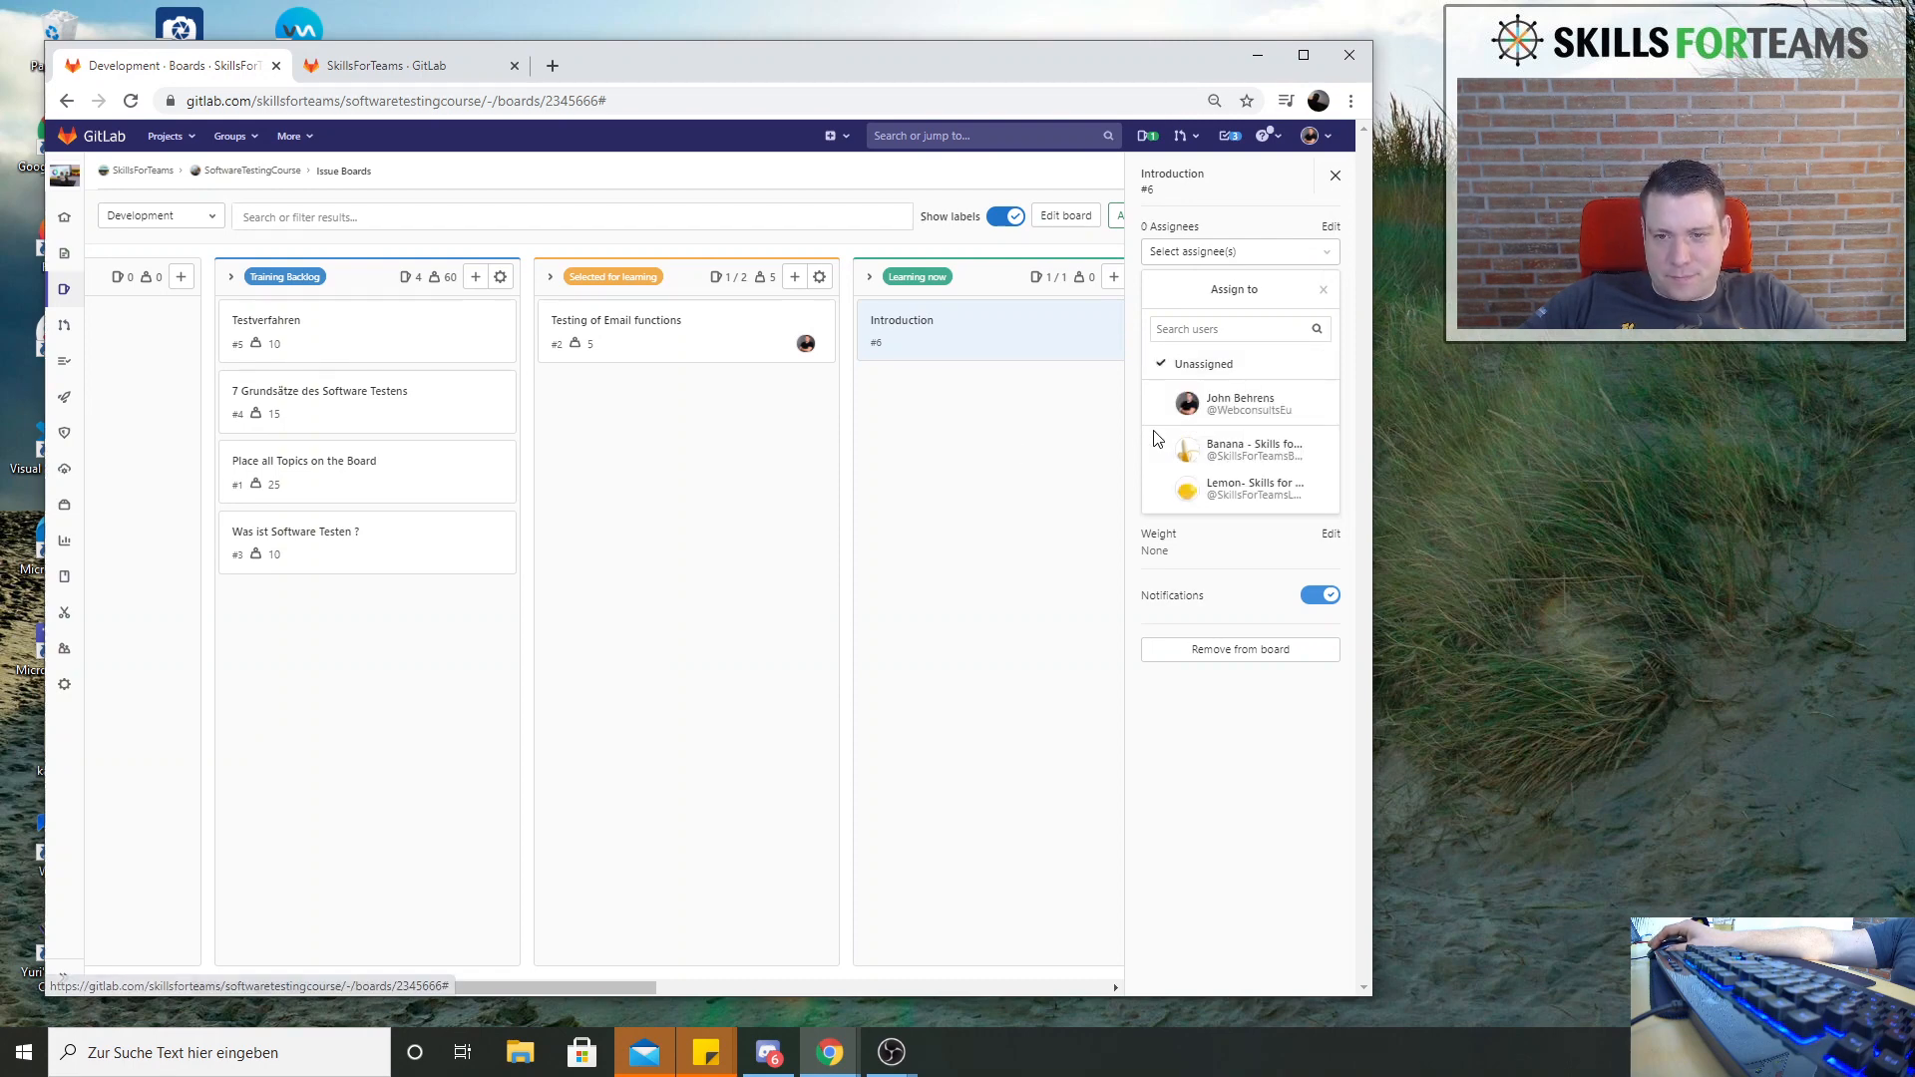
{"action": "left_click", "coordinate": [1242, 454]}
{"action": "left_click", "coordinate": [998, 404]}
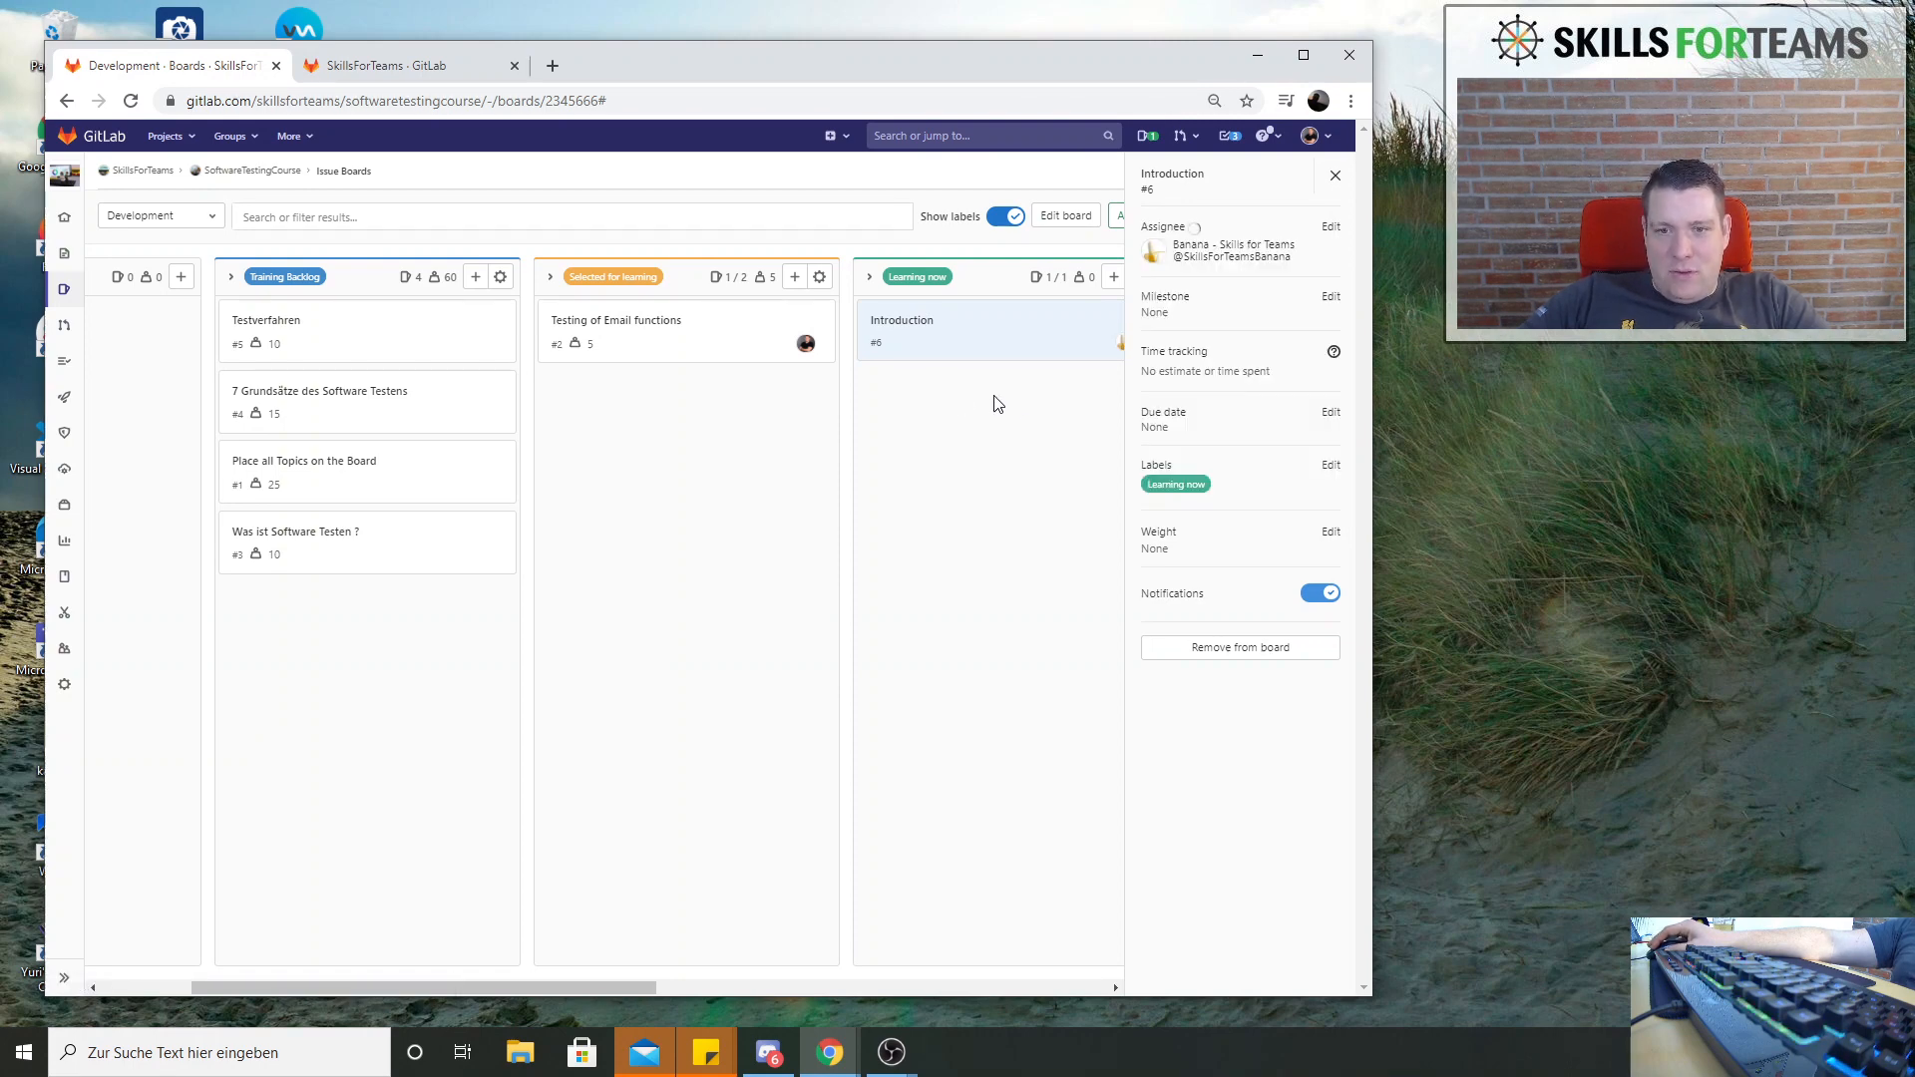
{"action": "left_click", "coordinate": [1335, 175]}
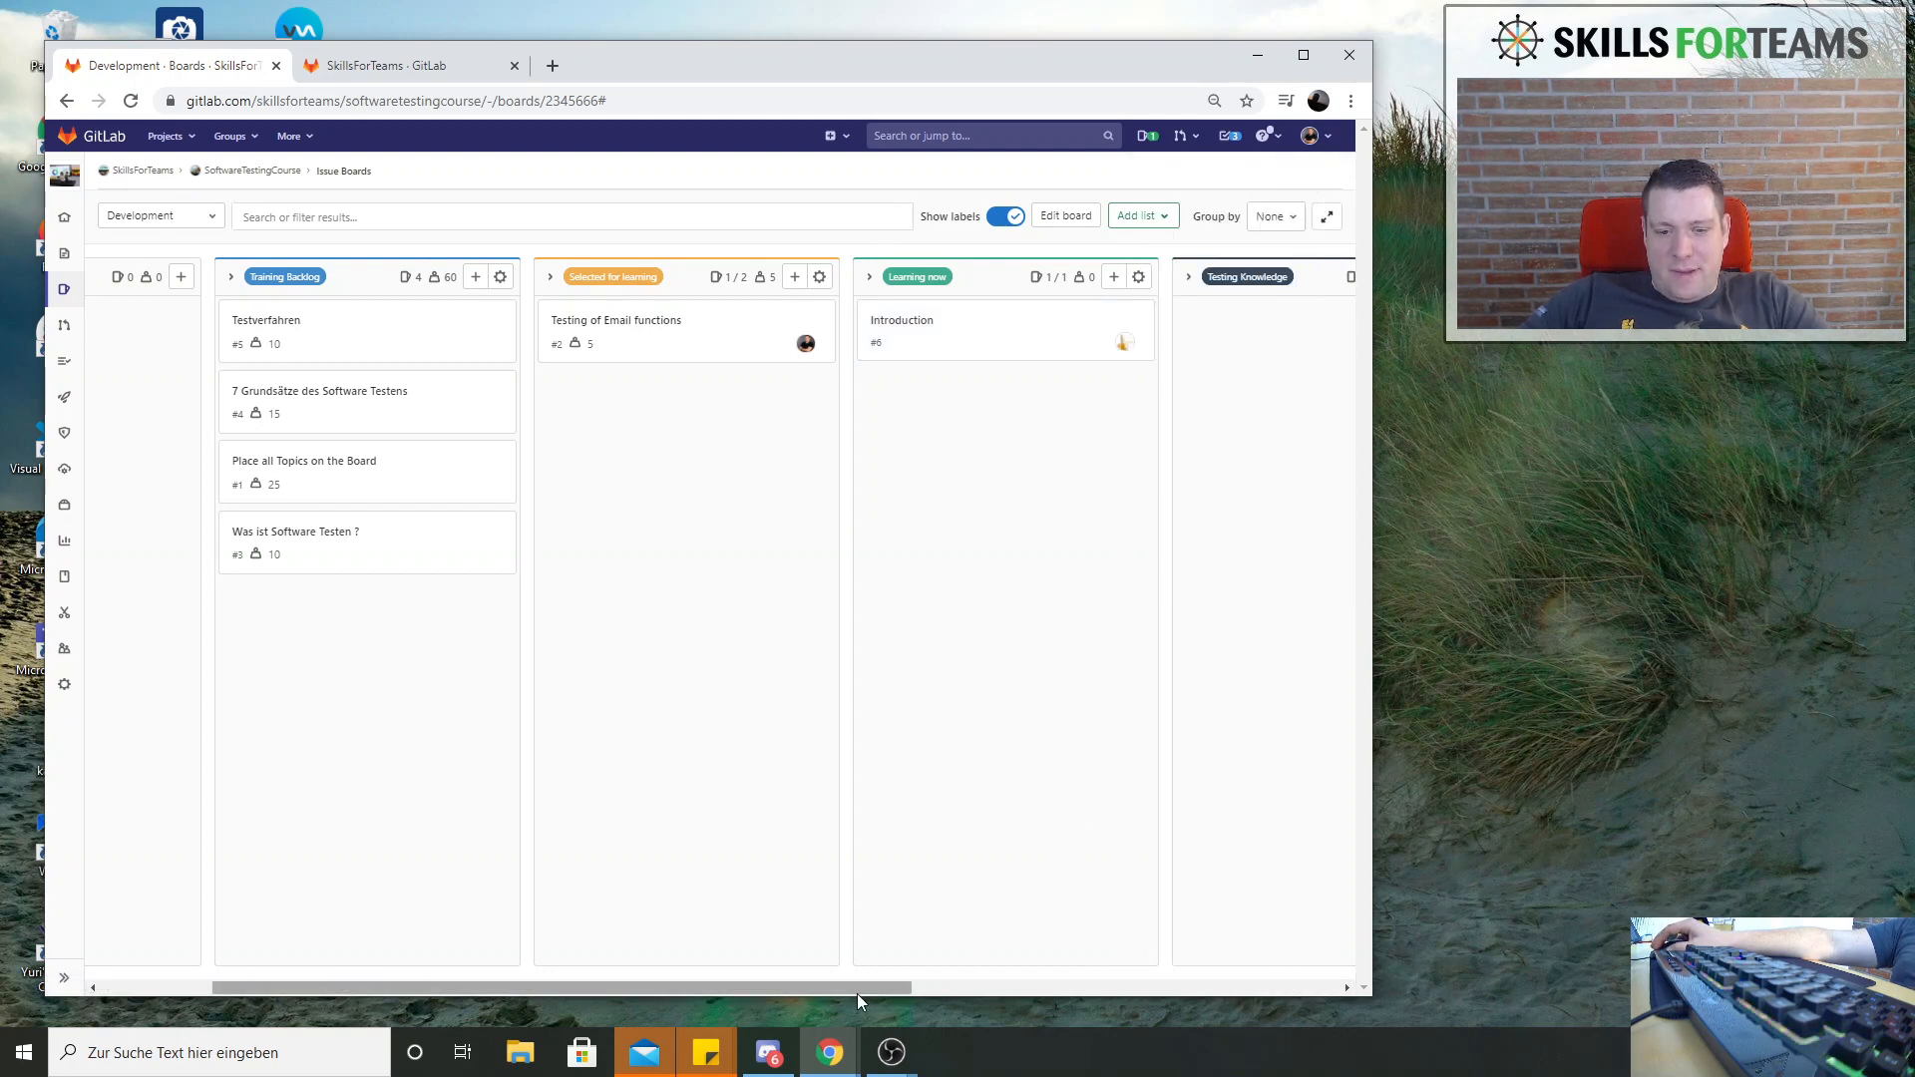
Move Introduction to Testing Knowledge, Testing of Email functions to Learning now, and Testverfahren to Selected for learning
{"action": "left_click_drag", "start_coordinate": [858, 993], "coordinate": [936, 985]}
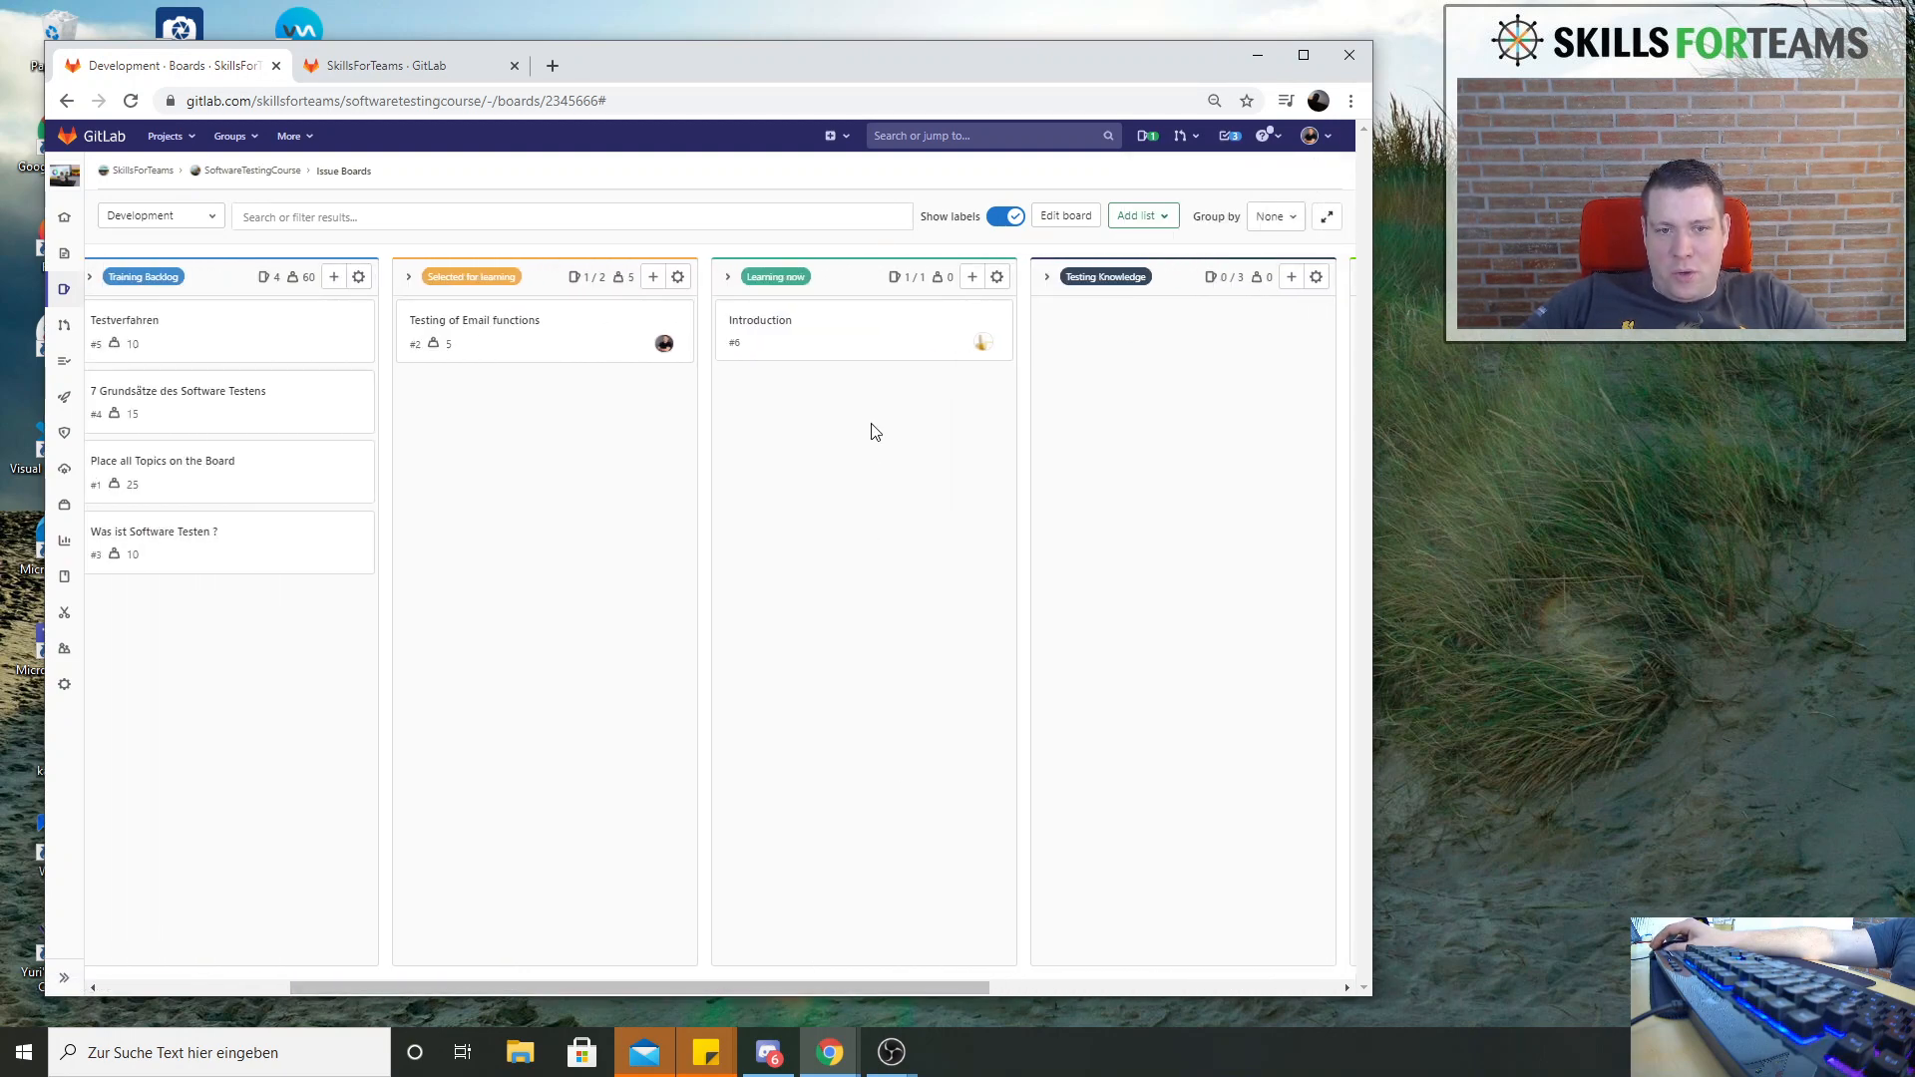
{"action": "left_click_drag", "start_coordinate": [845, 332], "coordinate": [1214, 325]}
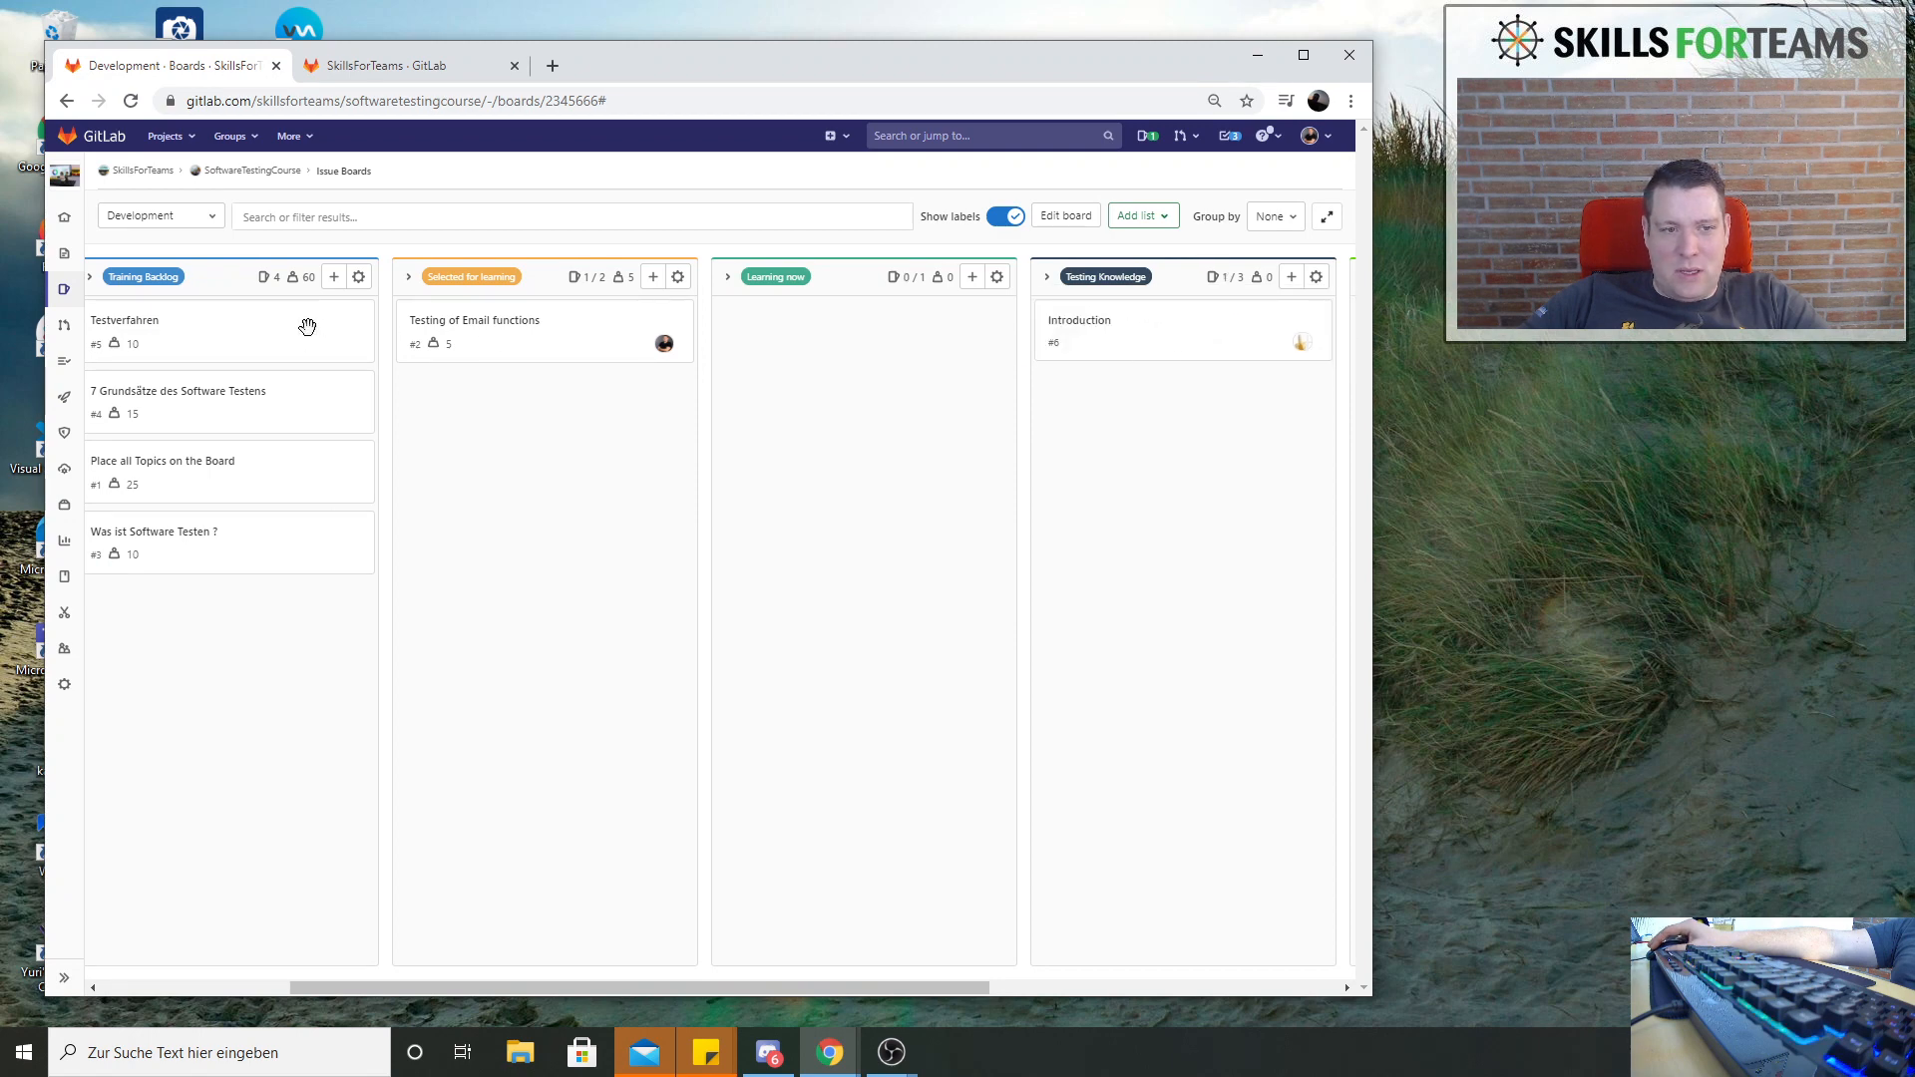
{"action": "left_click_drag", "start_coordinate": [307, 327], "coordinate": [872, 391]}
View the project's open, closed and all iterations
{"action": "mouse_move", "coordinate": [57, 299]}
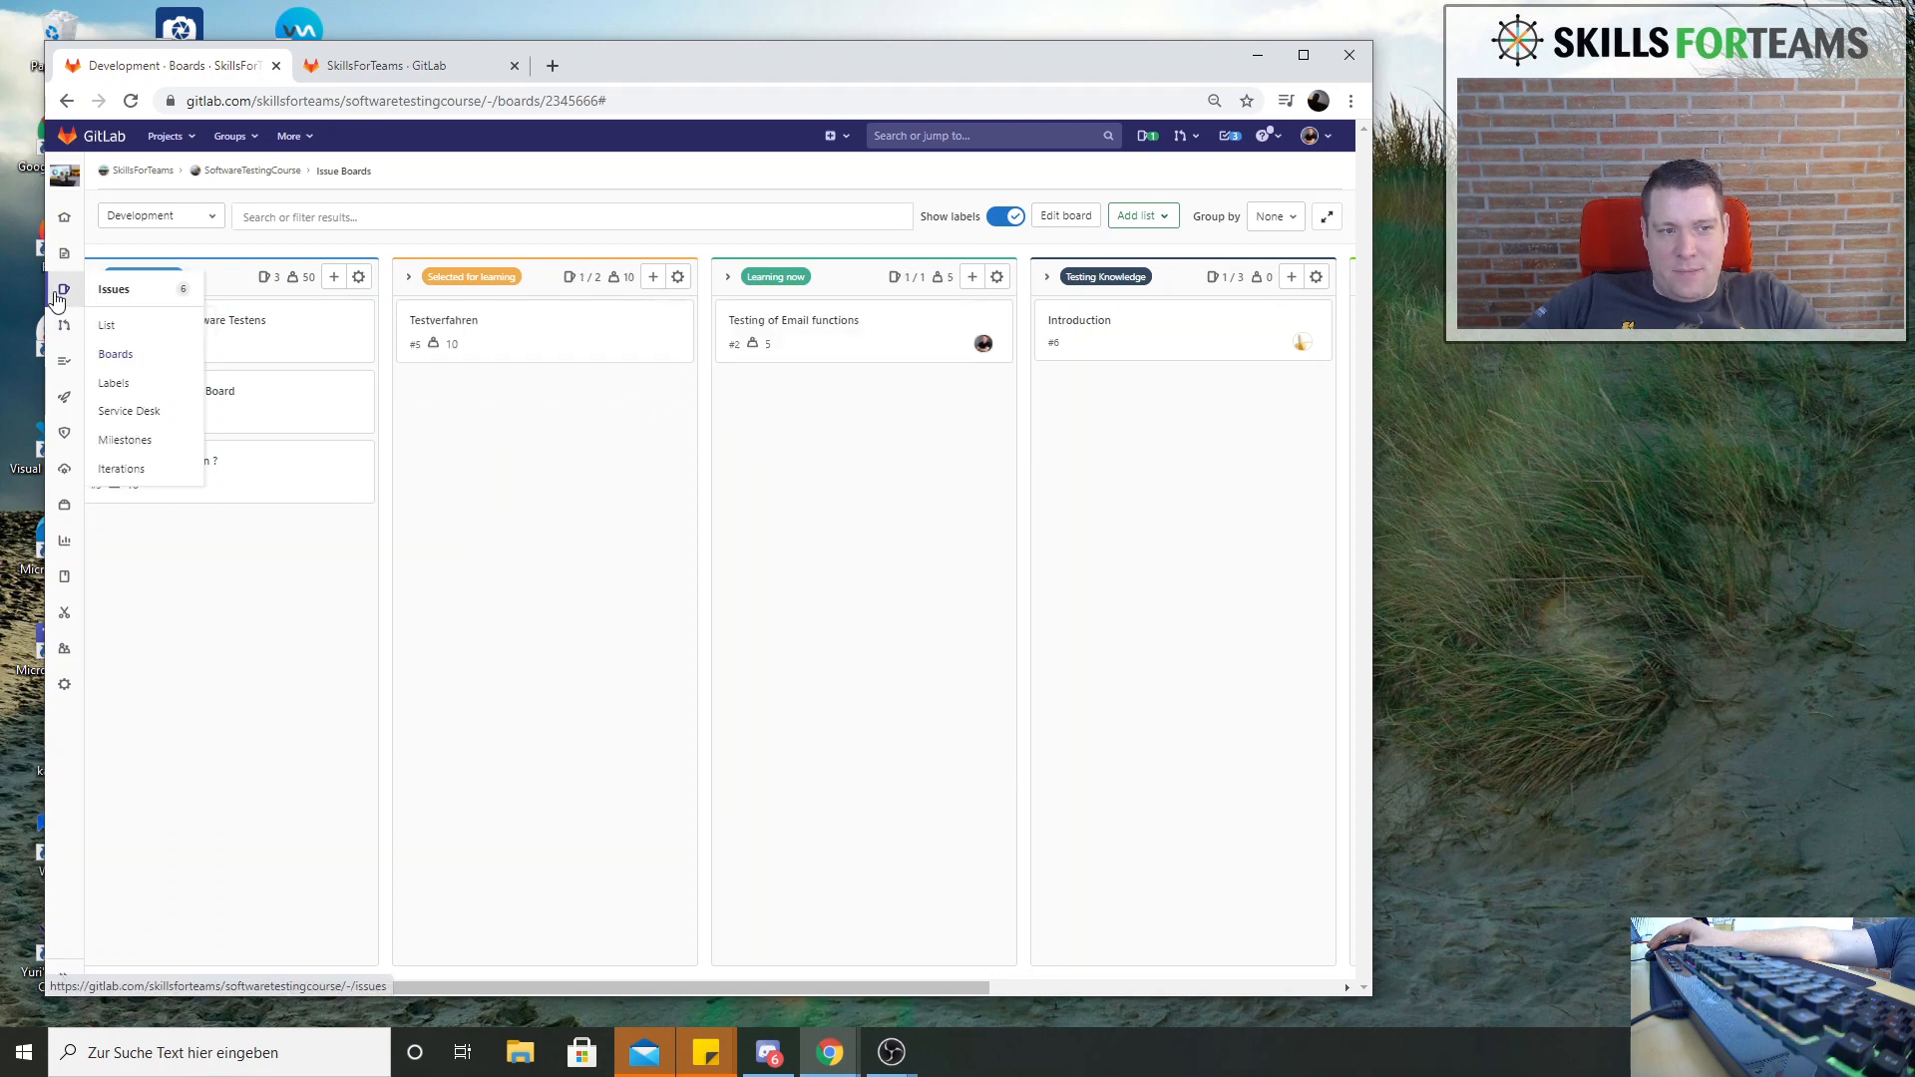
{"action": "left_click", "coordinate": [117, 477]}
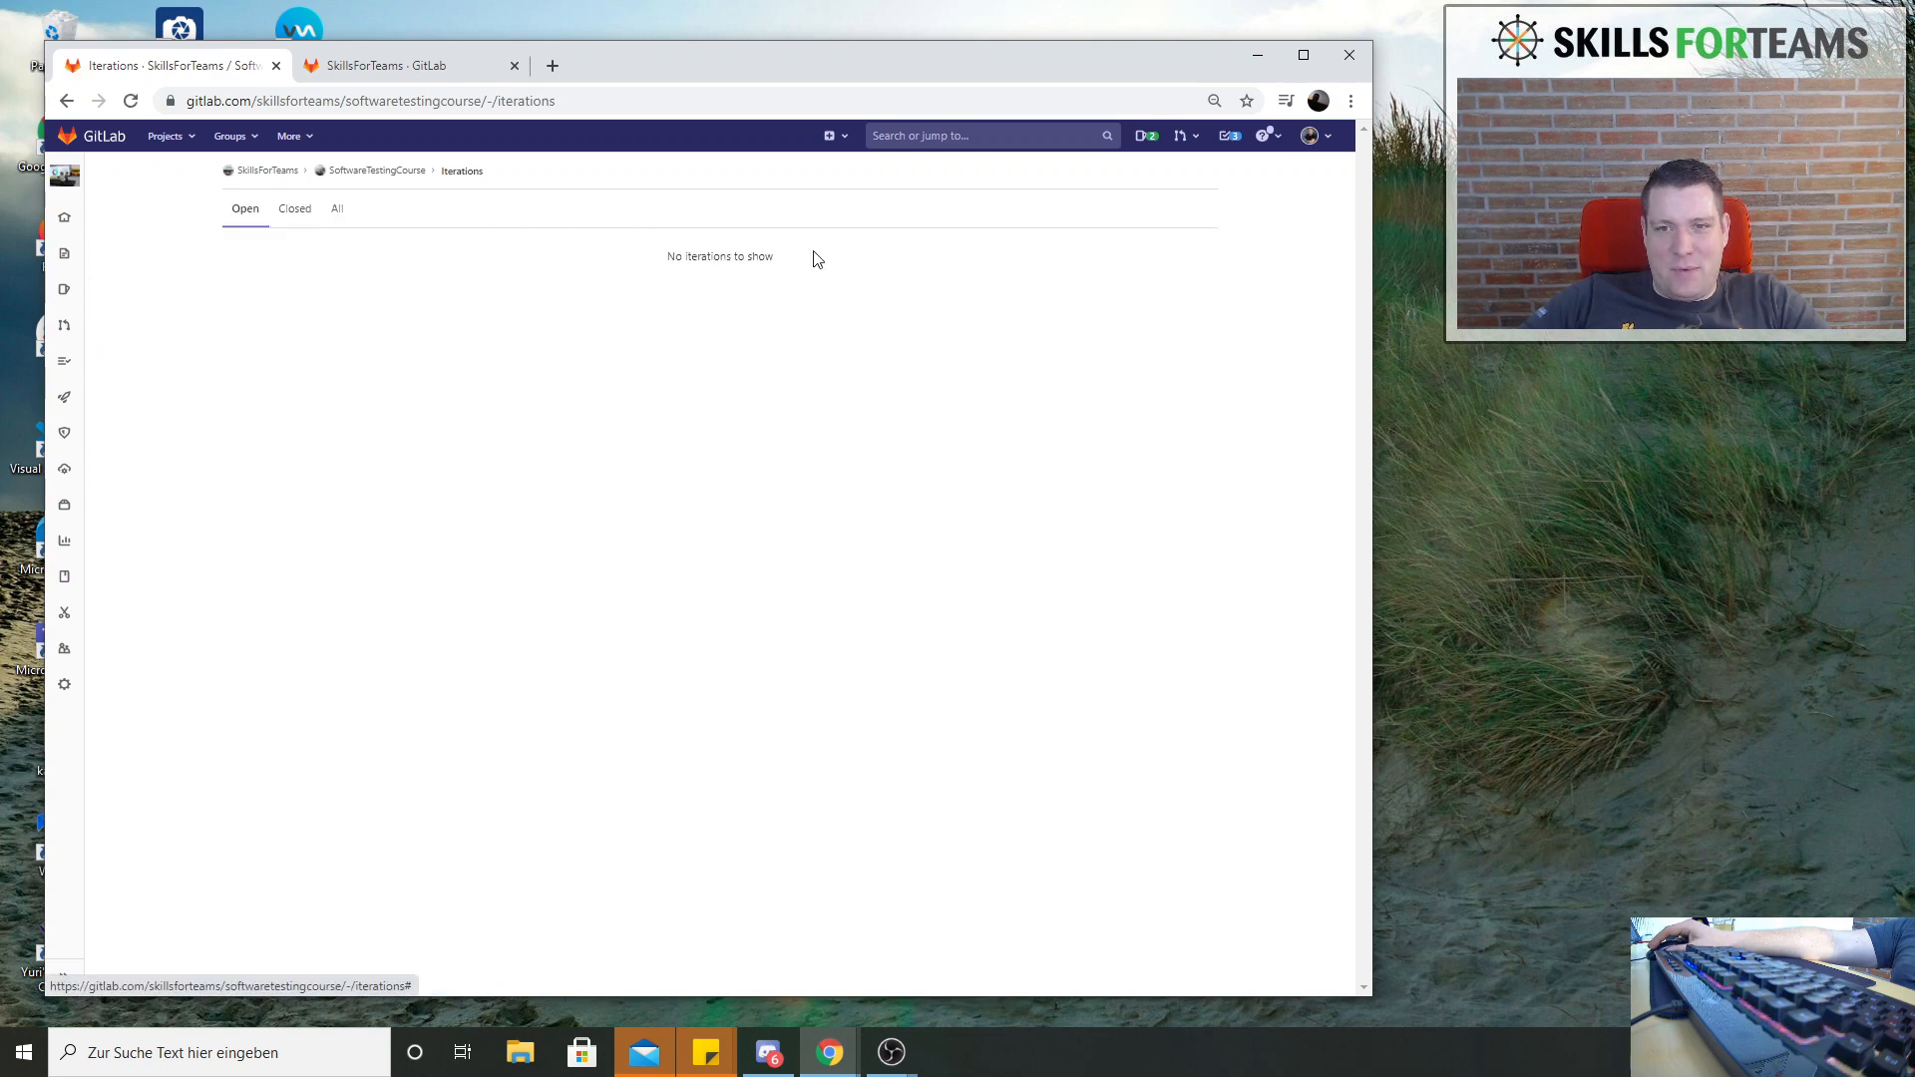
{"action": "left_click", "coordinate": [289, 215]}
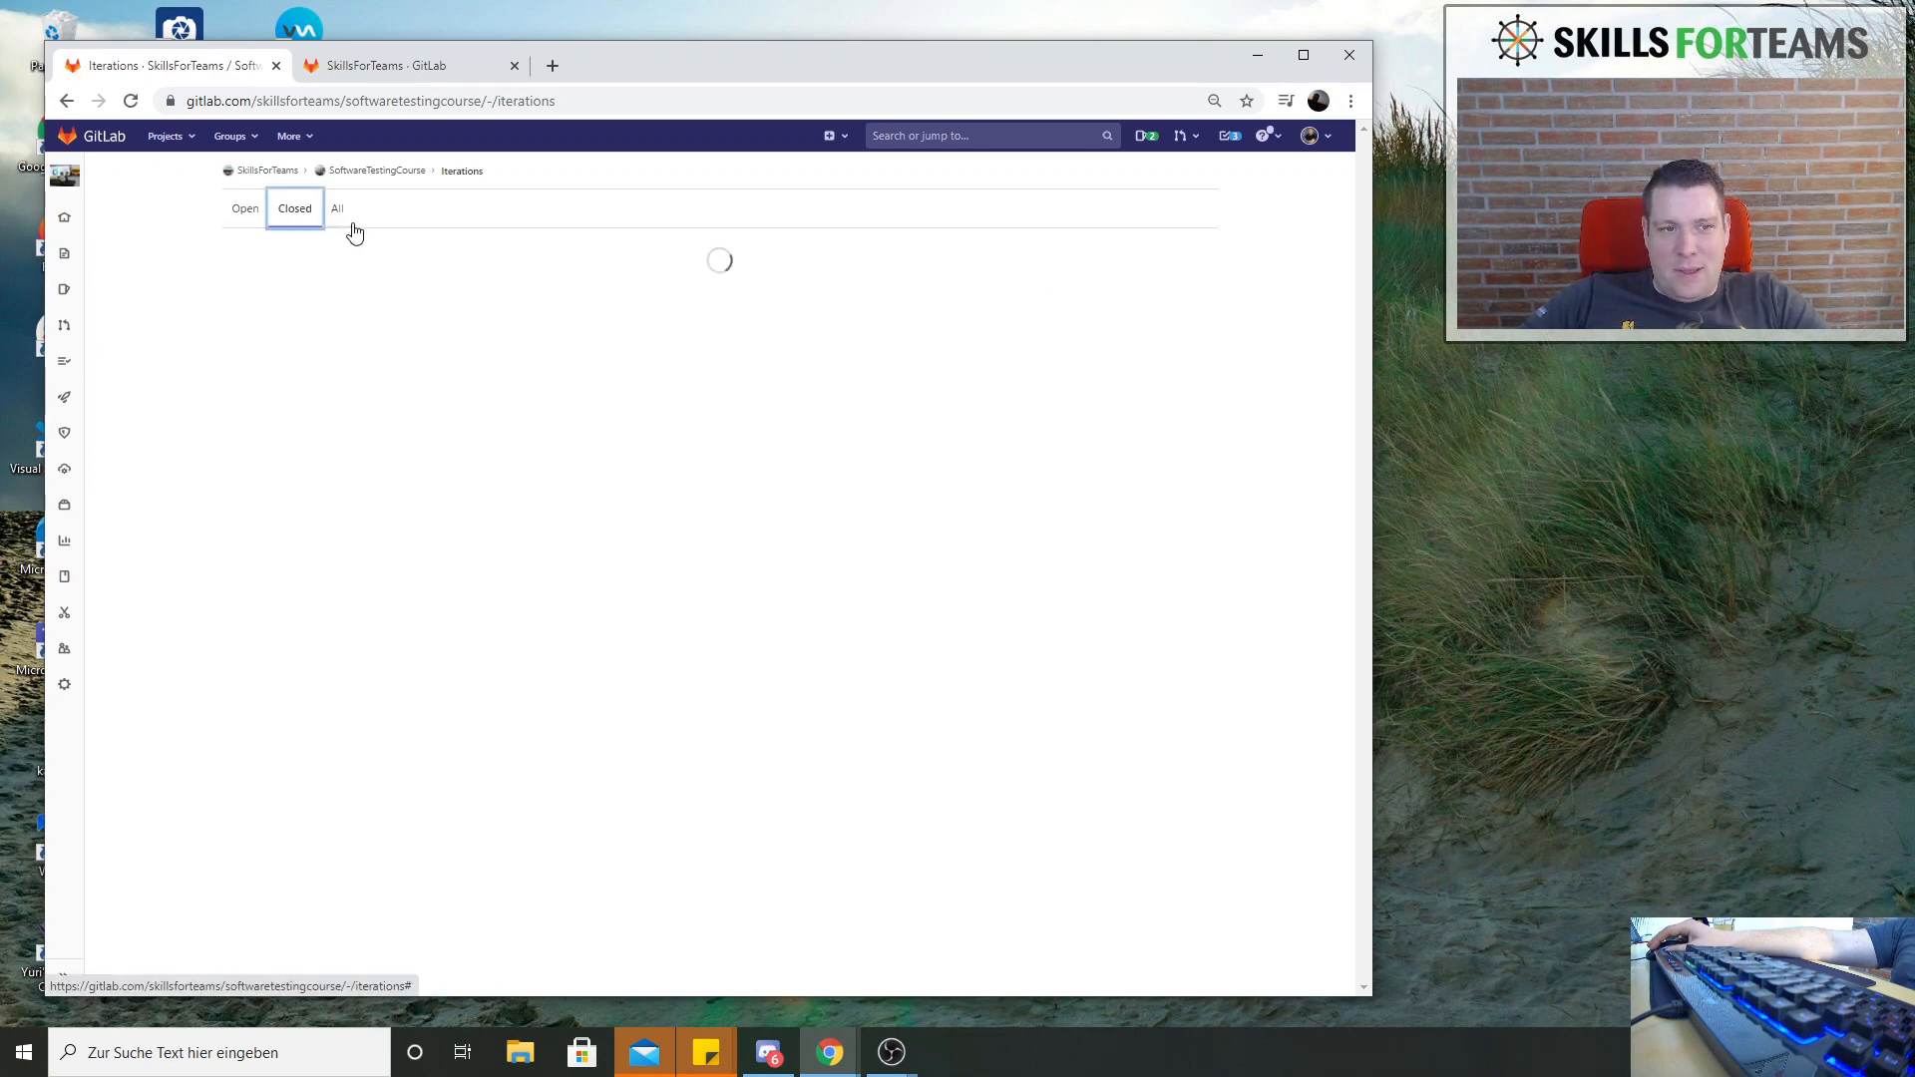
{"action": "left_click", "coordinate": [335, 212]}
Open the issue Introduction from the project's issue list
{"action": "mouse_move", "coordinate": [68, 290]}
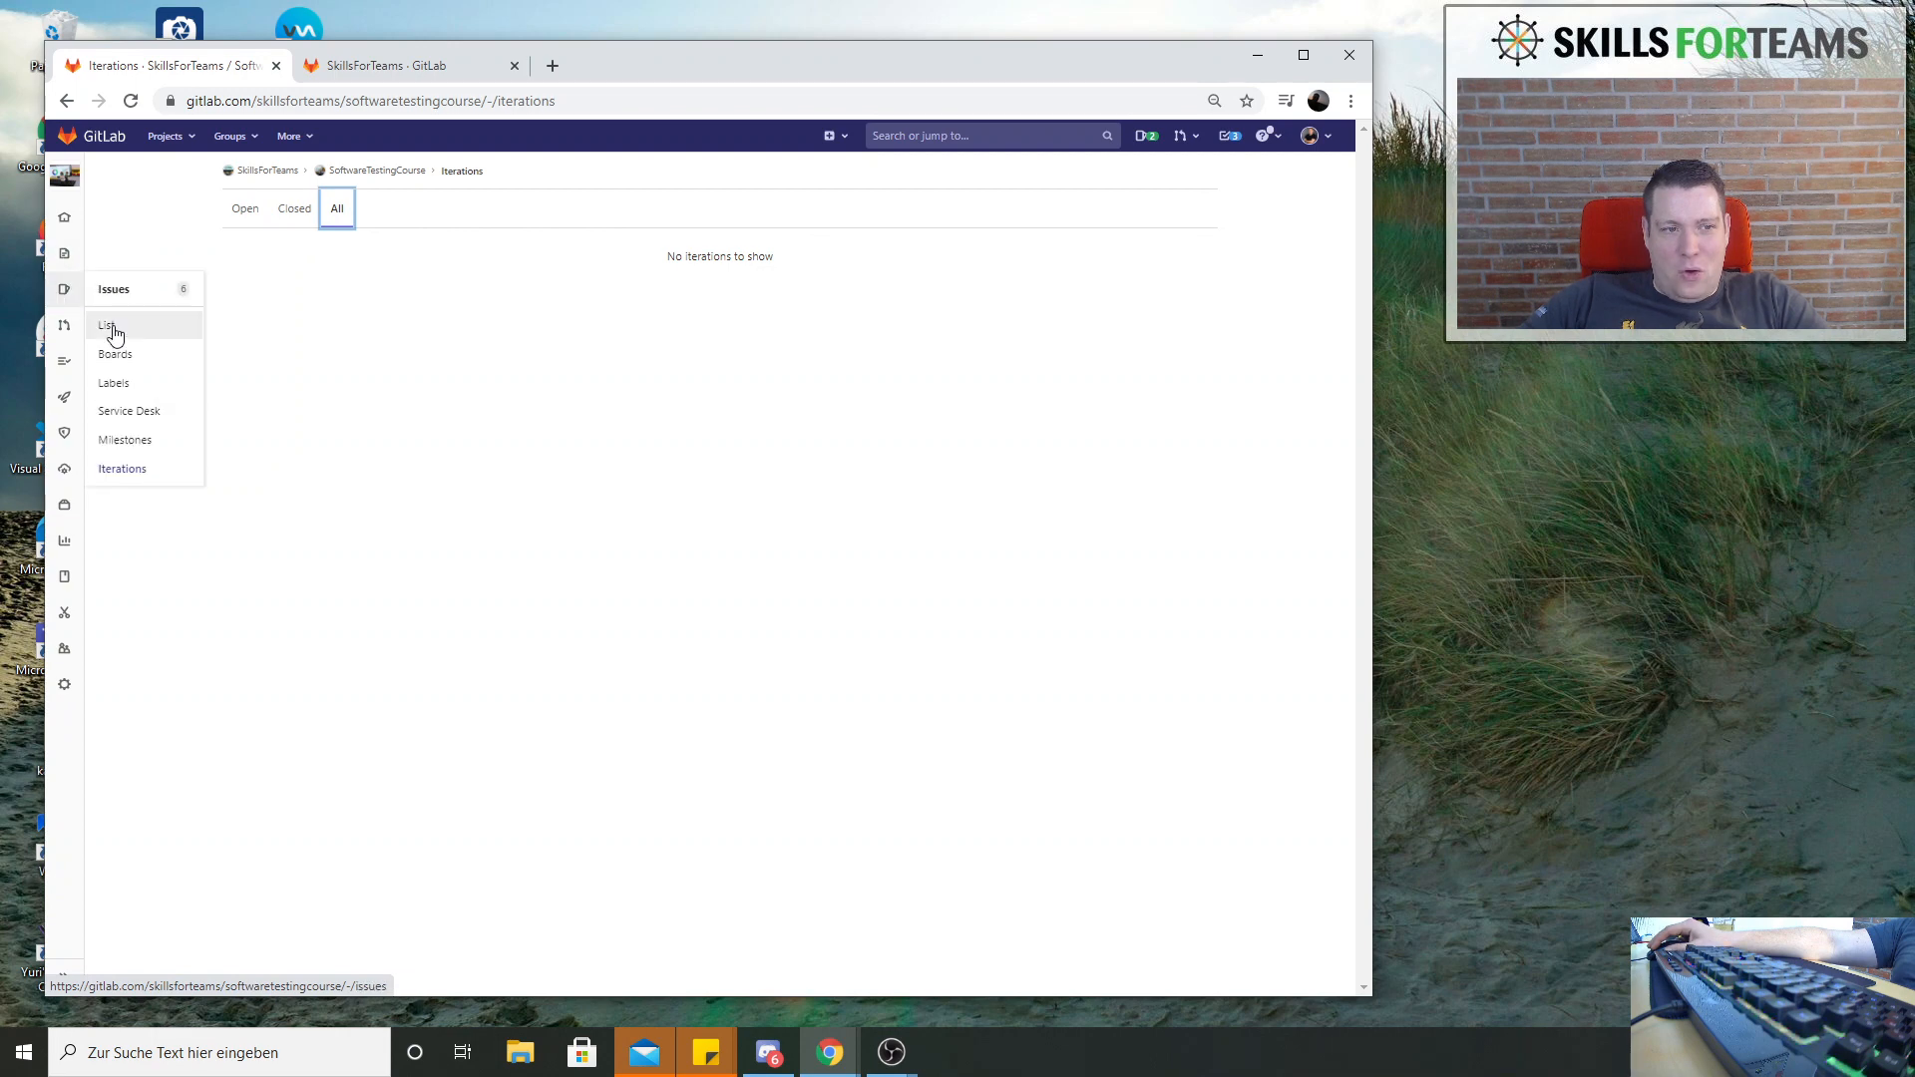
{"action": "left_click", "coordinate": [119, 296]}
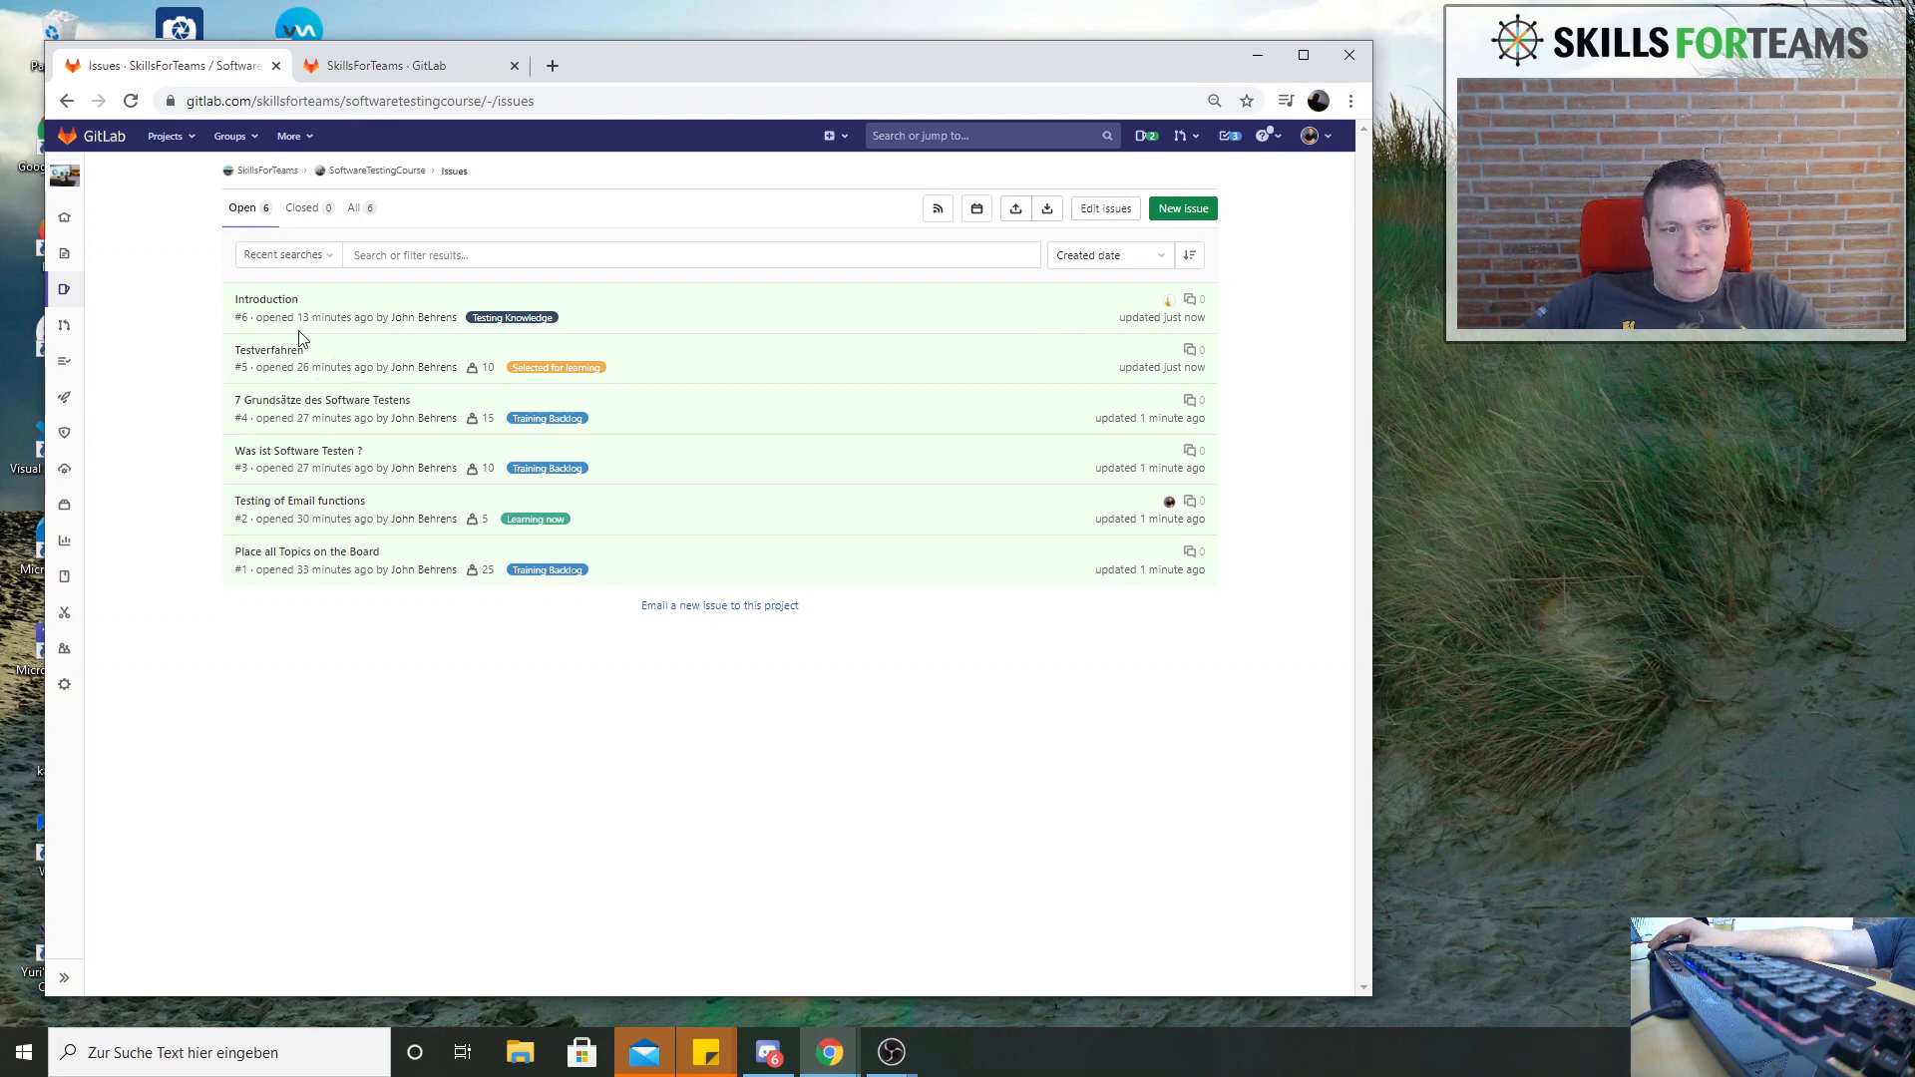
{"action": "left_click", "coordinate": [276, 304]}
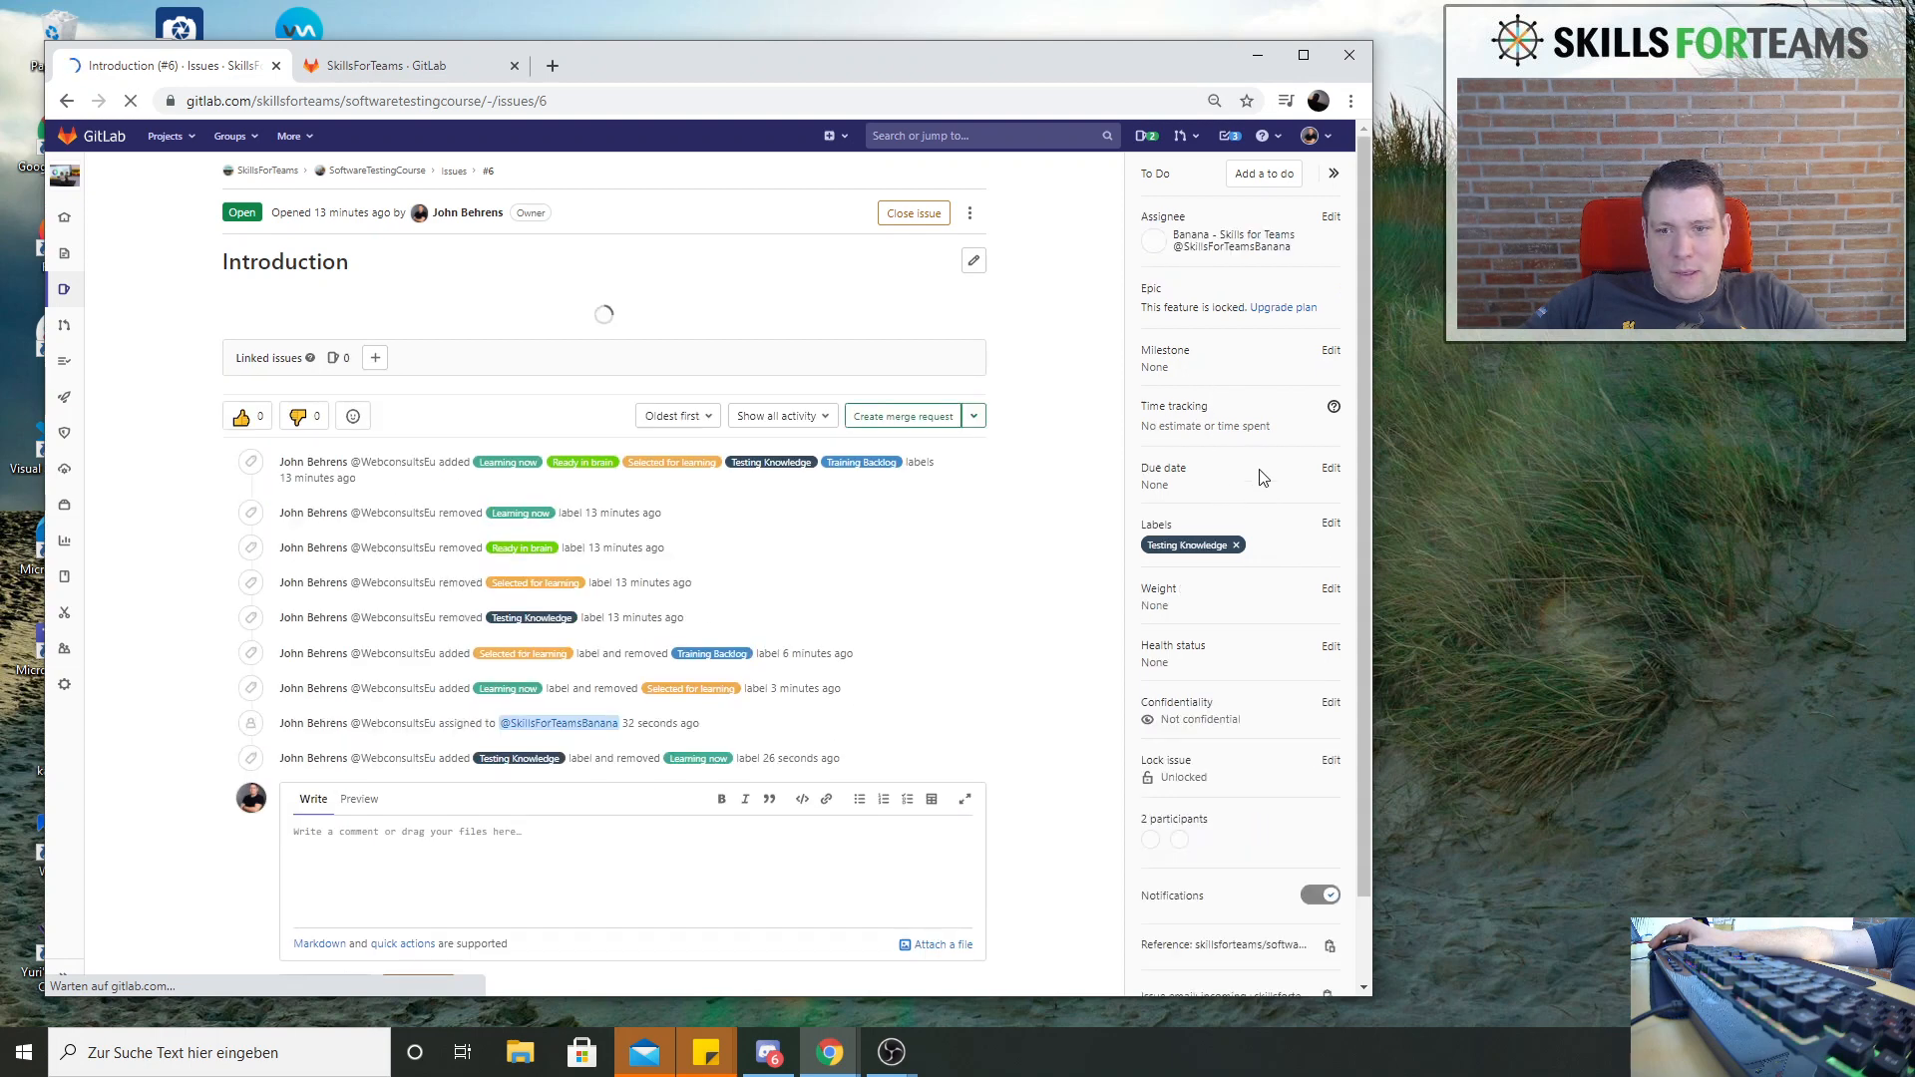
Open the GitLab documentation on epics from the locked Epic feature of the issue Introduction
{"action": "left_click", "coordinate": [1286, 308]}
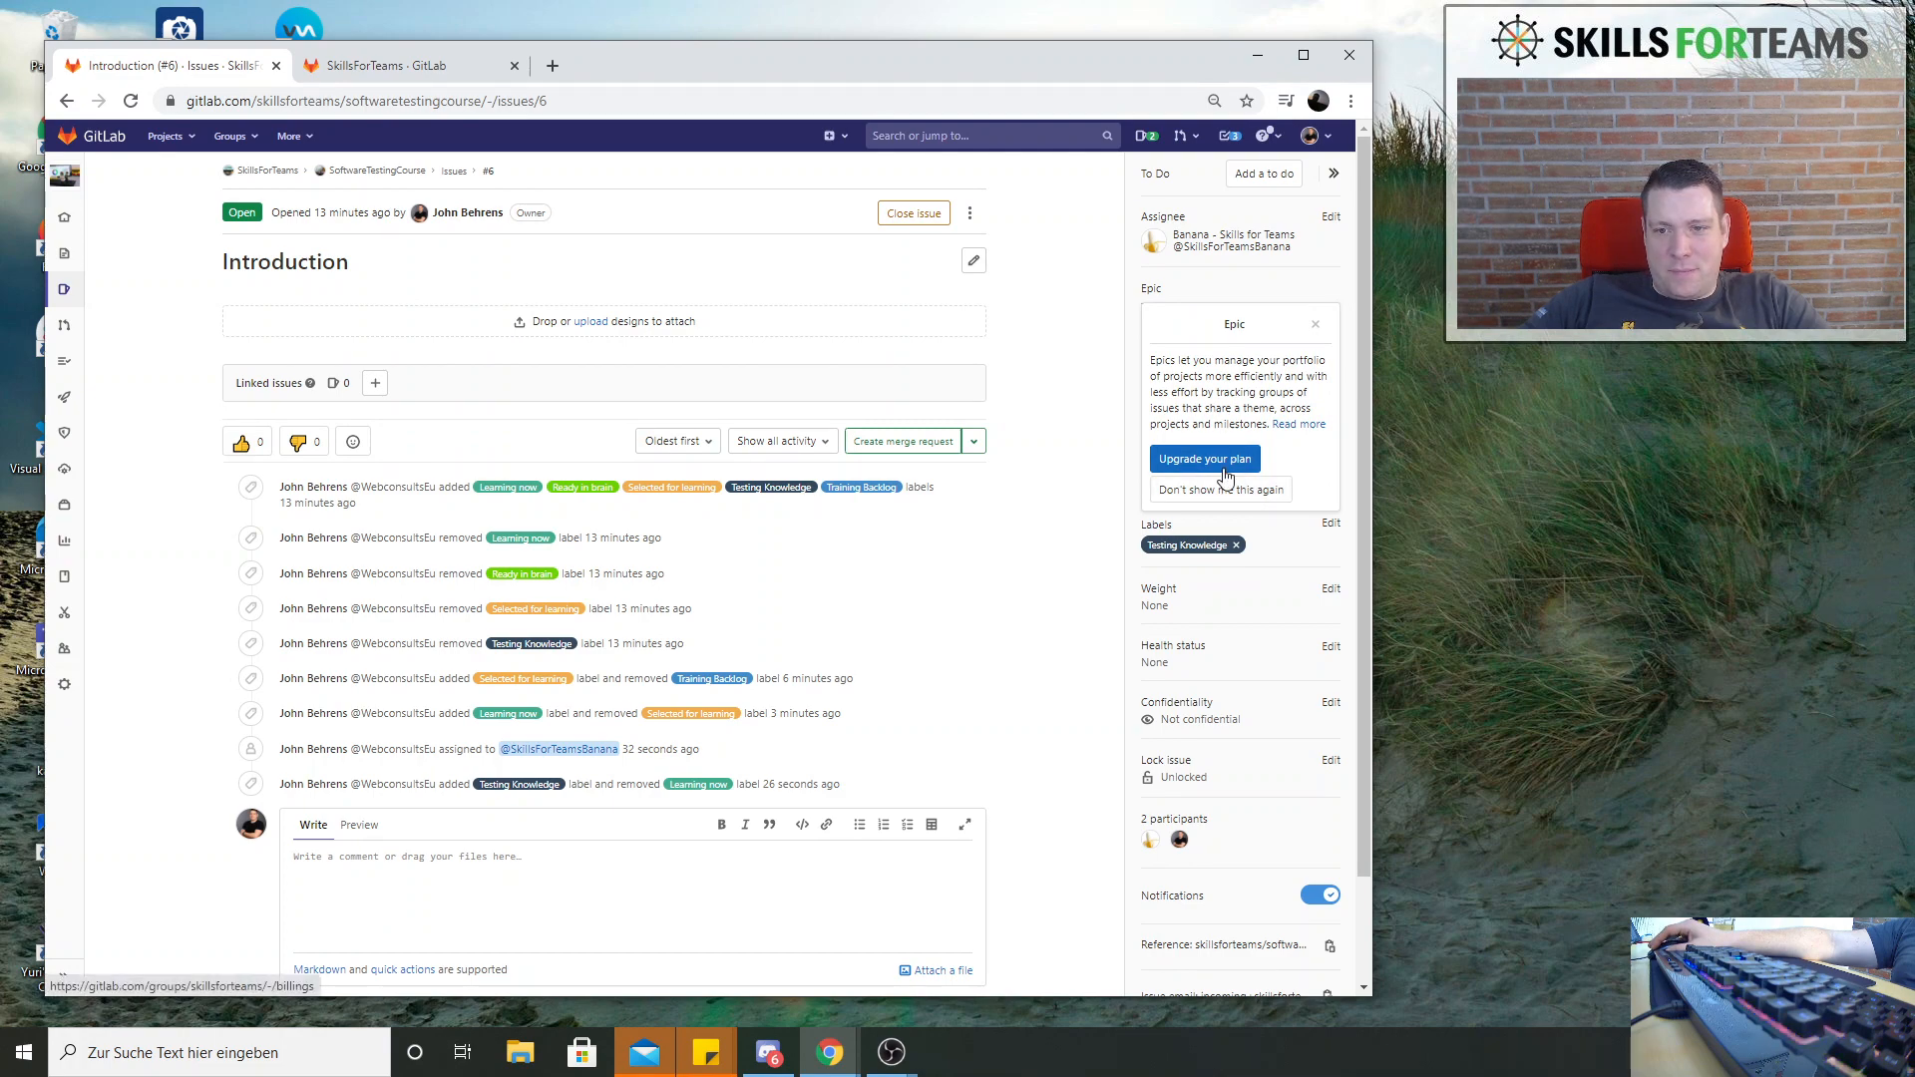
{"action": "left_click", "coordinate": [1305, 427]}
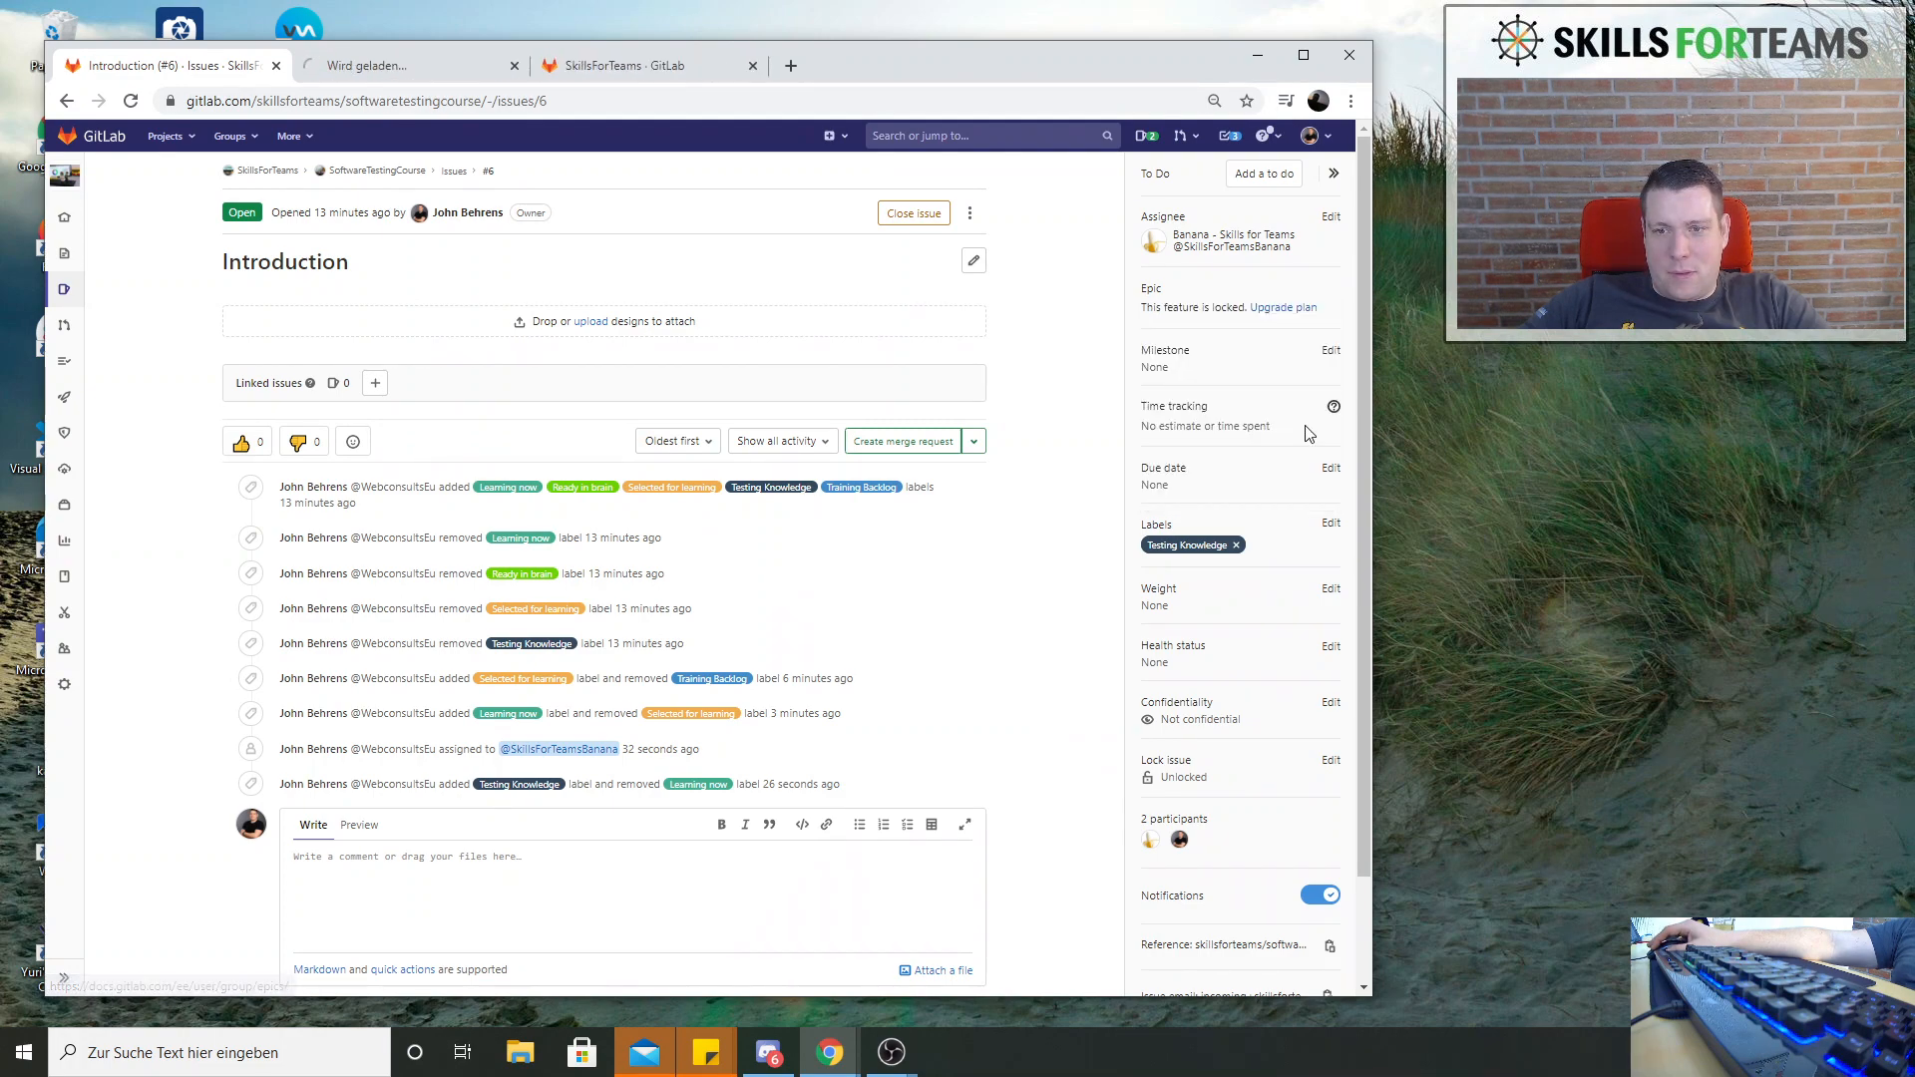
{"action": "left_click", "coordinate": [409, 74]}
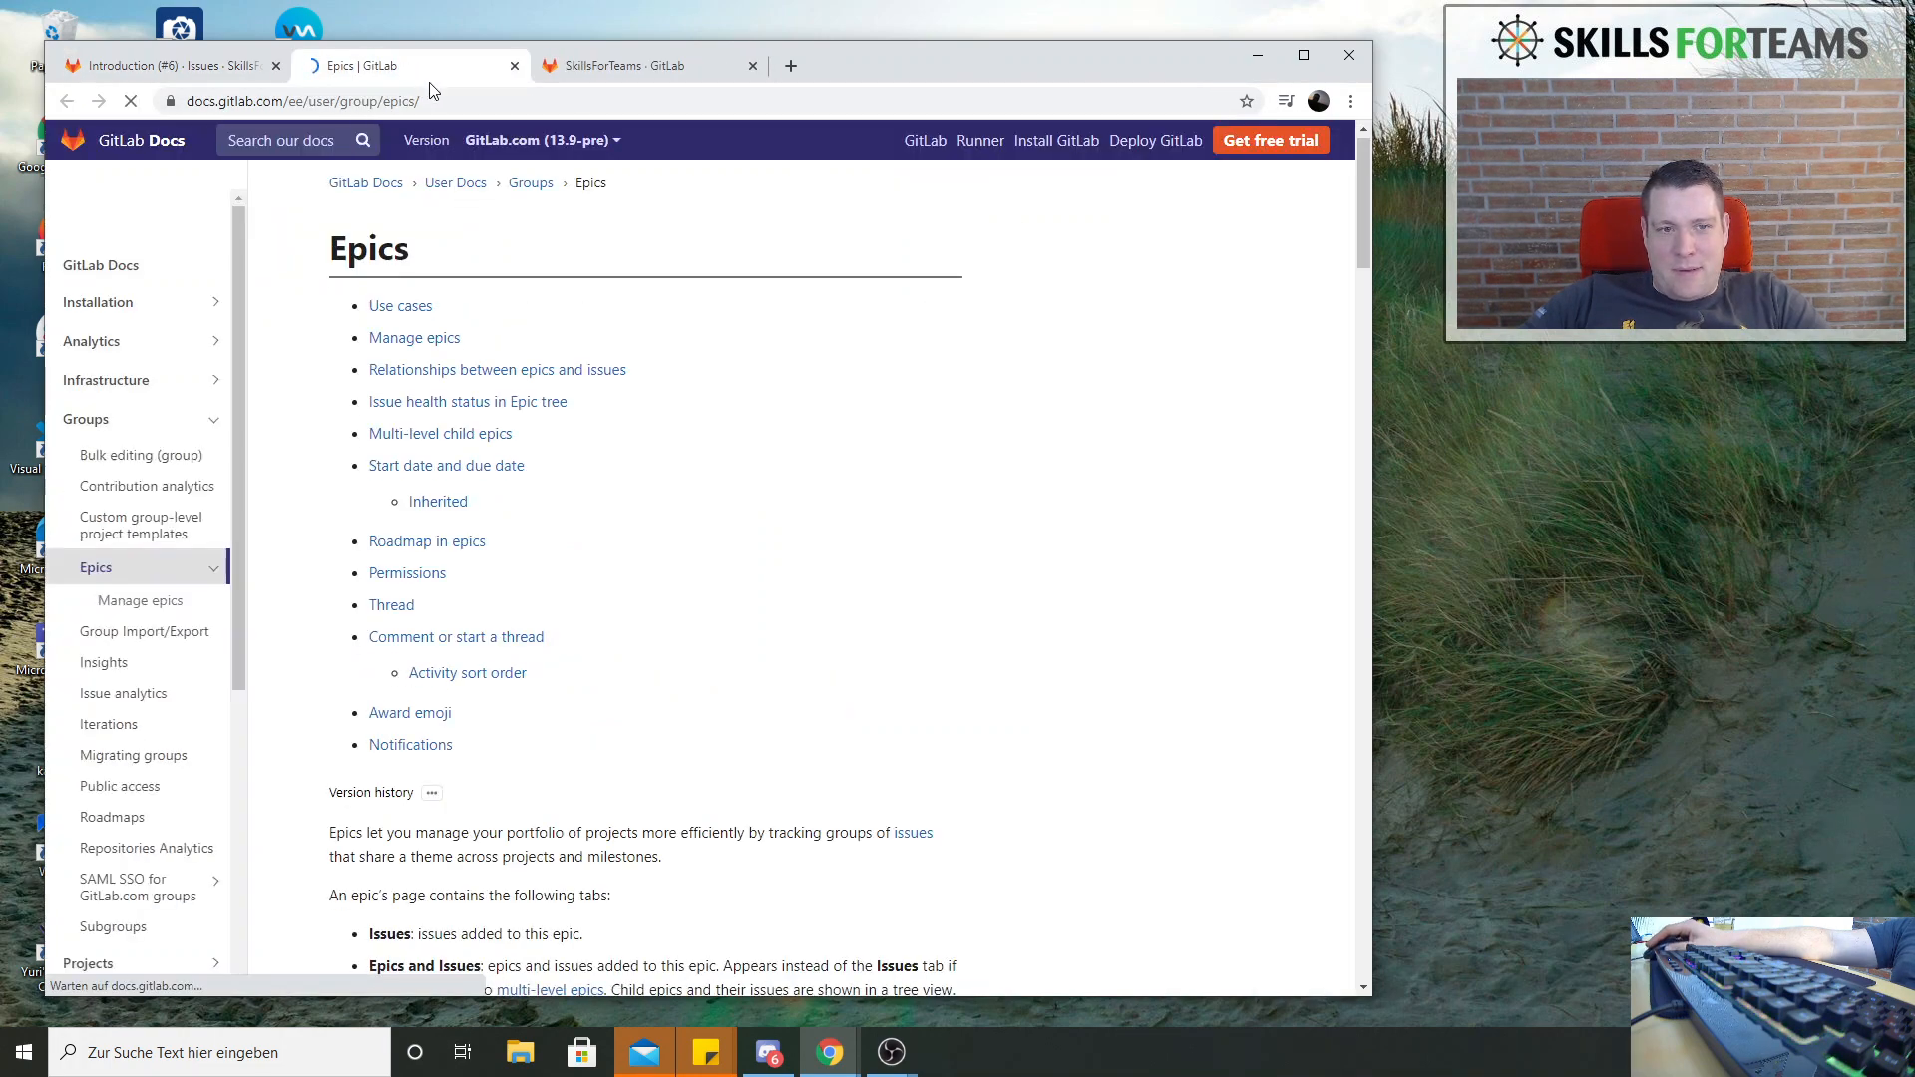
Read through the Epics documentation, including child epics, roadmap and permissions, and return to the issue Introduction
{"action": "scroll", "coordinate": [503, 270], "scroll_direction": "down", "scroll_amount": 5}
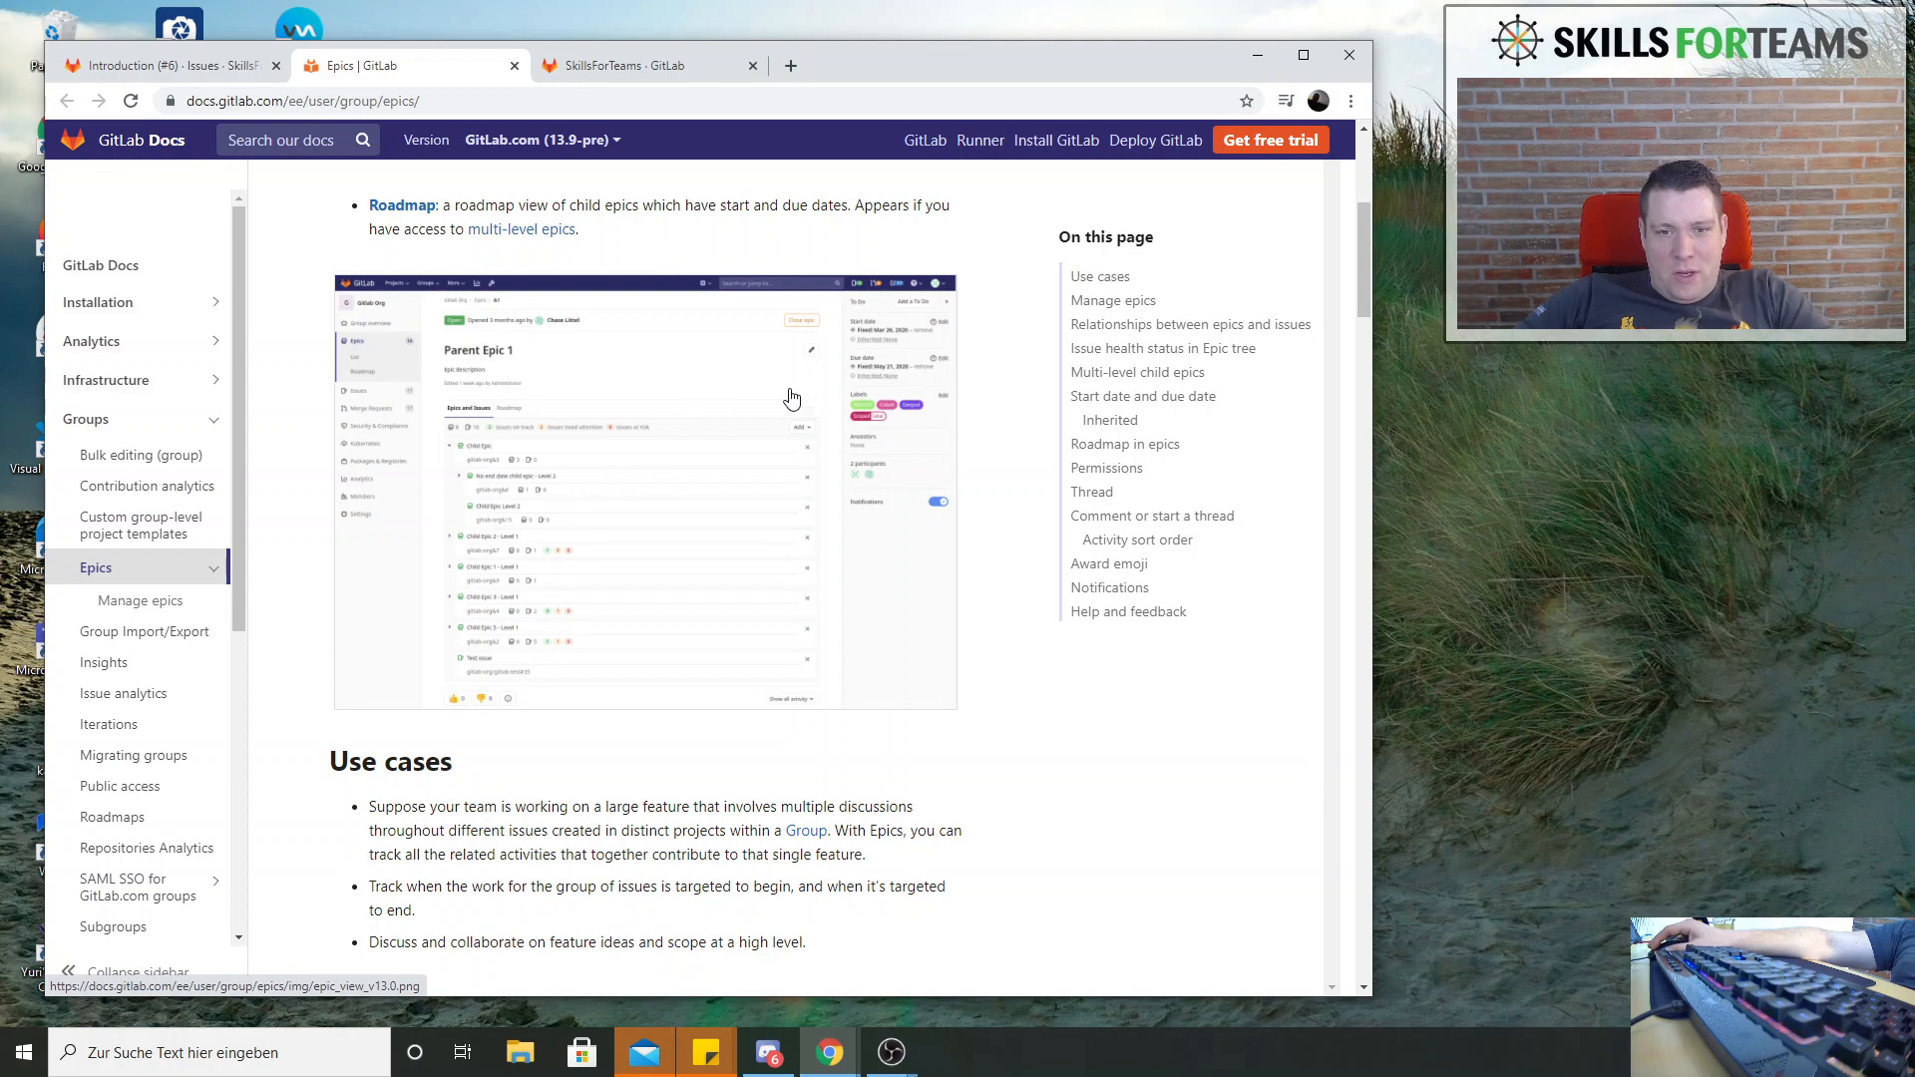
{"action": "scroll", "coordinate": [611, 538], "scroll_direction": "down", "scroll_amount": 15}
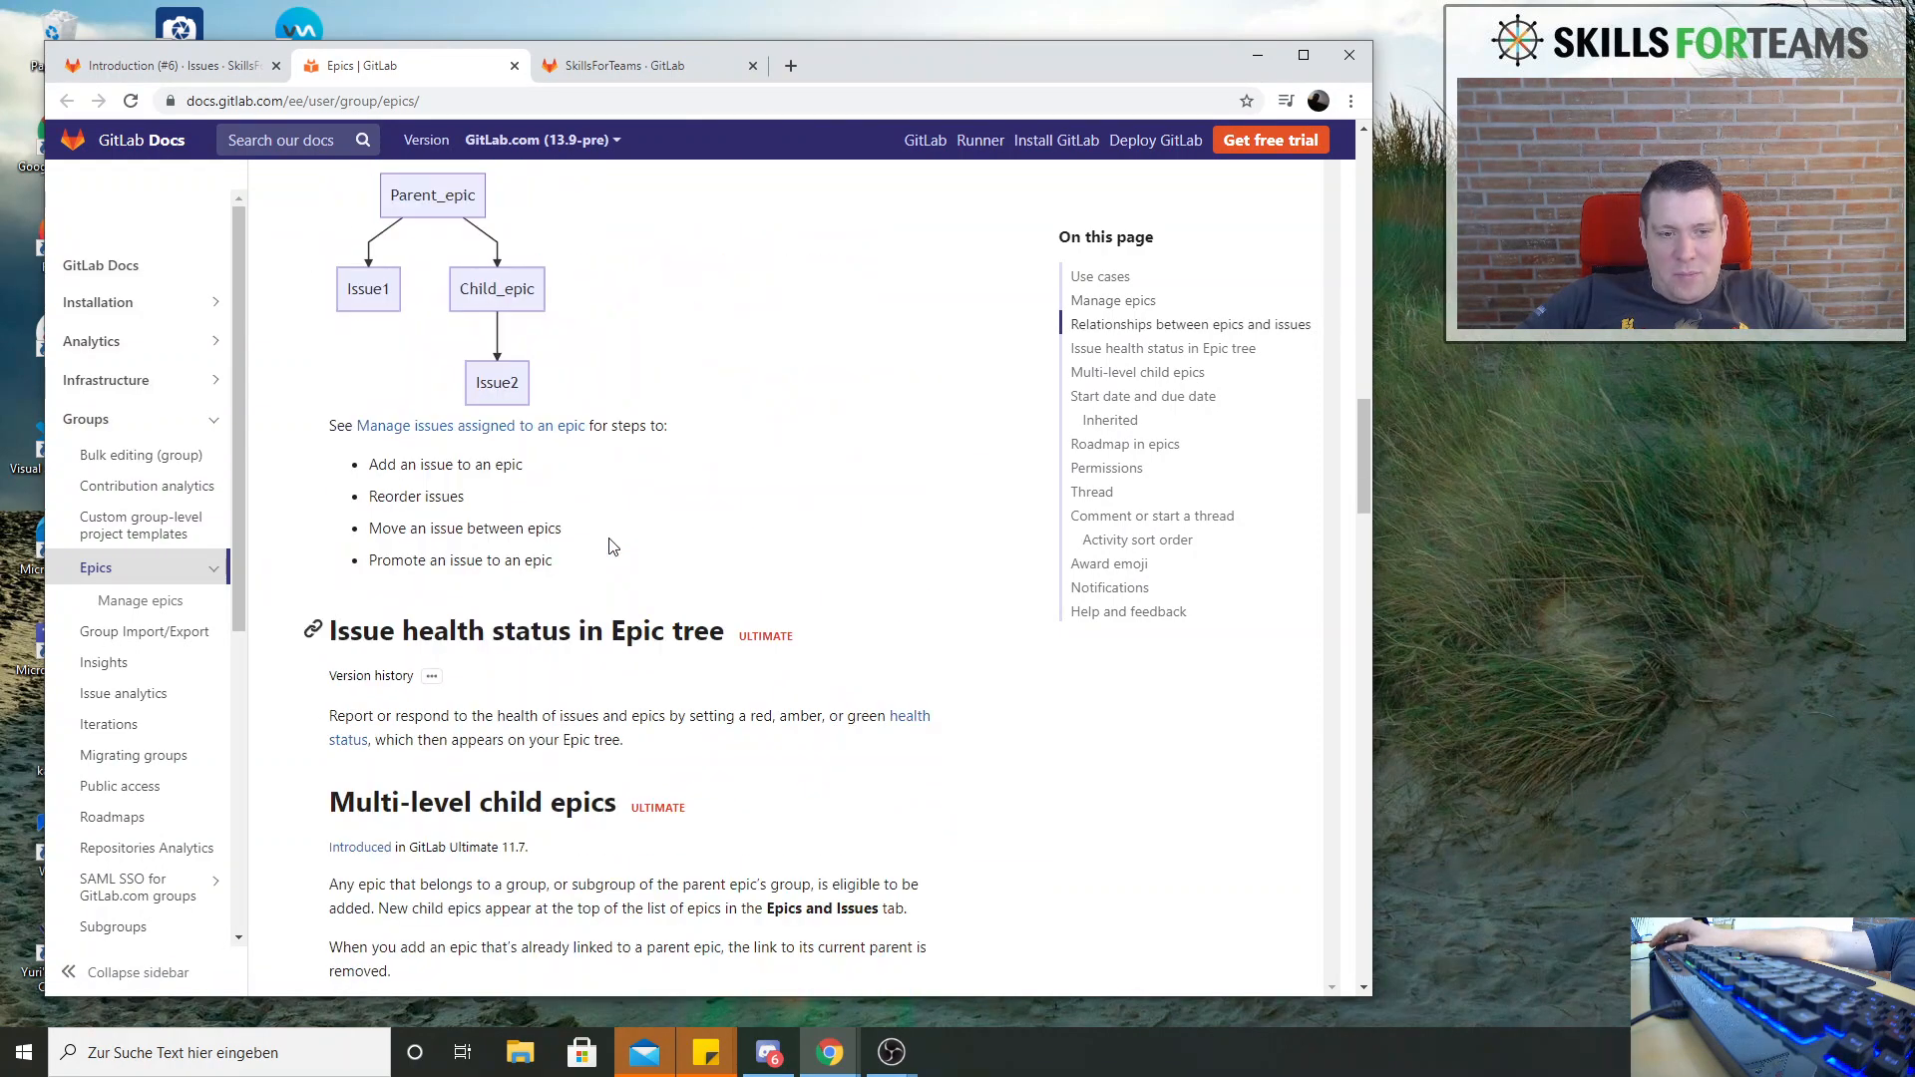
{"action": "scroll", "coordinate": [611, 548], "scroll_direction": "up", "scroll_amount": 6}
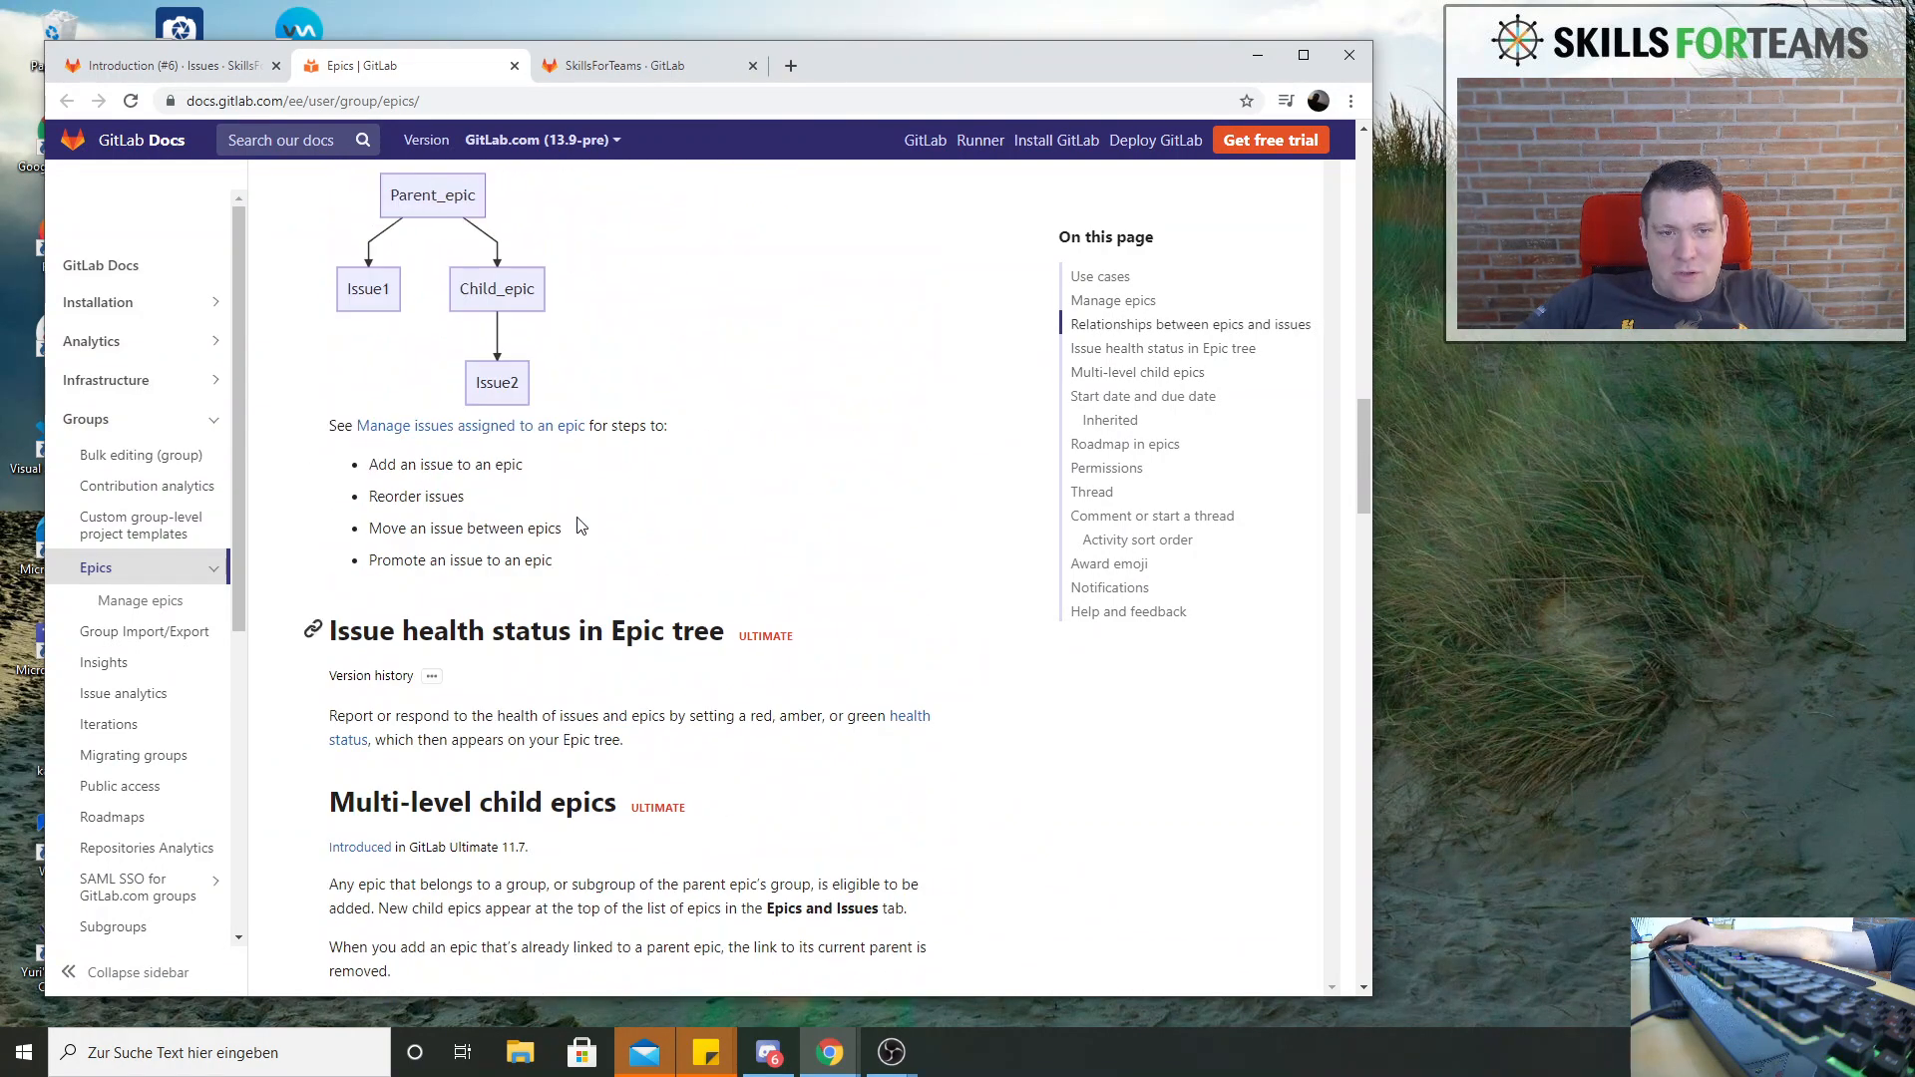
{"action": "scroll", "coordinate": [552, 514], "scroll_direction": "down", "scroll_amount": 17}
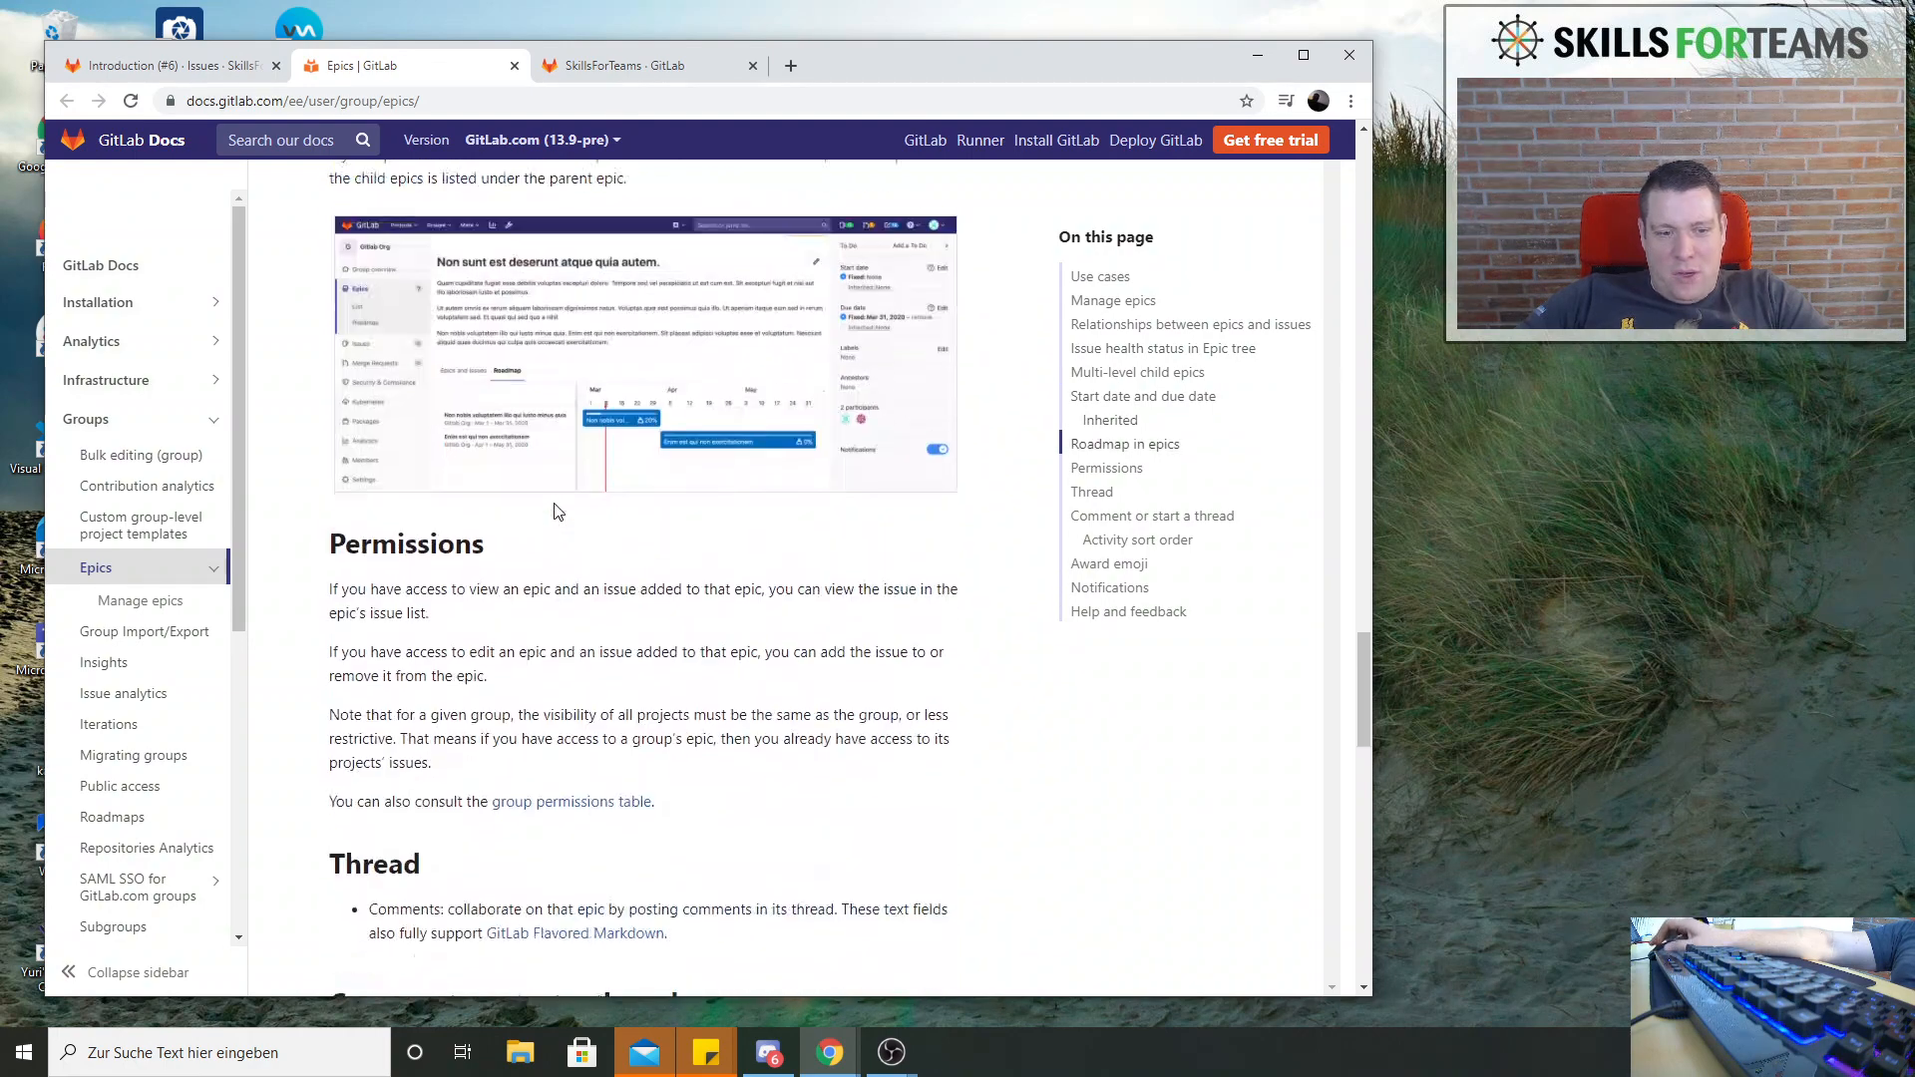
{"action": "scroll", "coordinate": [558, 512], "scroll_direction": "down", "scroll_amount": 12}
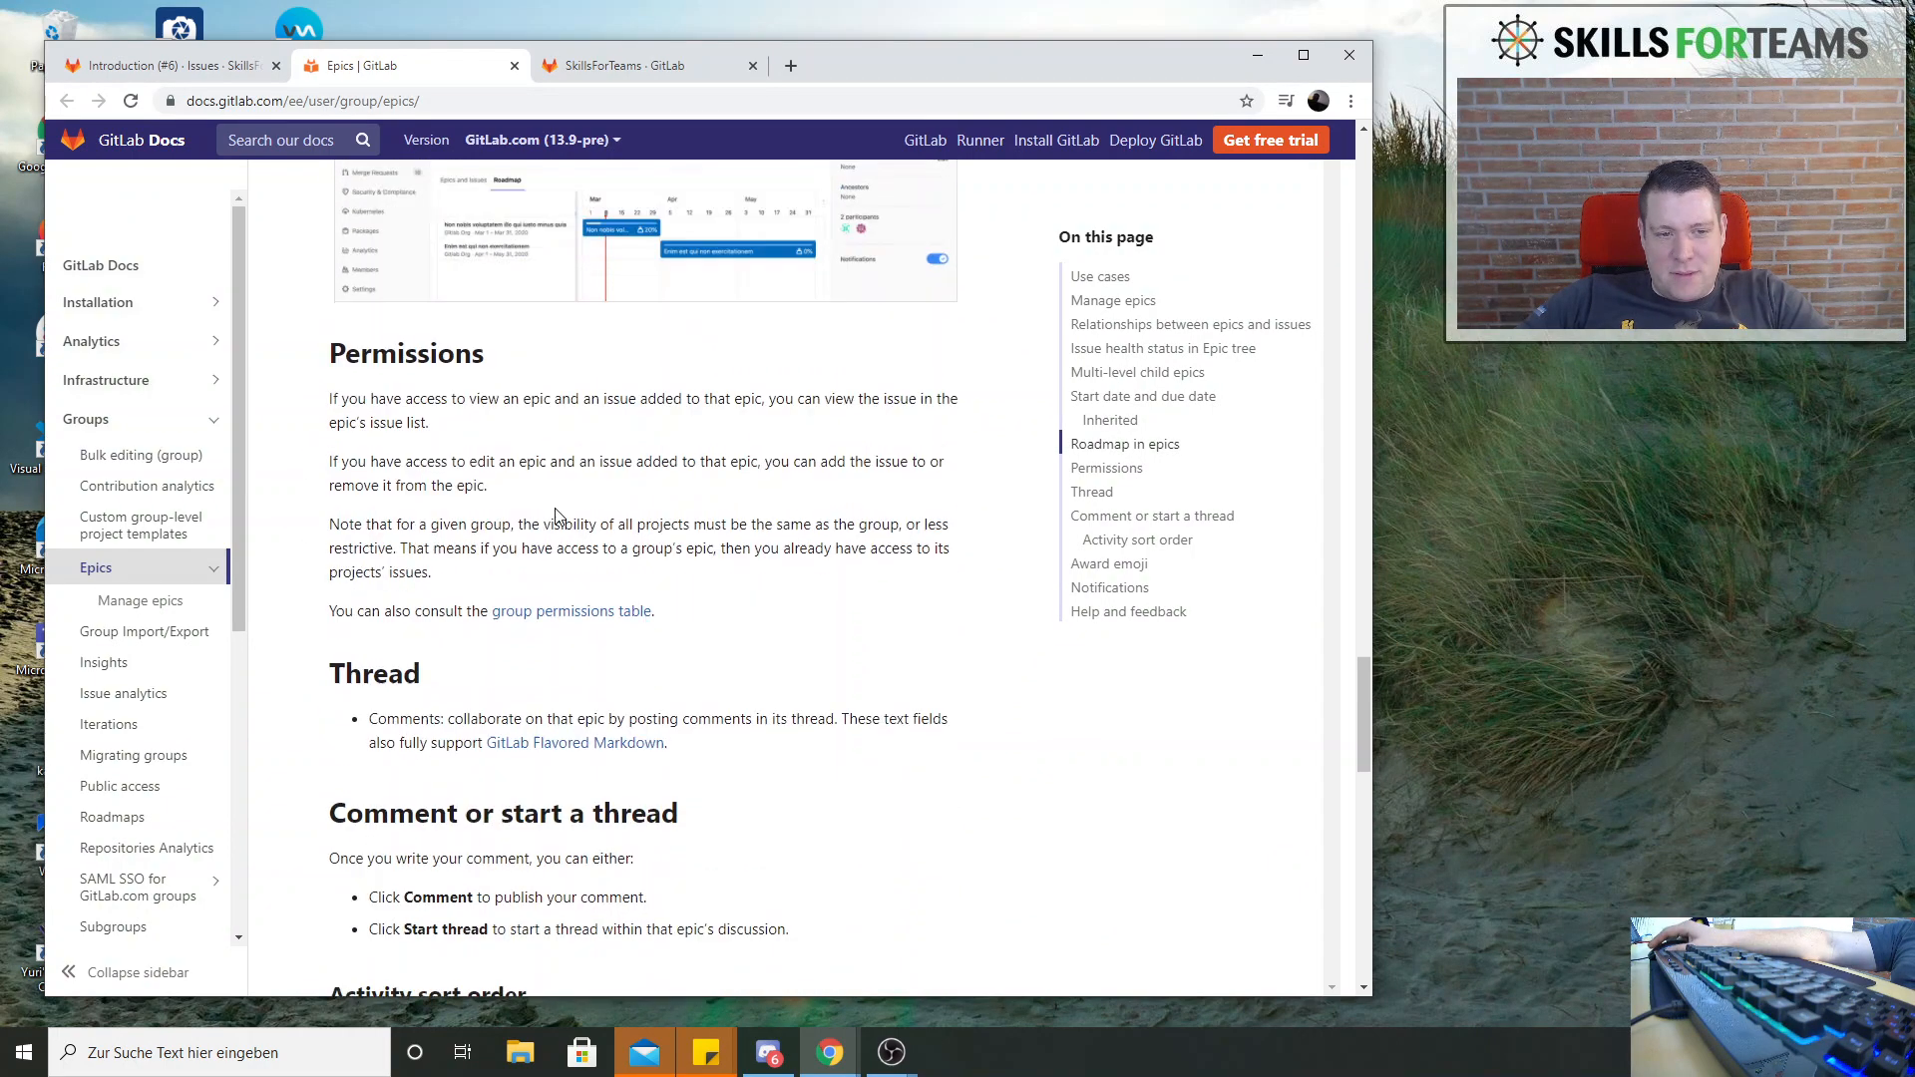
{"action": "scroll", "coordinate": [559, 529], "scroll_direction": "down", "scroll_amount": 1}
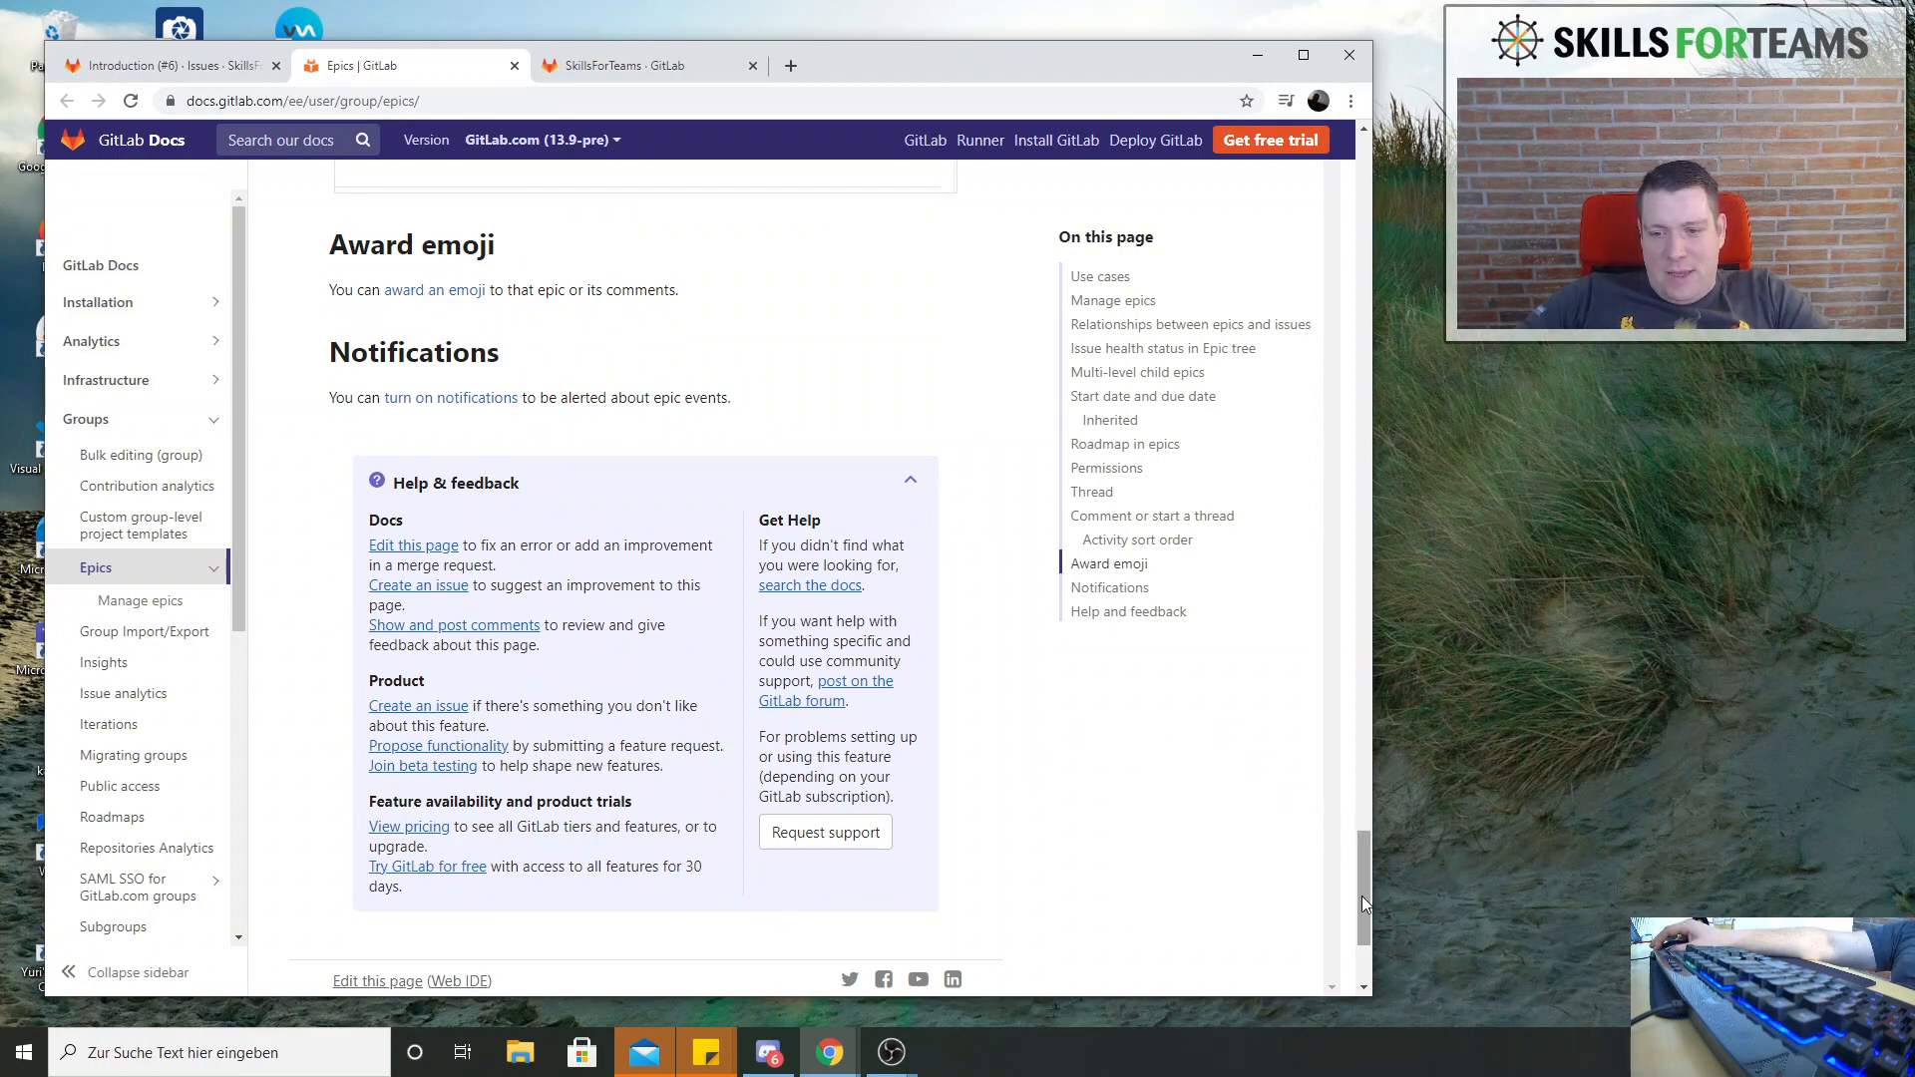
{"action": "left_click_drag", "start_coordinate": [1361, 896], "coordinate": [1358, 798]}
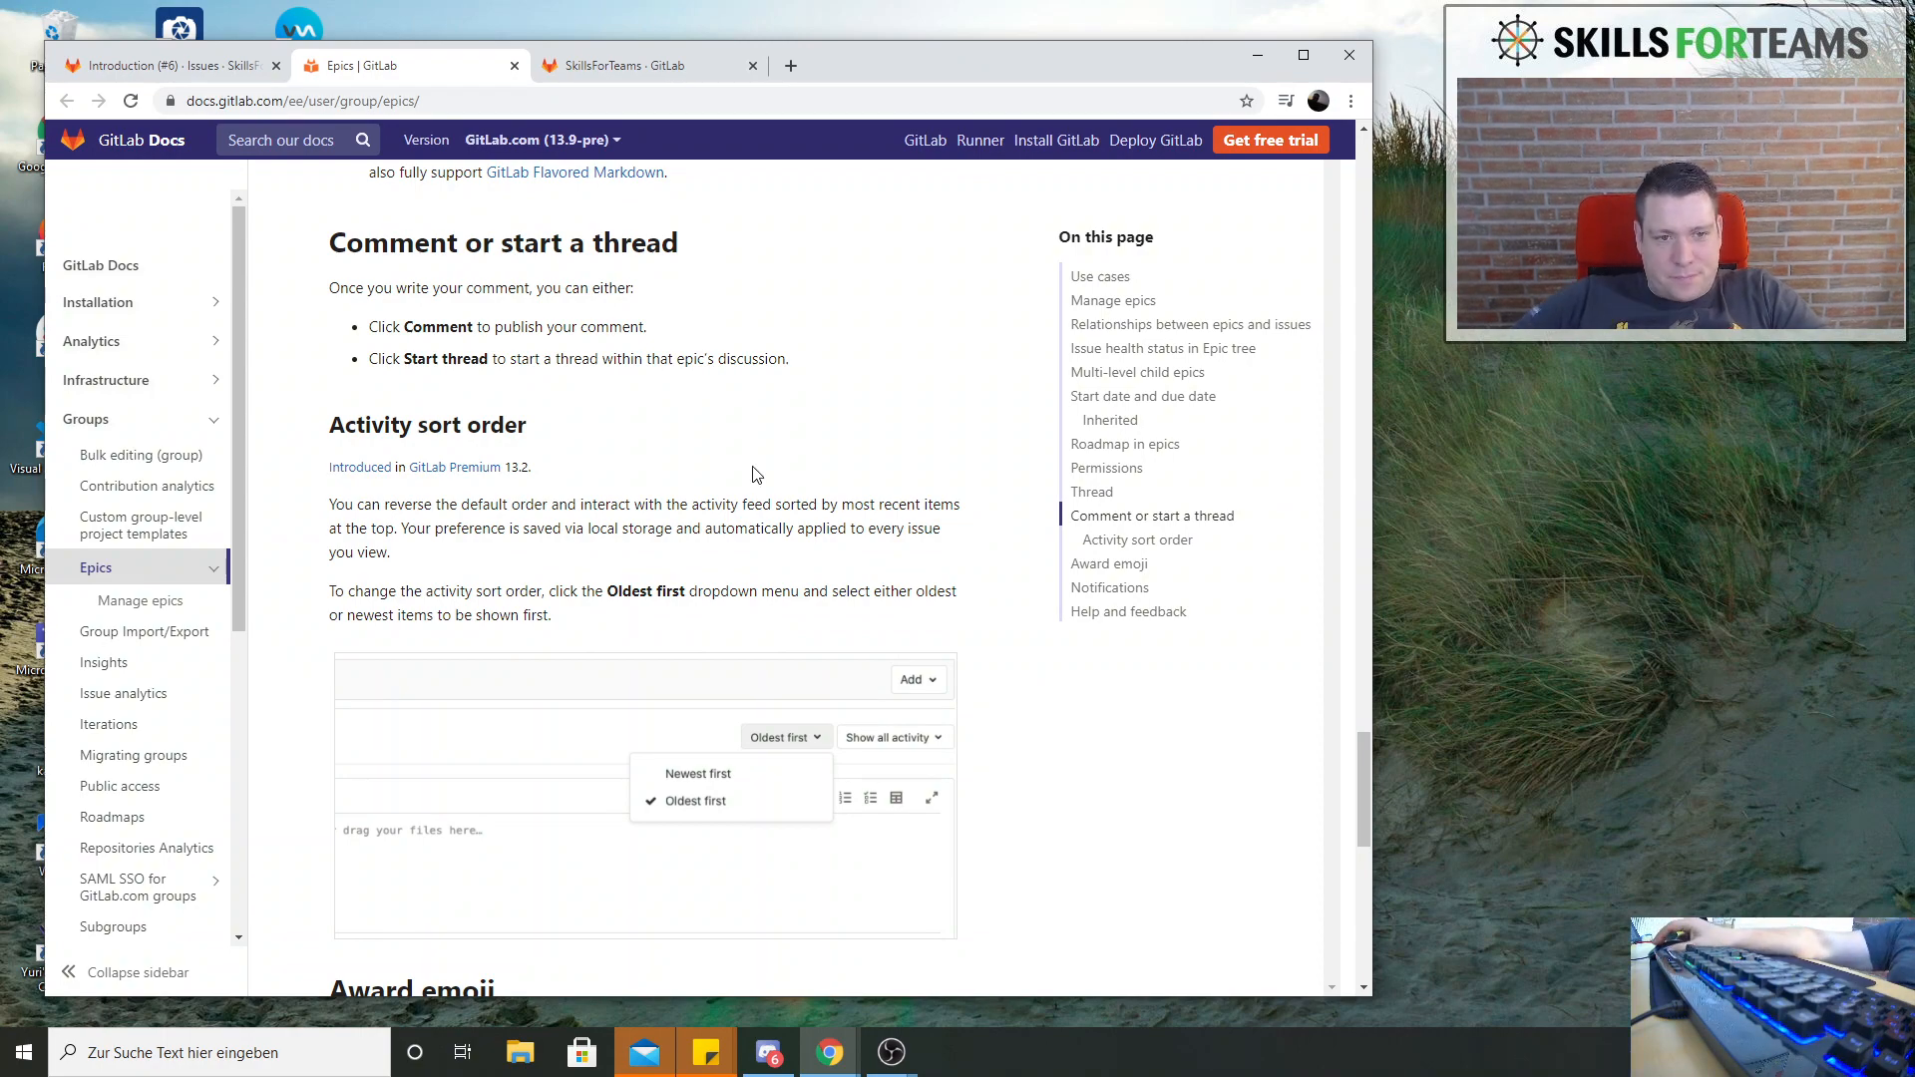
{"action": "scroll", "coordinate": [698, 456], "scroll_direction": "up", "scroll_amount": 14}
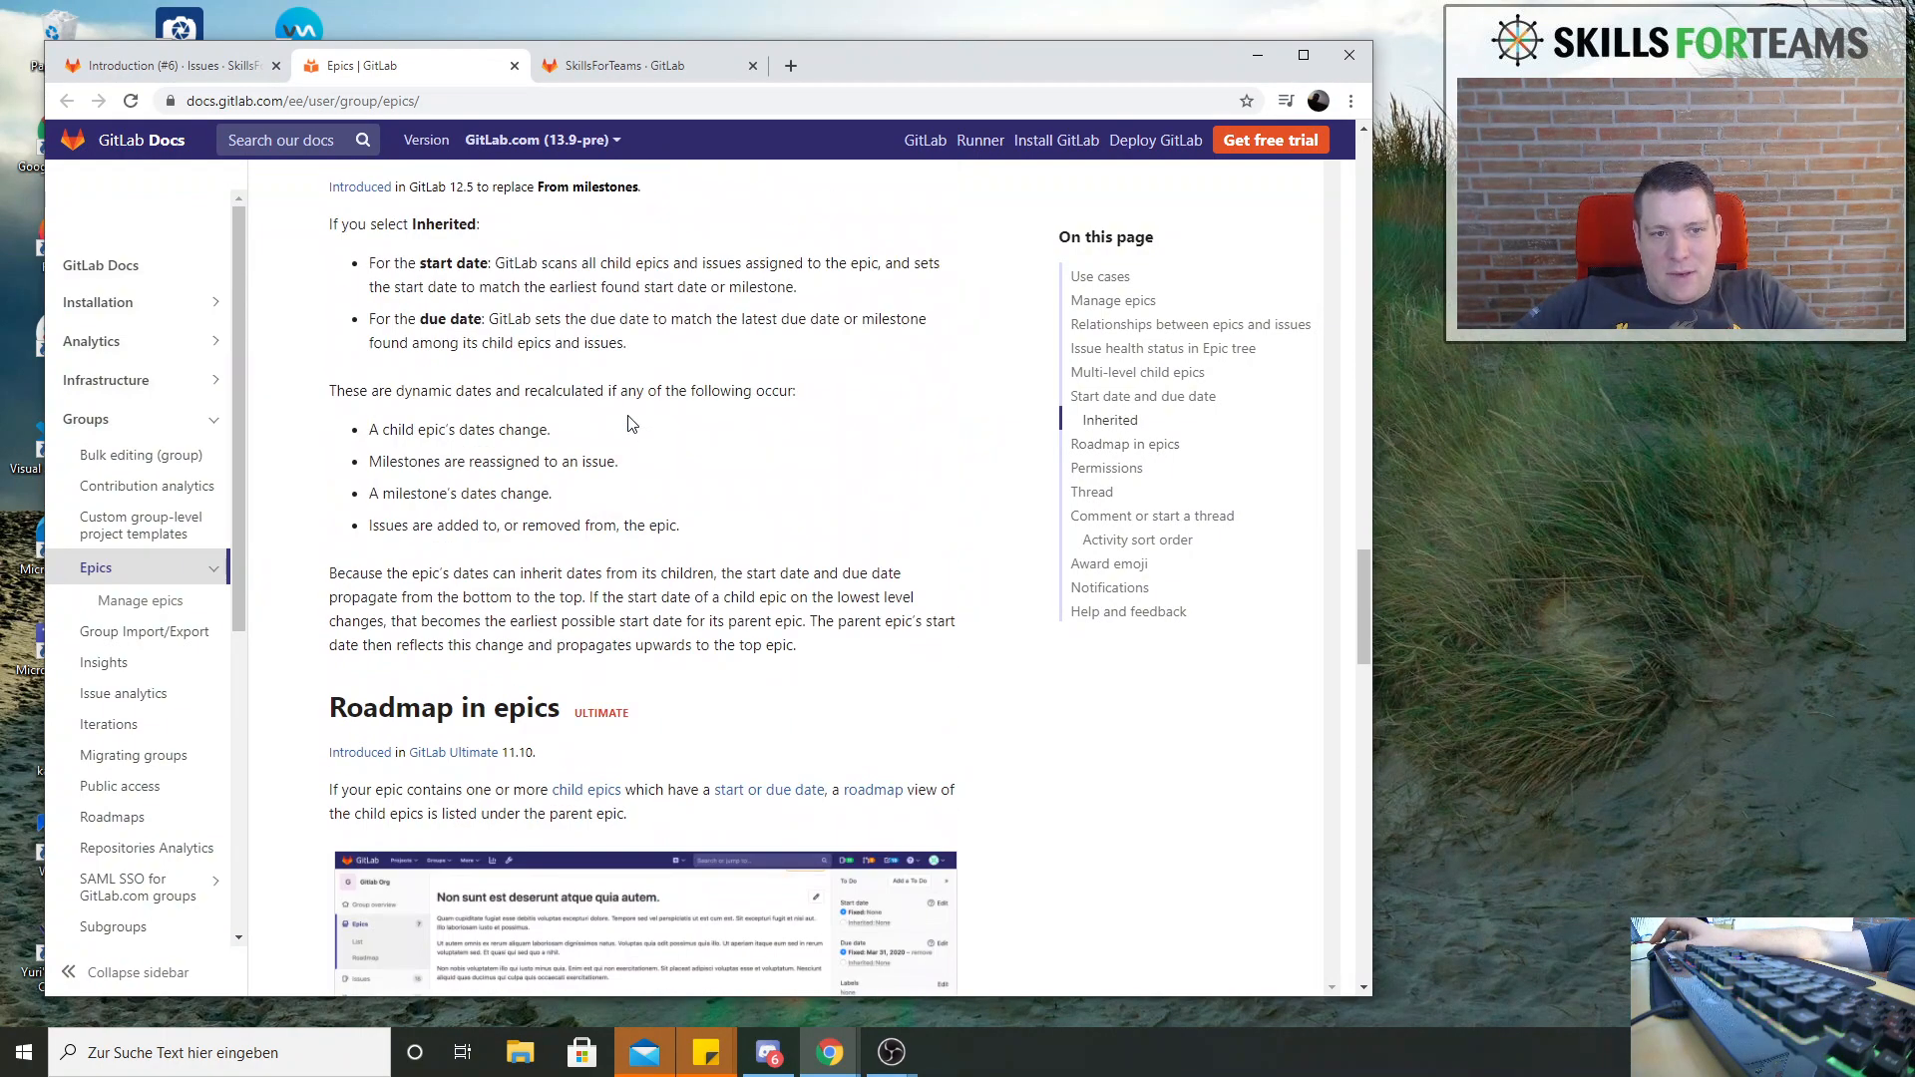
{"action": "scroll", "coordinate": [630, 424], "scroll_direction": "up", "scroll_amount": 7}
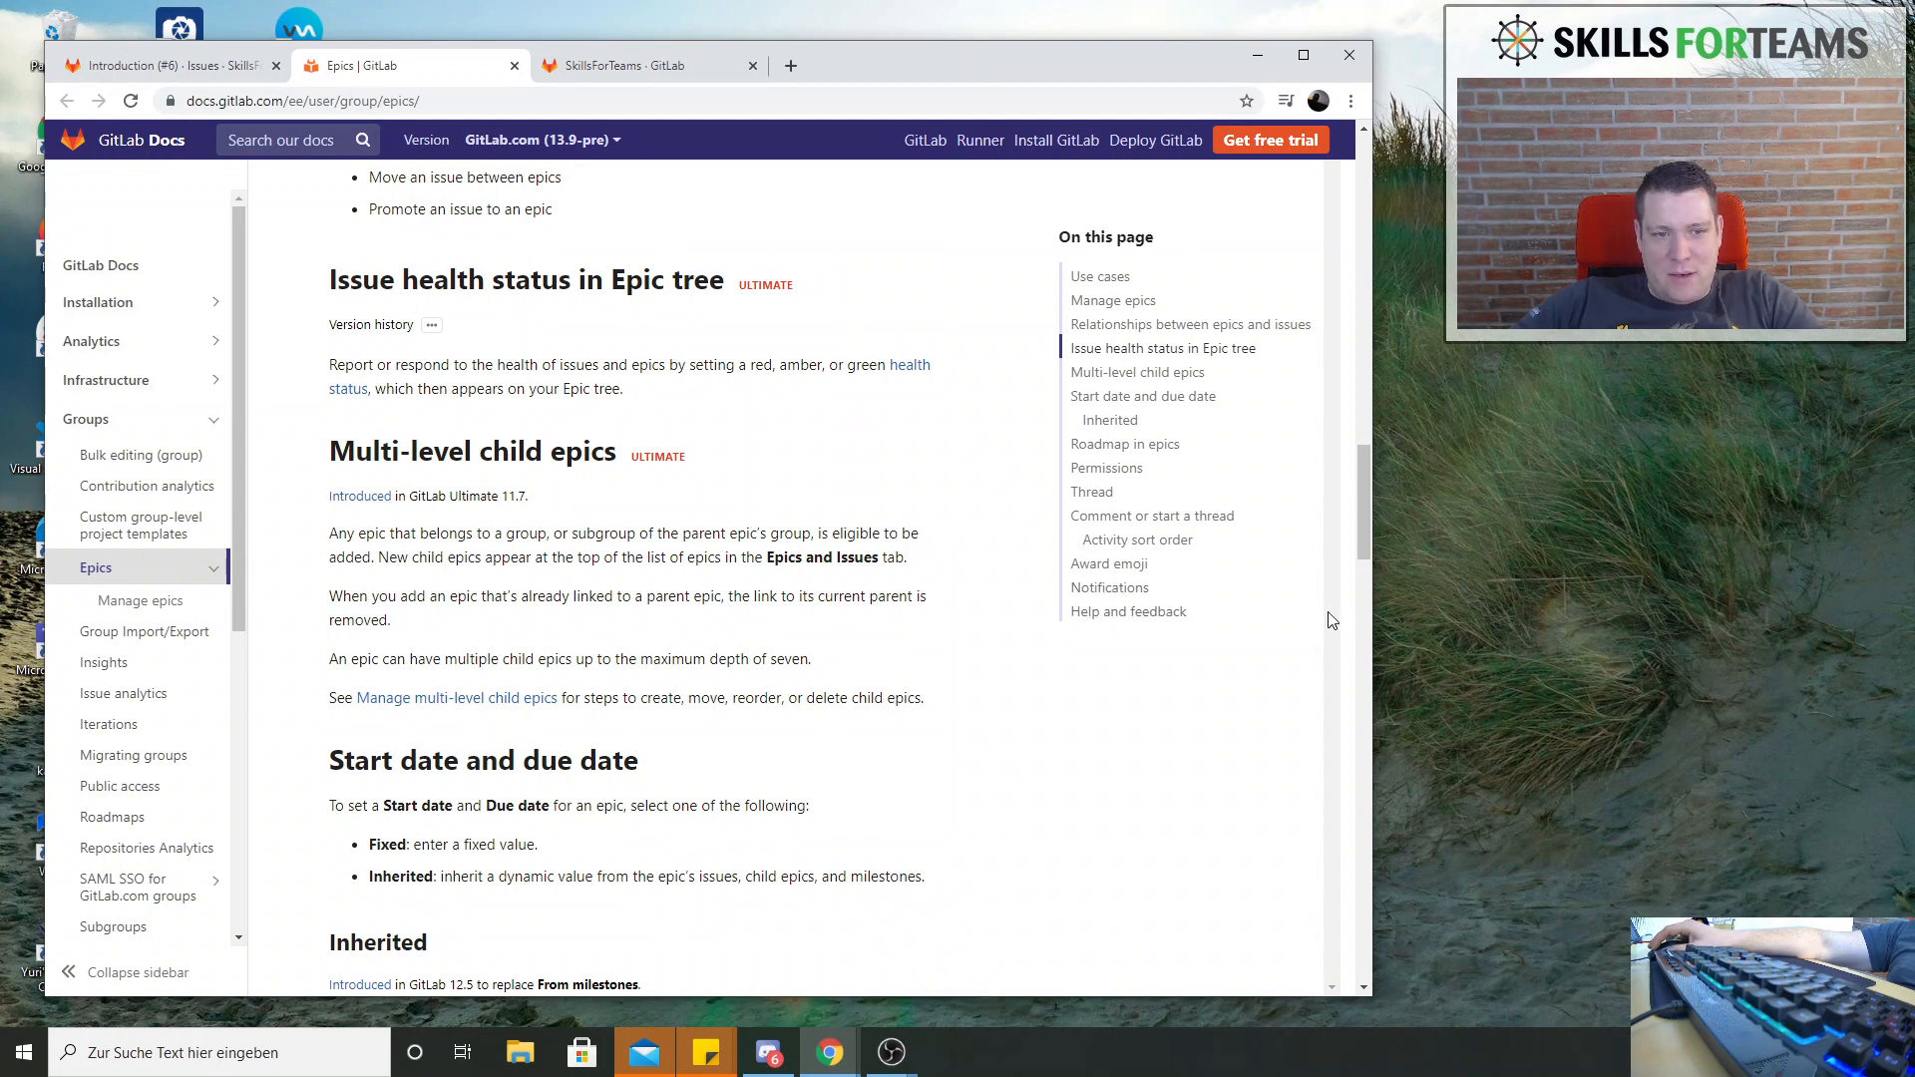
{"action": "left_click_drag", "start_coordinate": [1361, 513], "coordinate": [1351, 196]}
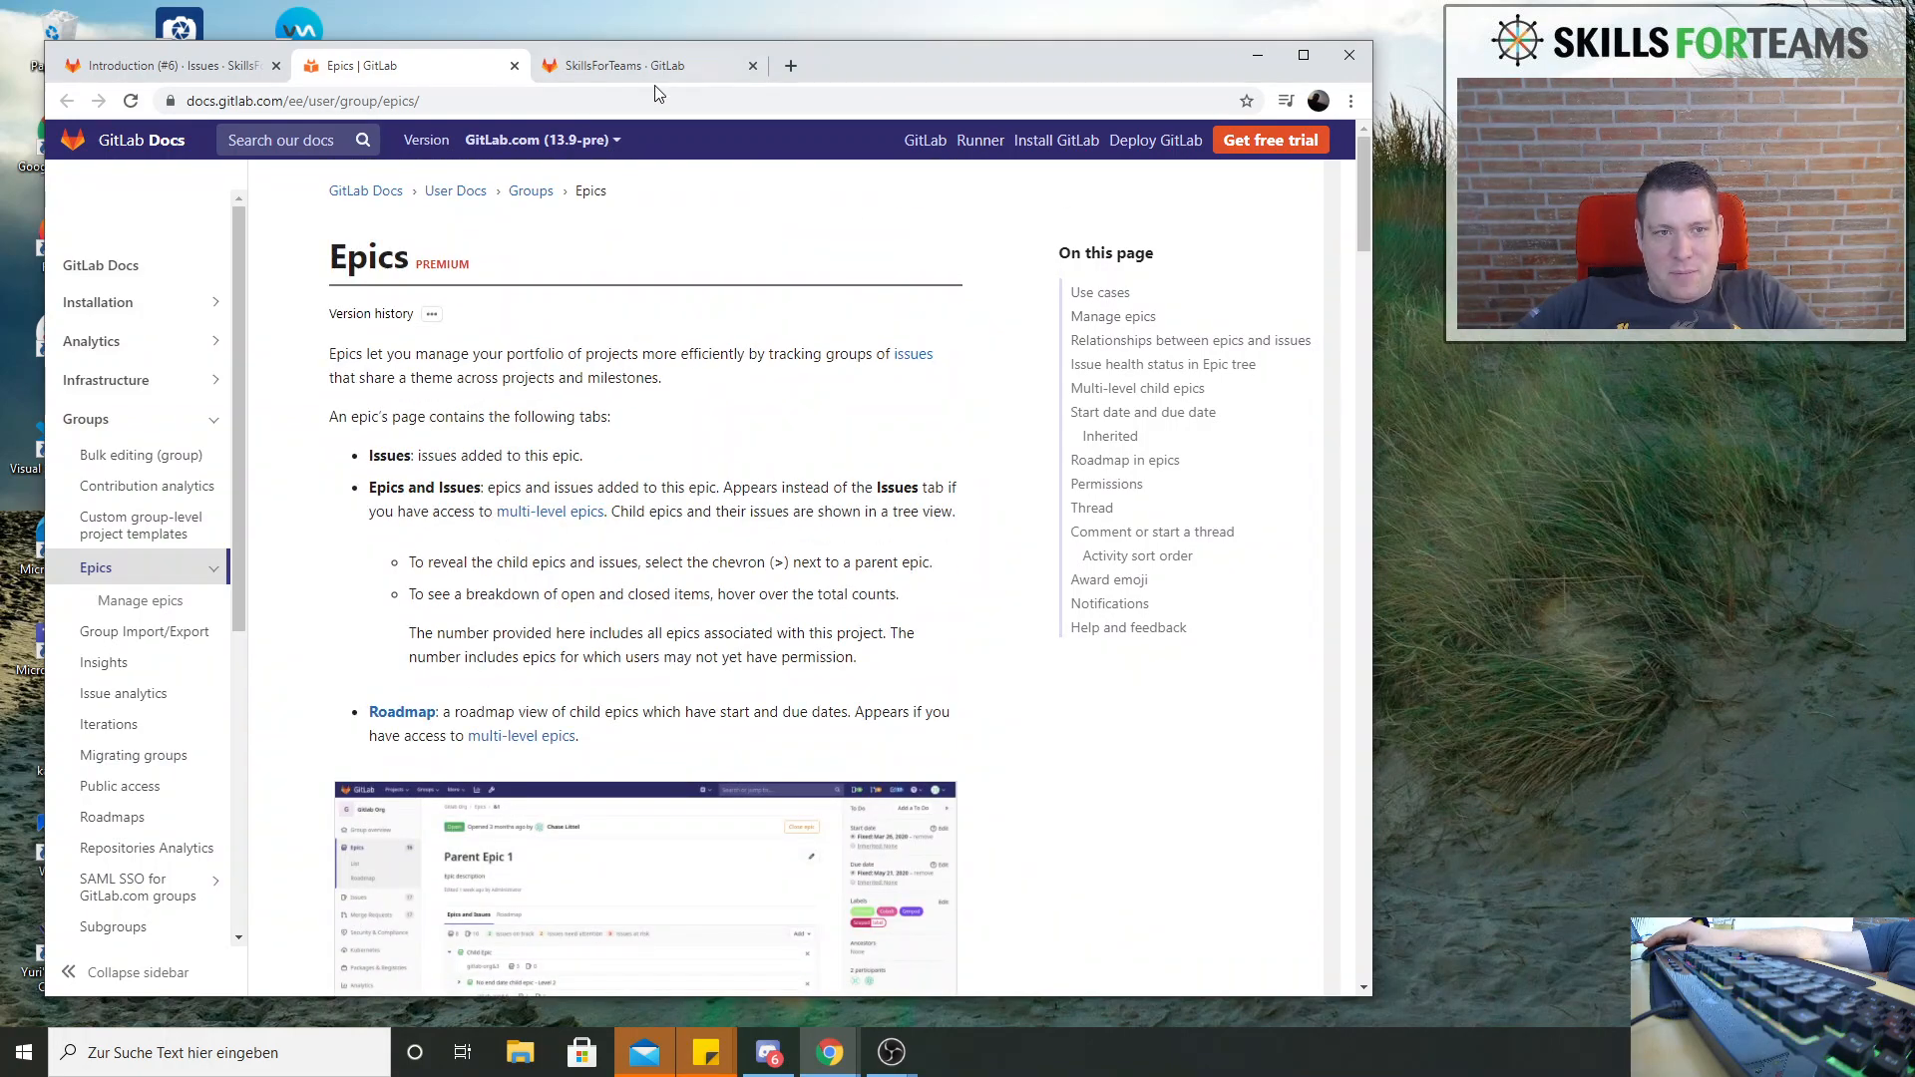
{"action": "left_click", "coordinate": [186, 68]}
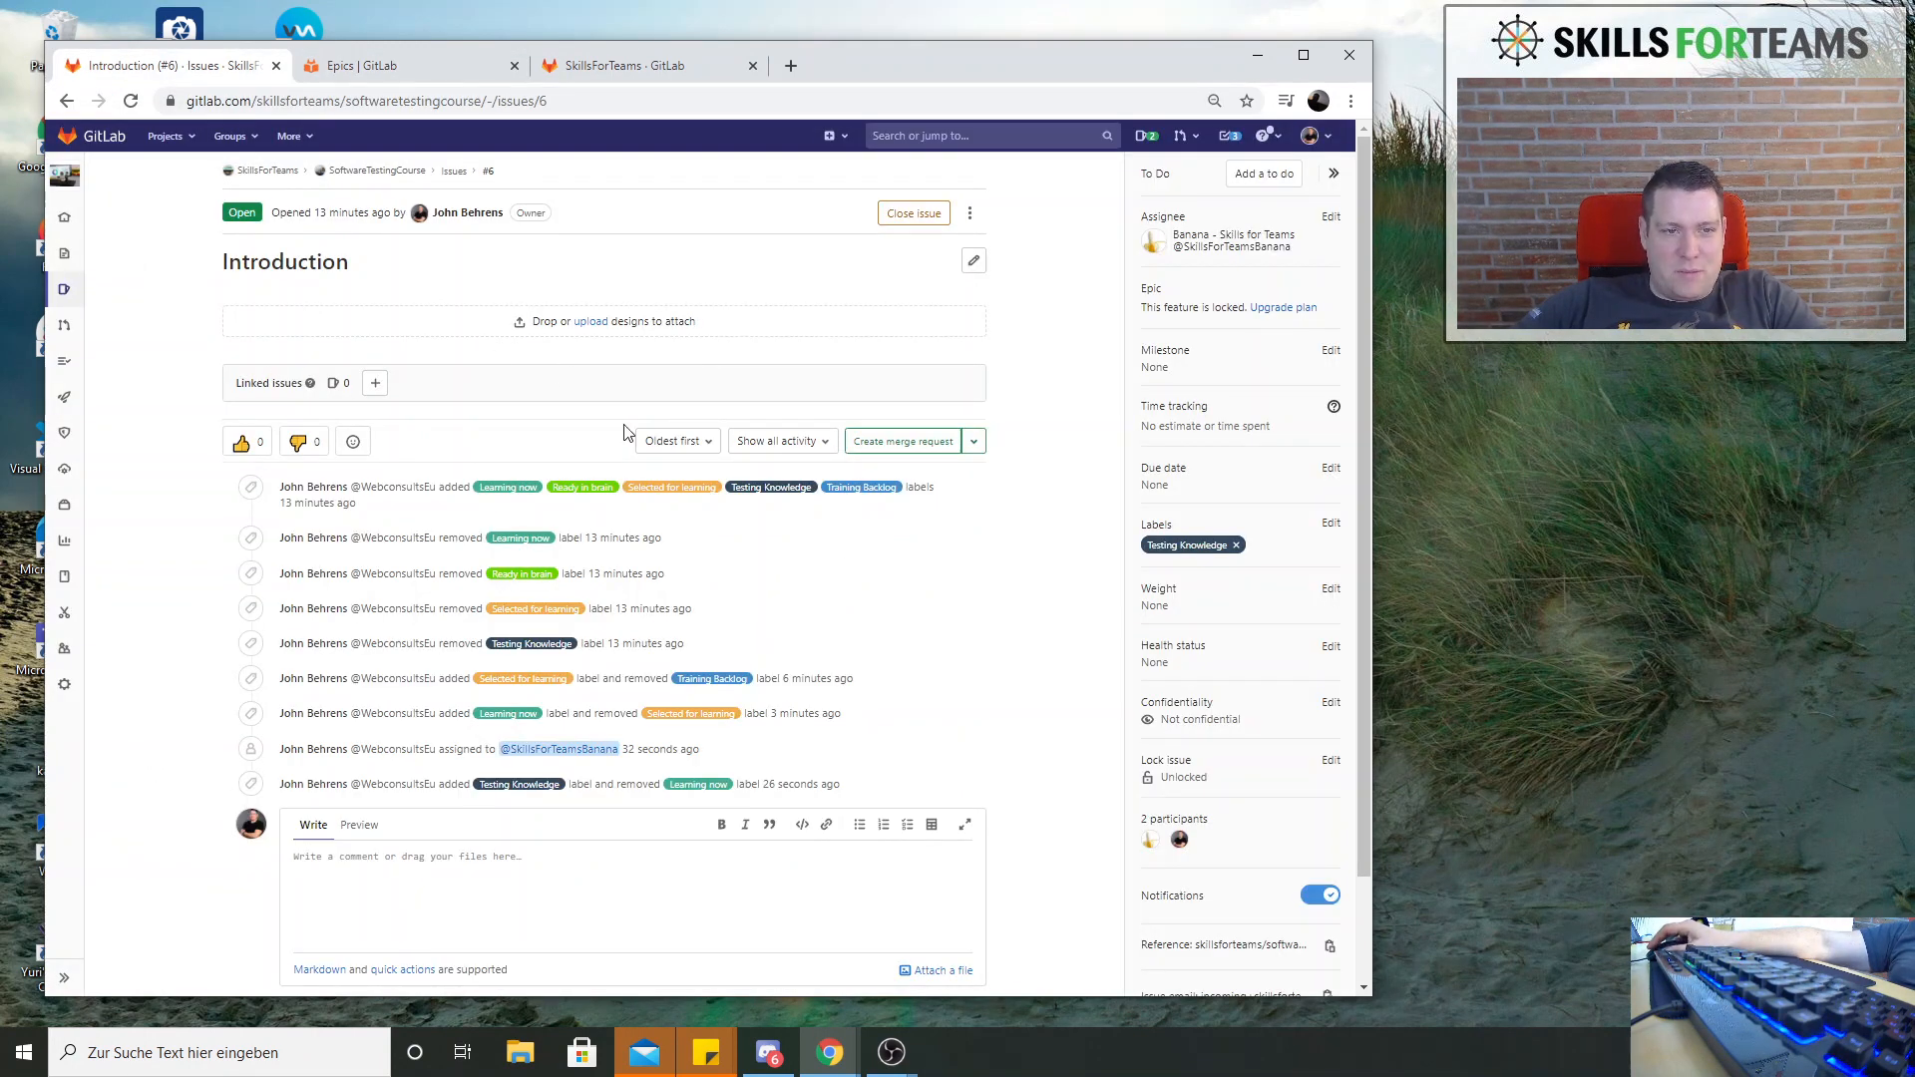
Check the milestone choices for the issue Introduction, keep No milestone, and open the project's milestones page
{"action": "mouse_move", "coordinate": [63, 290]}
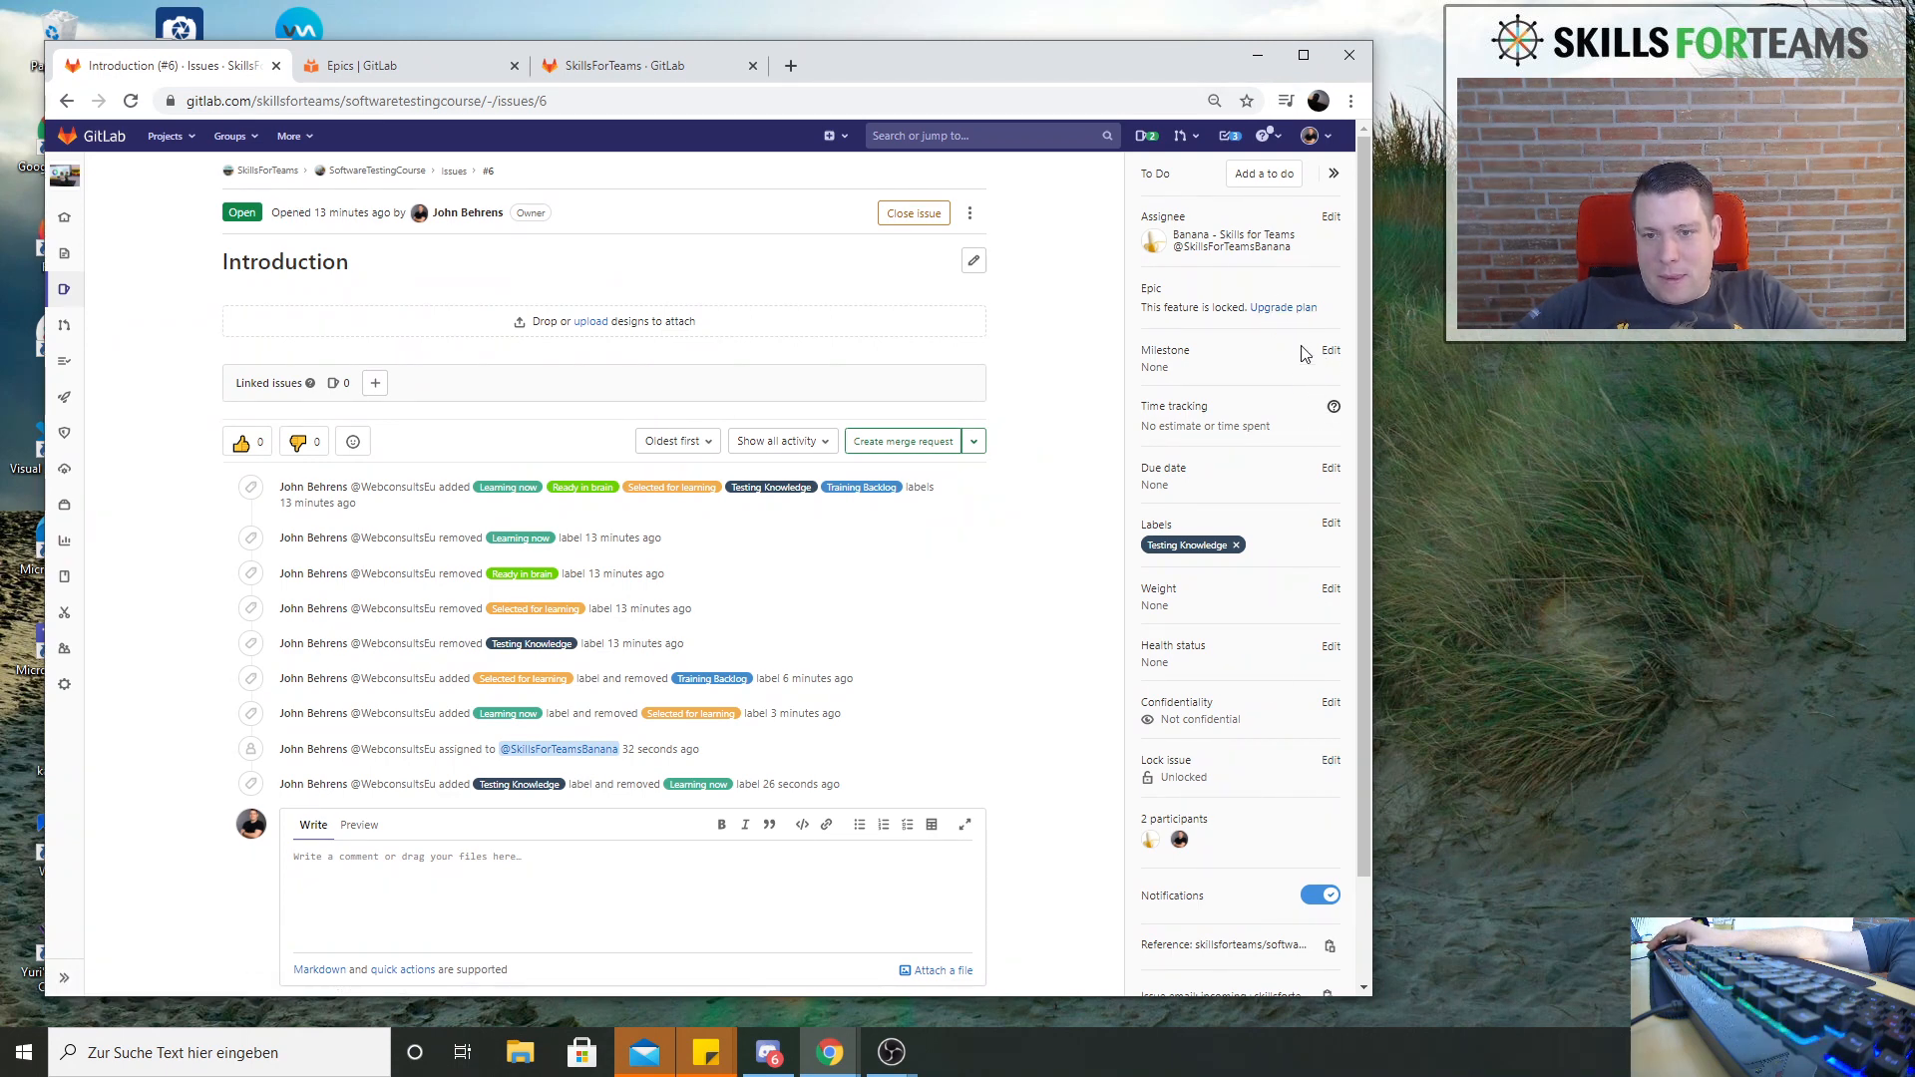
{"action": "left_click", "coordinate": [1328, 351]}
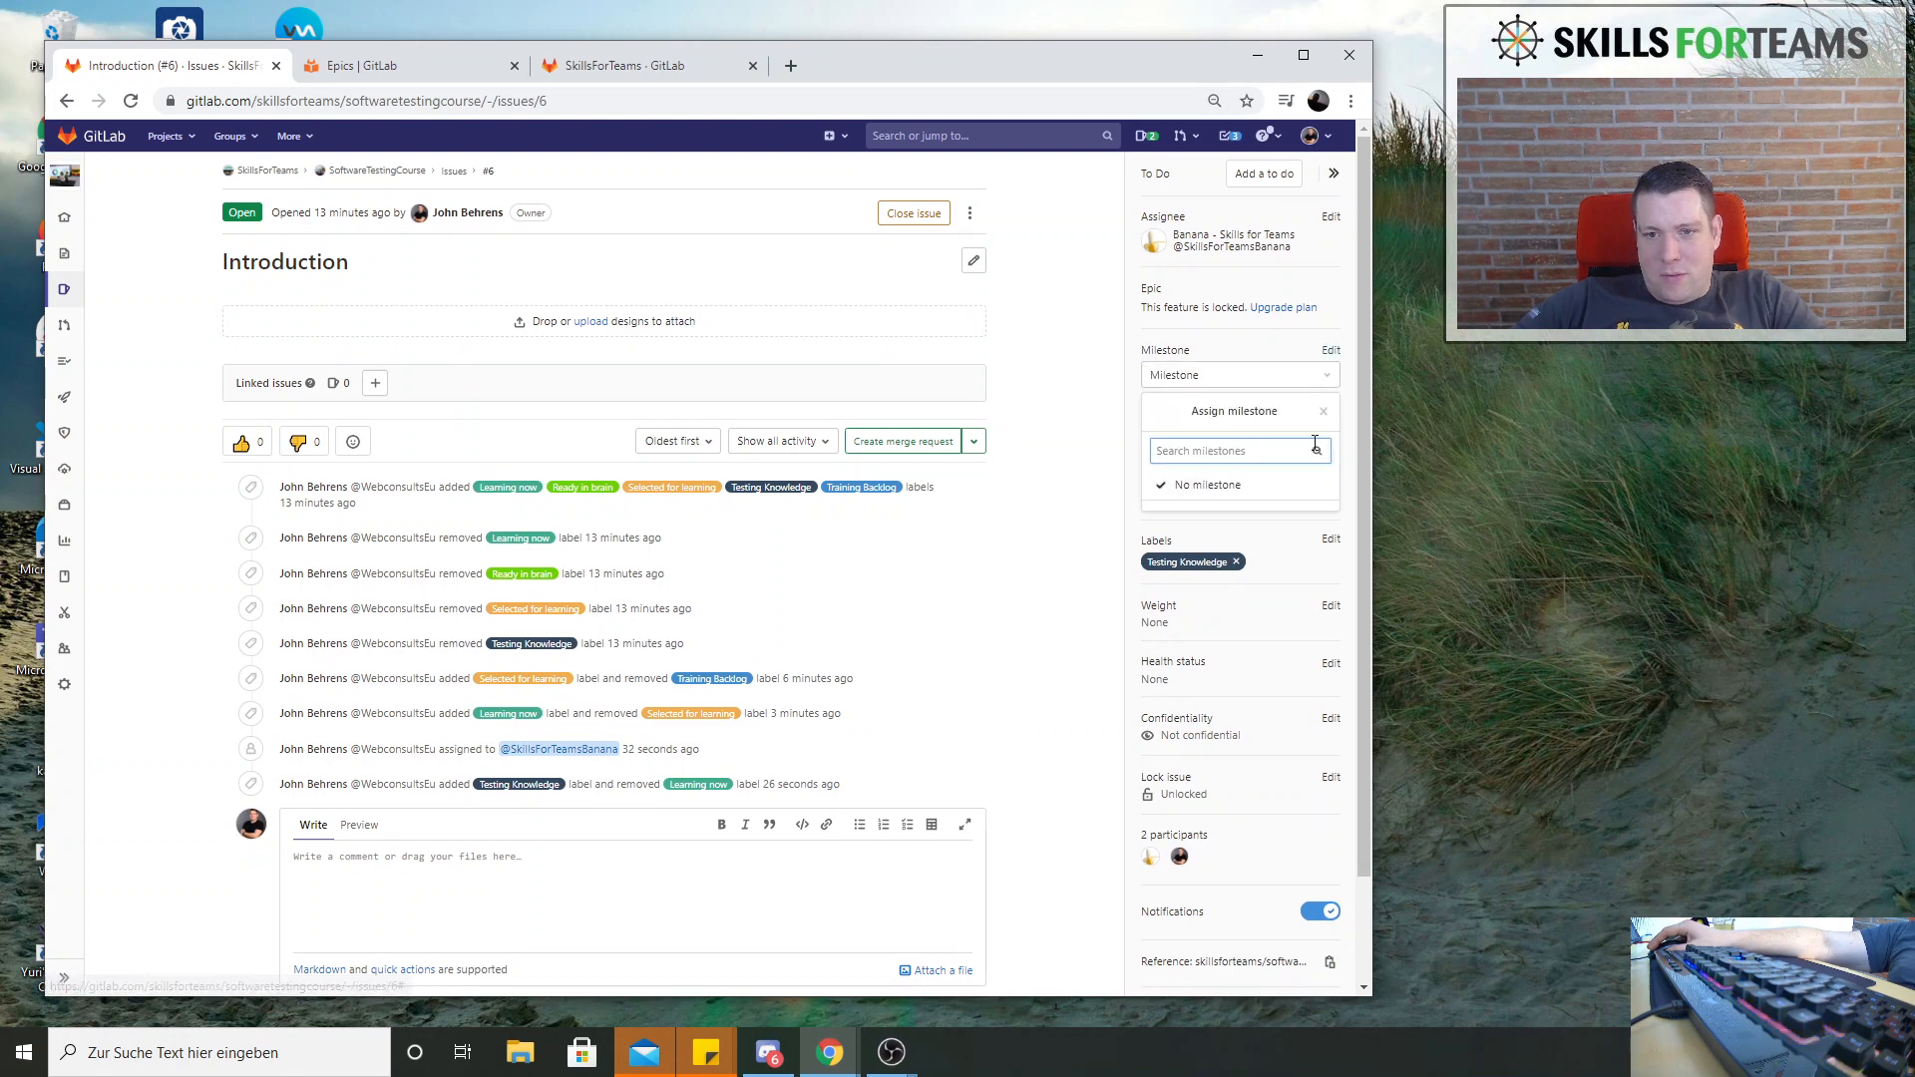
{"action": "left_click", "coordinate": [1212, 484]}
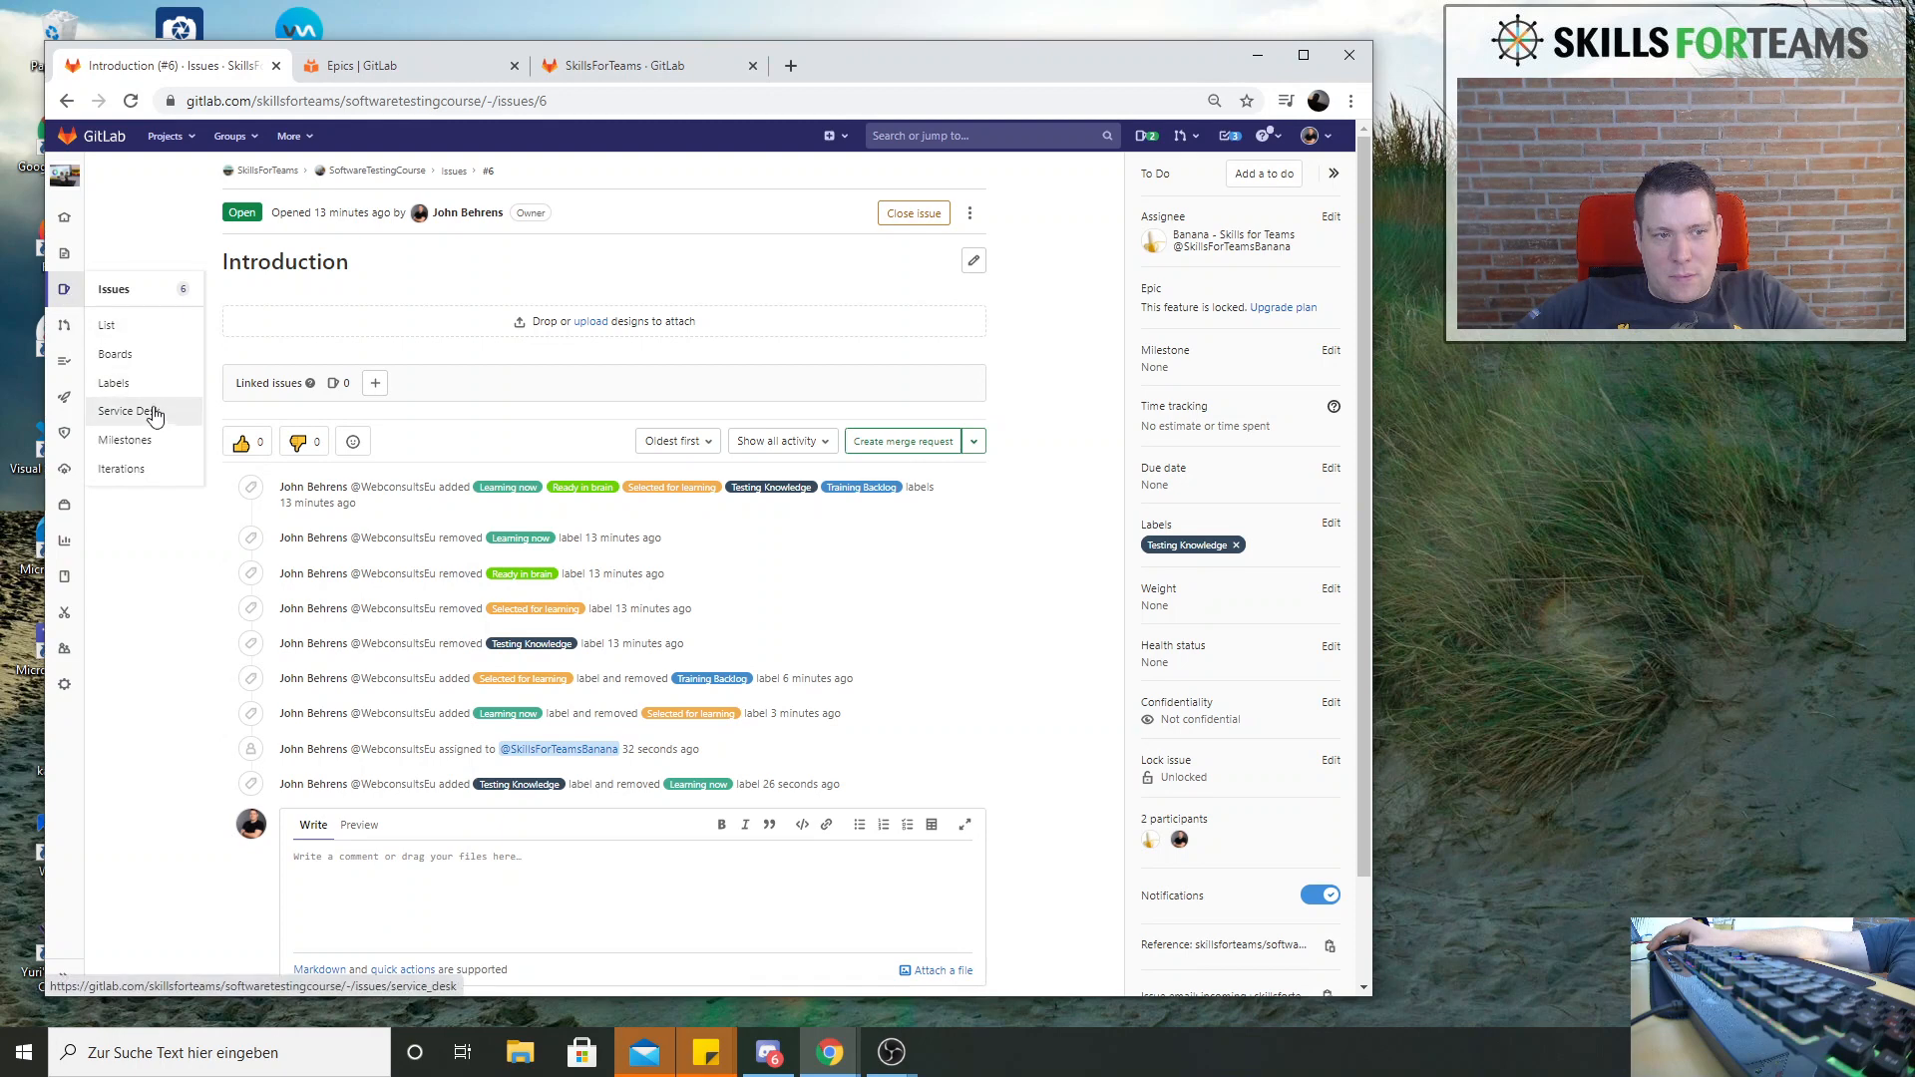
{"action": "left_click", "coordinate": [140, 441]}
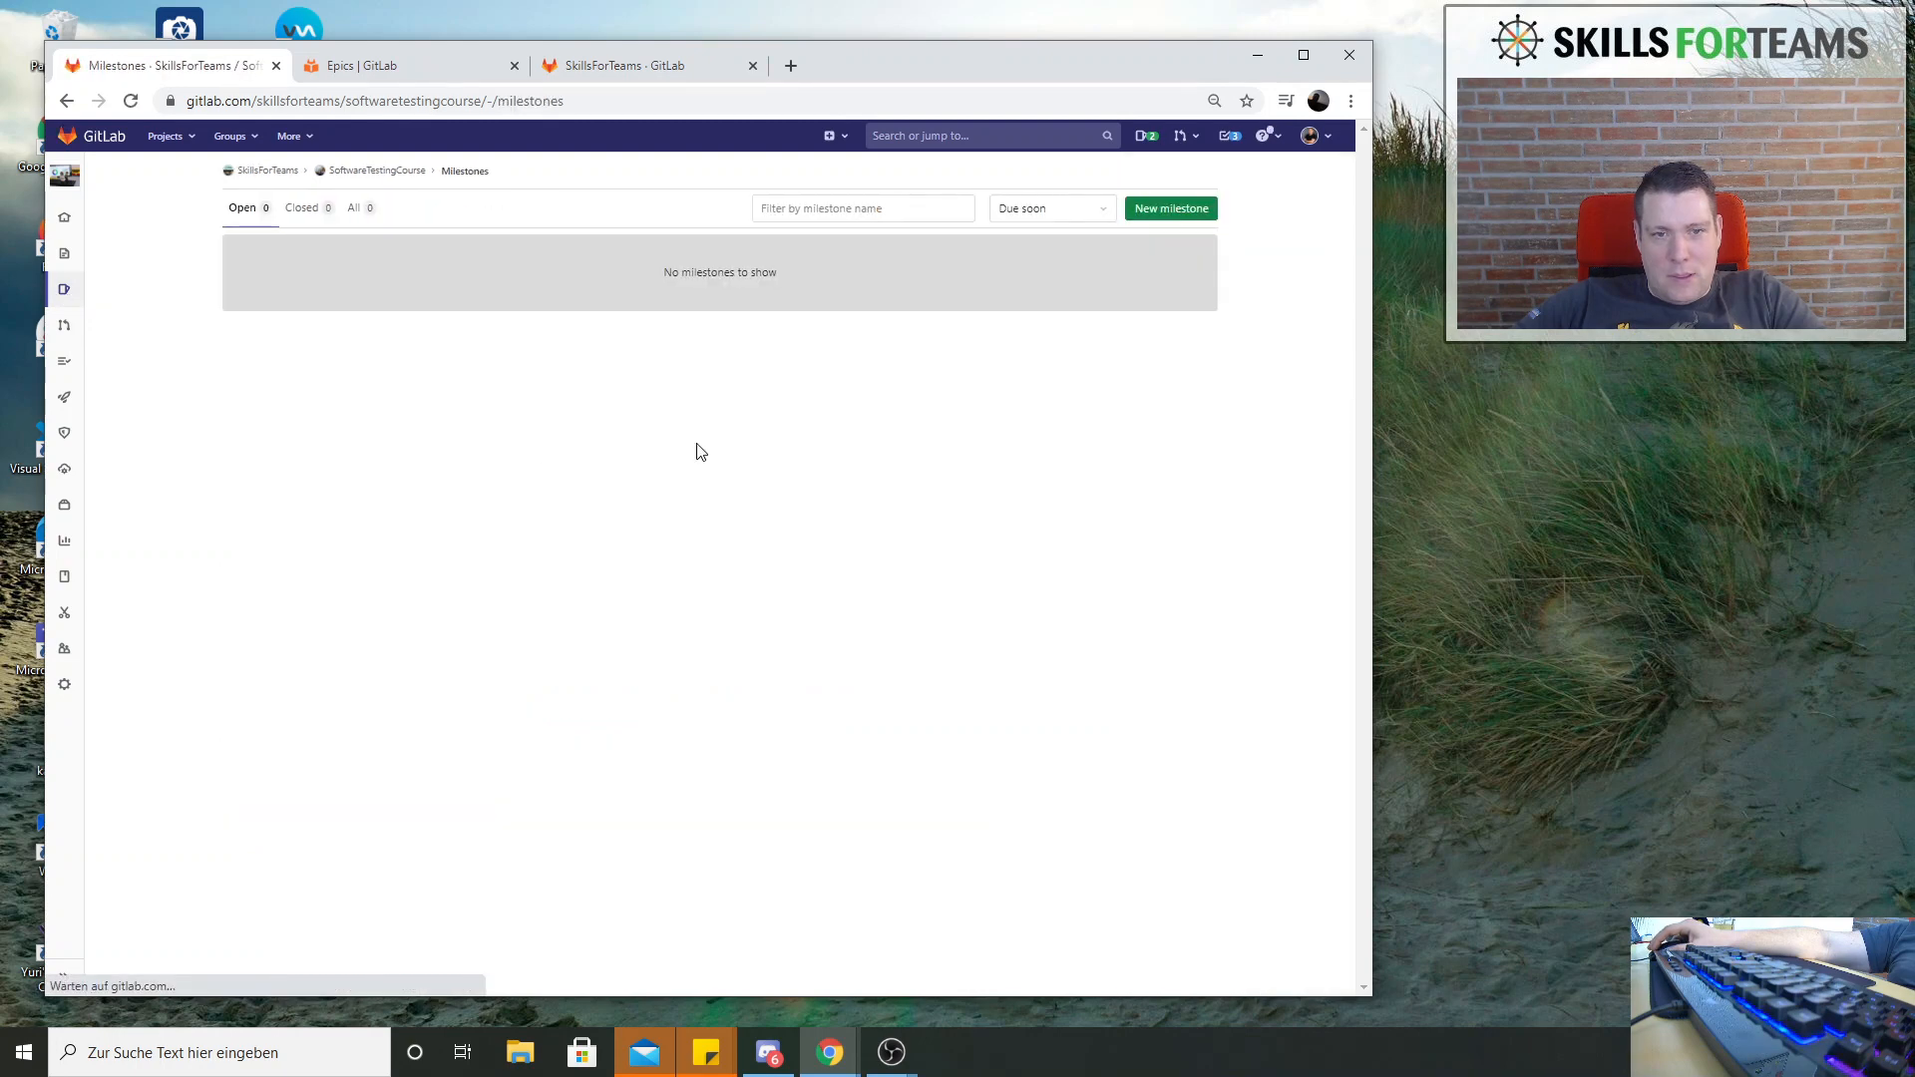
Start a new milestone for the project and title it Sprint as Milestone
{"action": "left_click", "coordinate": [1164, 213]}
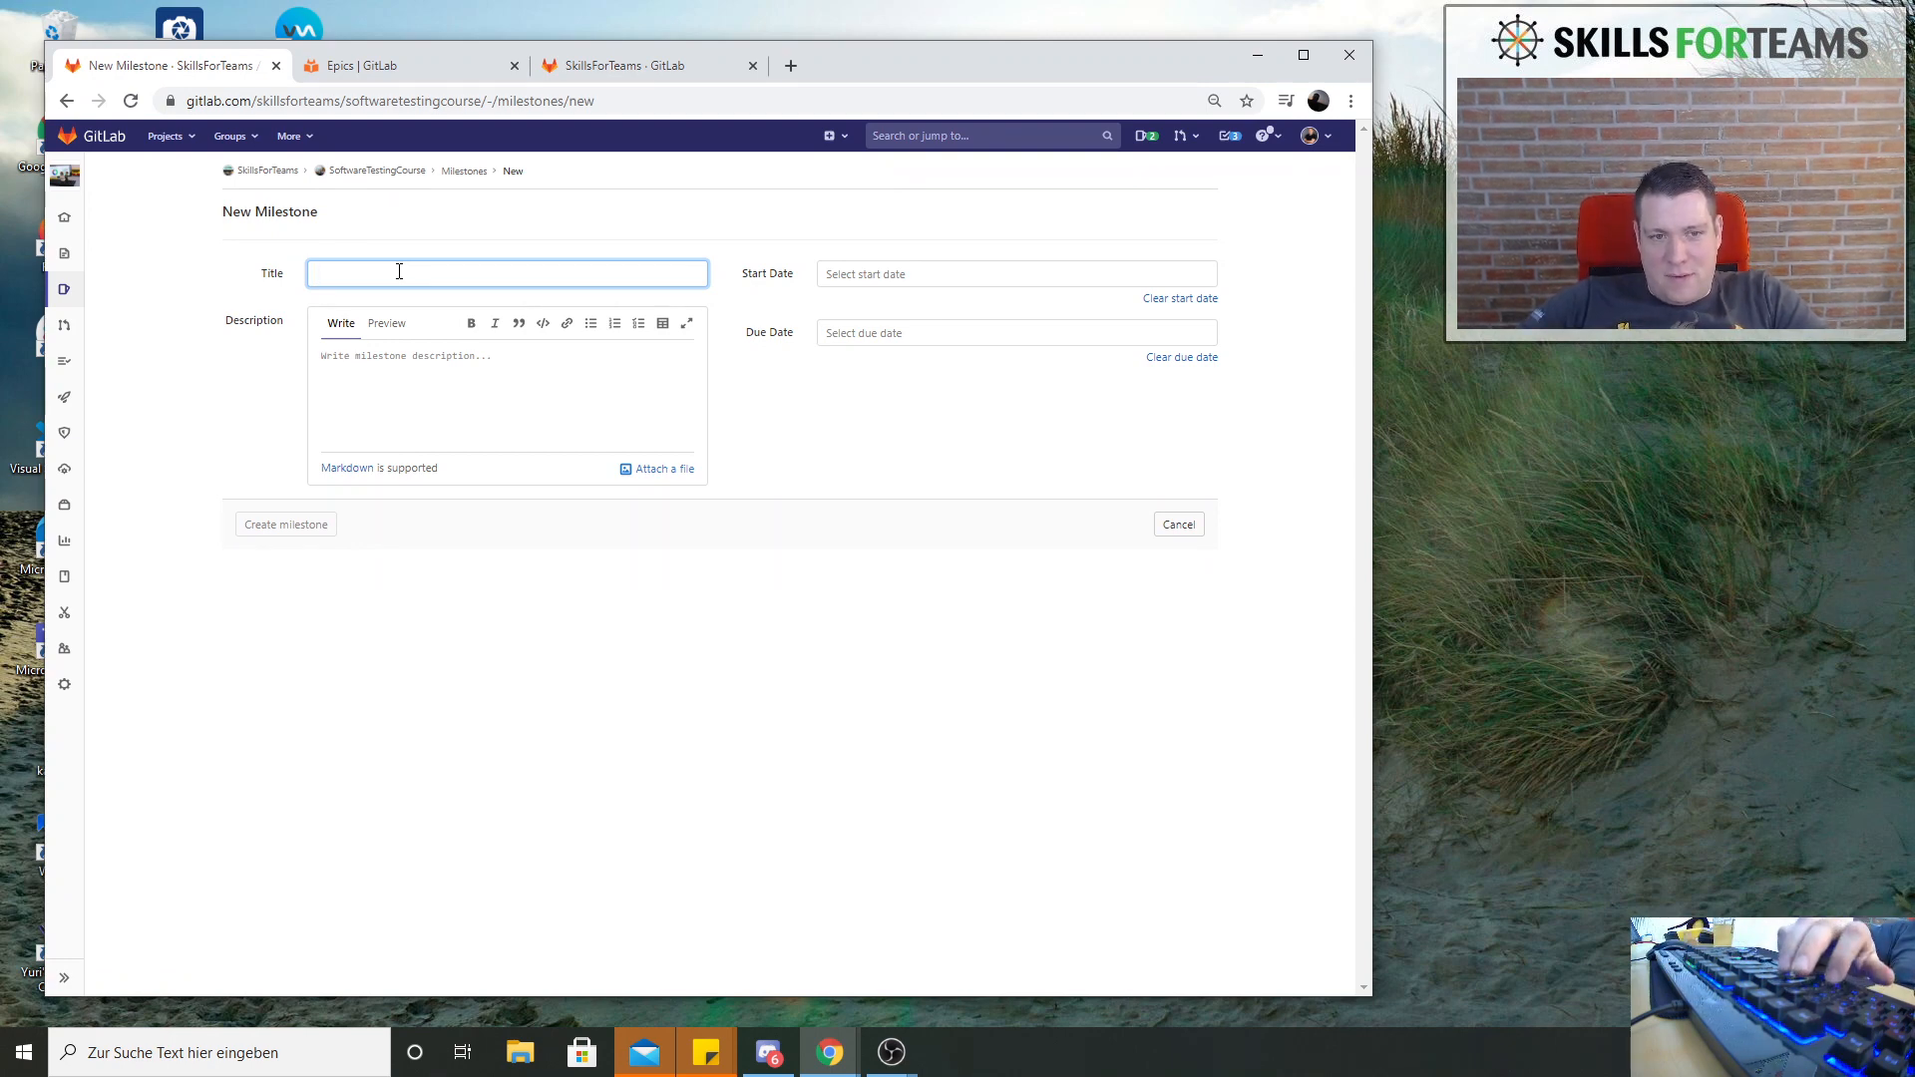
{"action": "type", "text": "Milstone as Sprint"}
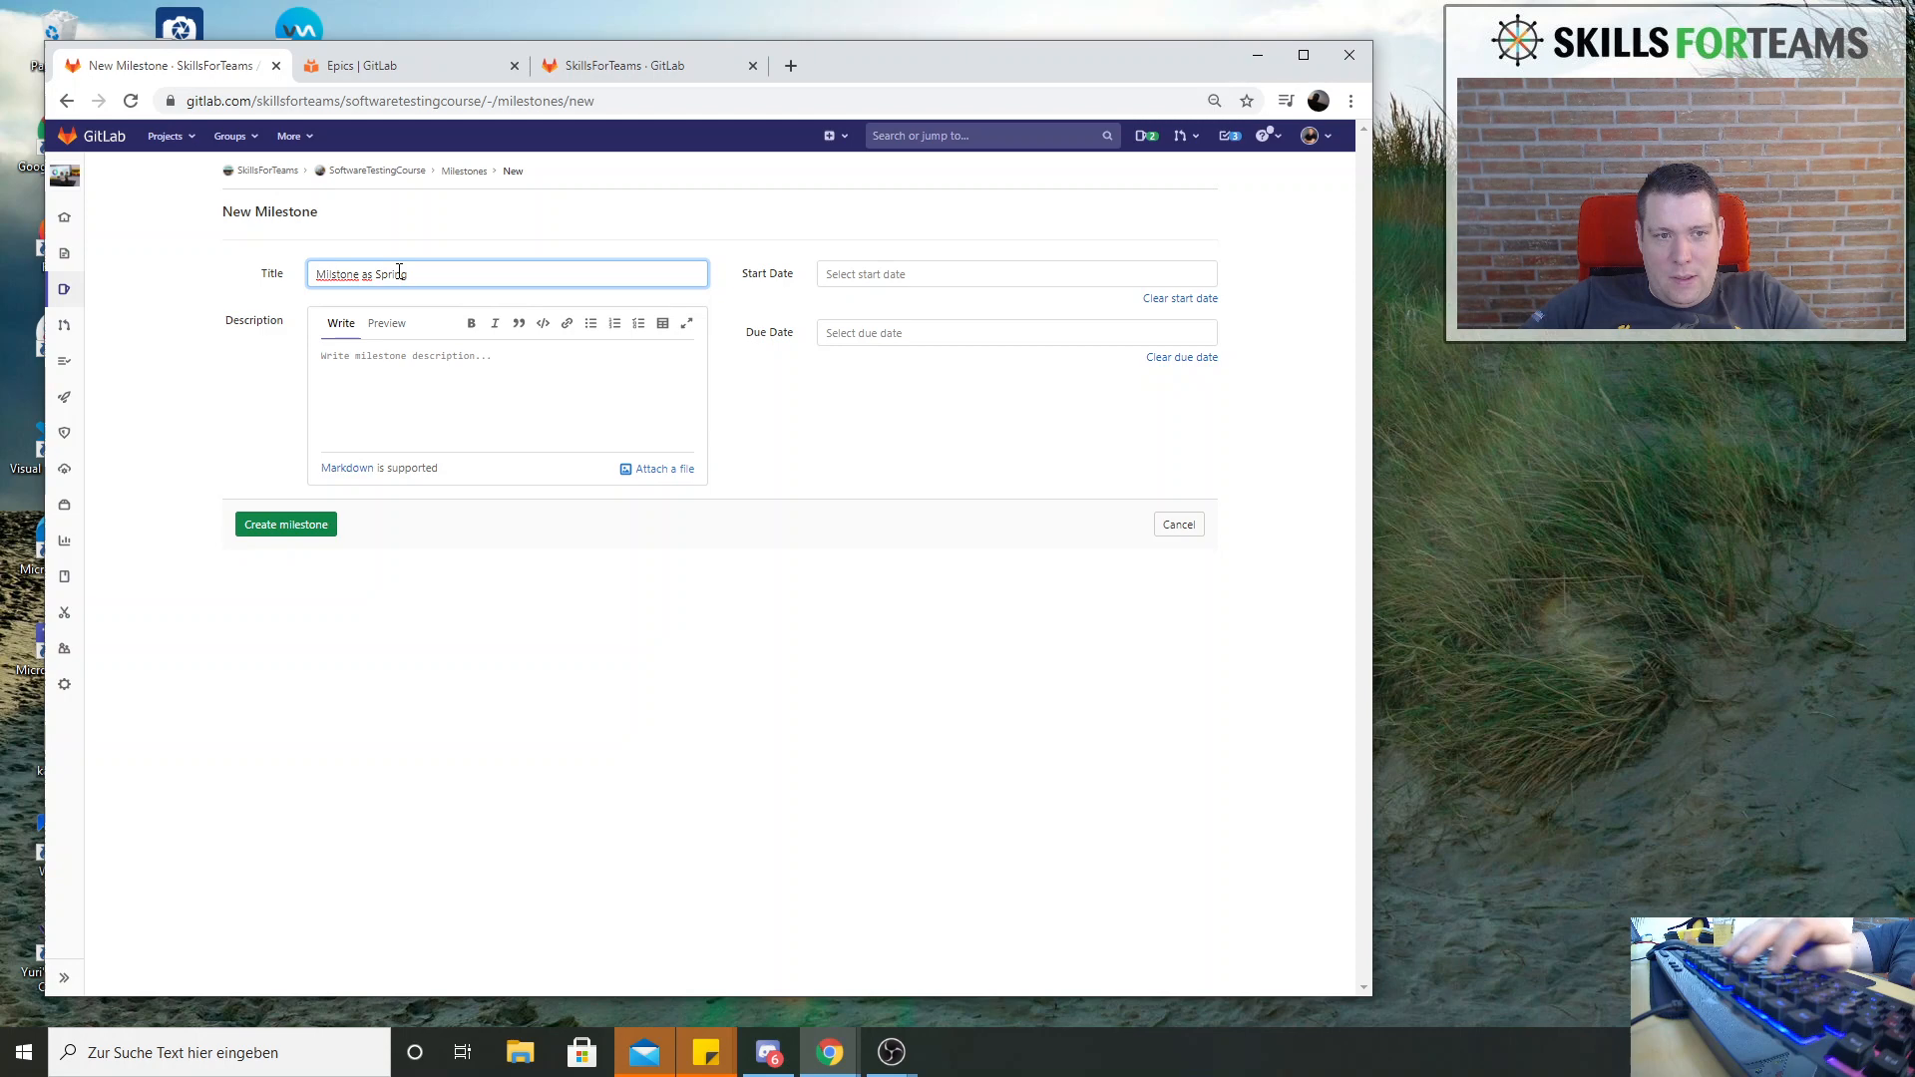
{"action": "key", "text": "ctrl+a"}
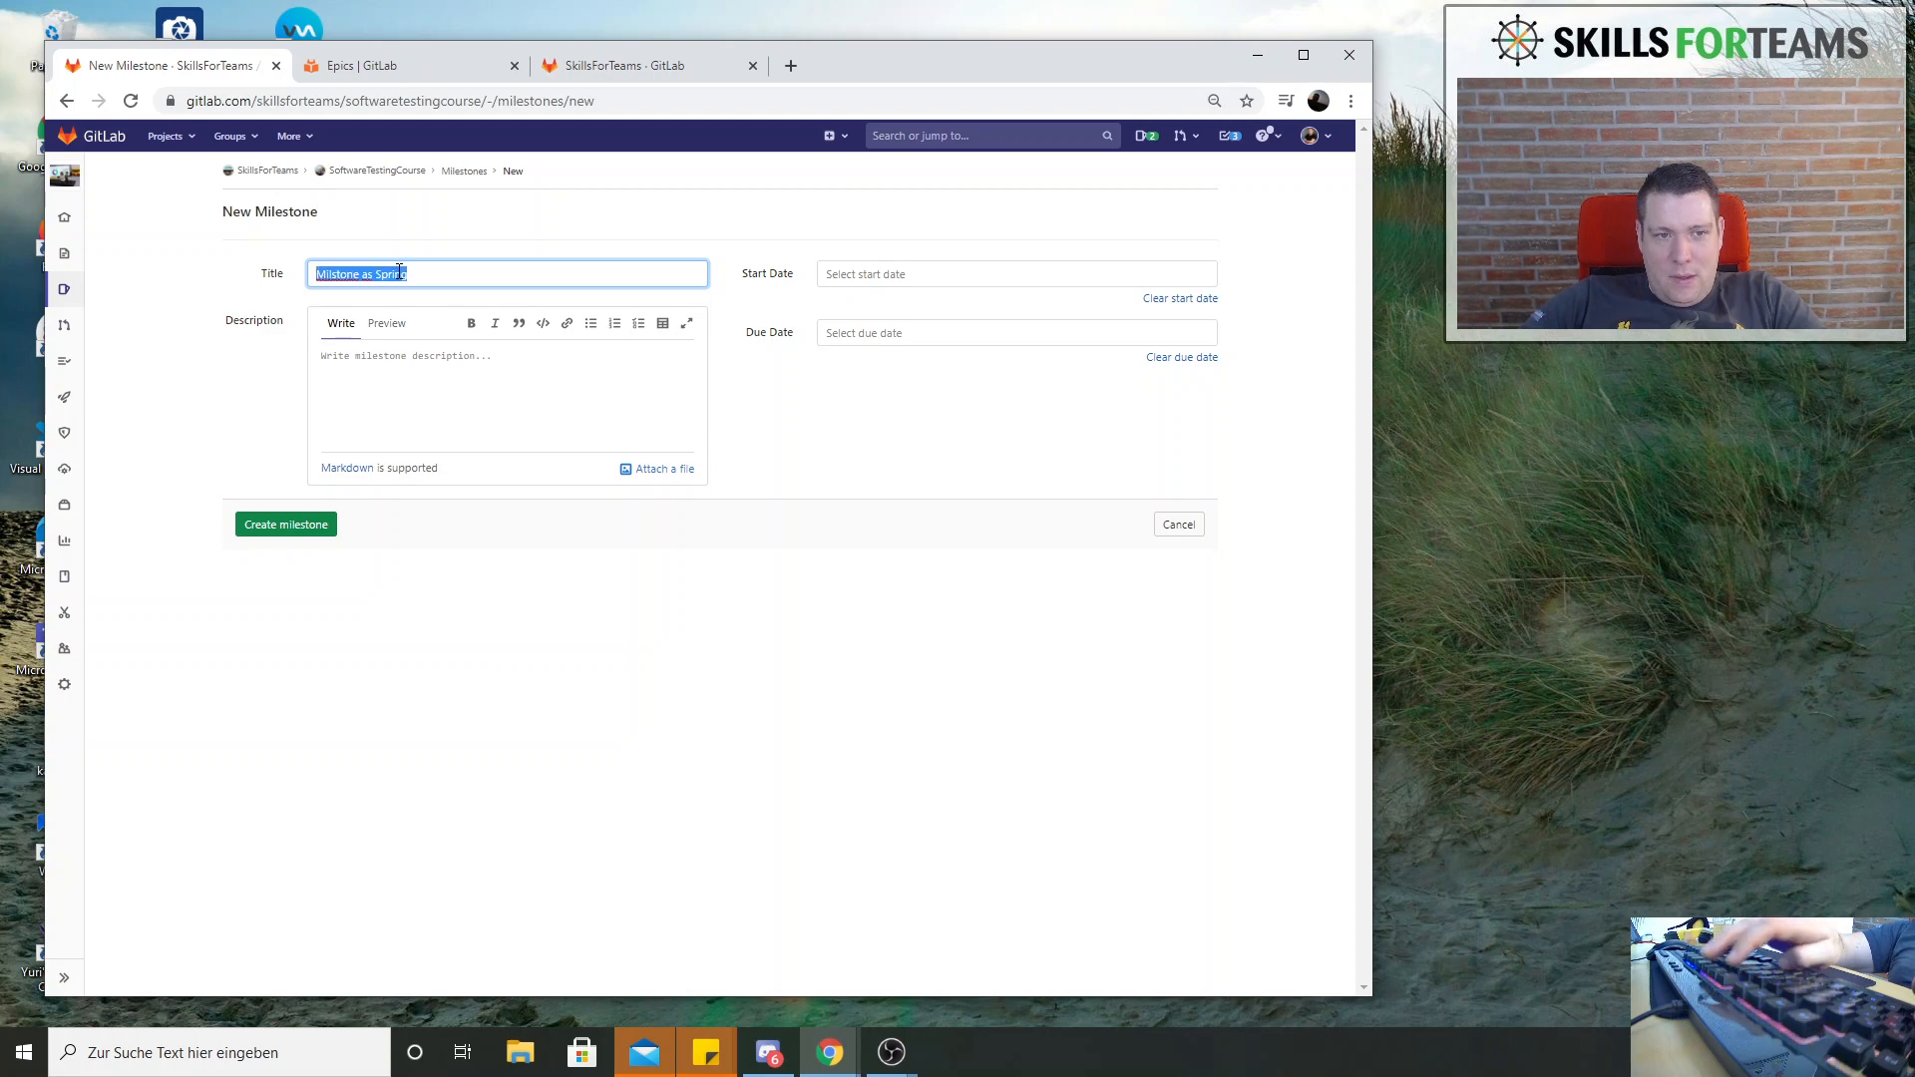
{"action": "key", "text": "BackSpace"}
{"action": "type", "text": "Sprint as Milestone"}
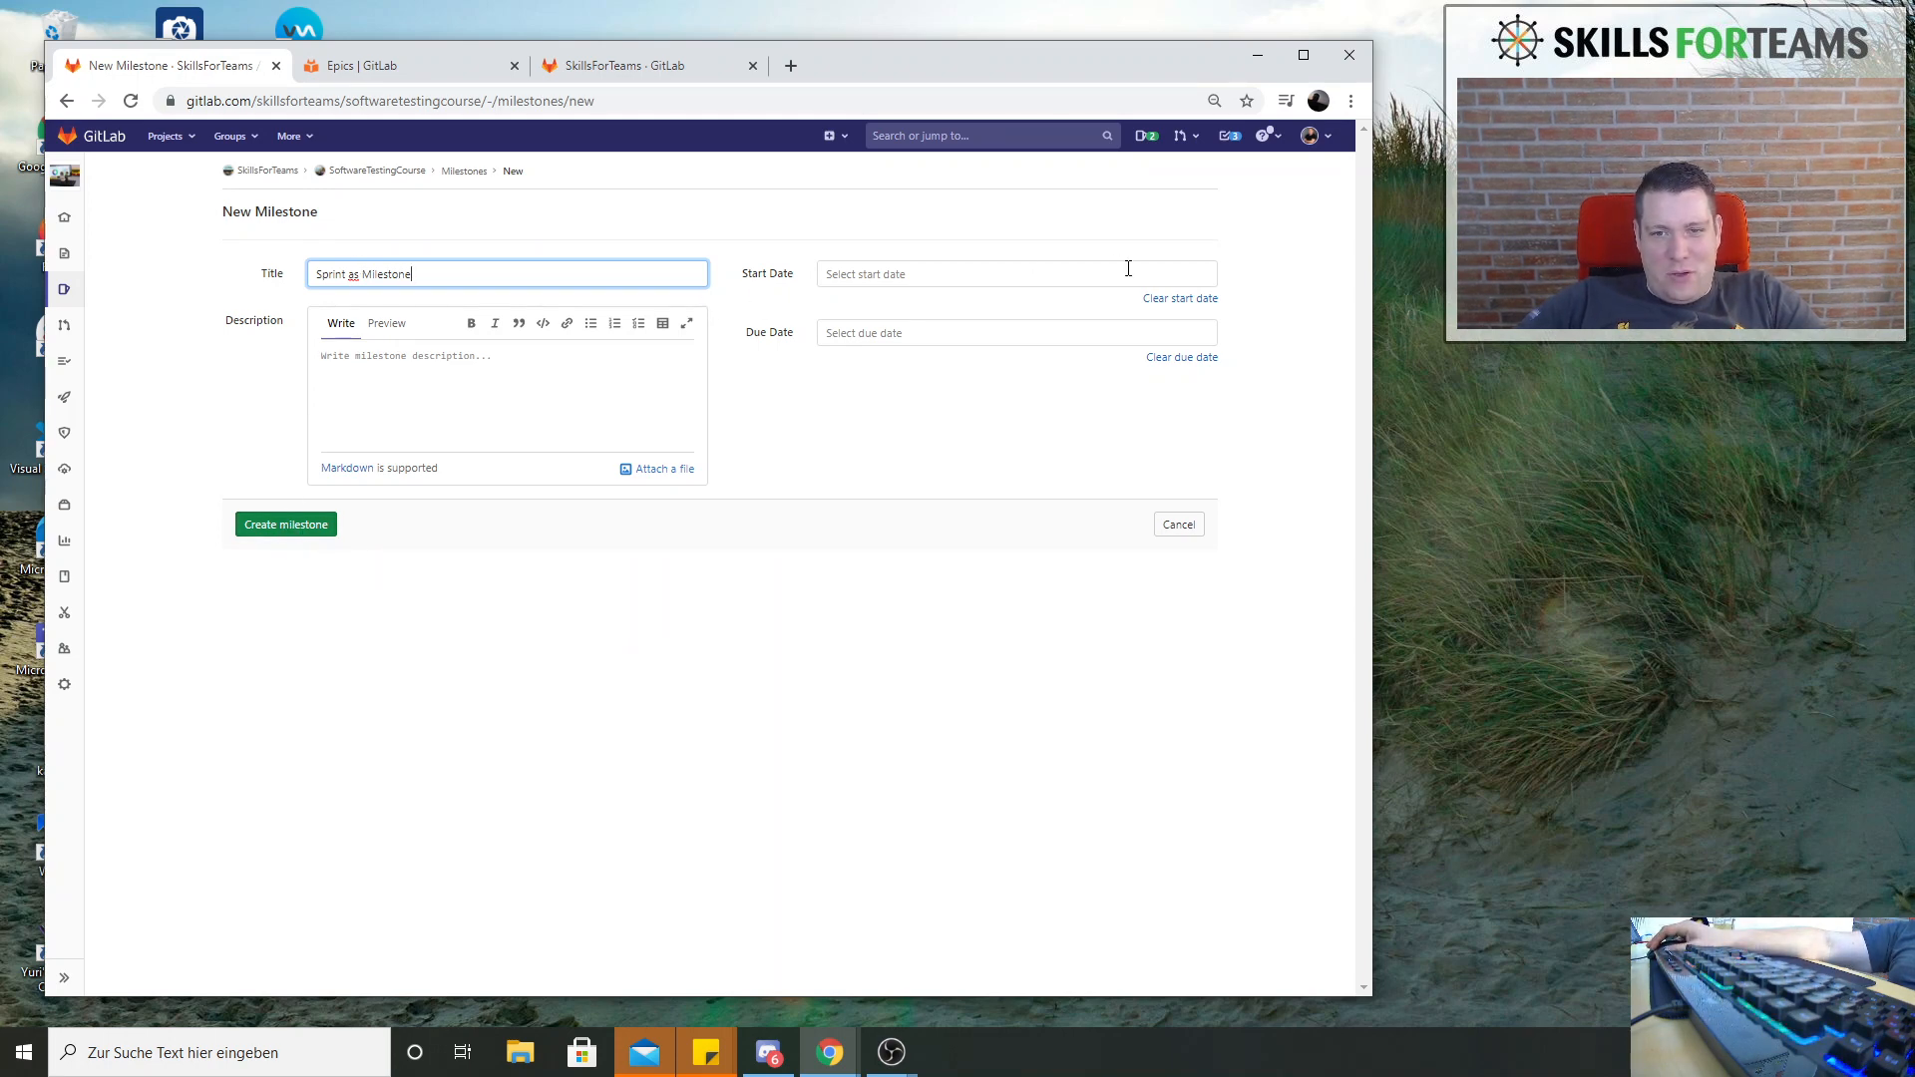
Set the milestone's start date to 2021-01-24 and due date to 2021-01-31, and create it
{"action": "left_click", "coordinate": [1071, 277]}
{"action": "left_click", "coordinate": [920, 444]}
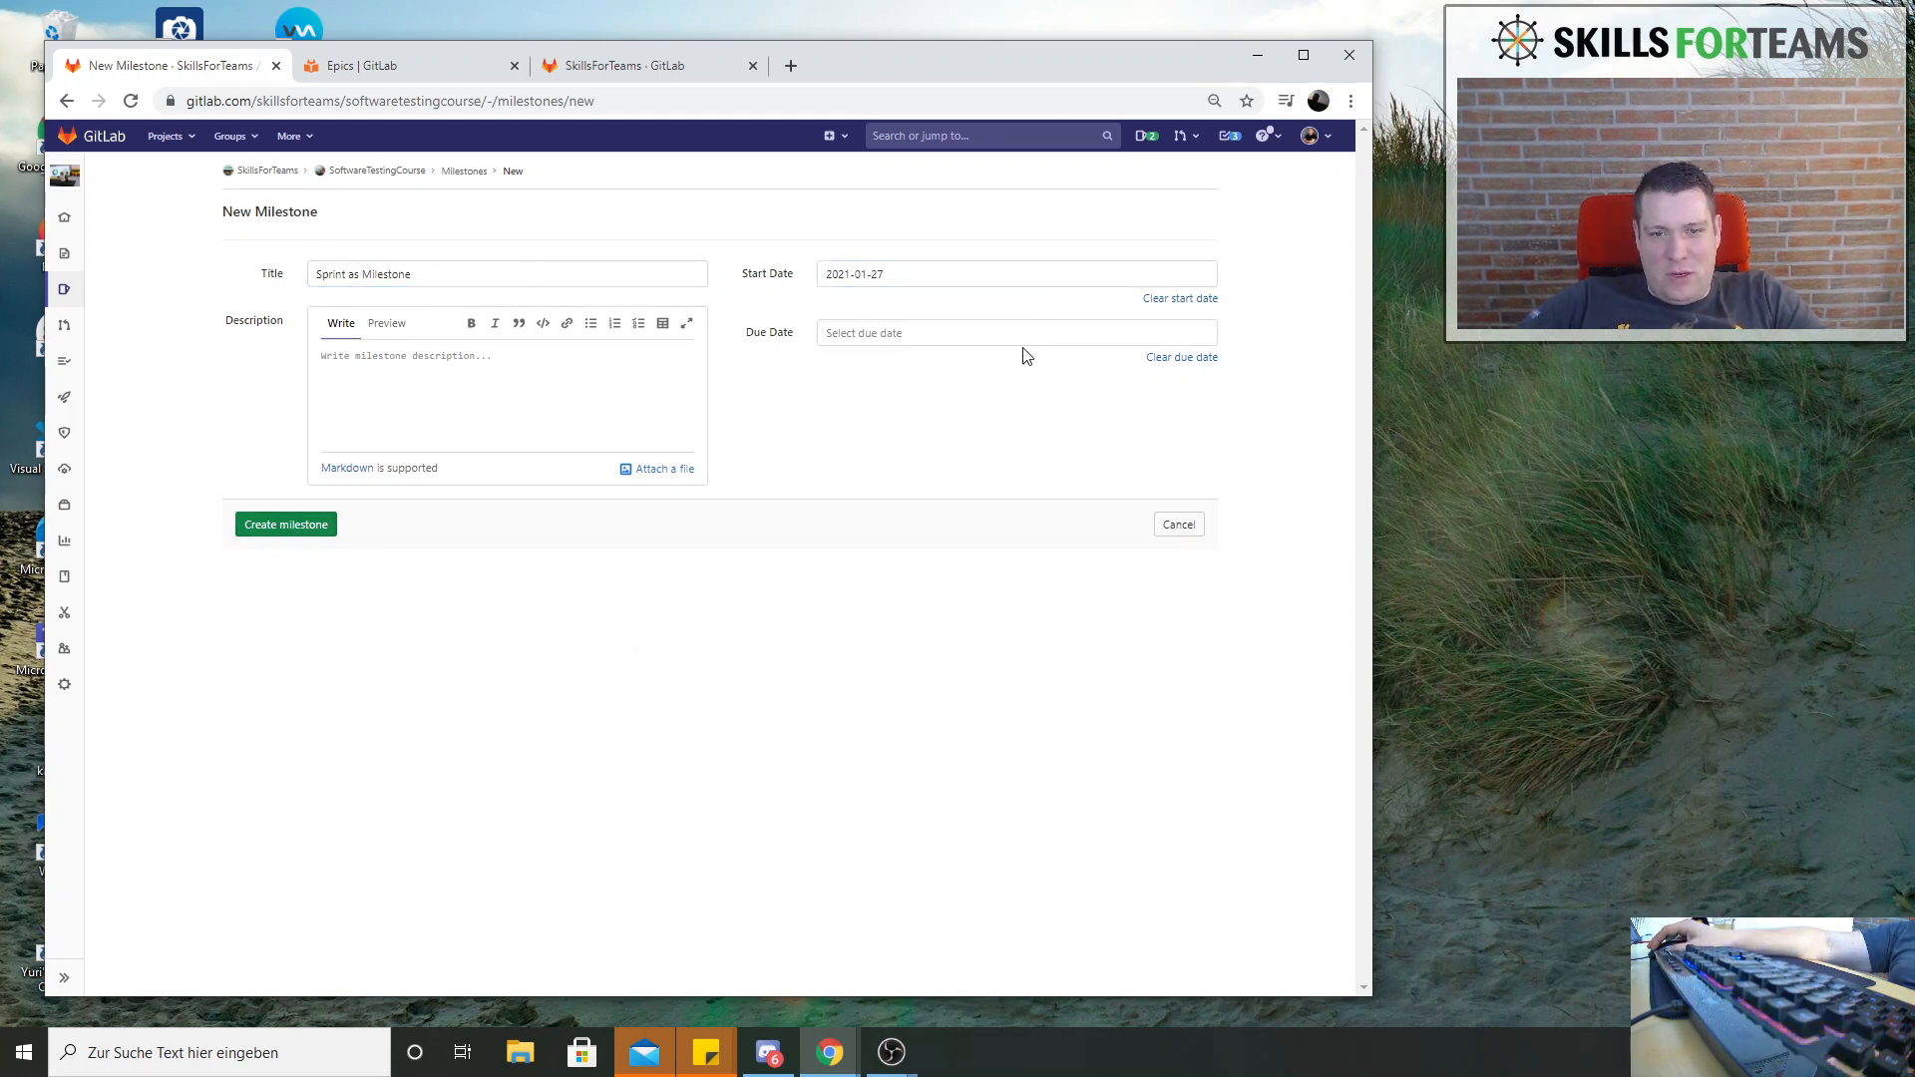
{"action": "left_click", "coordinate": [1028, 333]}
{"action": "left_click", "coordinate": [839, 520]}
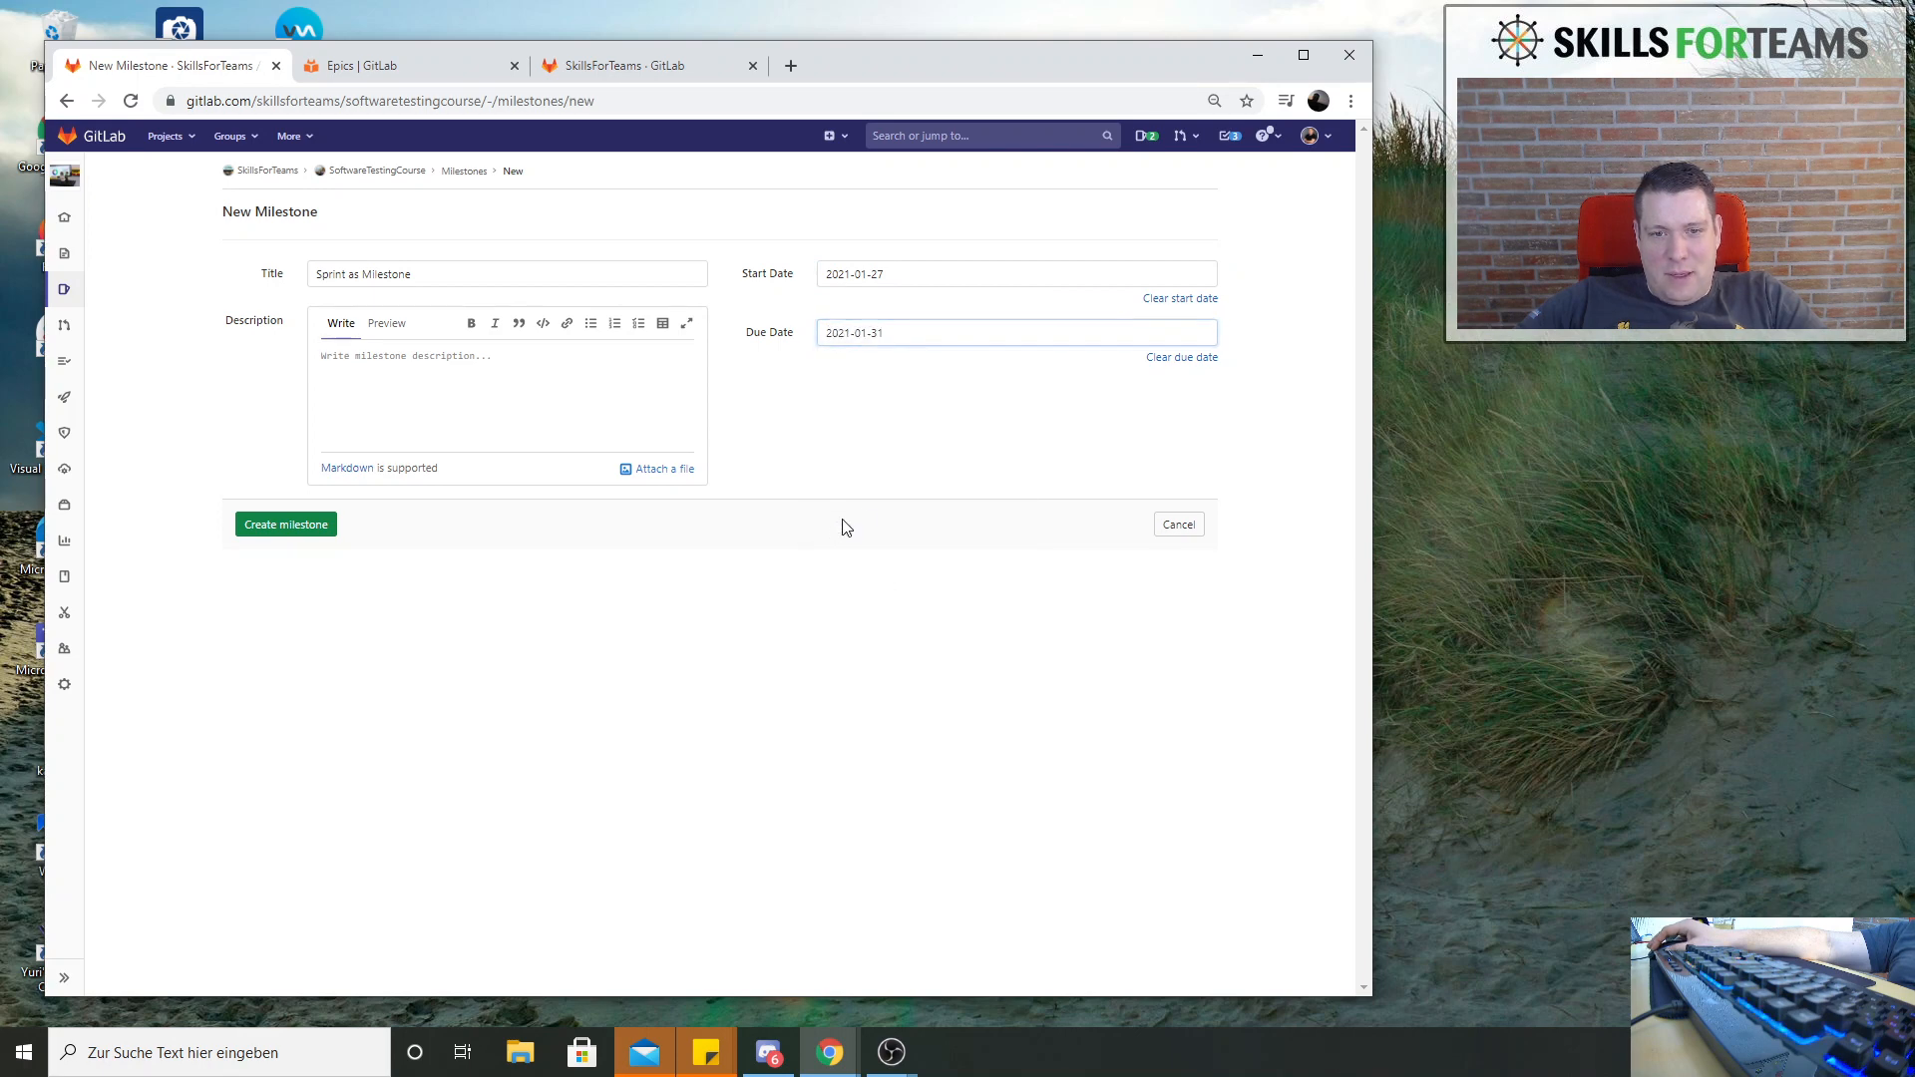
{"action": "left_click", "coordinate": [933, 273]}
{"action": "left_click", "coordinate": [839, 440]}
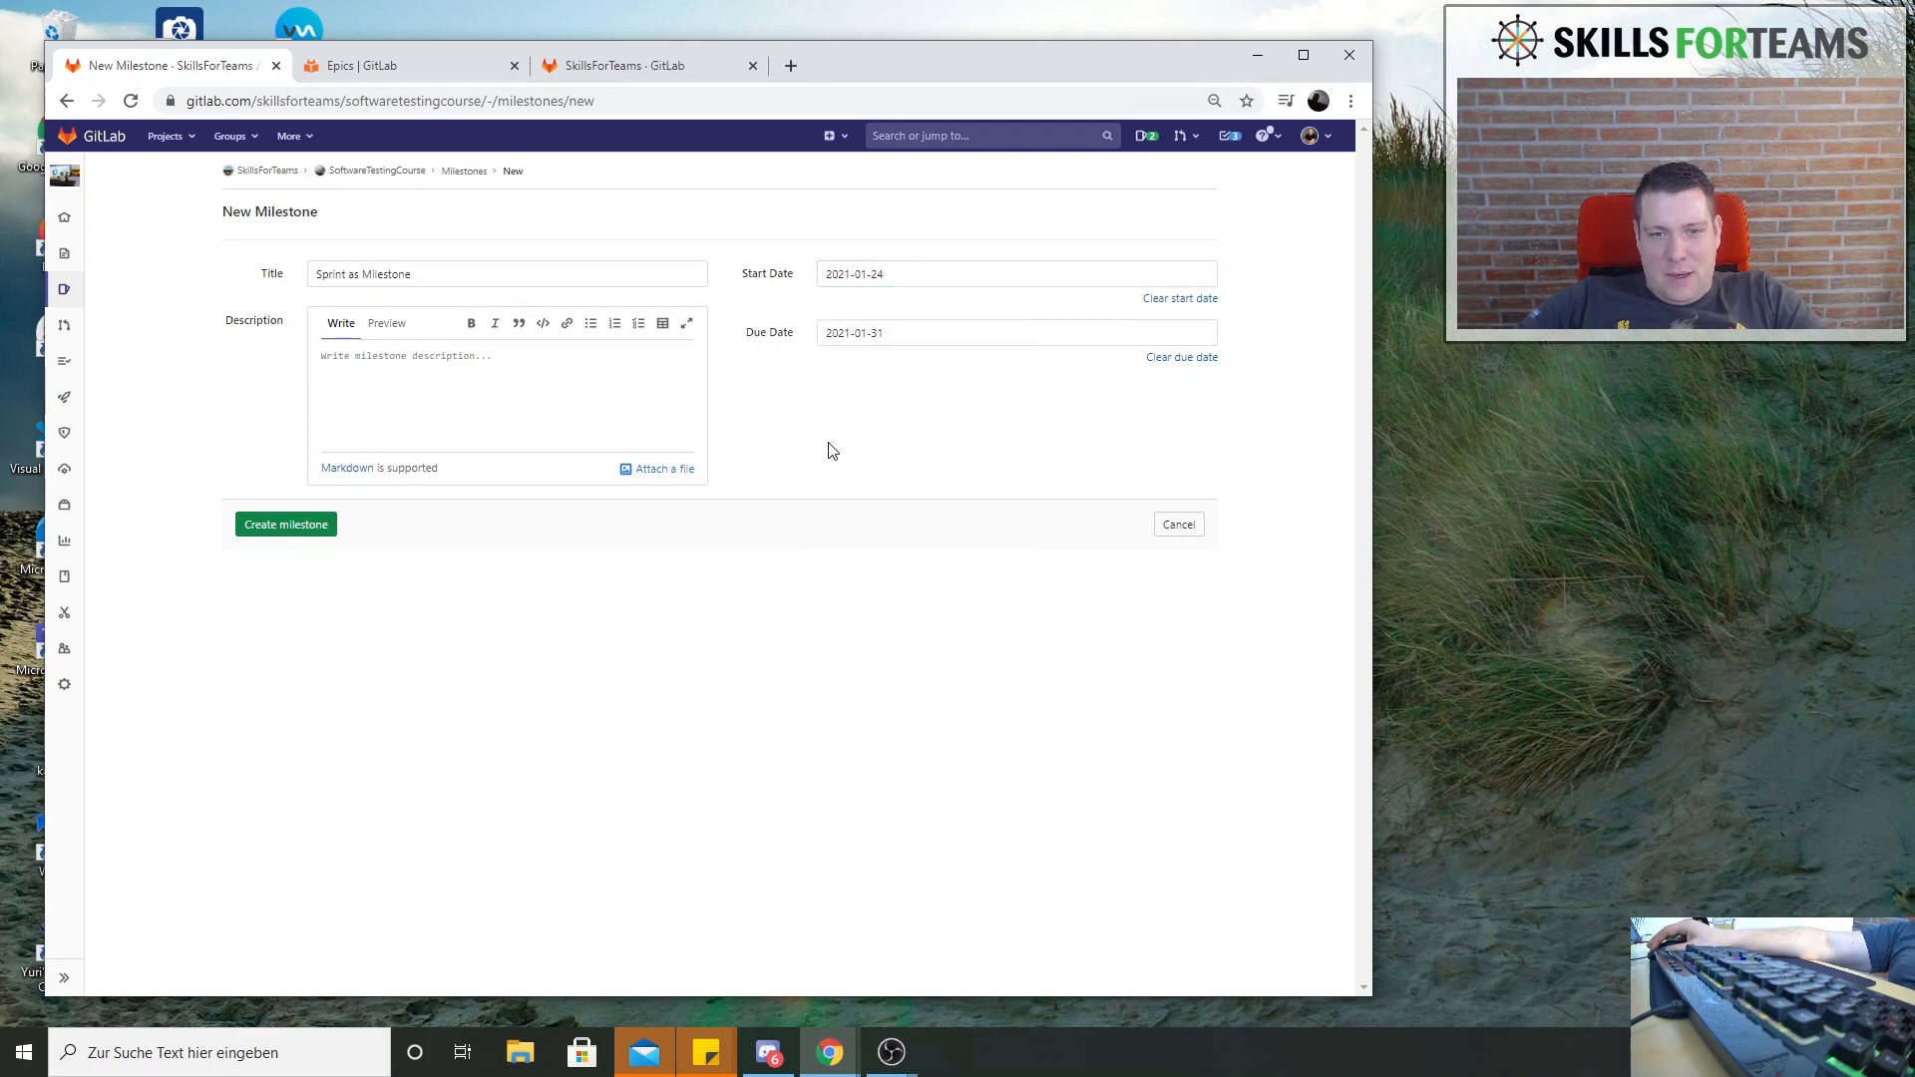
{"action": "left_click", "coordinate": [299, 524]}
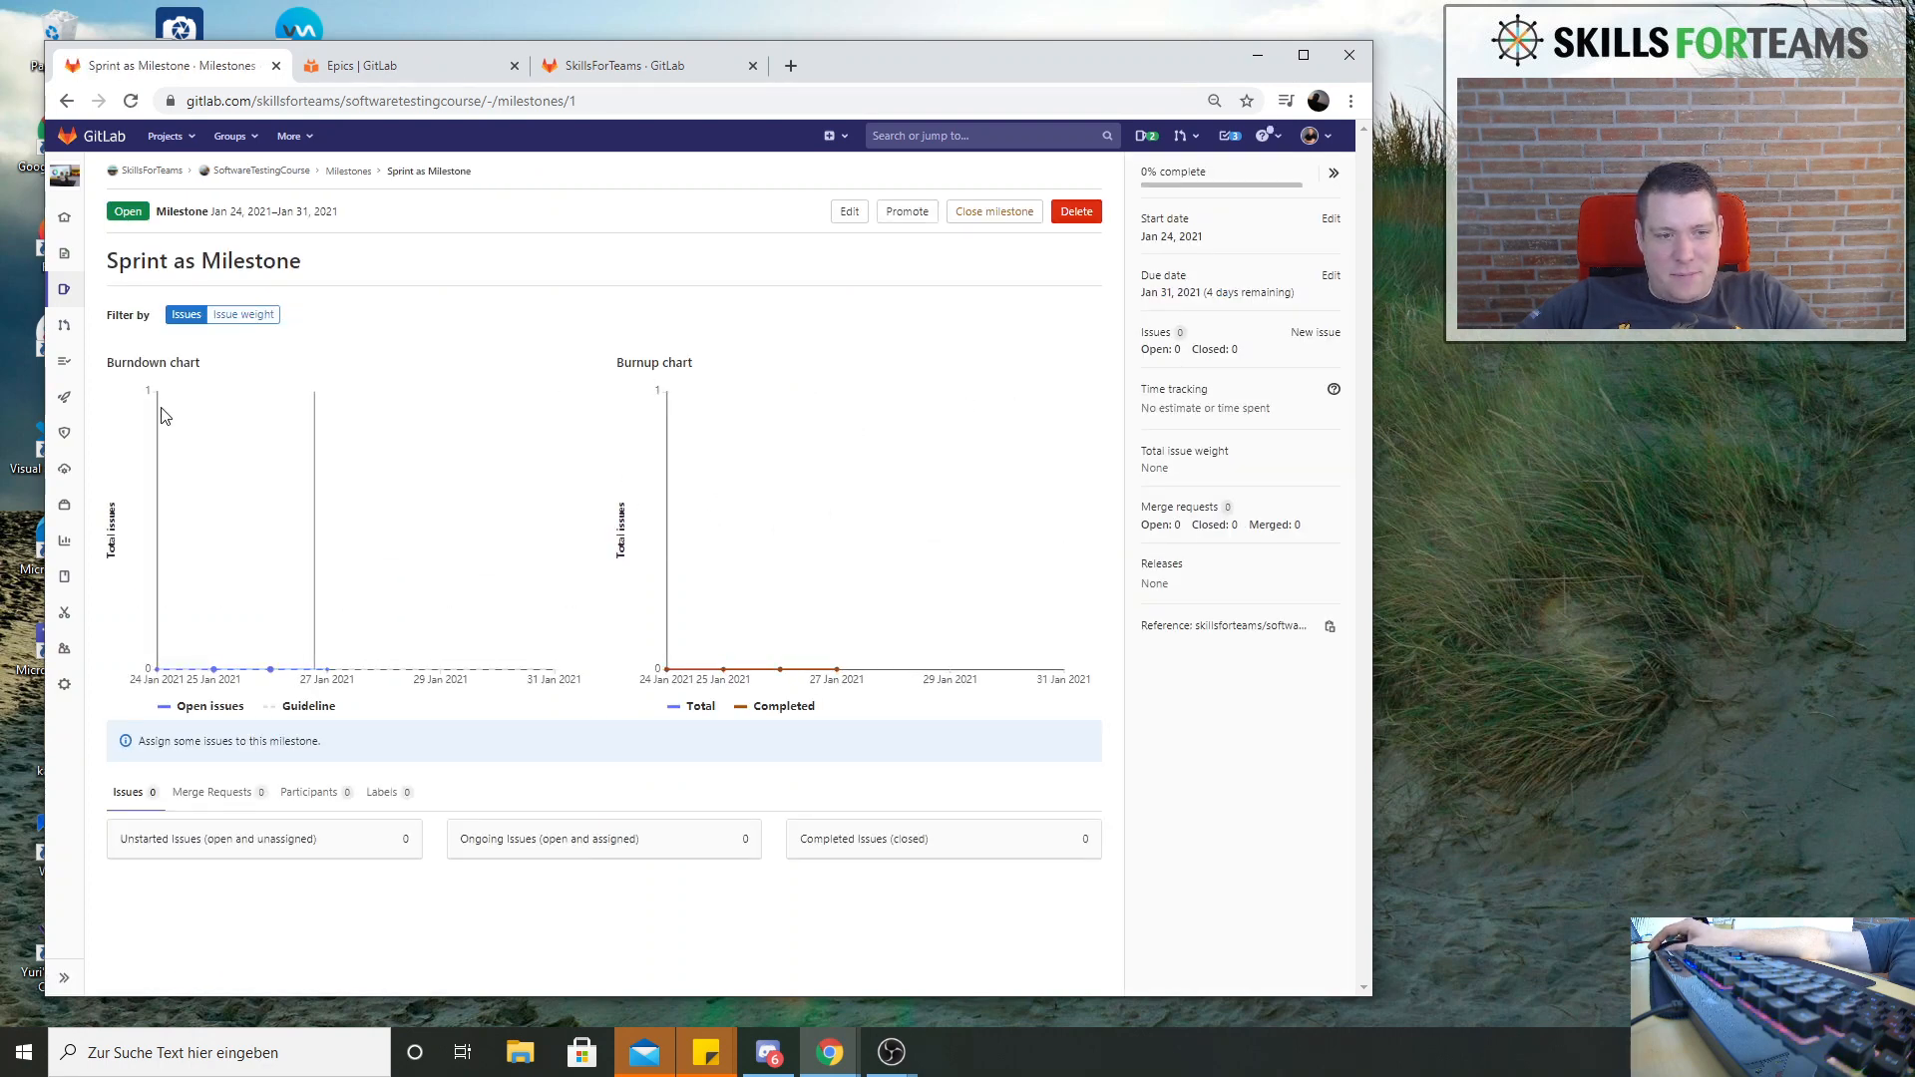
Open the issue Testverfahren from the project's issue list and look through its attributes
{"action": "mouse_move", "coordinate": [56, 300]}
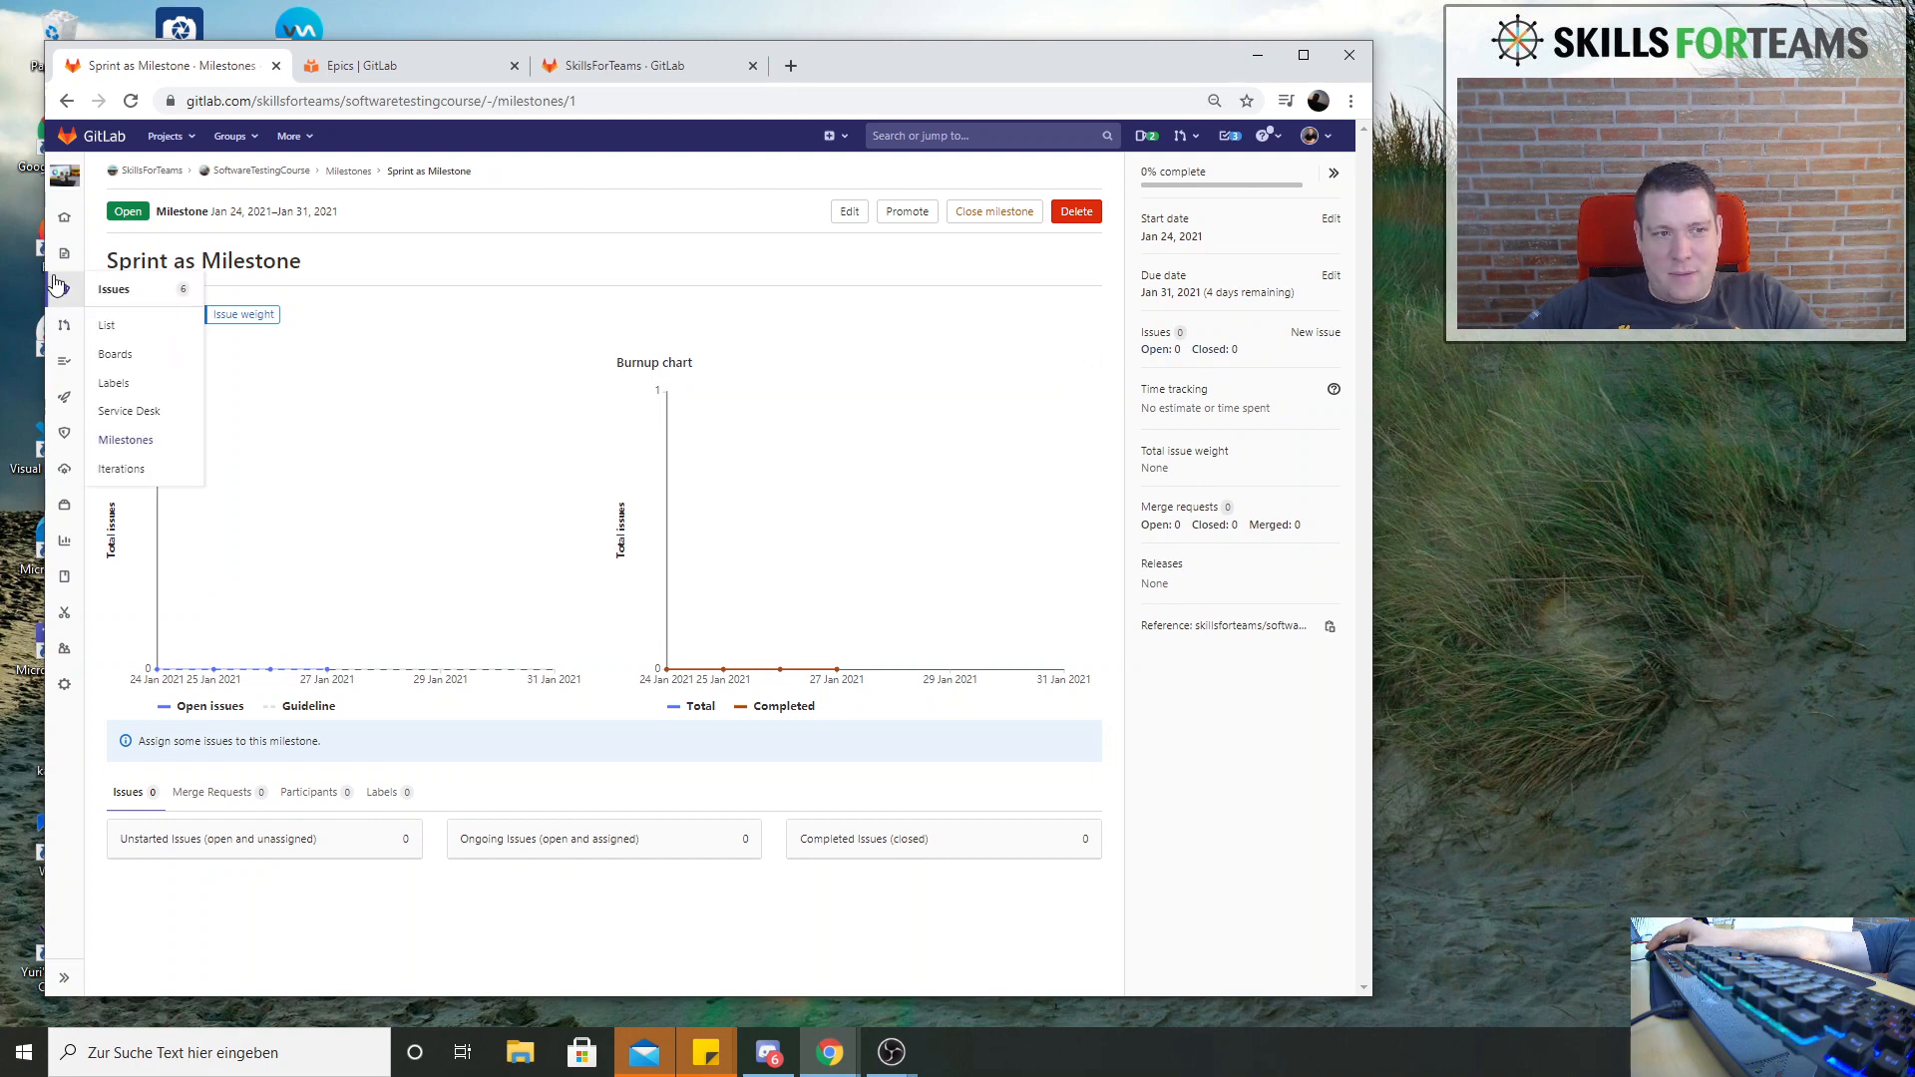
{"action": "left_click", "coordinate": [107, 326]}
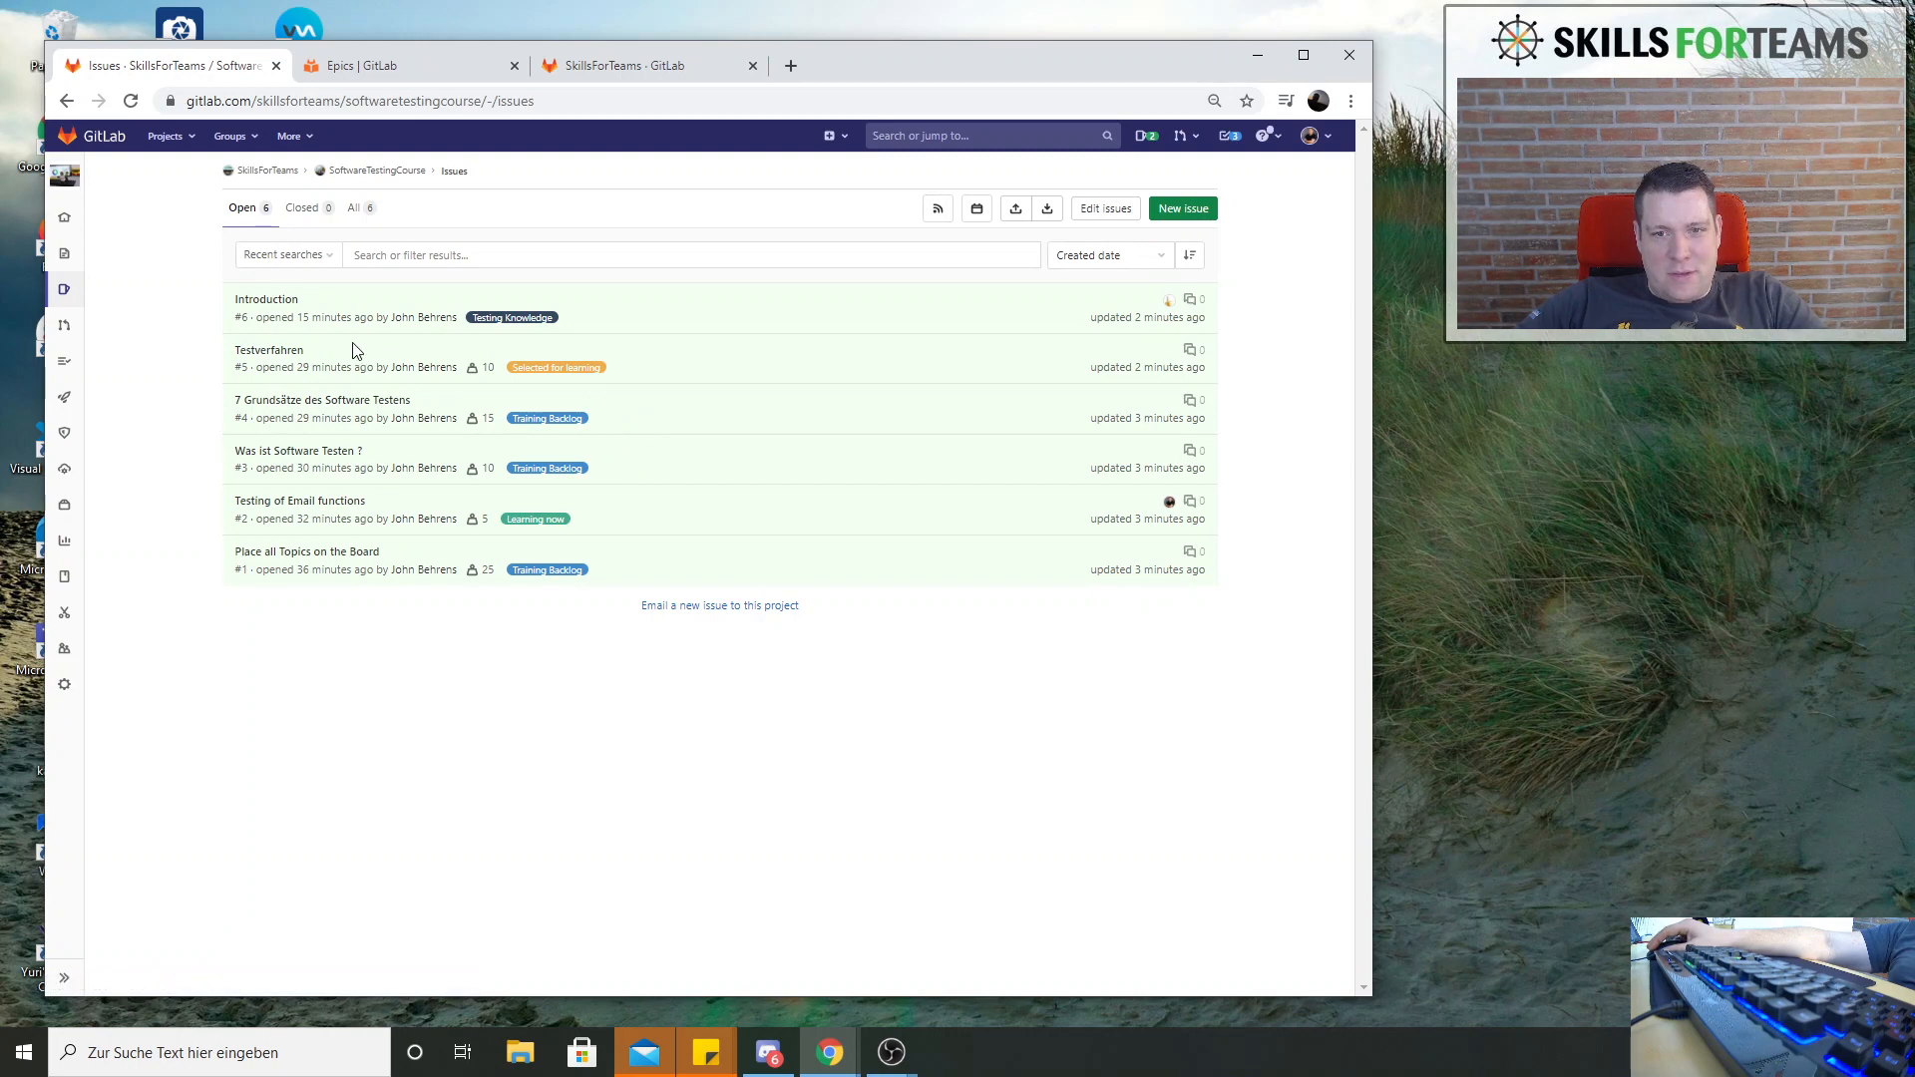
{"action": "left_click", "coordinate": [276, 357]}
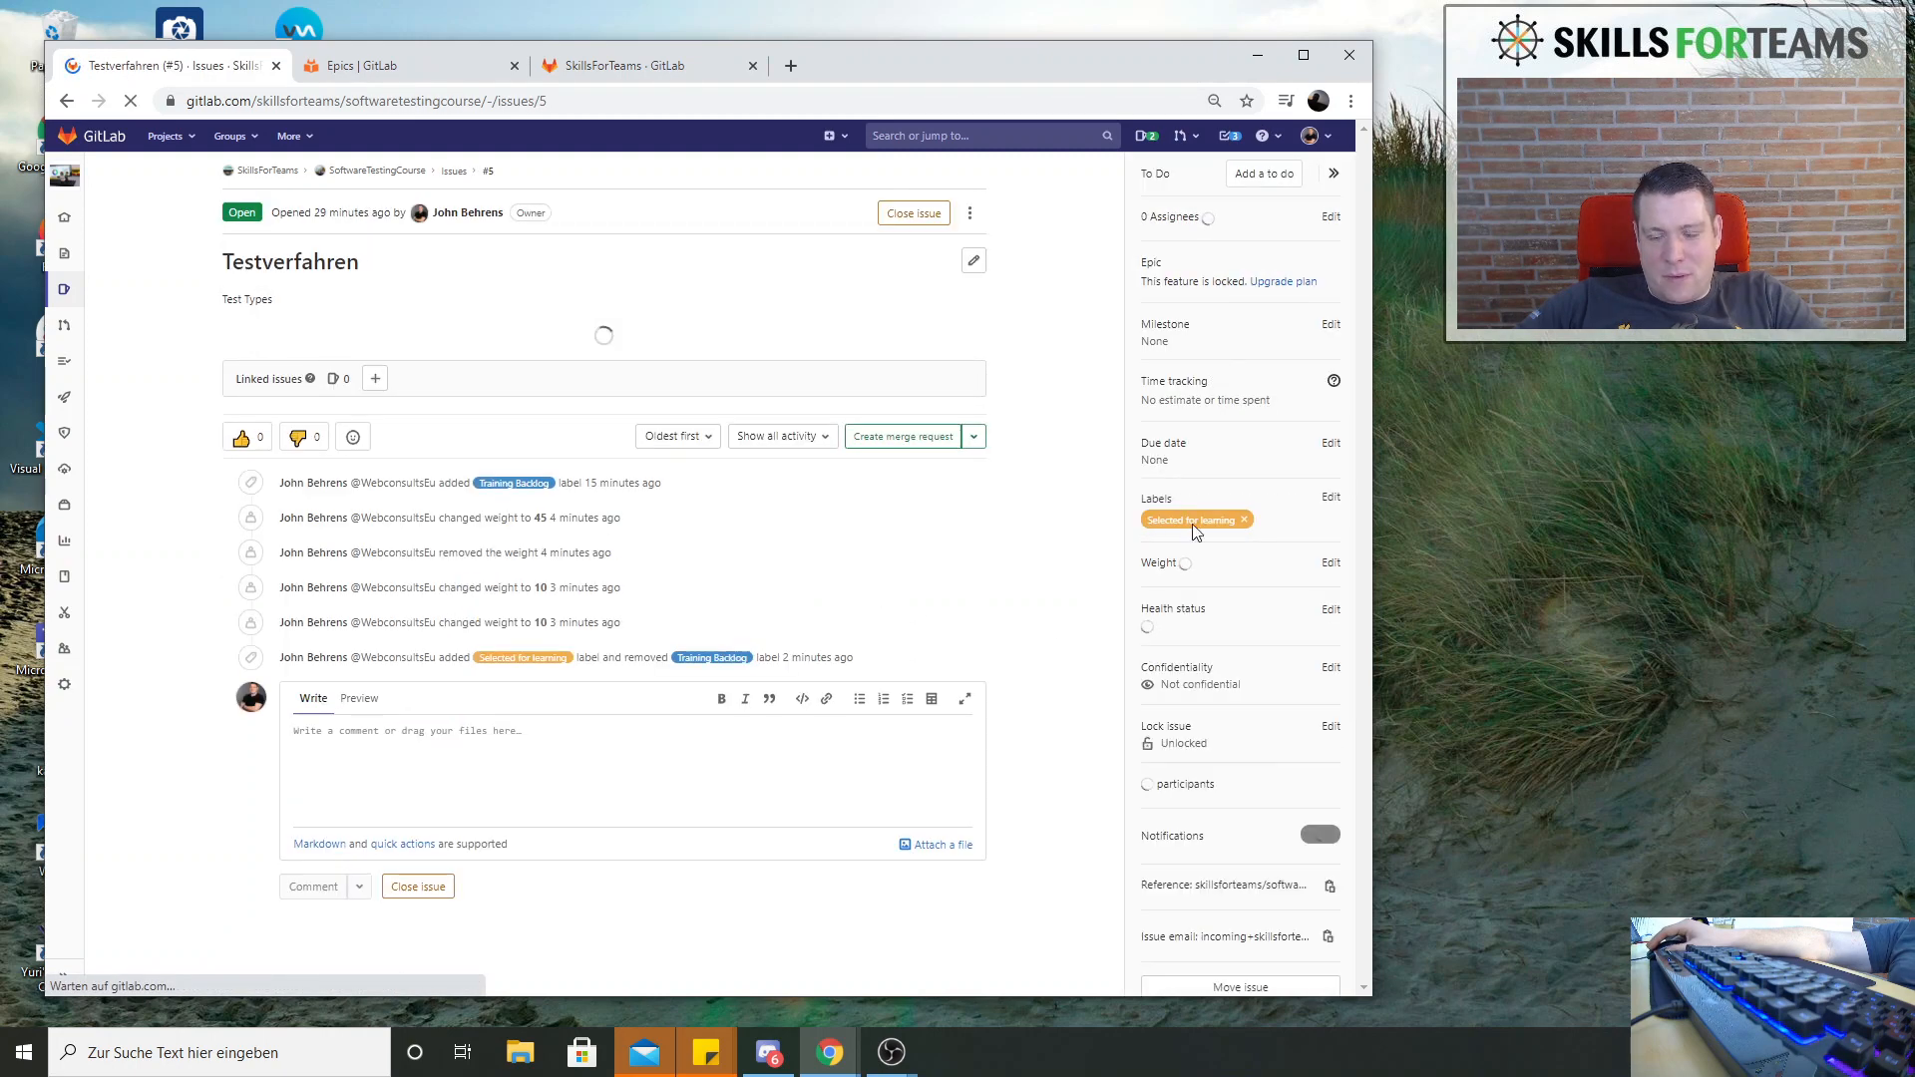
{"action": "scroll", "coordinate": [1216, 667], "scroll_direction": "down", "scroll_amount": 1}
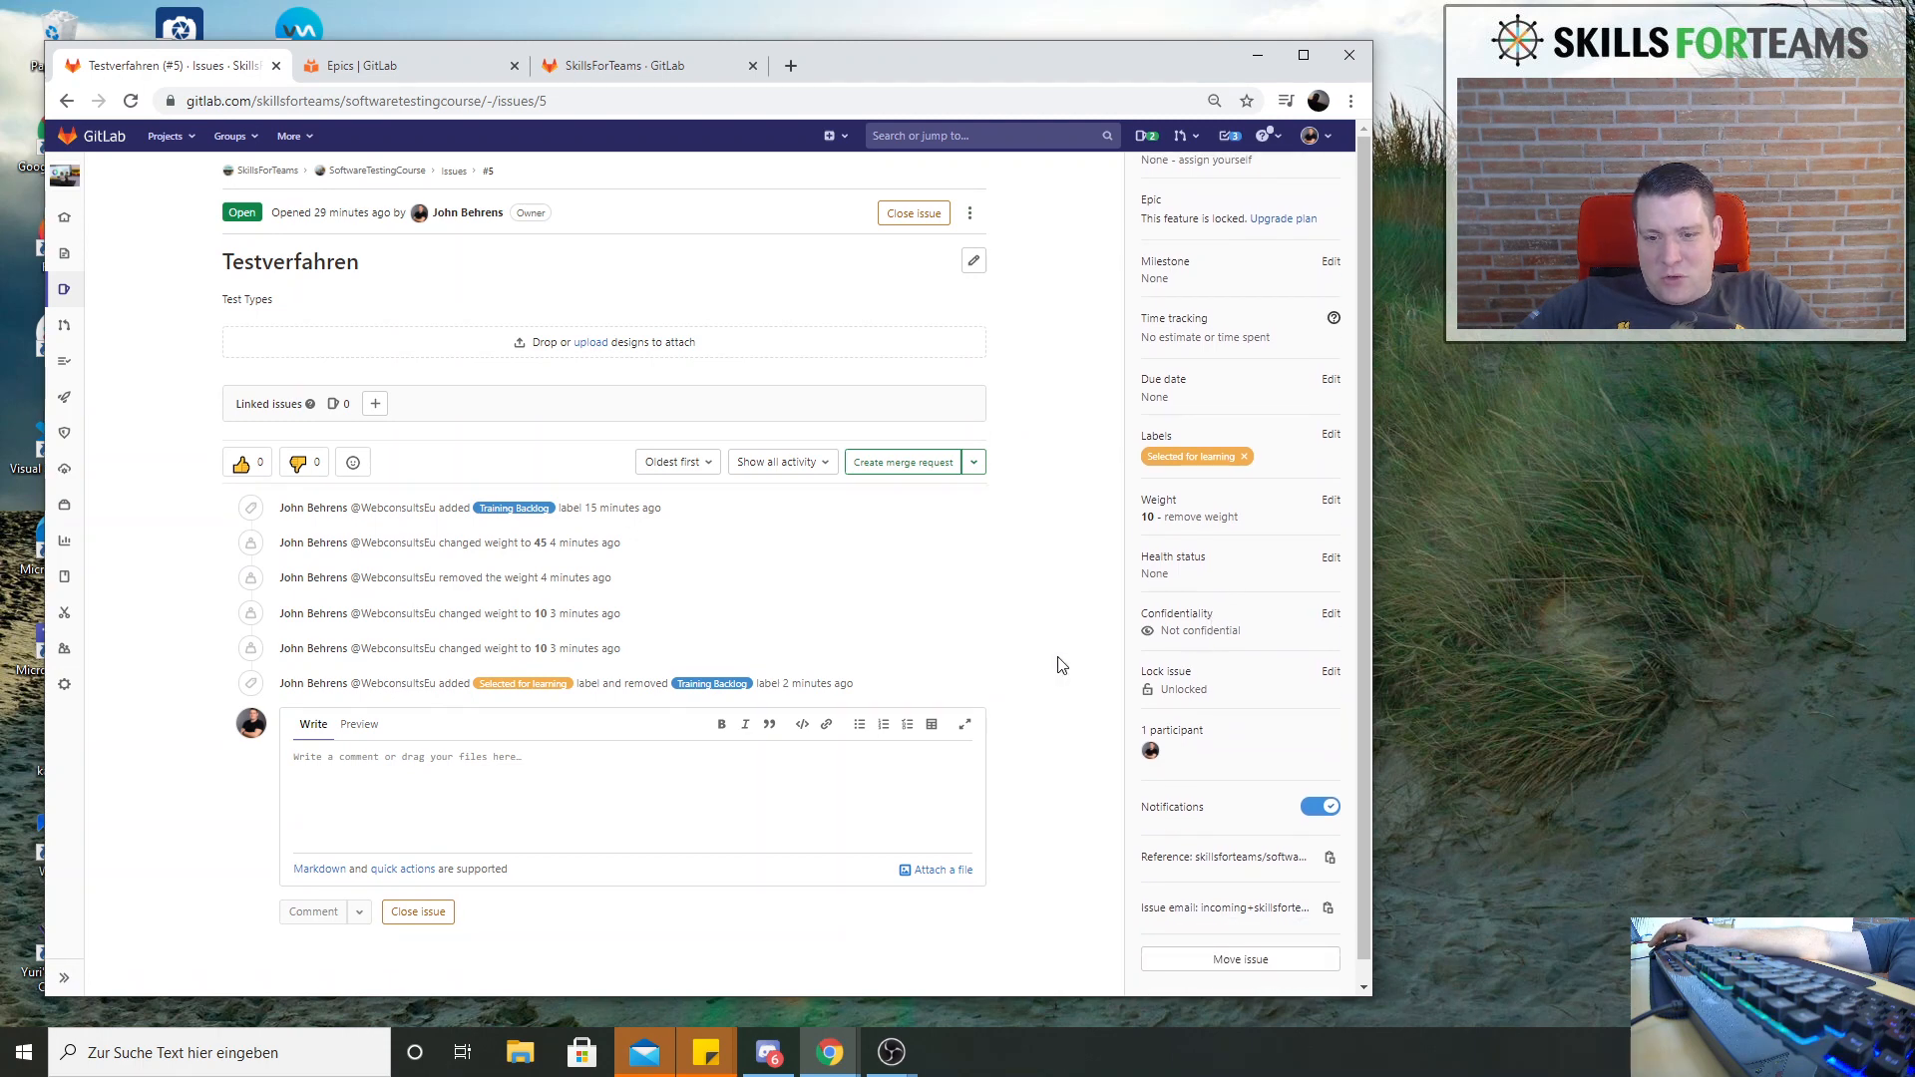
Open the project's iterations page and check the closed and all iterations and the options for creating new items
{"action": "mouse_move", "coordinate": [64, 291]}
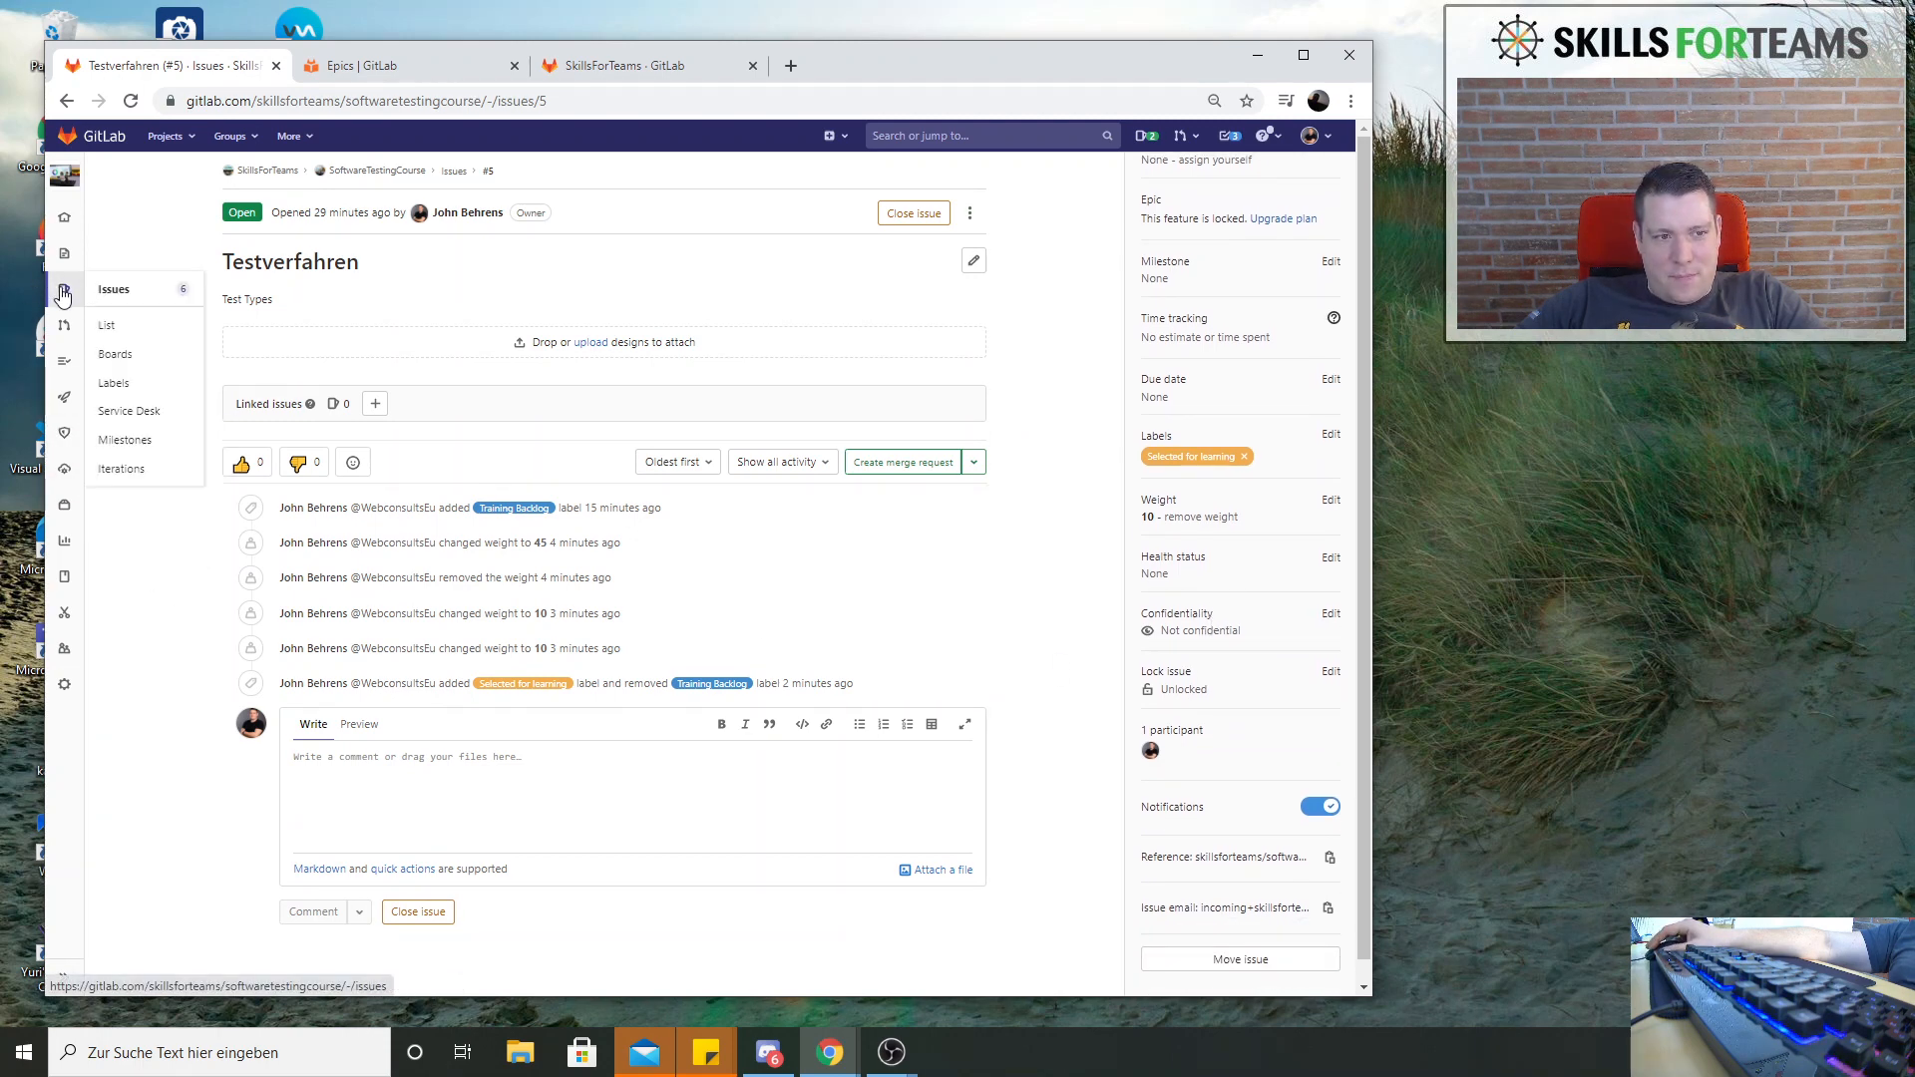
{"action": "left_click", "coordinate": [140, 481]}
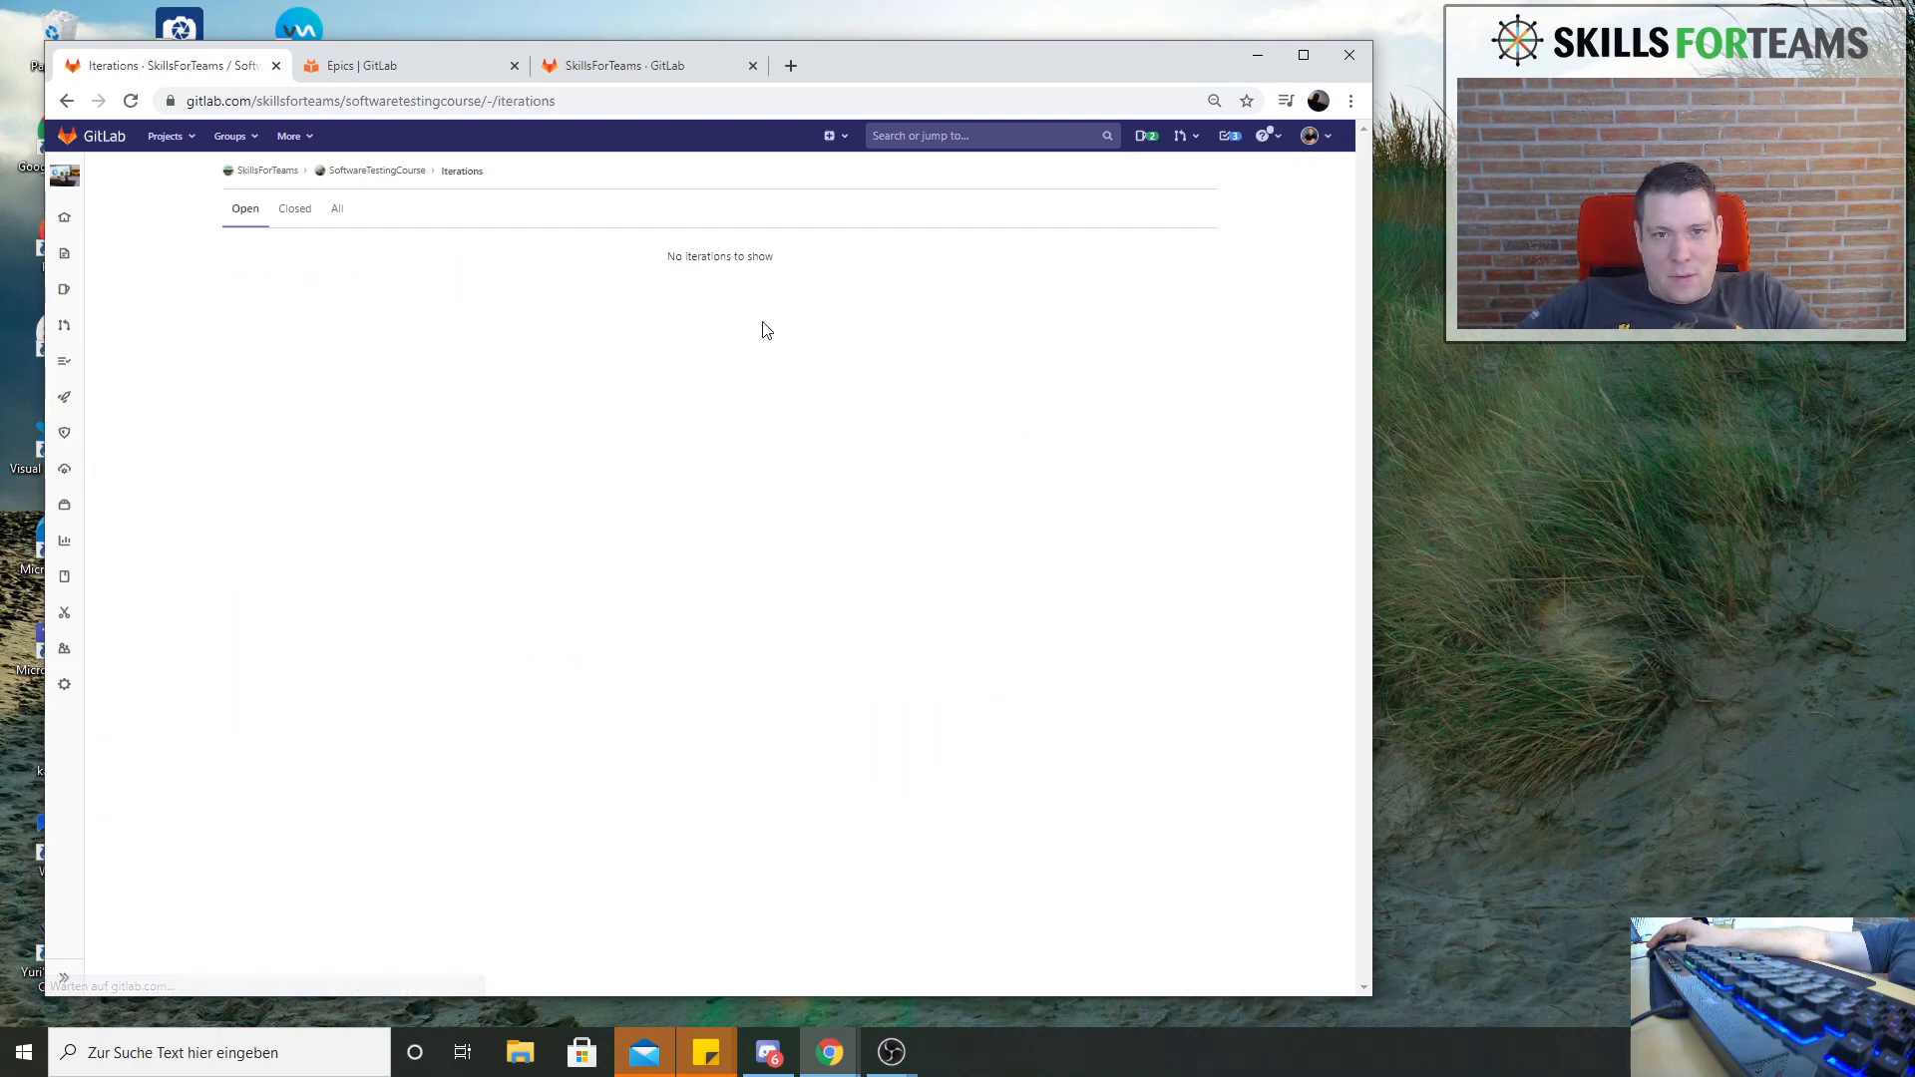
{"action": "left_click", "coordinate": [304, 210]}
{"action": "left_click", "coordinate": [342, 214]}
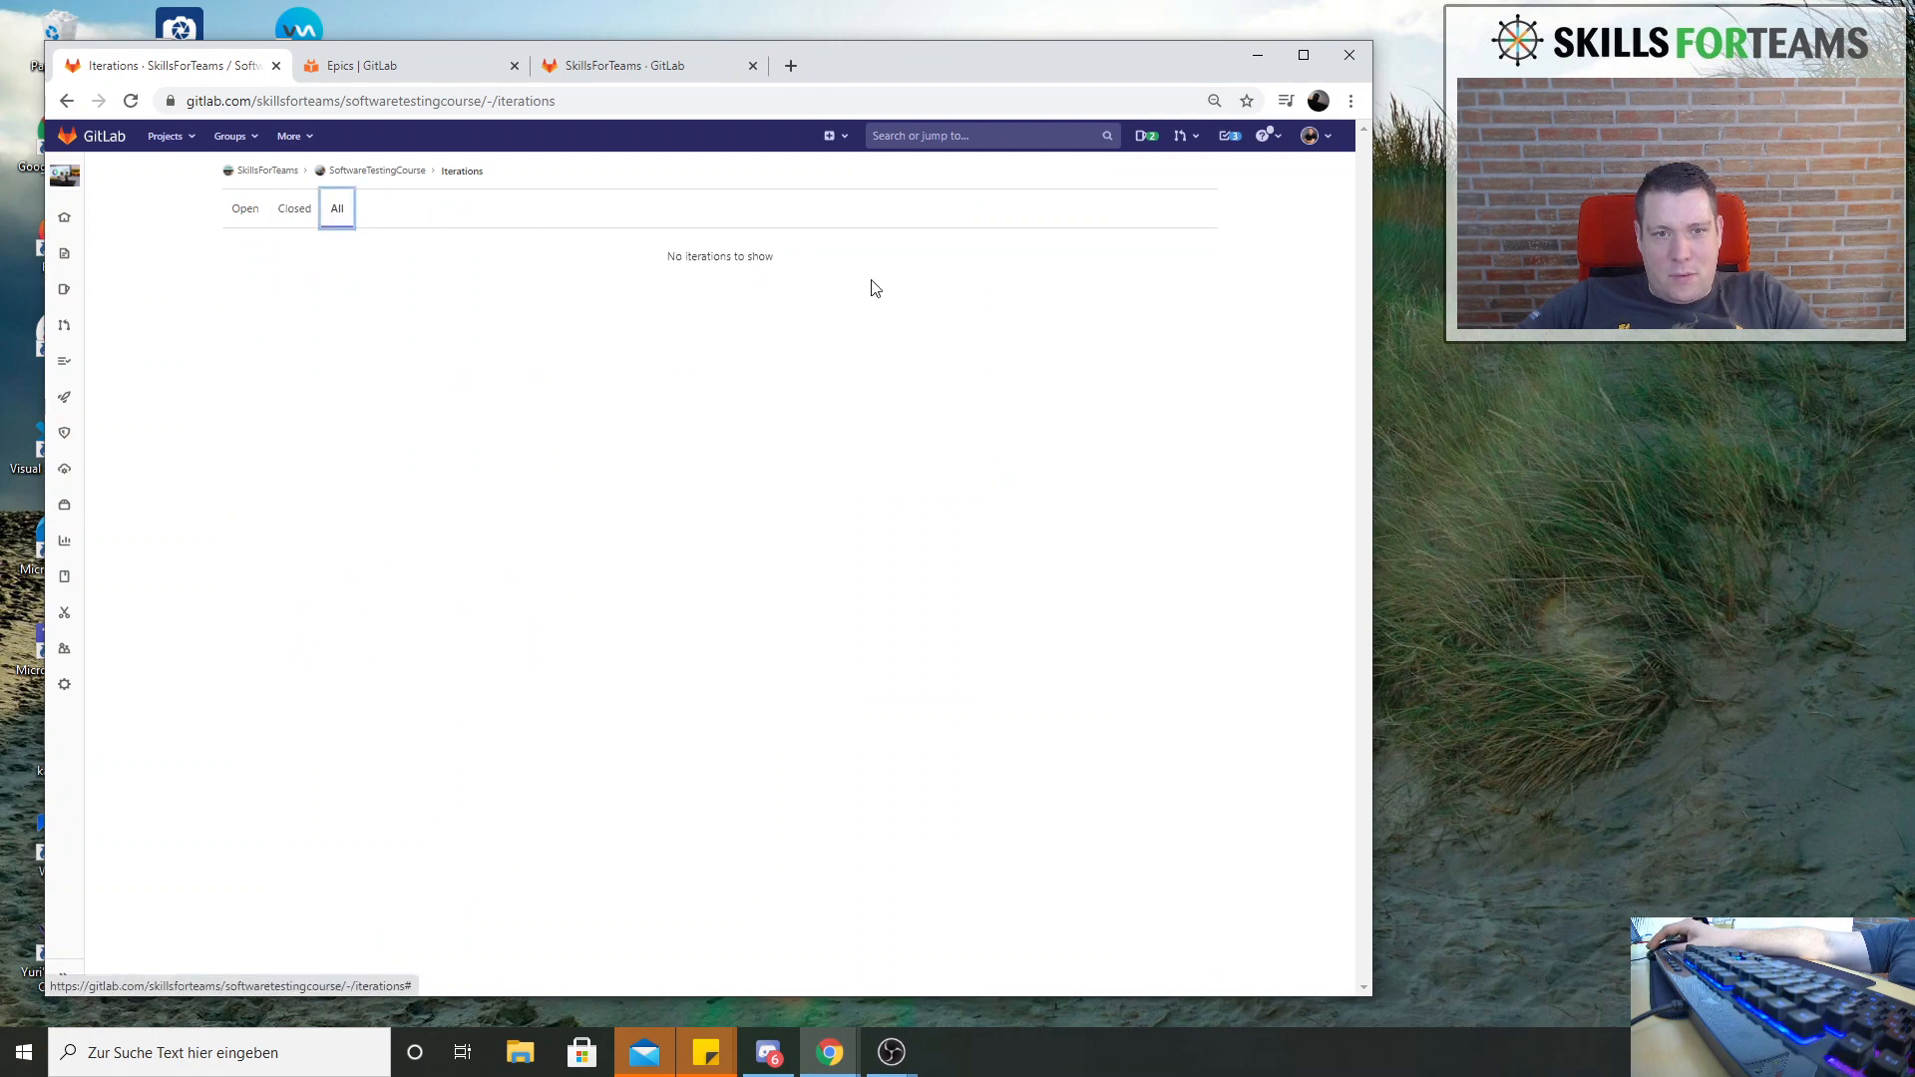
{"action": "left_click", "coordinate": [838, 137]}
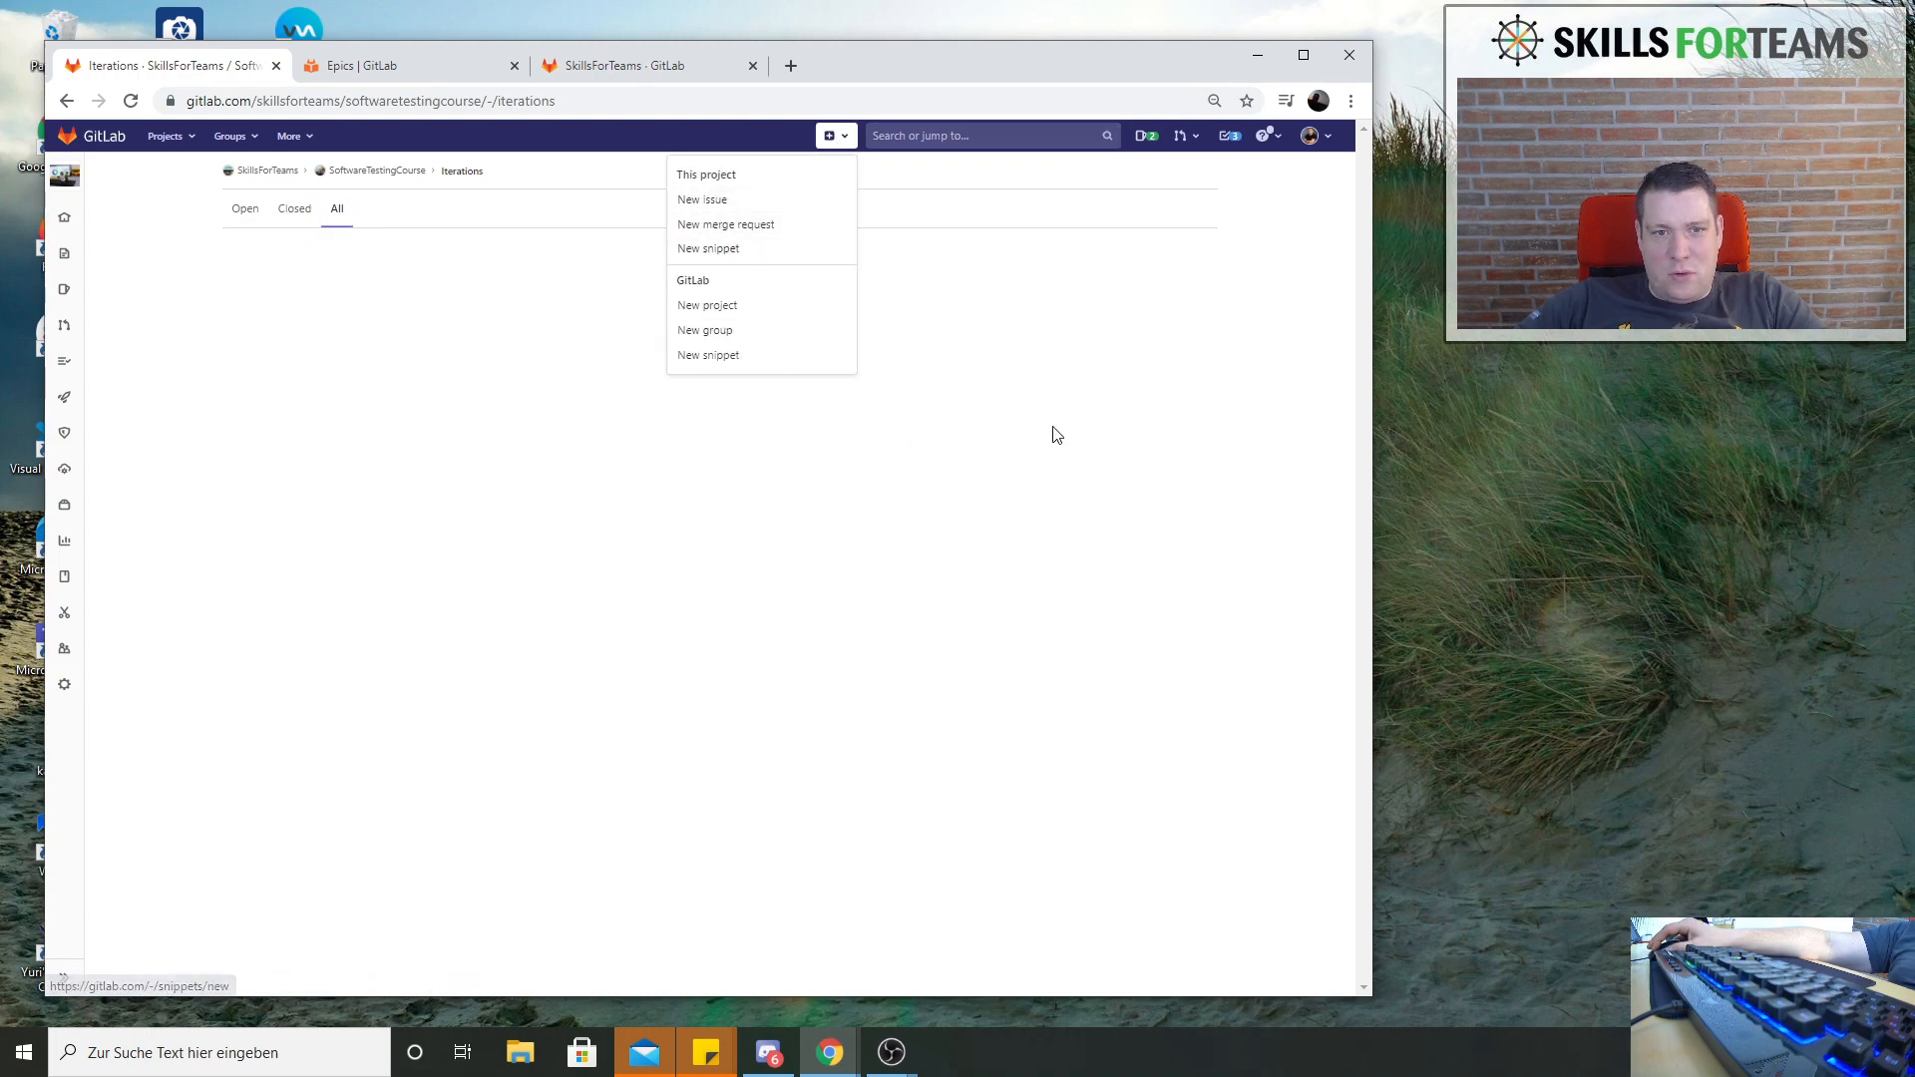
{"action": "left_click", "coordinate": [469, 285]}
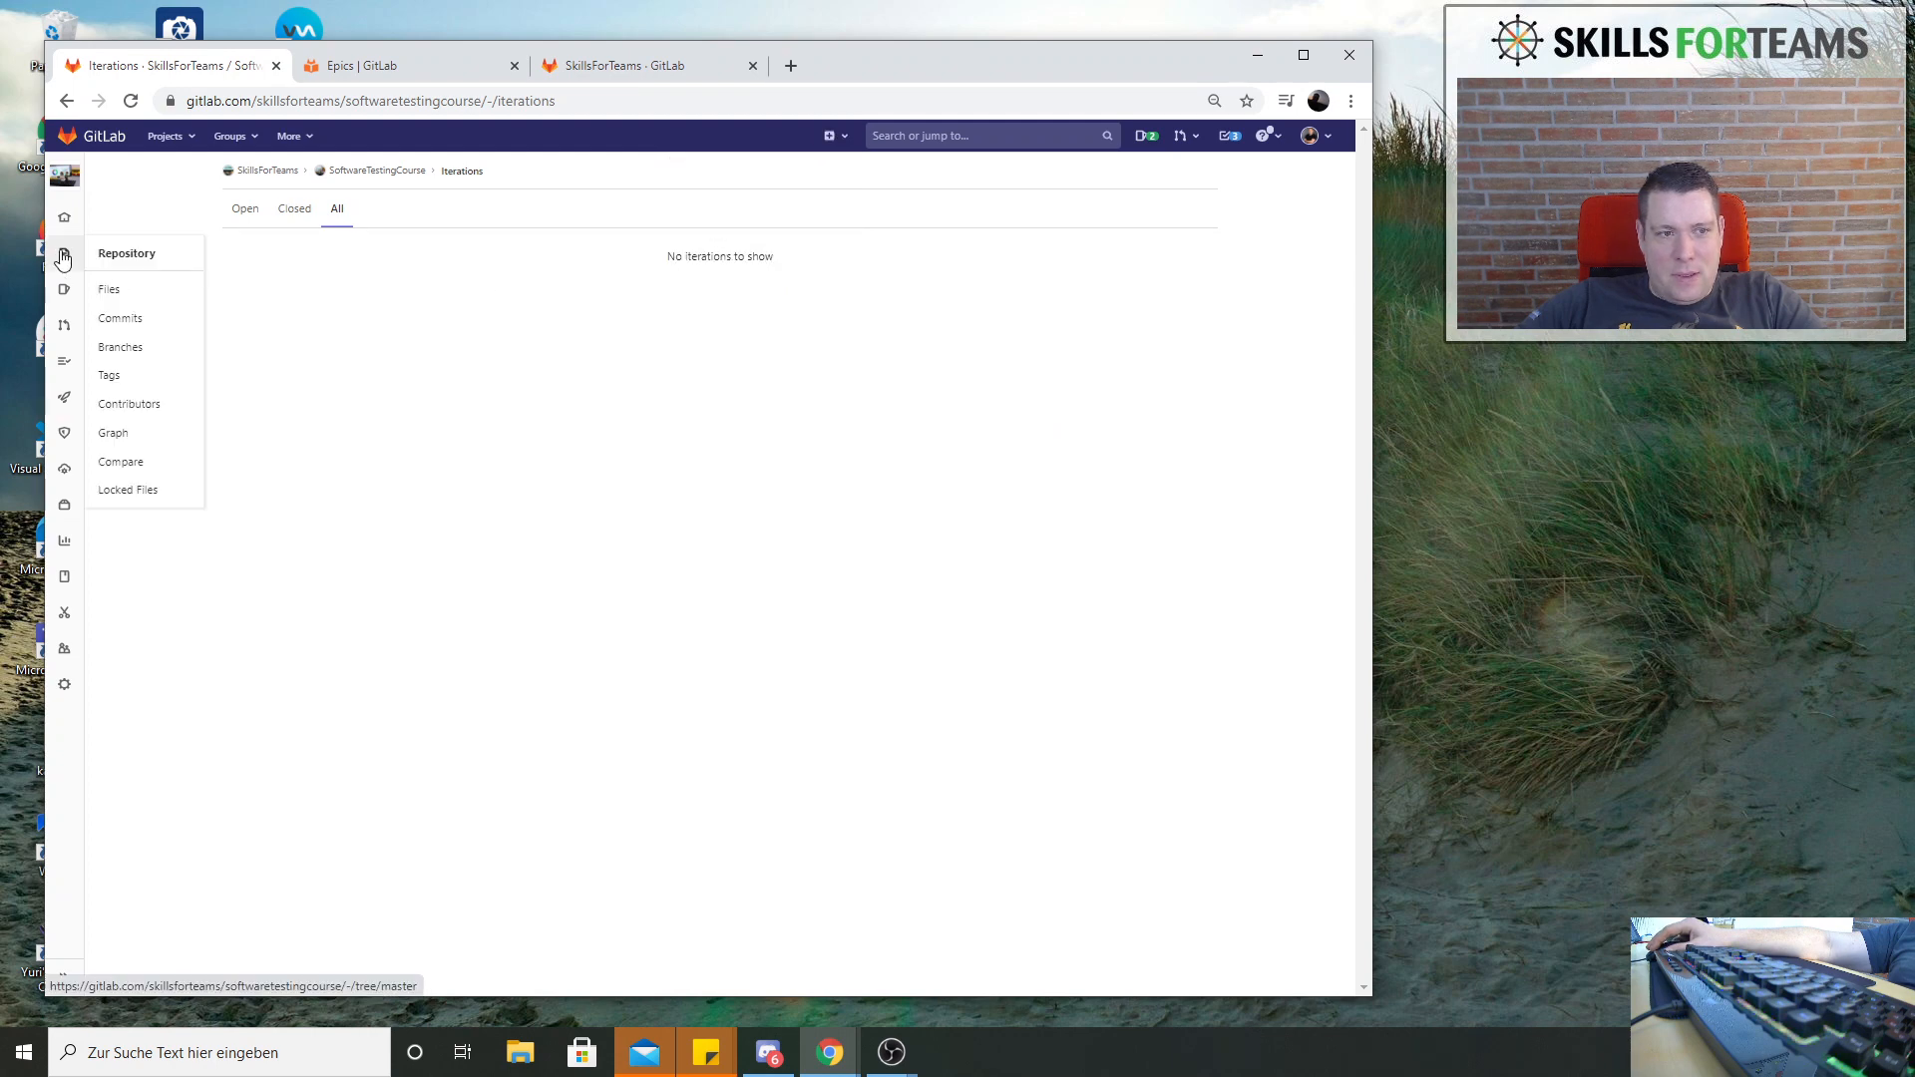
Open the project's repository files and switch to the SkillsForTeams group page
{"action": "left_click", "coordinate": [106, 264]}
{"action": "mouse_move", "coordinate": [63, 688]}
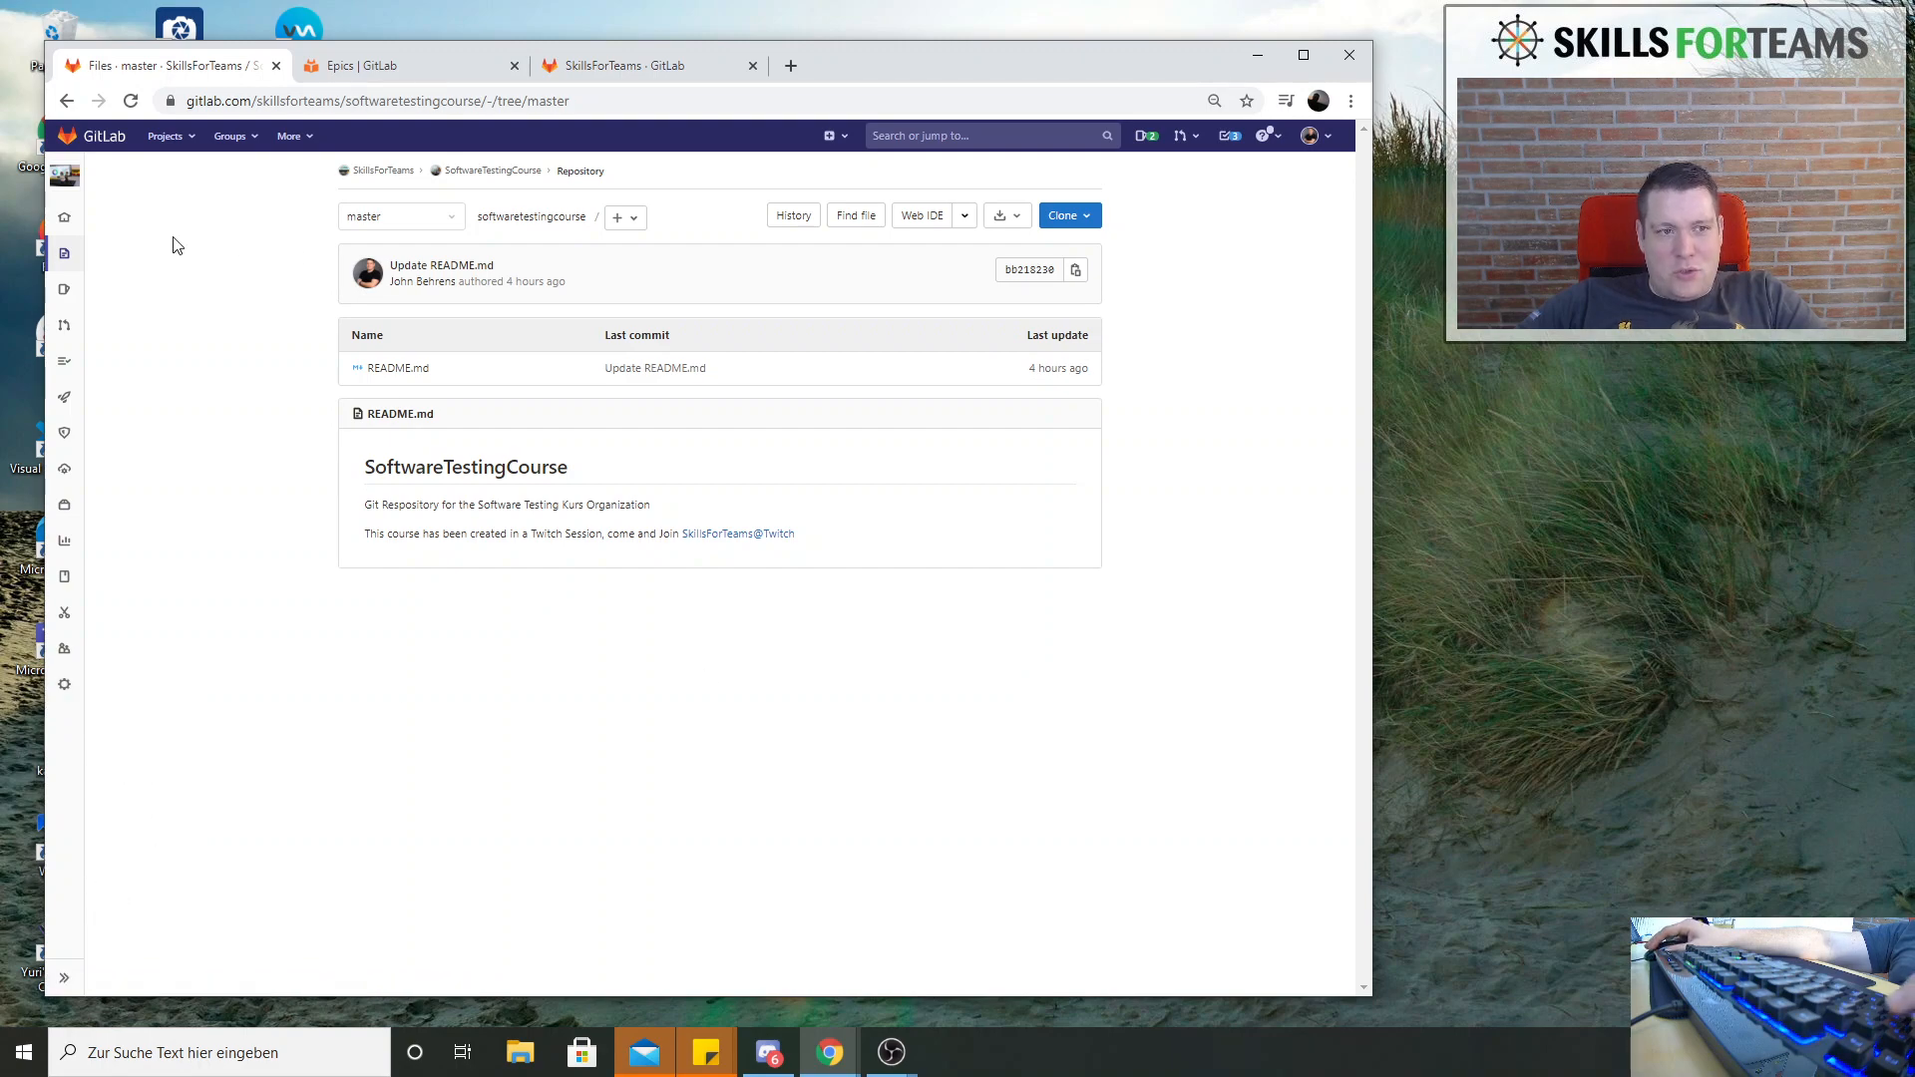
{"action": "left_click", "coordinate": [608, 62]}
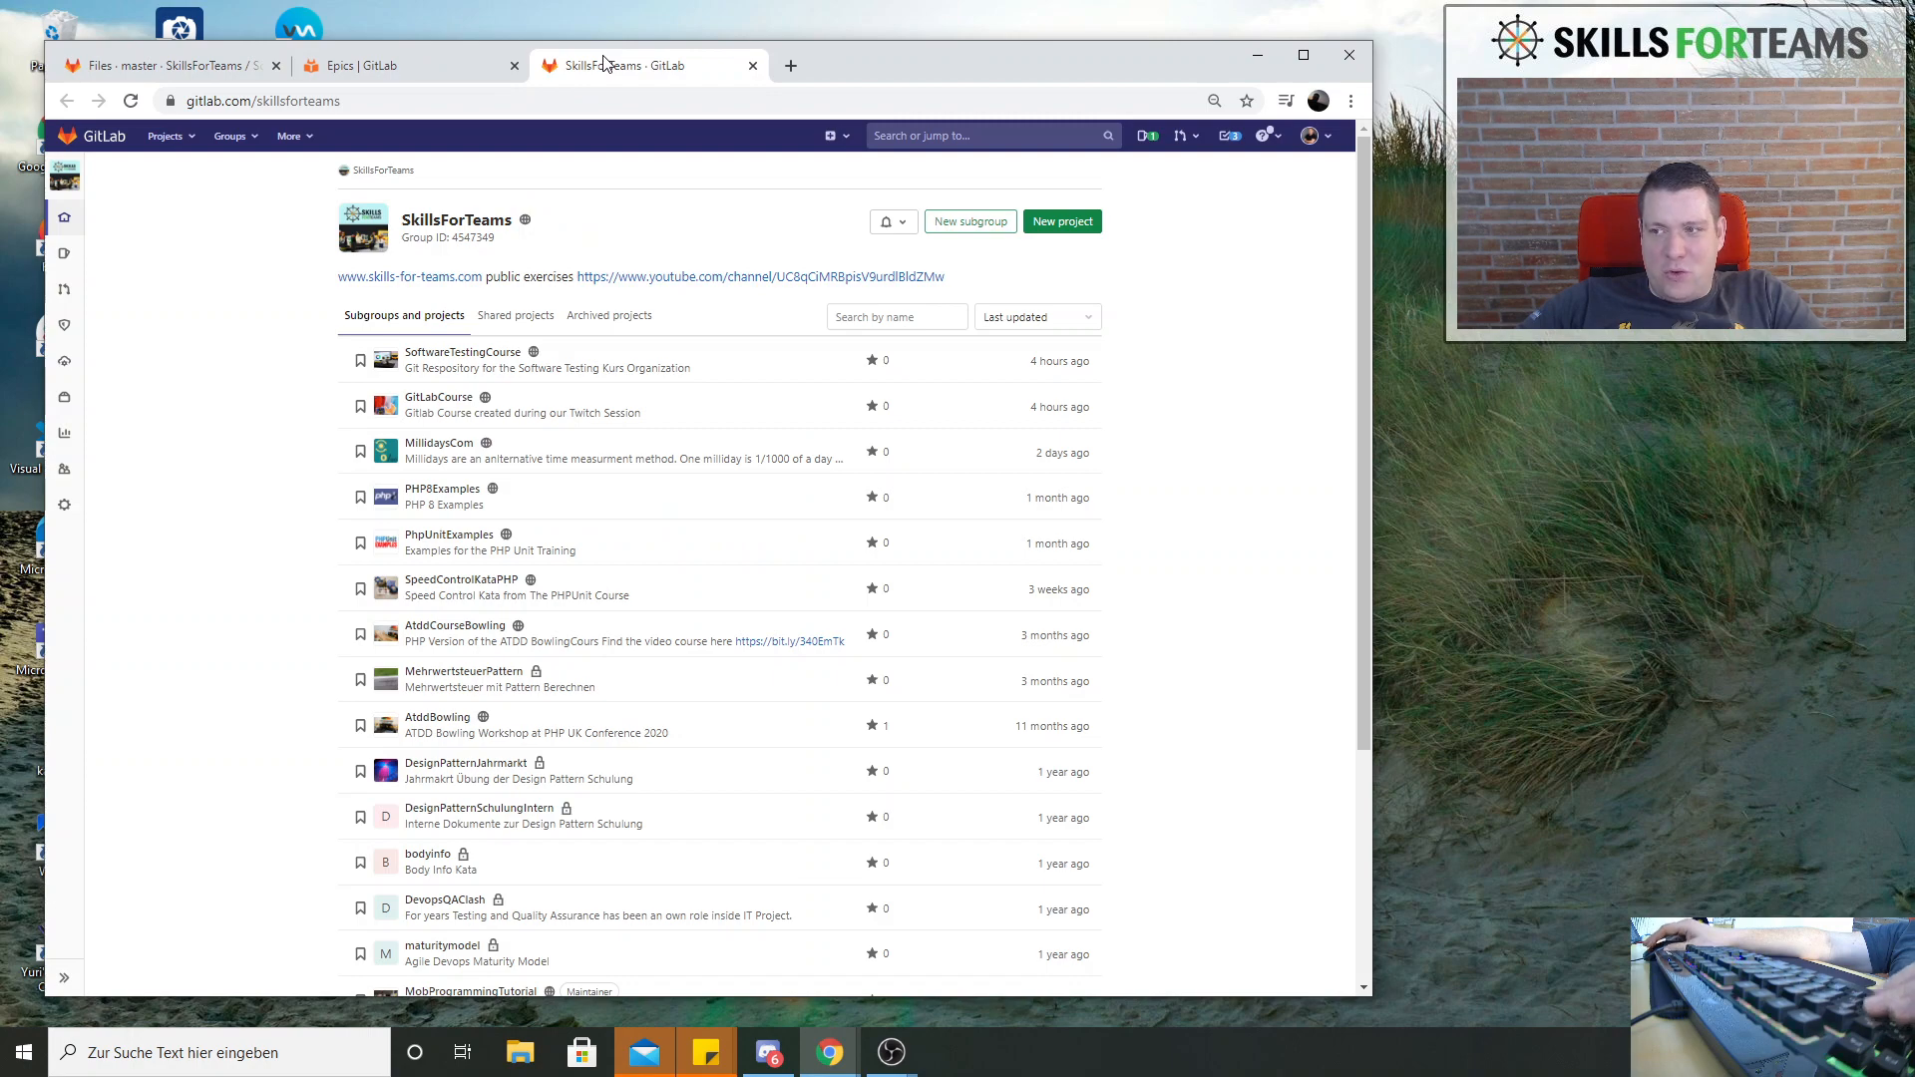
Search the web in a new browser tab for "create new issue type gitlab"
{"action": "key", "text": "ctrl+t"}
{"action": "type", "text": "is"}
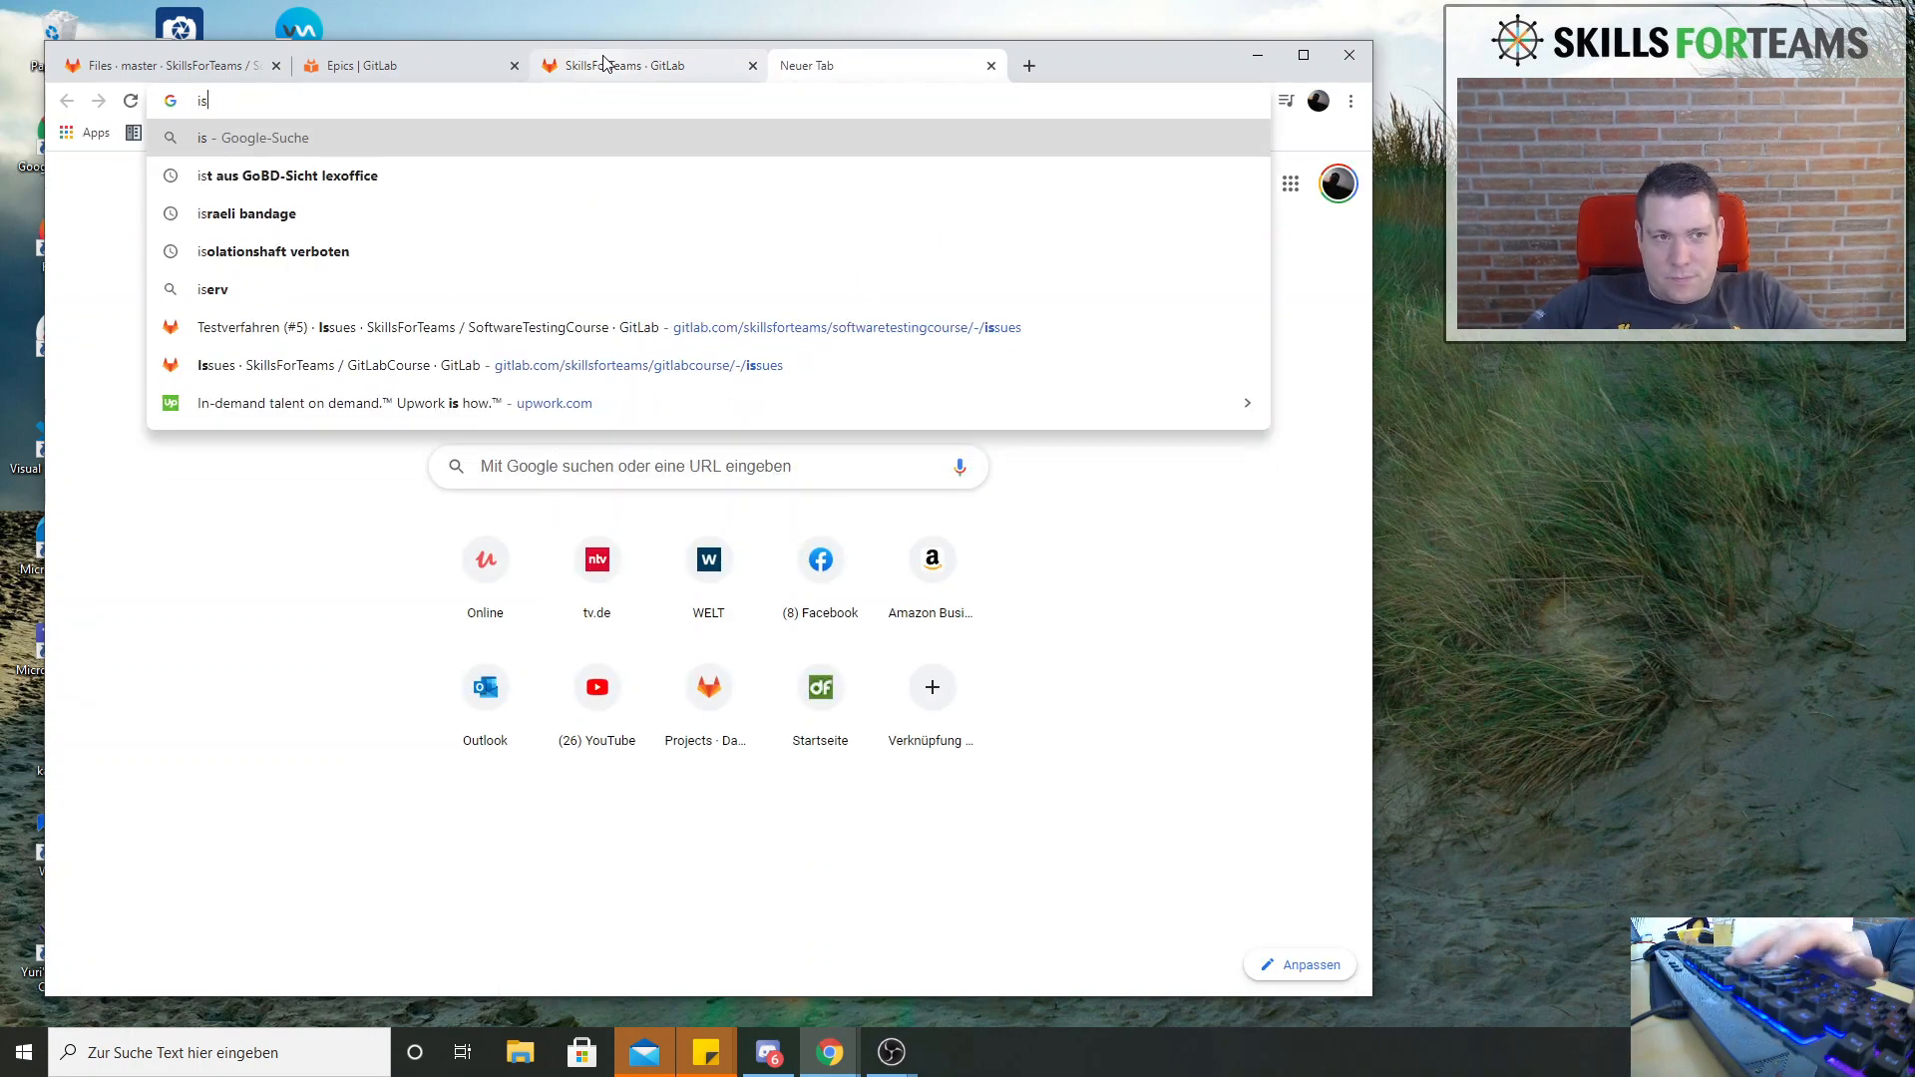
{"action": "key", "text": "BackSpace"}
{"action": "key", "text": "BackSpace"}
{"action": "type", "text": "create new "}
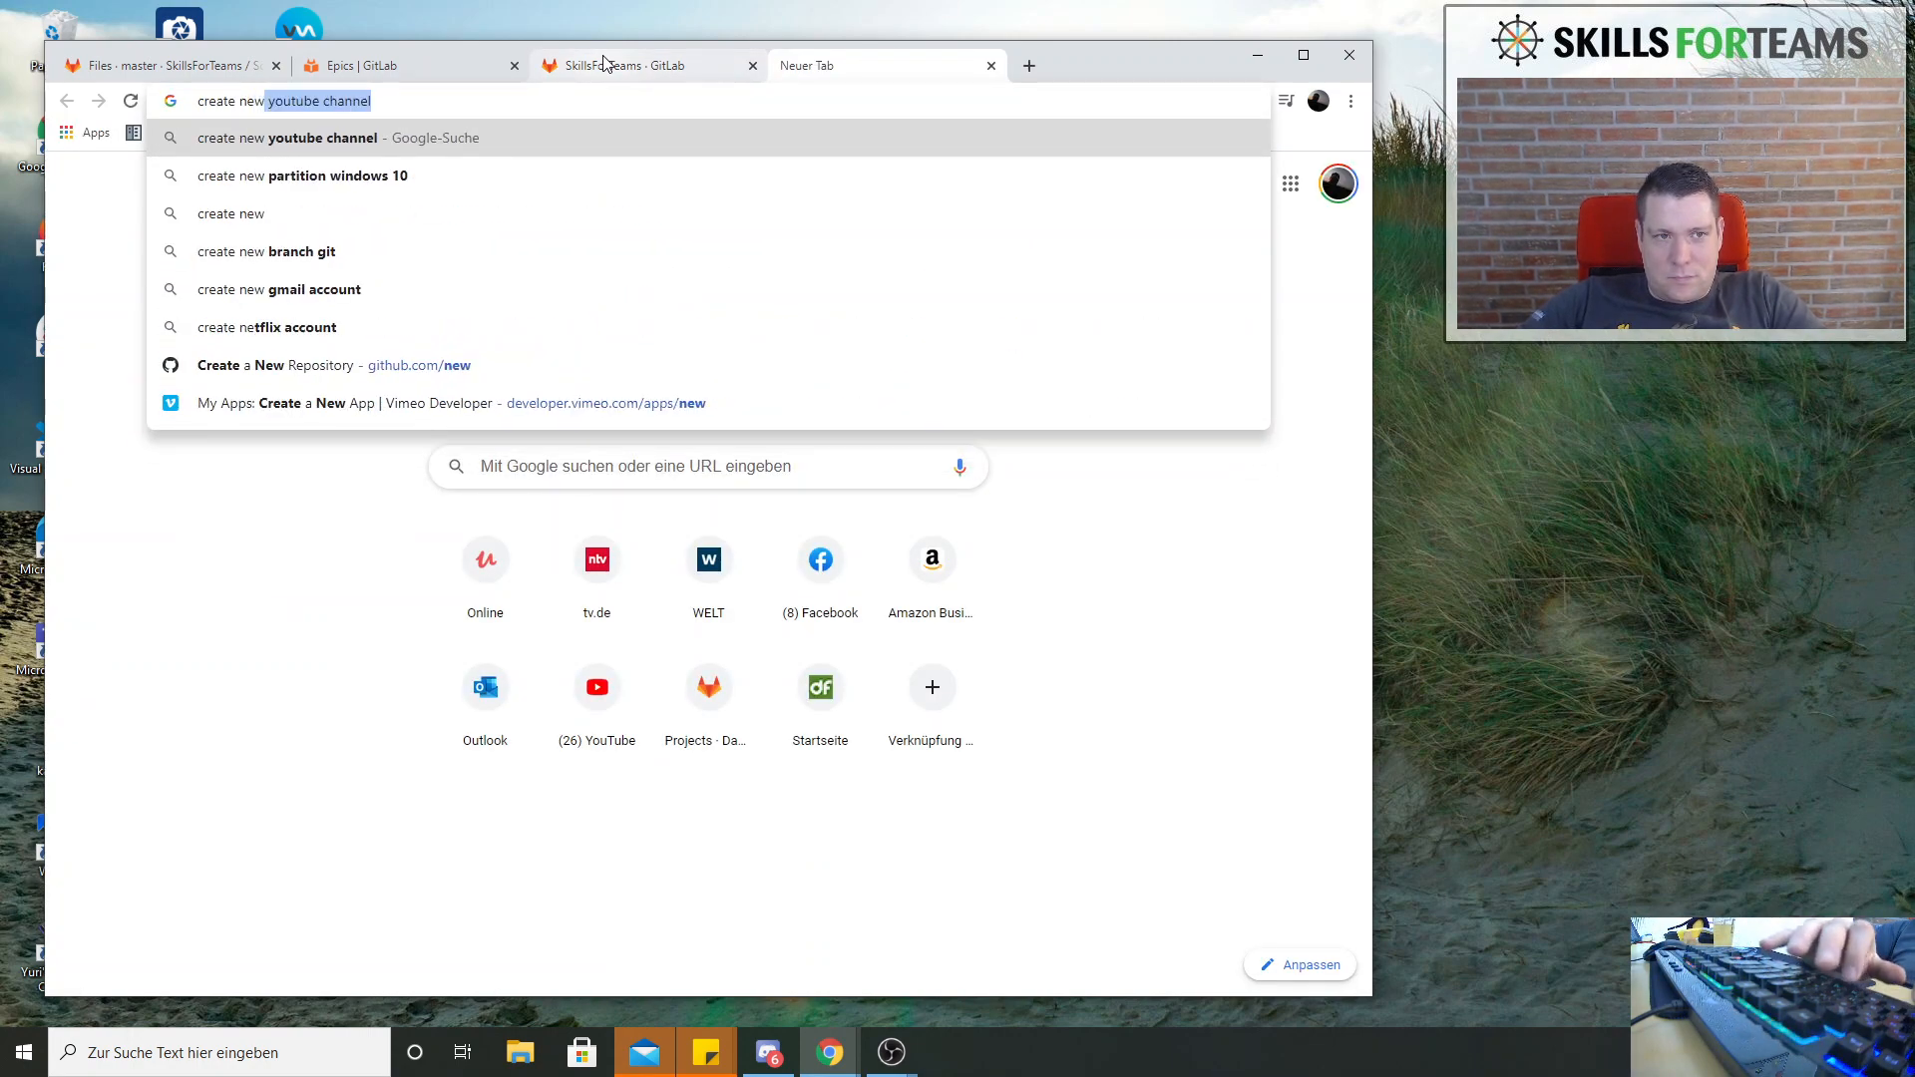
{"action": "type", "text": "issiu"}
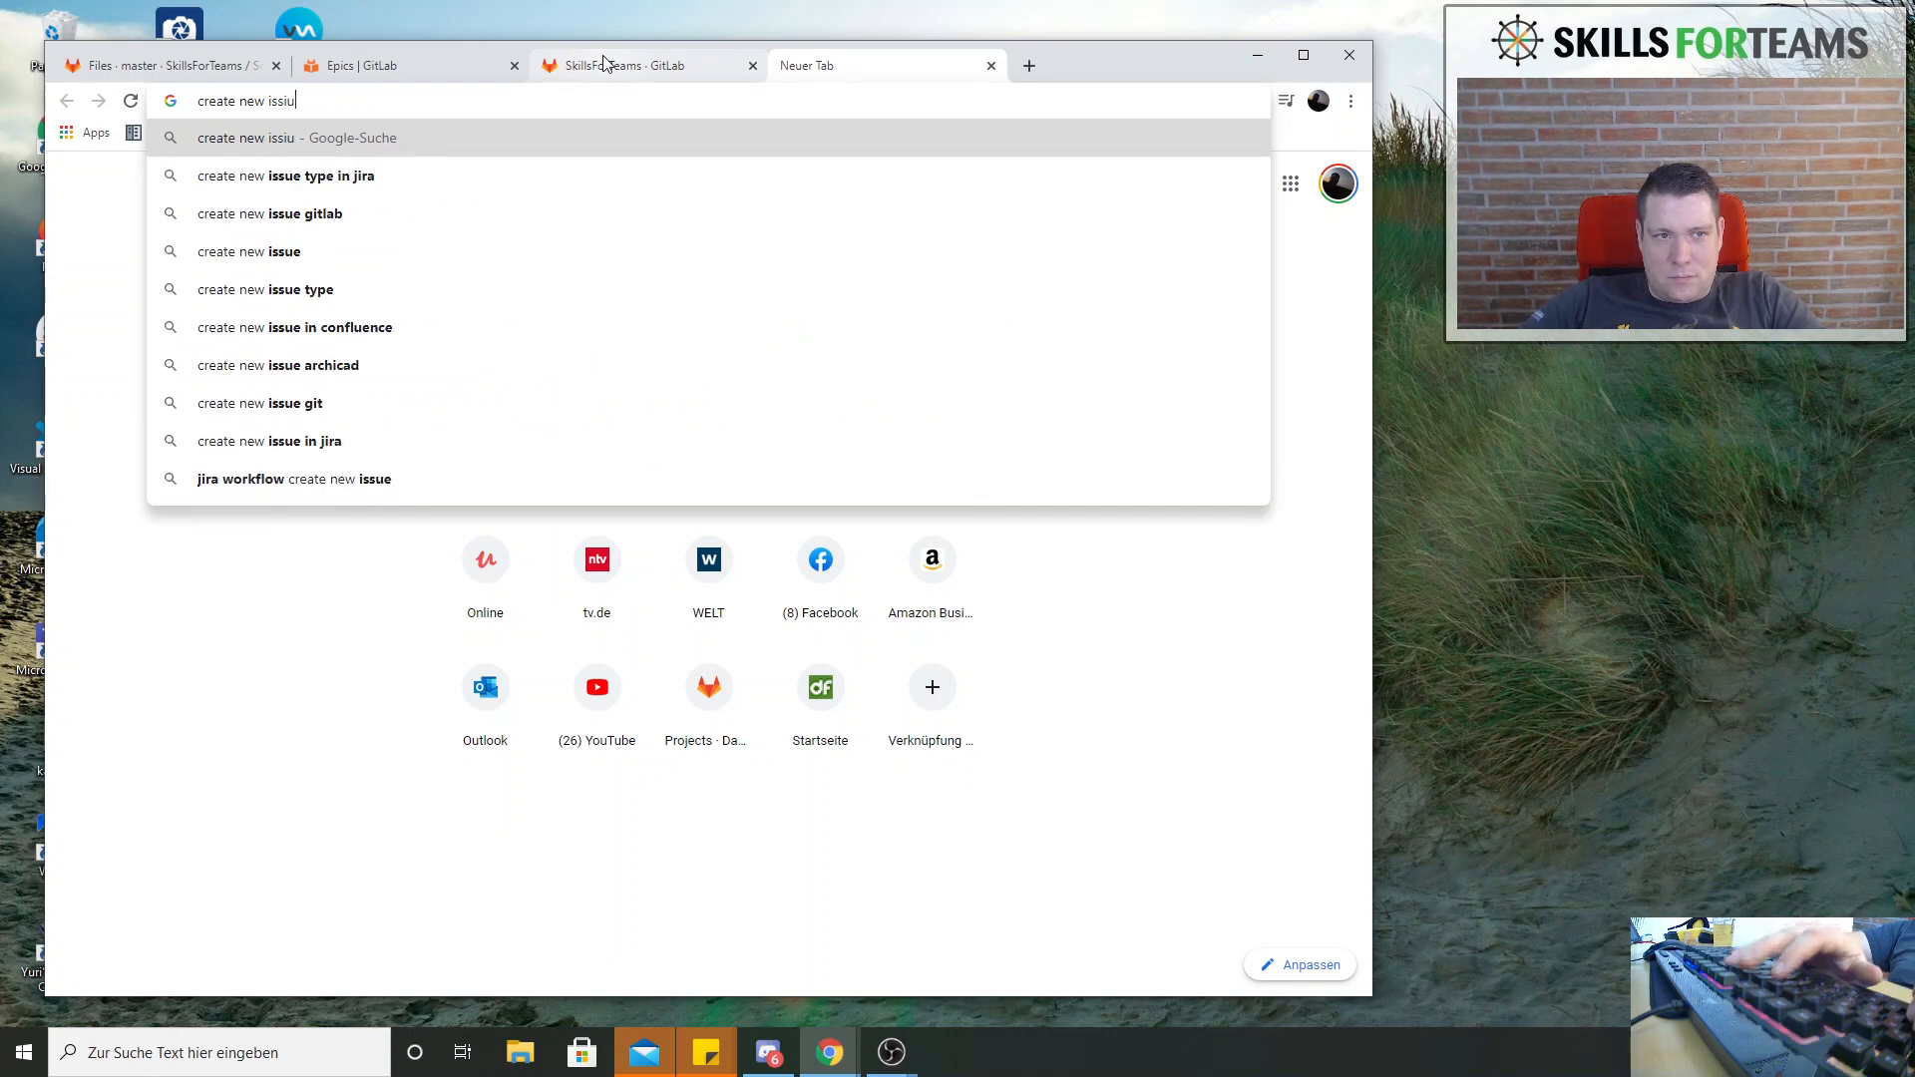
{"action": "key", "text": "BackSpace"}
{"action": "key", "text": "BackSpace"}
{"action": "type", "text": "ue type "}
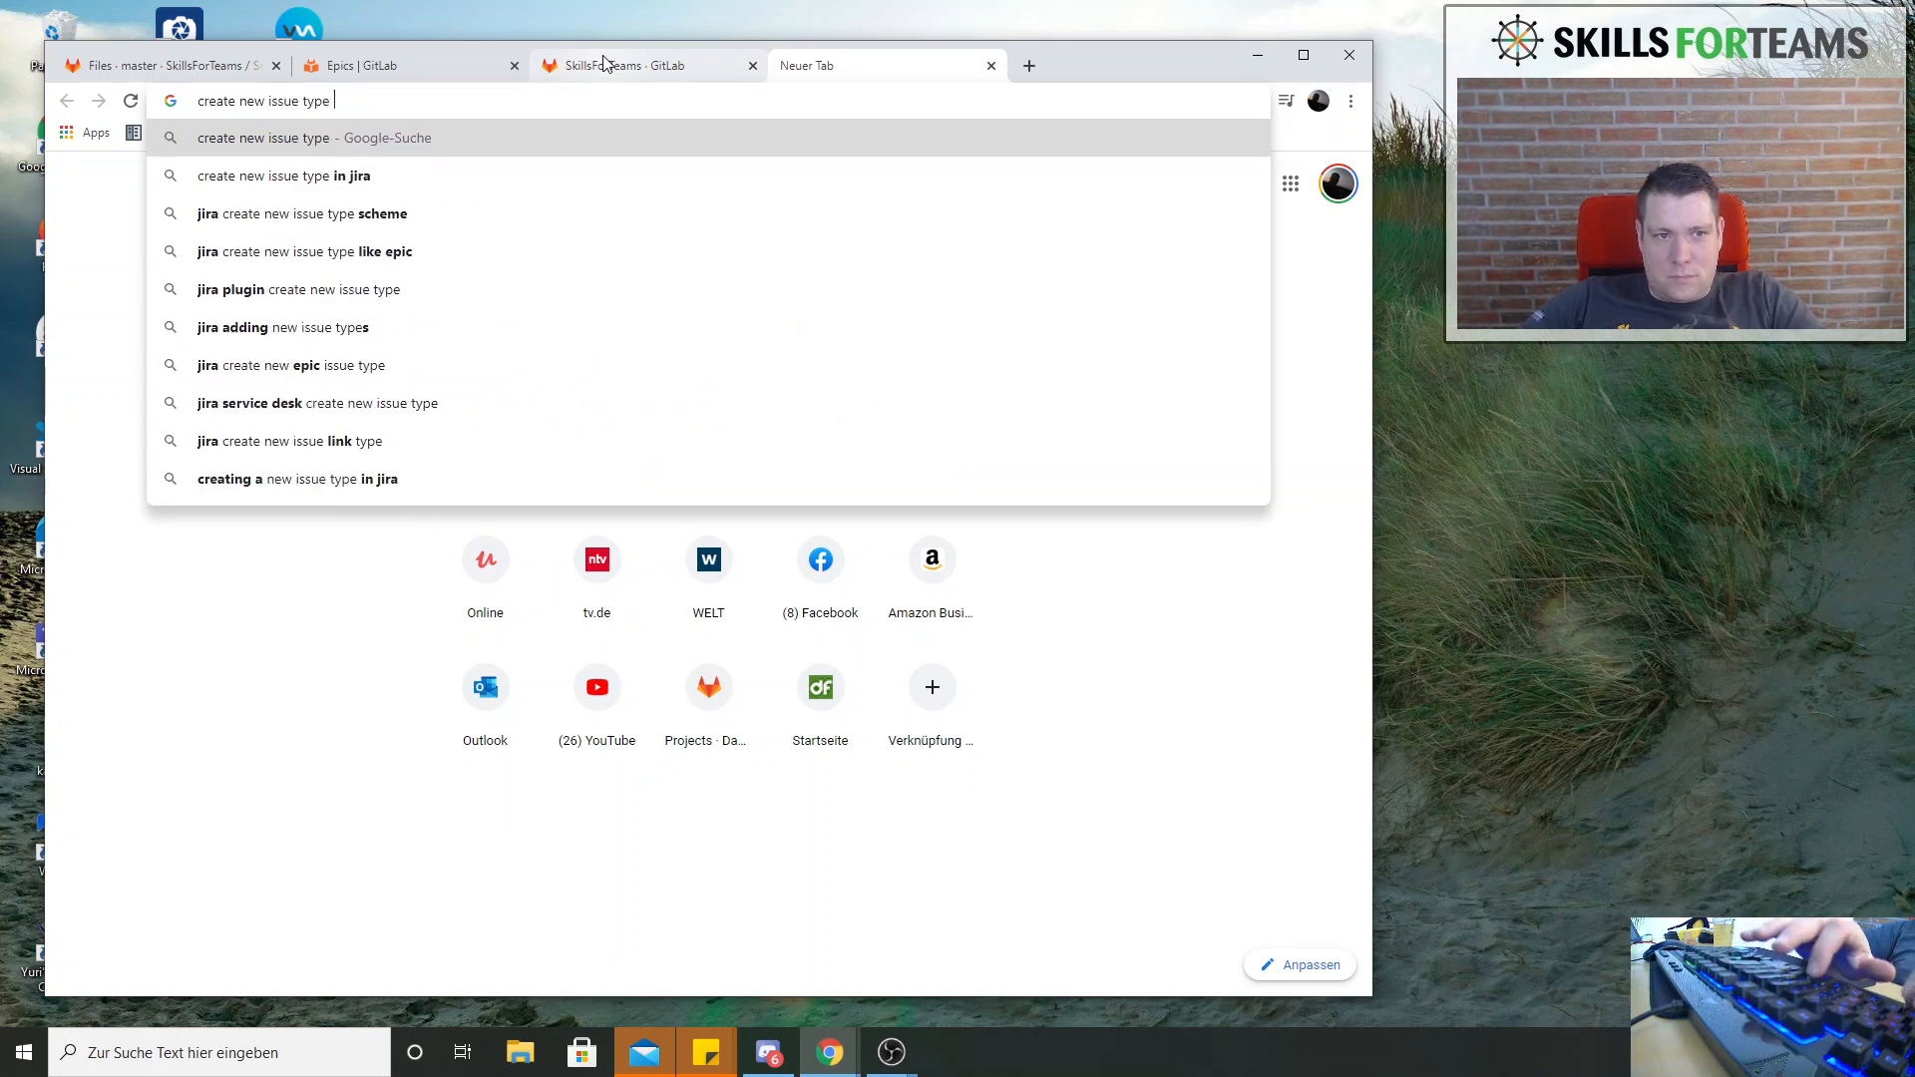
{"action": "type", "text": "gitl"}
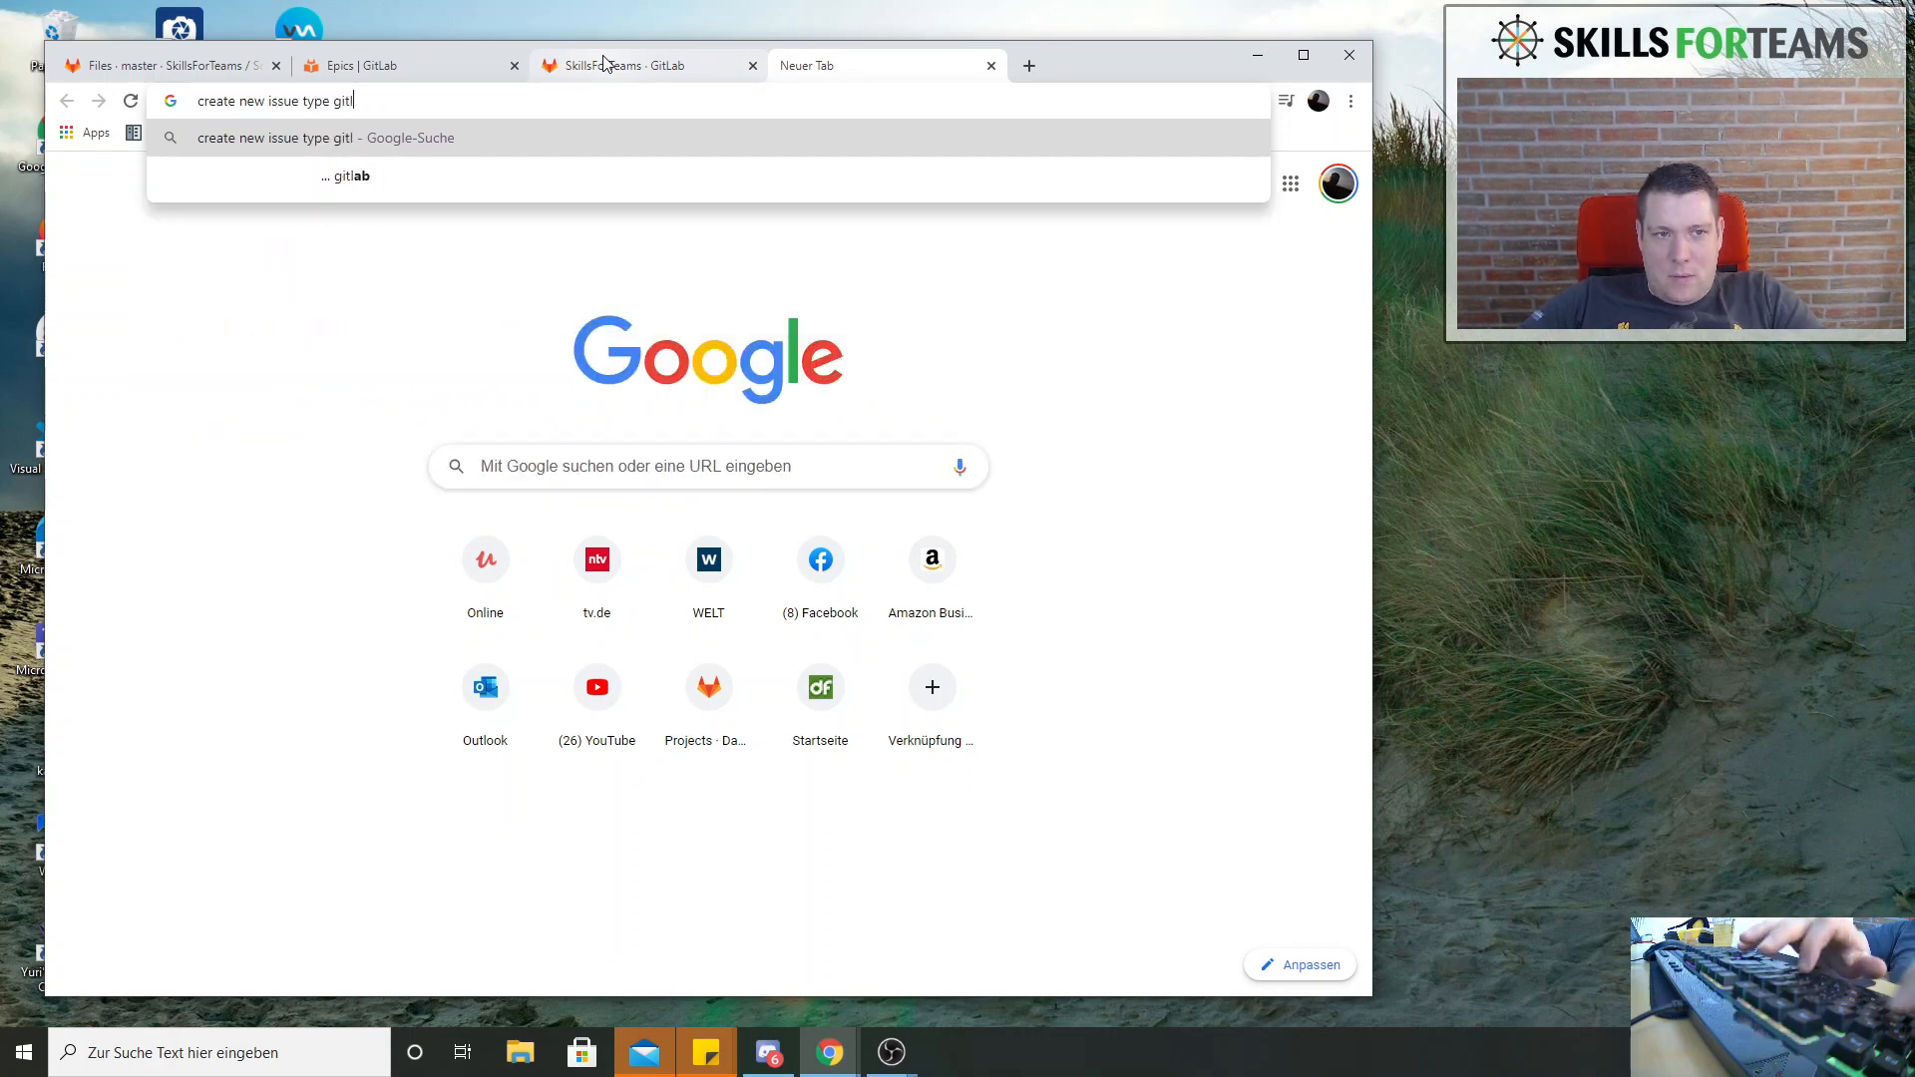
{"action": "type", "text": "ab"}
{"action": "key", "text": "Return"}
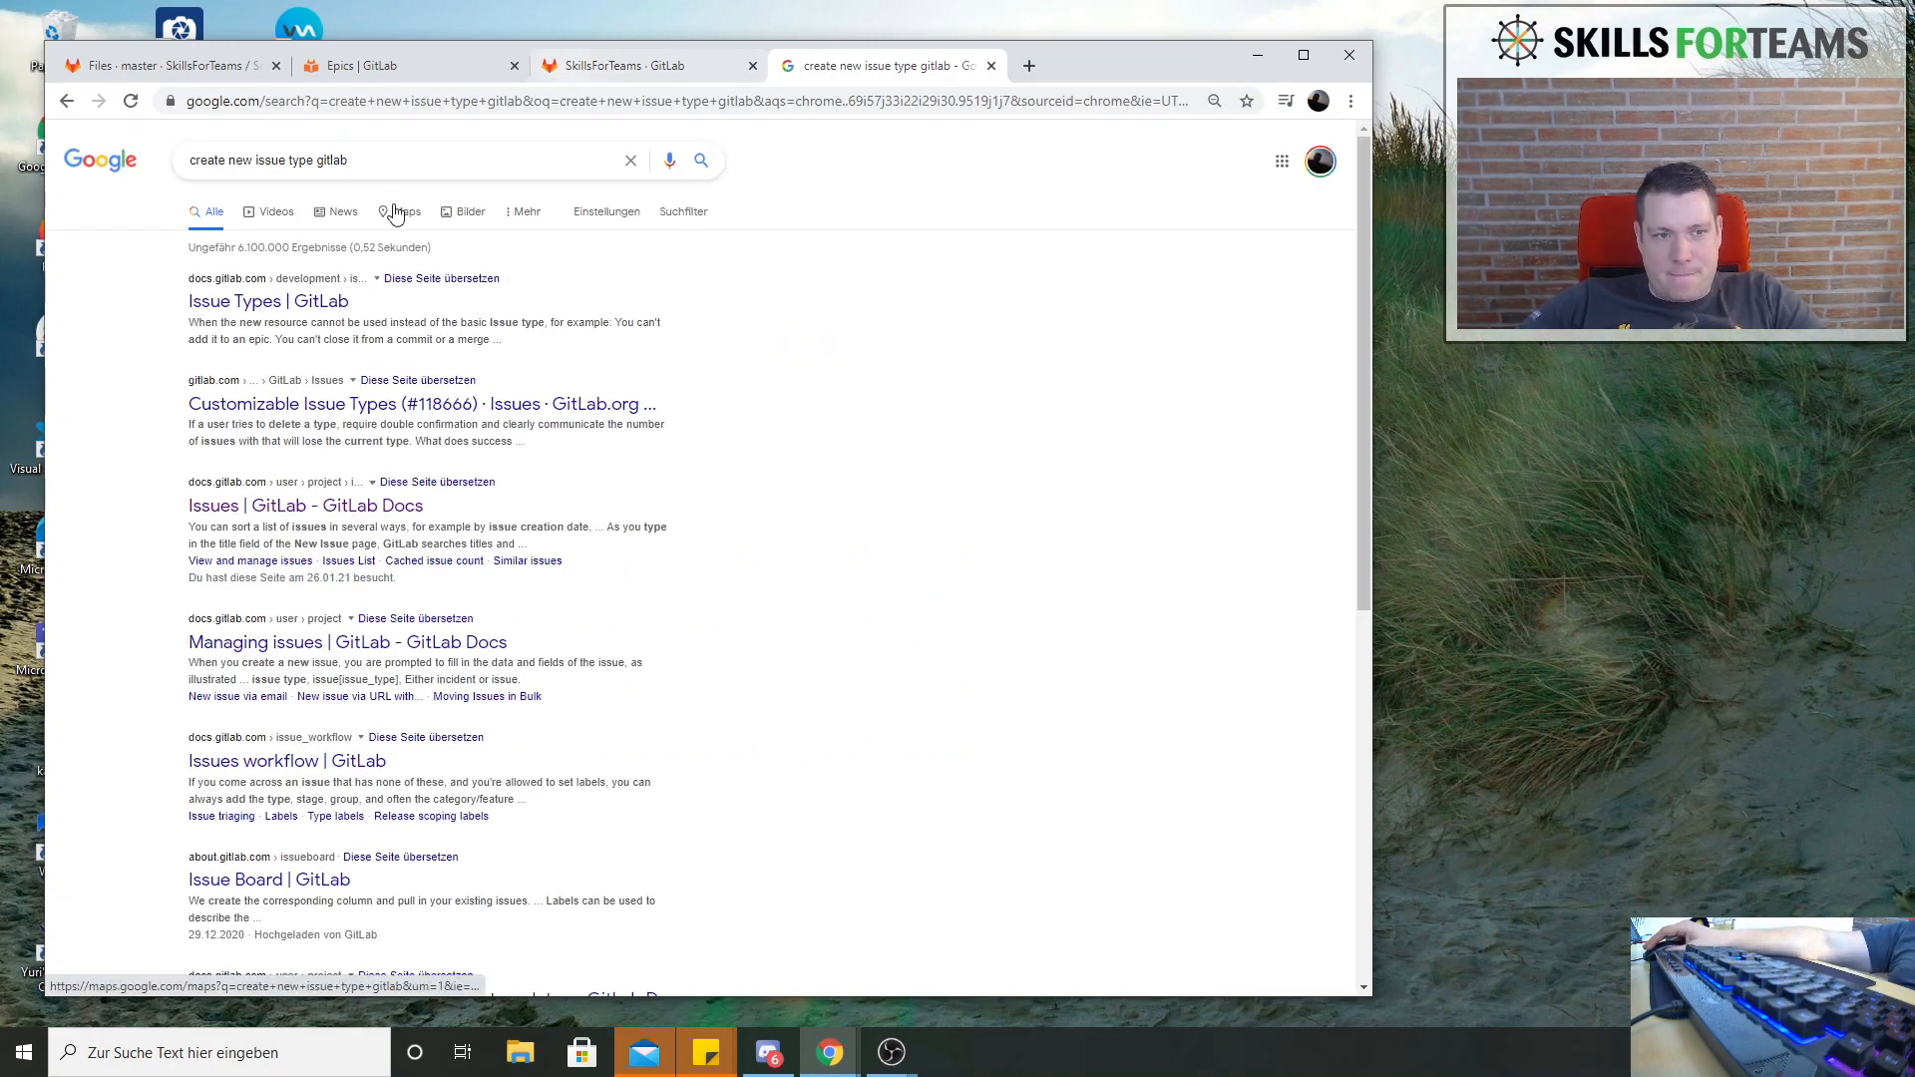
Open the GitLab Docs page on Issue Types and read when an issue type or a first-class resource type should be used
{"action": "left_click", "coordinate": [299, 303], "text": "ctrl"}
{"action": "left_click", "coordinate": [990, 66]}
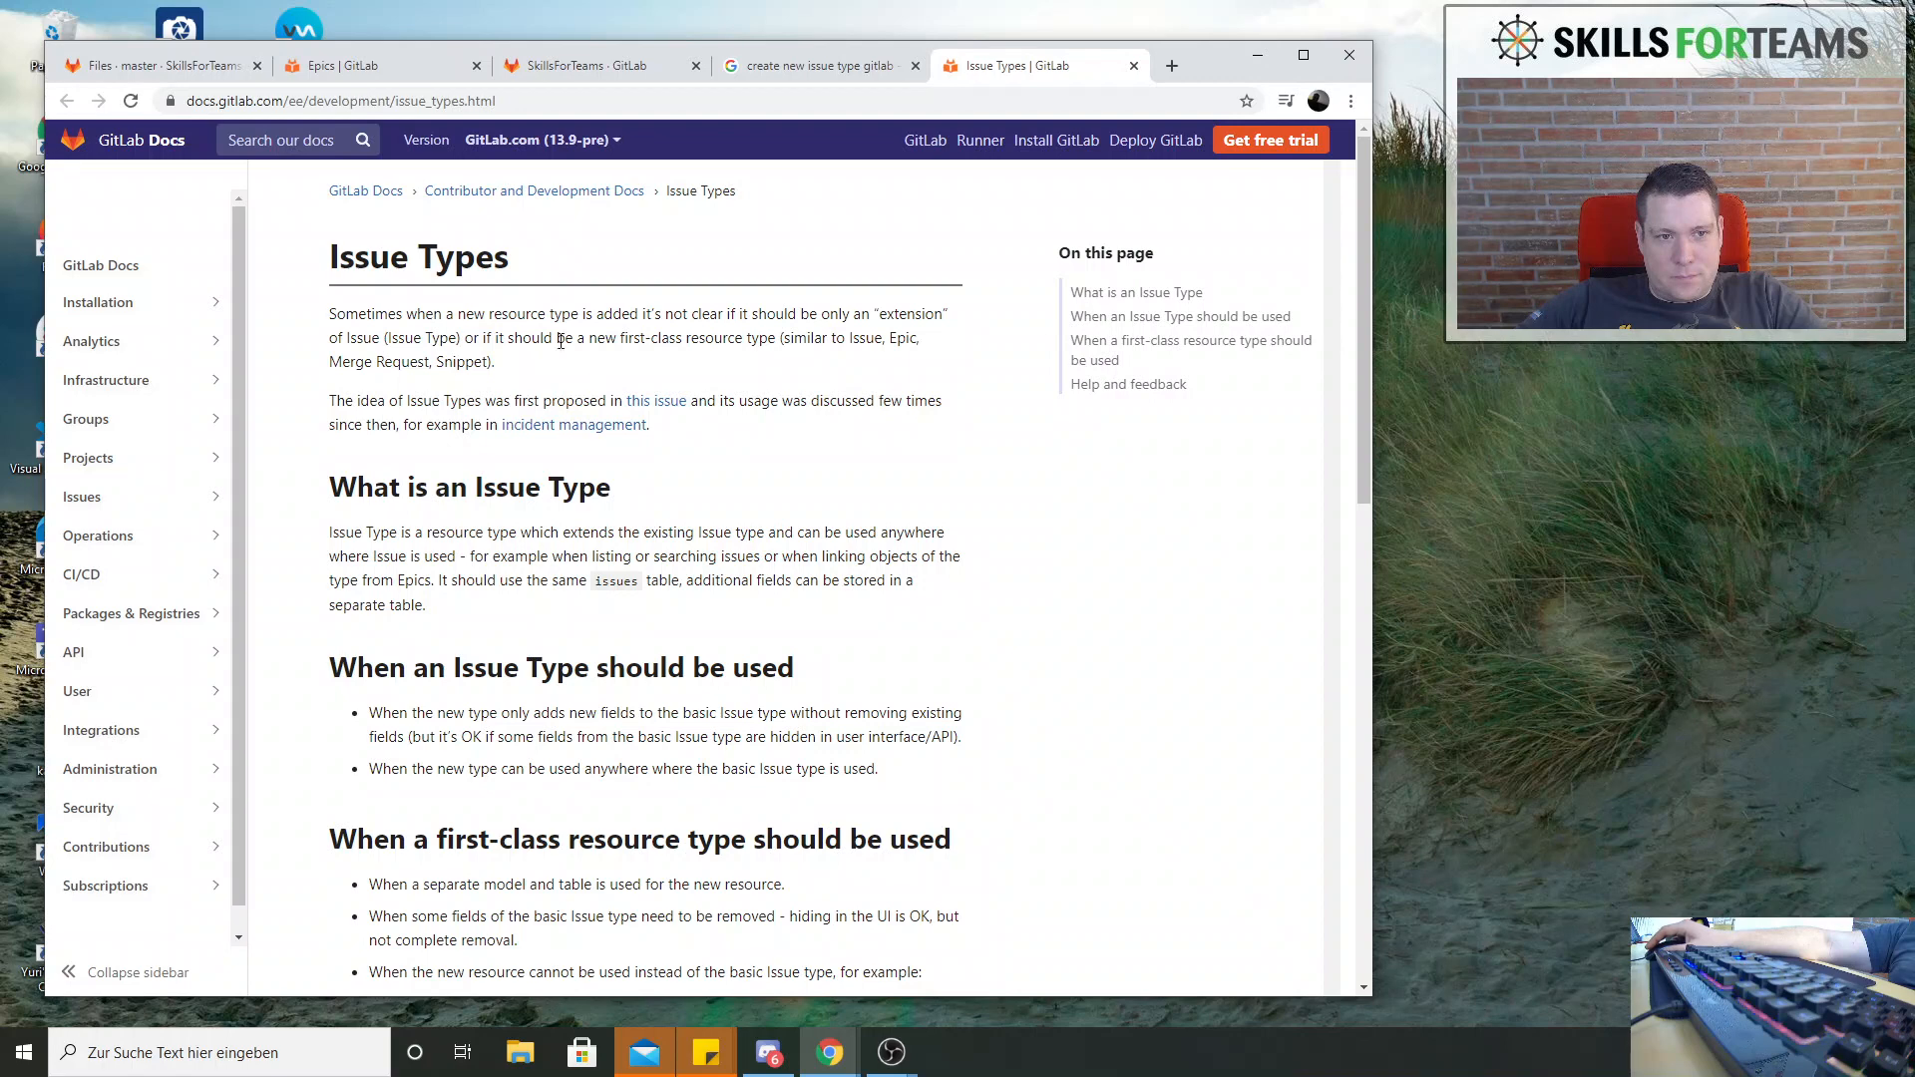
{"action": "left_click_drag", "start_coordinate": [455, 316], "coordinate": [738, 460]}
{"action": "left_click", "coordinate": [768, 462]}
{"action": "left_click_drag", "start_coordinate": [382, 534], "coordinate": [729, 647]}
{"action": "scroll", "coordinate": [733, 638], "scroll_direction": "down", "scroll_amount": 4}
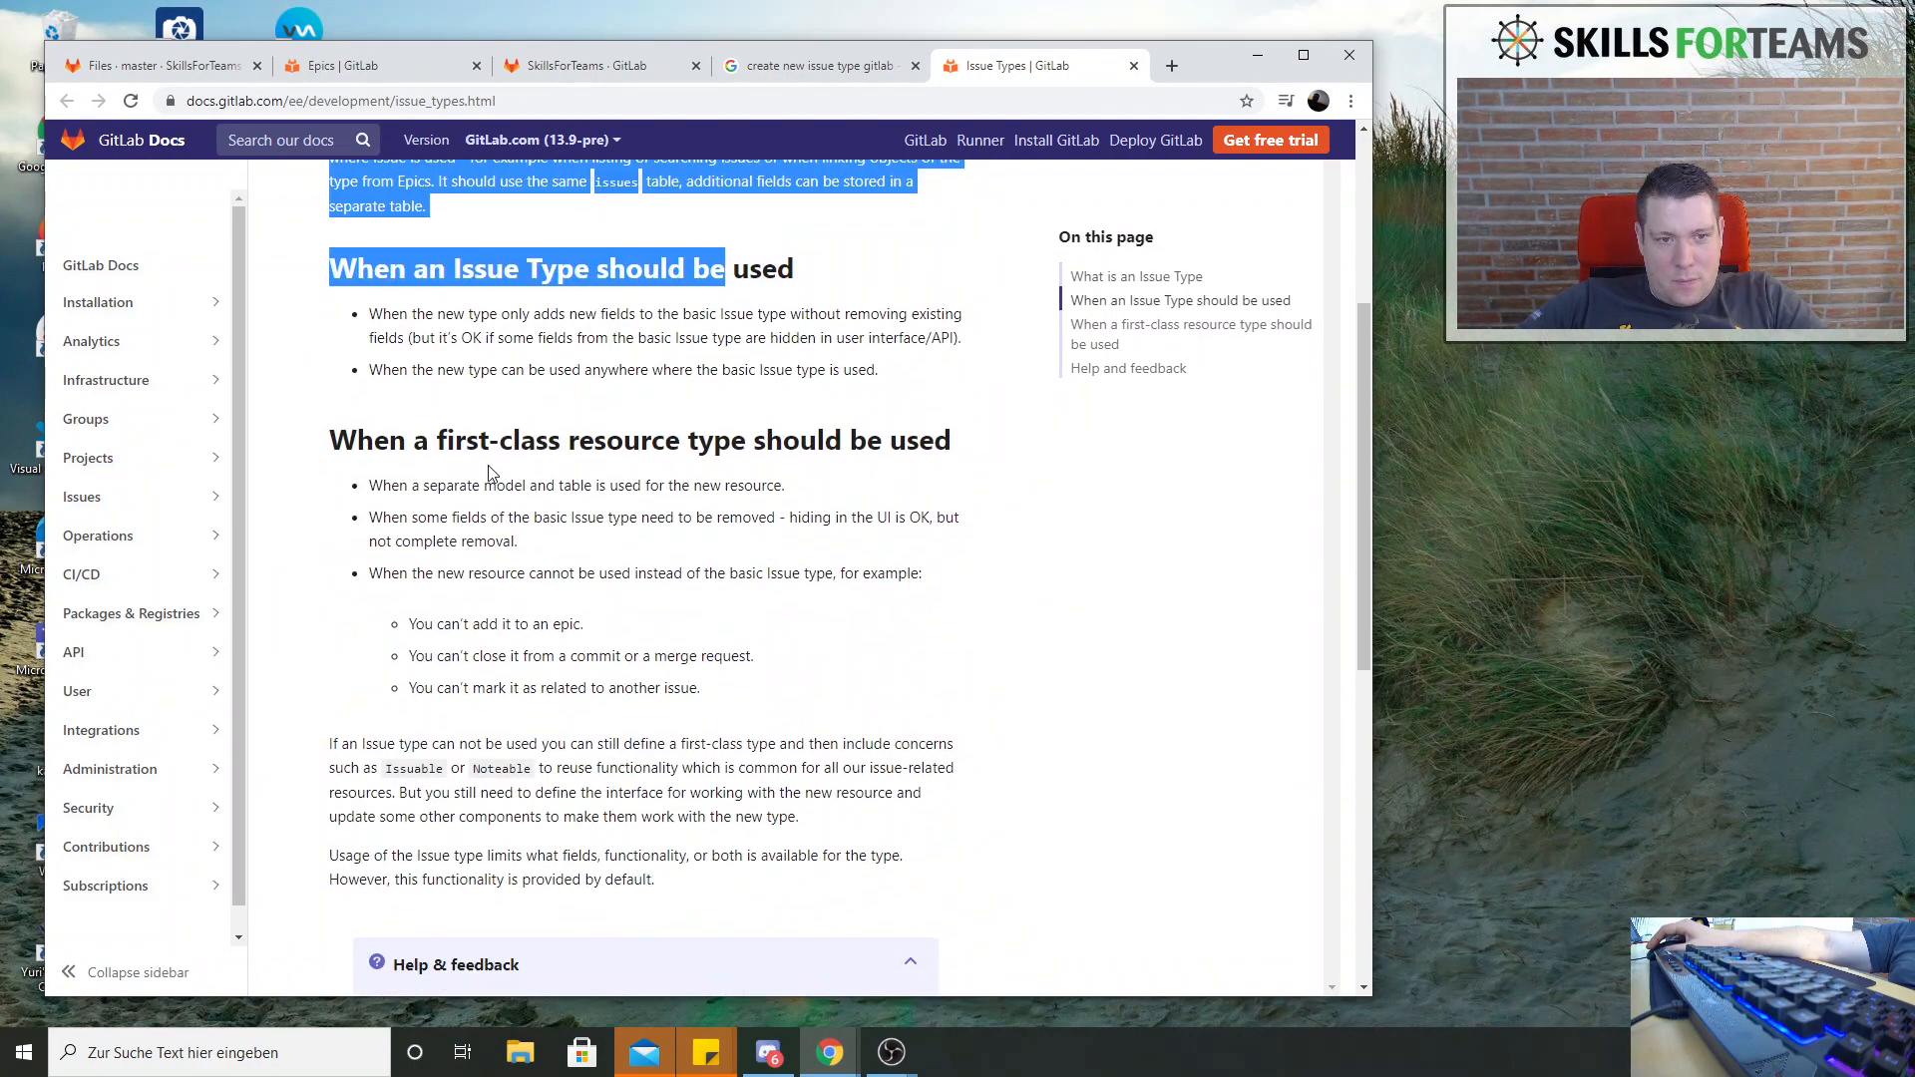
{"action": "left_click_drag", "start_coordinate": [417, 450], "coordinate": [748, 601]}
{"action": "scroll", "coordinate": [731, 566], "scroll_direction": "down", "scroll_amount": 7}
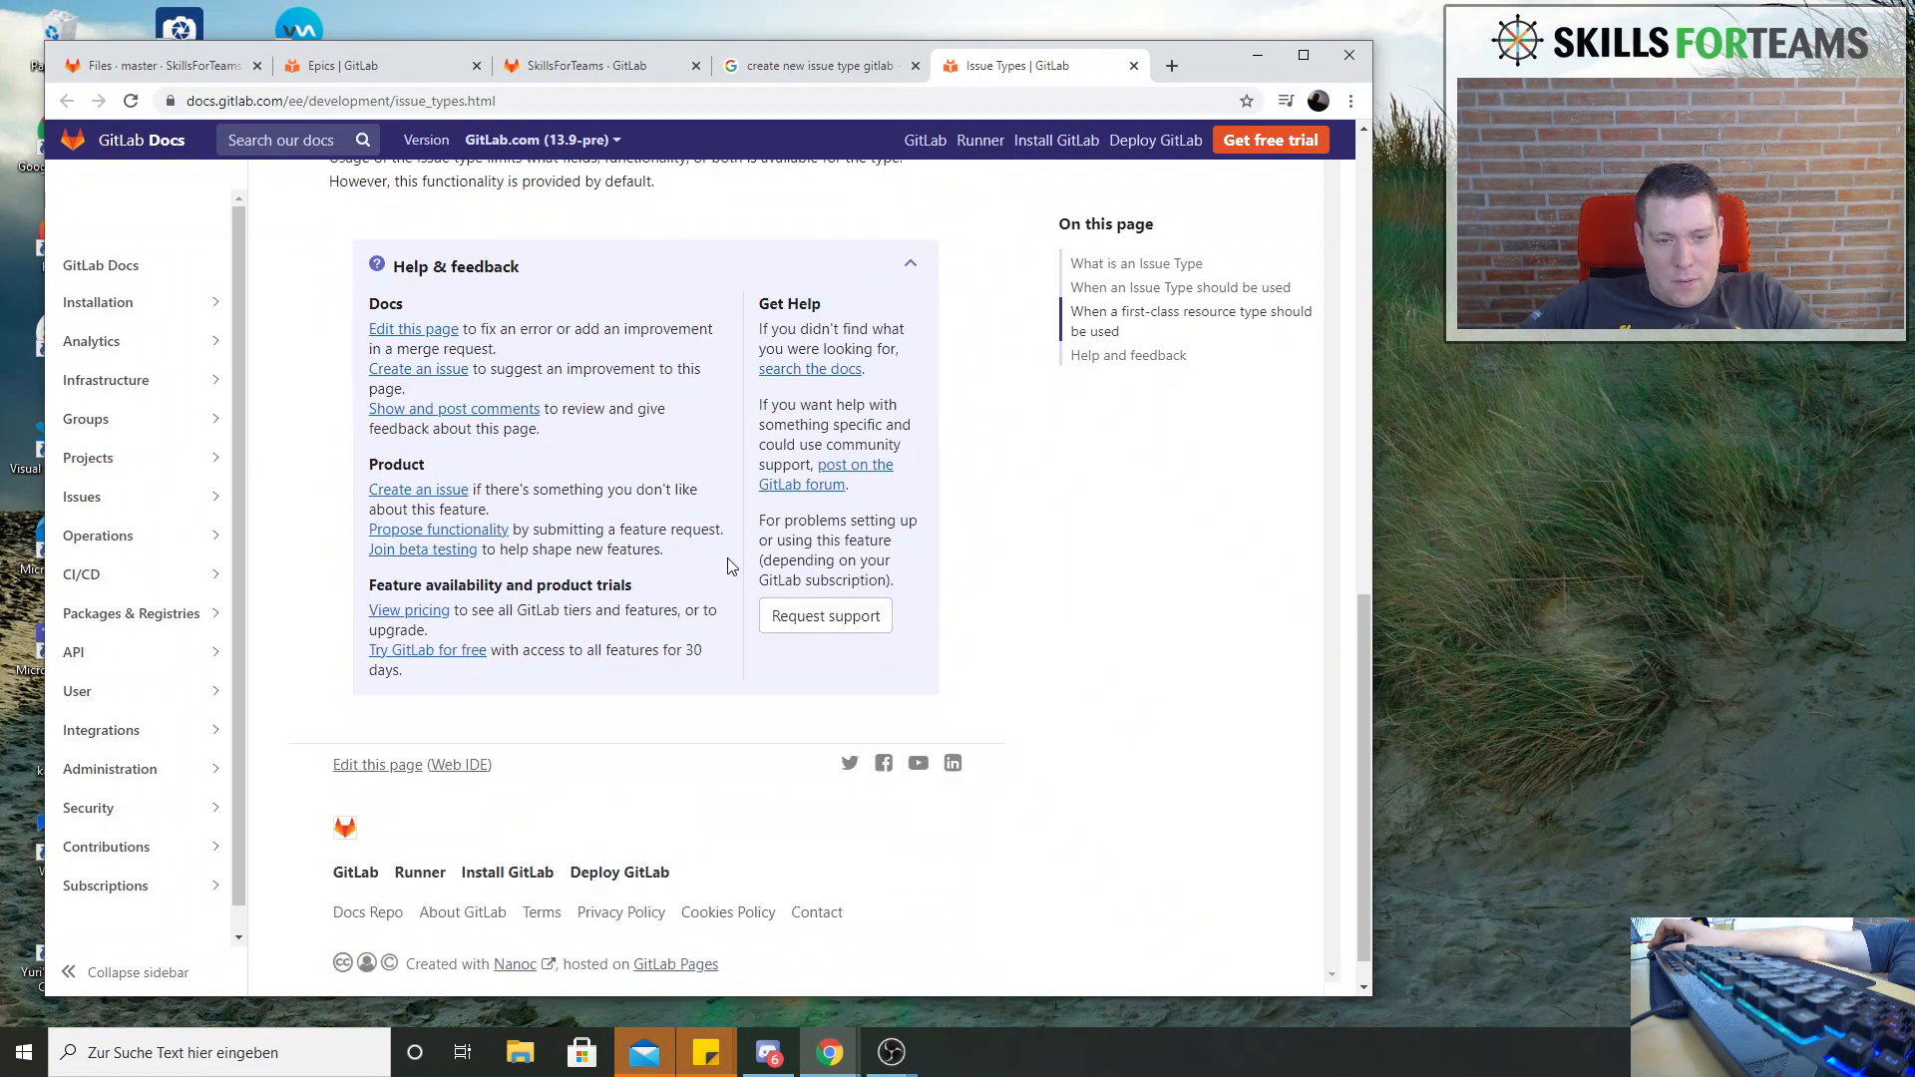
{"action": "scroll", "coordinate": [730, 566], "scroll_direction": "up", "scroll_amount": 7}
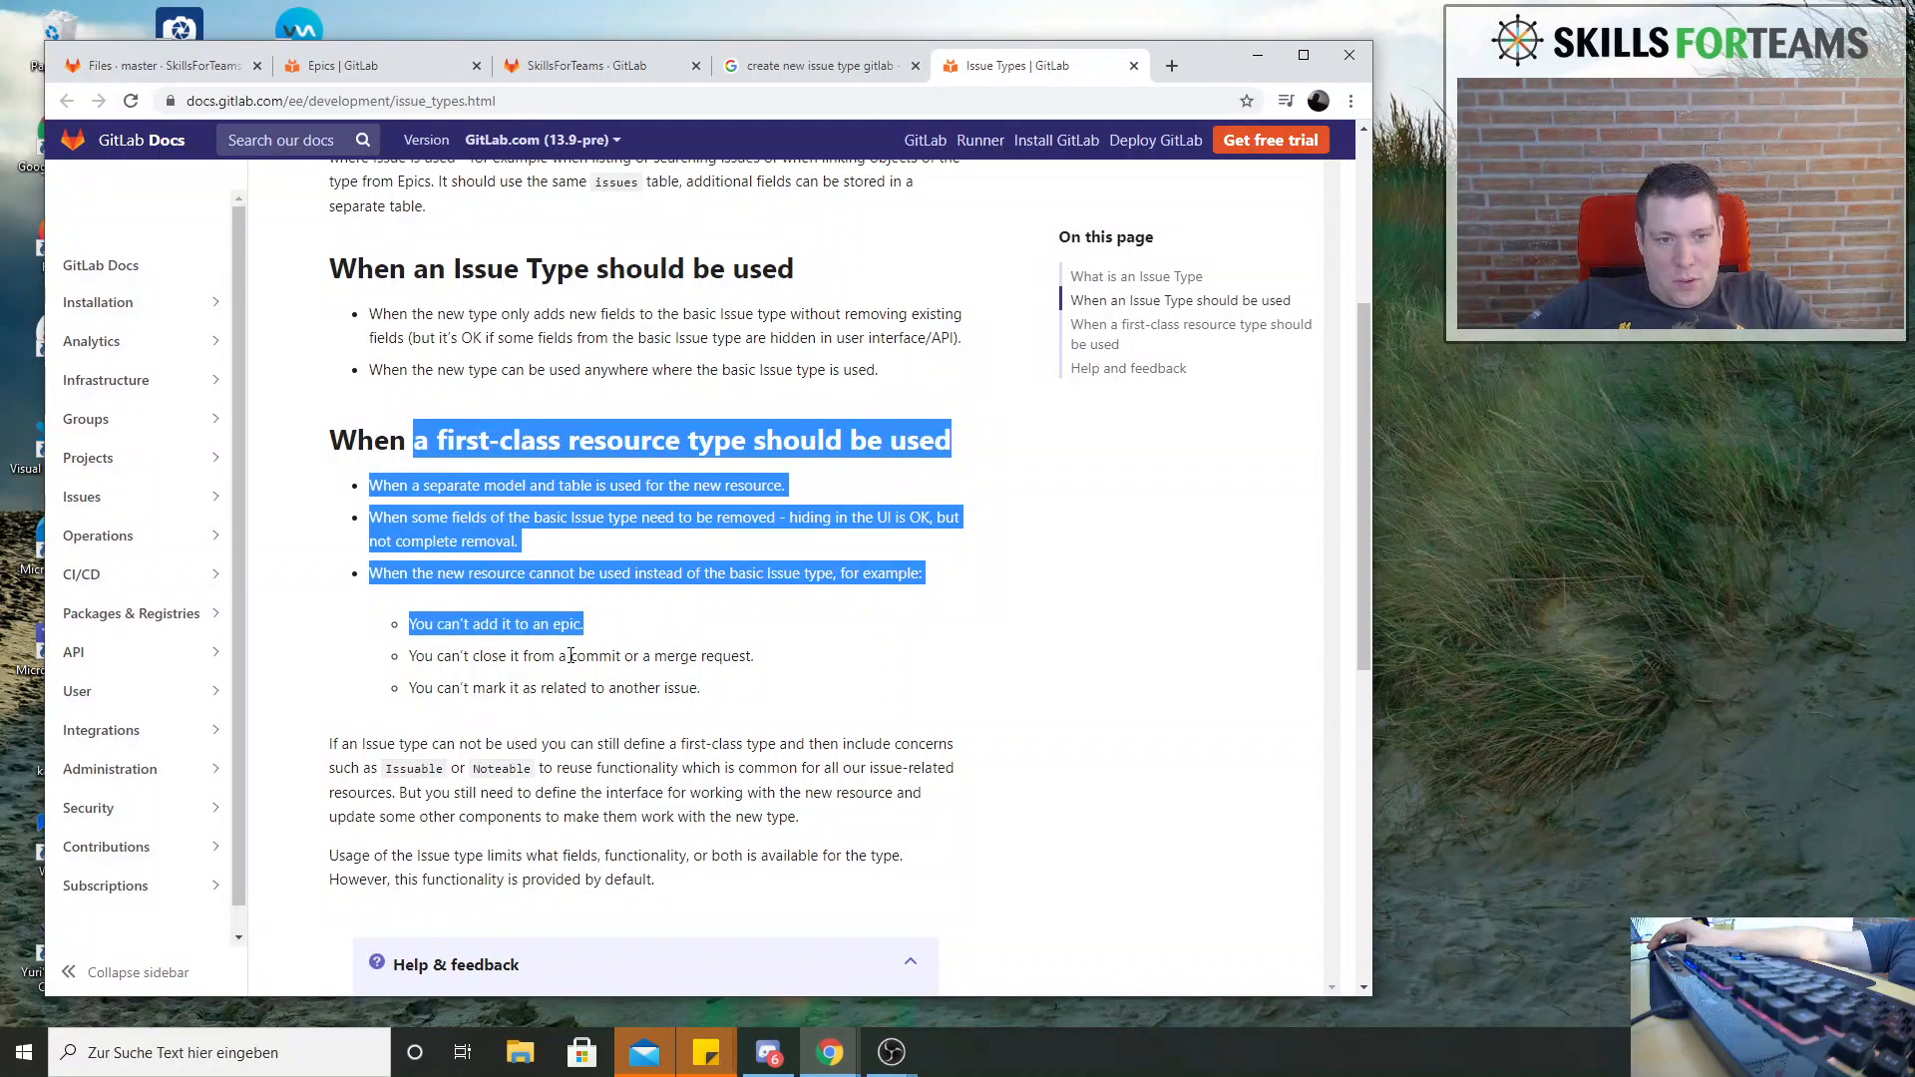
{"action": "left_click", "coordinate": [630, 653]}
{"action": "left_click_drag", "start_coordinate": [425, 630], "coordinate": [671, 654]}
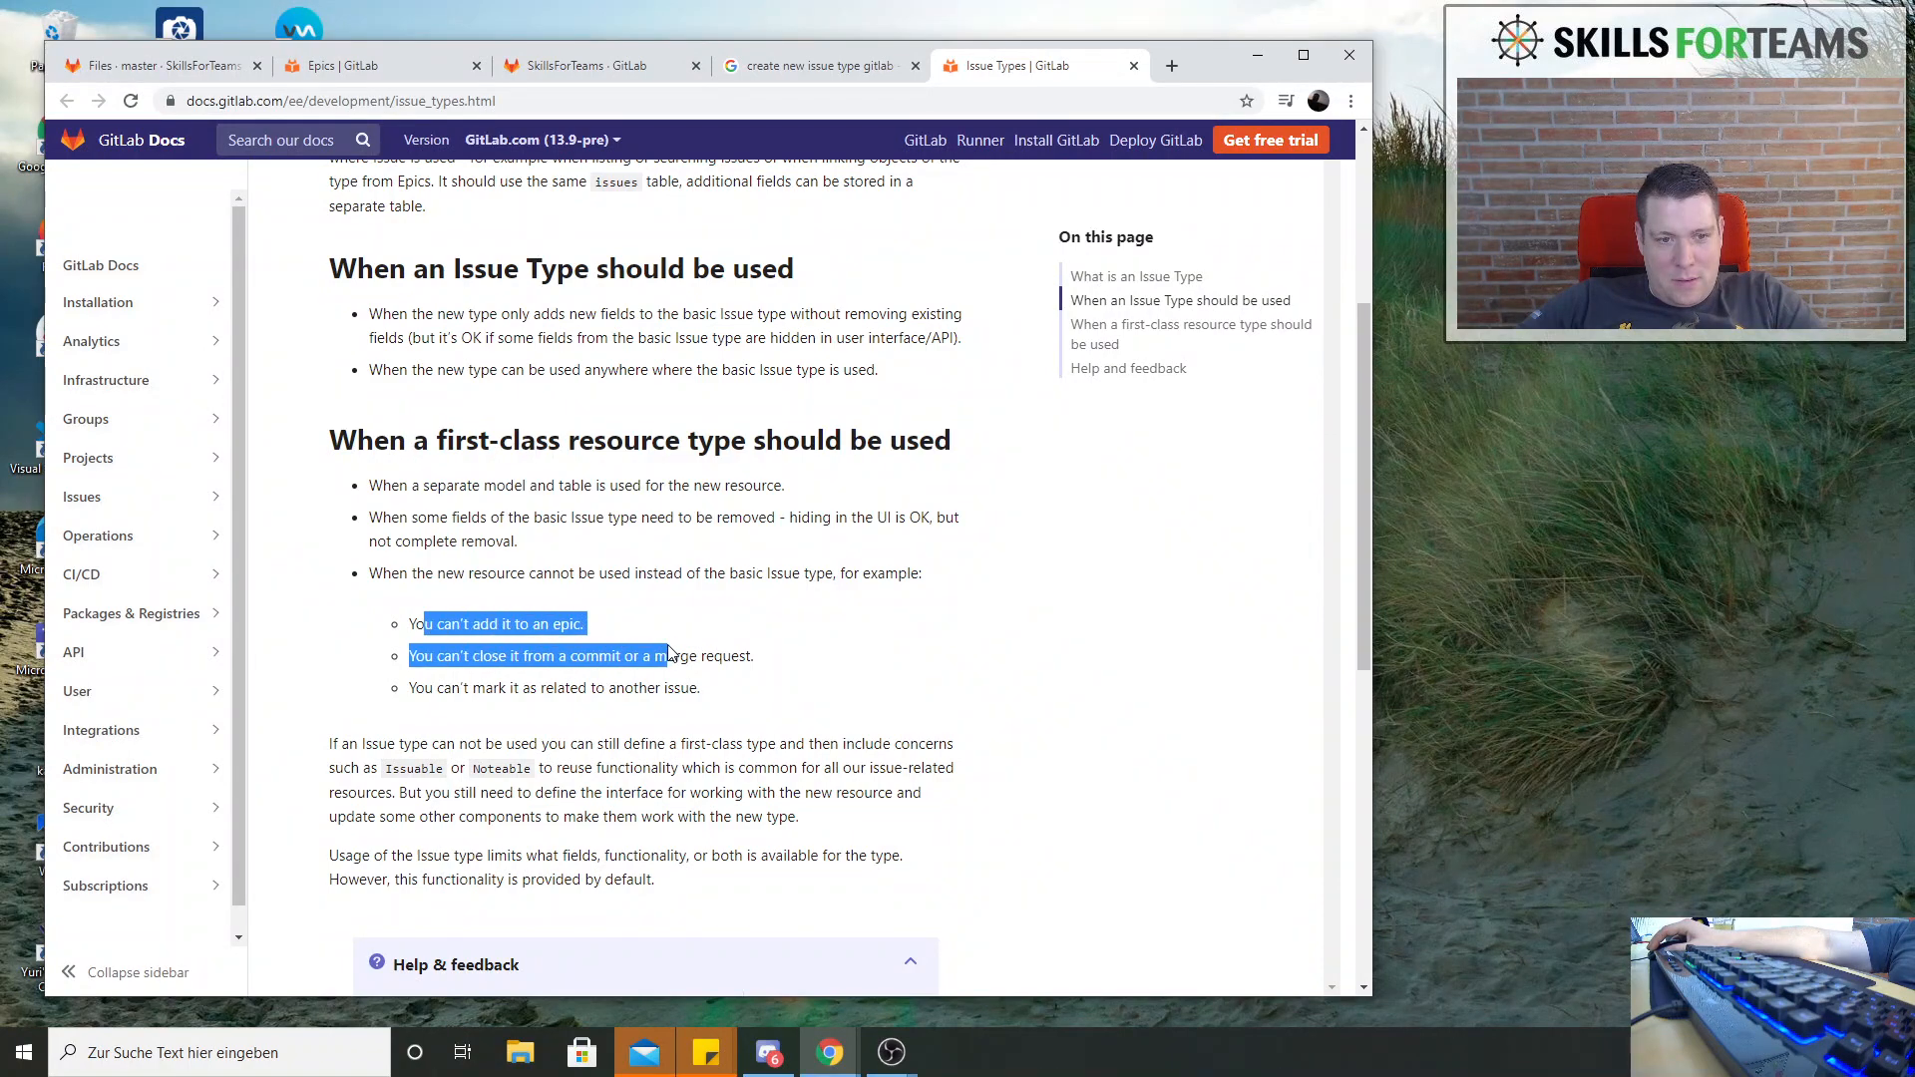
{"action": "left_click", "coordinate": [704, 636]}
{"action": "left_click_drag", "start_coordinate": [443, 656], "coordinate": [788, 669]}
{"action": "scroll", "coordinate": [798, 687], "scroll_direction": "up", "scroll_amount": 4}
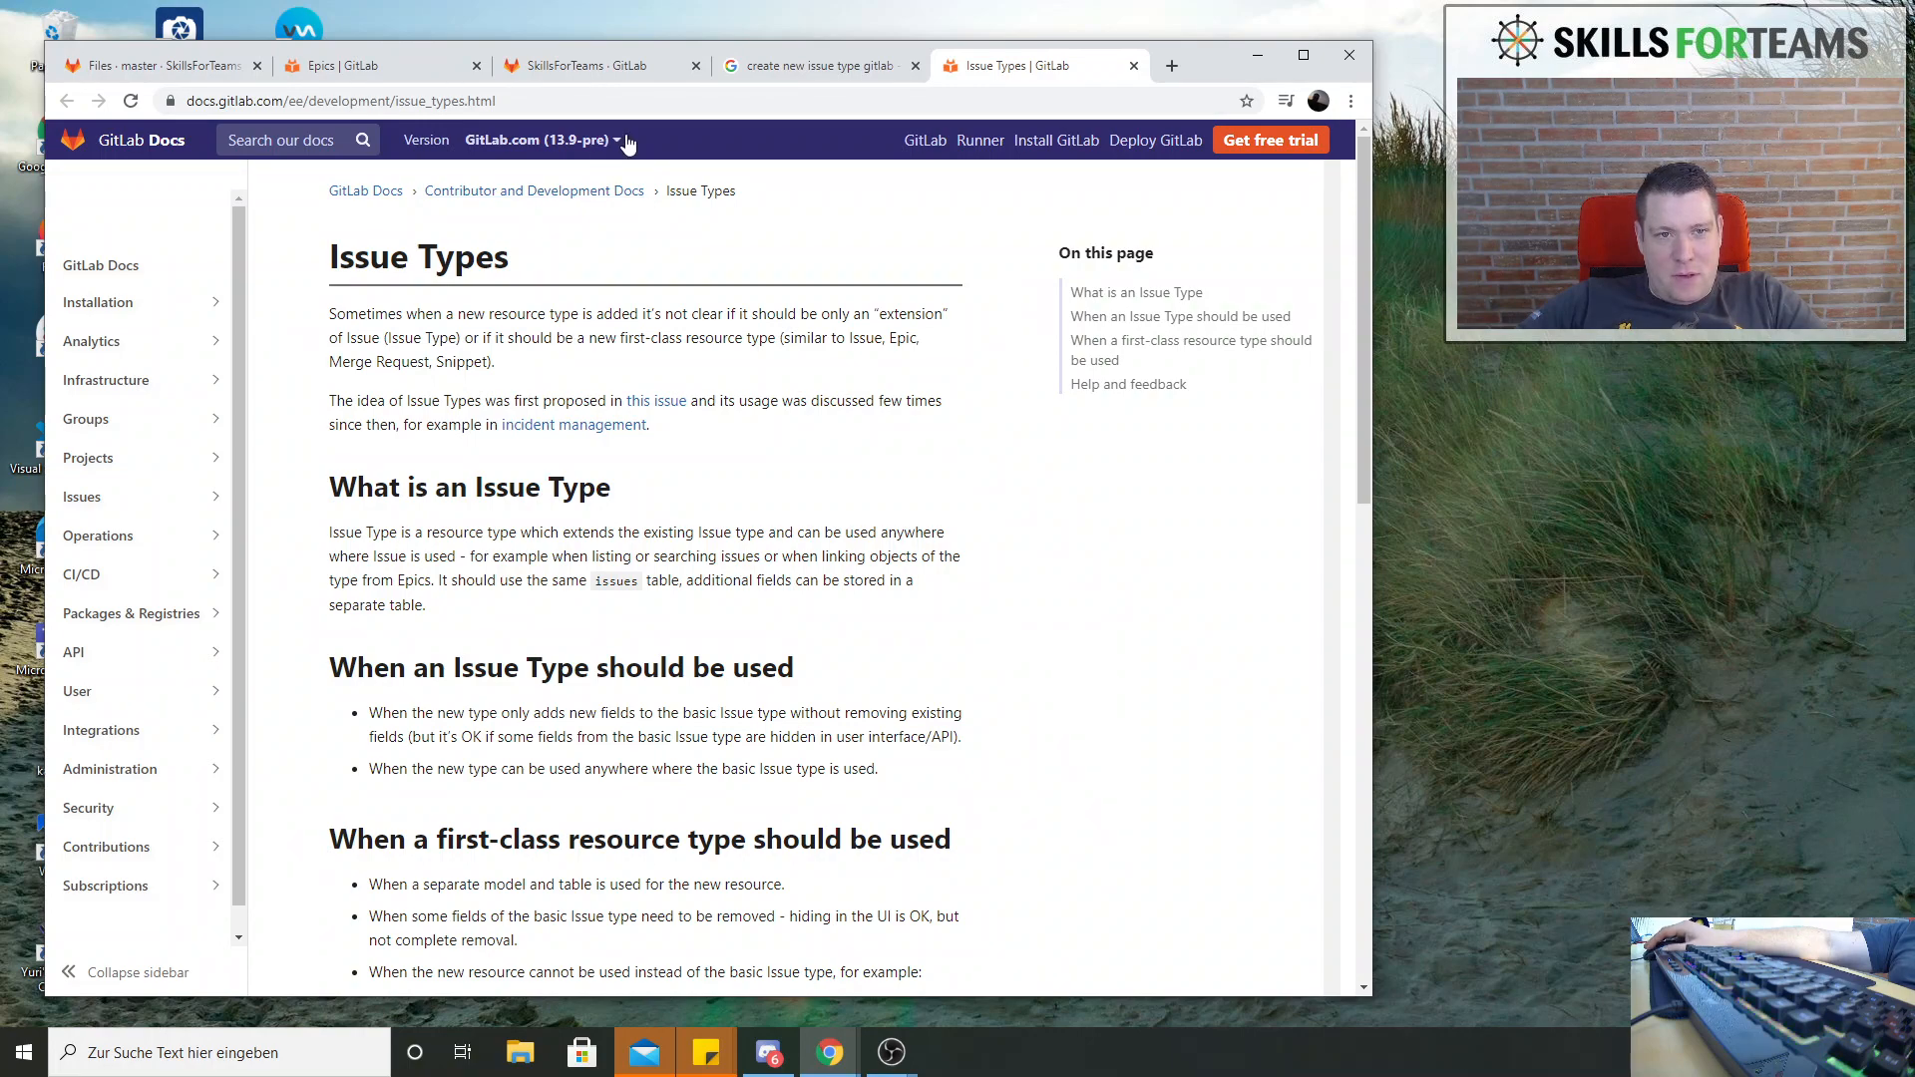
{"action": "scroll", "coordinate": [598, 562], "scroll_direction": "down", "scroll_amount": 3}
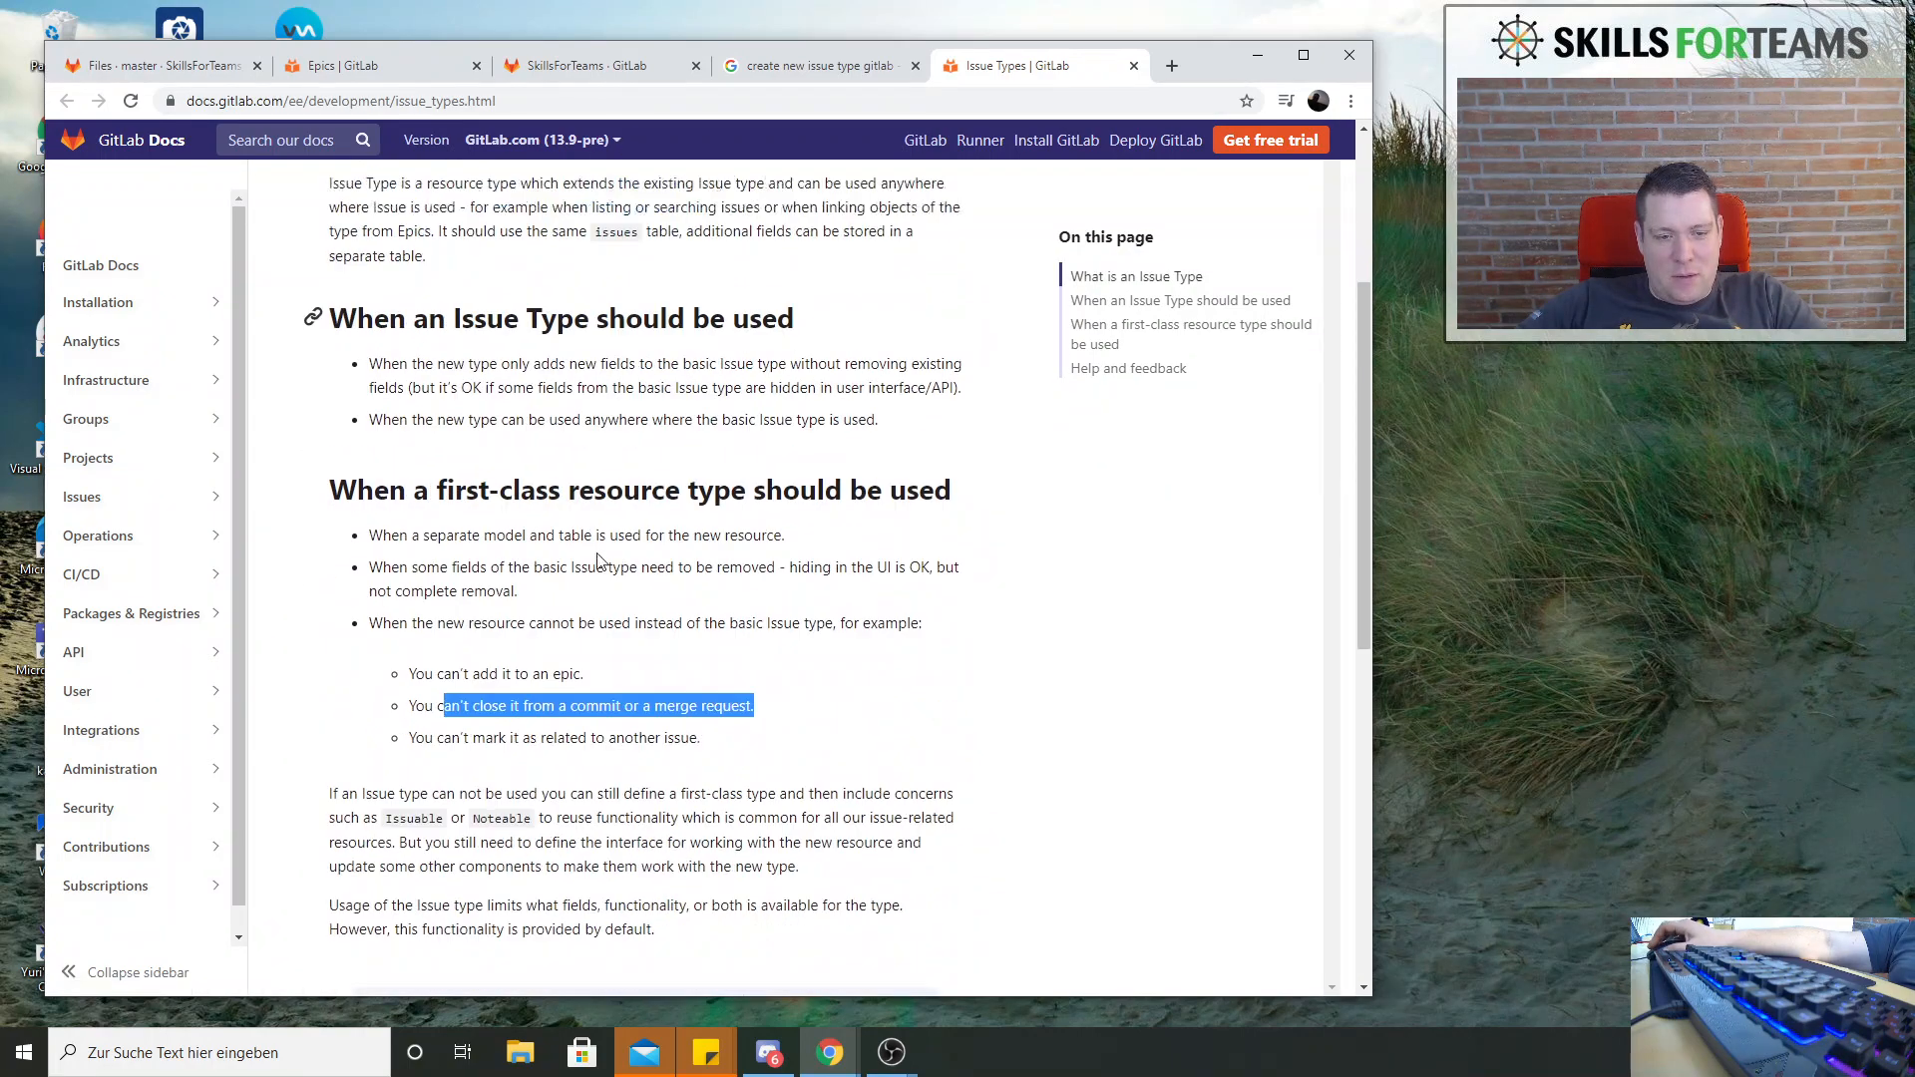
Return to the SoftwareTestingCourse project and open its issue list
{"action": "left_click", "coordinate": [187, 66]}
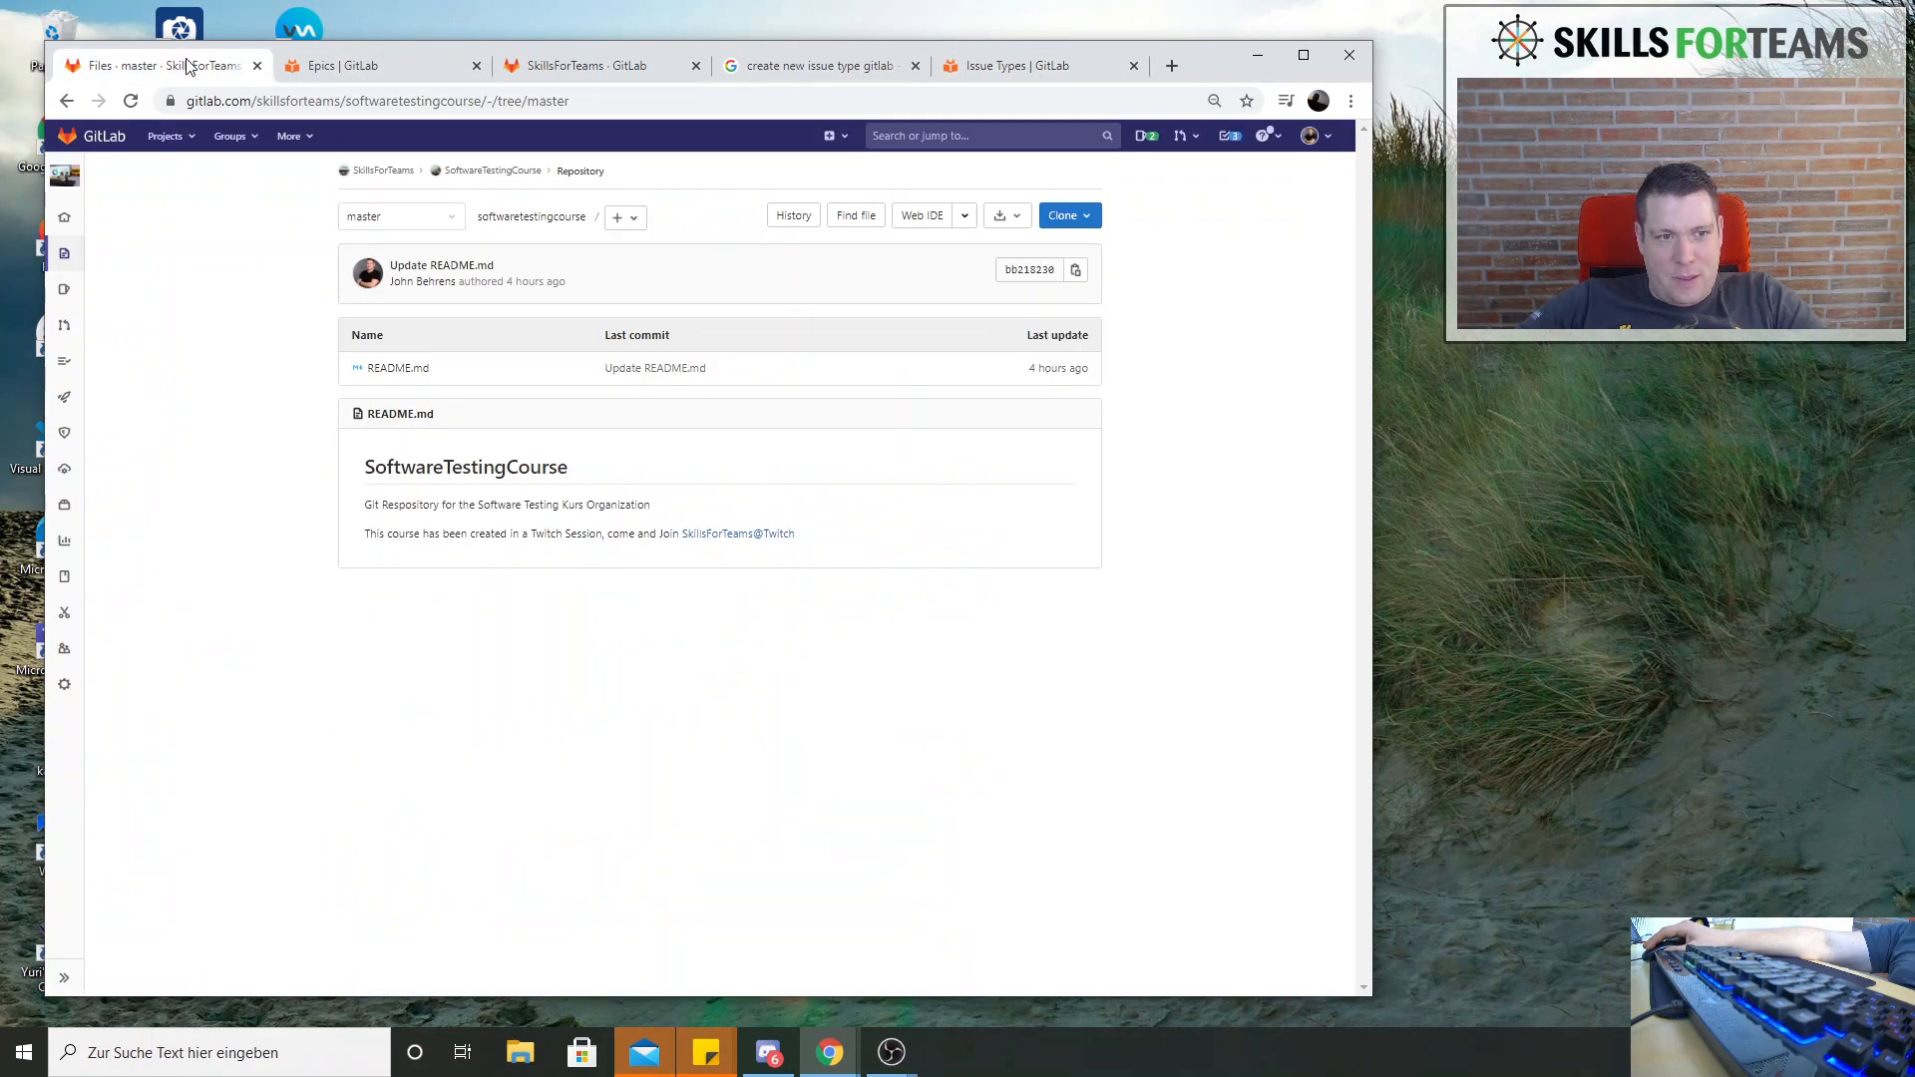
{"action": "left_click", "coordinate": [366, 68]}
{"action": "left_click", "coordinate": [193, 72]}
{"action": "mouse_move", "coordinate": [80, 364]}
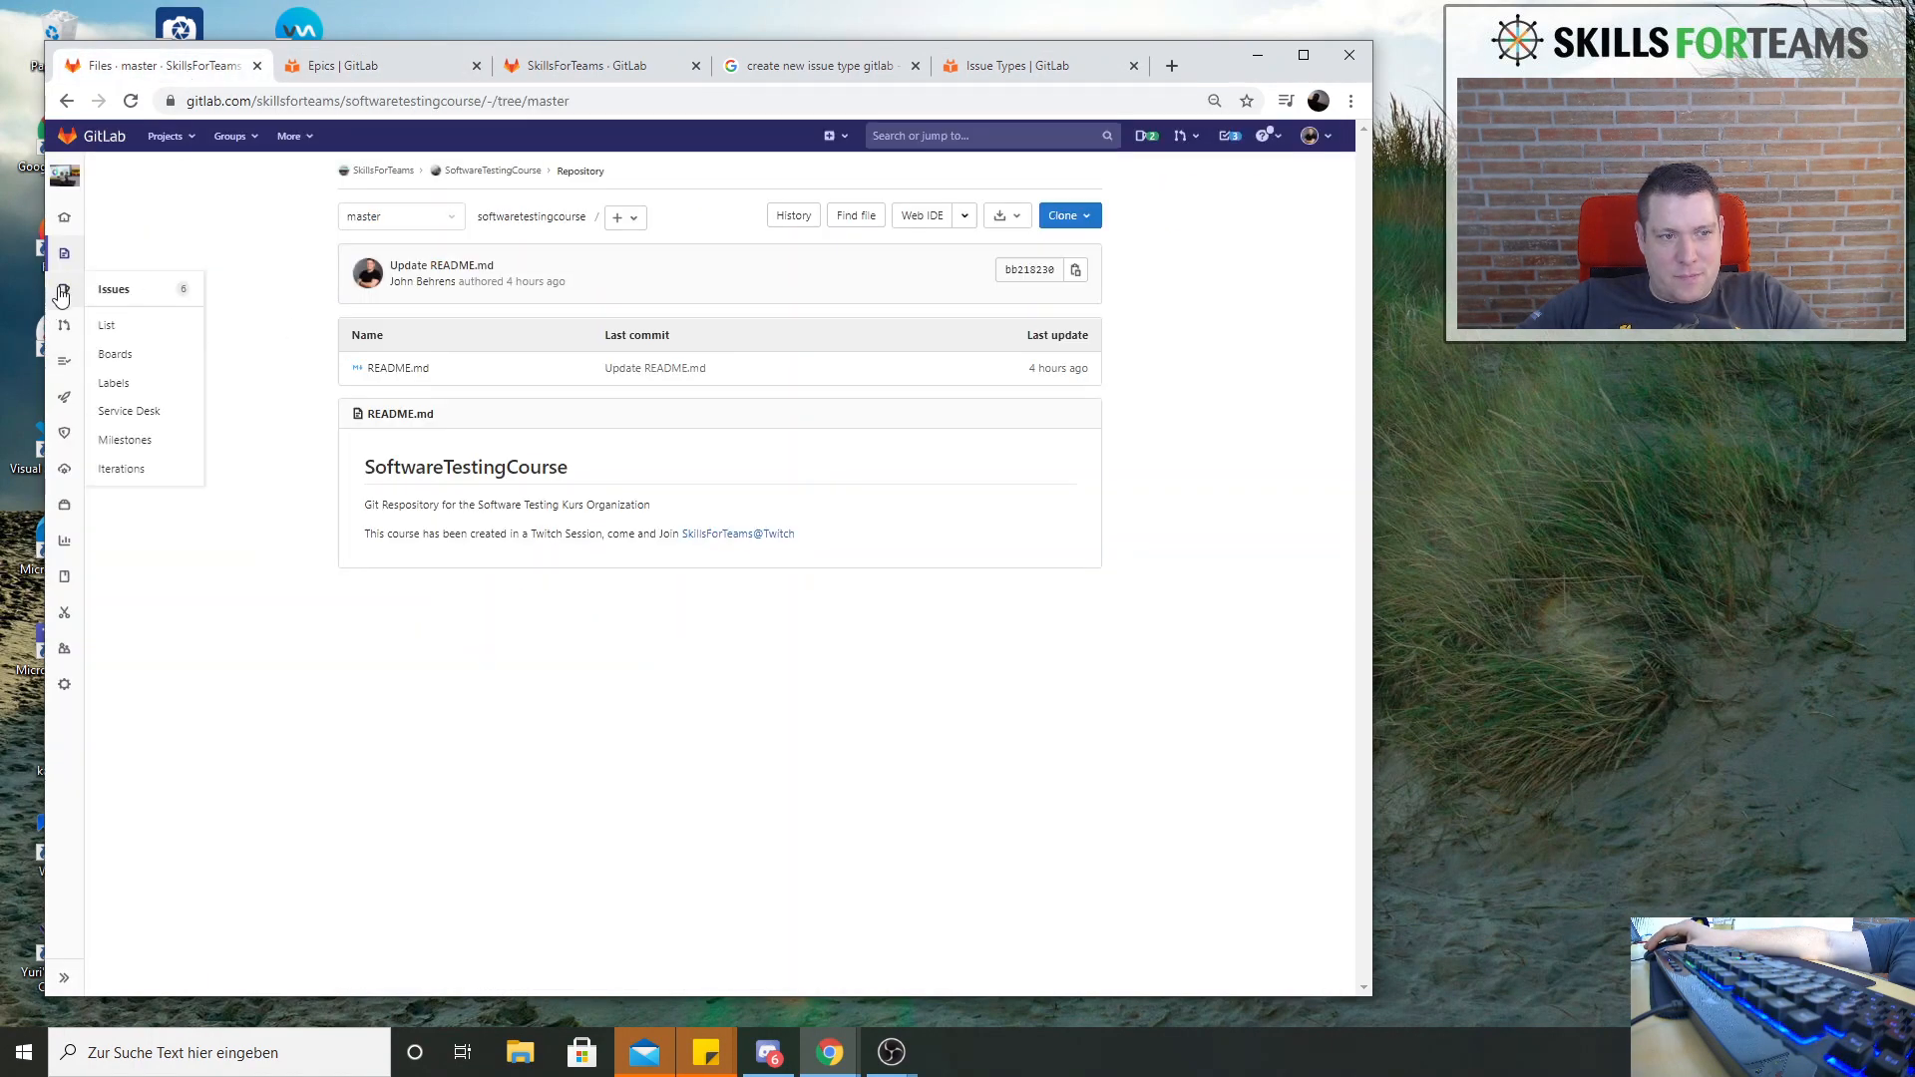
{"action": "left_click", "coordinate": [115, 291]}
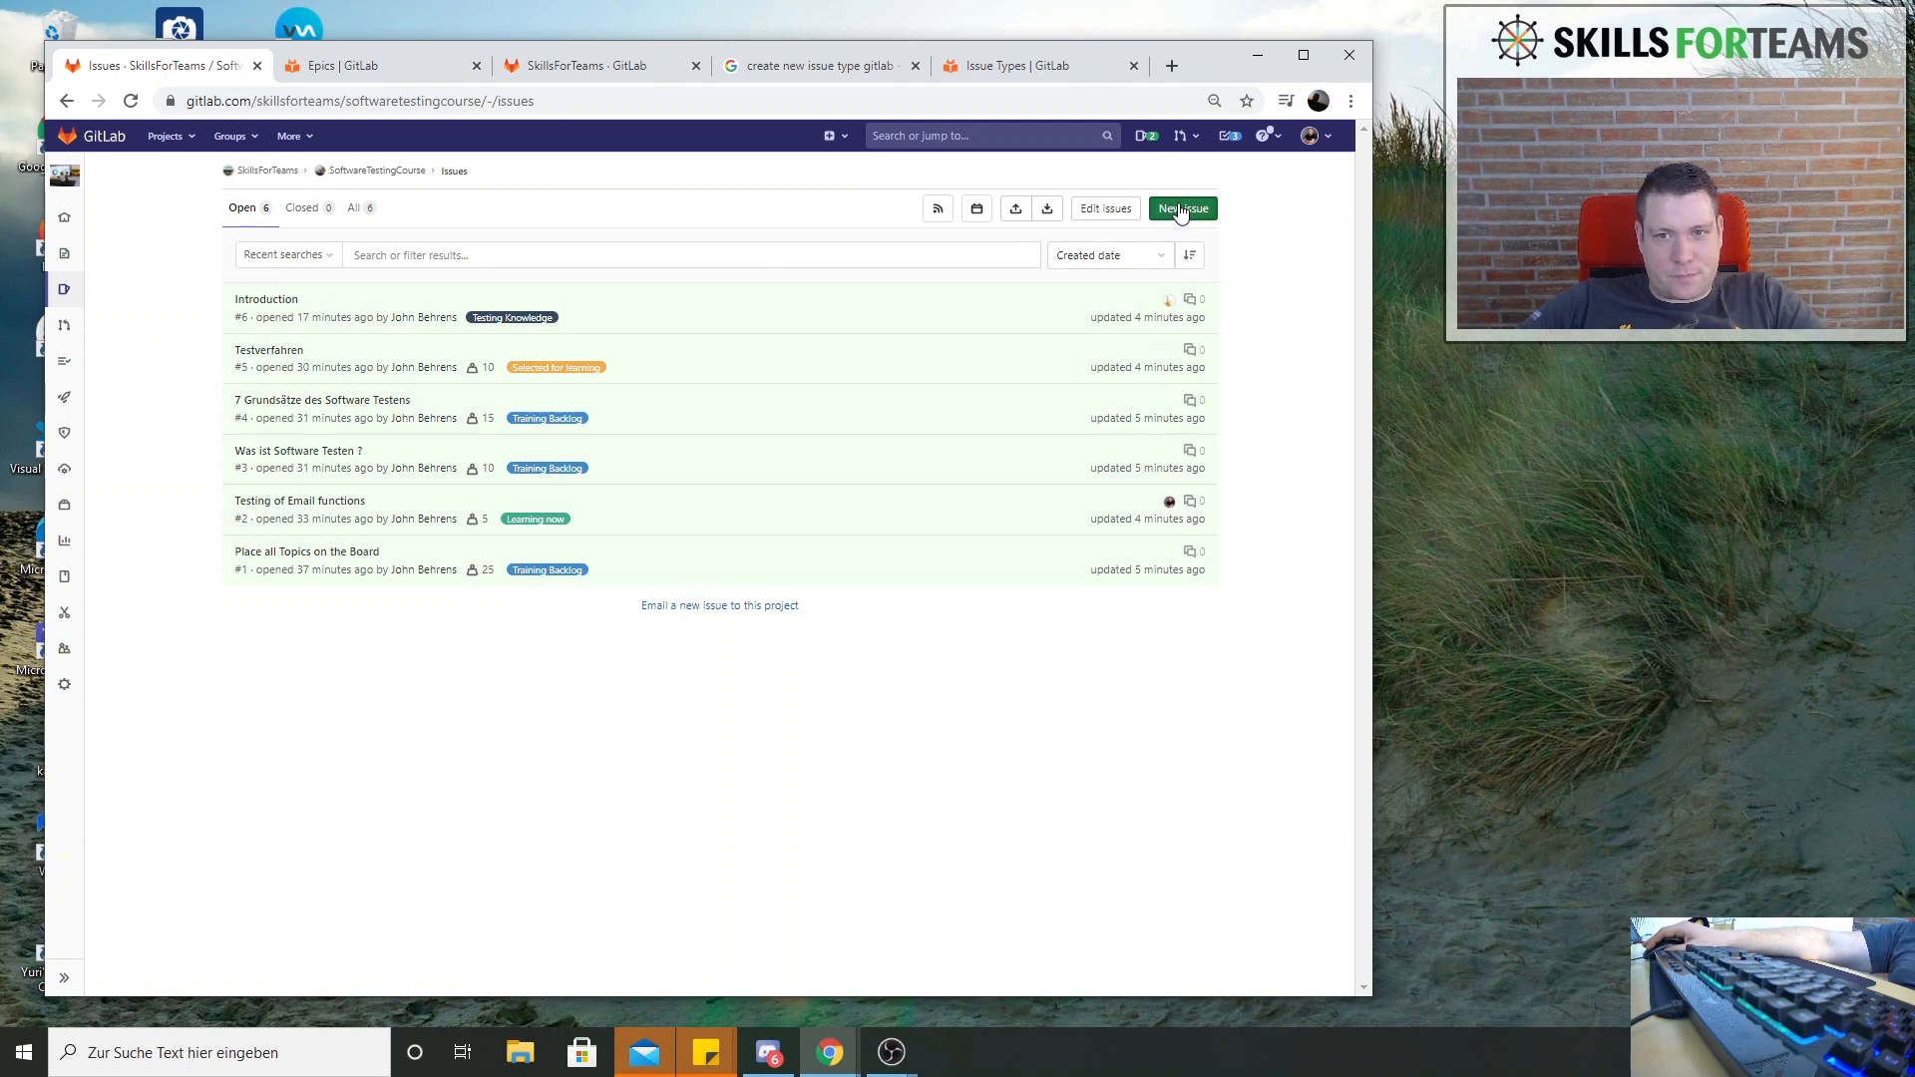
Open bulk editing for the SoftwareTestingCourse issue list and examine the available status options
{"action": "left_click", "coordinate": [1094, 212]}
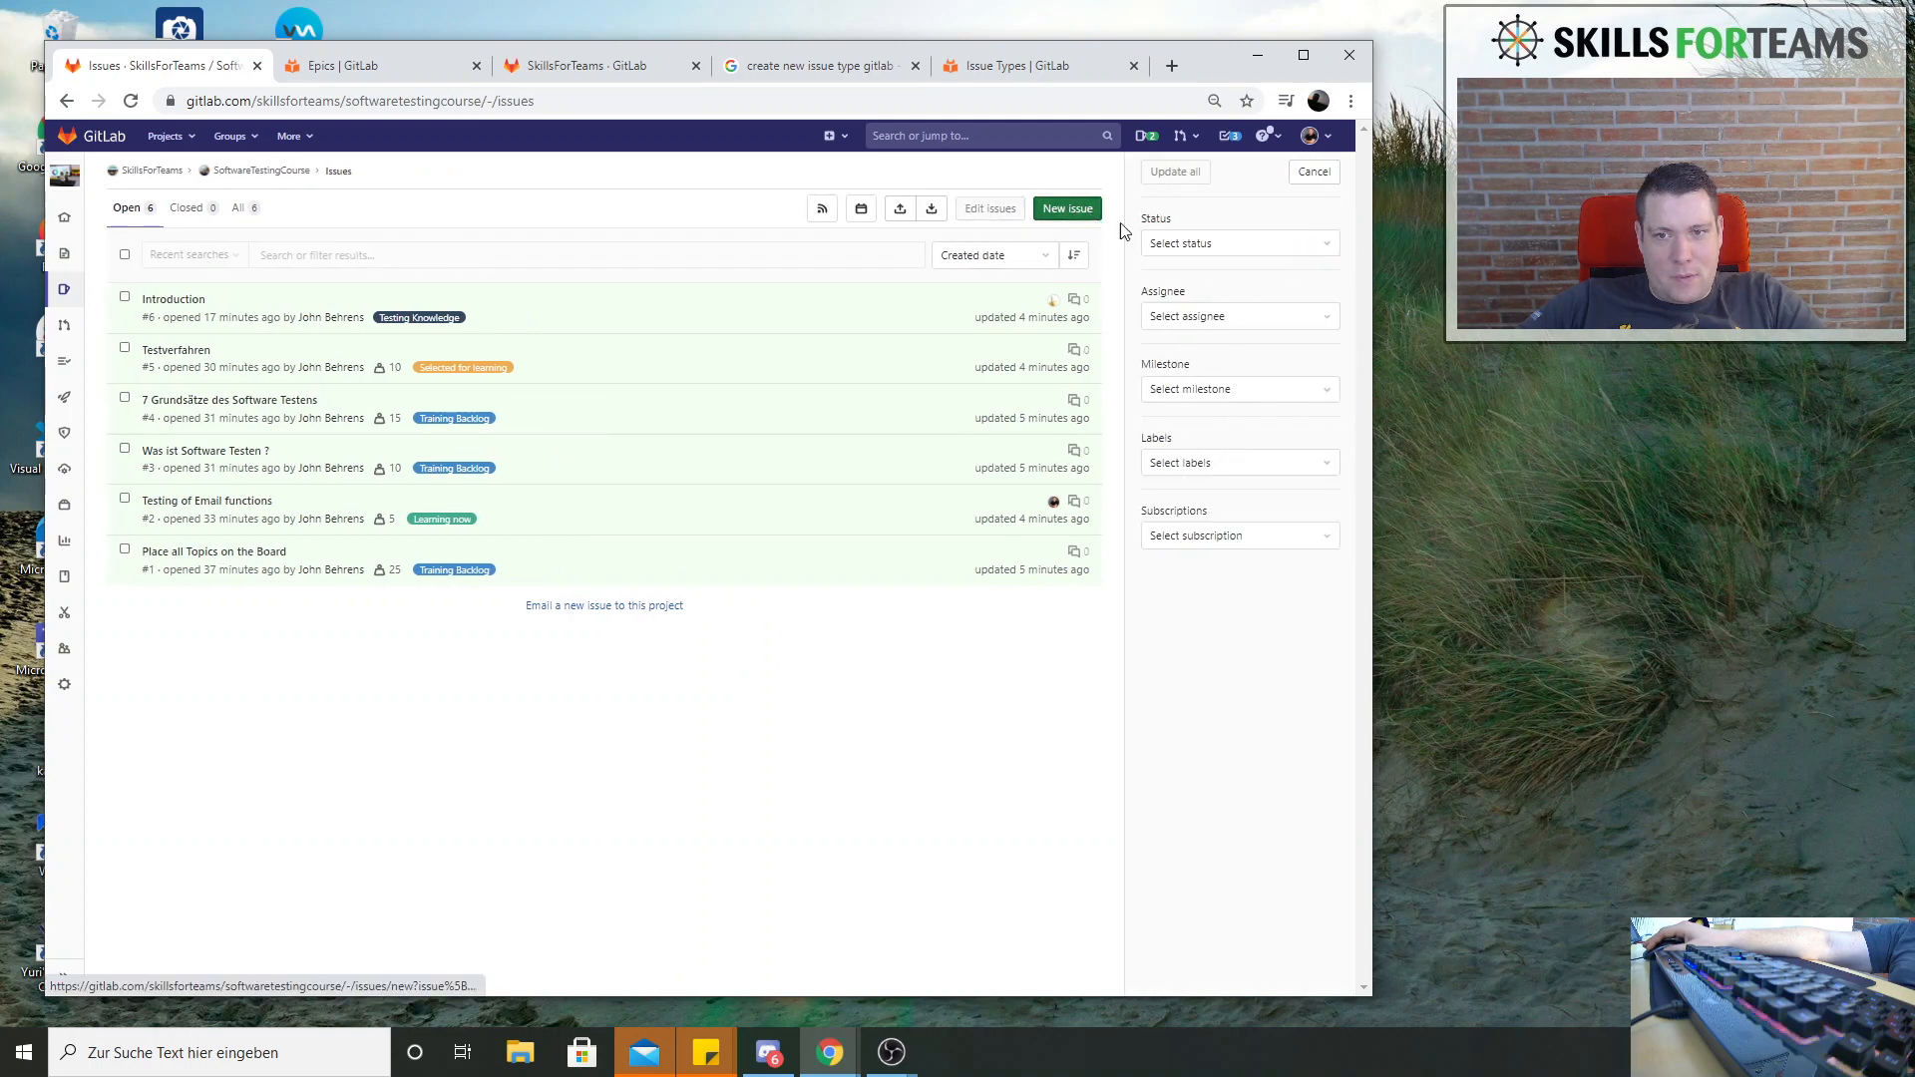
{"action": "left_click", "coordinate": [1274, 245]}
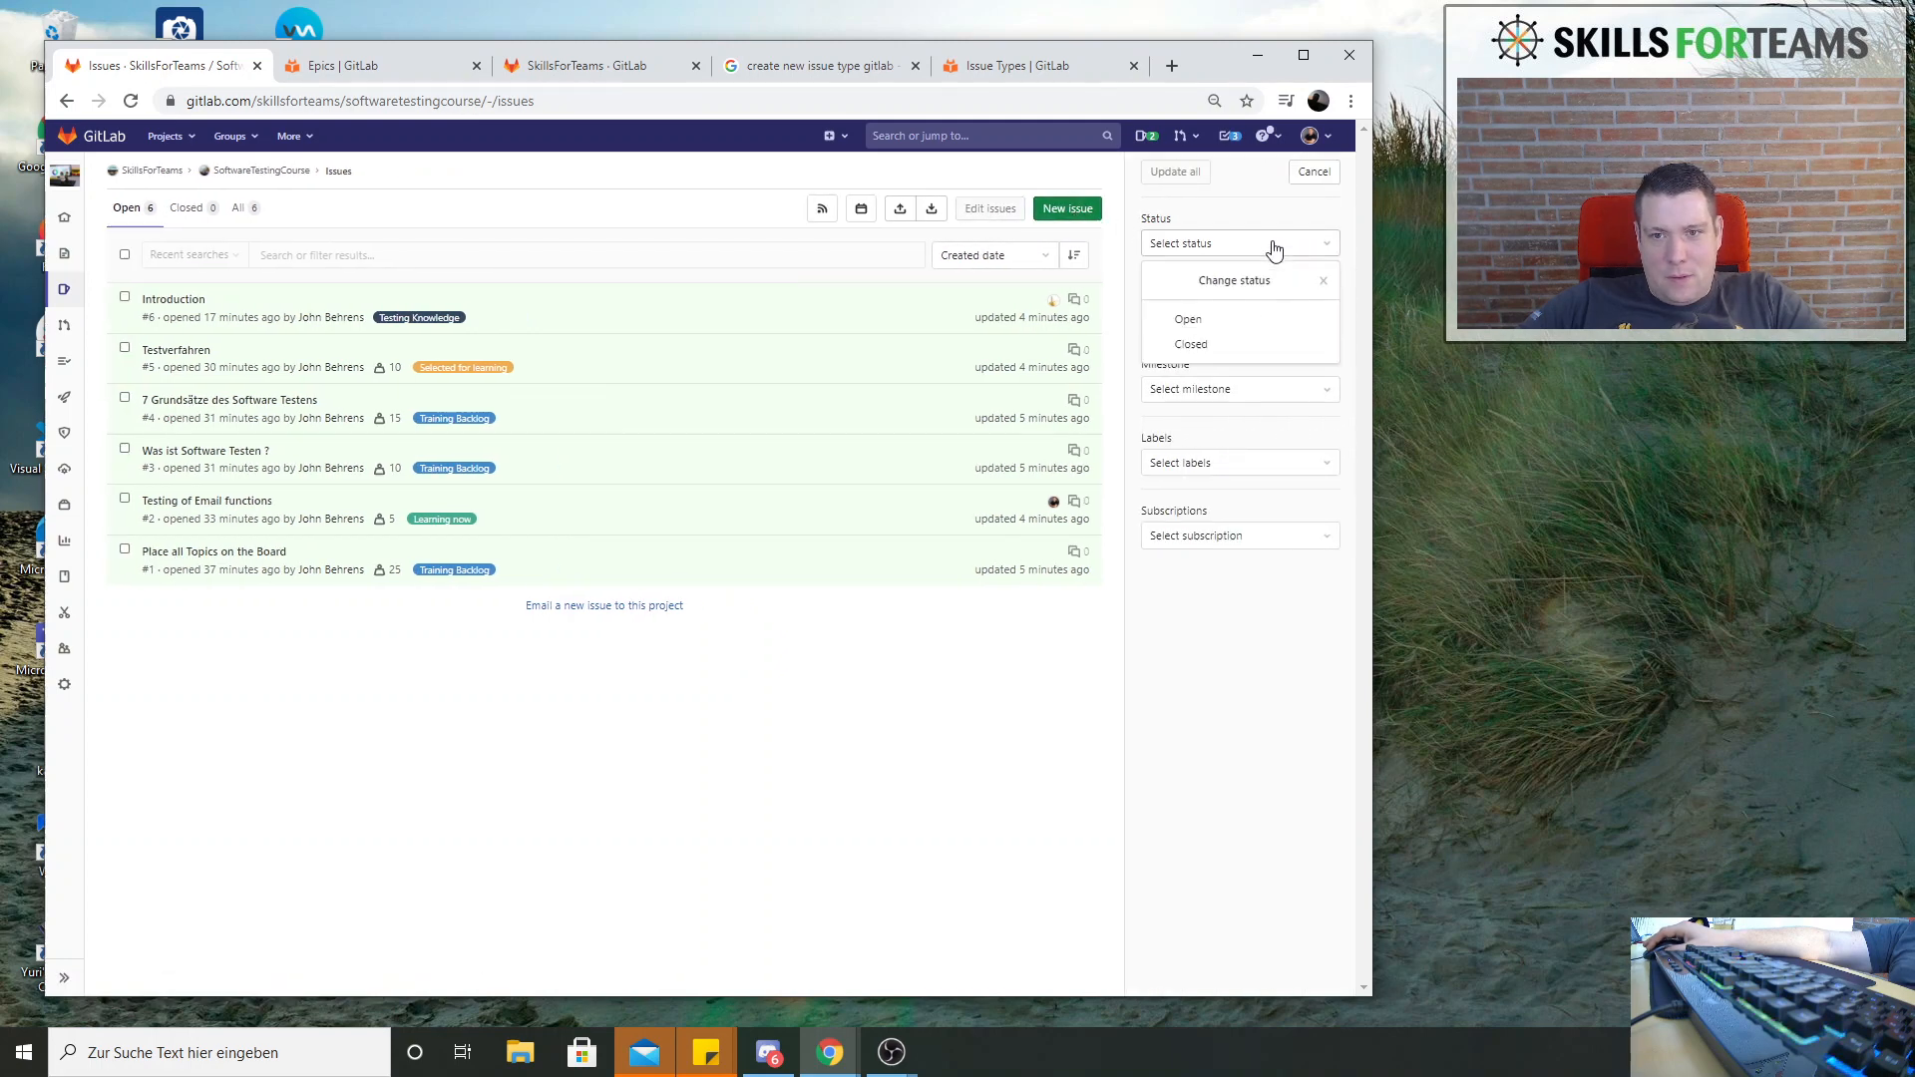
{"action": "left_click", "coordinate": [1233, 206]}
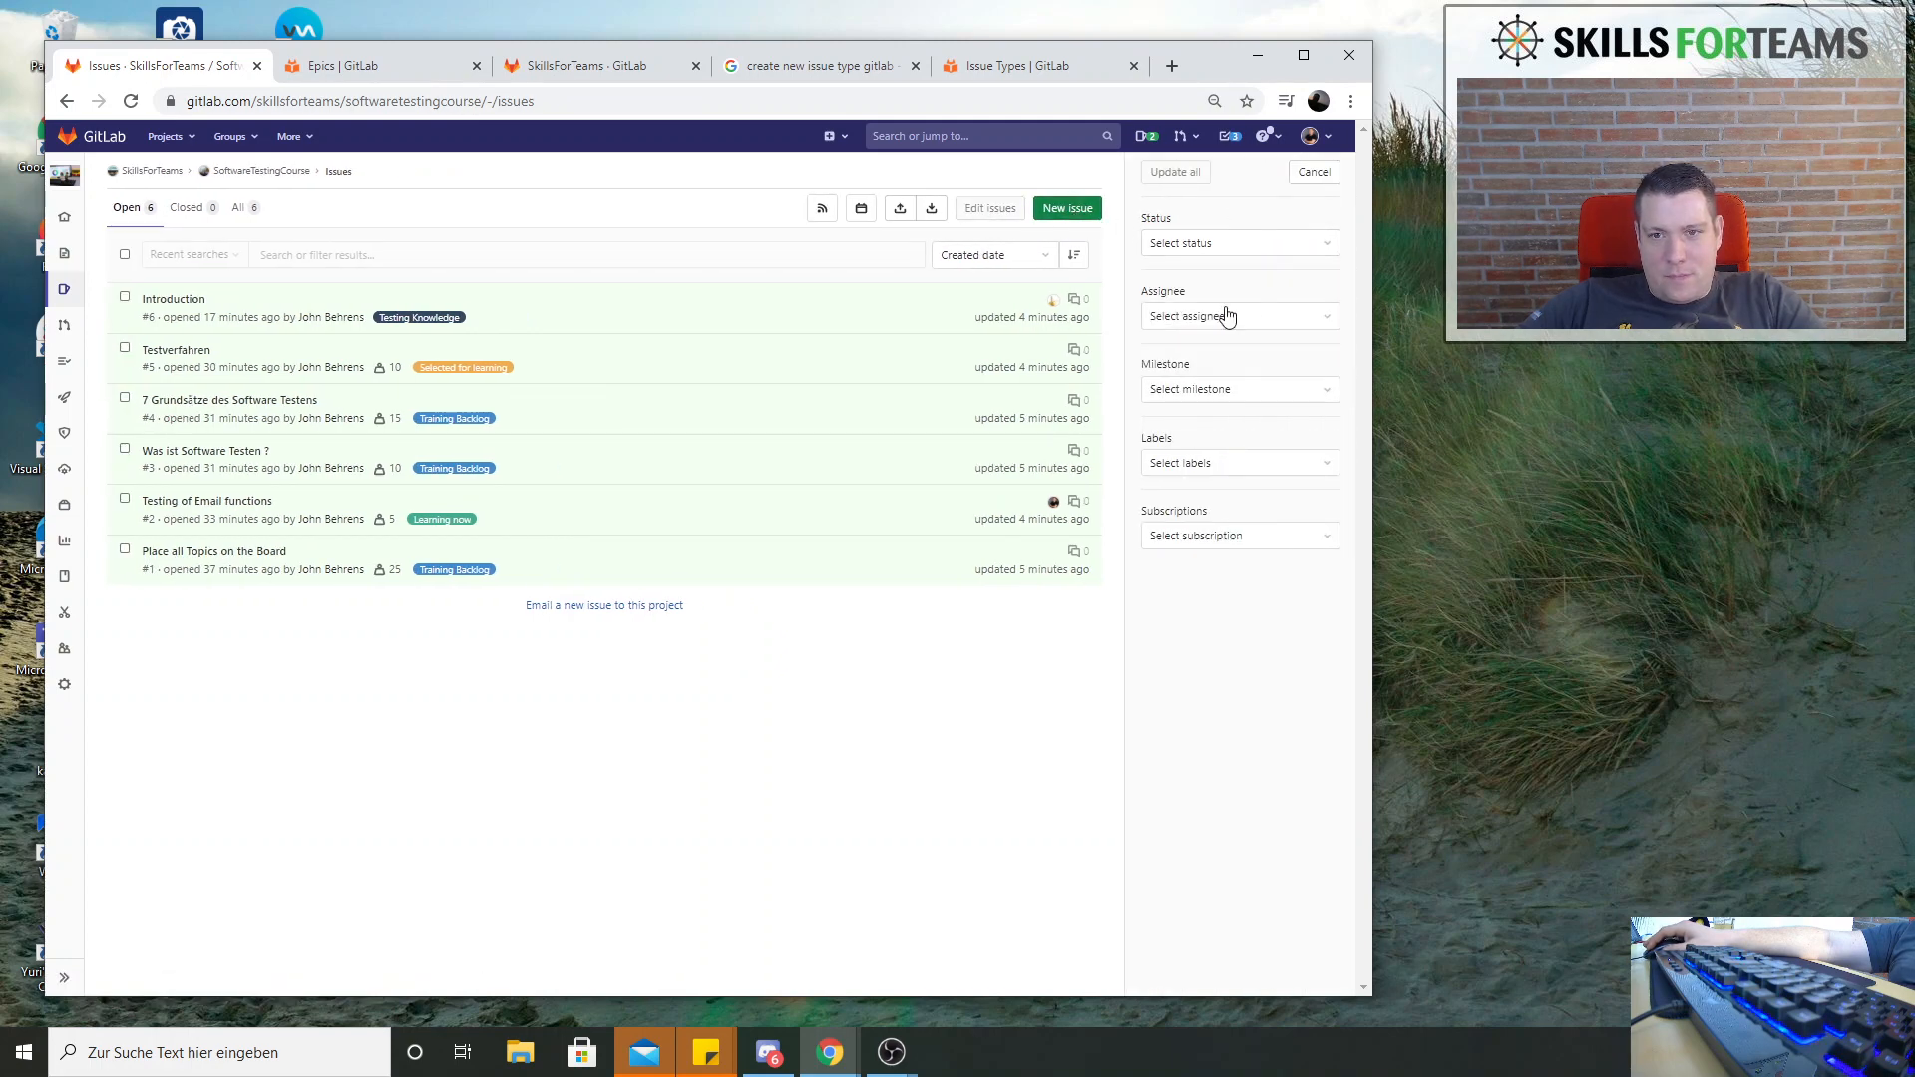
{"action": "left_click", "coordinate": [1204, 242]}
{"action": "left_click", "coordinate": [1202, 241]}
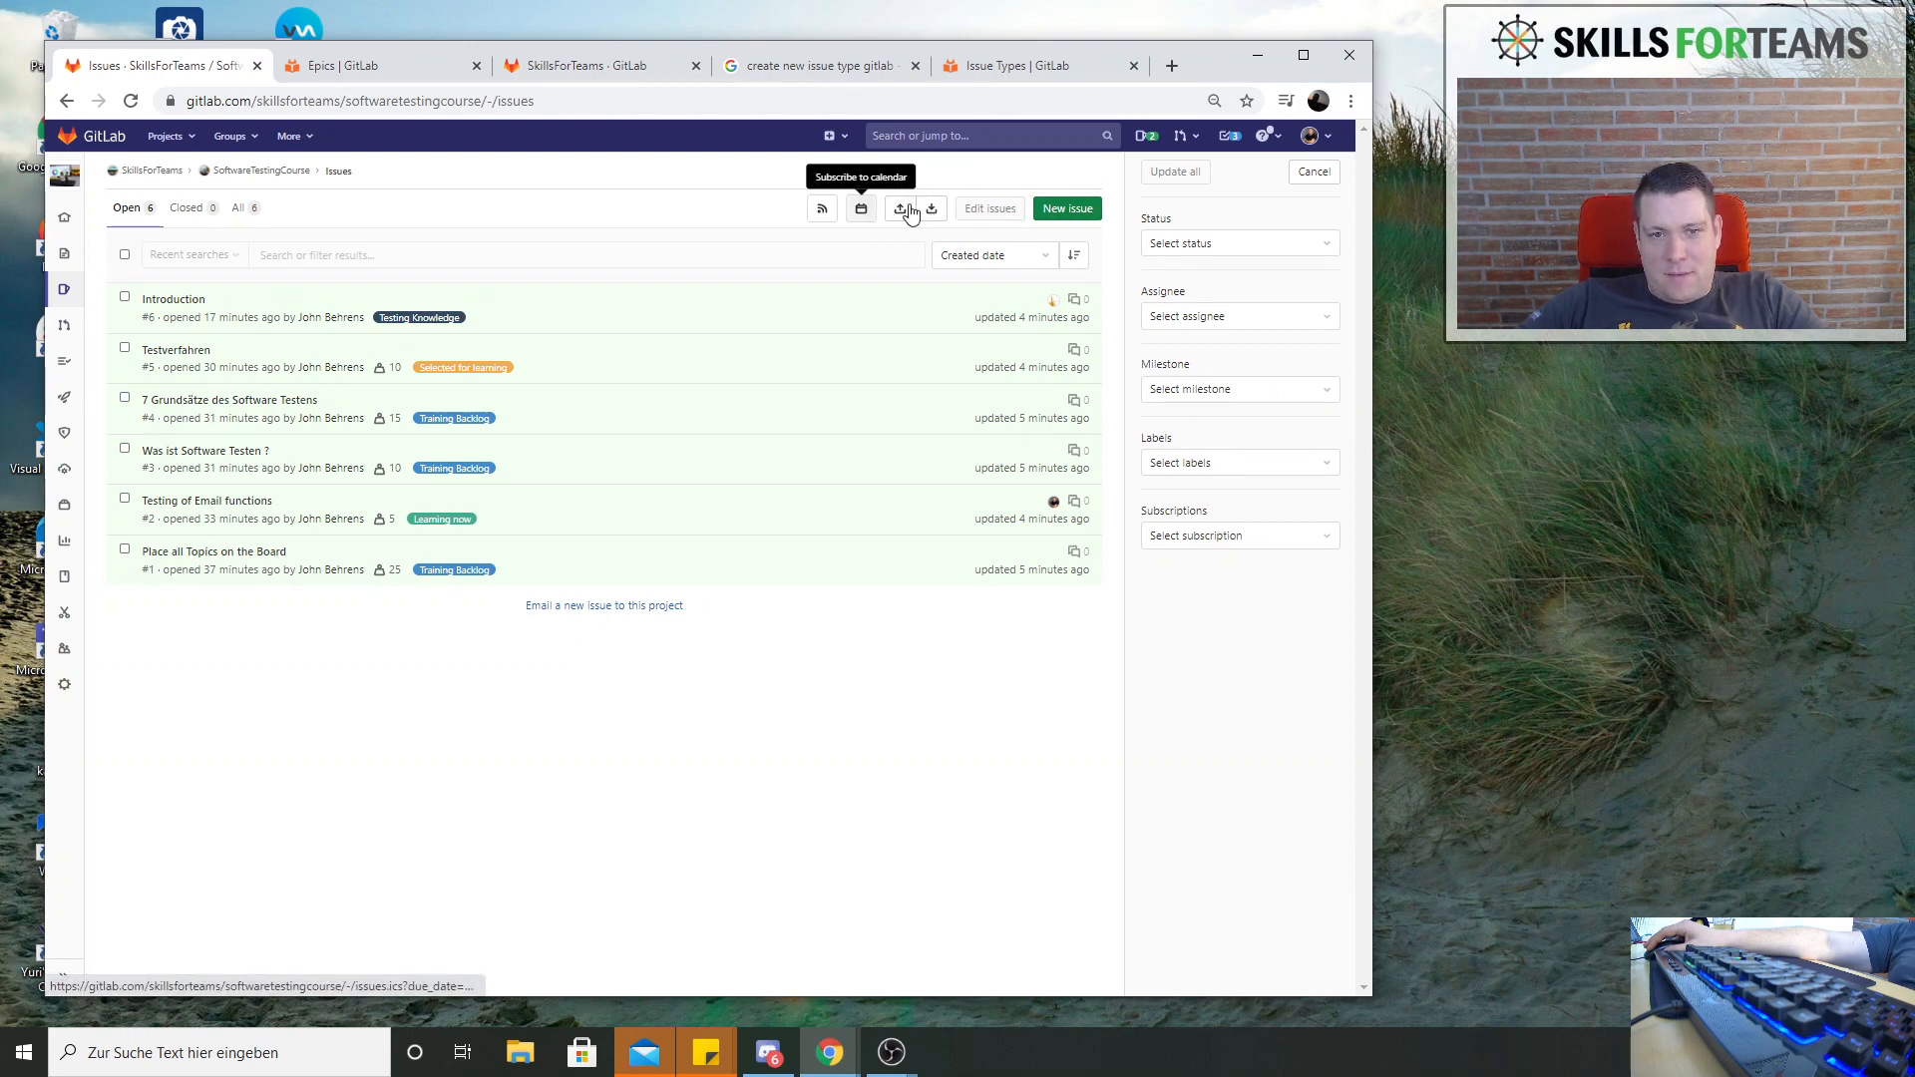
Start a new issue in the SoftwareTestingCourse project and examine the selectable issue types
{"action": "left_click", "coordinate": [1080, 213]}
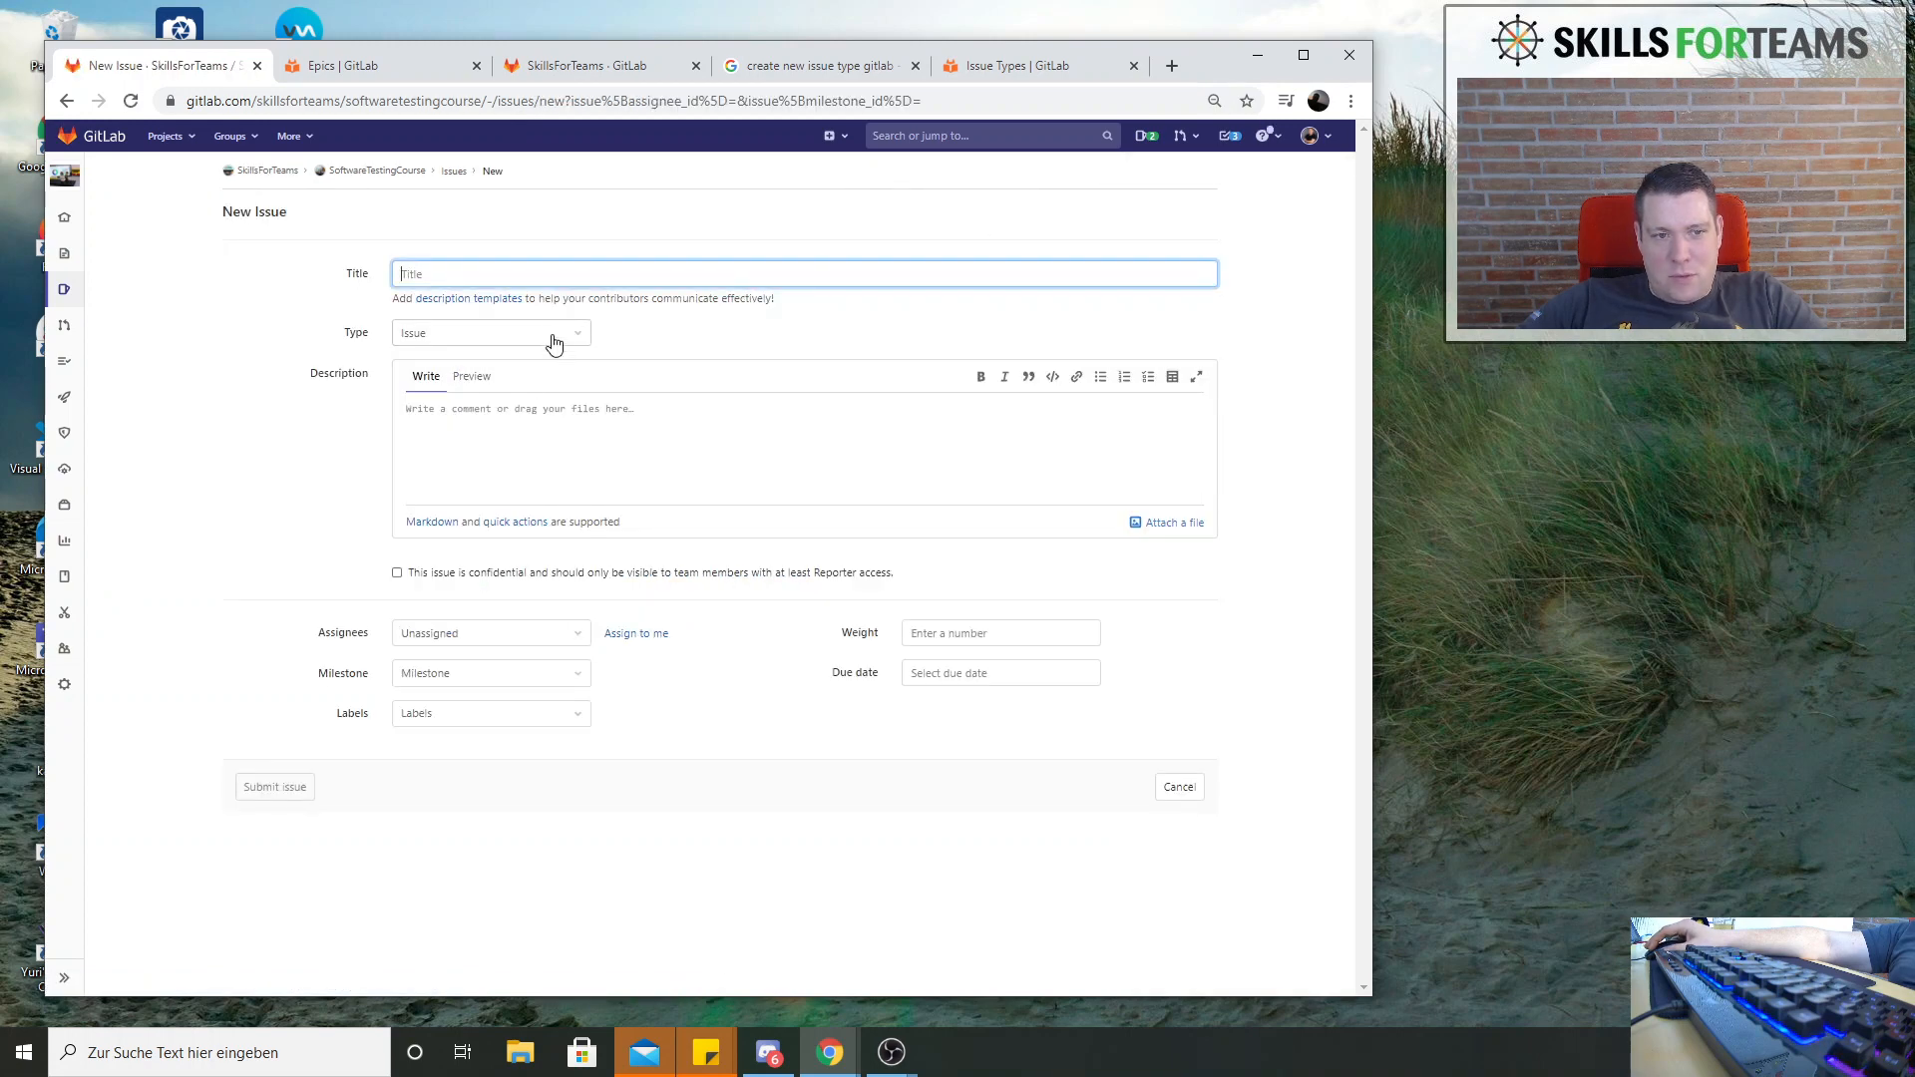
{"action": "left_click", "coordinate": [564, 332]}
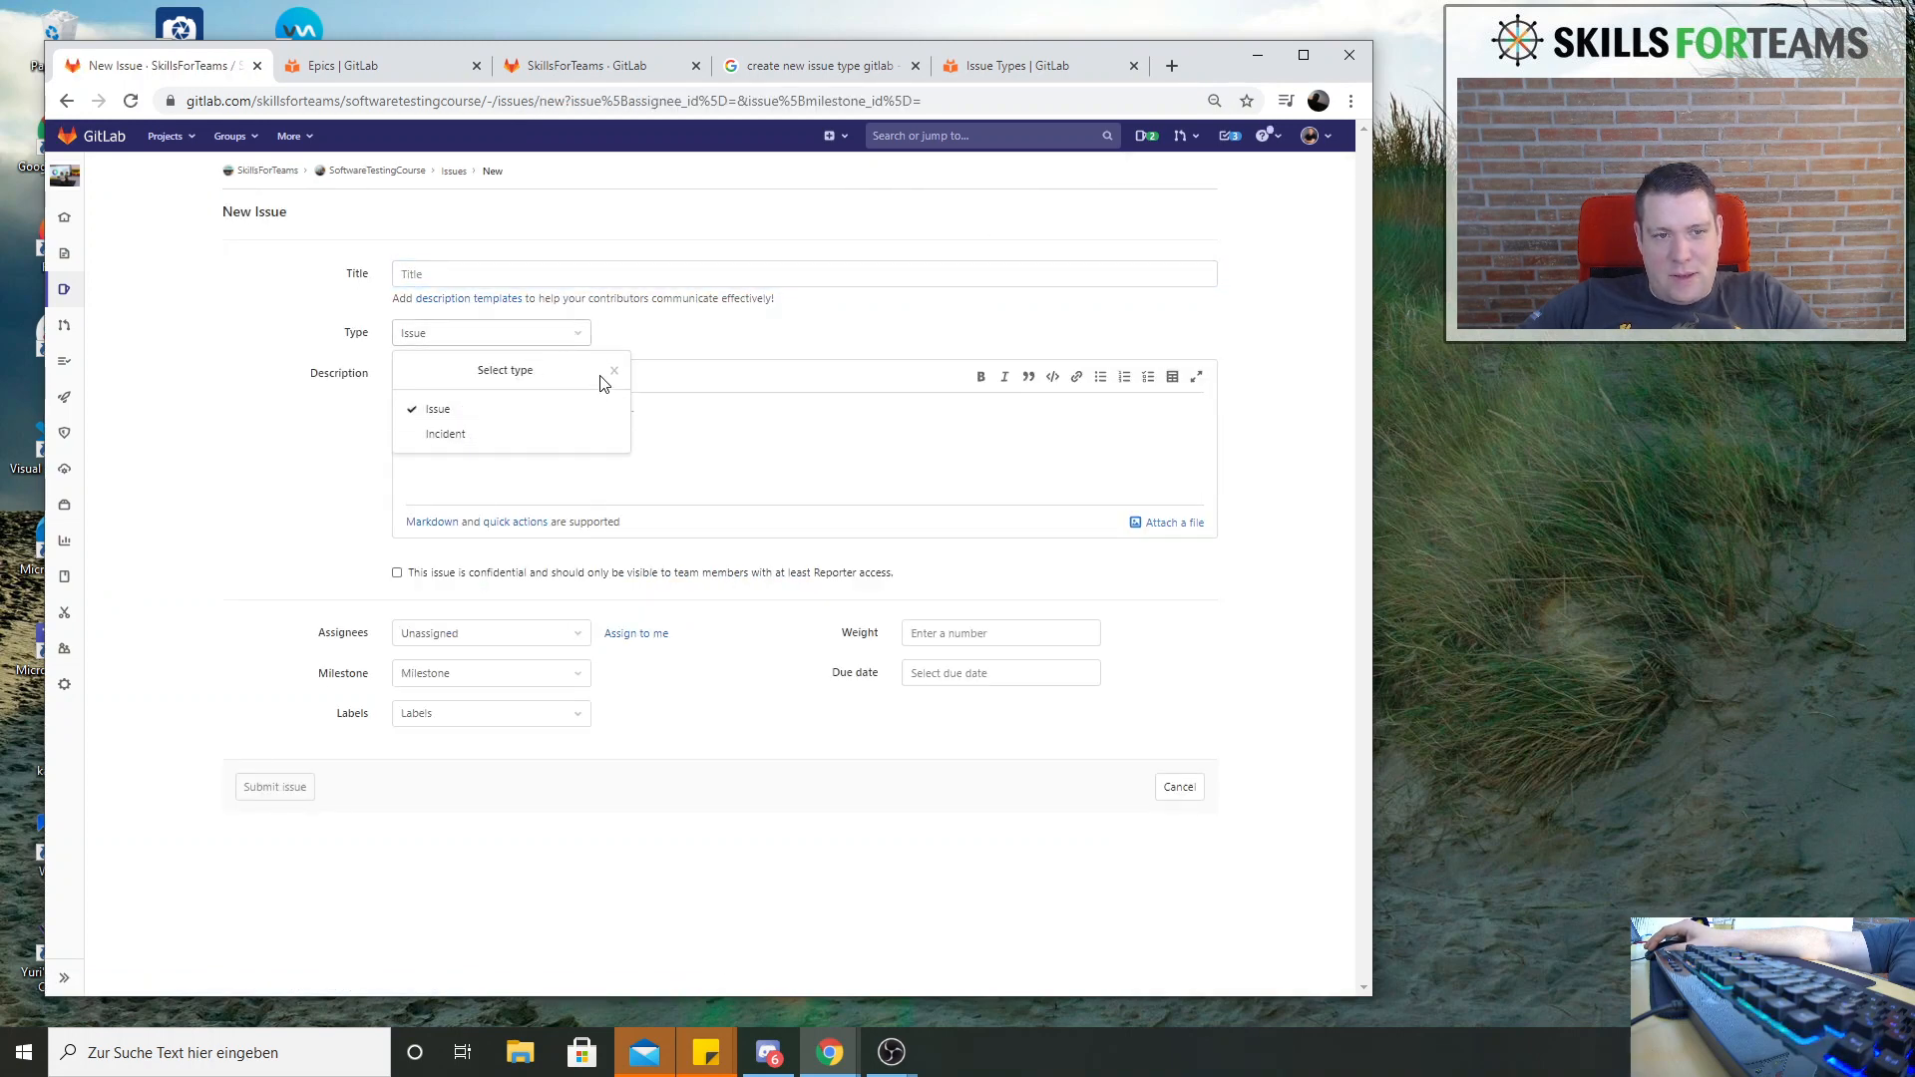
{"action": "left_click", "coordinate": [684, 334]}
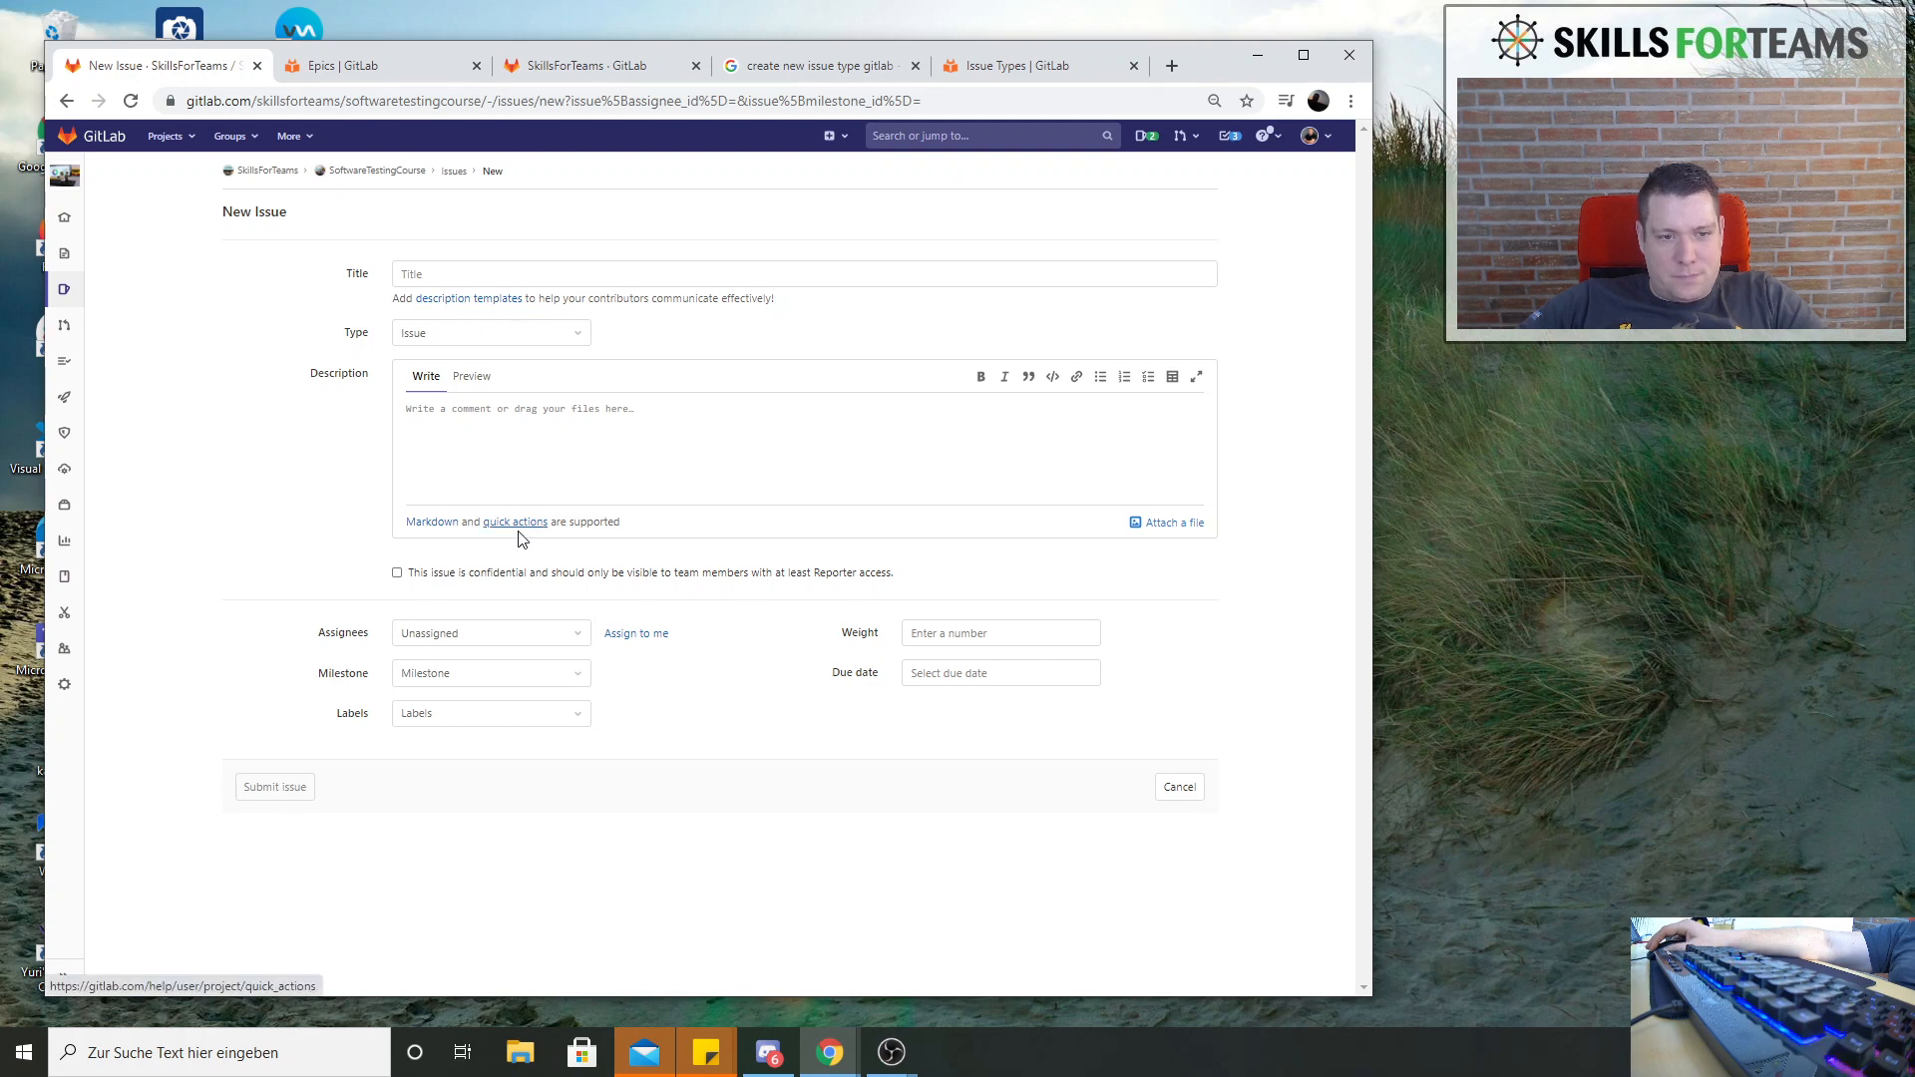
{"action": "left_click", "coordinate": [556, 480]}
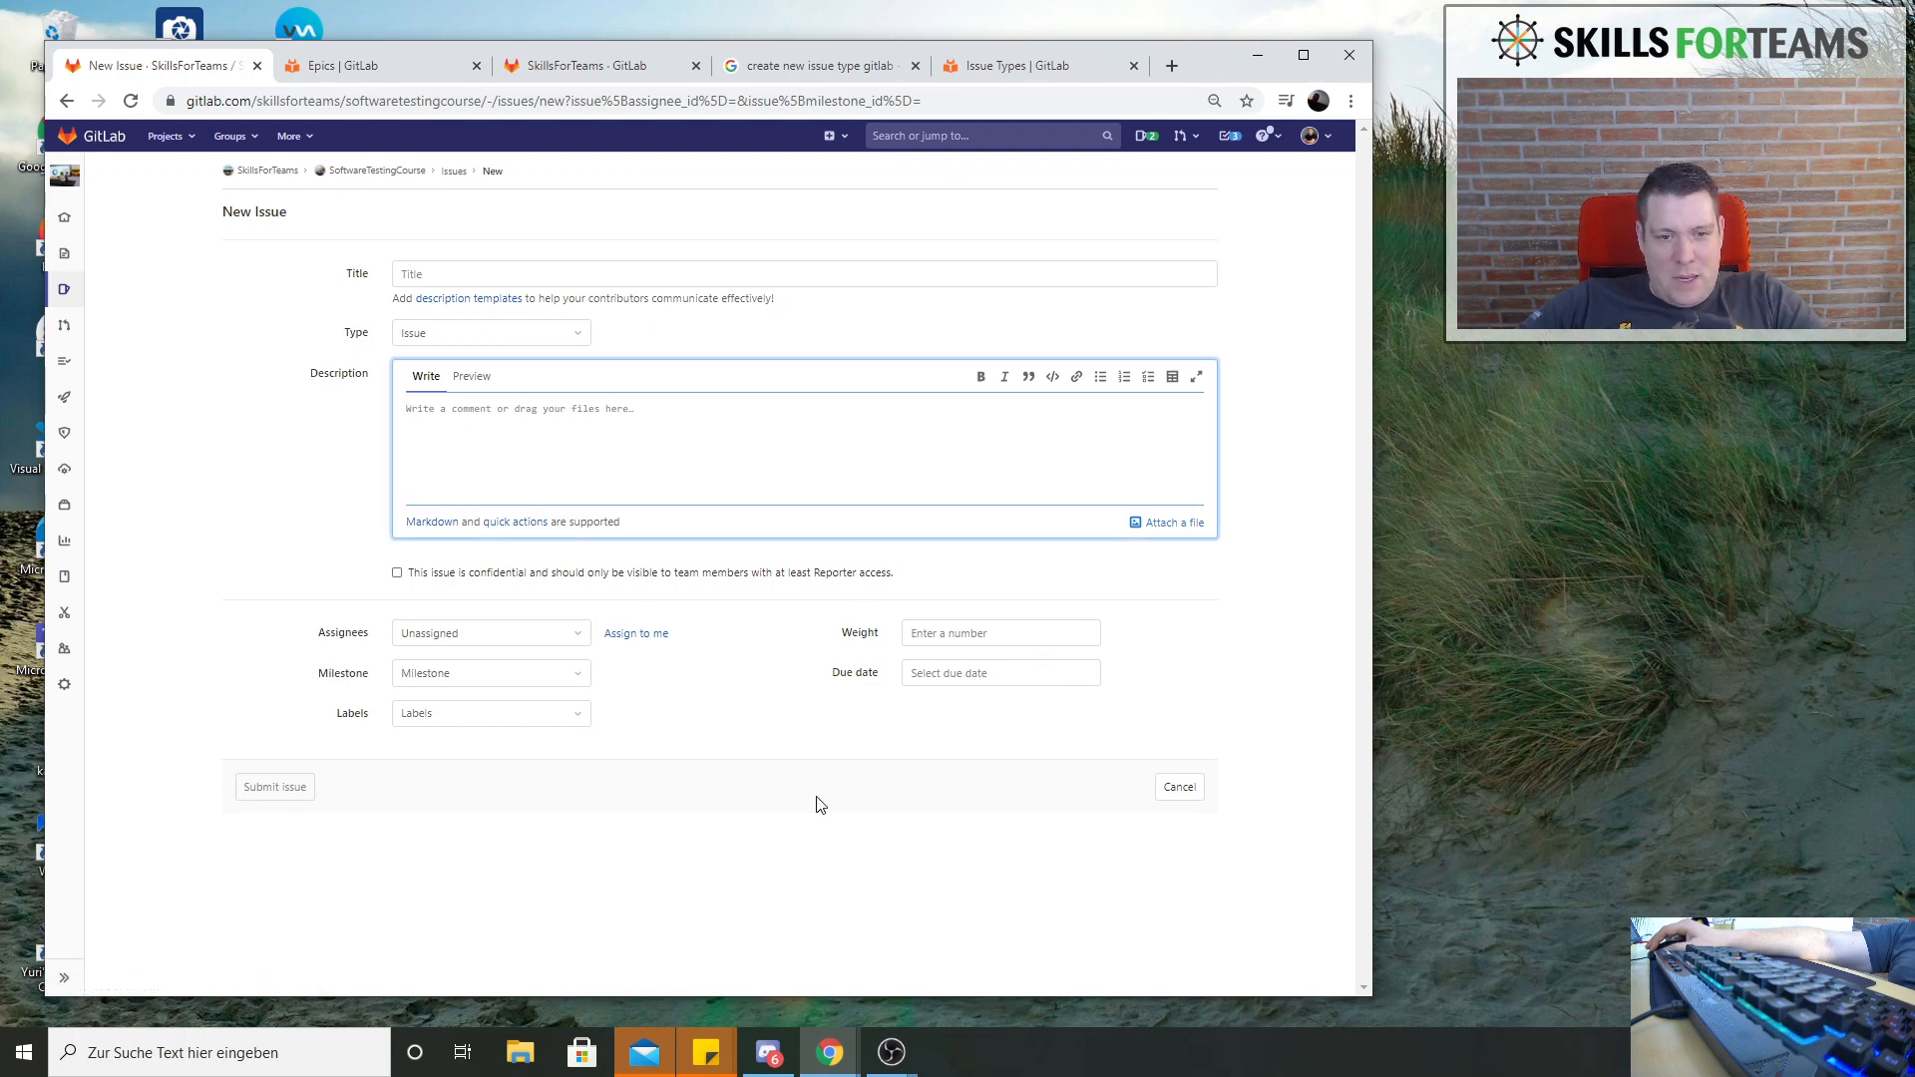
{"action": "left_click", "coordinate": [676, 755]}
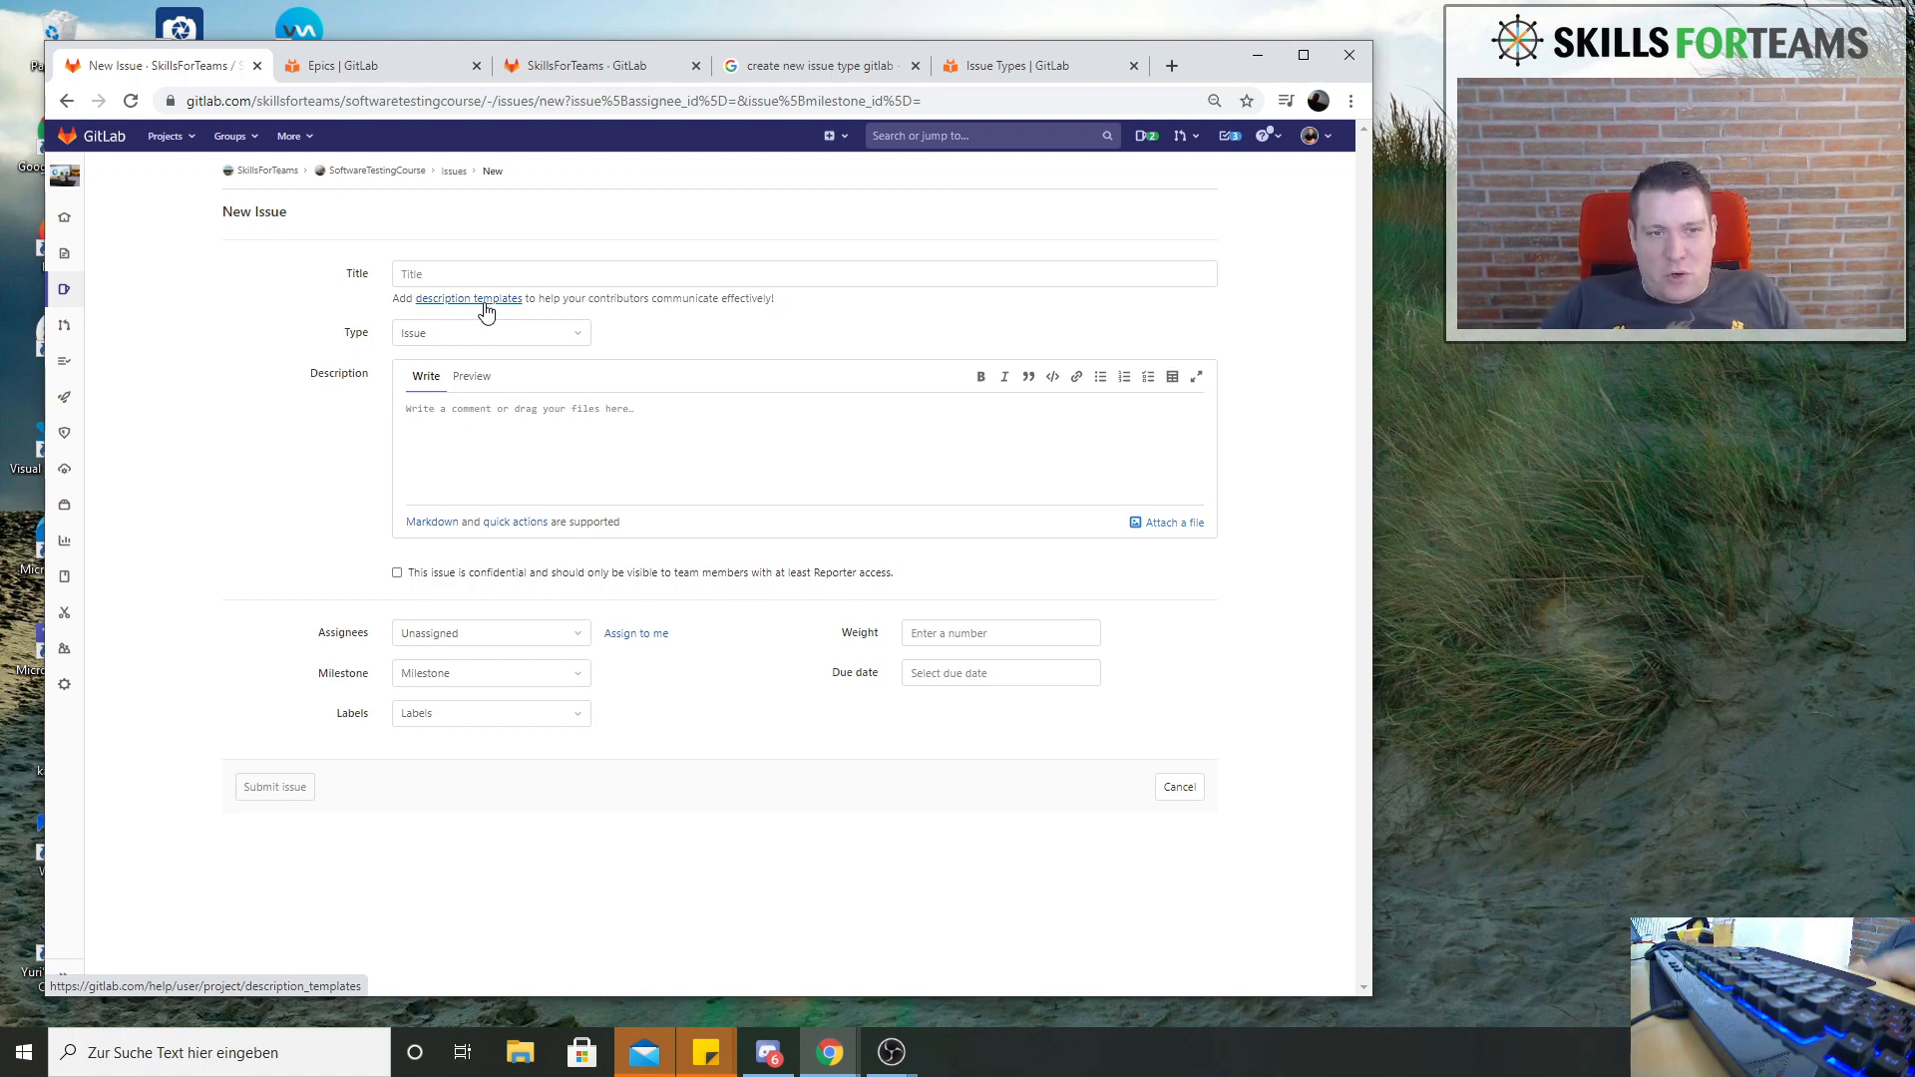
Open the SoftwareTestingCourse project's general settings and look through the sections for issue type options
{"action": "left_click", "coordinate": [405, 172]}
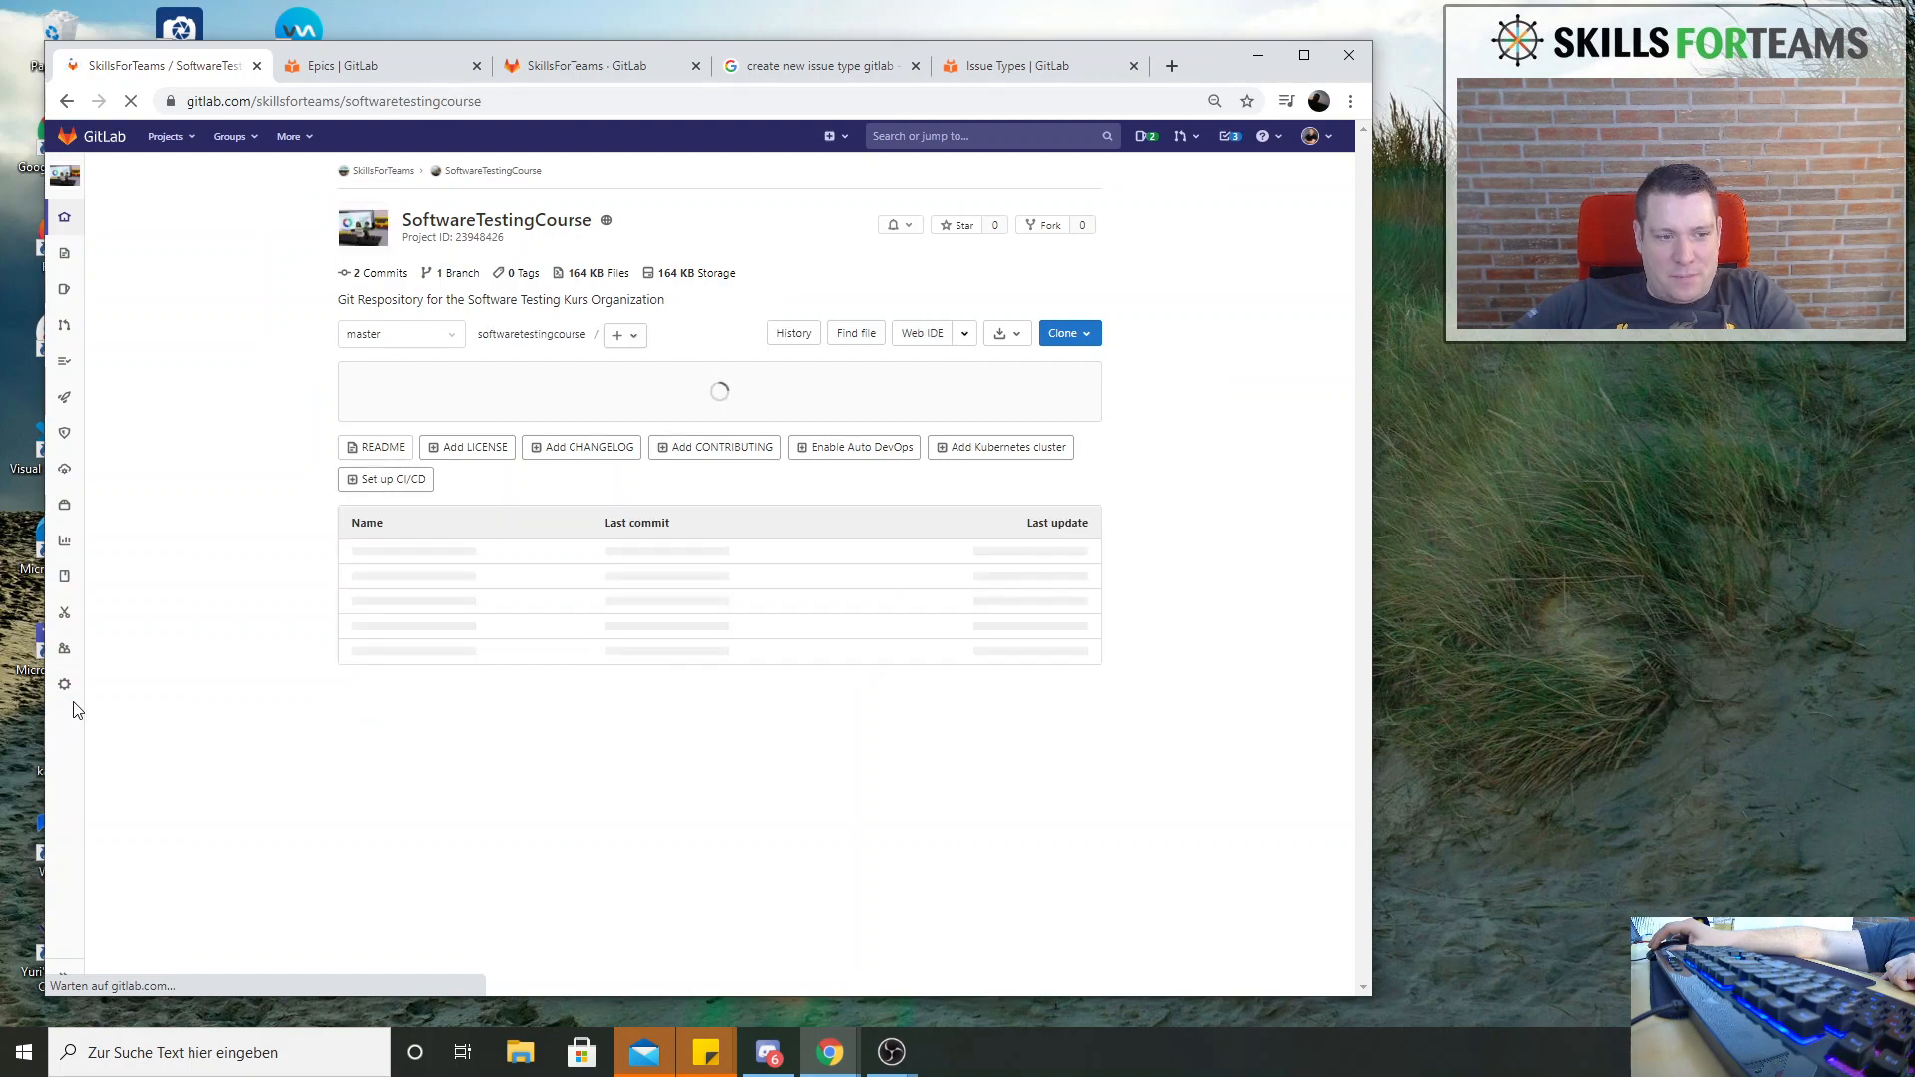
{"action": "mouse_move", "coordinate": [66, 687]}
{"action": "left_click", "coordinate": [122, 721]}
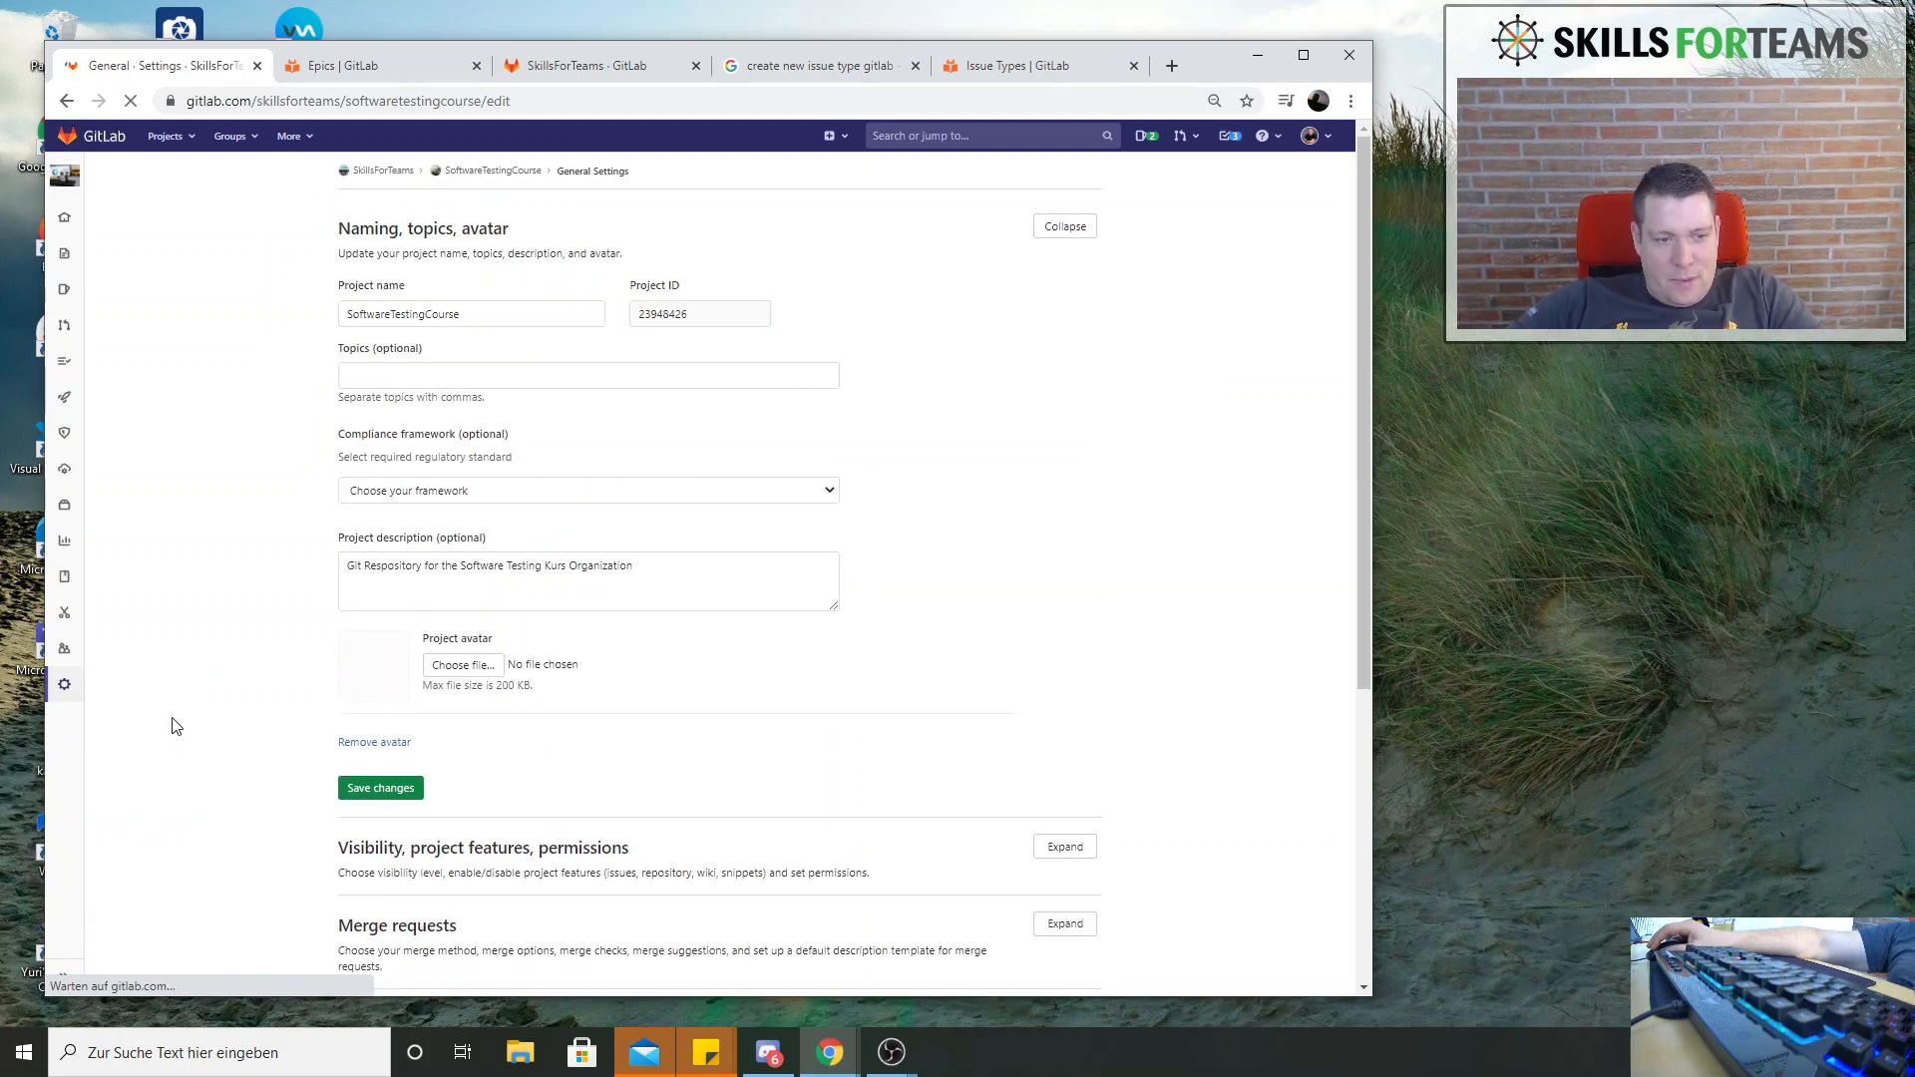
{"action": "scroll", "coordinate": [564, 571], "scroll_direction": "down", "scroll_amount": 5}
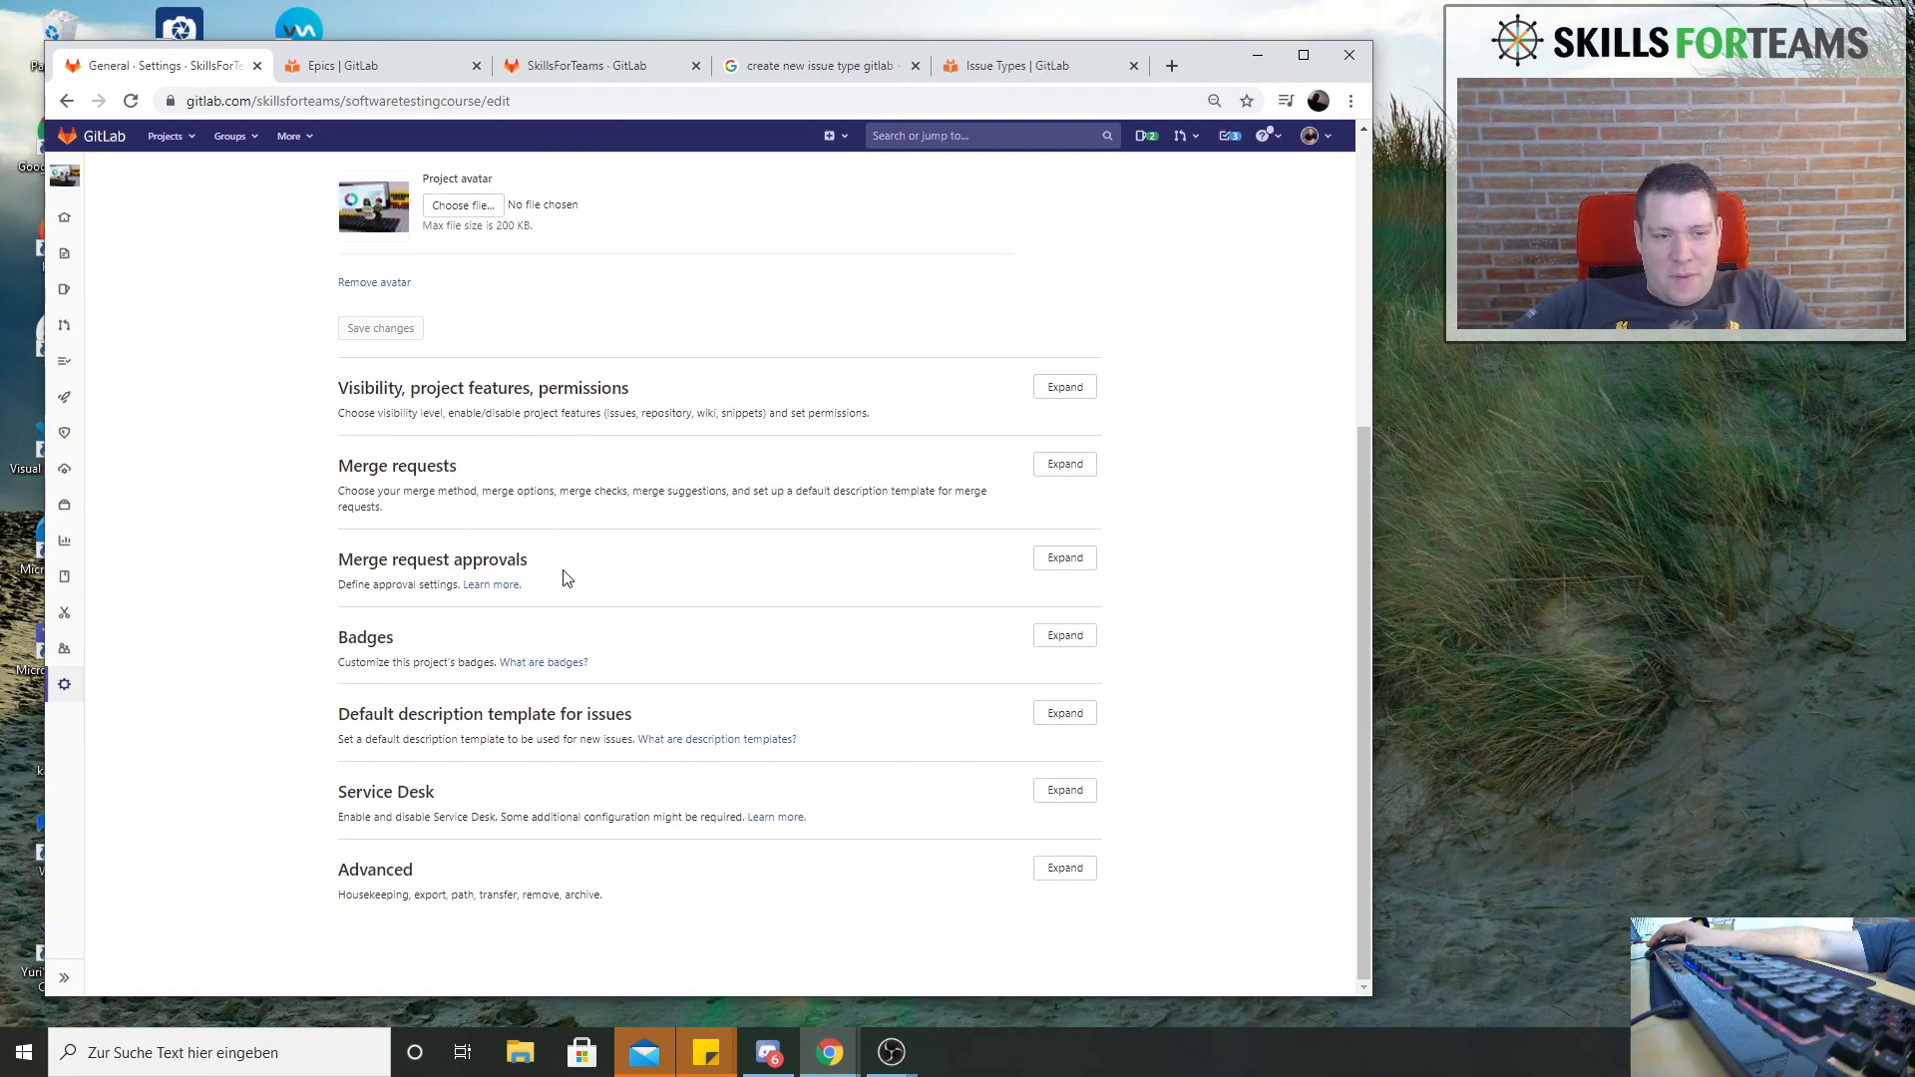
Return to the "create new issue type gitlab" search results and open Managing issues and Customizable Issue Types in new tabs
{"action": "left_click", "coordinate": [591, 65]}
{"action": "left_click", "coordinate": [816, 65]}
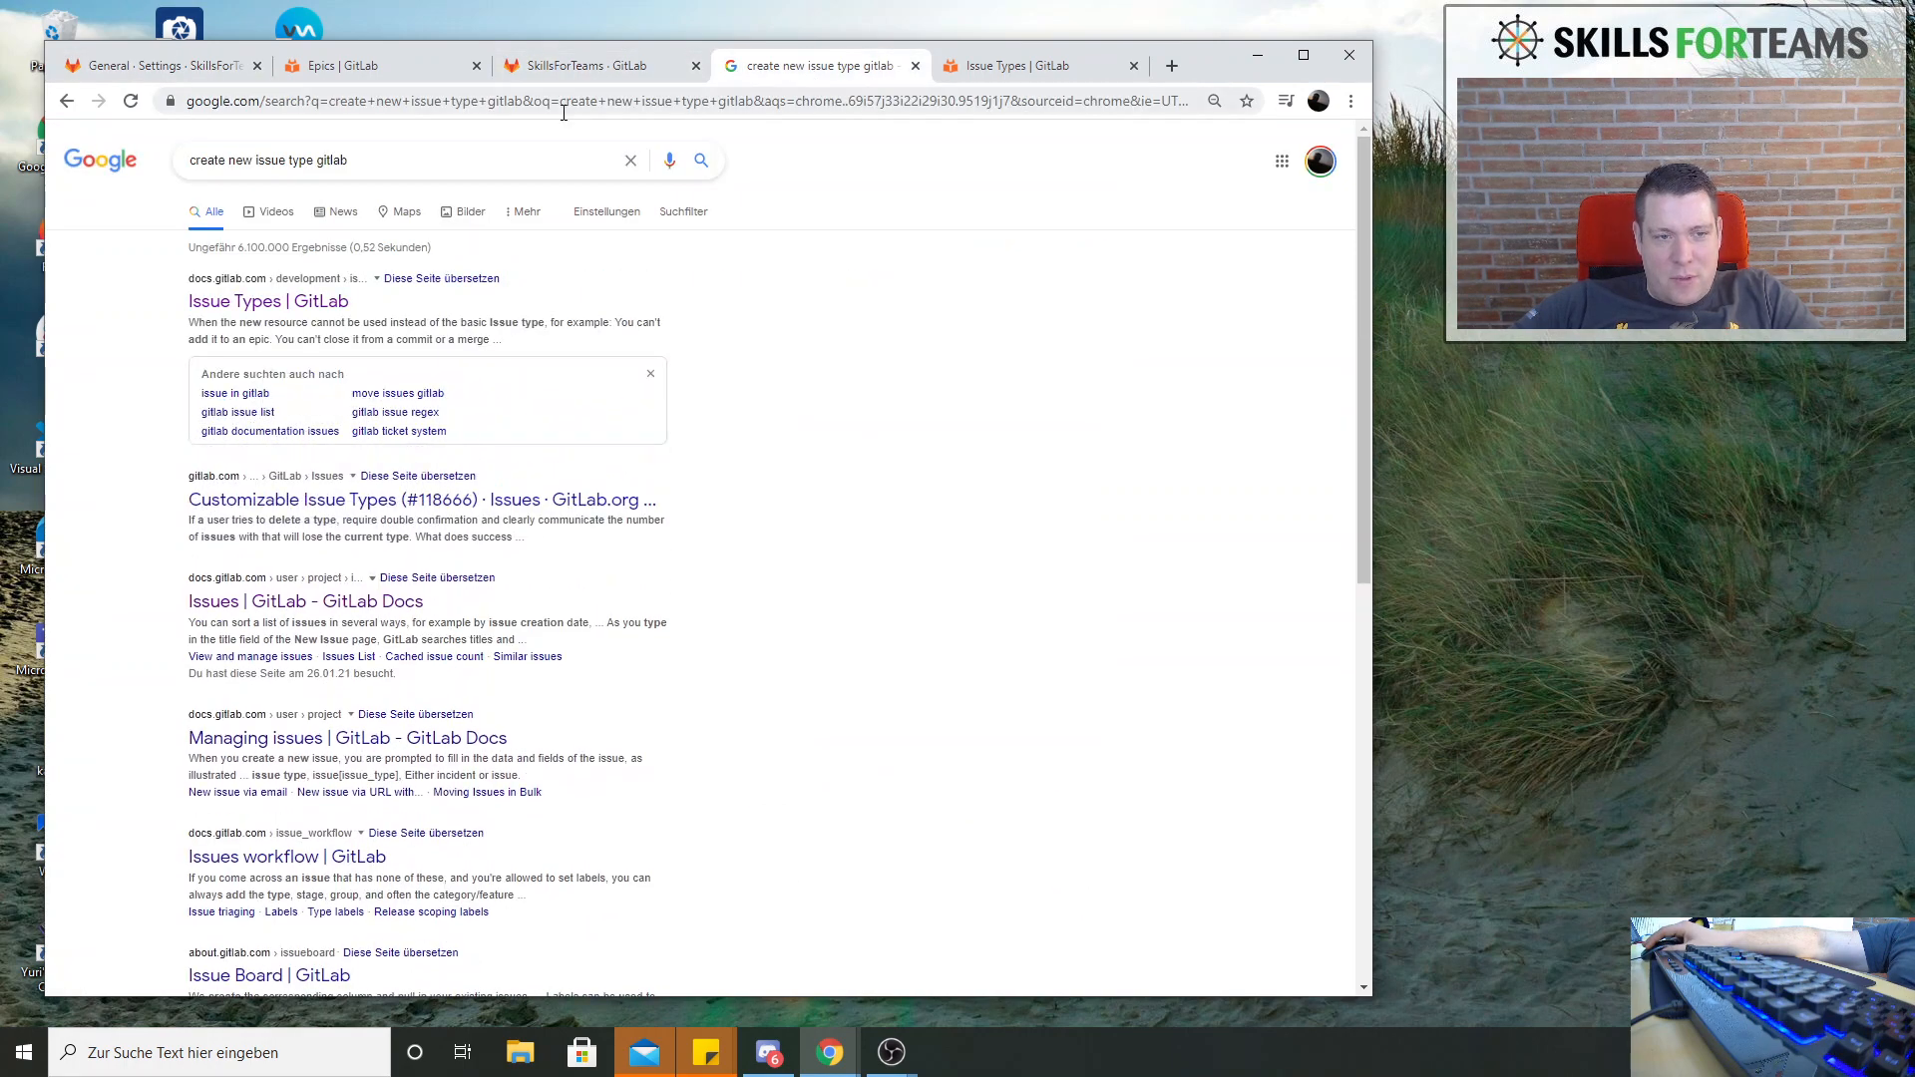
{"action": "middle_click", "coordinate": [392, 748]}
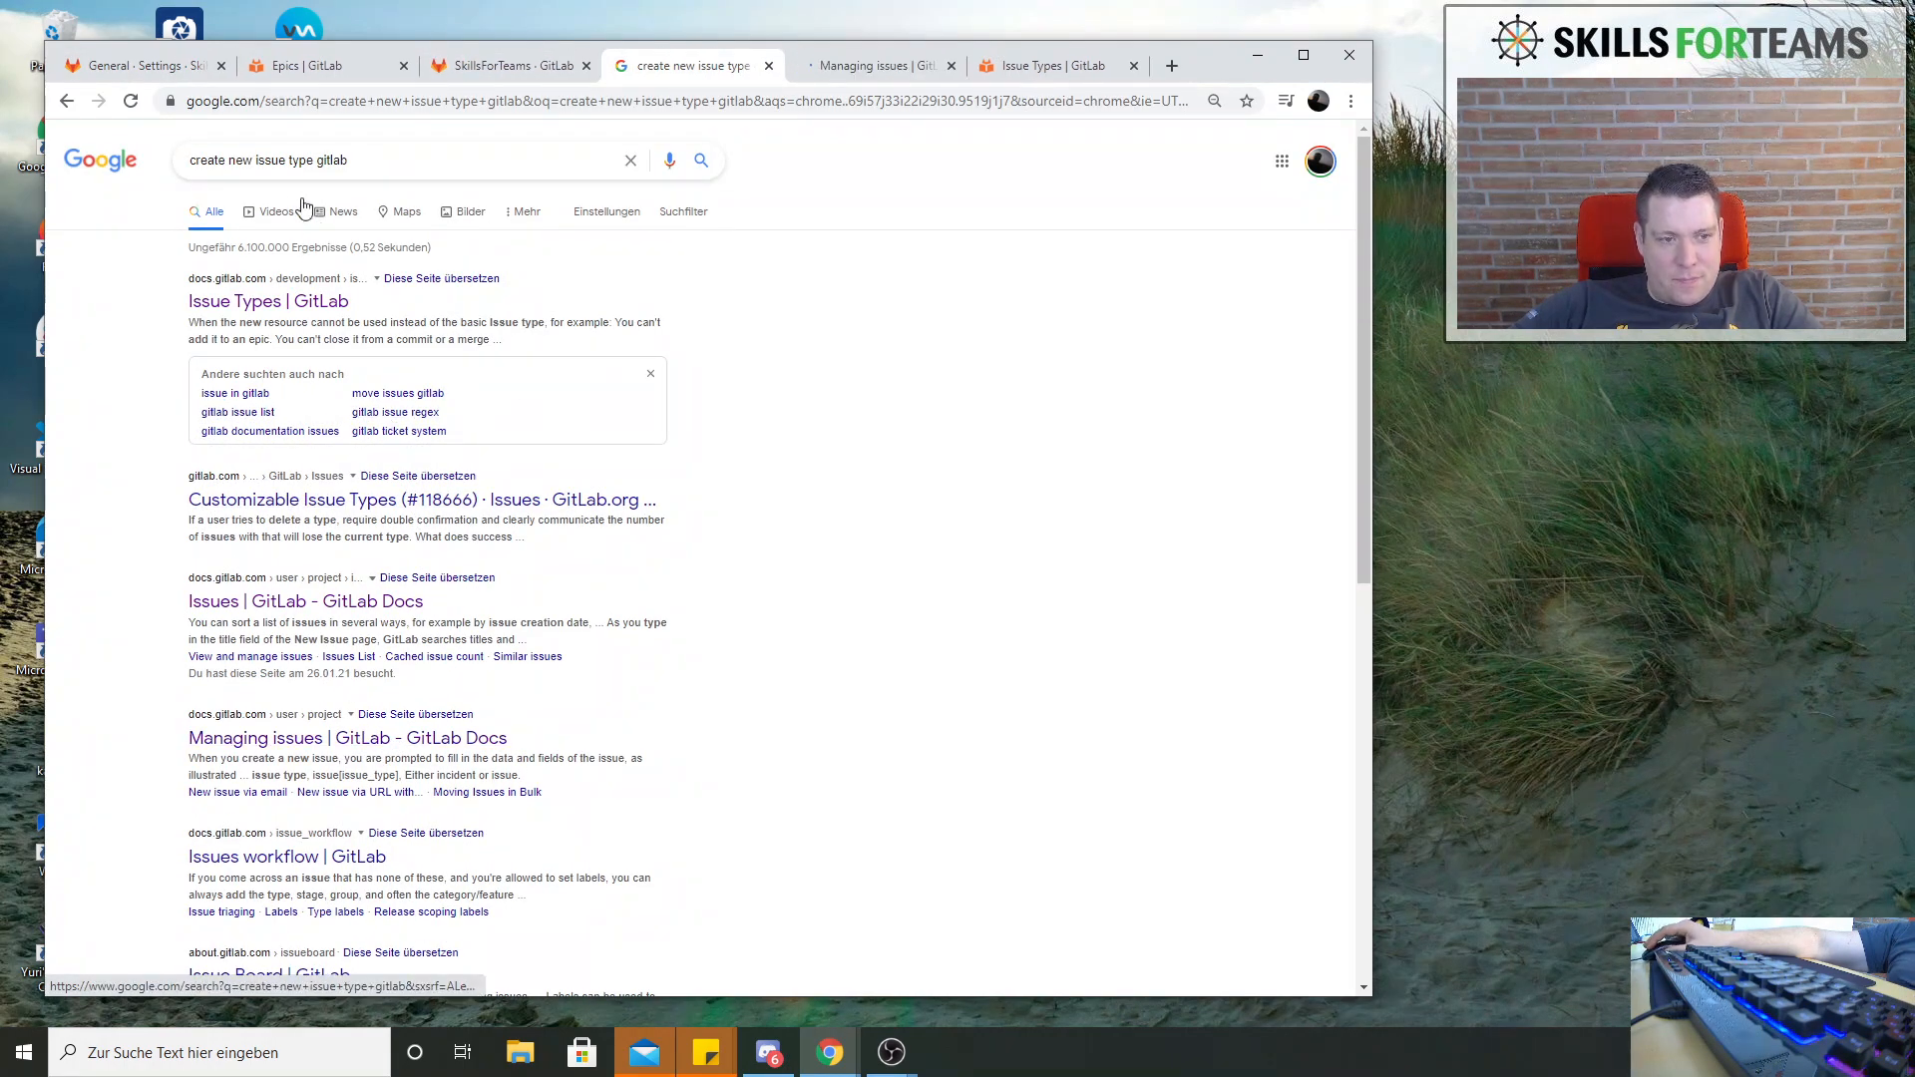
{"action": "middle_click", "coordinate": [446, 503]}
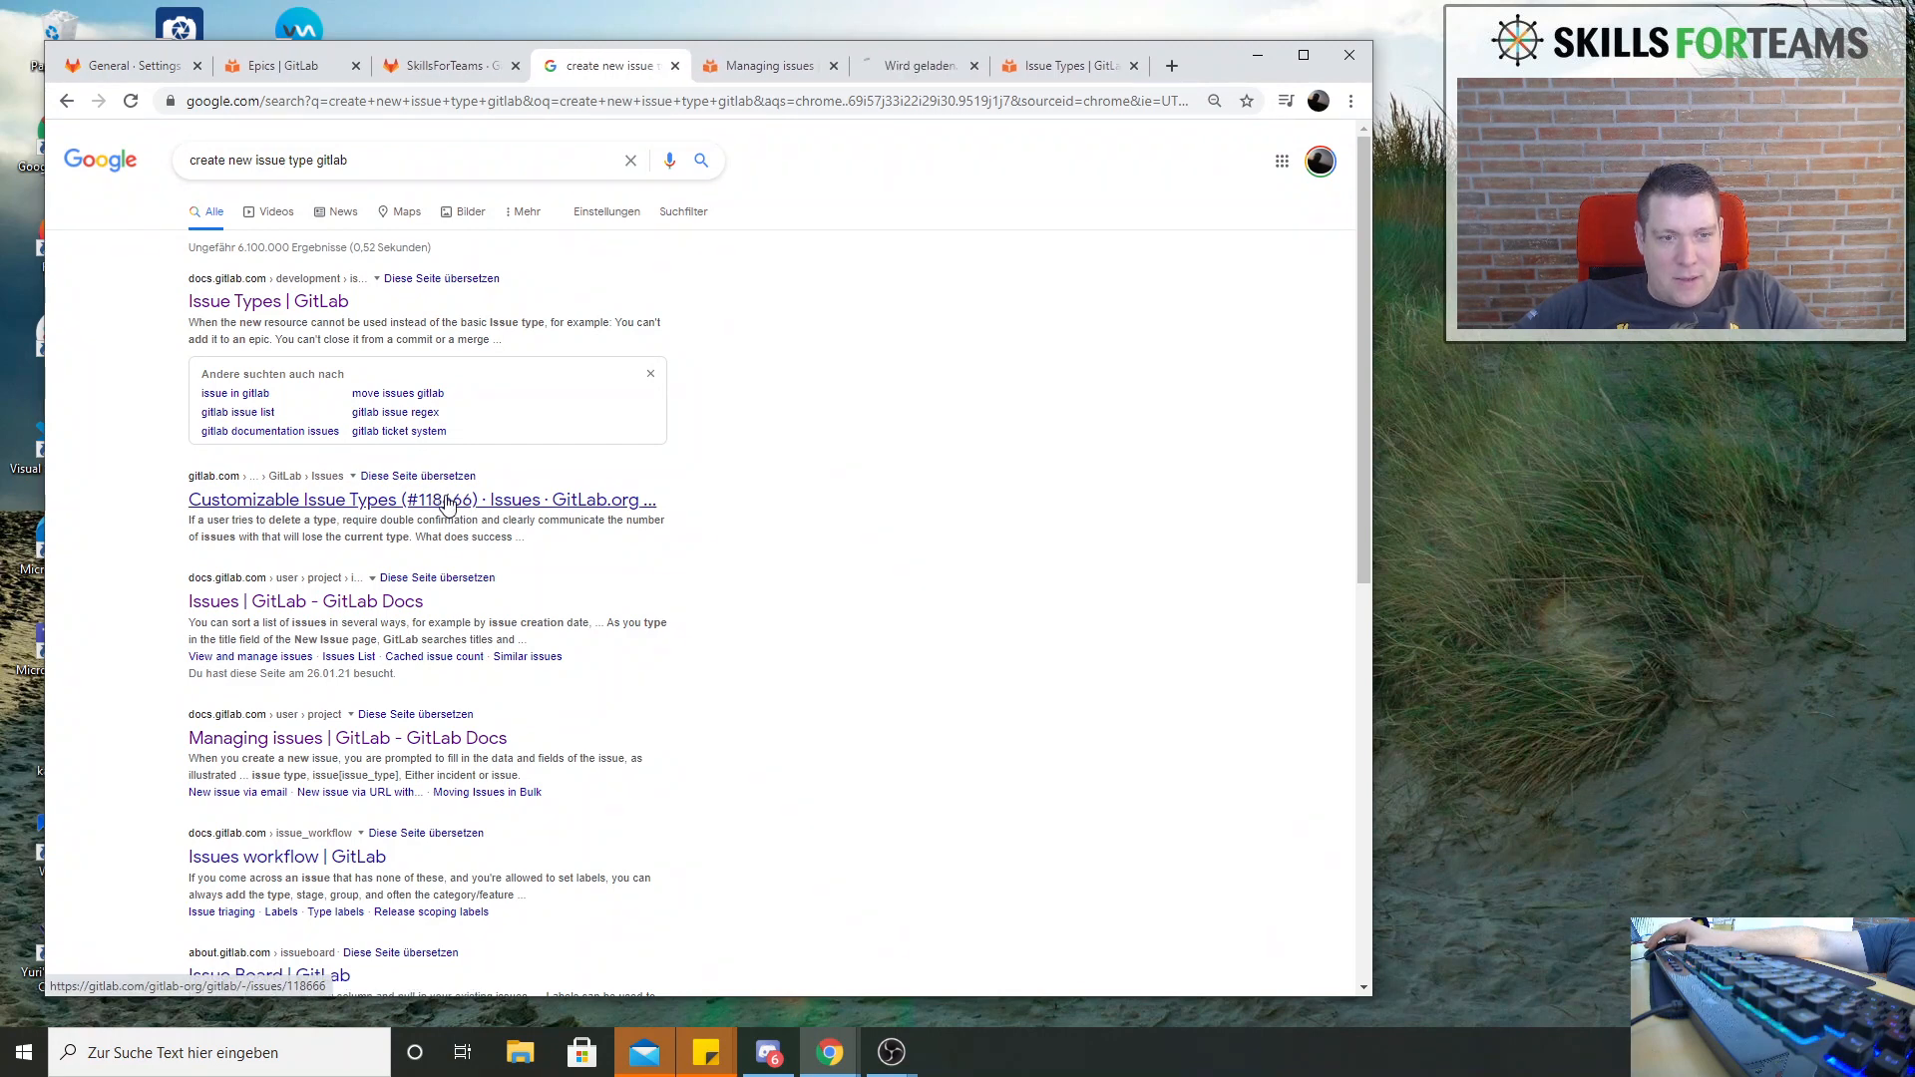
Read the Customizable Issue Types proposal (#118666) and open its Paper.Project.36.png design
{"action": "left_click", "coordinate": [873, 71]}
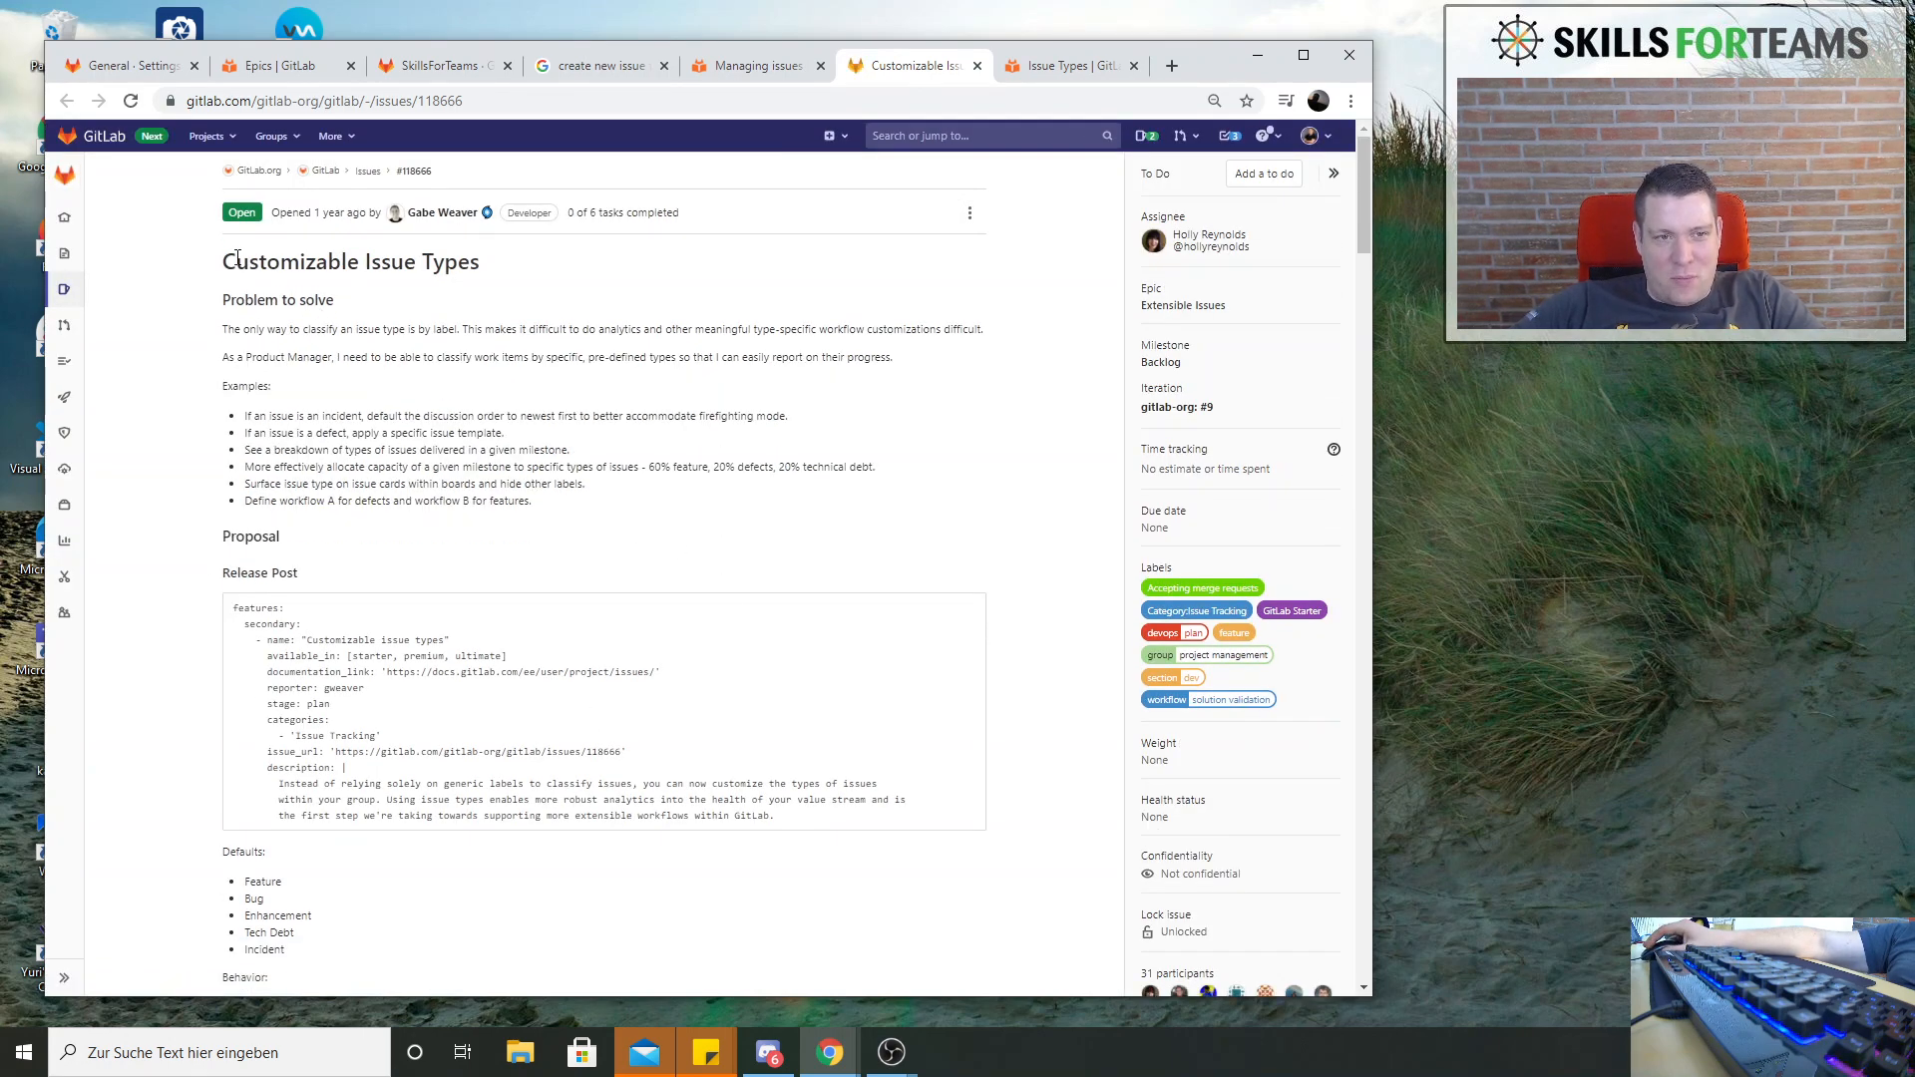
{"action": "left_click_drag", "start_coordinate": [242, 253], "coordinate": [516, 293]}
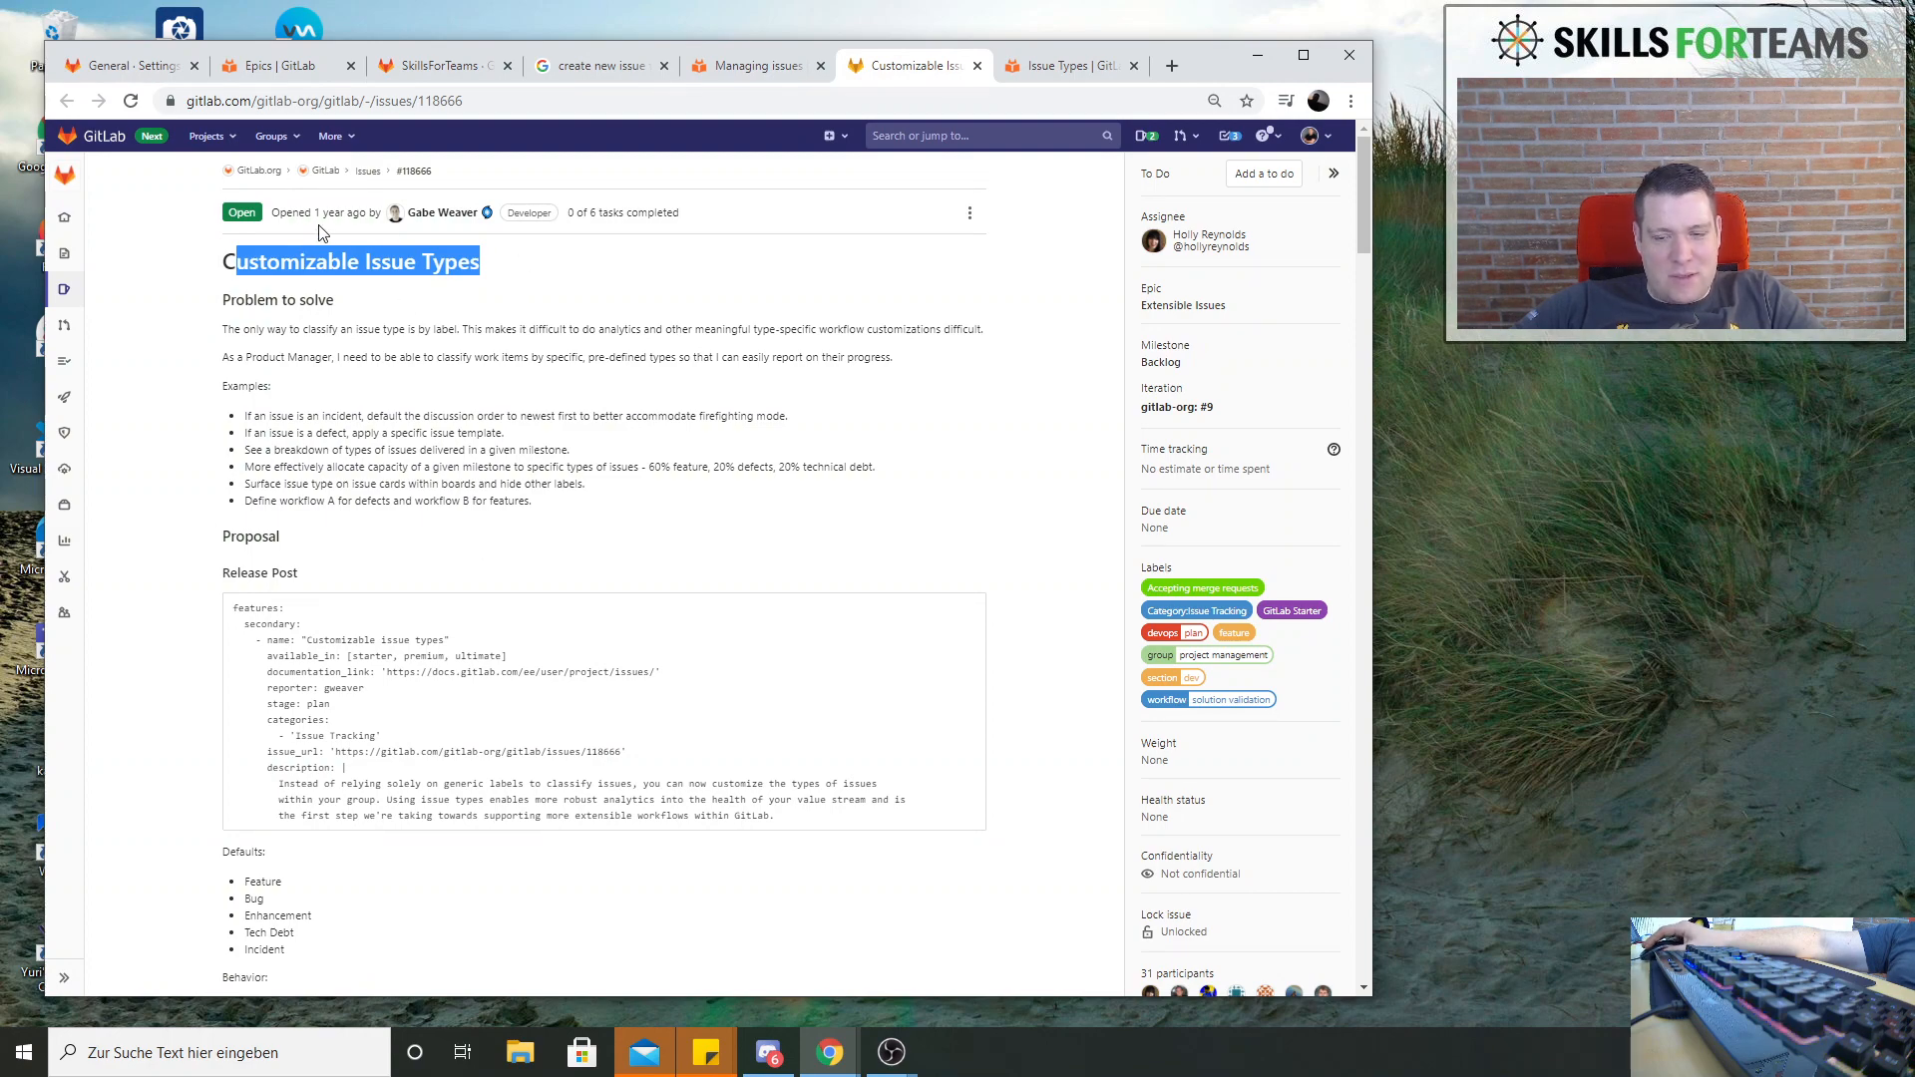
{"action": "scroll", "coordinate": [643, 708], "scroll_direction": "down", "scroll_amount": 15}
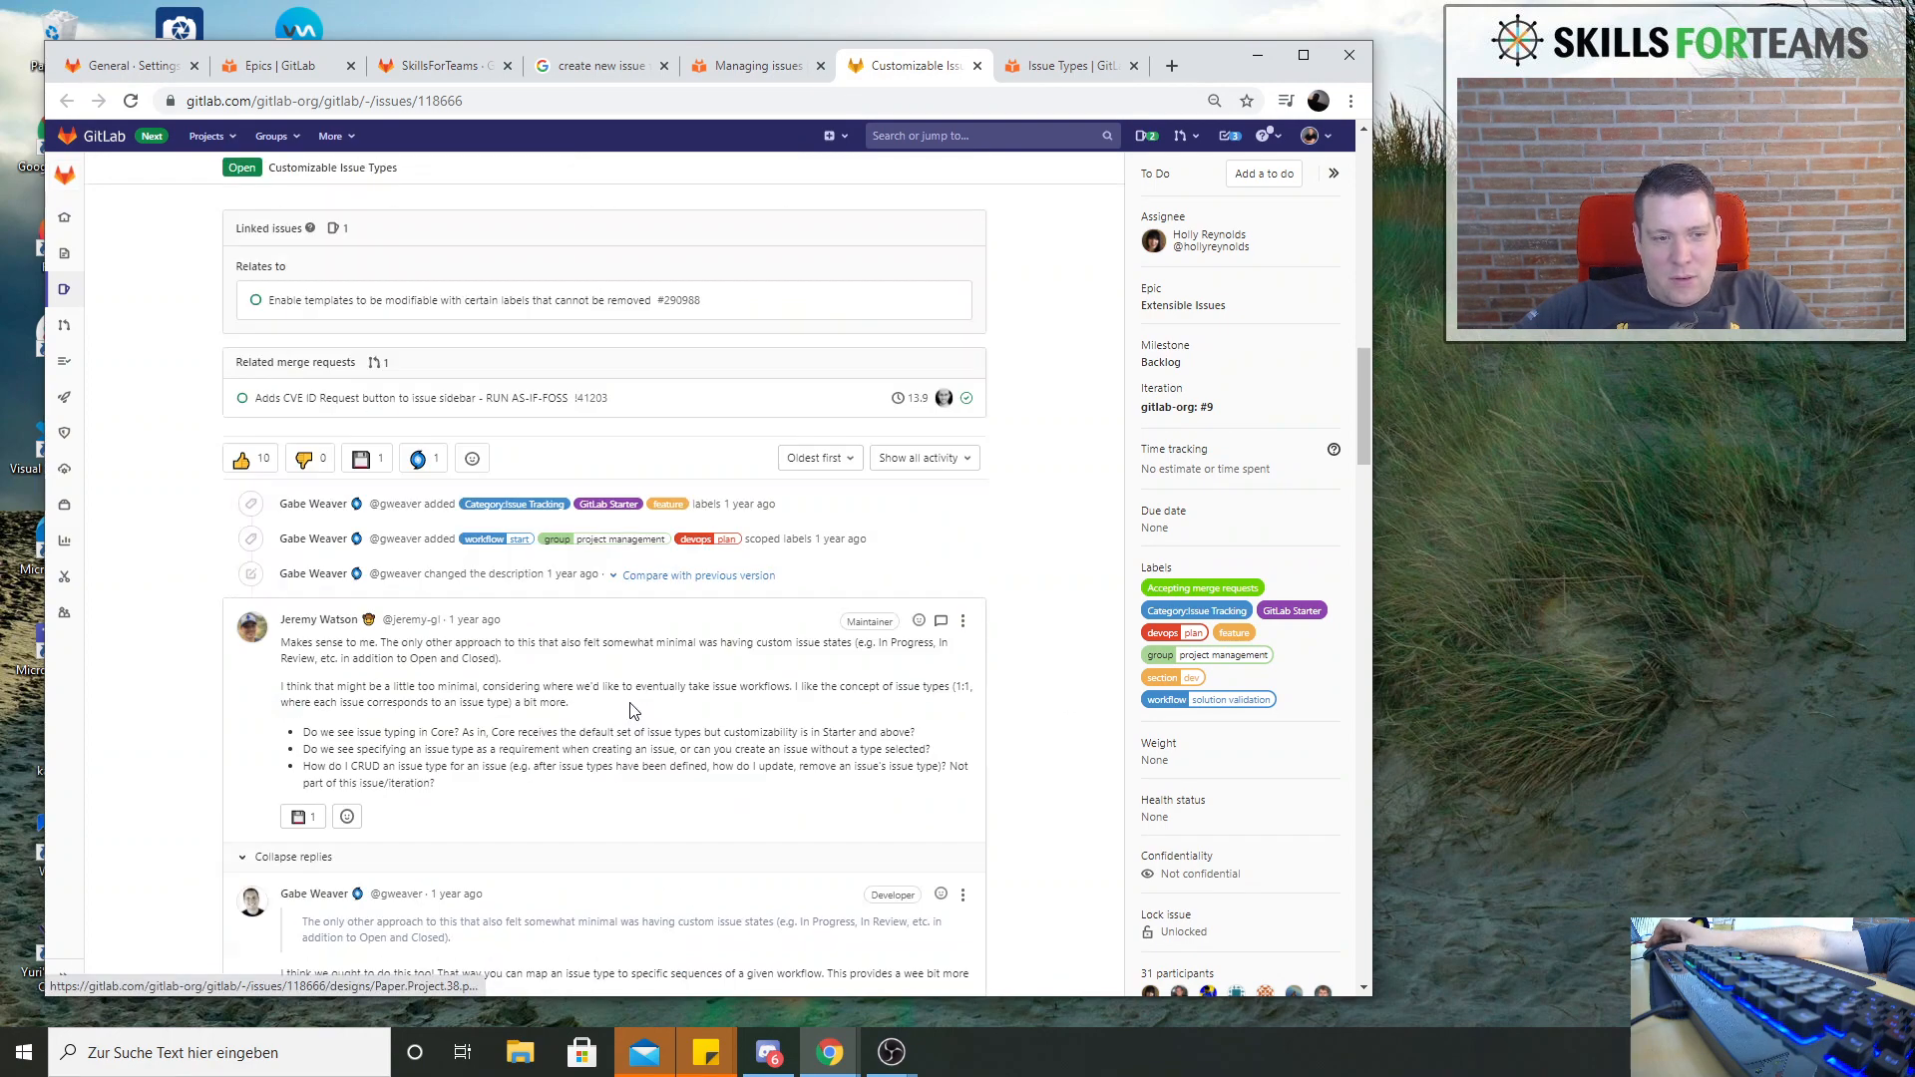
{"action": "scroll", "coordinate": [630, 710], "scroll_direction": "up", "scroll_amount": 5}
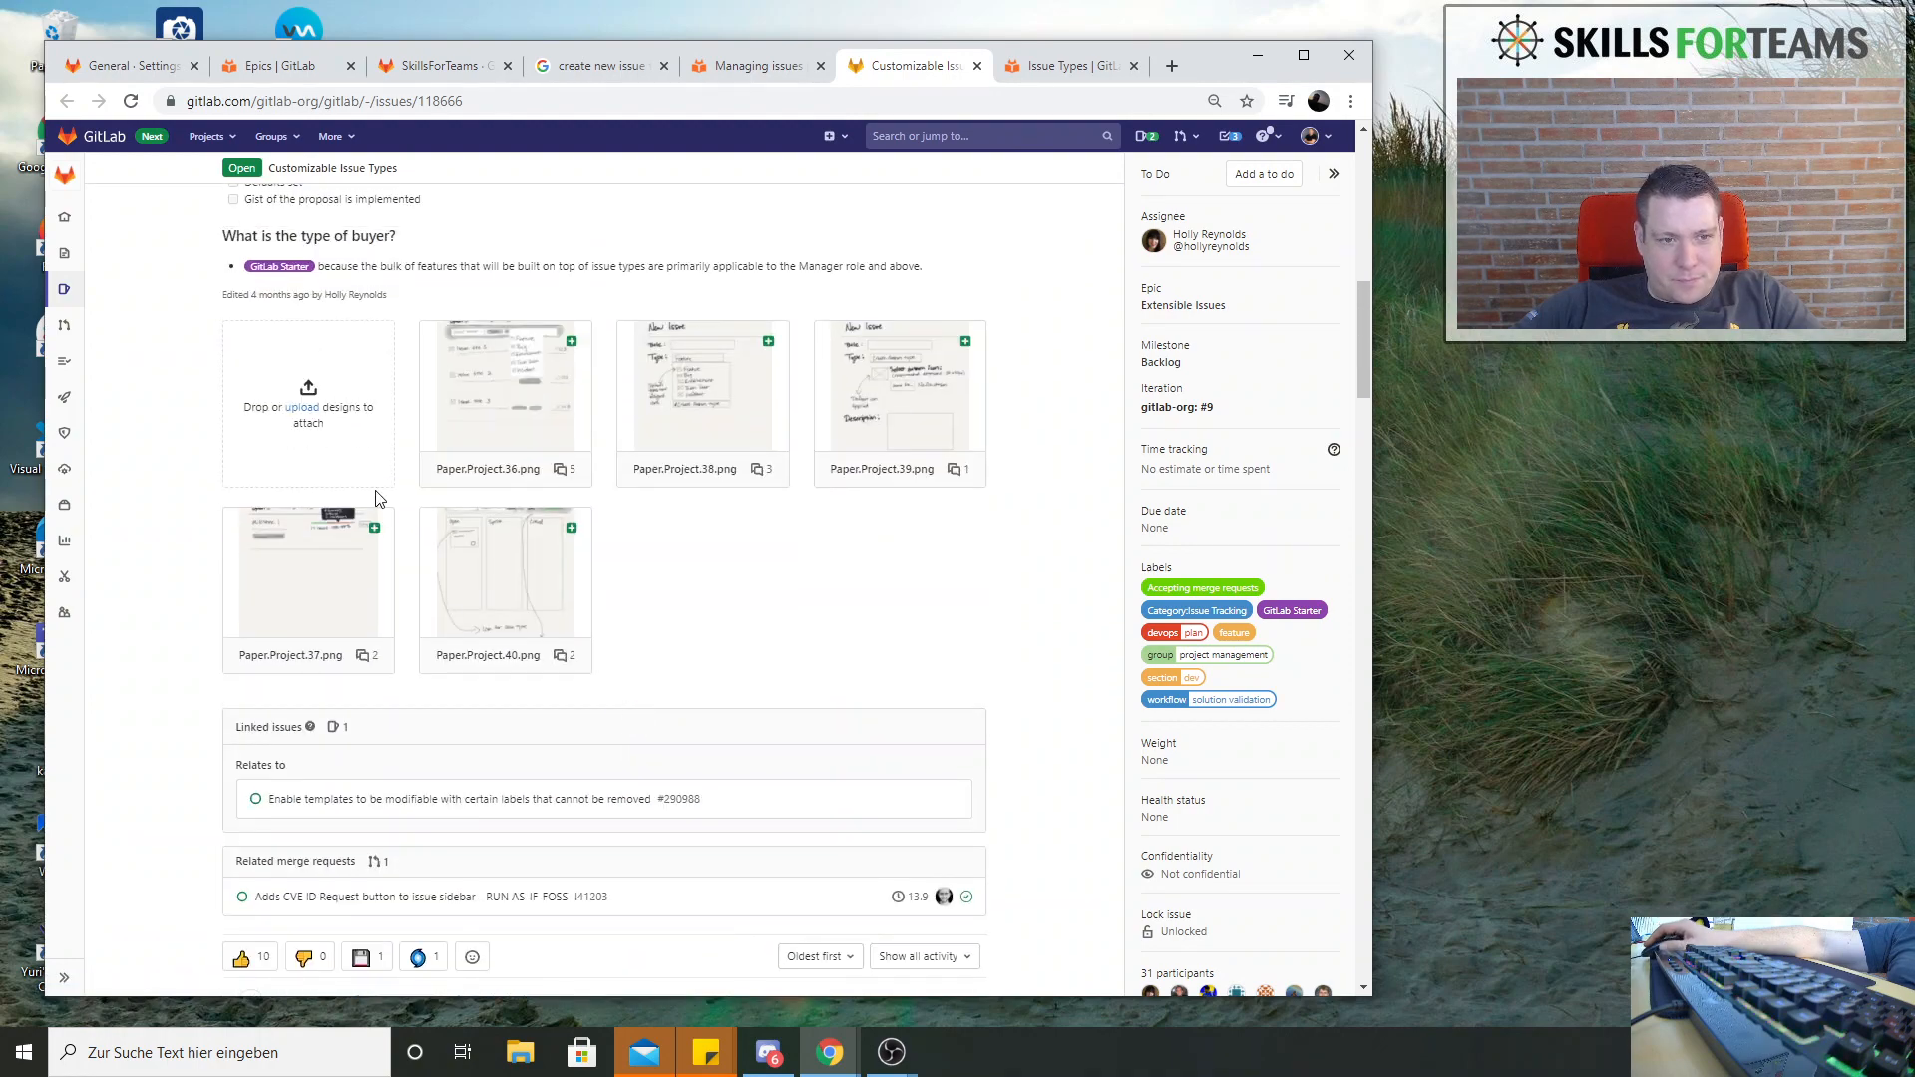
{"action": "left_click", "coordinate": [505, 414]}
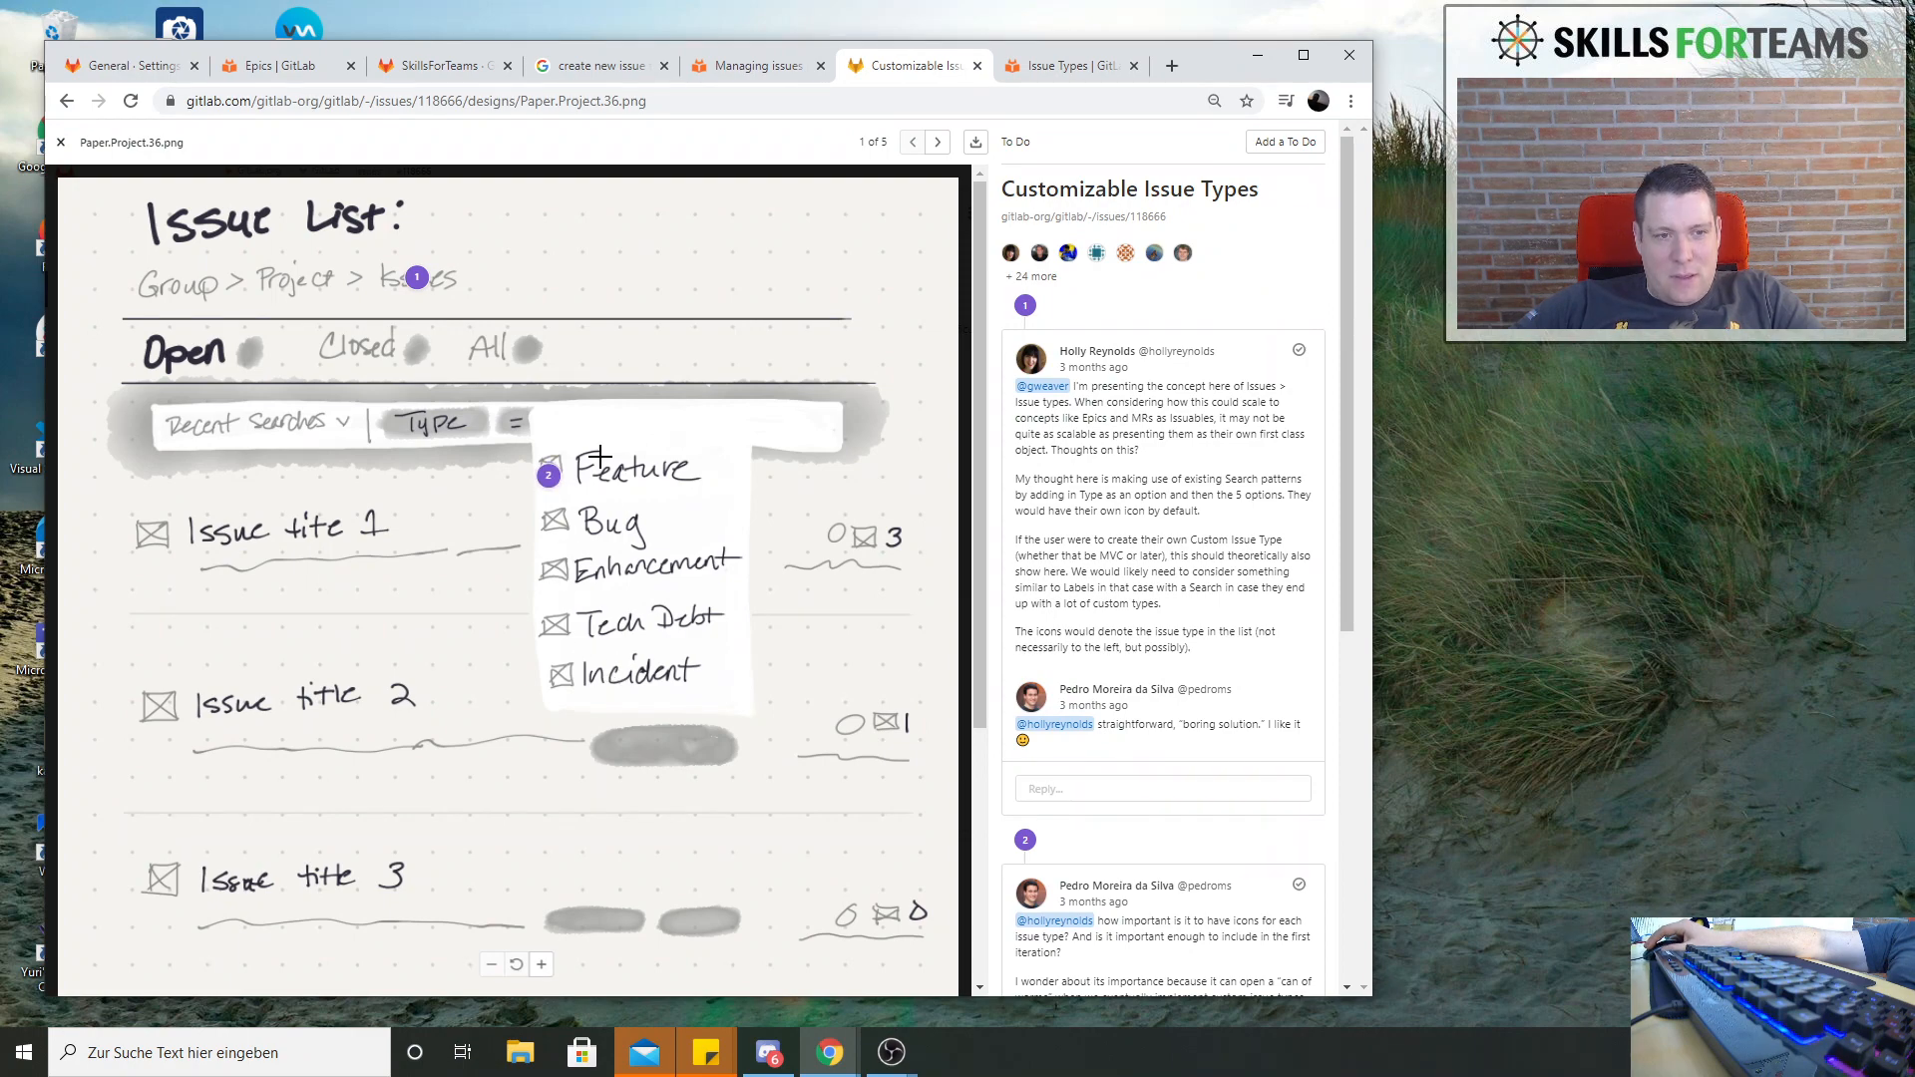
Copy the web address of the Managing issues docs page and read its section on creating a new issue
{"action": "left_click", "coordinate": [762, 67]}
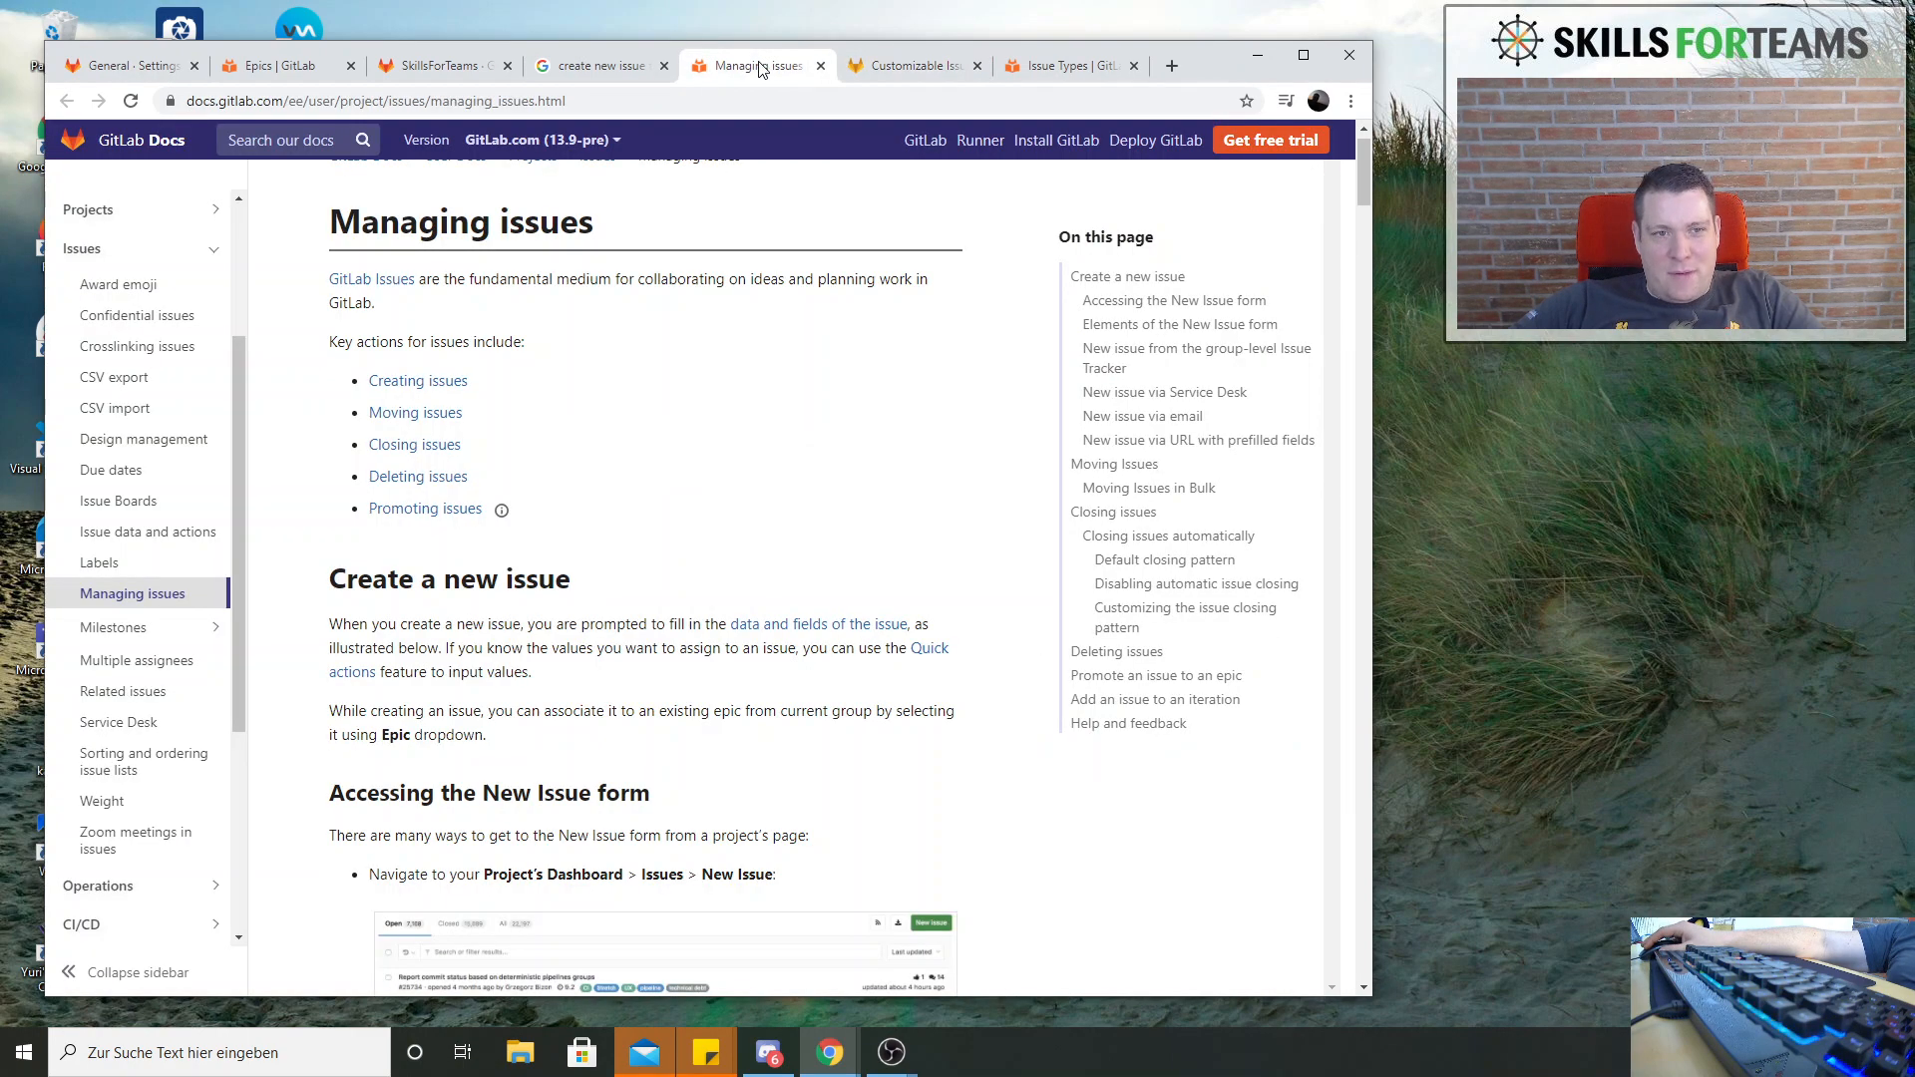
{"action": "left_click", "coordinate": [590, 108]}
{"action": "key", "text": "ctrl+c"}
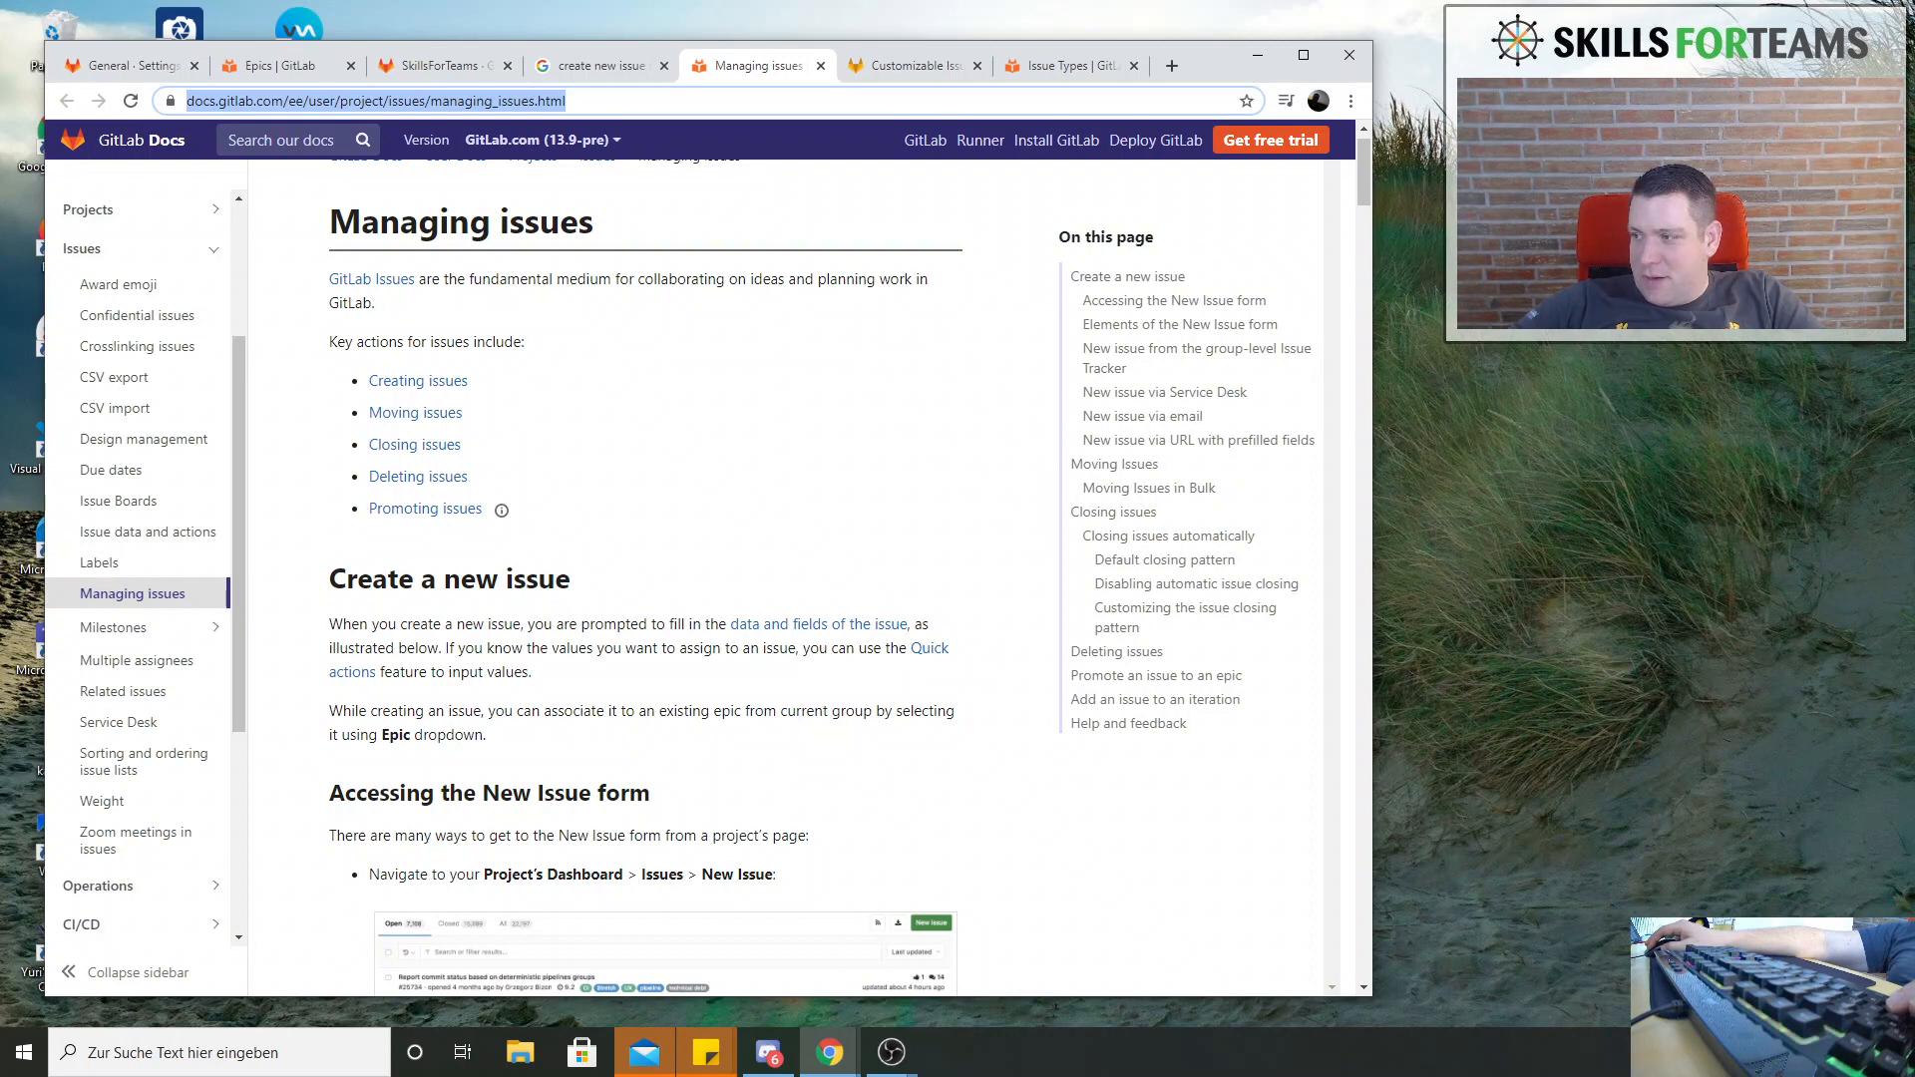
{"action": "key", "text": "alt+Tab"}
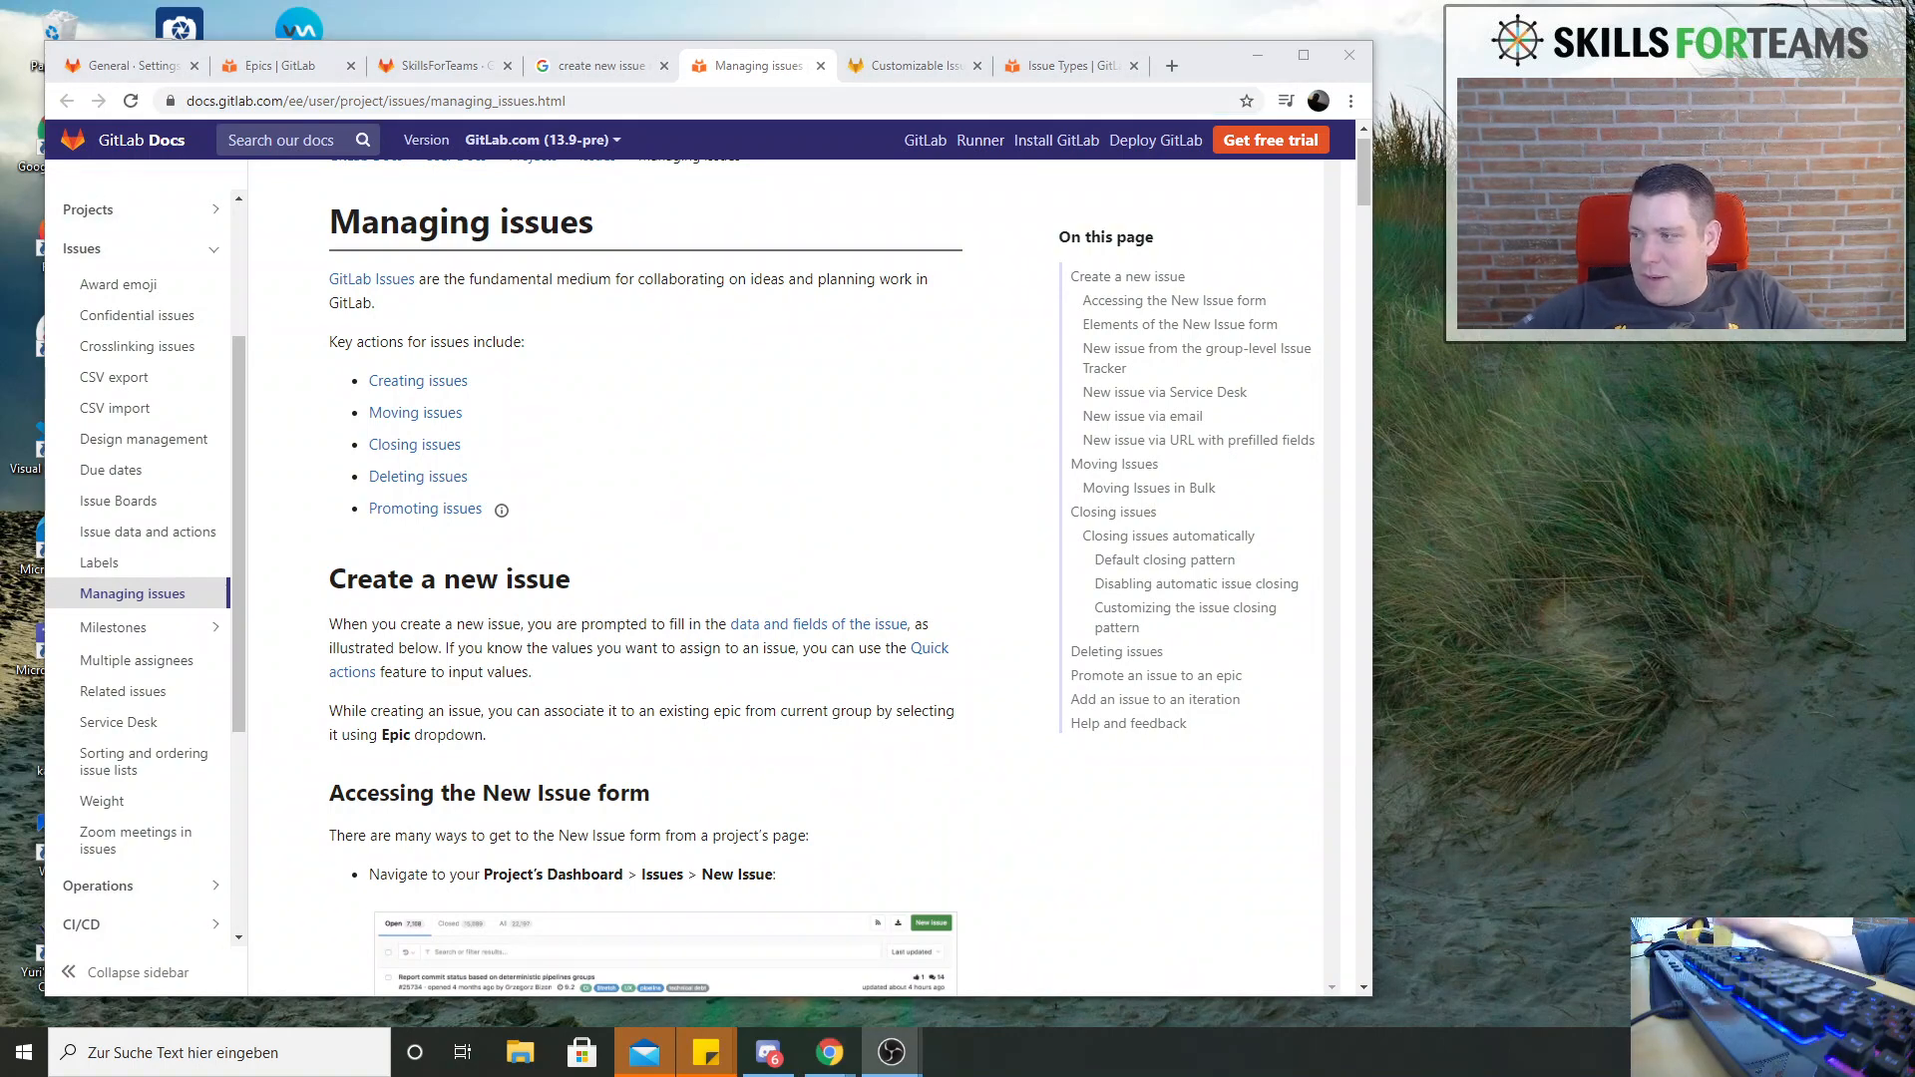
{"action": "scroll", "coordinate": [684, 369], "scroll_direction": "up", "scroll_amount": 1}
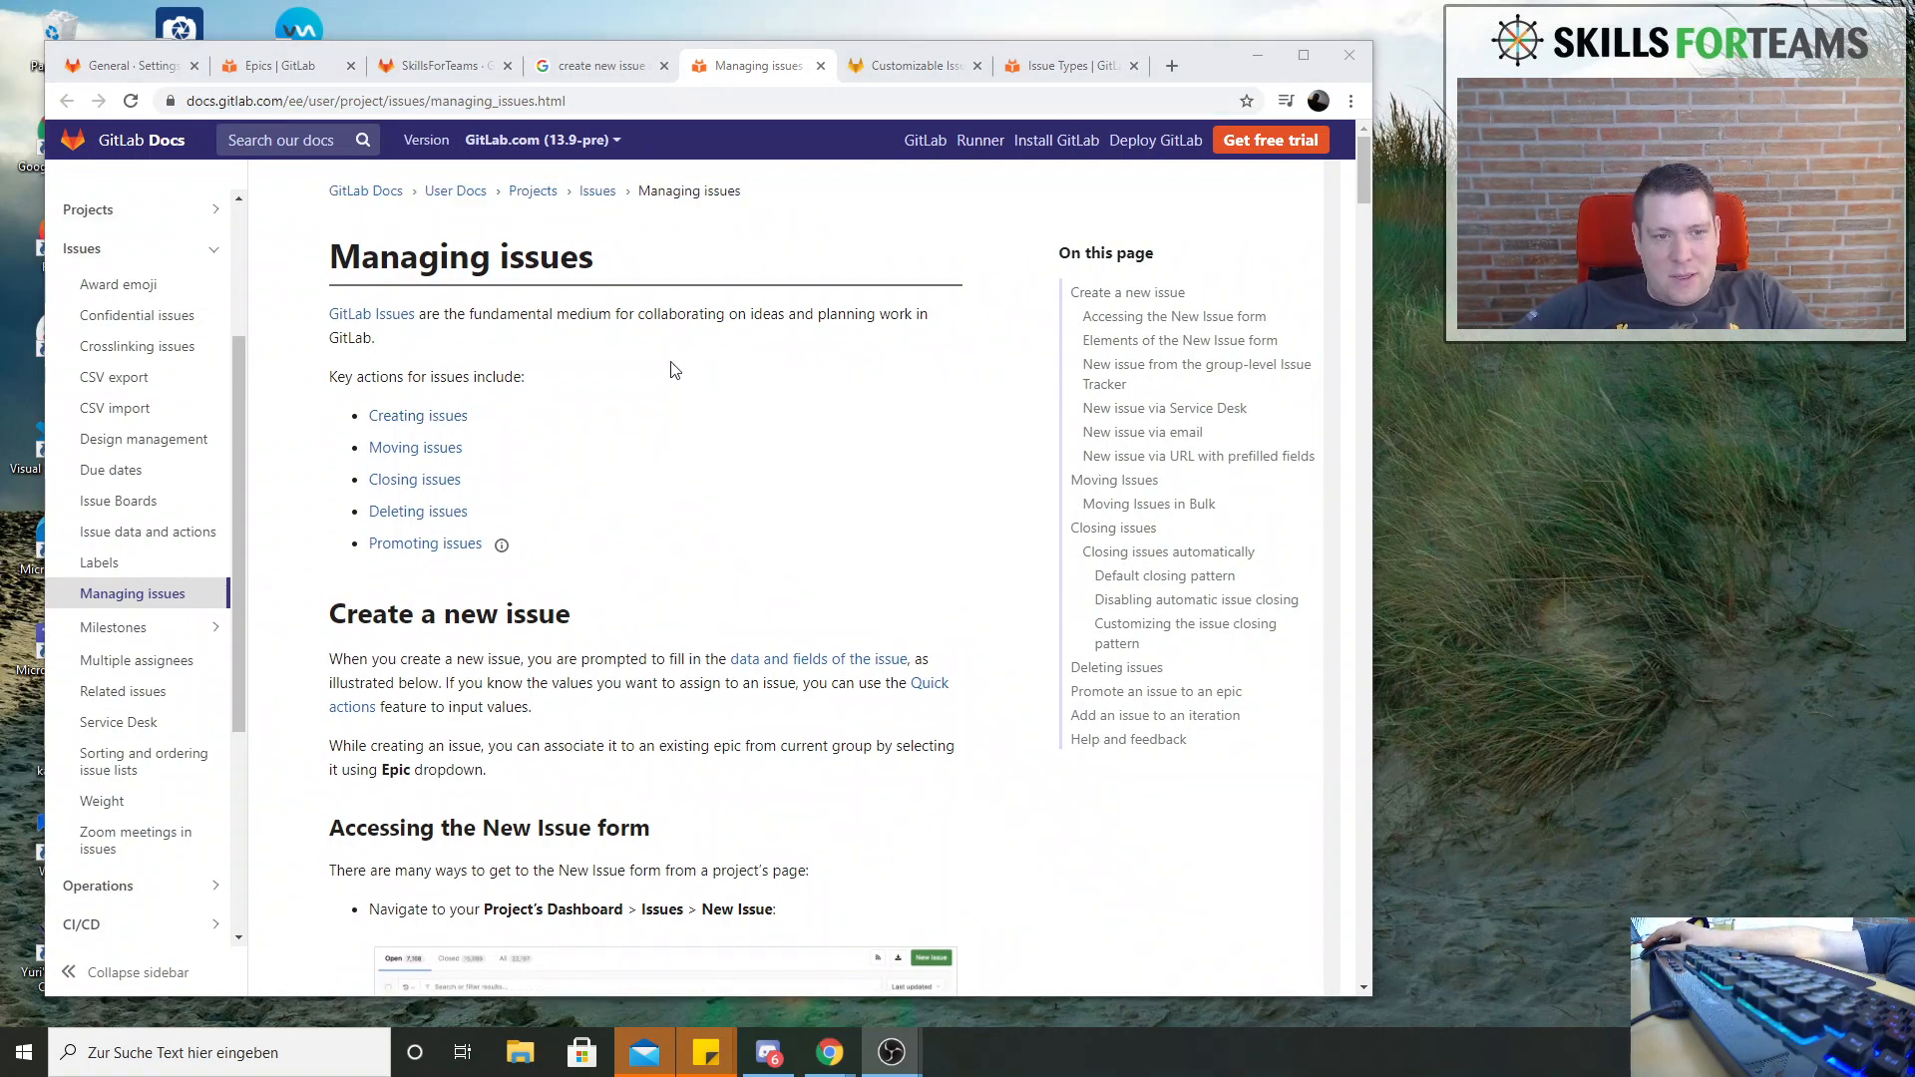
{"action": "scroll", "coordinate": [638, 449], "scroll_direction": "down", "scroll_amount": 1}
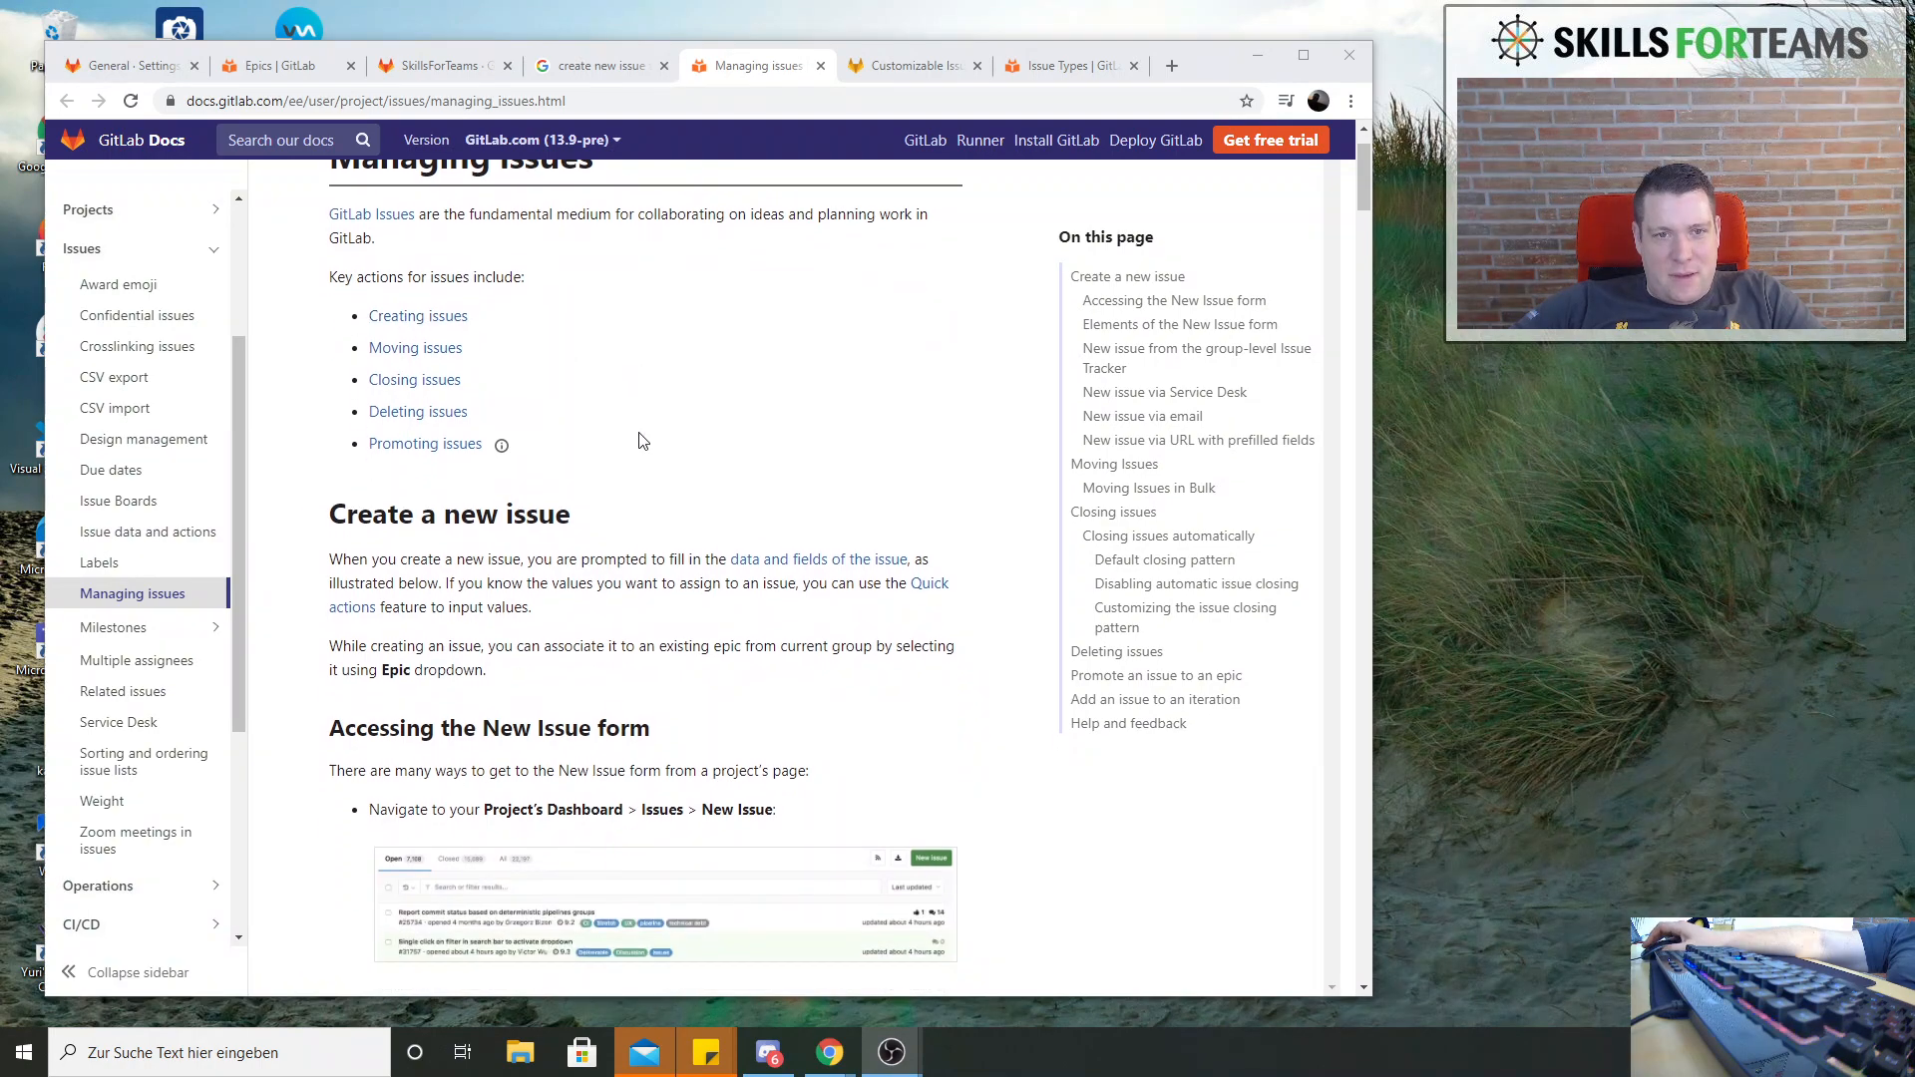
{"action": "scroll", "coordinate": [643, 442], "scroll_direction": "down", "scroll_amount": 6}
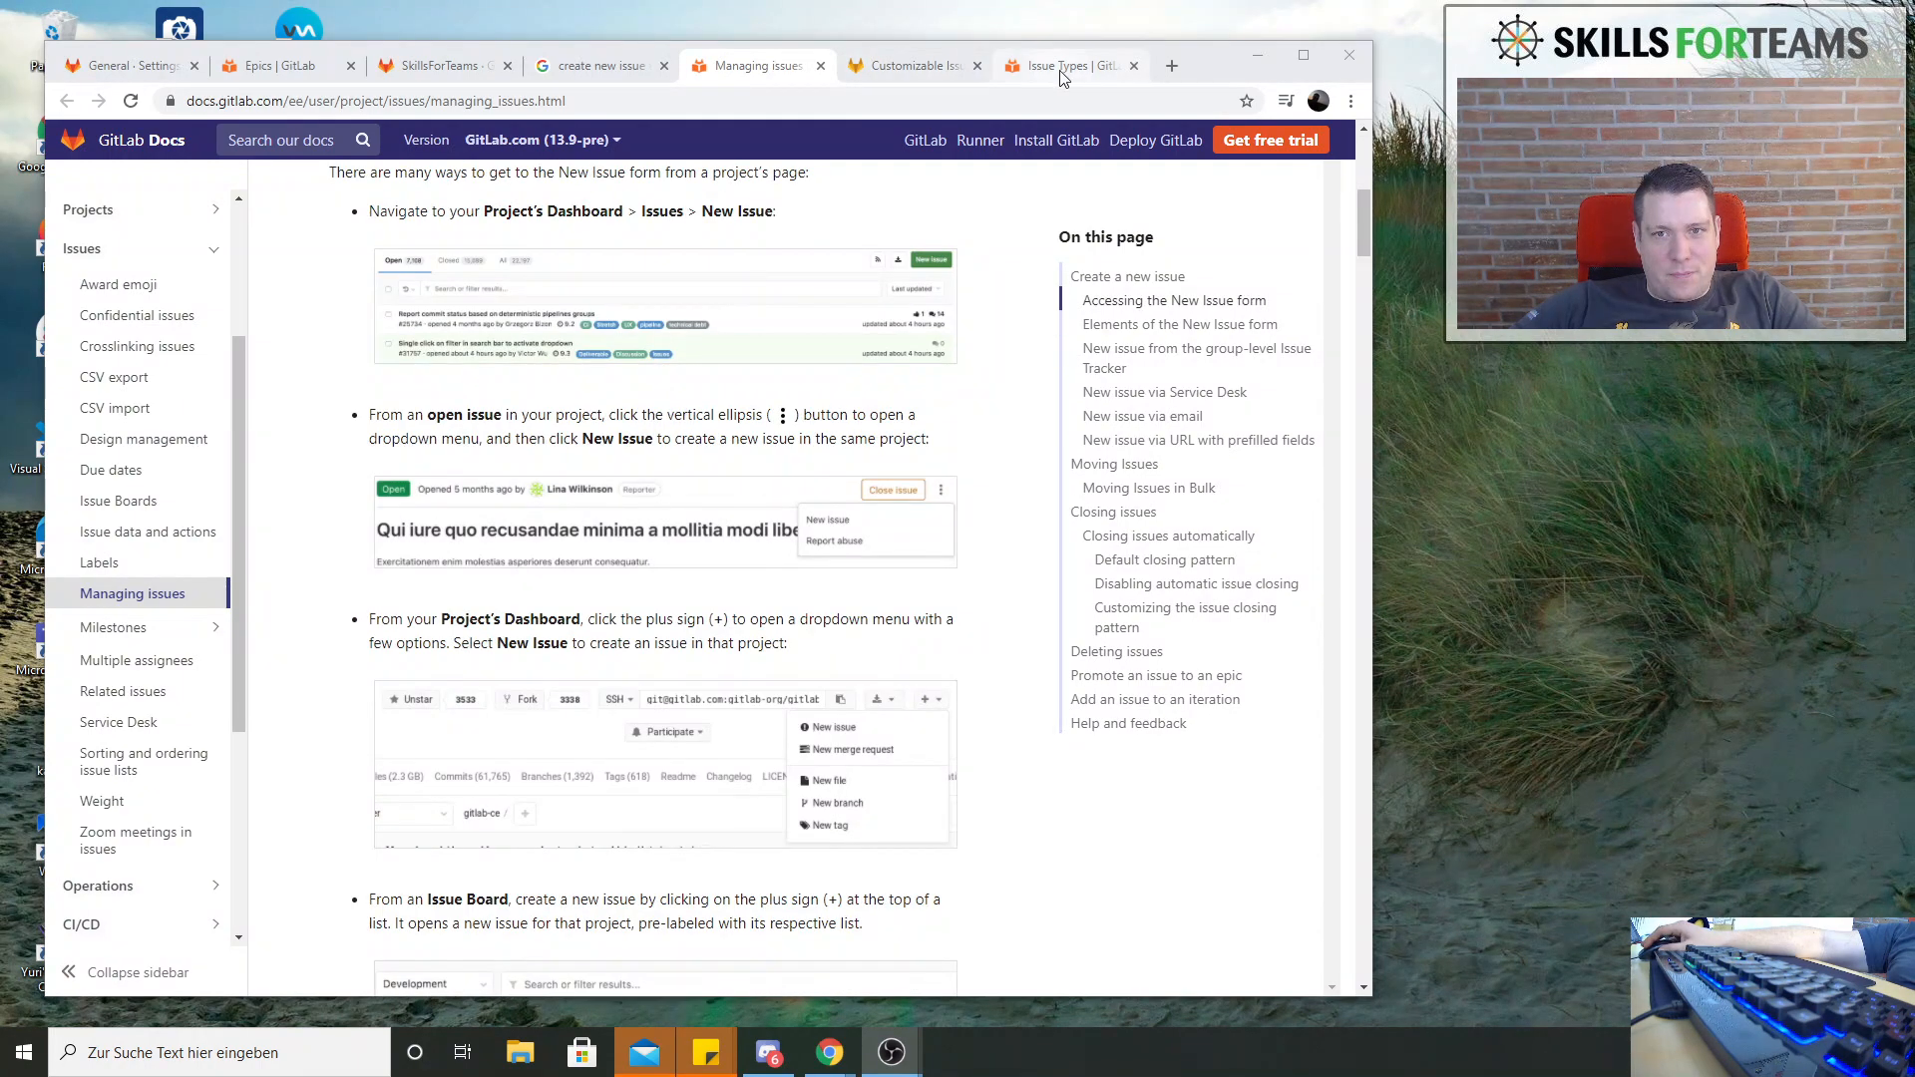
{"action": "left_click", "coordinate": [739, 104]}
{"action": "key", "text": "ctrl+v"}
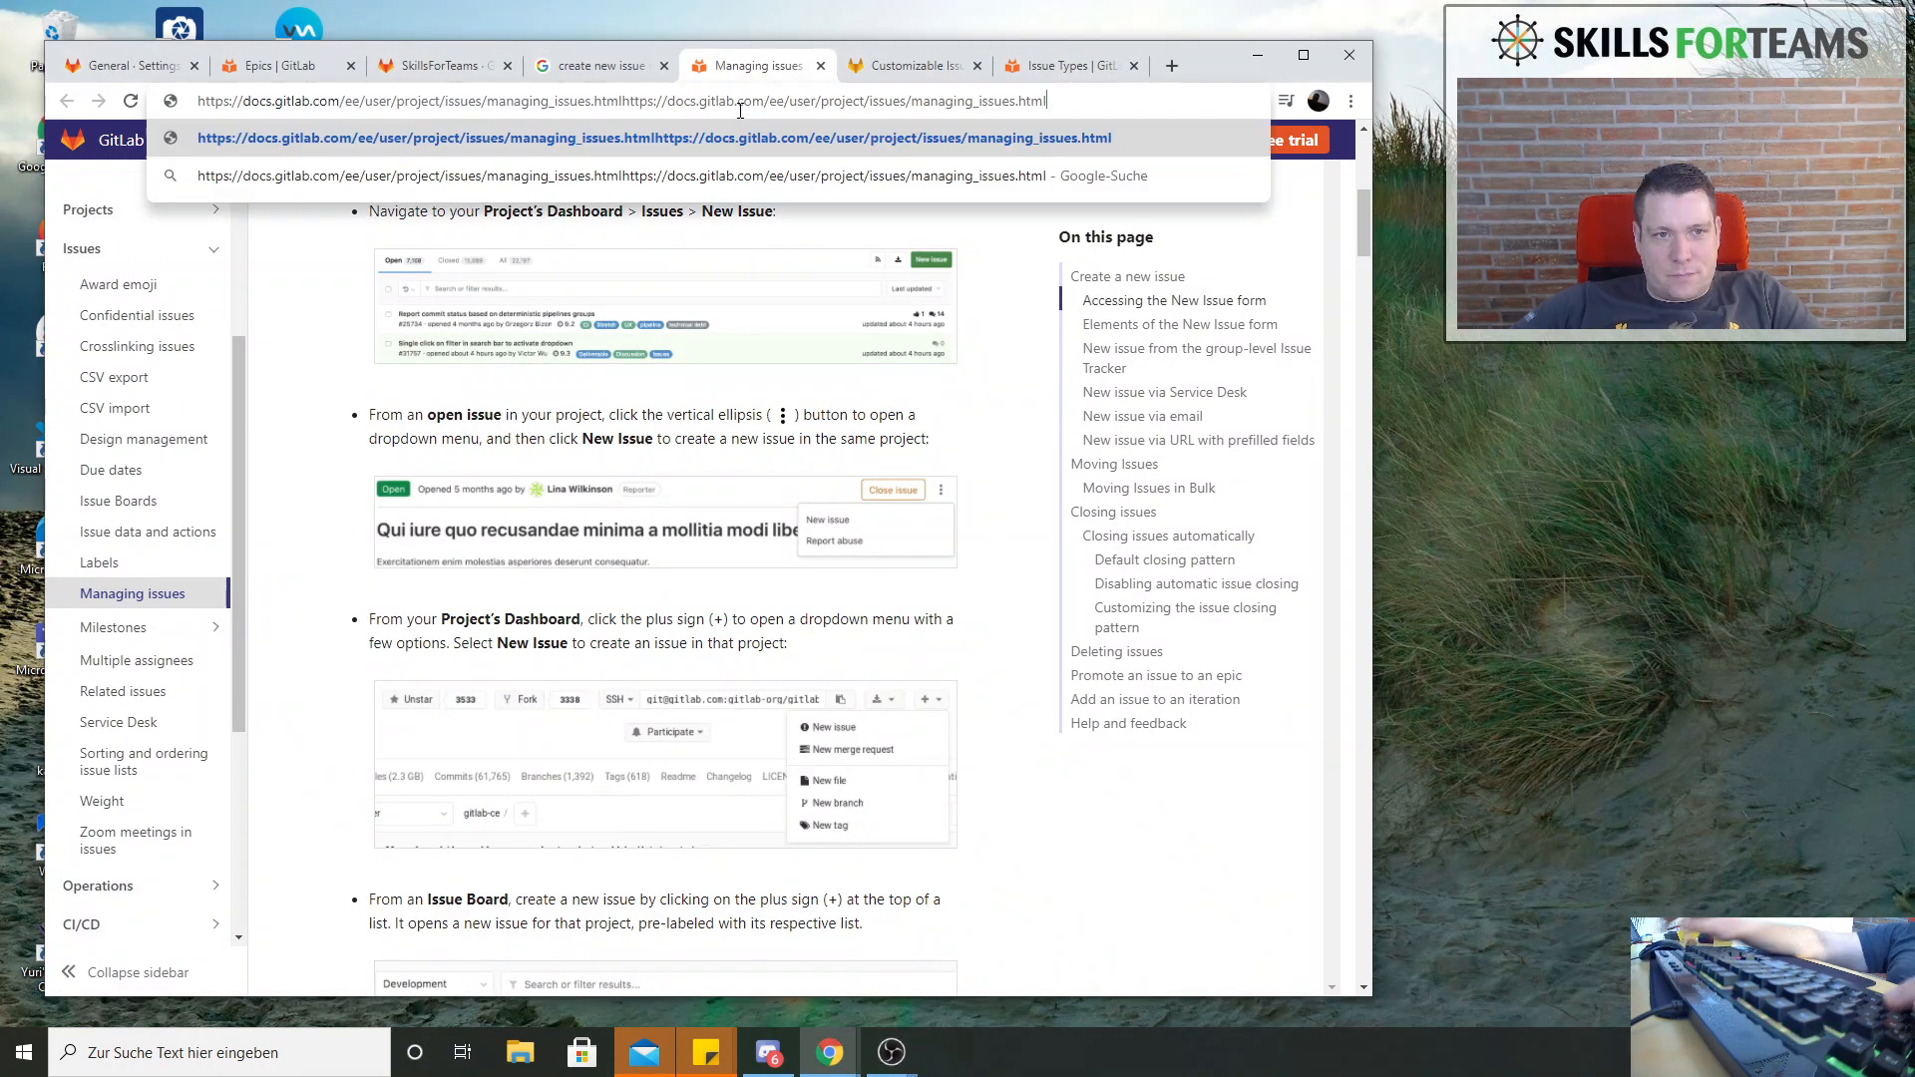
{"action": "key", "text": "ctrl+a"}
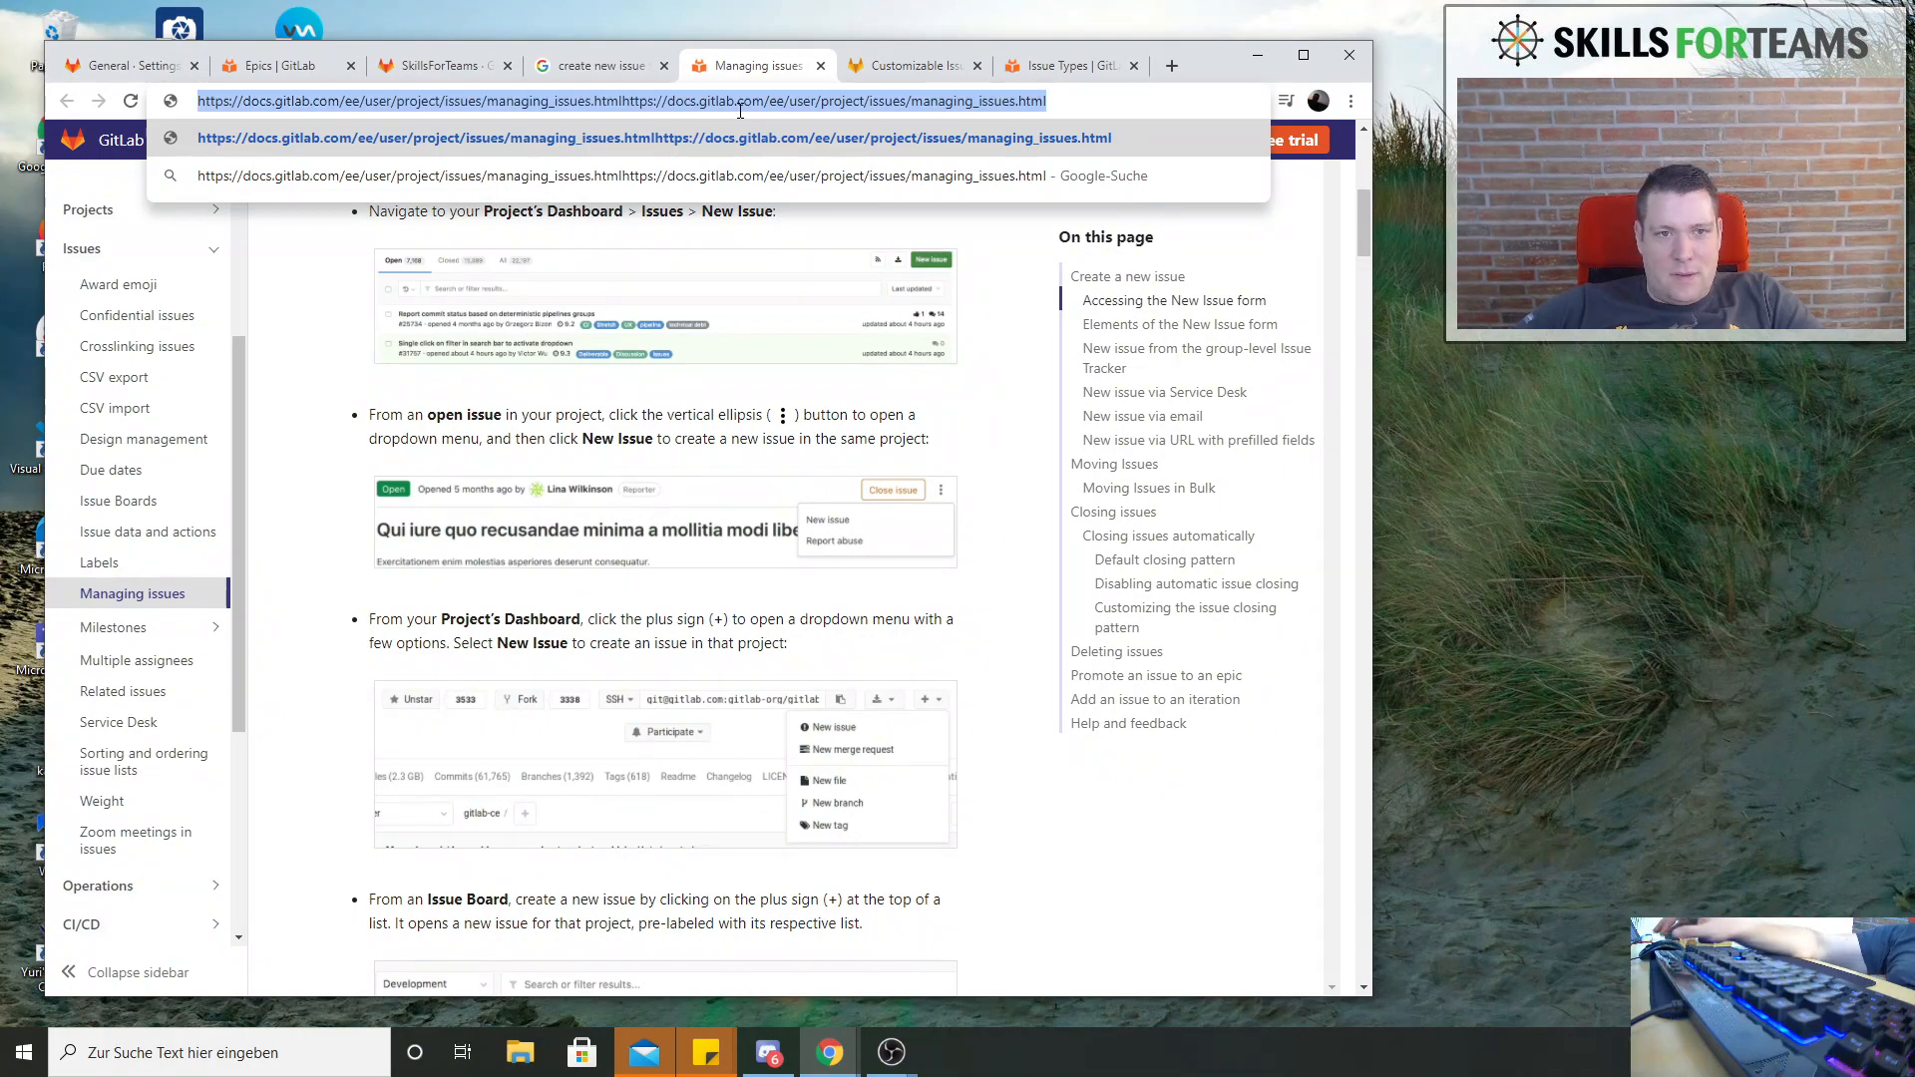
{"action": "left_click", "coordinate": [441, 65]}
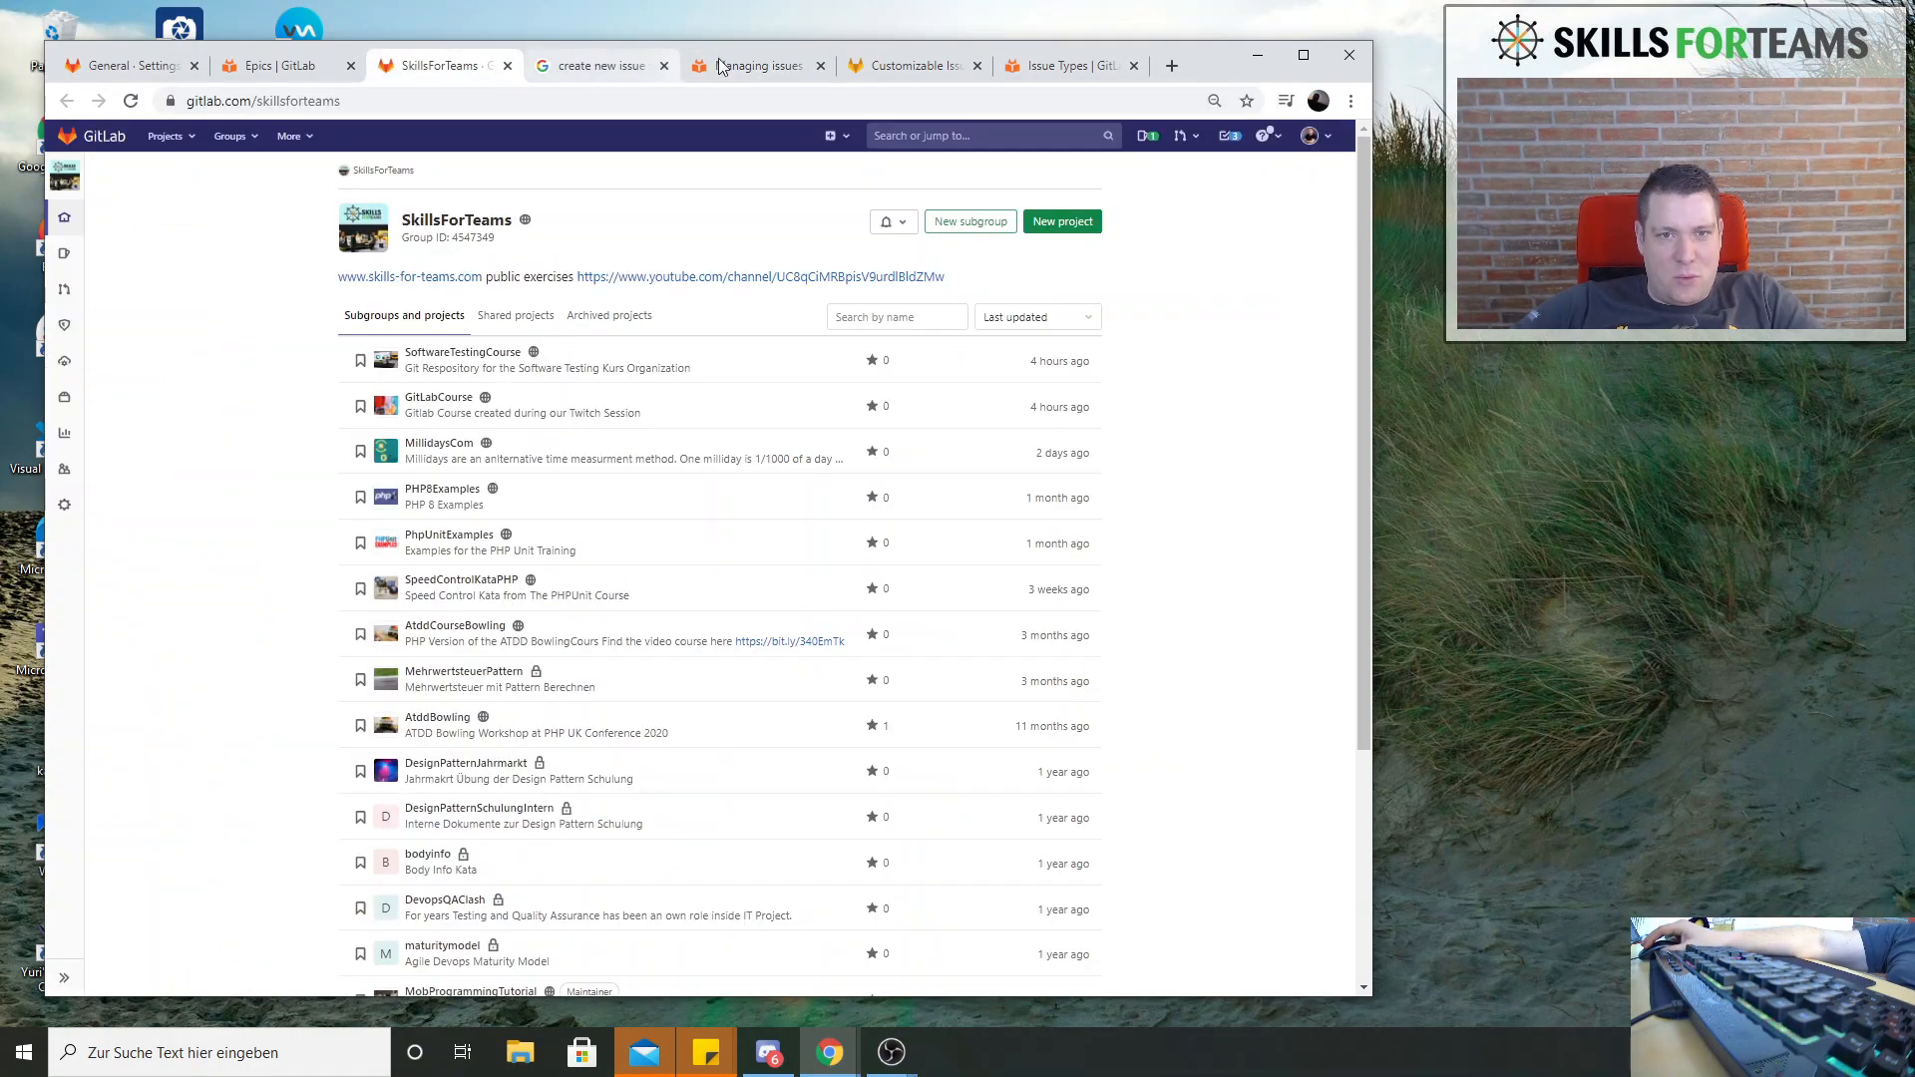
Close the Paper.Project.36.png design and copy the web address of the Customizable Issue Types issue
{"action": "left_click", "coordinate": [933, 66]}
{"action": "left_click", "coordinate": [655, 109]}
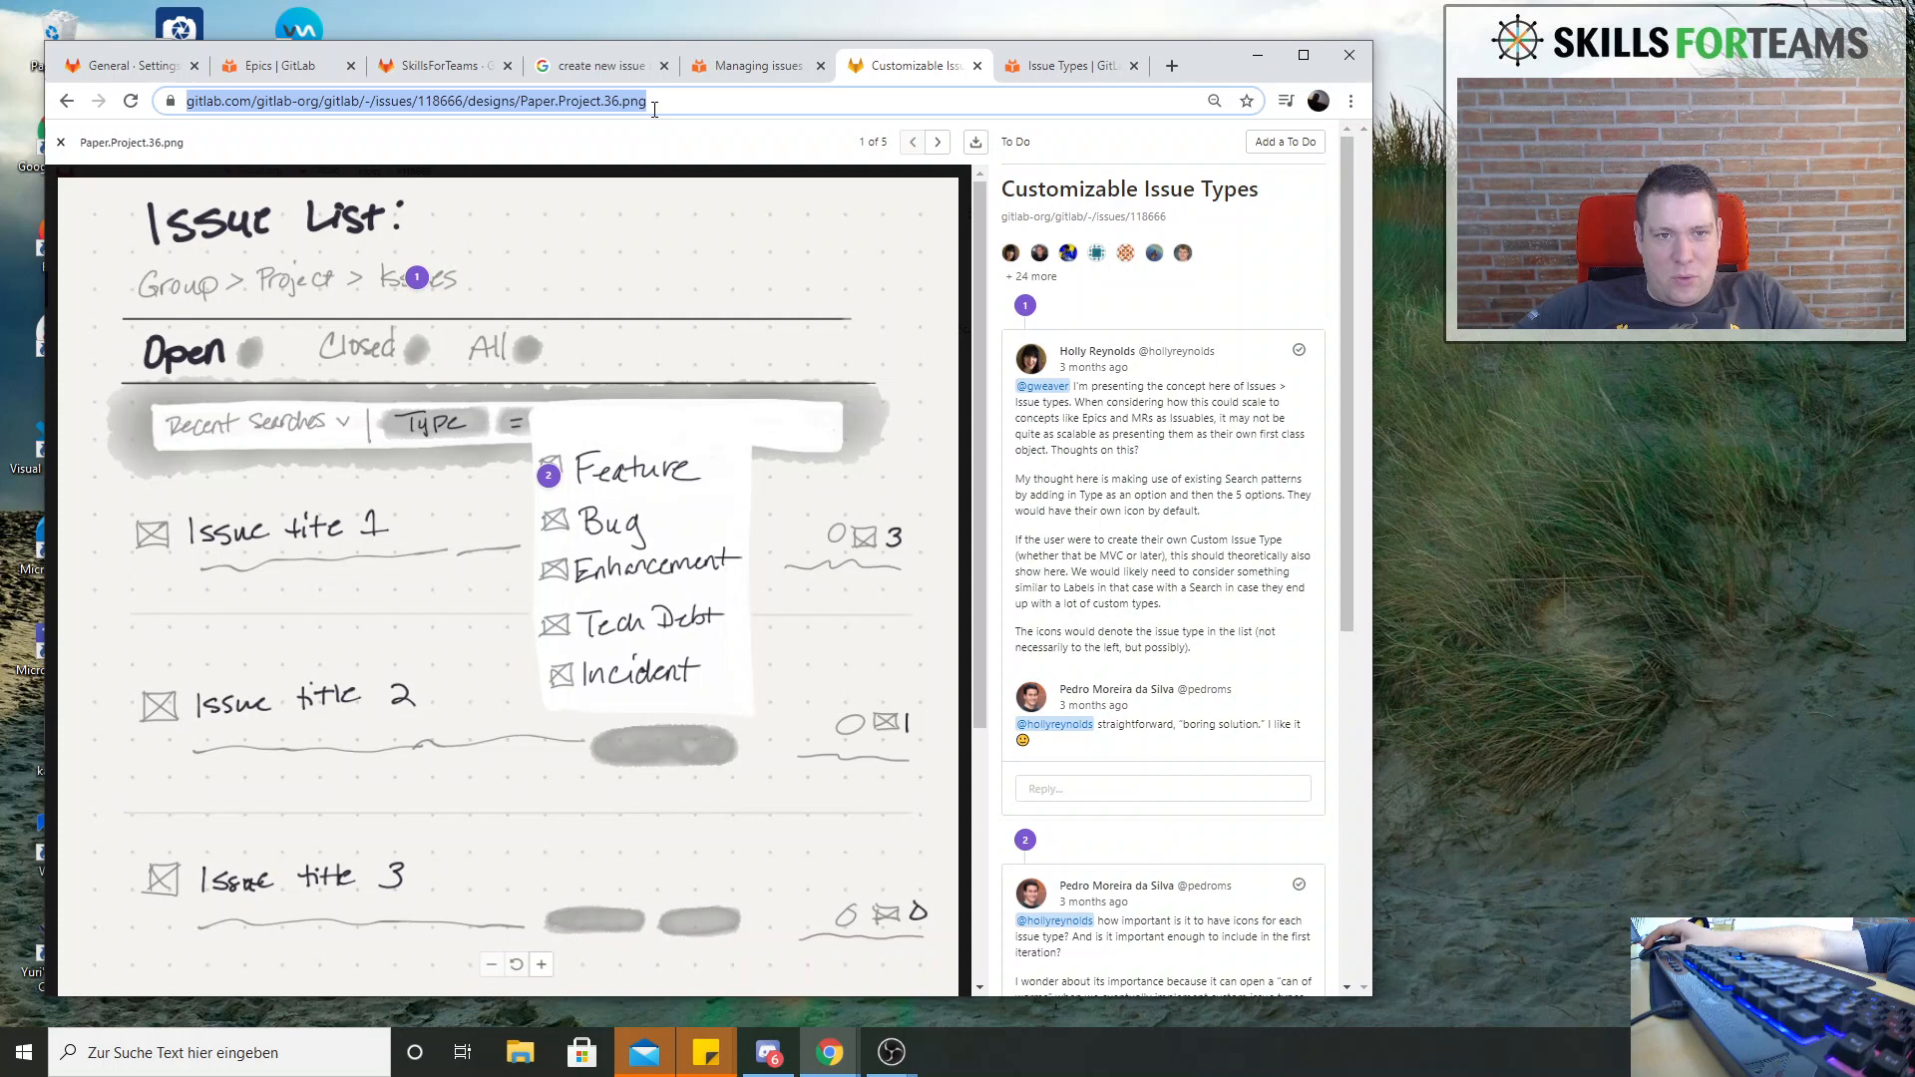
{"action": "left_click", "coordinate": [61, 141]}
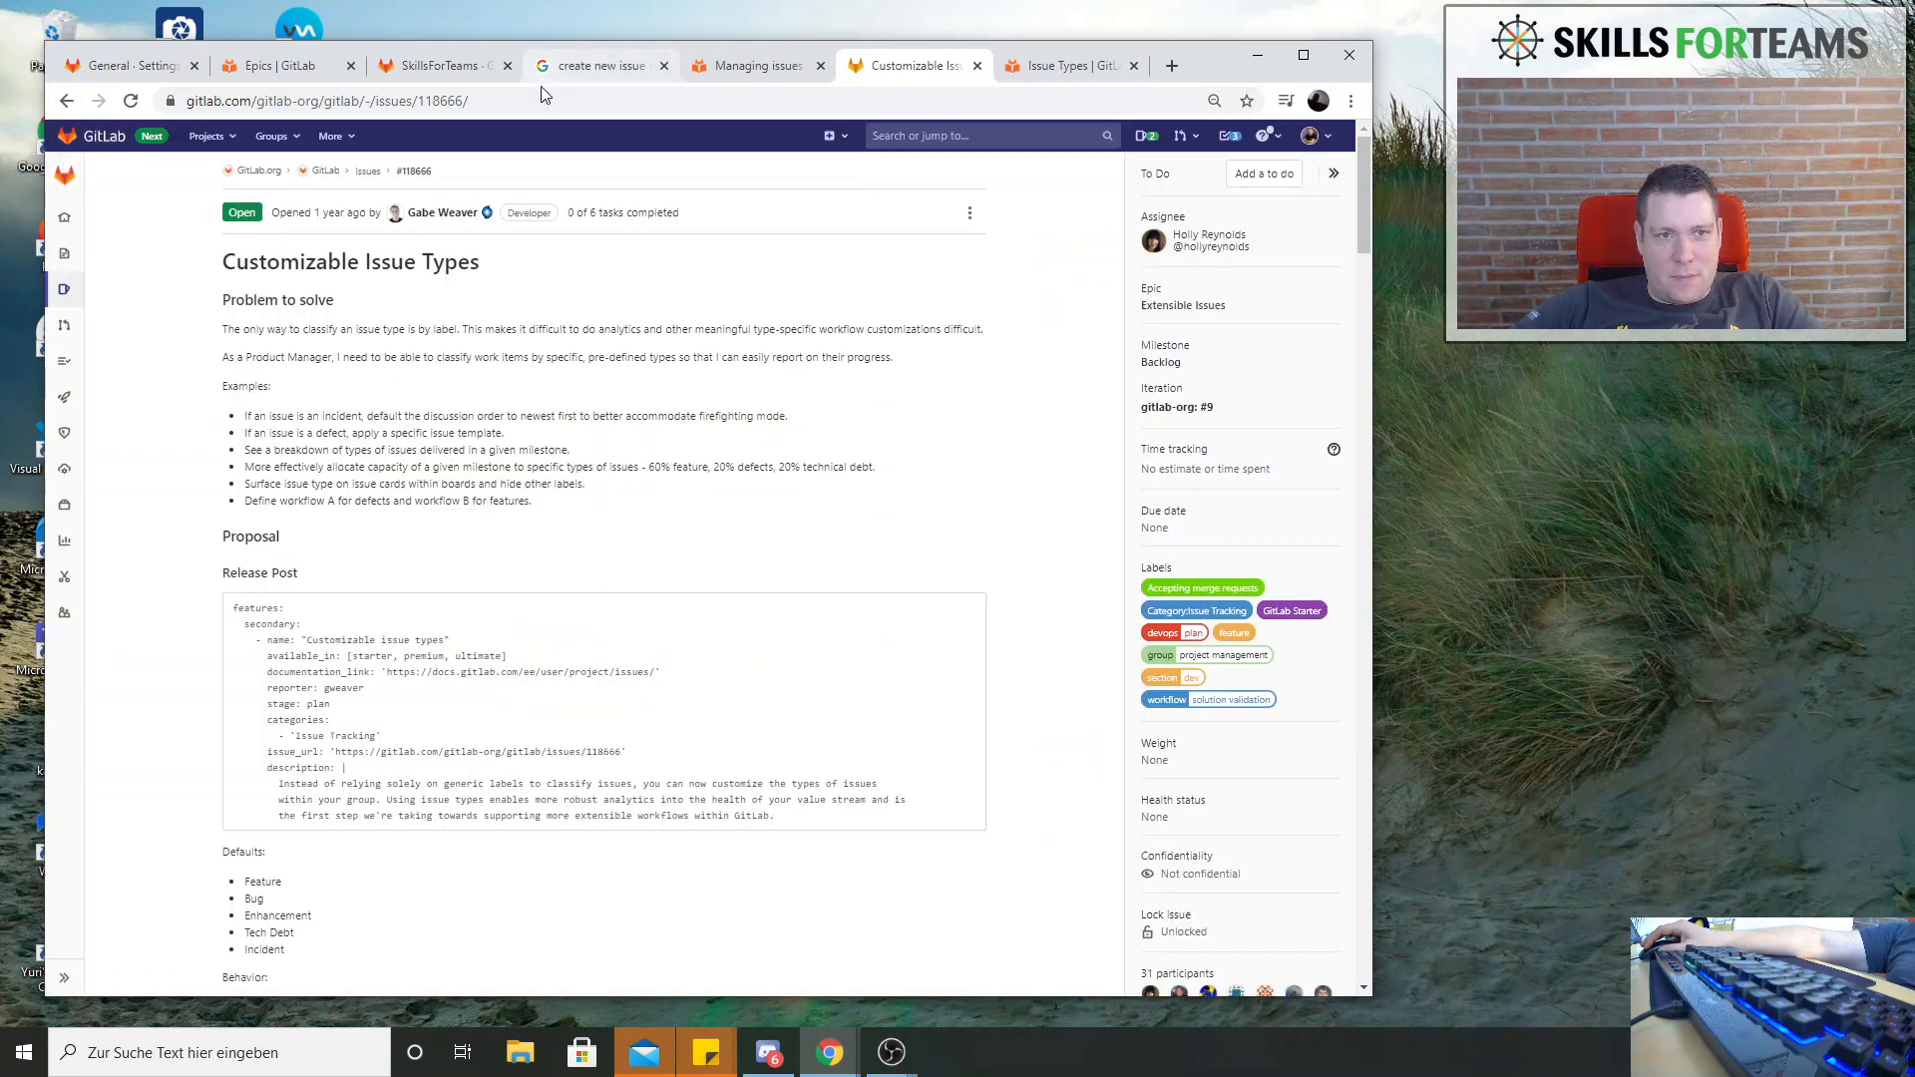
{"action": "left_click", "coordinate": [544, 98]}
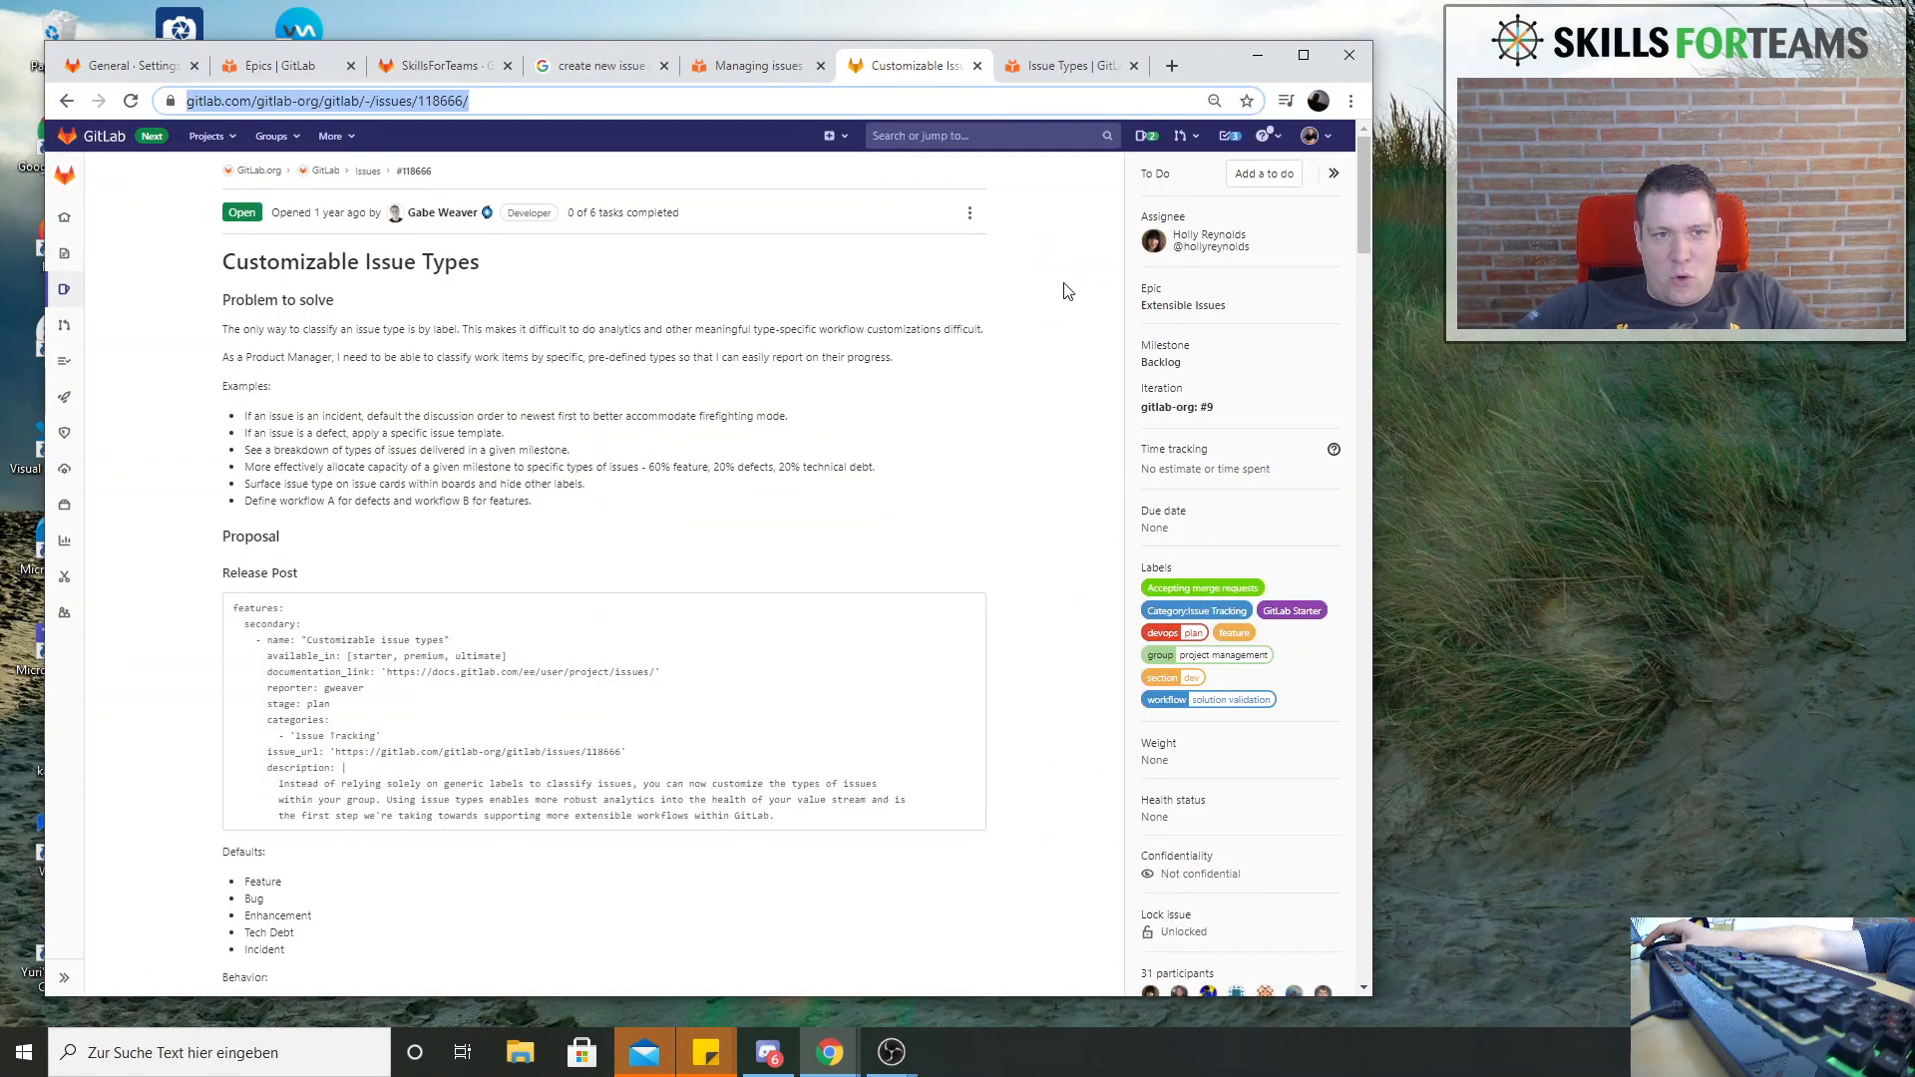
{"action": "key", "text": "alt+Tab"}
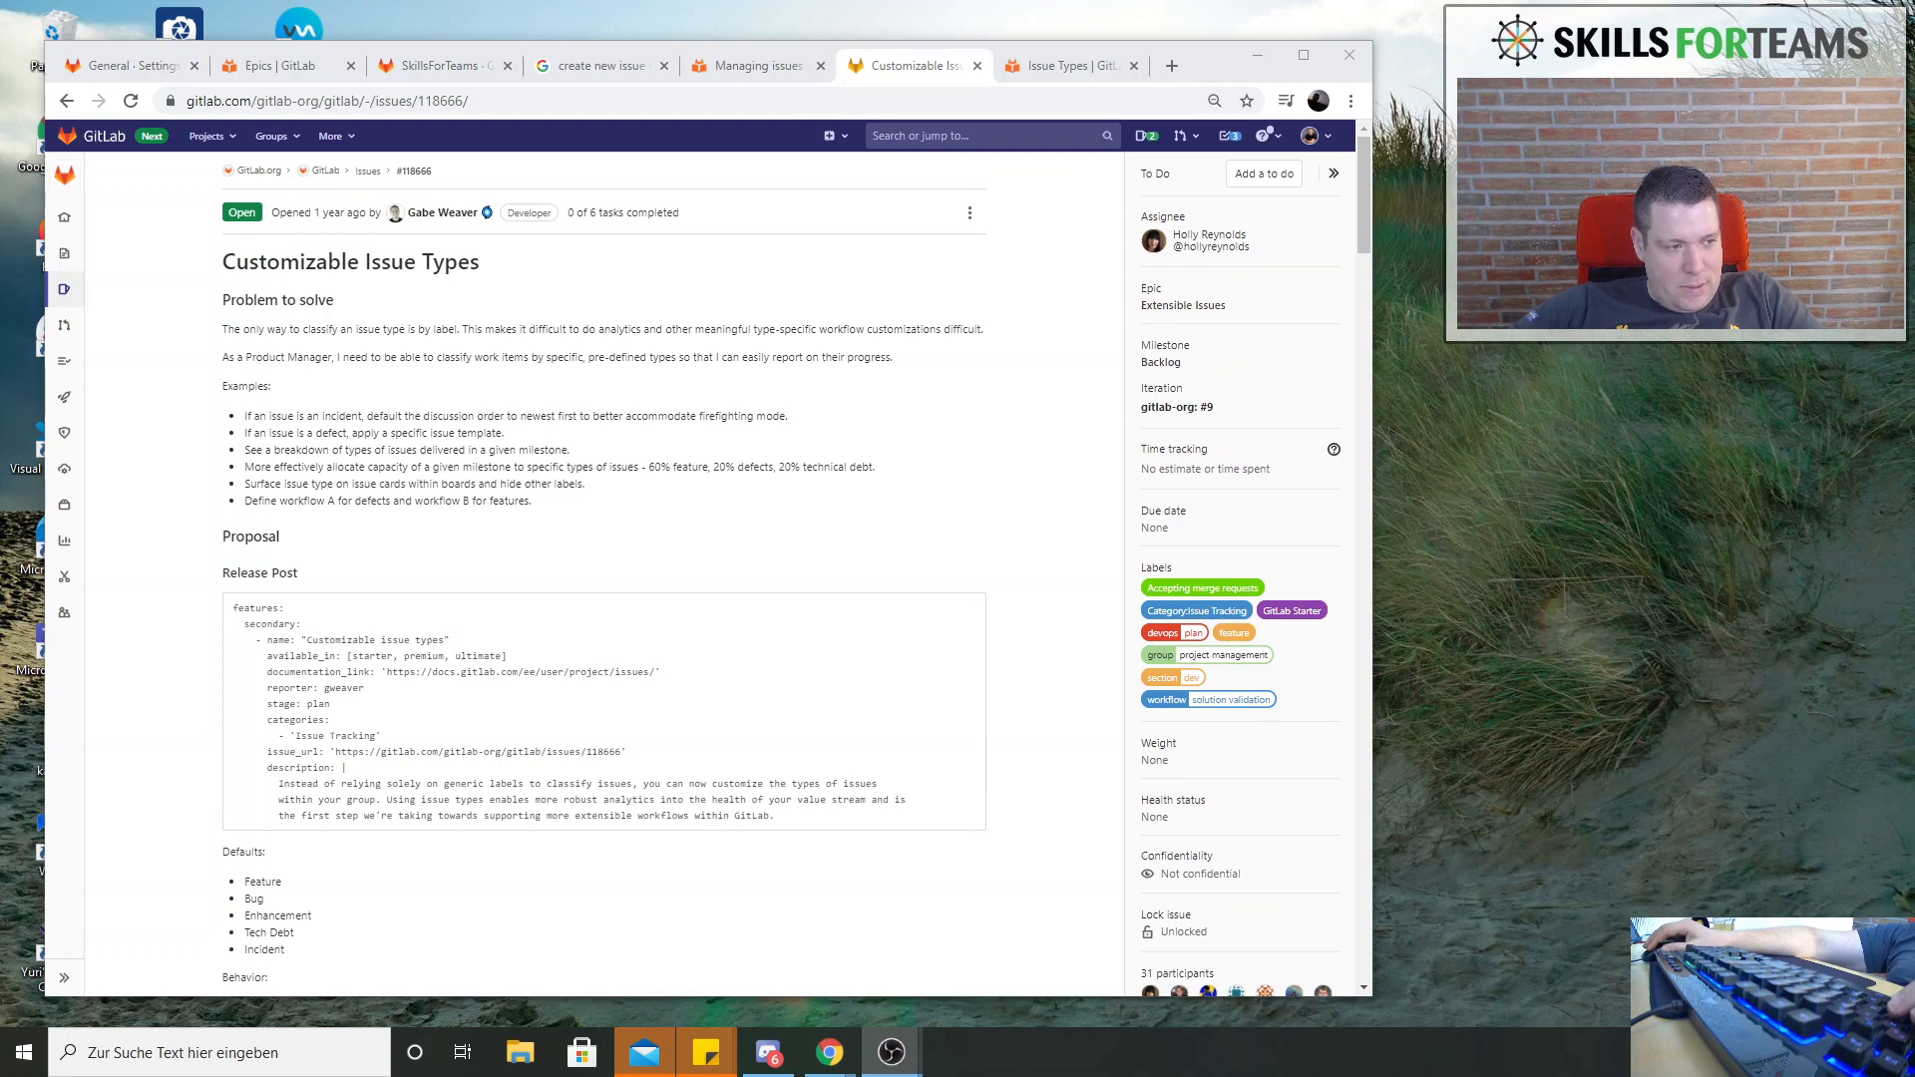
{"action": "key", "text": "alt+Tab"}
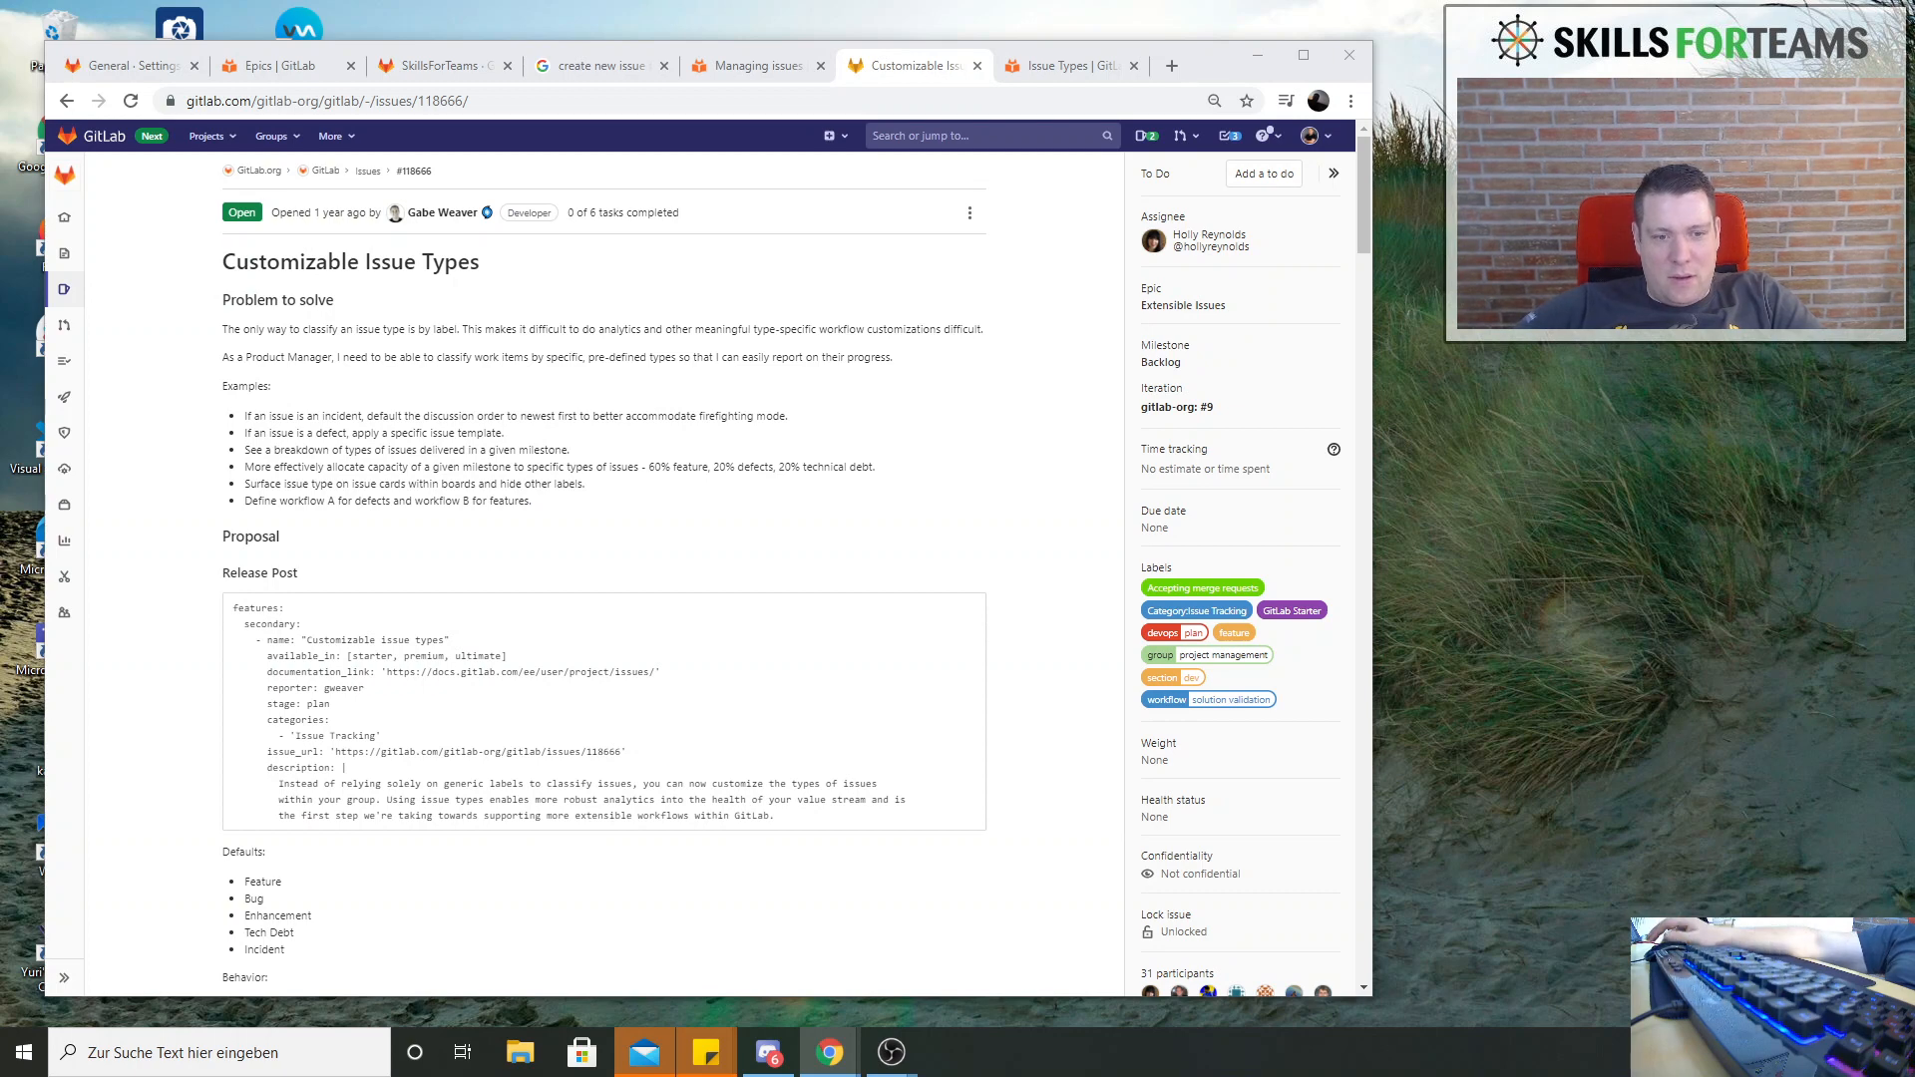
{"action": "mouse_move", "coordinate": [64, 289]}
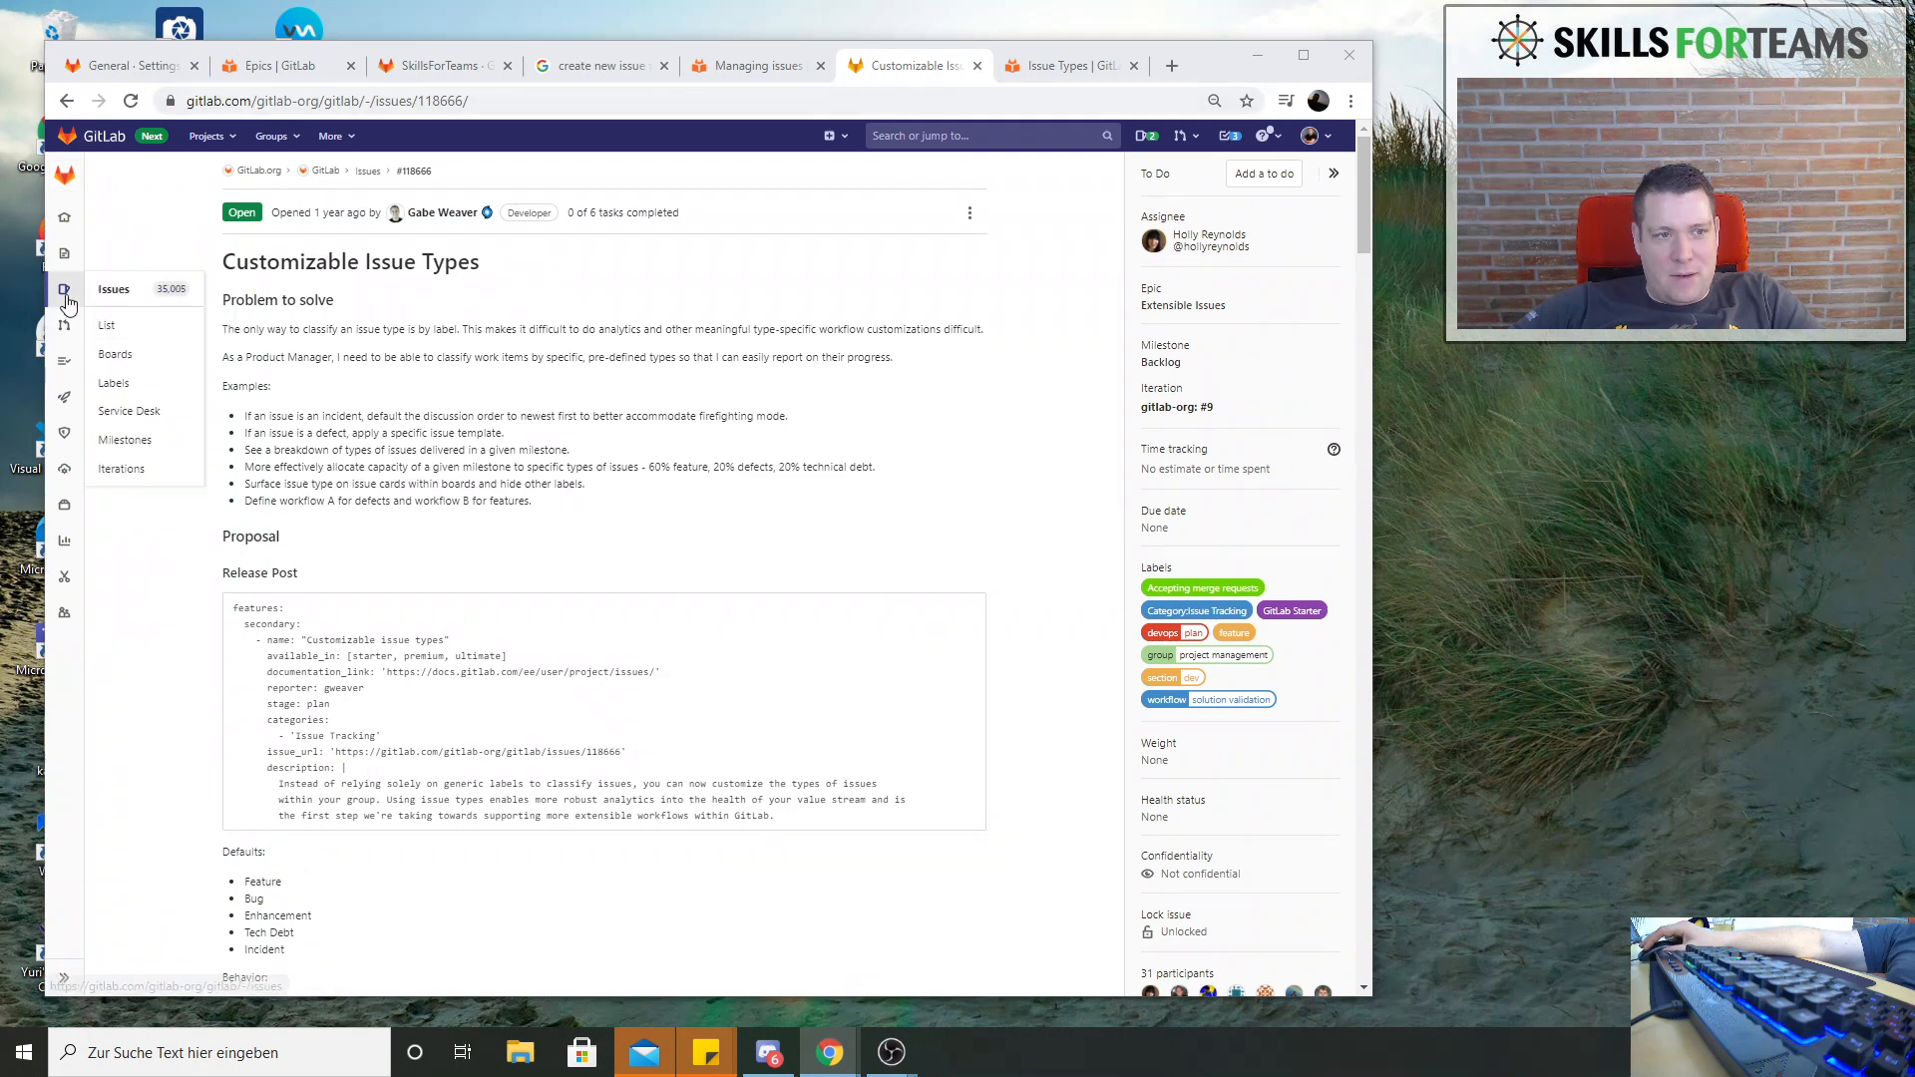
View the issue list of the gitlab-org/gitlab project and open its 10.0 Workflow issue board to examine the workflow lists
{"action": "left_click", "coordinate": [123, 297]}
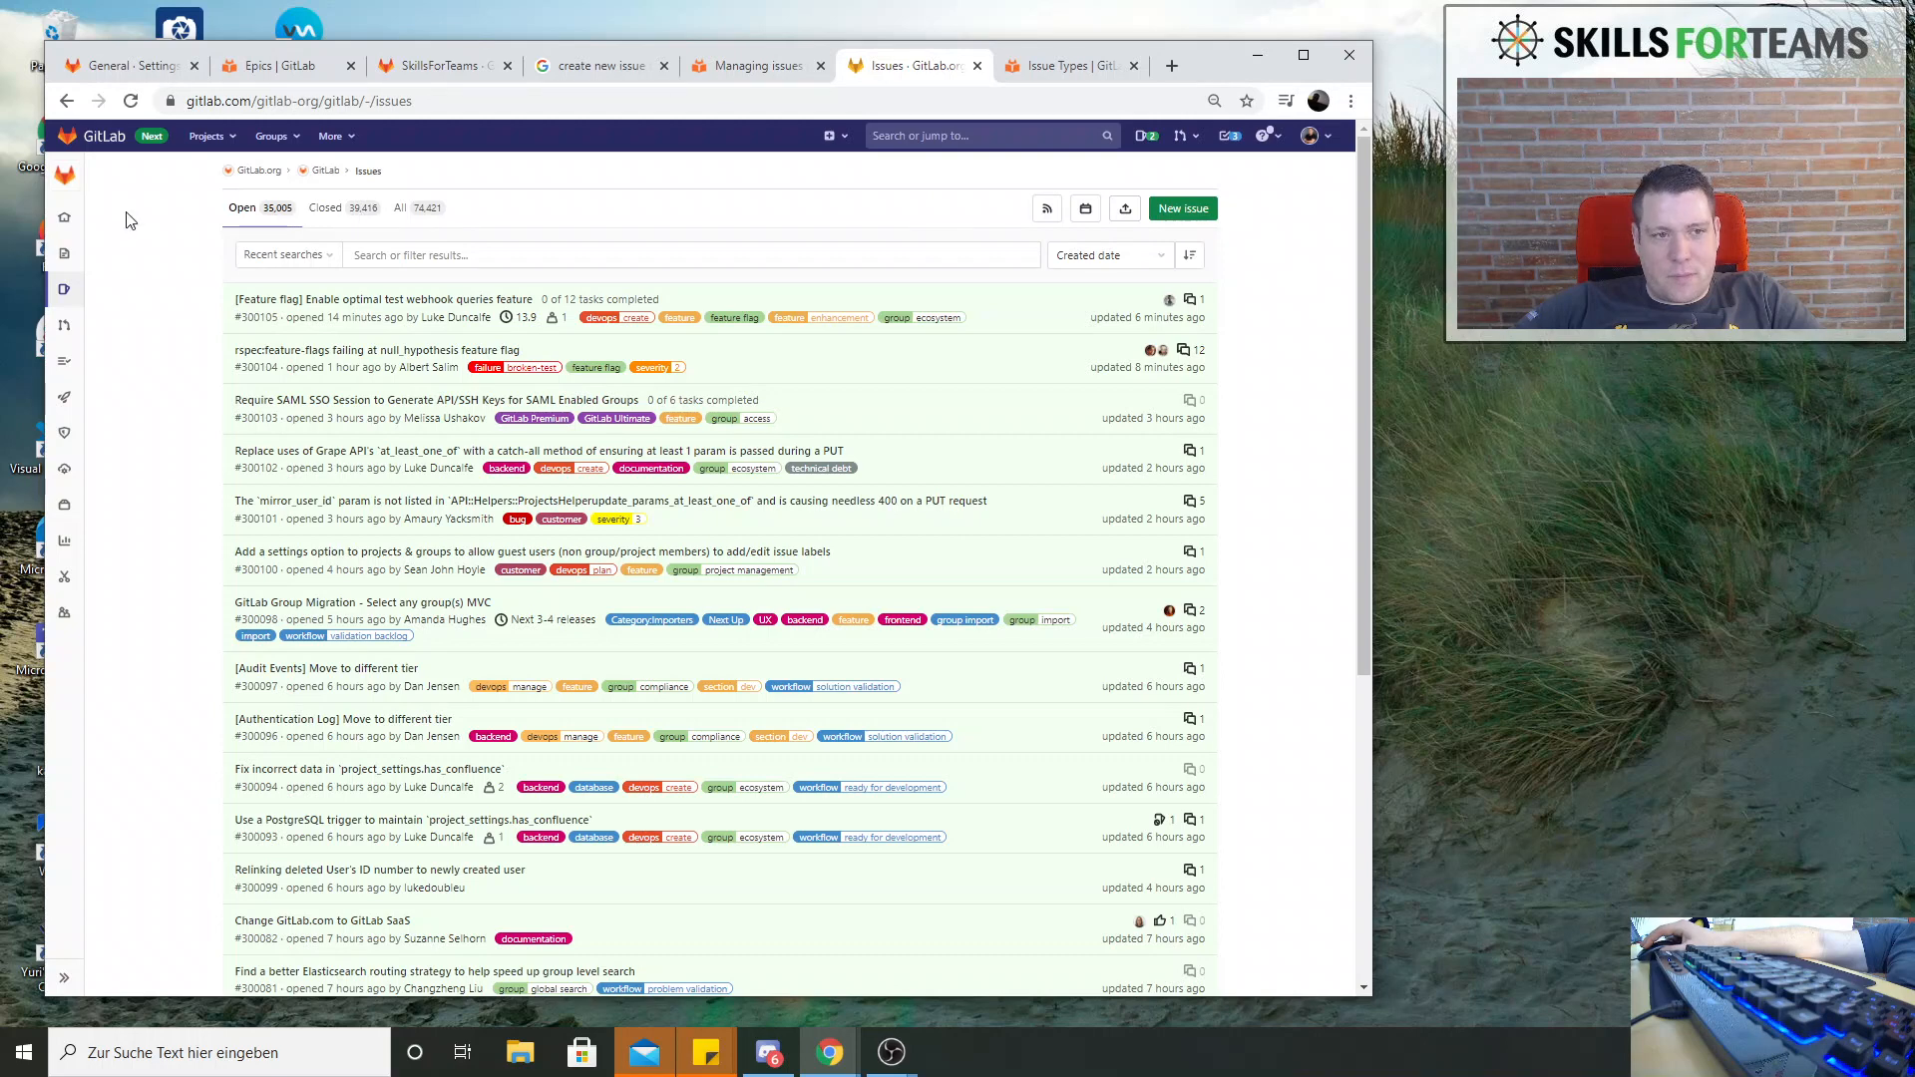
{"action": "mouse_move", "coordinate": [74, 299]}
{"action": "left_click", "coordinate": [113, 357]}
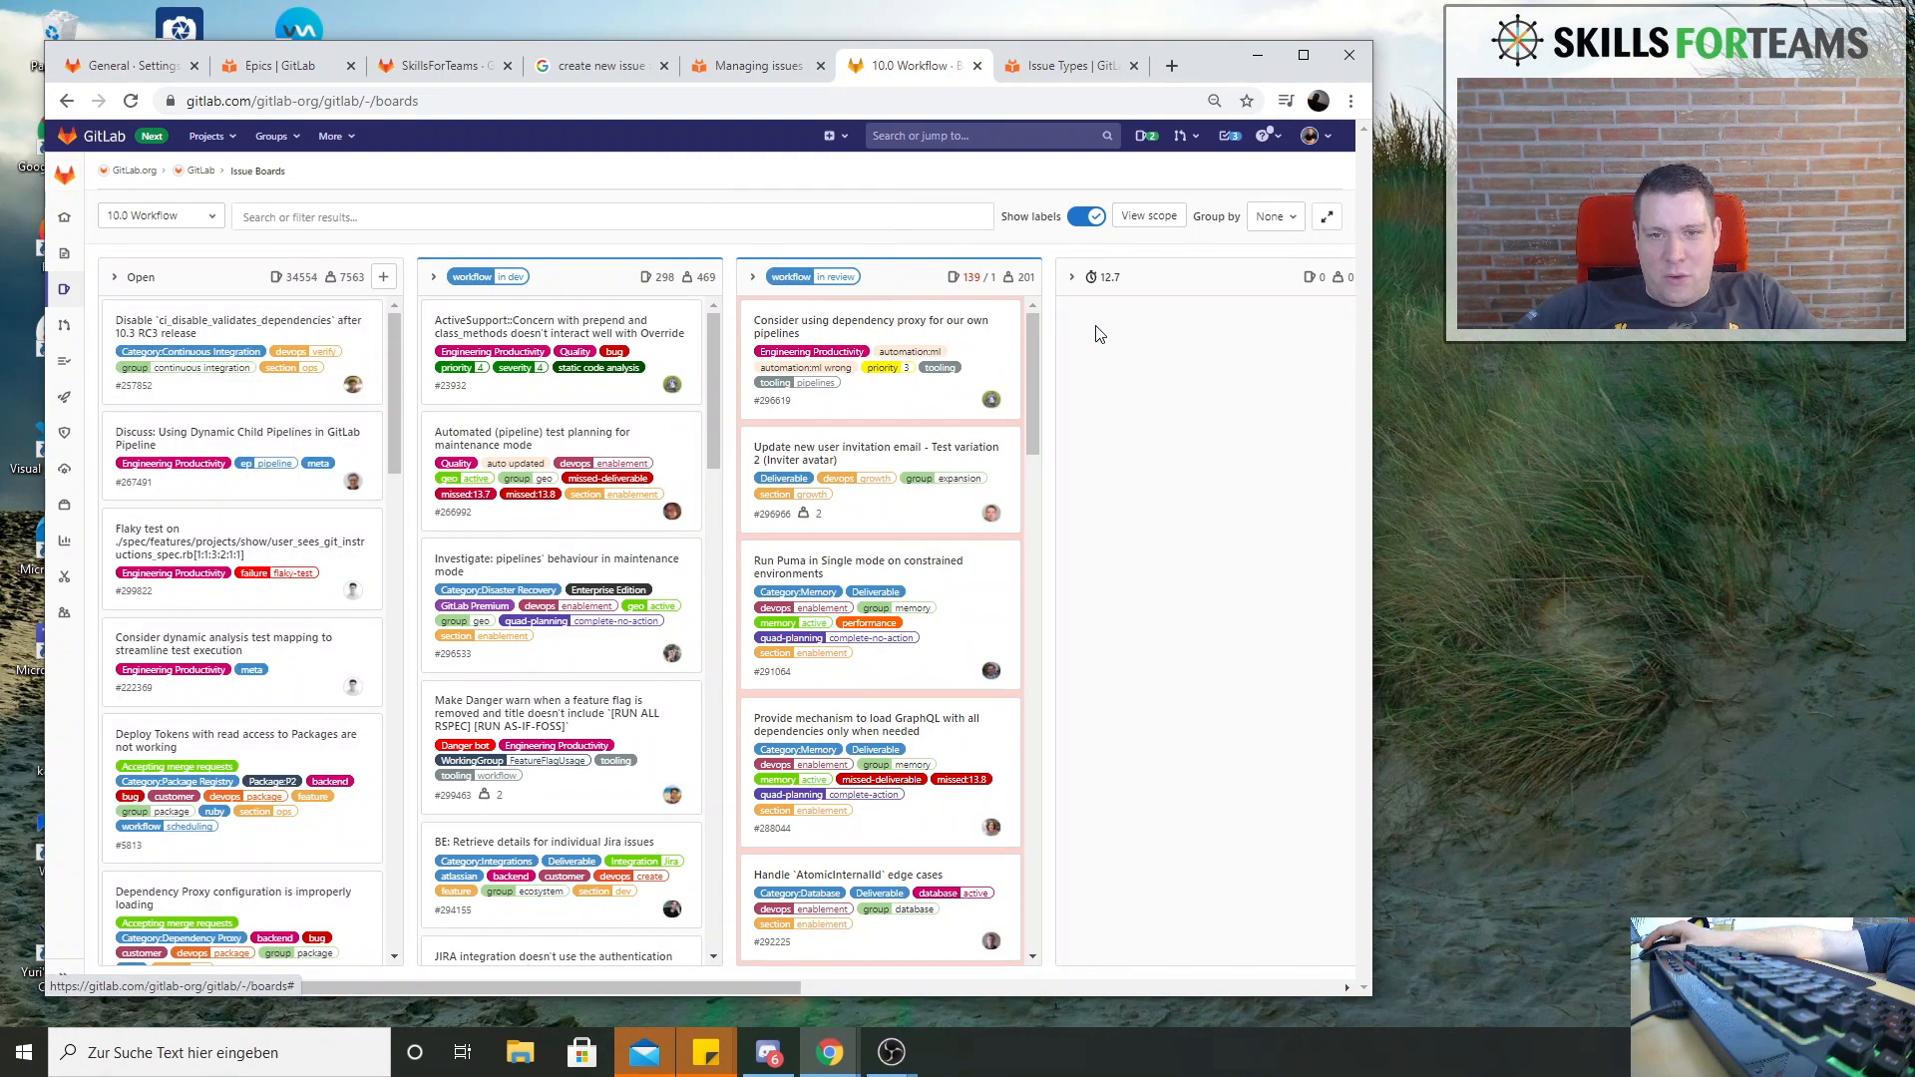
{"action": "mouse_move", "coordinate": [843, 285]}
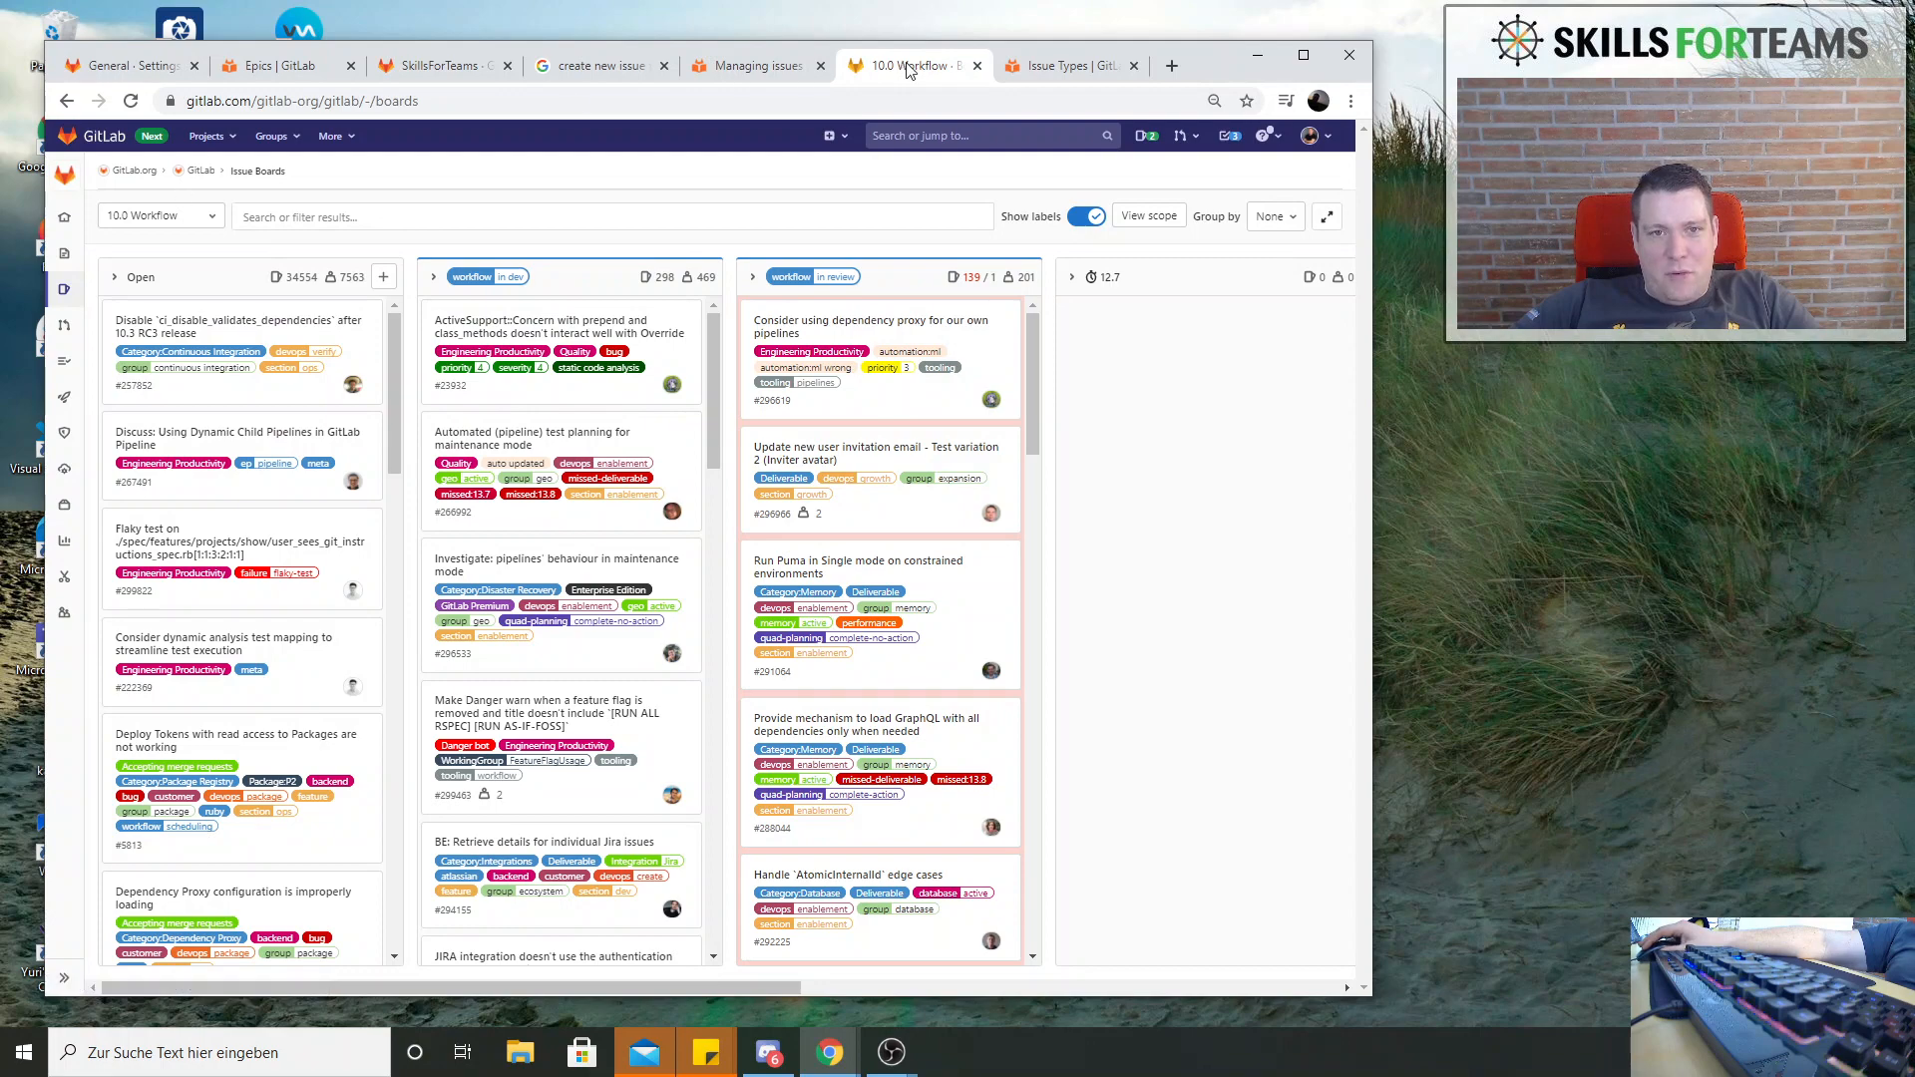
Return to the SoftwareTestingCourse project, view its issue list and open the Development board to review all its lists
{"action": "left_click", "coordinate": [138, 67]}
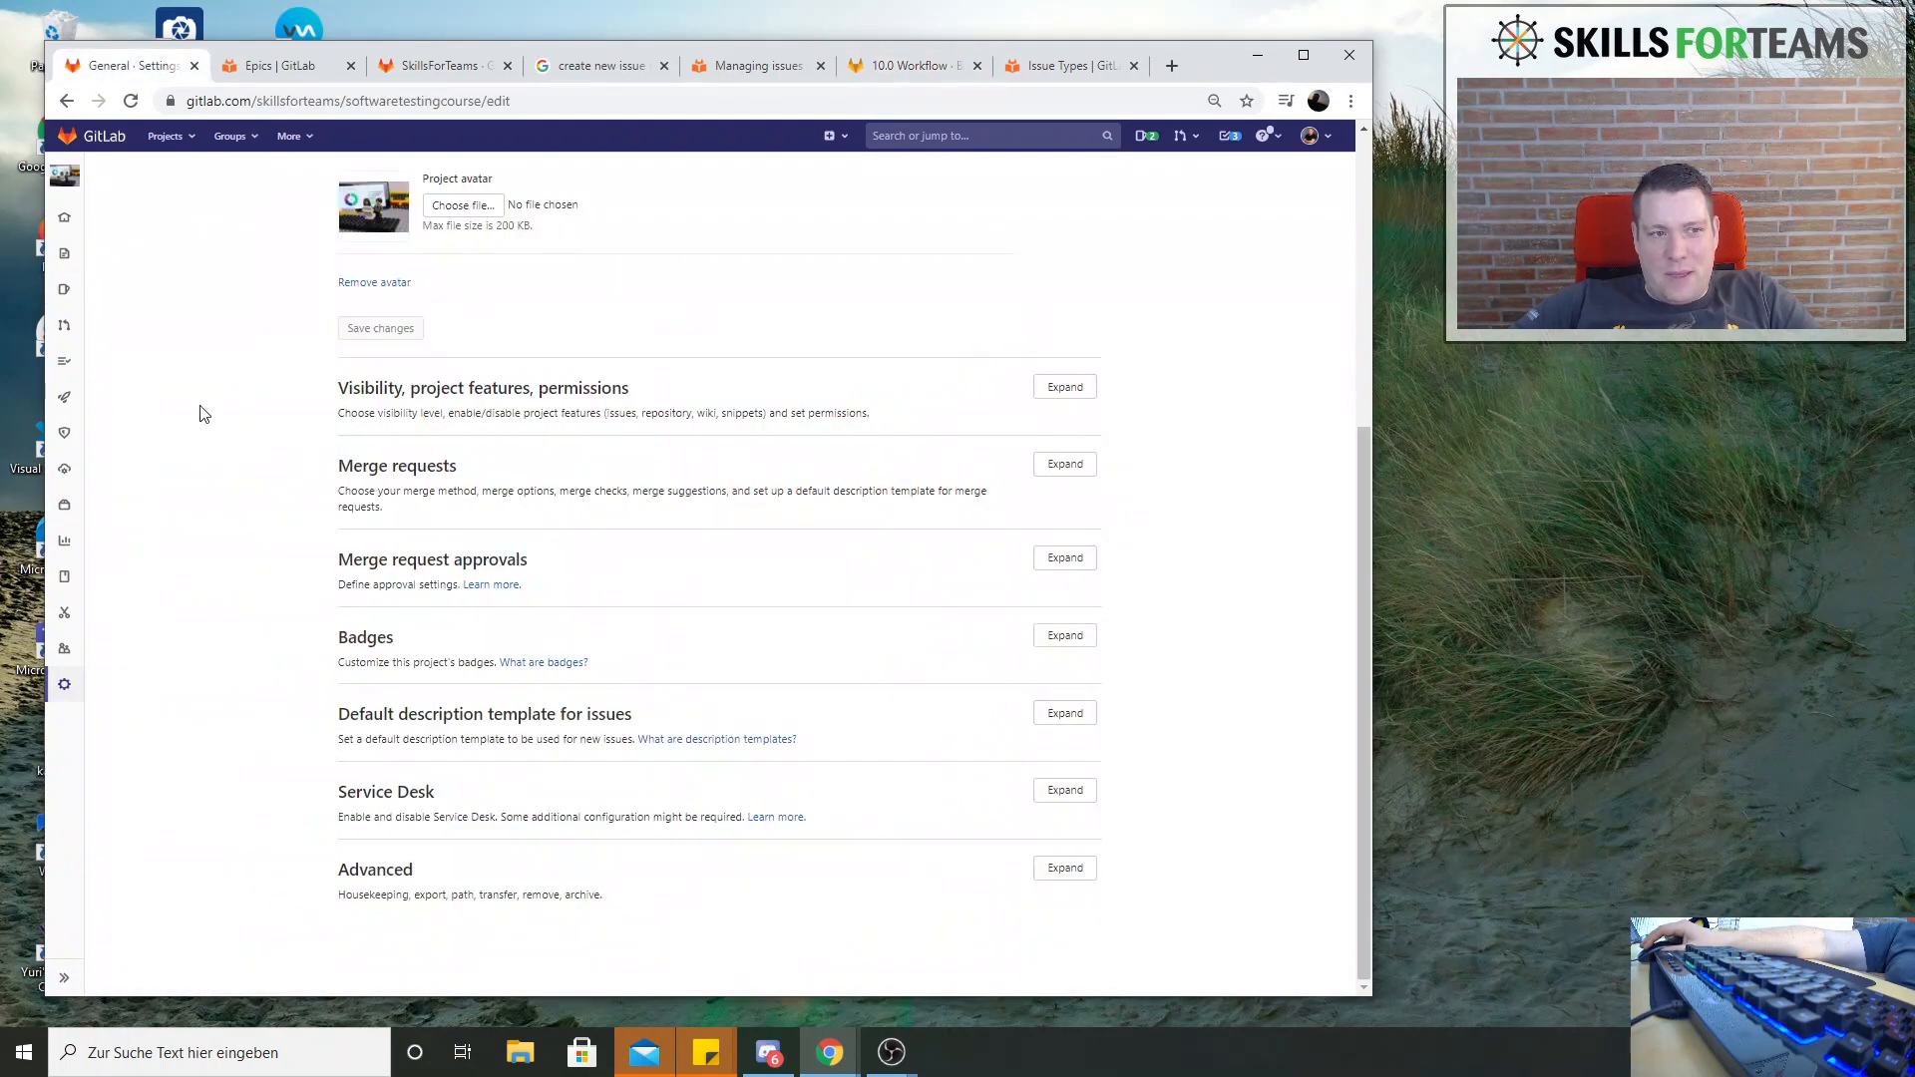
{"action": "left_click", "coordinate": [64, 297]}
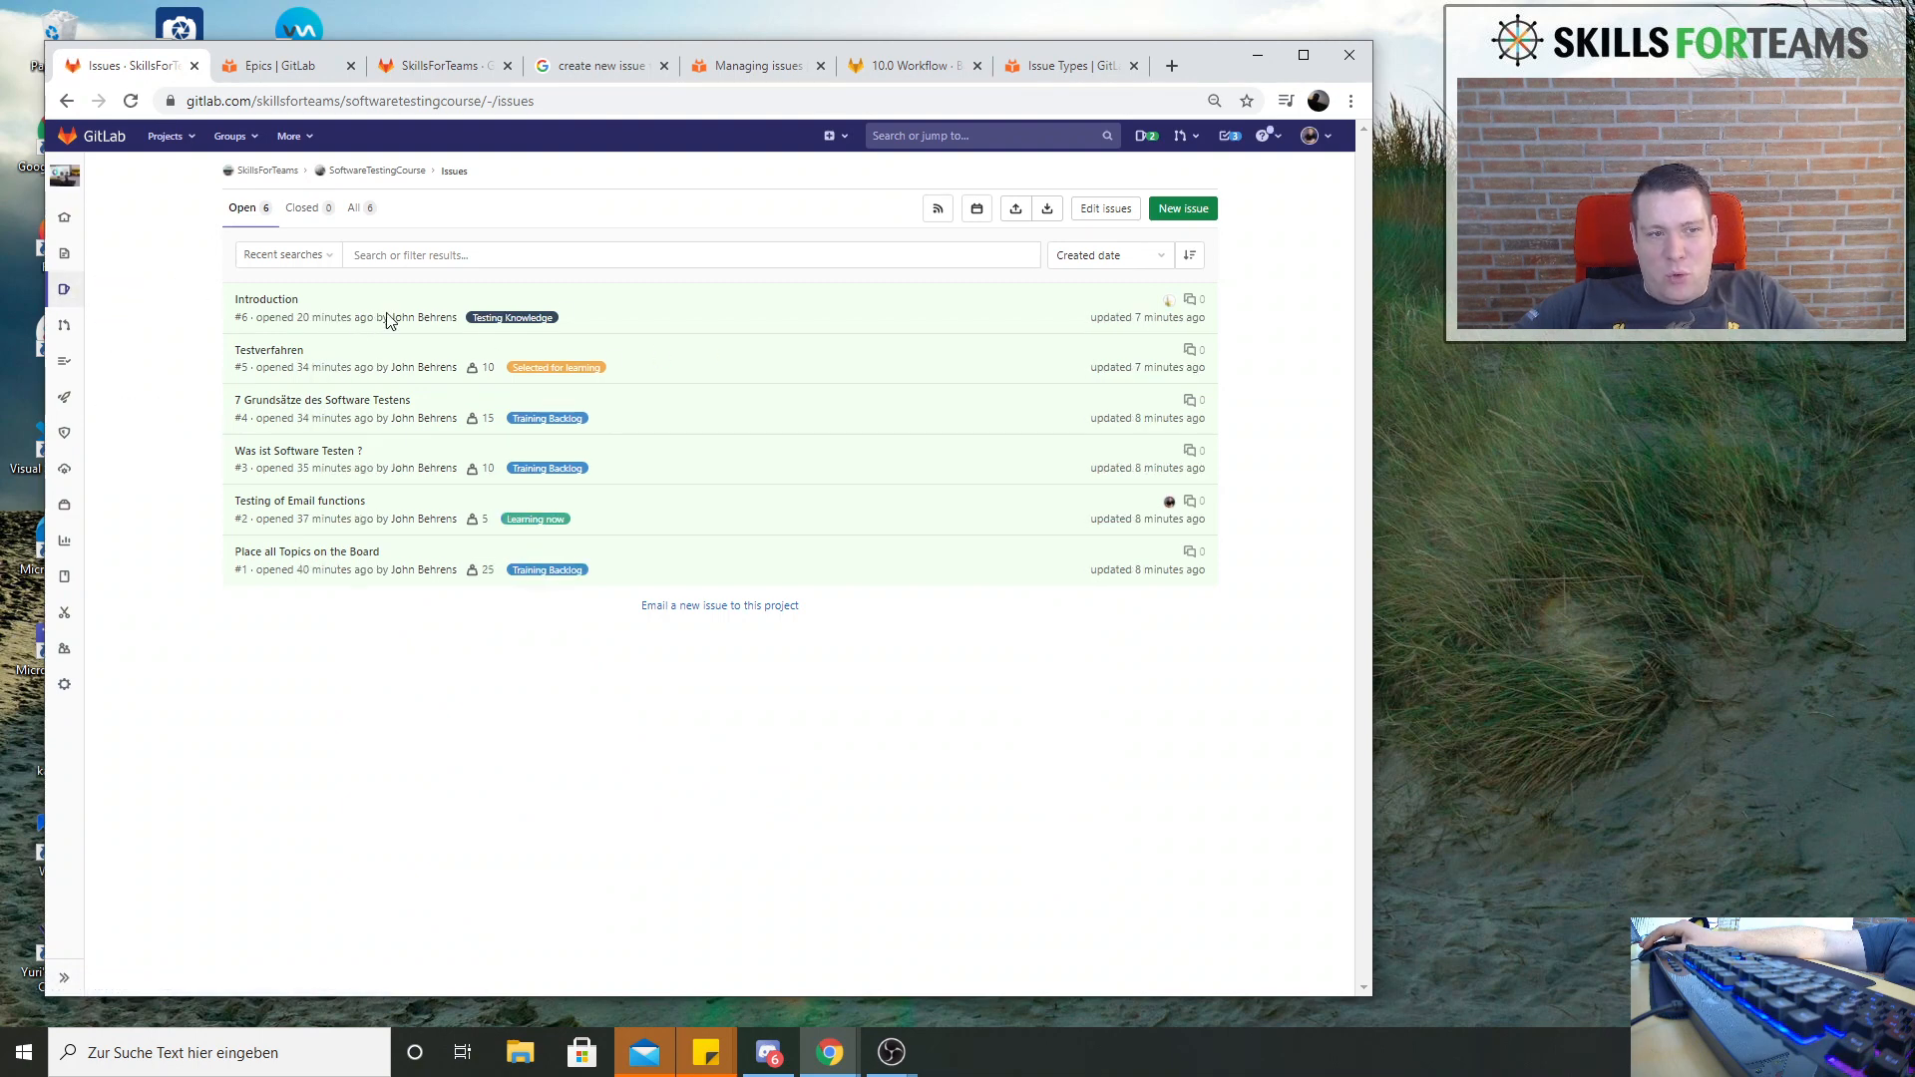
{"action": "mouse_move", "coordinate": [66, 299]}
{"action": "left_click", "coordinate": [146, 367]}
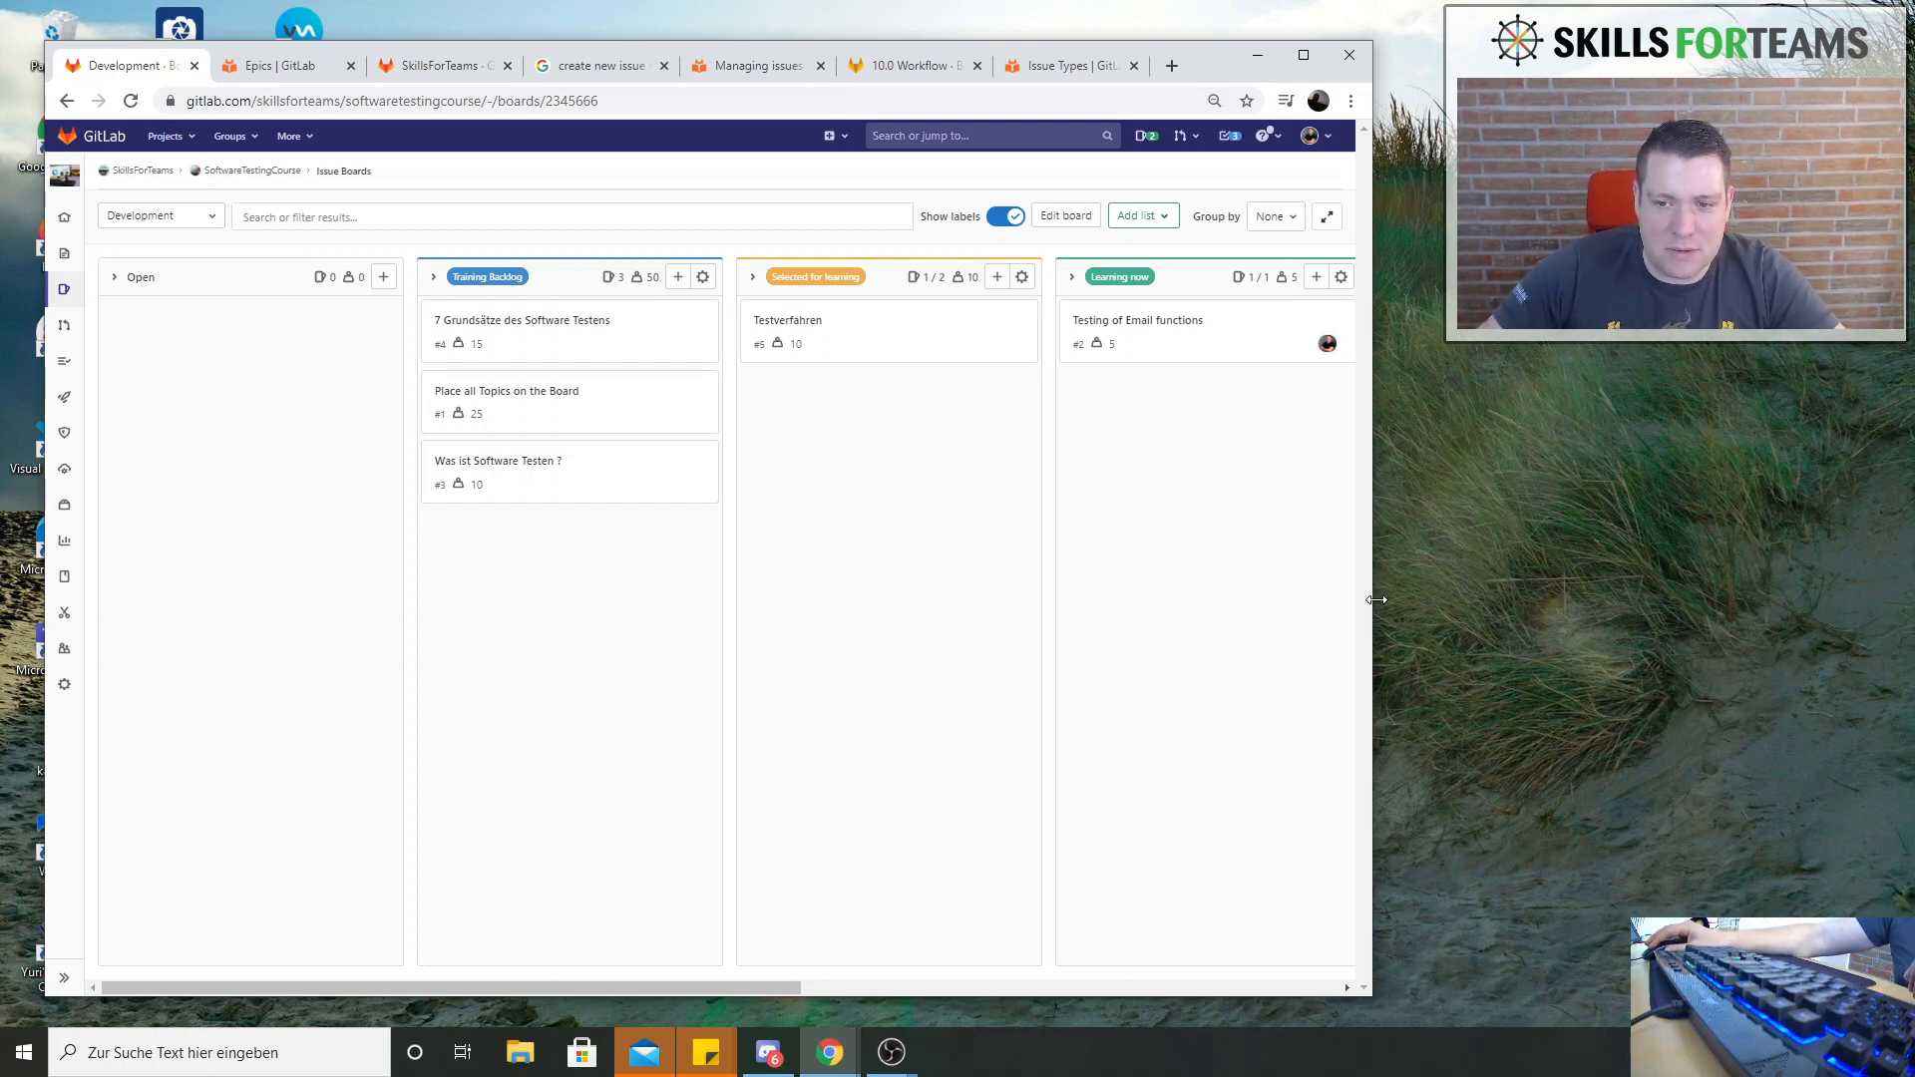
{"action": "left_click_drag", "start_coordinate": [735, 989], "coordinate": [1235, 1014]}
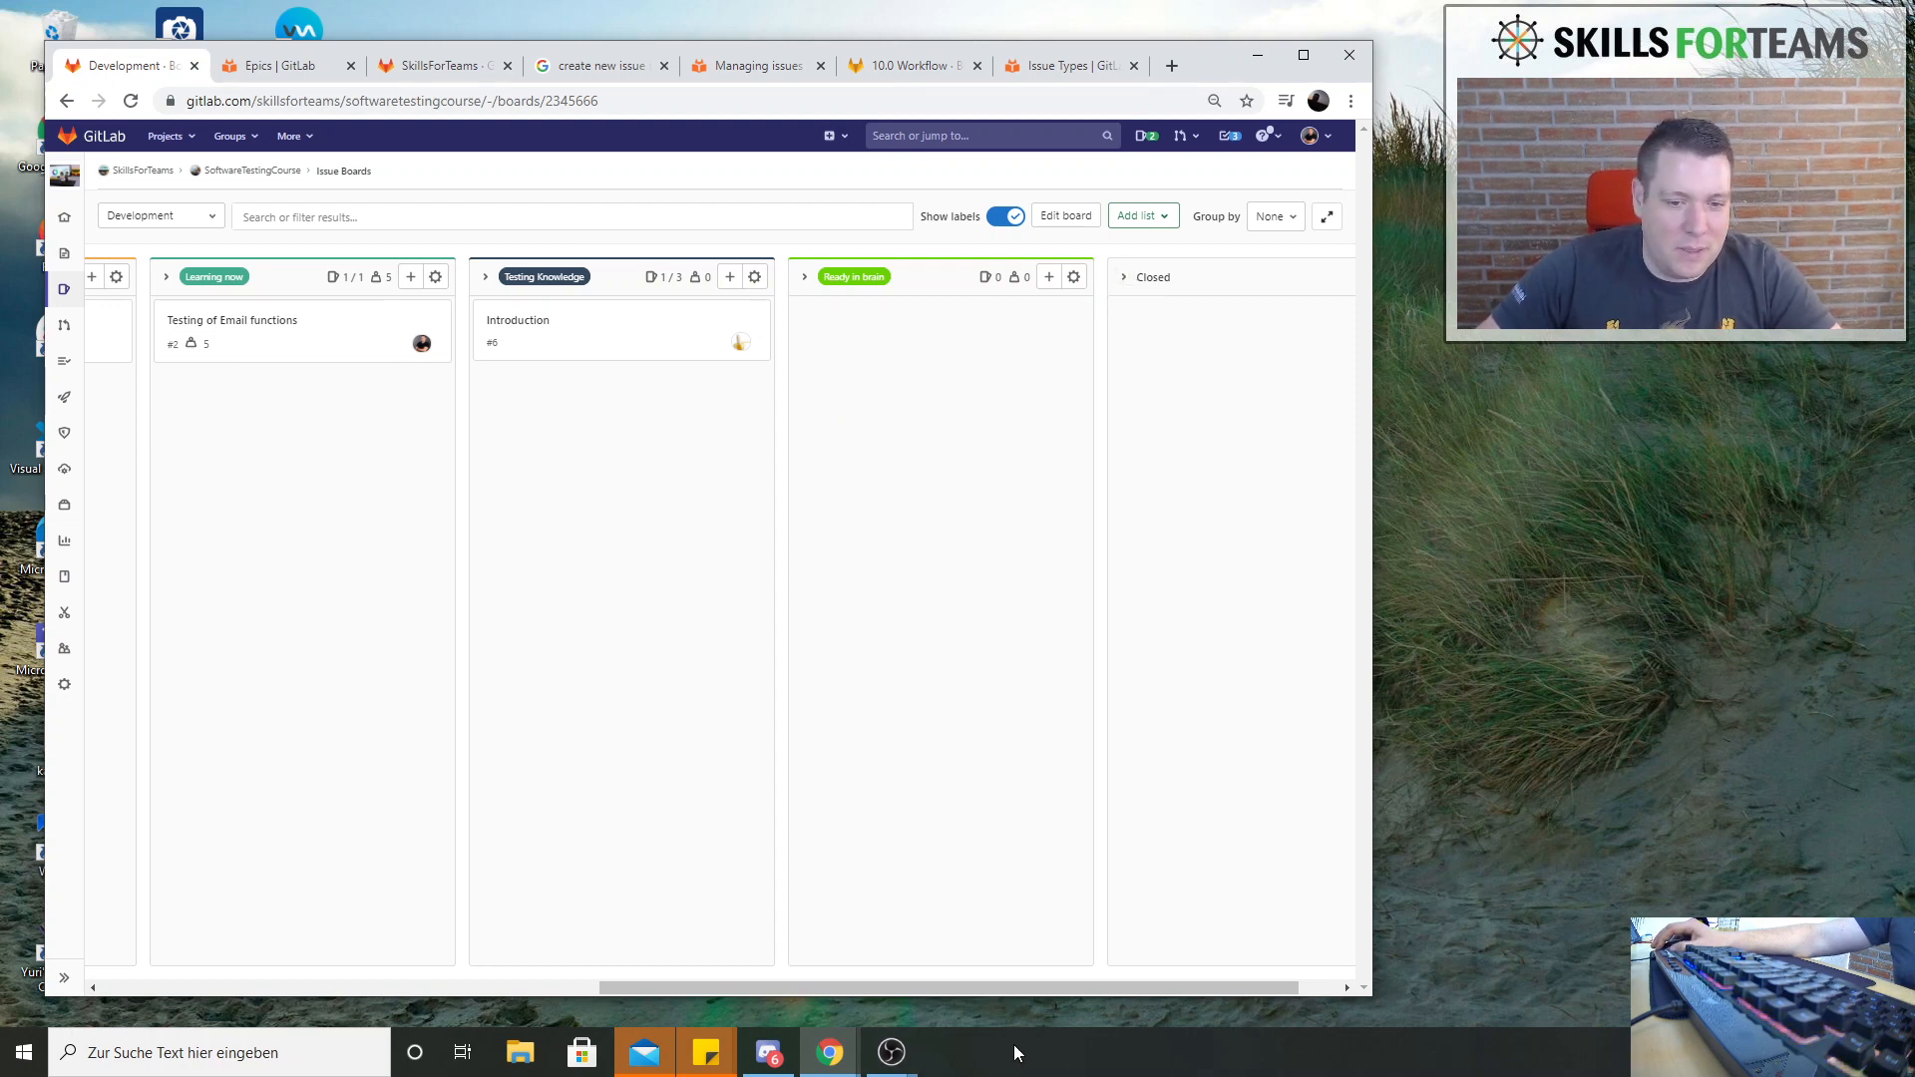
{"action": "left_click_drag", "start_coordinate": [1057, 994], "coordinate": [760, 982]}
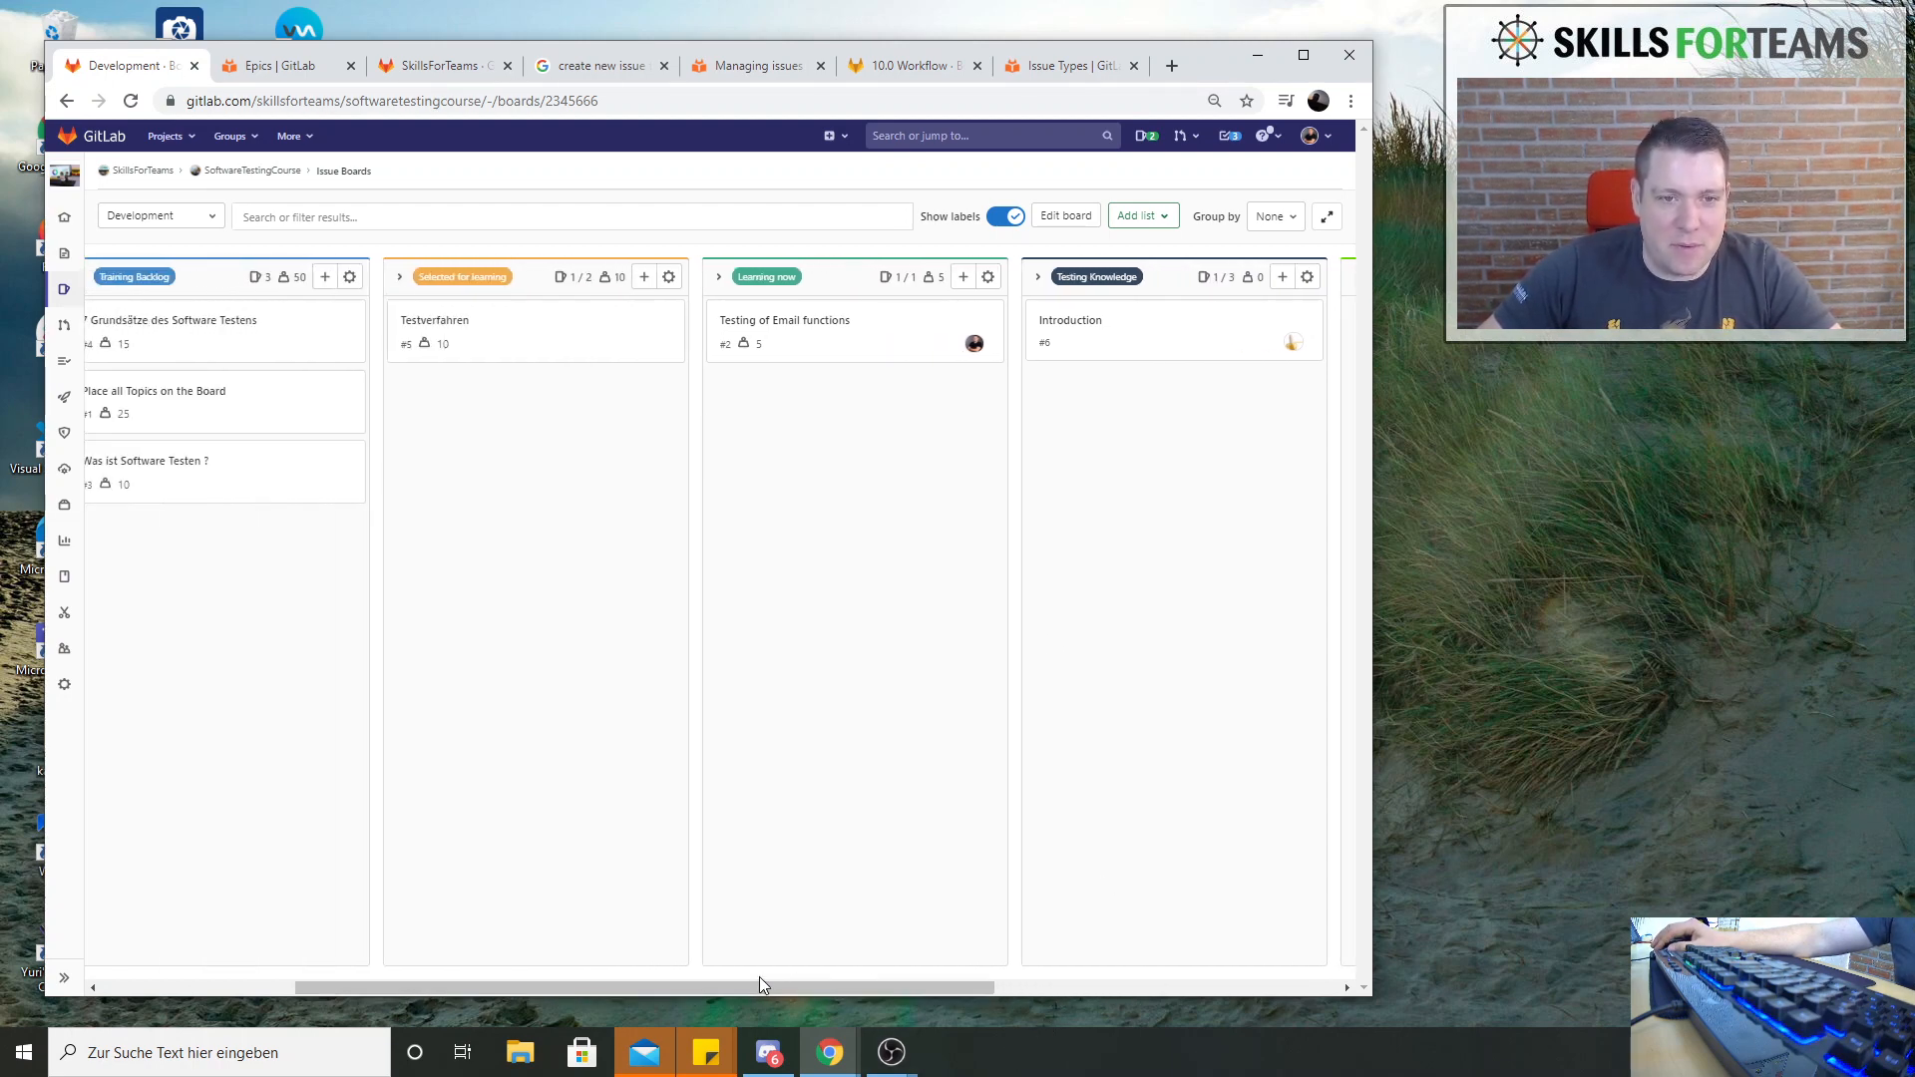